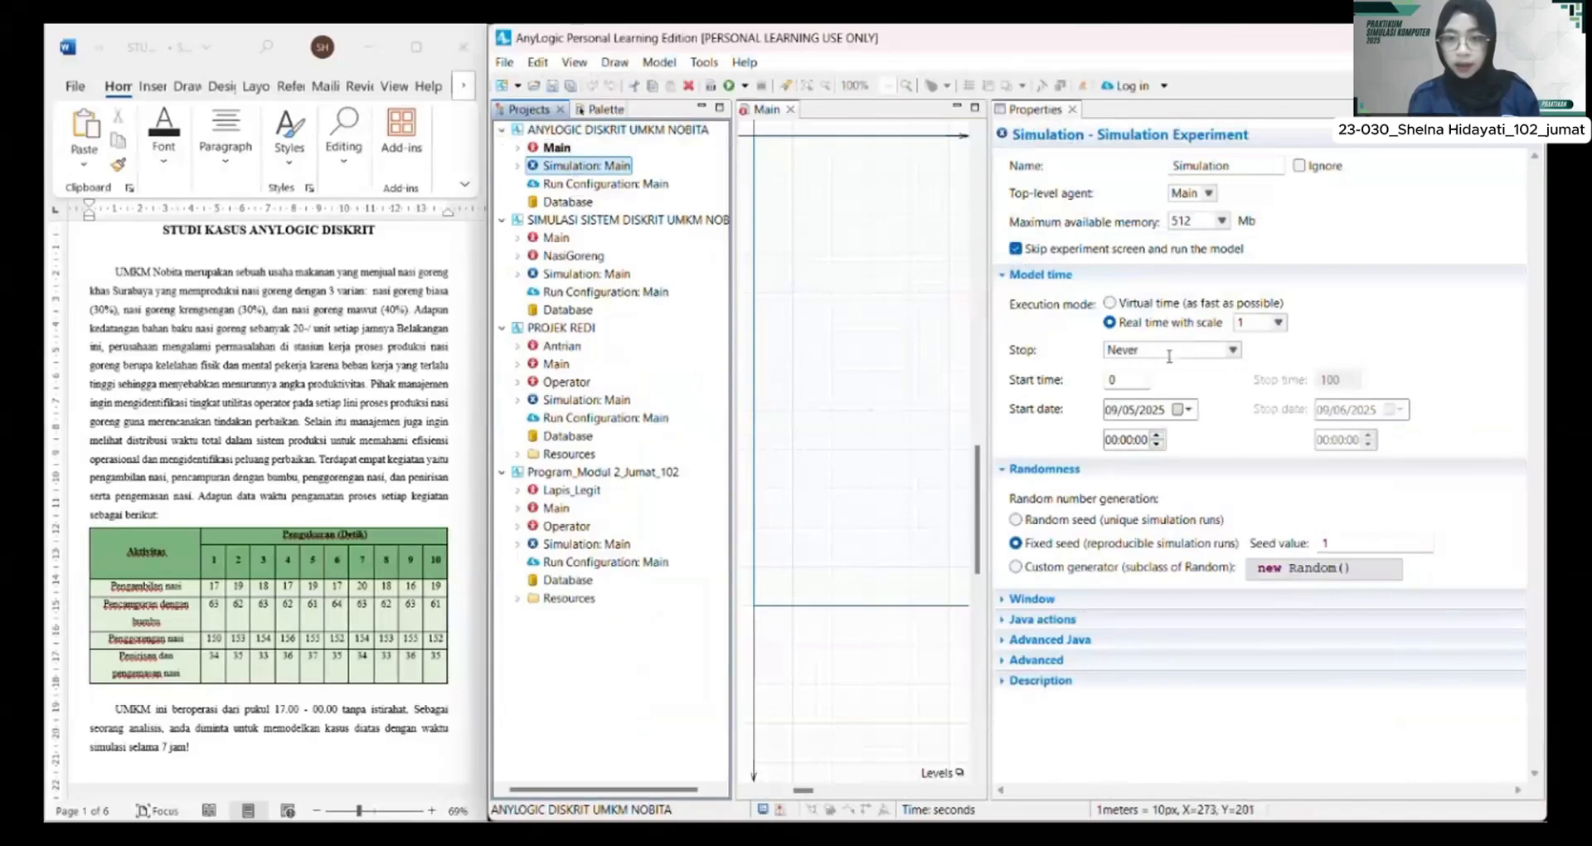
# Step: Disable skipping the experiment screen for the Simulation experiment and set its start time of day to 17:00:00
pyautogui.click(1025, 252)
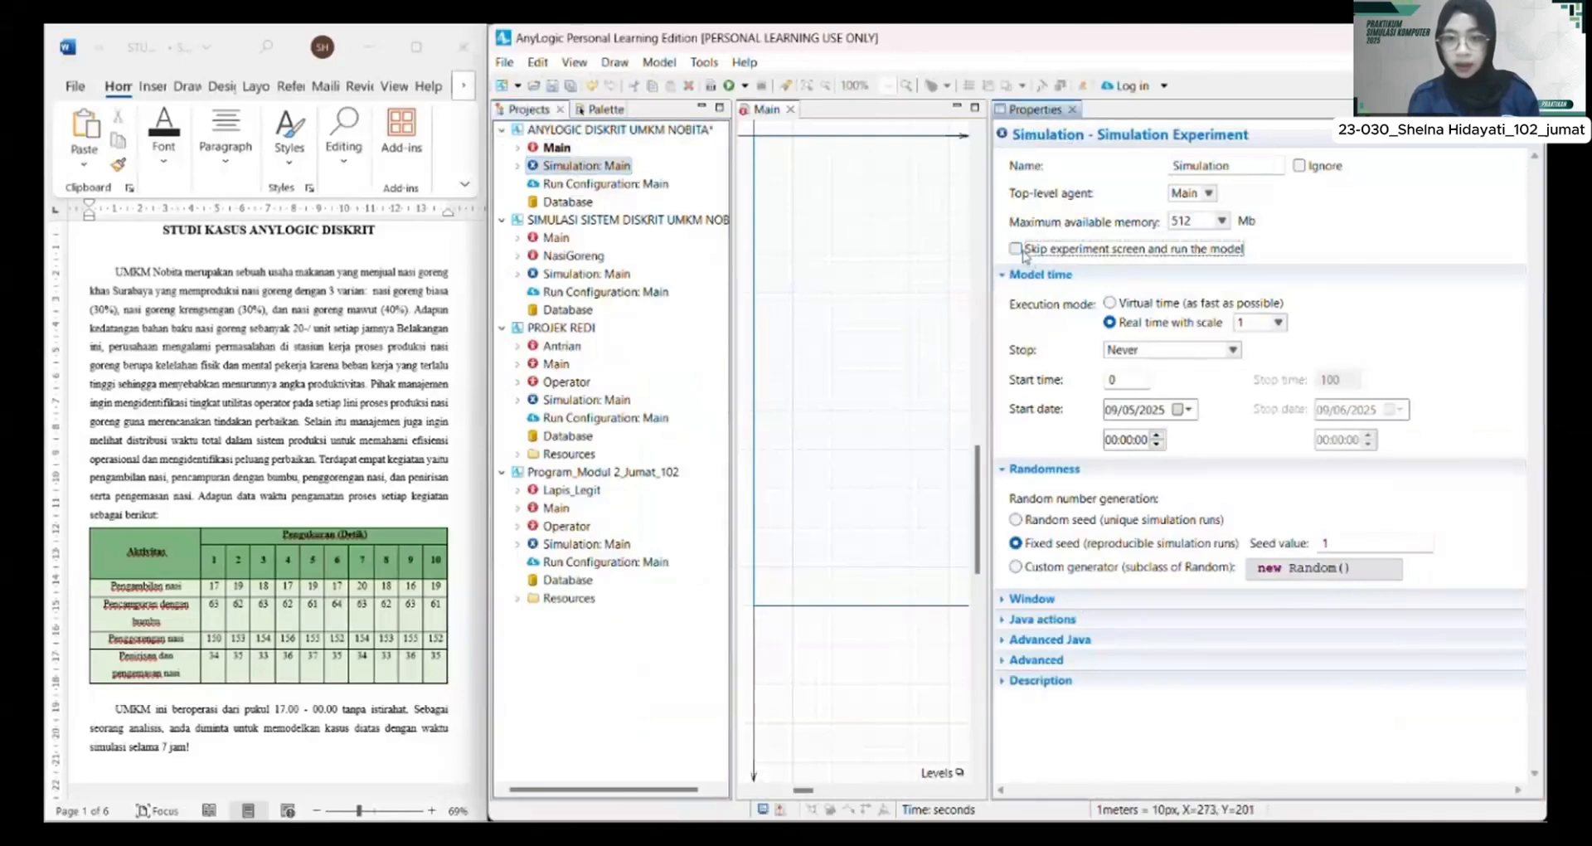
pyautogui.click(1111, 440)
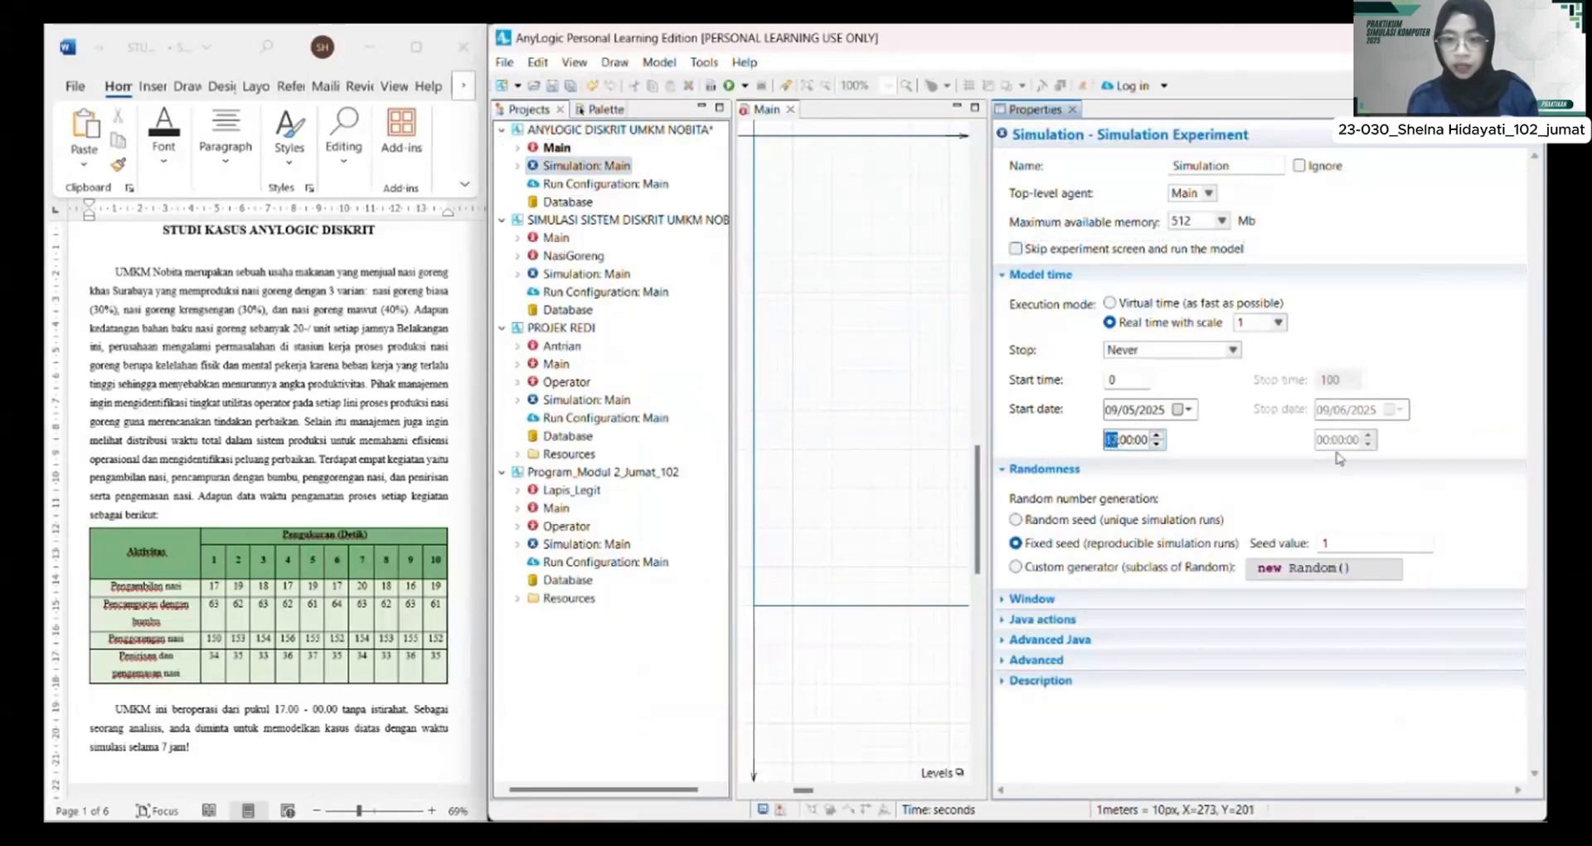
pyautogui.click(1366, 453)
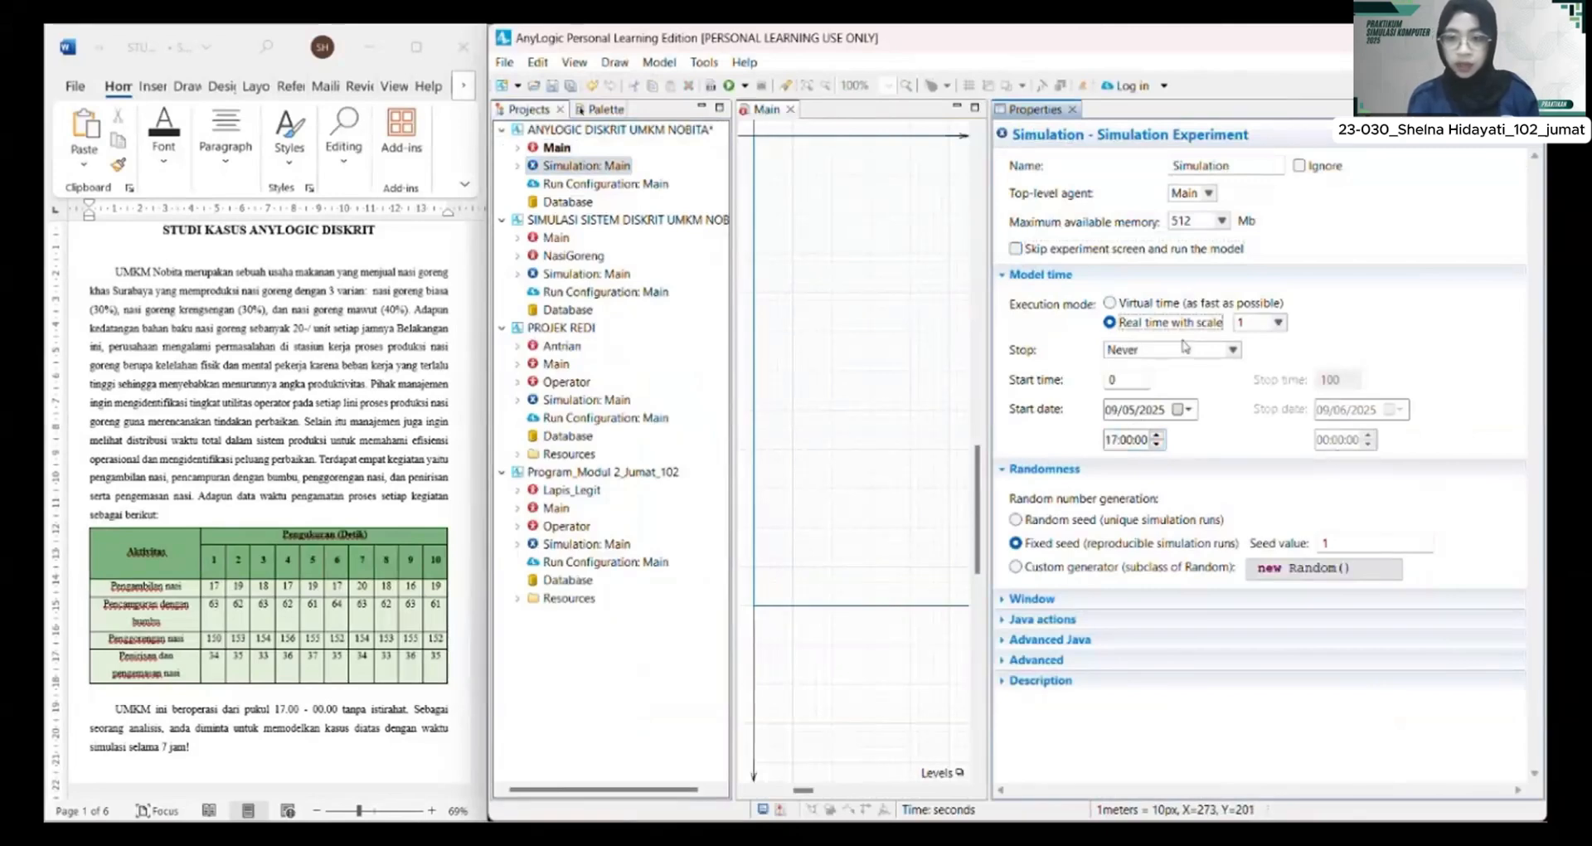
# Step: Make the simulation stop at a specified date, set the stop date to 10/05/2025 and adjust its stop hour
pyautogui.click(1234, 351)
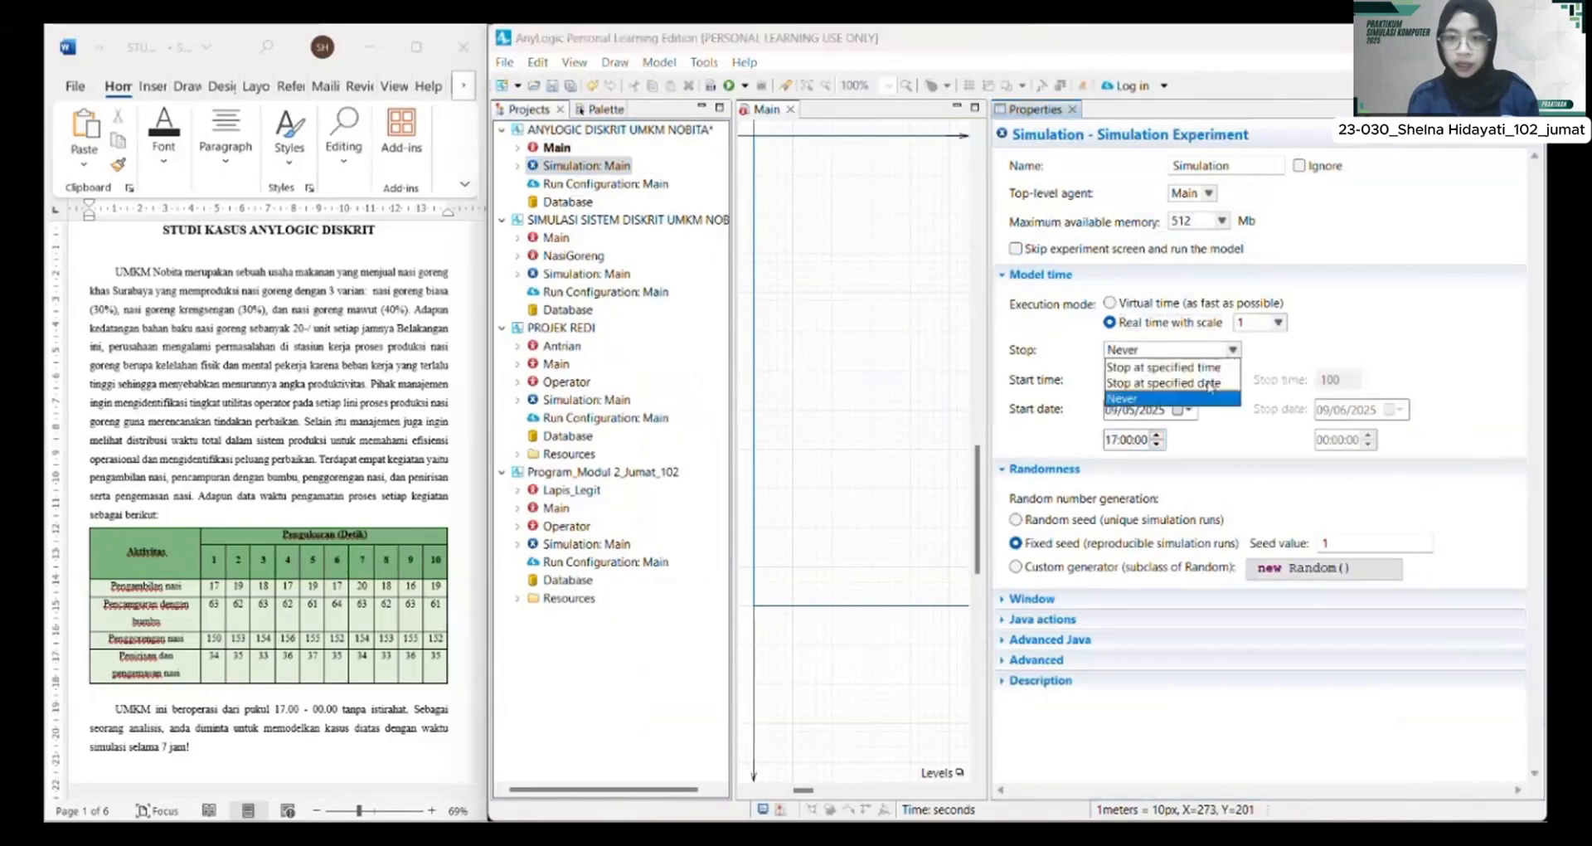
pyautogui.click(1211, 384)
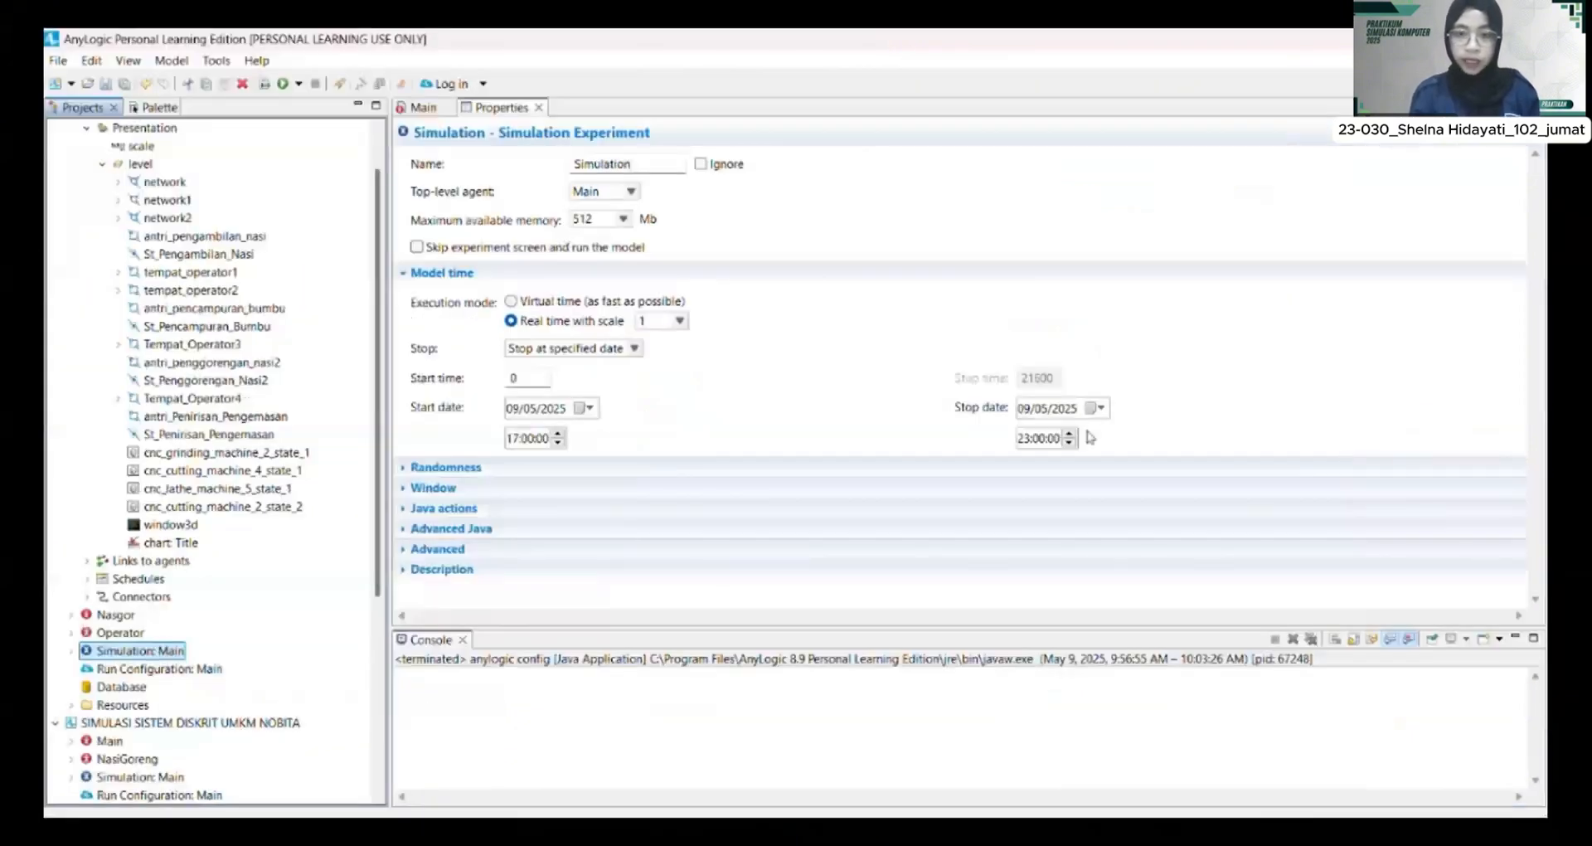
pyautogui.click(1097, 407)
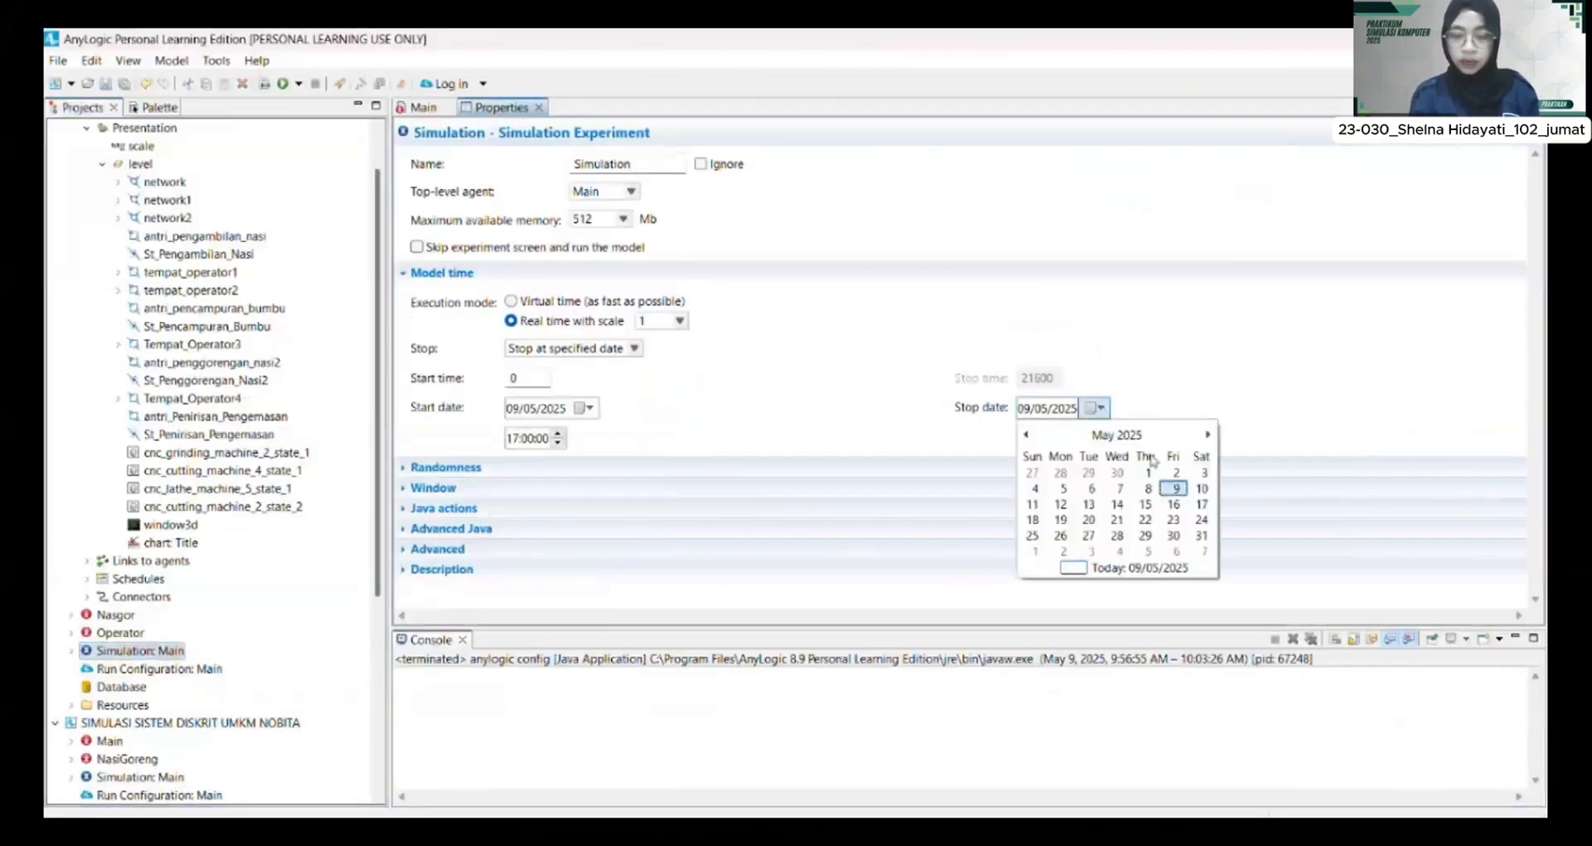
pyautogui.click(1201, 489)
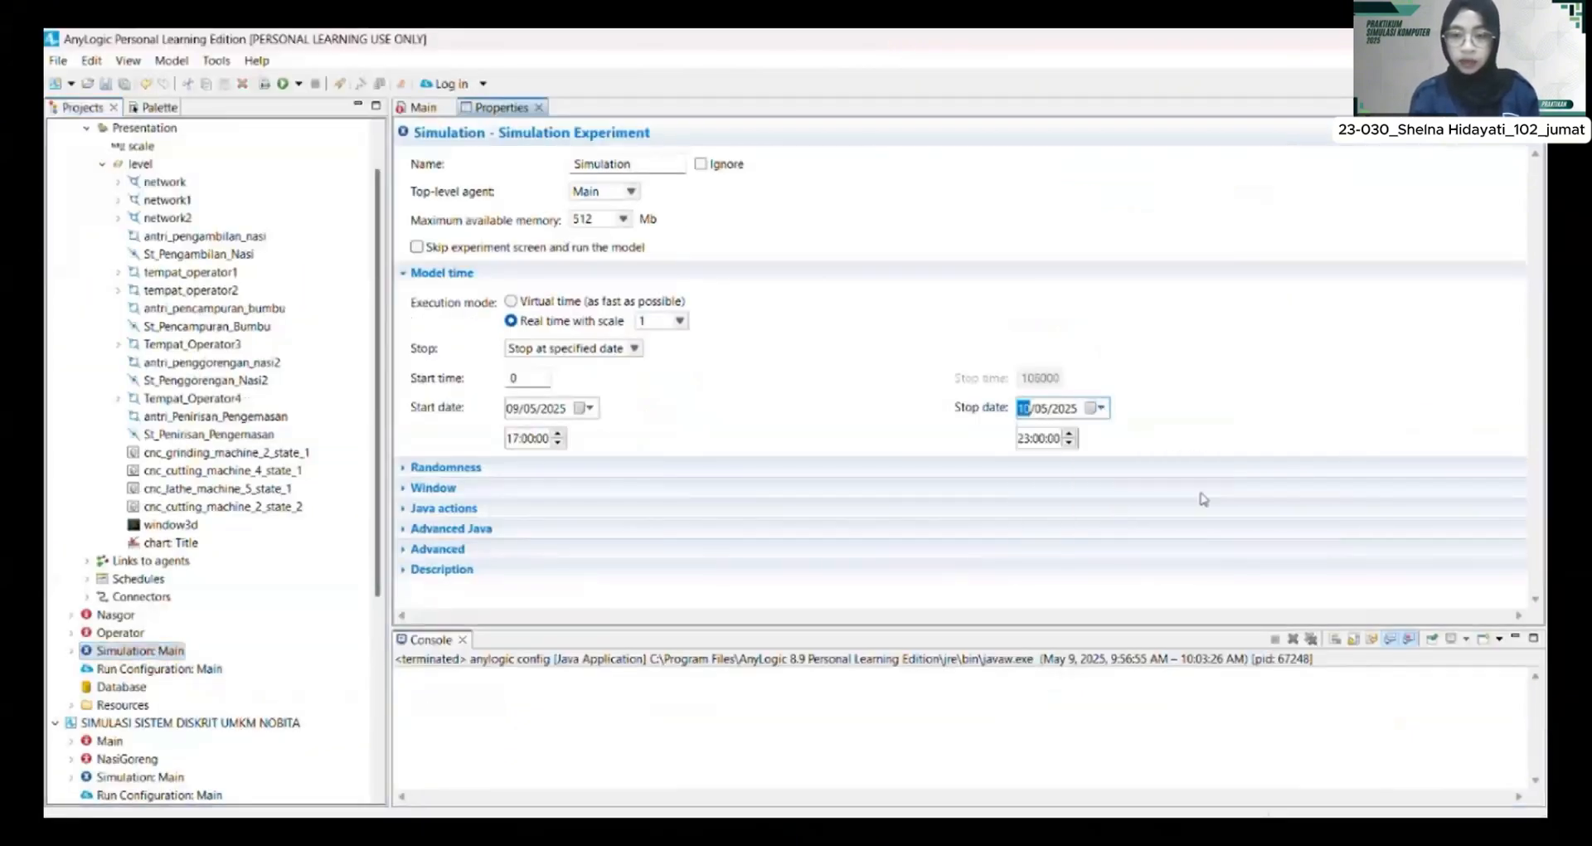
pyautogui.click(1071, 434)
pyautogui.click(1041, 438)
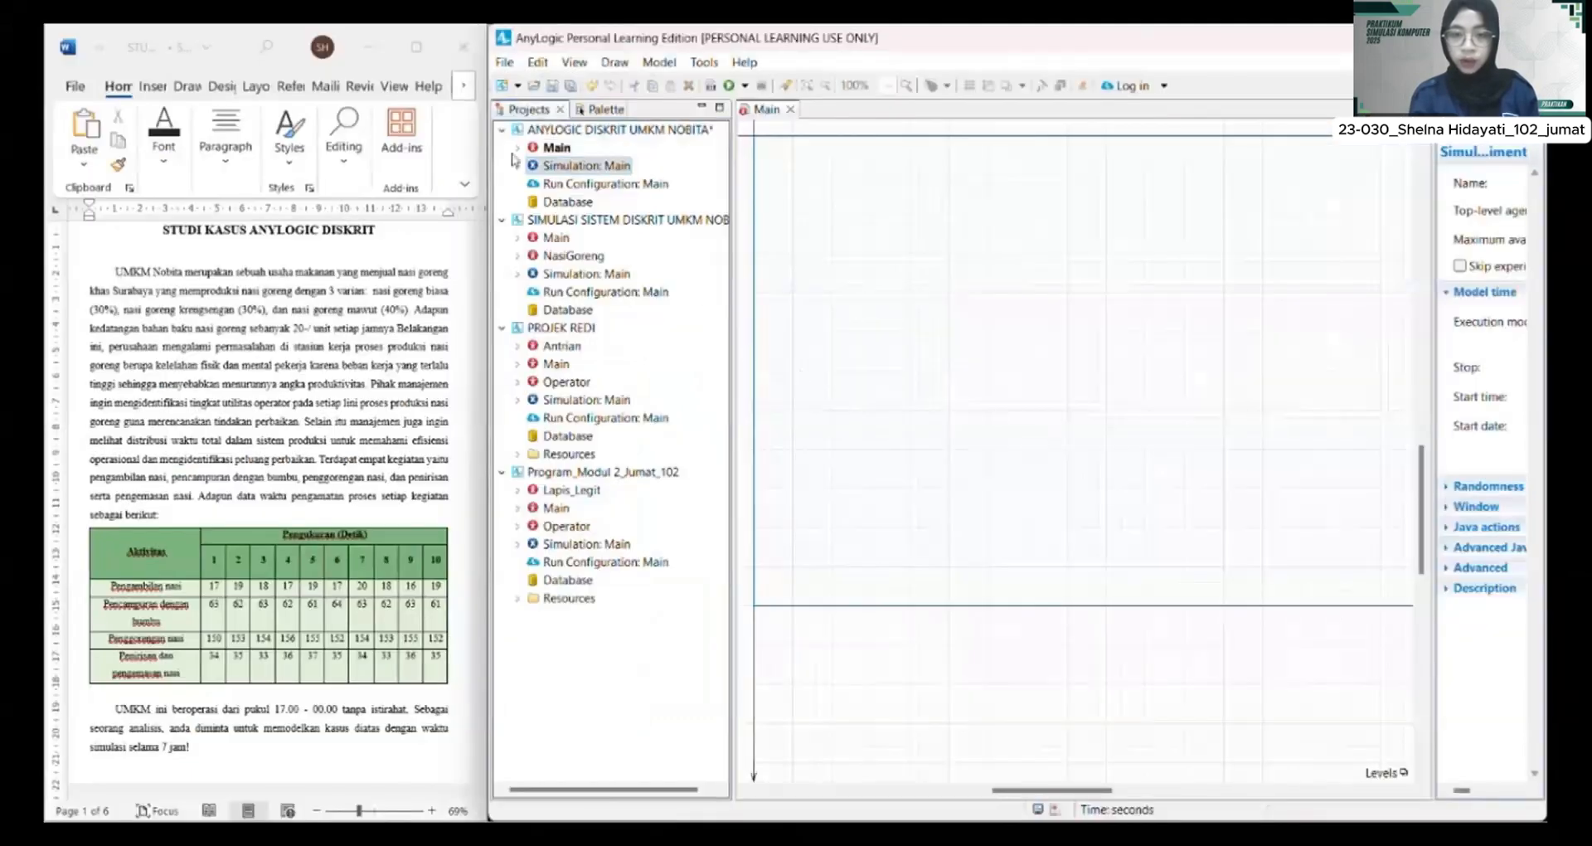
# Step: Create a new agent type named Nasgor from scratch with a 3D box animation
pyautogui.click(613, 110)
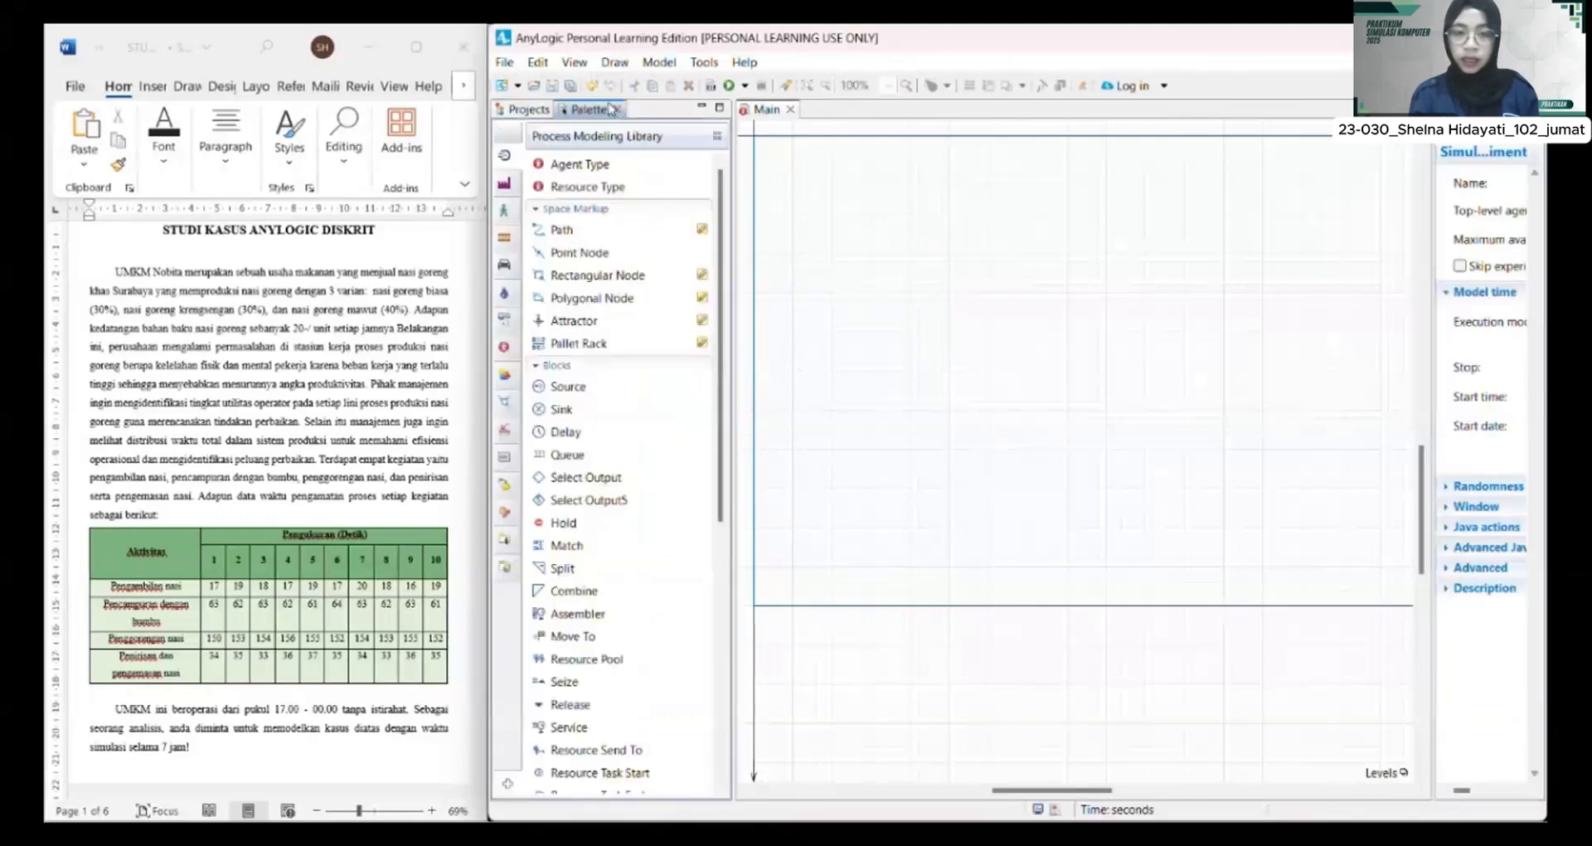
pyautogui.moveTo(580, 164); pyautogui.dragTo(784, 160)
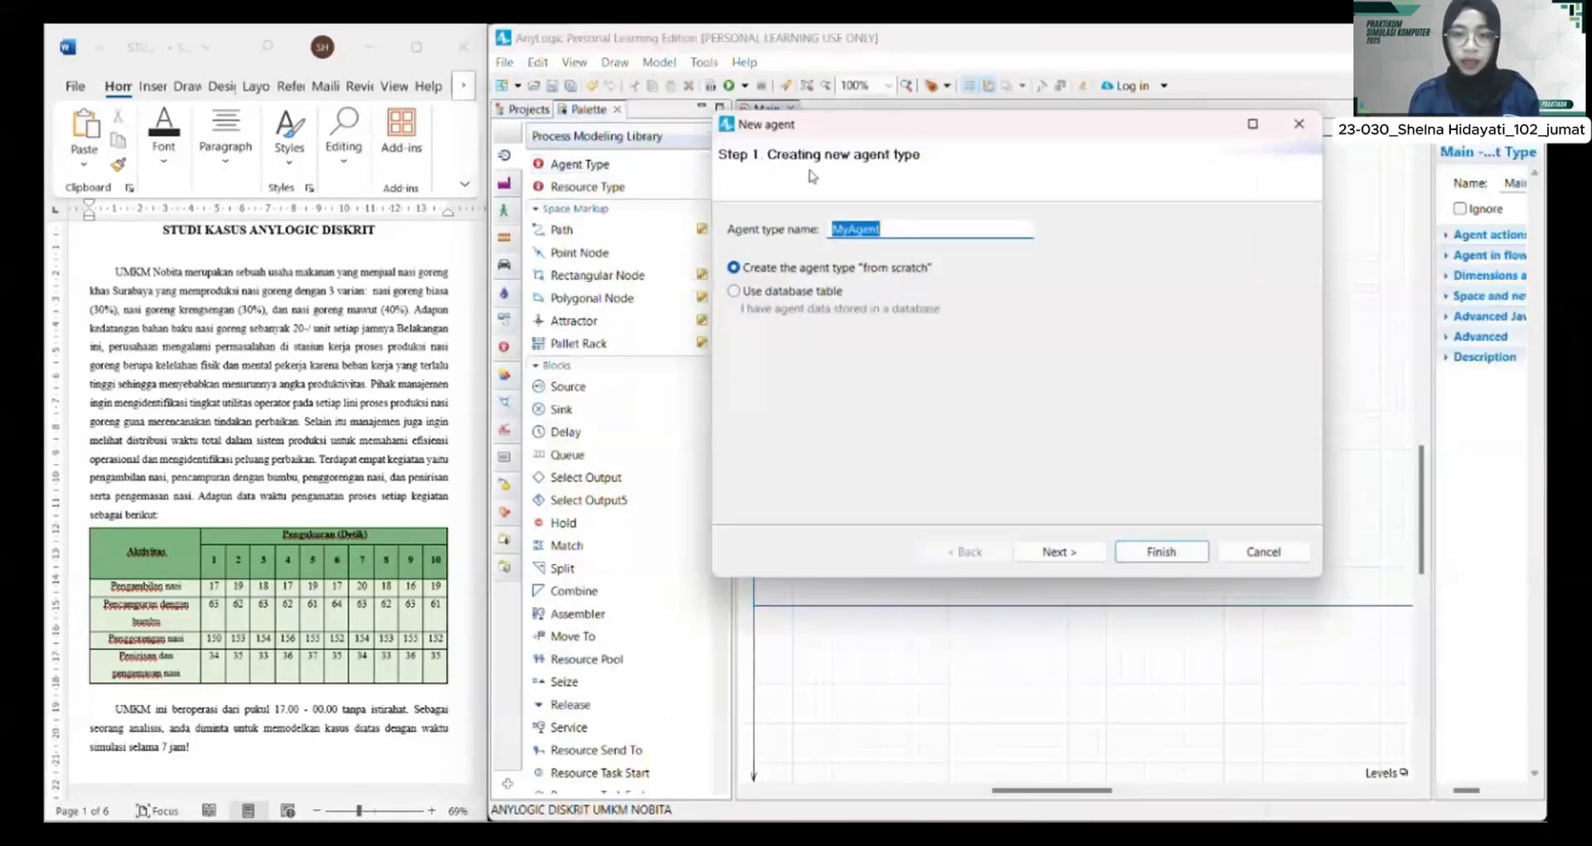
pyautogui.write('Nasgor')
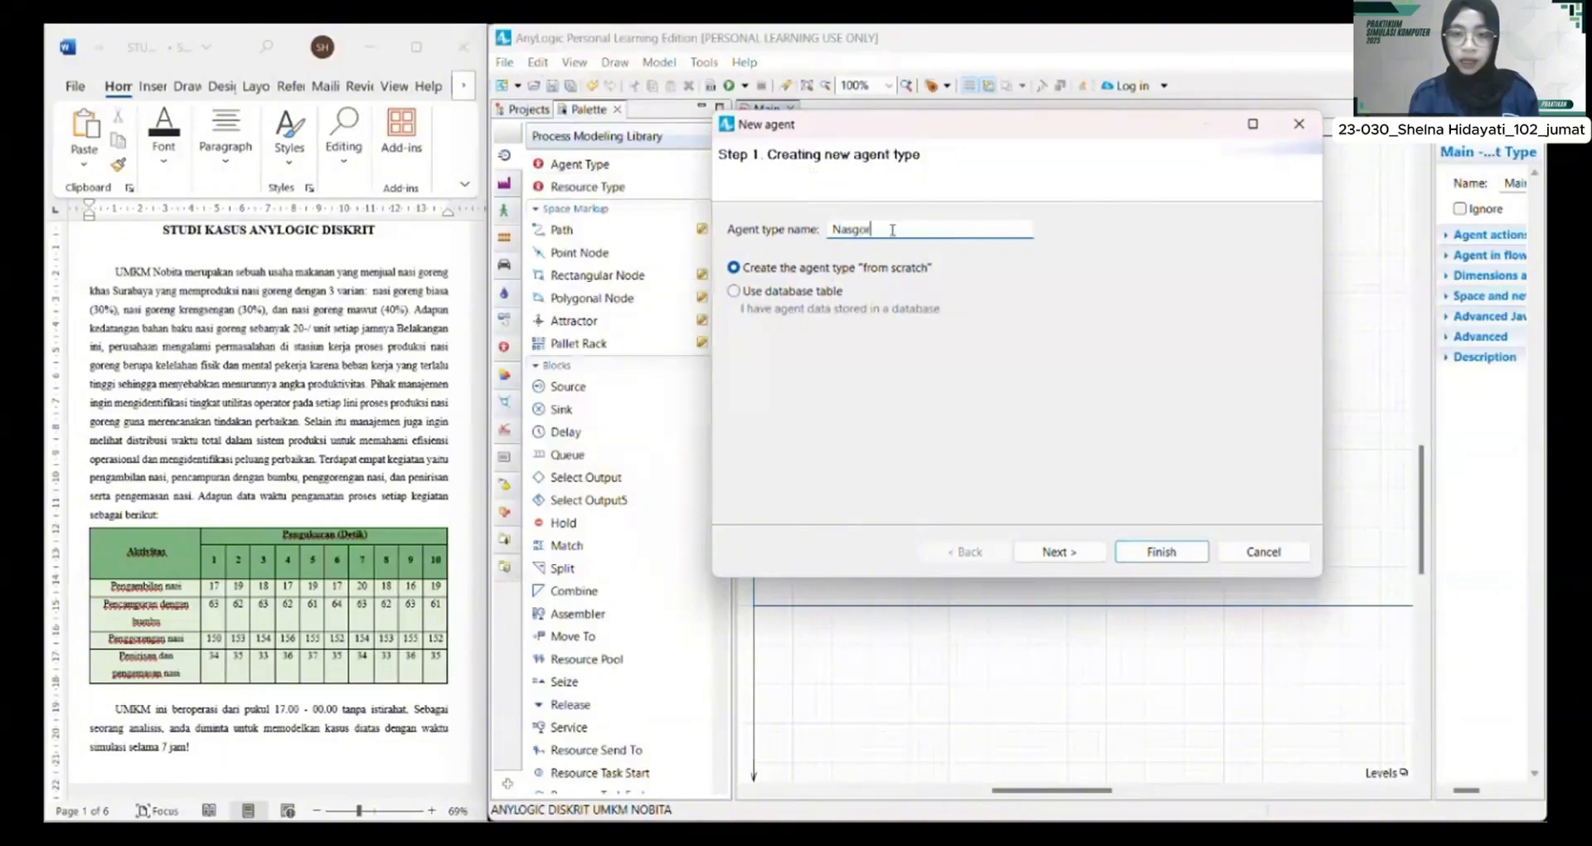
pyautogui.click(1057, 551)
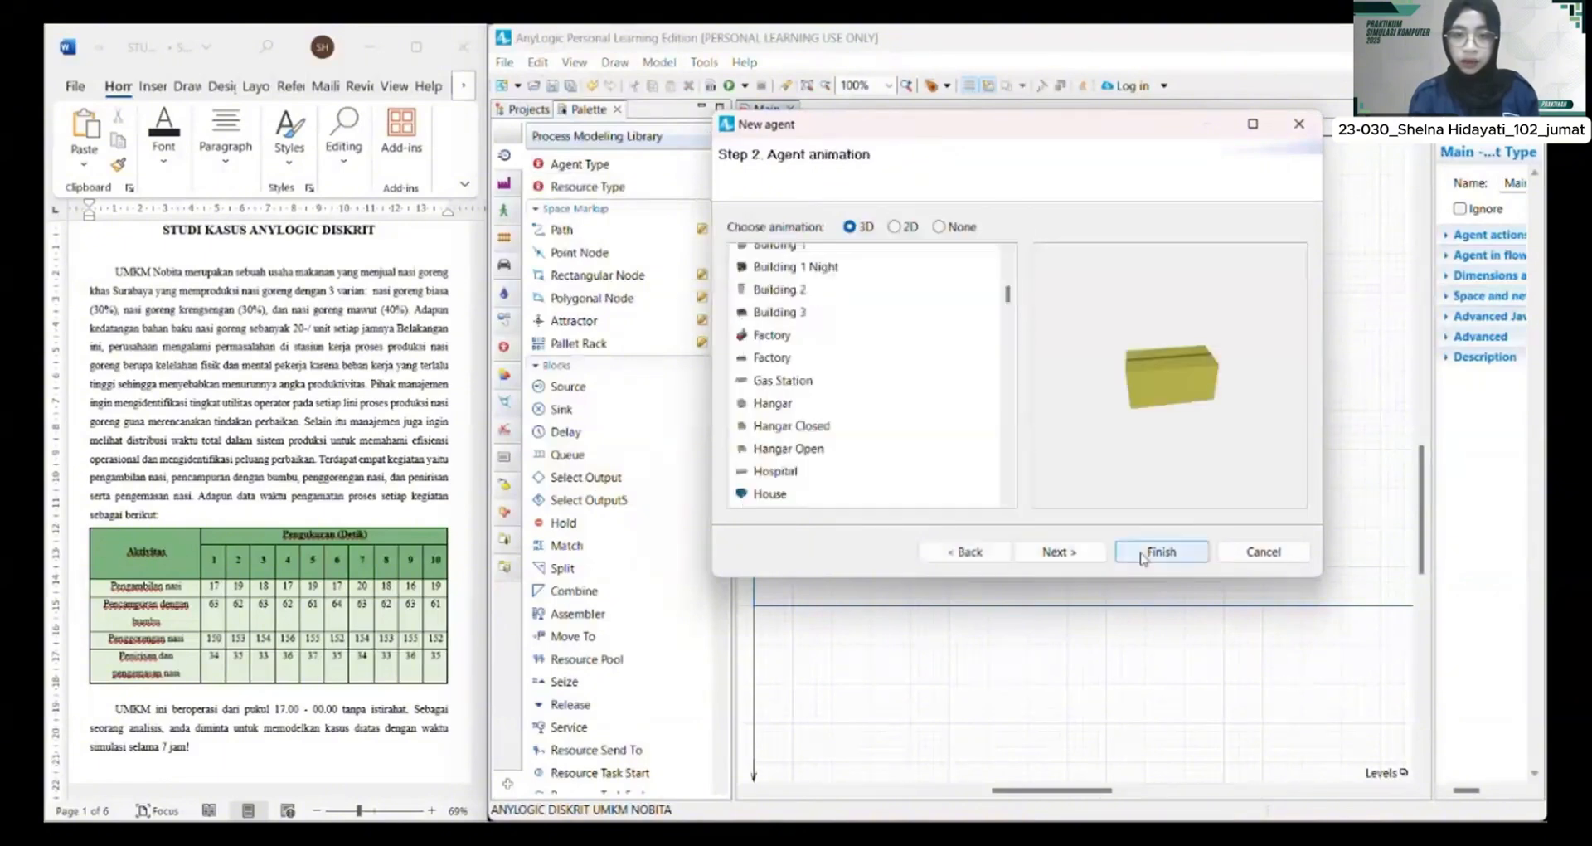
pyautogui.click(1142, 554)
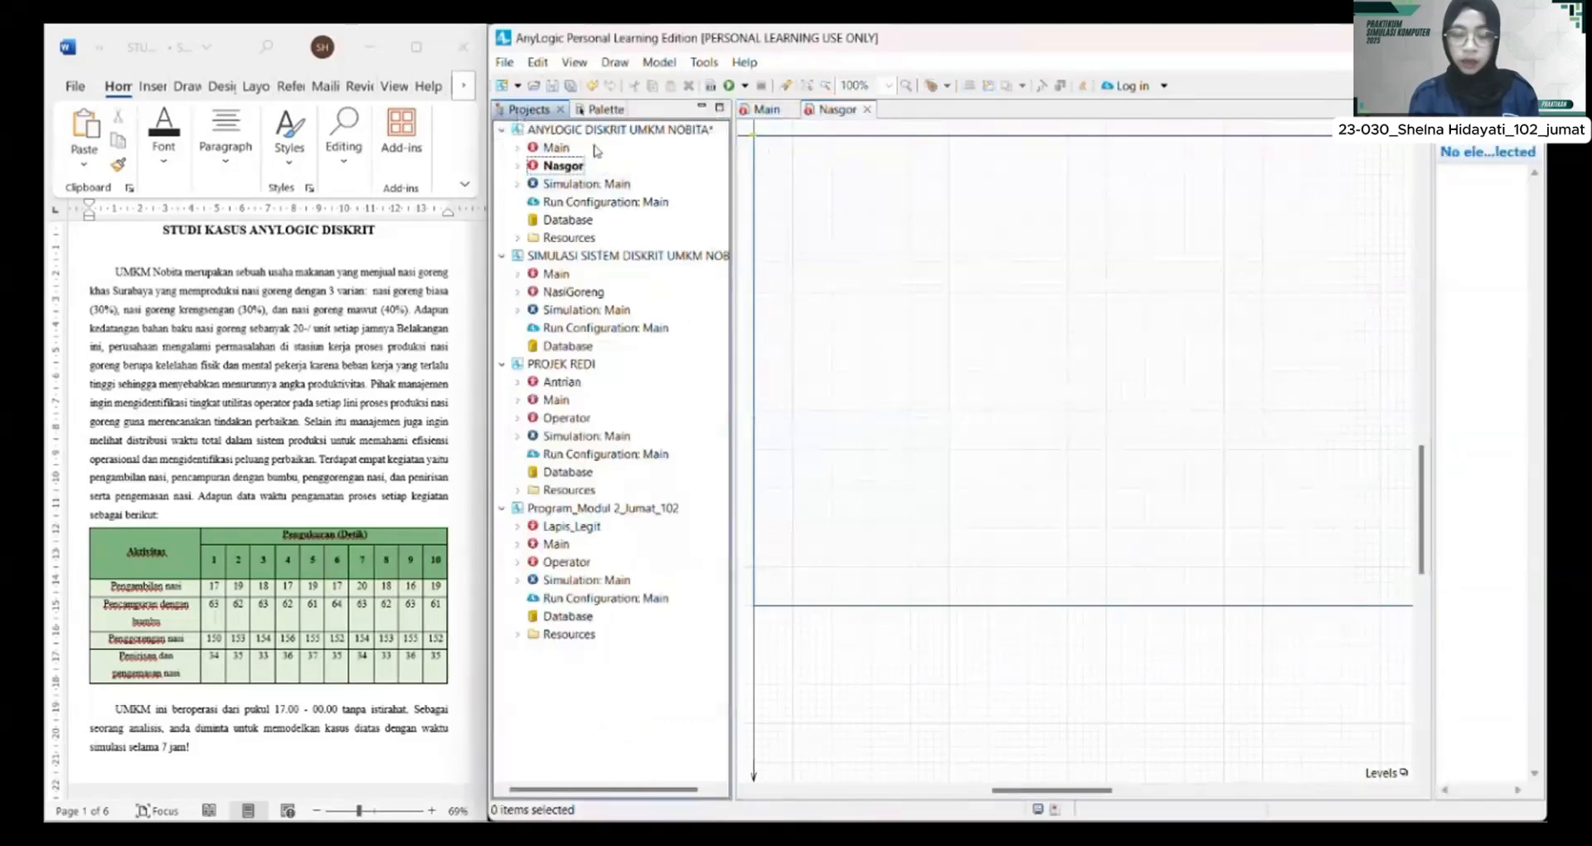
# Step: Create another agent type from scratch in the Main diagram, named Operator, with the 3D Person animation
pyautogui.click(770, 113)
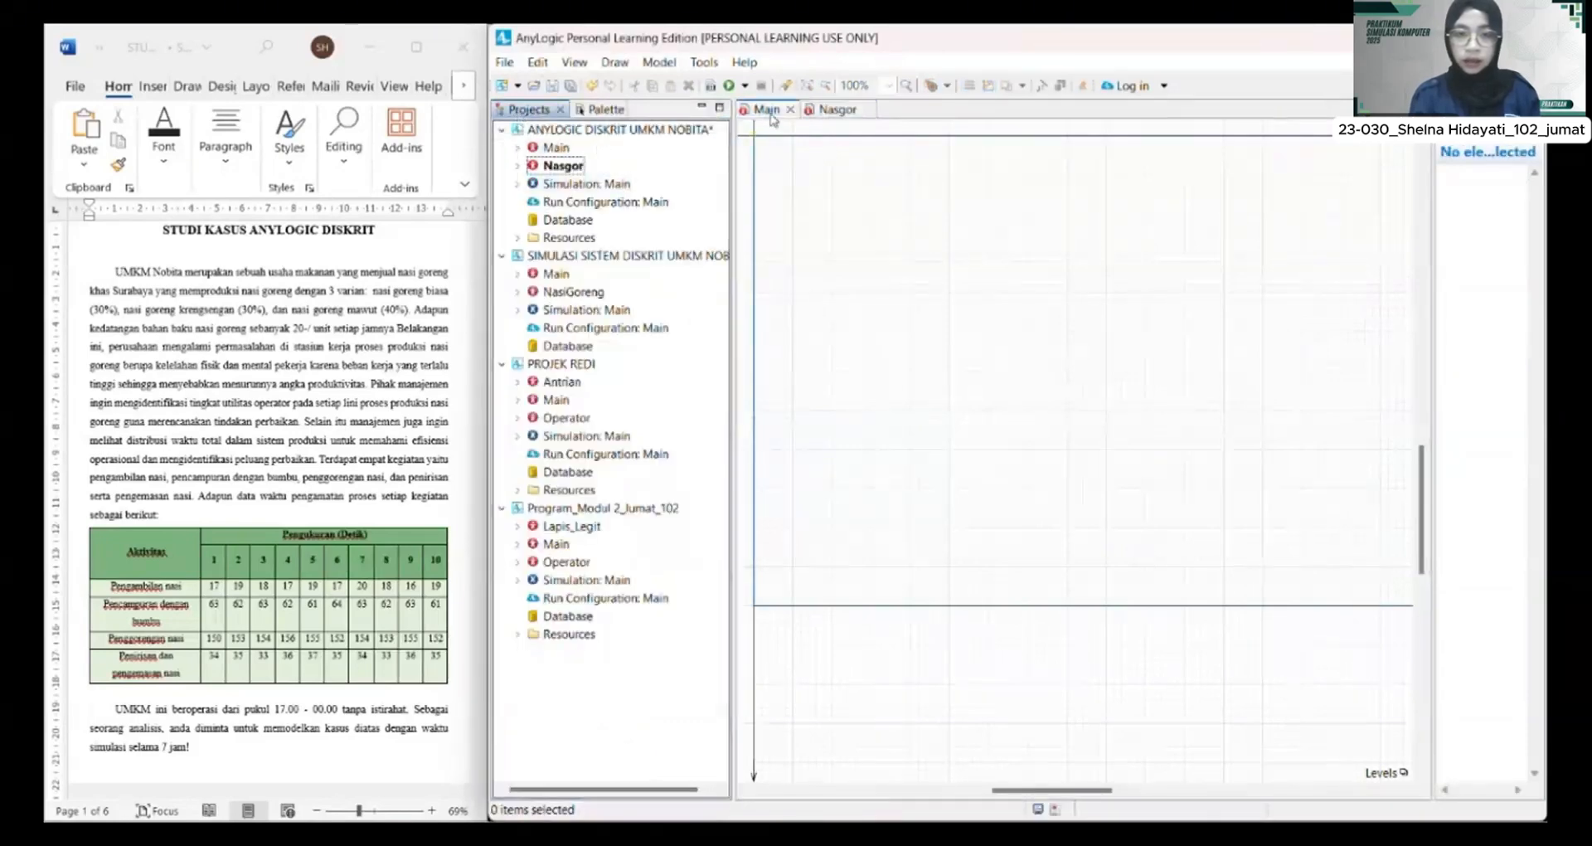
pyautogui.click(594, 109)
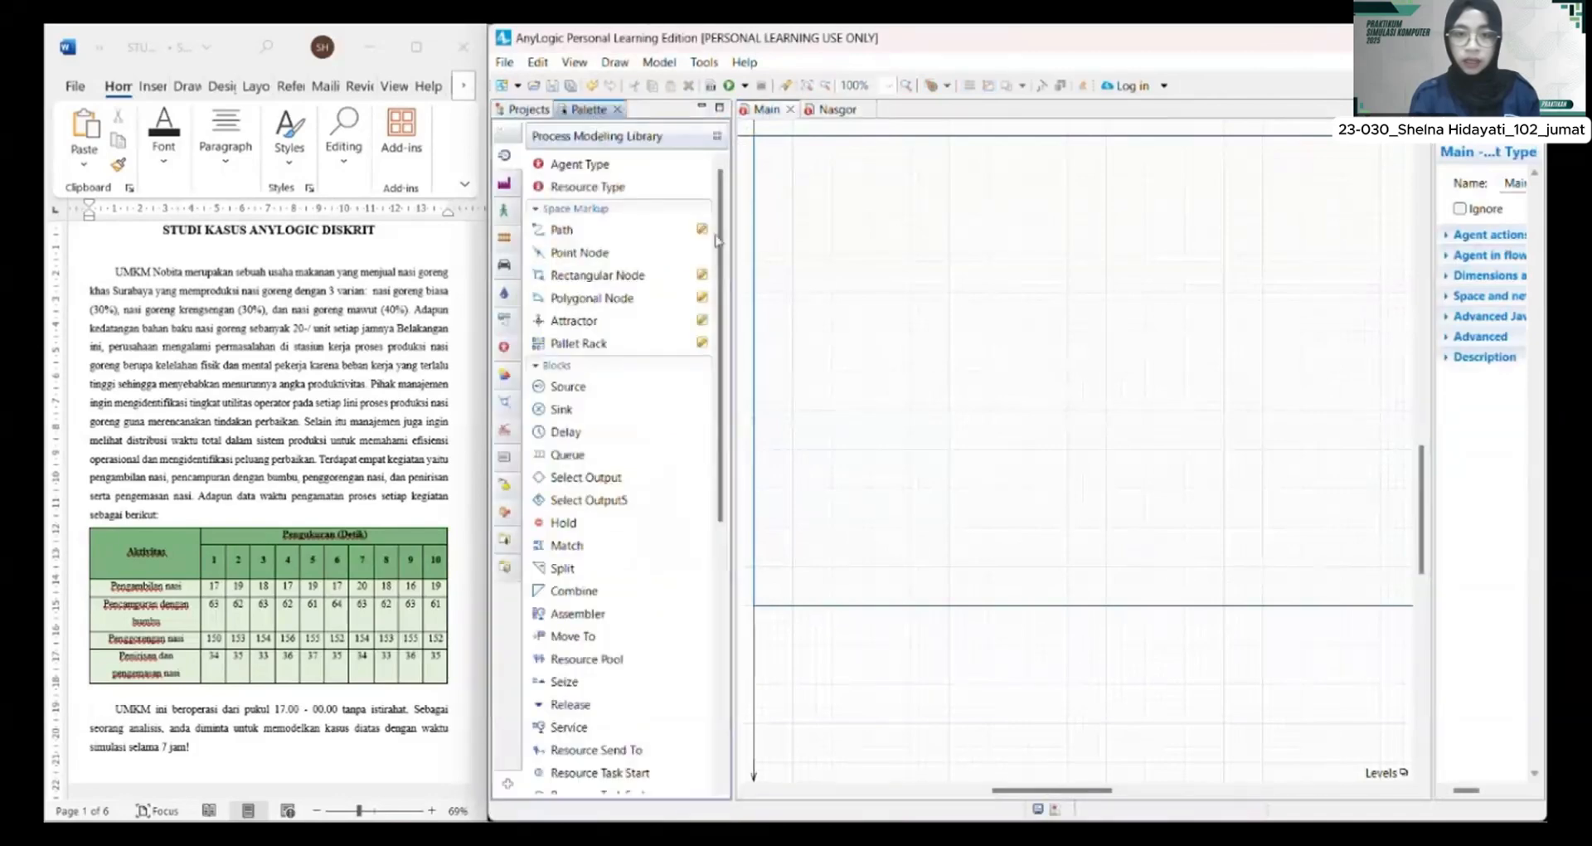
pyautogui.moveTo(595, 158); pyautogui.dragTo(783, 162)
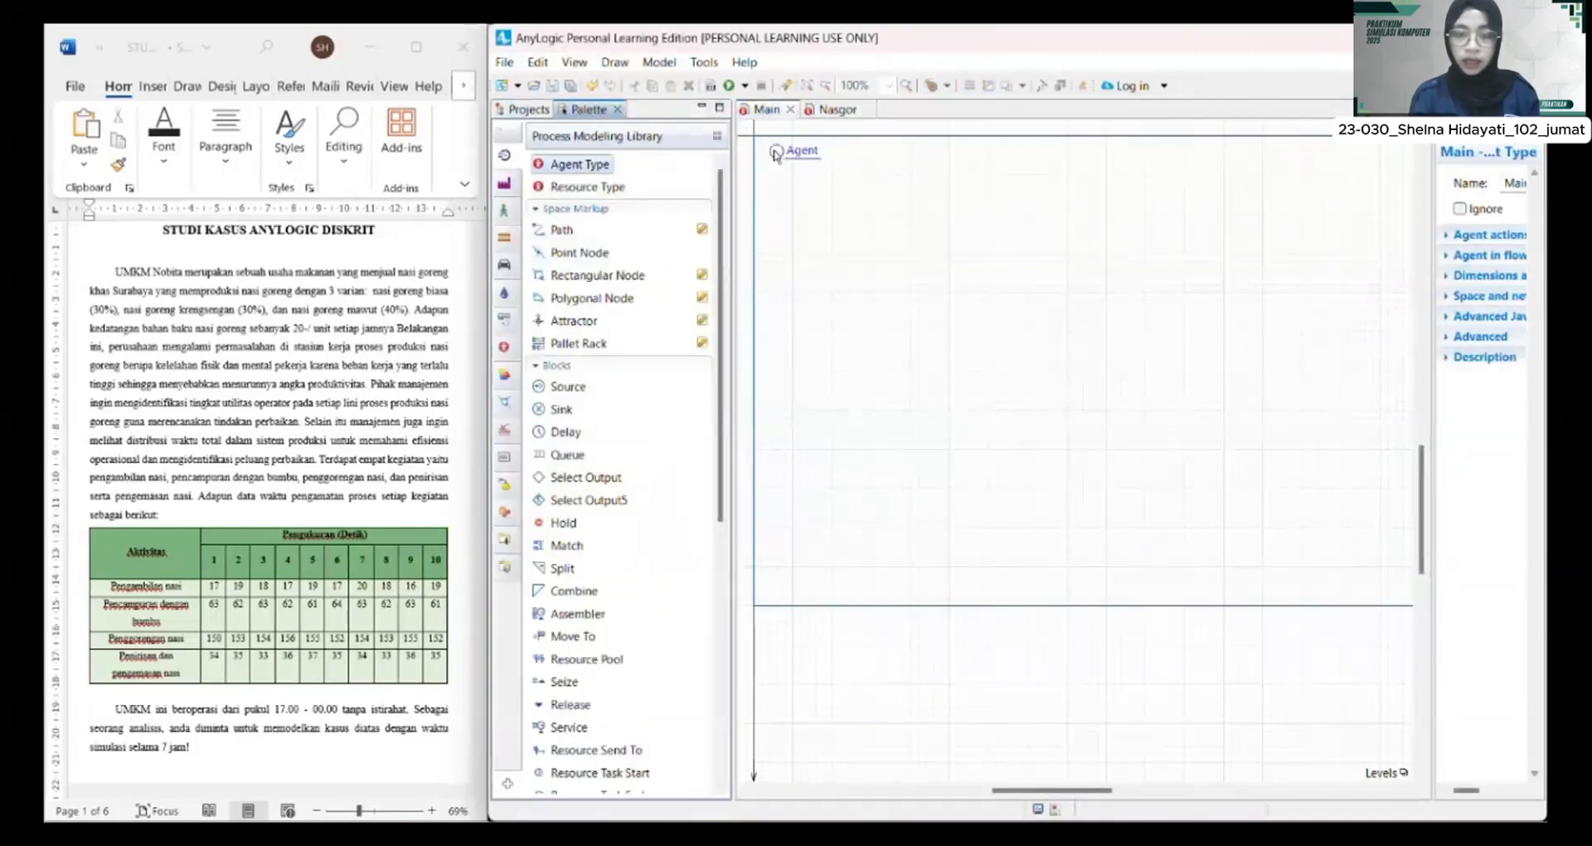
pyautogui.write('Operator')
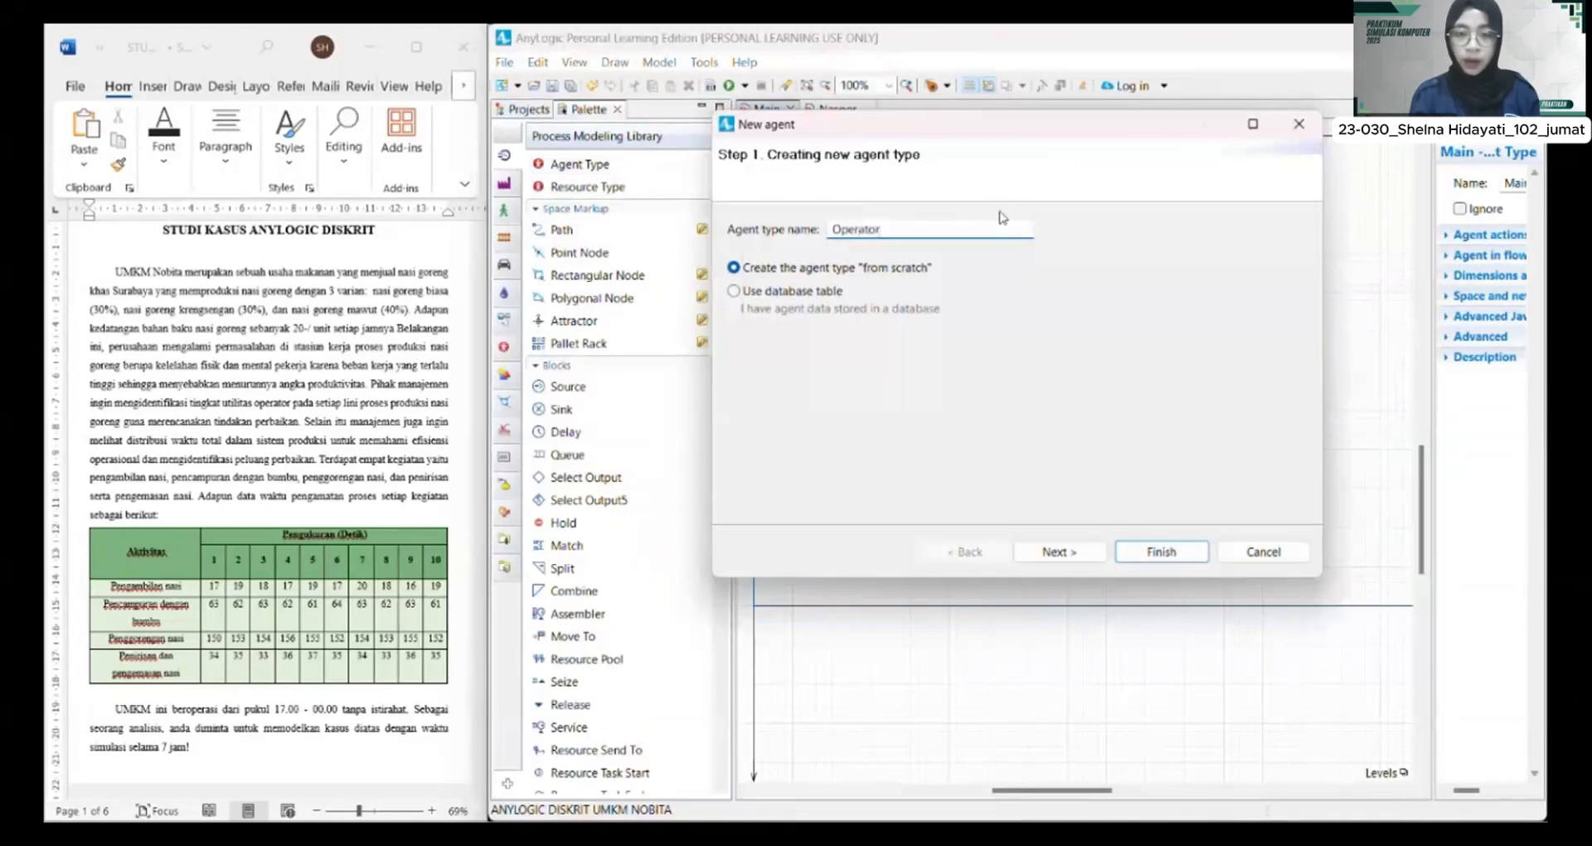
pyautogui.click(1060, 551)
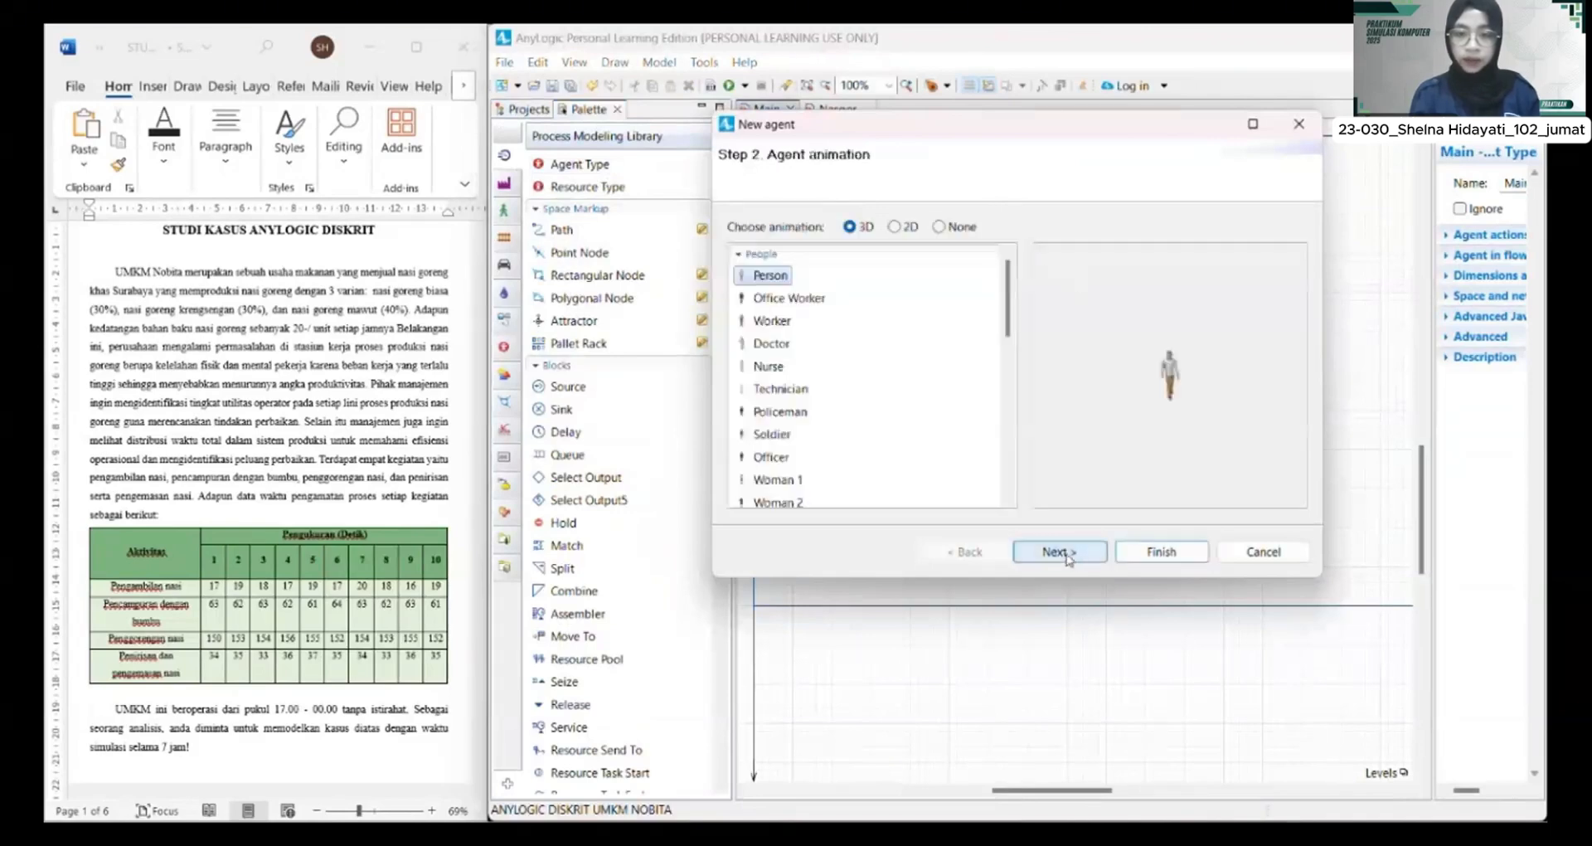
pyautogui.click(1166, 558)
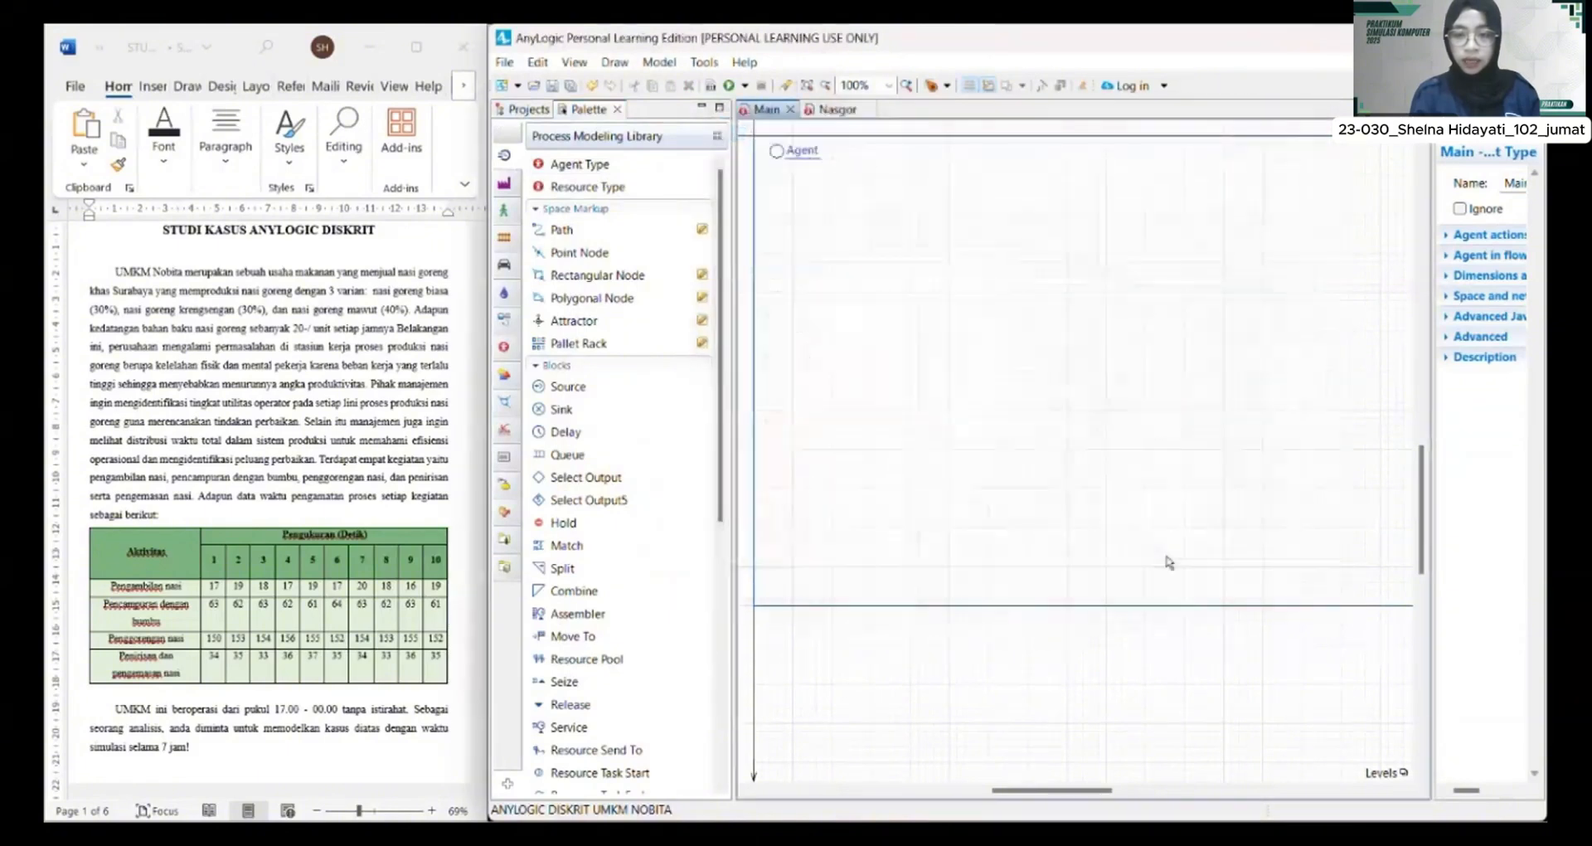
# Step: Add a Schedule element to the Main diagram and name it istirahat
pyautogui.scroll(-5, 594, 453)
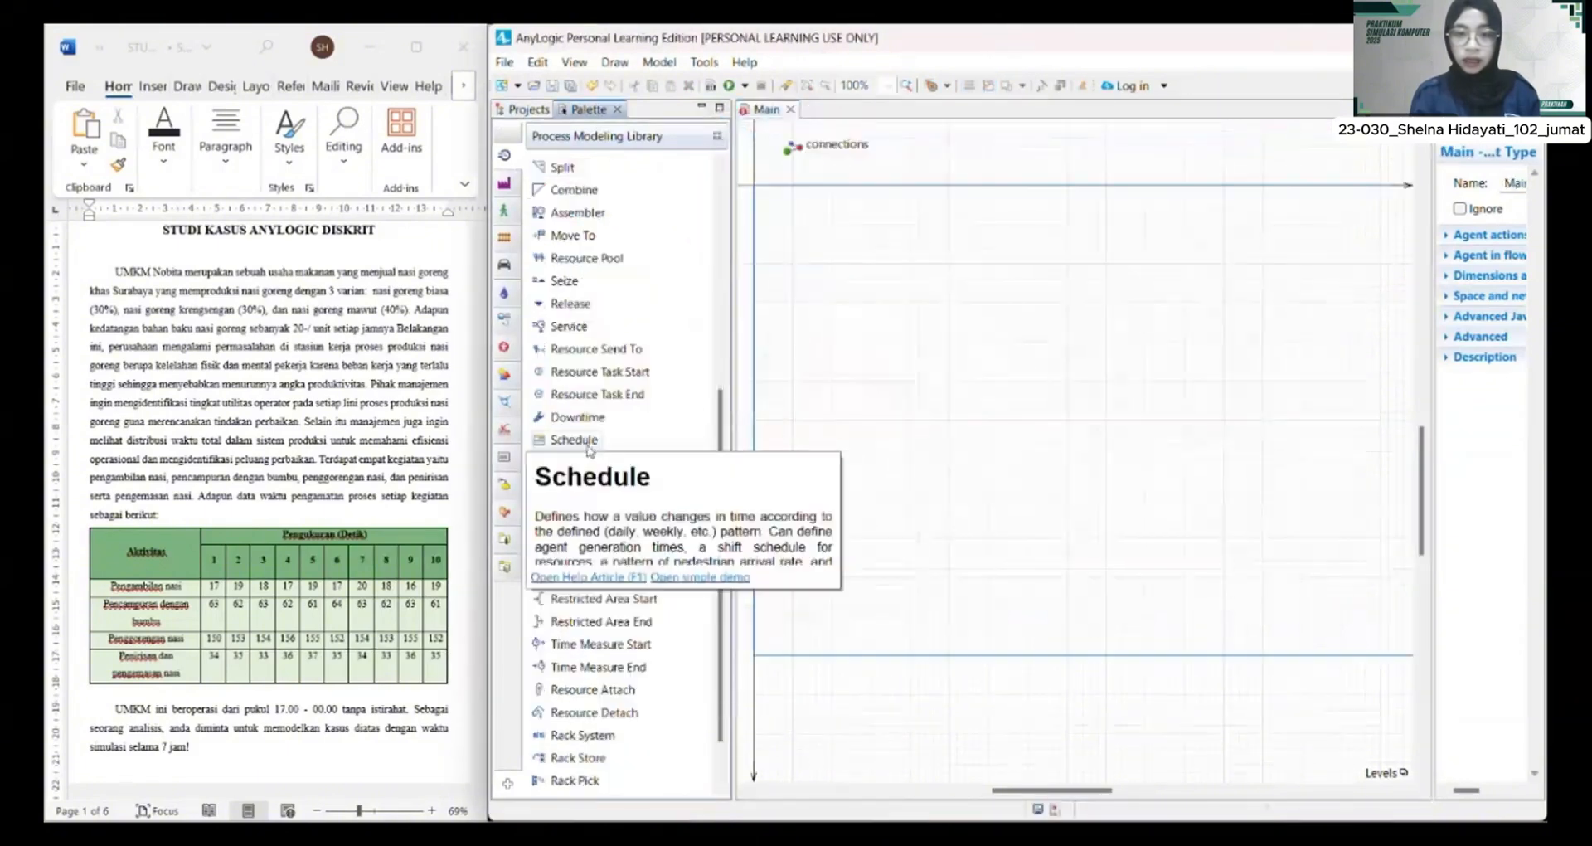
pyautogui.moveTo(589, 451); pyautogui.dragTo(784, 207)
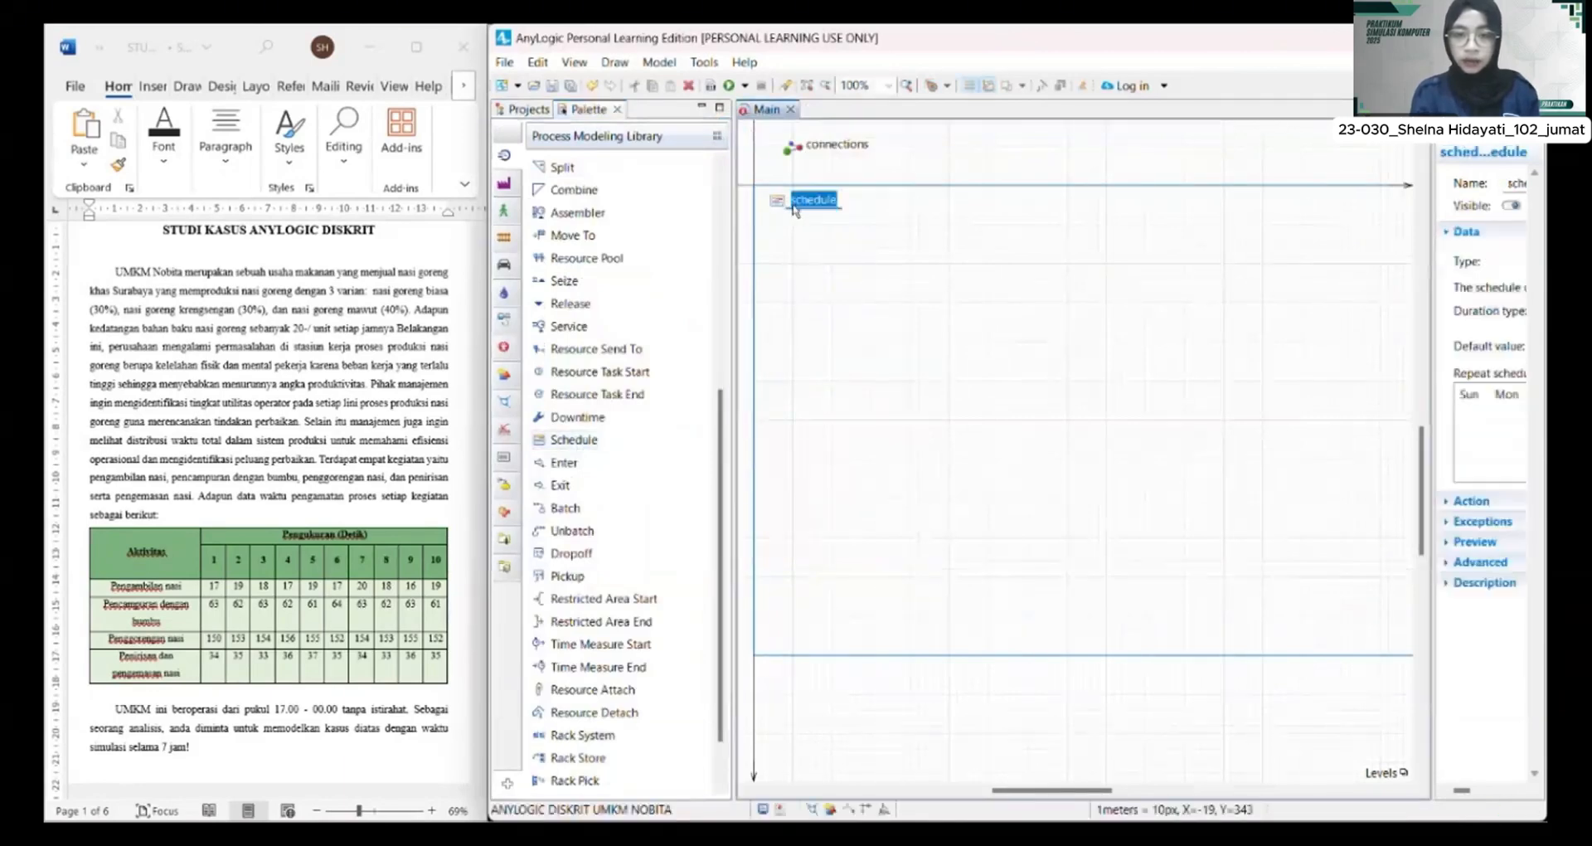
pyautogui.moveTo(1432, 419); pyautogui.dragTo(955, 422)
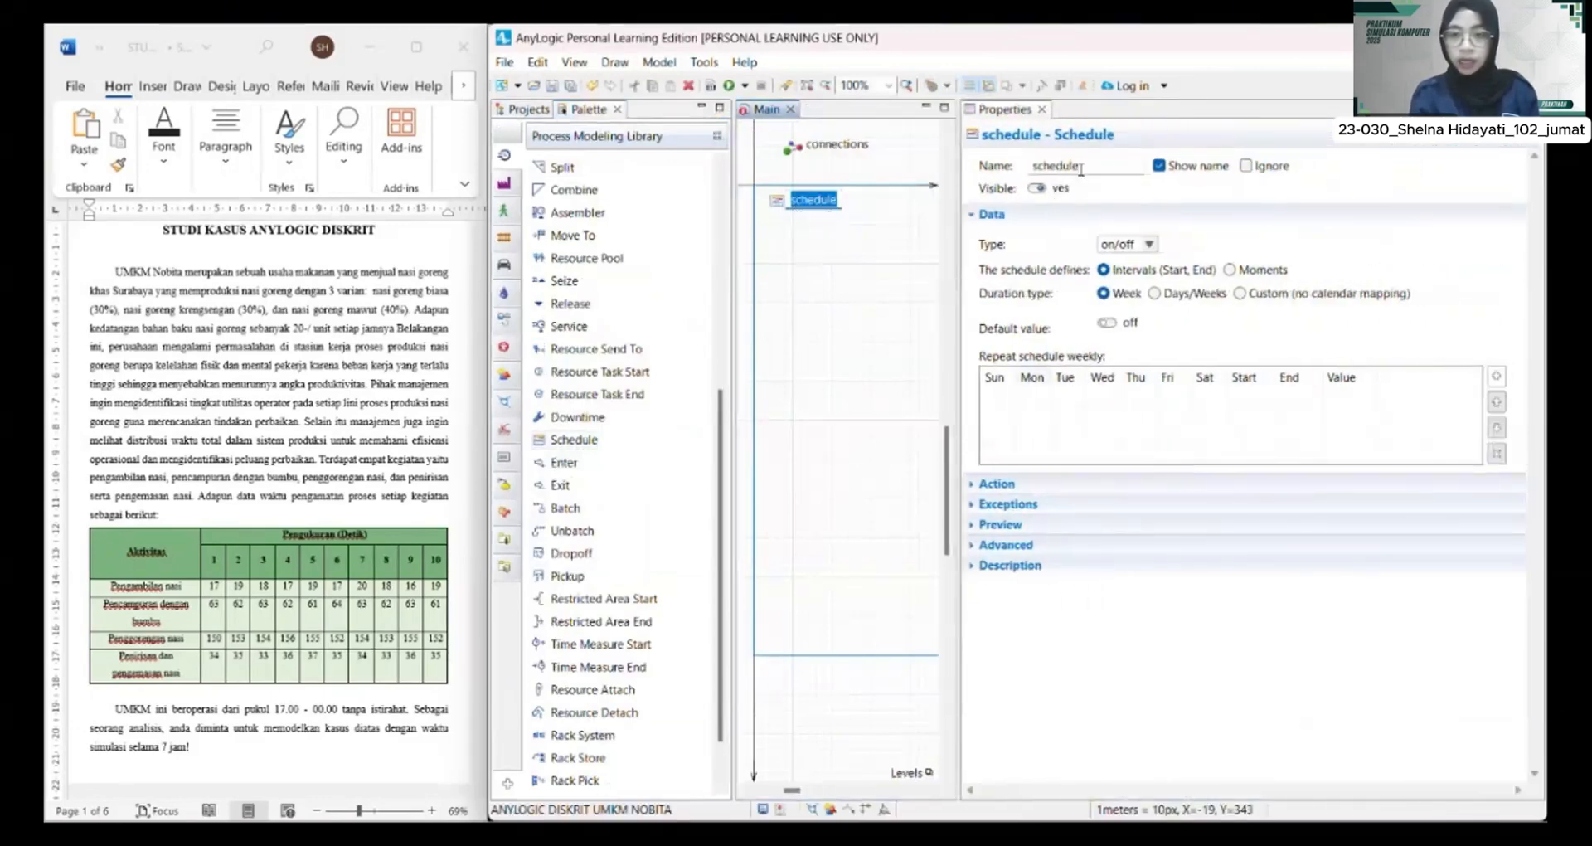
pyautogui.click(1070, 166)
pyautogui.doubleClick(1052, 165)
pyautogui.write('ist')
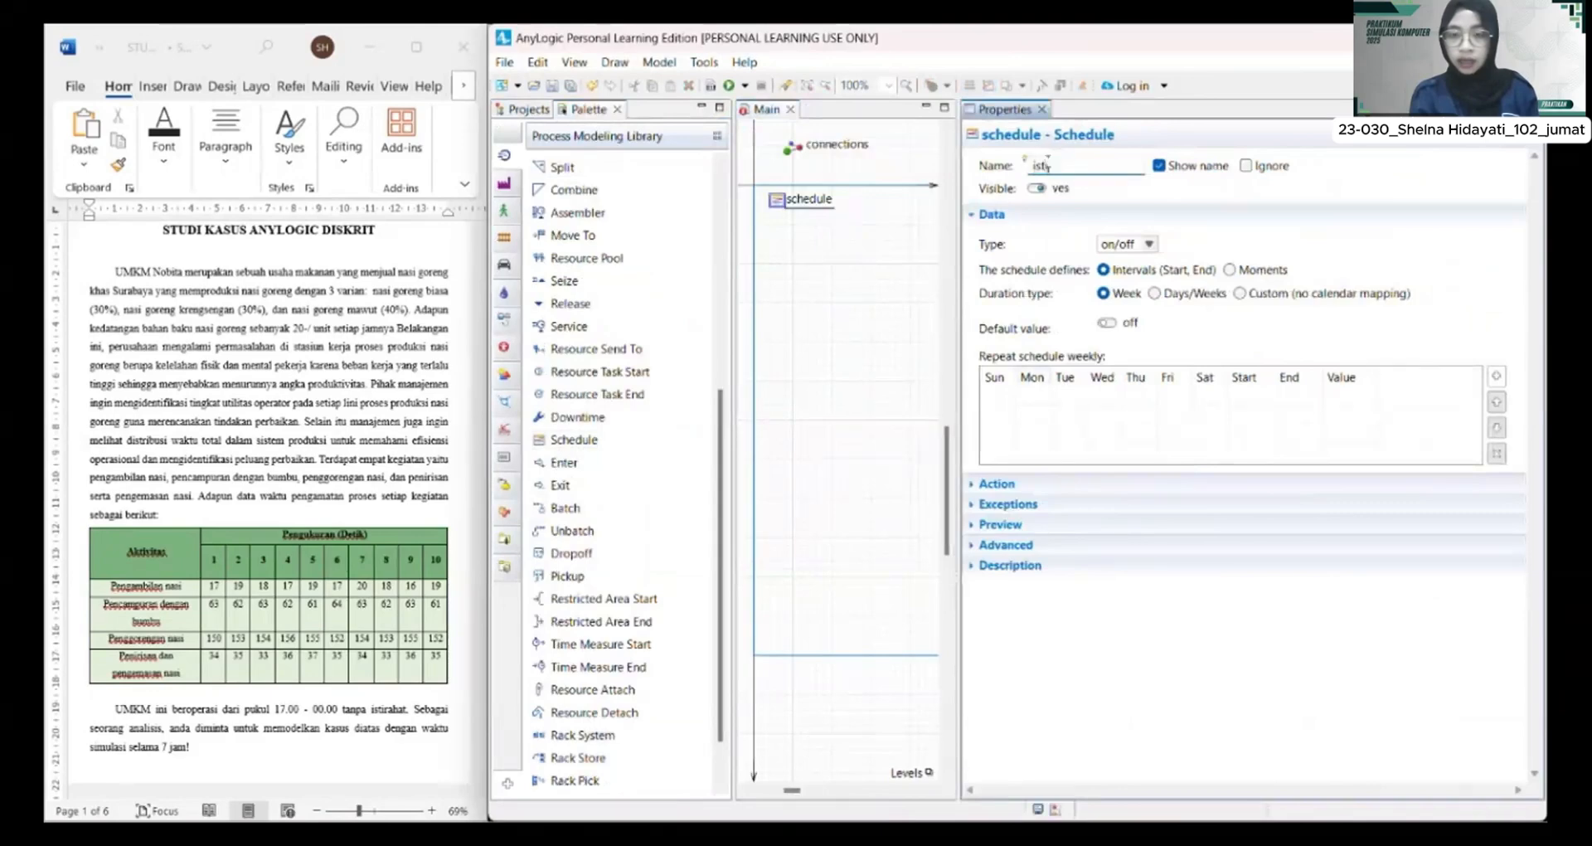
pyautogui.write('irahat')
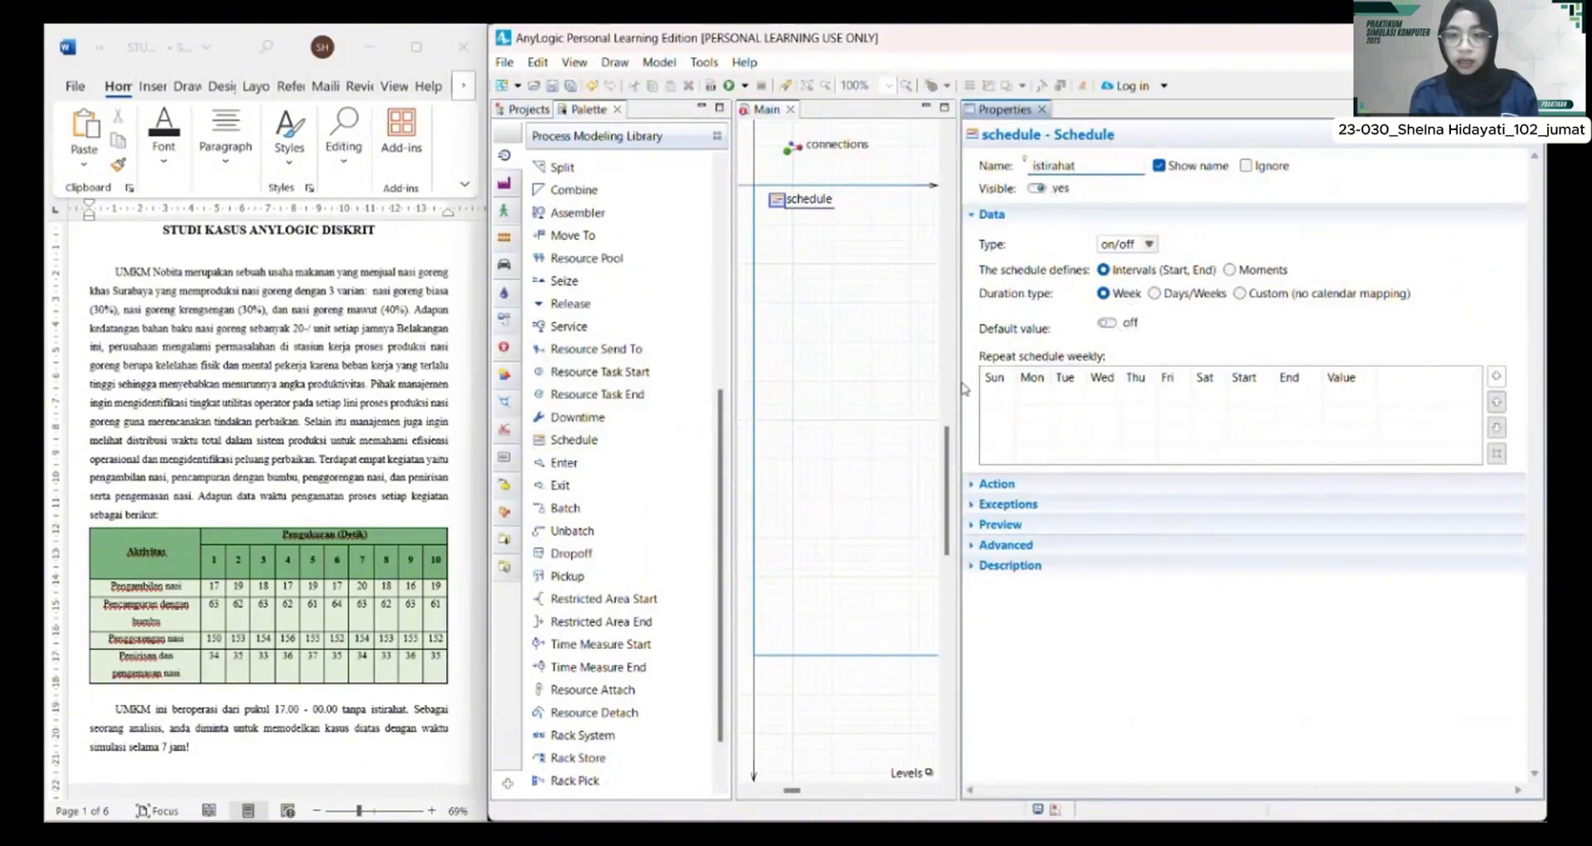
# Step: Add a weekly interval to the istirahat schedule covering all seven days, with both start and end at 12:00
pyautogui.click(1496, 377)
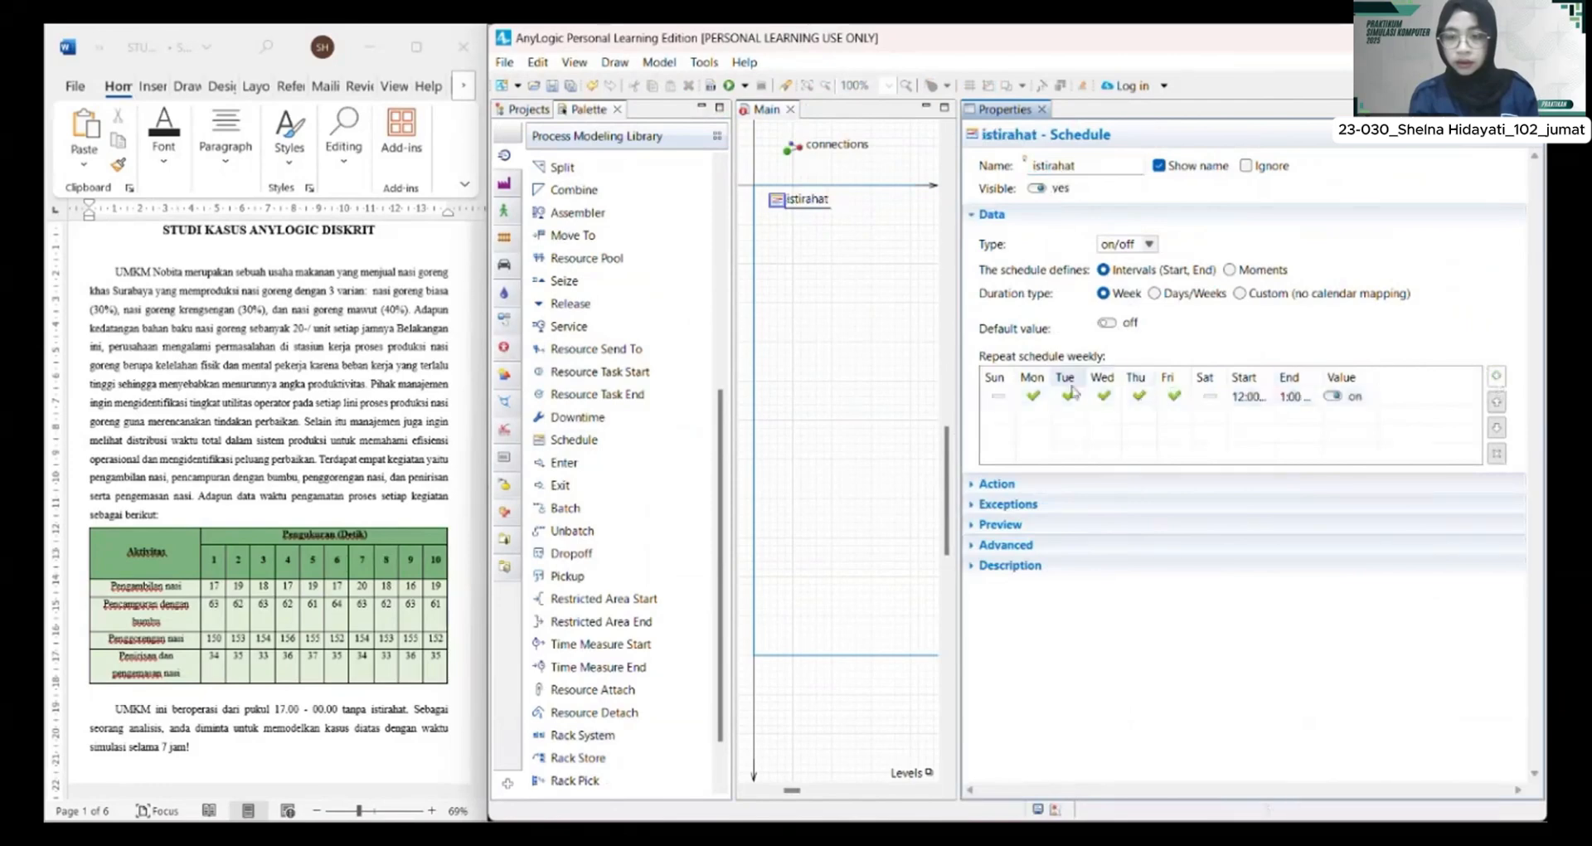
pyautogui.click(997, 395)
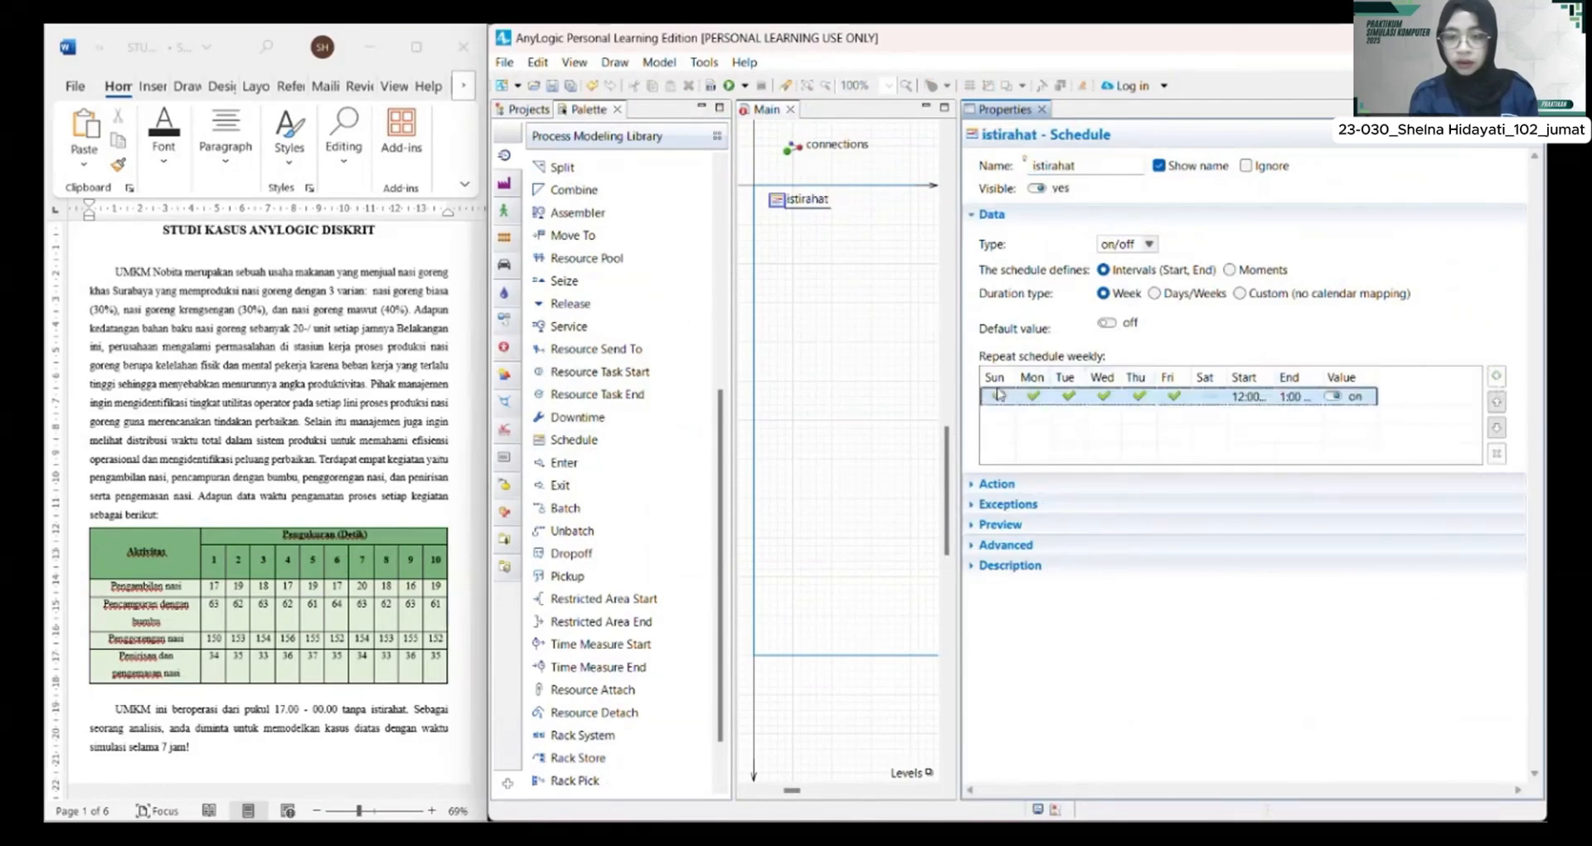
pyautogui.click(1210, 398)
pyautogui.click(1255, 398)
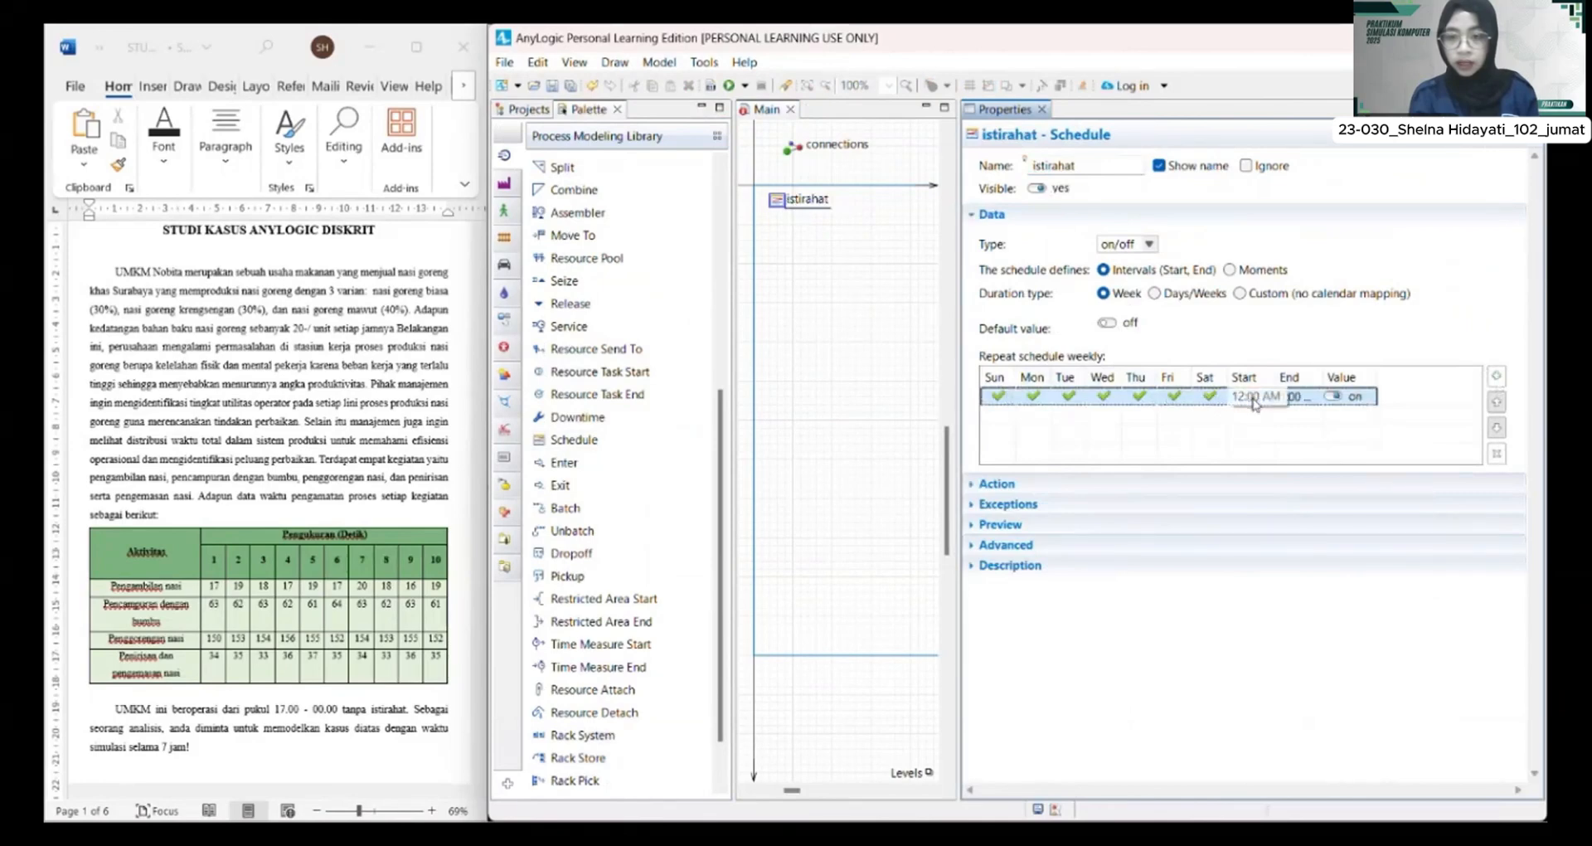
pyautogui.click(1309, 403)
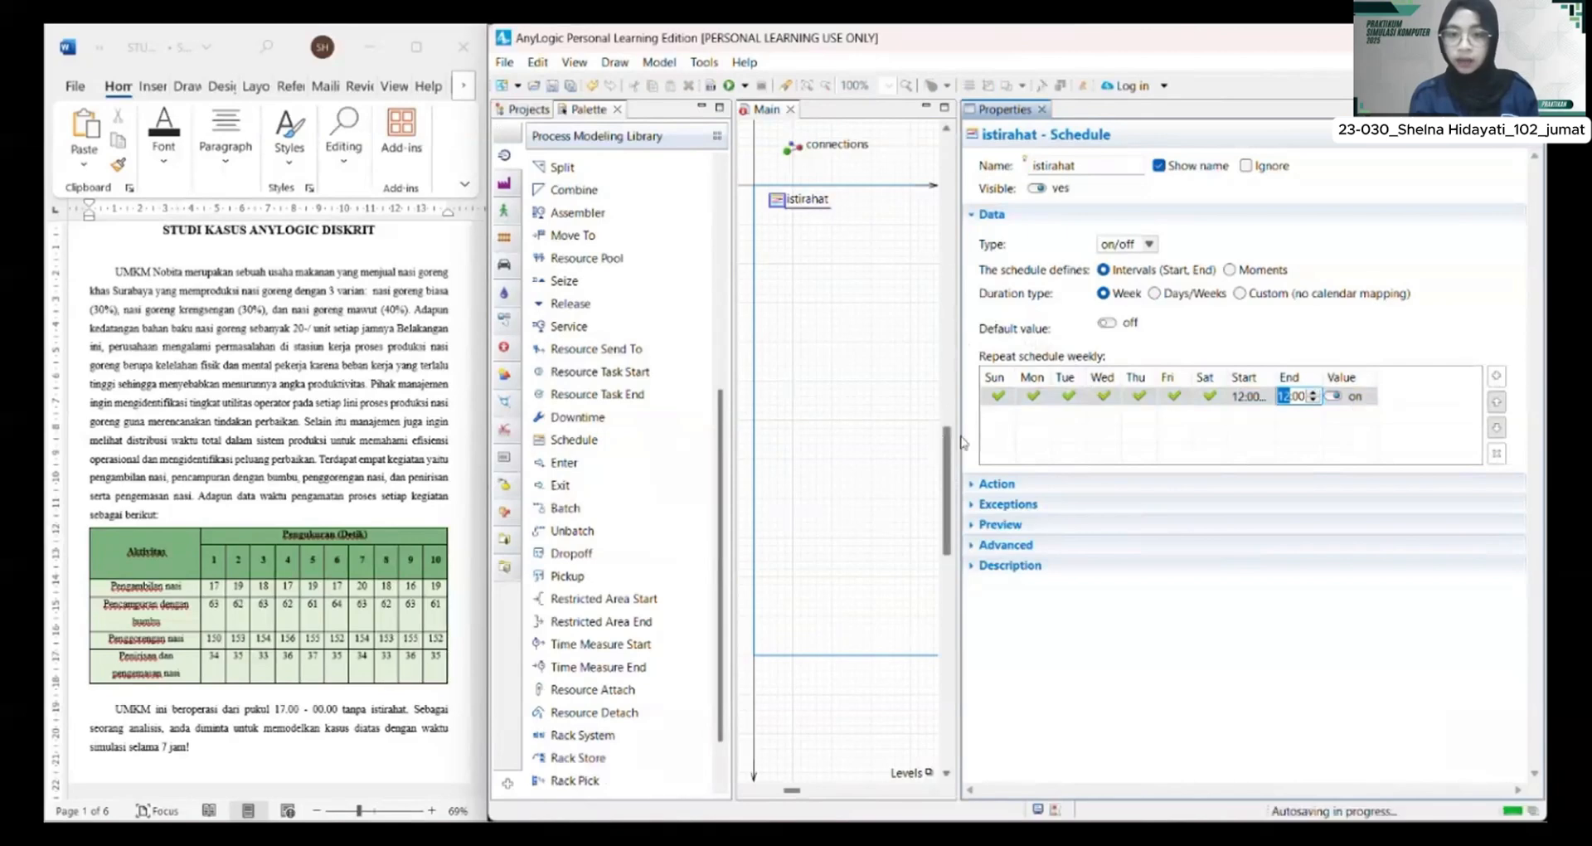
# Step: Place a Source block below the istirahat schedule in the Main diagram and name it Bahan_Baku_Datang
pyautogui.moveTo(958, 433); pyautogui.dragTo(1401, 433)
pyautogui.scroll(3, 603, 319)
pyautogui.scroll(1, 603, 320)
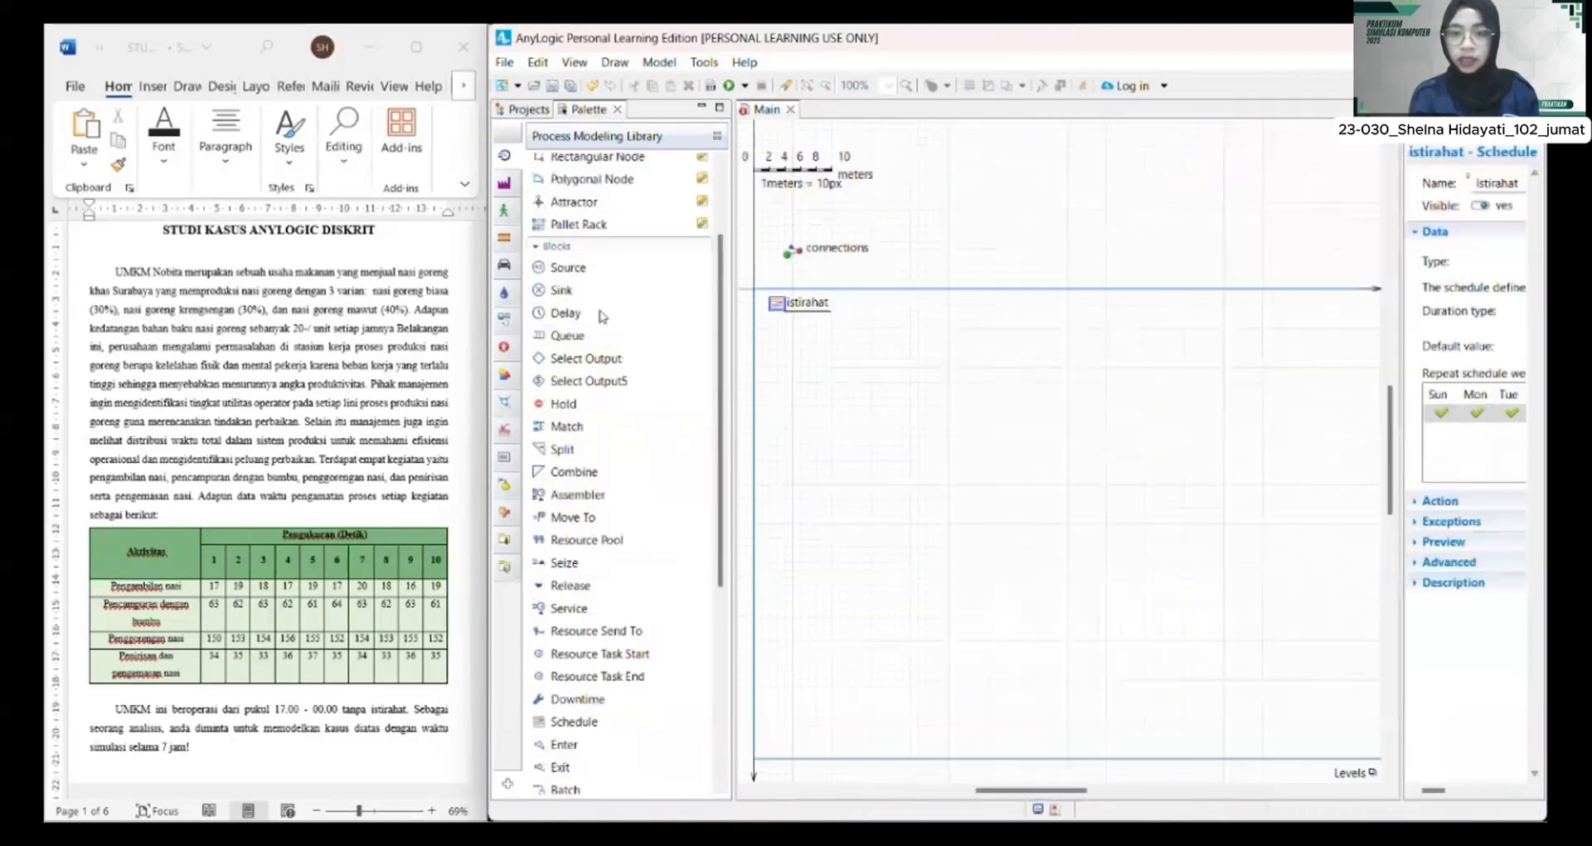
pyautogui.moveTo(567, 280)
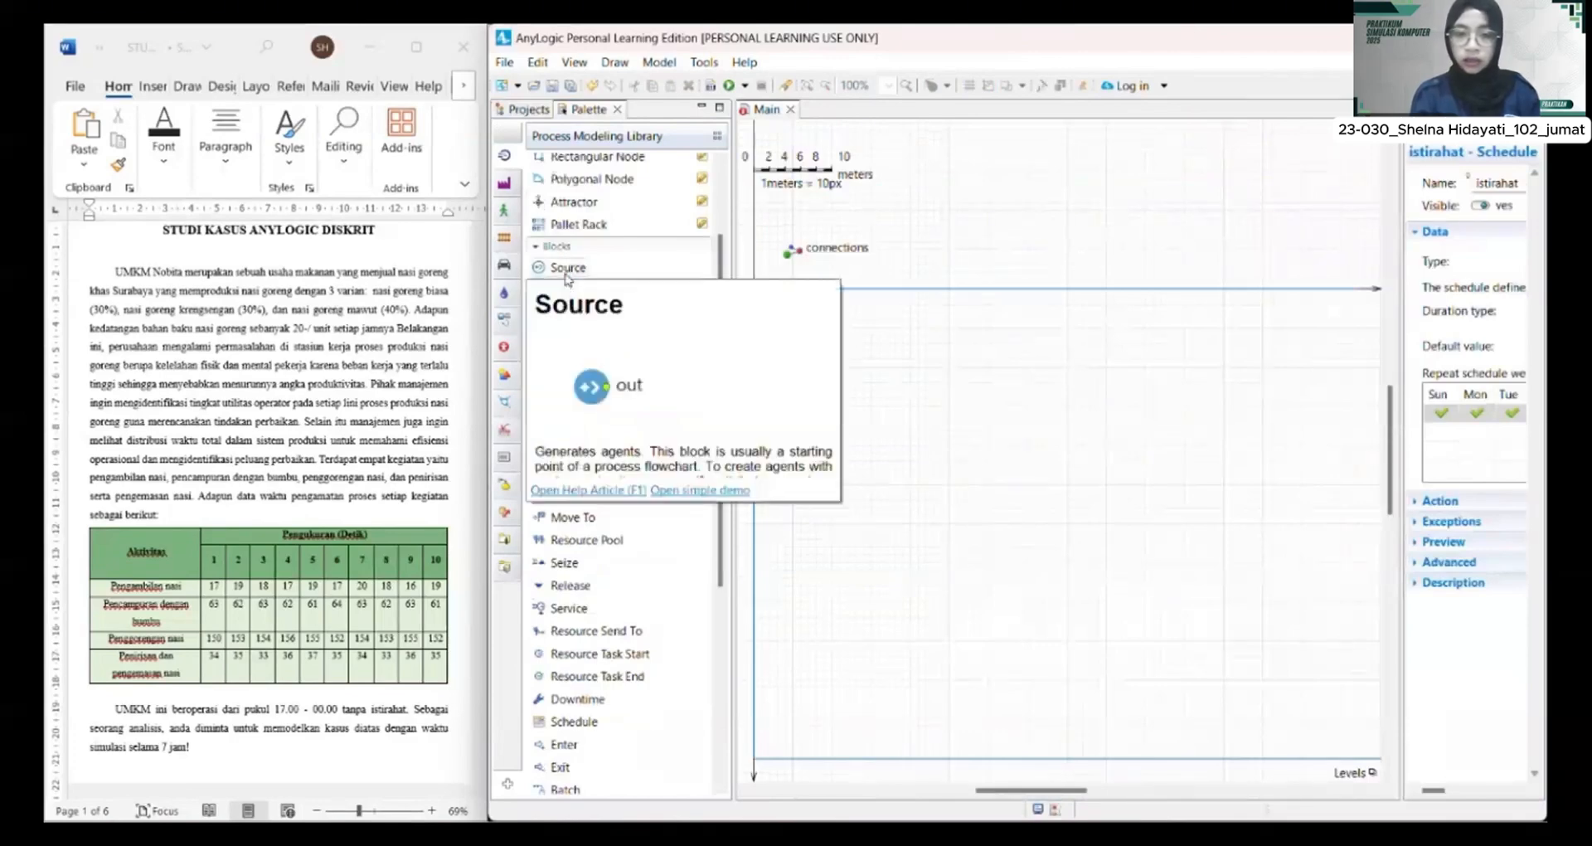
pyautogui.moveTo(568, 269); pyautogui.dragTo(800, 383)
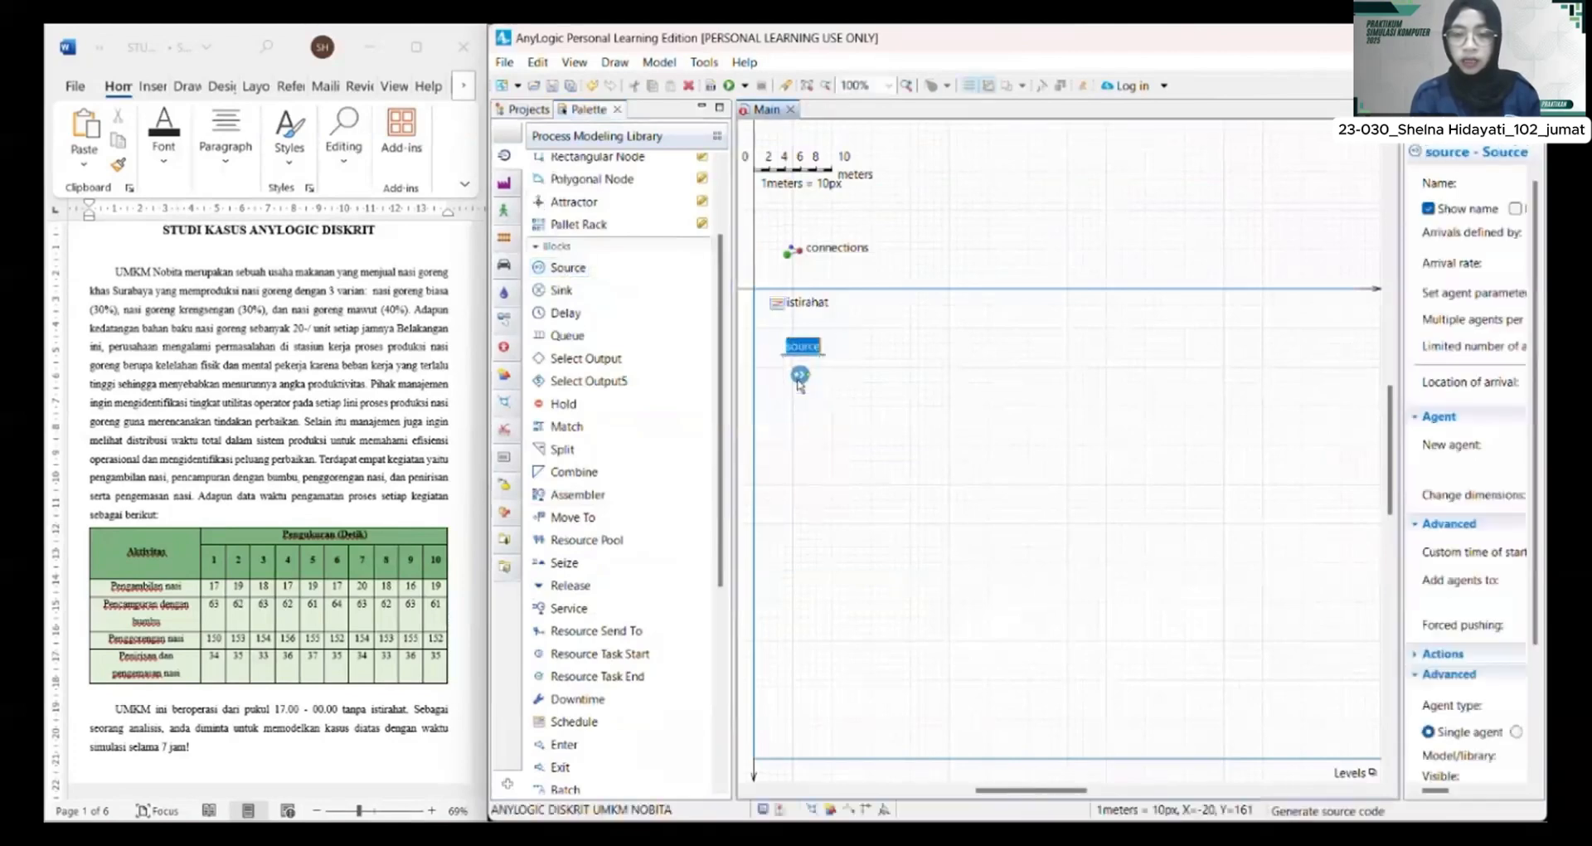
pyautogui.write('Bahan')
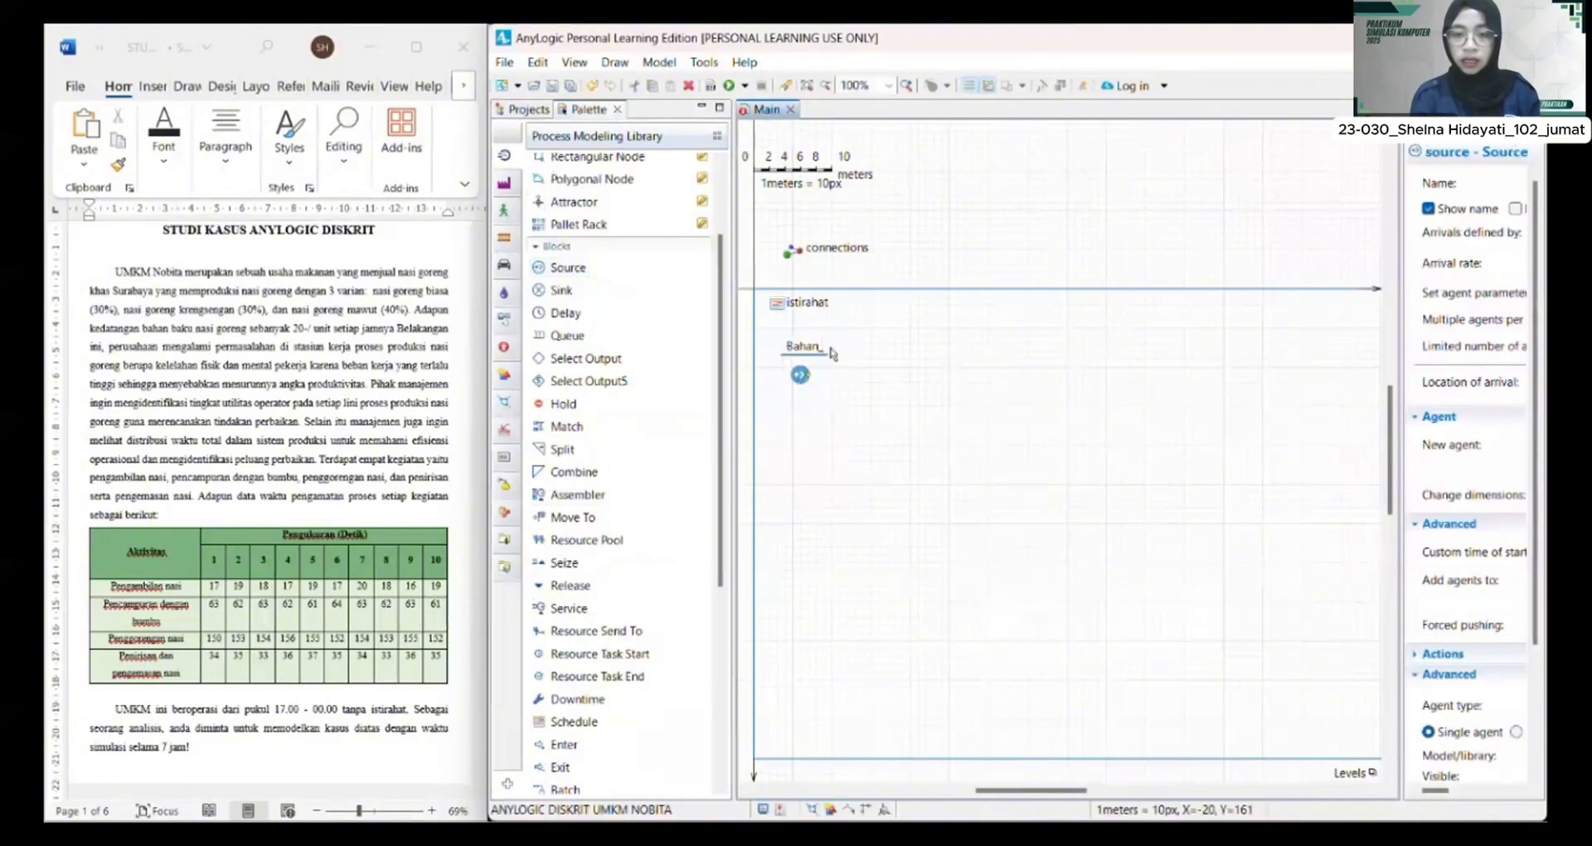
pyautogui.write('_Baku')
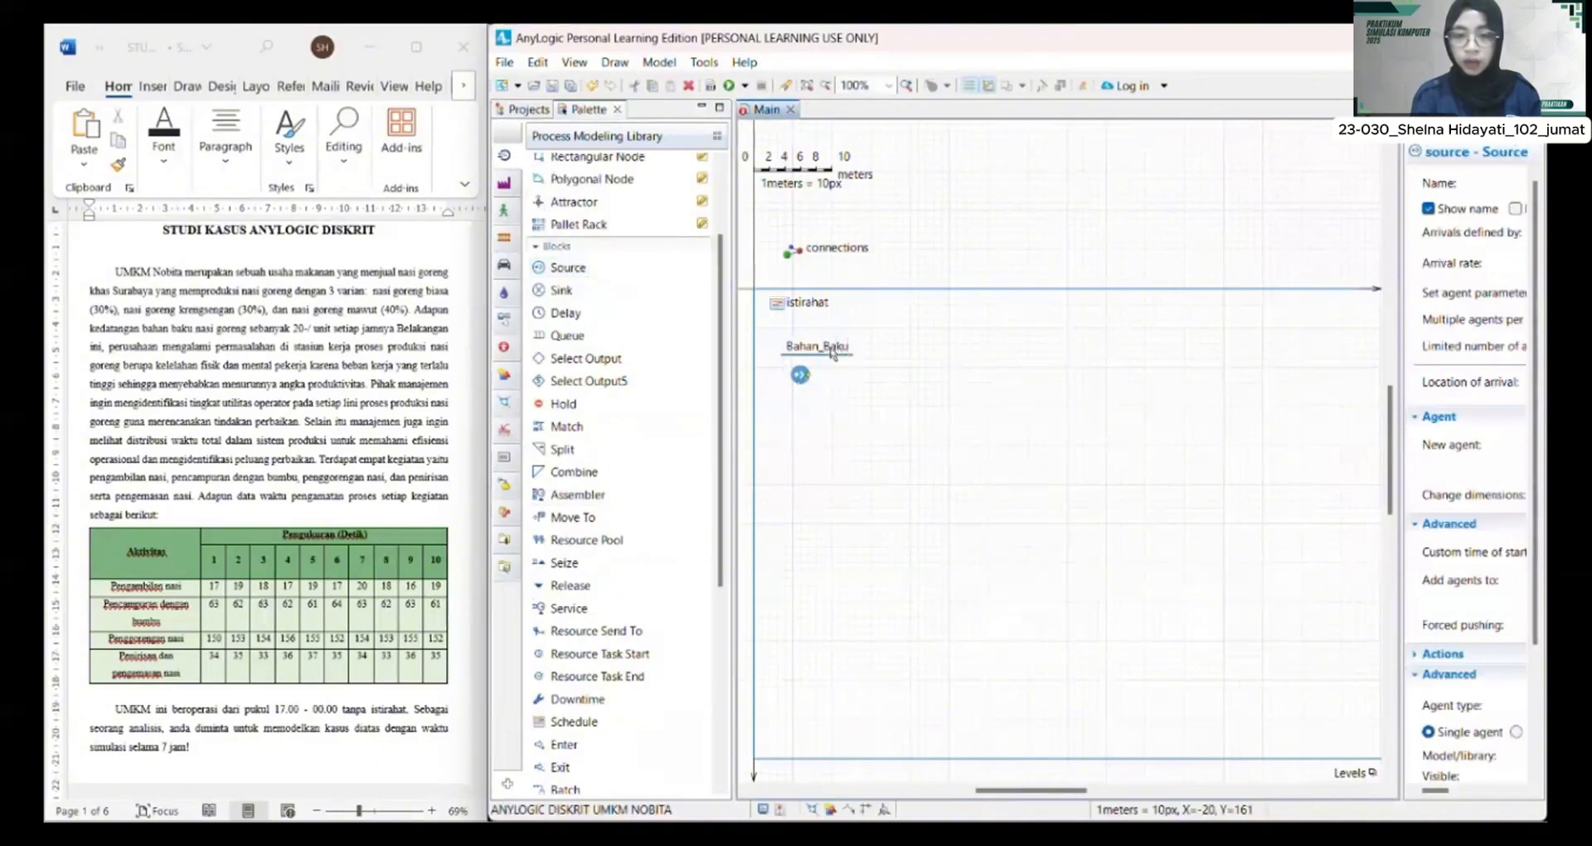
pyautogui.write('_Data')
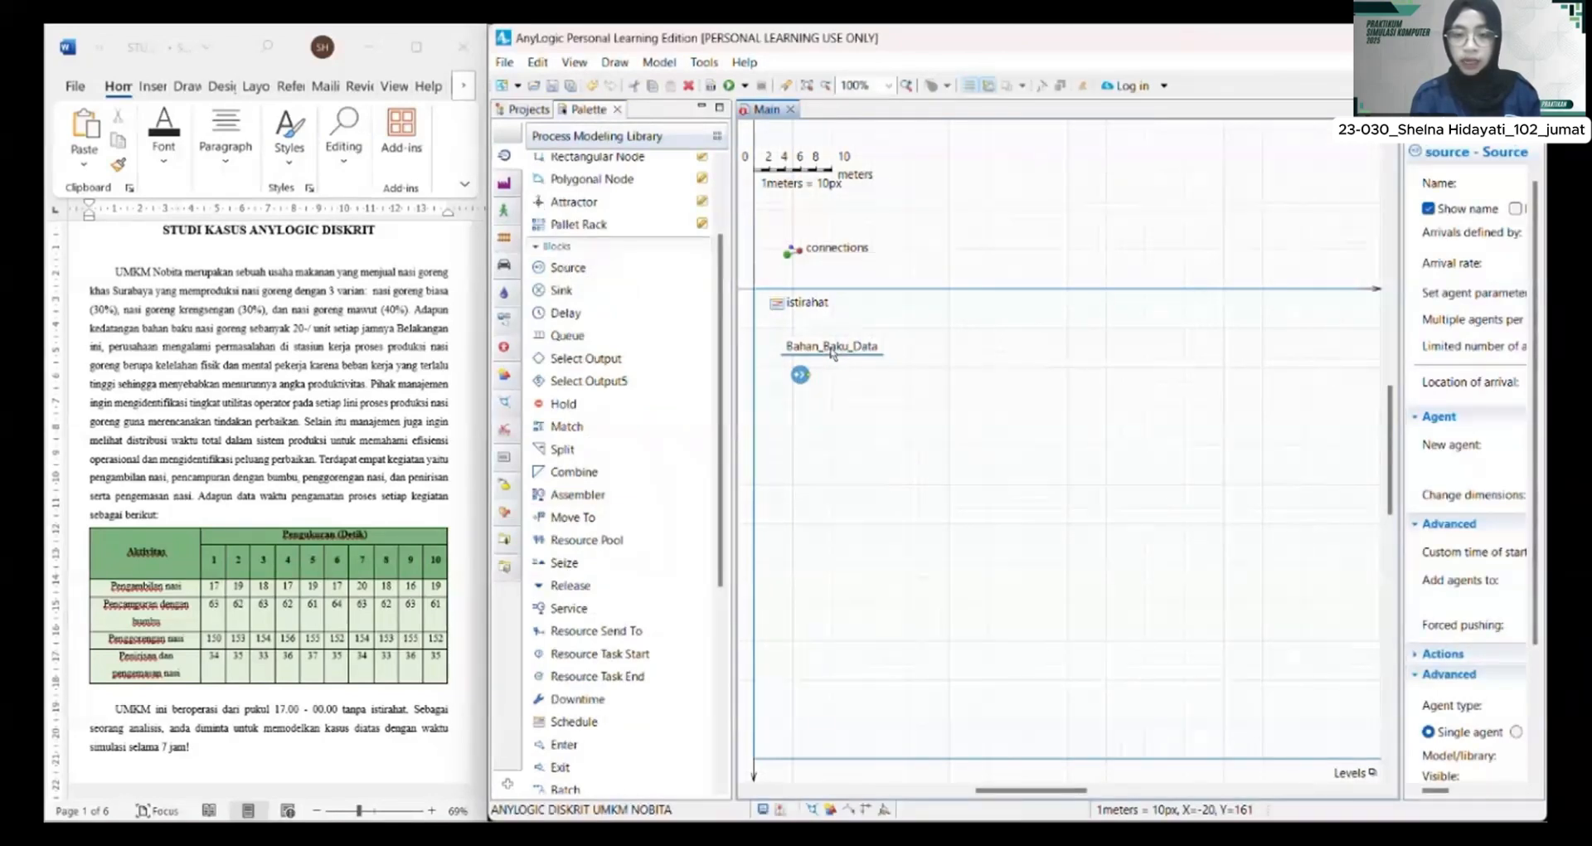
pyautogui.write('bng')
pyautogui.press('Return')
pyautogui.scroll(-2, 604, 240)
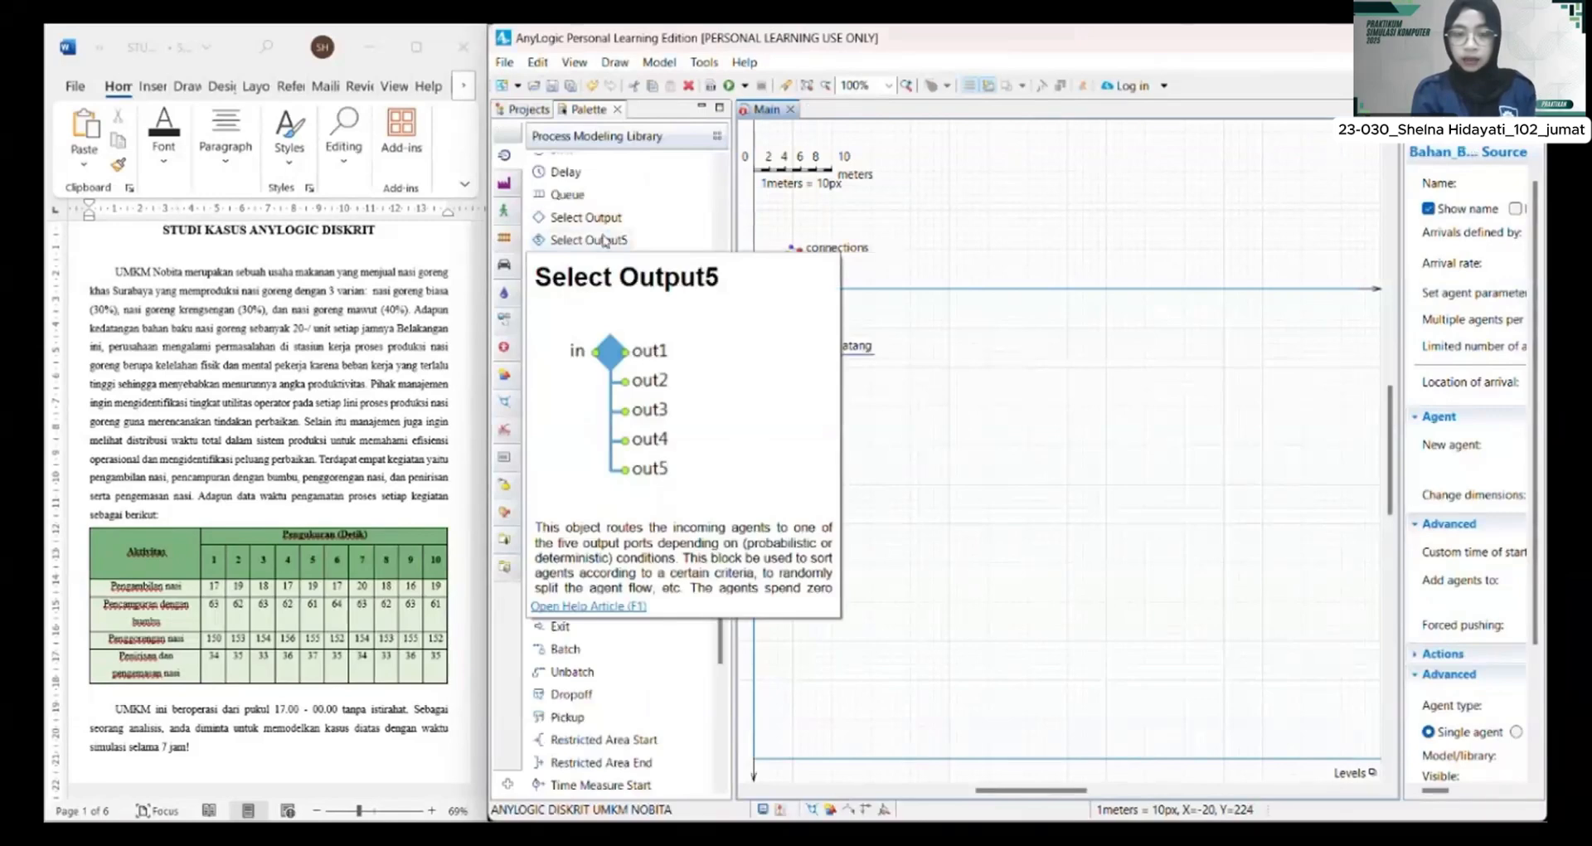
# Step: Place a Select Output5 block connected to the output of Bahan_Baku_Datang and hide its name
pyautogui.moveTo(604, 240); pyautogui.dragTo(842, 411)
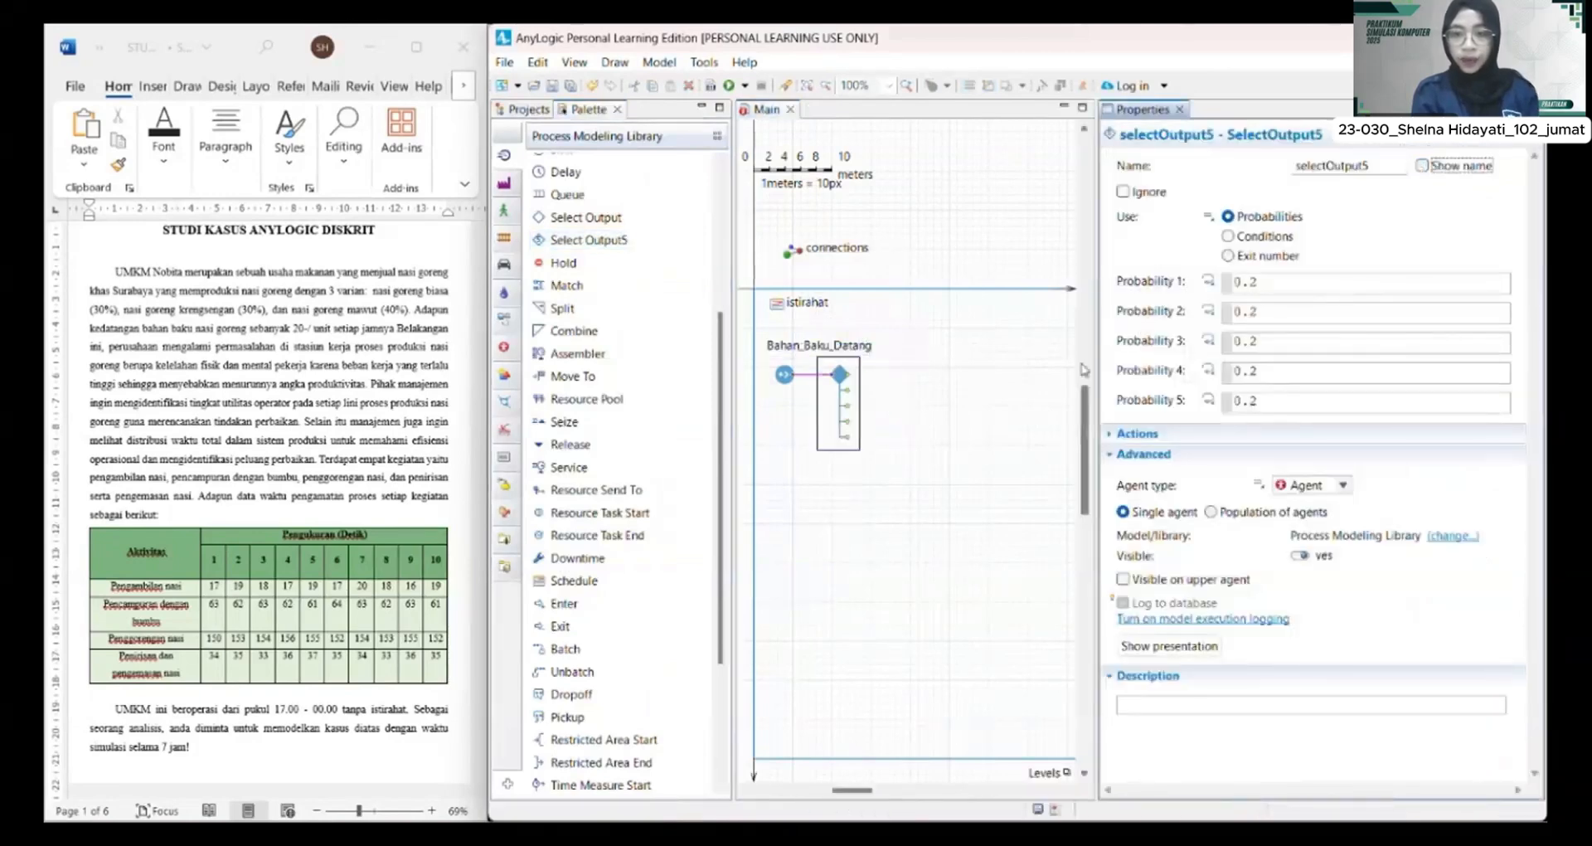
pyautogui.moveTo(1094, 355); pyautogui.dragTo(1445, 377)
# Step: Place three Queue blocks in a vertical column to the right of the Select Output5 block, spaced evenly
pyautogui.scroll(2, 580, 249)
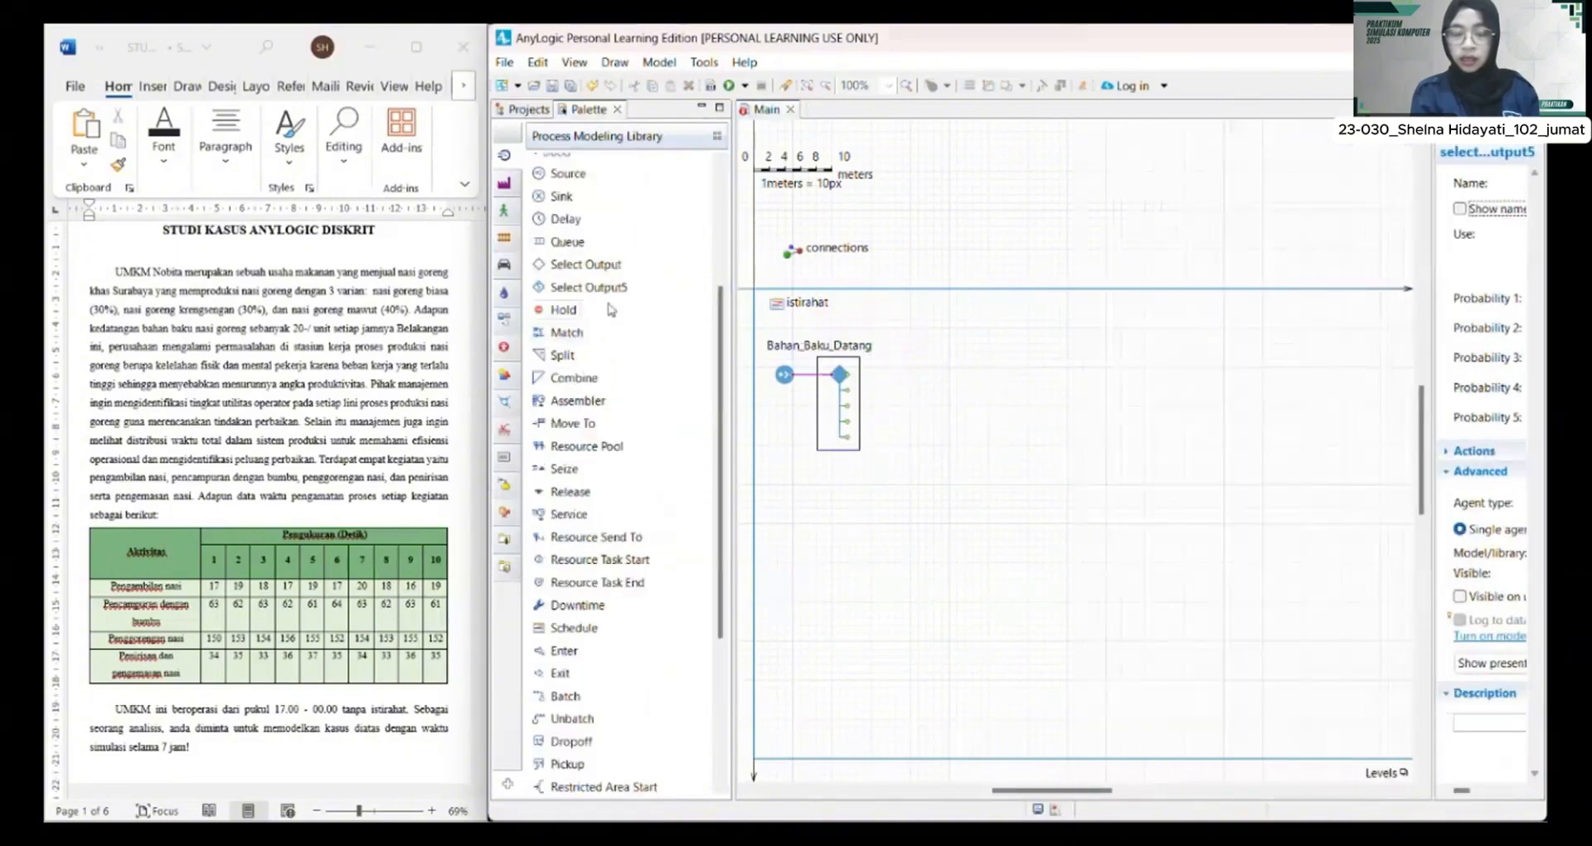
pyautogui.moveTo(574, 247)
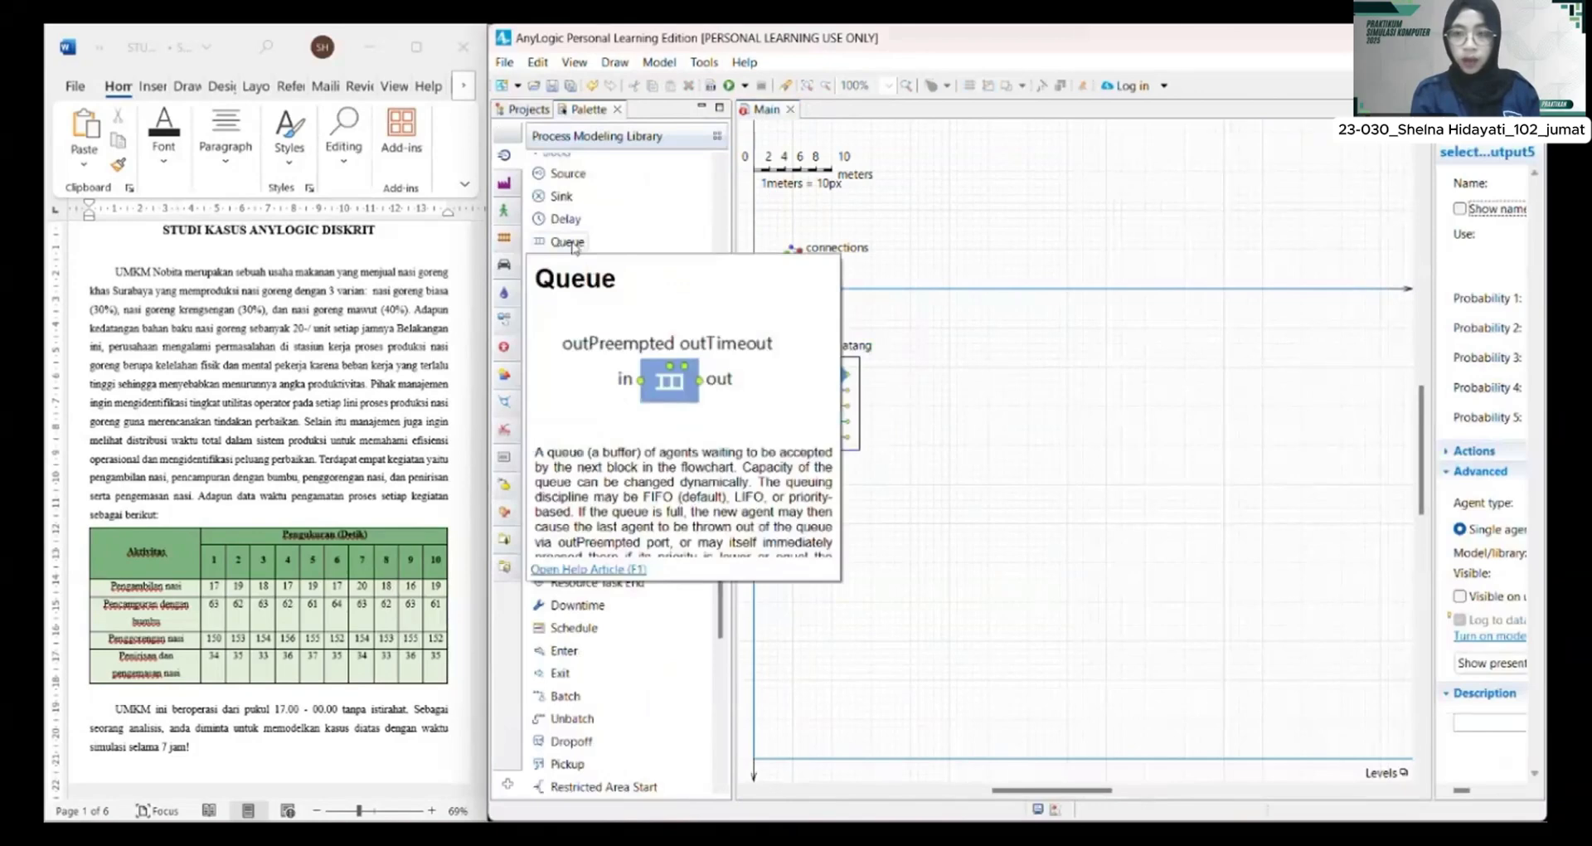
pyautogui.moveTo(572, 243); pyautogui.dragTo(939, 380)
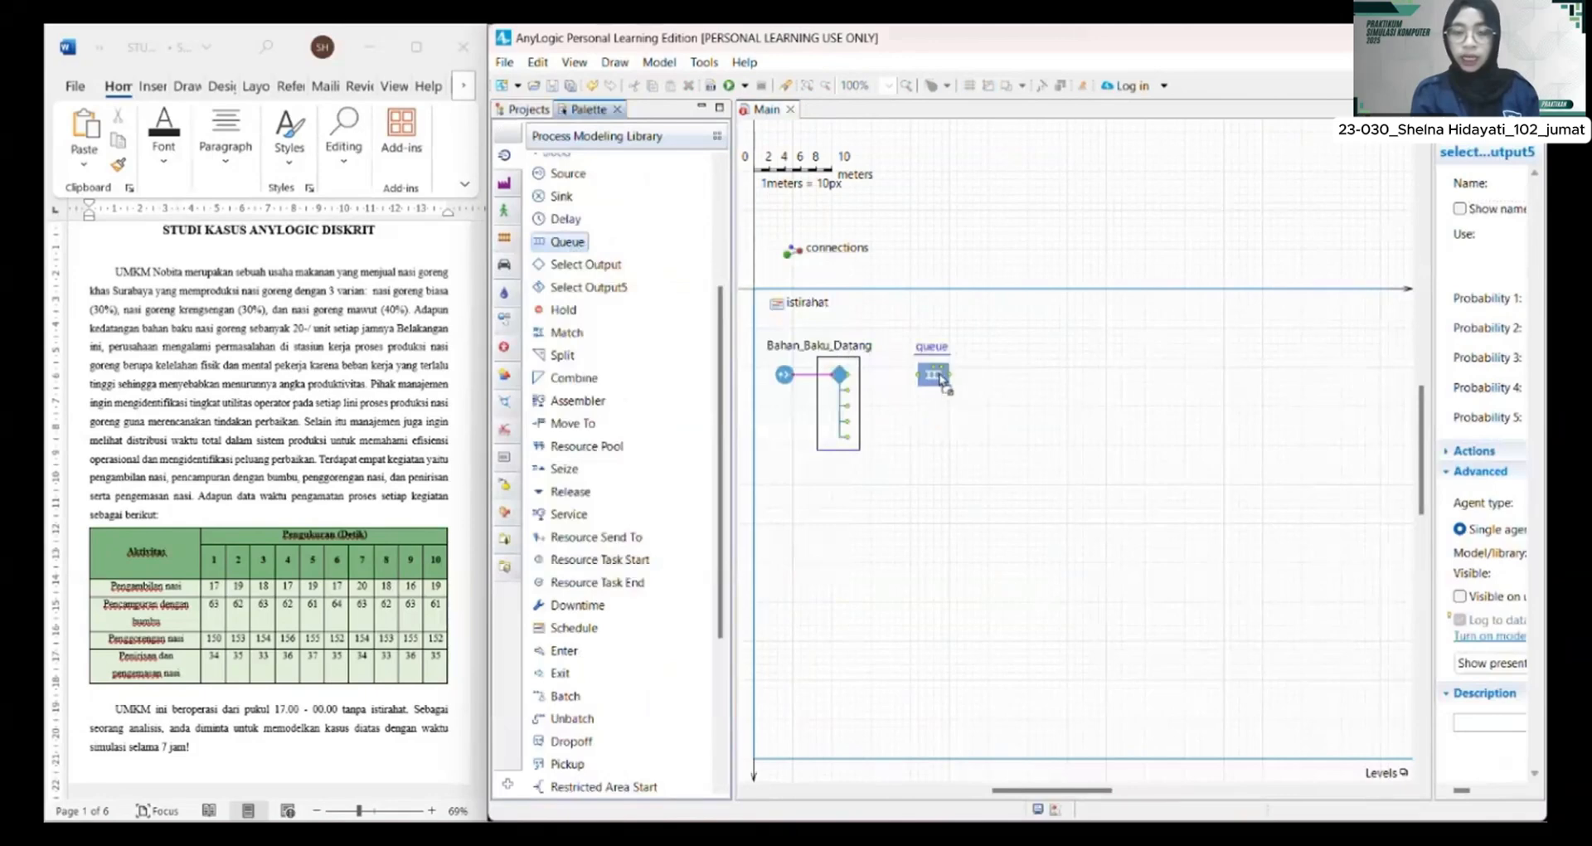
pyautogui.moveTo(567, 241); pyautogui.dragTo(952, 450)
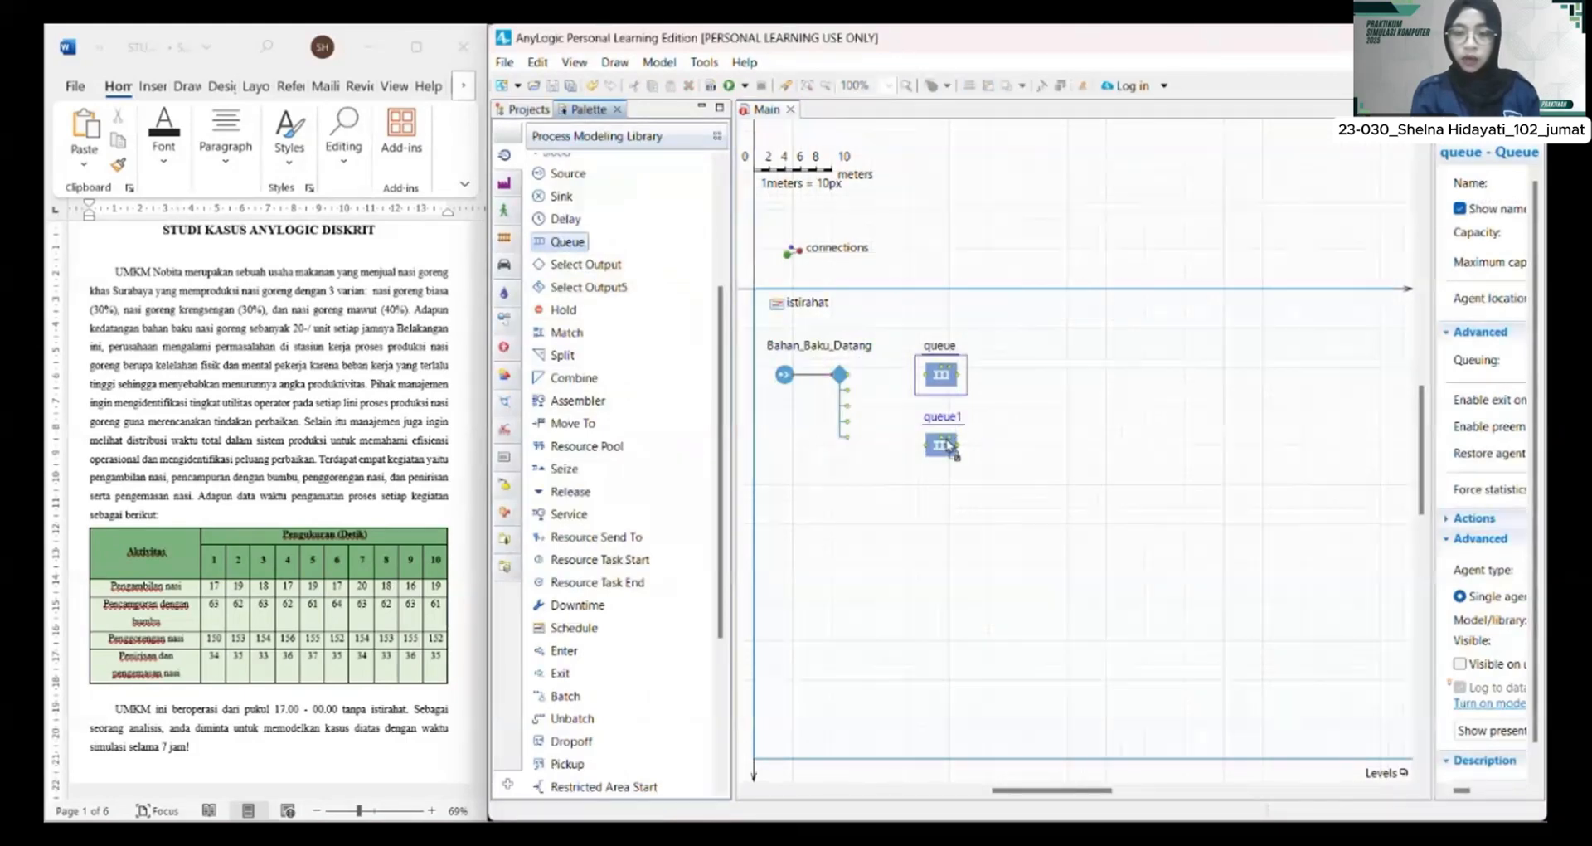
pyautogui.moveTo(949, 447); pyautogui.dragTo(951, 455)
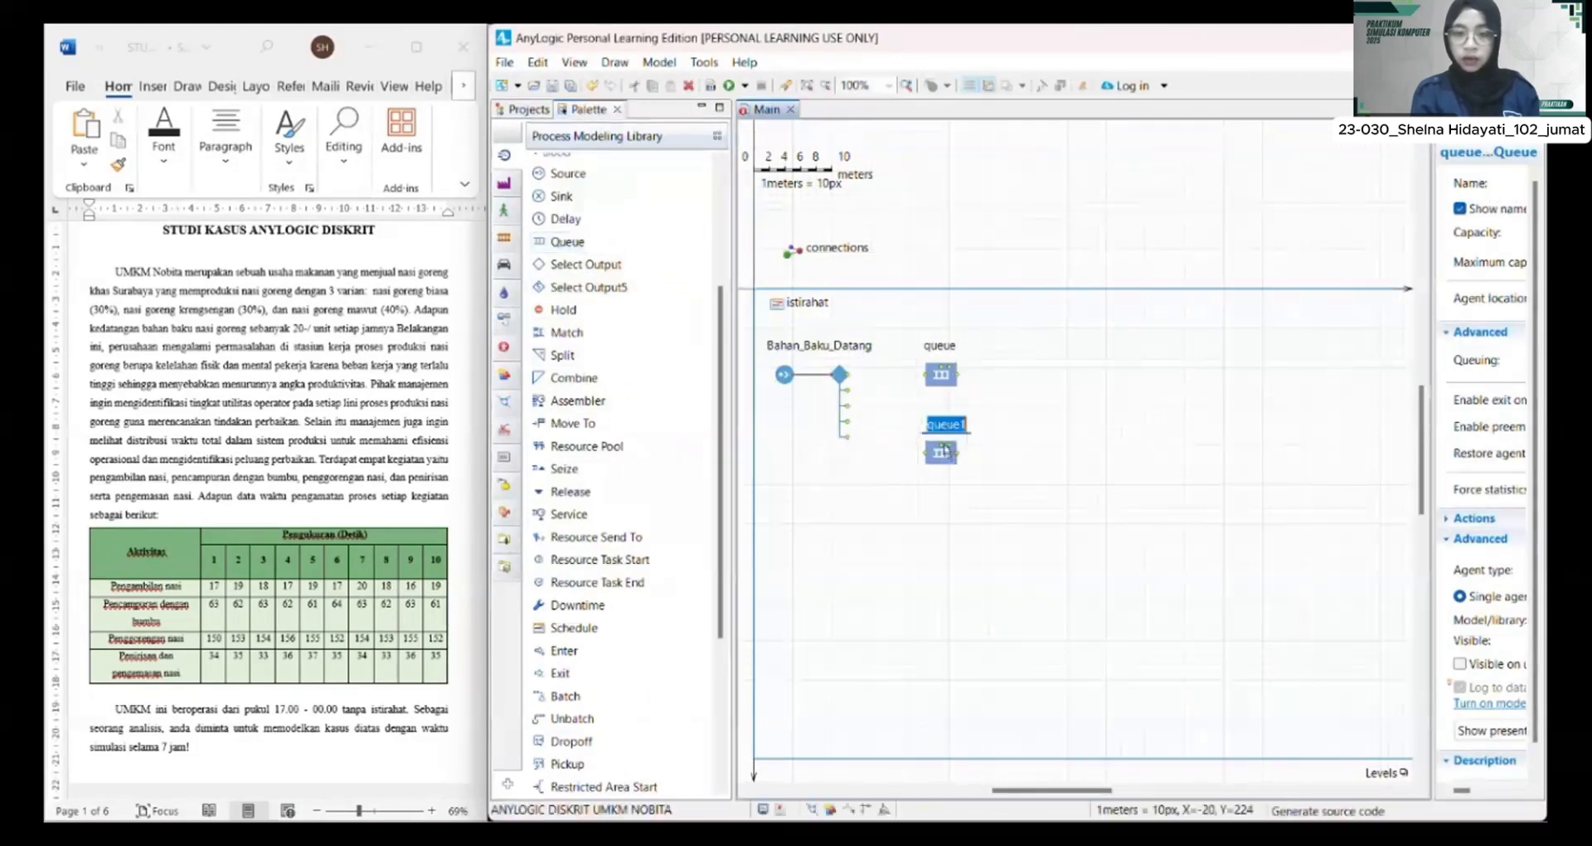
pyautogui.moveTo(570, 242); pyautogui.dragTo(950, 532)
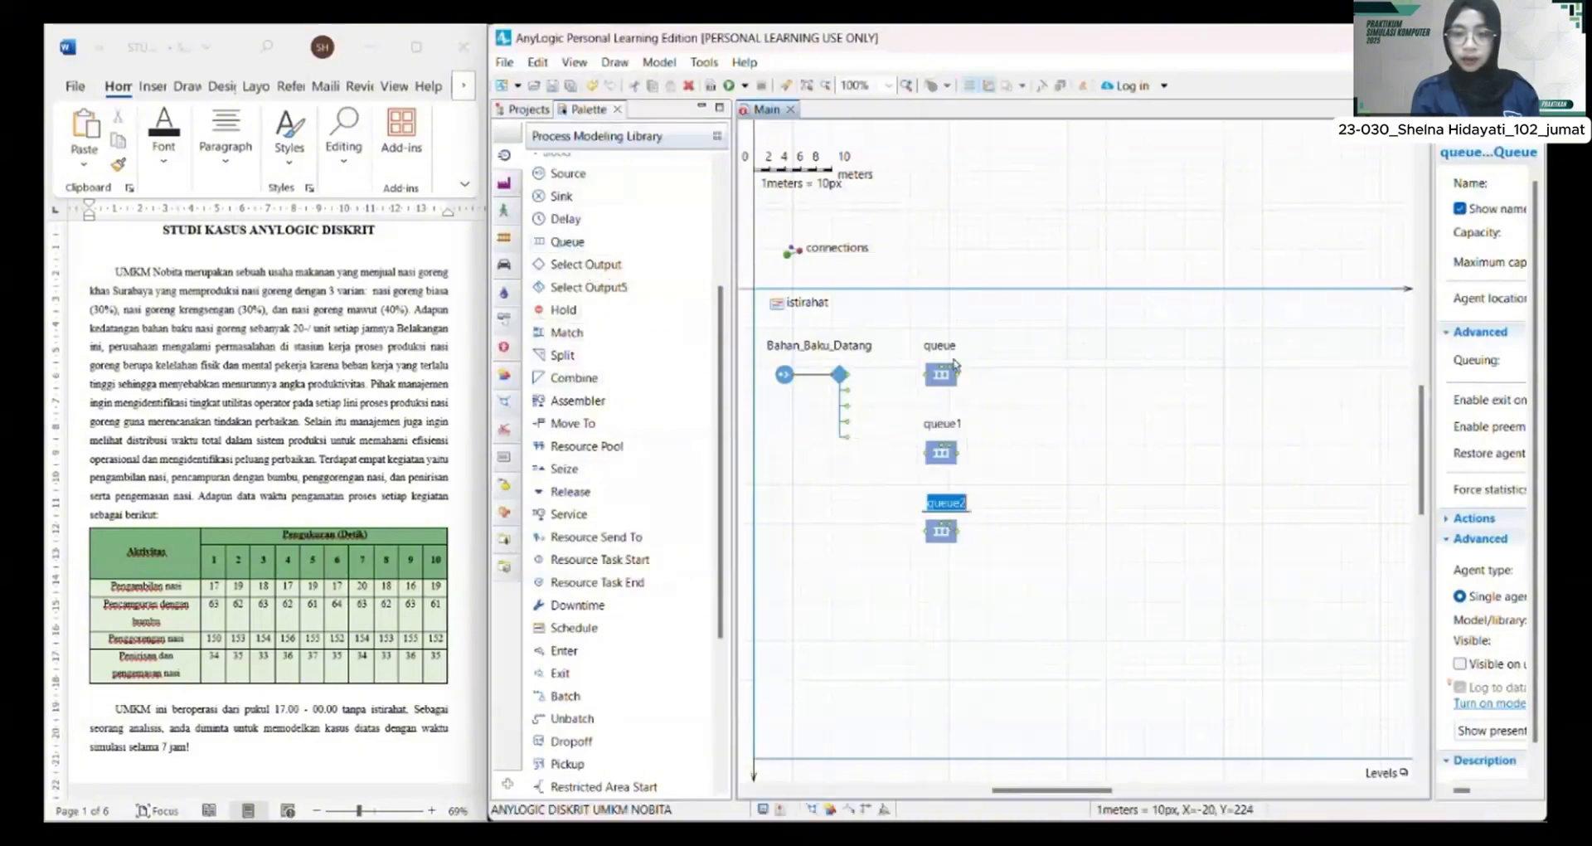
# Step: Rename the top queue as nasgor_biasa
pyautogui.click(945, 365)
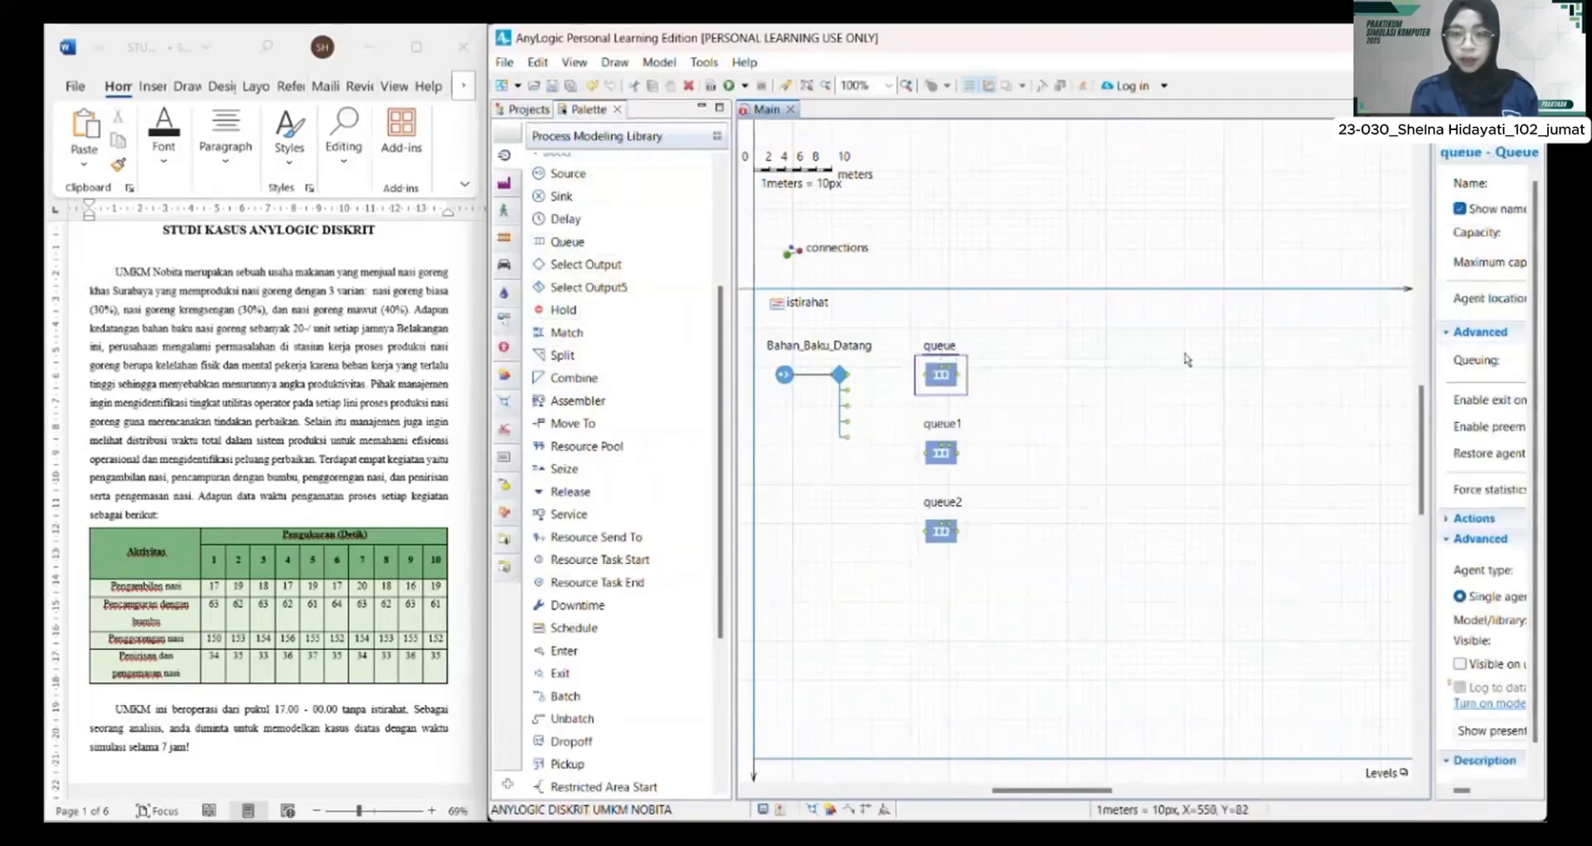
pyautogui.moveTo(1434, 399); pyautogui.dragTo(1137, 393)
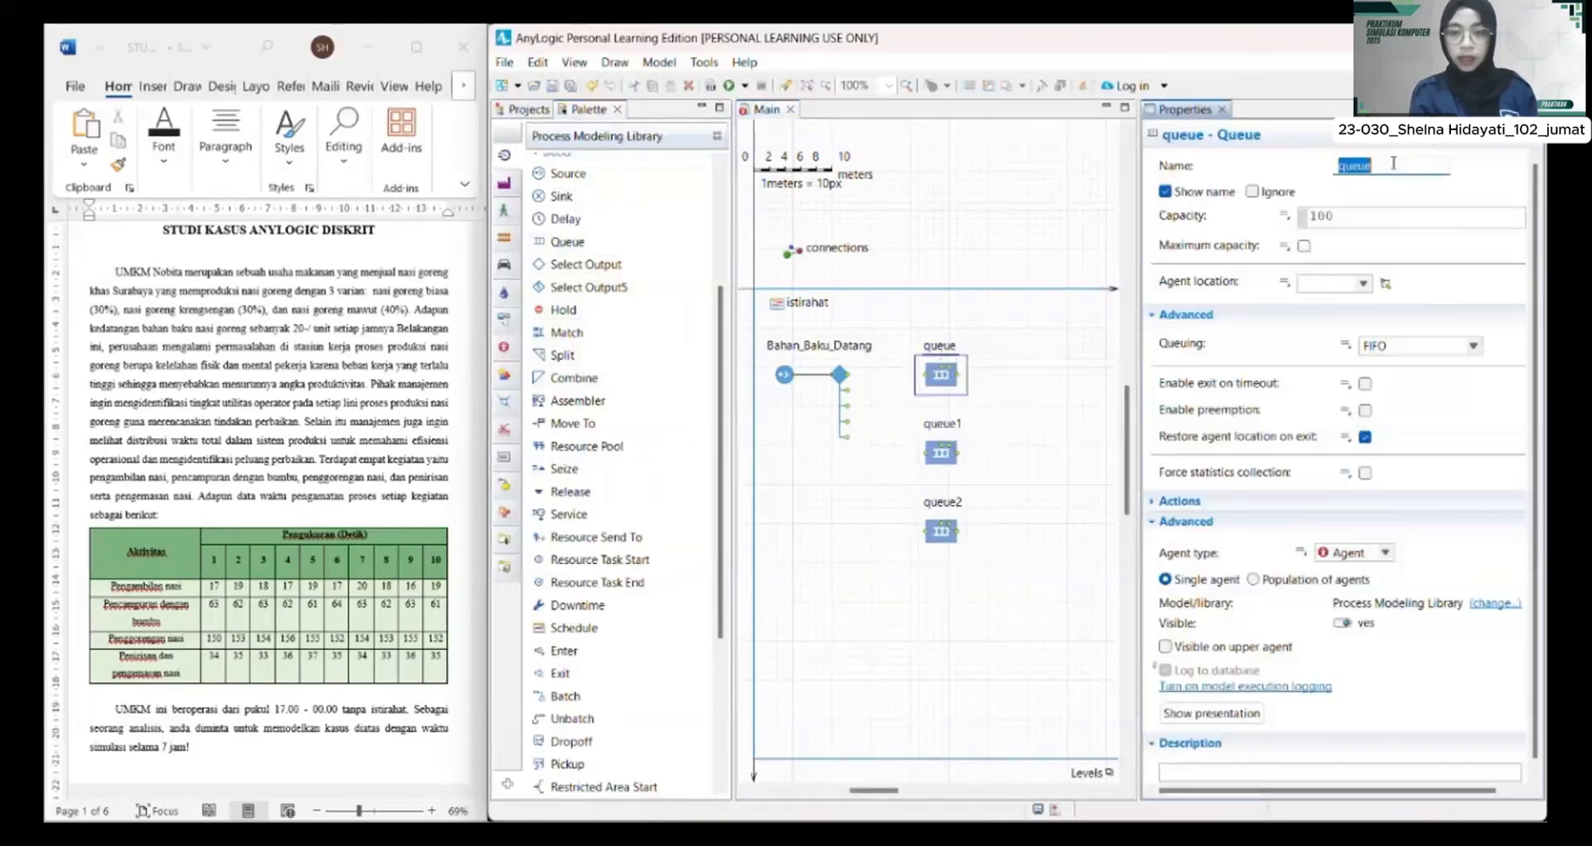
pyautogui.doubleClick(1394, 163)
pyautogui.write('nasi')
pyautogui.write('or')
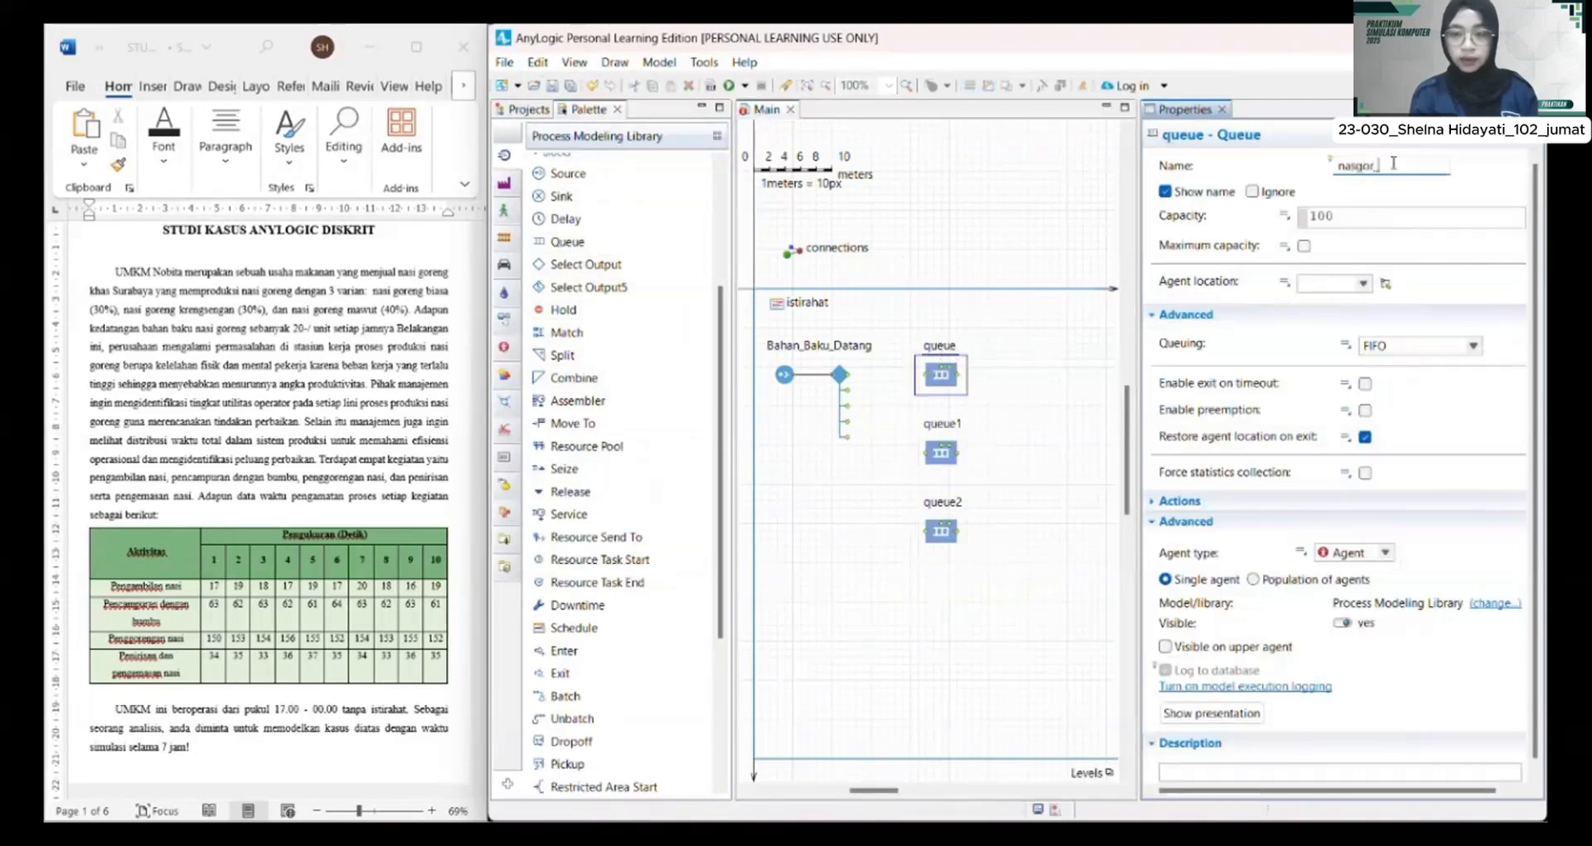
pyautogui.write('_biasa')
# Step: Rename the middle queue as nasgor_krengsengan and the bottom queue as nasgor_mawut
pyautogui.click(951, 455)
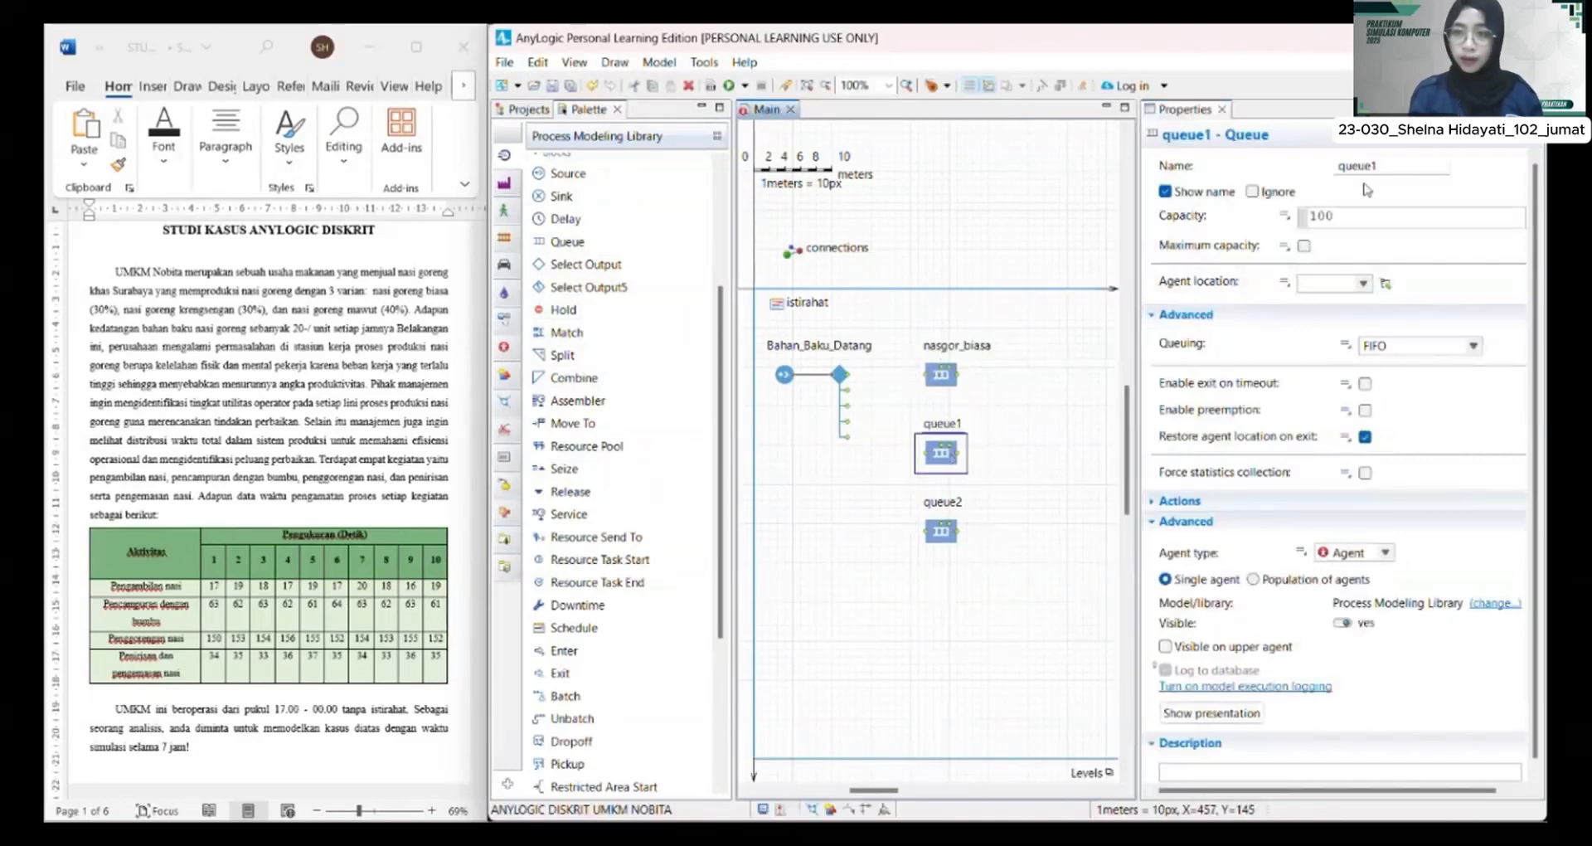
pyautogui.doubleClick(1380, 163)
pyautogui.write('nasgor_')
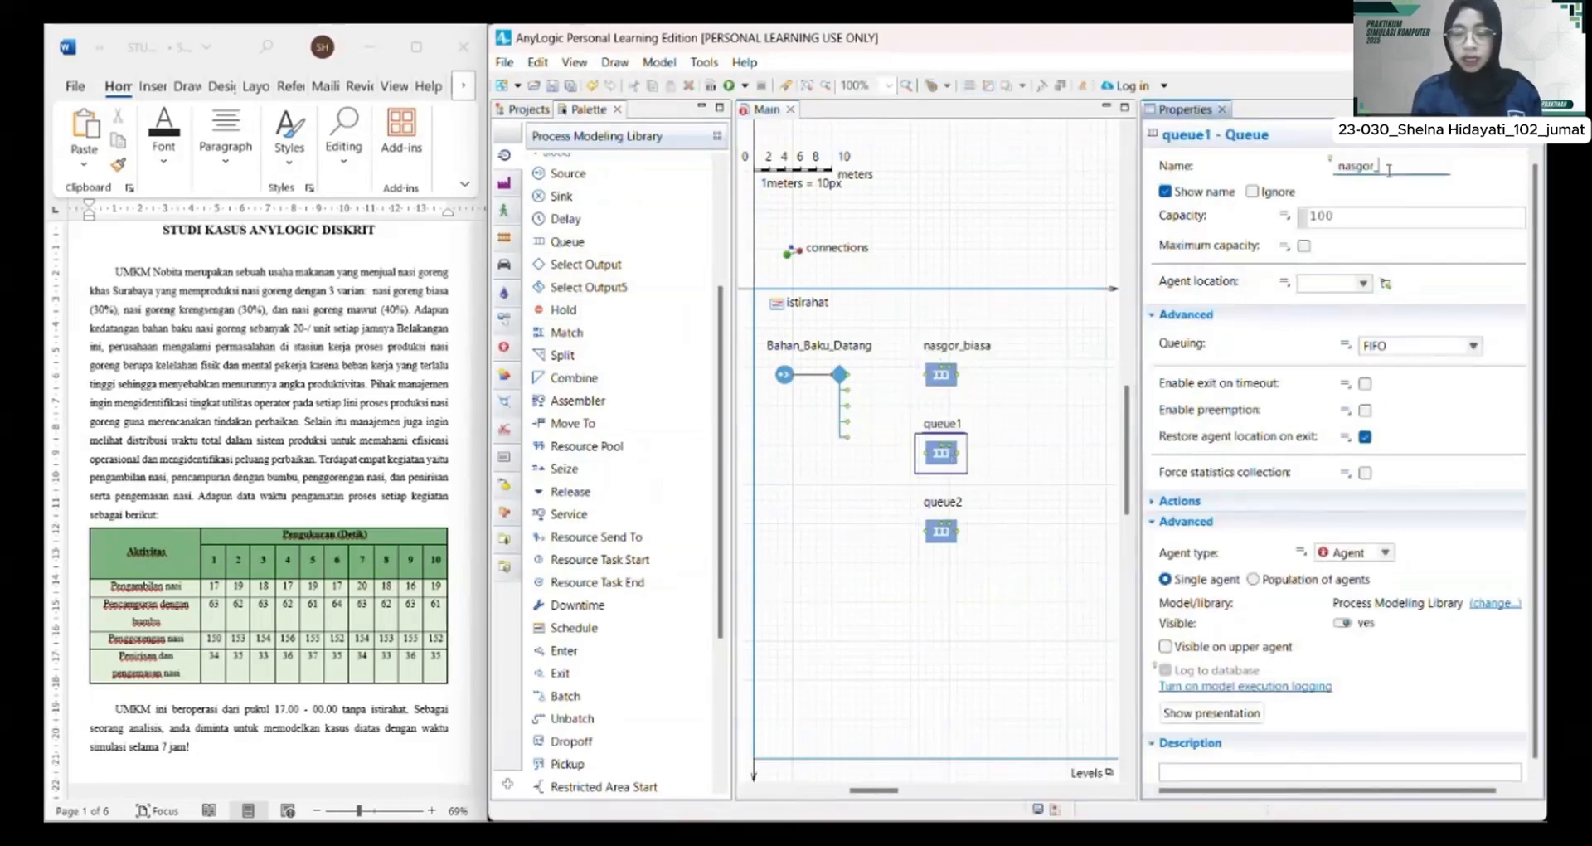
pyautogui.write('krengsengan')
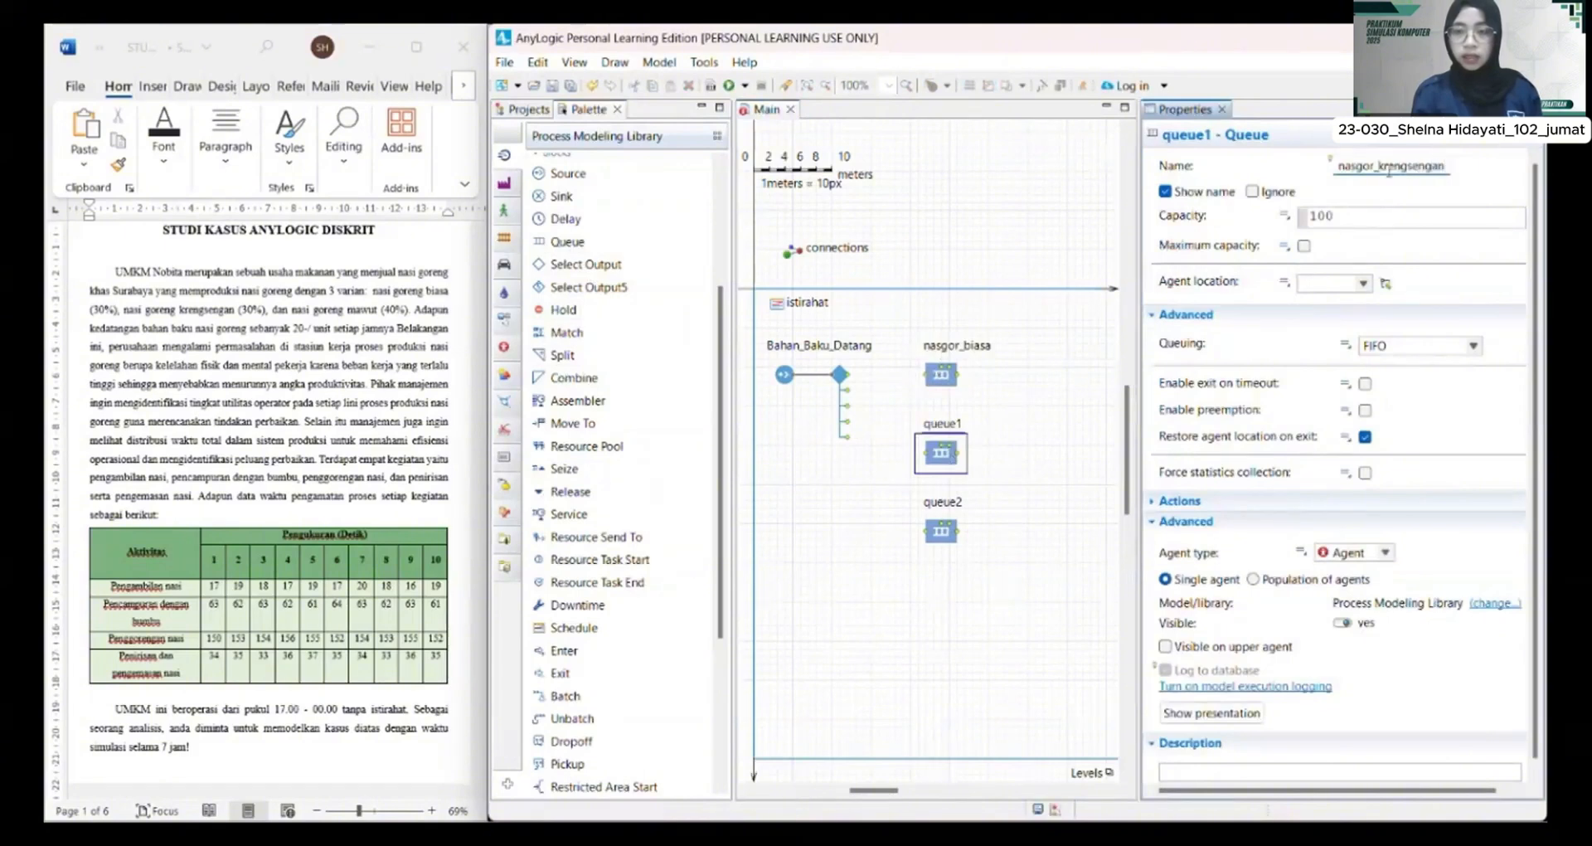
pyautogui.click(943, 537)
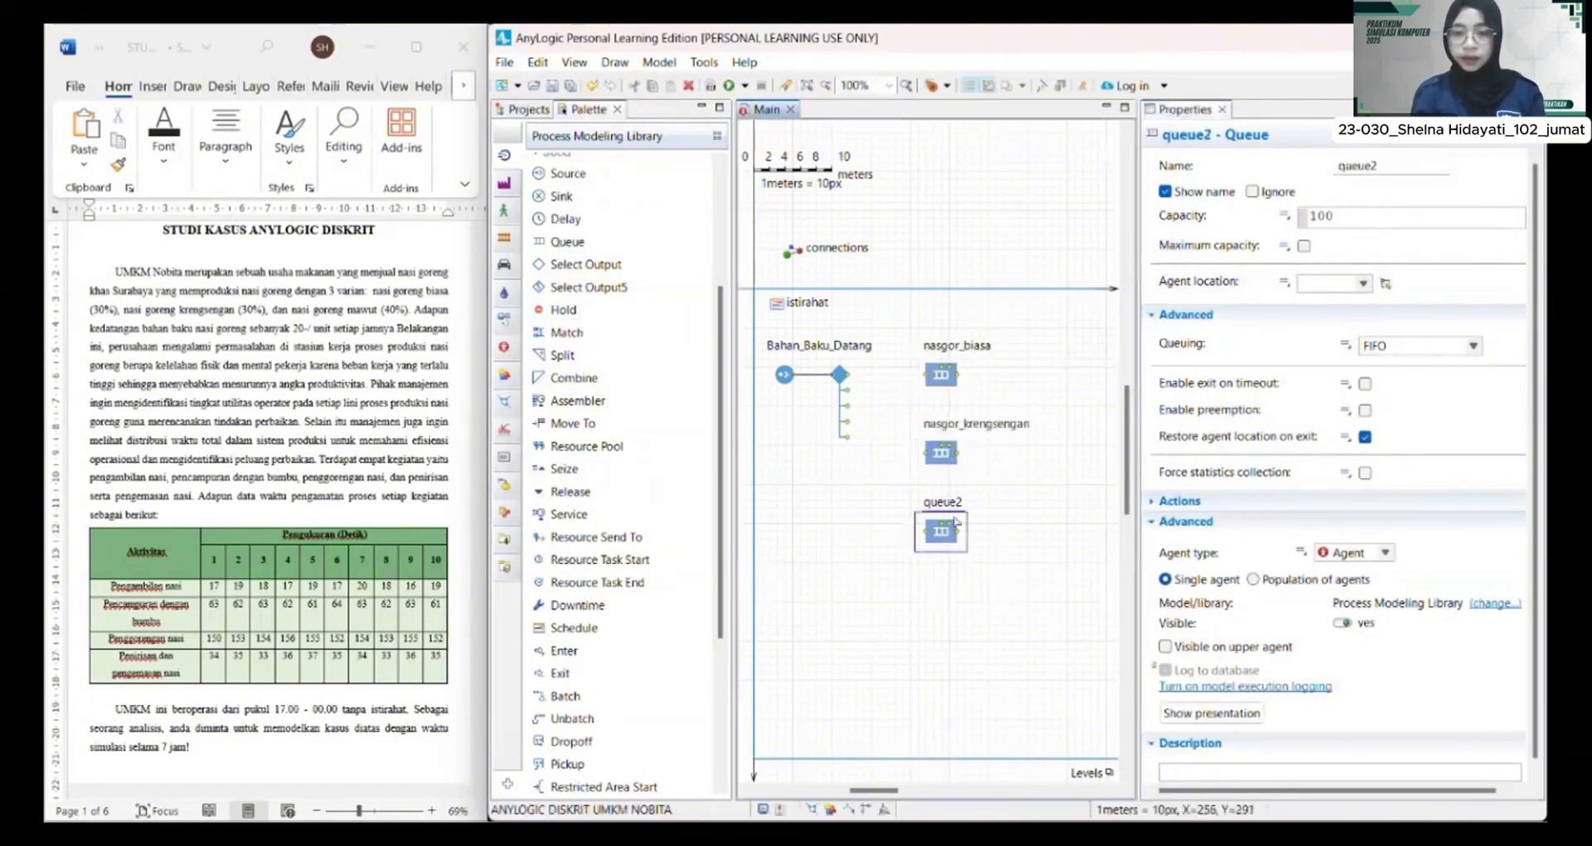
pyautogui.doubleClick(1351, 166)
pyautogui.write('nasgo')
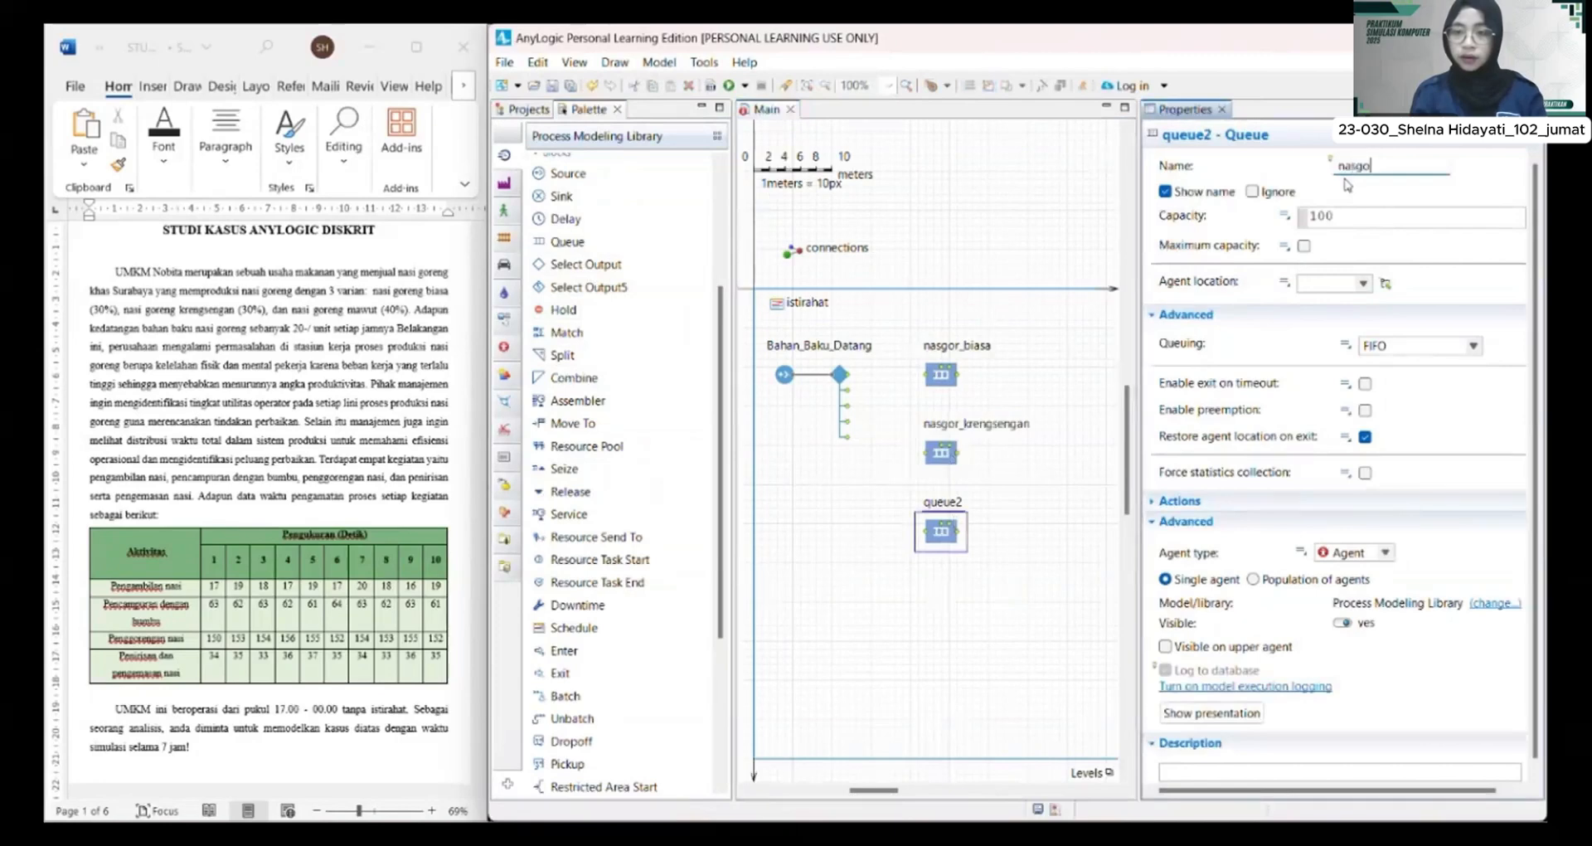
pyautogui.write('r_mawut')
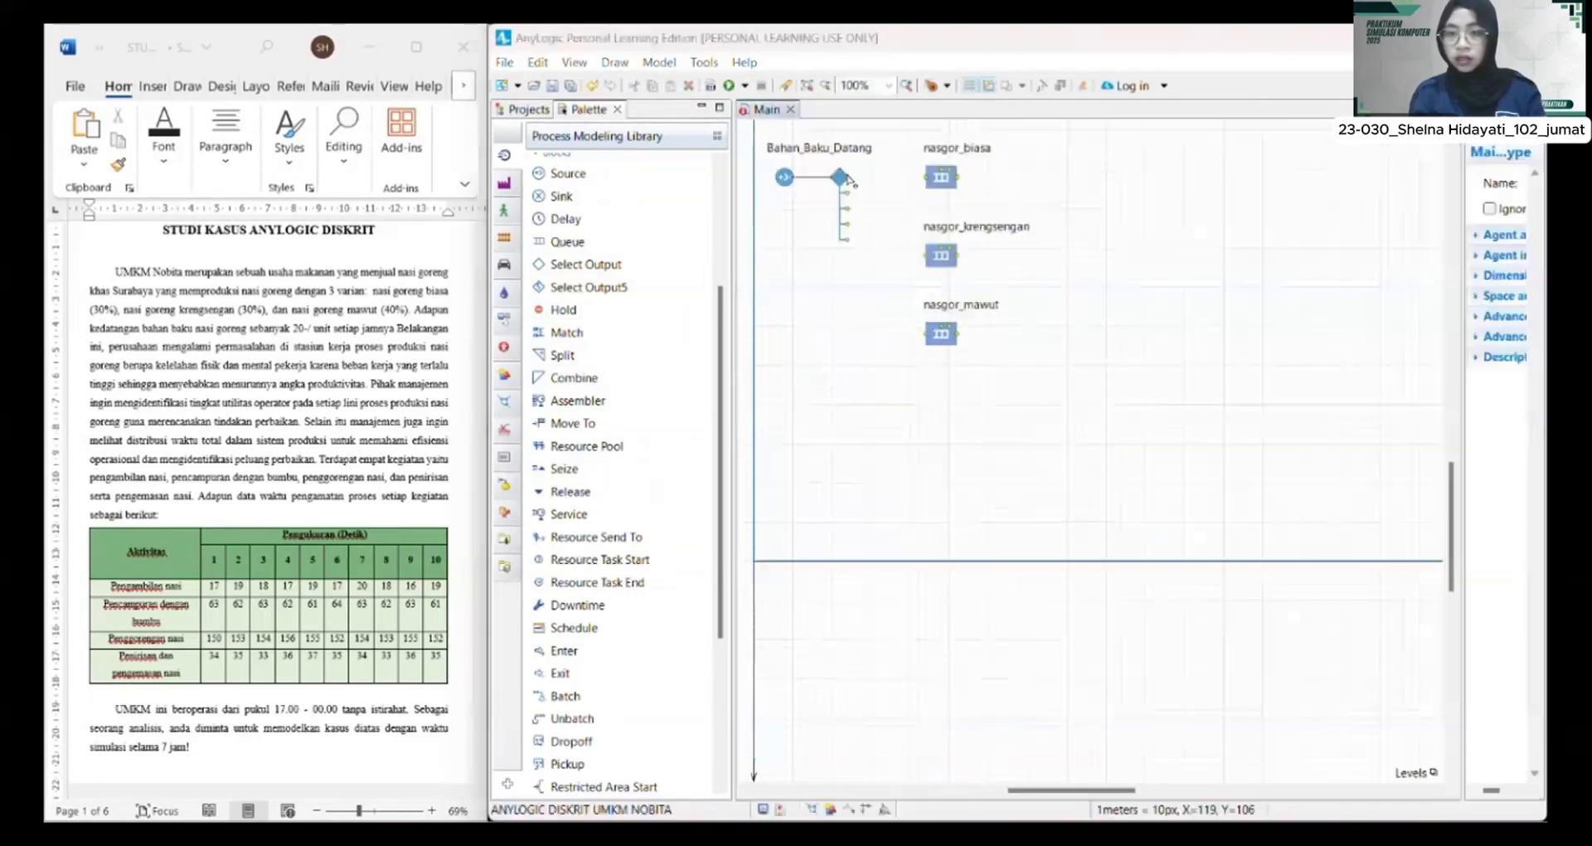
# Step: Connect the first three outputs of the Select Output5 block to nasgor_biasa, nasgor_krengsengan and nasgor_mawut, in that order
pyautogui.click(842, 178)
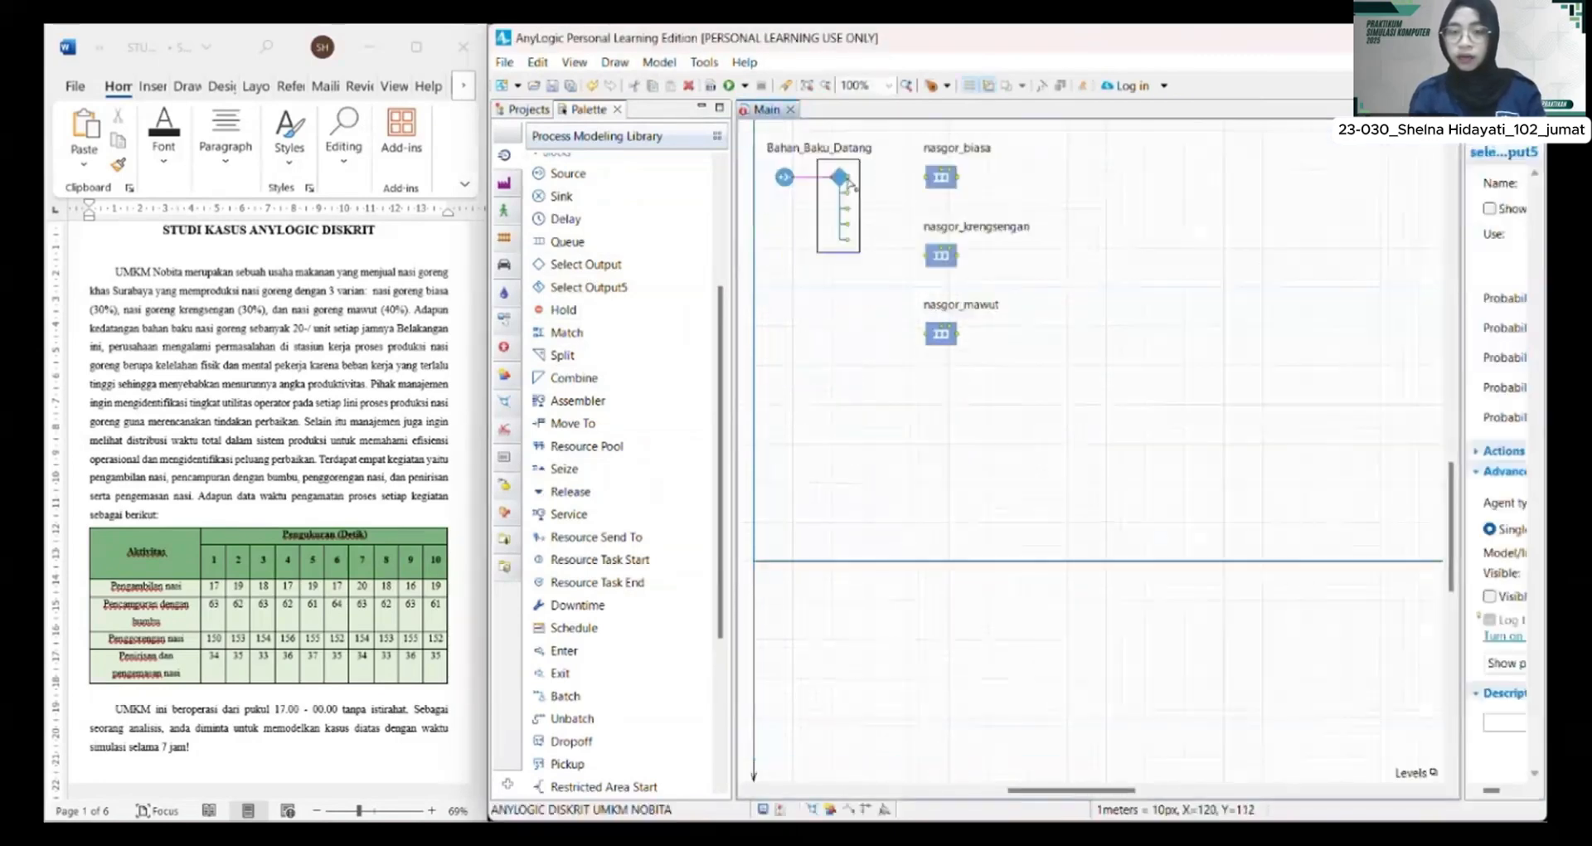
pyautogui.moveTo(850, 177); pyautogui.dragTo(926, 256)
pyautogui.click(866, 277)
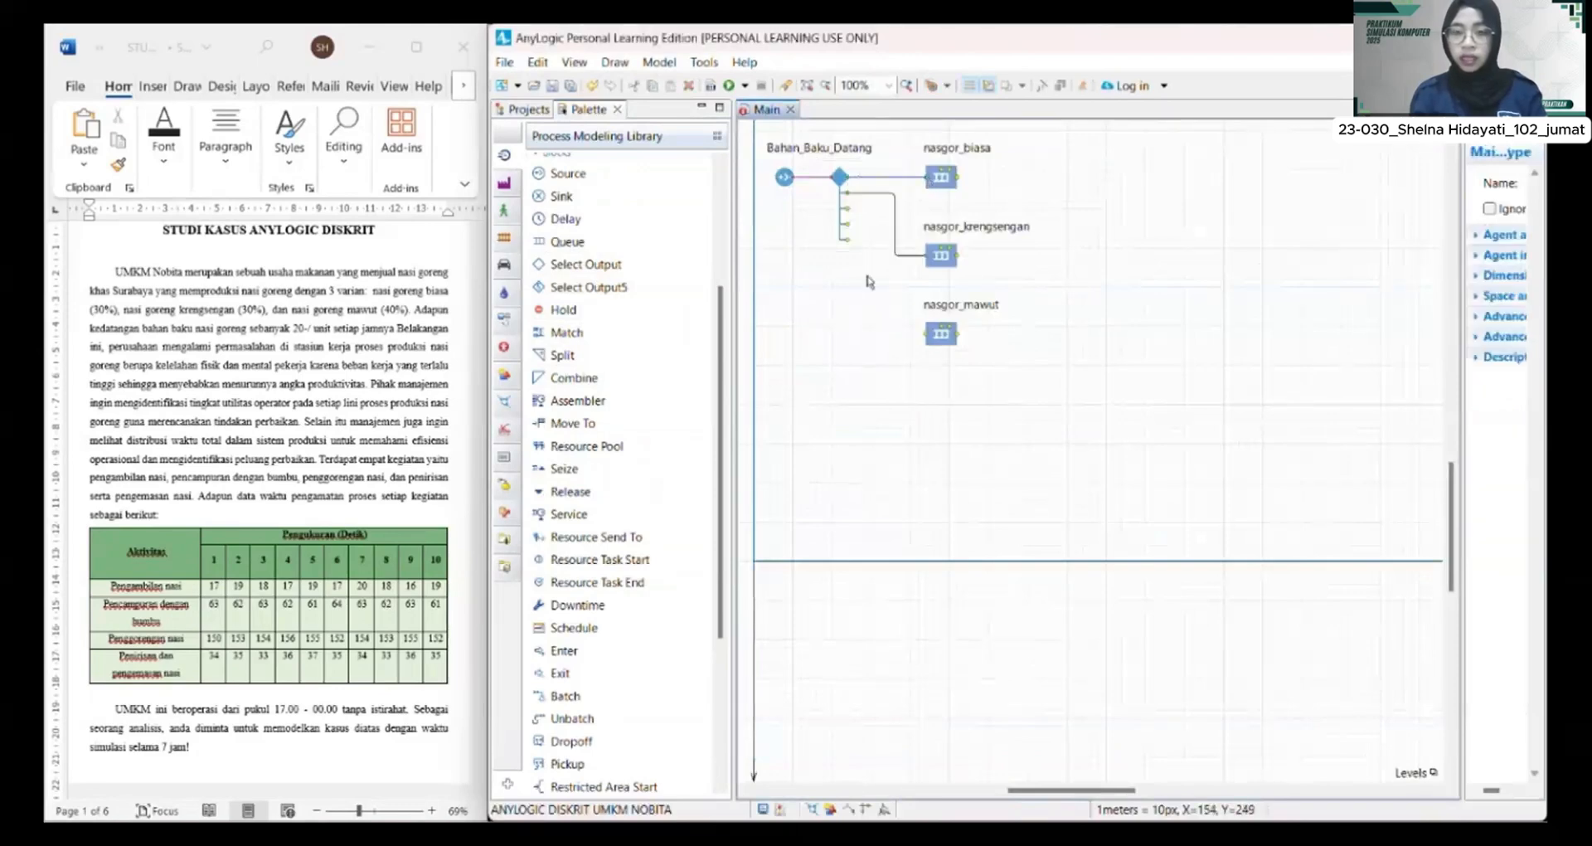
pyautogui.click(849, 218)
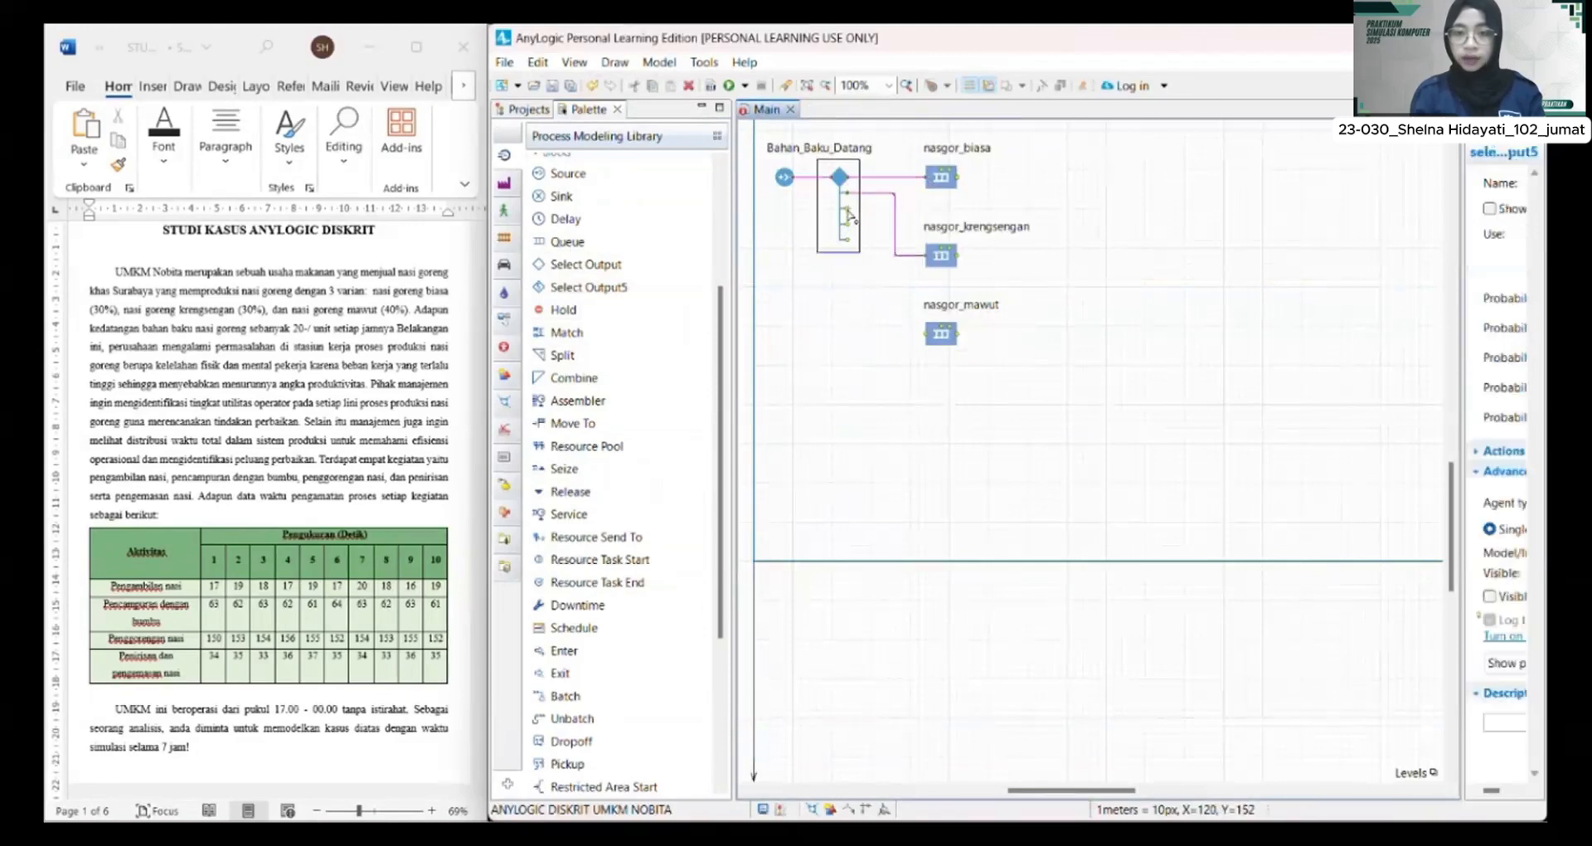
pyautogui.moveTo(846, 208); pyautogui.dragTo(871, 334)
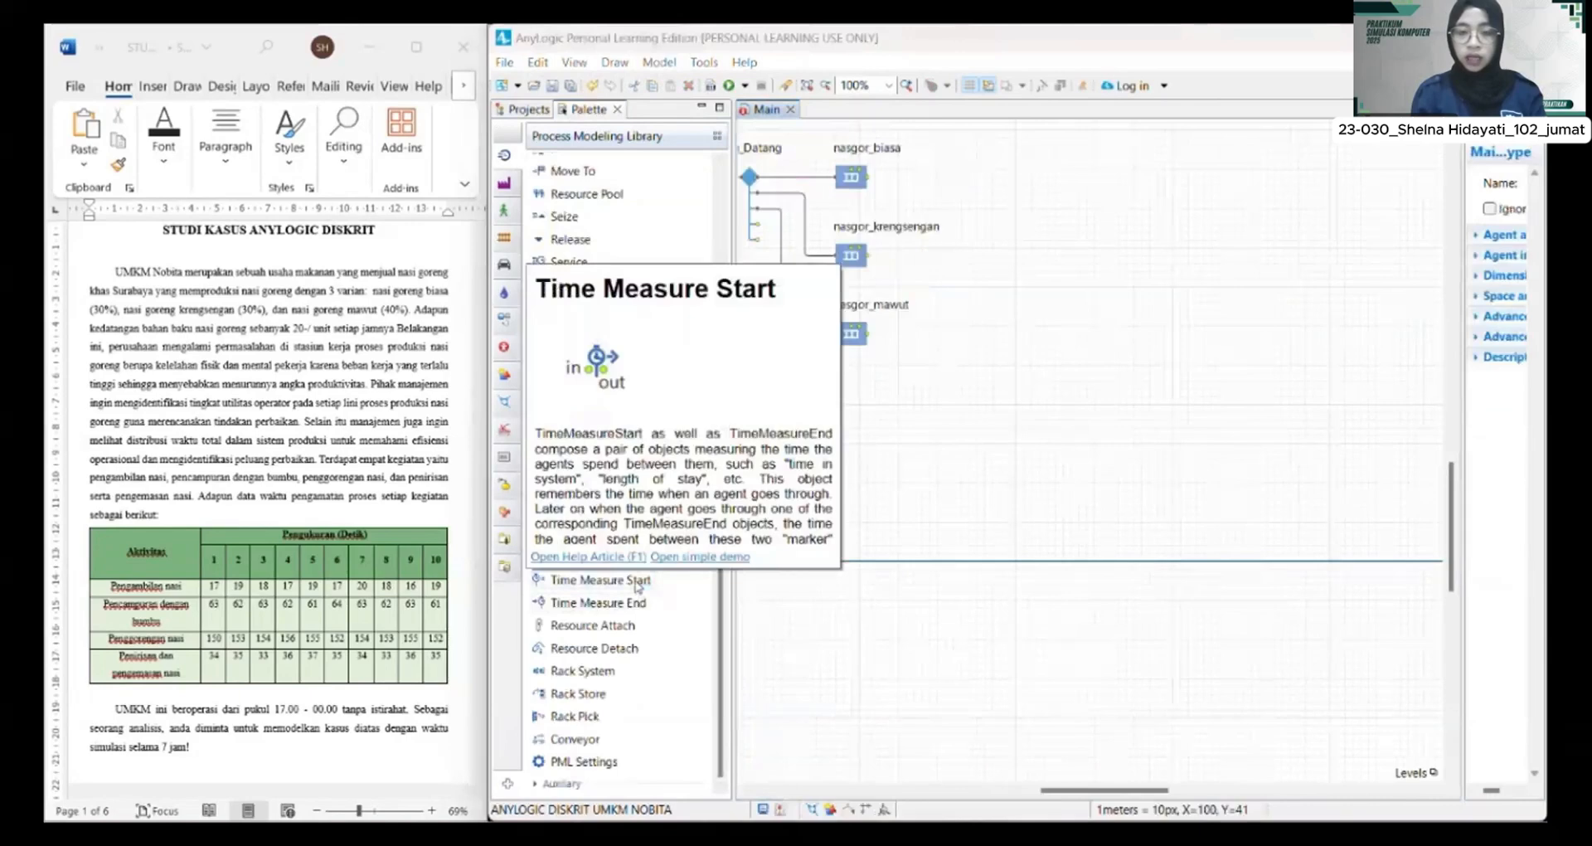
# Step: Place a Time Measure Start block to the right of nasgor_krengsengan, name it Waktu_Mulai and center the label above its icon
pyautogui.moveTo(637, 586); pyautogui.dragTo(1014, 250)
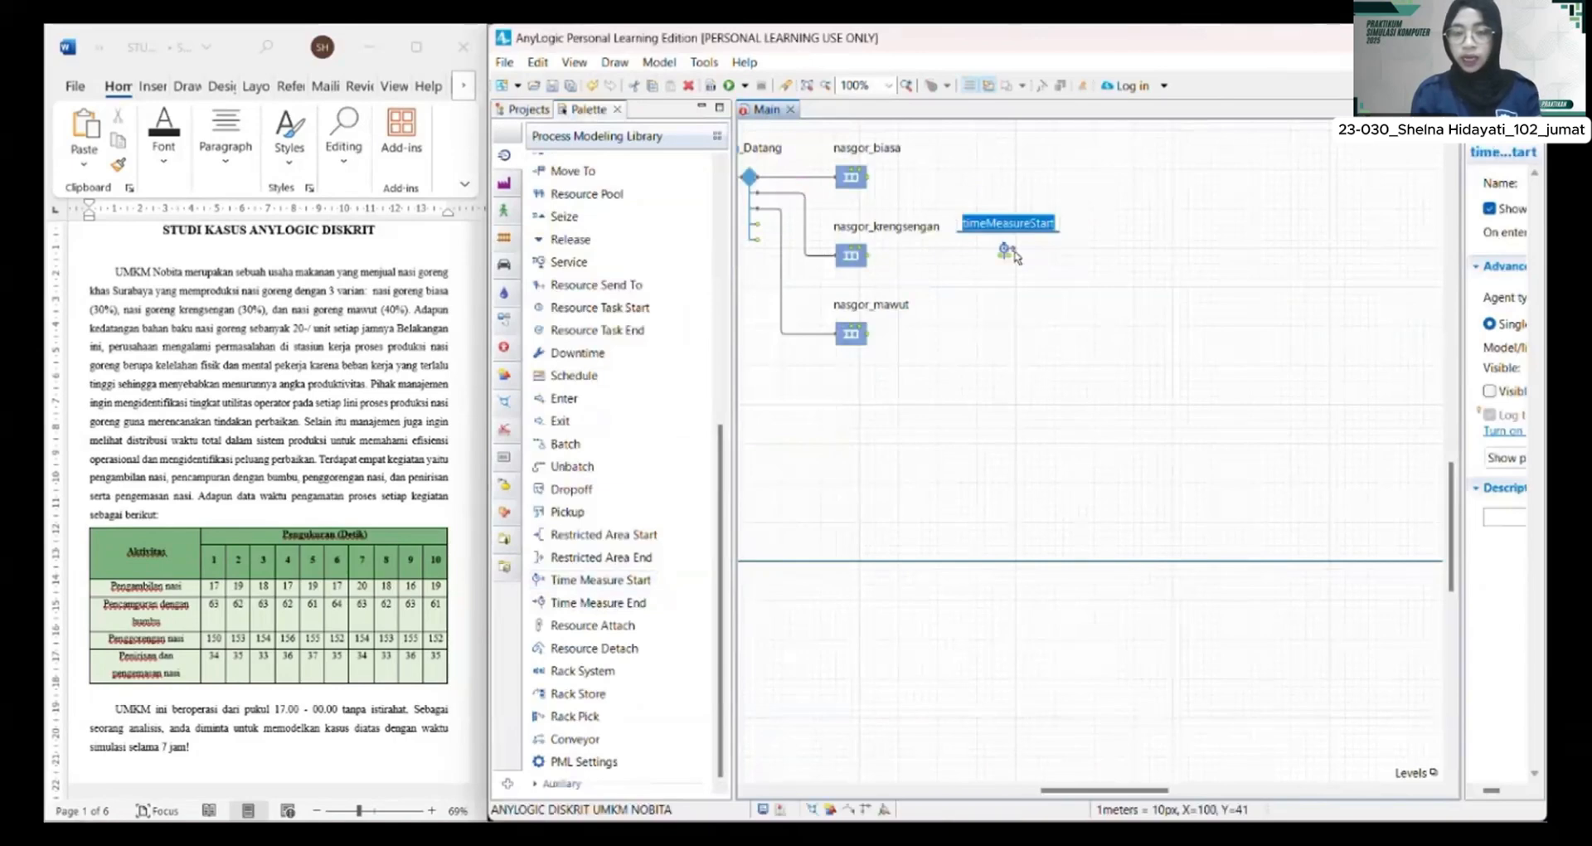
pyautogui.write('Waktu')
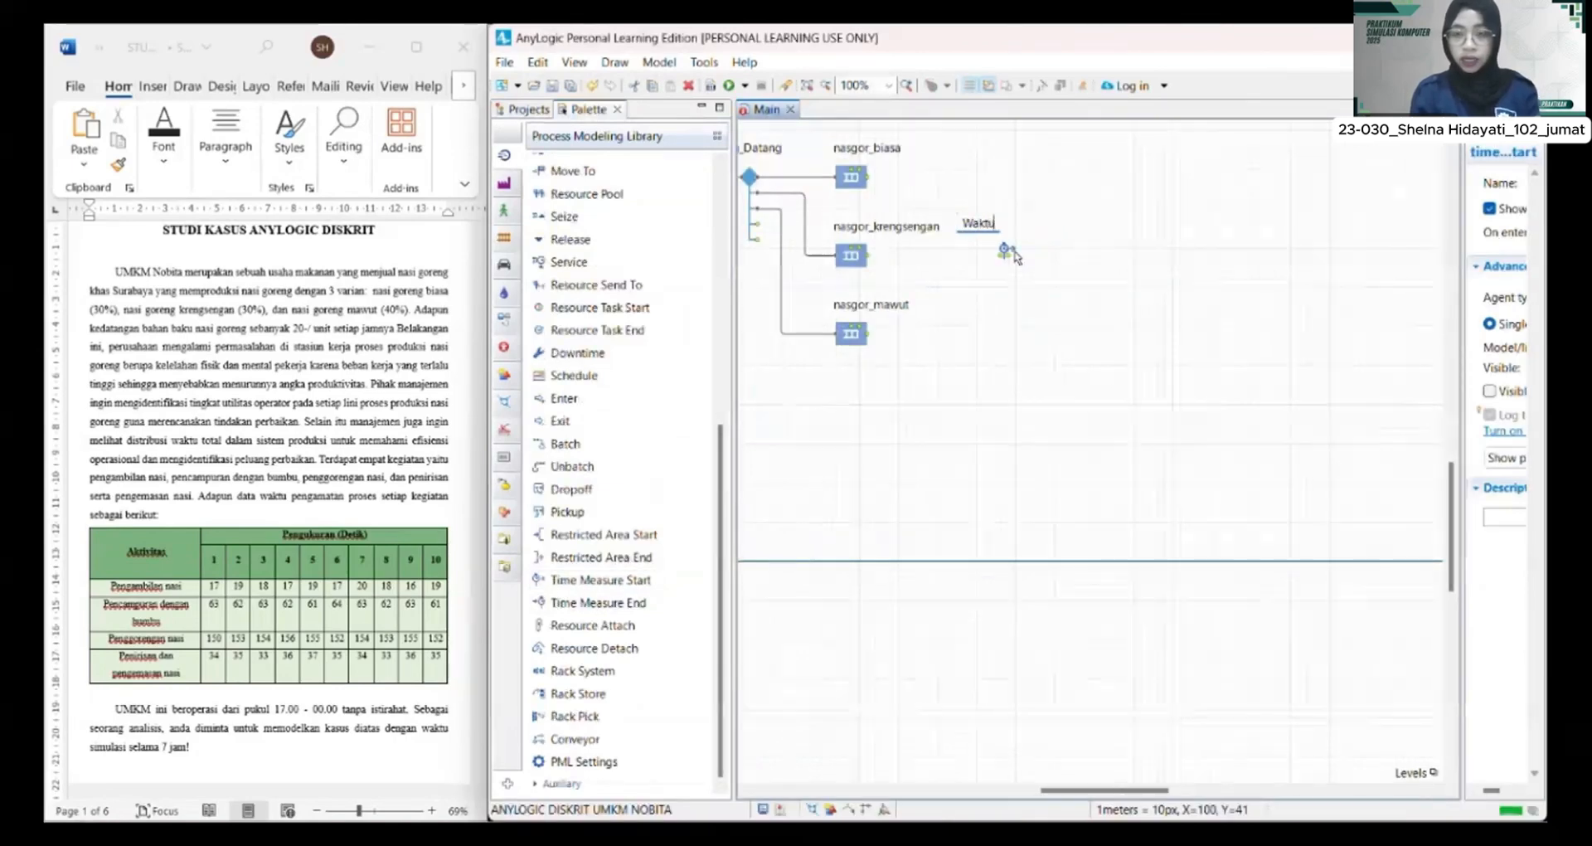
pyautogui.write('_Mulai')
pyautogui.press('Return')
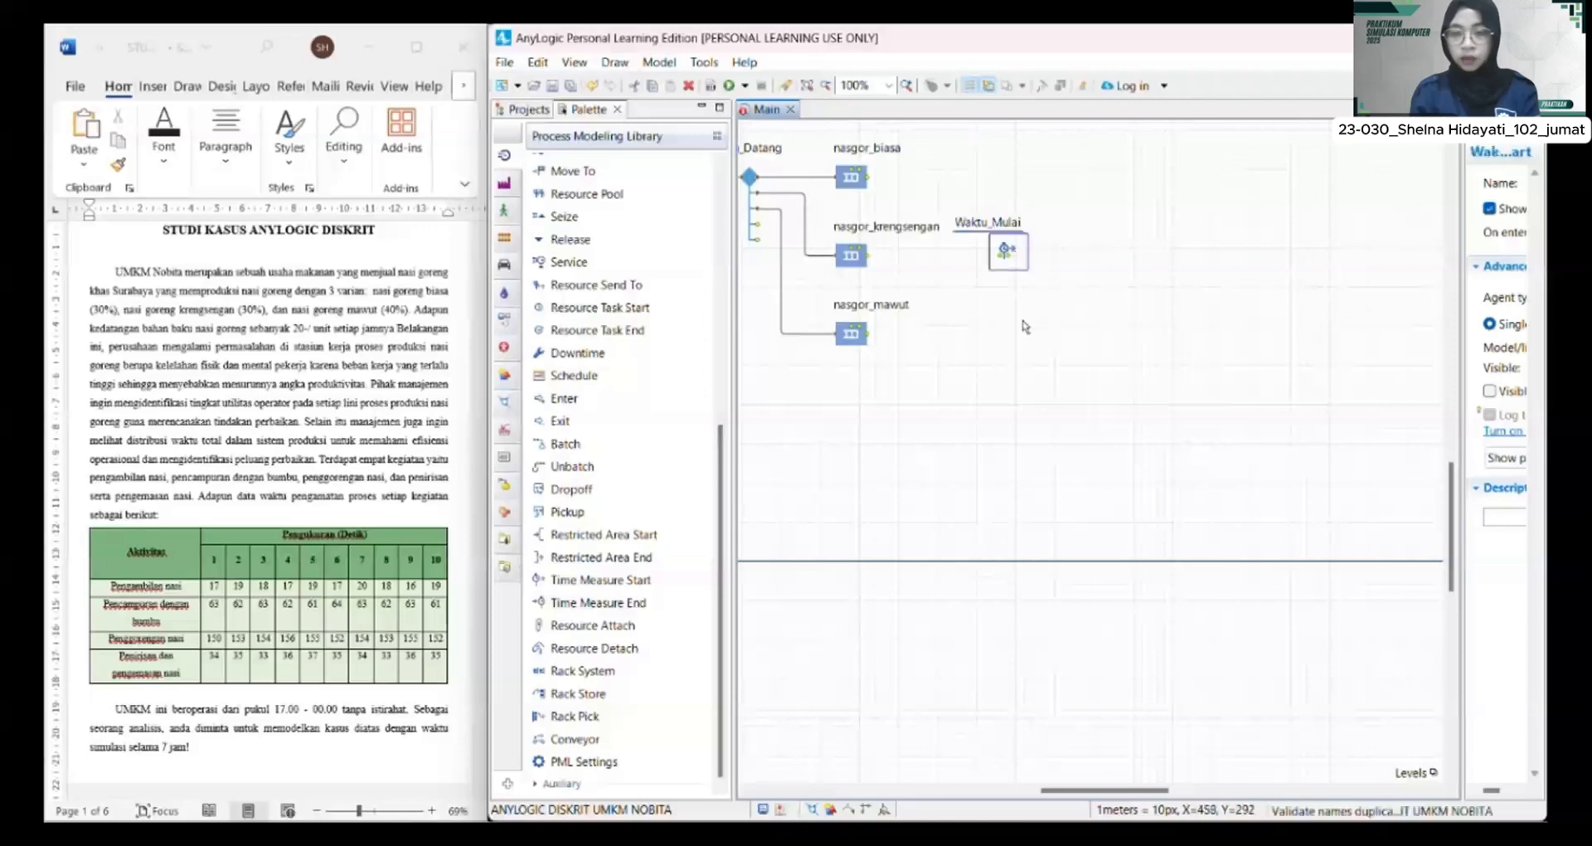
pyautogui.moveTo(1004, 251); pyautogui.dragTo(1016, 229)
pyautogui.click(853, 197)
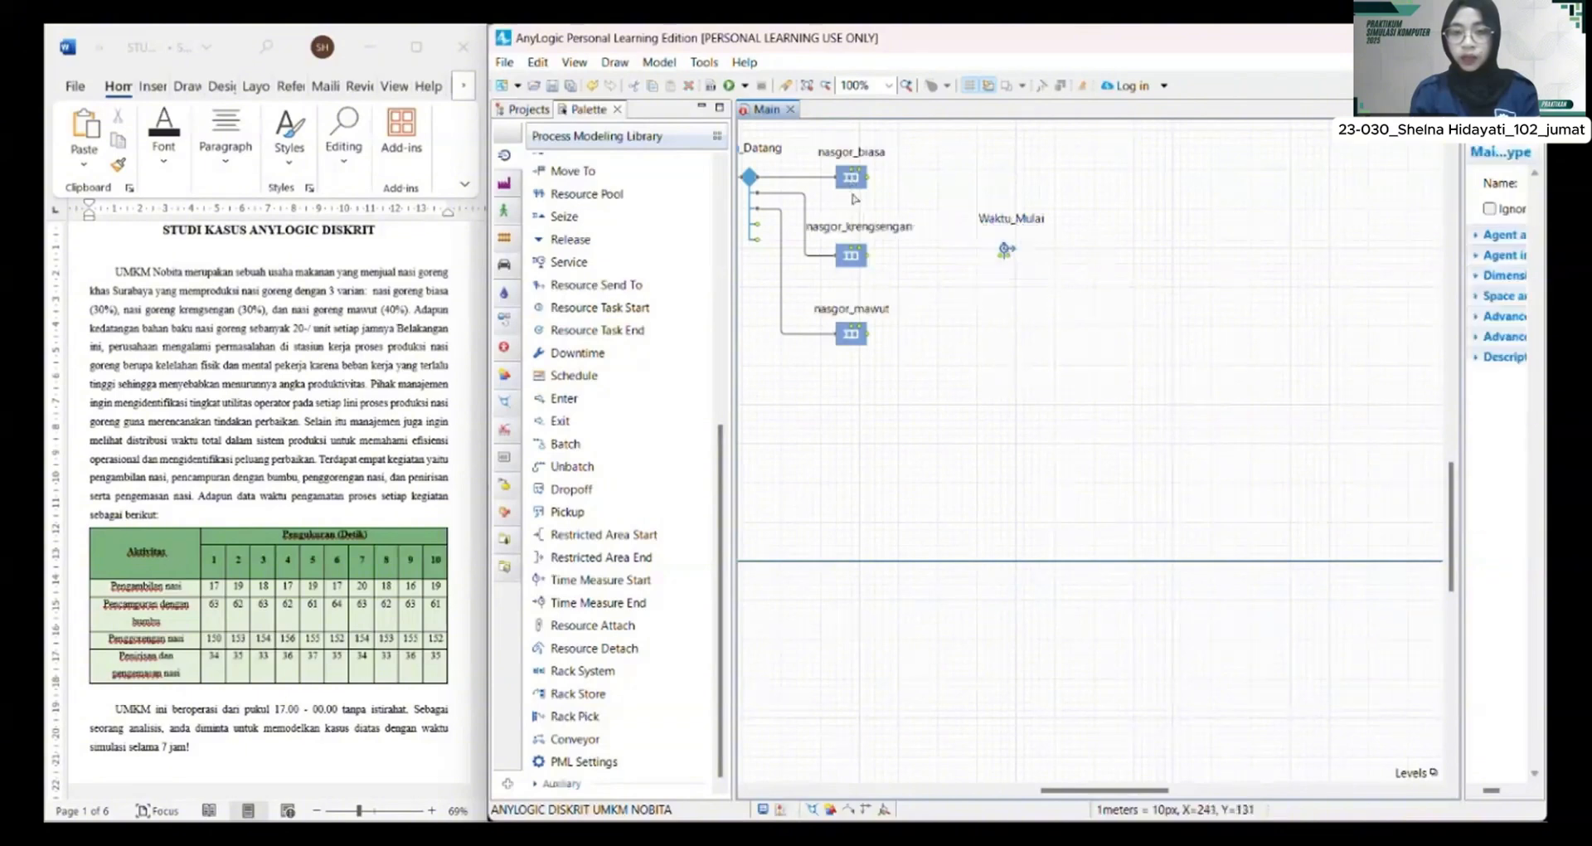
# Step: Connect the outputs of nasgor_biasa, nasgor_krengsengan and nasgor_mawut to the input of Waktu_Mulai
pyautogui.moveTo(867, 176); pyautogui.dragTo(941, 182)
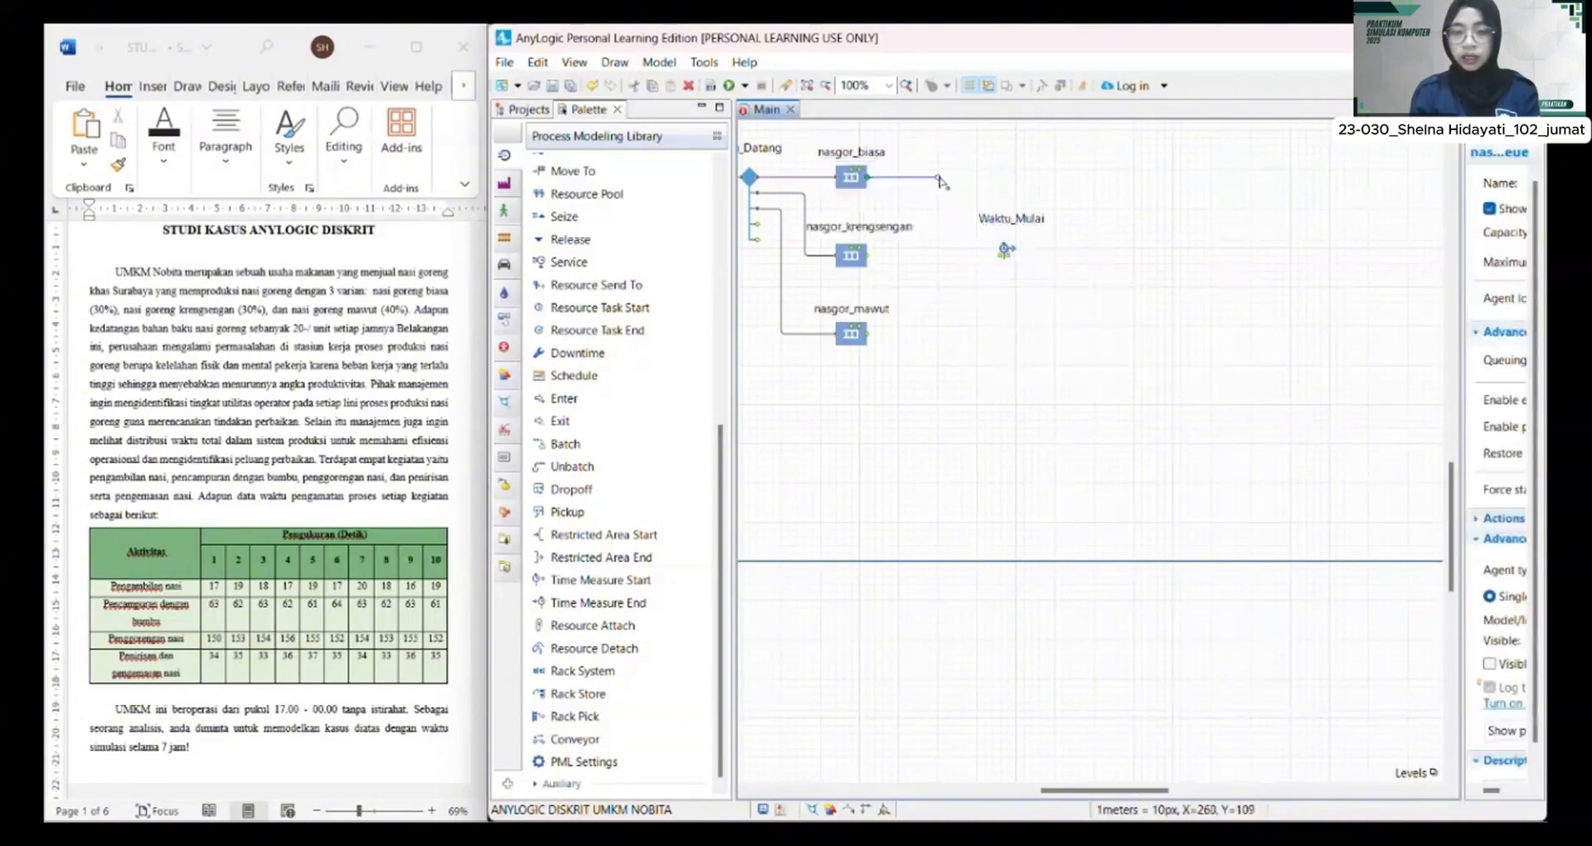
pyautogui.click(945, 178)
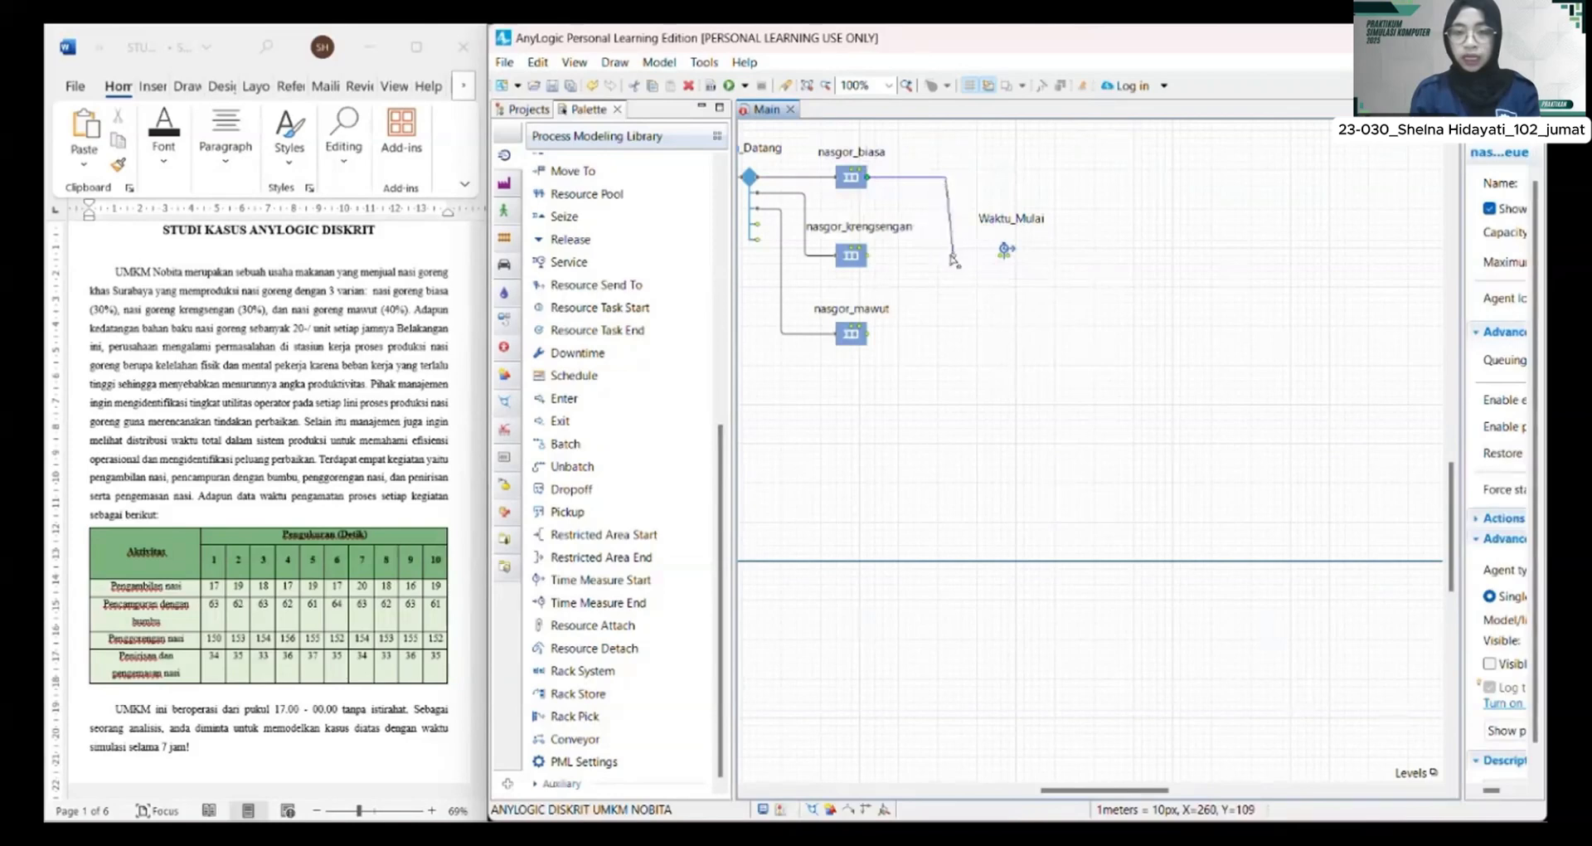
pyautogui.click(946, 255)
pyautogui.click(999, 256)
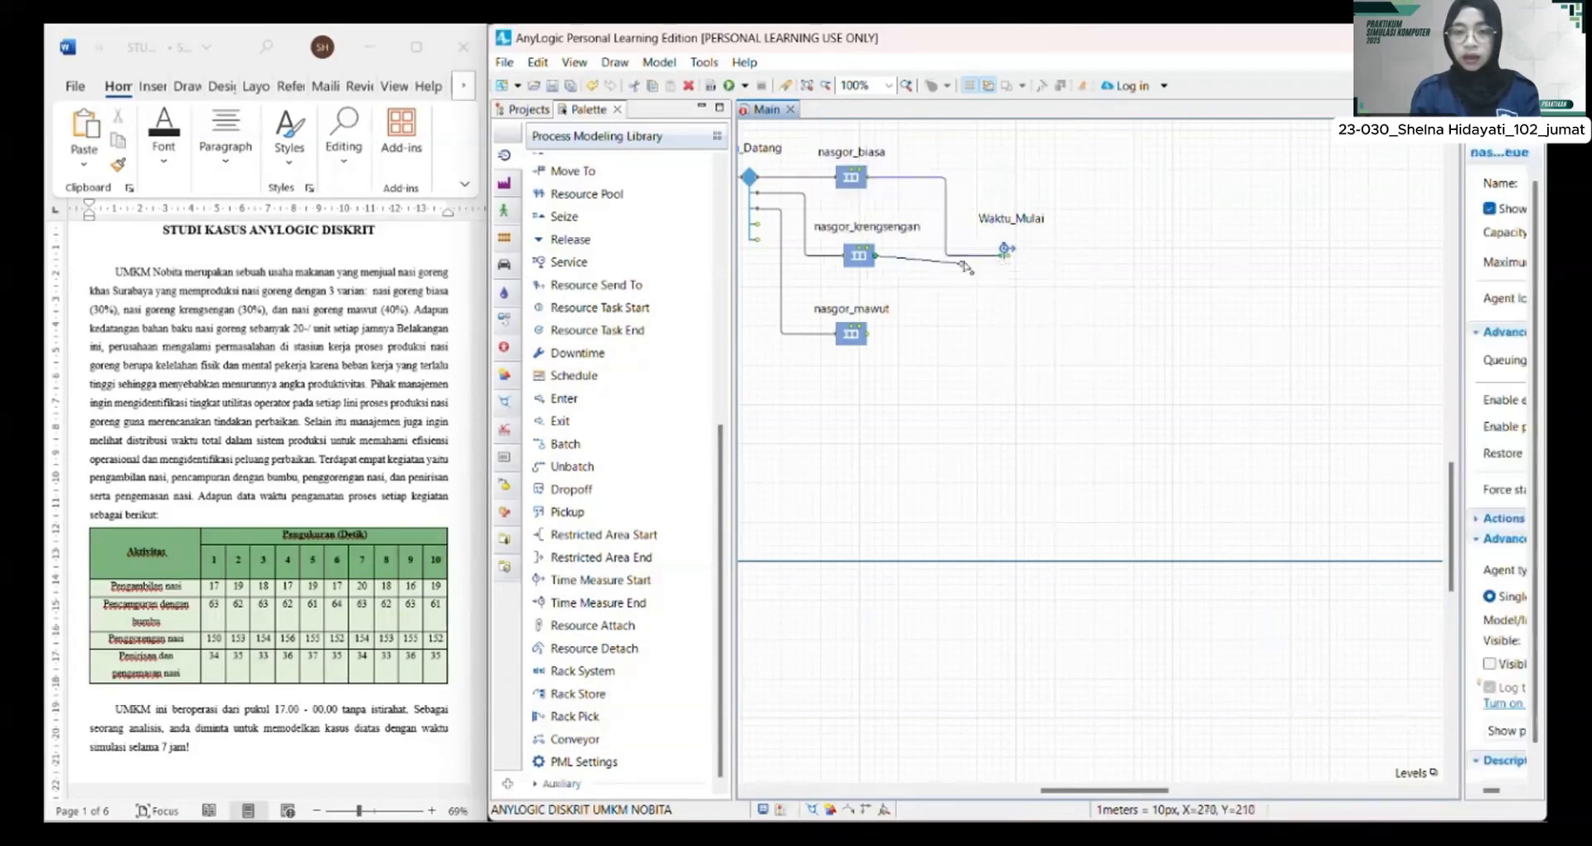
pyautogui.click(875, 335)
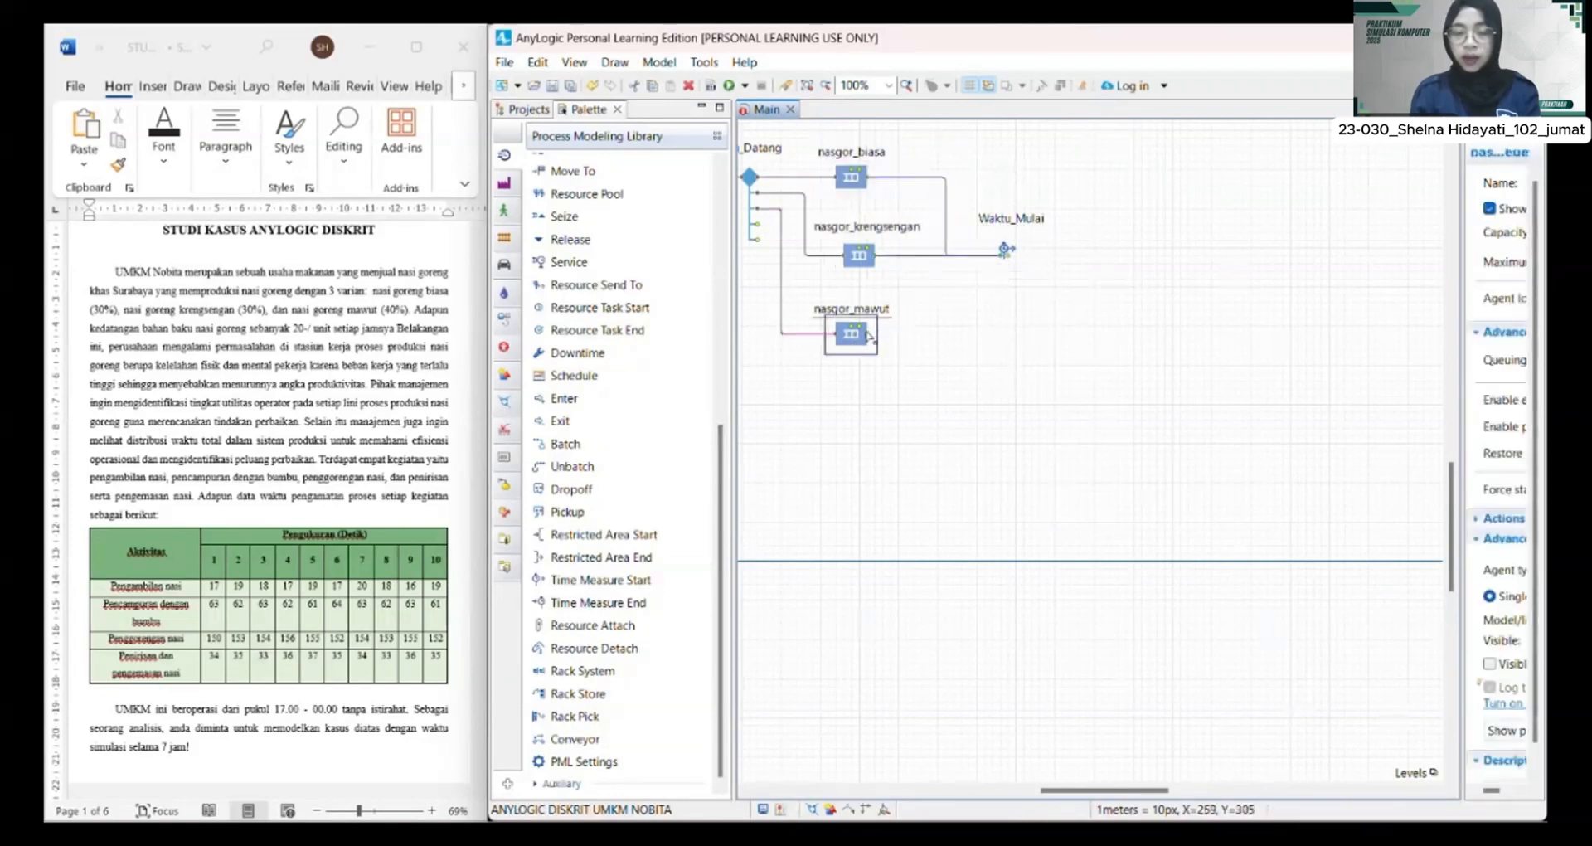
pyautogui.moveTo(868, 334); pyautogui.dragTo(1003, 256)
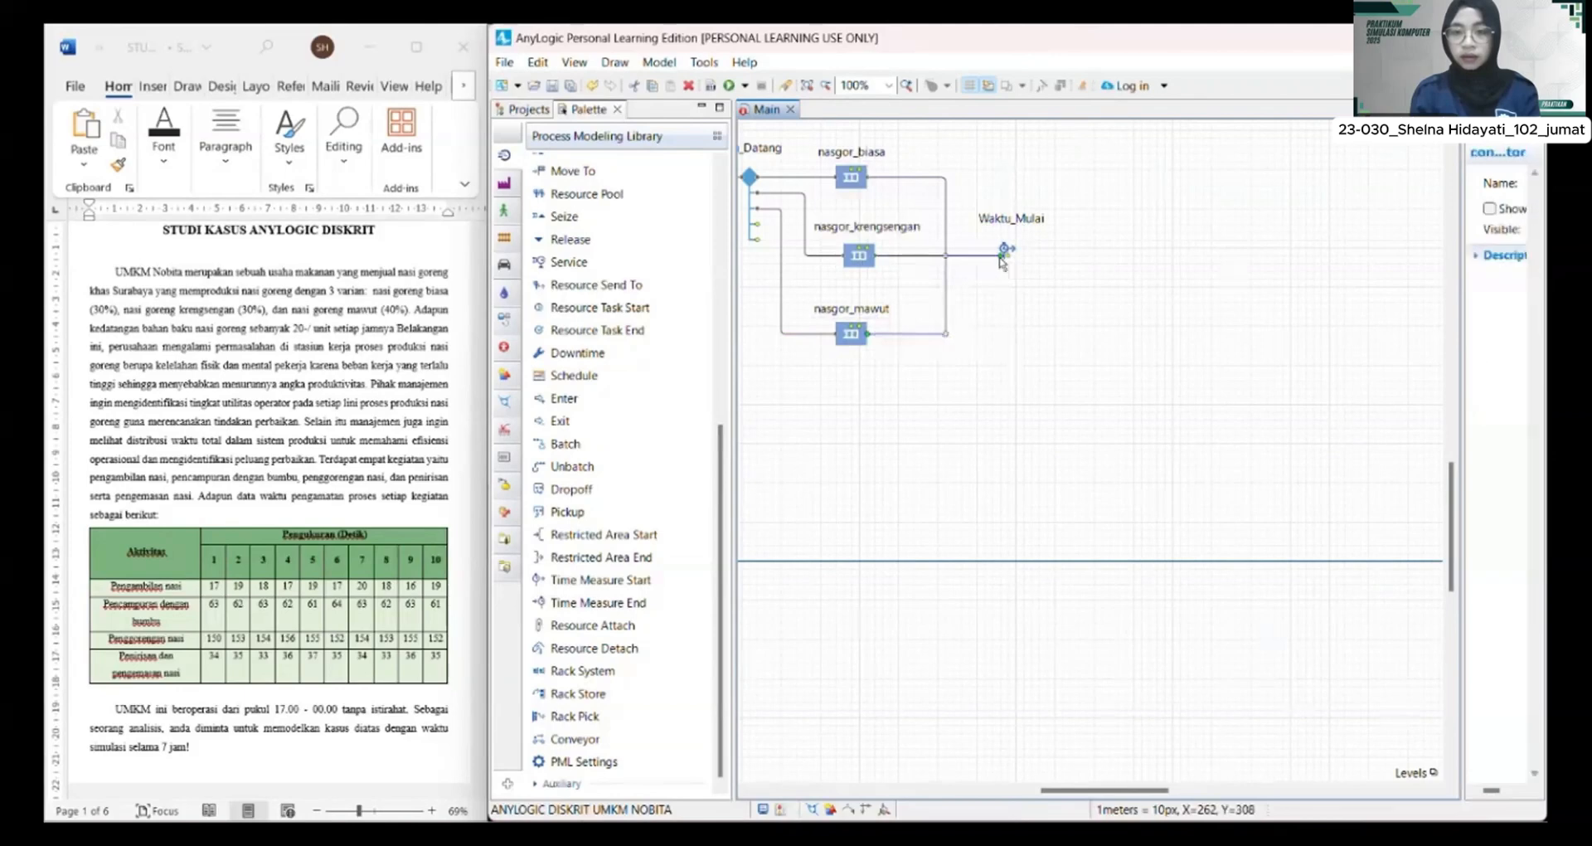
pyautogui.click(1035, 466)
# Step: Place a Service block named Pengambilan_Nasi to the right of Waktu_Mulai, connect the two and align the block with the flow line
pyautogui.scroll(1, 1033, 469)
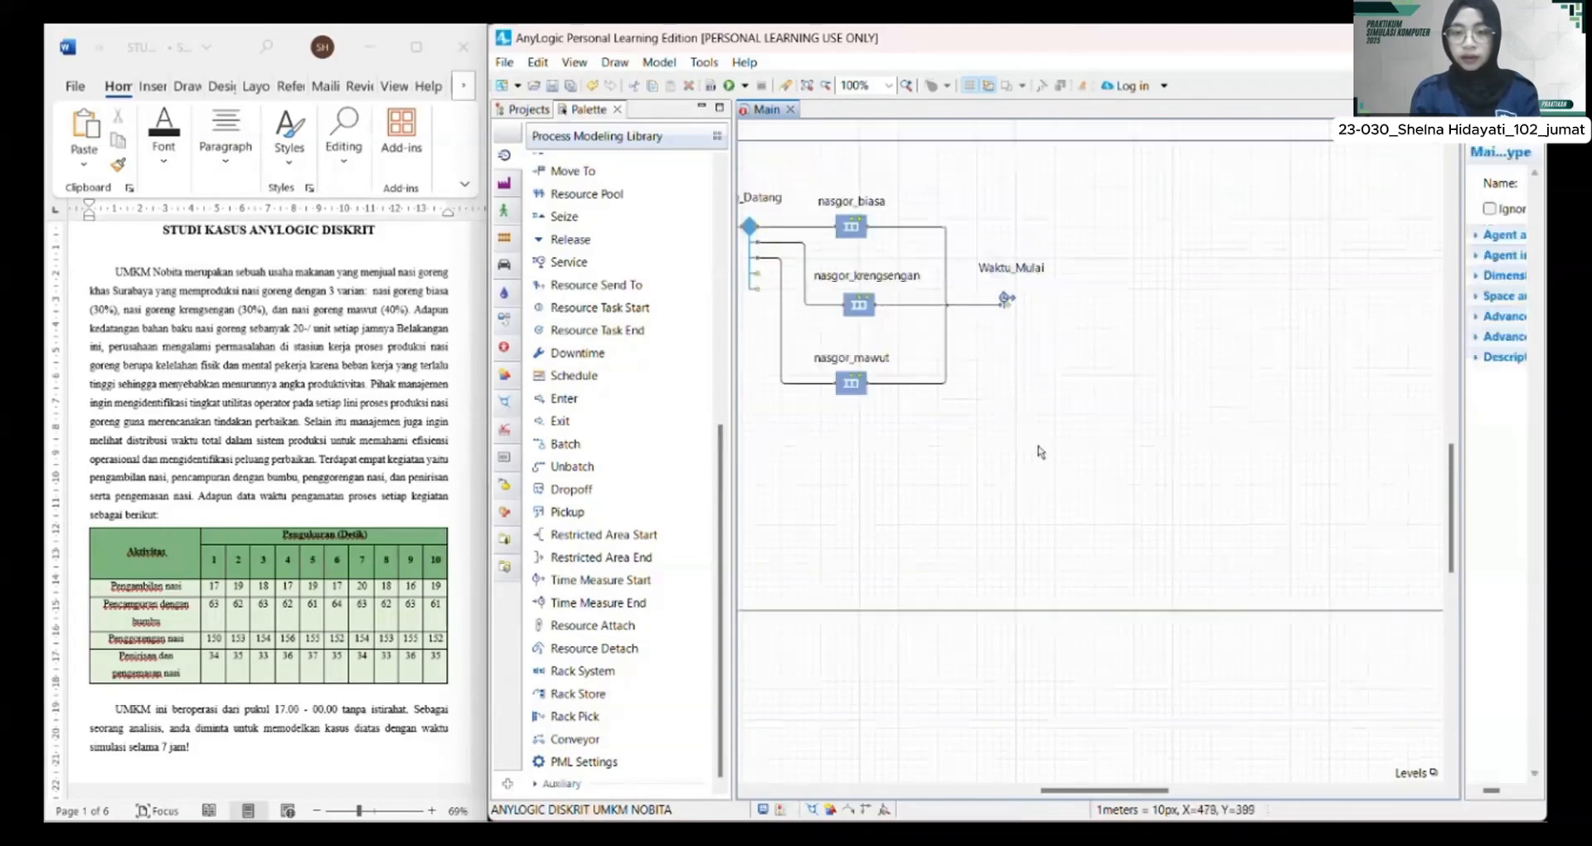
pyautogui.moveTo(568, 262); pyautogui.dragTo(1109, 282)
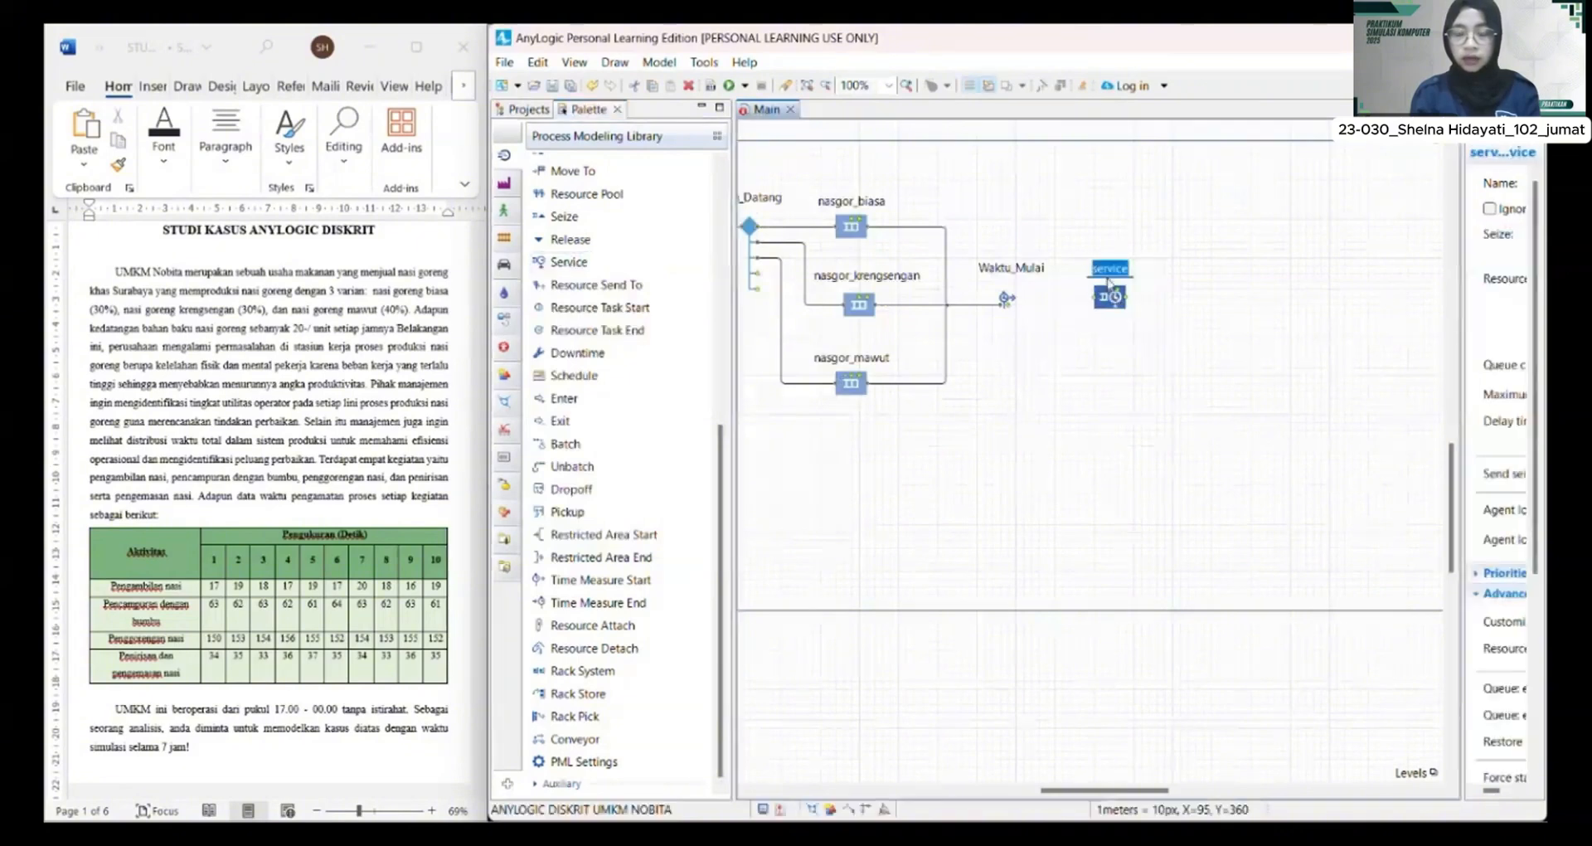
pyautogui.write('Pengambilan')
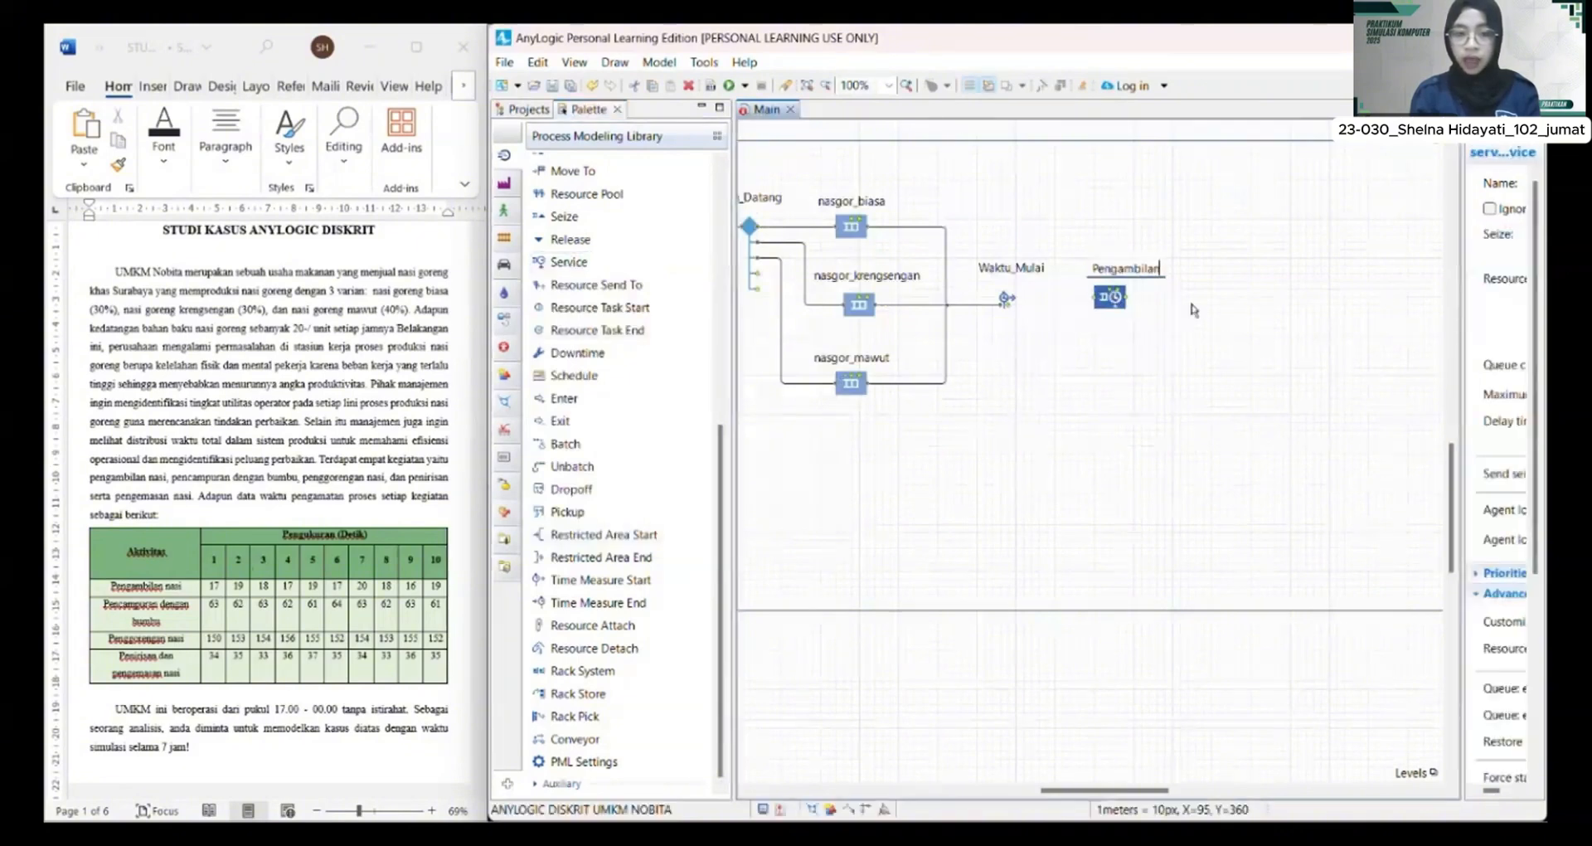
pyautogui.write('_Nasi')
pyautogui.click(1253, 375)
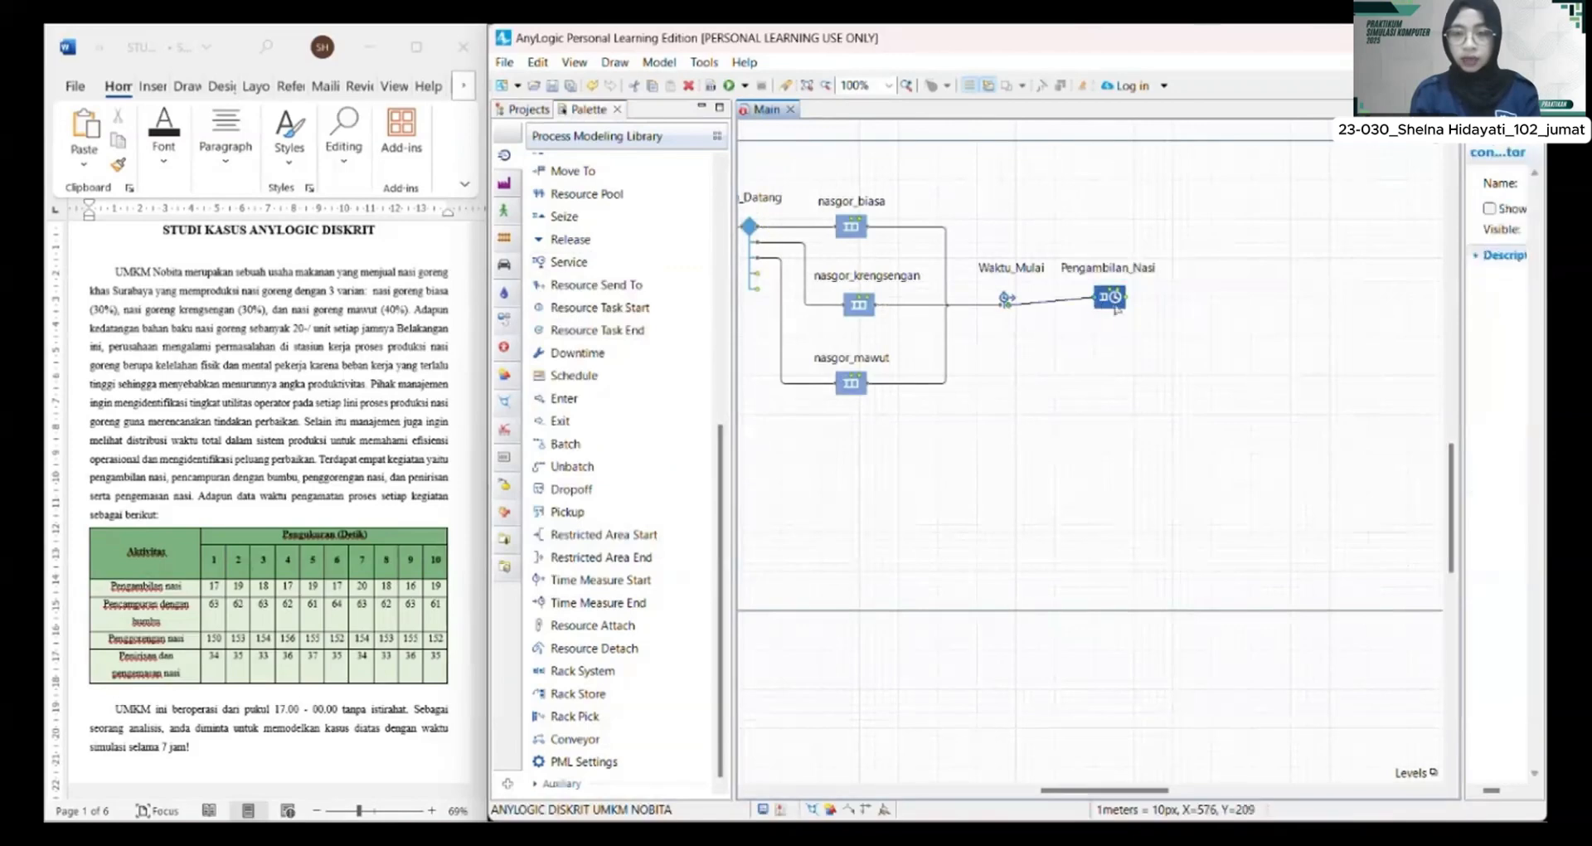
pyautogui.moveTo(1117, 303); pyautogui.dragTo(1117, 347)
pyautogui.click(1118, 346)
# Step: Place a Service block named Pencampuran_Bumbu to the right of Pengambilan_Nasi, center its label above the icon and connect the two blocks
pyautogui.moveTo(569, 262); pyautogui.dragTo(1217, 306)
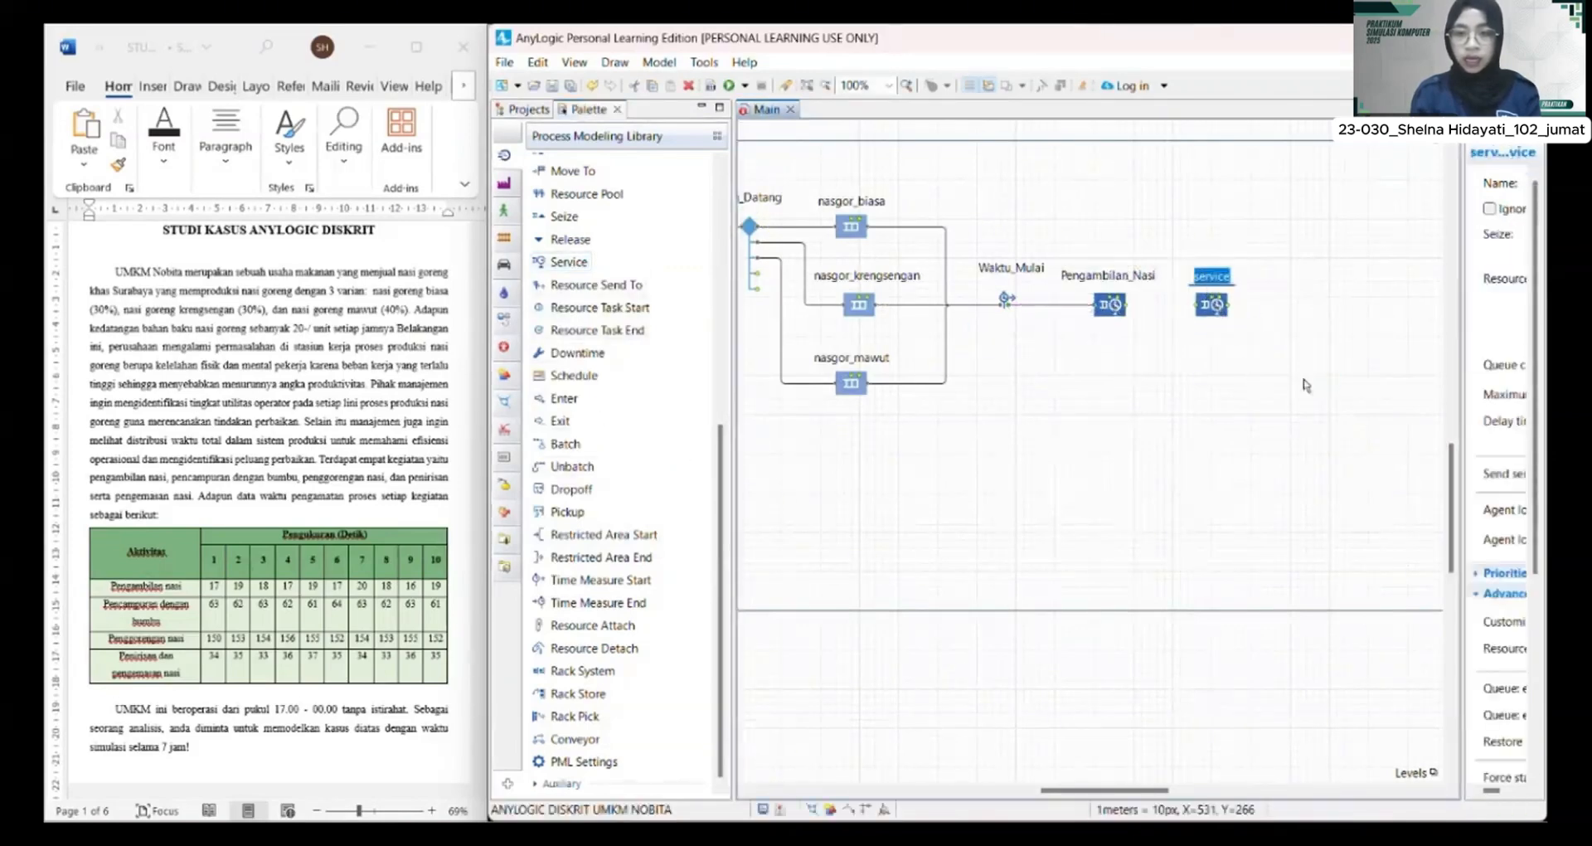
pyautogui.write('Pencampuran_Bumb')
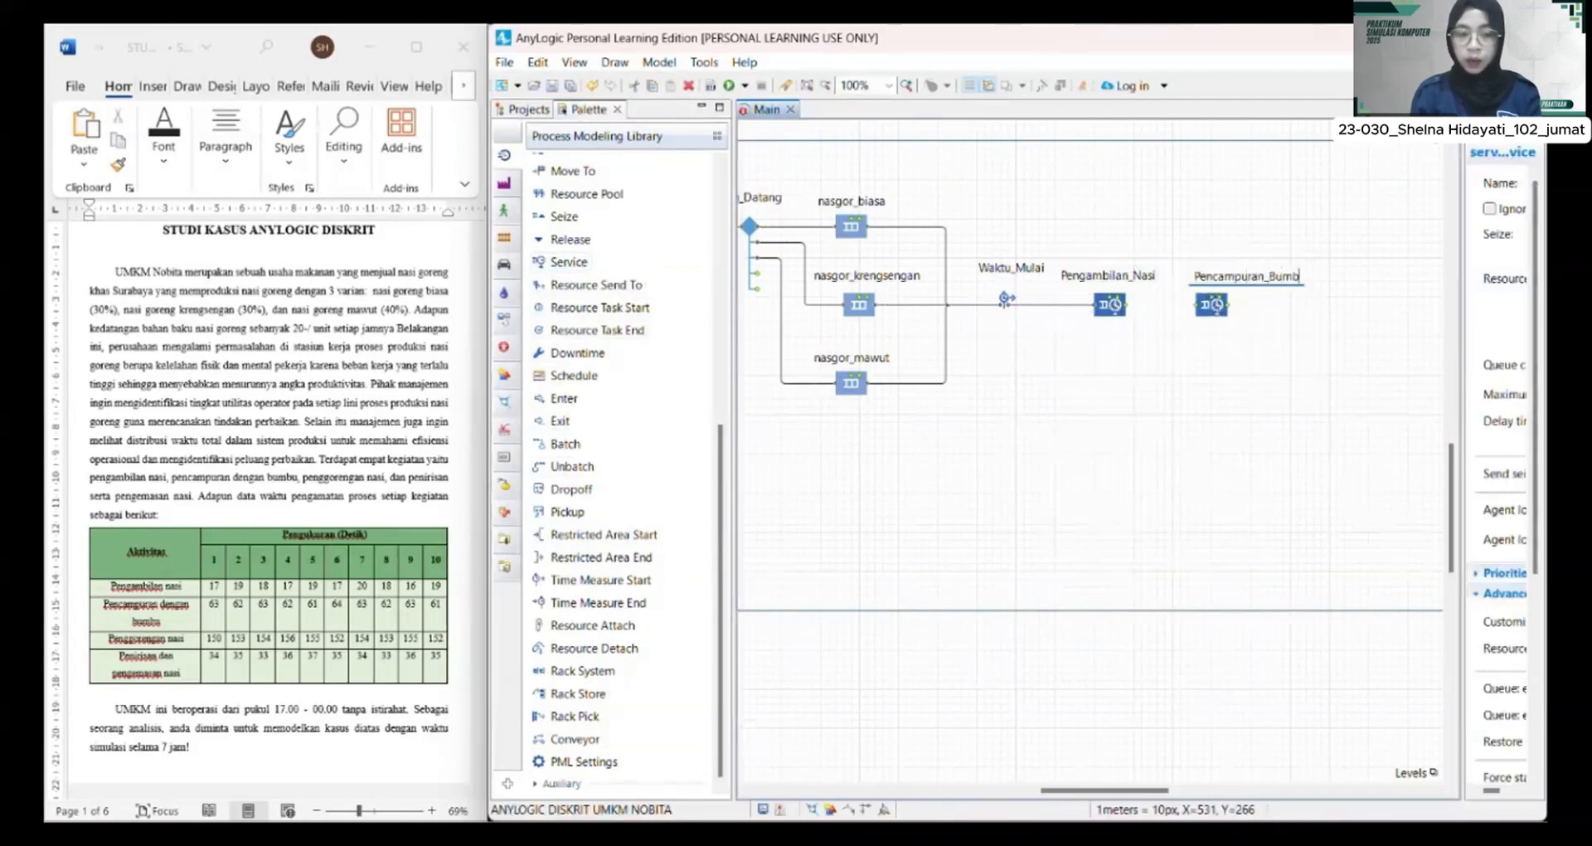
pyautogui.write('u')
pyautogui.press('Return')
pyautogui.moveTo(1262, 283); pyautogui.dragTo(1243, 311)
pyautogui.click(1258, 328)
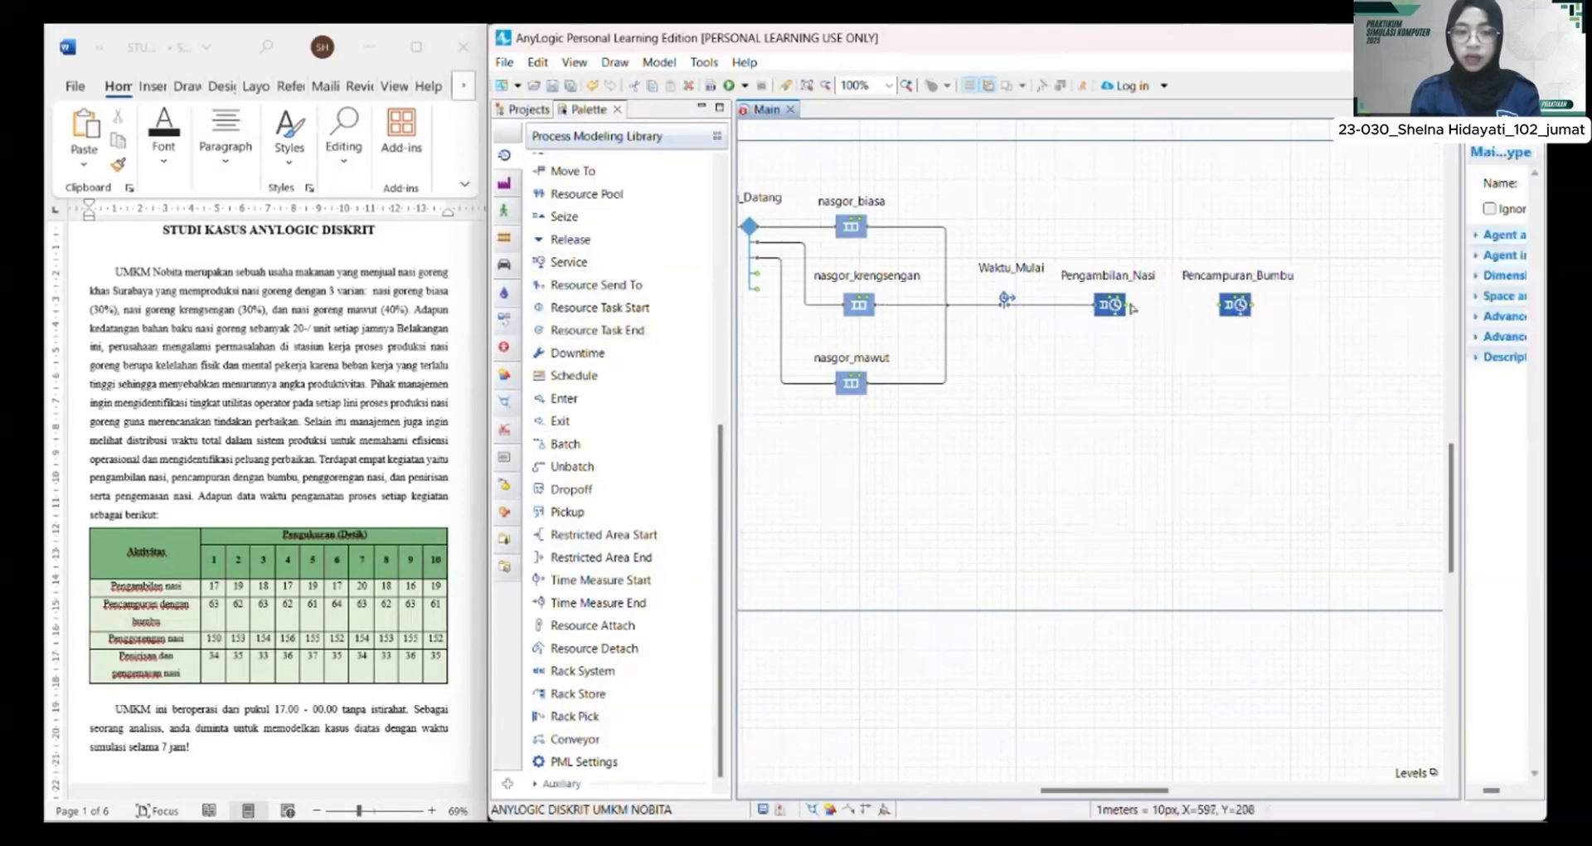
pyautogui.moveTo(1133, 307); pyautogui.dragTo(1221, 305)
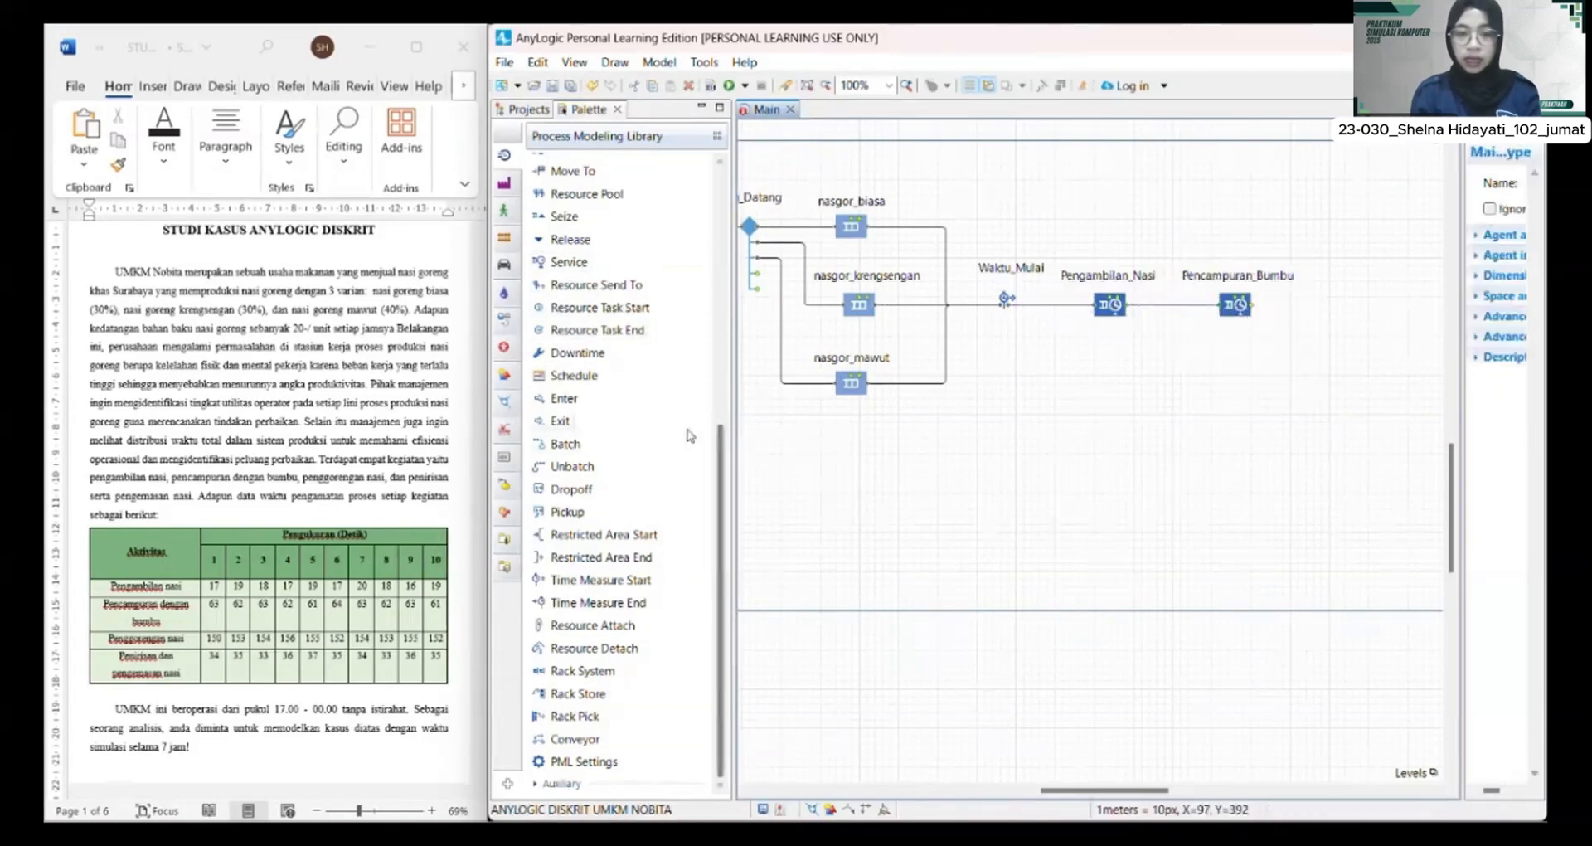
# Step: Place a Service block named Penggorengan_Nasi to the right of Pencampuran_Bumbu, center its label above the icon and connect the two blocks
pyautogui.moveTo(550, 262); pyautogui.dragTo(1159, 307)
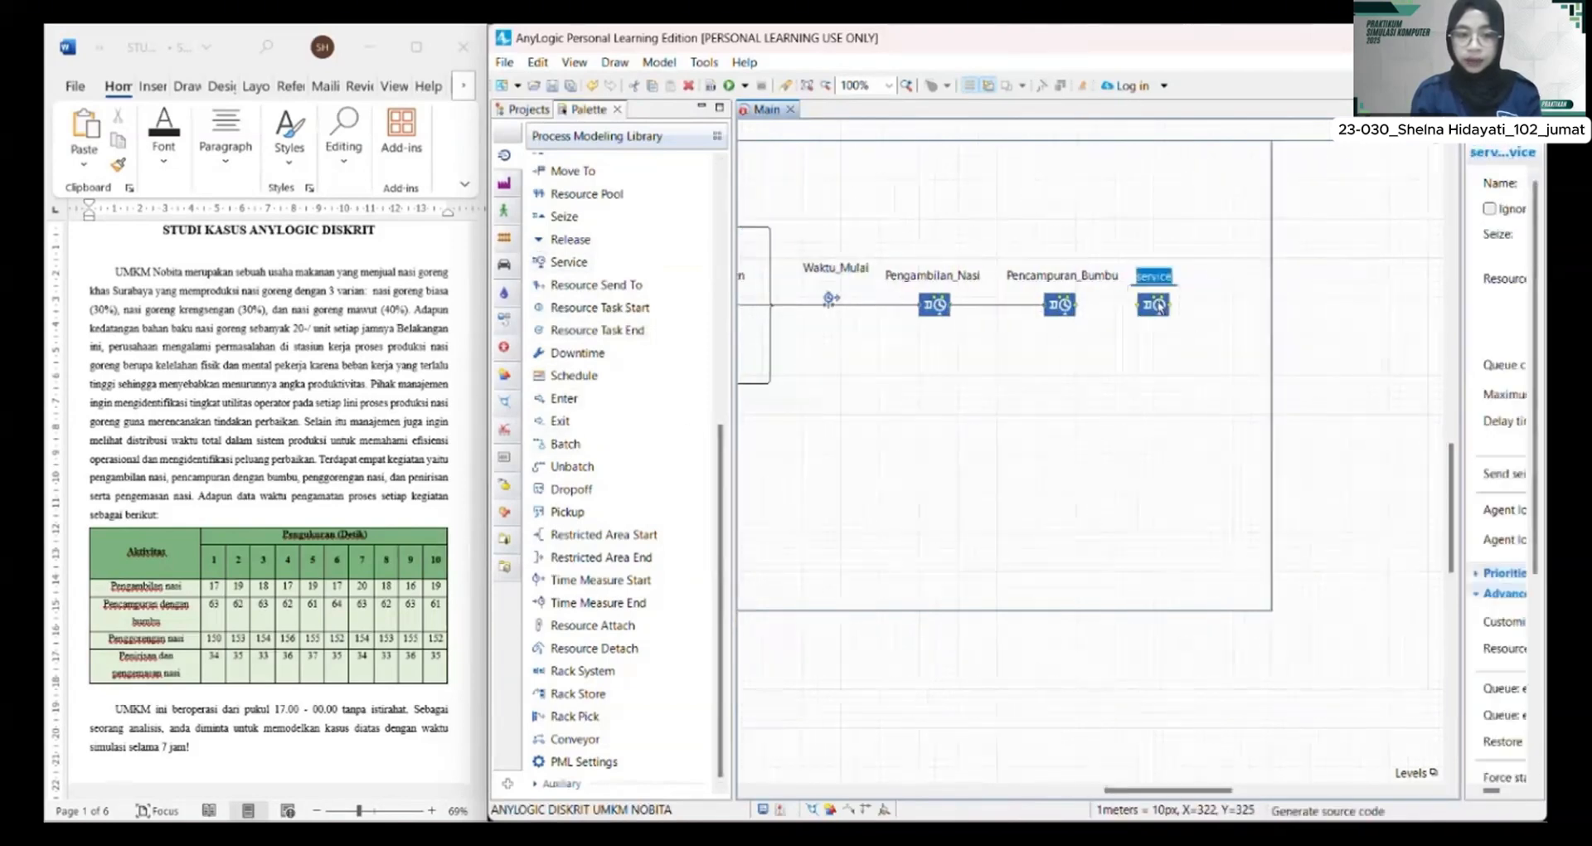
pyautogui.write('Penggorengan_Nasi')
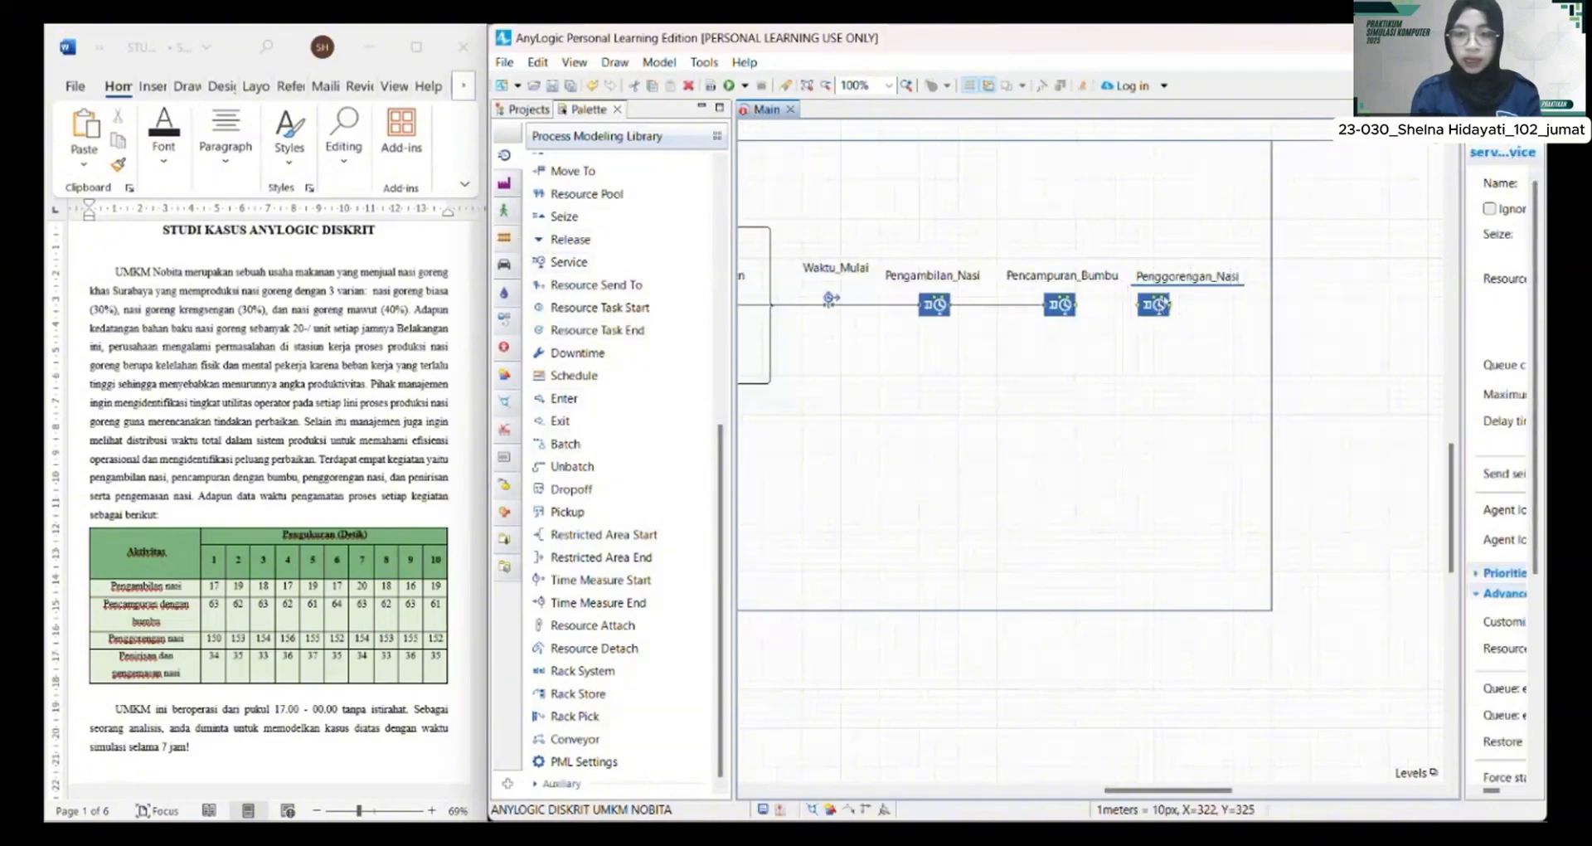
pyautogui.press('Return')
pyautogui.moveTo(1196, 280); pyautogui.dragTo(1164, 280)
pyautogui.click(1162, 370)
pyautogui.moveTo(1076, 305); pyautogui.dragTo(1115, 308)
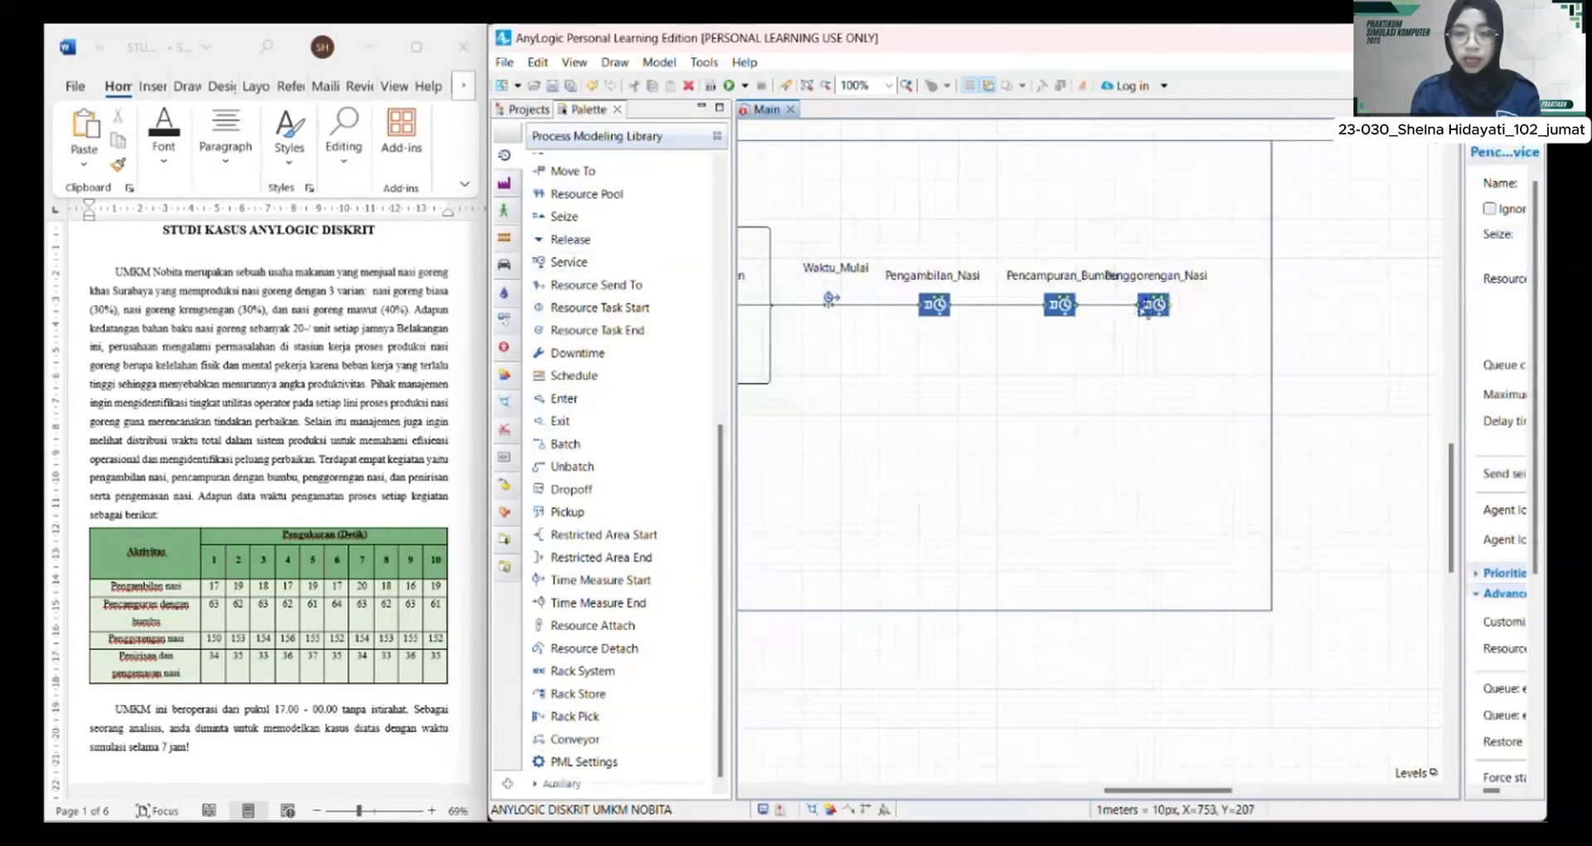
pyautogui.click(1117, 373)
# Step: Add a Service block named Penirisan_Pengemasan after Penggorengan_Nasi, followed by a Time Measure End block named Waktu_Total
pyautogui.moveTo(569, 262); pyautogui.dragTo(1250, 311)
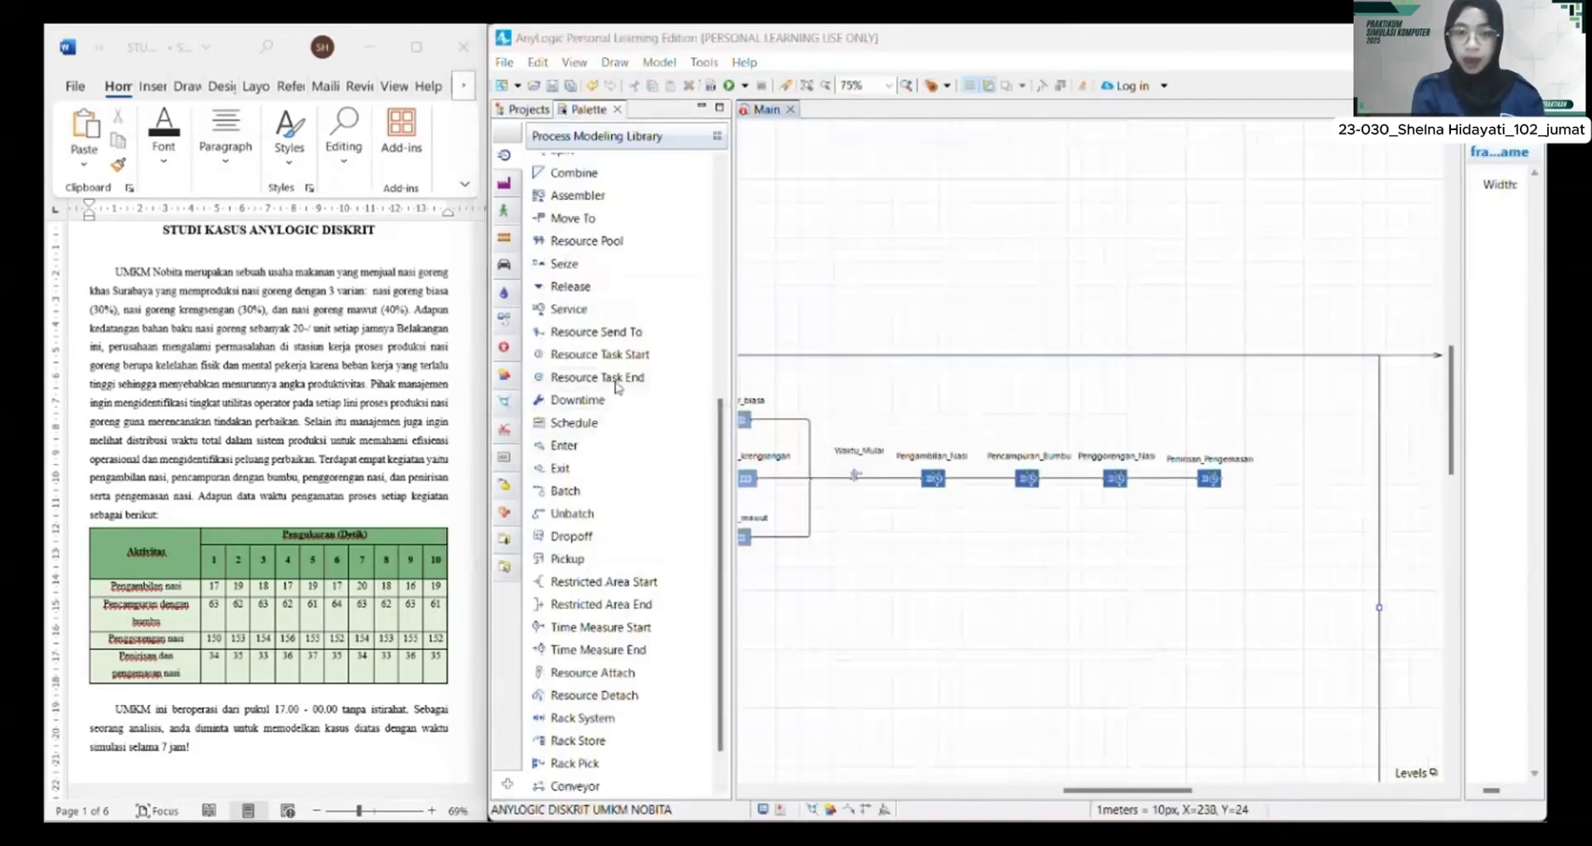
pyautogui.moveTo(598, 650); pyautogui.dragTo(1301, 484)
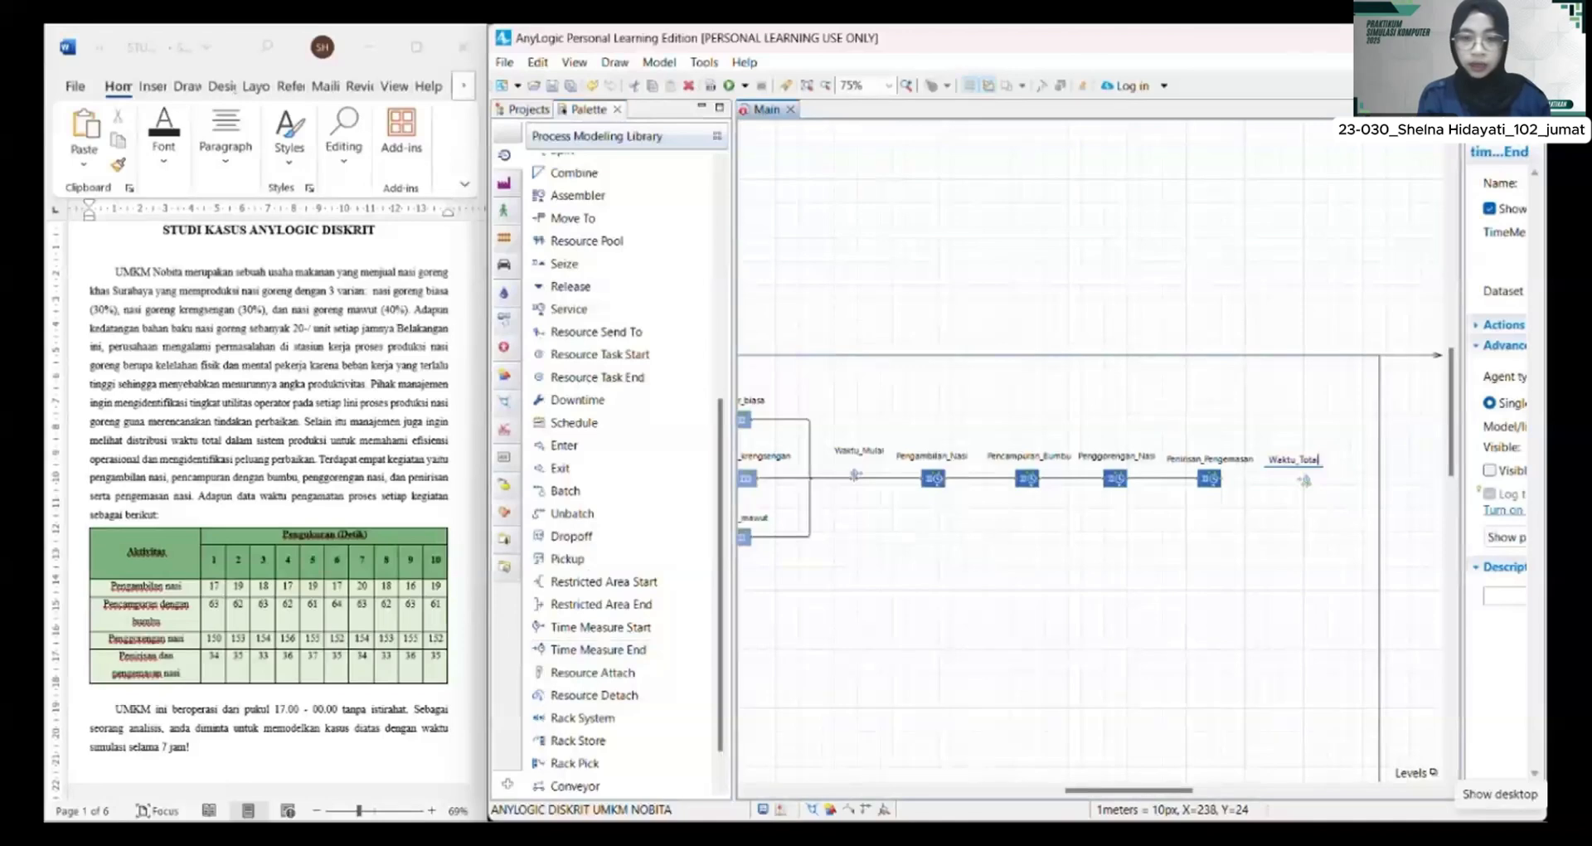
pyautogui.click(1095, 654)
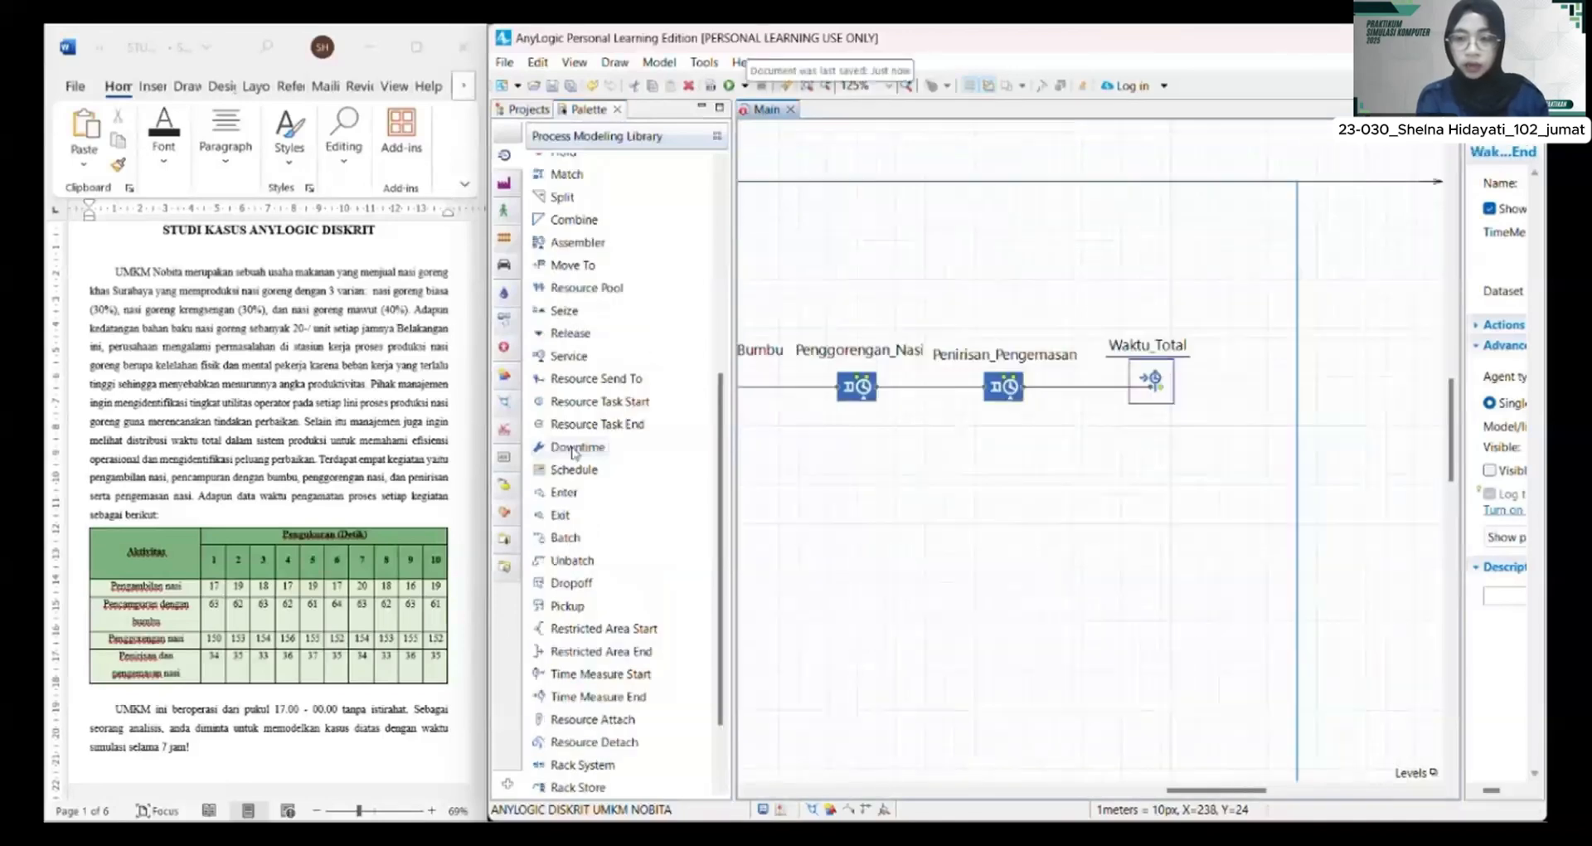
# Step: Place a Sink block to the right of Waktu_Total to end the process flow
pyautogui.scroll(1, 598, 474)
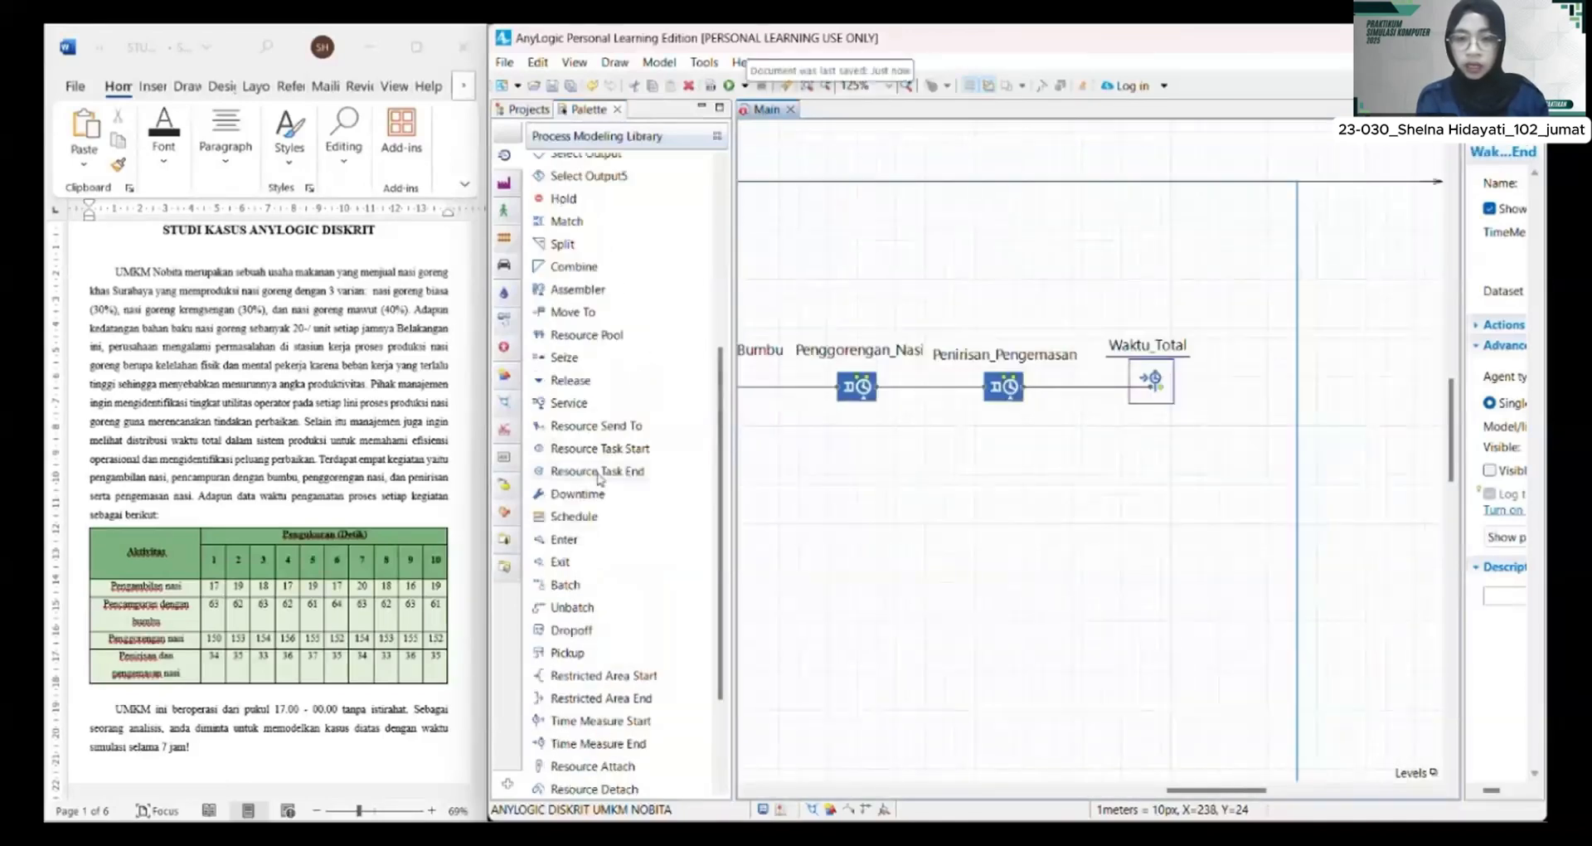
pyautogui.scroll(3, 597, 476)
pyautogui.moveTo(562, 319); pyautogui.dragTo(1254, 402)
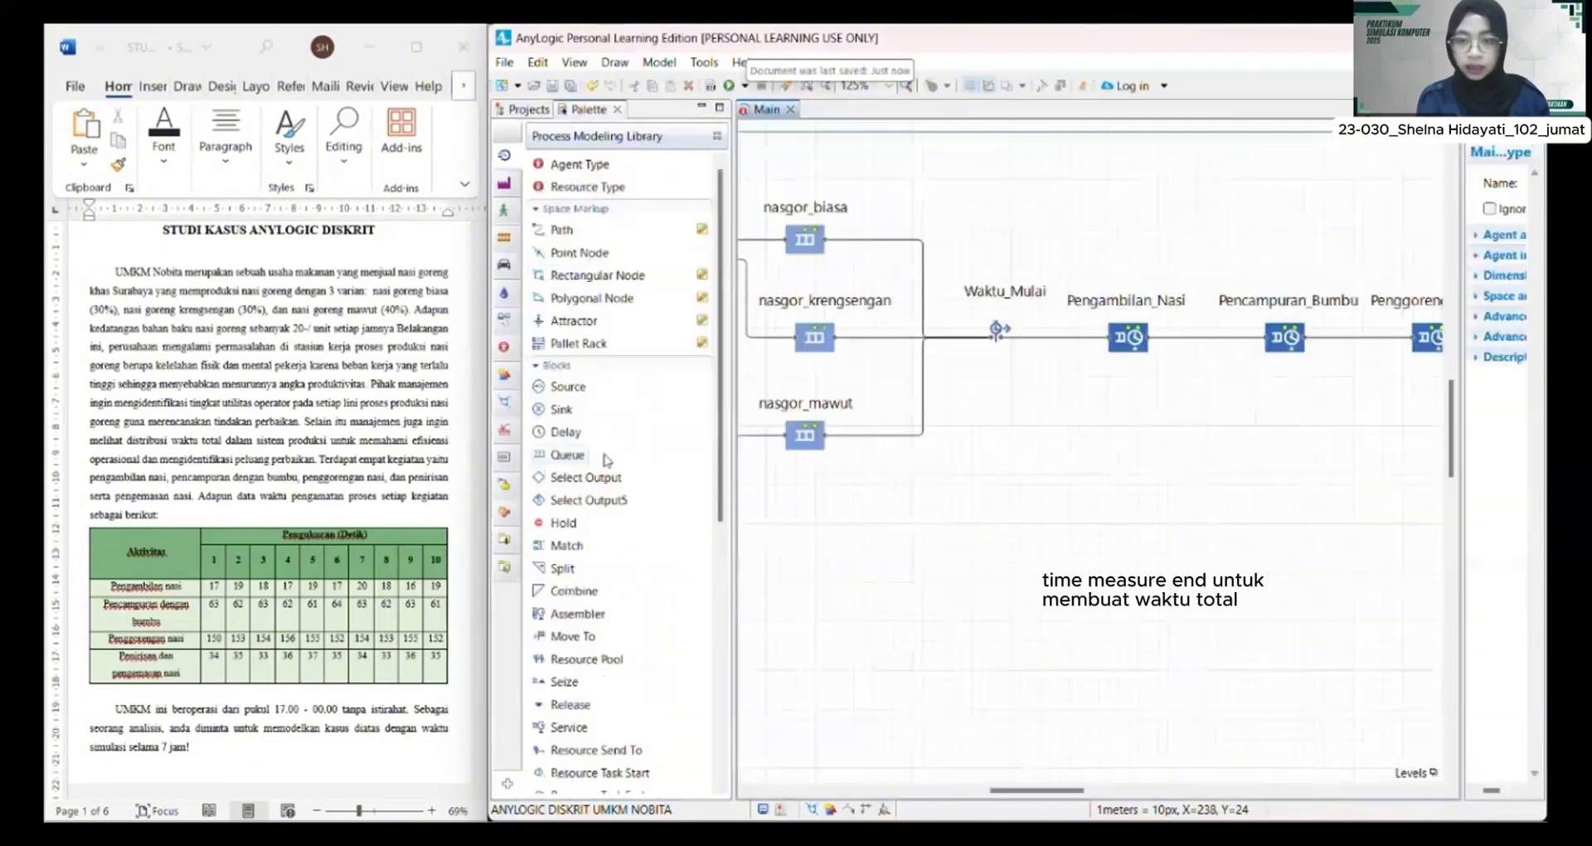
# Step: Place Resource Pools Operator1 to Operator4 below Pengambilan_Nasi, Pencampuran_Bumbu, Penggorengan_Nasi and Penirisan_Pengemasan, in that order, copying the first pool for the others
pyautogui.scroll(-4, 608, 457)
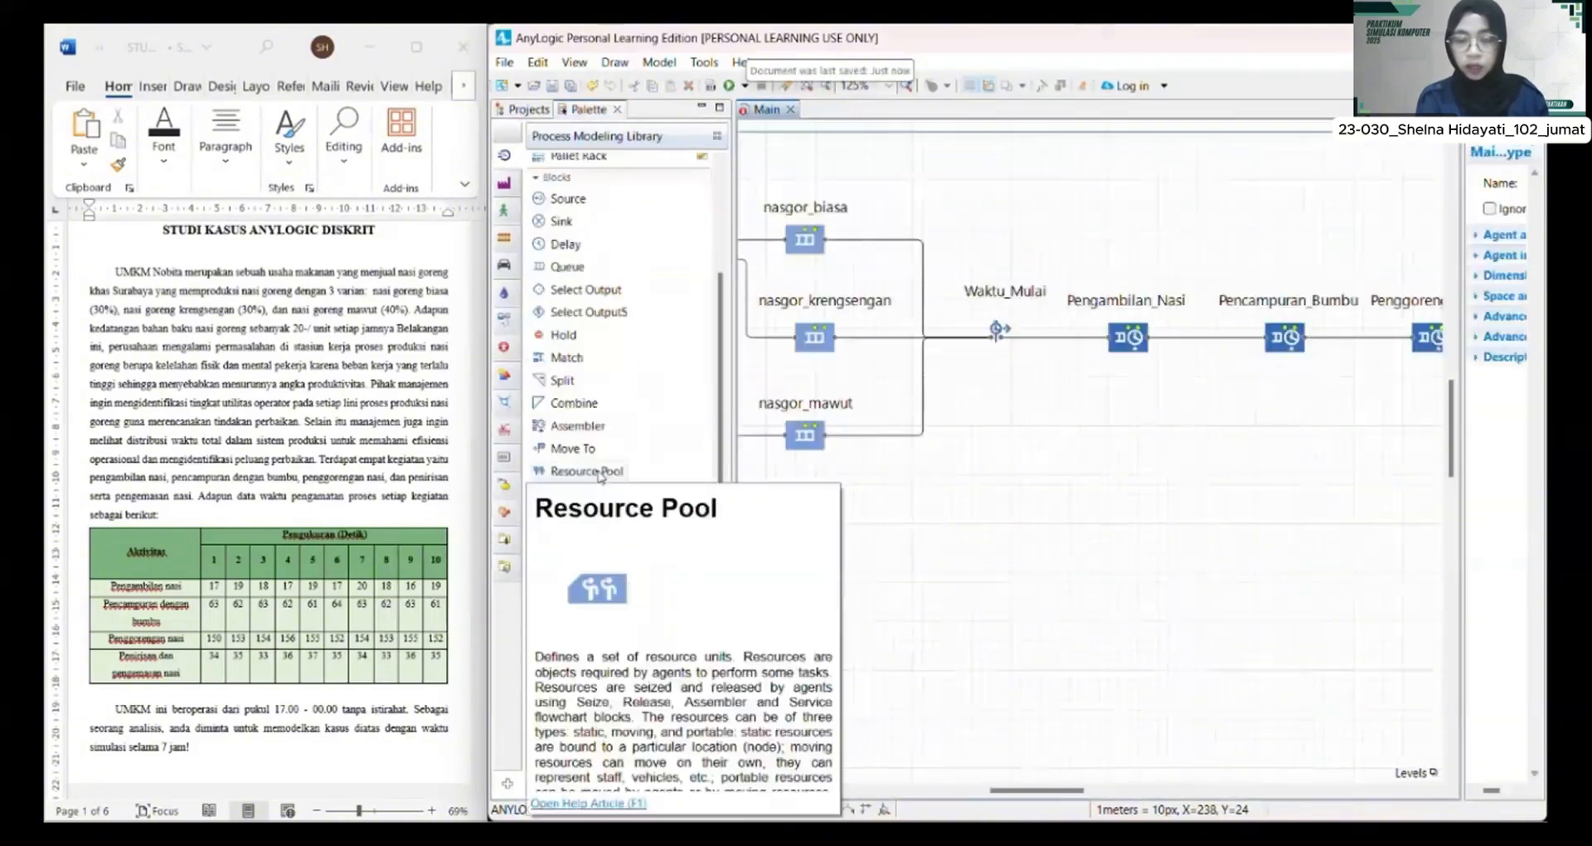
pyautogui.moveTo(600, 473); pyautogui.dragTo(1136, 425)
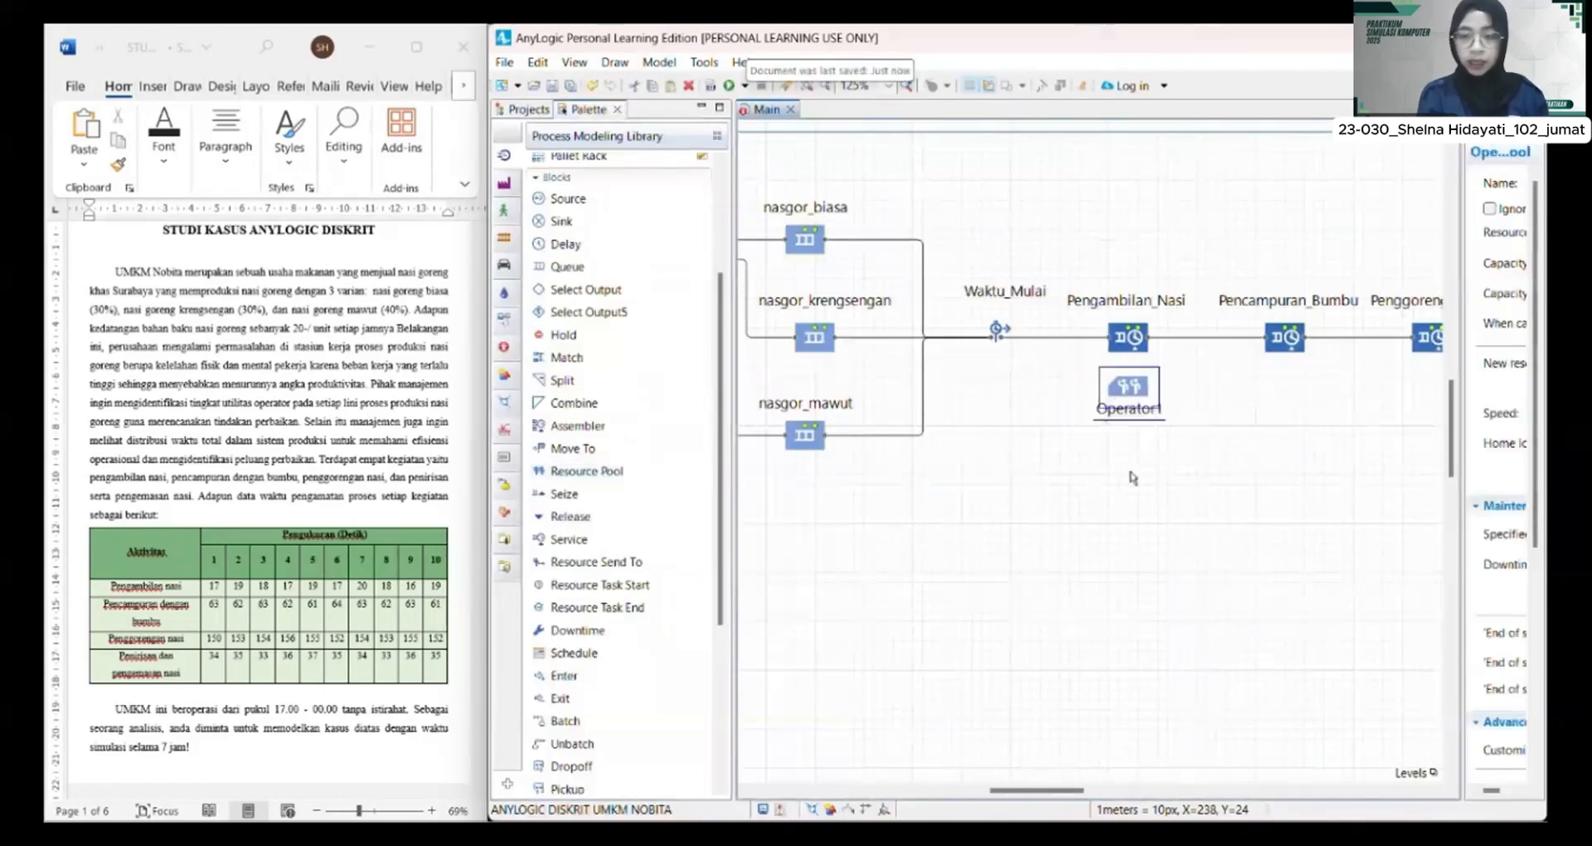
pyautogui.hotkey('ctrl', 'v')
pyautogui.moveTo(1101, 461); pyautogui.dragTo(1270, 401)
pyautogui.hscroll(3, 1208, 629)
pyautogui.hotkey('ctrl', 'v')
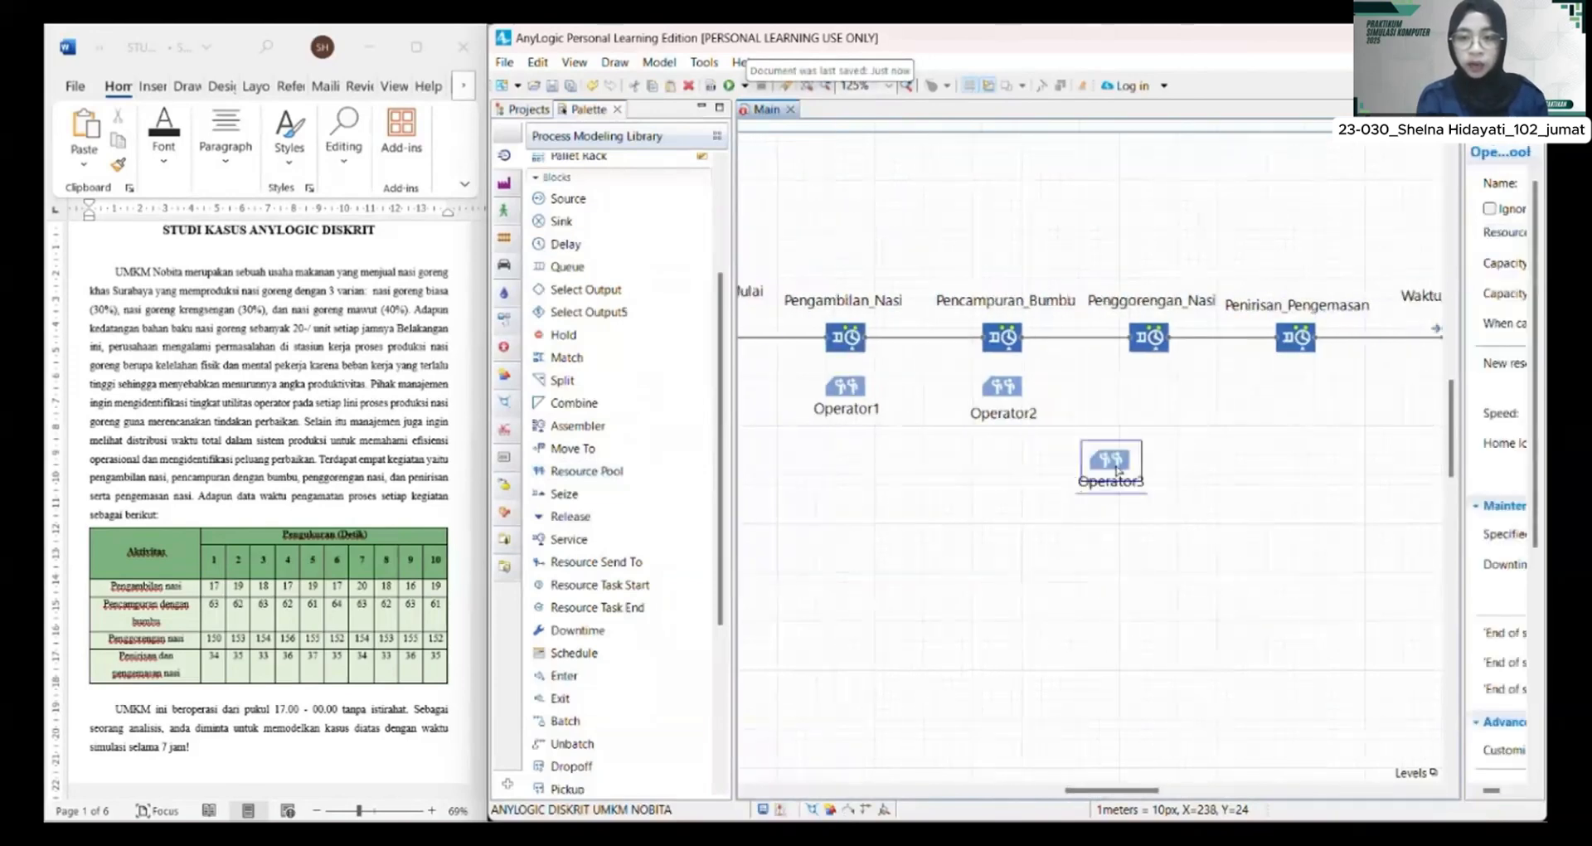
pyautogui.moveTo(1116, 470); pyautogui.dragTo(1154, 392)
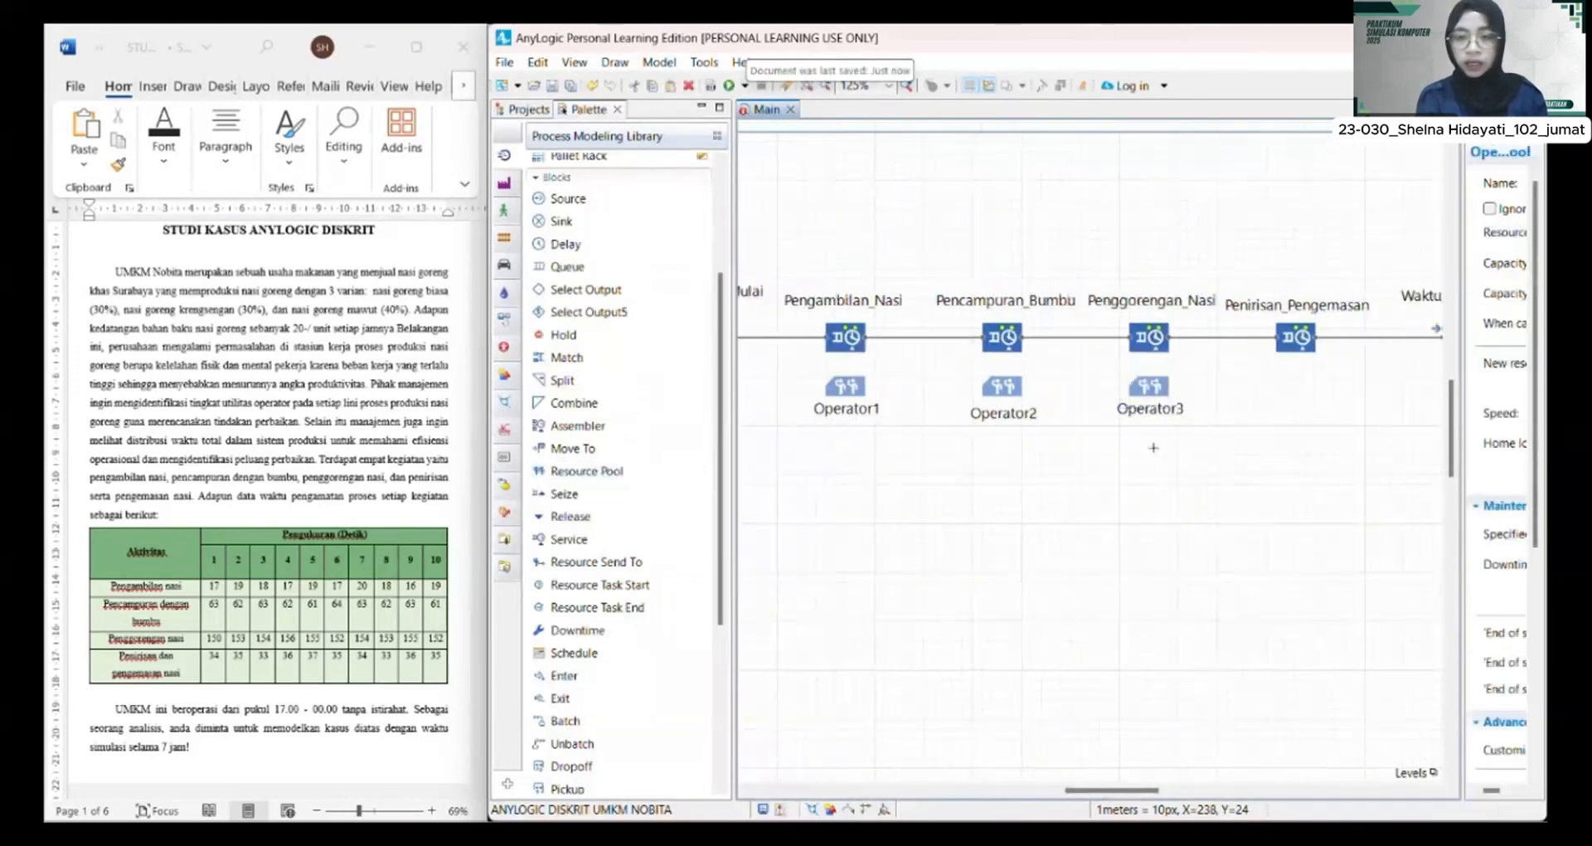
pyautogui.hotkey('ctrl', 'v')
pyautogui.moveTo(1109, 464); pyautogui.dragTo(1290, 399)
pyautogui.click(1286, 489)
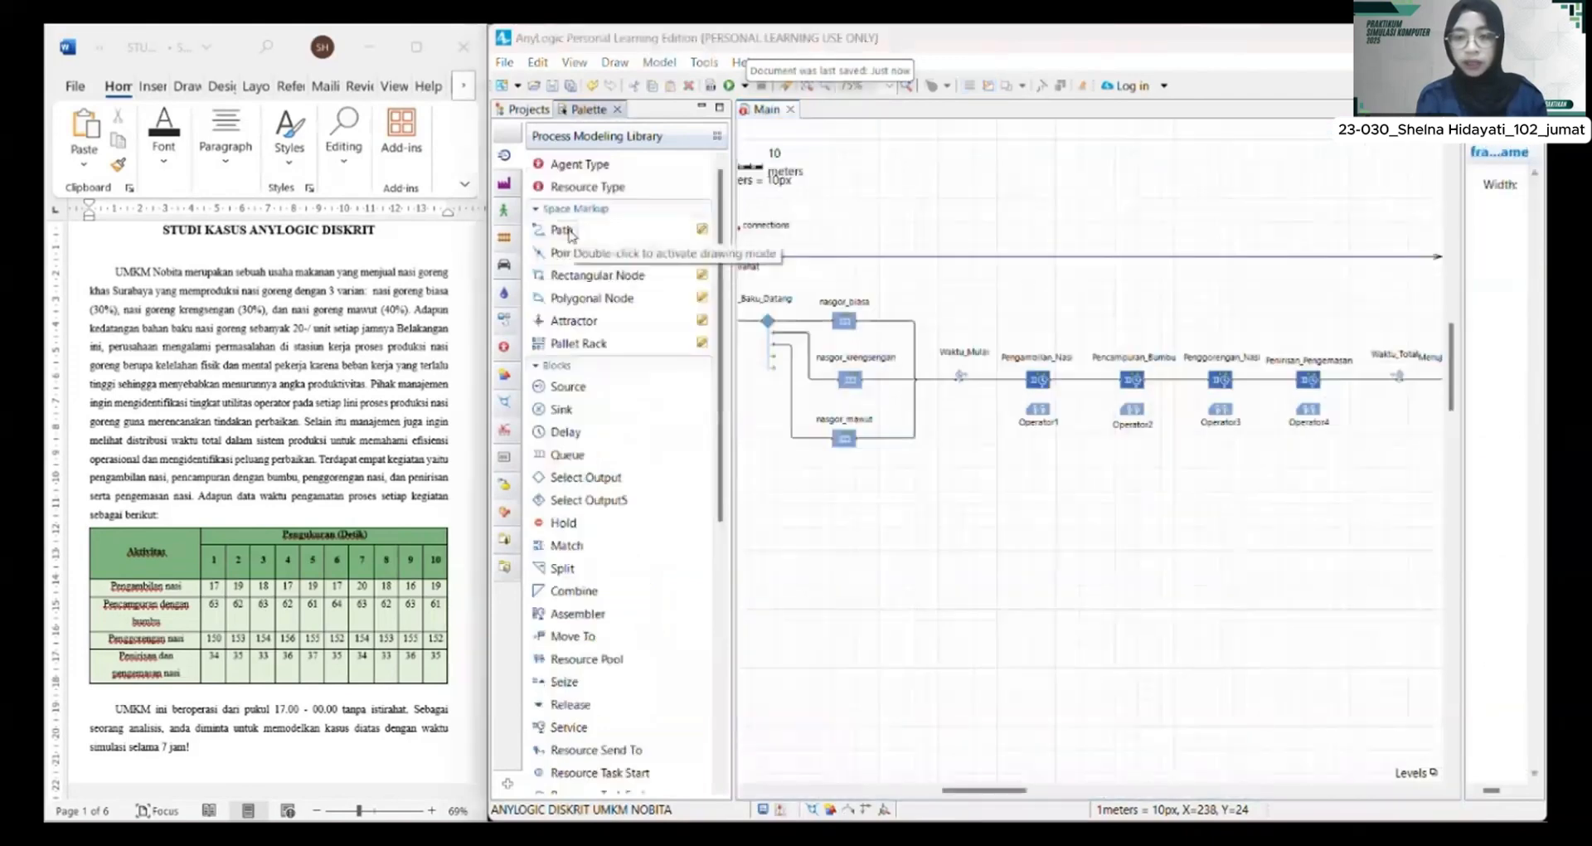
# Step: Draw a horizontal path about 120 px long below the left part of the flowchart, starting at about X 60, Y 400
pyautogui.click(569, 233)
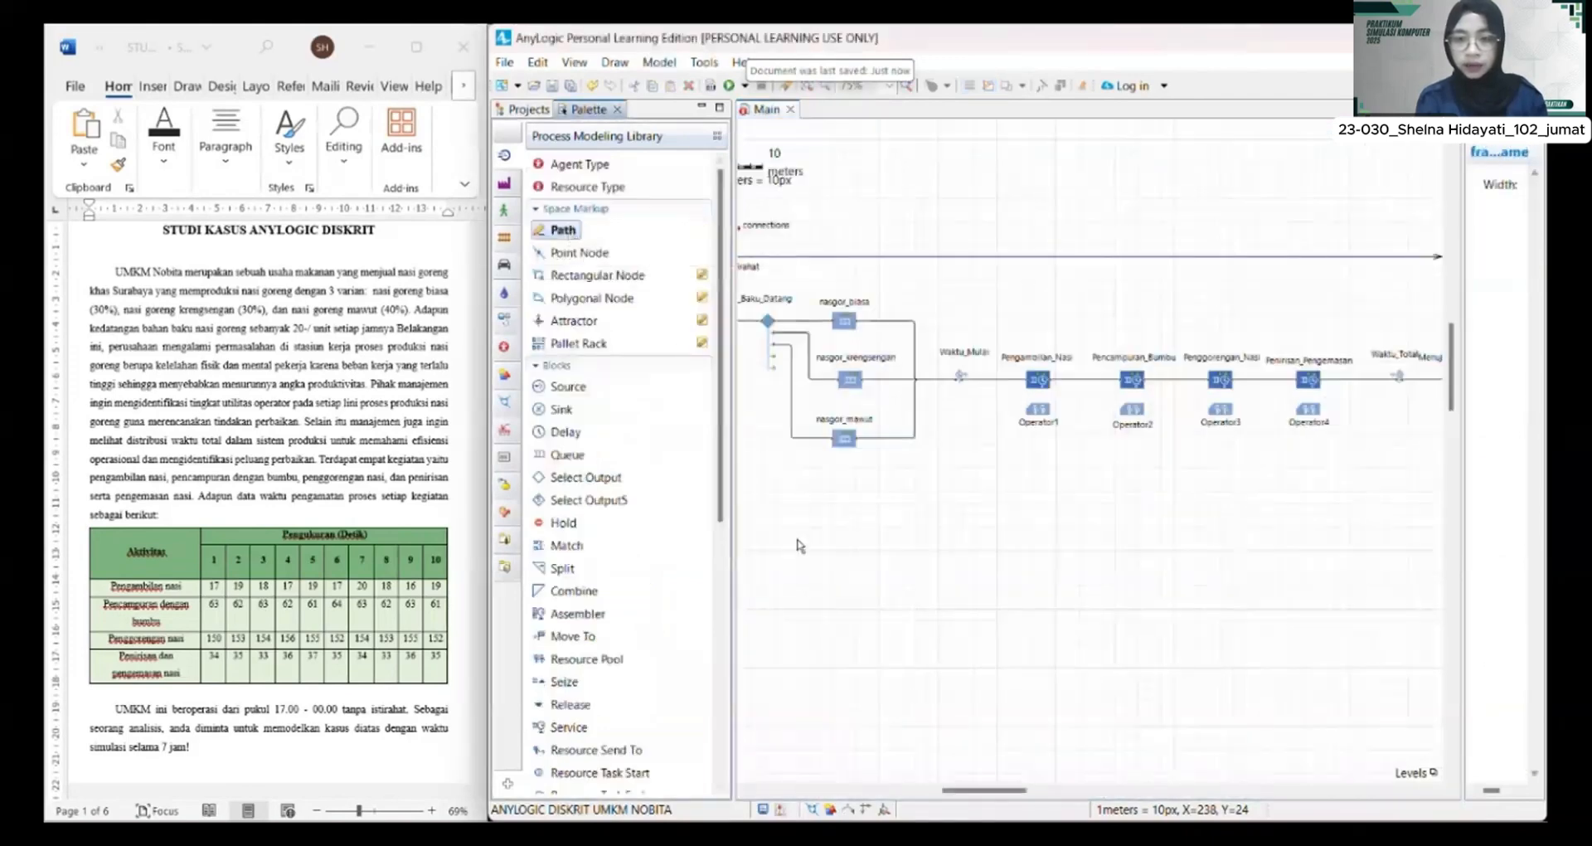
pyautogui.moveTo(989, 787); pyautogui.dragTo(961, 788)
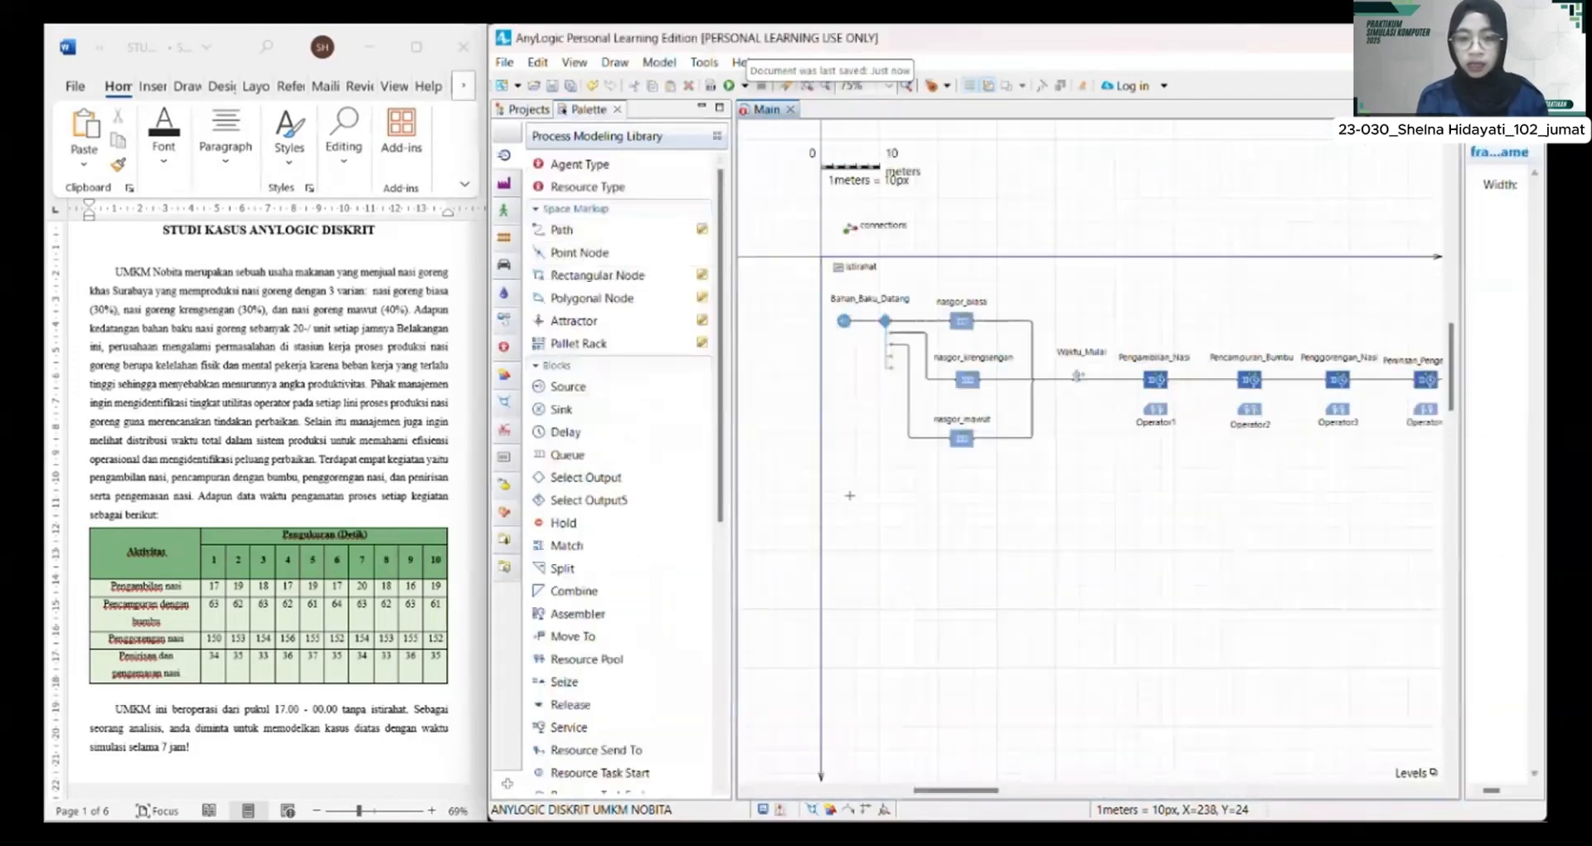
pyautogui.click(854, 491)
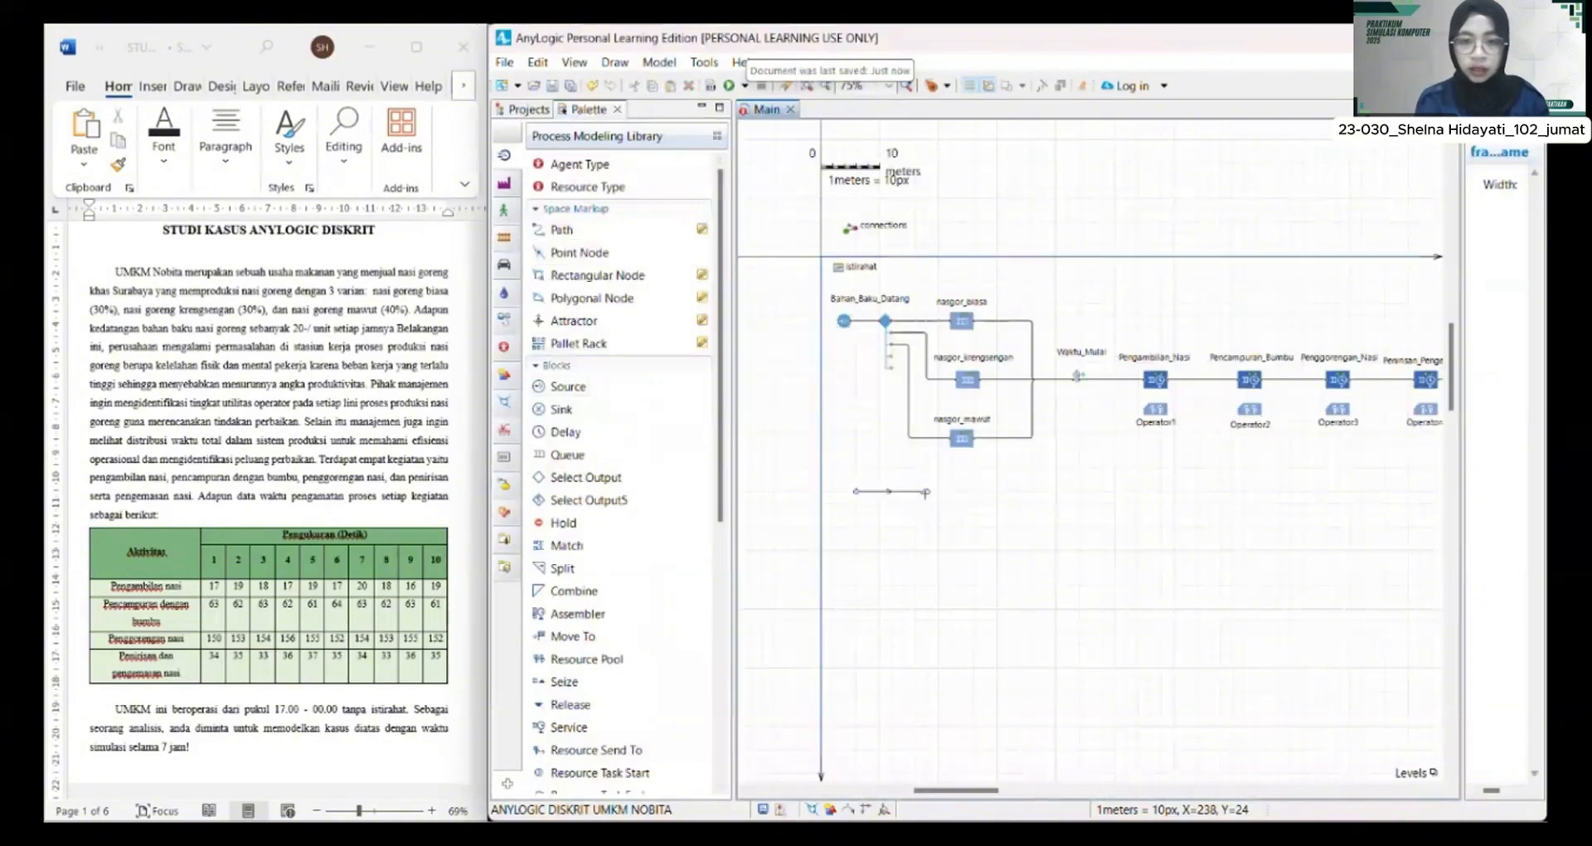
pyautogui.doubleClick(926, 490)
pyautogui.scroll(2, 942, 540)
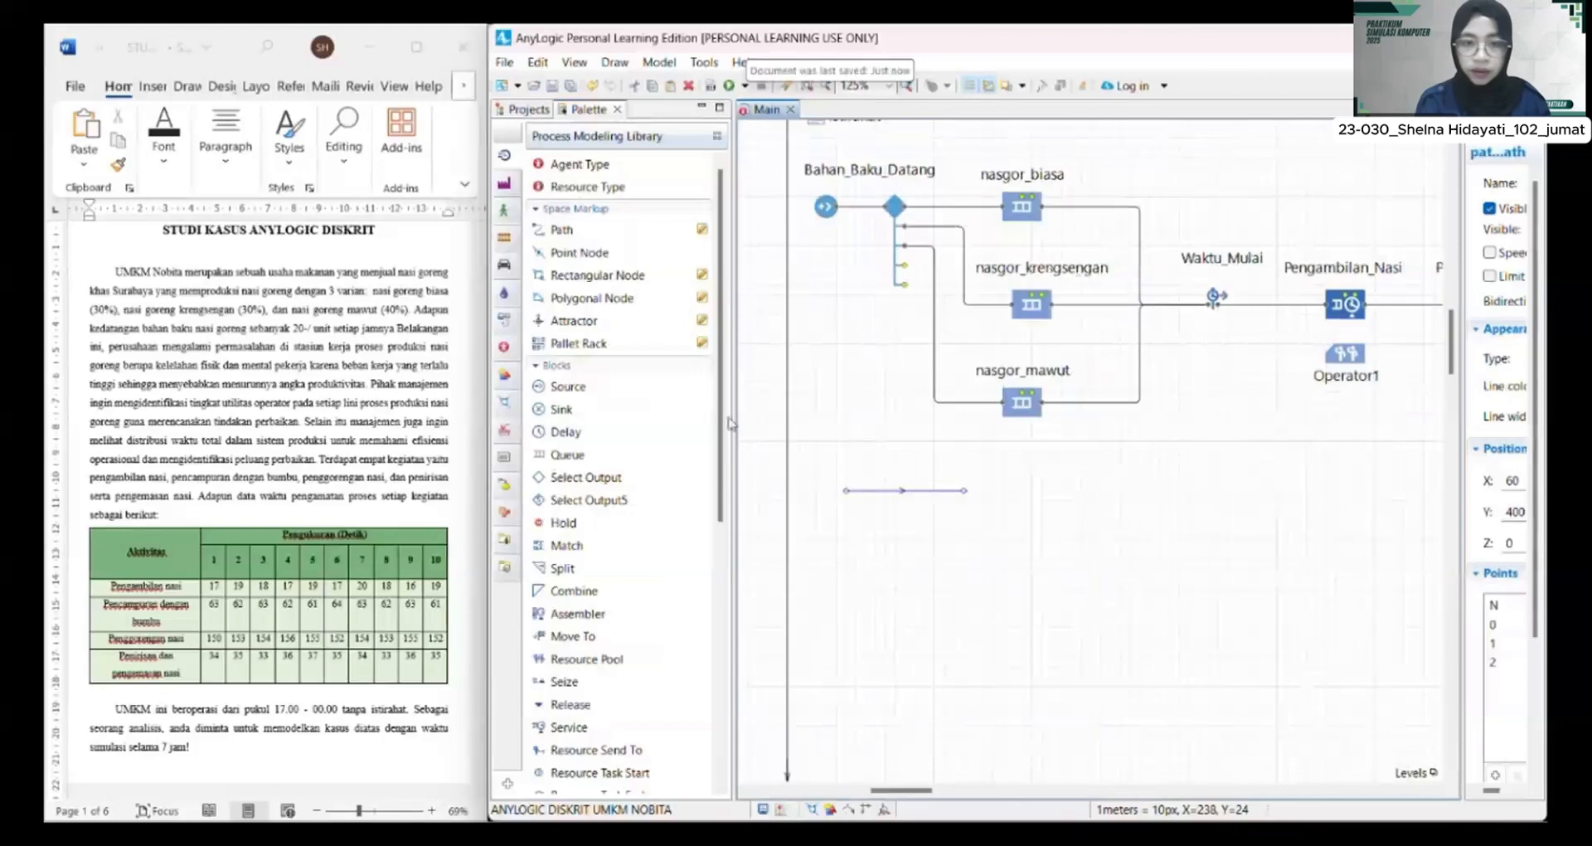
# Step: Draw two more horizontal paths of the same length, evenly spaced below the first path
pyautogui.click(562, 232)
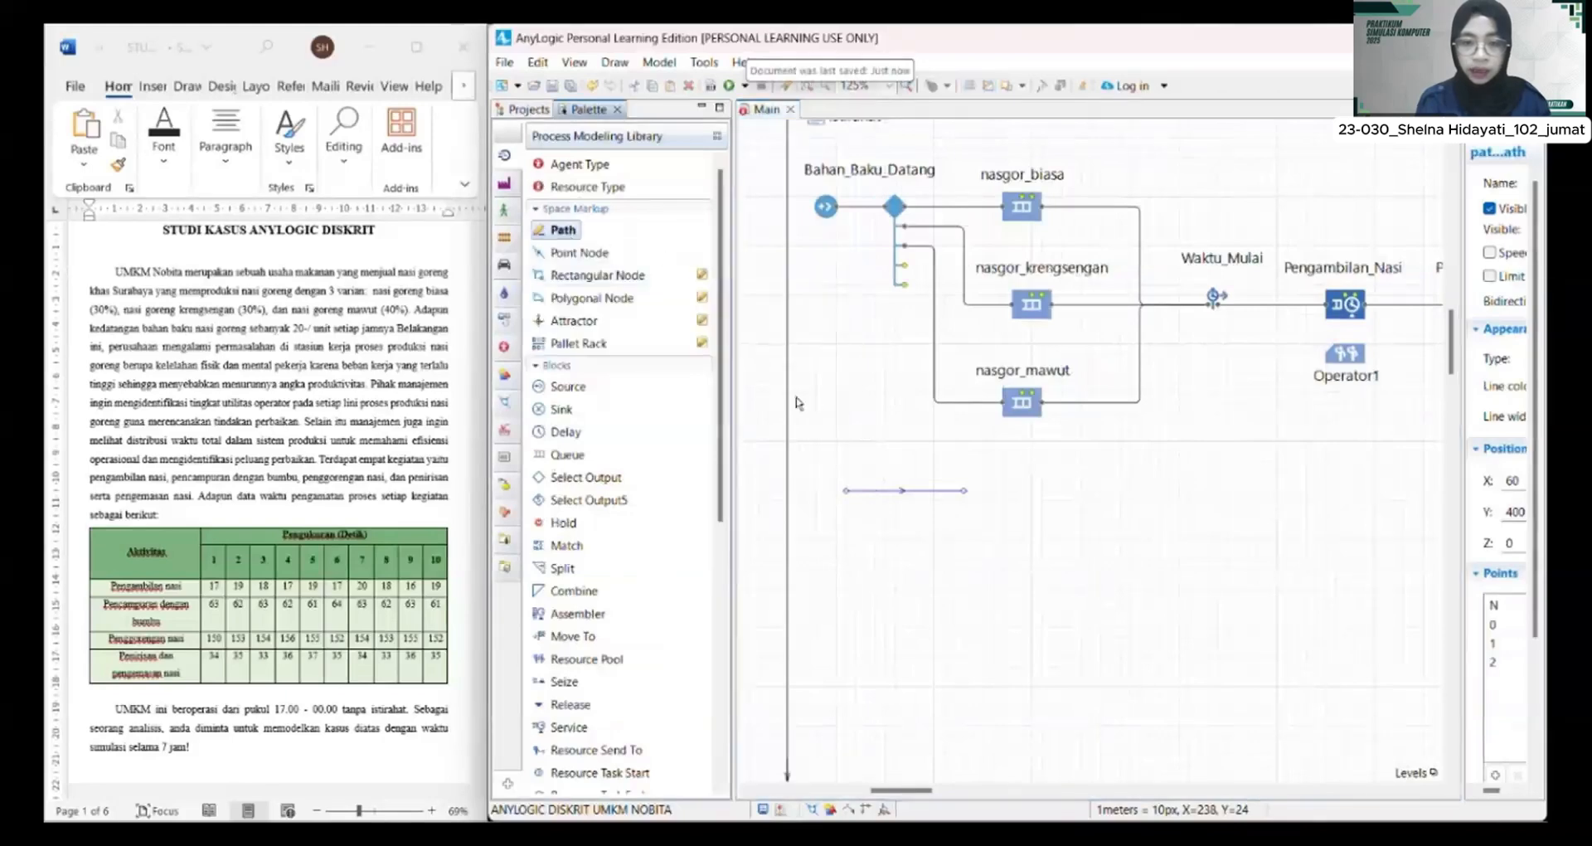
pyautogui.moveTo(845, 538); pyautogui.dragTo(846, 539)
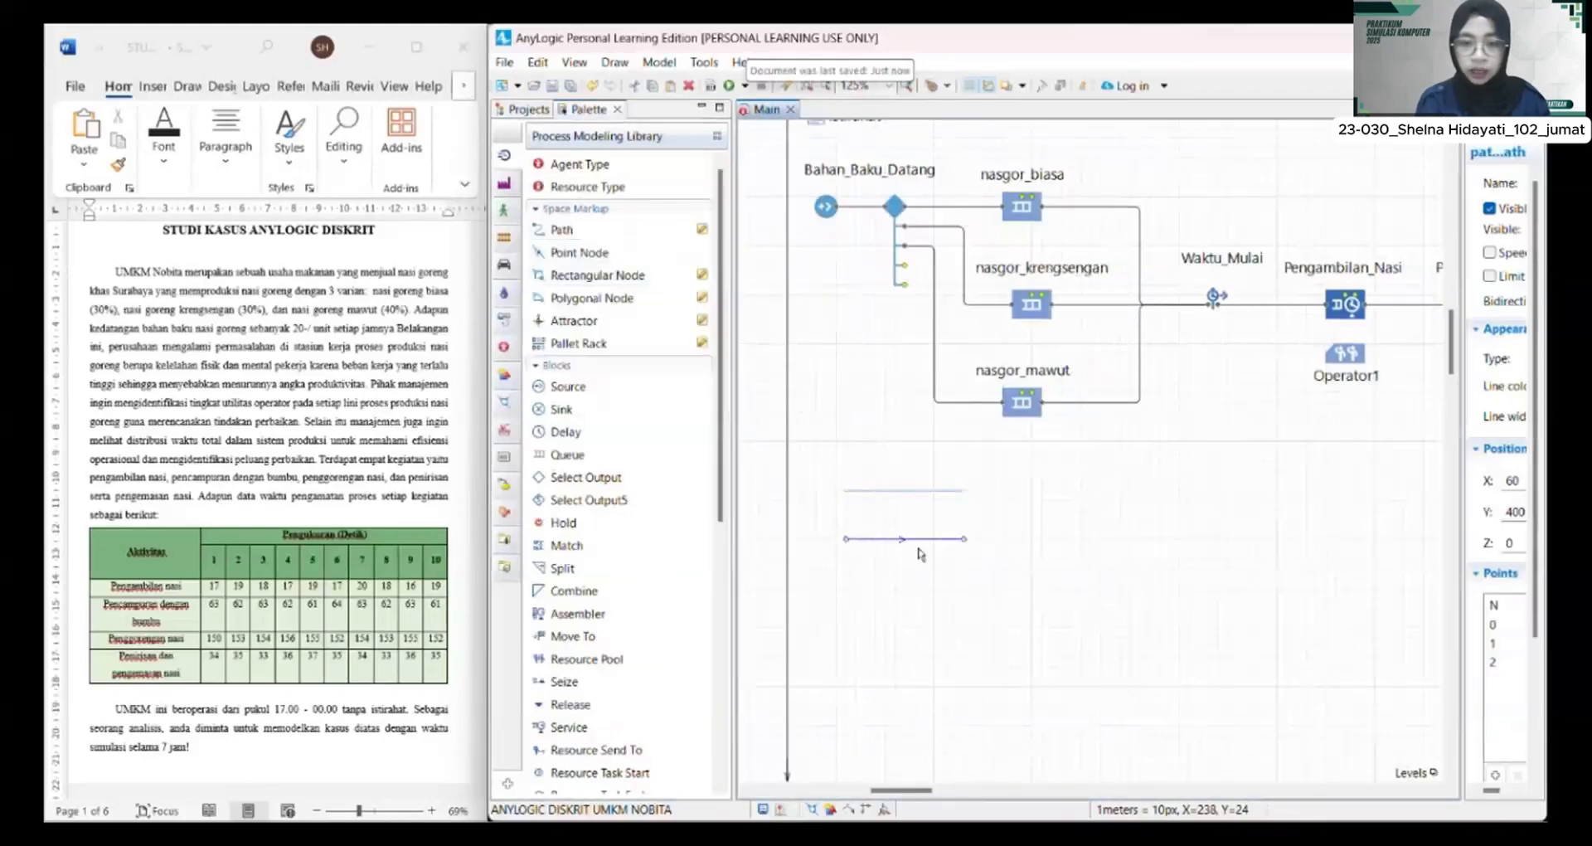
pyautogui.click(829, 519)
pyautogui.click(556, 232)
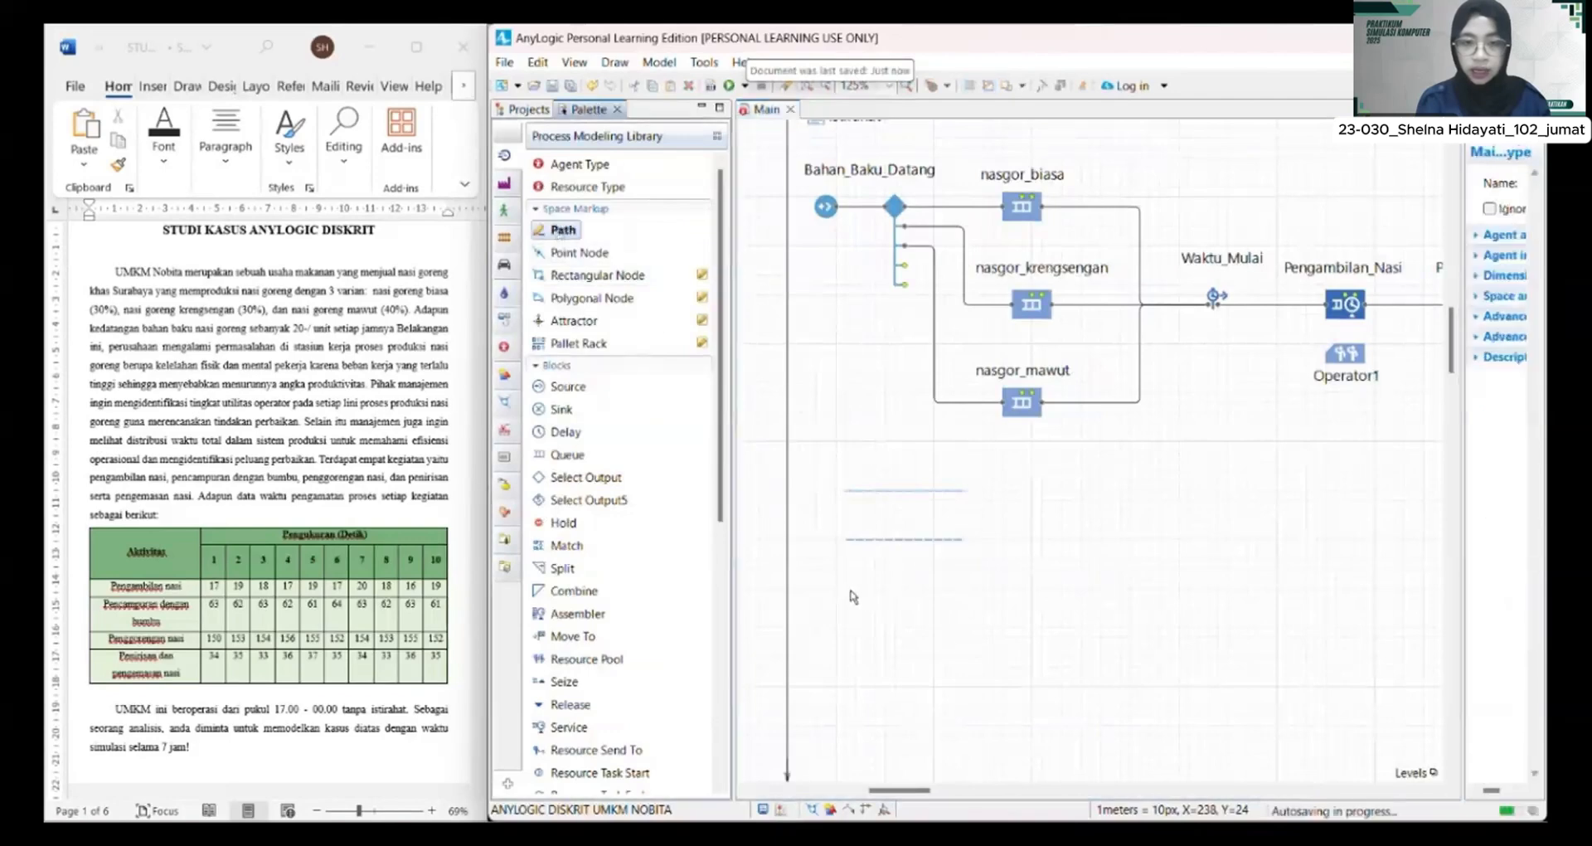
pyautogui.click(847, 589)
pyautogui.click(1043, 620)
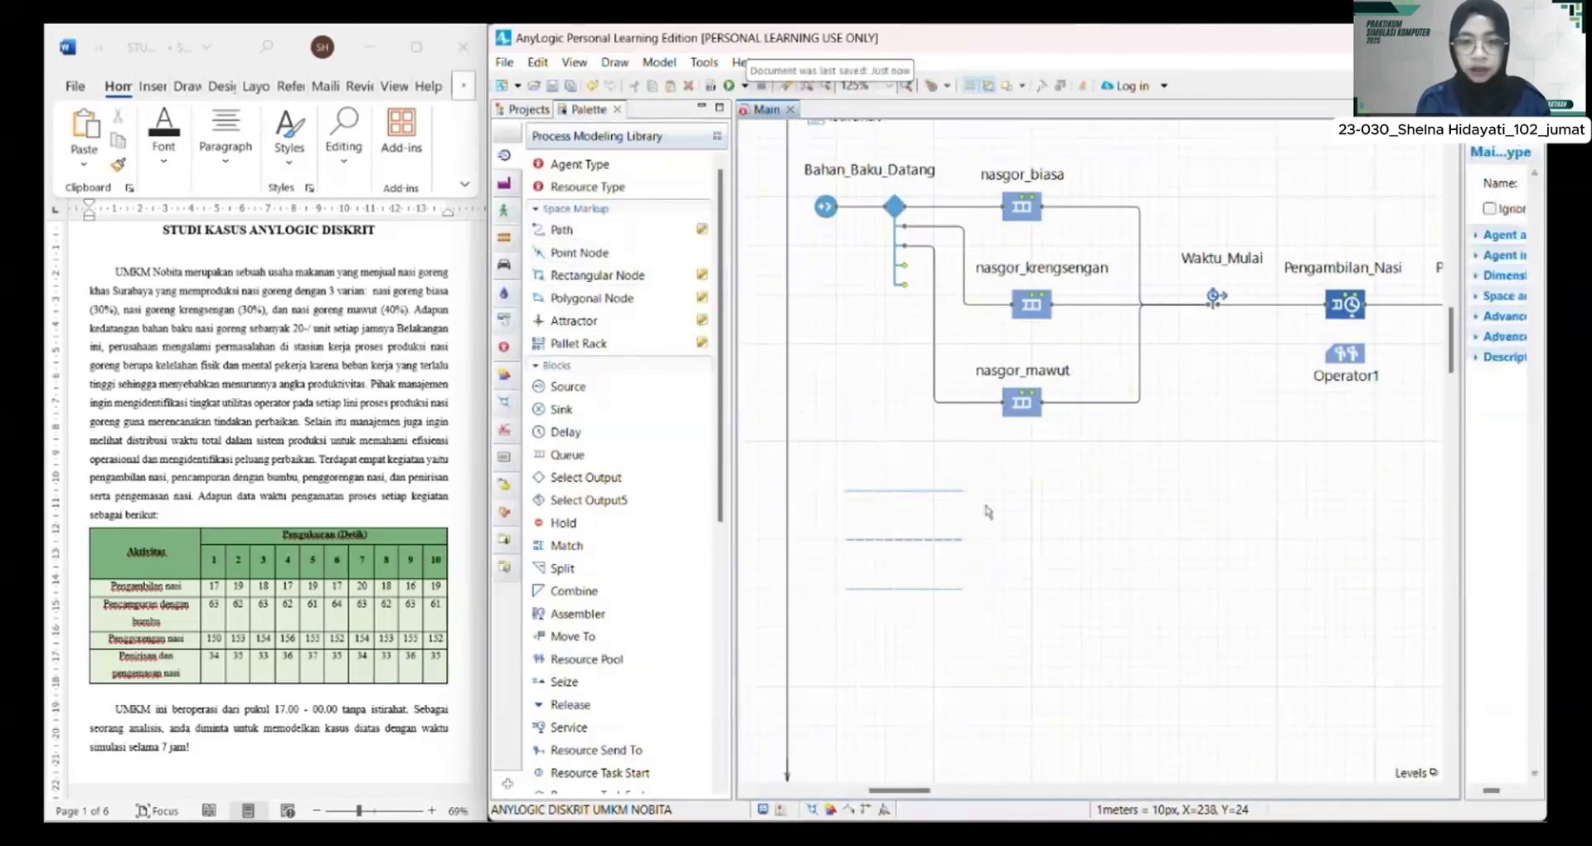
# Step: Name the uppermost path antri_nasgor_biasa, widening its properties view to reach the name
pyautogui.click(915, 492)
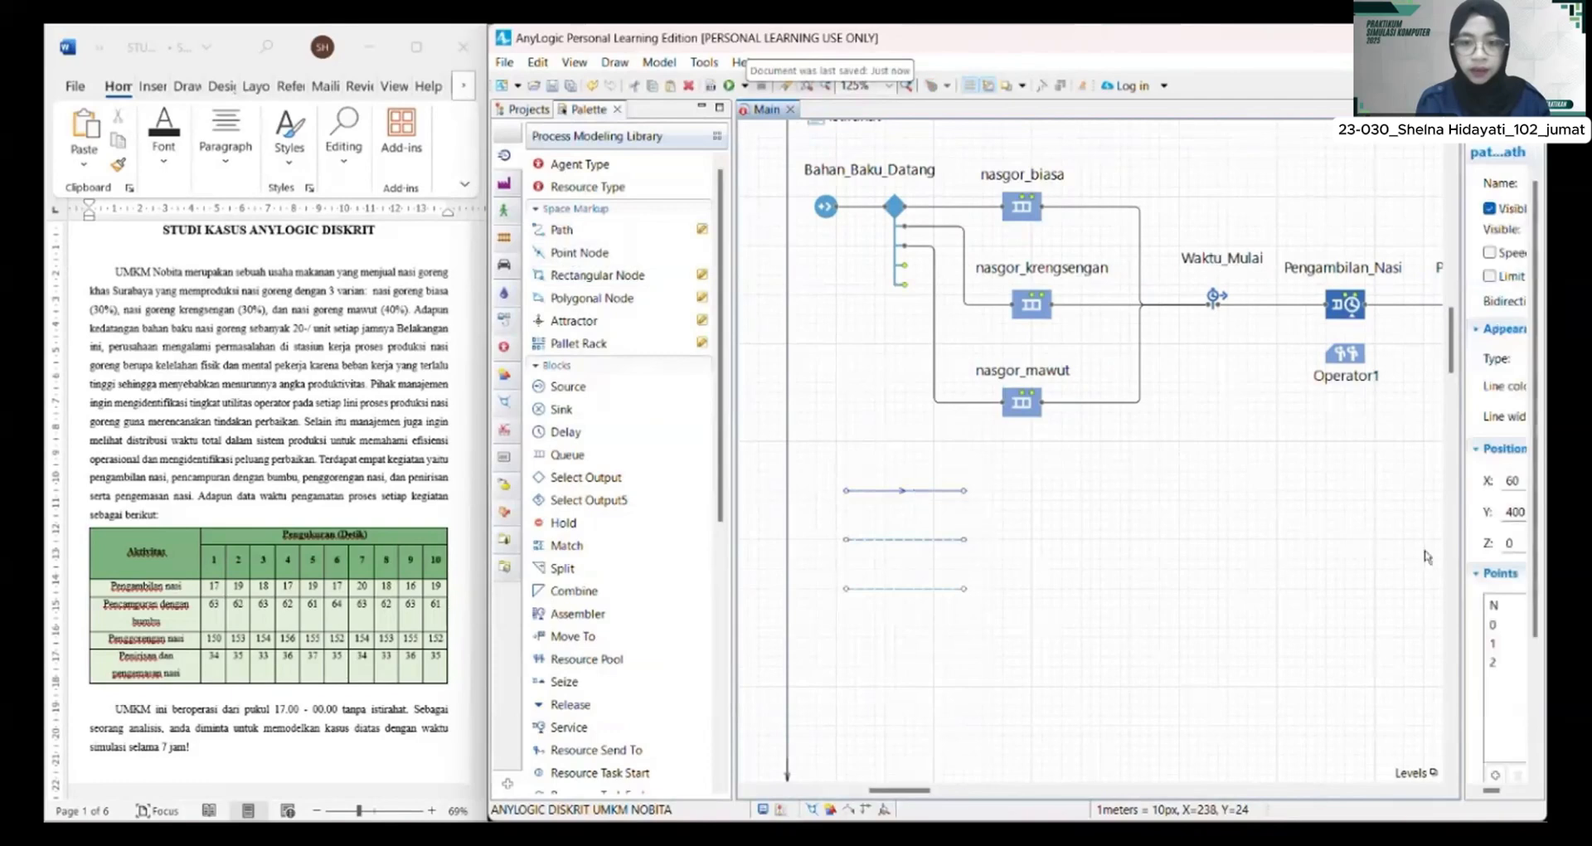
pyautogui.moveTo(1464, 556); pyautogui.dragTo(1075, 583)
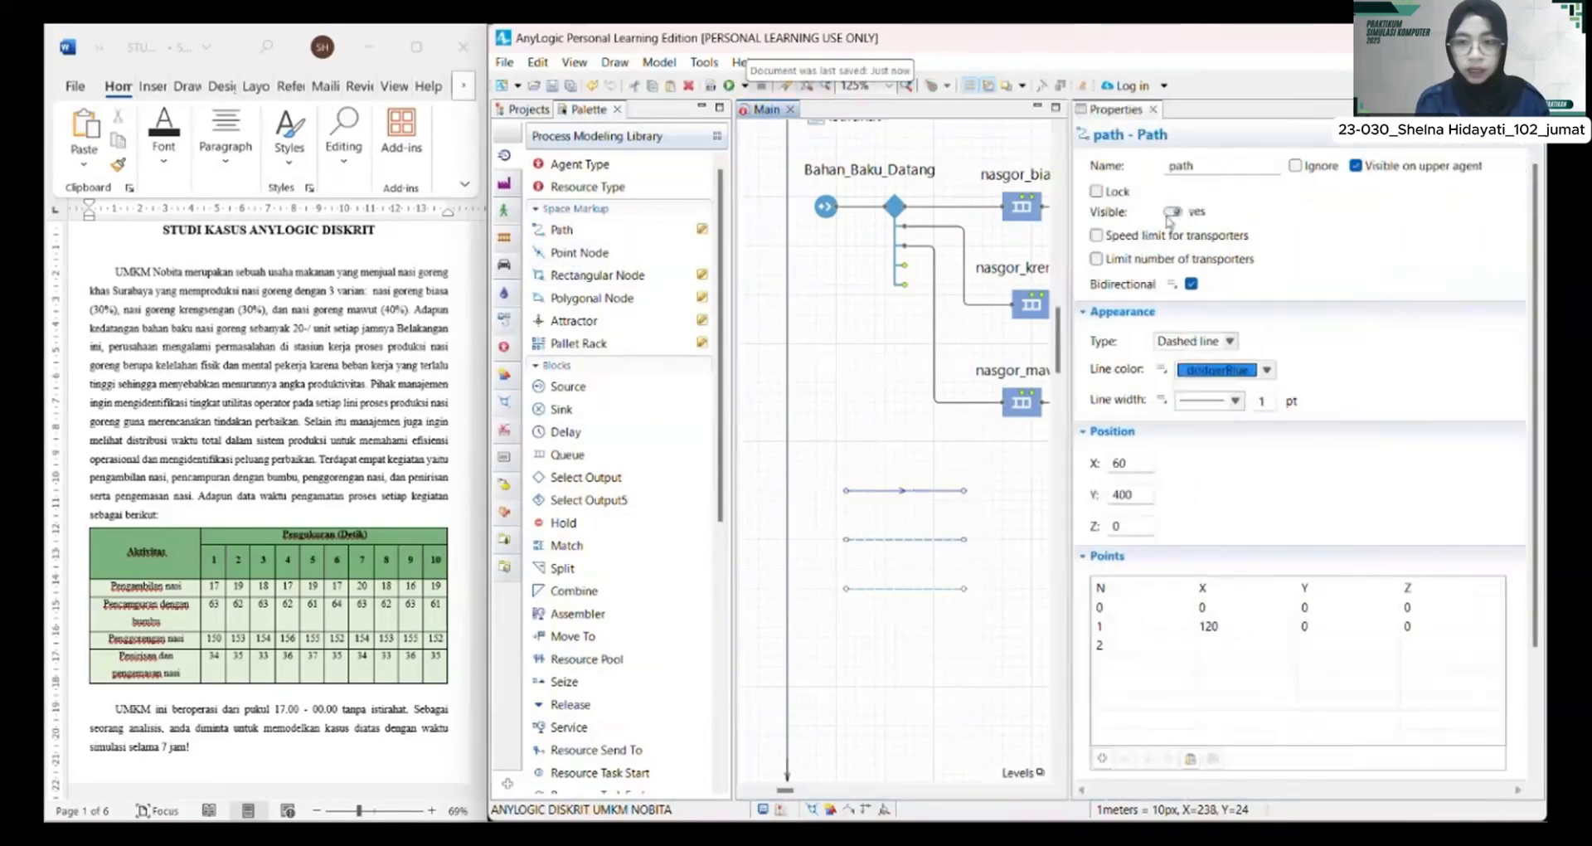
pyautogui.doubleClick(1228, 166)
pyautogui.write('antri_nasgor_biasa')
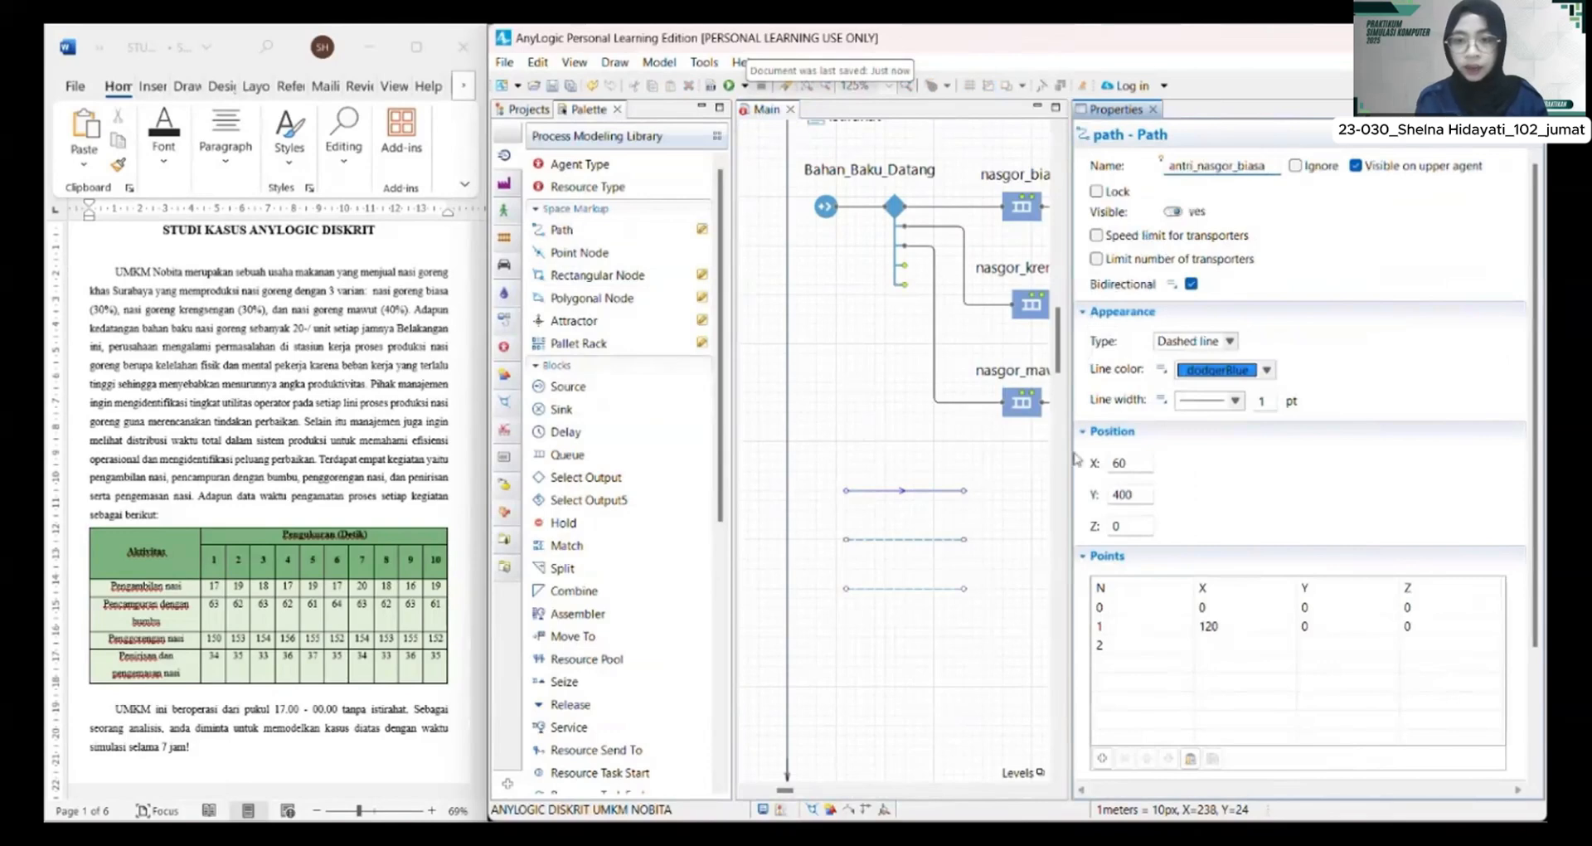
pyautogui.click(1019, 516)
pyautogui.click(935, 492)
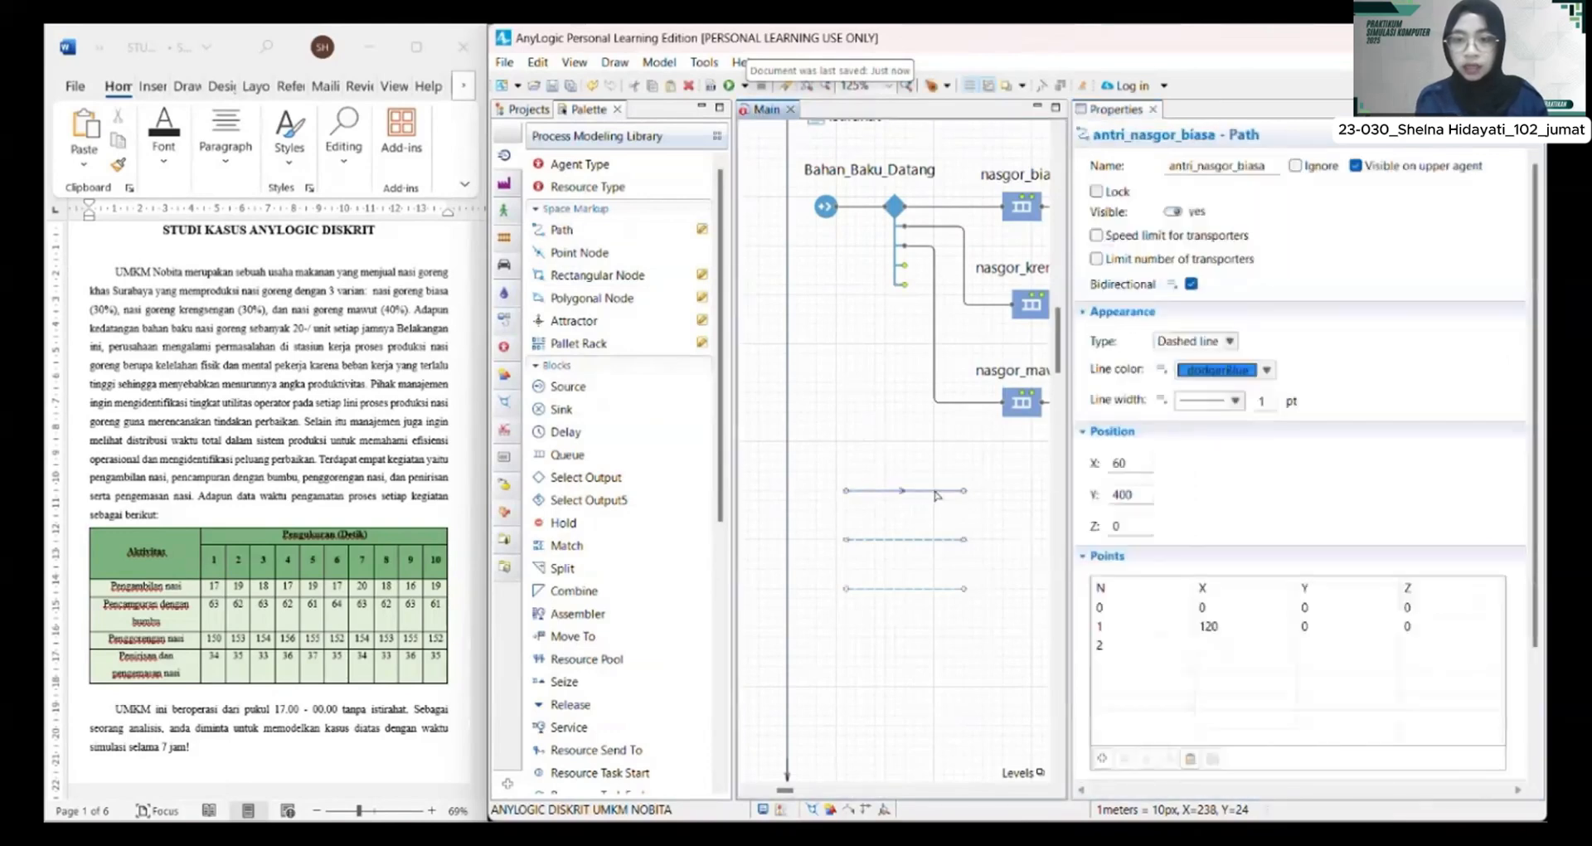
# Step: Name the middle path antri_nasgor_krengsengan
pyautogui.click(912, 539)
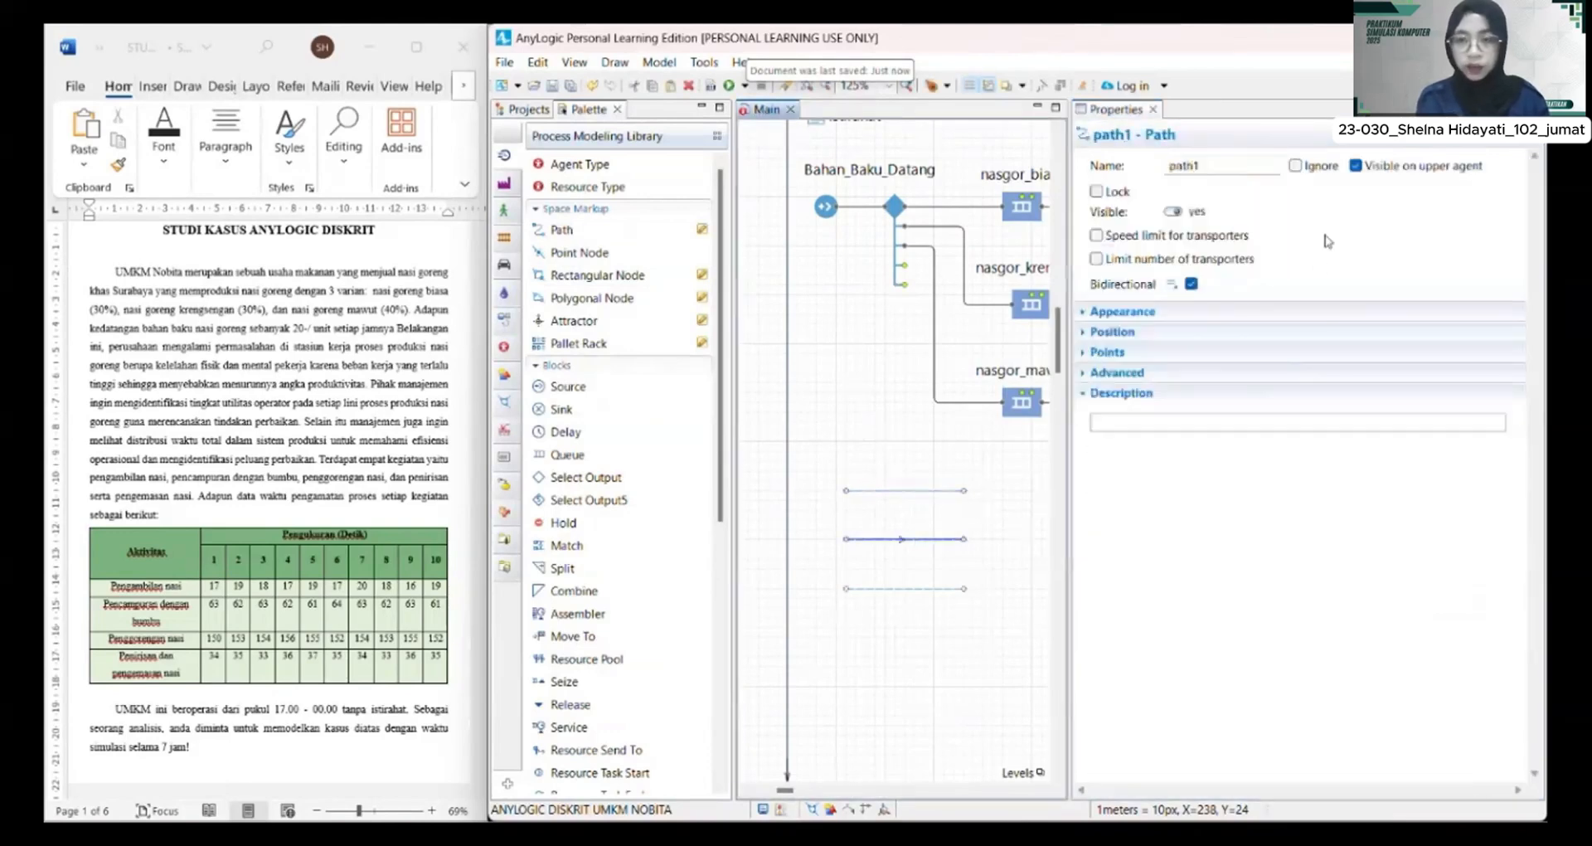
pyautogui.doubleClick(1163, 165)
pyautogui.write('antri_nasgor')
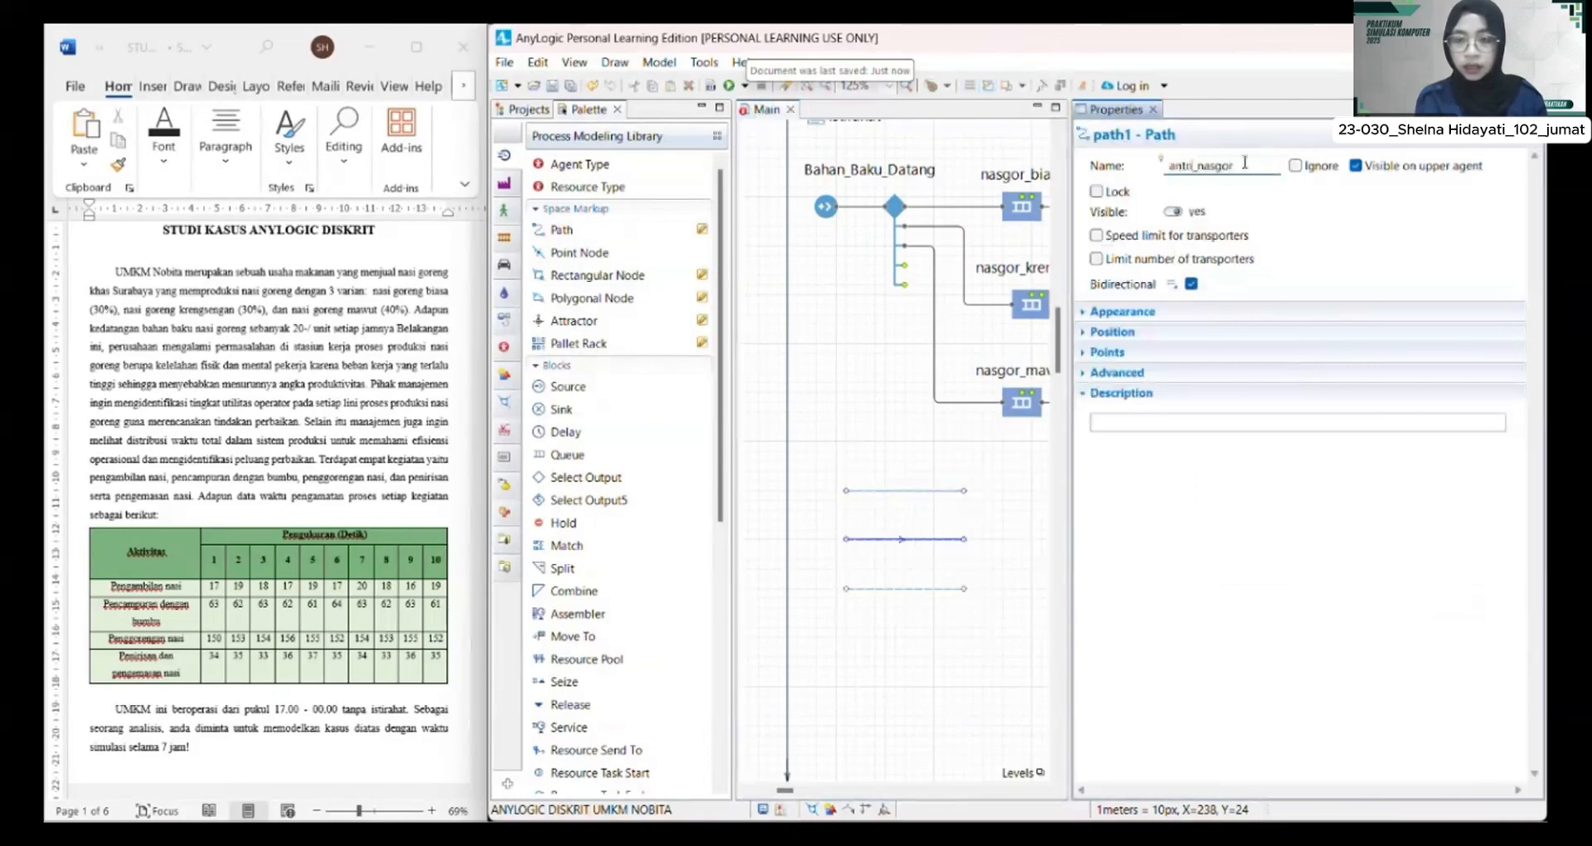
pyautogui.write('_krengsengan')
# Step: Name the lowest path antri_nasgor_mawut
pyautogui.click(912, 588)
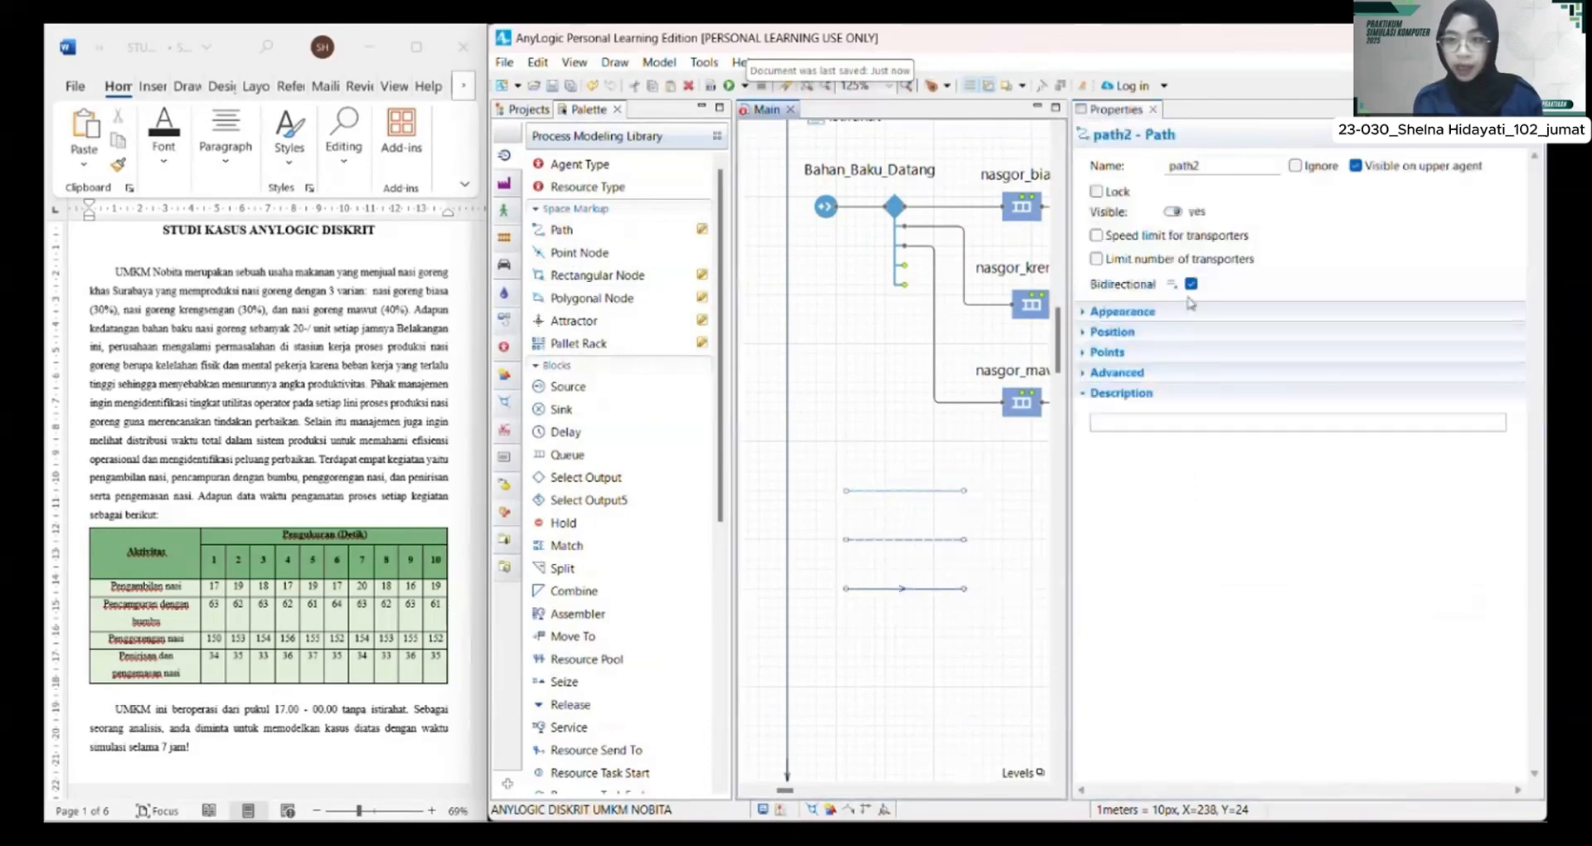
pyautogui.doubleClick(1210, 164)
pyautogui.write('antri_nasgor_mawut')
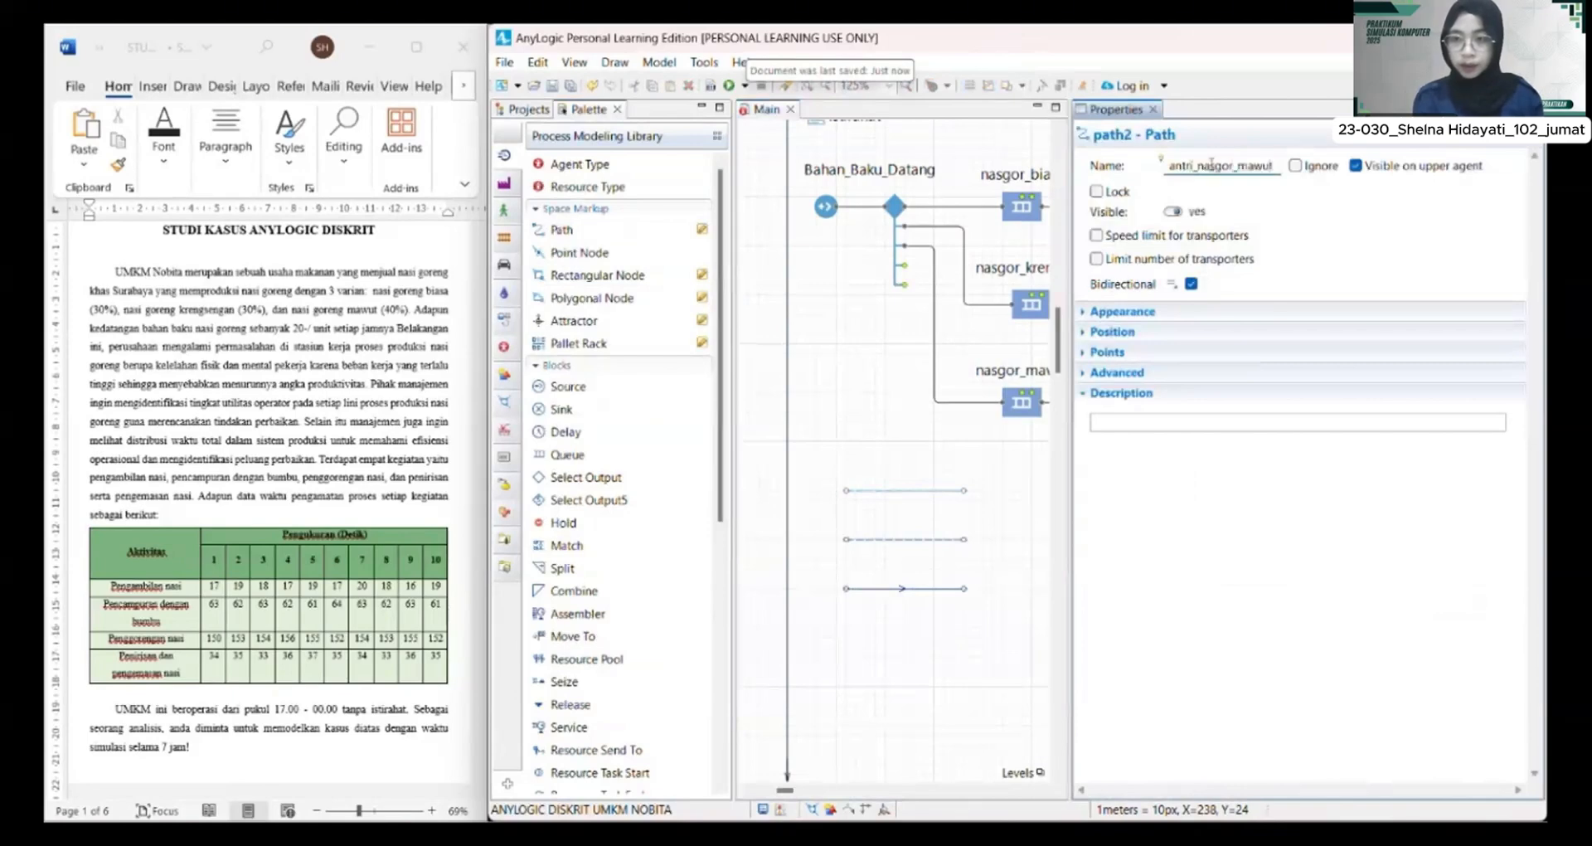
pyautogui.click(971, 704)
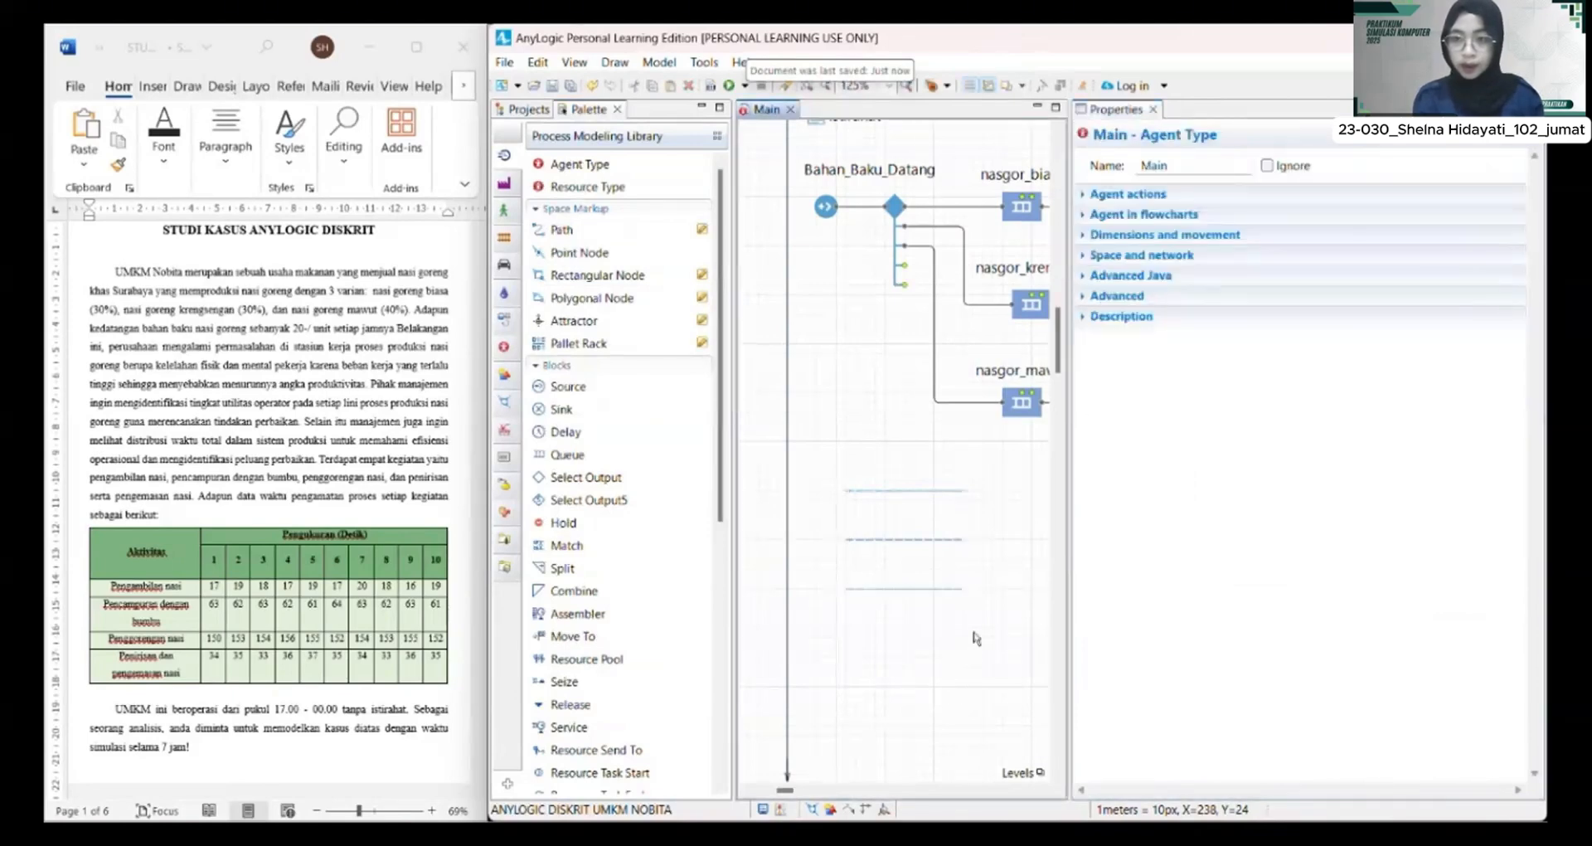
# Step: Draw a rectangular node 50 wide and 100 high just past the ends of the three paths, spanning all of them
pyautogui.doubleClick(605, 281)
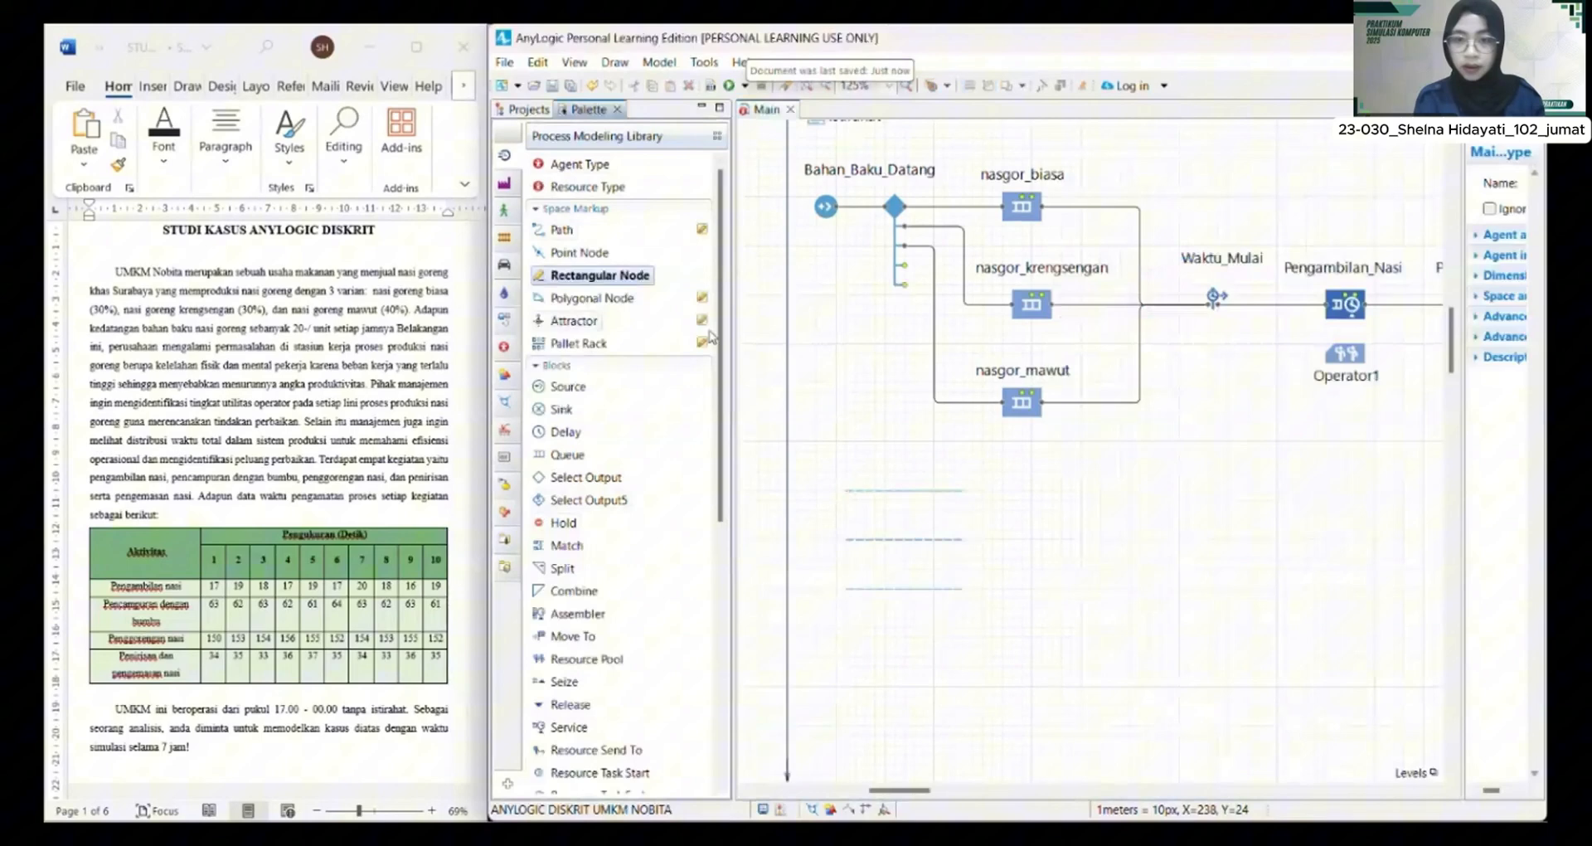
pyautogui.click(974, 492)
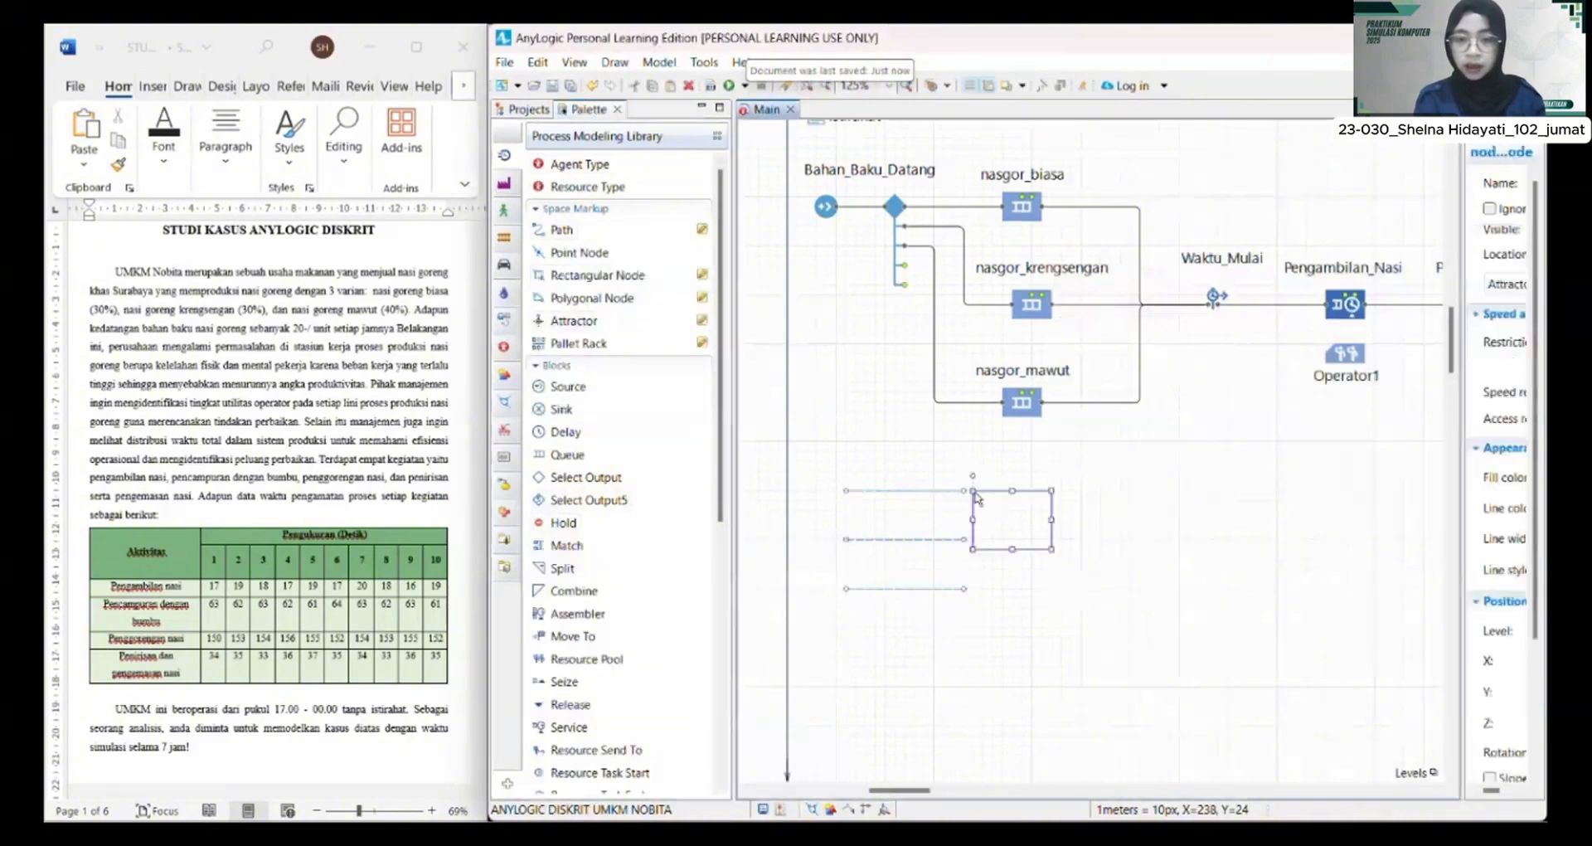
pyautogui.moveTo(974, 546); pyautogui.dragTo(984, 588)
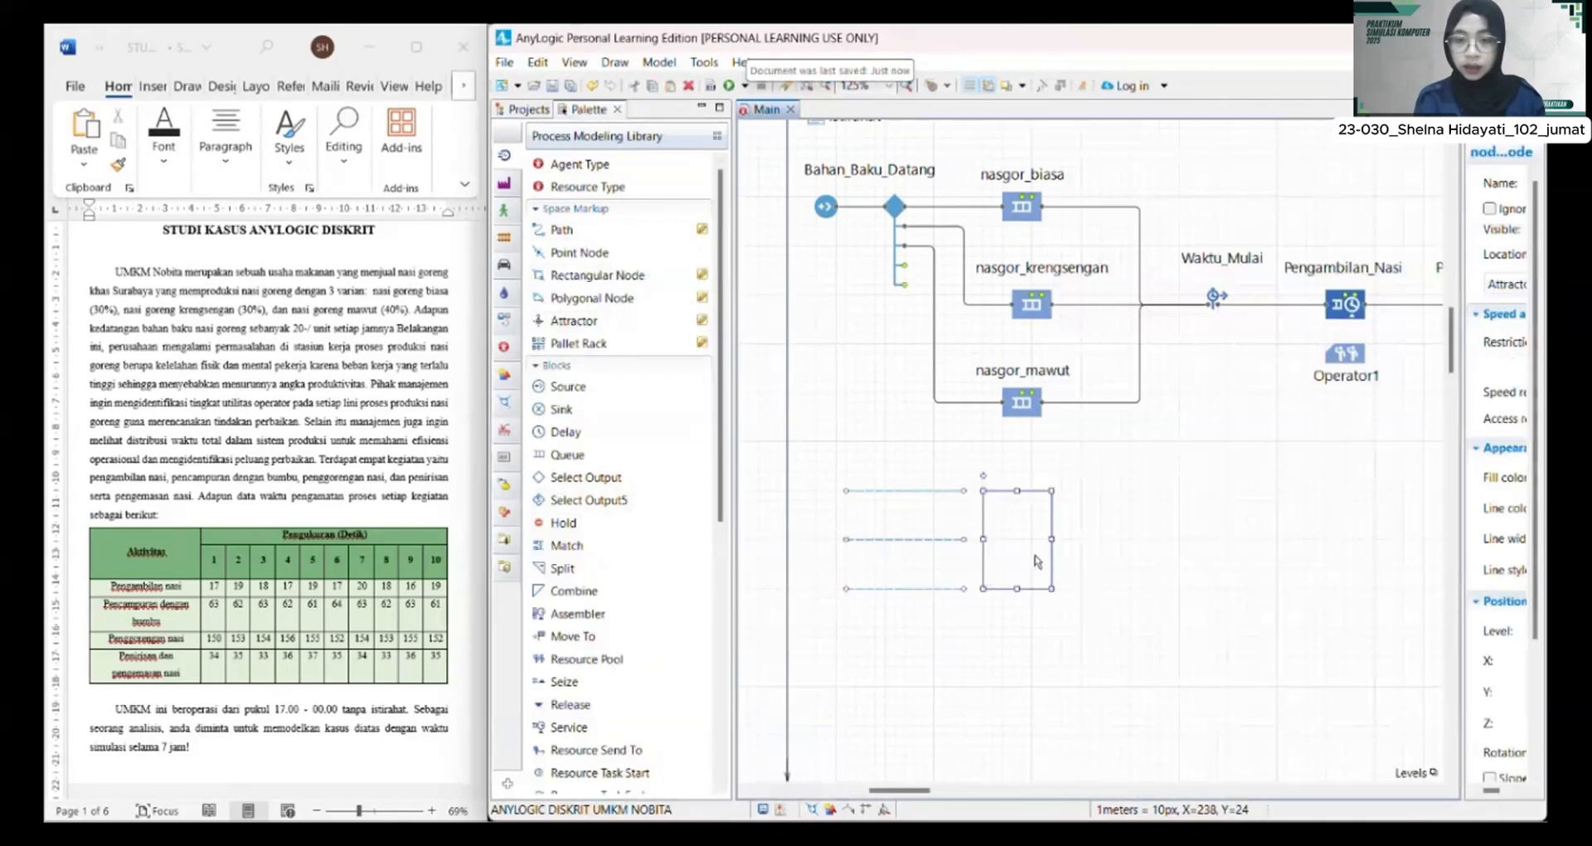
pyautogui.moveTo(1053, 539); pyautogui.dragTo(1032, 540)
# Step: Name the new rectangular node antri_pengambilan_nasi, widening the properties view to reach the name
pyautogui.moveTo(1464, 421); pyautogui.dragTo(1182, 439)
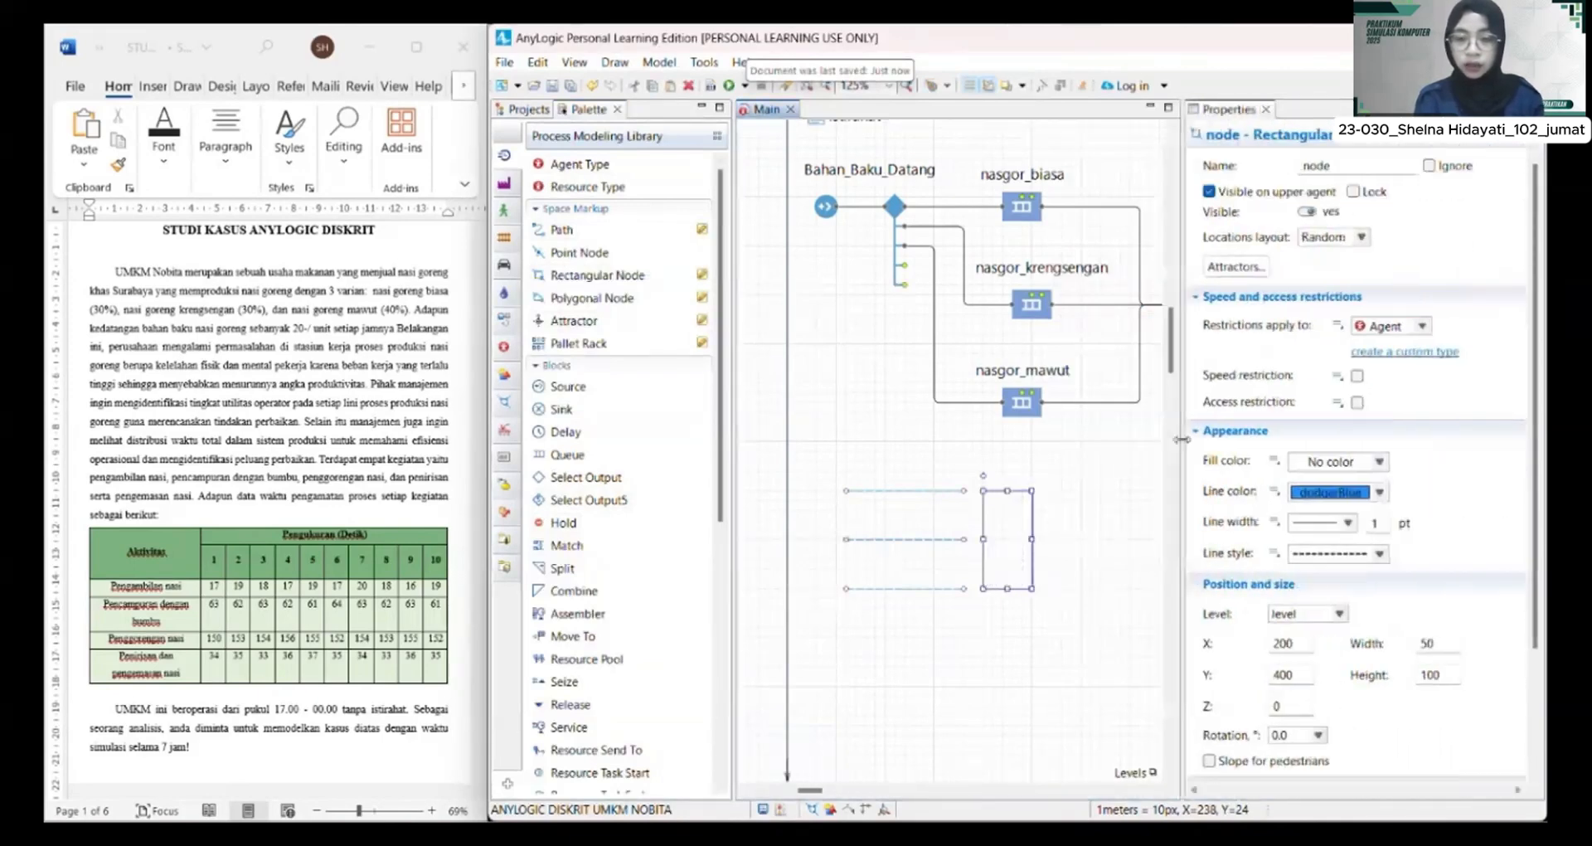
pyautogui.doubleClick(1353, 167)
pyautogui.write('antri')
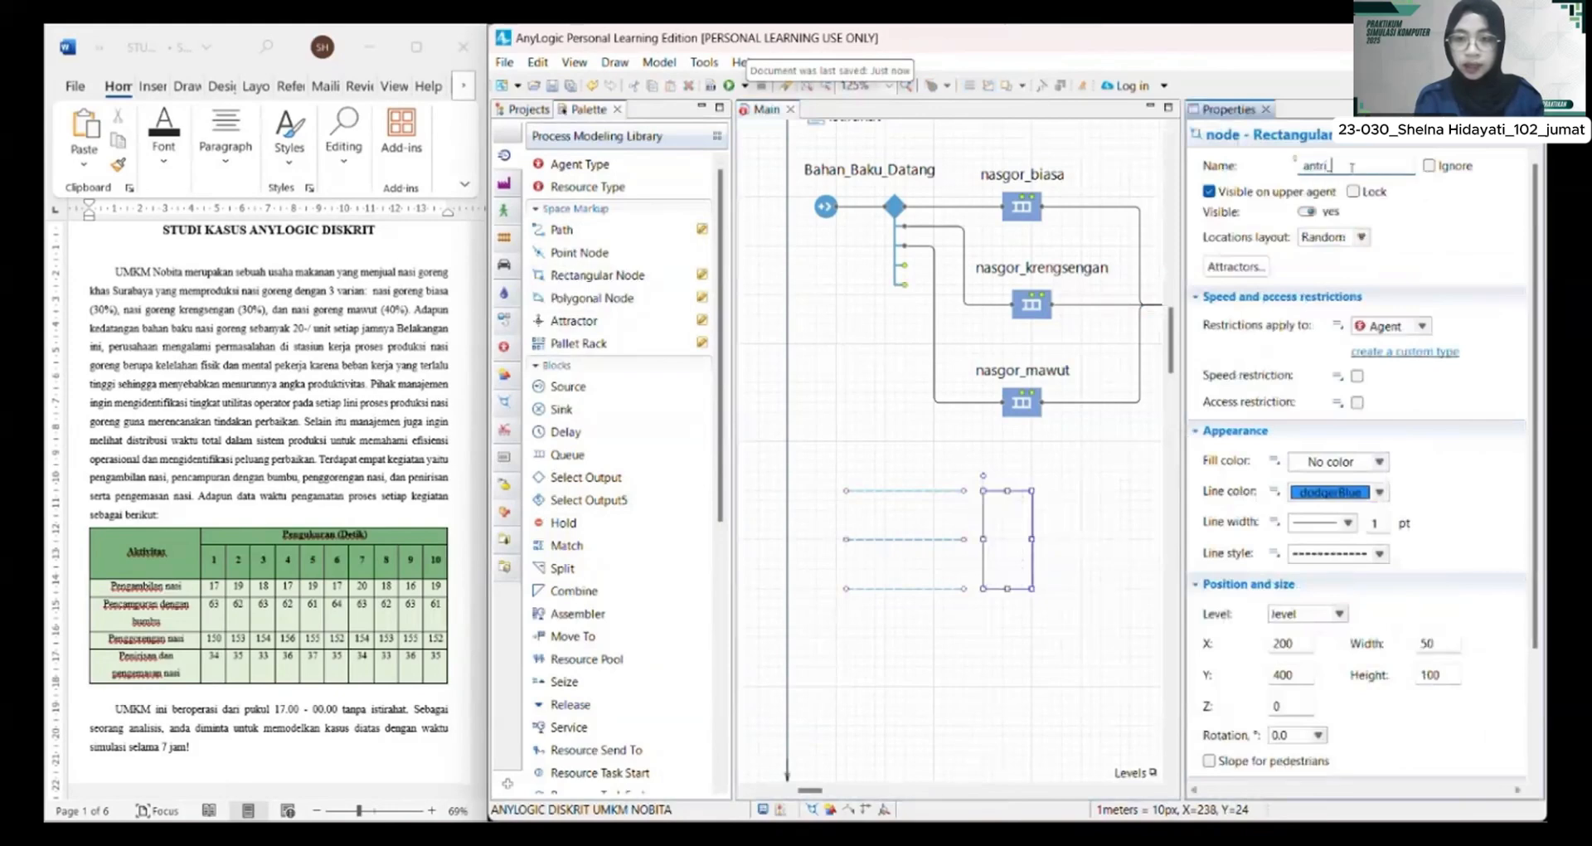
pyautogui.write('_penga')
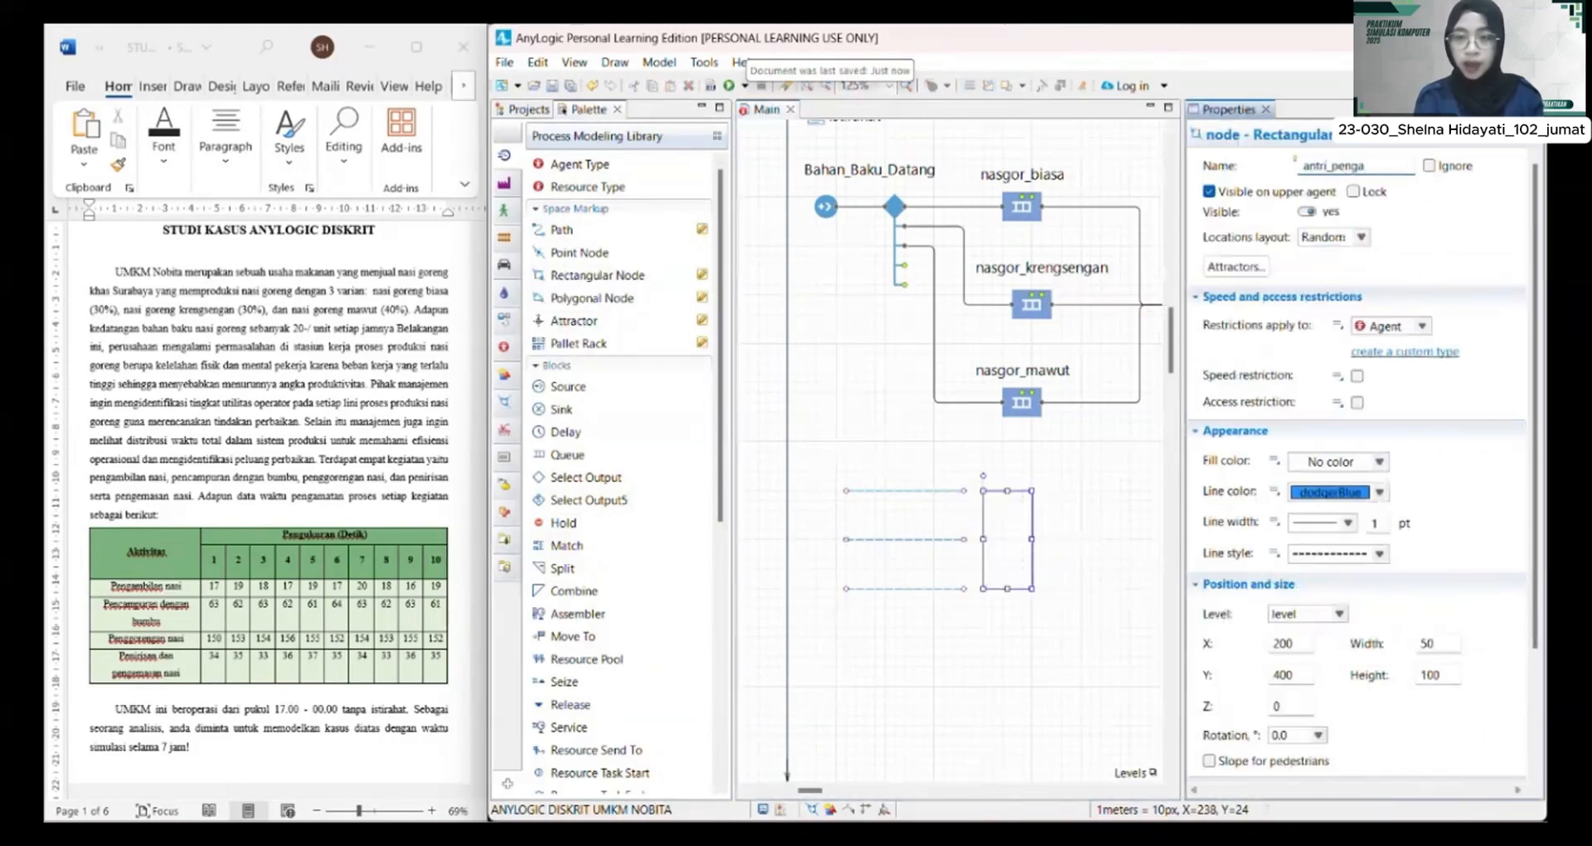
pyautogui.write('mbilan_nasi')
pyautogui.click(1108, 563)
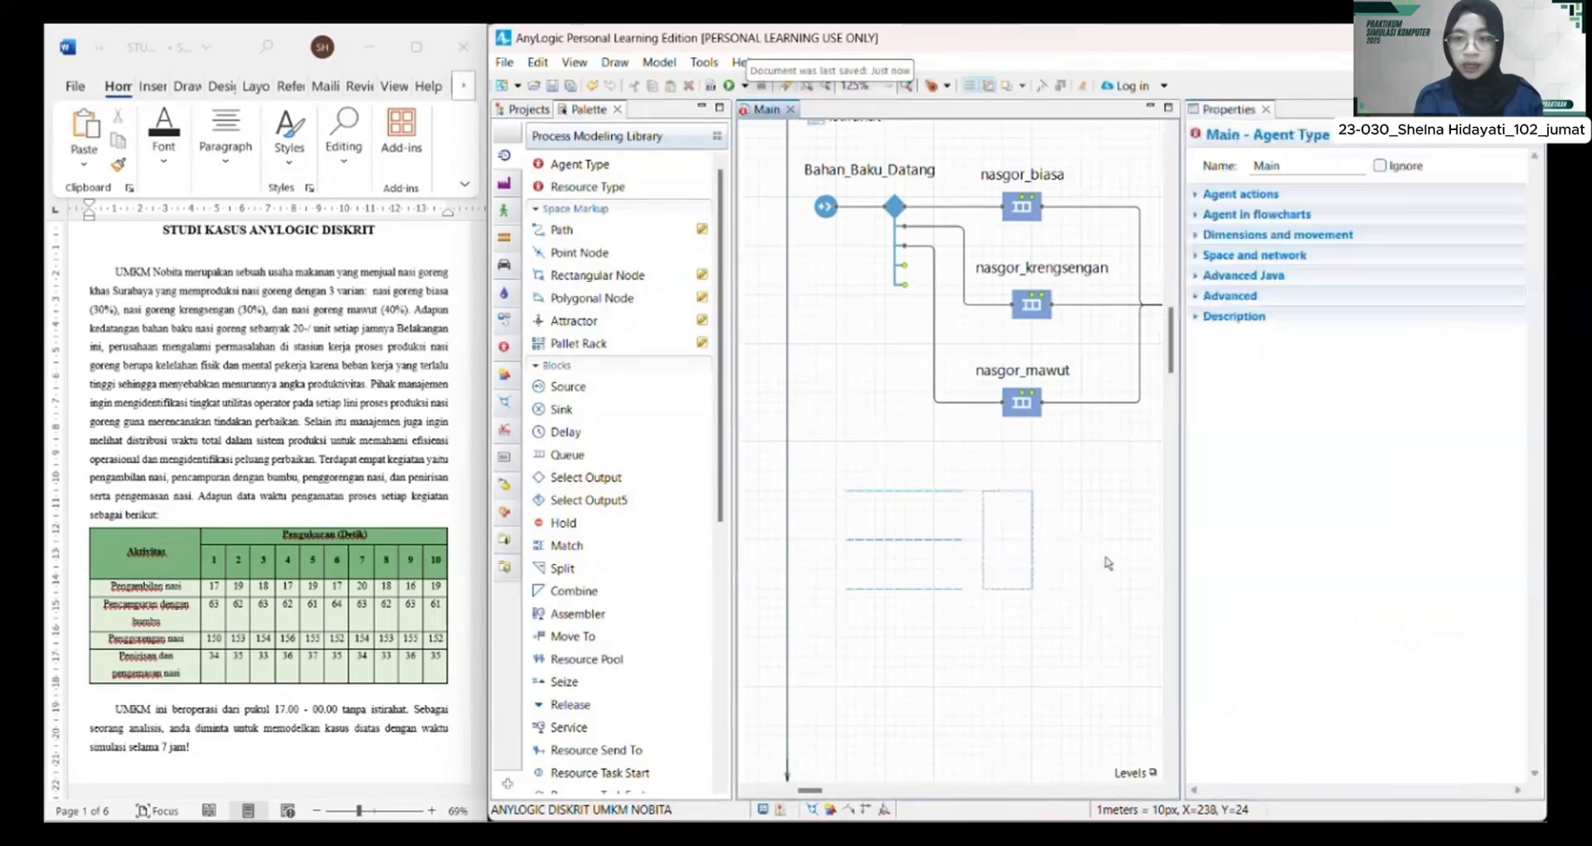
pyautogui.moveTo(1183, 429); pyautogui.dragTo(1381, 431)
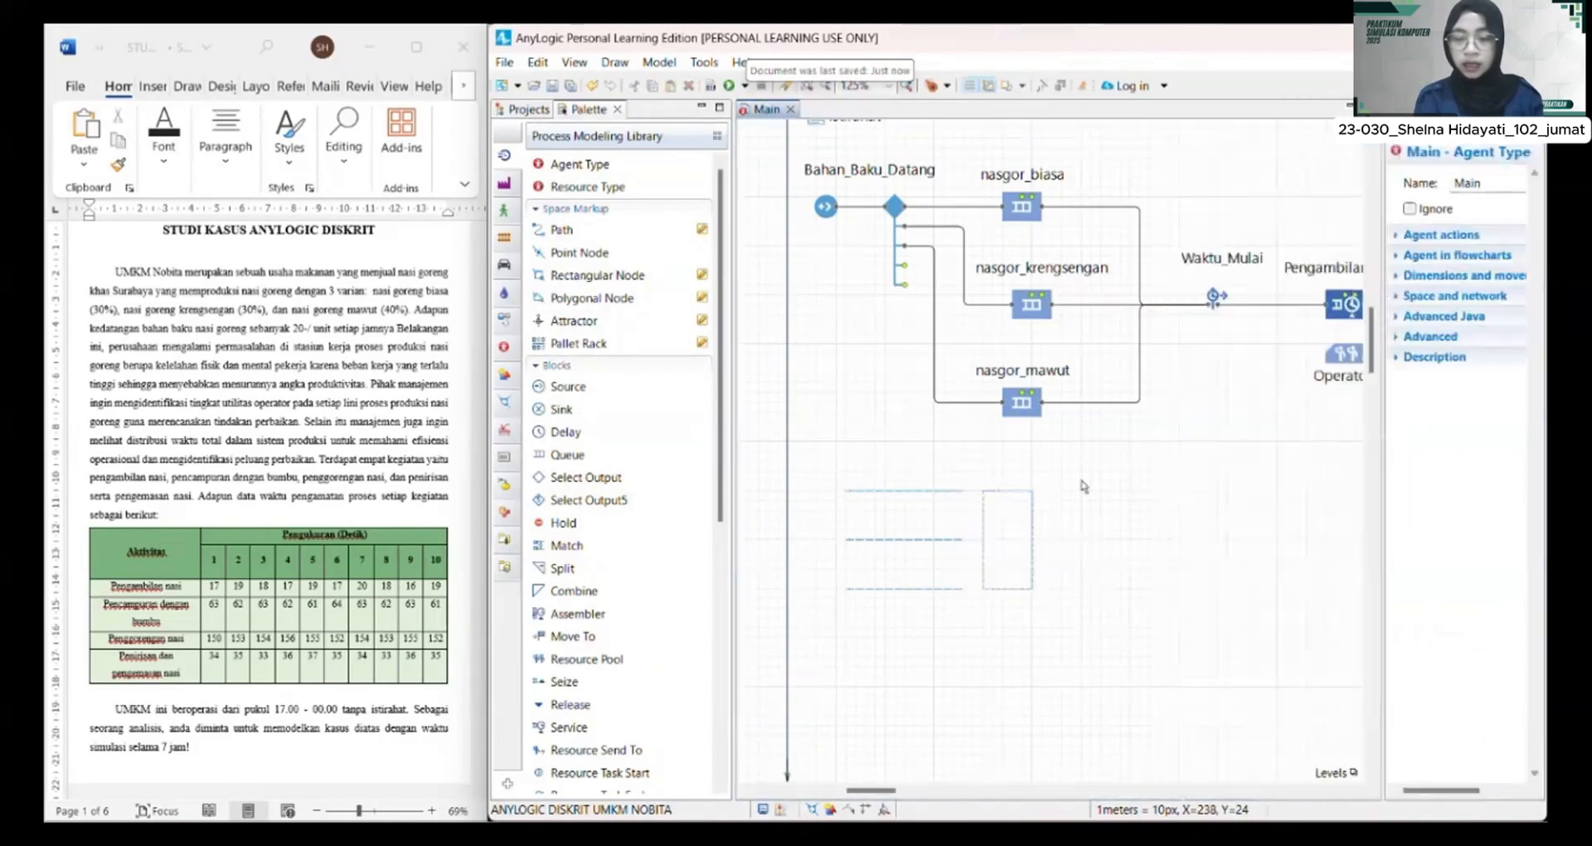
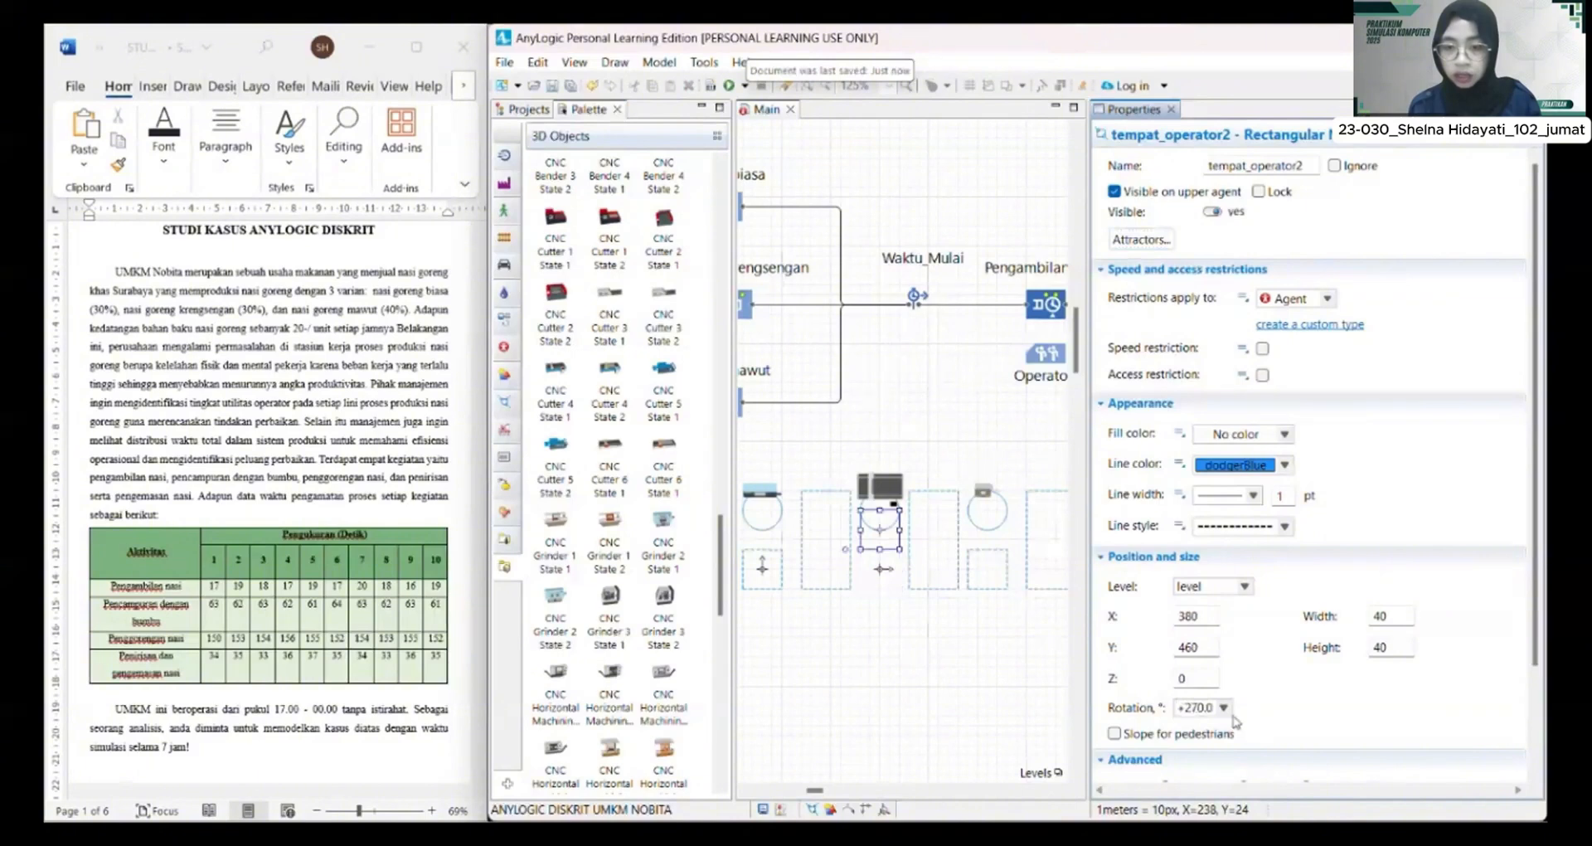
# Step: Try to reposition the rotated tempat_operator2 node by setting X to 430 and Y to 480
pyautogui.click(932, 606)
pyautogui.click(883, 569)
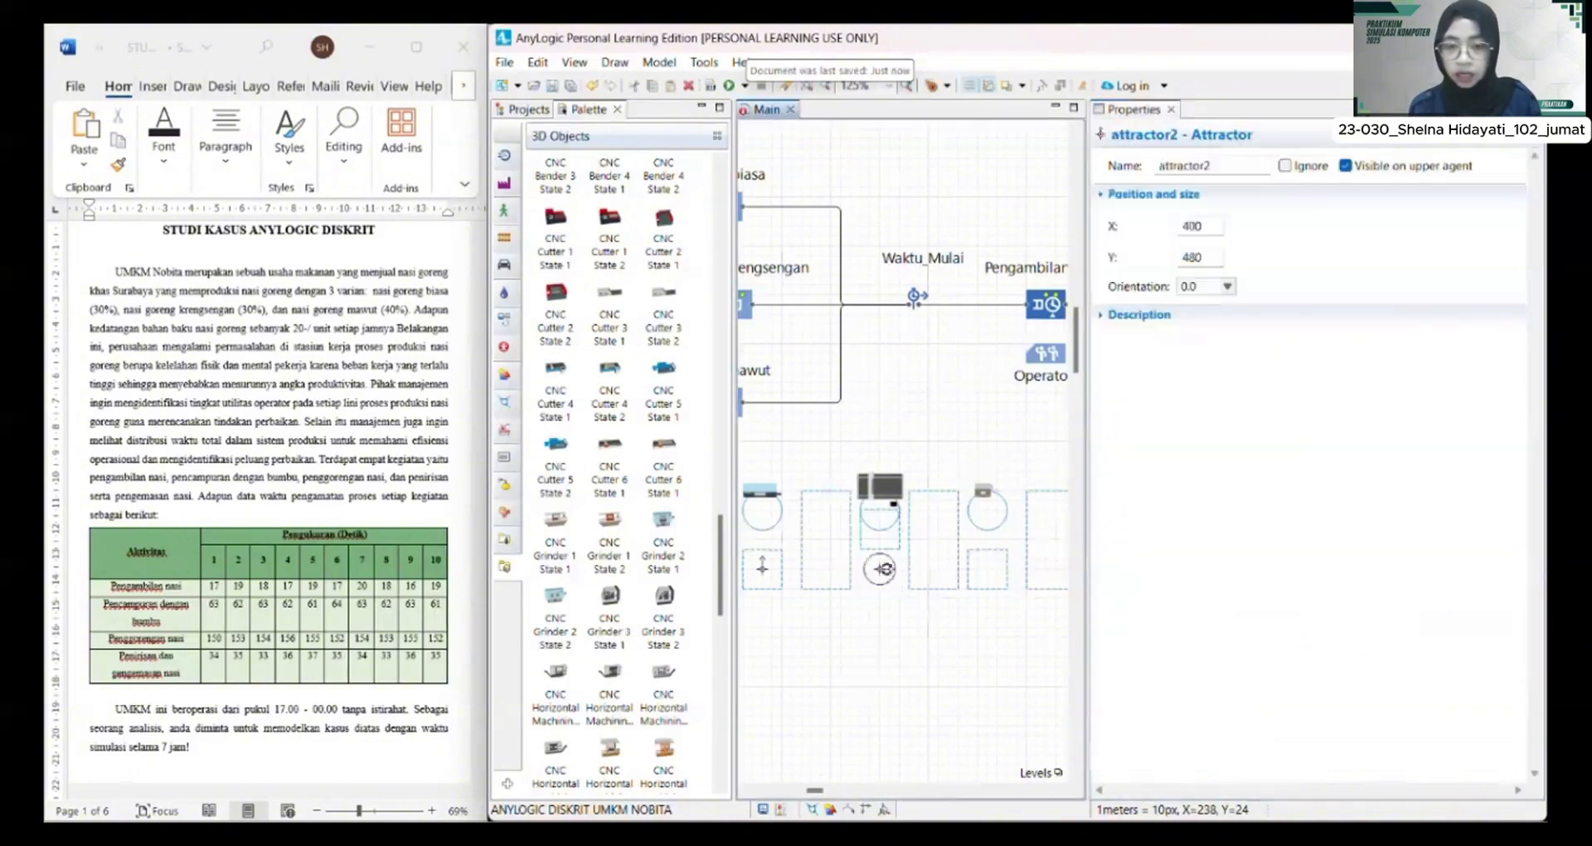
pyautogui.click(889, 554)
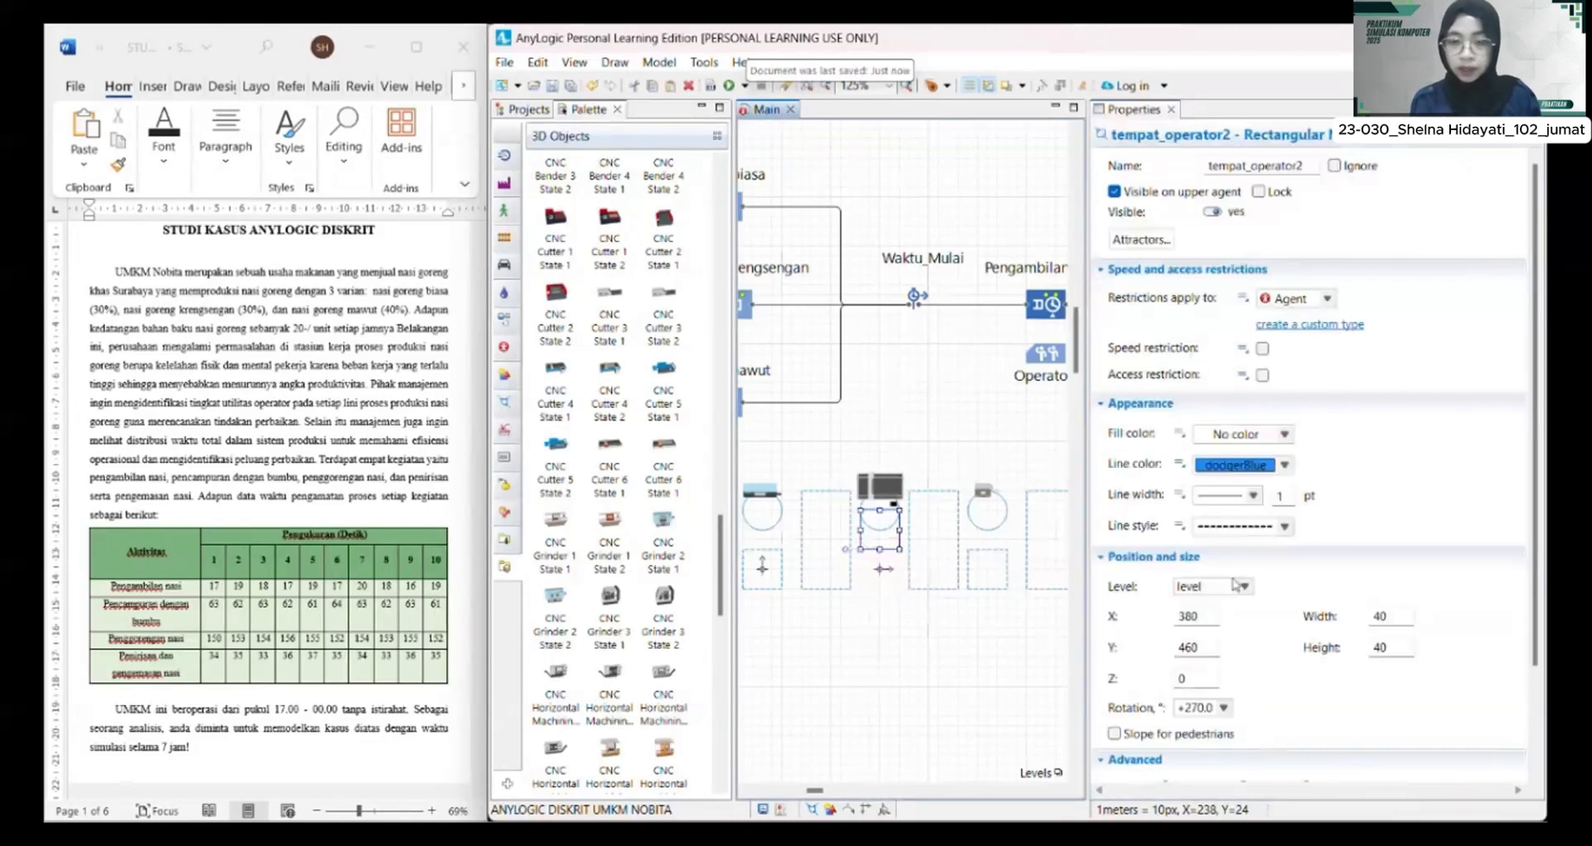
pyautogui.doubleClick(1200, 617)
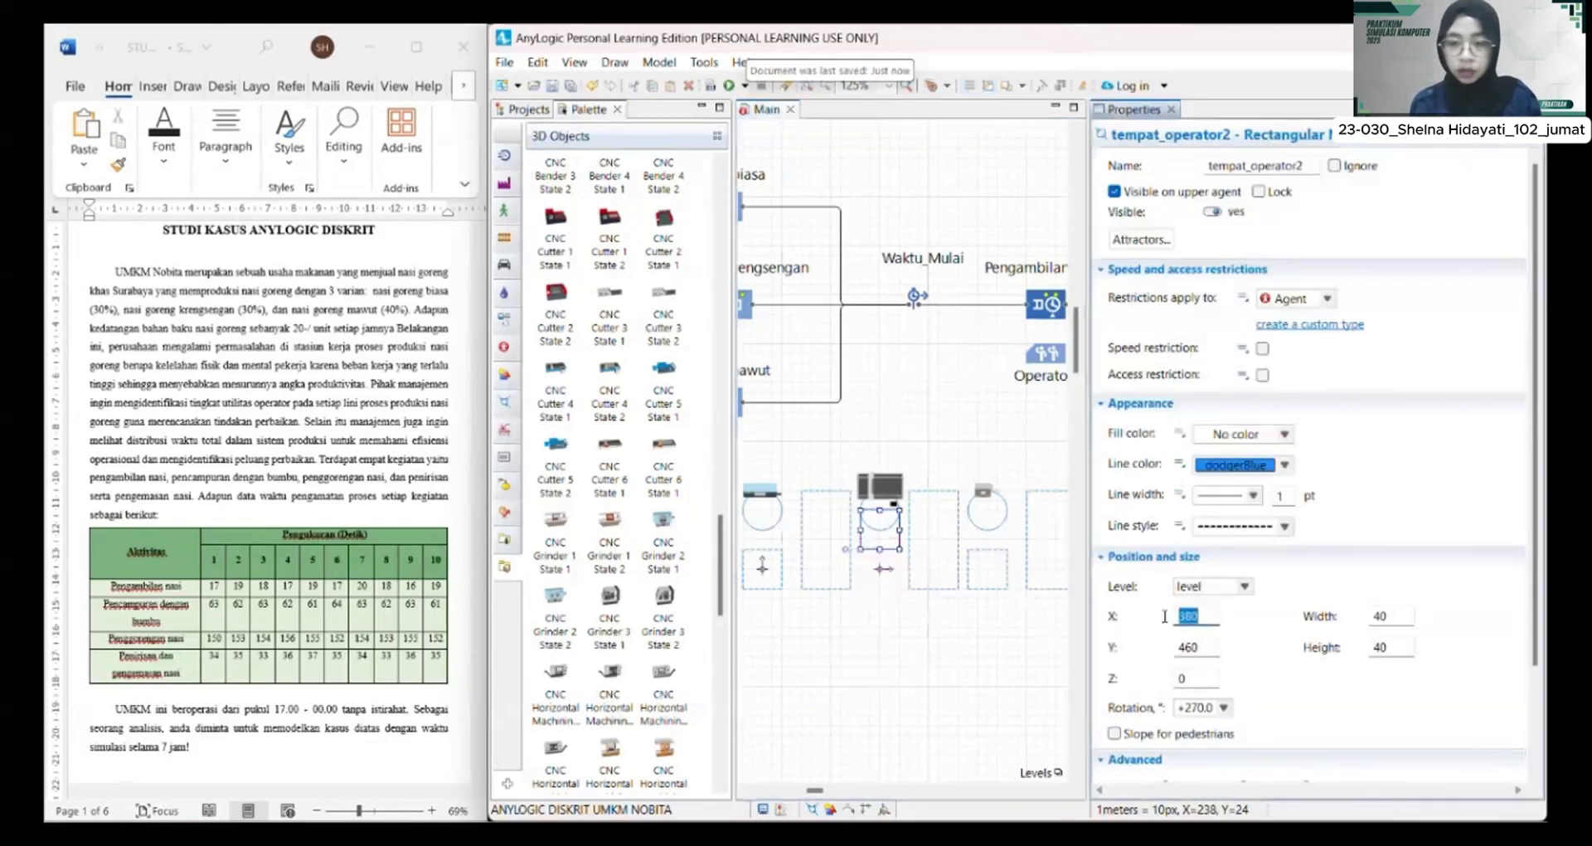
pyautogui.write('43')
pyautogui.doubleClick(1200, 646)
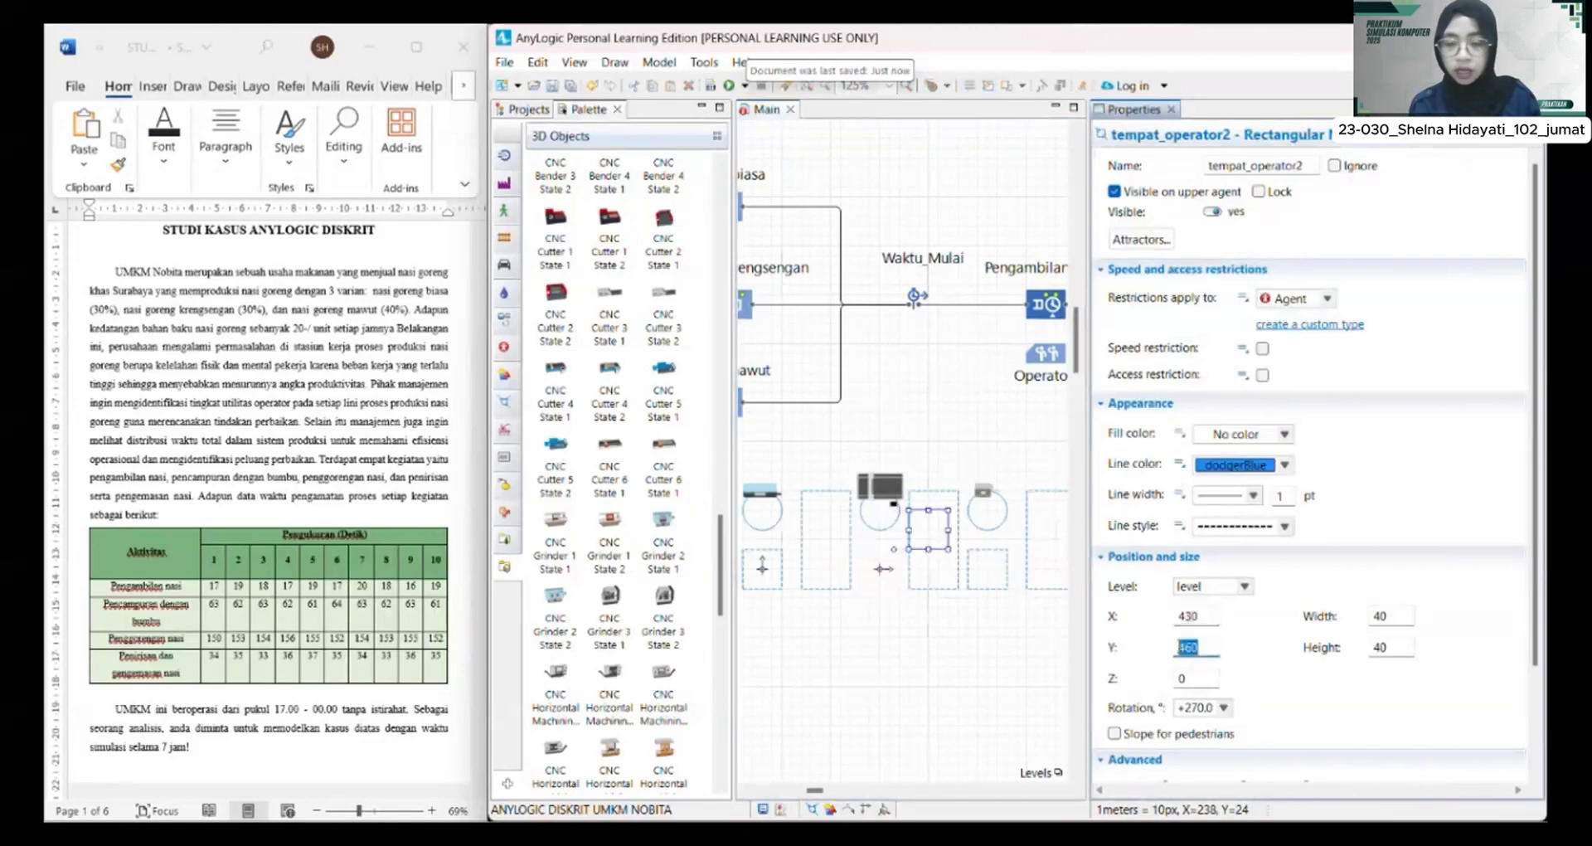
pyautogui.write('480')
pyautogui.press('Return')
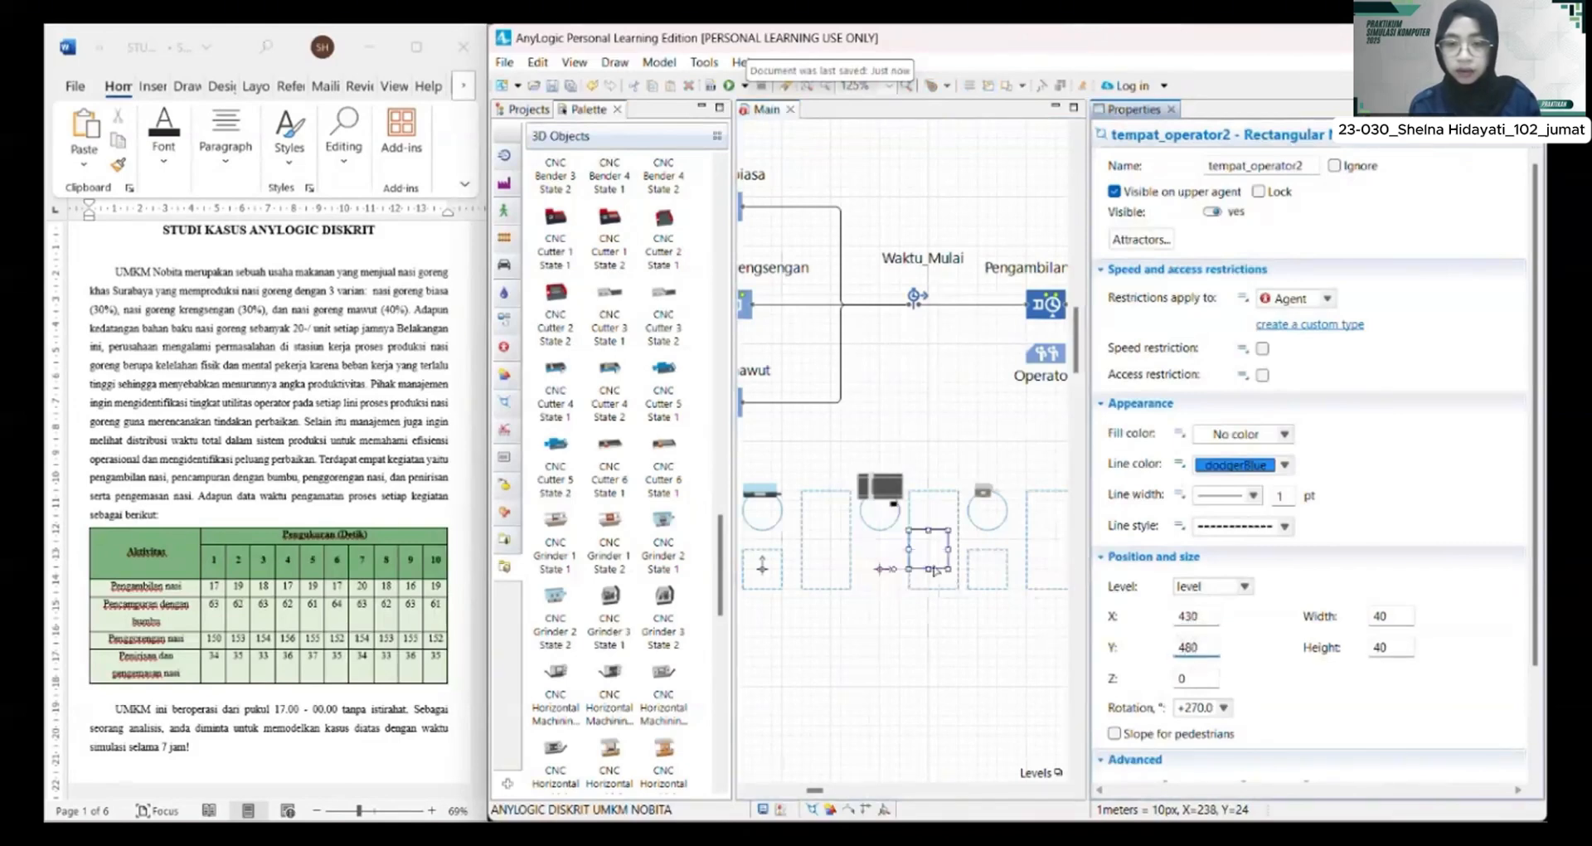
pyautogui.click(925, 570)
pyautogui.moveTo(925, 570); pyautogui.dragTo(884, 590)
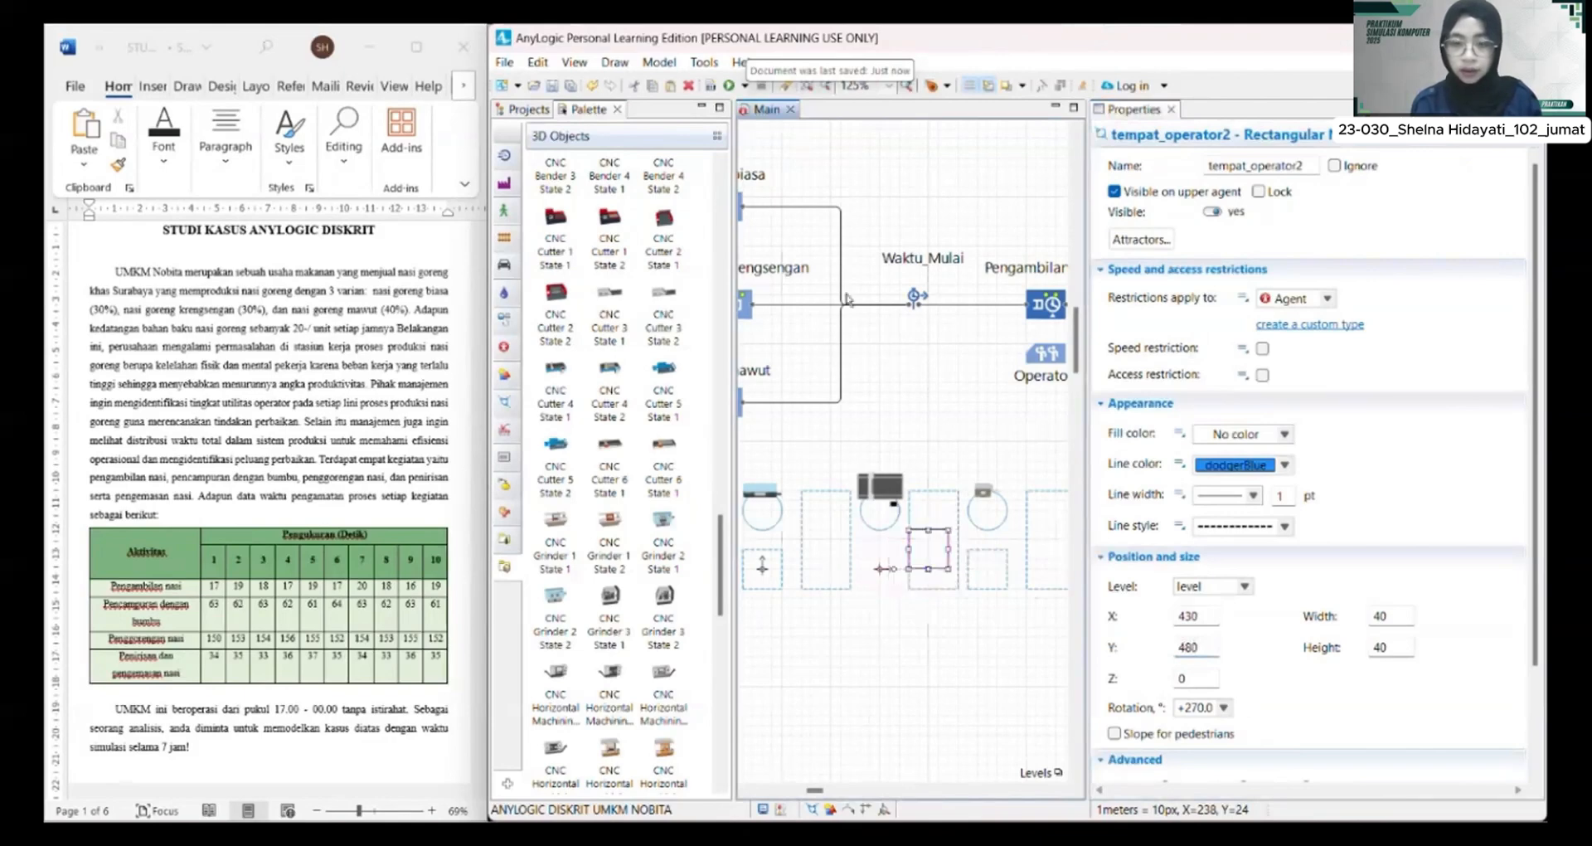
# Step: Add 1 attractor to the tempat_operator2 node
pyautogui.click(1140, 266)
pyautogui.write('1')
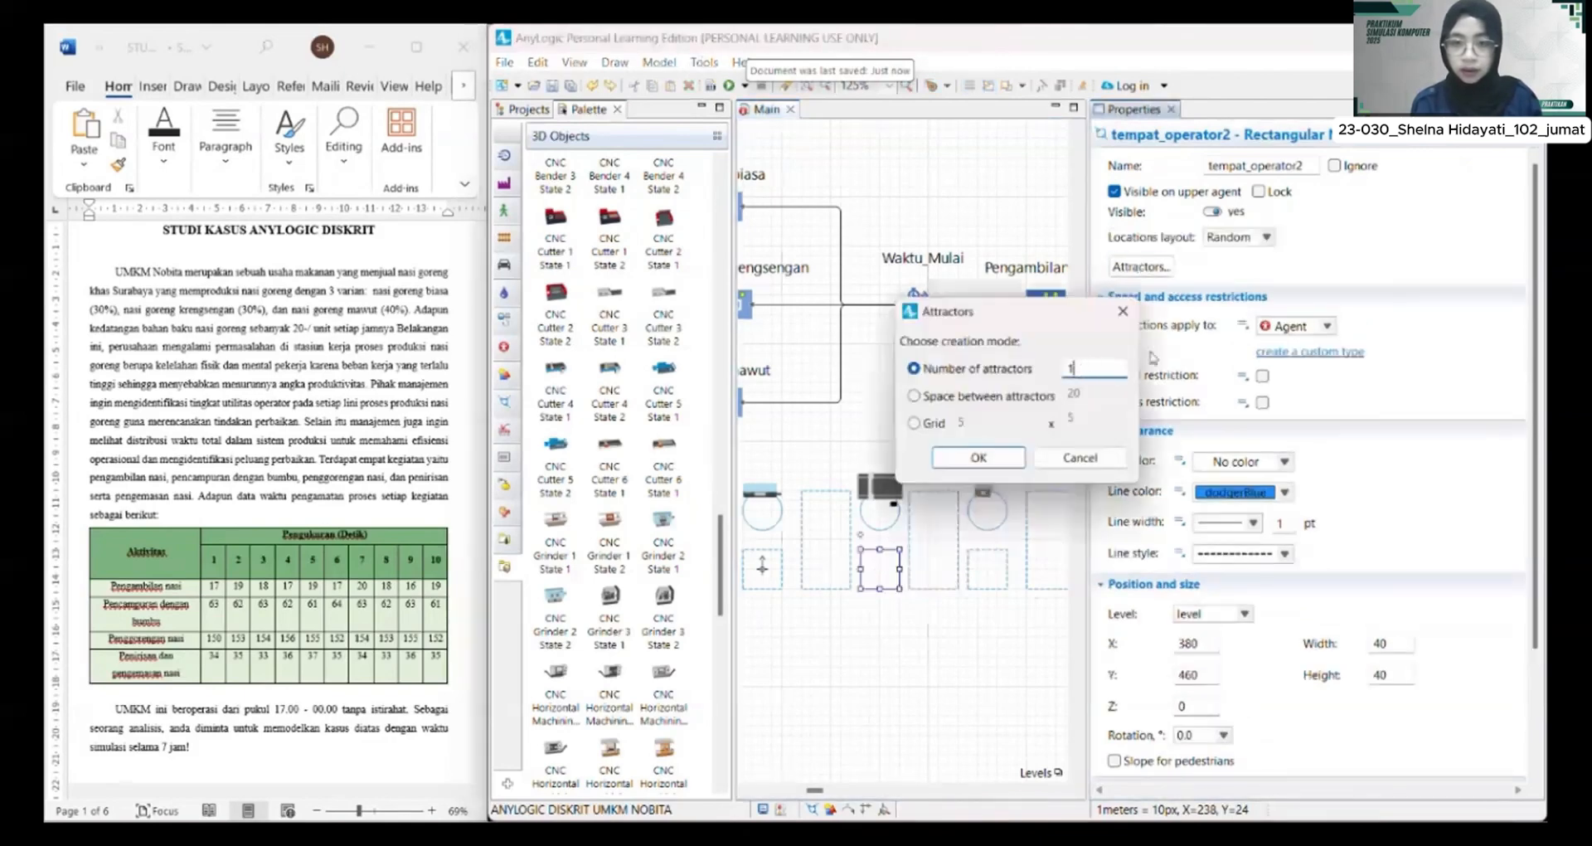
pyautogui.click(978, 457)
# Step: Set the rotation of tempat_operator2 to 270 degrees and shift the node down beneath its circular node
pyautogui.doubleClick(1186, 708)
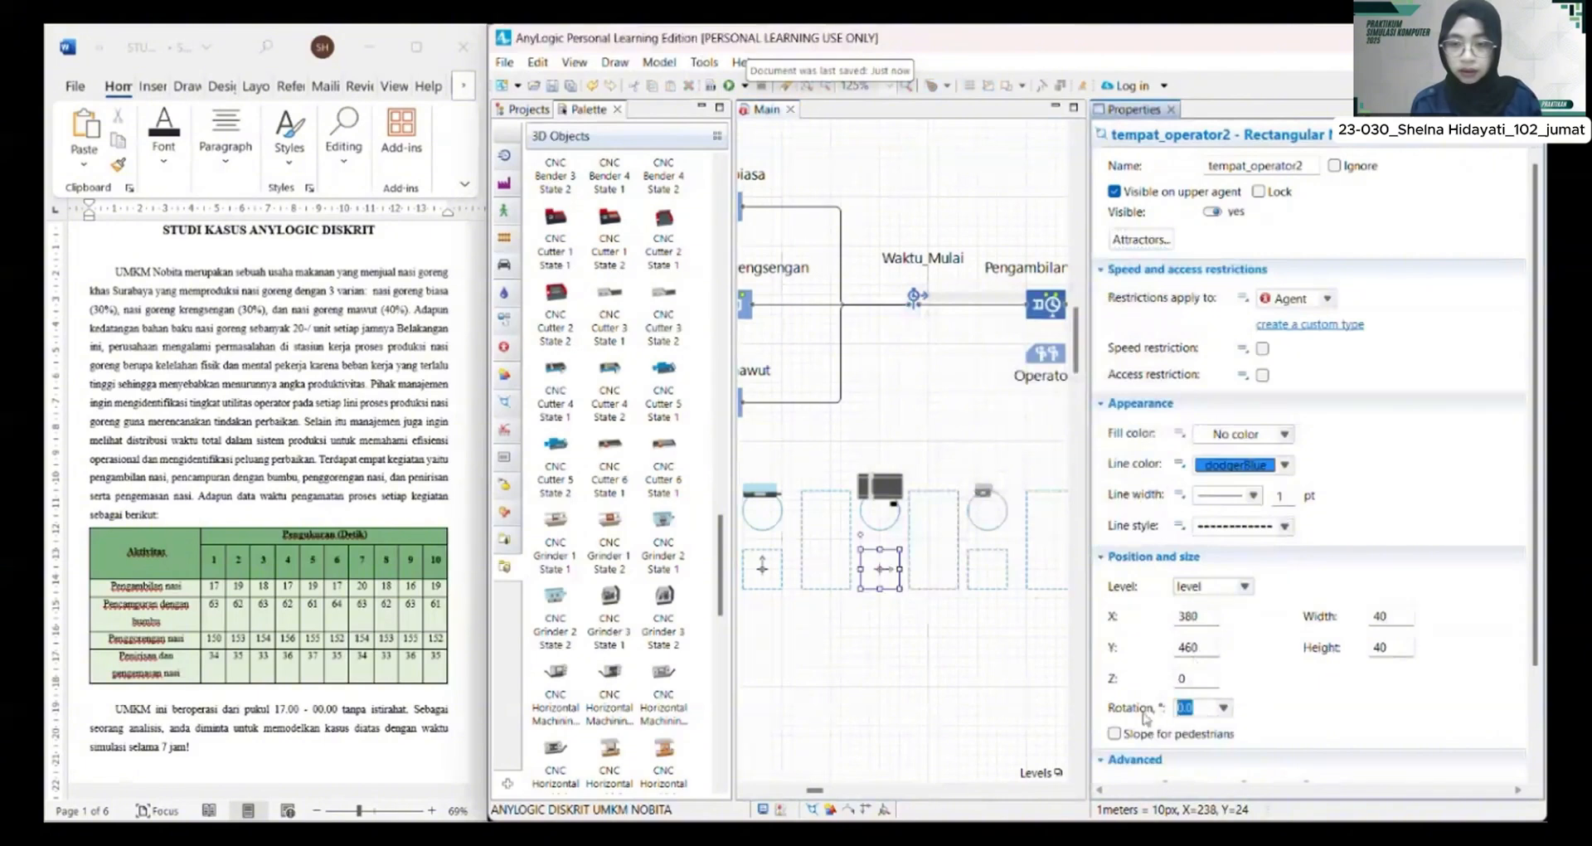
pyautogui.write('270')
pyautogui.press('Return')
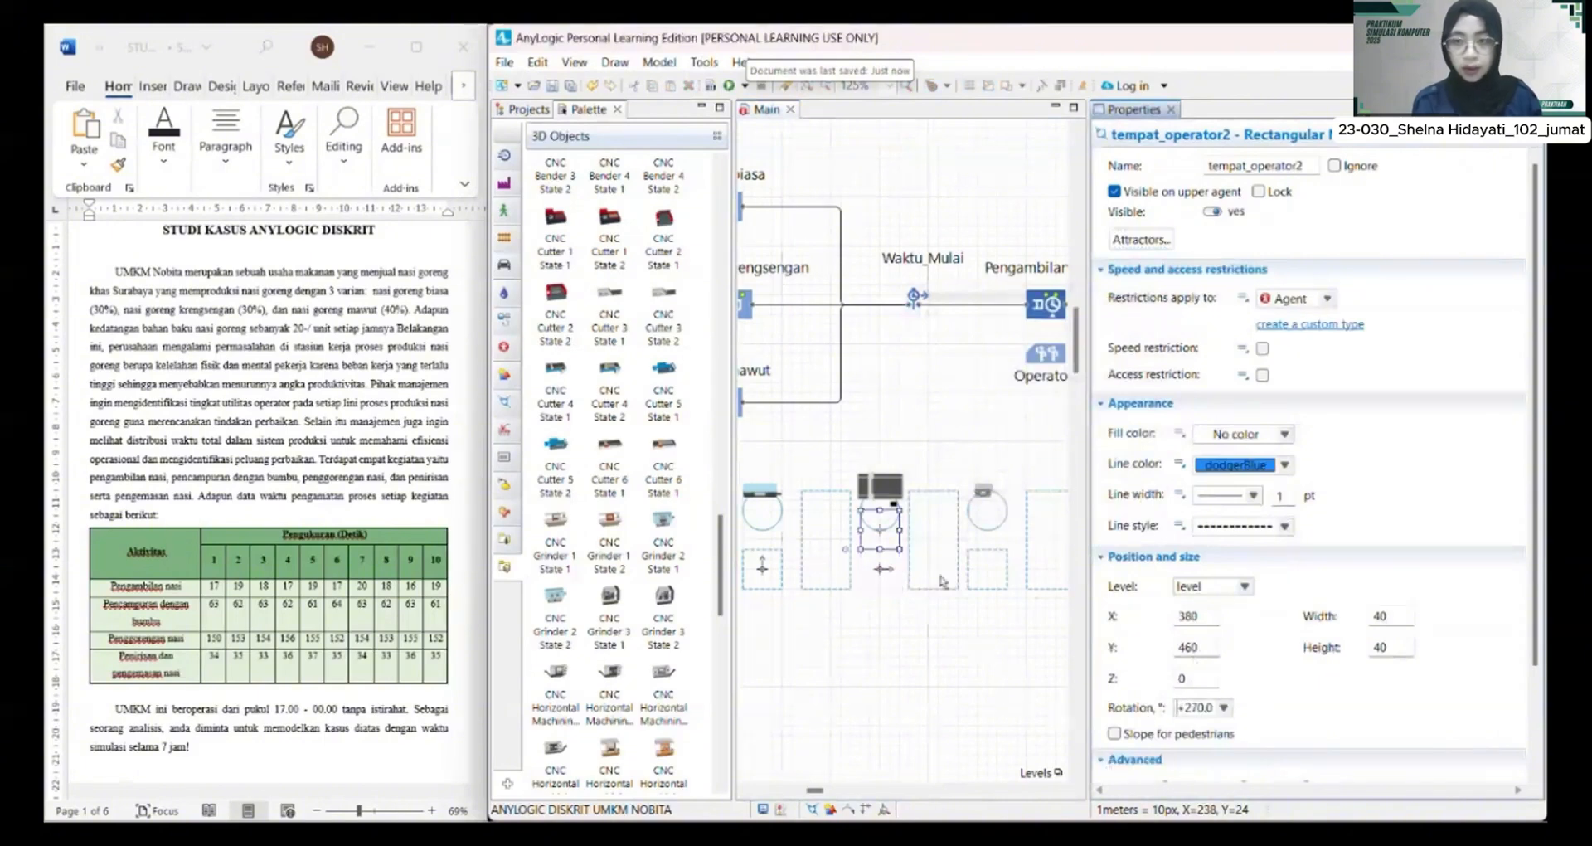
pyautogui.moveTo(881, 531); pyautogui.dragTo(880, 571)
# Step: Add a single attractor to the Tempat_Operator3 node and set the node's rotation to 270 degrees
pyautogui.click(1012, 573)
pyautogui.click(991, 571)
pyautogui.click(1315, 239)
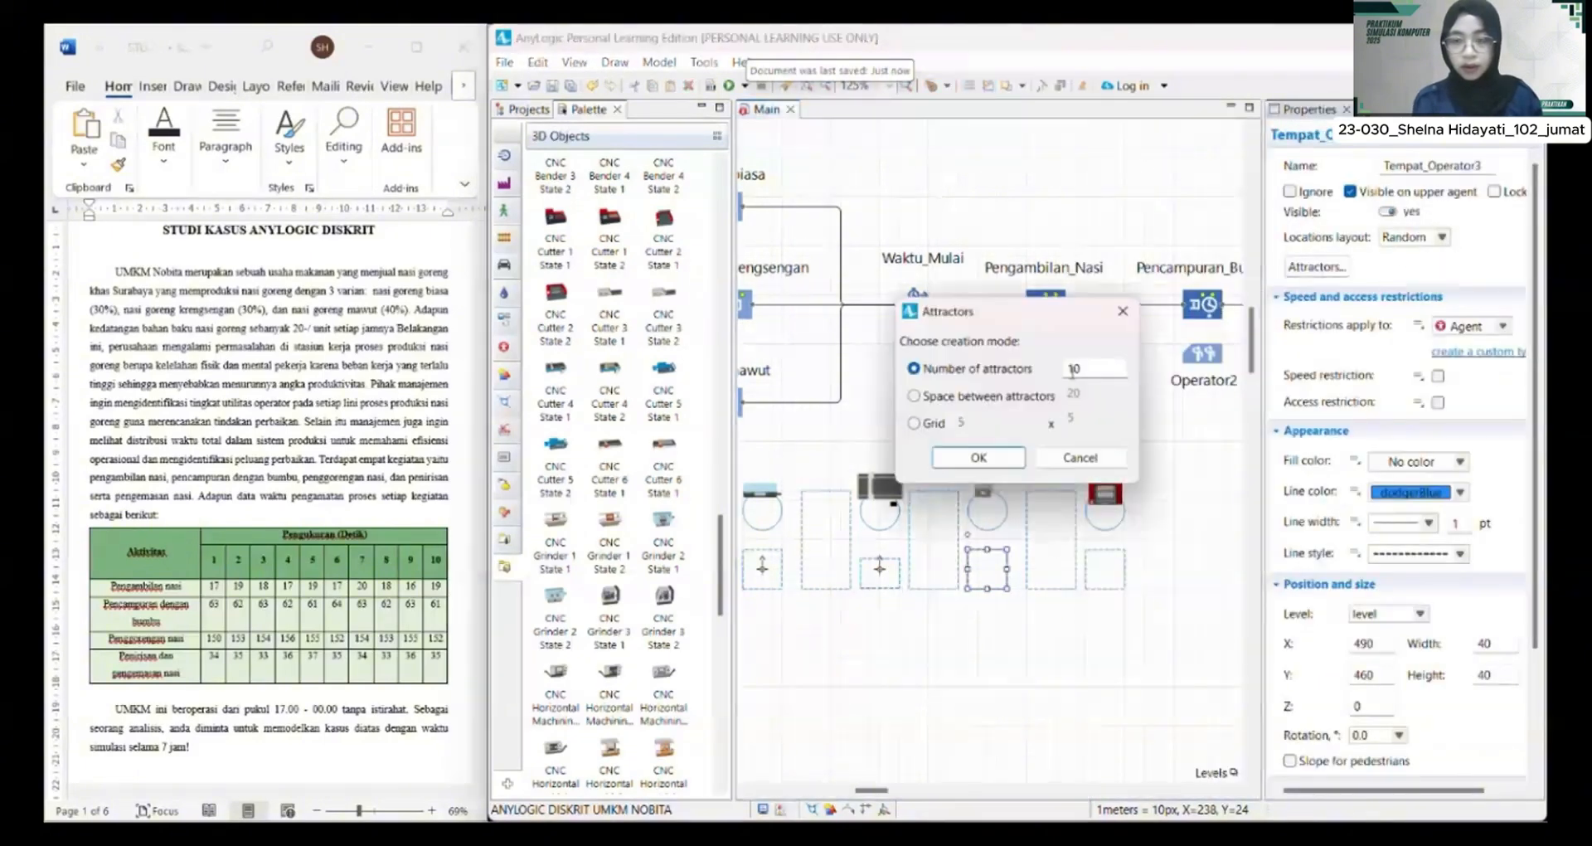
pyautogui.click(1367, 709)
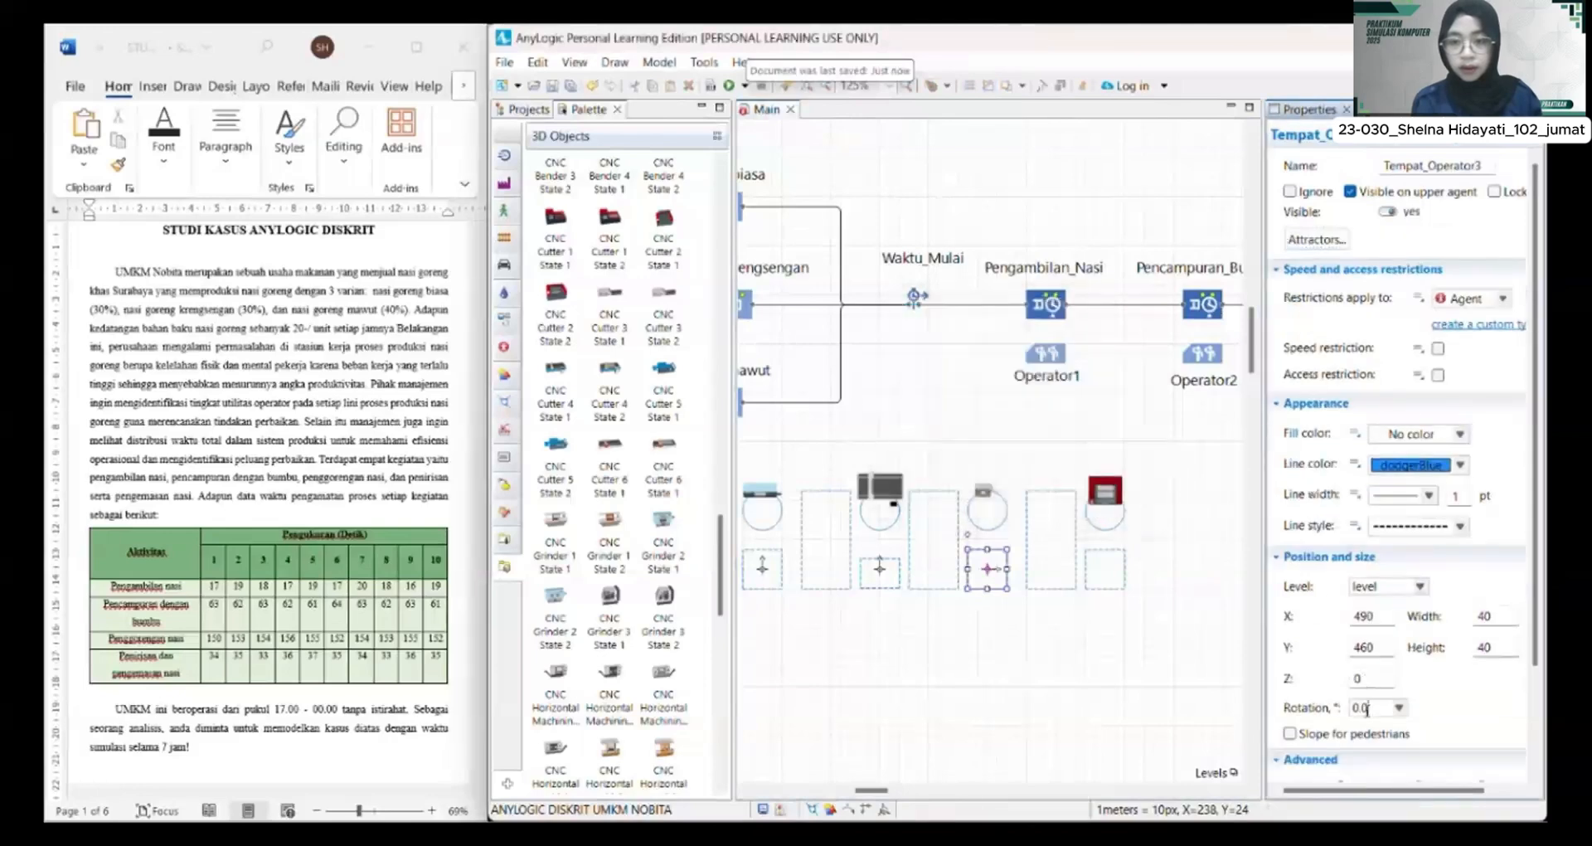
pyautogui.write('270')
pyautogui.press('Return')
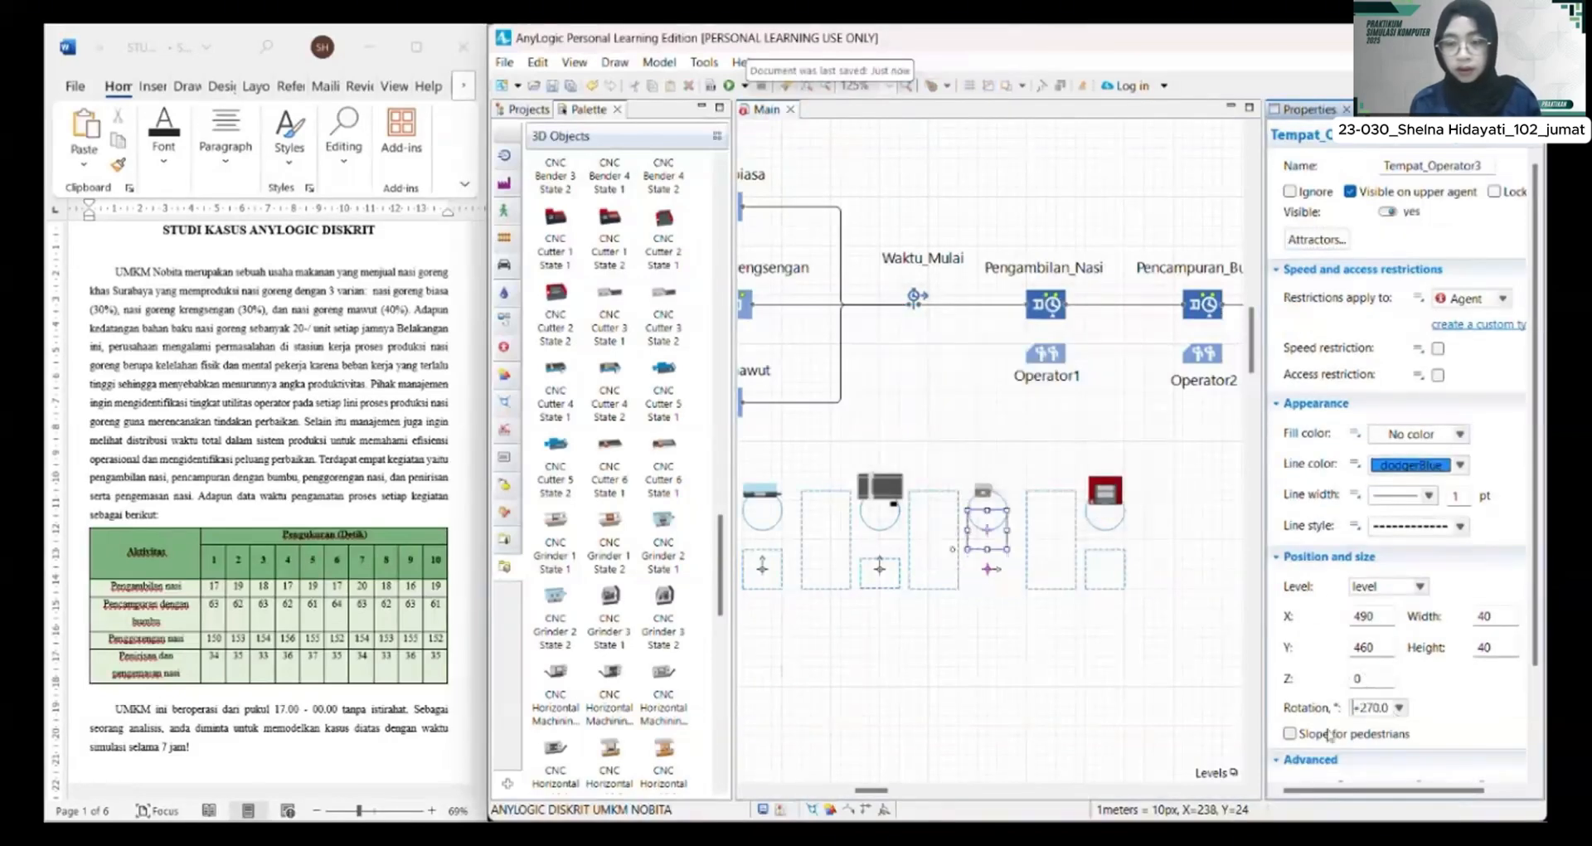
# Step: Resize Tempat_Operator3 to 40 by 40 and place it around its attractor beneath the circular node
pyautogui.moveTo(1274, 685); pyautogui.dragTo(1161, 694)
pyautogui.moveTo(987, 549); pyautogui.dragTo(987, 588)
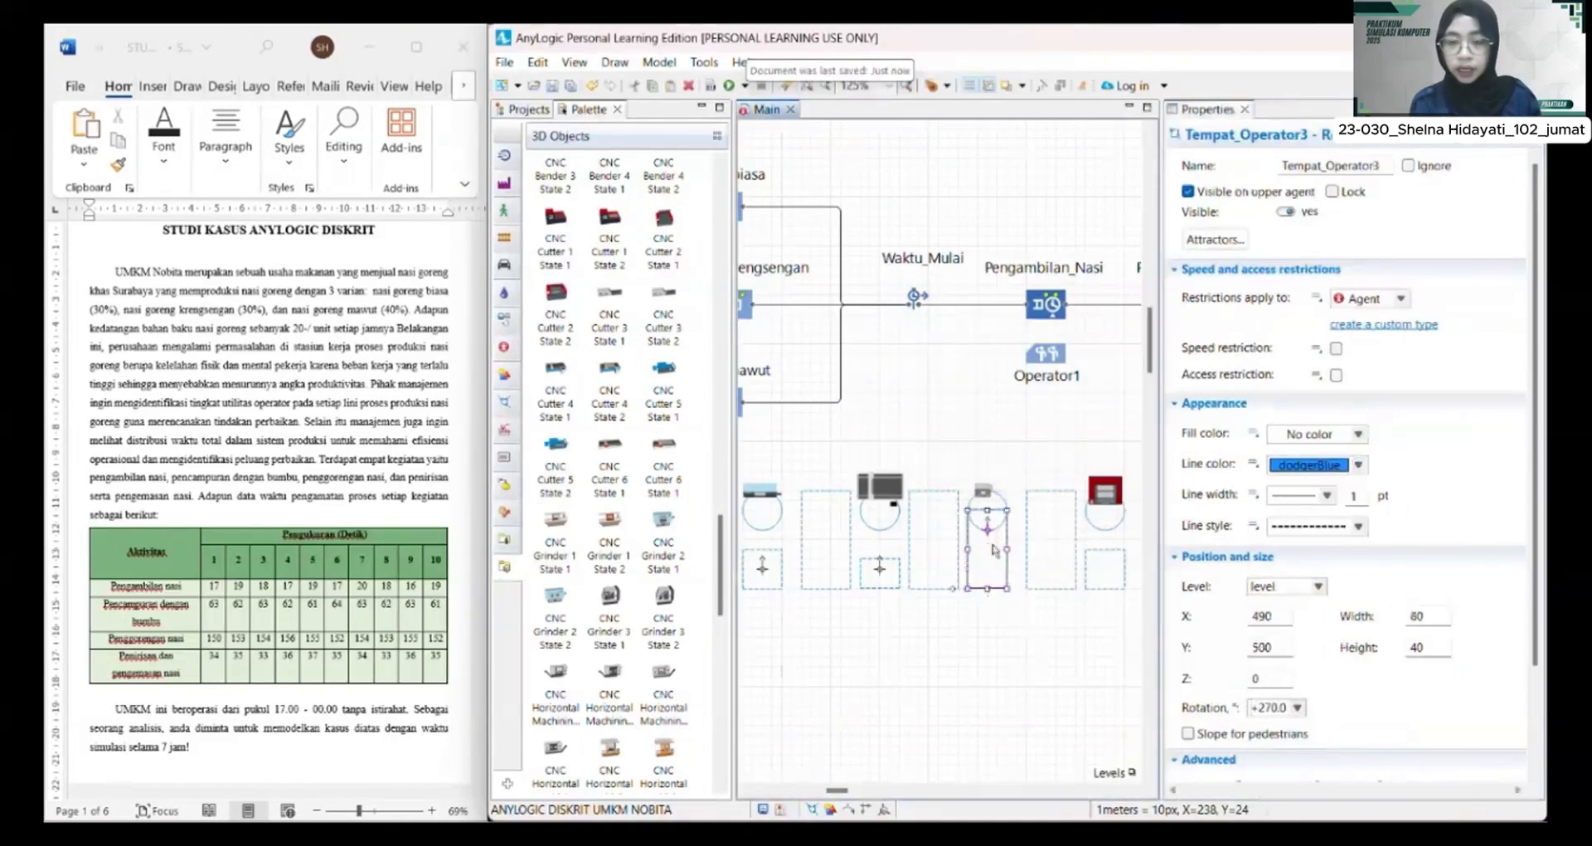
pyautogui.moveTo(988, 516); pyautogui.dragTo(994, 582)
pyautogui.moveTo(986, 638); pyautogui.dragTo(1001, 551)
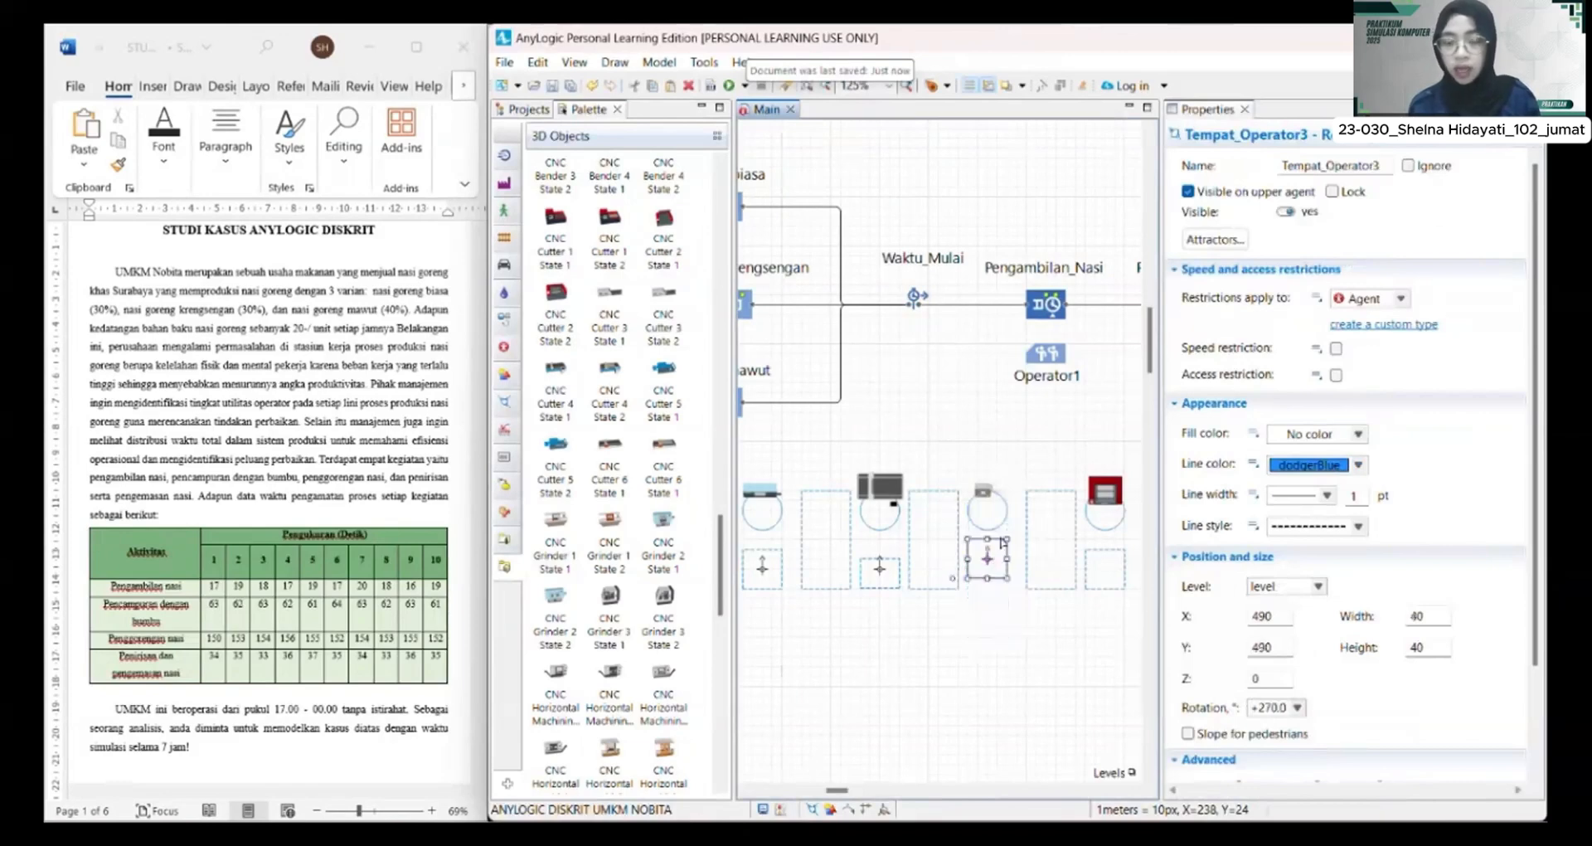
pyautogui.click(989, 602)
# Step: Enlarge tempat_operator2 to 40 by 40, level with the neighbouring operator nodes
pyautogui.click(879, 571)
pyautogui.moveTo(879, 590); pyautogui.dragTo(885, 572)
pyautogui.click(960, 658)
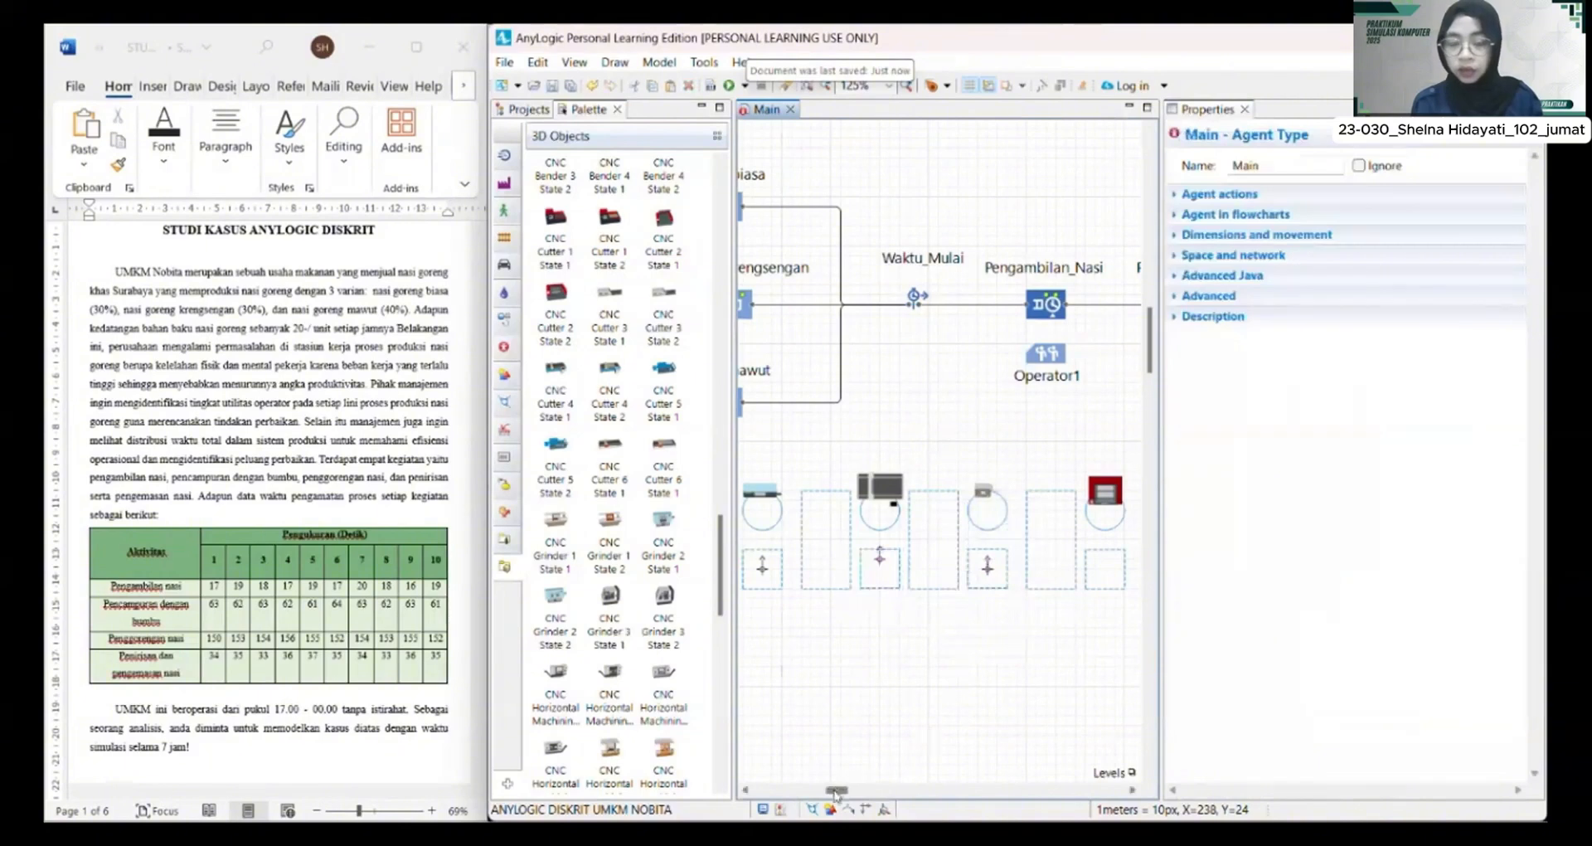
# Step: Add a single attractor to the Tempat_Operator4 node and set the node's rotation to 270 degrees
pyautogui.moveTo(837, 789); pyautogui.dragTo(845, 789)
pyautogui.click(1038, 587)
pyautogui.click(1213, 267)
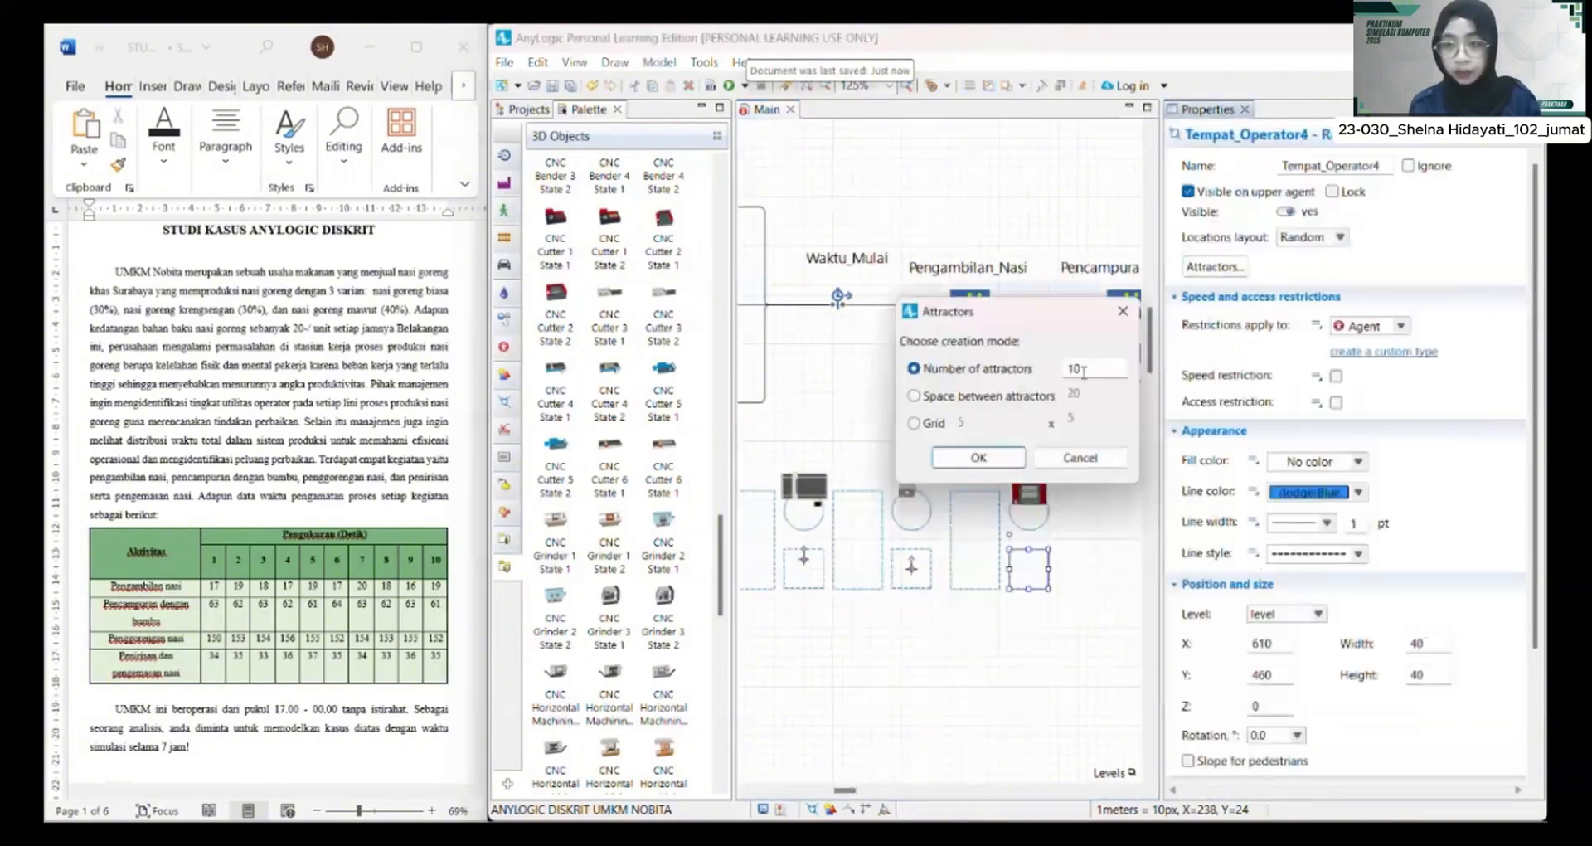
pyautogui.click(1079, 522)
pyautogui.click(1262, 707)
pyautogui.write('-270')
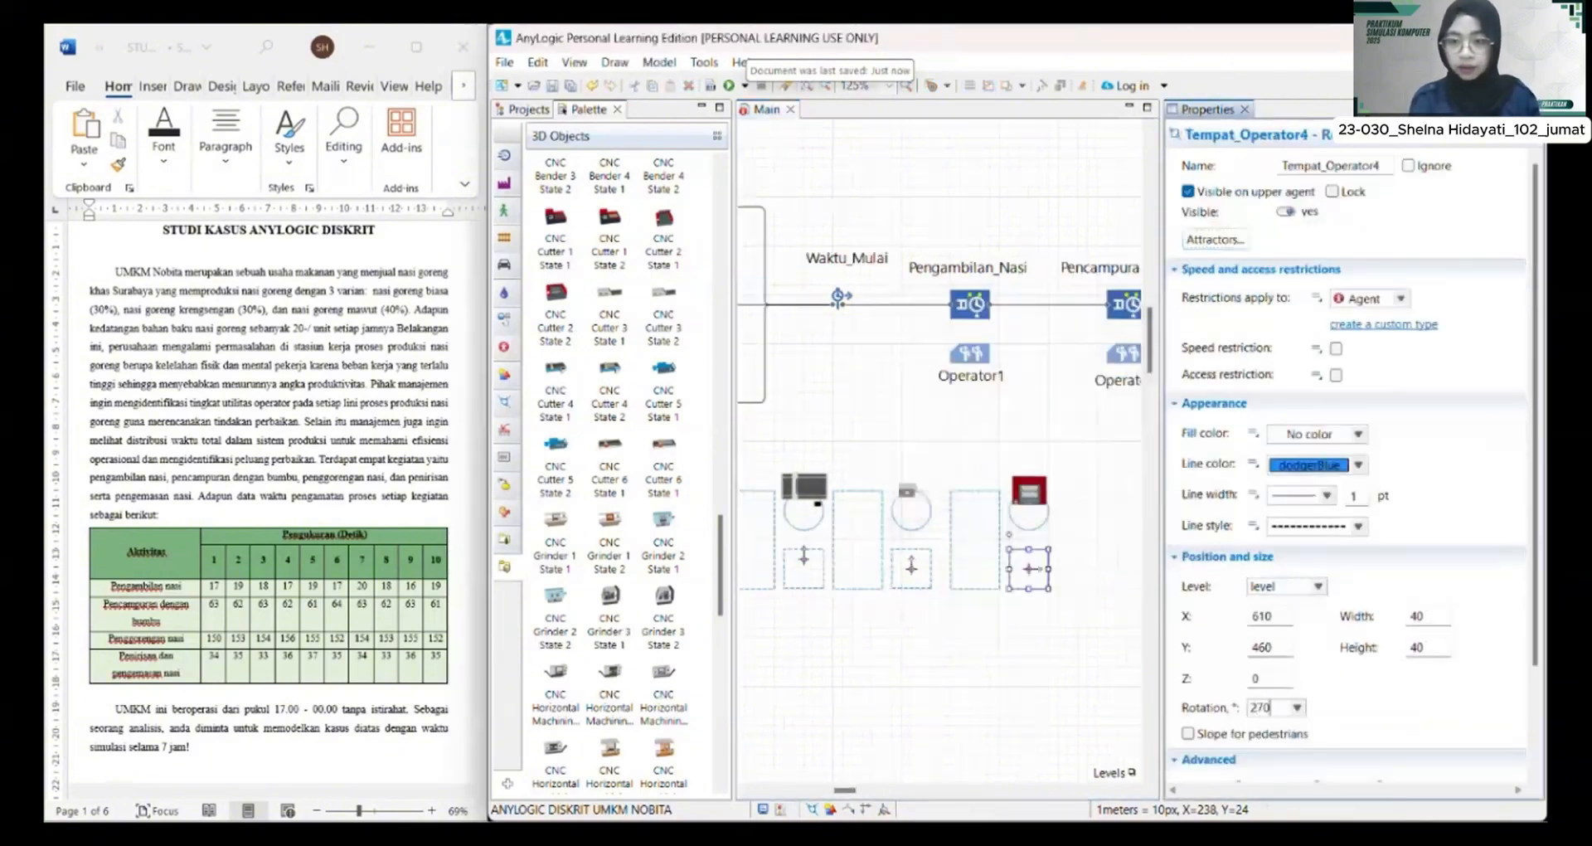
pyautogui.press('Return')
pyautogui.click(1080, 658)
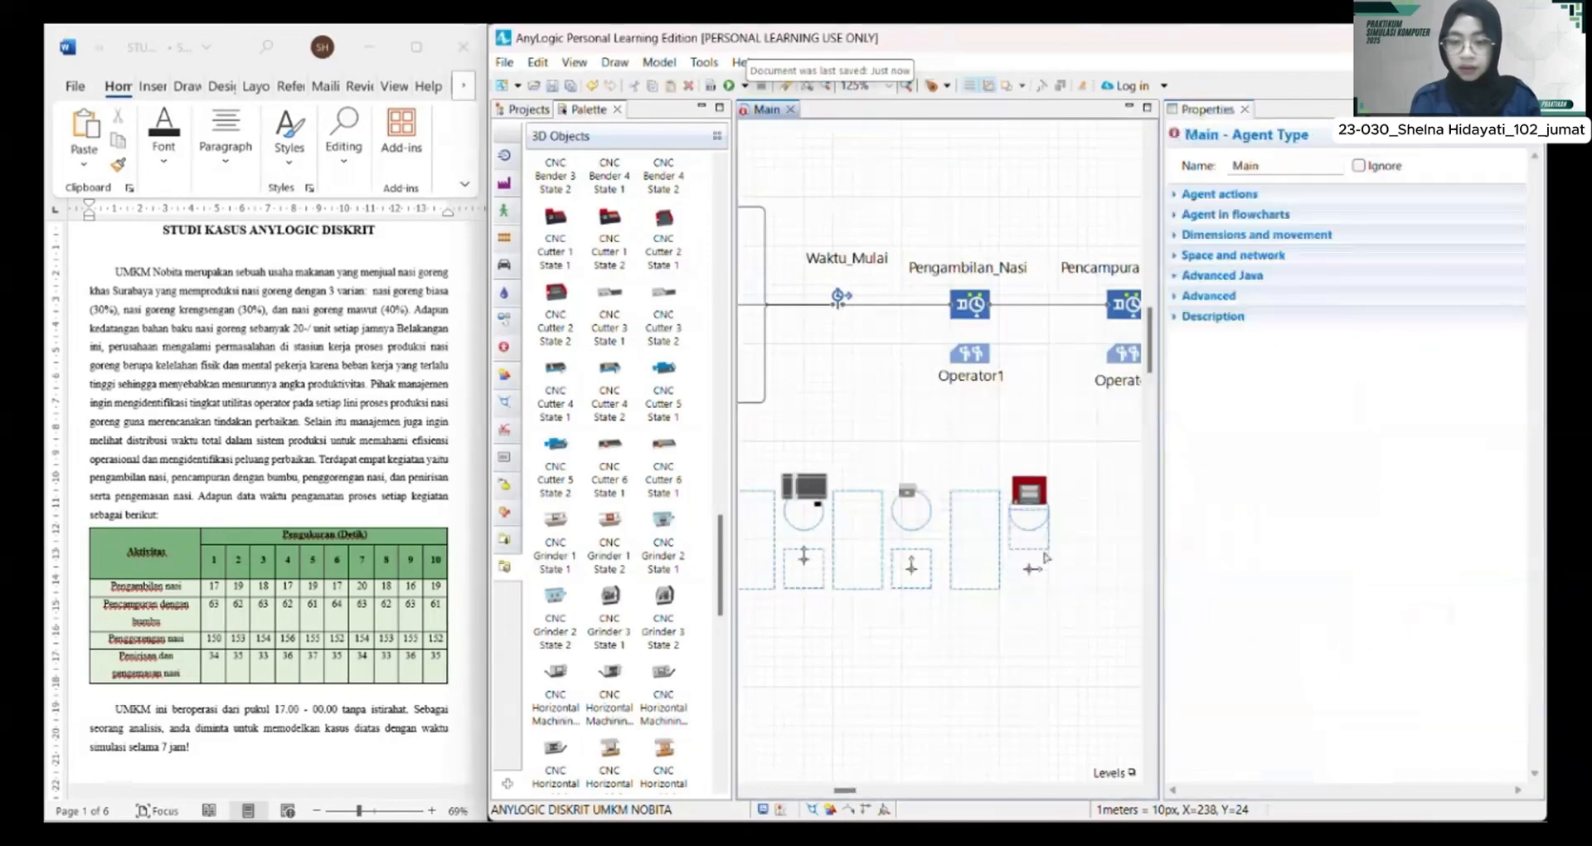
# Step: Move Tempat_Operator4 with its attractor down beneath its circular node, level with the other operator nodes
pyautogui.moveTo(1038, 548); pyautogui.dragTo(1038, 597)
pyautogui.click(1035, 609)
pyautogui.click(1030, 571)
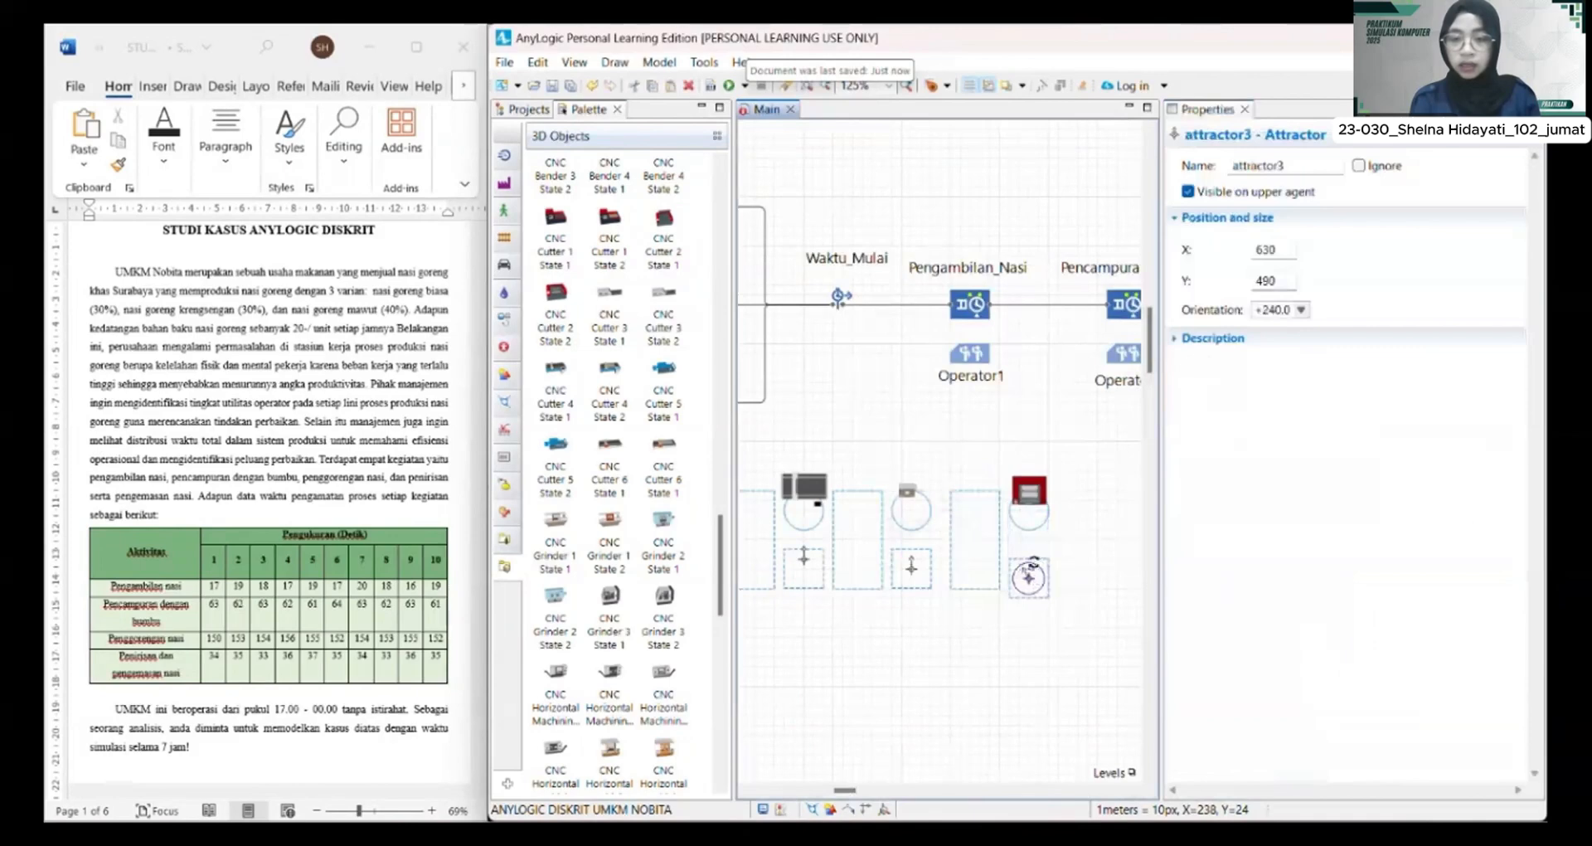
pyautogui.click(1072, 579)
pyautogui.moveTo(1029, 583); pyautogui.dragTo(1029, 574)
pyautogui.click(1070, 581)
# Step: Center the attractor inside the tempat_operator2 node
pyautogui.hscroll(-3, 953, 572)
pyautogui.click(914, 566)
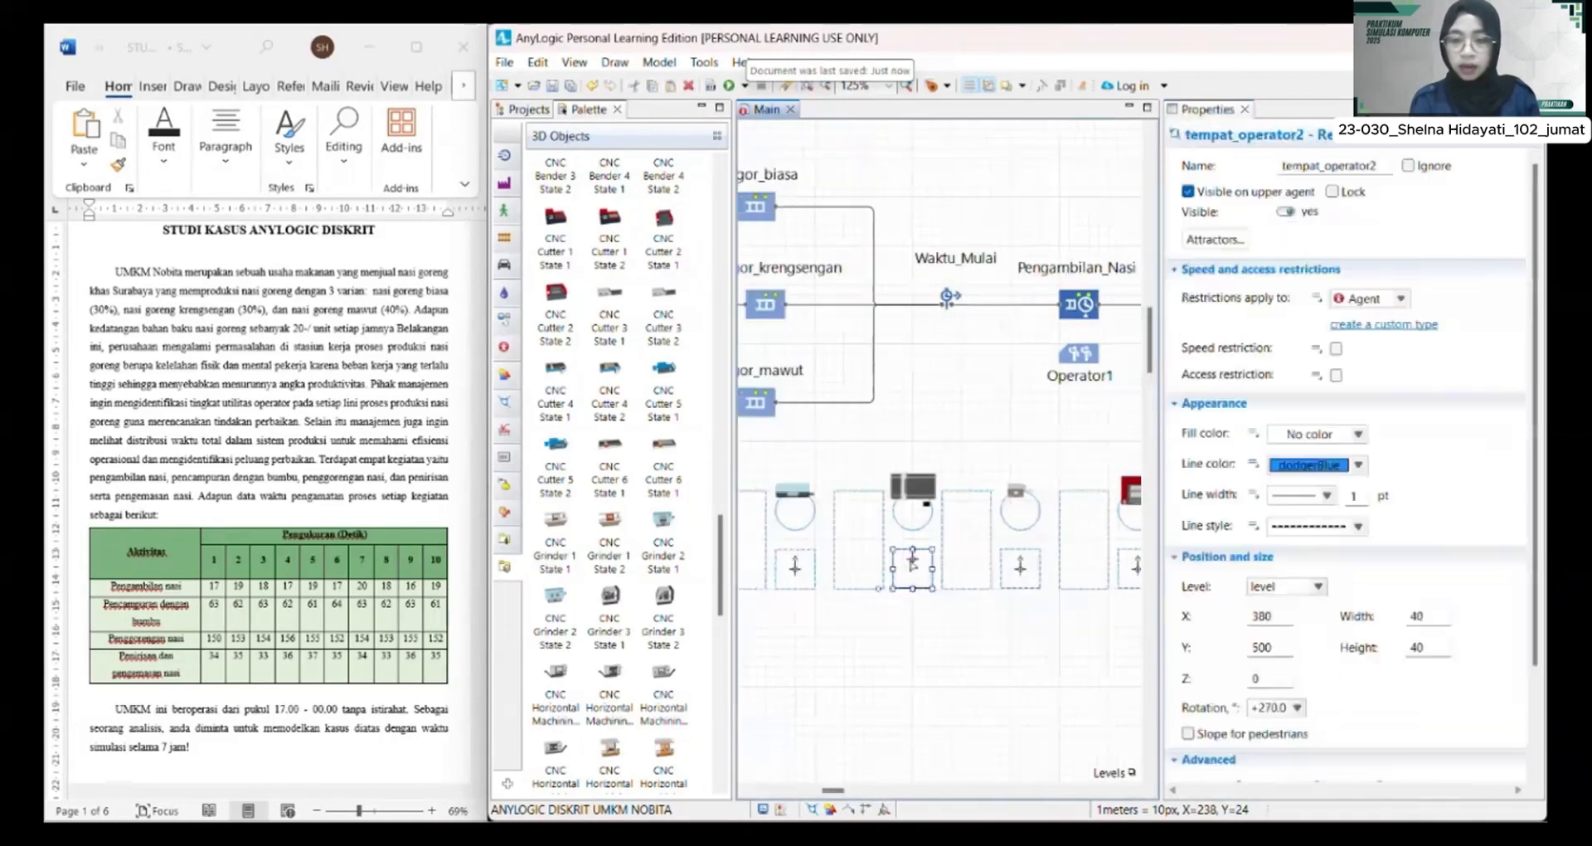
pyautogui.click(913, 565)
pyautogui.click(937, 598)
# Step: Place a 3D window in the empty area beyond Tempat_Operator4, below the process flow
pyautogui.moveTo(1161, 428); pyautogui.dragTo(1428, 428)
pyautogui.moveTo(920, 794); pyautogui.dragTo(904, 797)
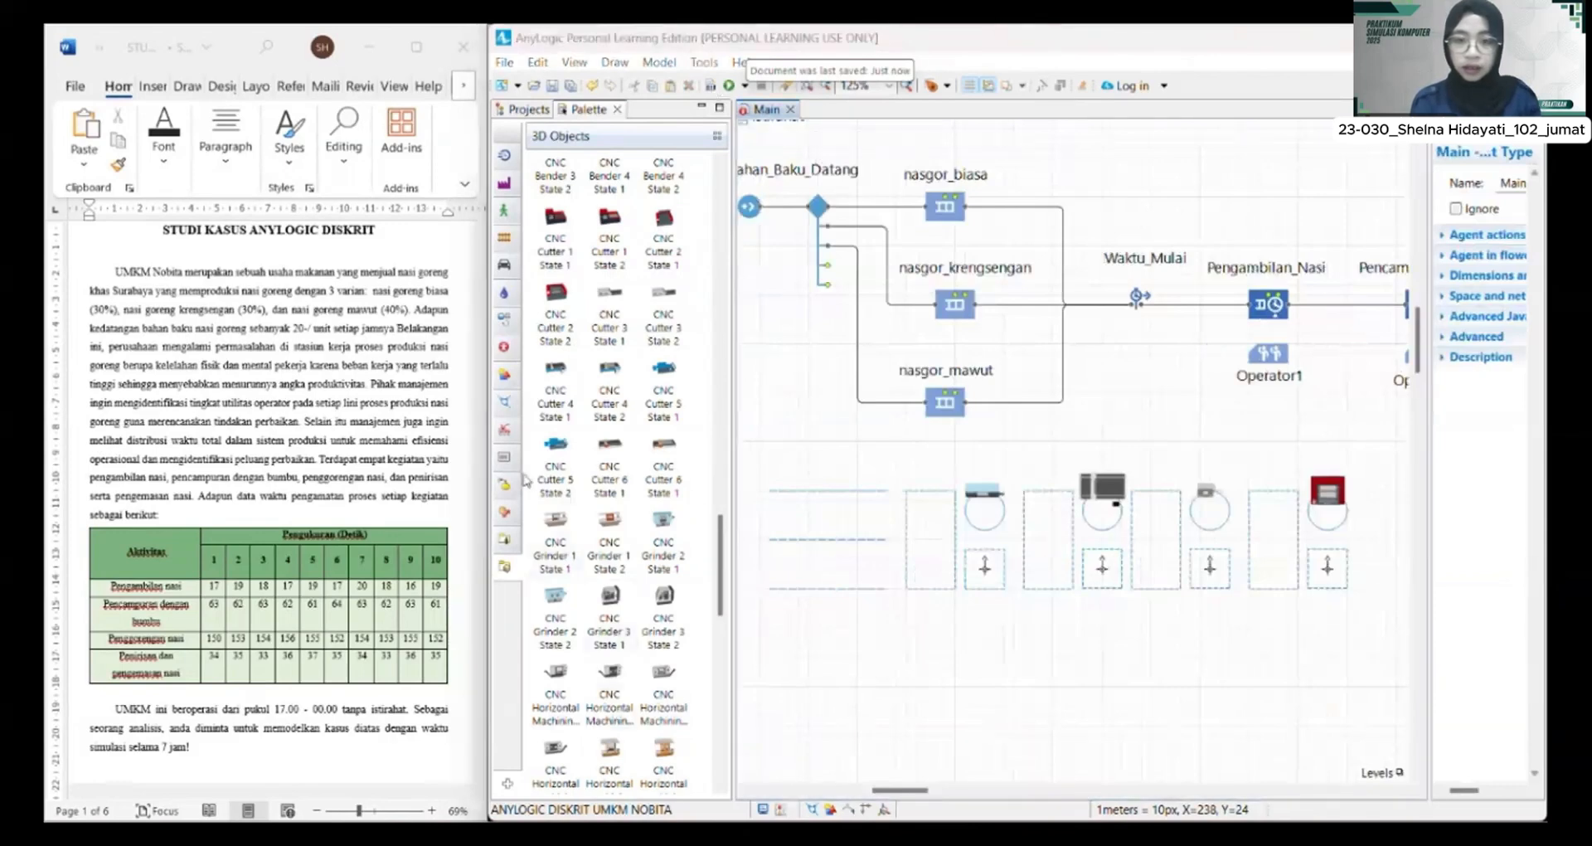
pyautogui.click(527, 380)
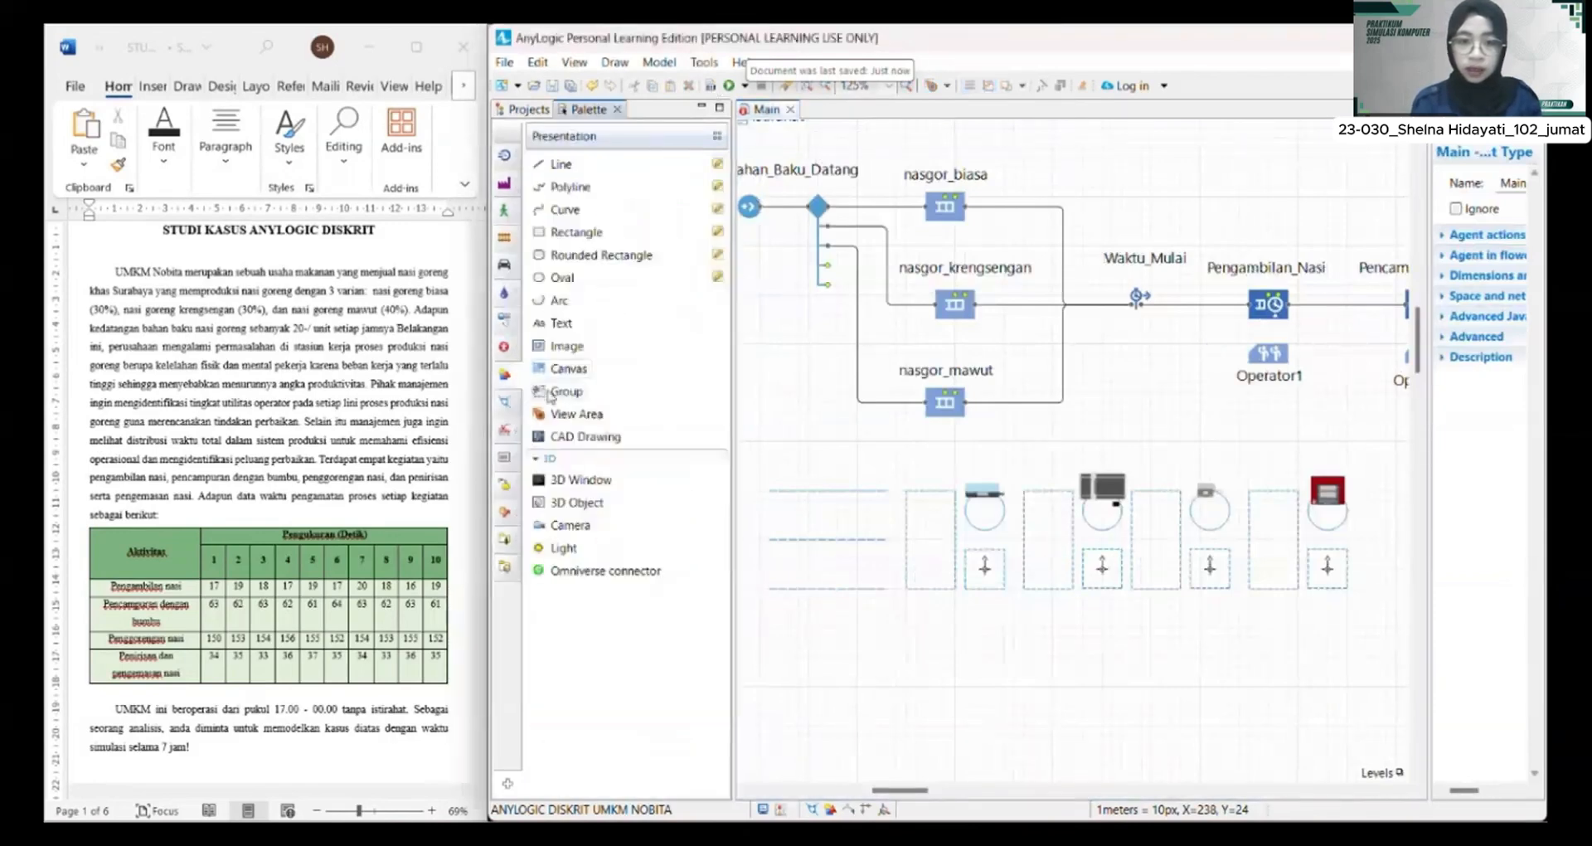
pyautogui.moveTo(904, 791); pyautogui.dragTo(985, 793)
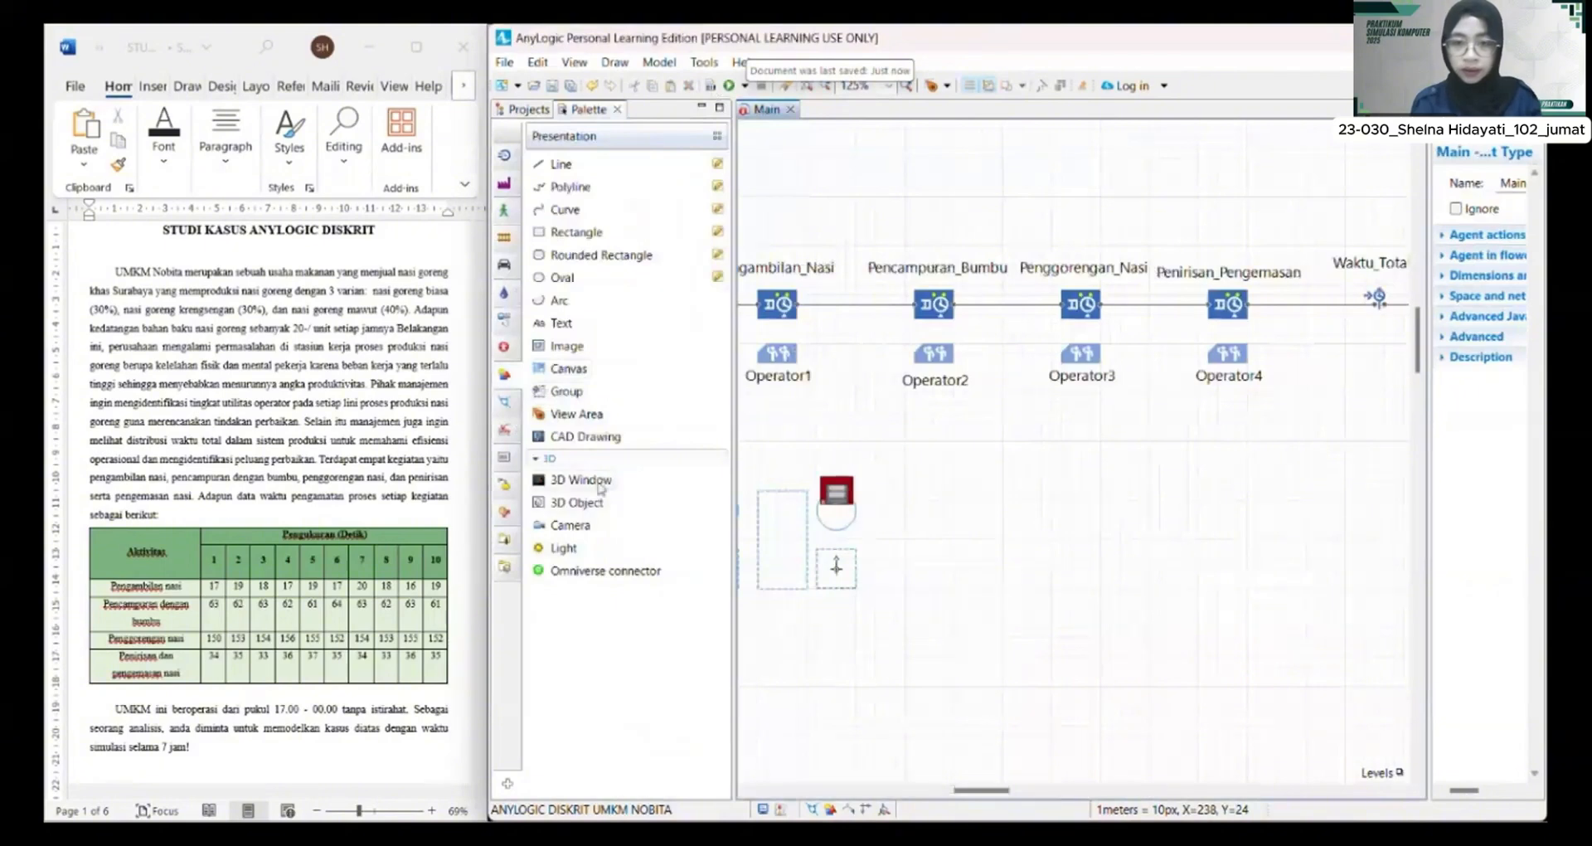
pyautogui.moveTo(598, 485); pyautogui.dragTo(909, 489)
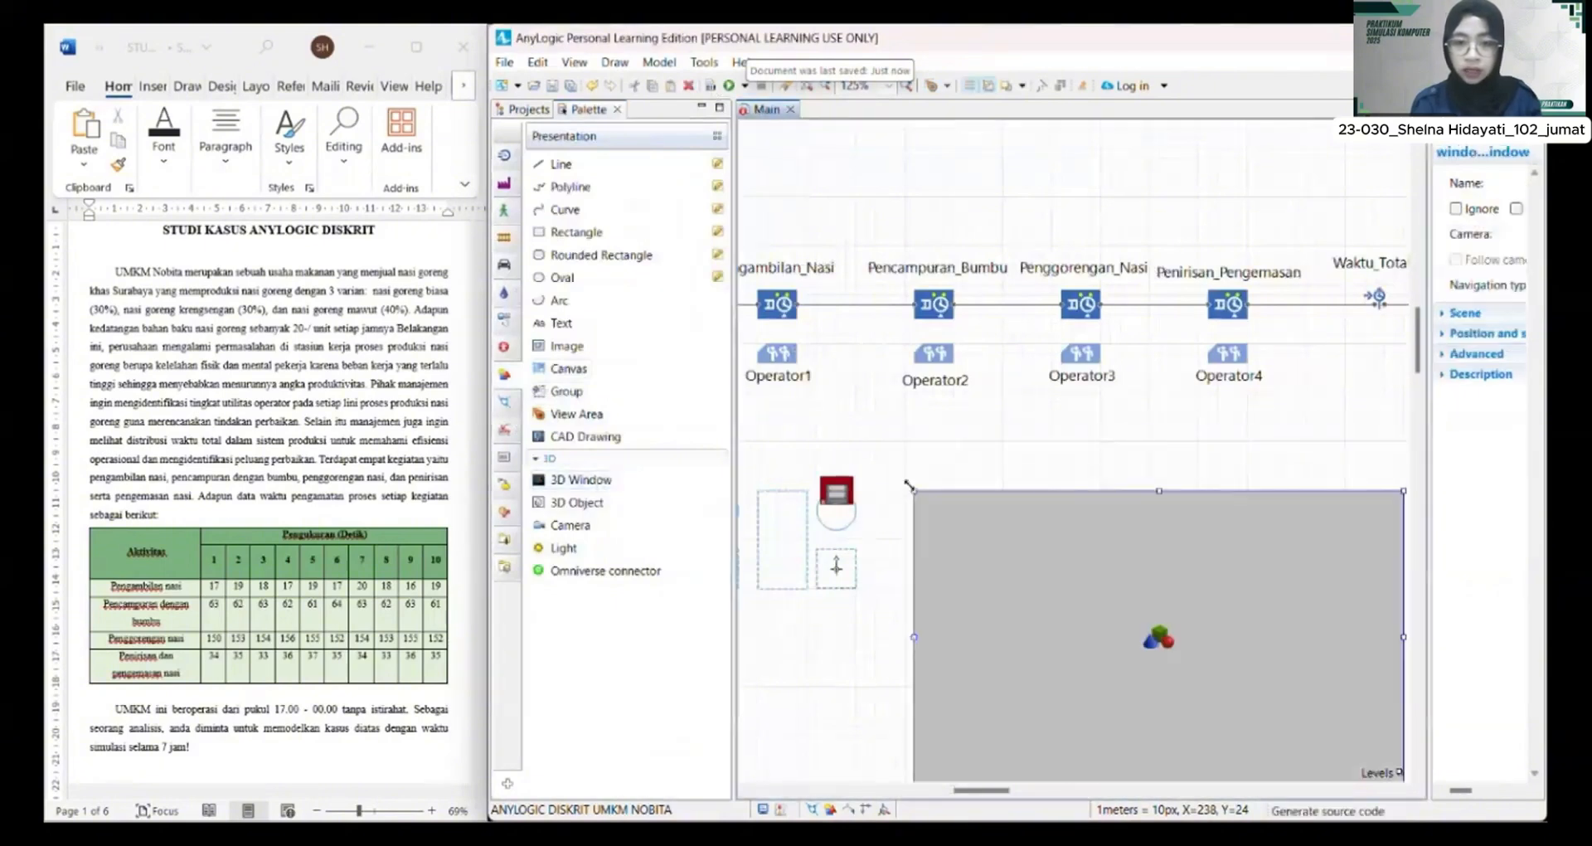
# Step: Increase the height of the 3D window by extending its upper edge toward the operator resource pools
pyautogui.moveTo(983, 791); pyautogui.dragTo(996, 792)
pyautogui.moveTo(1416, 362); pyautogui.dragTo(1416, 373)
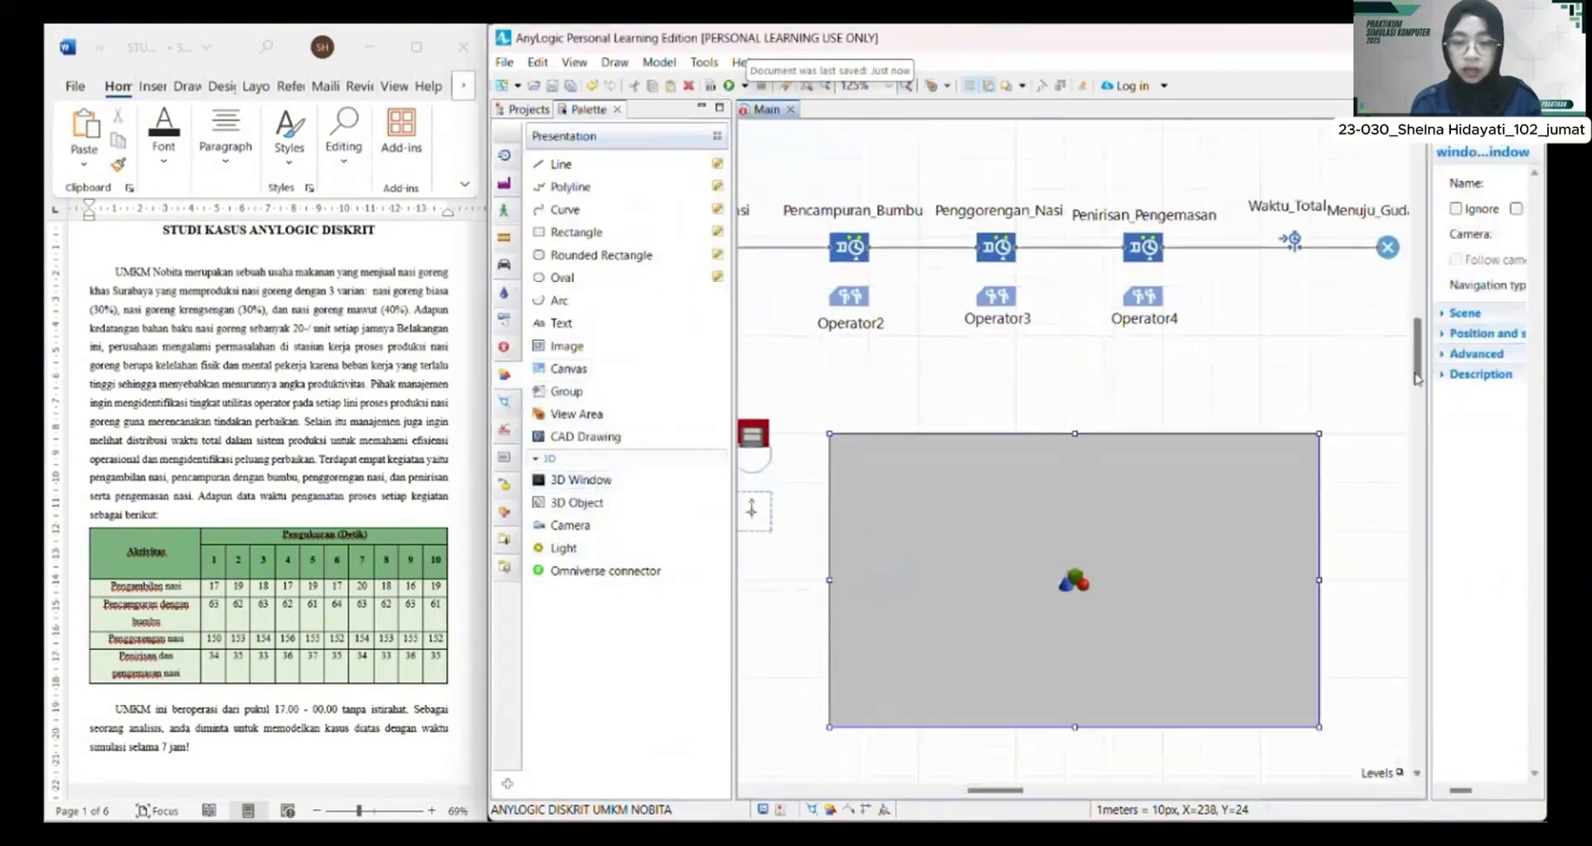
pyautogui.moveTo(829, 435); pyautogui.dragTo(833, 382)
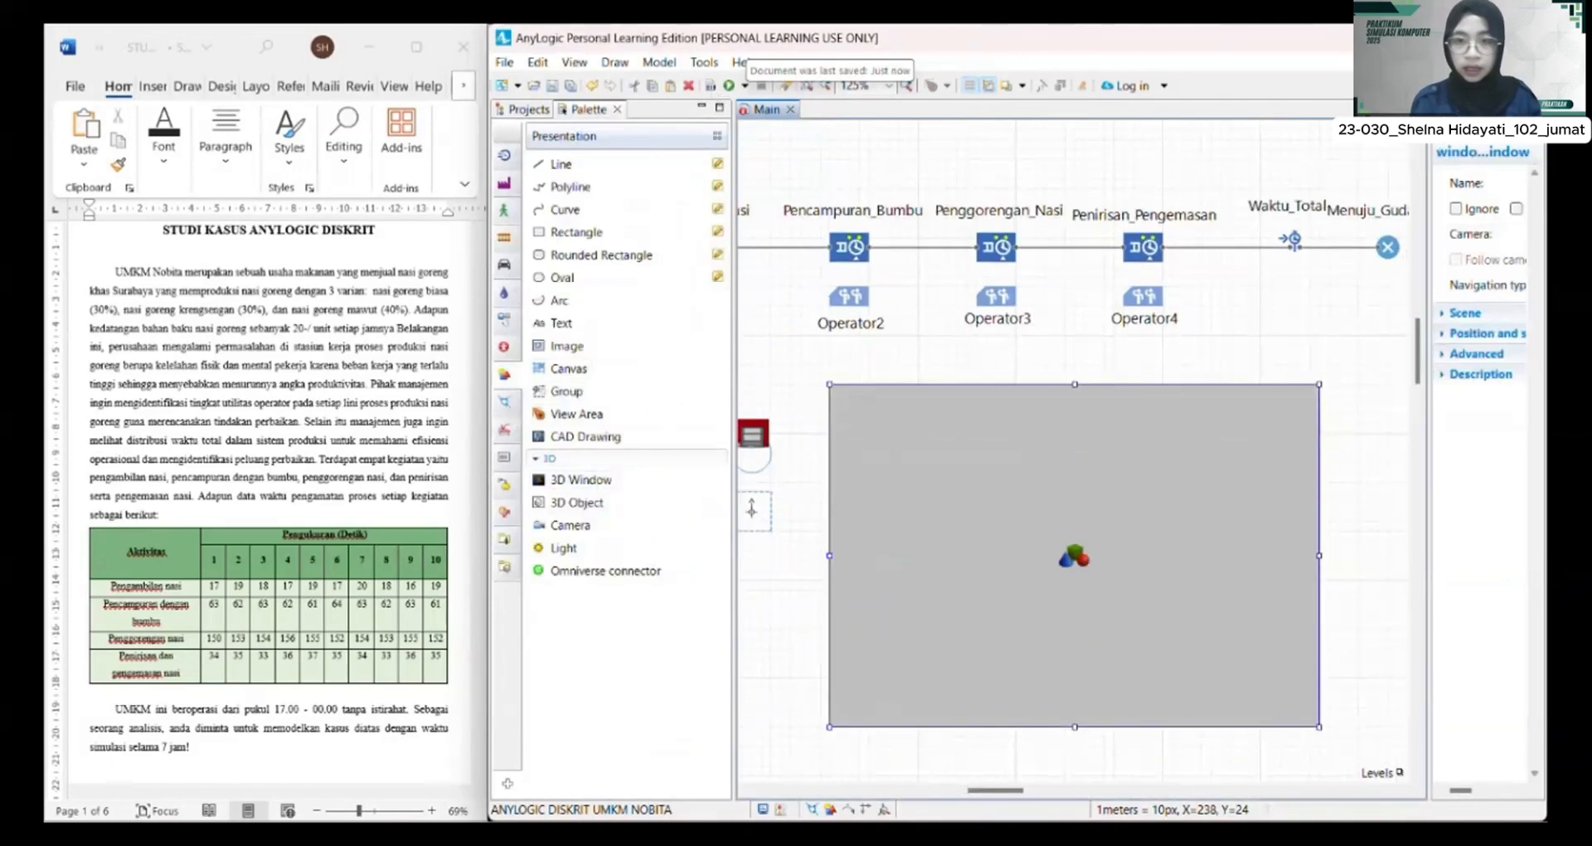
# Step: Set the arrival rate of the Bahan_Baku_Datang source to 20 per hour
pyautogui.moveTo(787, 348); pyautogui.dragTo(1455, 518)
pyautogui.click(882, 323)
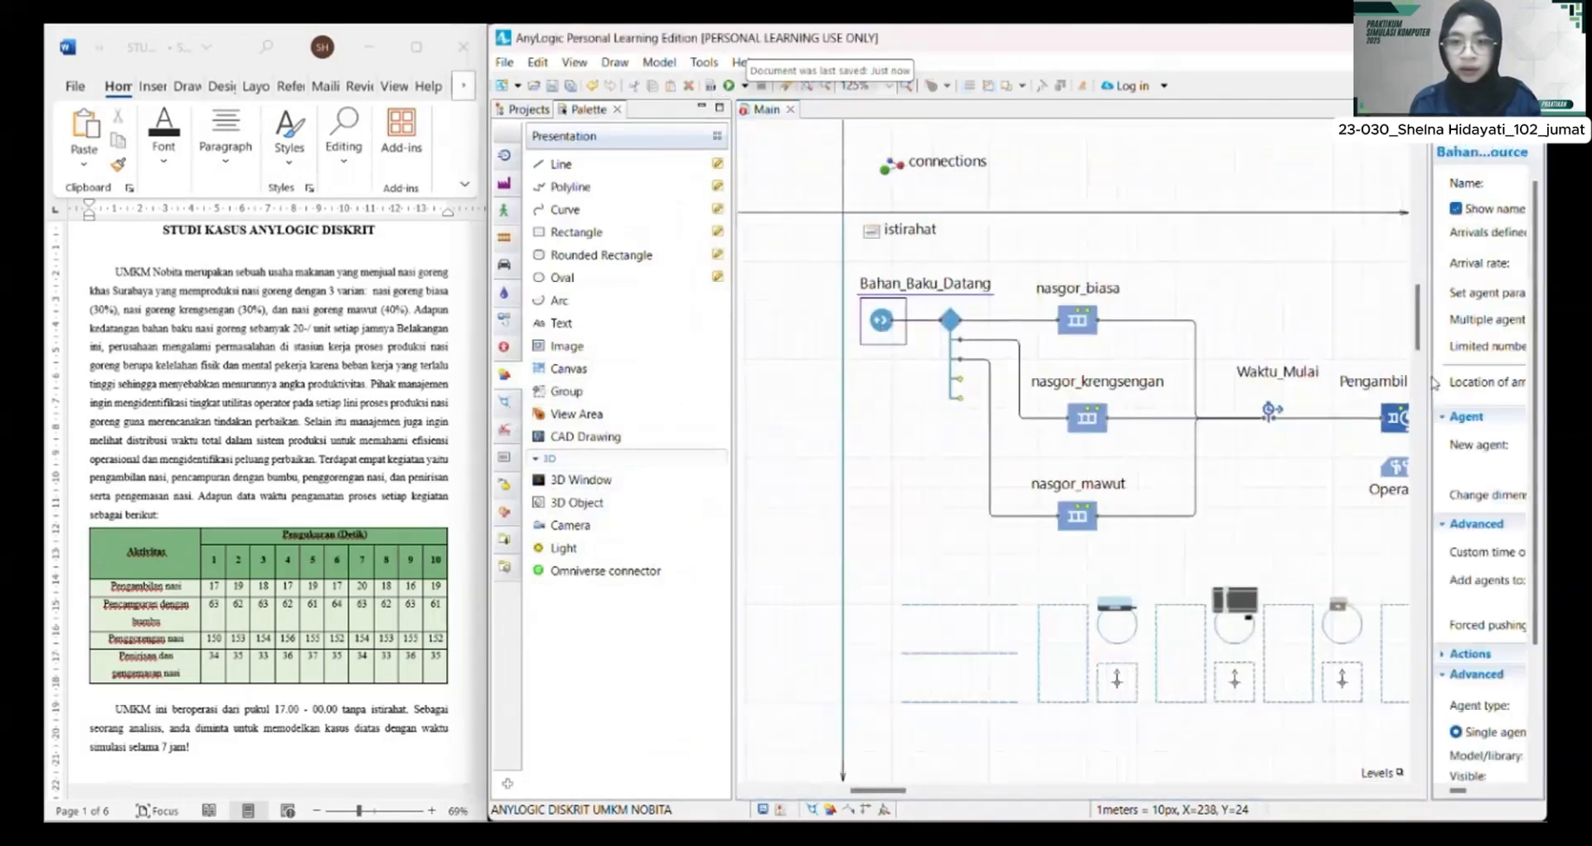
pyautogui.moveTo(1433, 382); pyautogui.dragTo(1042, 348)
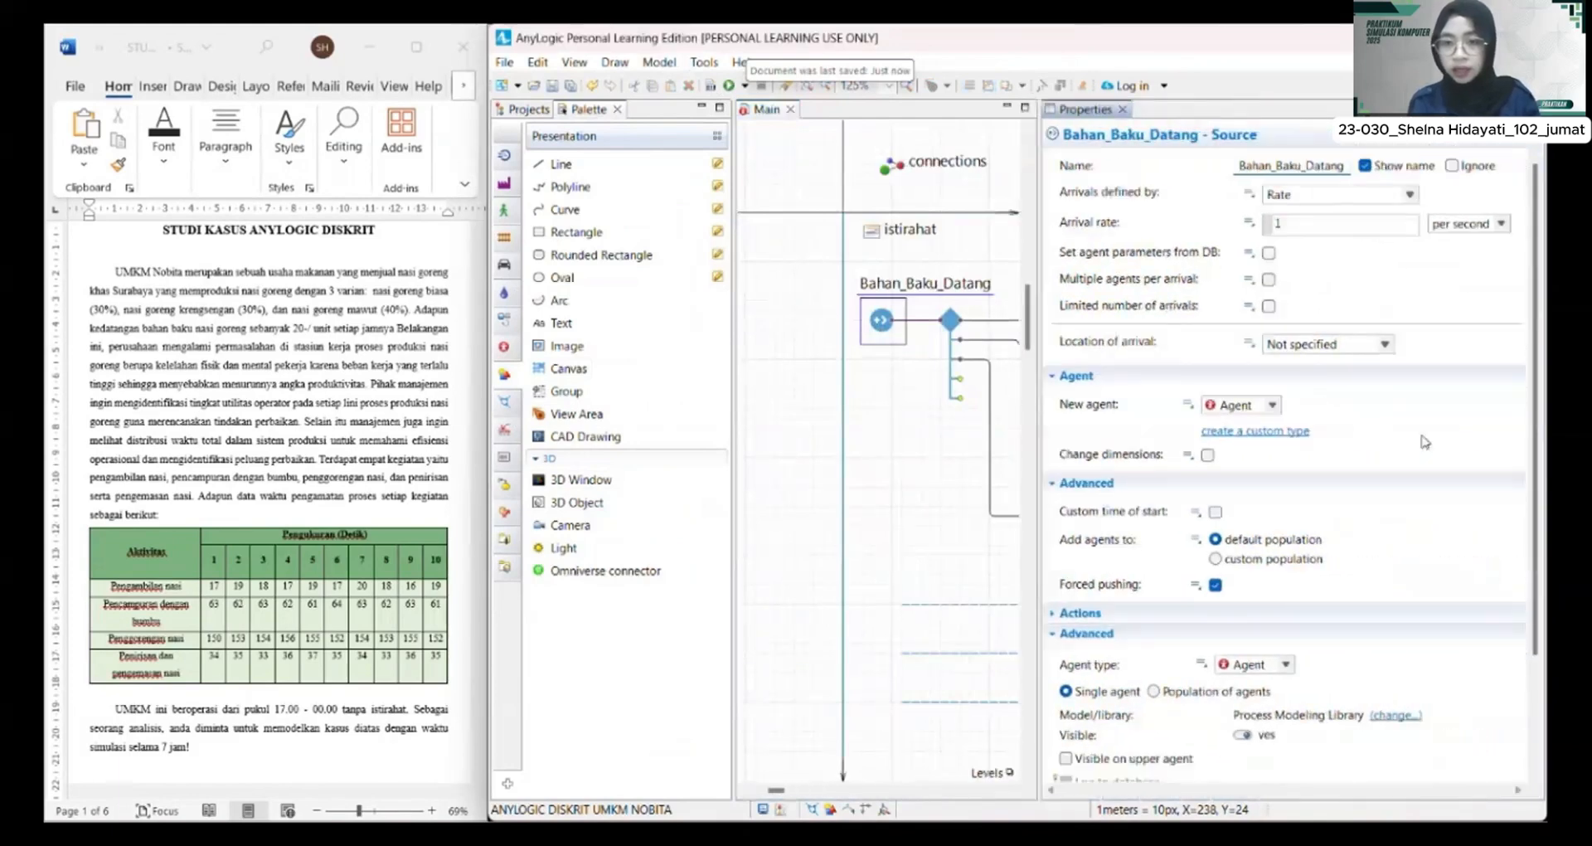
pyautogui.click(1361, 225)
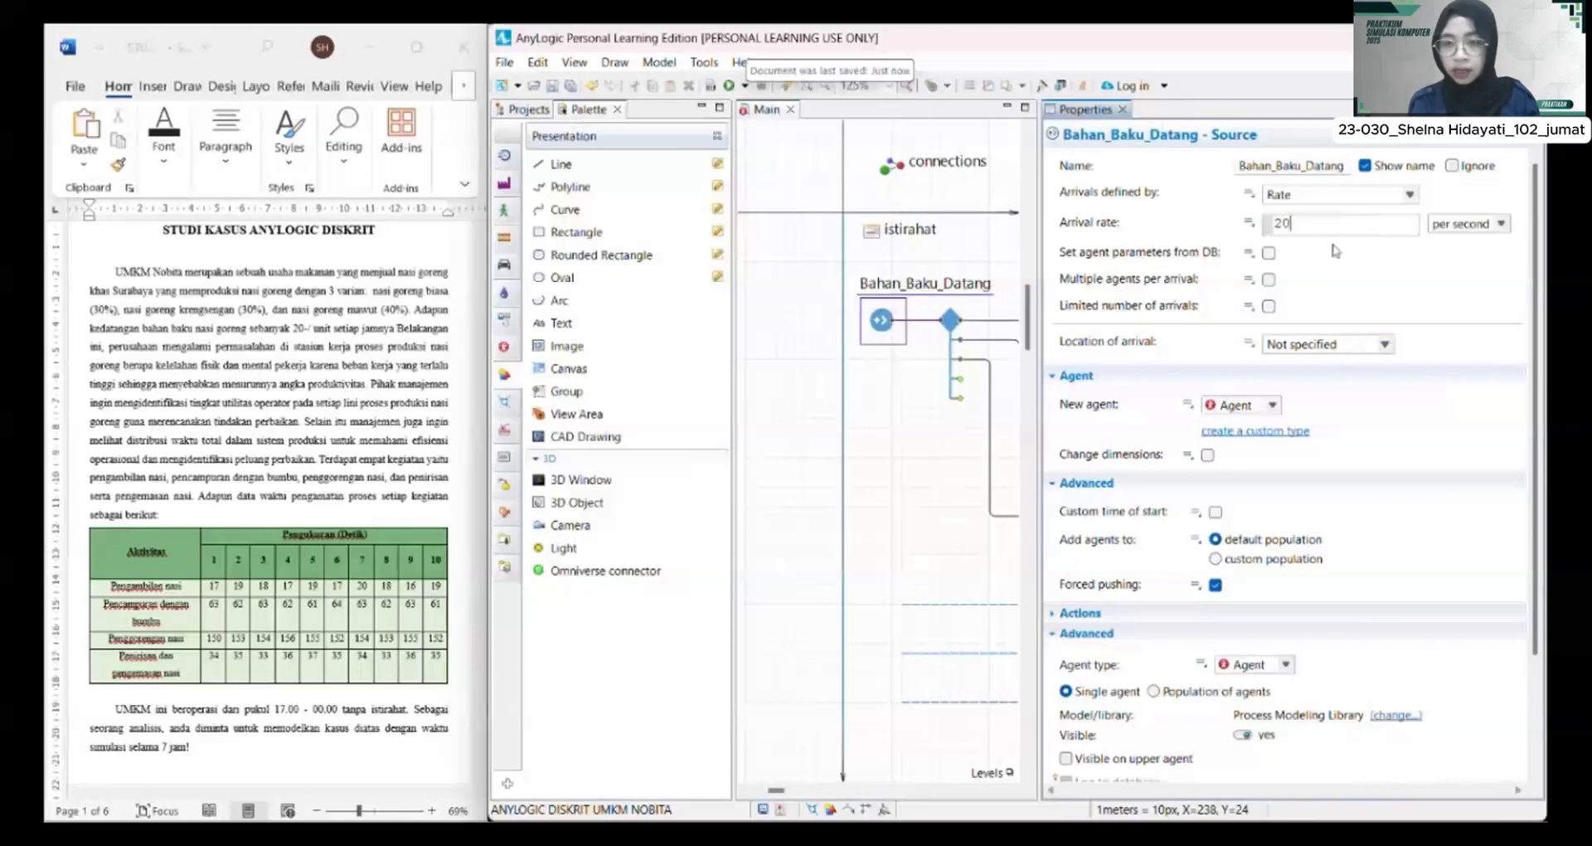
pyautogui.click(1501, 224)
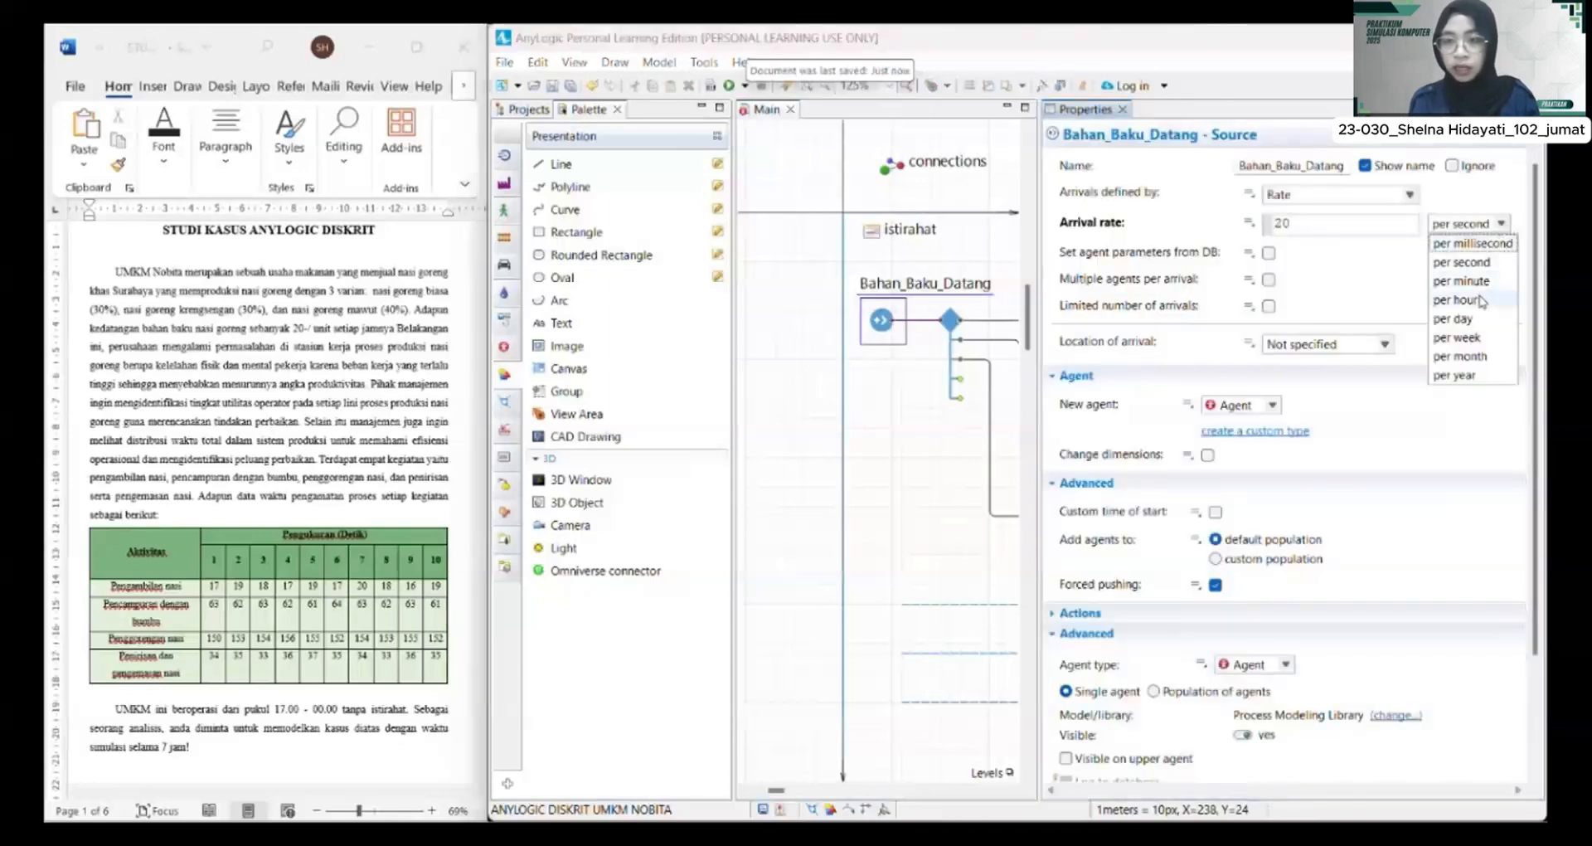
pyautogui.click(1480, 300)
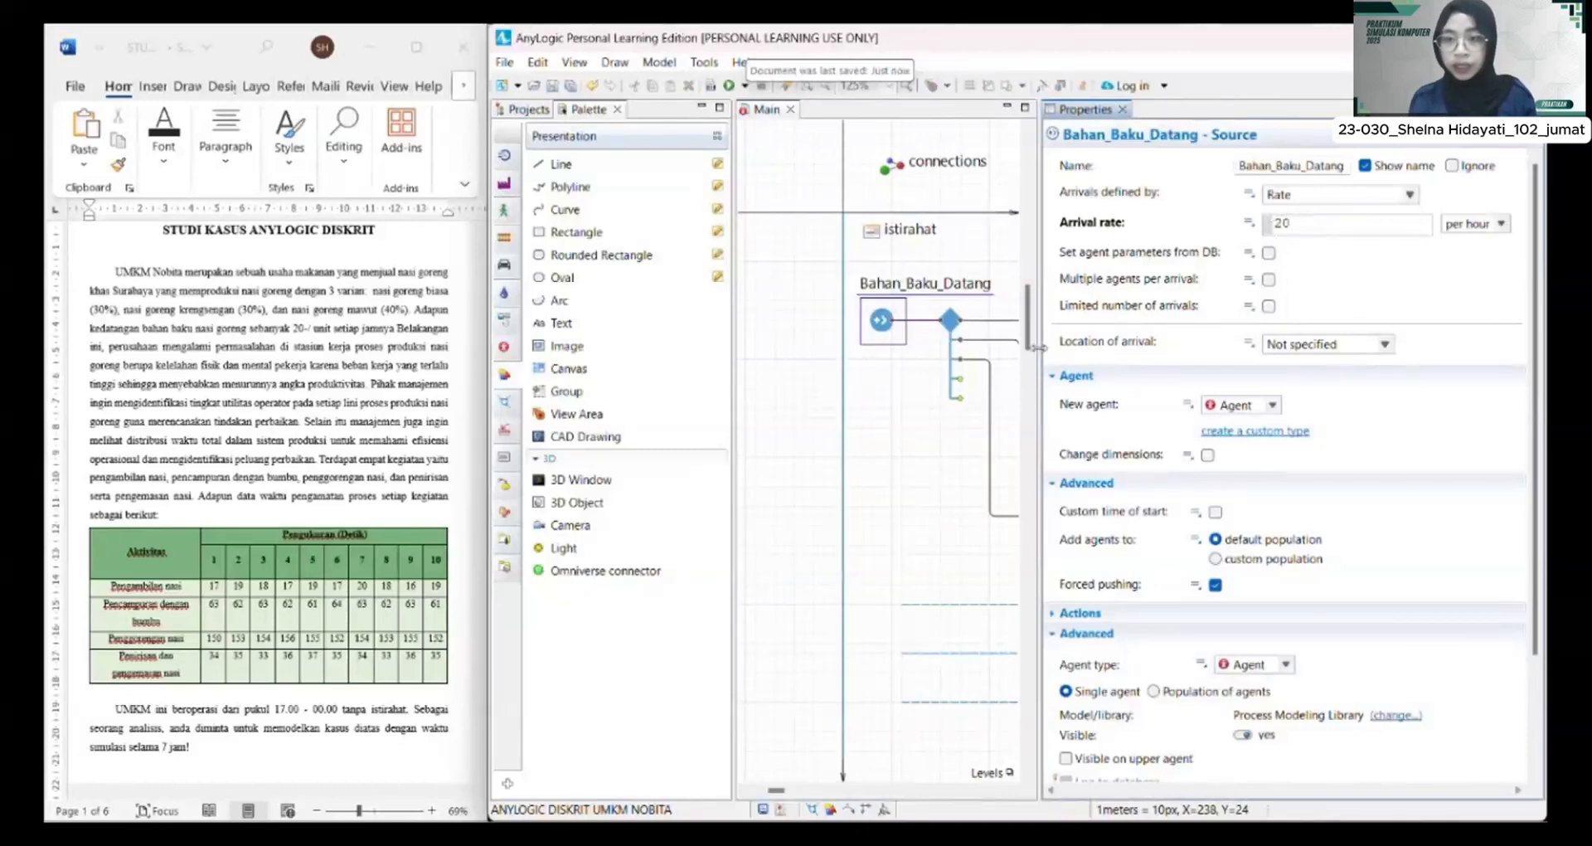
# Step: Choose Nasgor as the new agent type for the Bahan_Baku_Datang source
pyautogui.click(1271, 404)
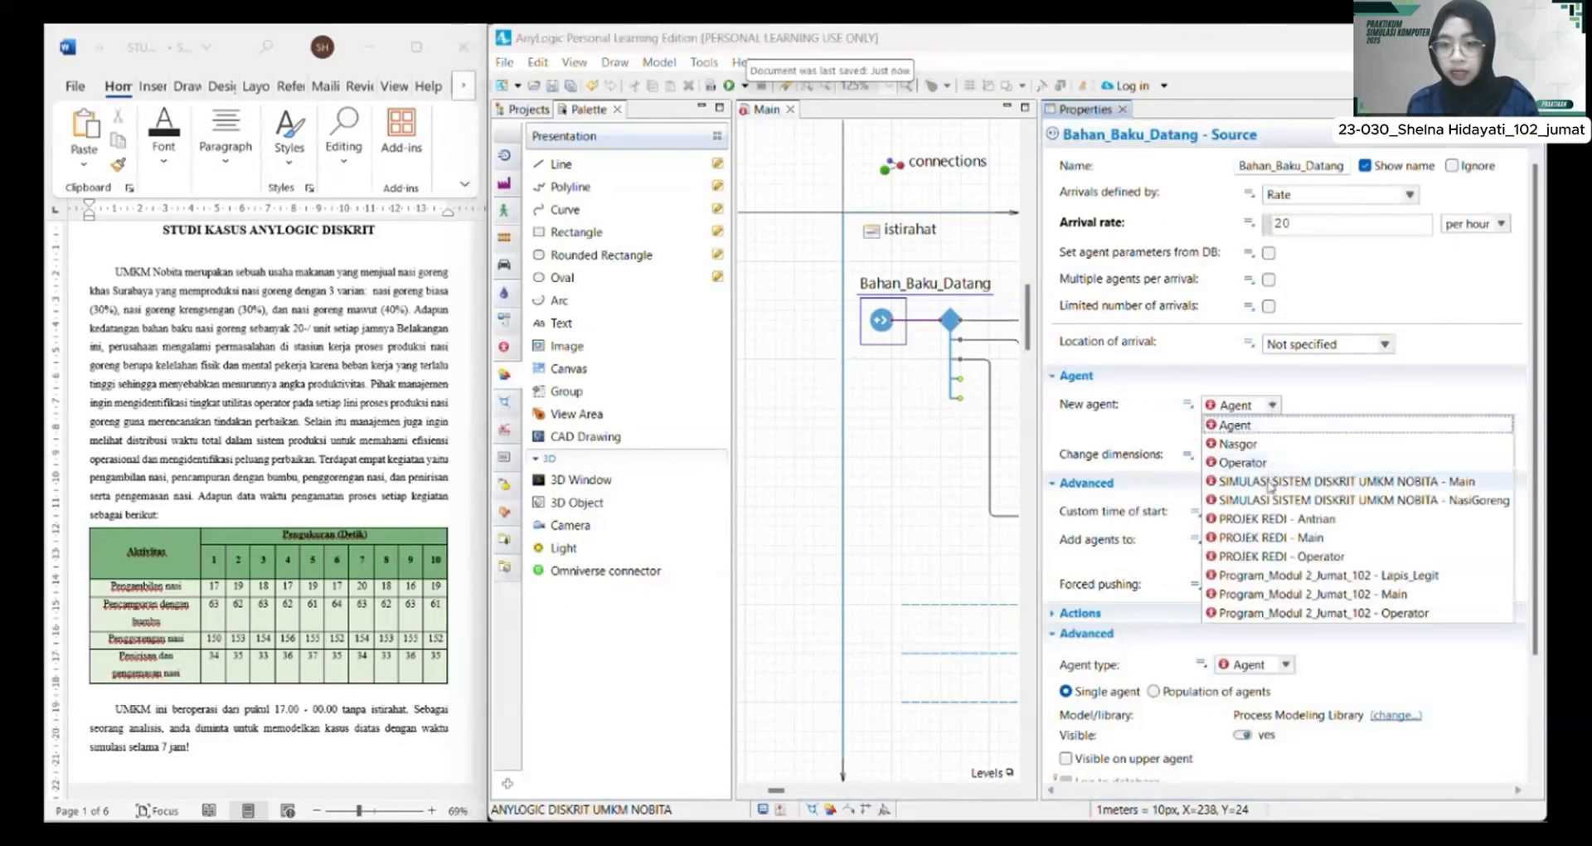
pyautogui.click(1250, 445)
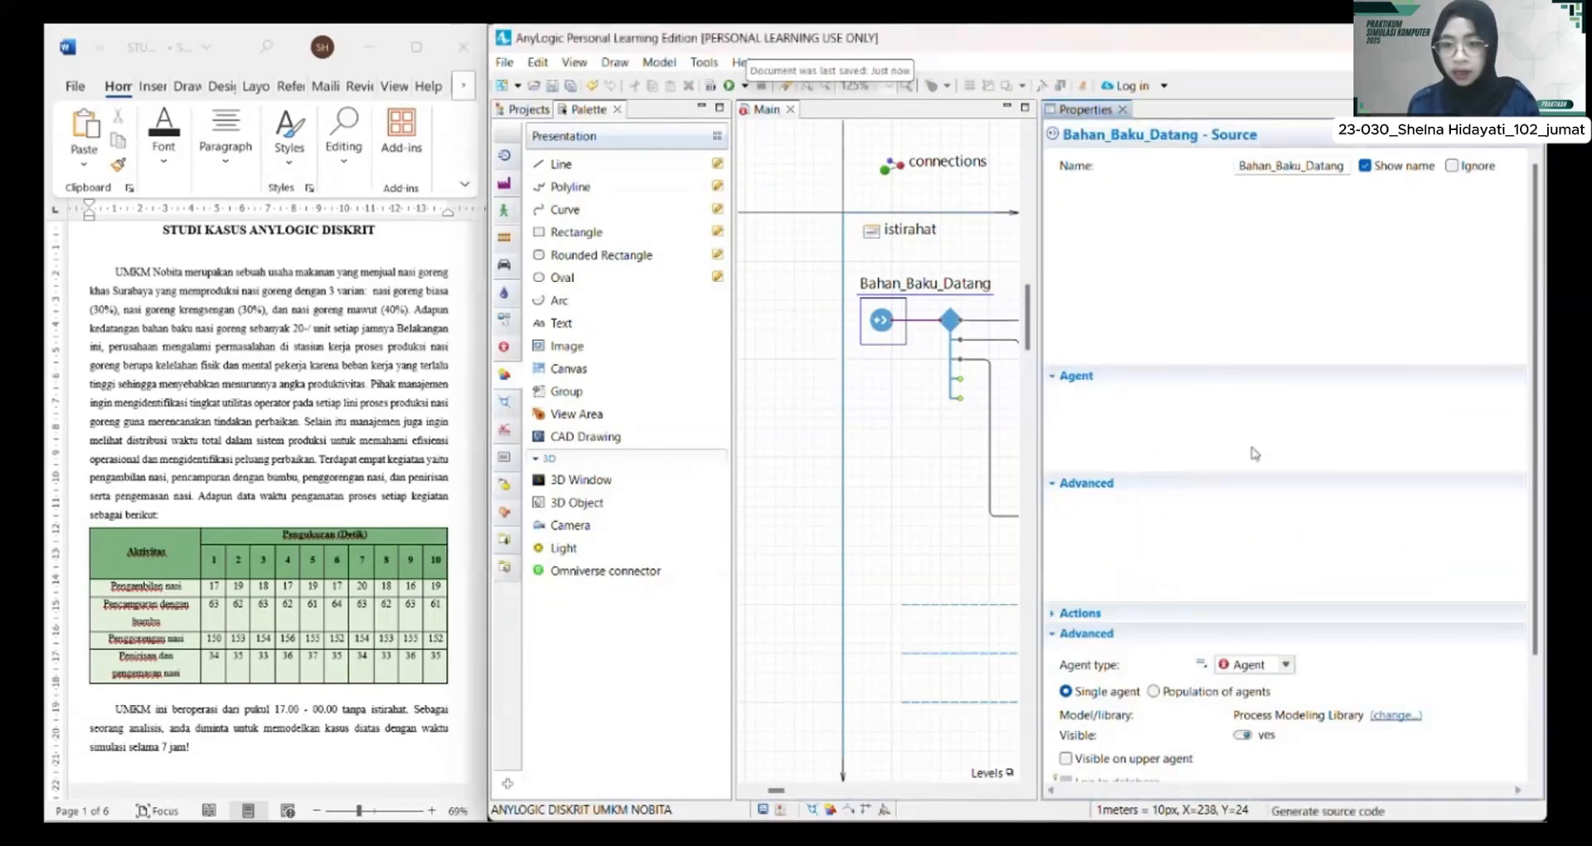
pyautogui.scroll(-2, 1310, 425)
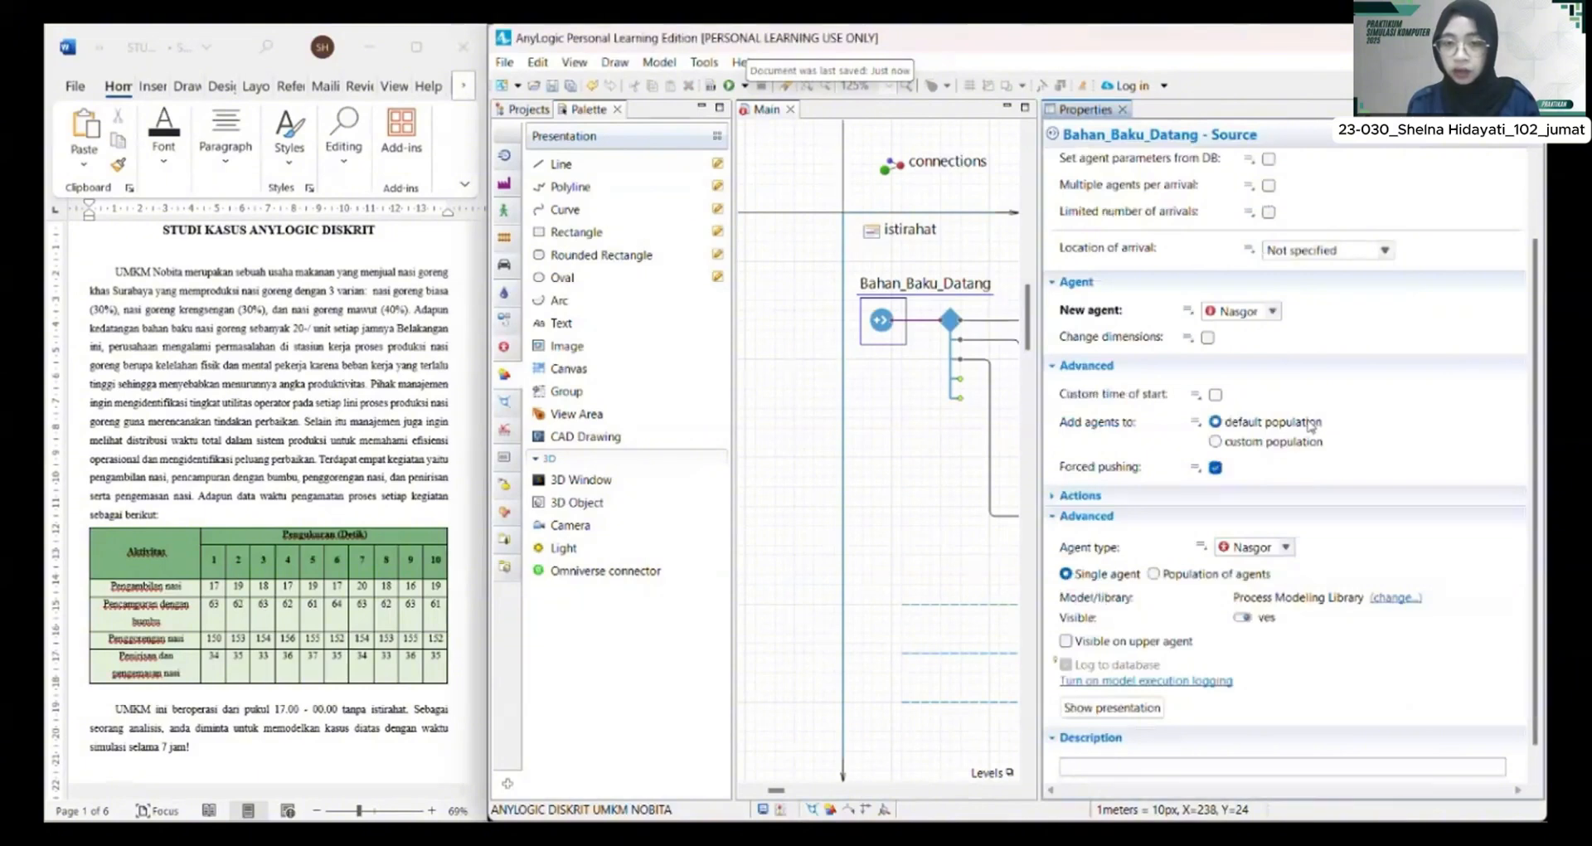
pyautogui.scroll(1, 1363, 509)
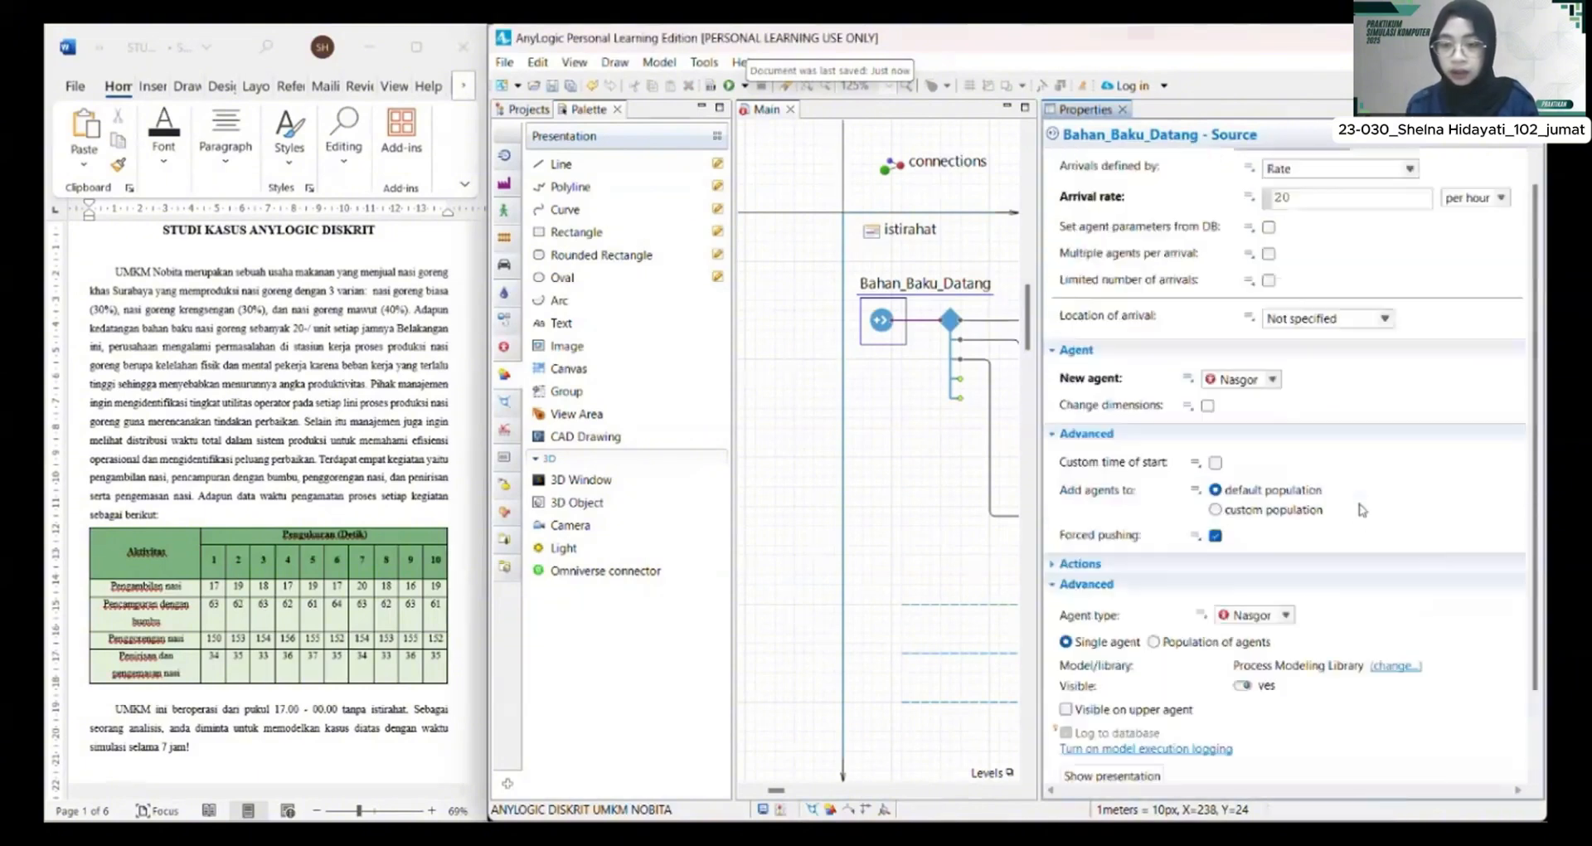
# Step: Set the five output probabilities of selectOutput5 to 0.3, 0.3, 0.4, 0 and 0
pyautogui.click(950, 323)
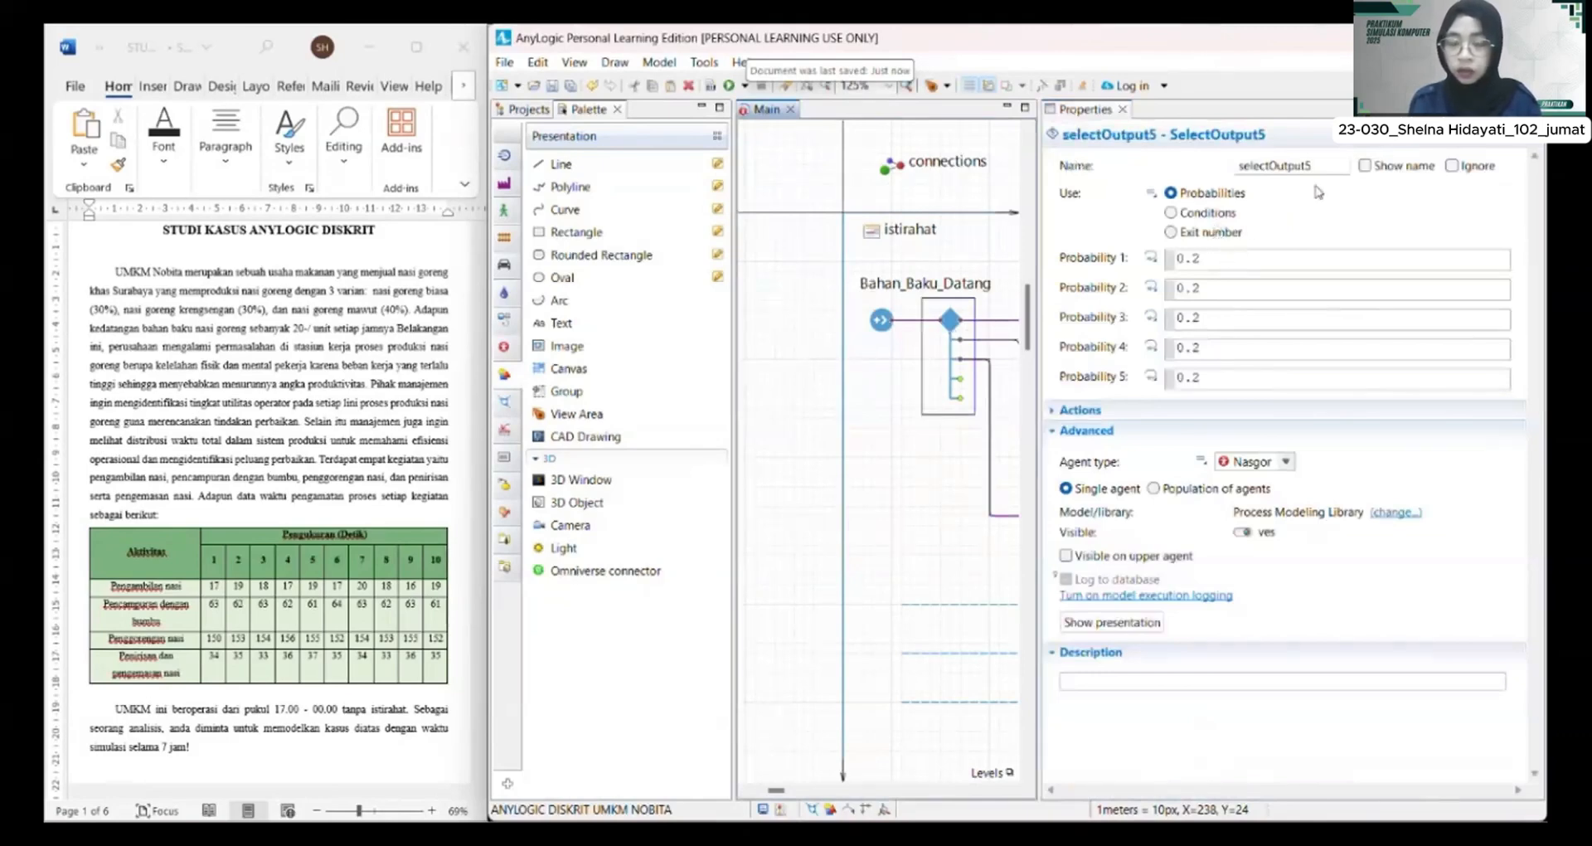
pyautogui.click(1212, 258)
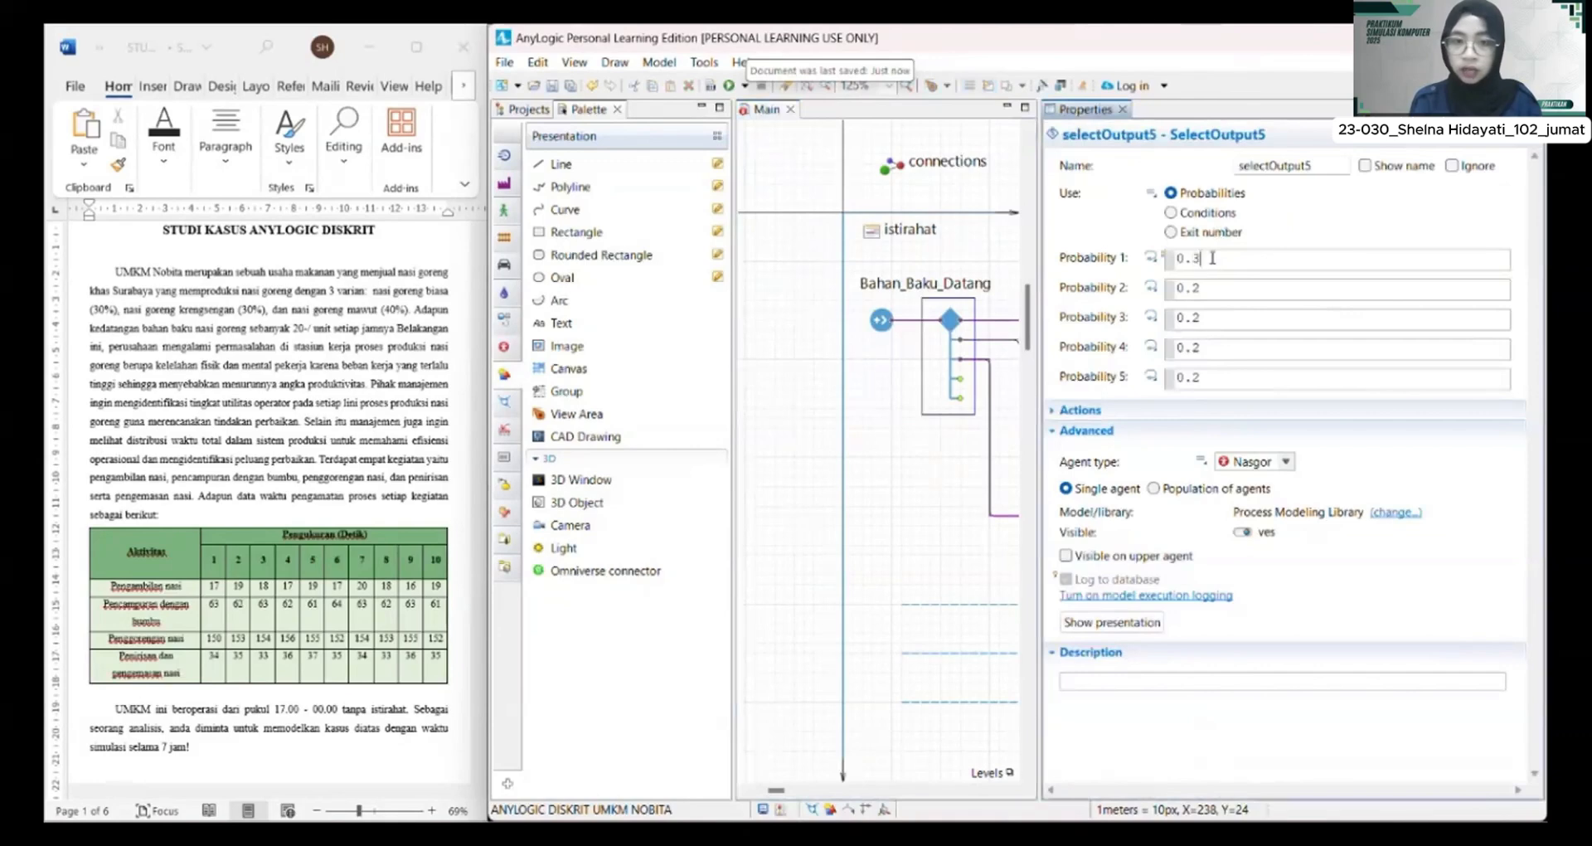
pyautogui.click(1207, 288)
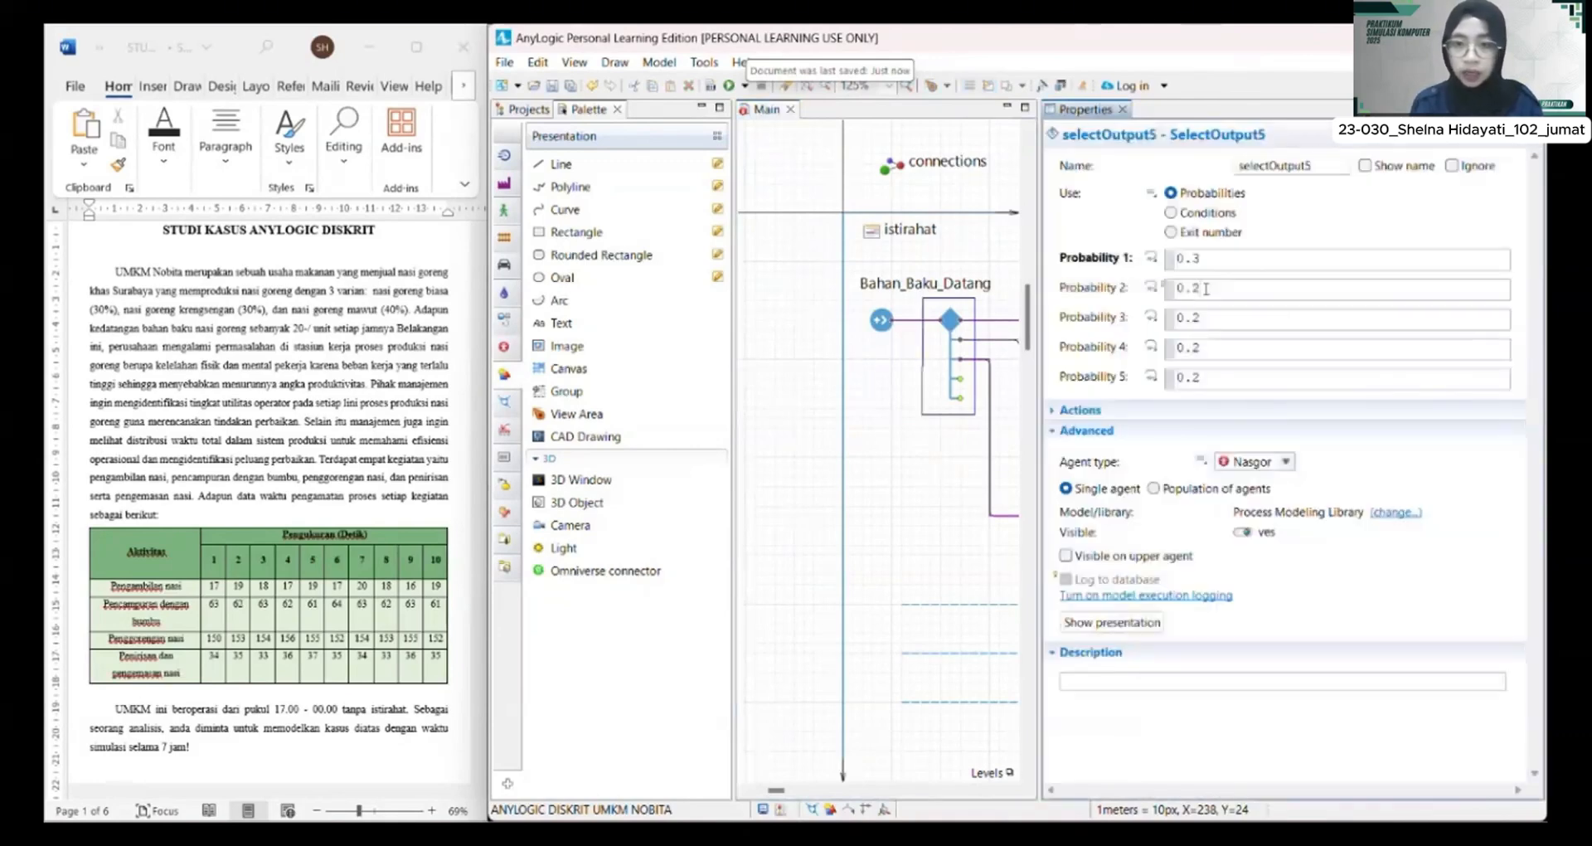
pyautogui.click(1233, 315)
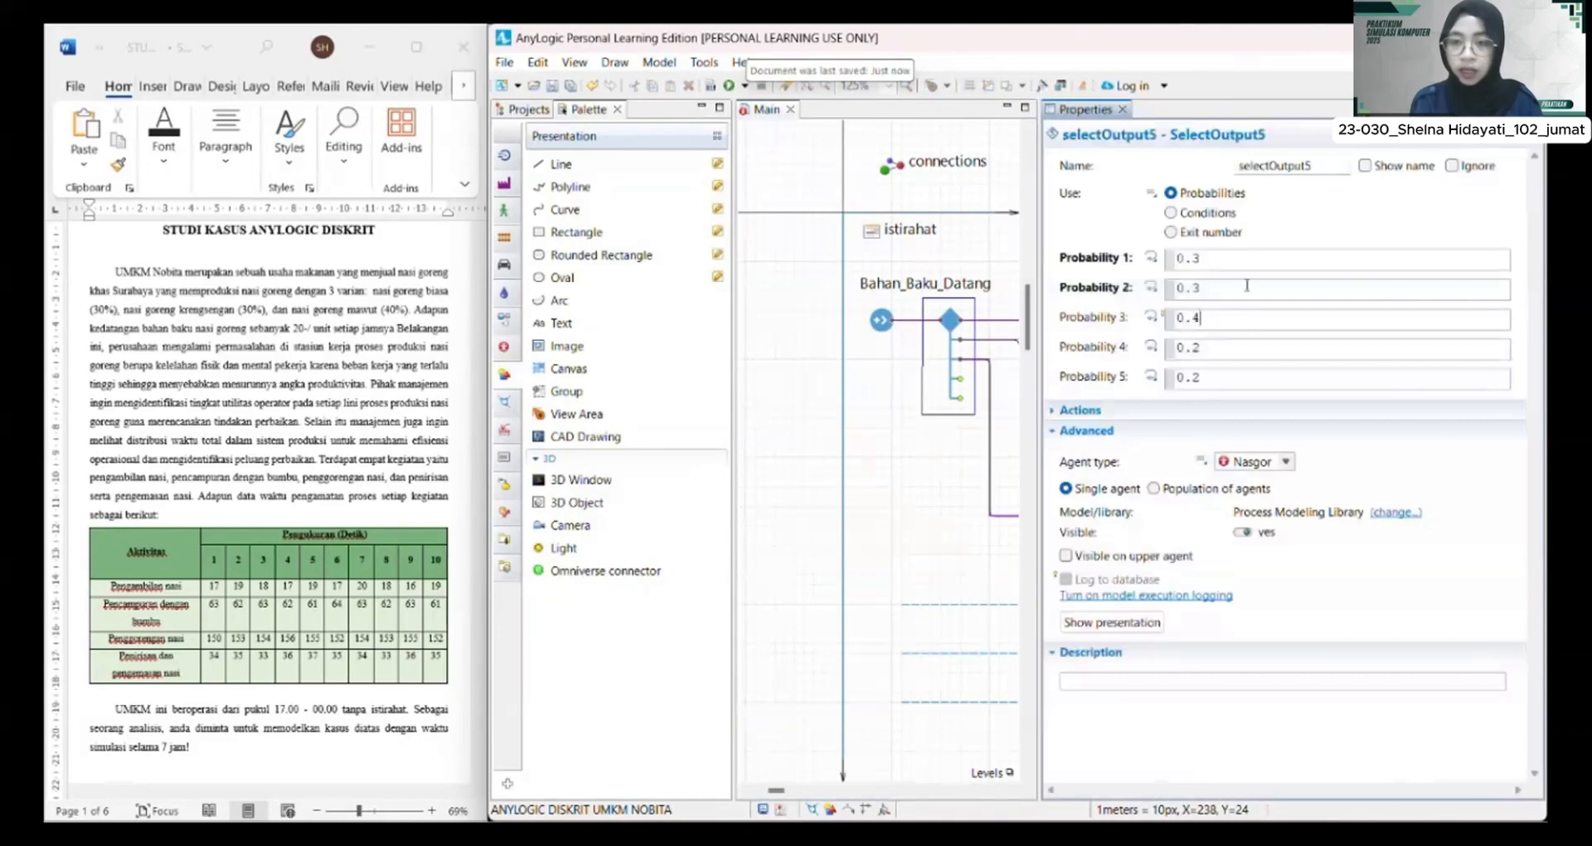
pyautogui.write('4')
pyautogui.click(1212, 349)
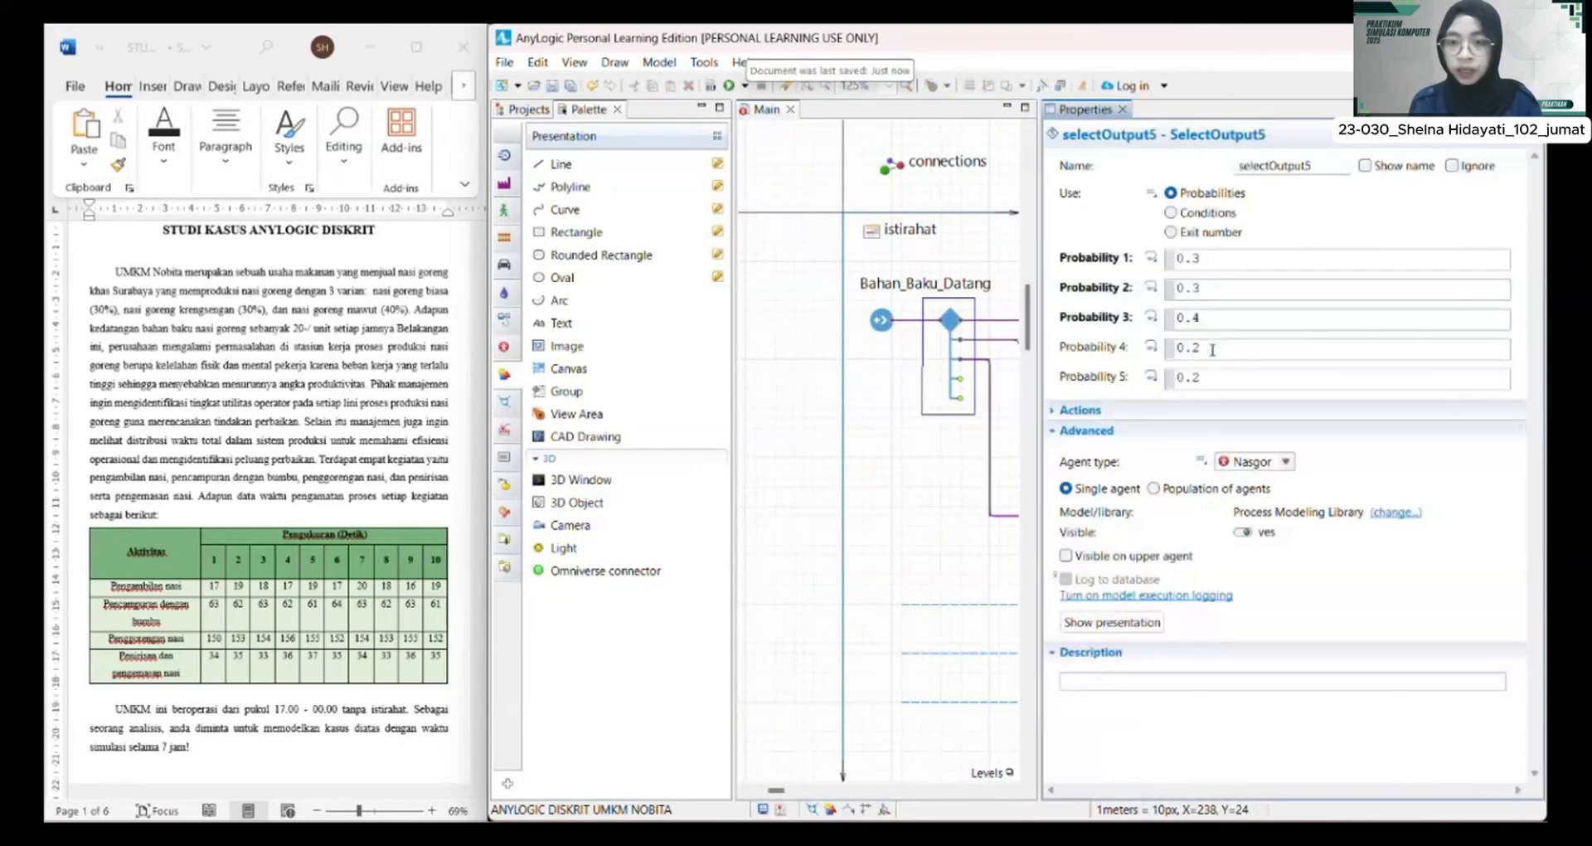
pyautogui.press('BackSpace')
pyautogui.click(1228, 380)
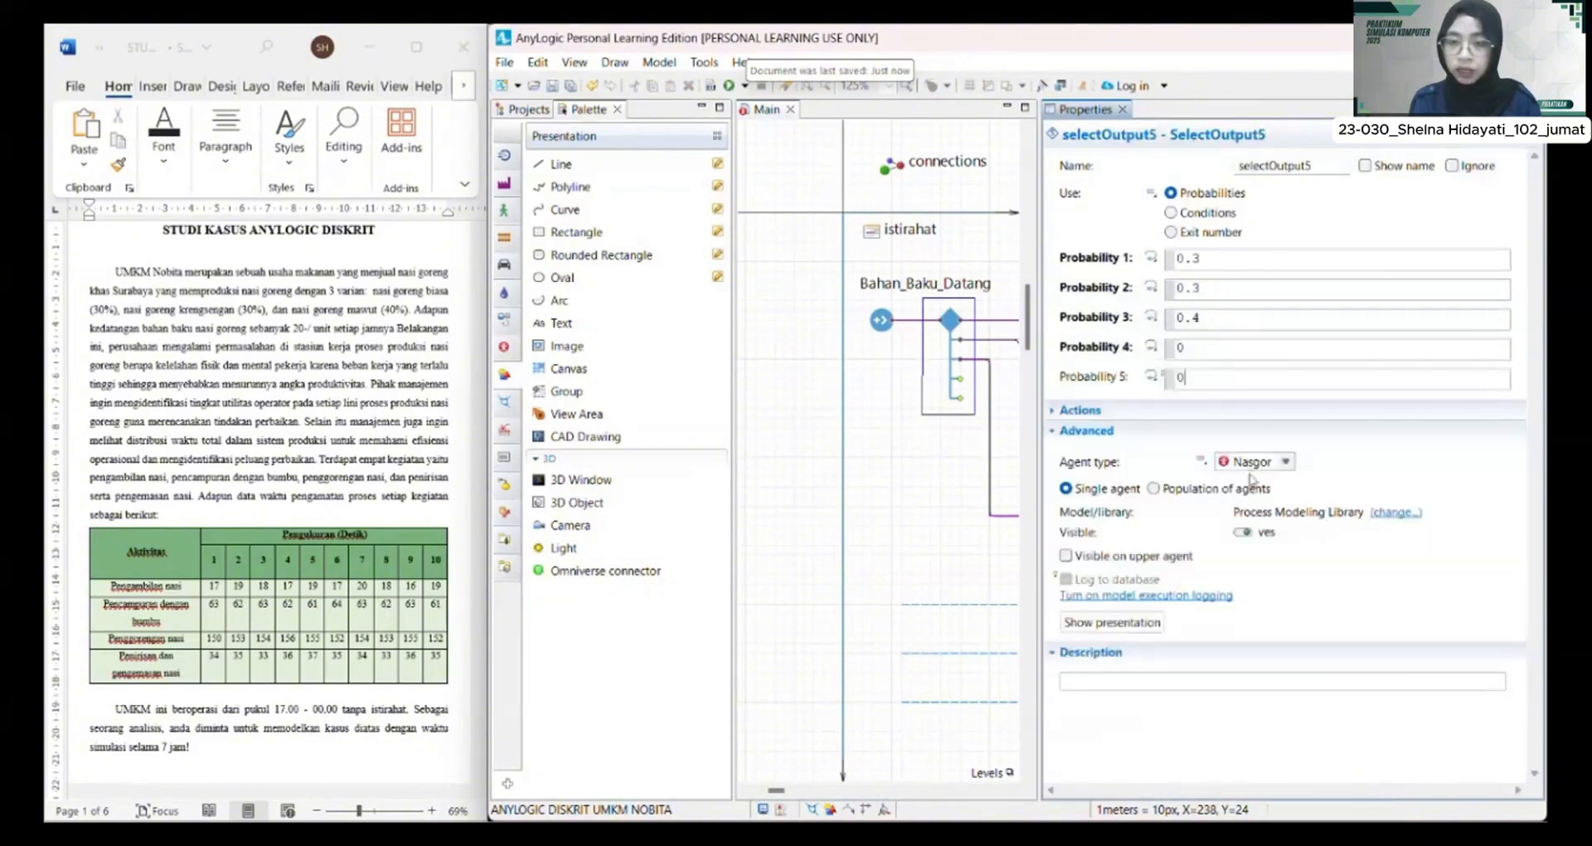
# Step: Enable maximum capacity for the nasgor_biasa queue and set its agent location to antri_nasgor_biasa
pyautogui.moveTo(776, 790)
pyautogui.mouseDown()
pyautogui.moveTo(812, 791)
pyautogui.moveTo(796, 791)
pyautogui.mouseUp()
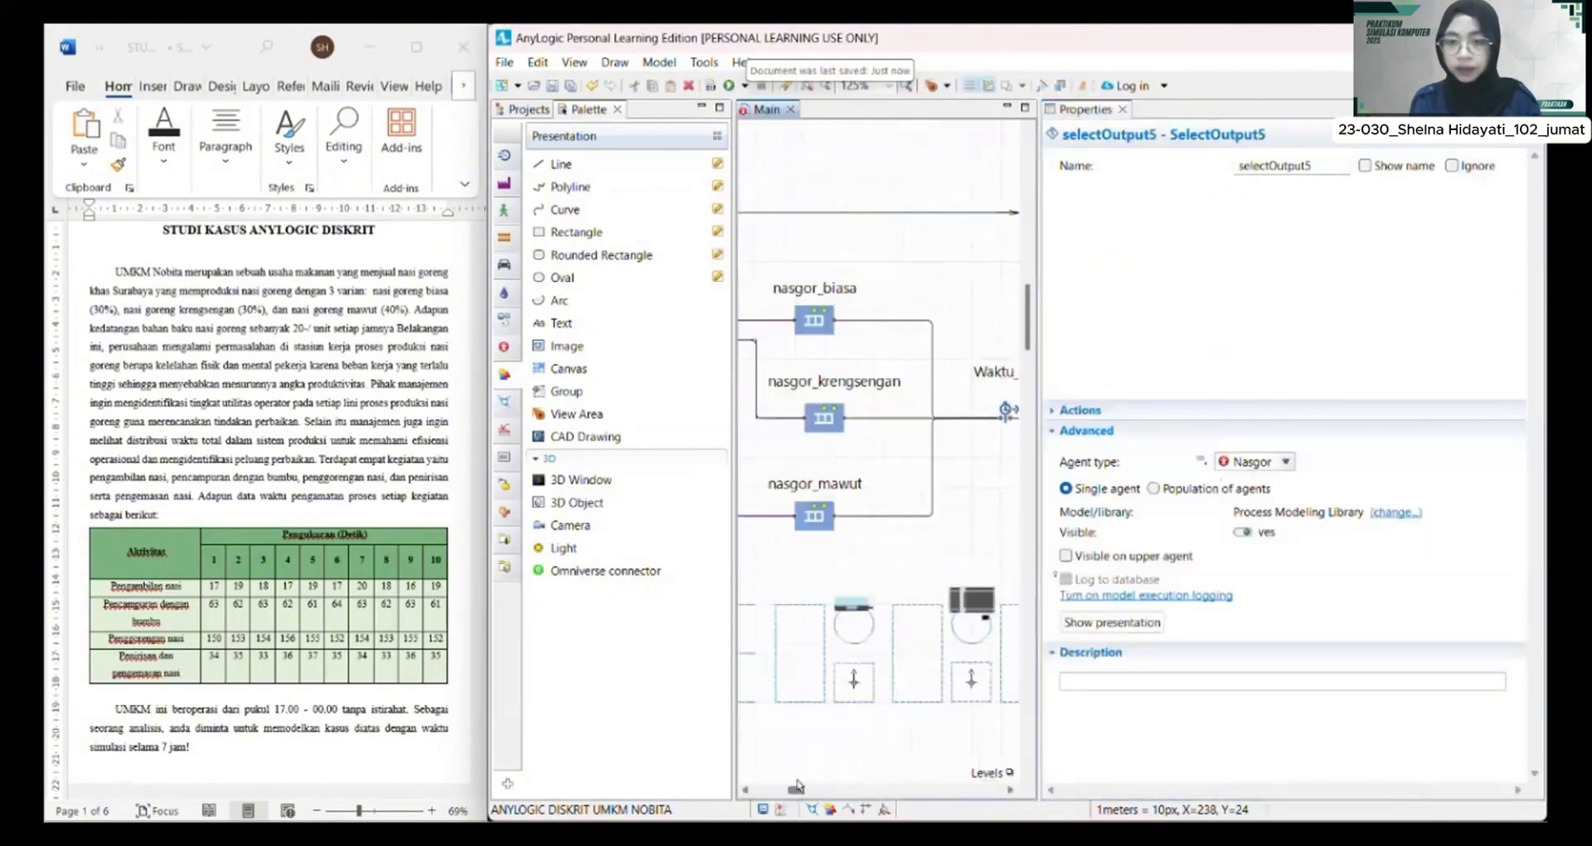
pyautogui.click(816, 331)
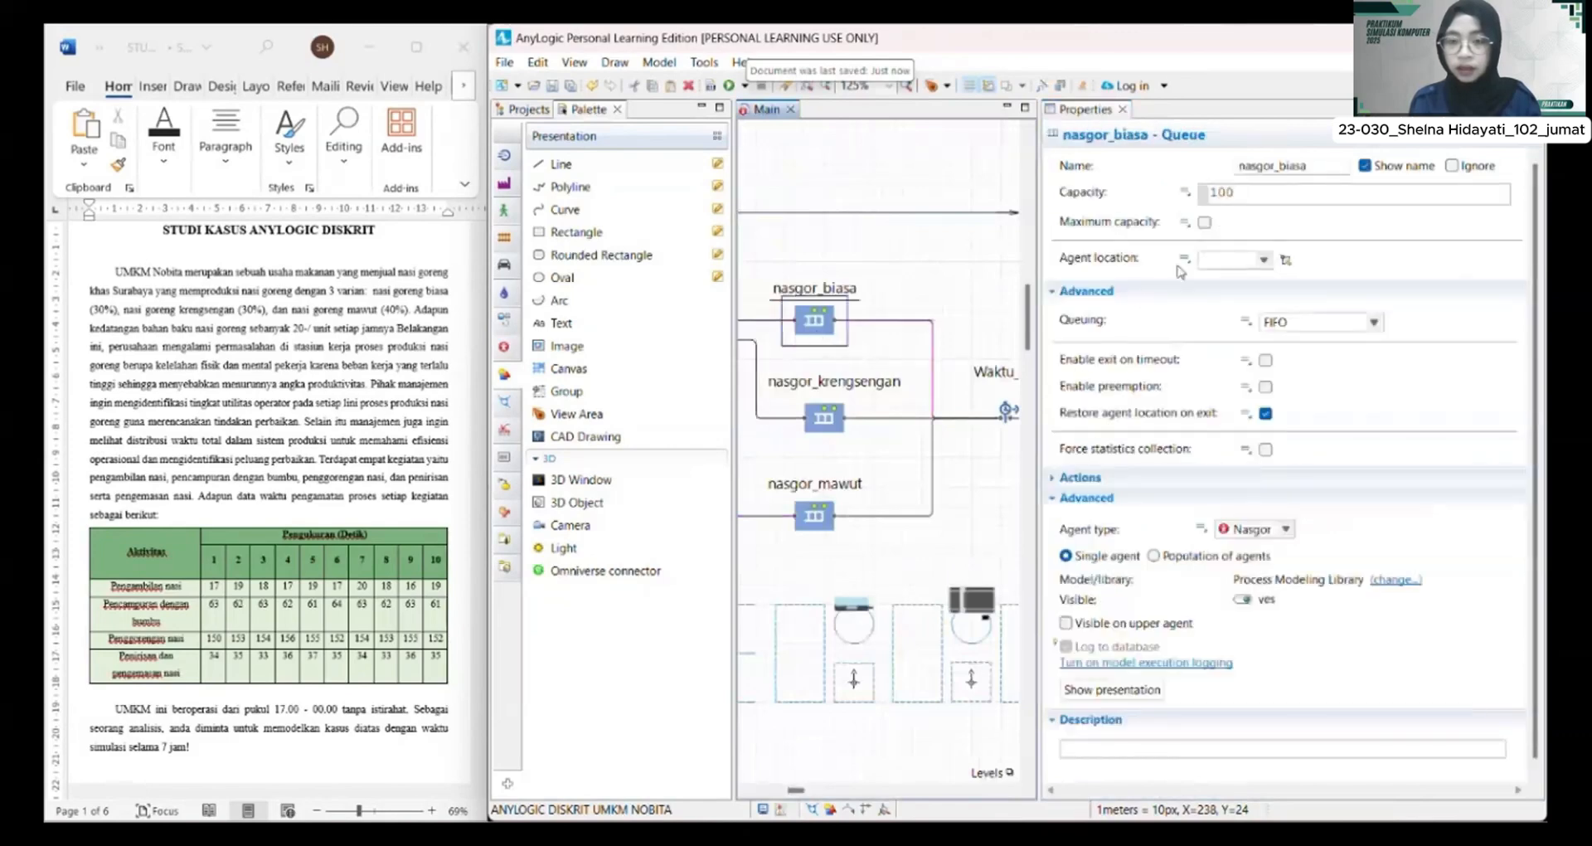
pyautogui.click(1204, 222)
pyautogui.click(1265, 231)
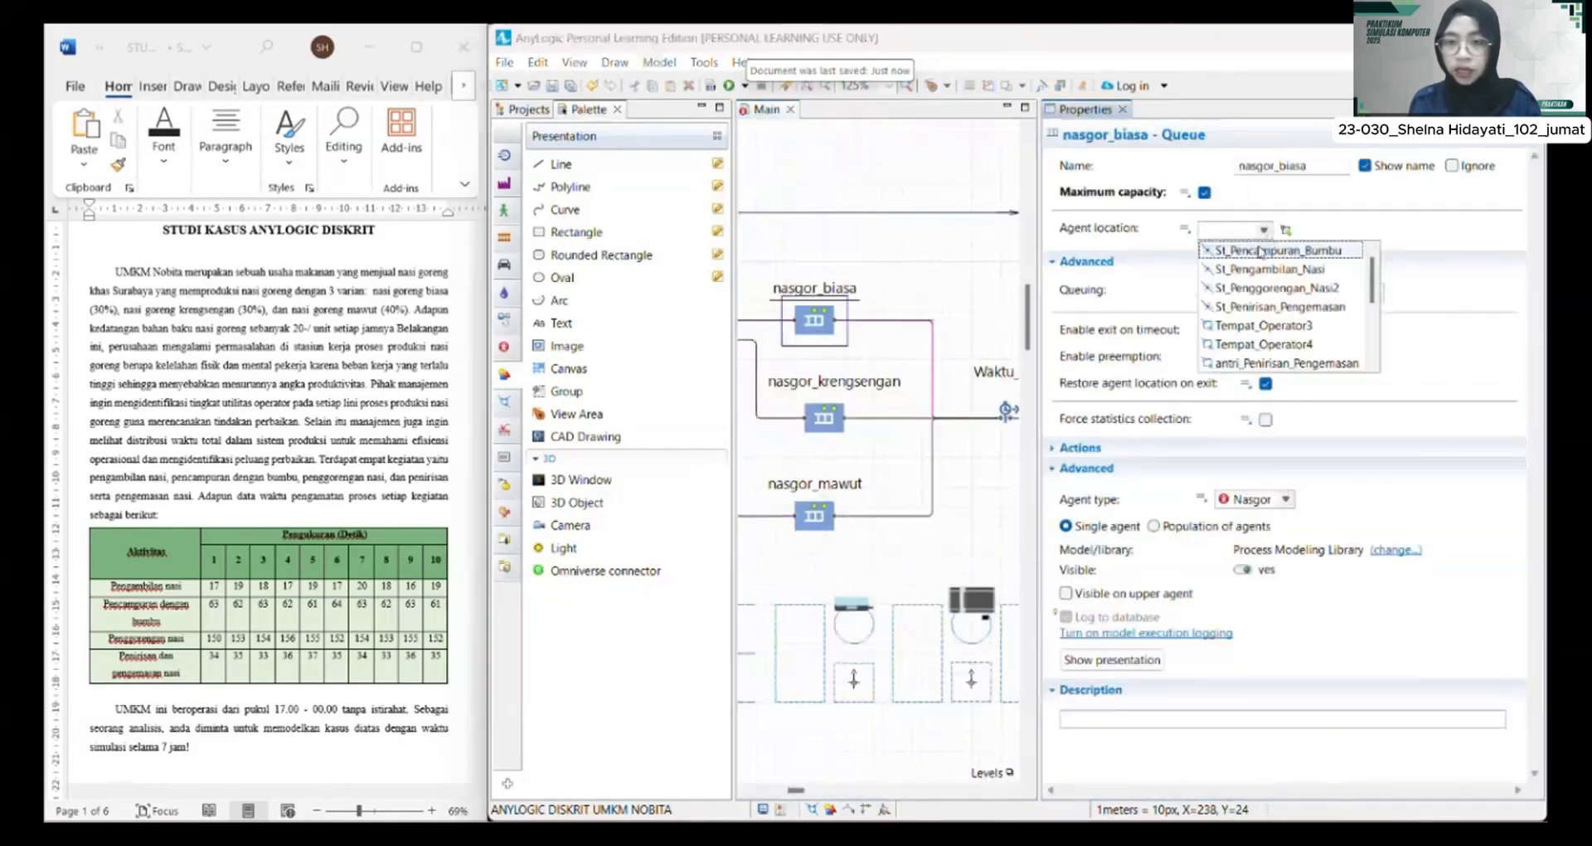
pyautogui.scroll(-2, 1266, 307)
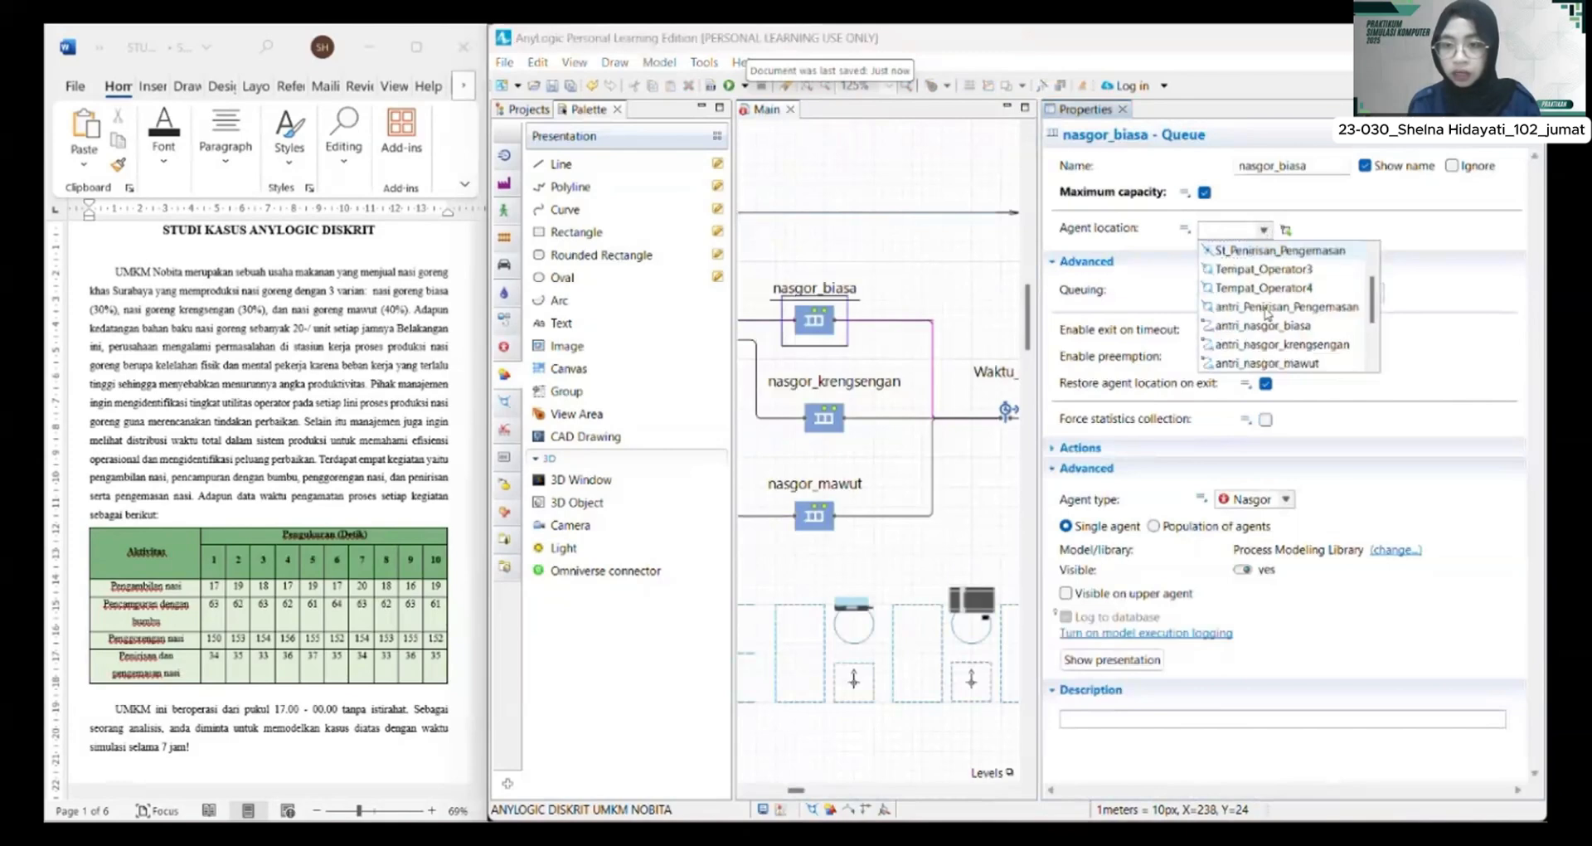
pyautogui.click(1262, 325)
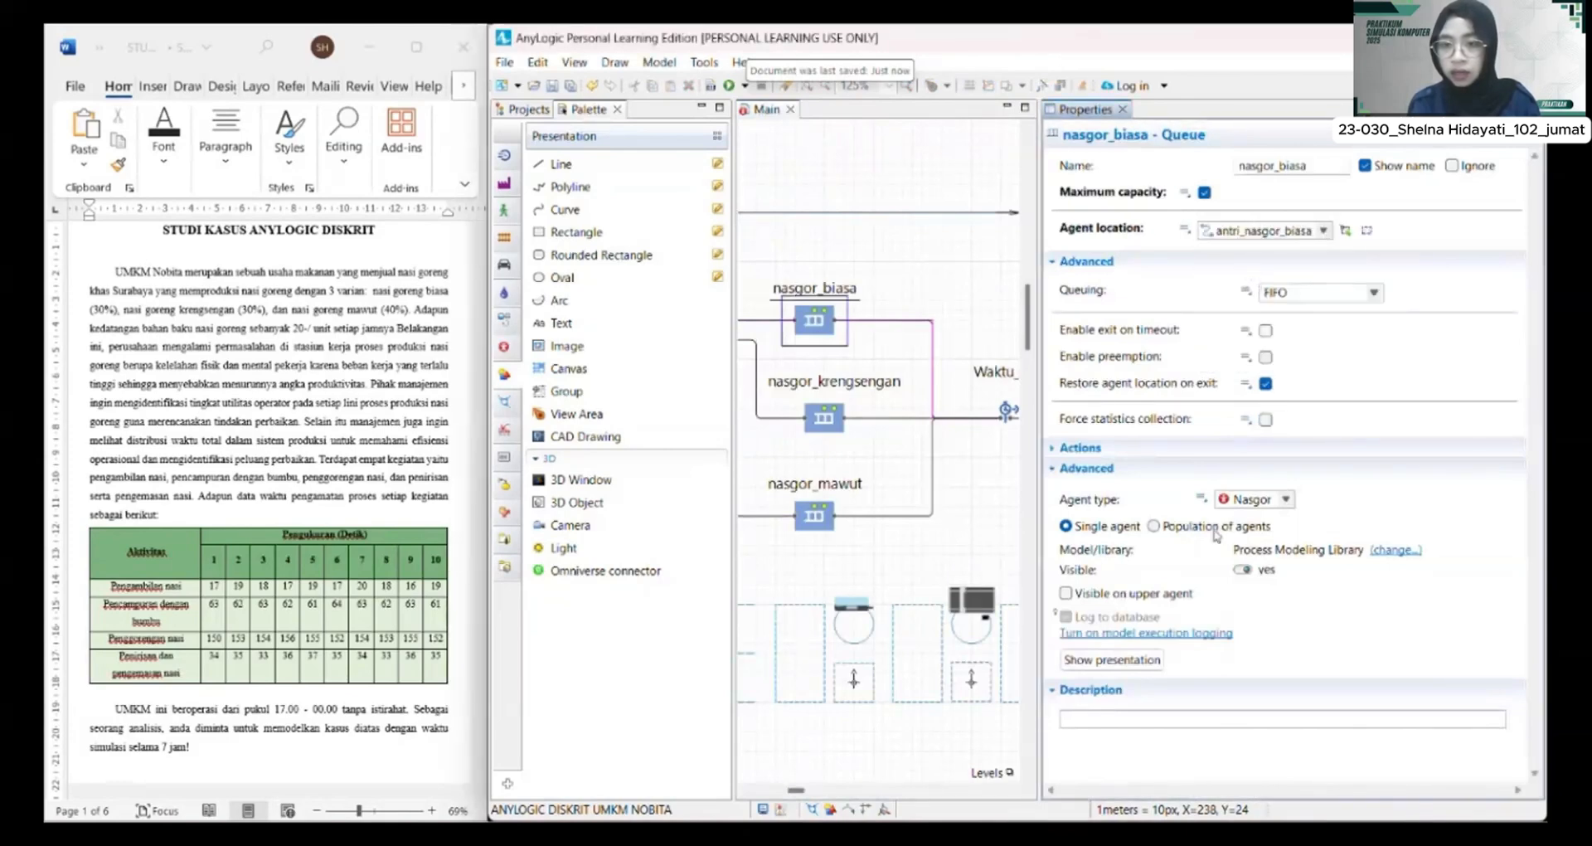
# Step: Enable maximum capacity for the nasgor_krengsengan queue and set its agent location to antri_nasgor_krengsengan
pyautogui.click(829, 424)
pyautogui.click(1203, 222)
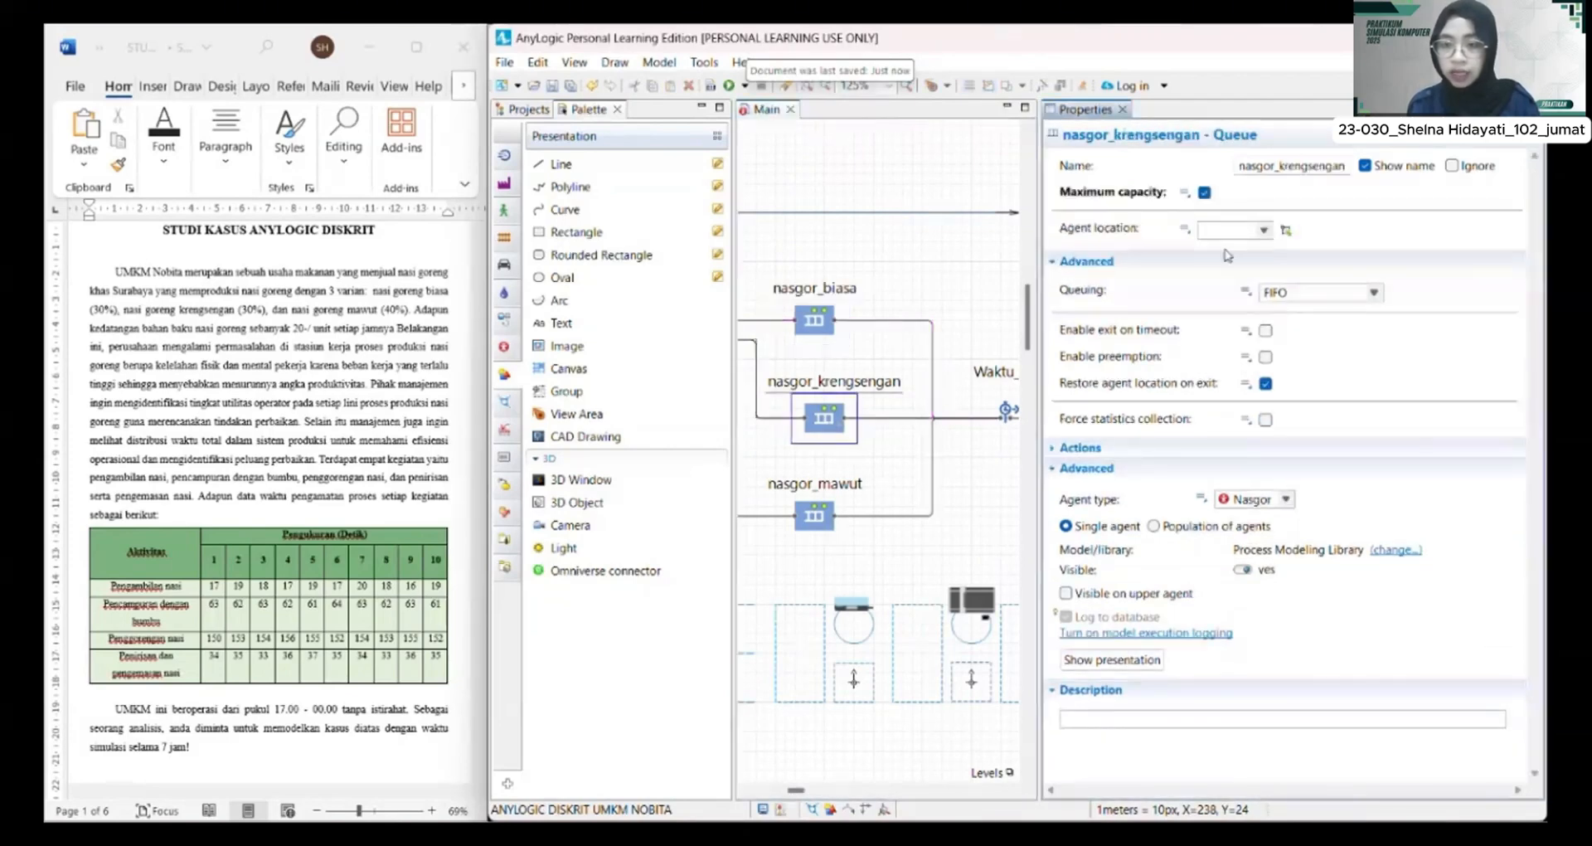
pyautogui.click(1263, 228)
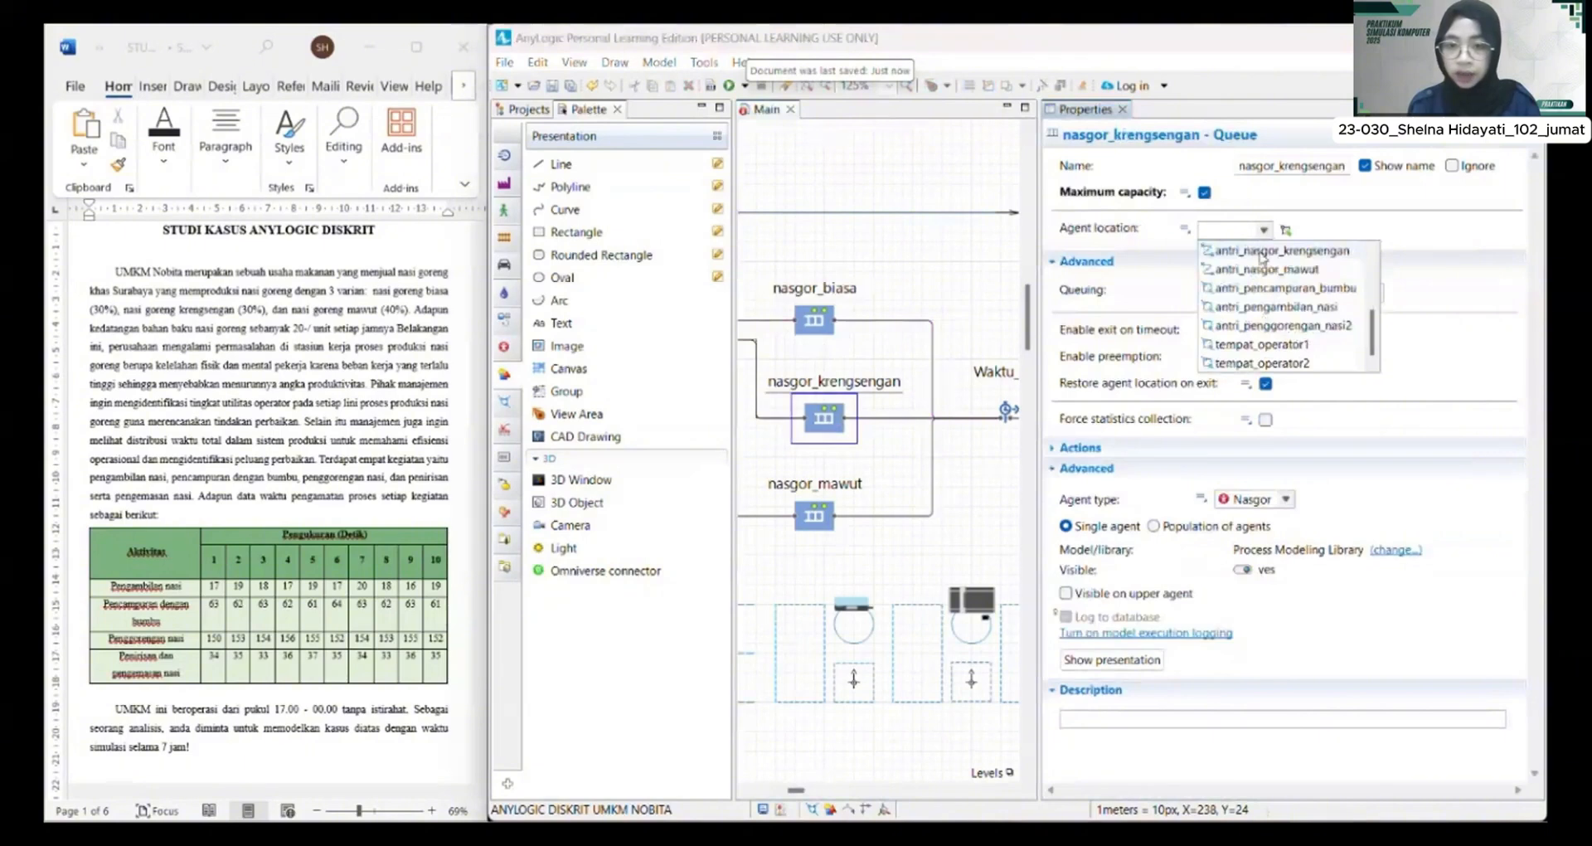
pyautogui.click(1261, 251)
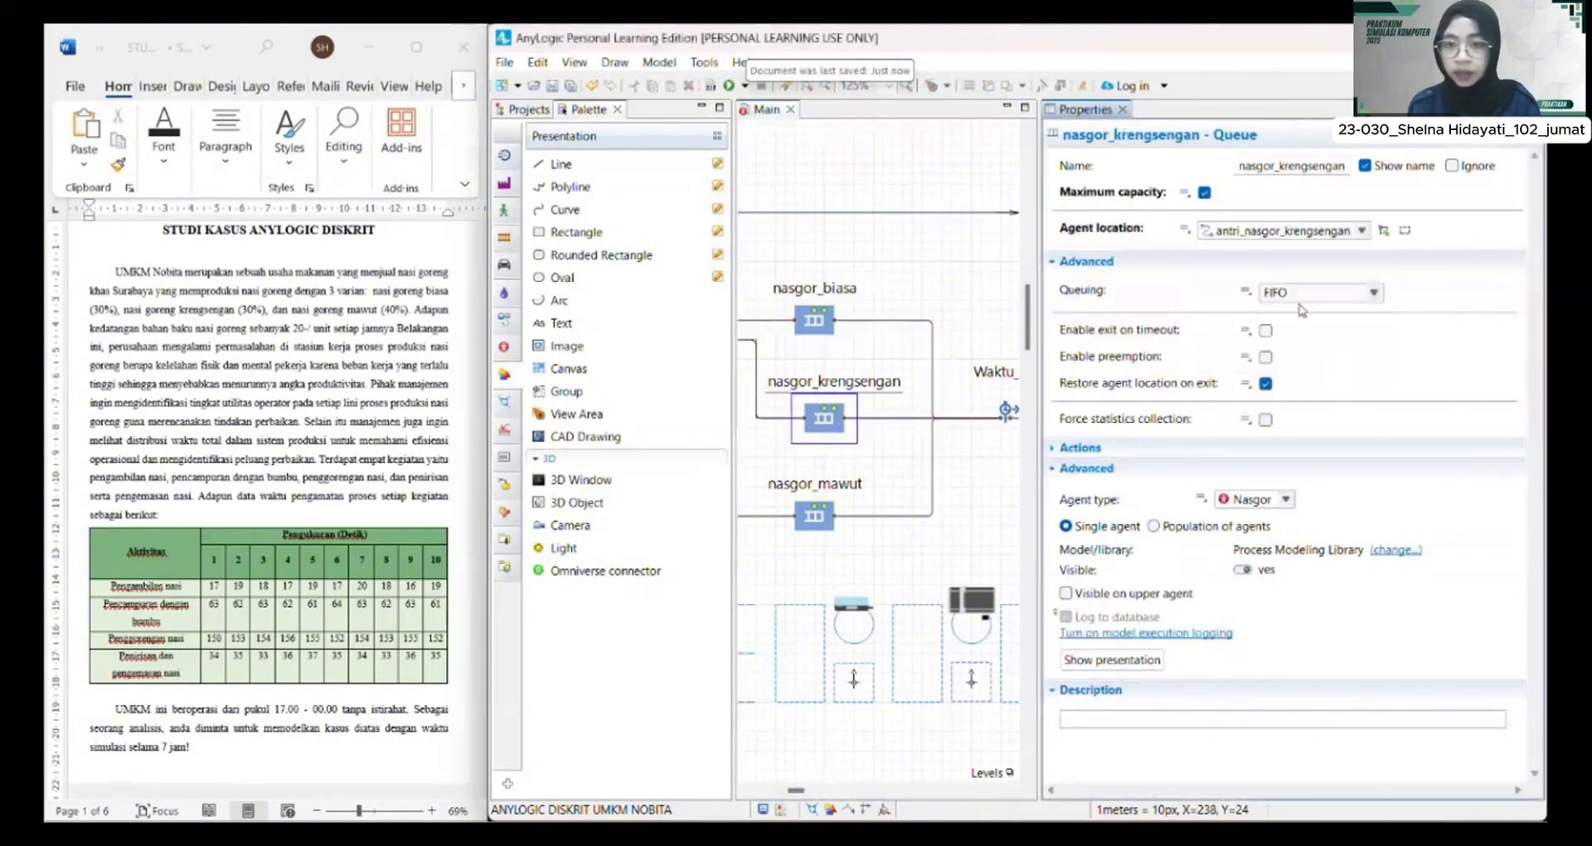
# Step: Enable maximum capacity for the nasgor_mawut queue and set its agent location to antri_nasgor_mawut
pyautogui.click(819, 527)
pyautogui.click(1204, 222)
pyautogui.click(1263, 230)
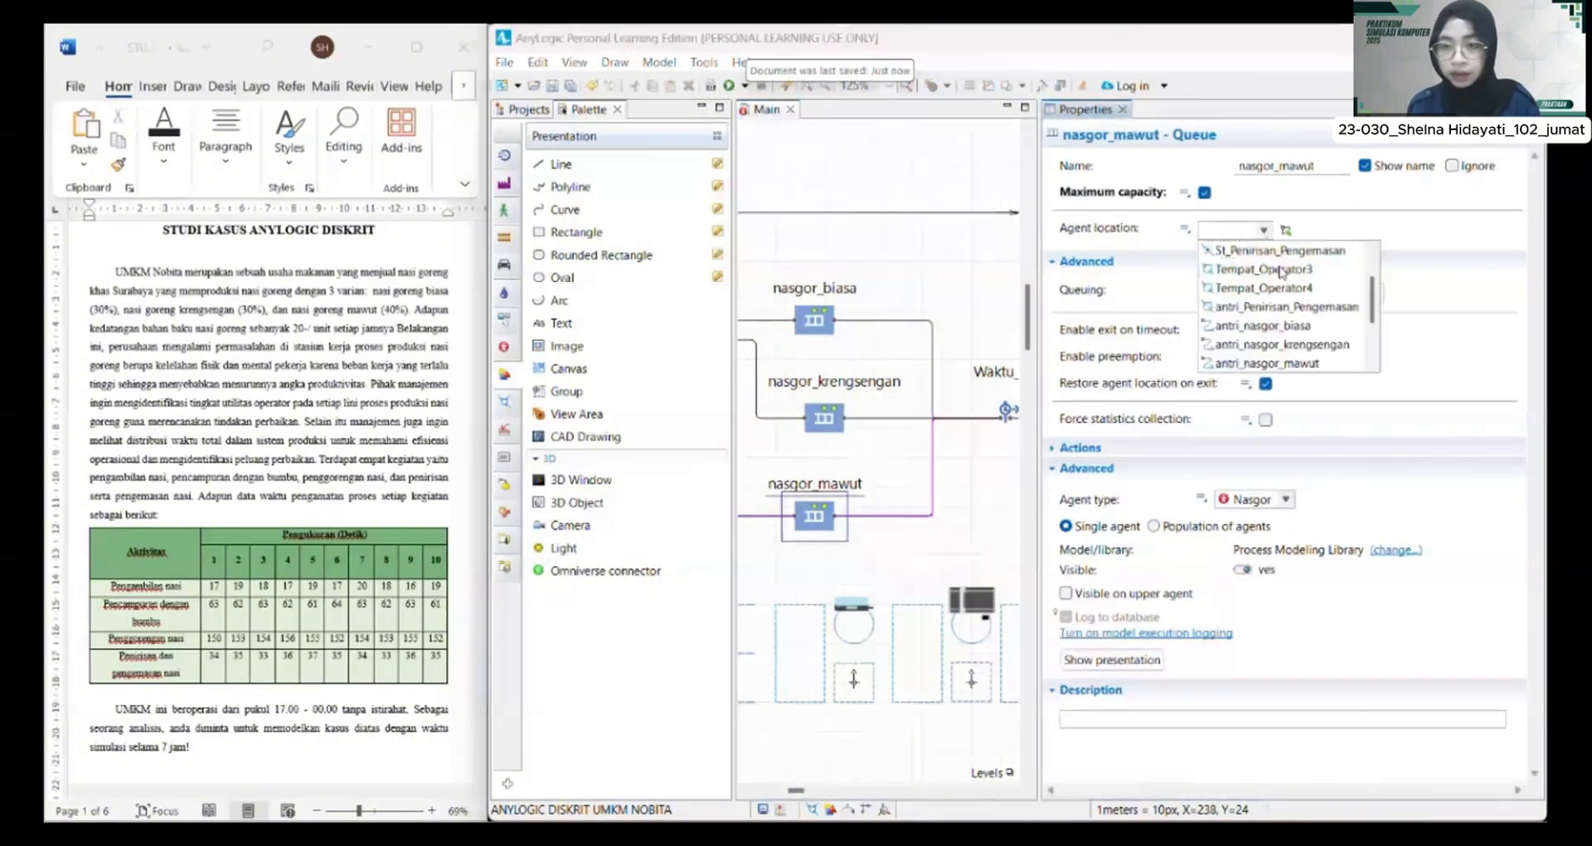
pyautogui.click(1276, 270)
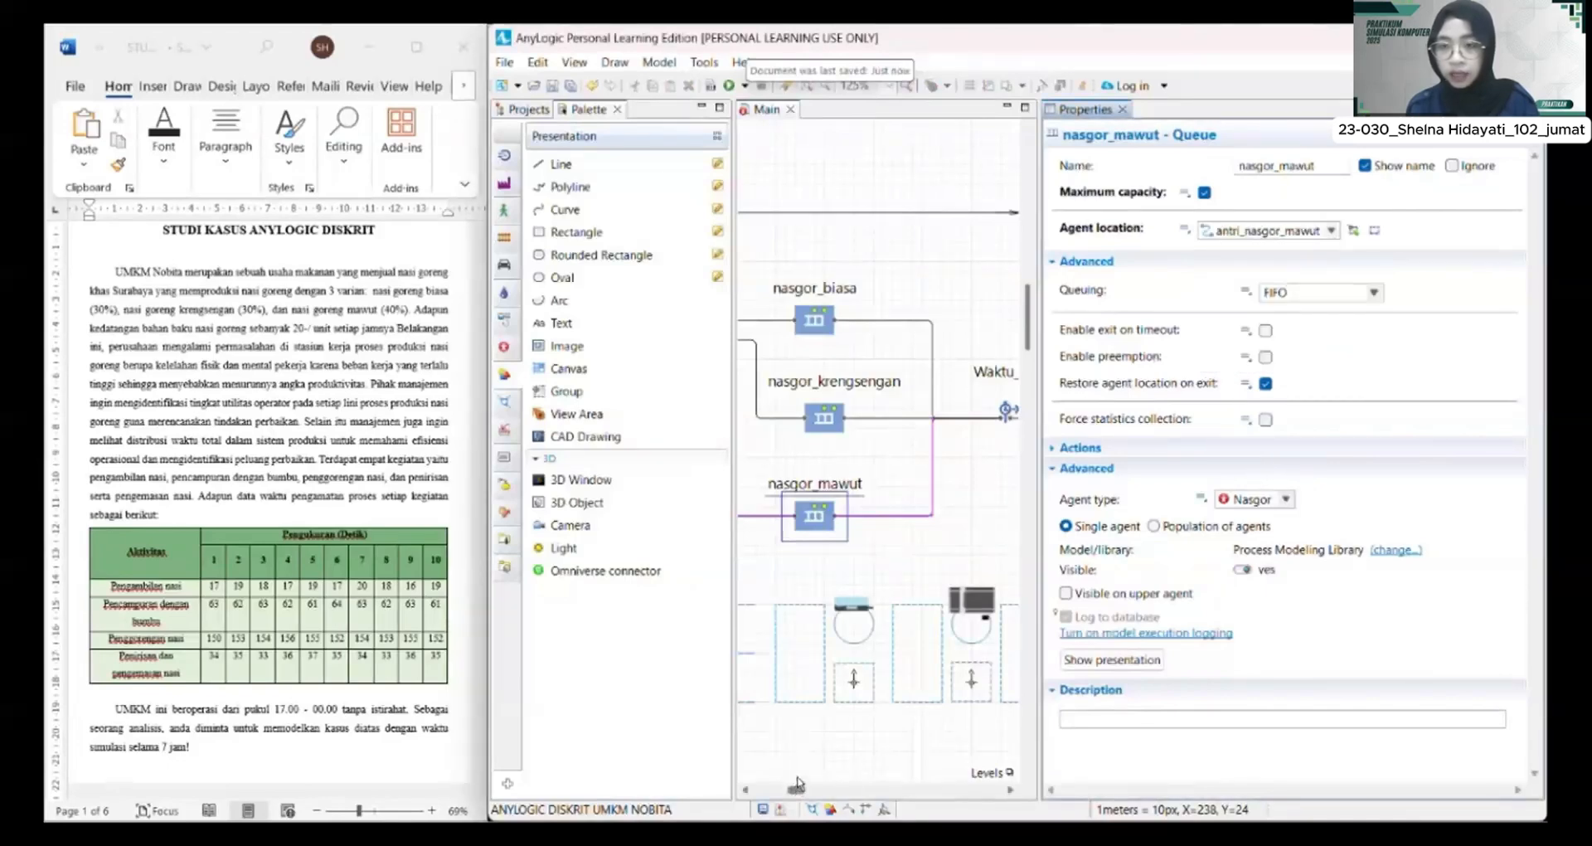
# Step: Check the capacity and agent location settings of the three nasgor queues and the properties of the Waktu_Mulai block
pyautogui.moveTo(797, 789); pyautogui.dragTo(793, 792)
pyautogui.click(843, 522)
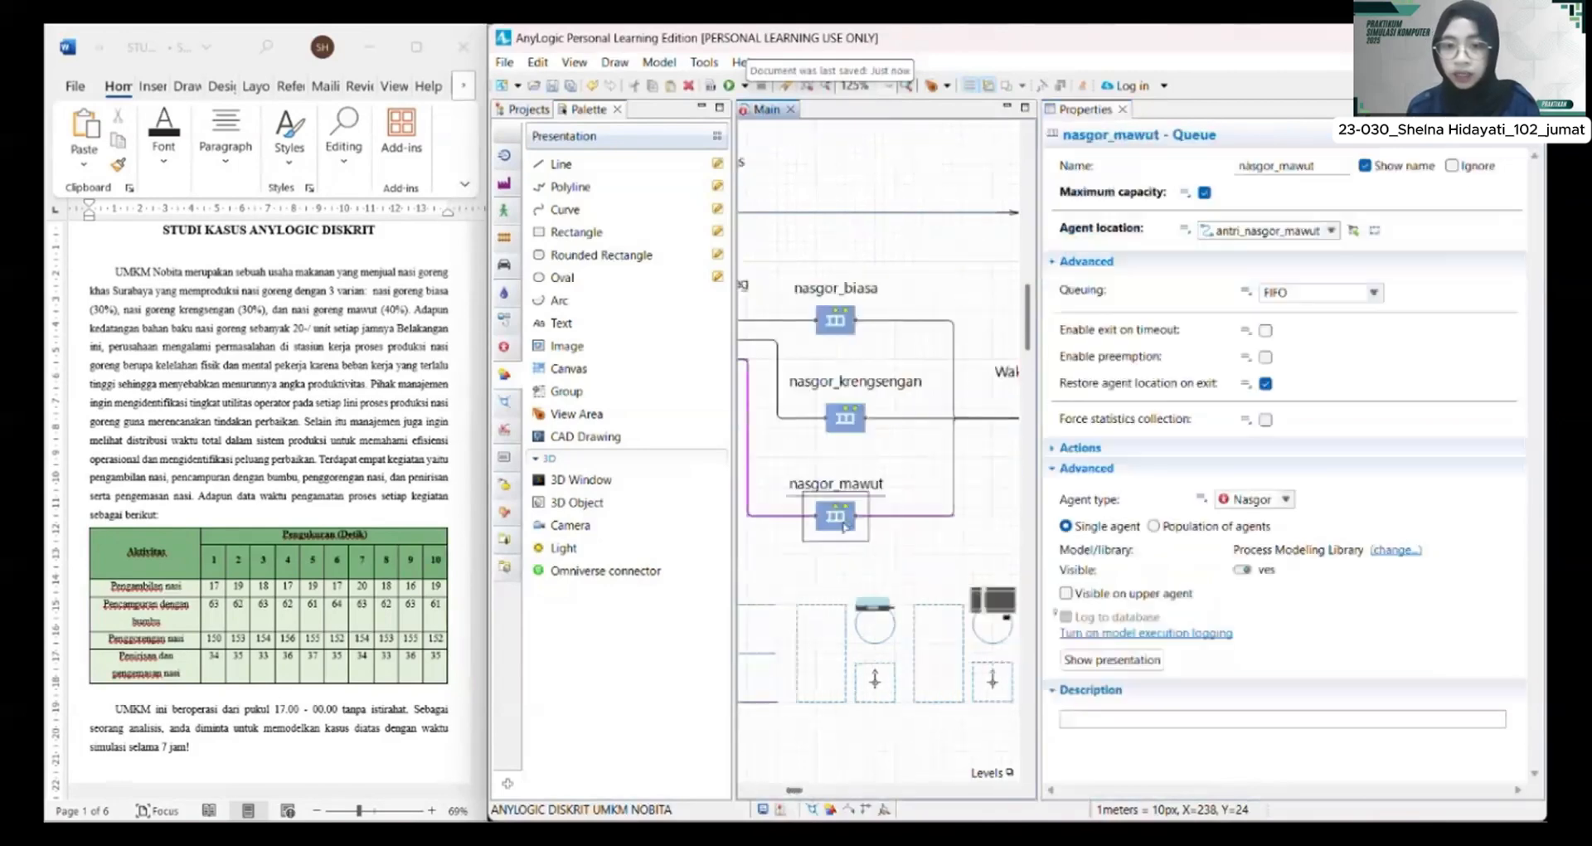
pyautogui.click(846, 429)
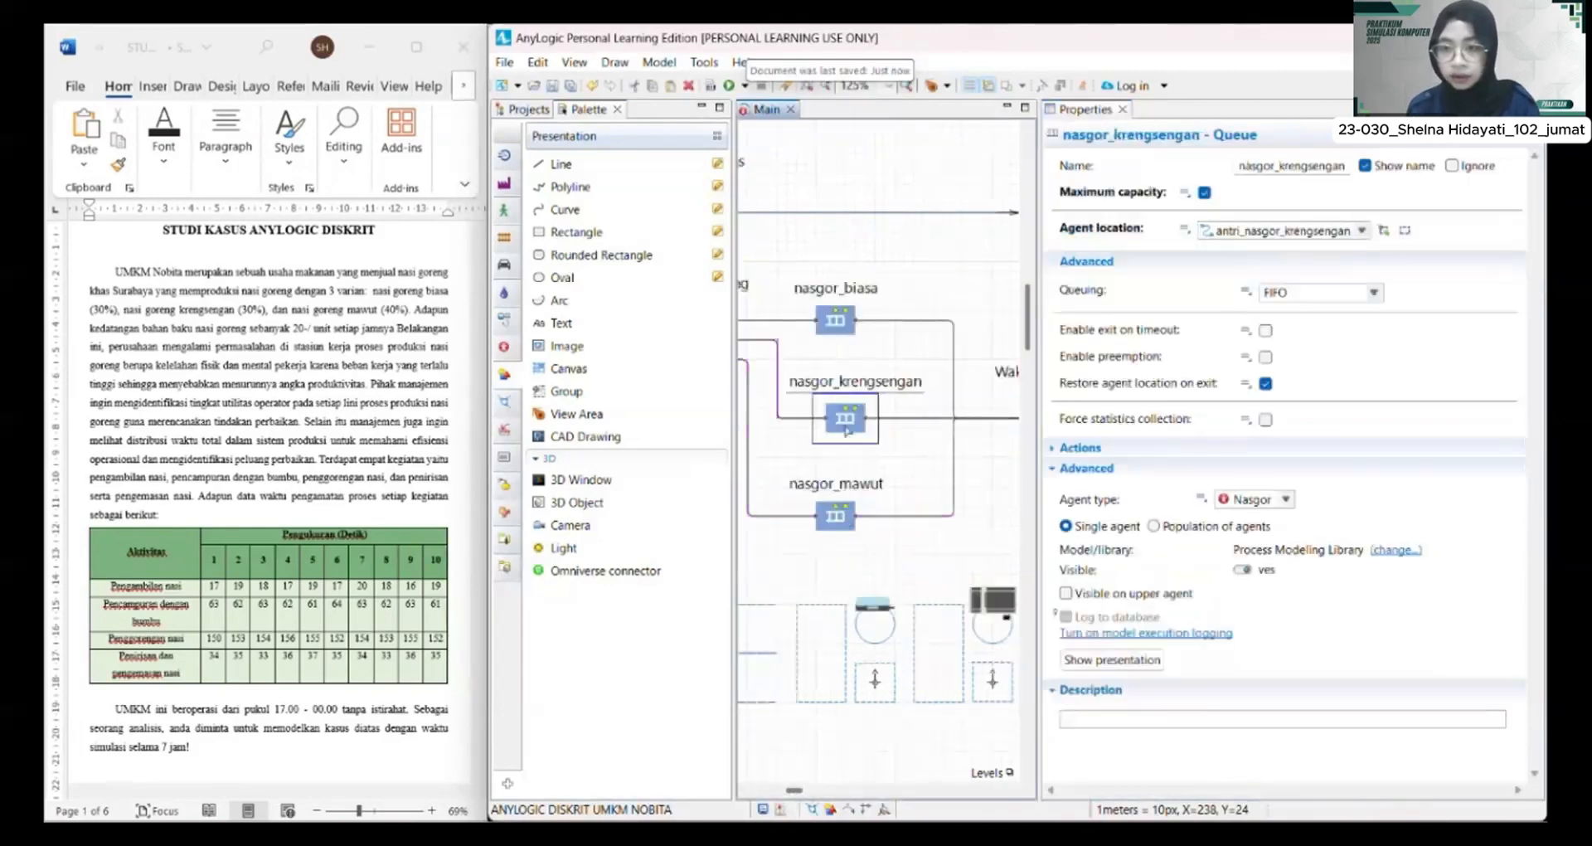
pyautogui.click(841, 329)
pyautogui.moveTo(794, 790)
pyautogui.mouseDown()
pyautogui.moveTo(829, 792)
pyautogui.moveTo(802, 791)
pyautogui.mouseUp()
pyautogui.click(923, 410)
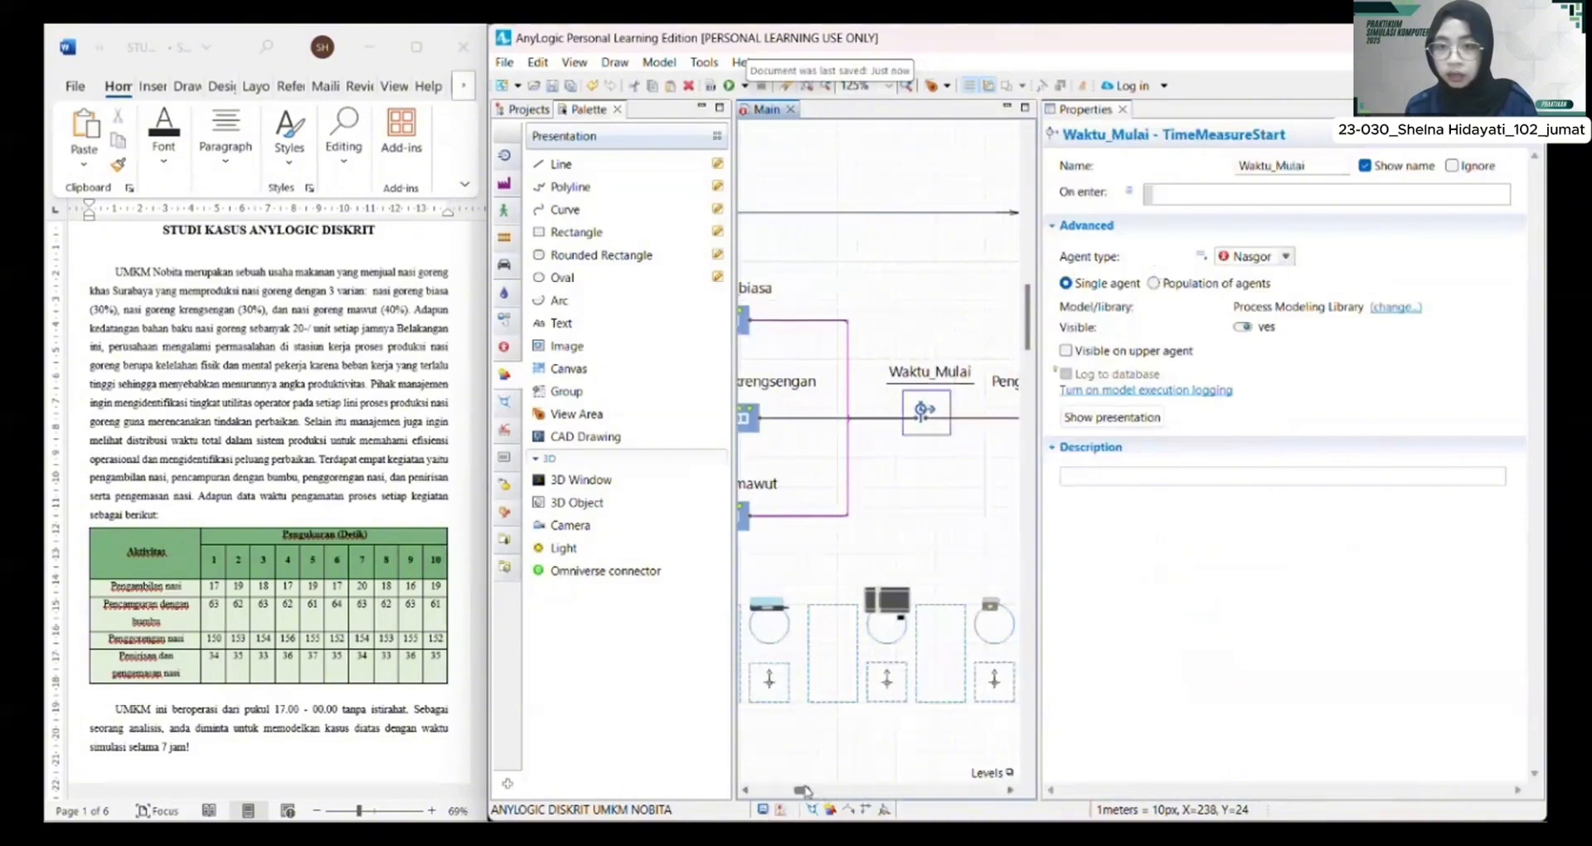
# Step: Assign one unit of Operator1 as the resource set of the Pengambilan_Nasi service and enable its maximum queue capacity
pyautogui.moveTo(804, 790); pyautogui.dragTo(818, 790)
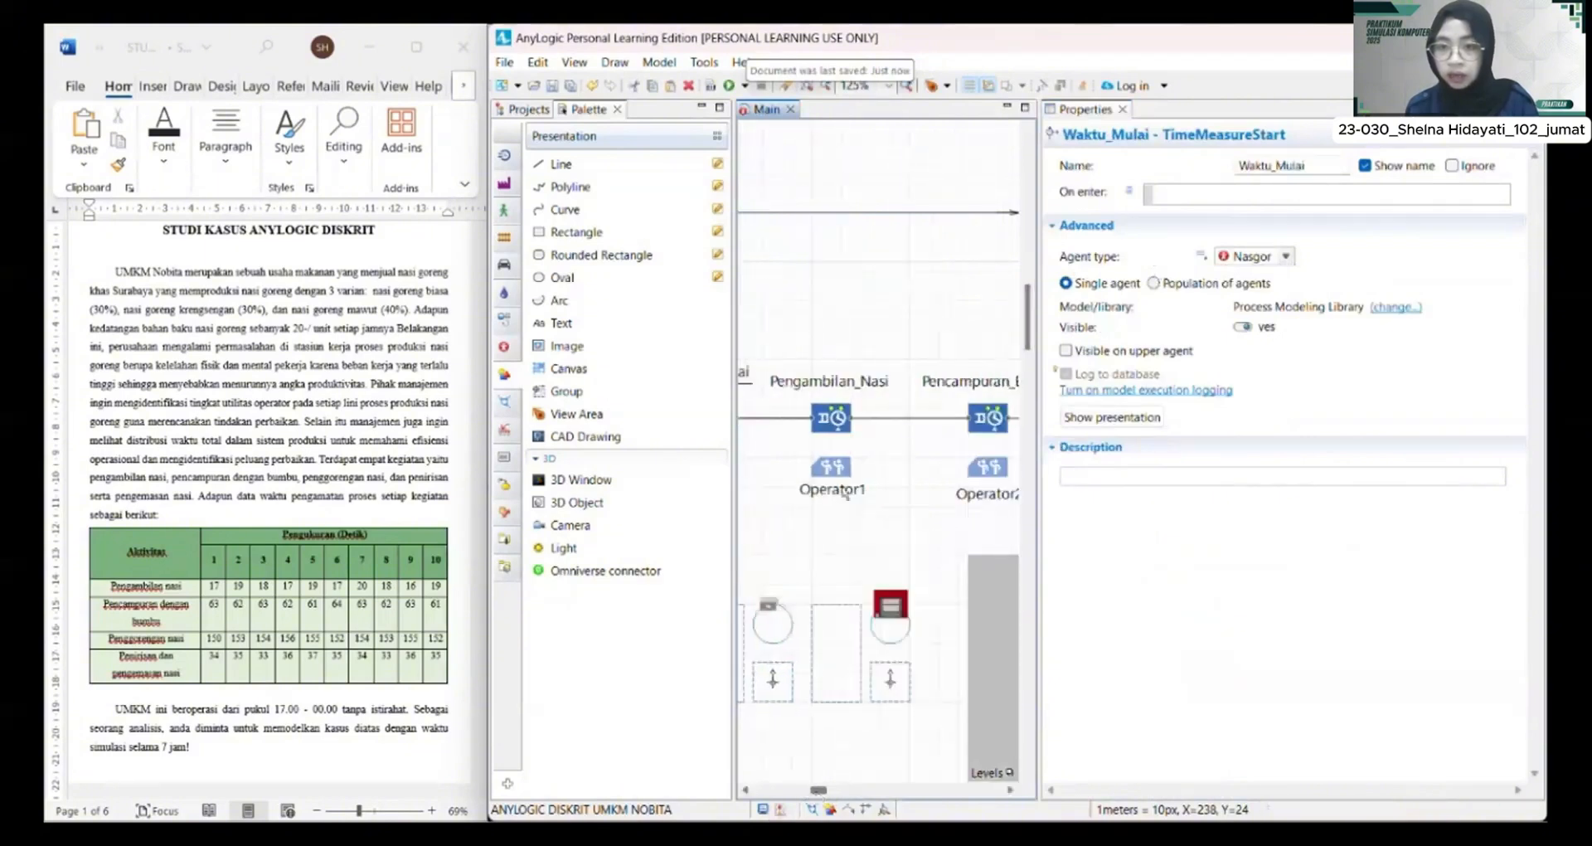
pyautogui.click(826, 426)
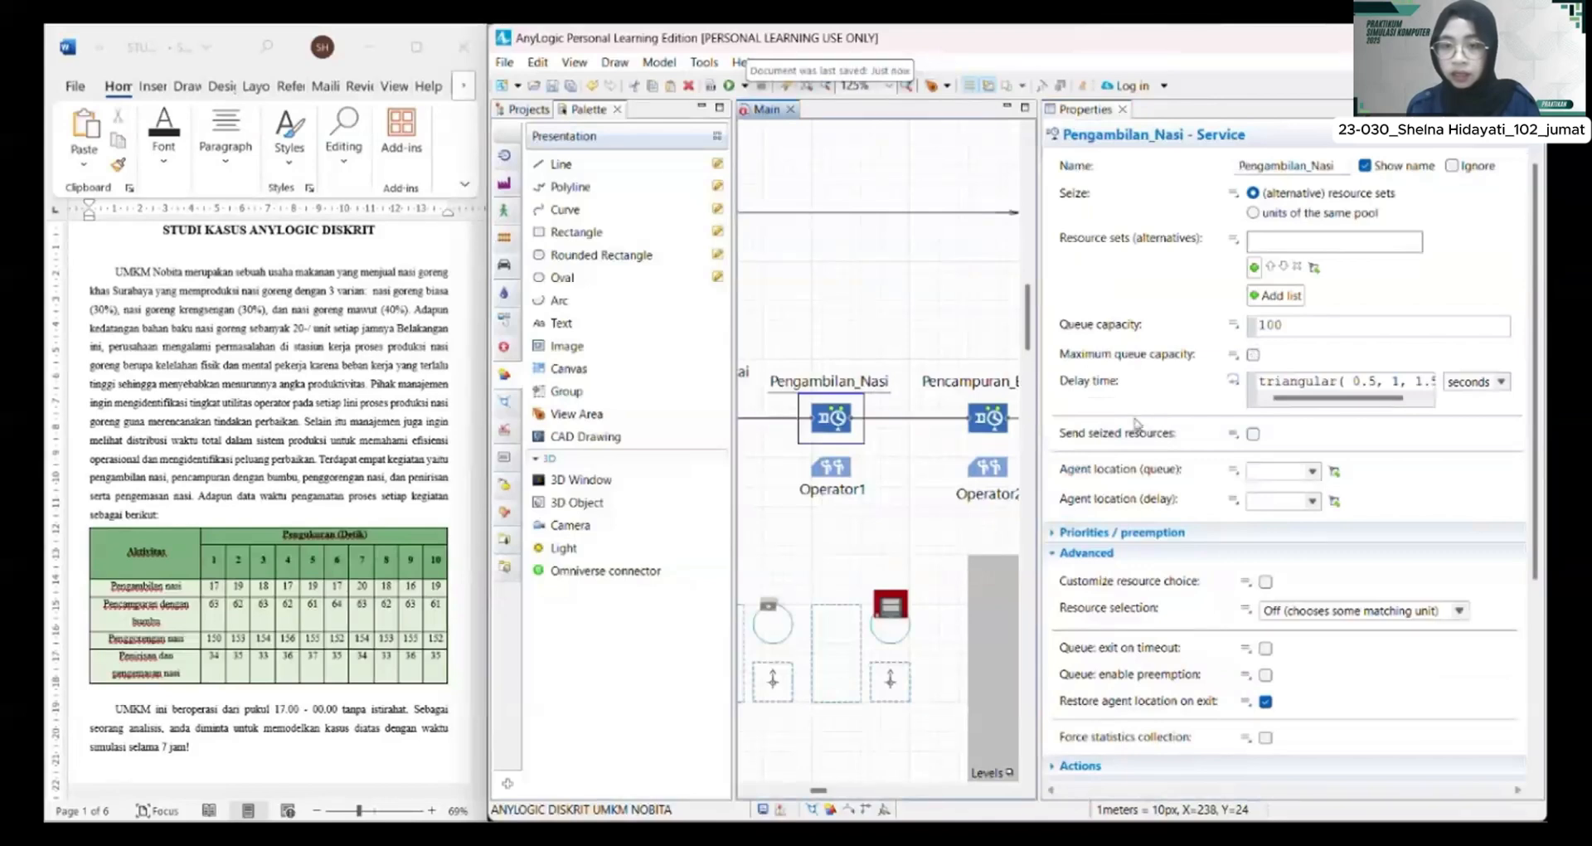
pyautogui.click(1253, 268)
pyautogui.click(1274, 298)
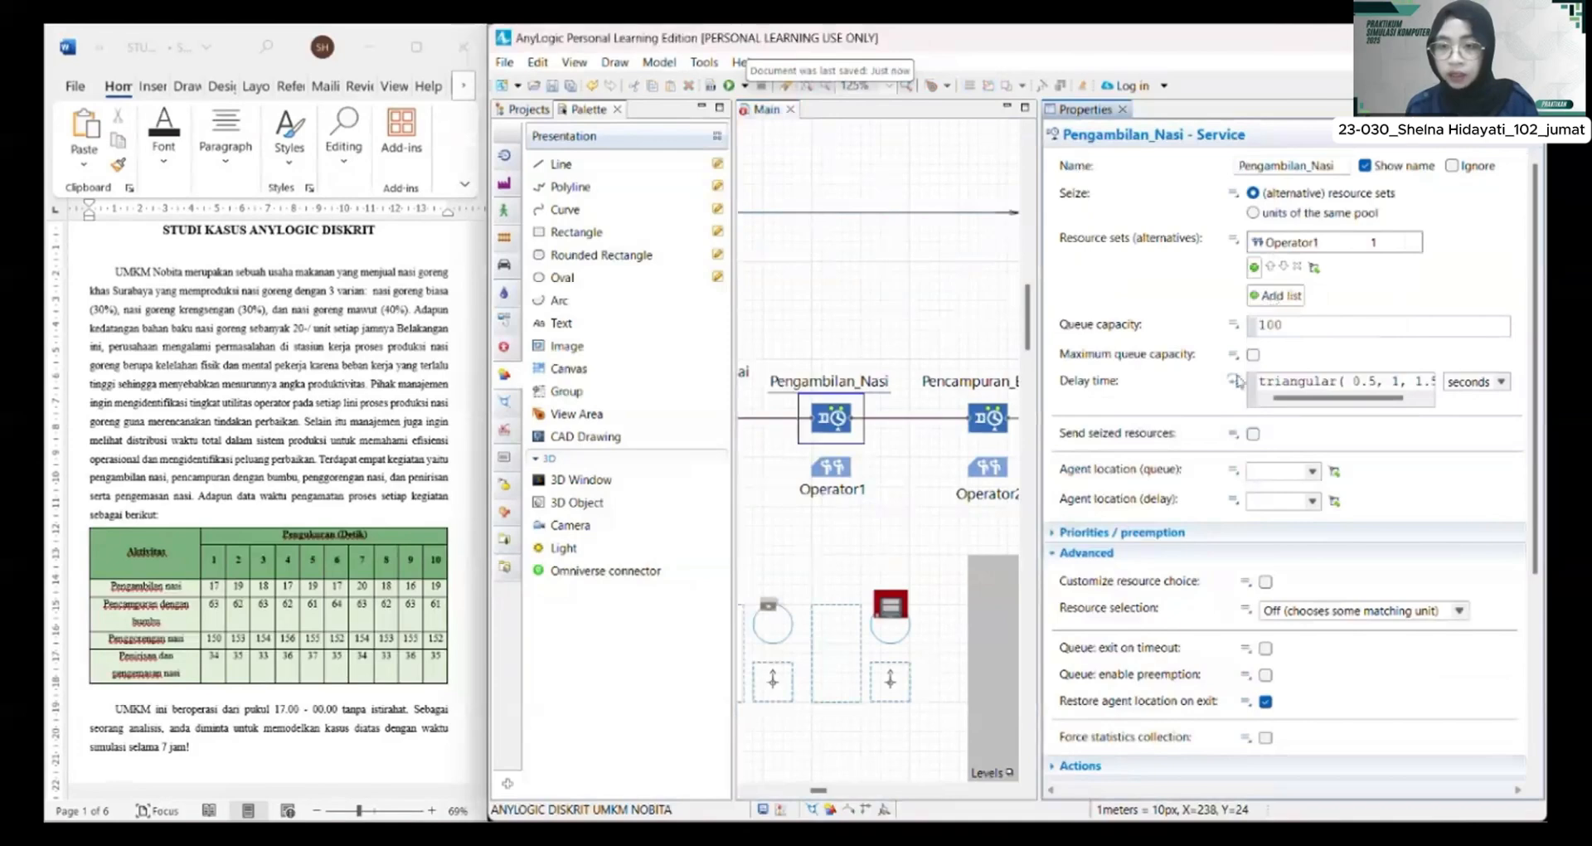
pyautogui.click(1252, 355)
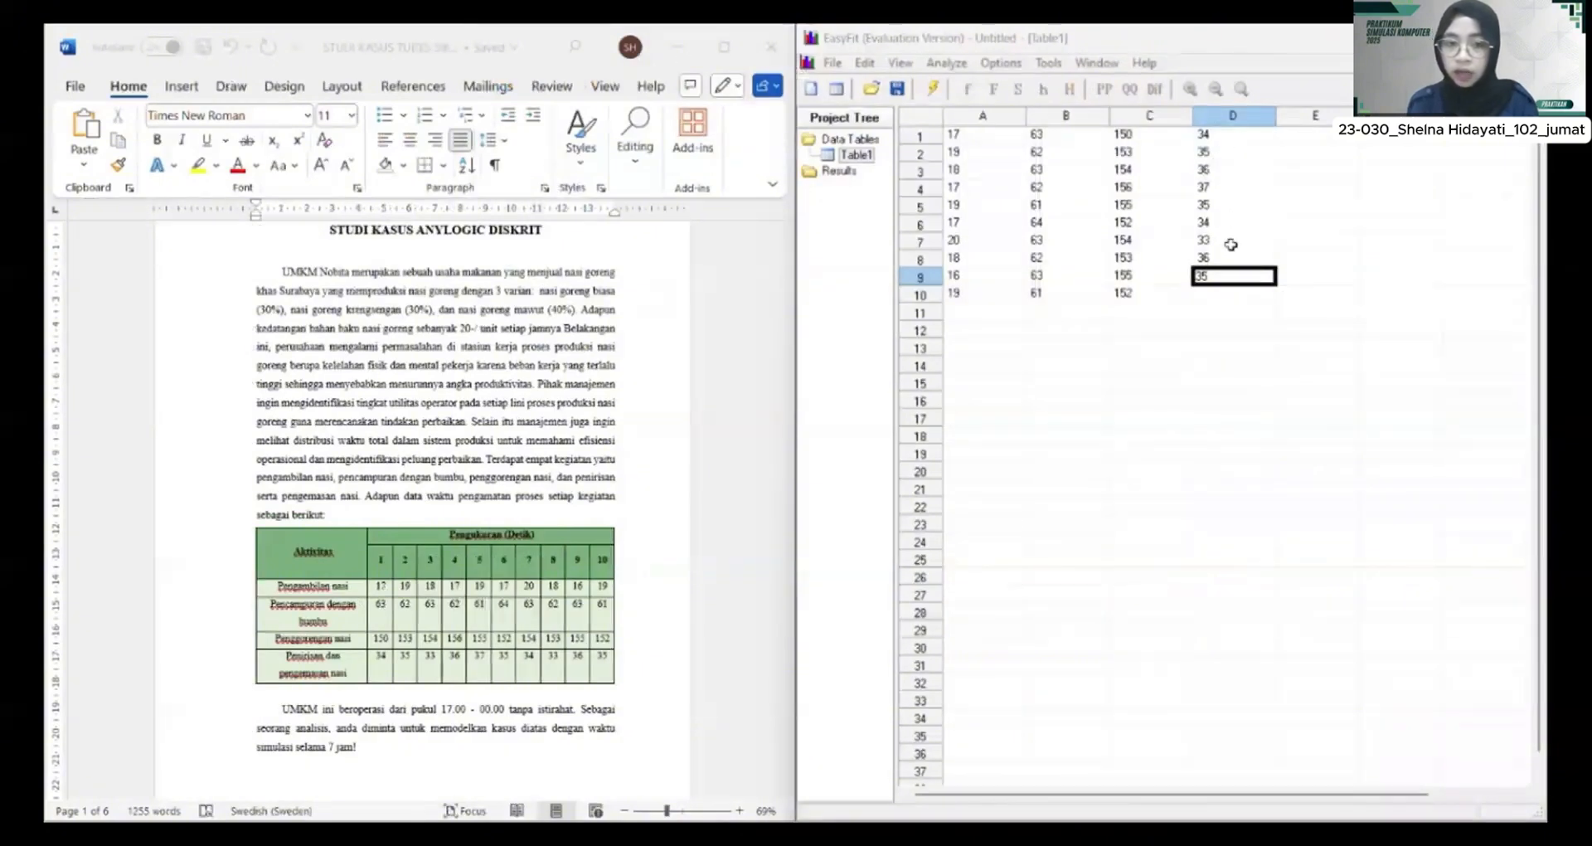
# Step: Correct the Penirisan dan pengemasan nasi times in column D from row 3 down to 33, 36, 37, 35, 34, 33, 36 and 35
pyautogui.press('Return')
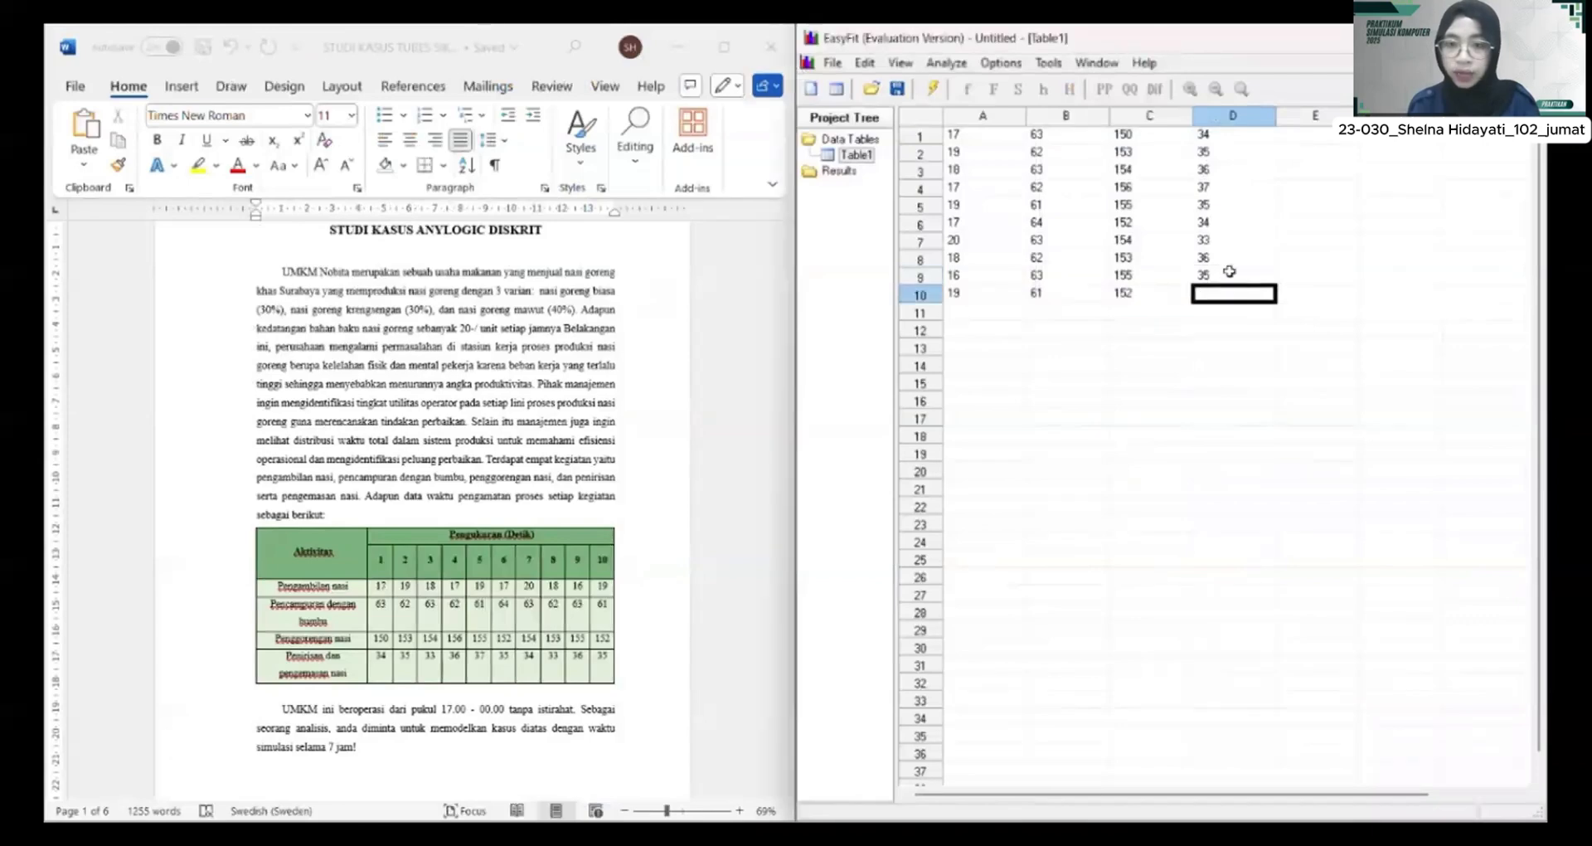
pyautogui.click(1225, 169)
pyautogui.write('33')
pyautogui.press('Return')
pyautogui.write('36')
pyautogui.press('Return')
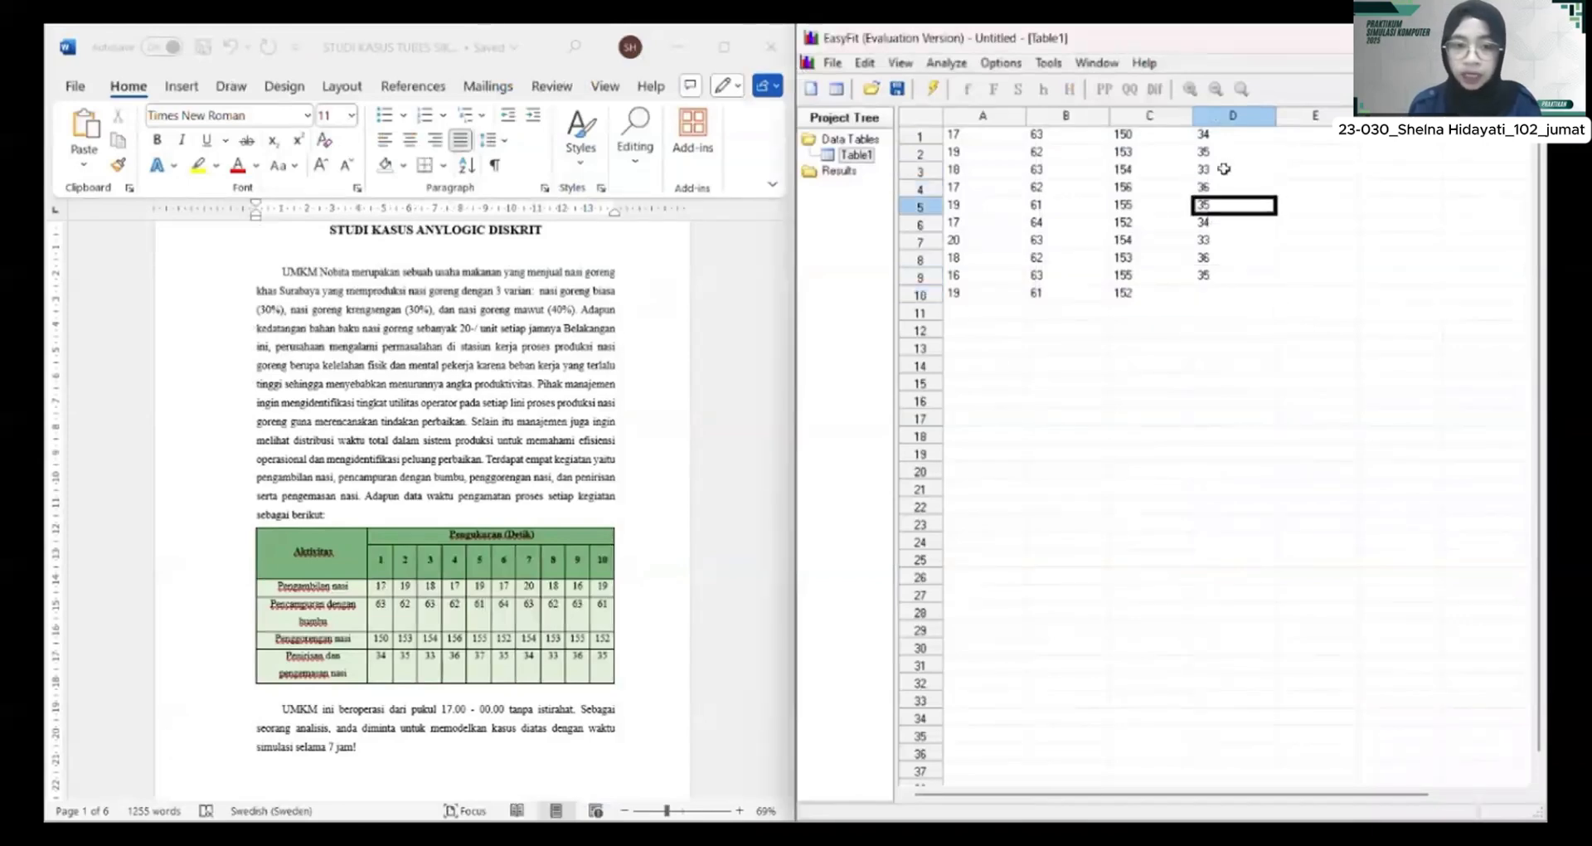
pyautogui.write('37')
pyautogui.press('Return')
pyautogui.write('35')
pyautogui.press('Return')
pyautogui.write('34')
pyautogui.press('Return')
pyautogui.write('33')
pyautogui.press('Return')
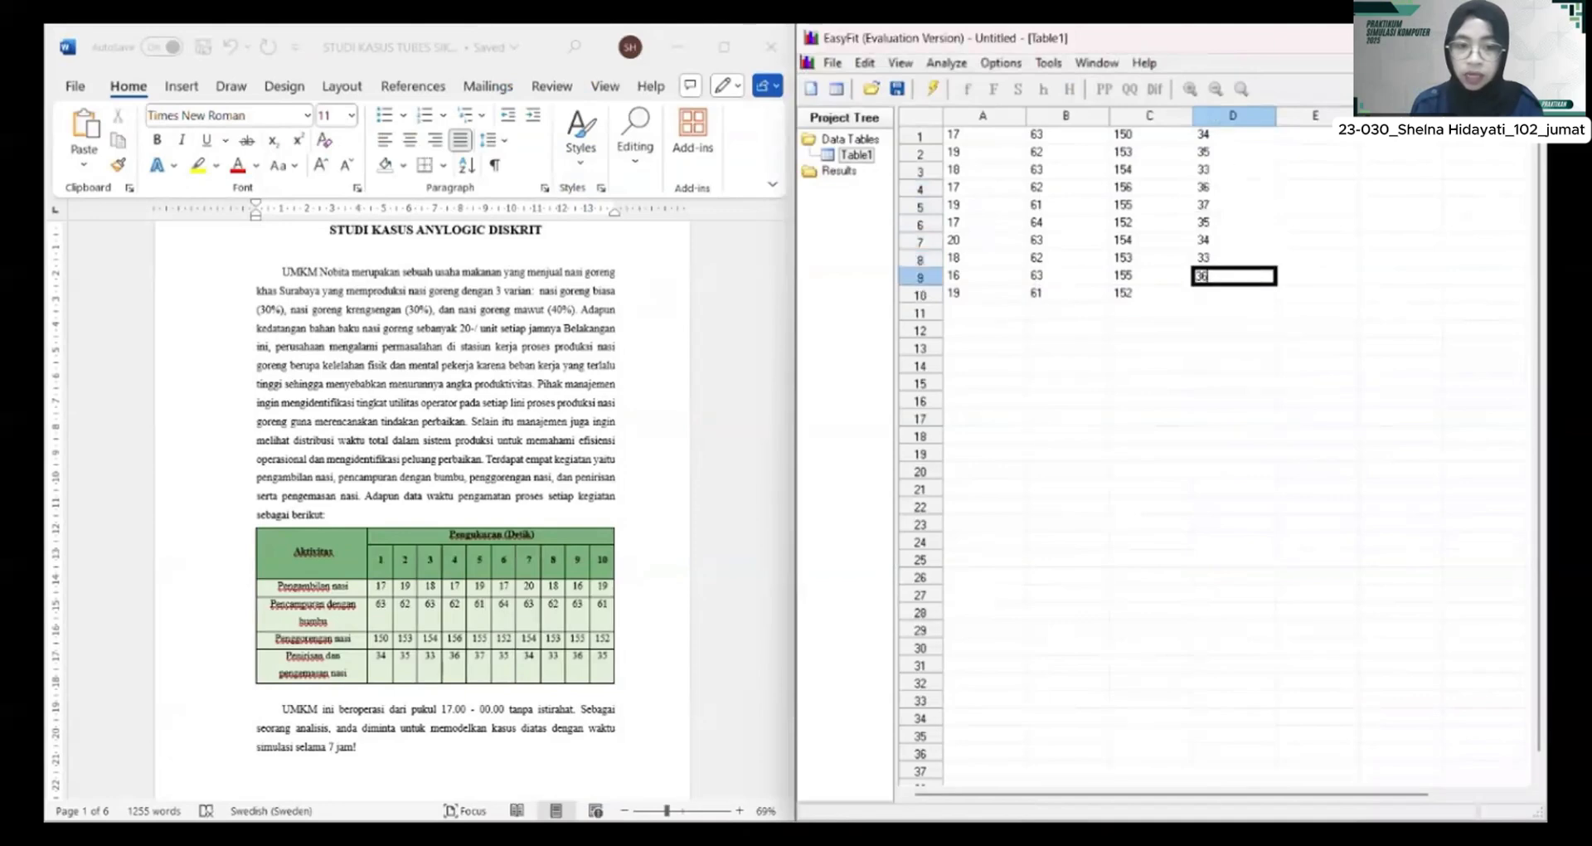
pyautogui.press('Return')
pyautogui.write('35')
pyautogui.click(1219, 383)
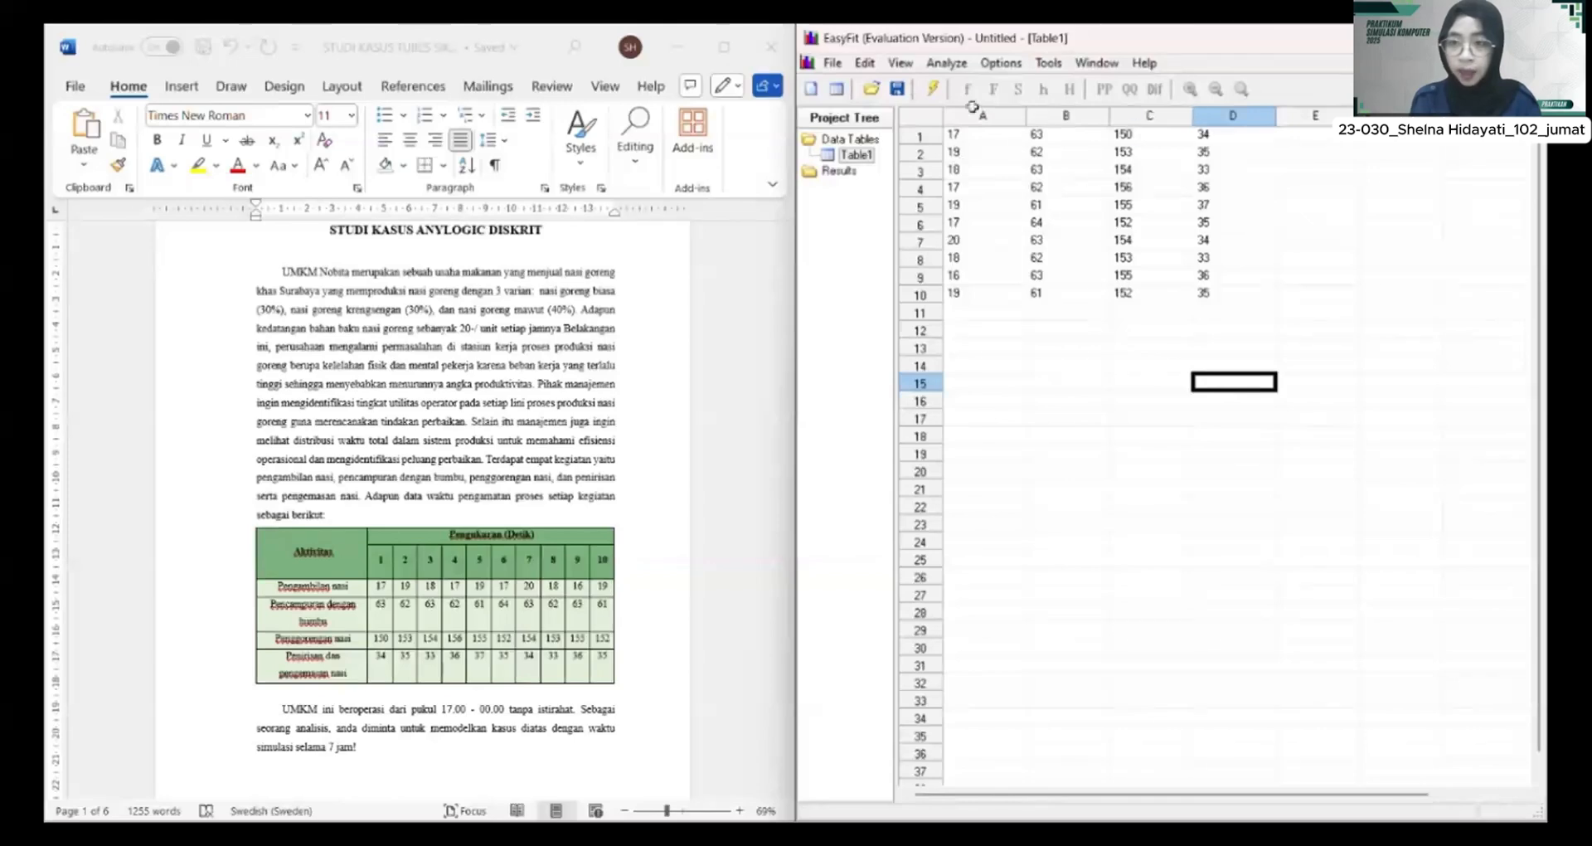
# Step: Fit distributions to the ten Pengambilan nasi times in column A, using the Discrete data domain
pyautogui.click(987, 313)
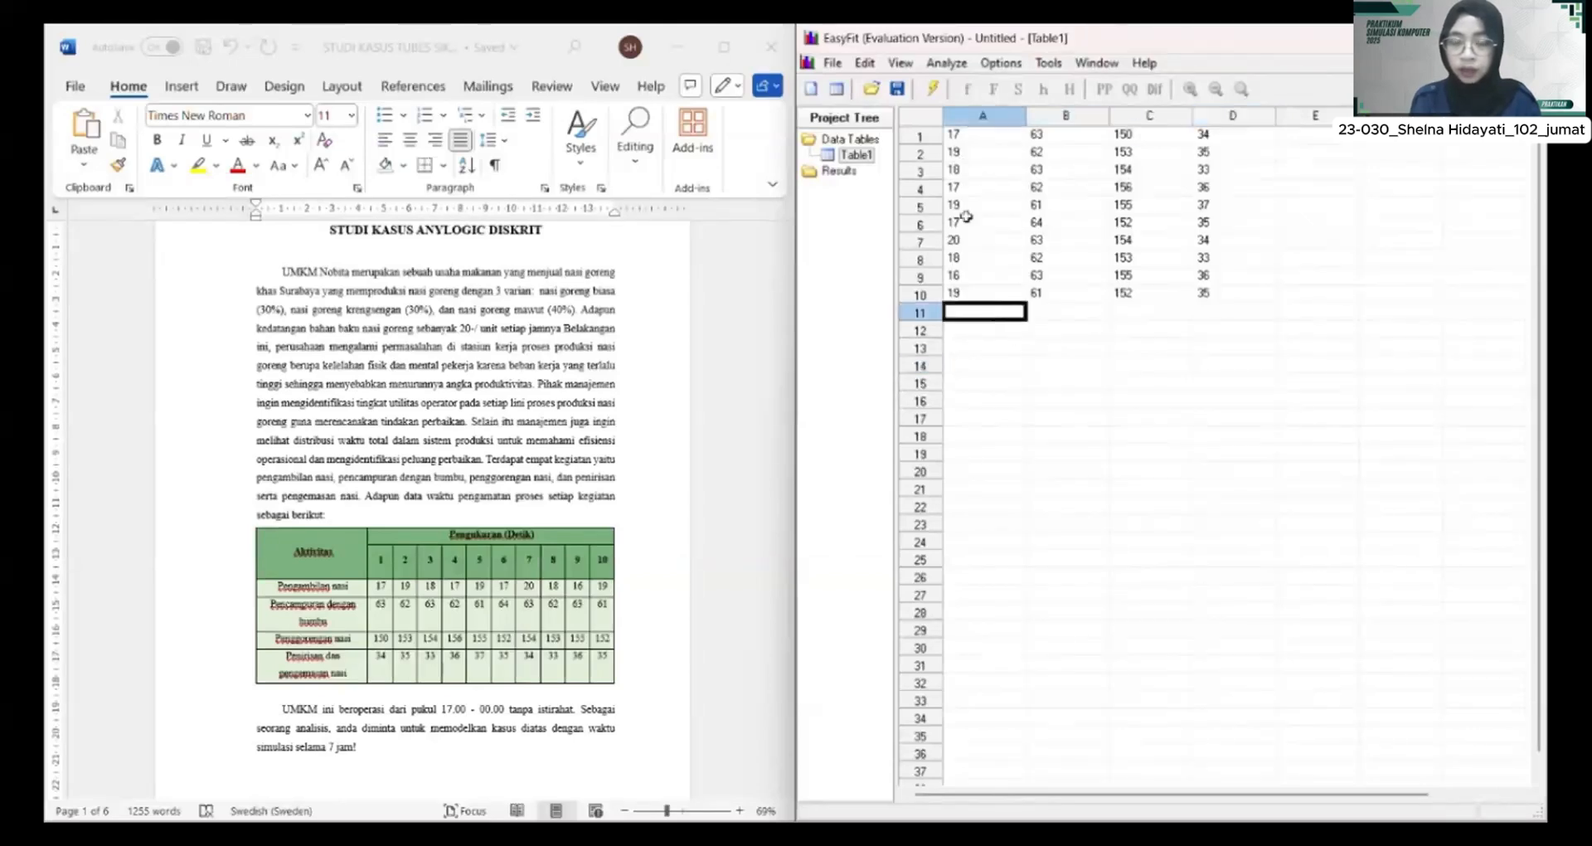
pyautogui.moveTo(957, 136); pyautogui.dragTo(985, 294)
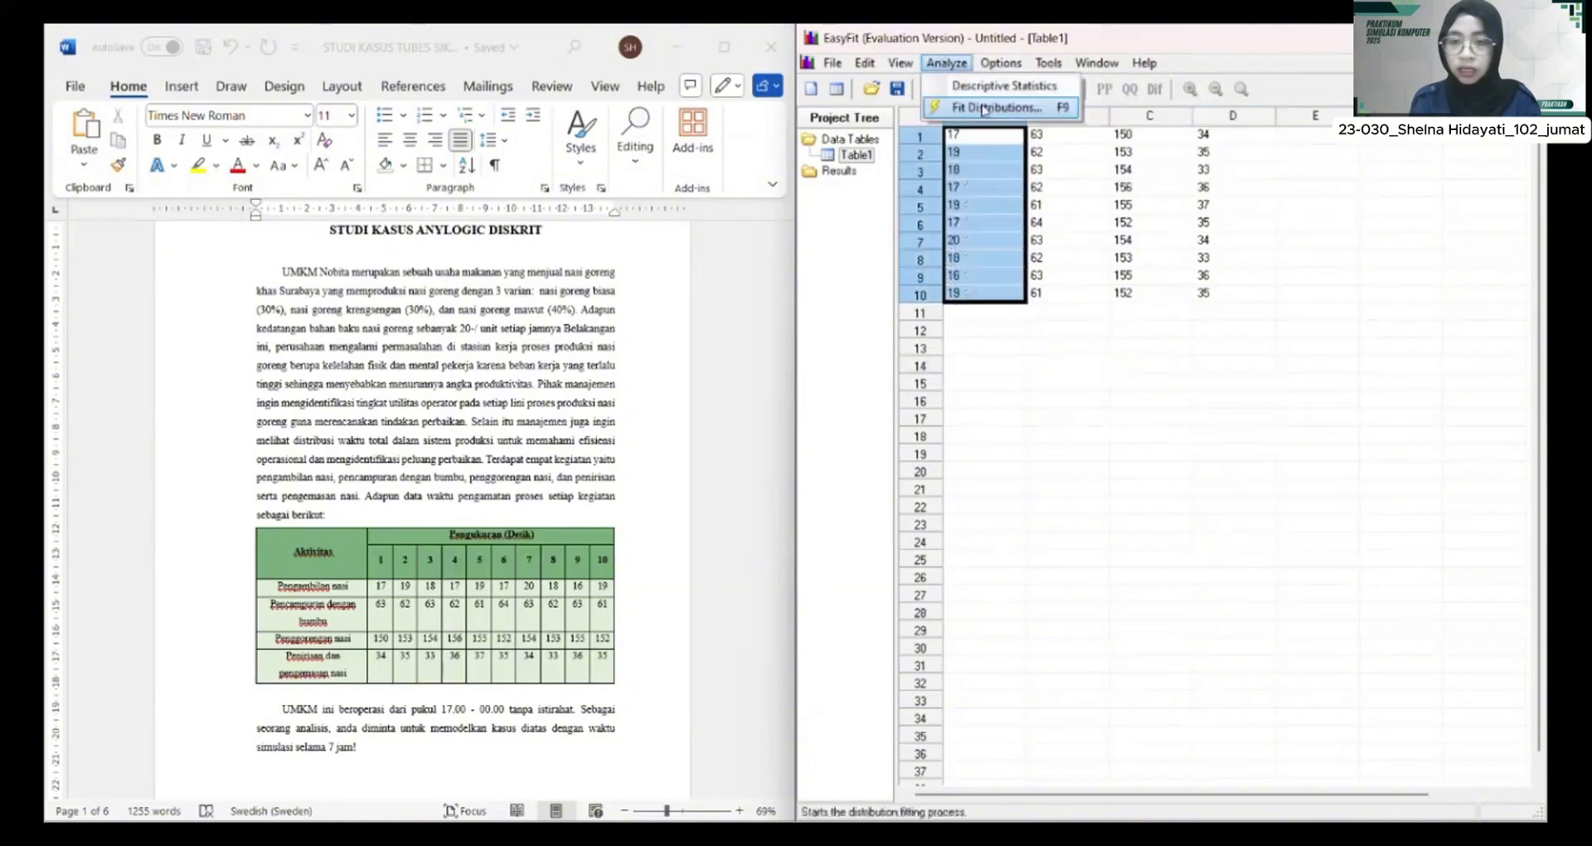
pyautogui.click(984, 108)
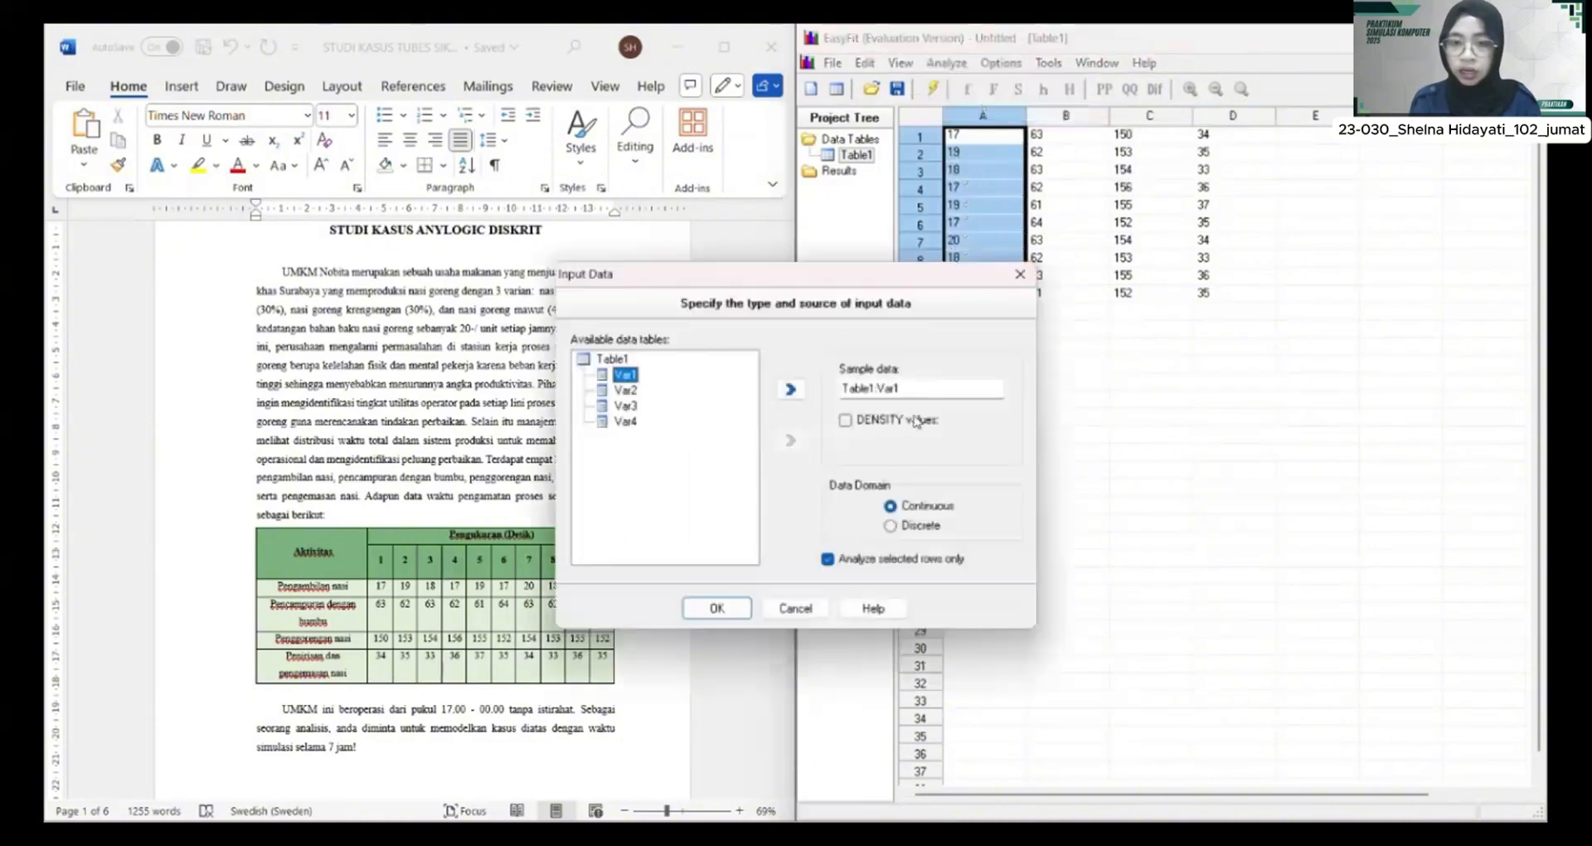
pyautogui.click(891, 526)
pyautogui.click(714, 607)
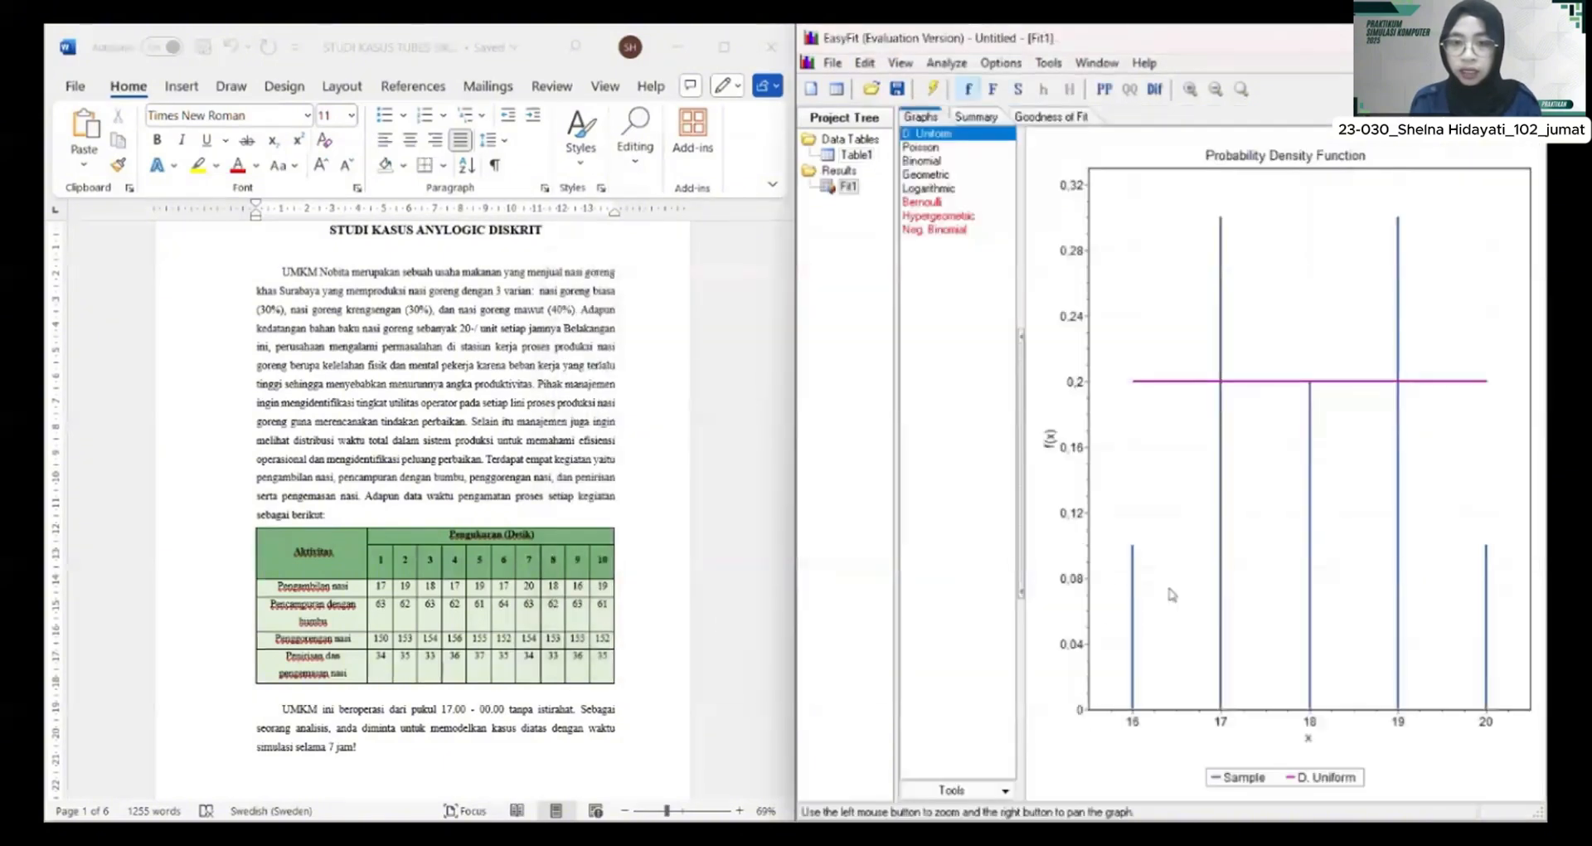
# Step: Widen the results window and examine the goodness-of-fit ranking, test details and fitted parameters of the Pengambilan nasi distributions
pyautogui.click(846, 188)
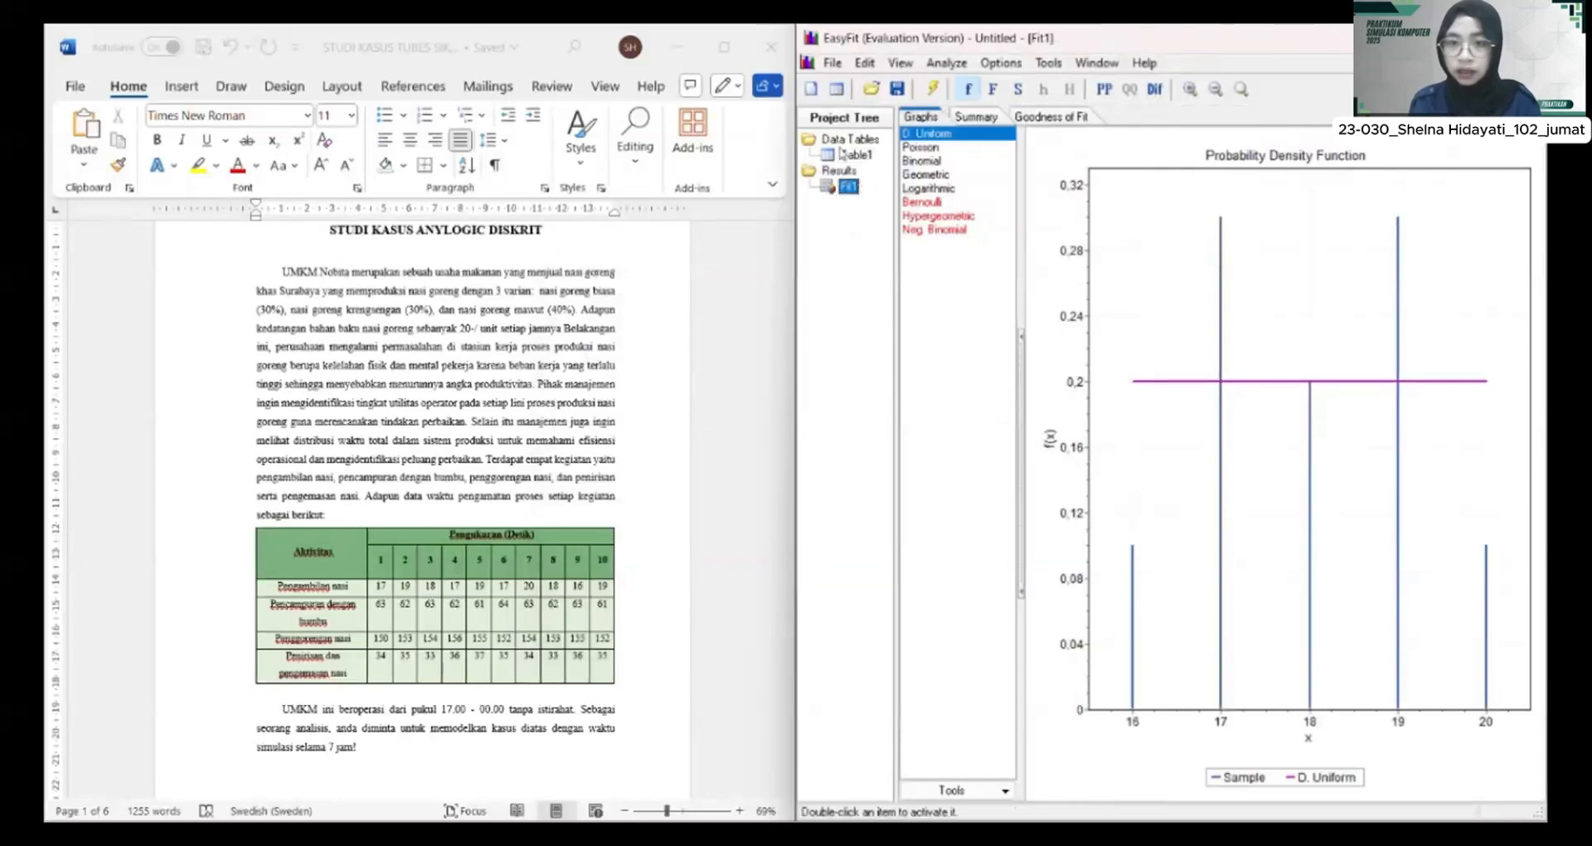
pyautogui.click(839, 170)
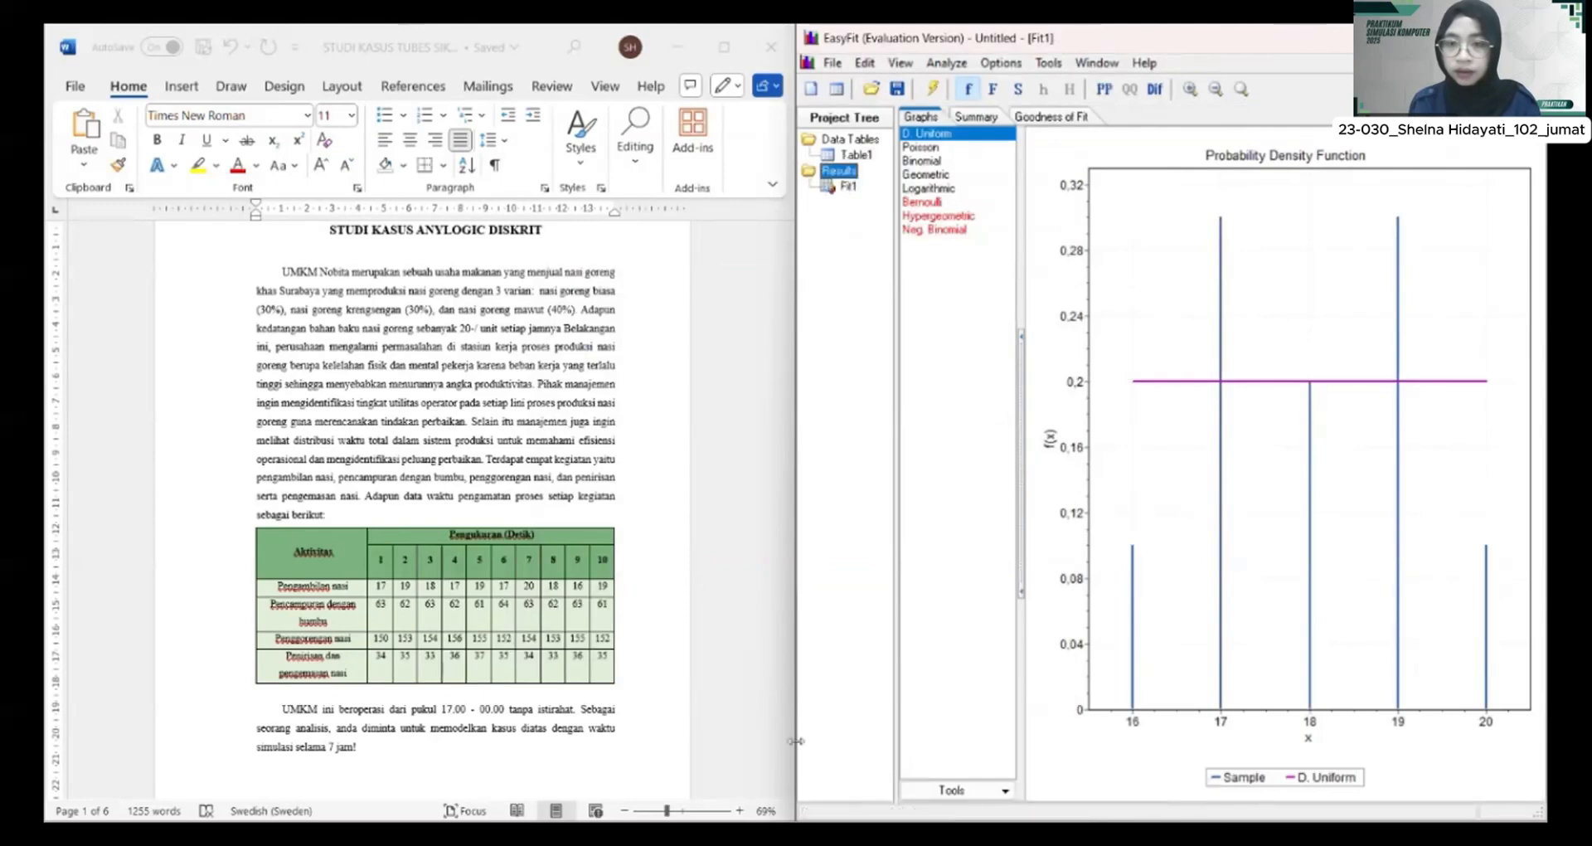
pyautogui.moveTo(793, 727); pyautogui.dragTo(516, 727)
pyautogui.click(566, 186)
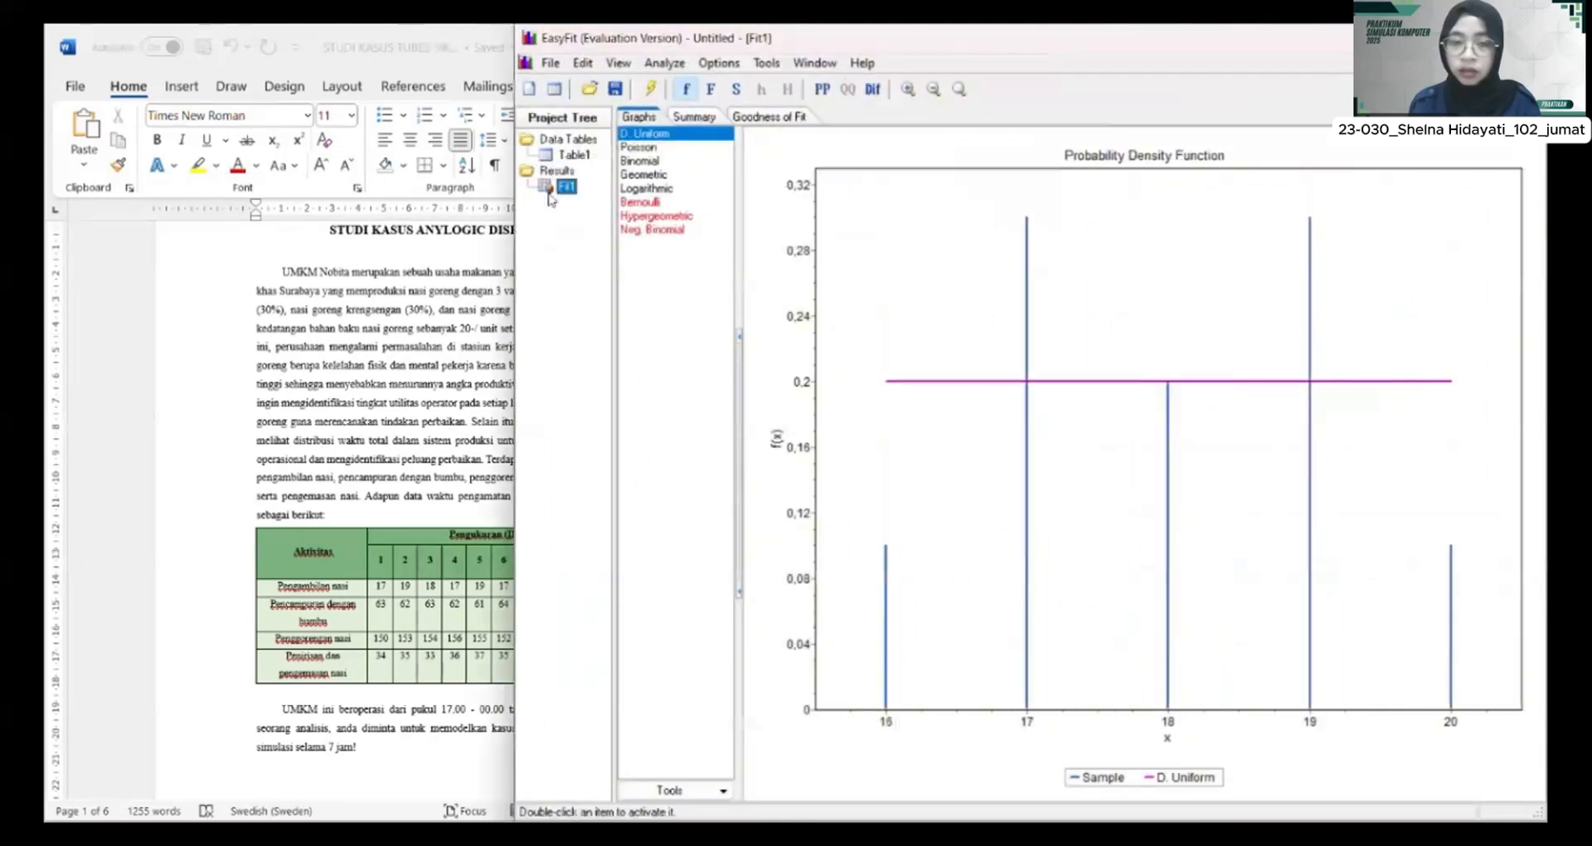
pyautogui.click(766, 116)
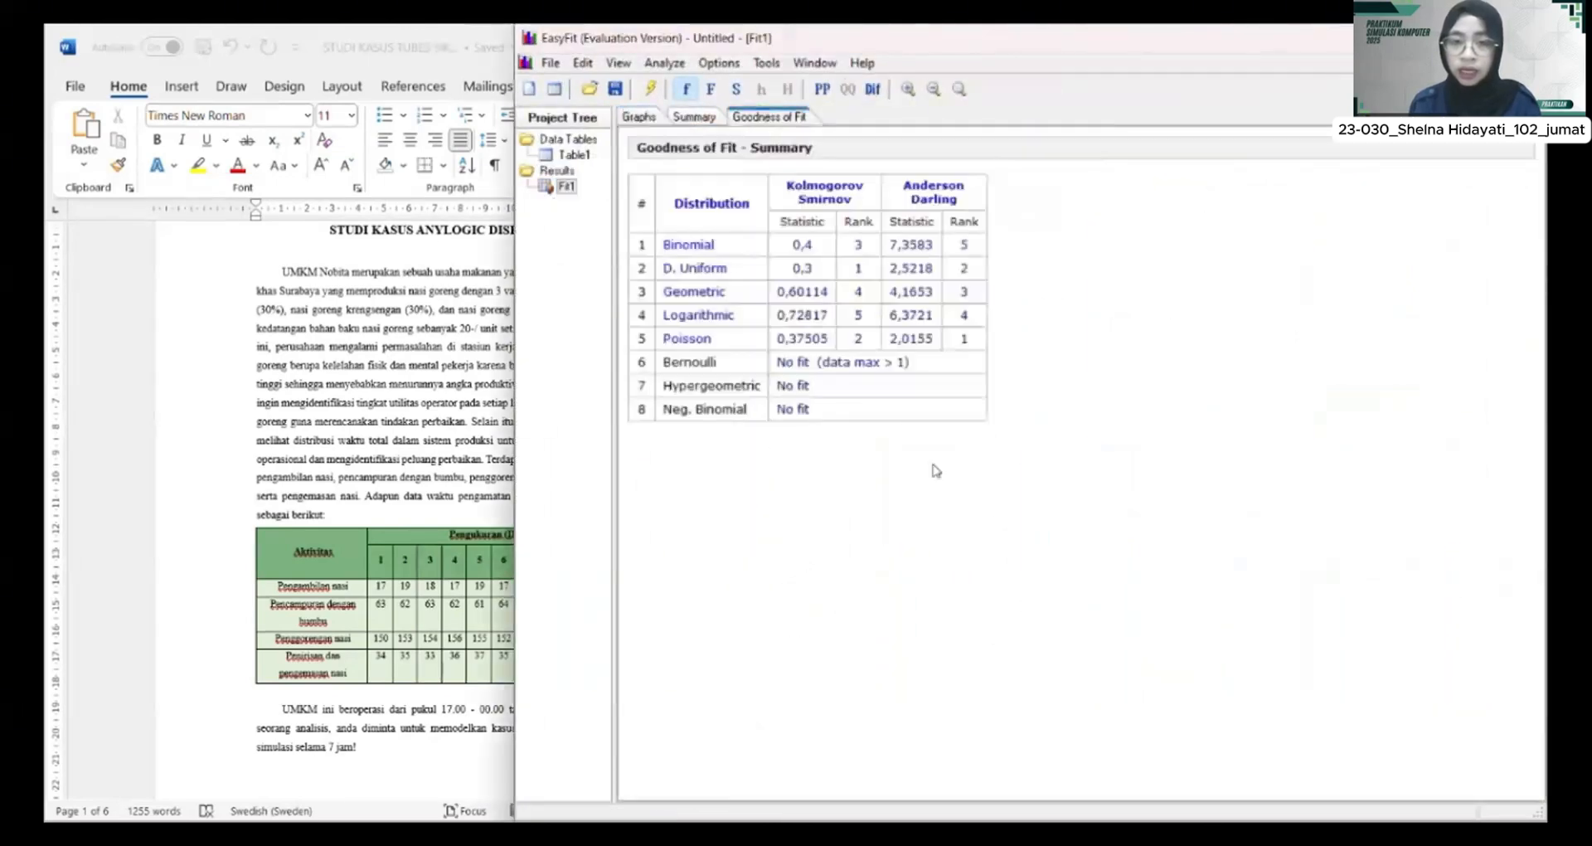
pyautogui.click(694, 246)
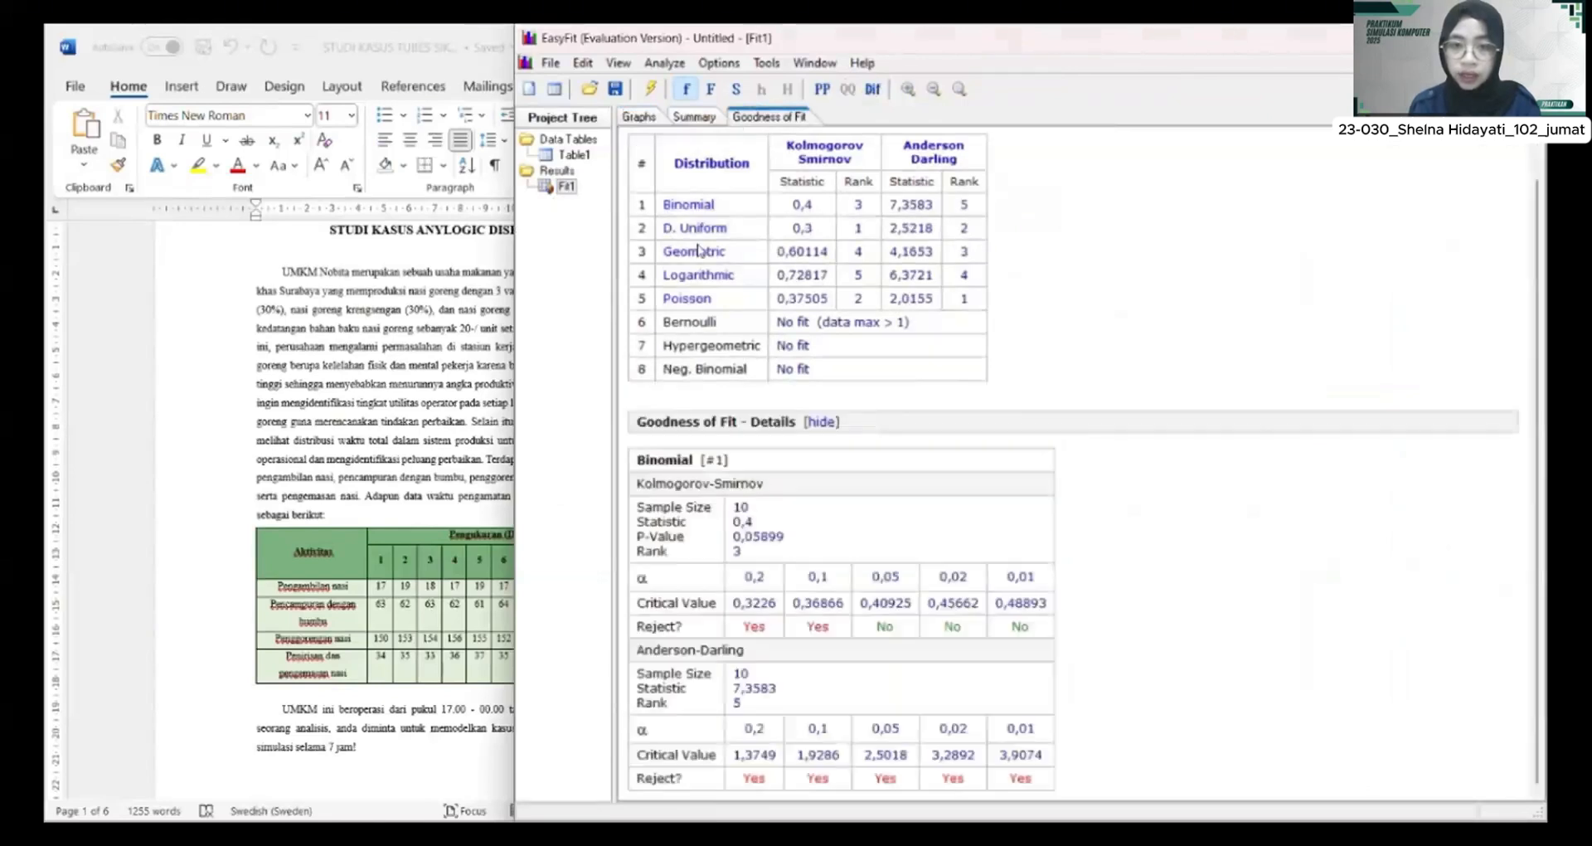
pyautogui.click(692, 117)
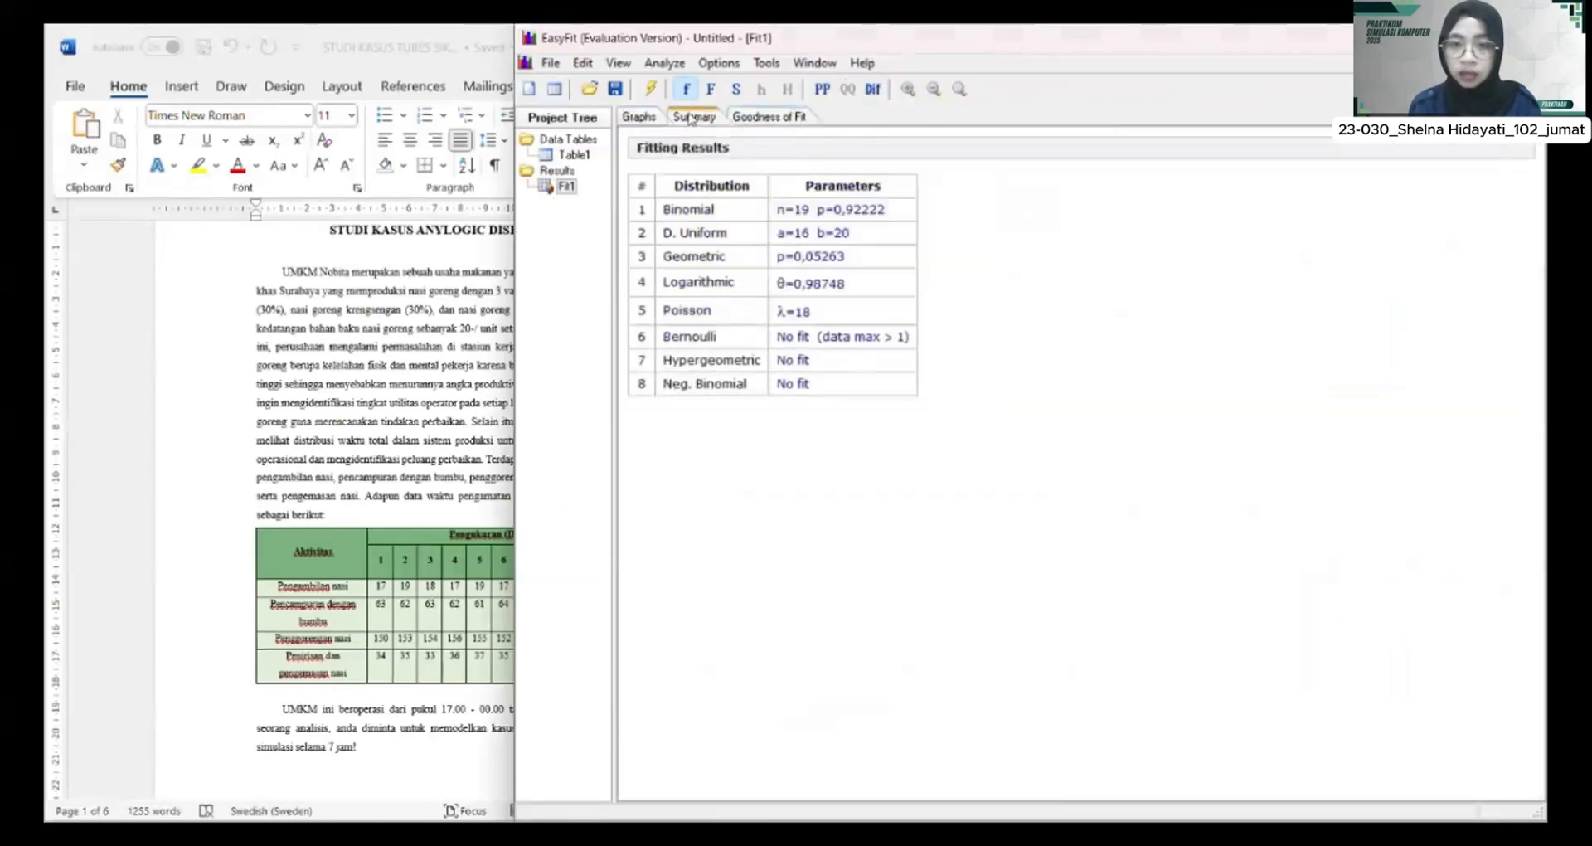
pyautogui.click(637, 116)
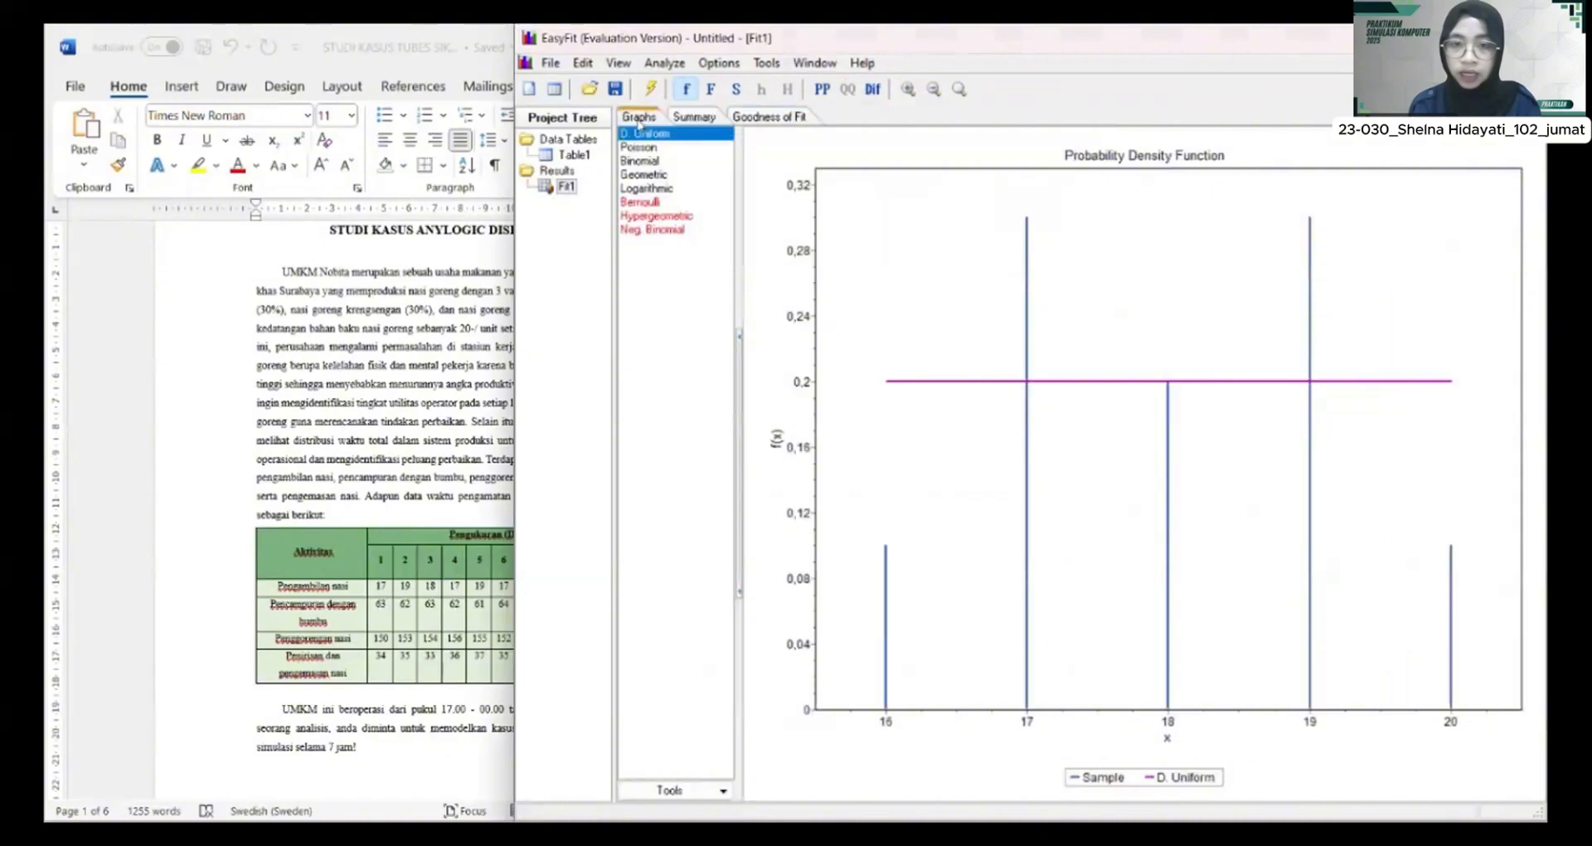
pyautogui.click(693, 117)
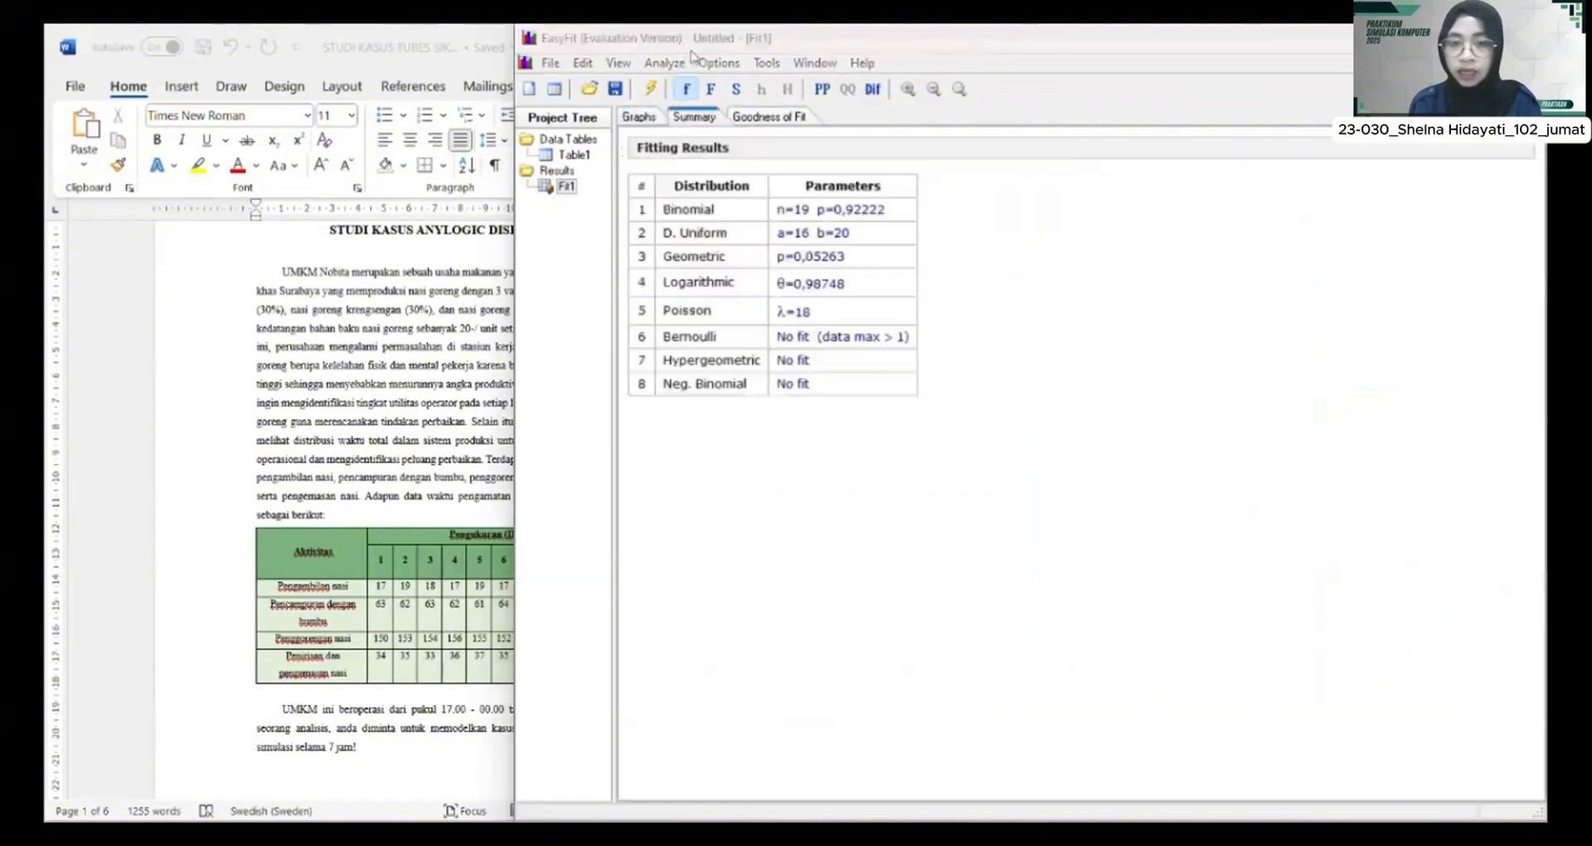
pyautogui.click(768, 117)
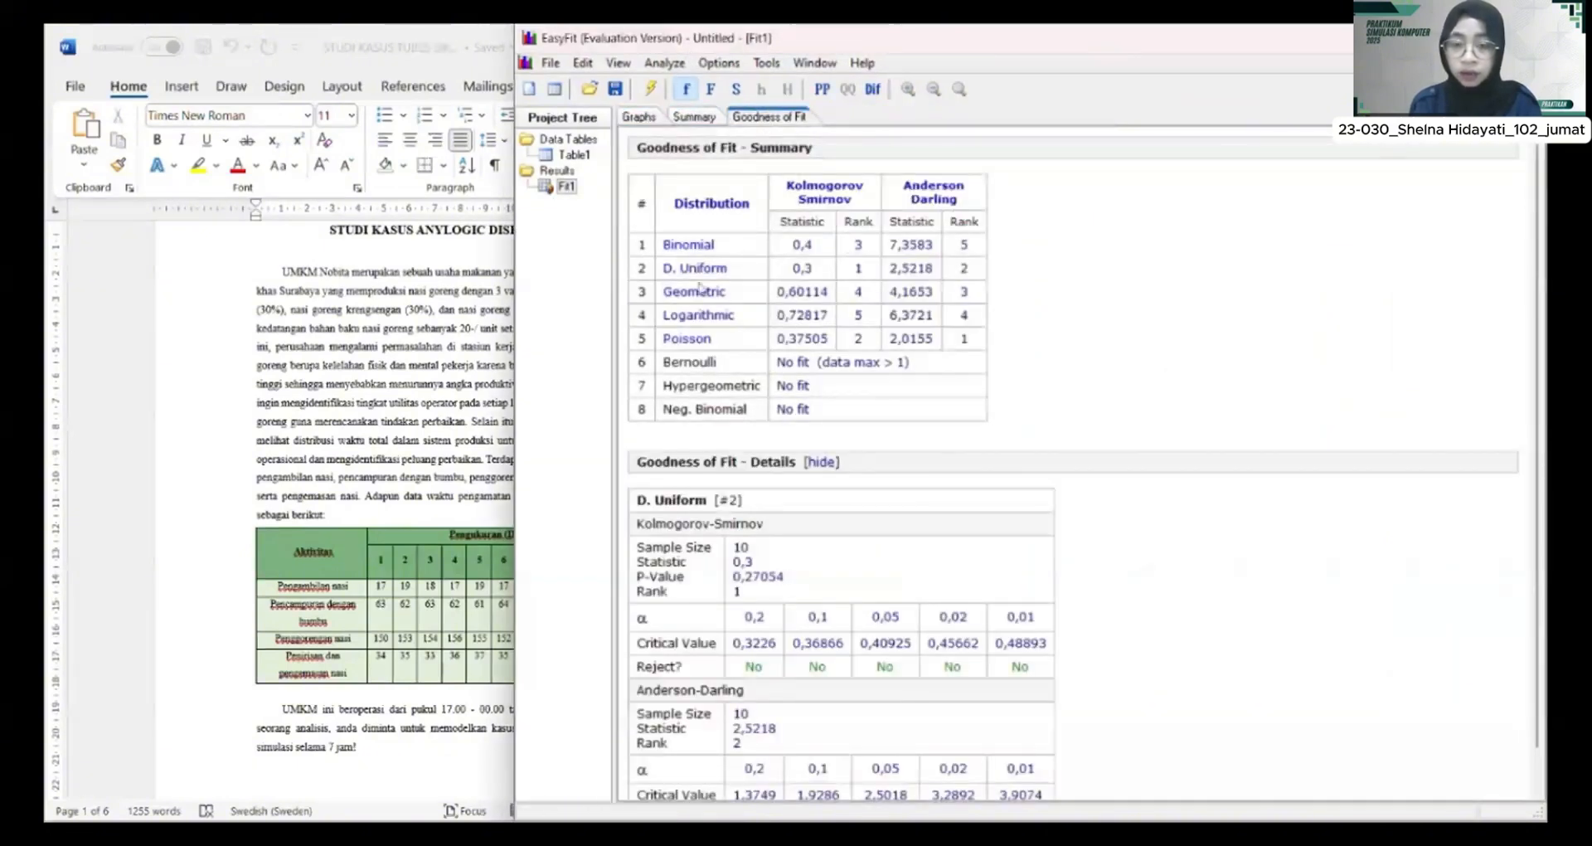
pyautogui.scroll(-1, 699, 270)
pyautogui.click(693, 116)
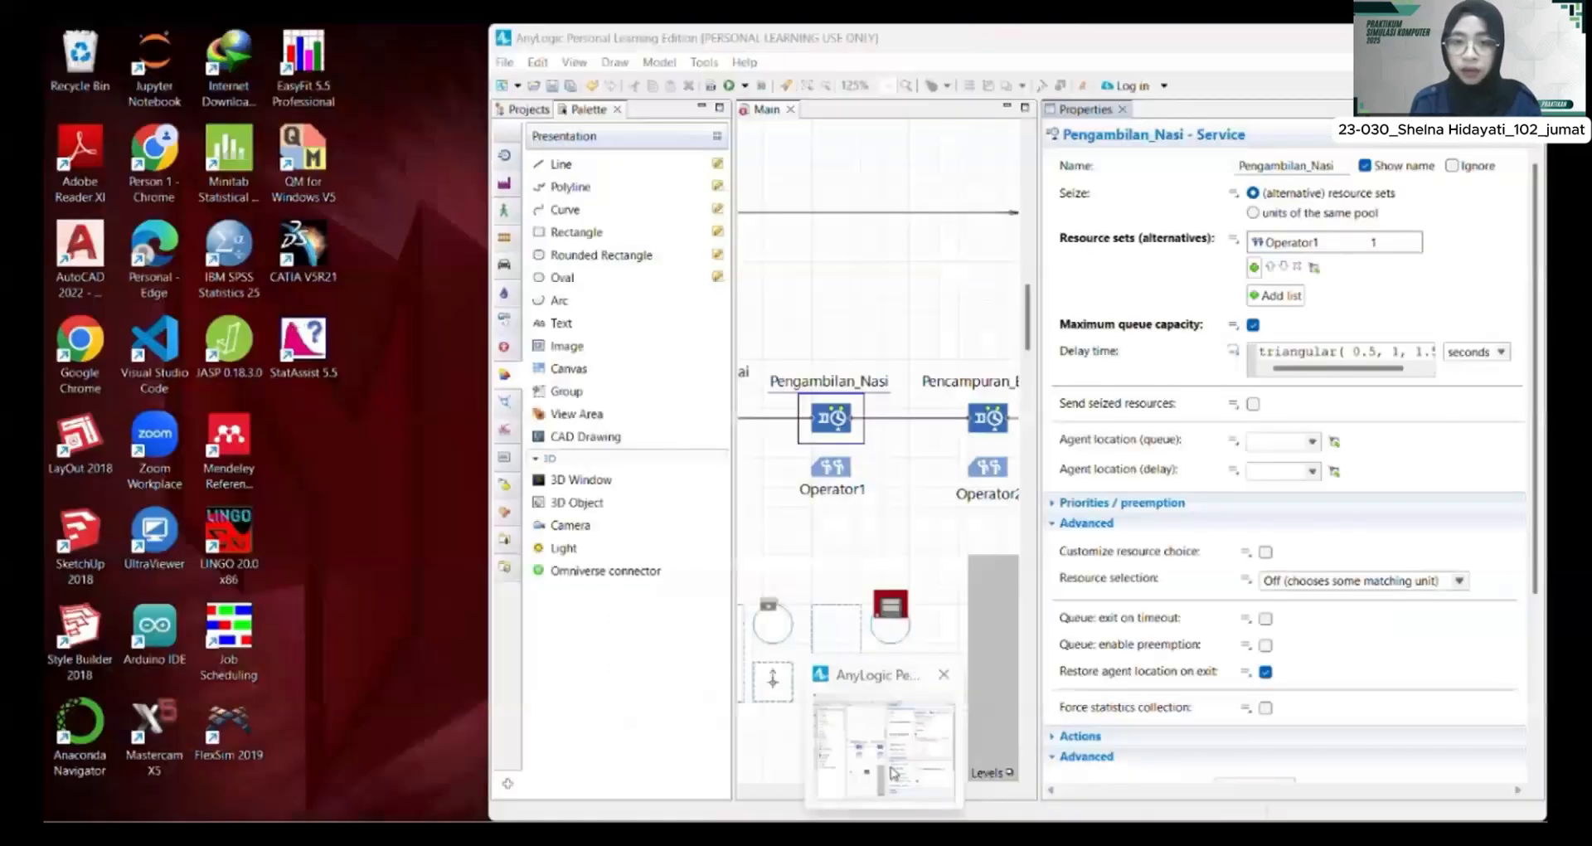
# Step: Switch to AnyLogic and clear the default triangular delay time expression of the Pengambilan_Nasi service
pyautogui.click(891, 772)
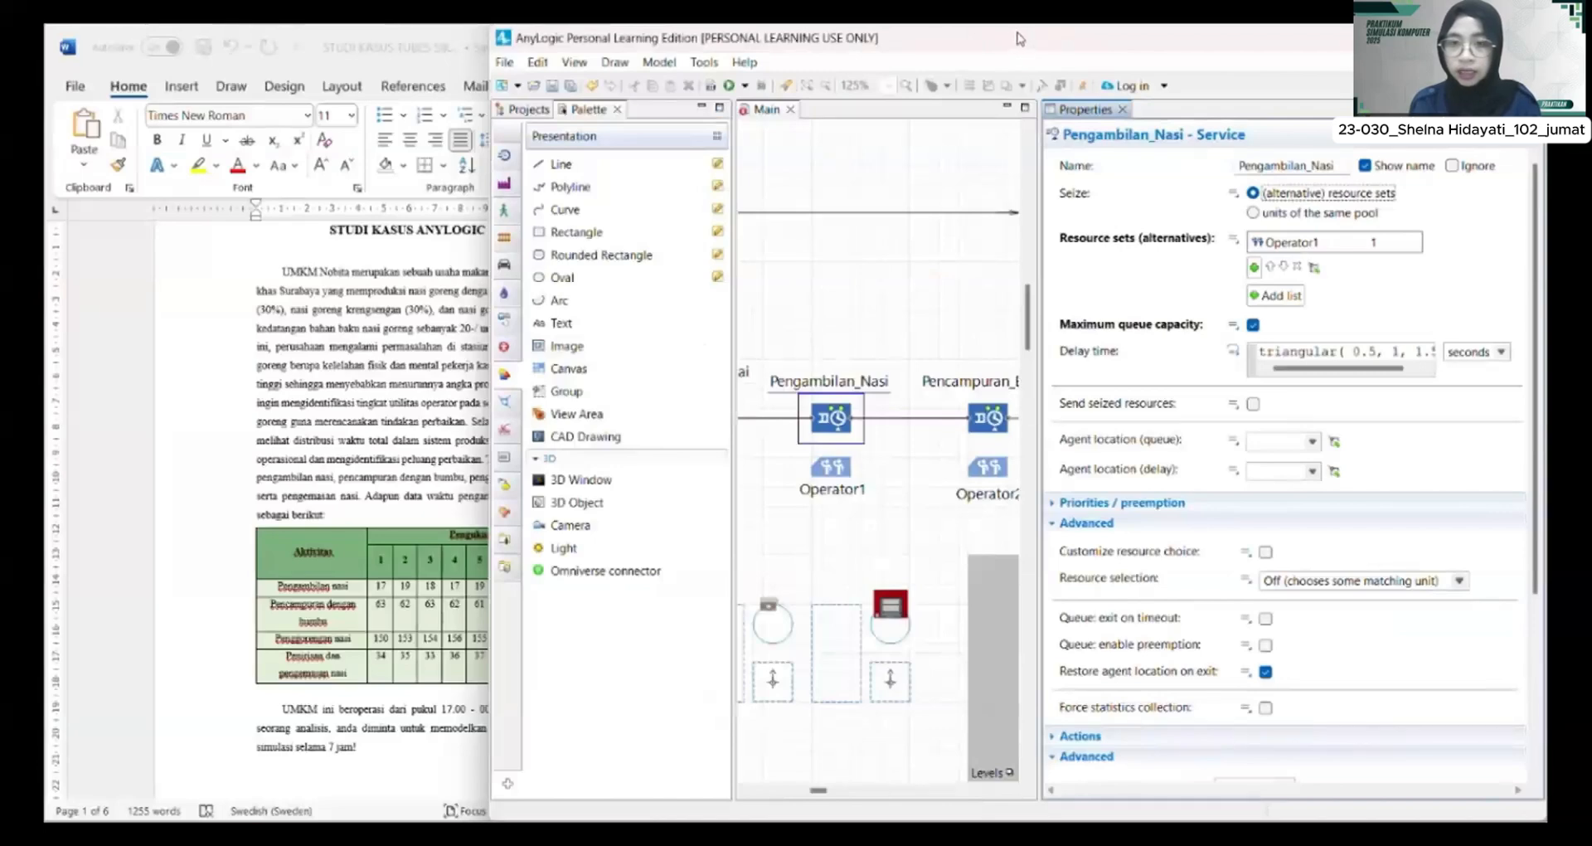
pyautogui.tripleClick(1386, 352)
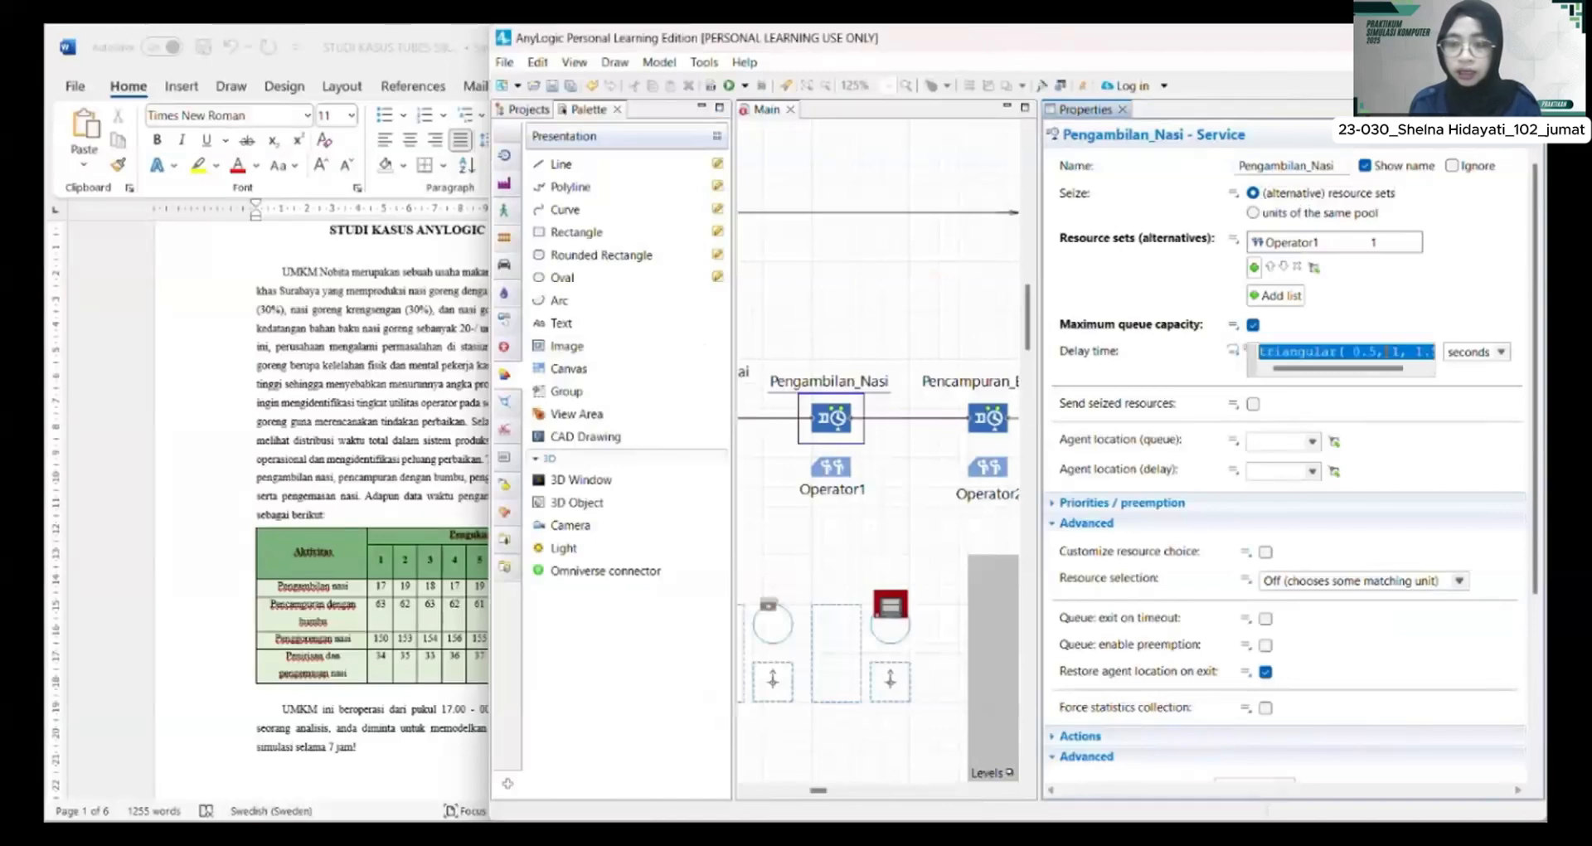
pyautogui.press('BackSpace')
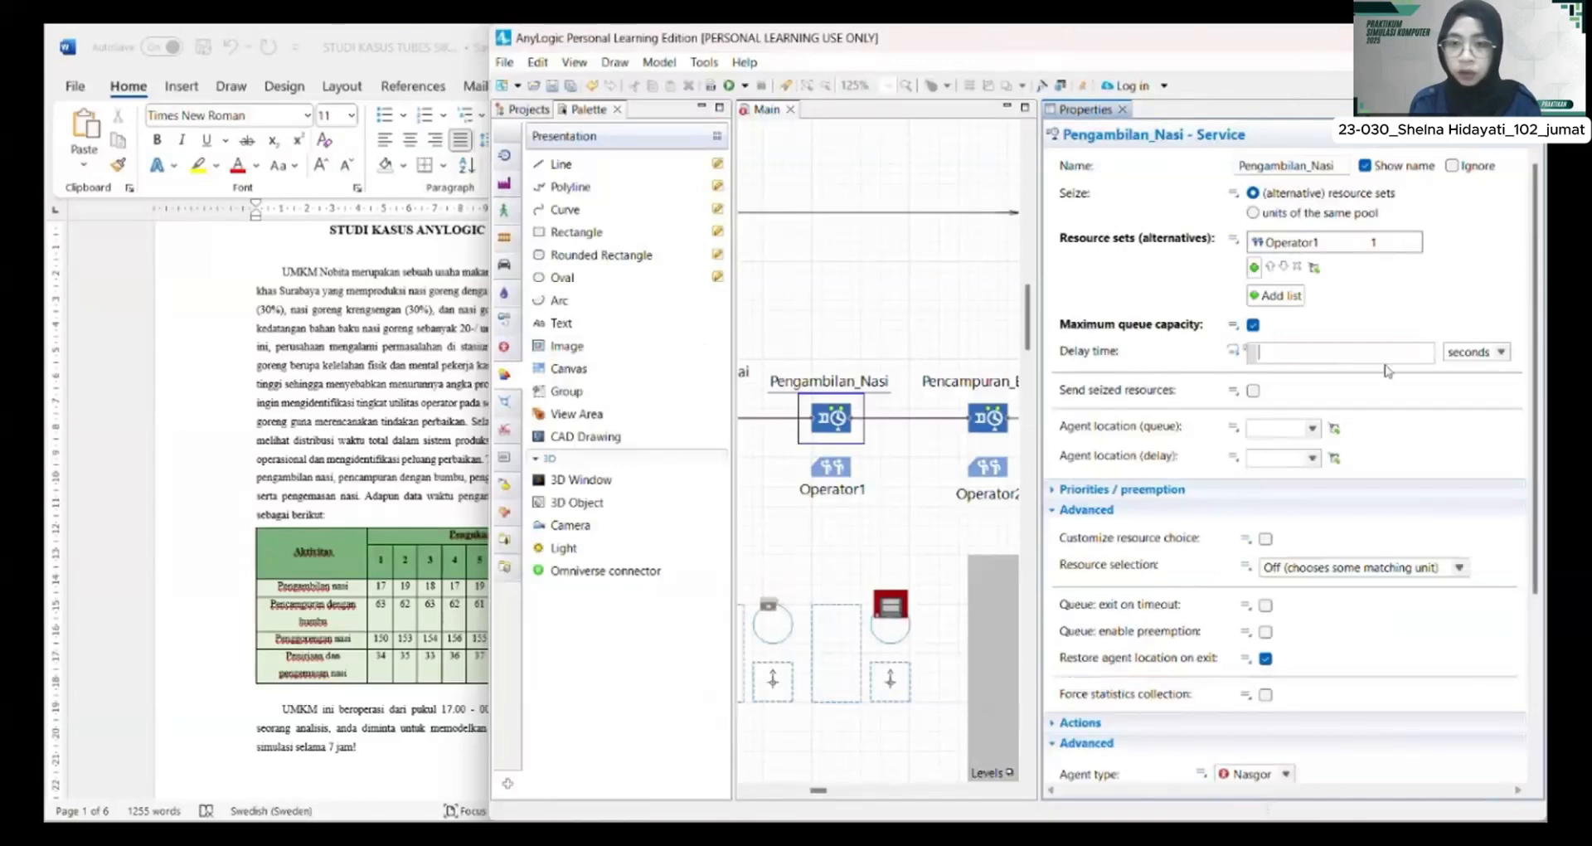
pyautogui.click(1236, 351)
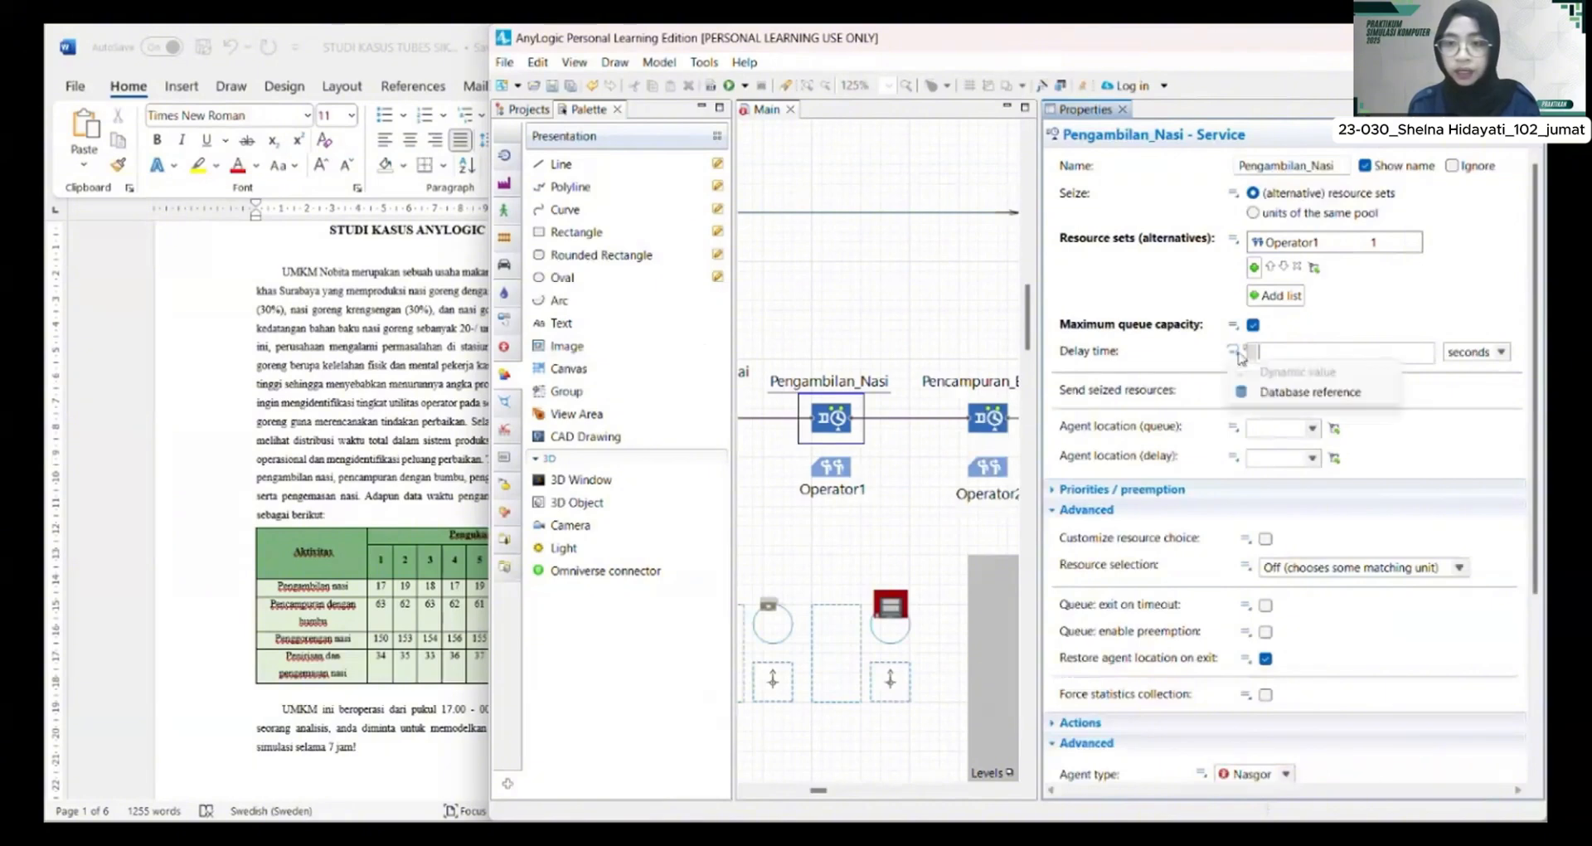
pyautogui.click(1317, 357)
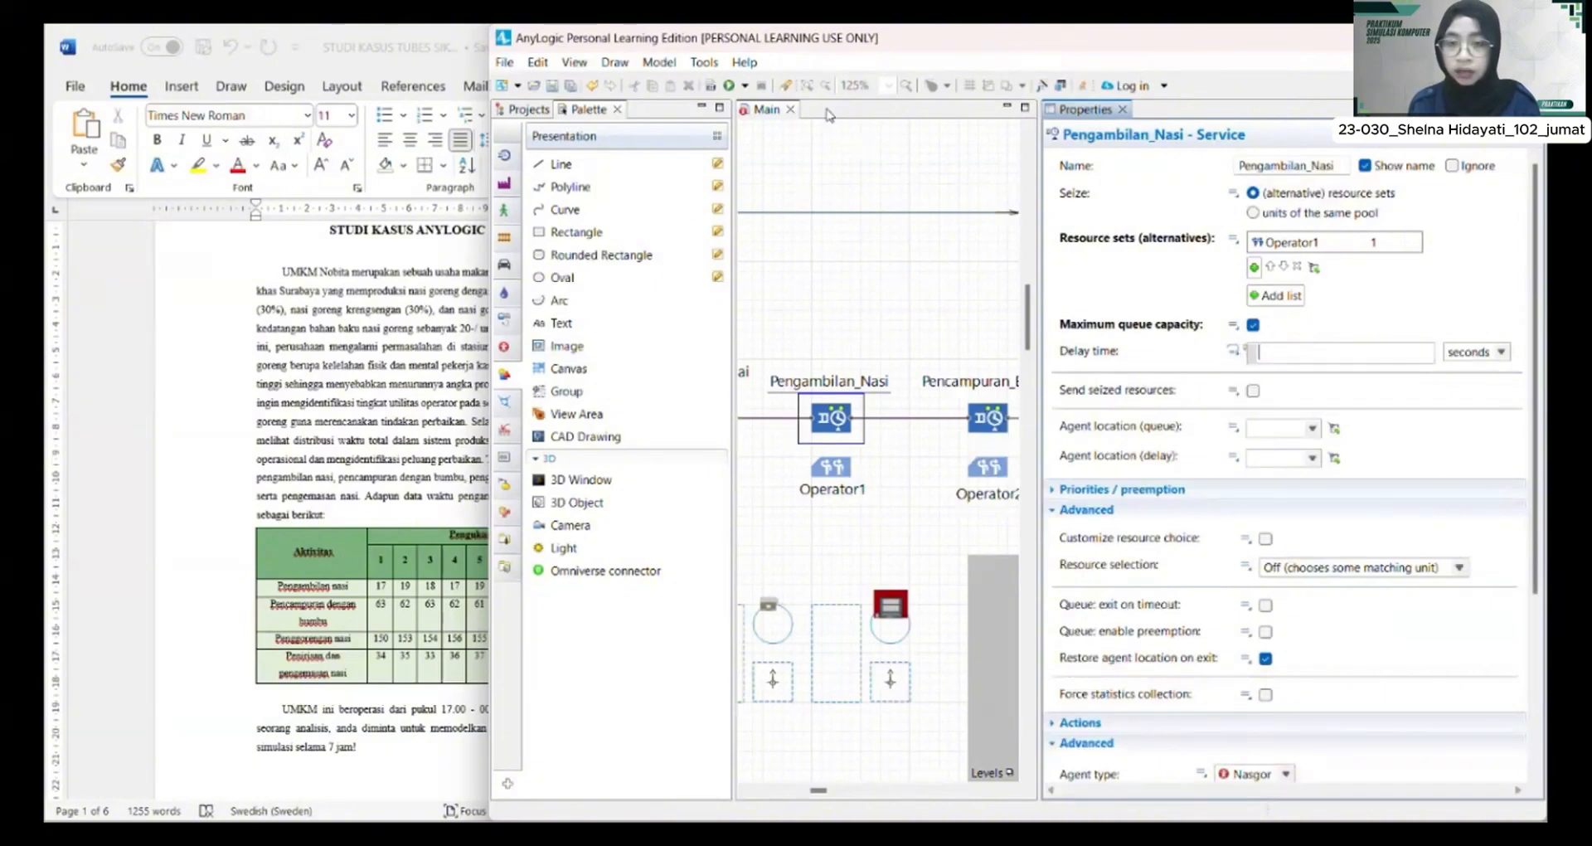
# Step: Set the Pengambilan_Nasi delay time to a Uniform (discrete) distribution with min 16 and max 20
pyautogui.click(1041, 87)
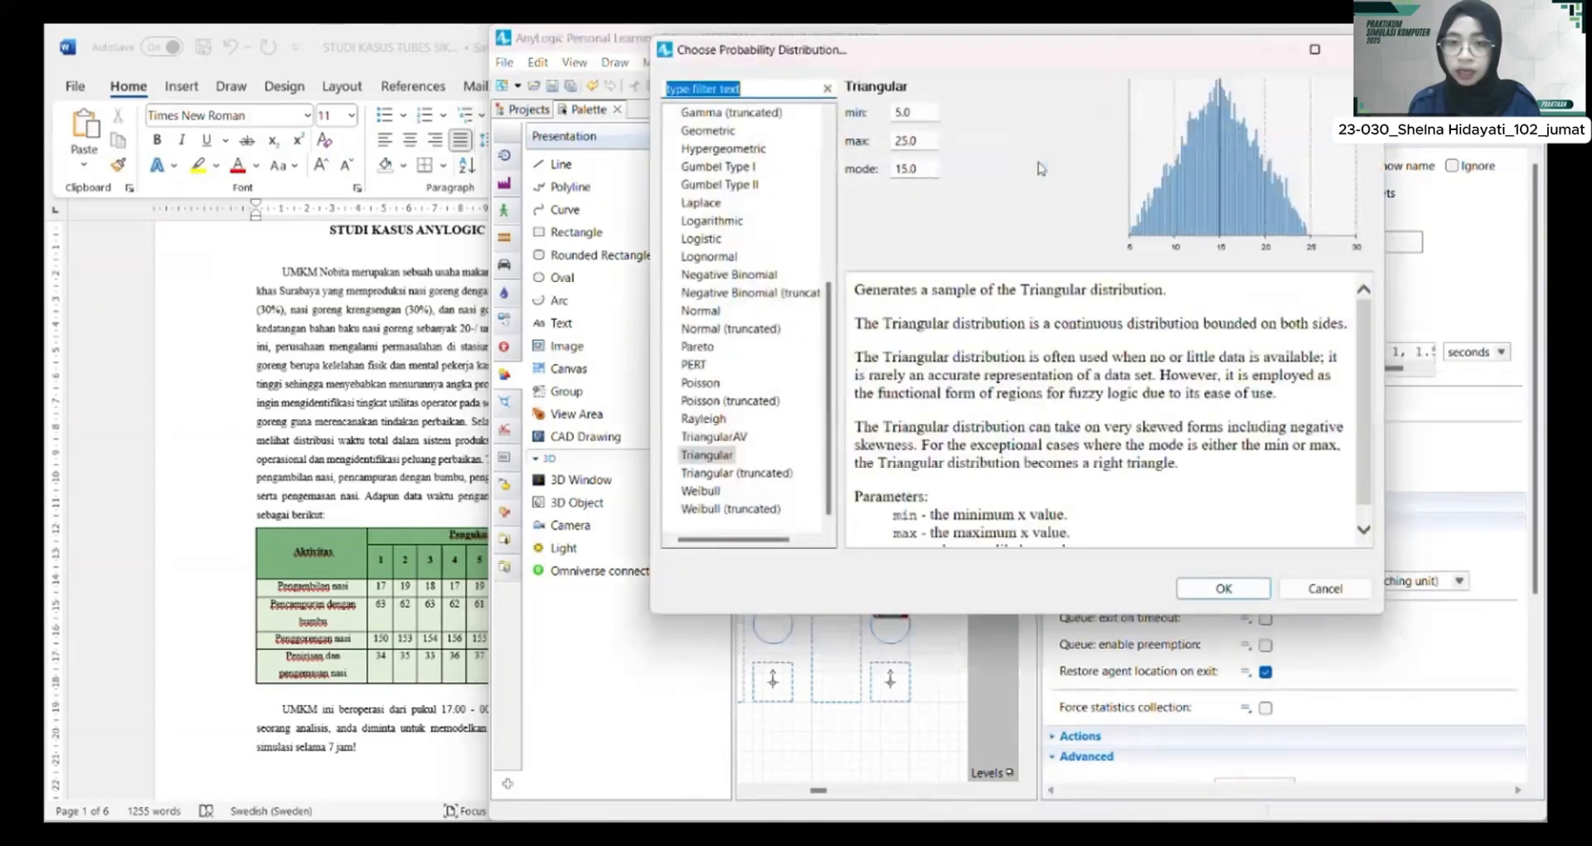
pyautogui.scroll(5, 725, 406)
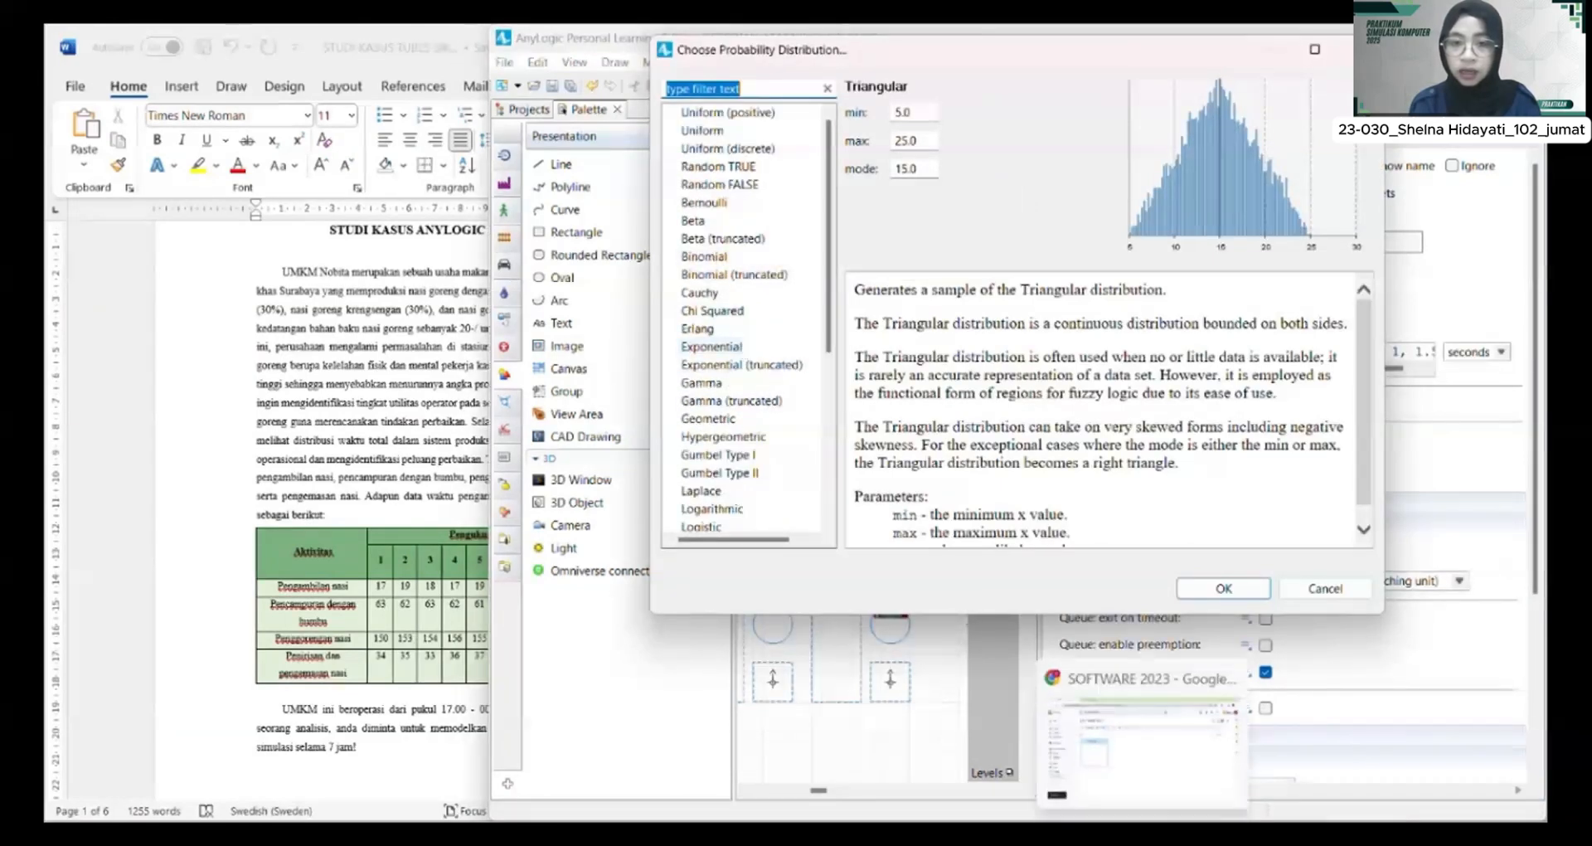
pyautogui.click(1173, 787)
pyautogui.click(1170, 775)
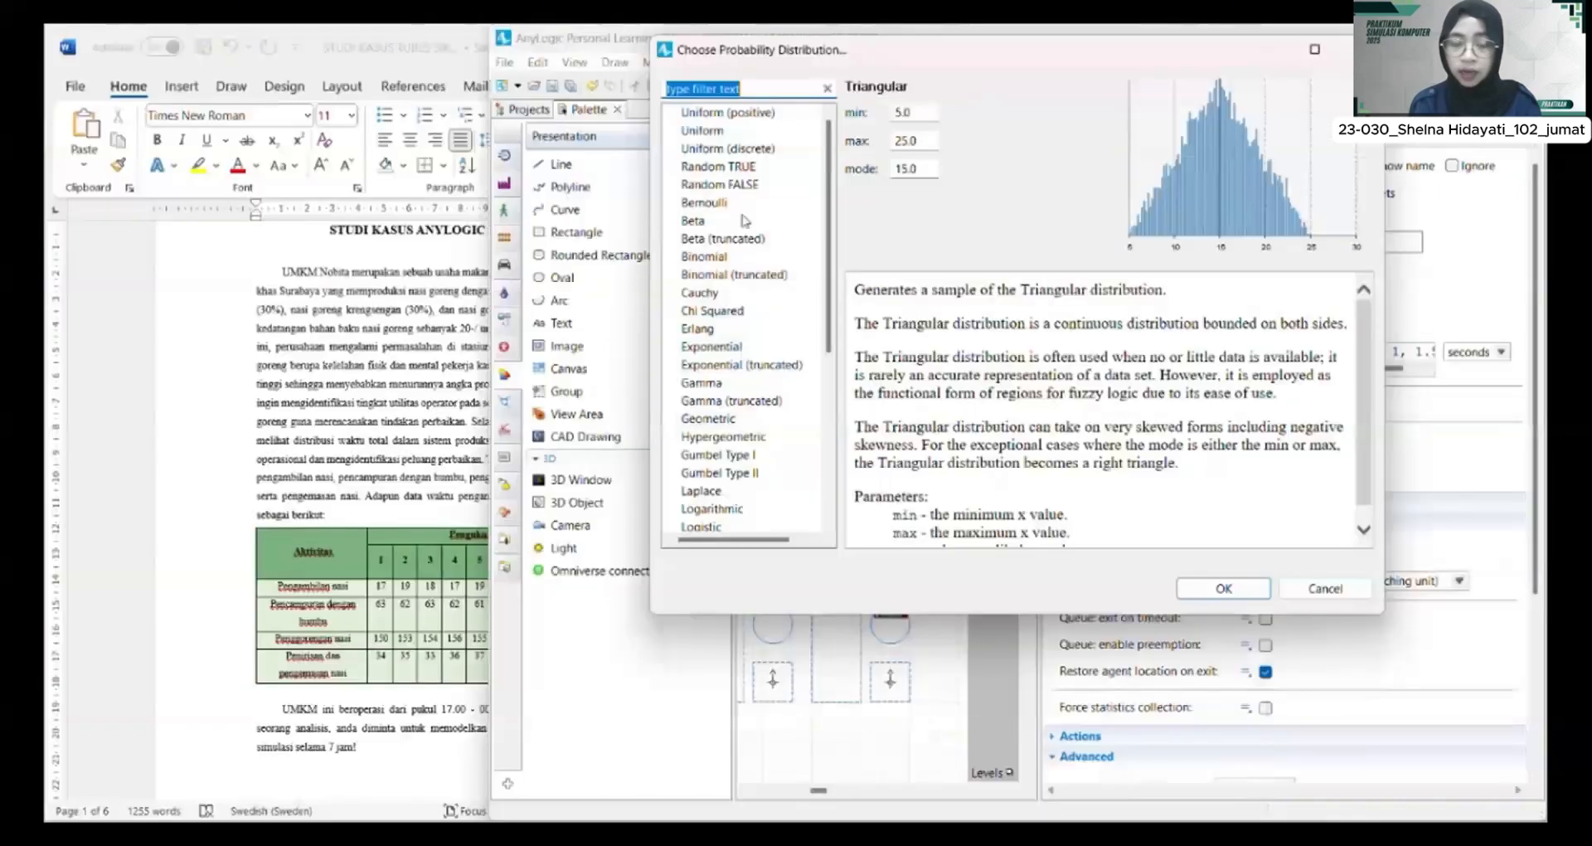
pyautogui.click(727, 149)
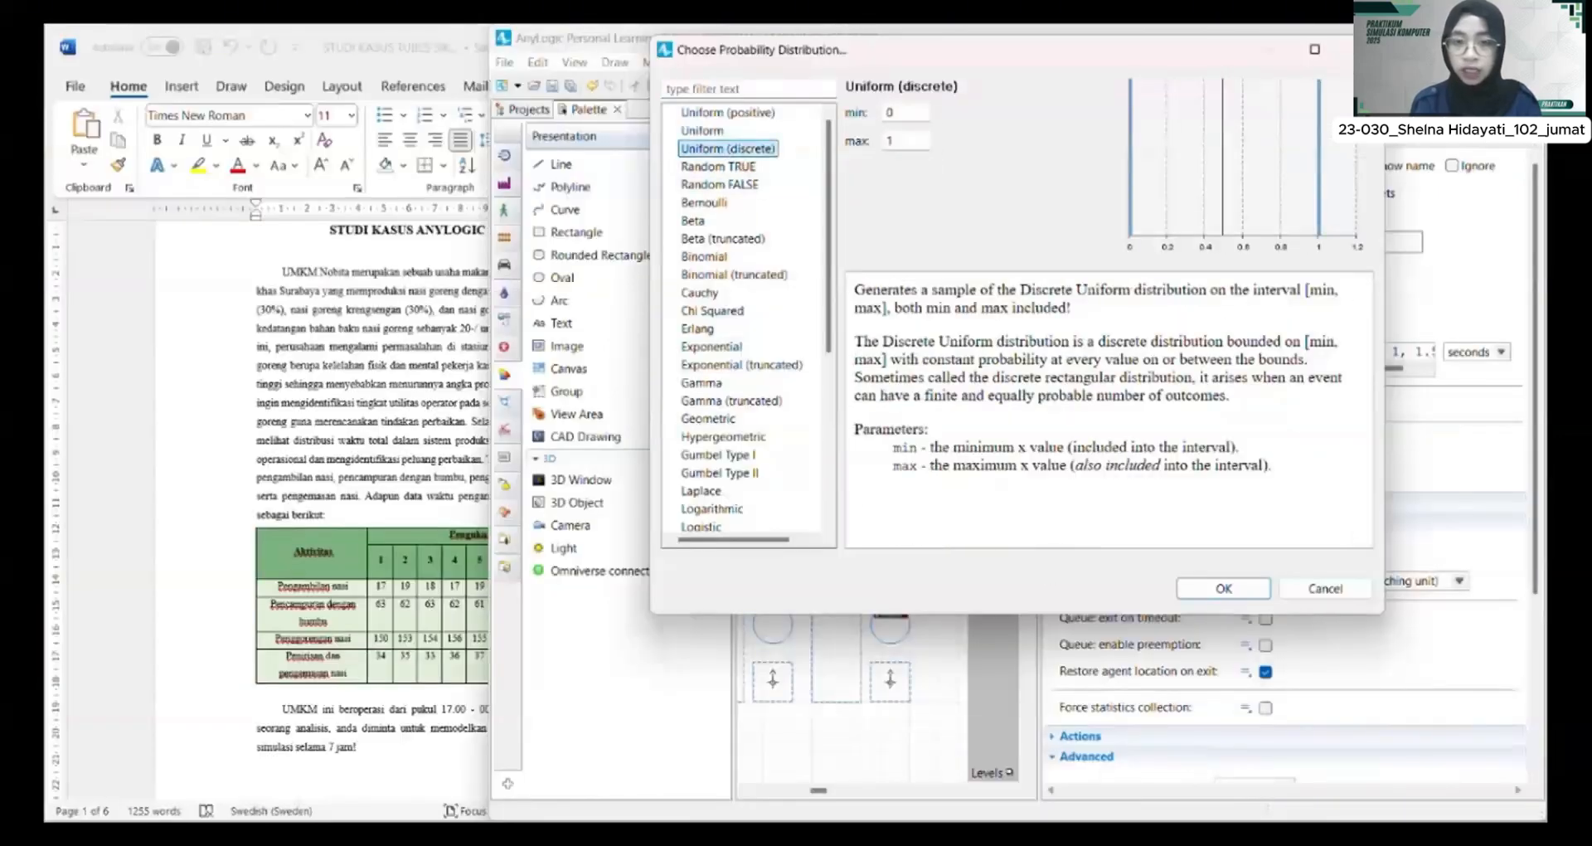
pyautogui.click(1182, 771)
pyautogui.click(1186, 738)
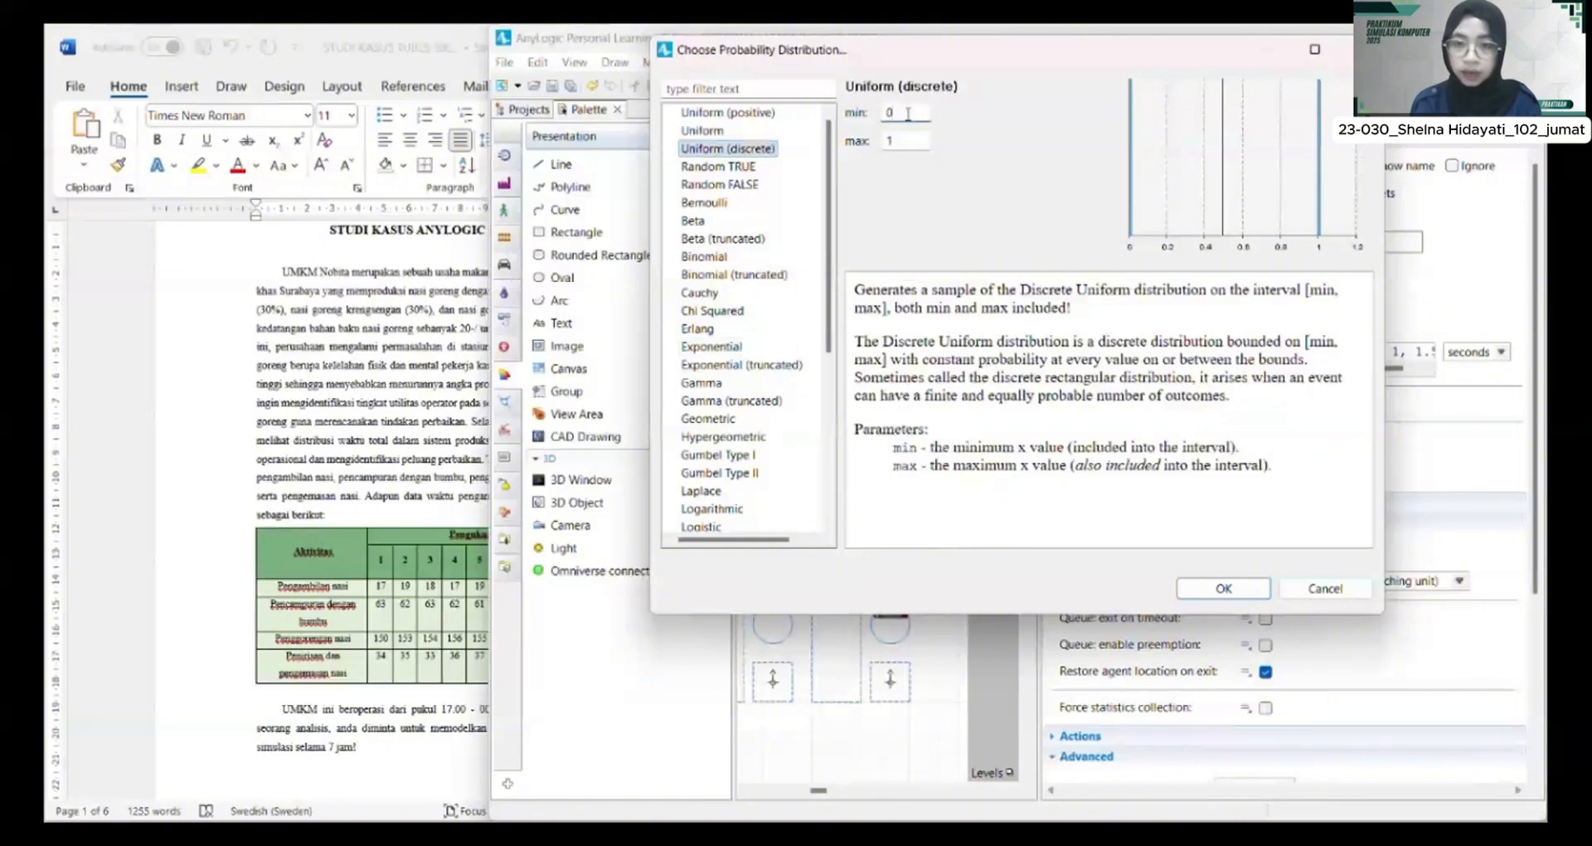
pyautogui.write('6')
pyautogui.doubleClick(906, 142)
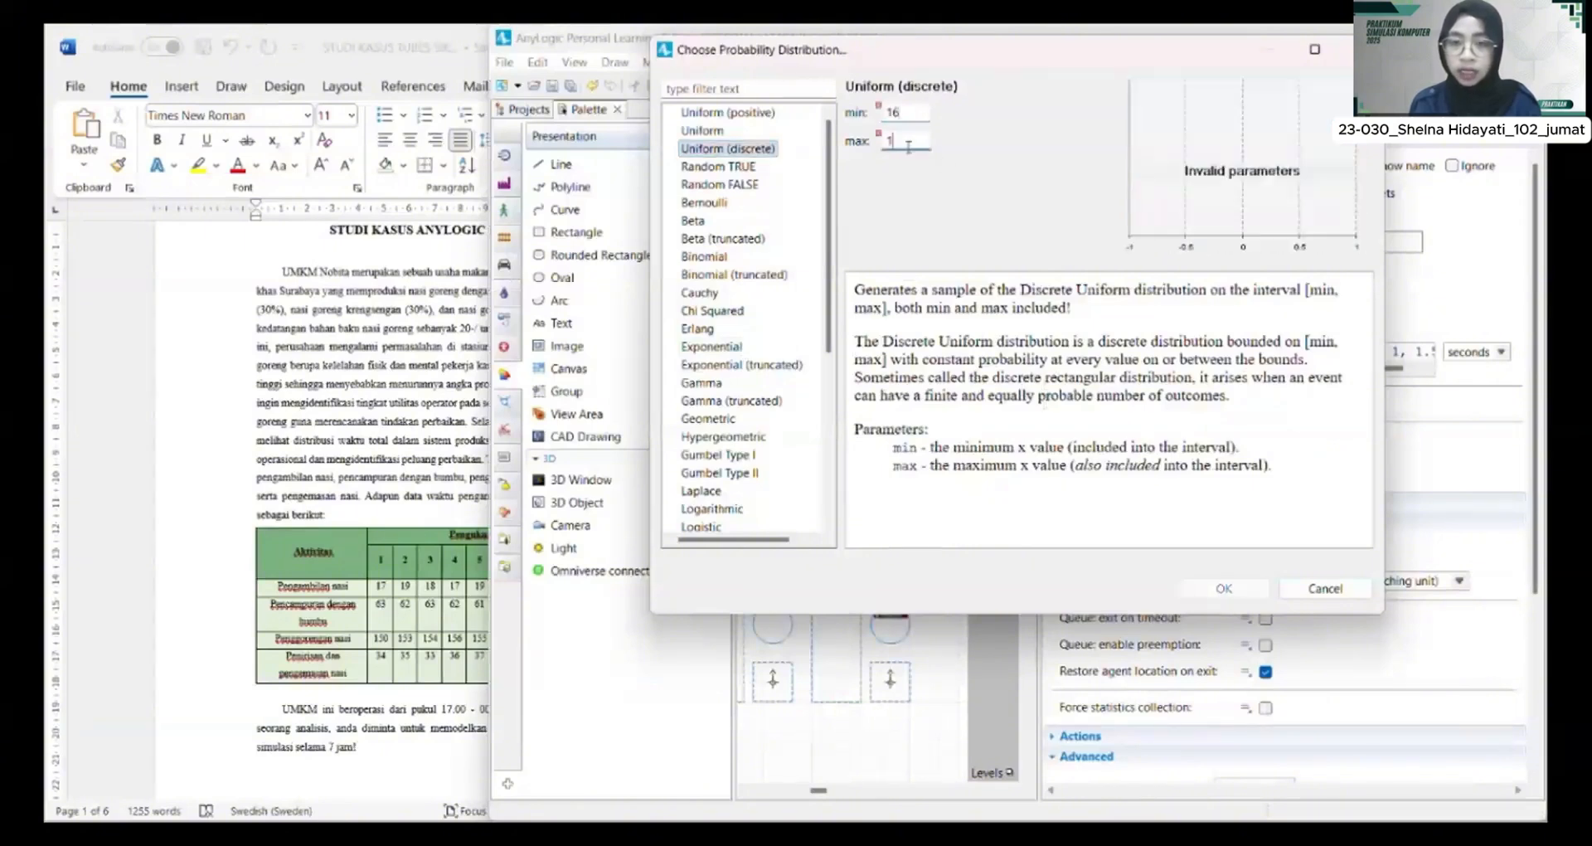
pyautogui.write('20')
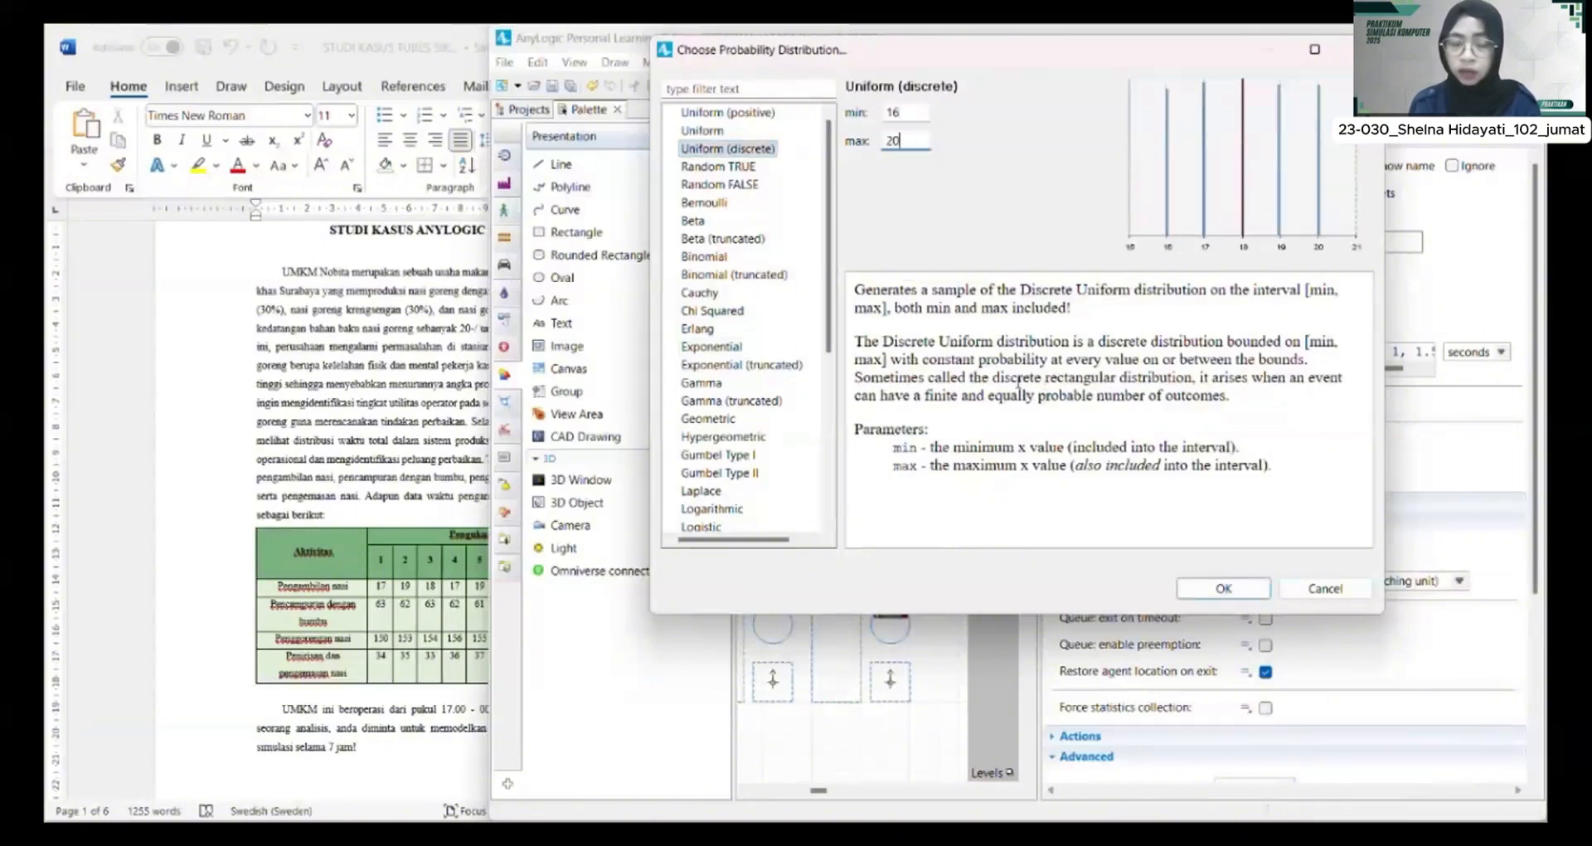
pyautogui.click(1211, 589)
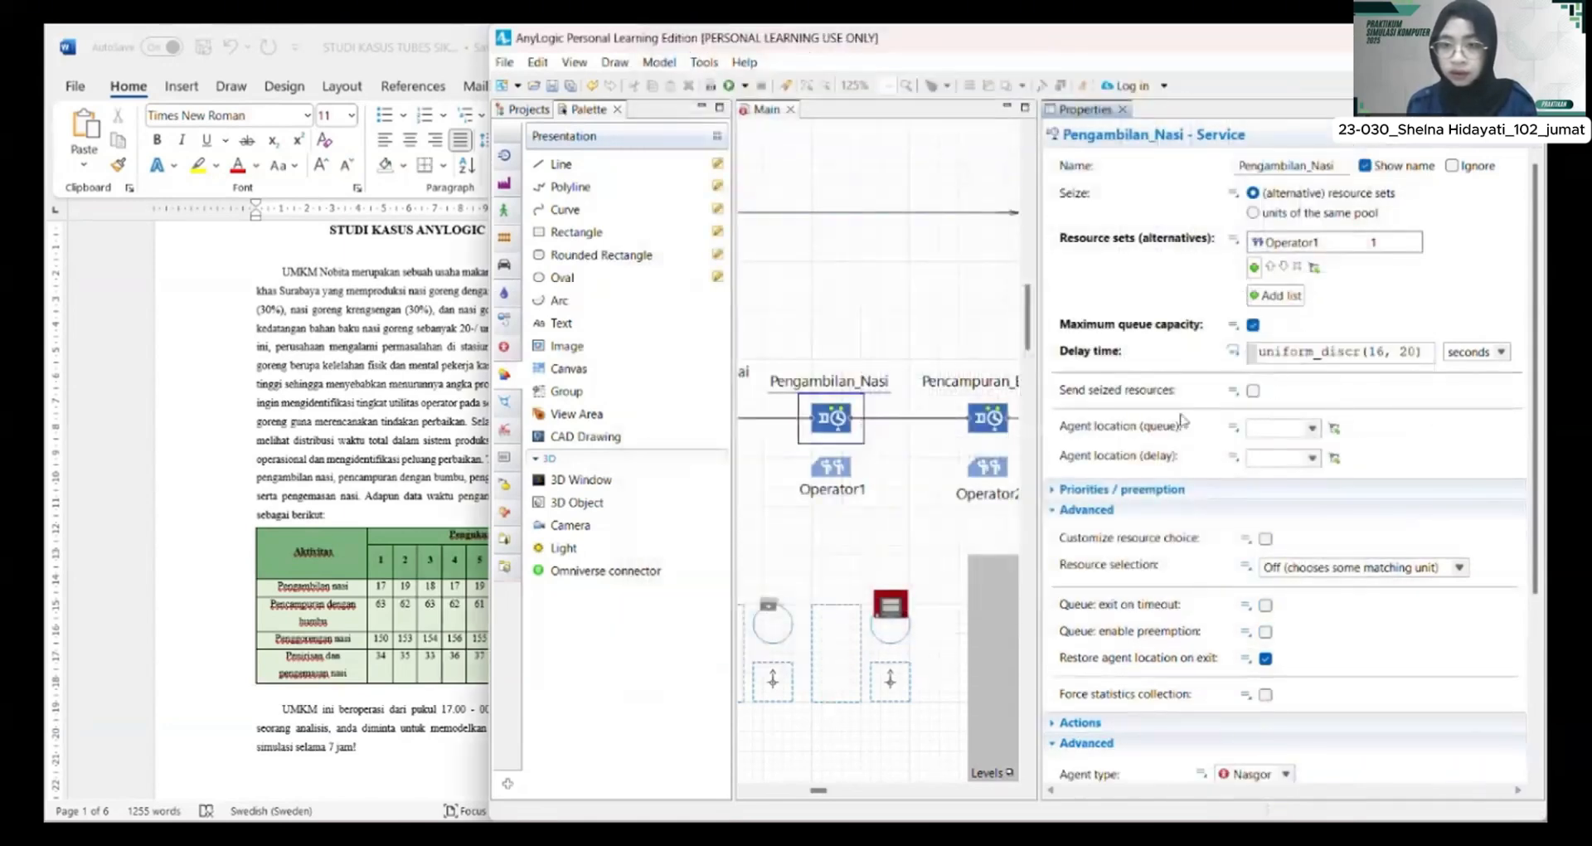
# Step: Set the Pengambilan_Nasi agent locations to antri_pengambilan_nasi for the queue and St_Pengambilan_Nasi for the delay
pyautogui.click(1311, 428)
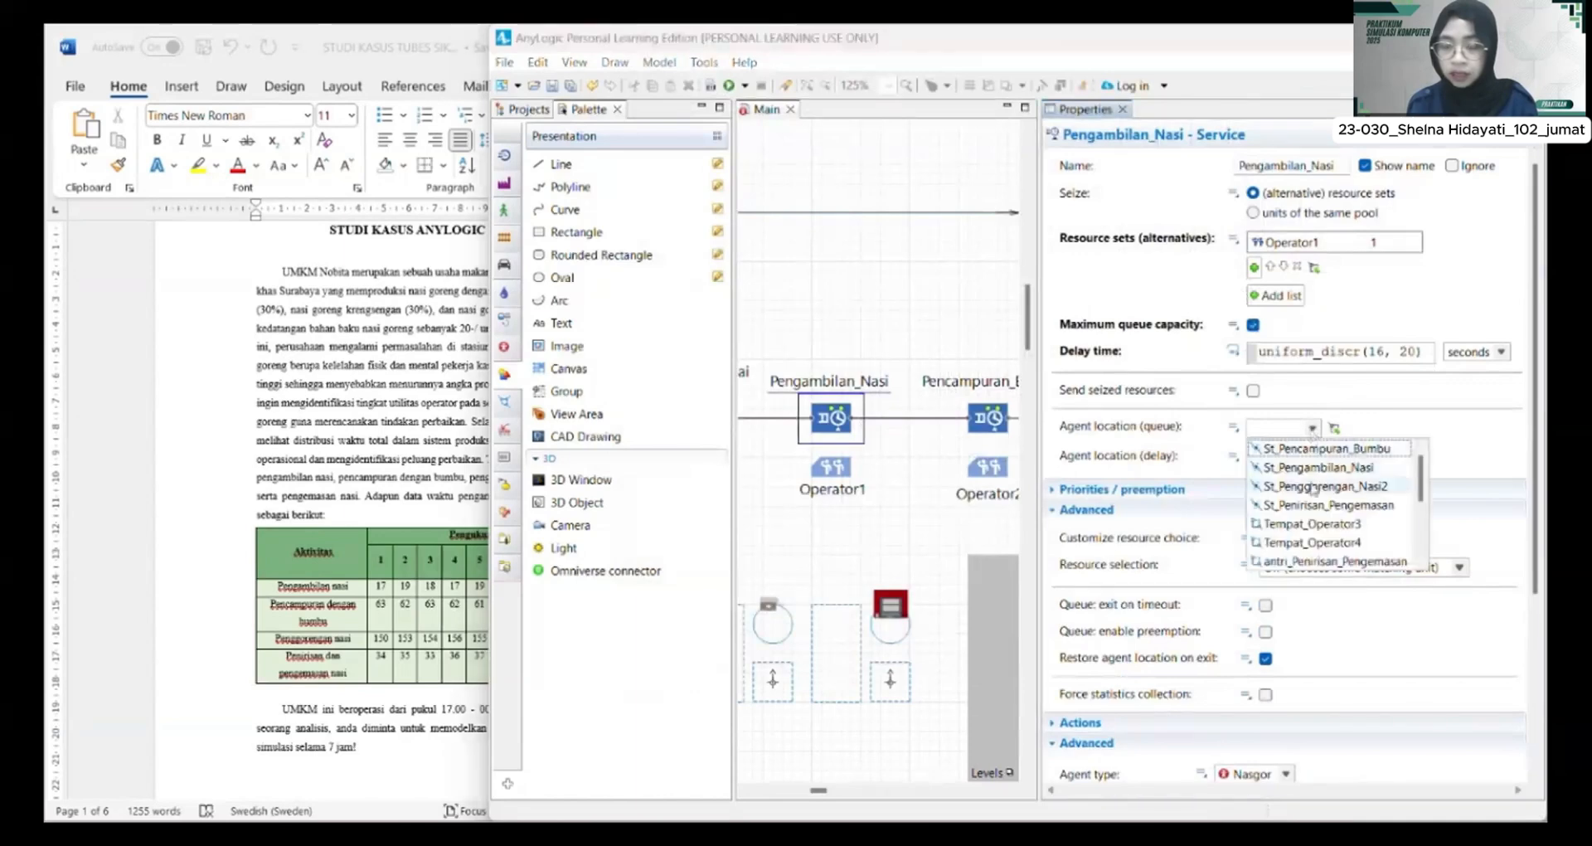
pyautogui.scroll(-1, 1310, 488)
pyautogui.scroll(1, 1333, 544)
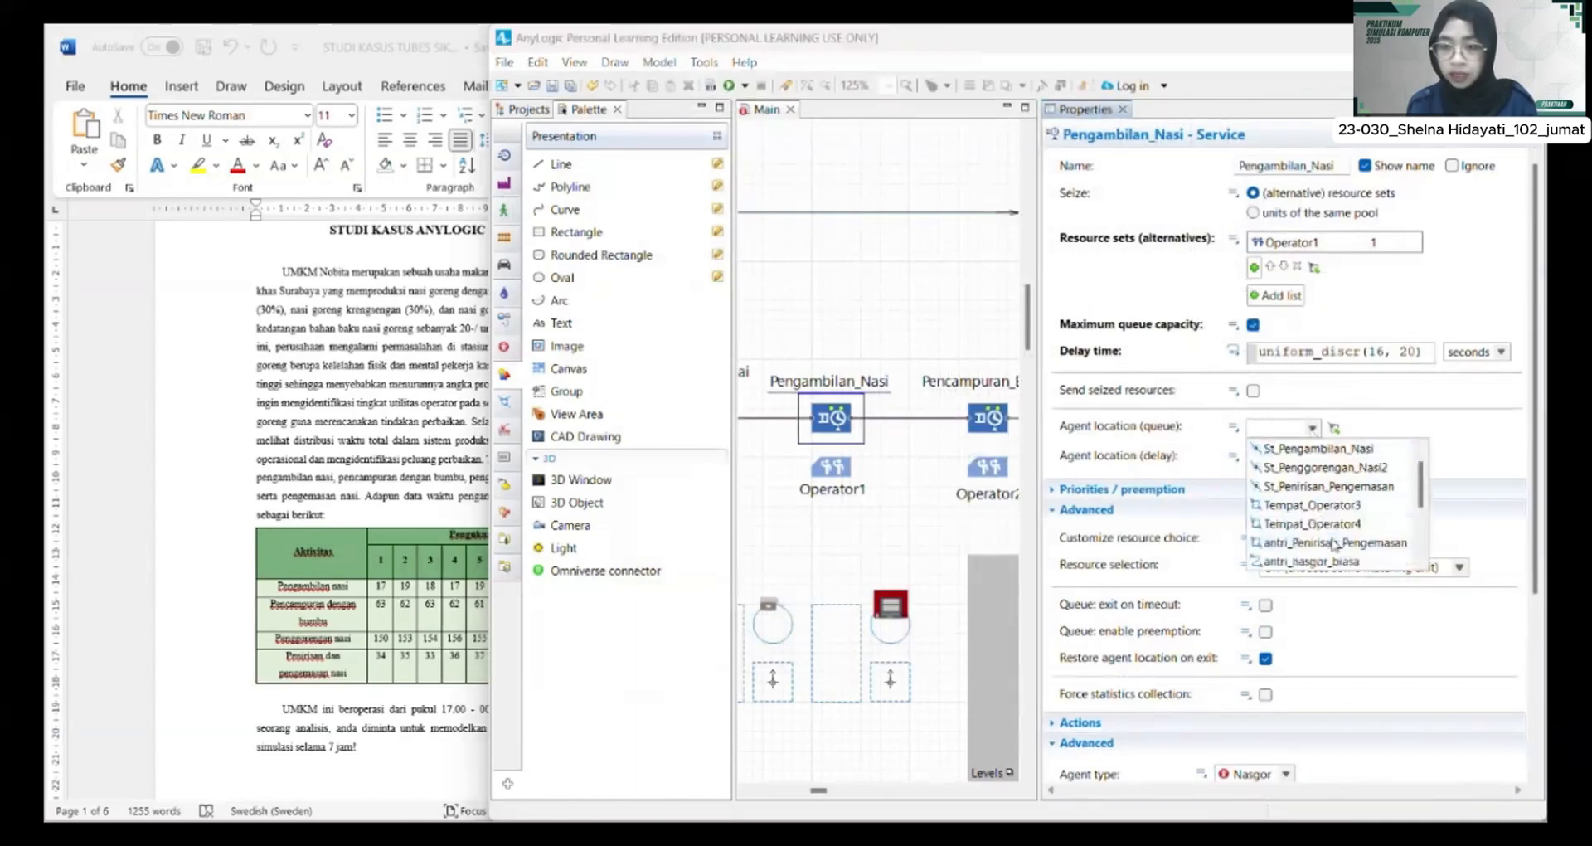
pyautogui.scroll(-2, 1334, 544)
pyautogui.click(1333, 515)
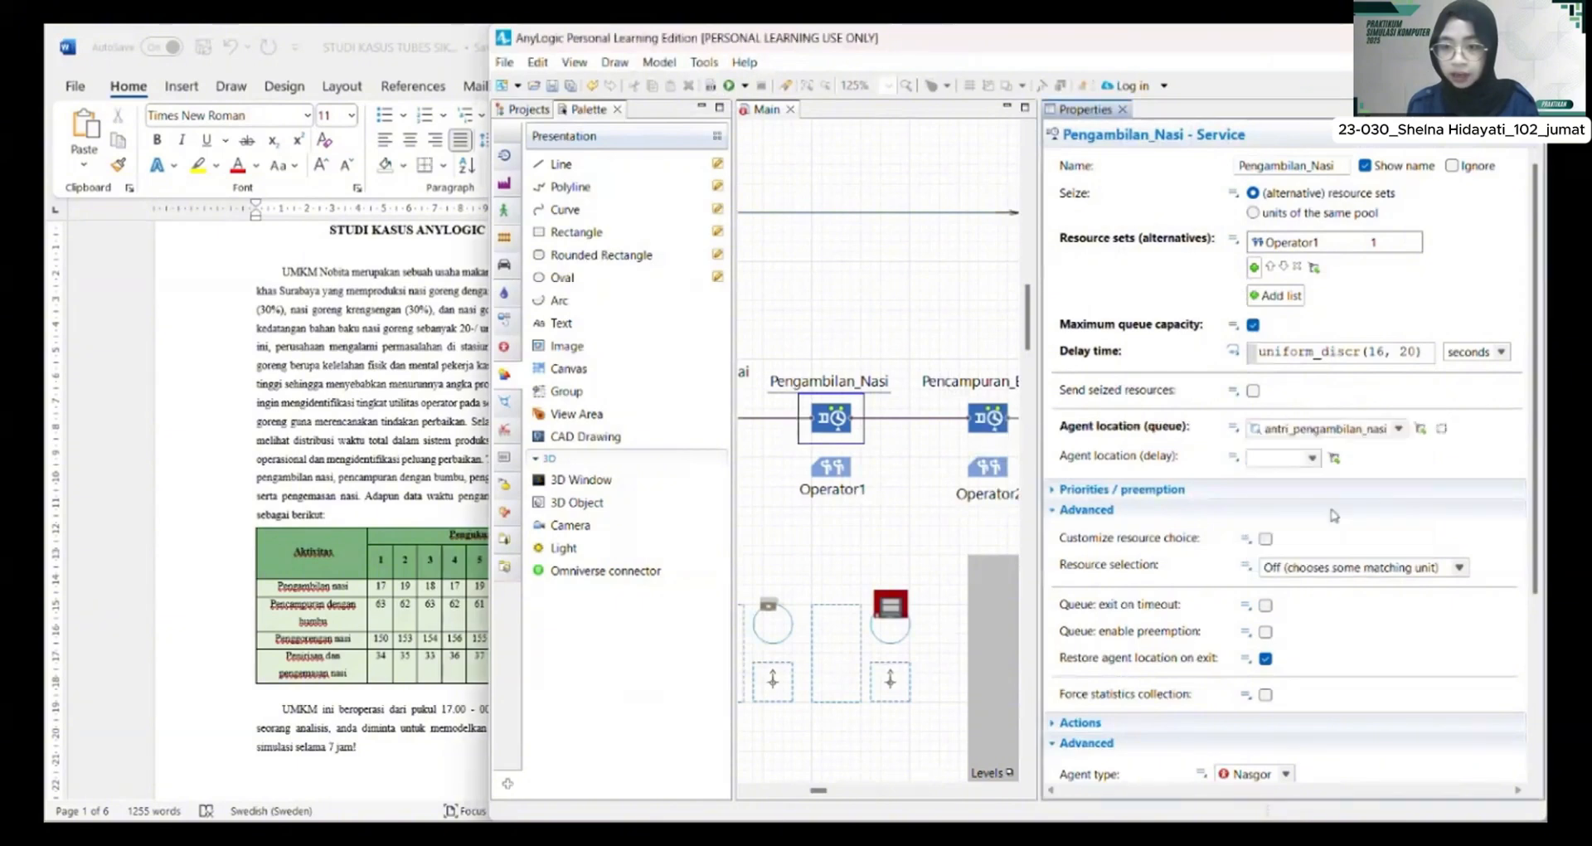
pyautogui.click(1312, 458)
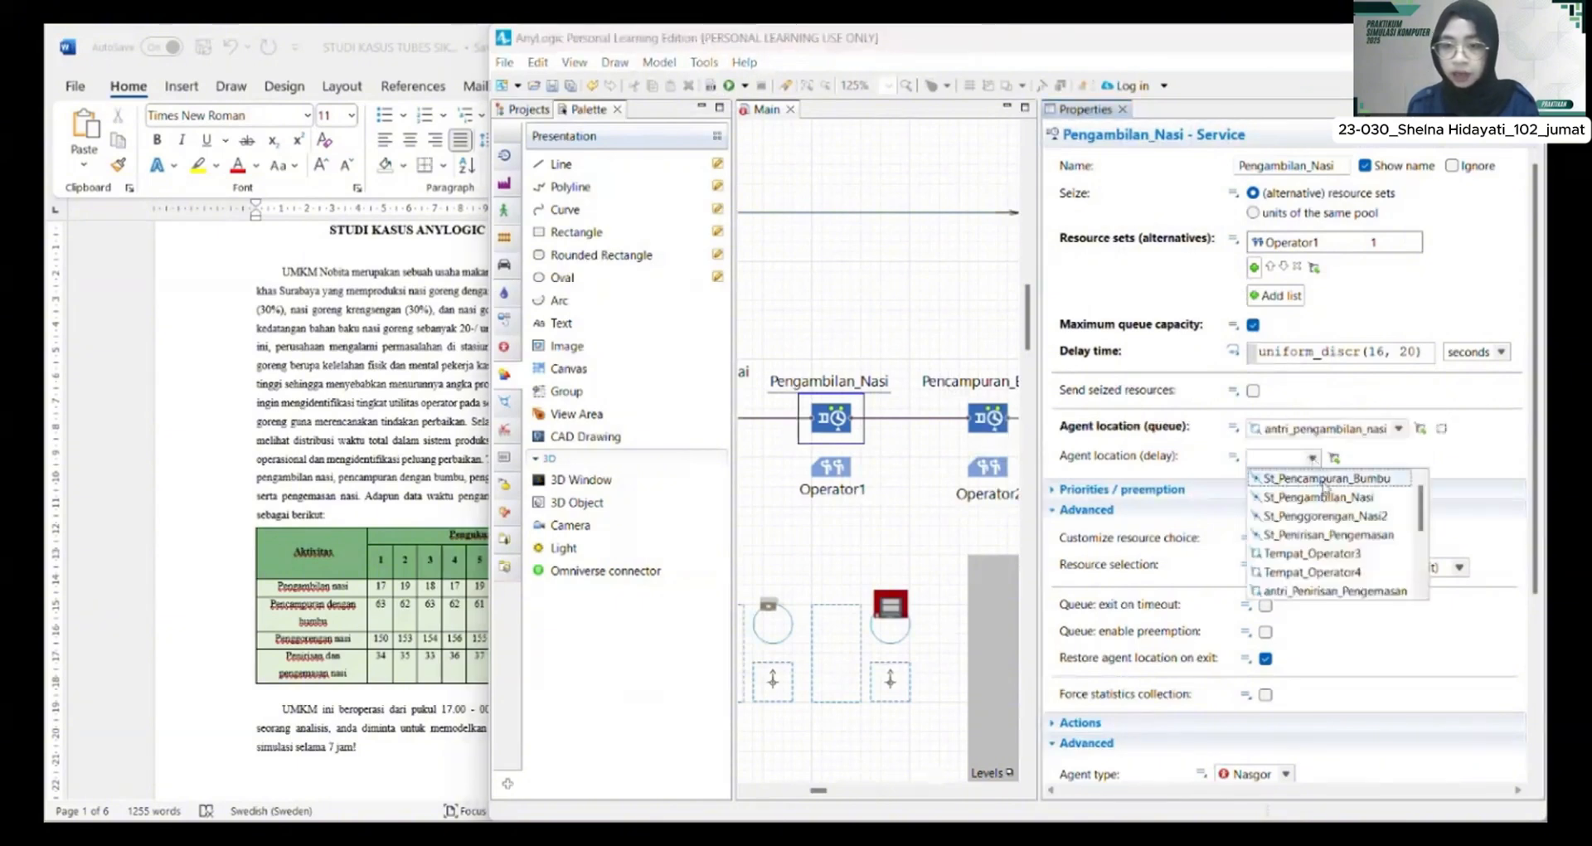
pyautogui.click(1331, 498)
pyautogui.scroll(-3, 1327, 464)
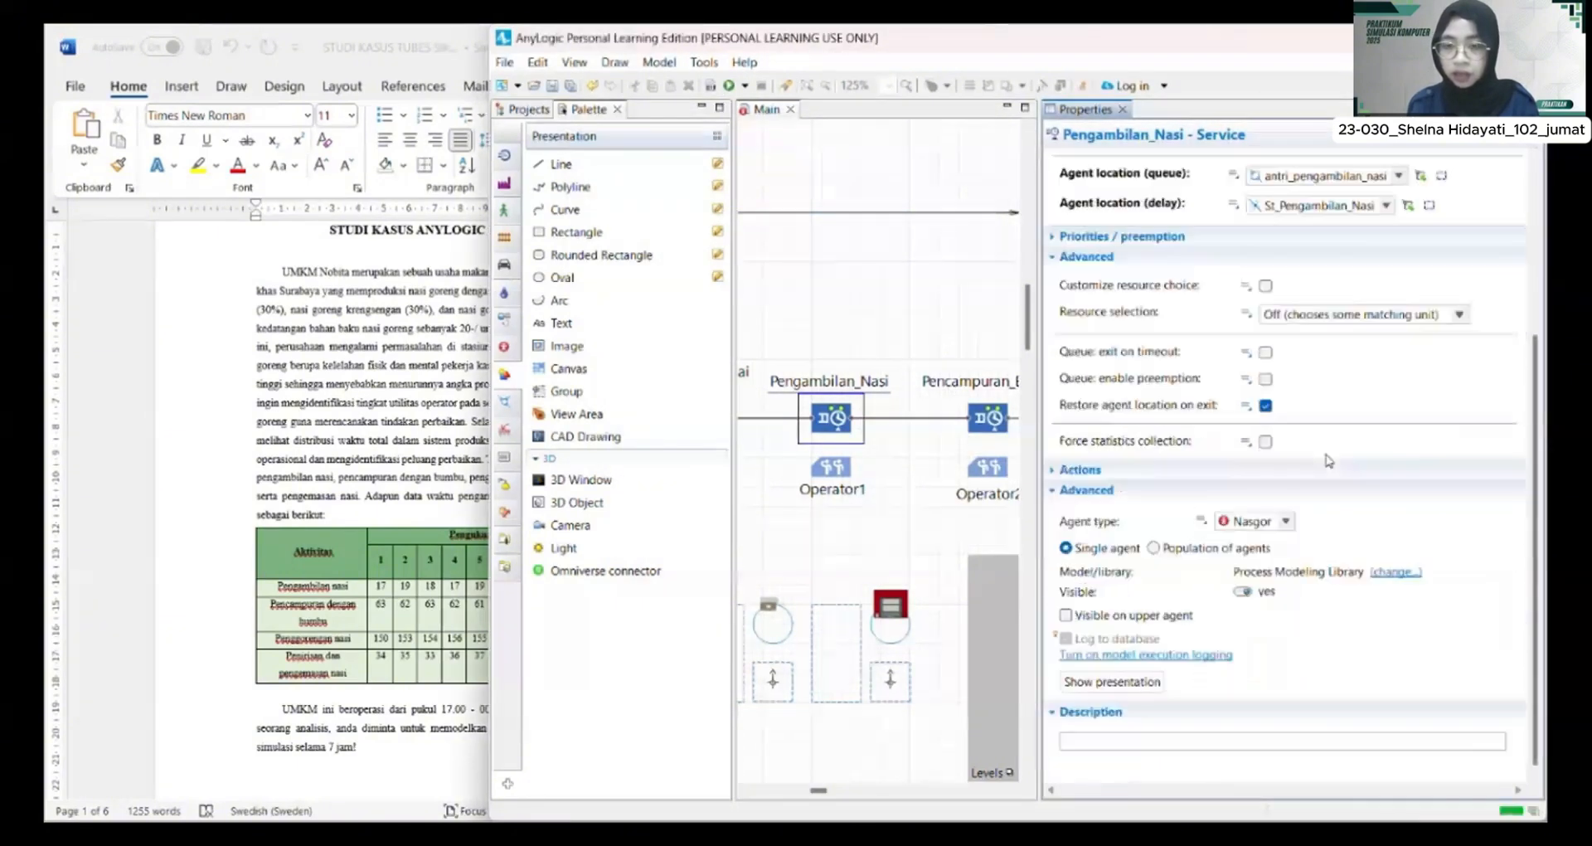
# Step: Make the Operator1 resource pool Static and set its new resource unit to Operator
pyautogui.click(834, 471)
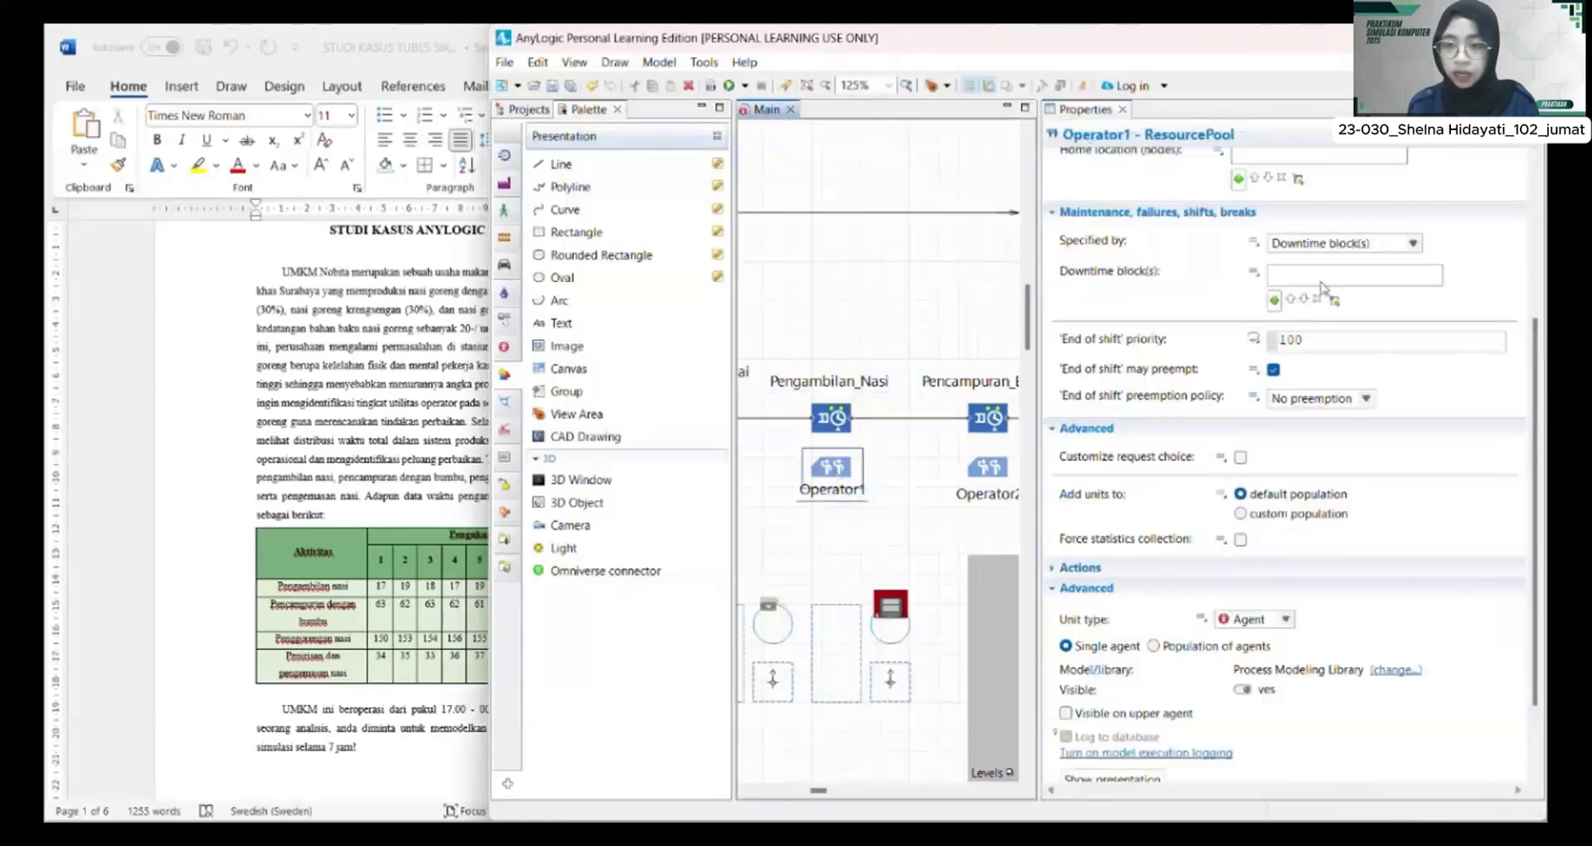
pyautogui.scroll(3, 1234, 250)
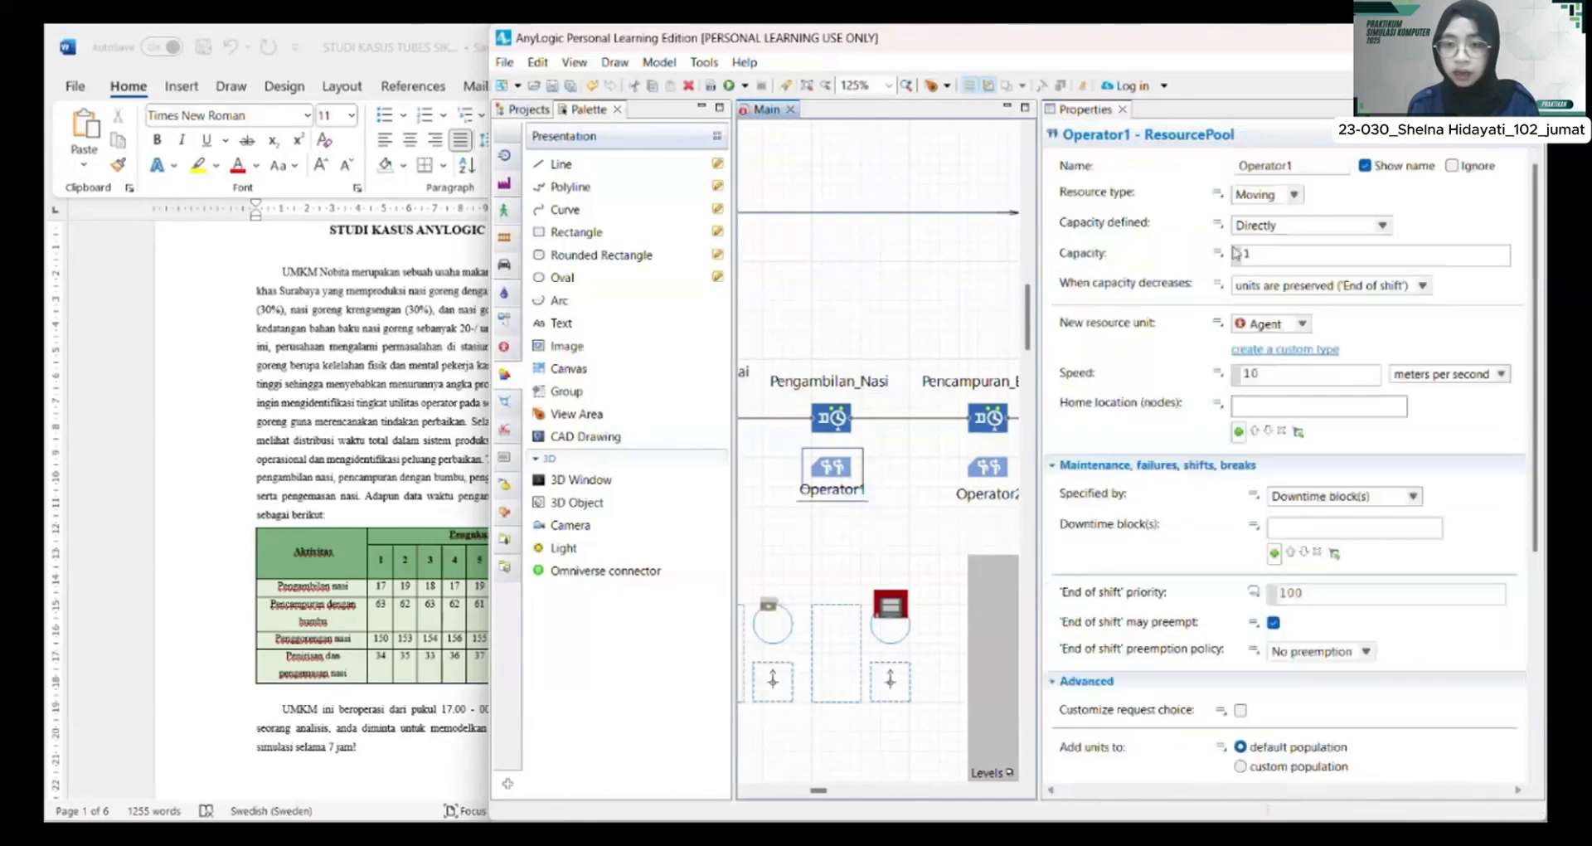
pyautogui.click(1292, 195)
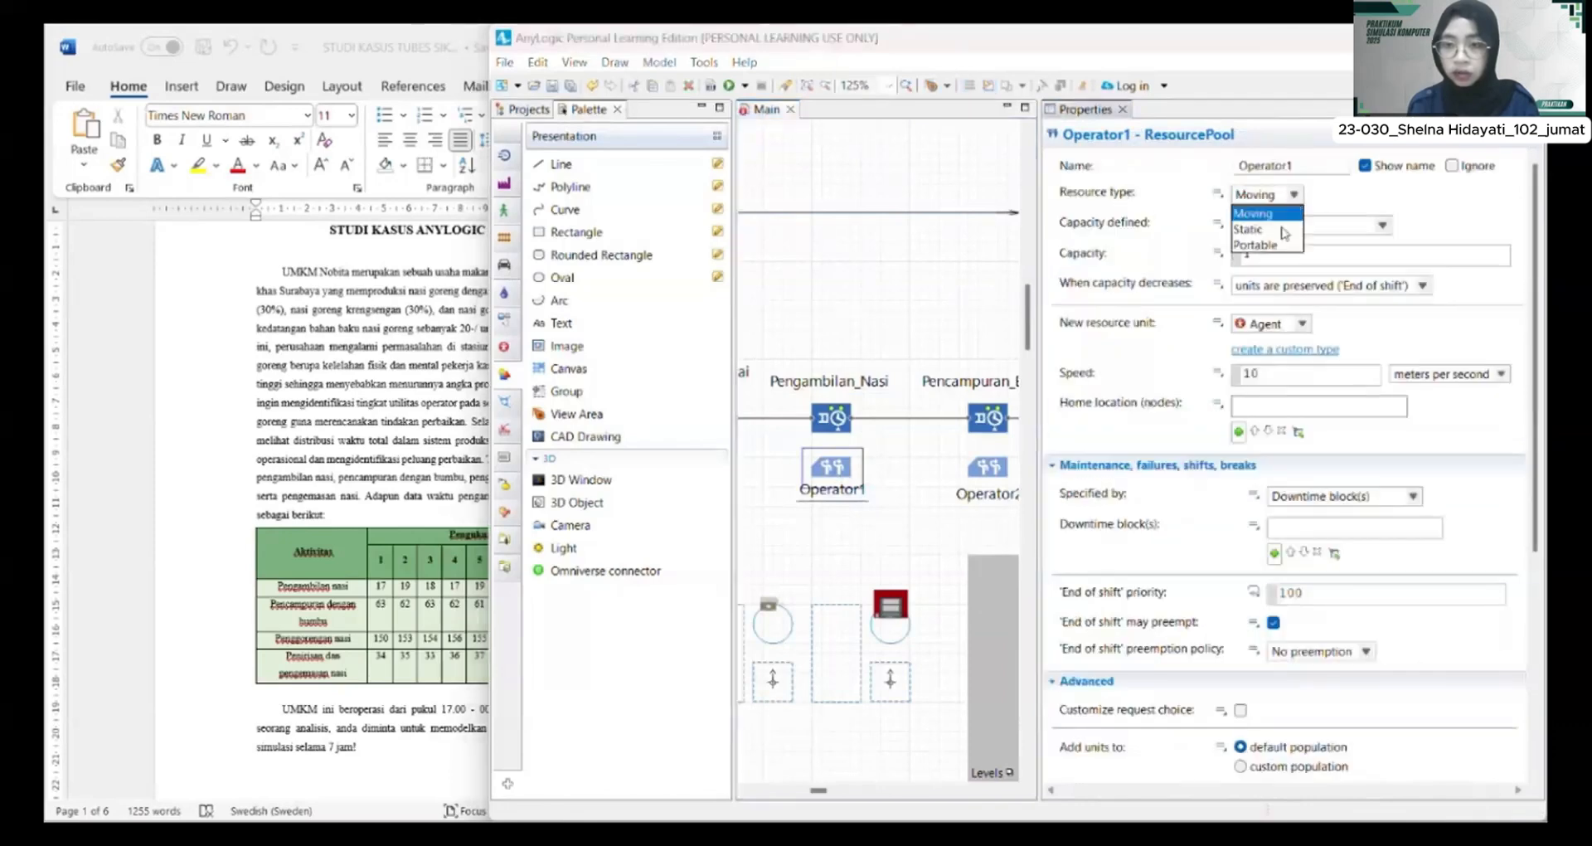
pyautogui.click(1283, 223)
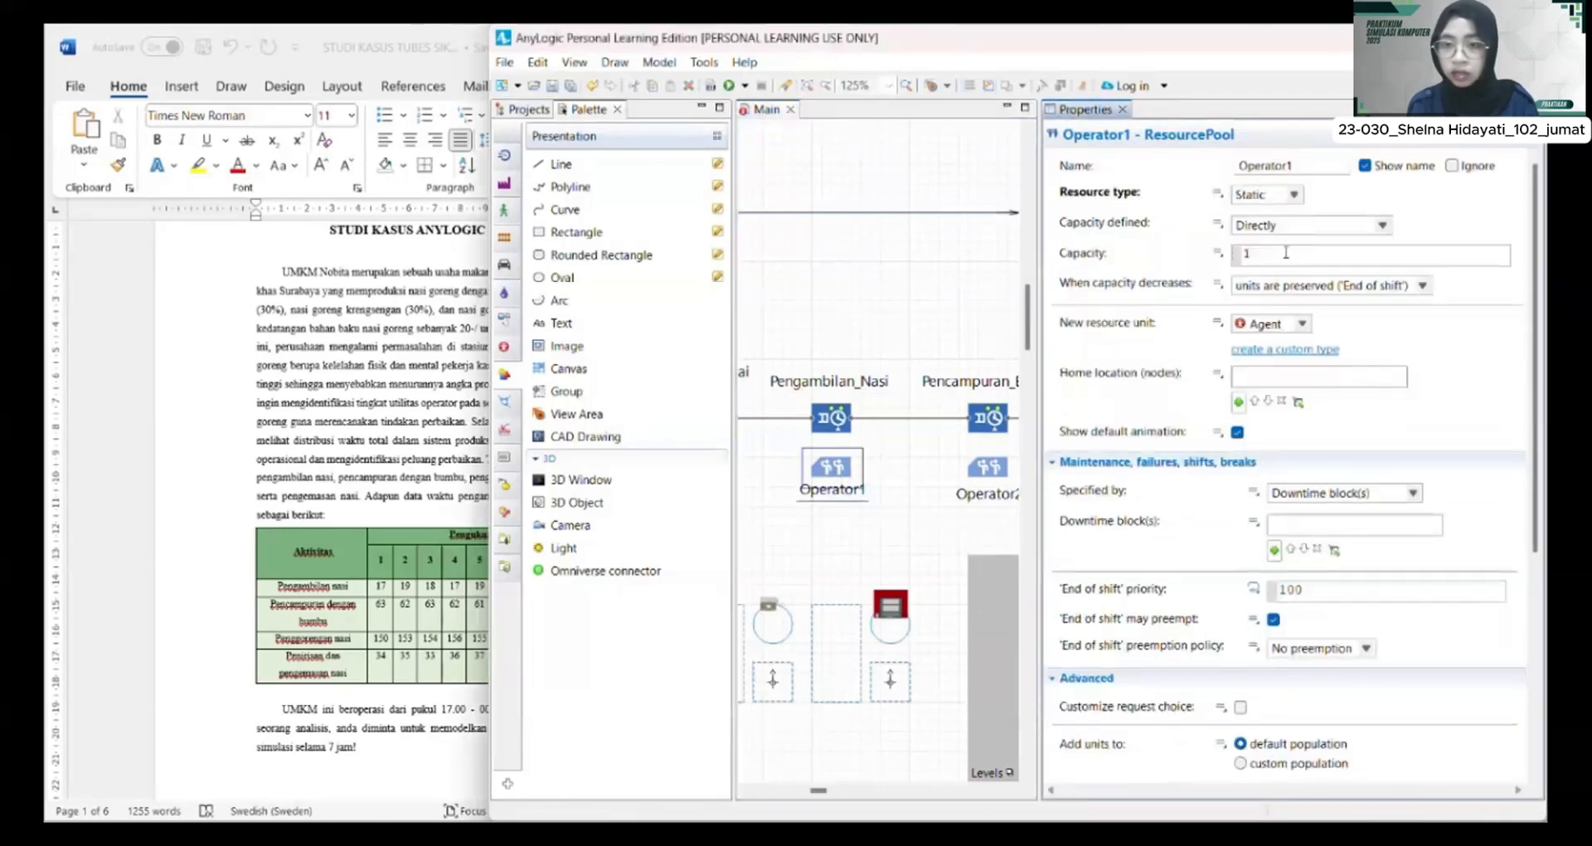
pyautogui.click(1303, 324)
pyautogui.click(1303, 381)
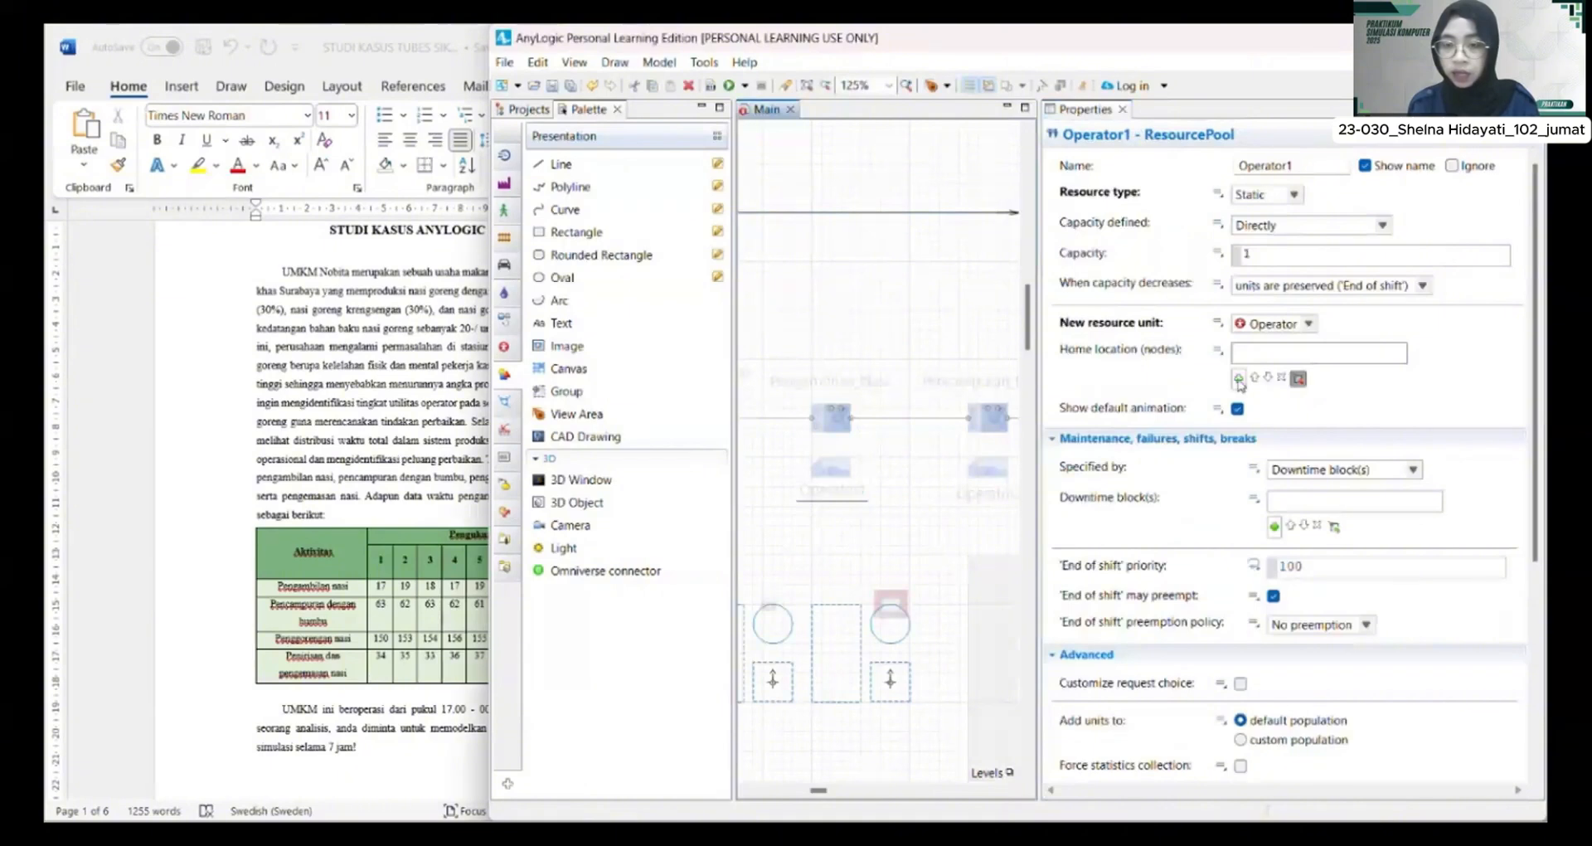
# Step: Add tempat_operator1 as the home location node of the Operator1 resource pool
pyautogui.click(1238, 378)
pyautogui.scroll(-2, 1294, 448)
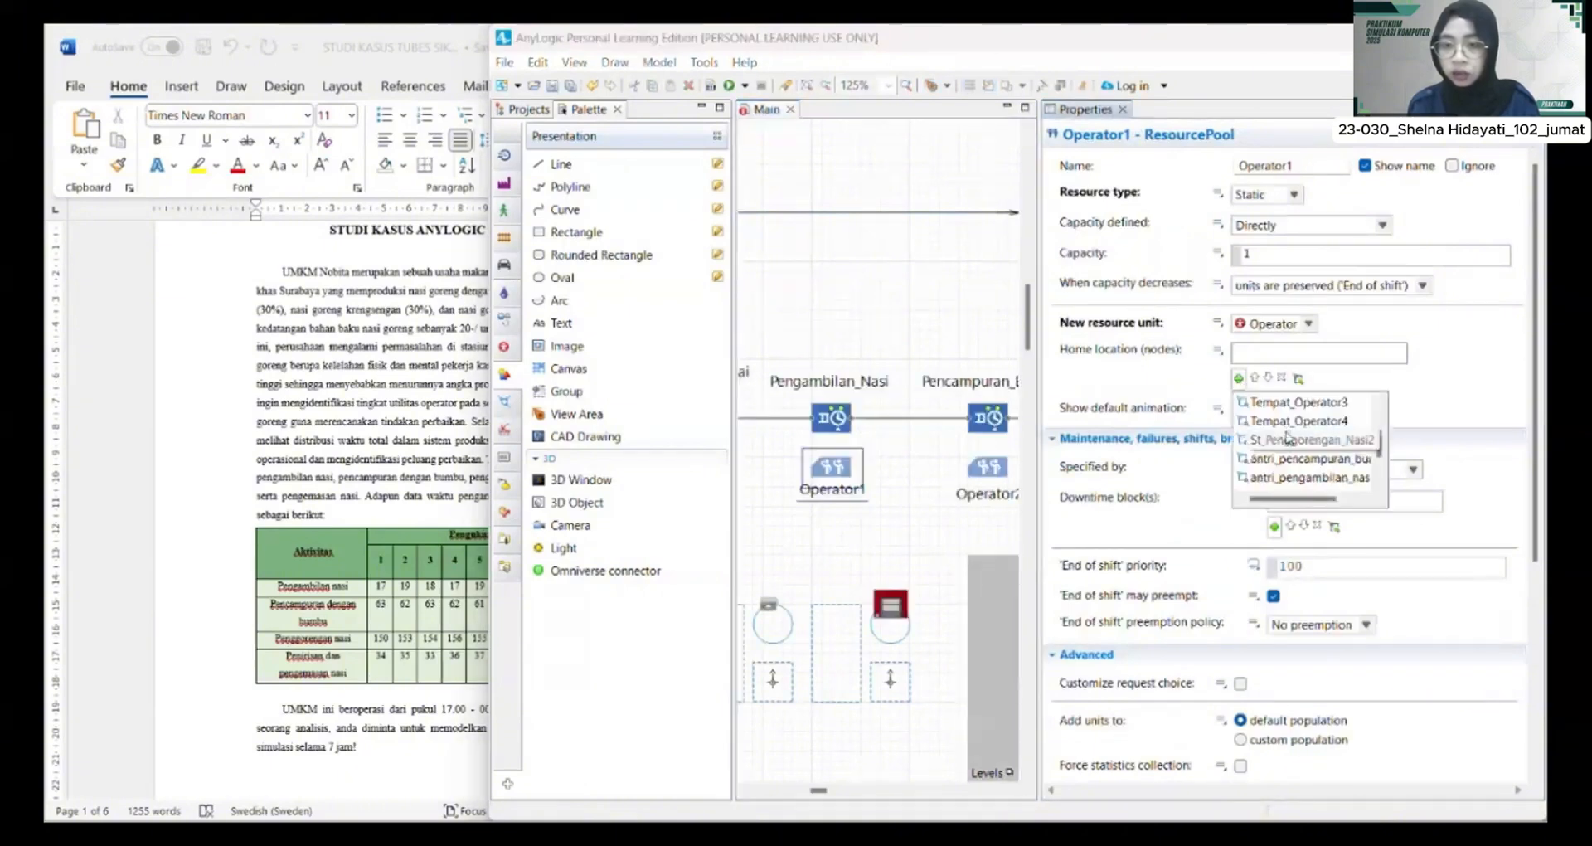
pyautogui.scroll(-2, 1294, 459)
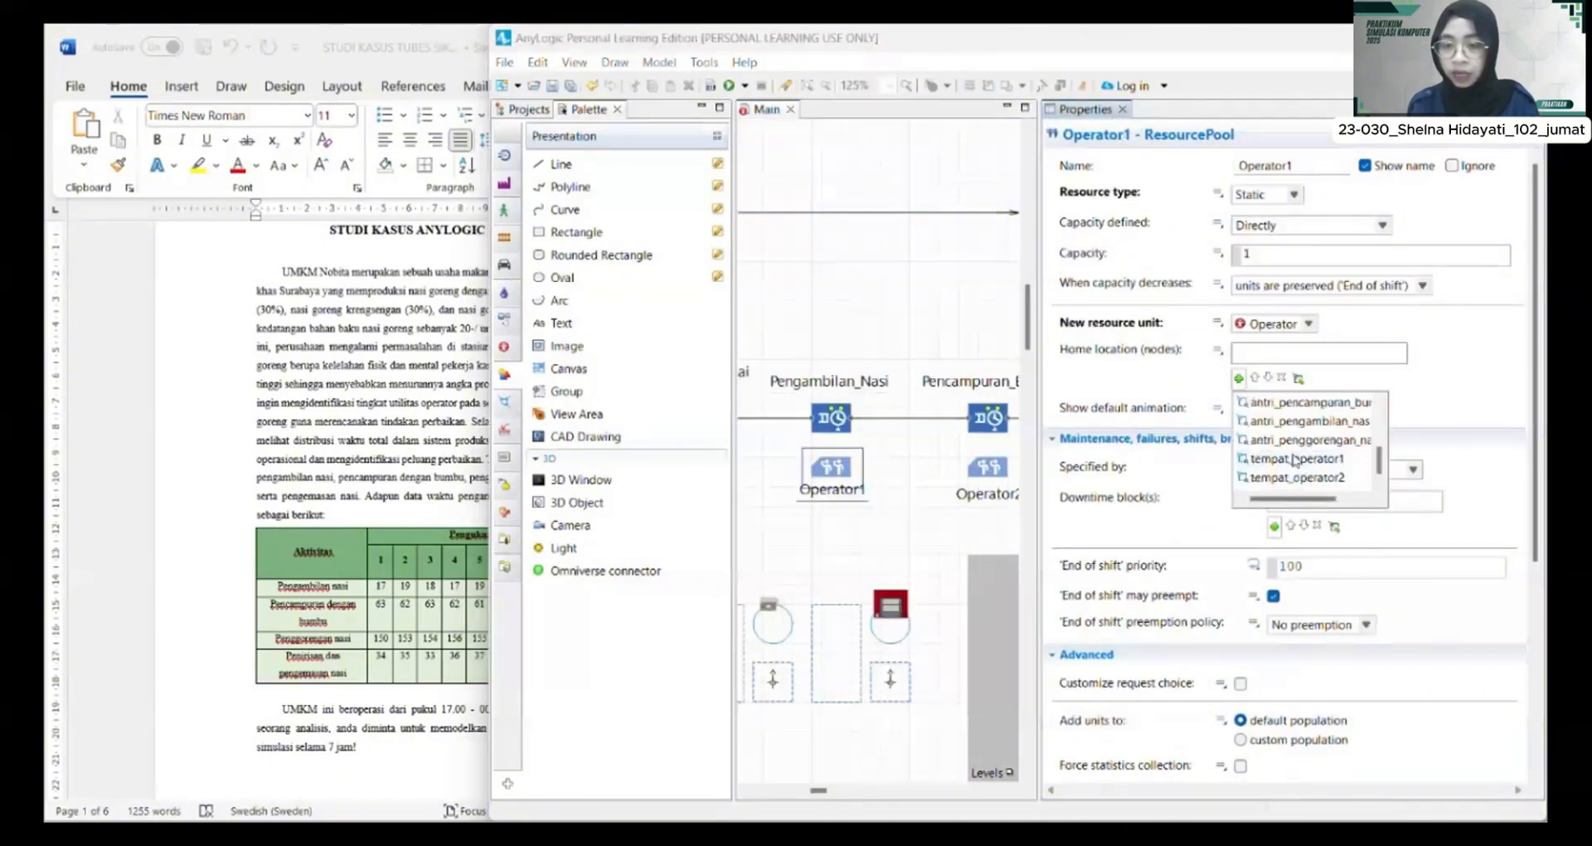
pyautogui.click(1293, 459)
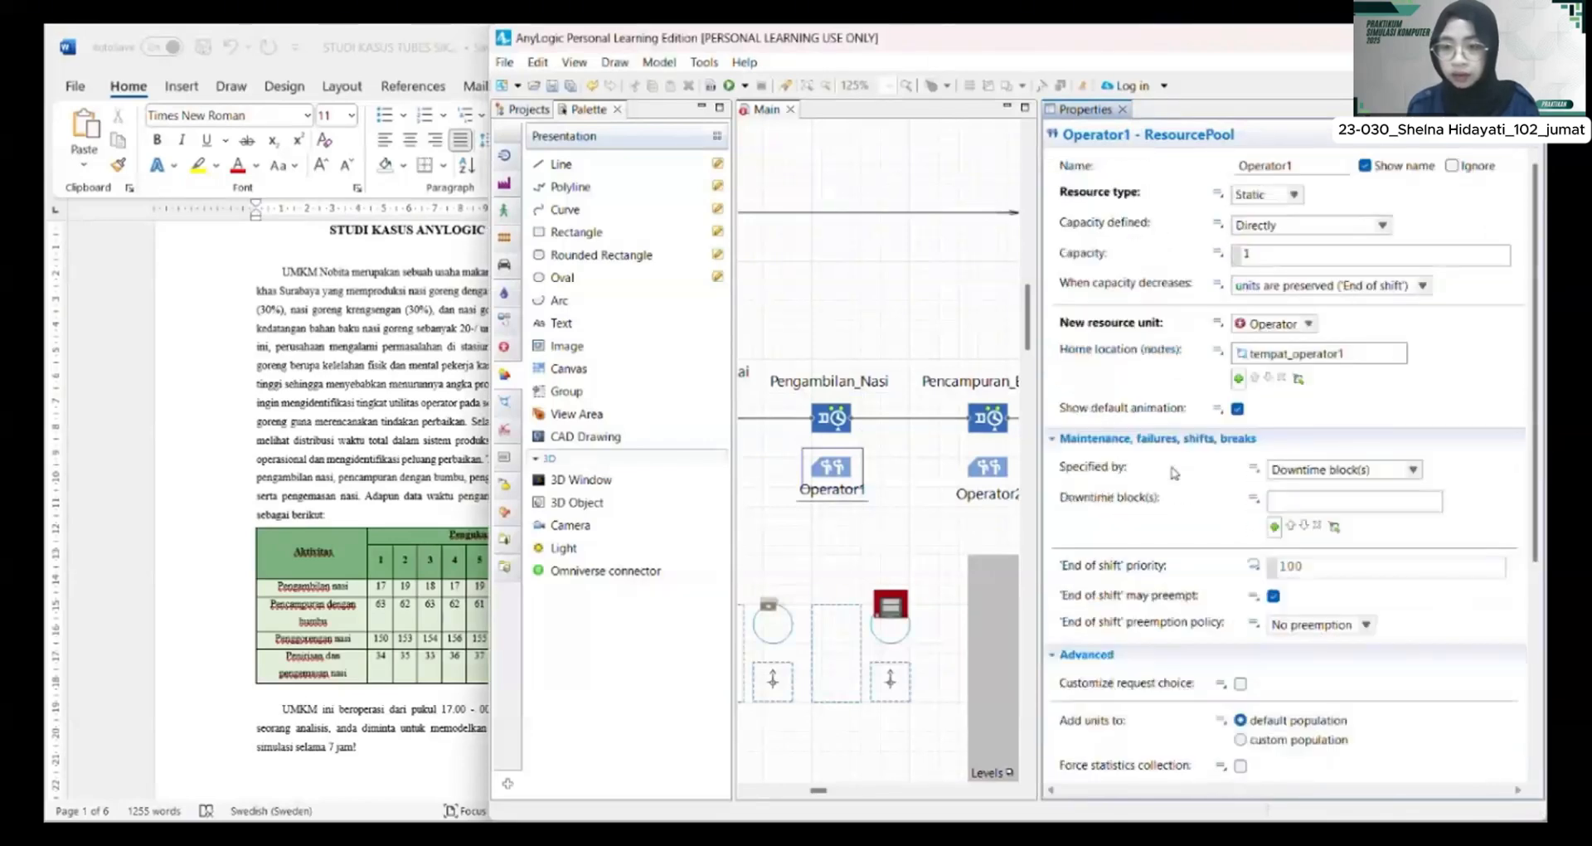
# Step: Specify Operator1's downtime by ResourcePool properties and enable breaks using the istirahat schedule
pyautogui.click(1413, 470)
pyautogui.click(1381, 508)
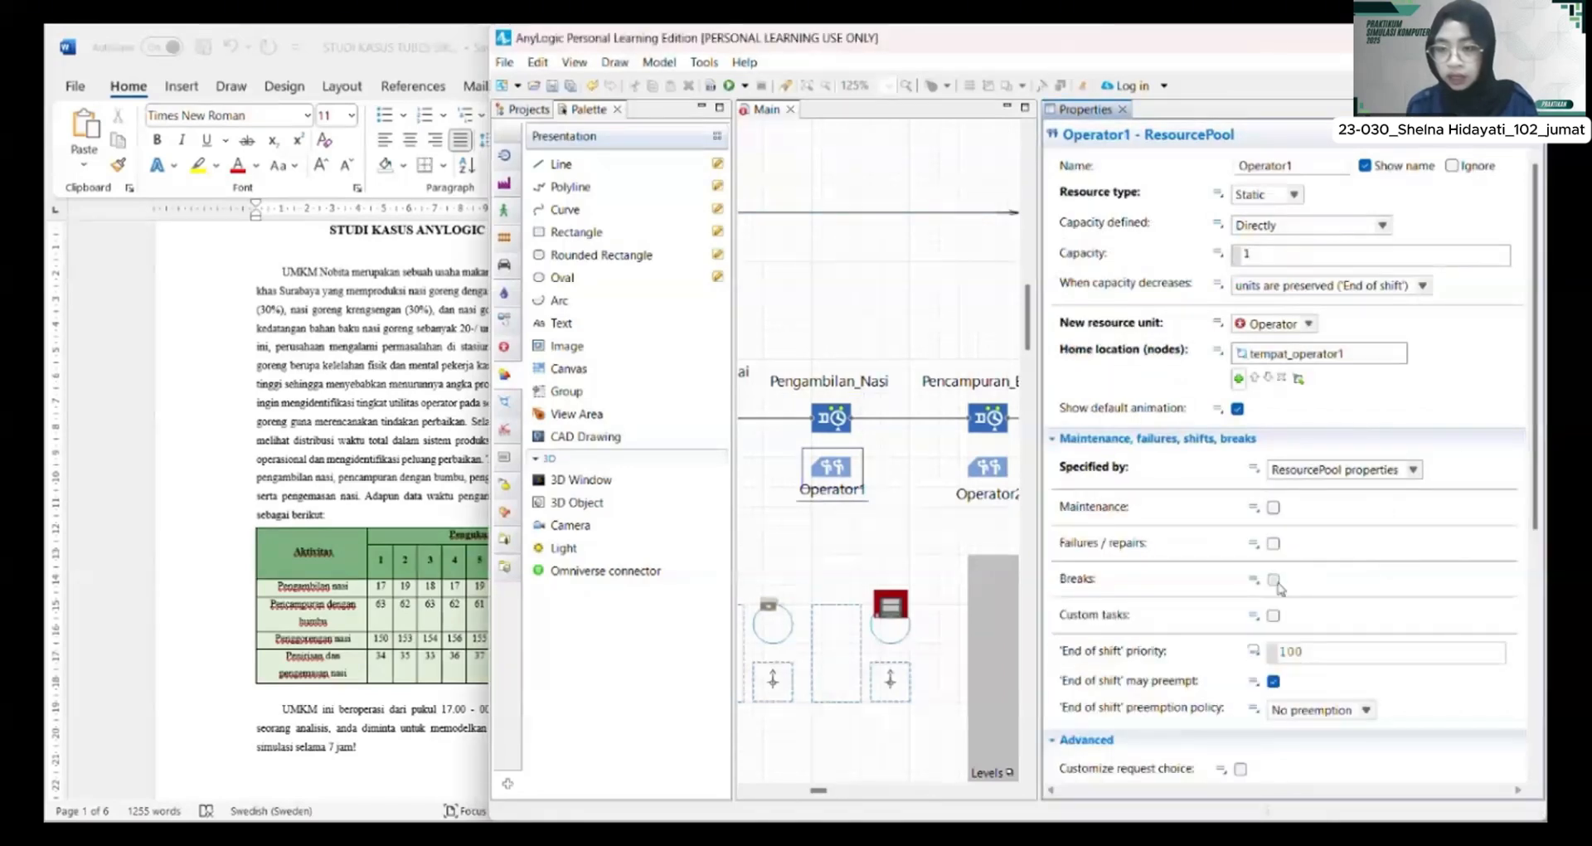
pyautogui.click(1274, 579)
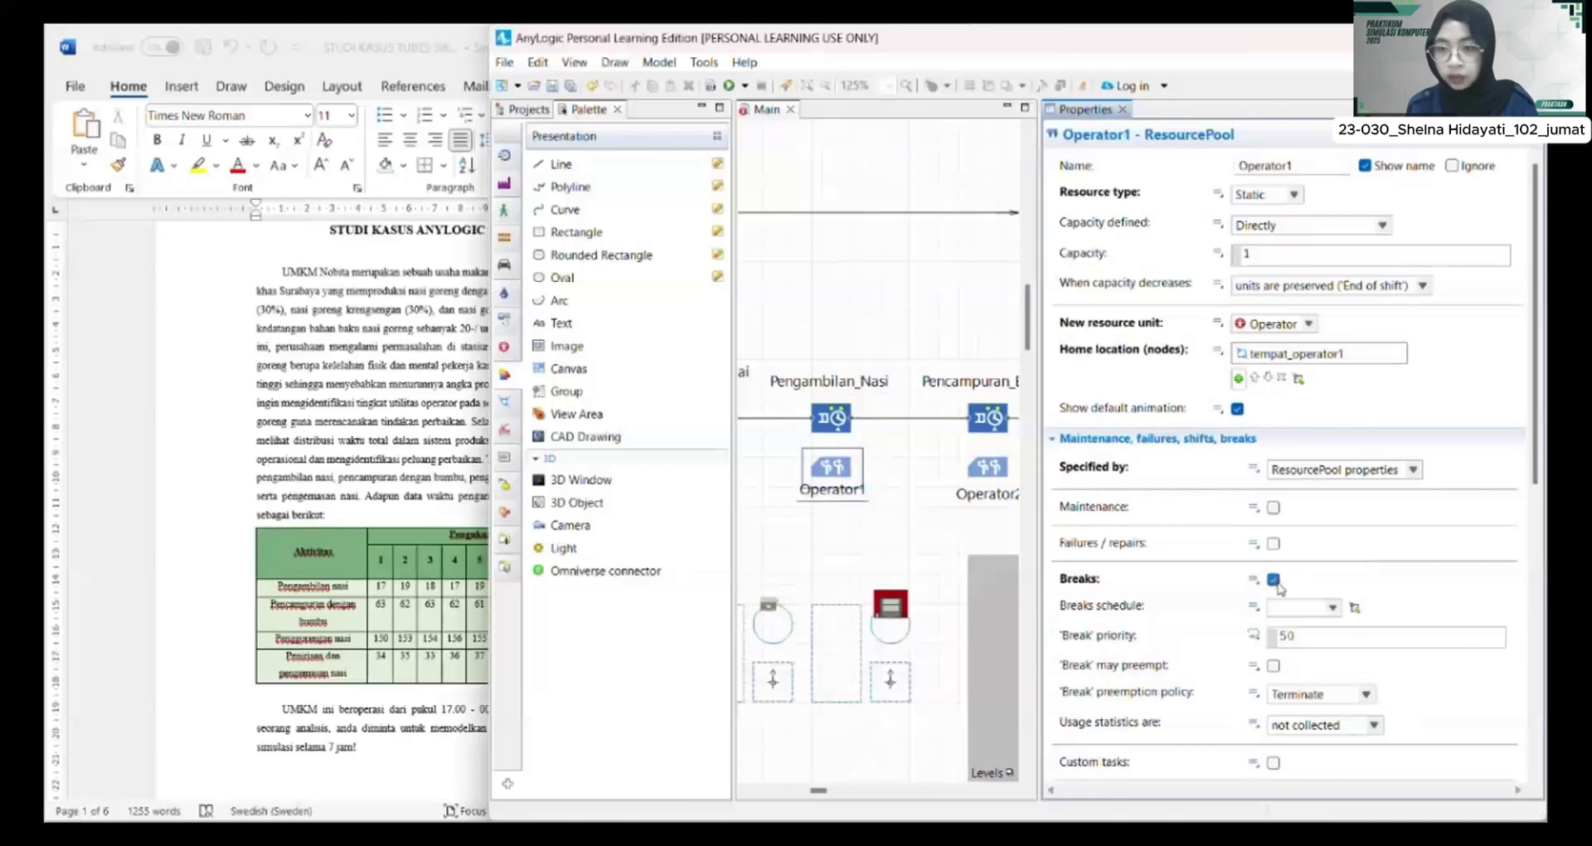
pyautogui.click(1318, 607)
pyautogui.click(1316, 623)
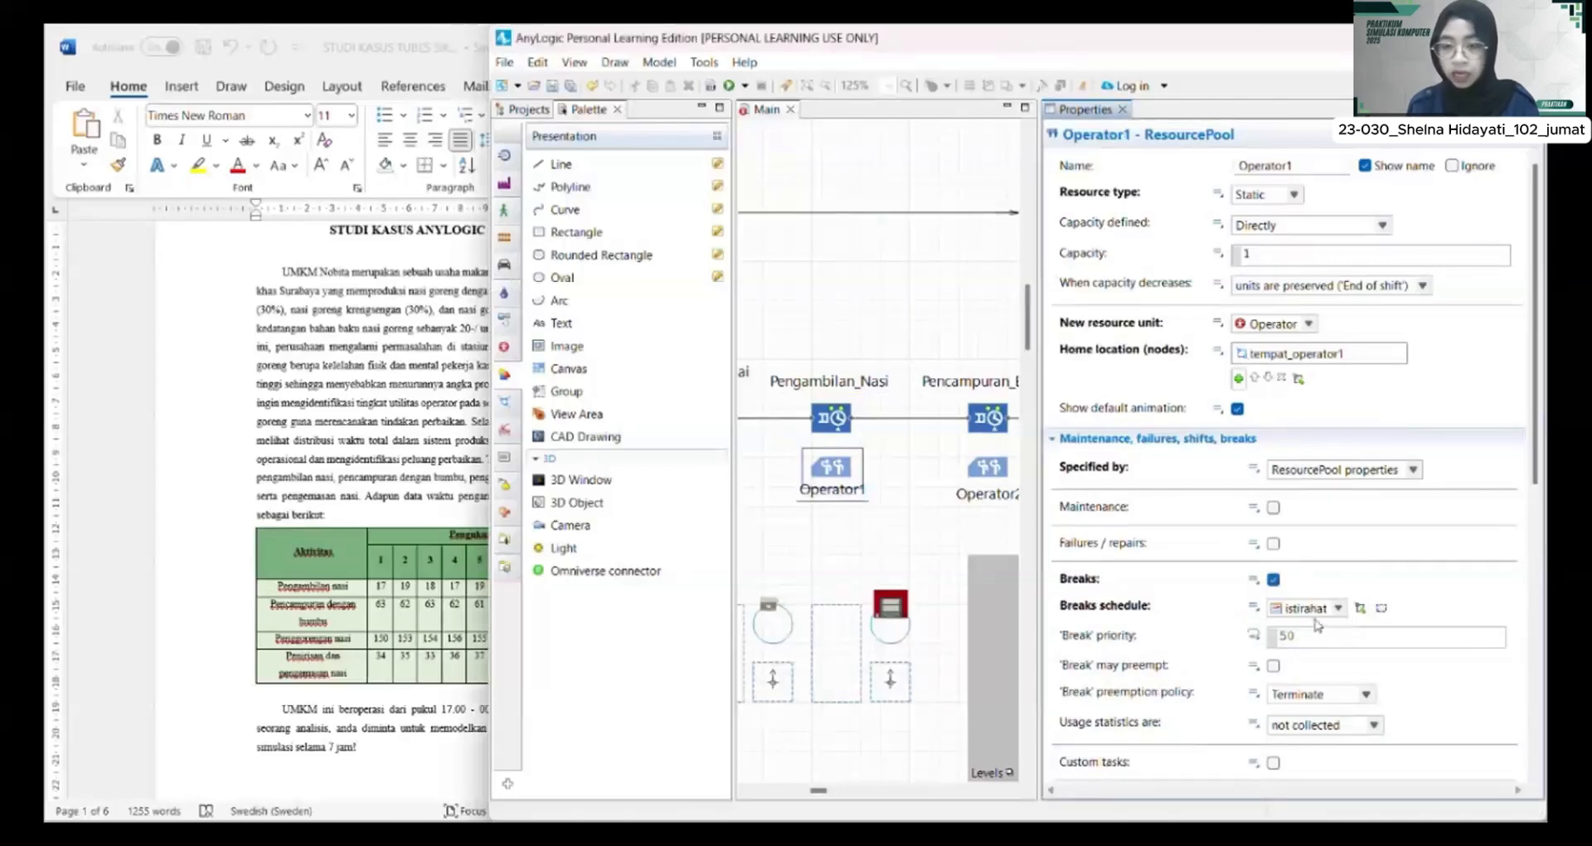
pyautogui.scroll(-10, 1317, 623)
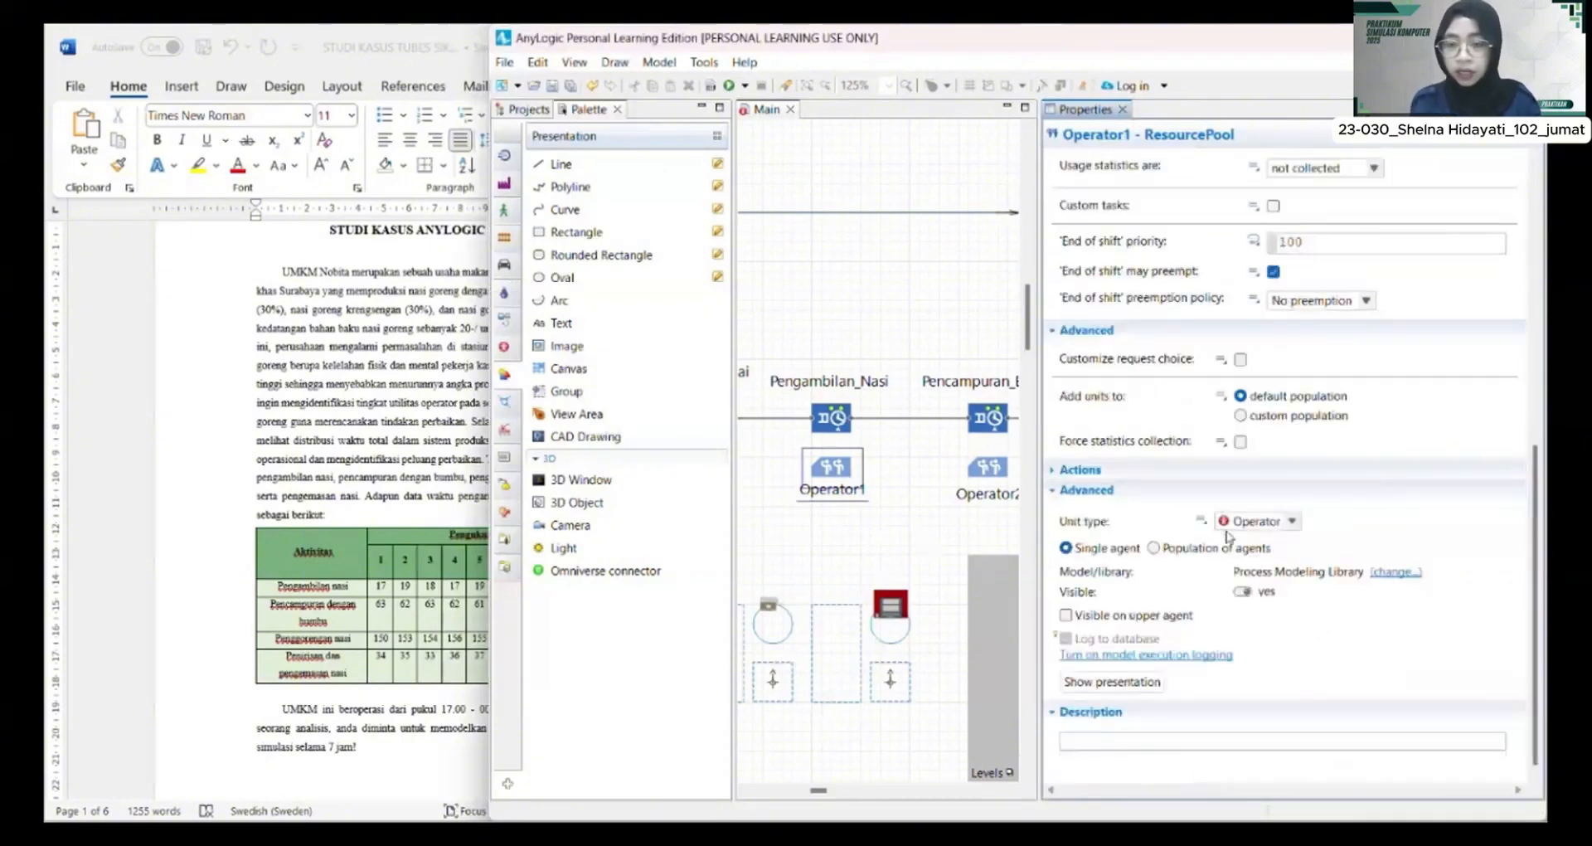
# Step: Assign Operator2 as the resource of the Pencampuran_Bumbu service and enable its maximum queue capacity
pyautogui.scroll(-1, 925, 537)
pyautogui.hscroll(1, 925, 537)
pyautogui.click(912, 342)
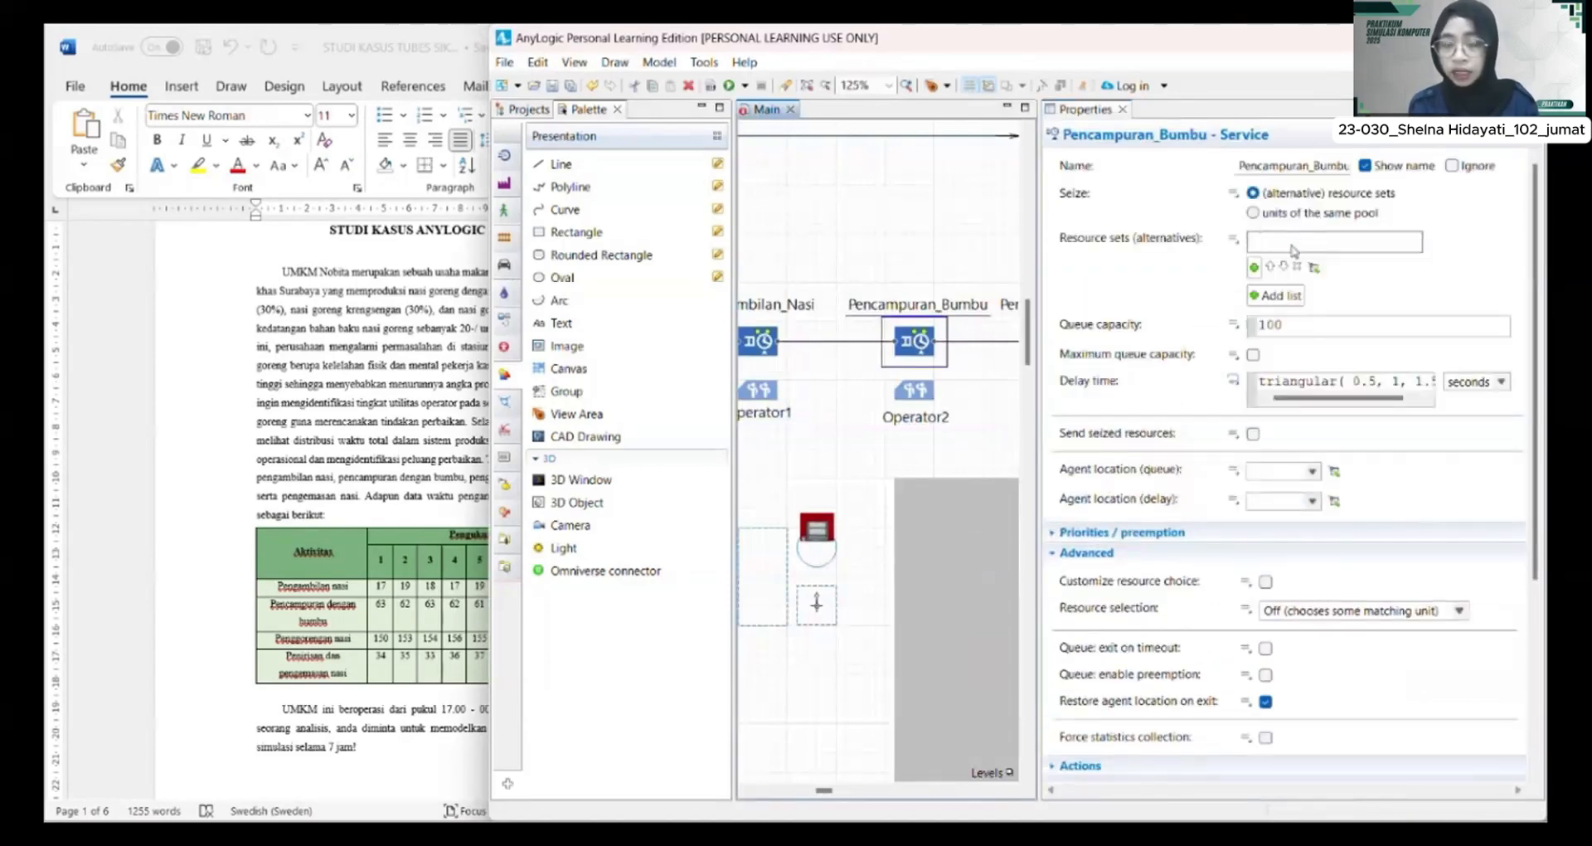
pyautogui.click(1254, 267)
pyautogui.click(1291, 313)
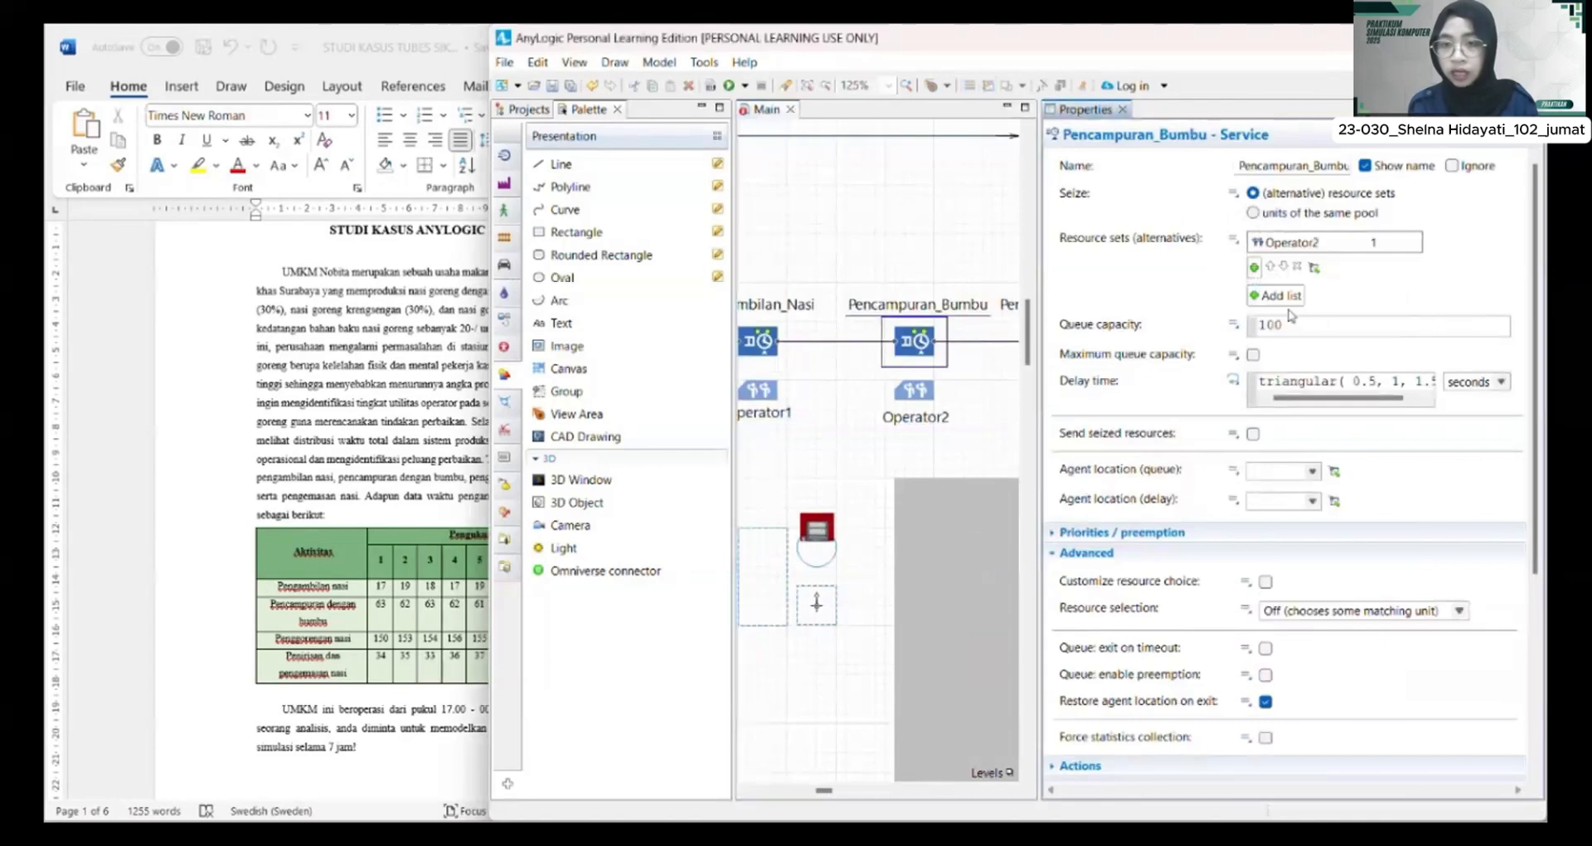
pyautogui.click(1253, 354)
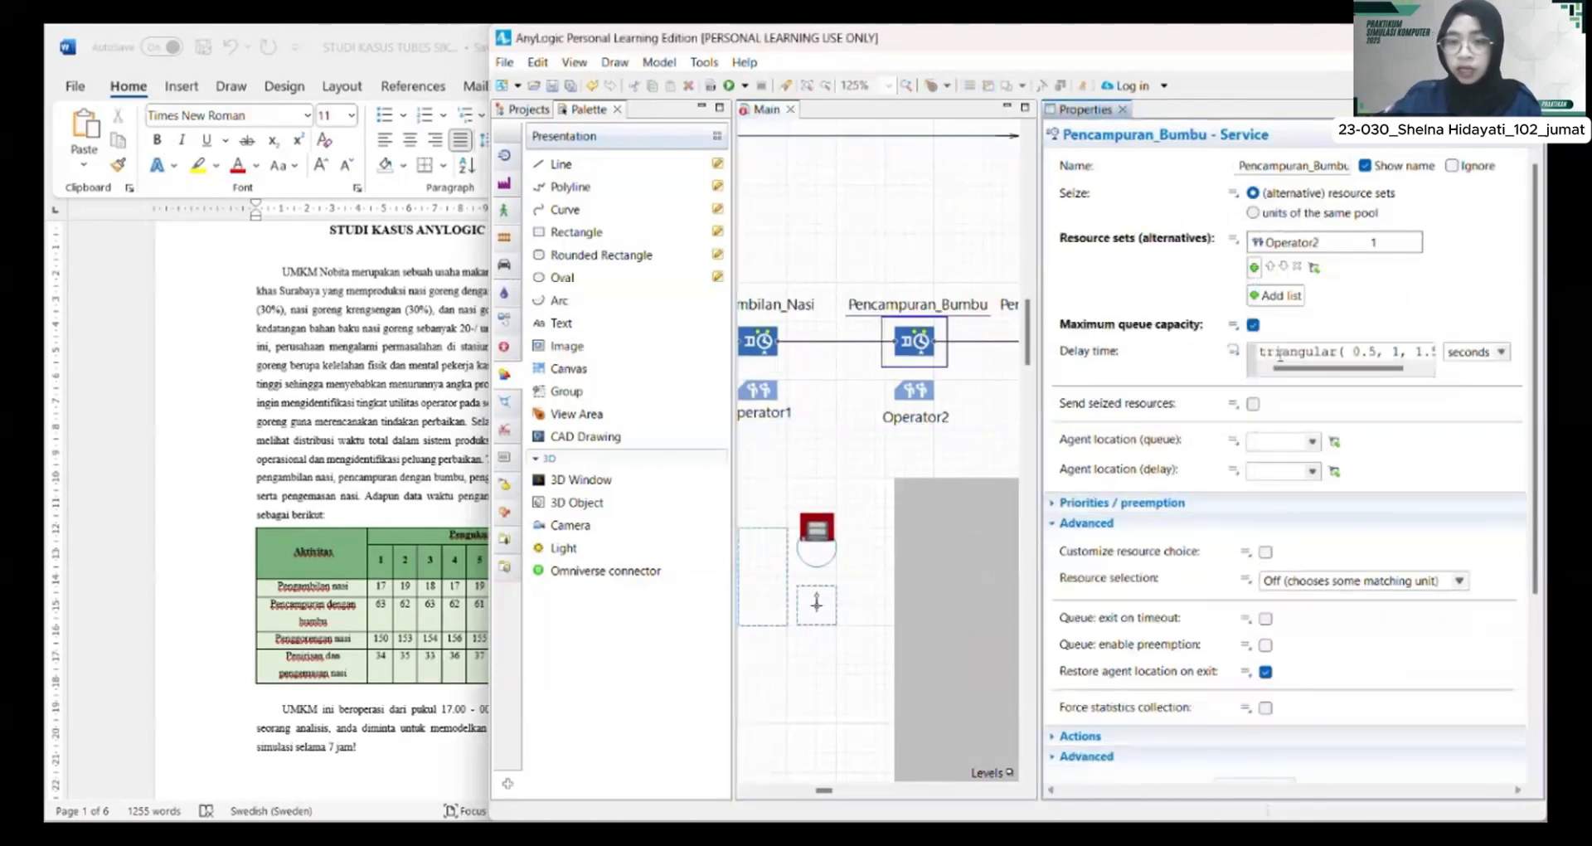
# Step: Switch to EasyFit and bring back Table1 with the activity times
pyautogui.moveTo(1185, 833)
pyautogui.click(1184, 738)
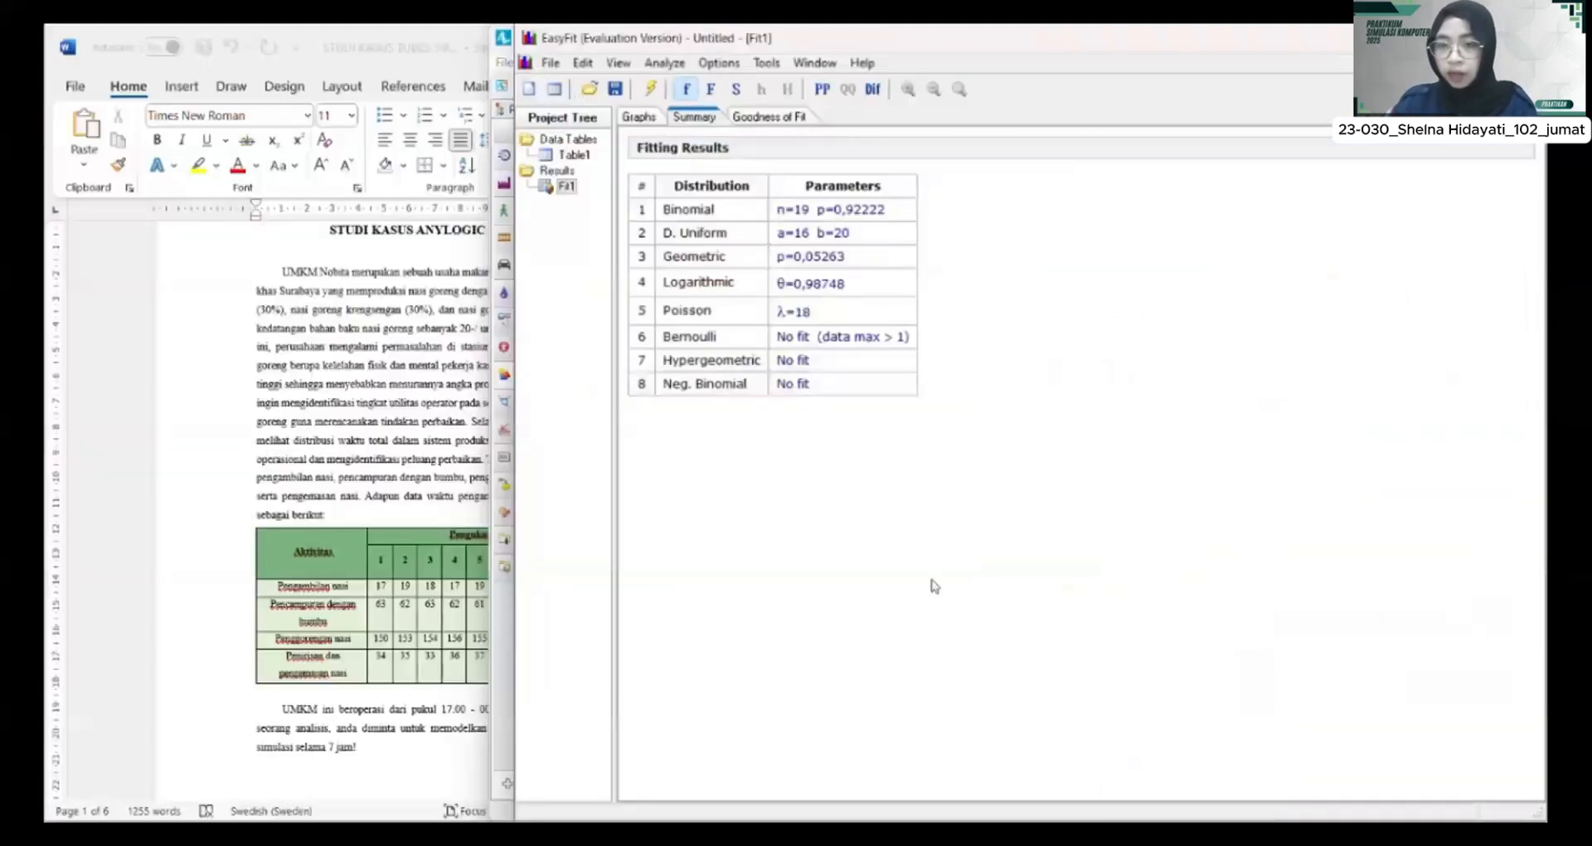
pyautogui.click(558, 140)
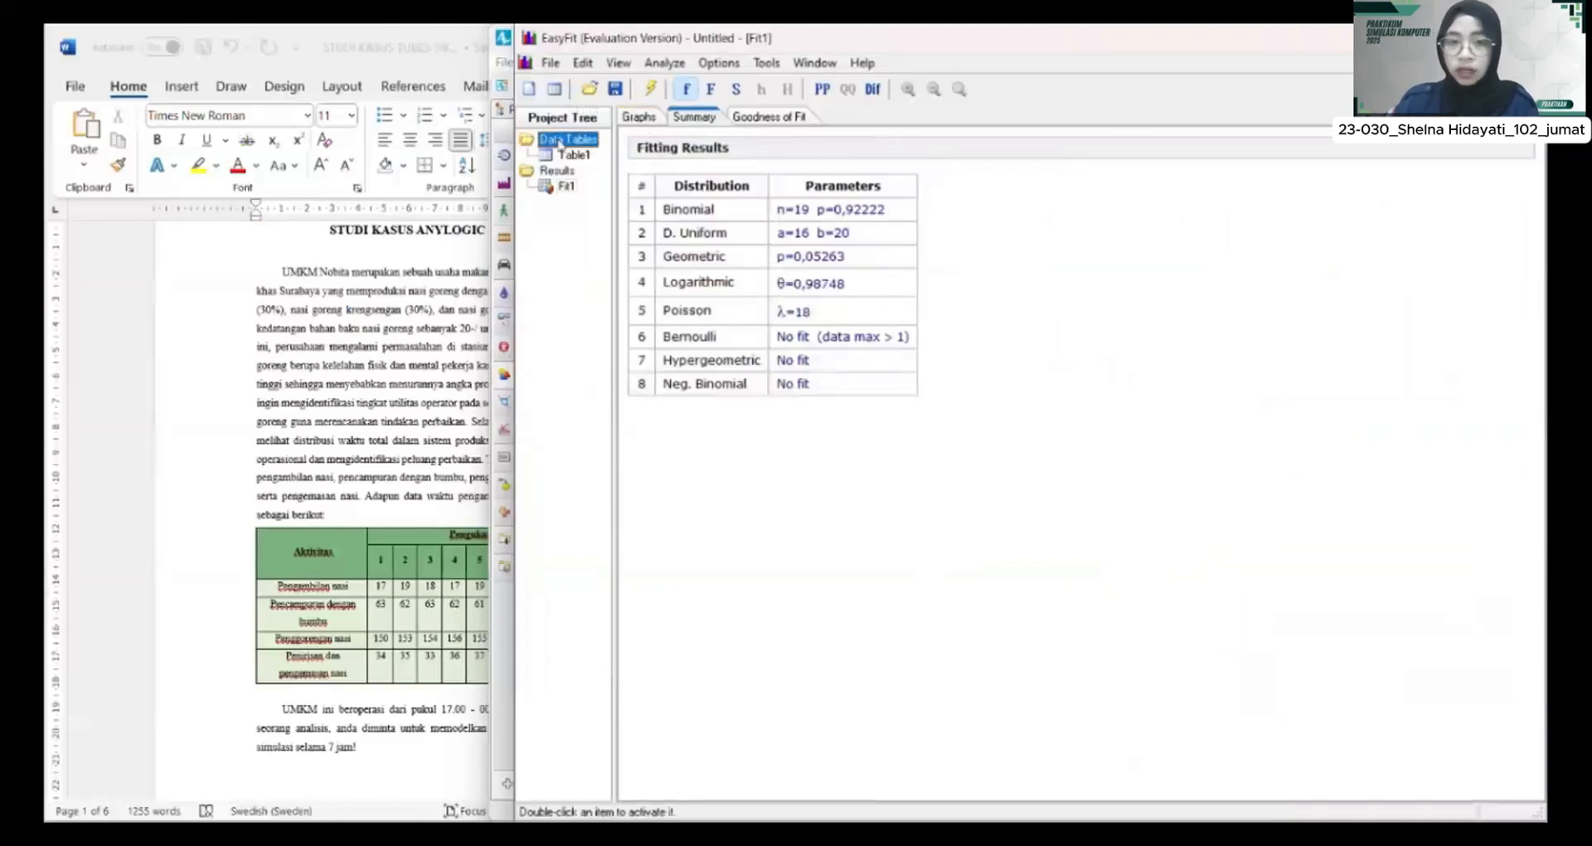
pyautogui.click(569, 155)
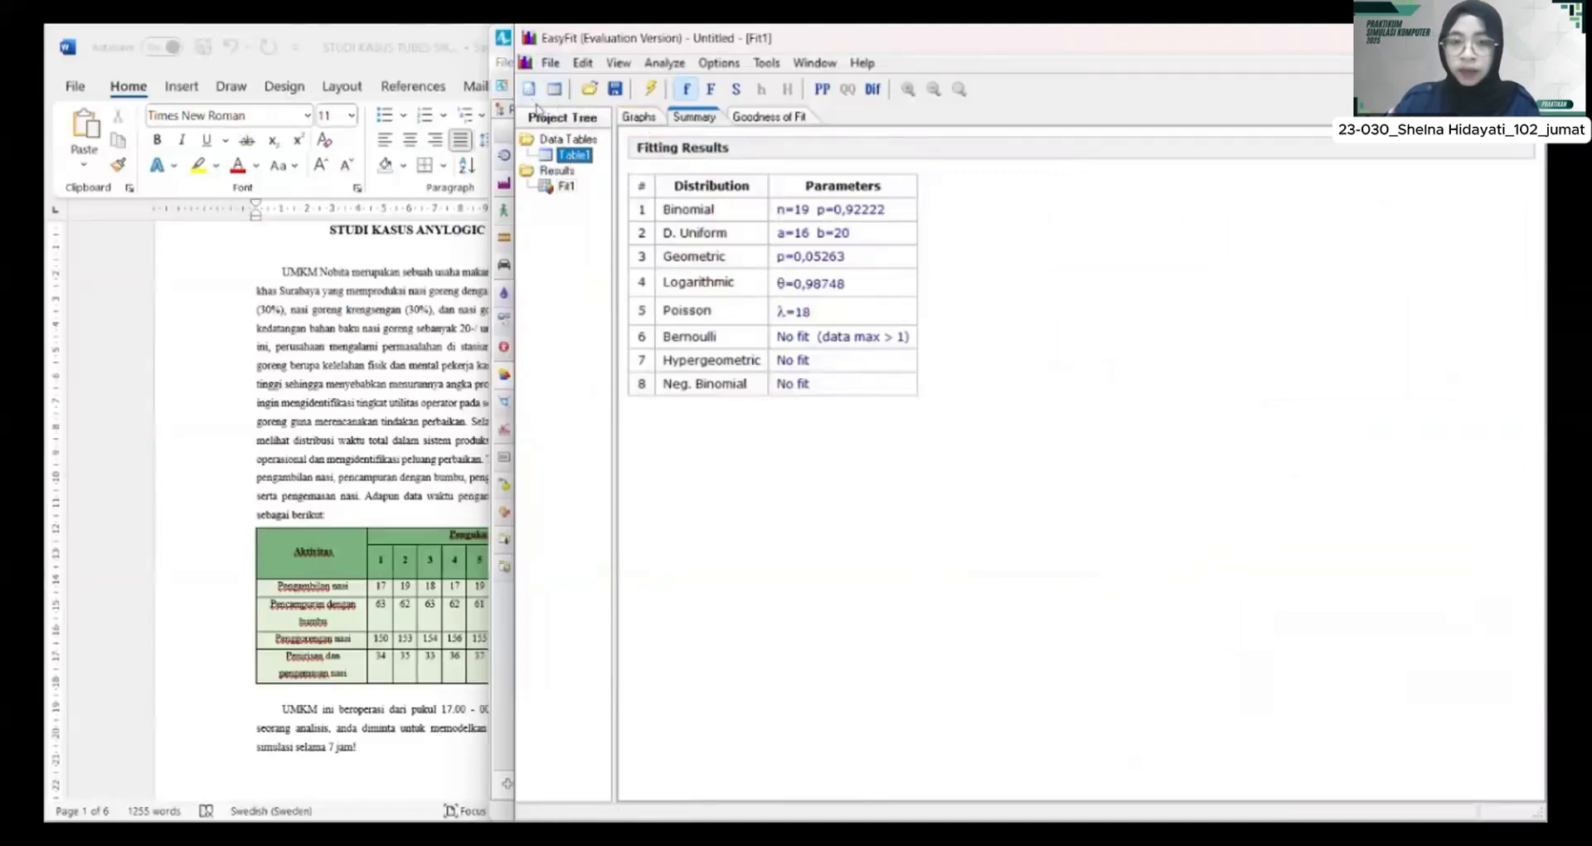
pyautogui.click(653, 117)
pyautogui.click(1490, 63)
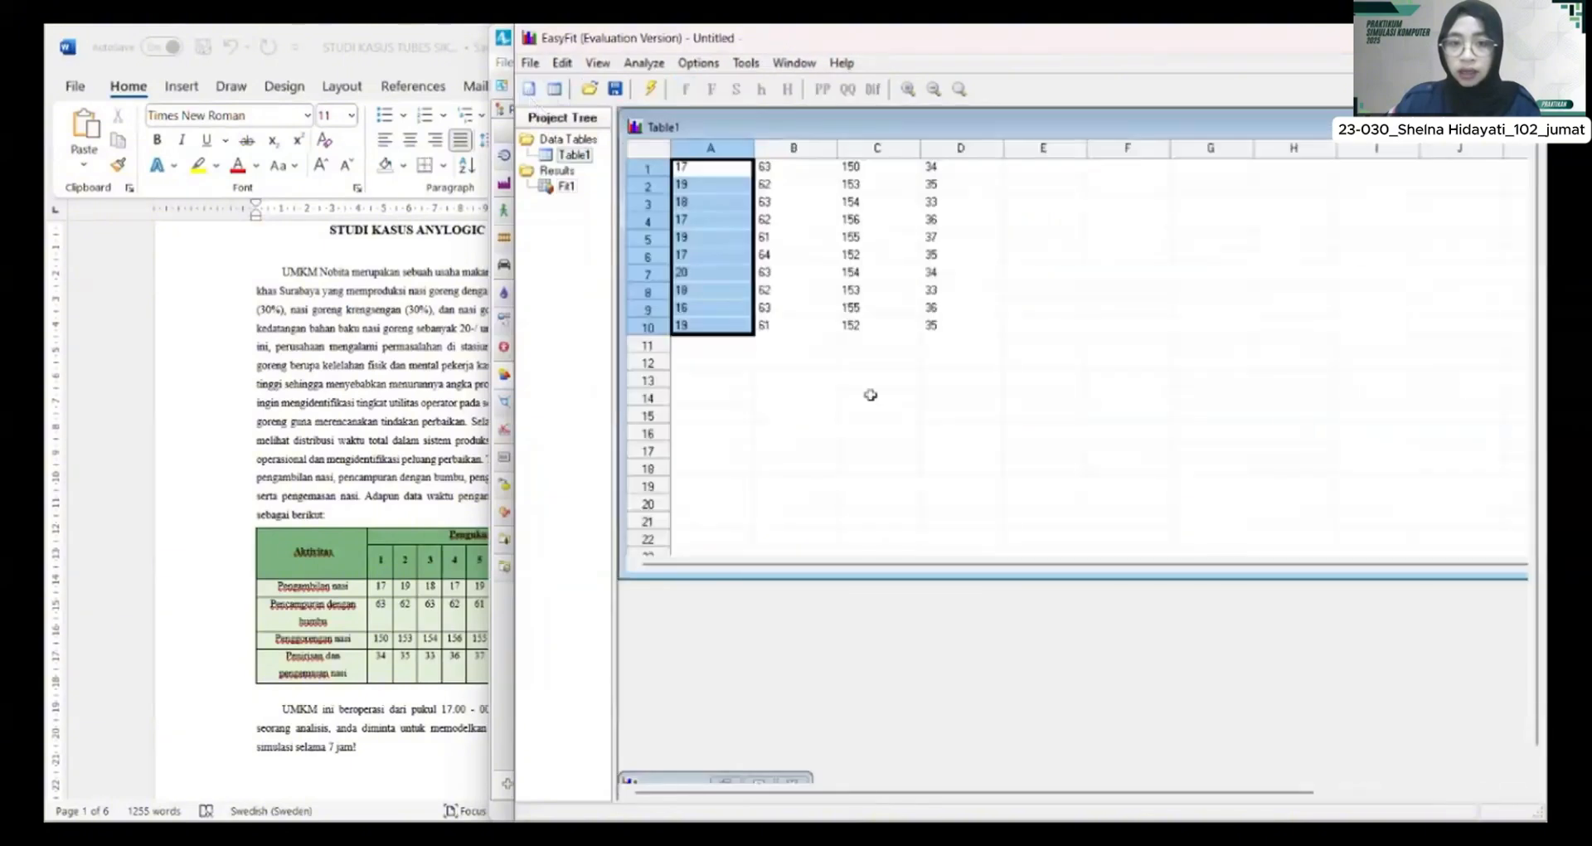
# Step: Fit distributions to the ten Pencampuran dengan bumbu times in column B and review their goodness-of-fit ranking and fitted parameters
pyautogui.moveTo(771, 167); pyautogui.dragTo(786, 321)
pyautogui.click(644, 63)
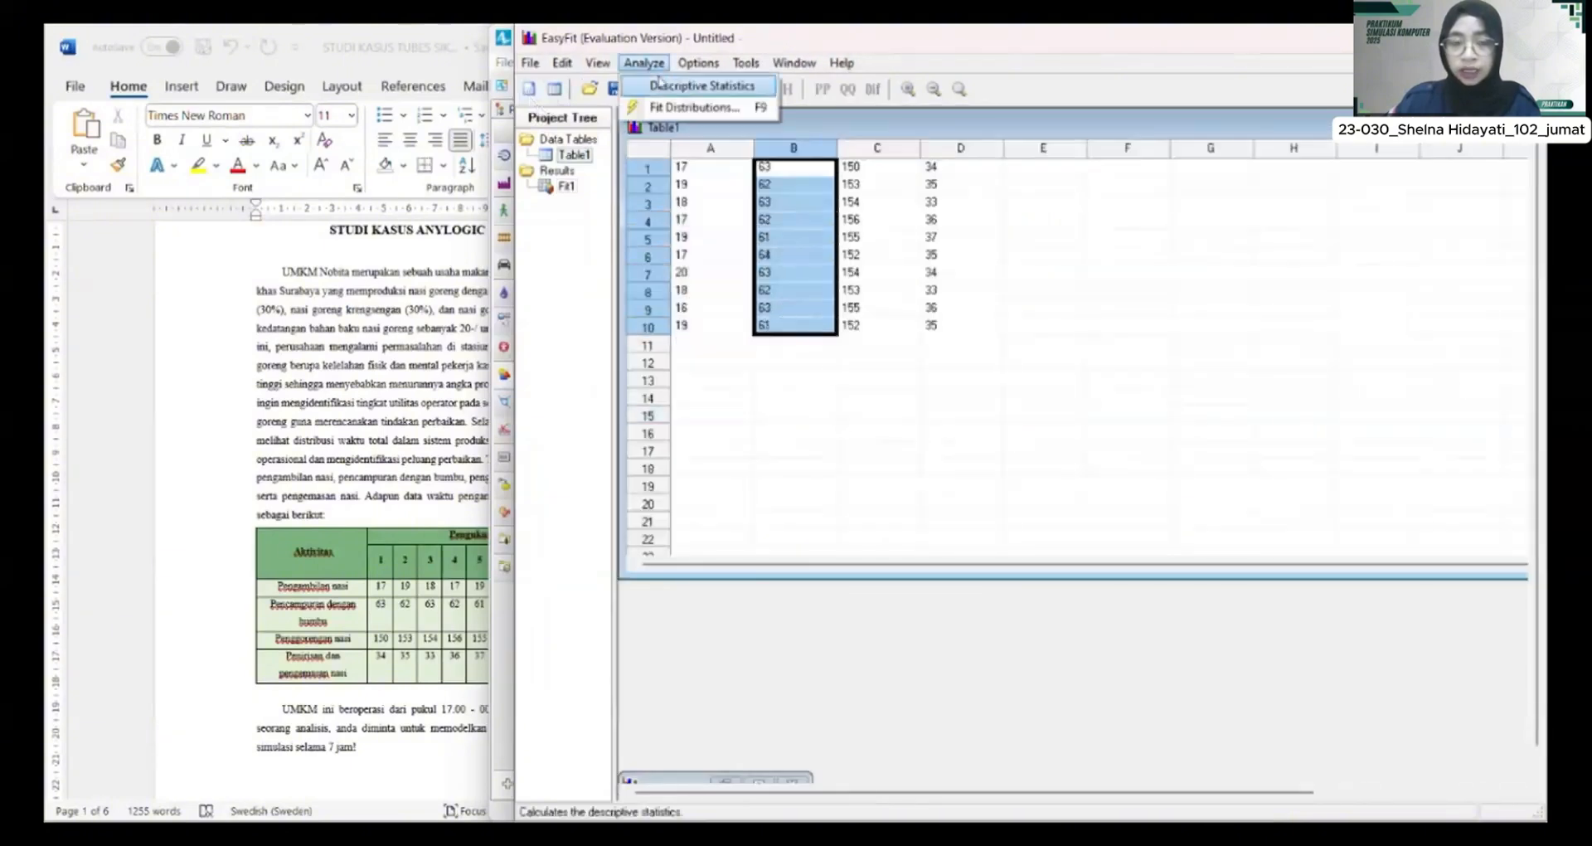
pyautogui.click(668, 102)
pyautogui.click(716, 609)
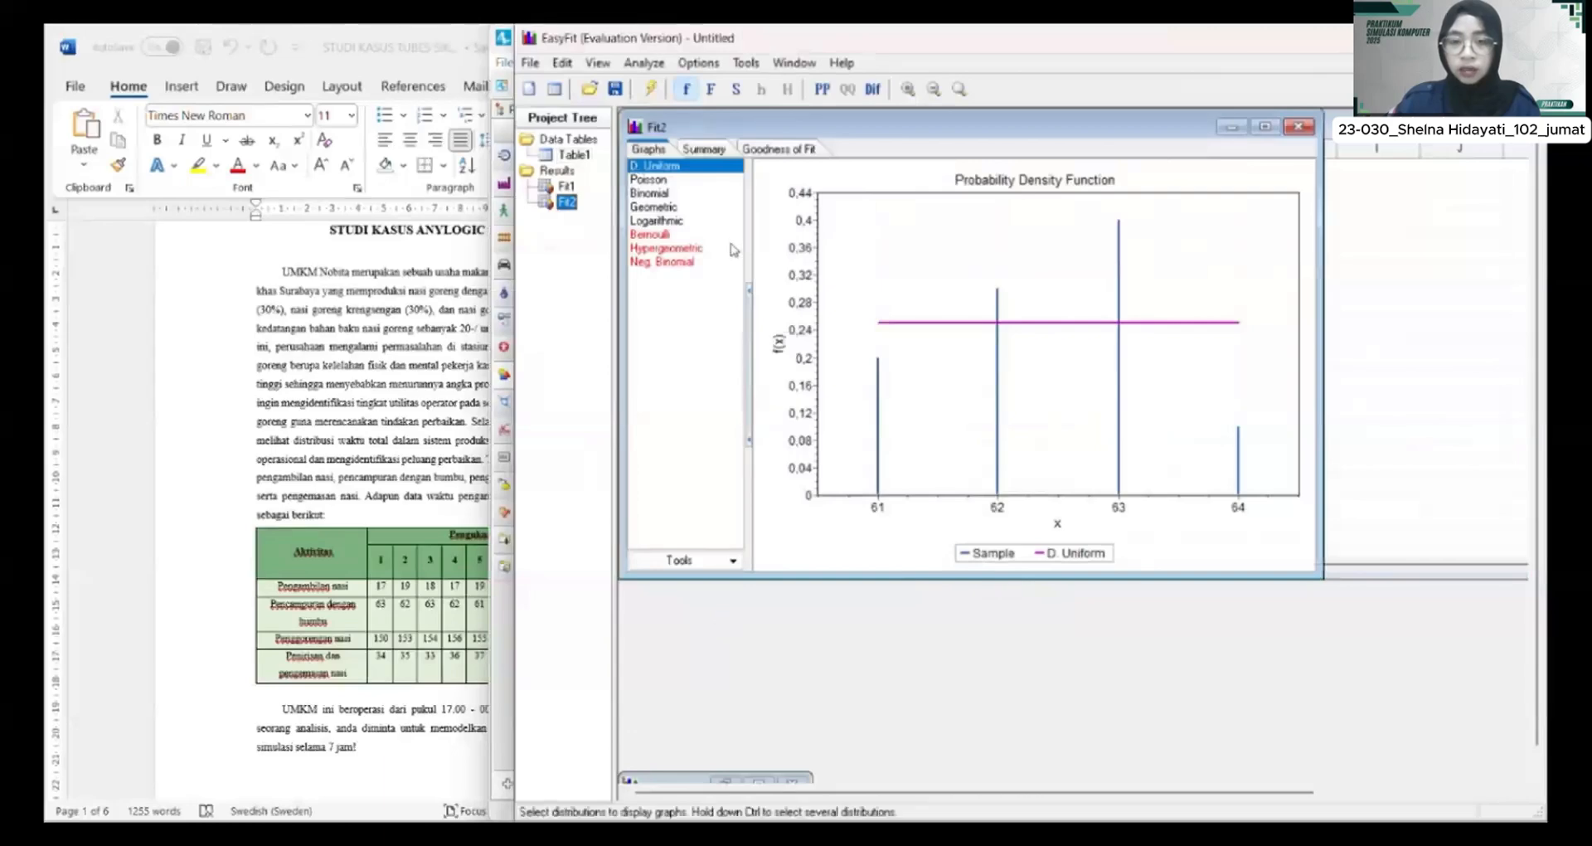
pyautogui.click(707, 151)
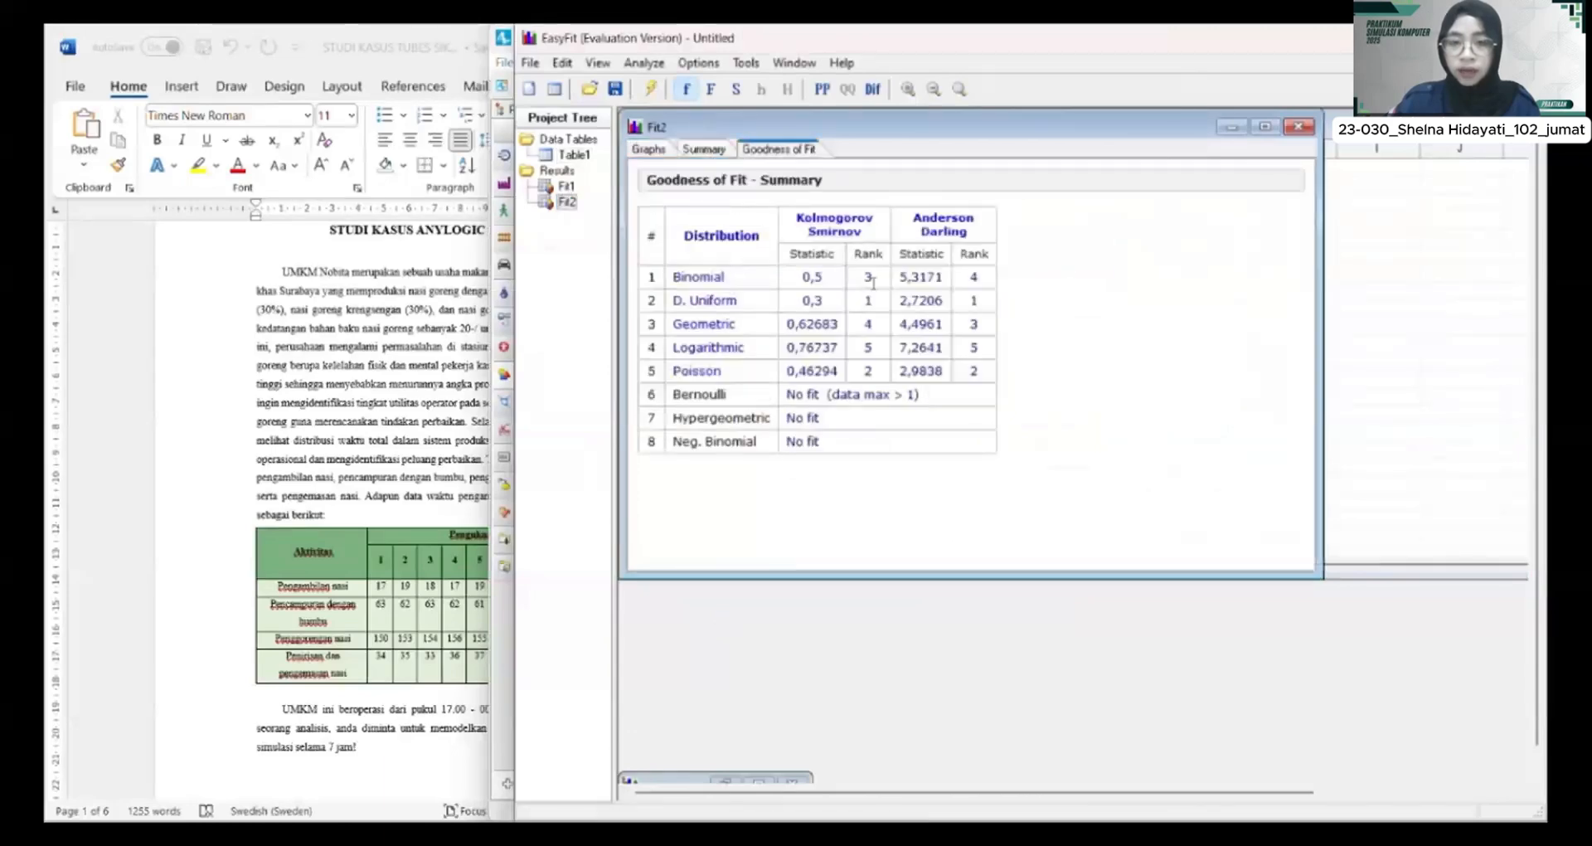
pyautogui.click(706, 150)
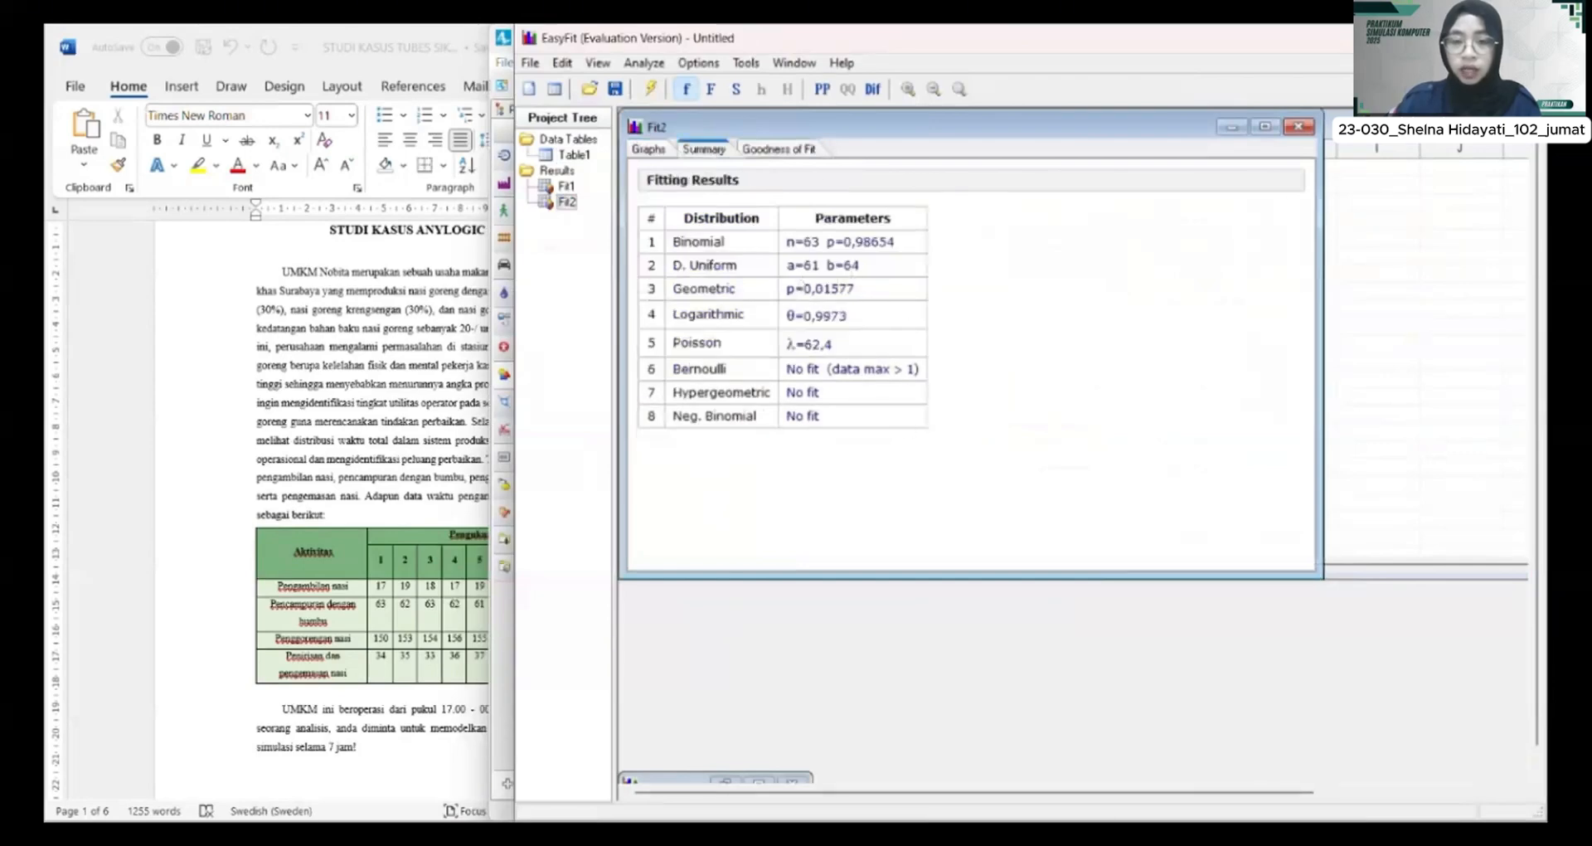
# Step: Switch to AnyLogic and set the Pencampuran_Bumbu delay time to a Uniform (discrete) distribution with min 61 and max 64
pyautogui.hotkey('alt', 'Tab')
pyautogui.tripleClick(1342, 350)
pyautogui.press('BackSpace')
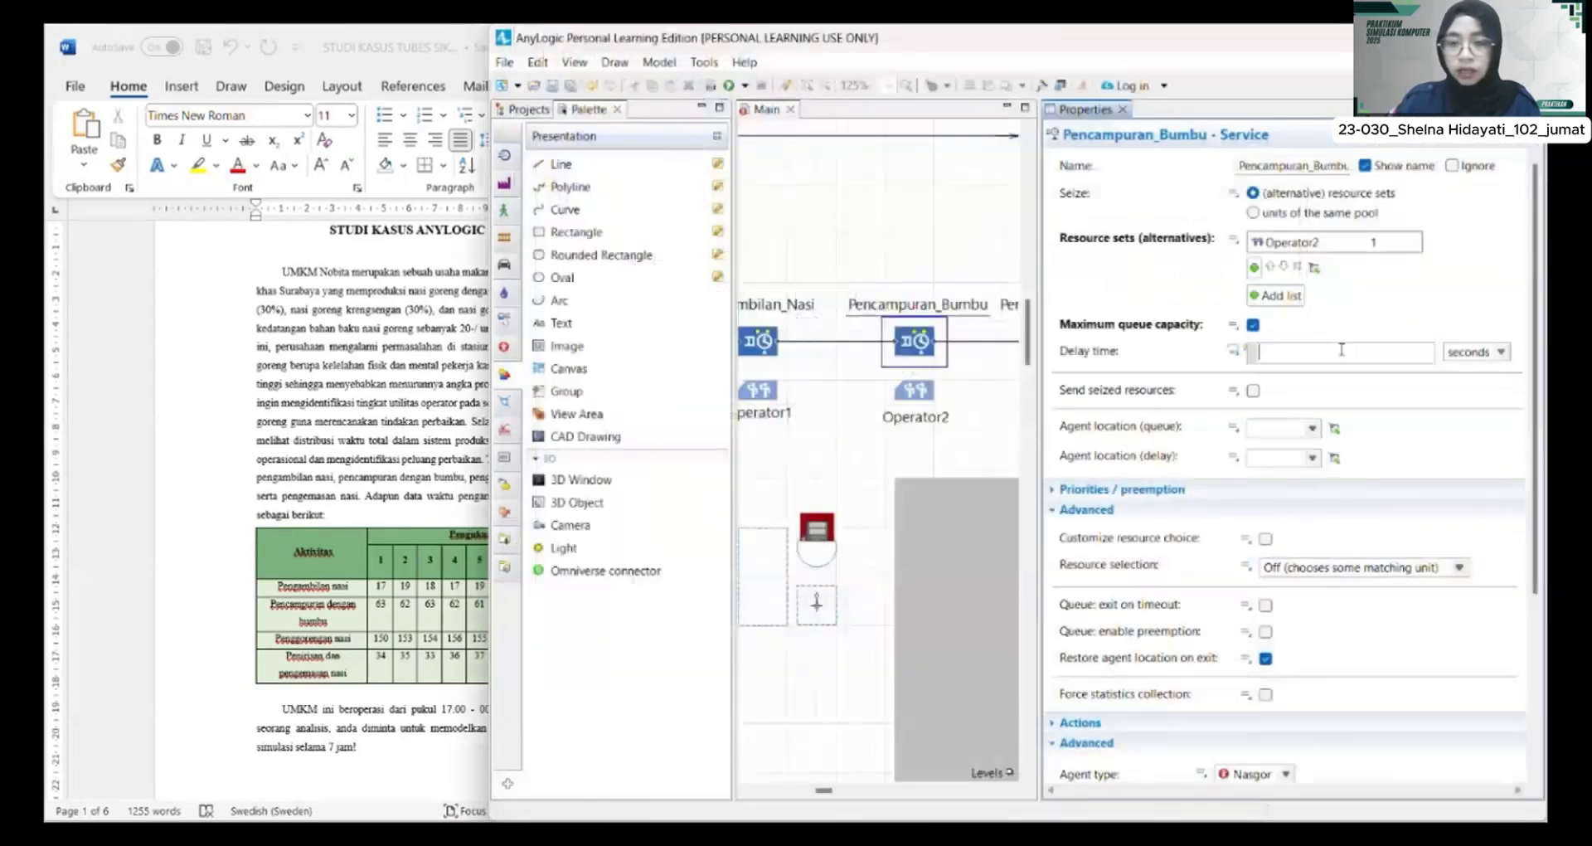
pyautogui.click(1041, 88)
pyautogui.scroll(6, 753, 221)
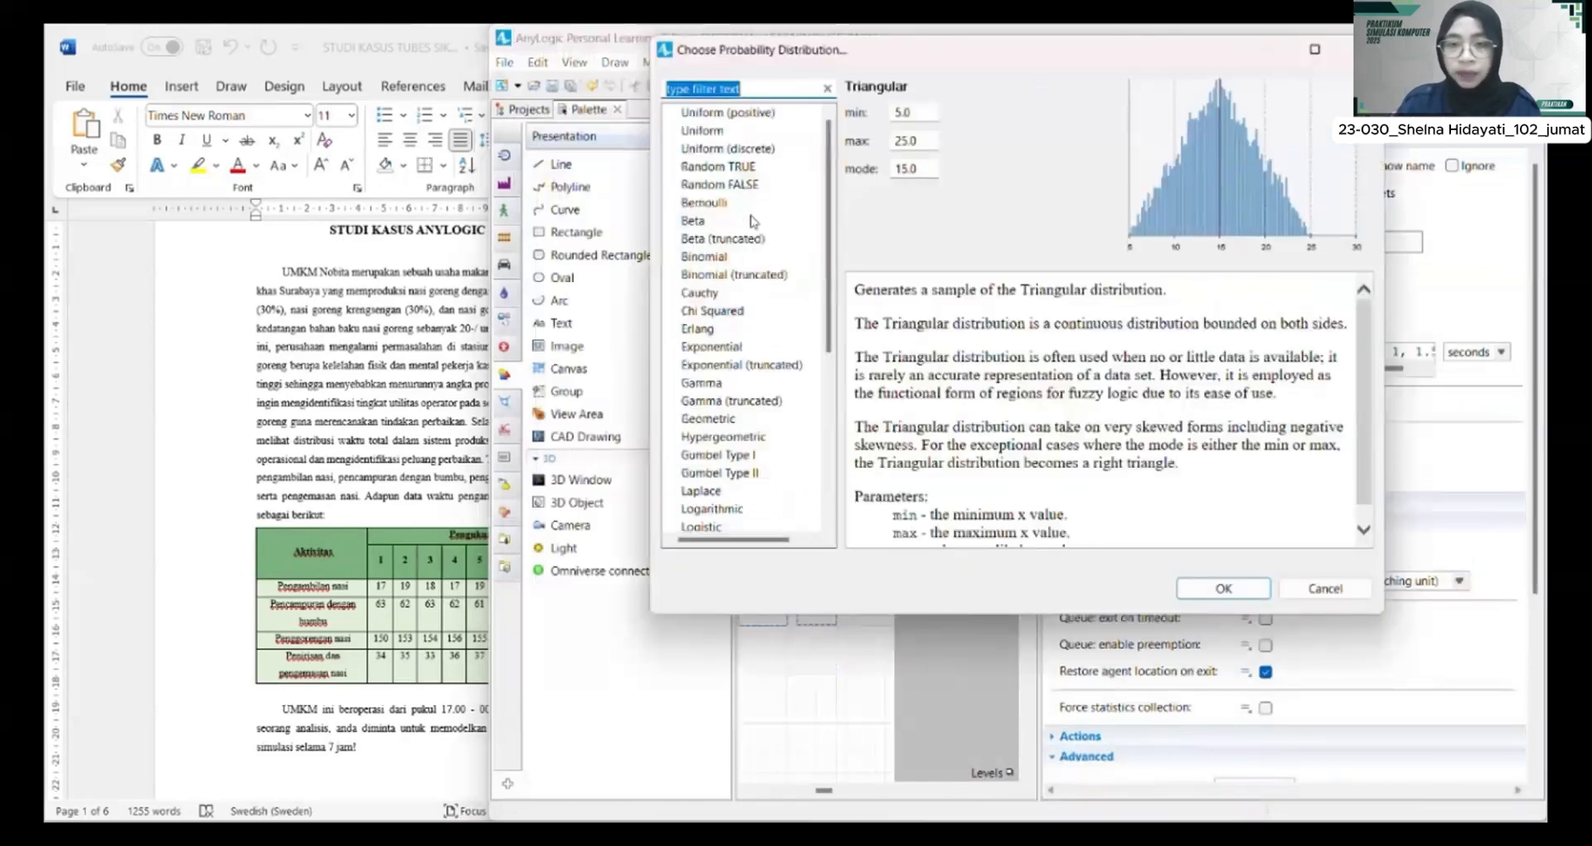
pyautogui.click(728, 149)
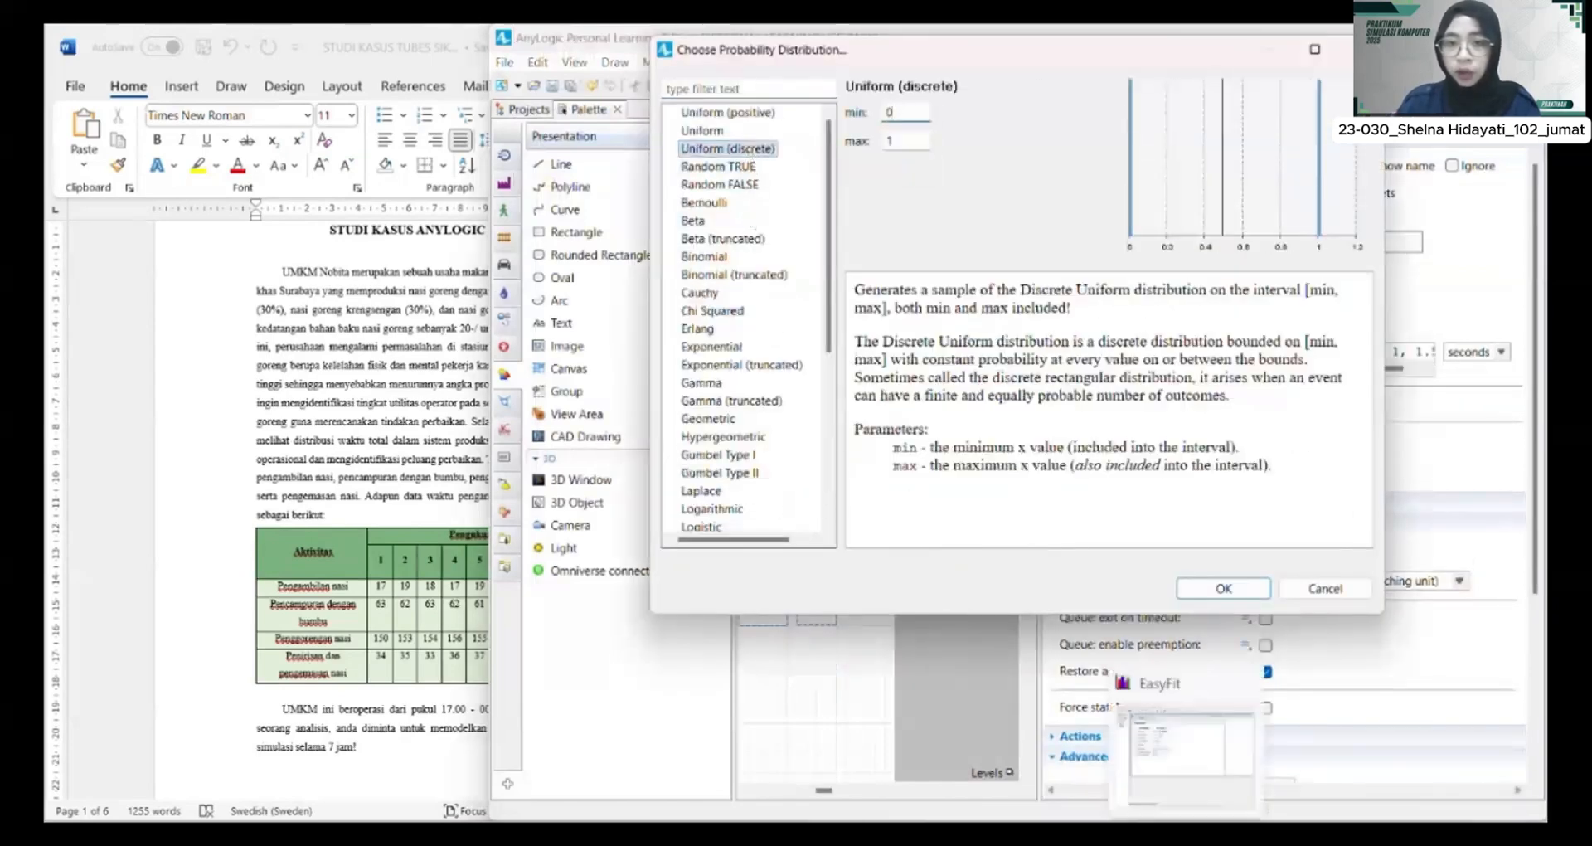
pyautogui.moveTo(1206, 796)
pyautogui.write('61')
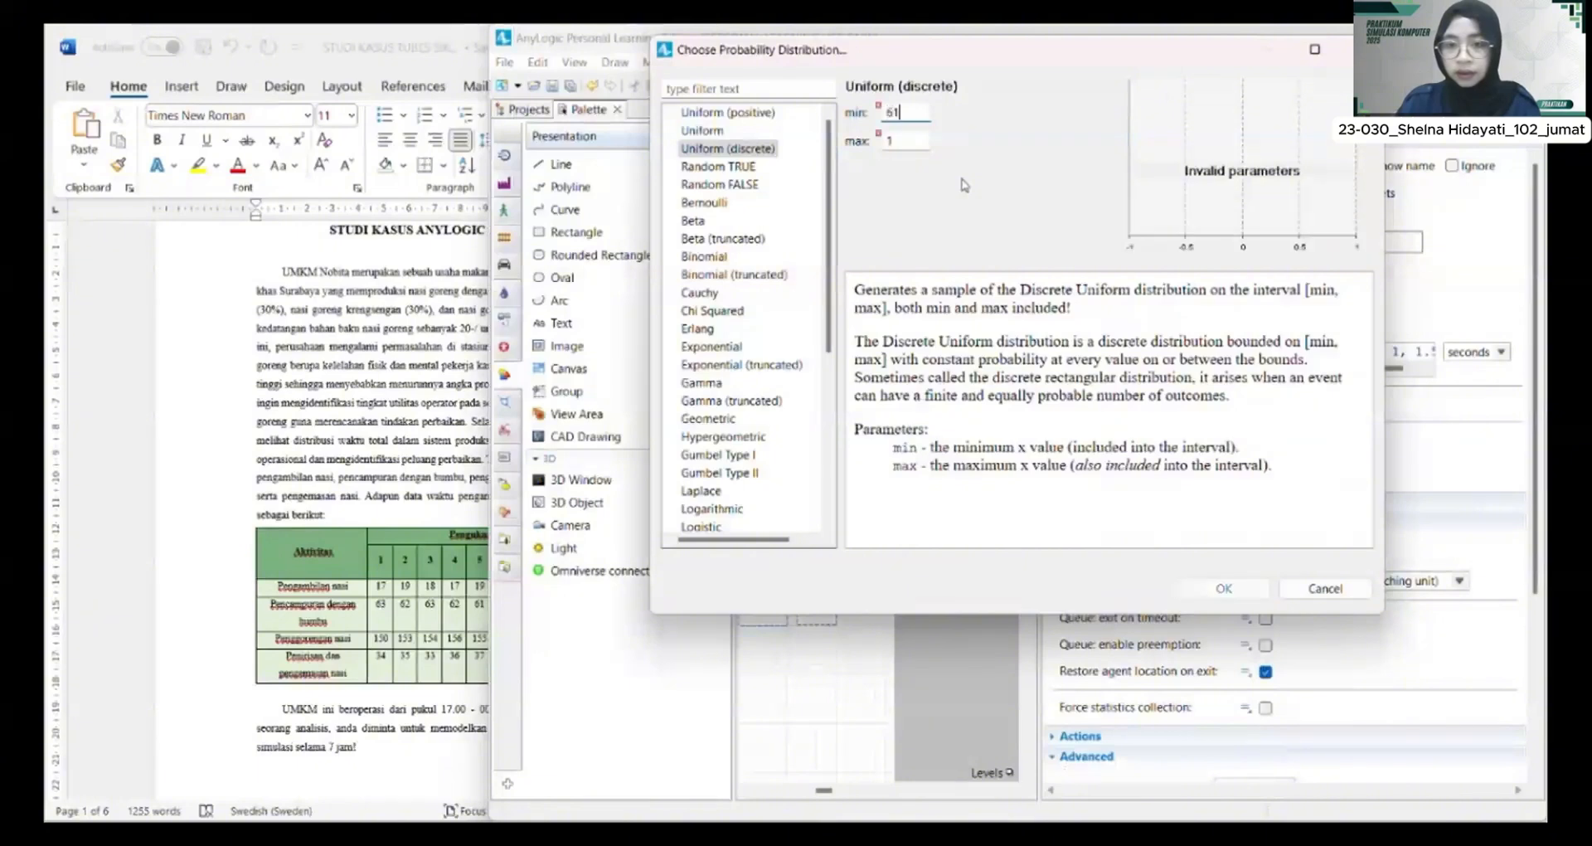
pyautogui.click(906, 140)
pyautogui.doubleClick(905, 140)
pyautogui.write('64')
pyautogui.scroll(-6, 737, 306)
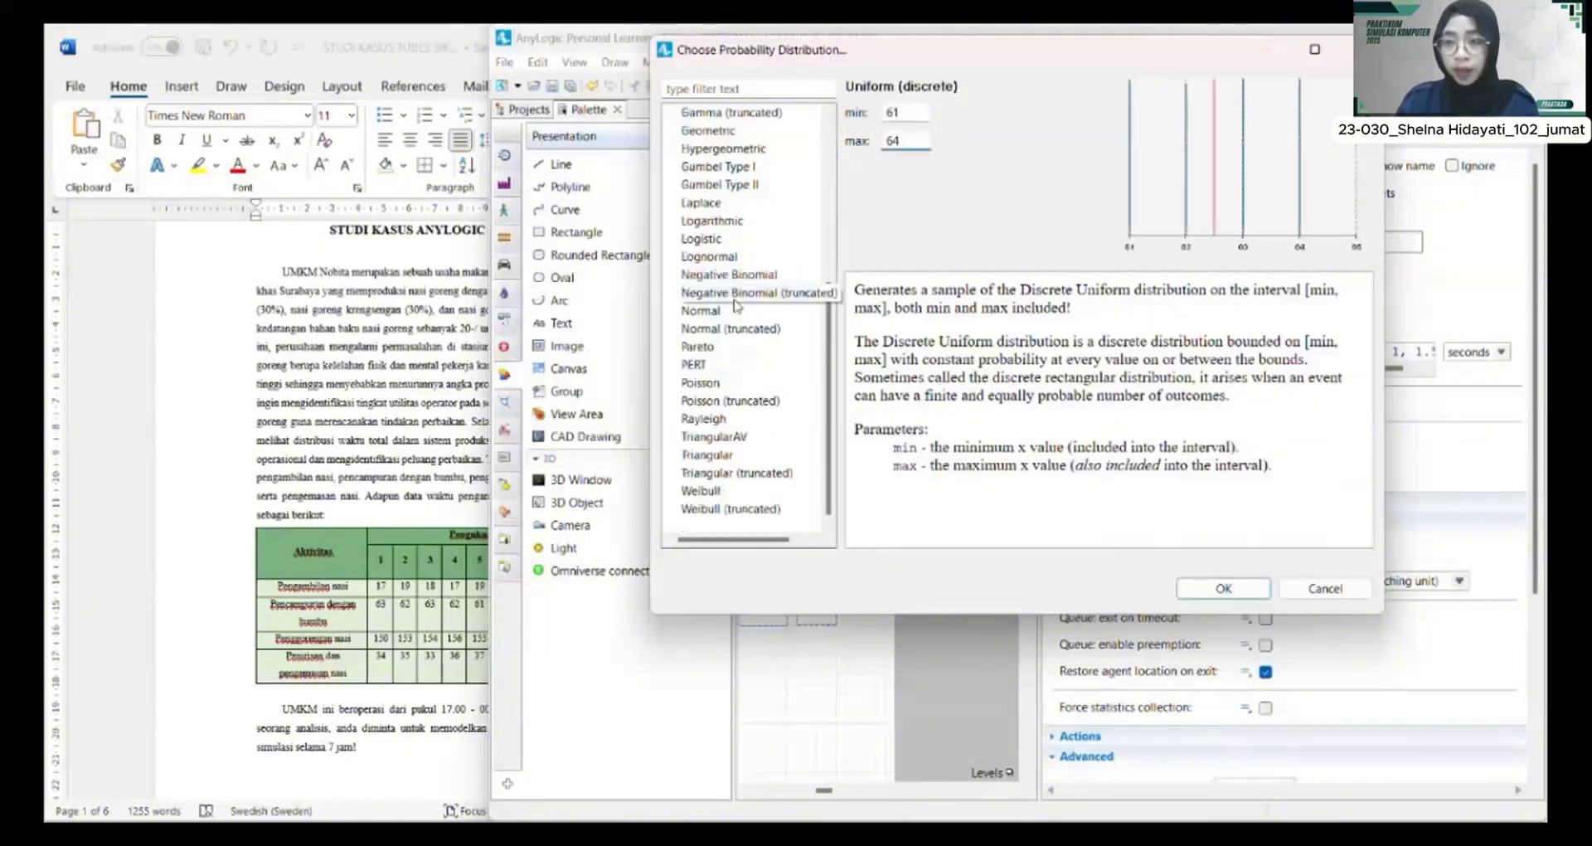
pyautogui.scroll(6, 736, 306)
pyautogui.click(1231, 585)
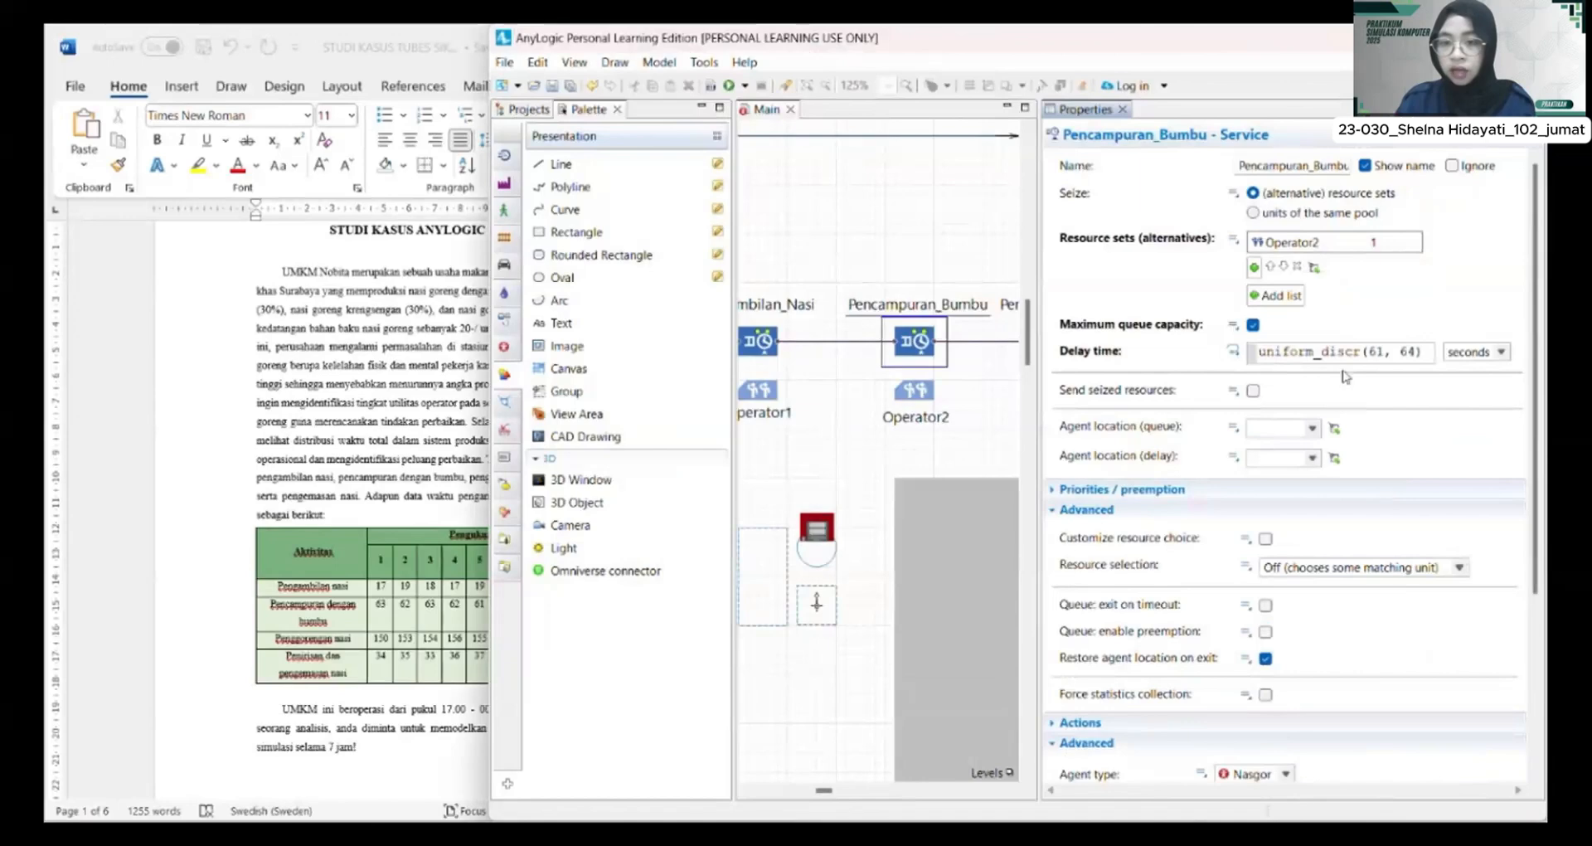
# Step: Set the Pencampuran_Bumbu service's agent location to antri_pencampuran_bumbu for the queue and St_Pencampuran_Bumbu for the delay
pyautogui.click(1311, 428)
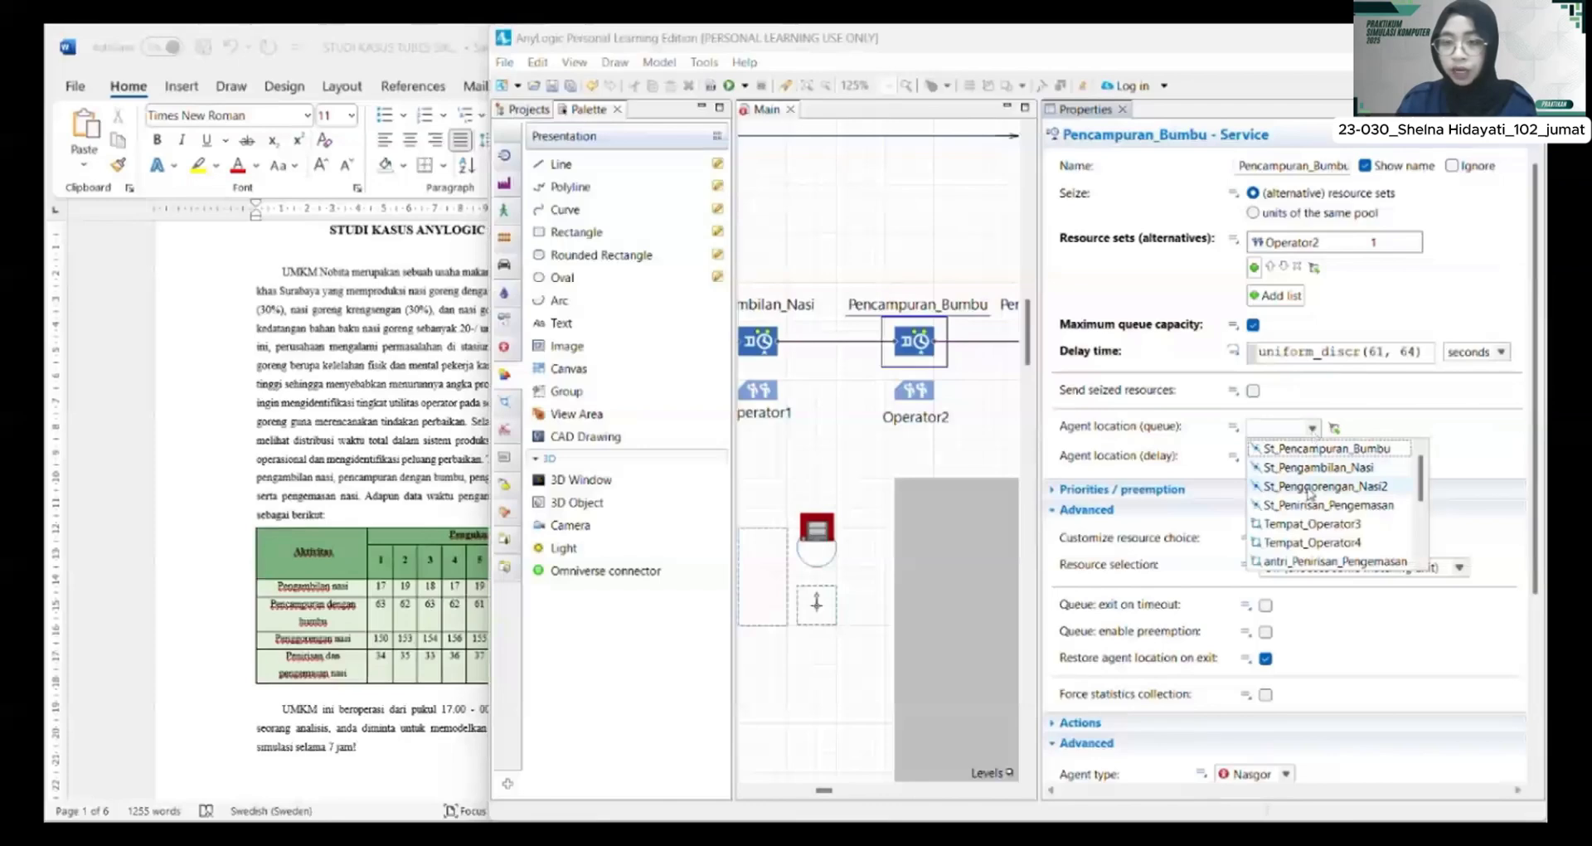
pyautogui.scroll(-4, 1310, 498)
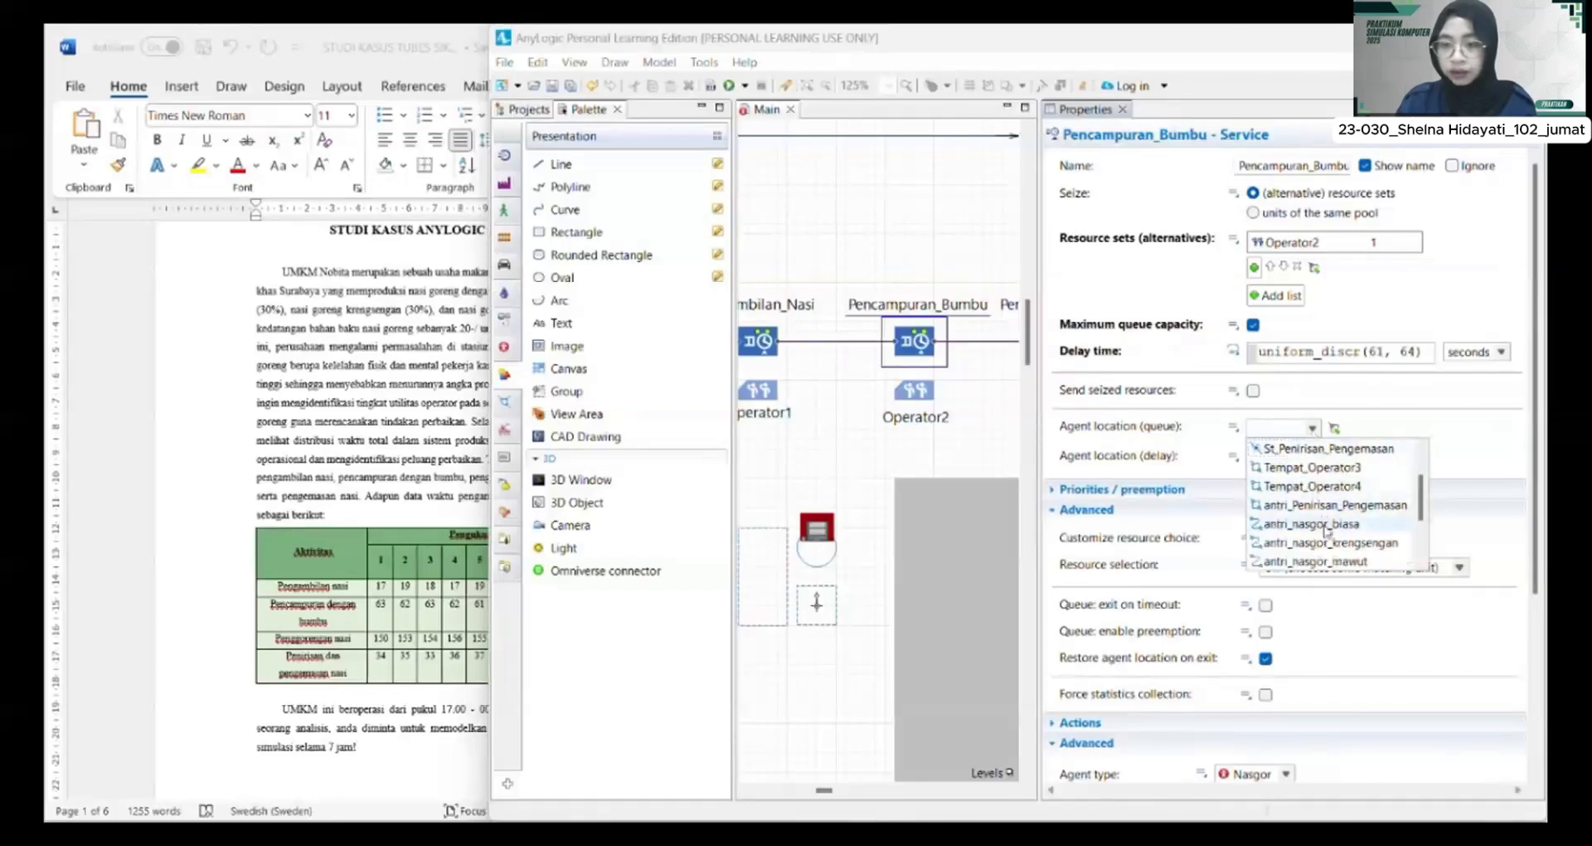
pyautogui.click(1325, 487)
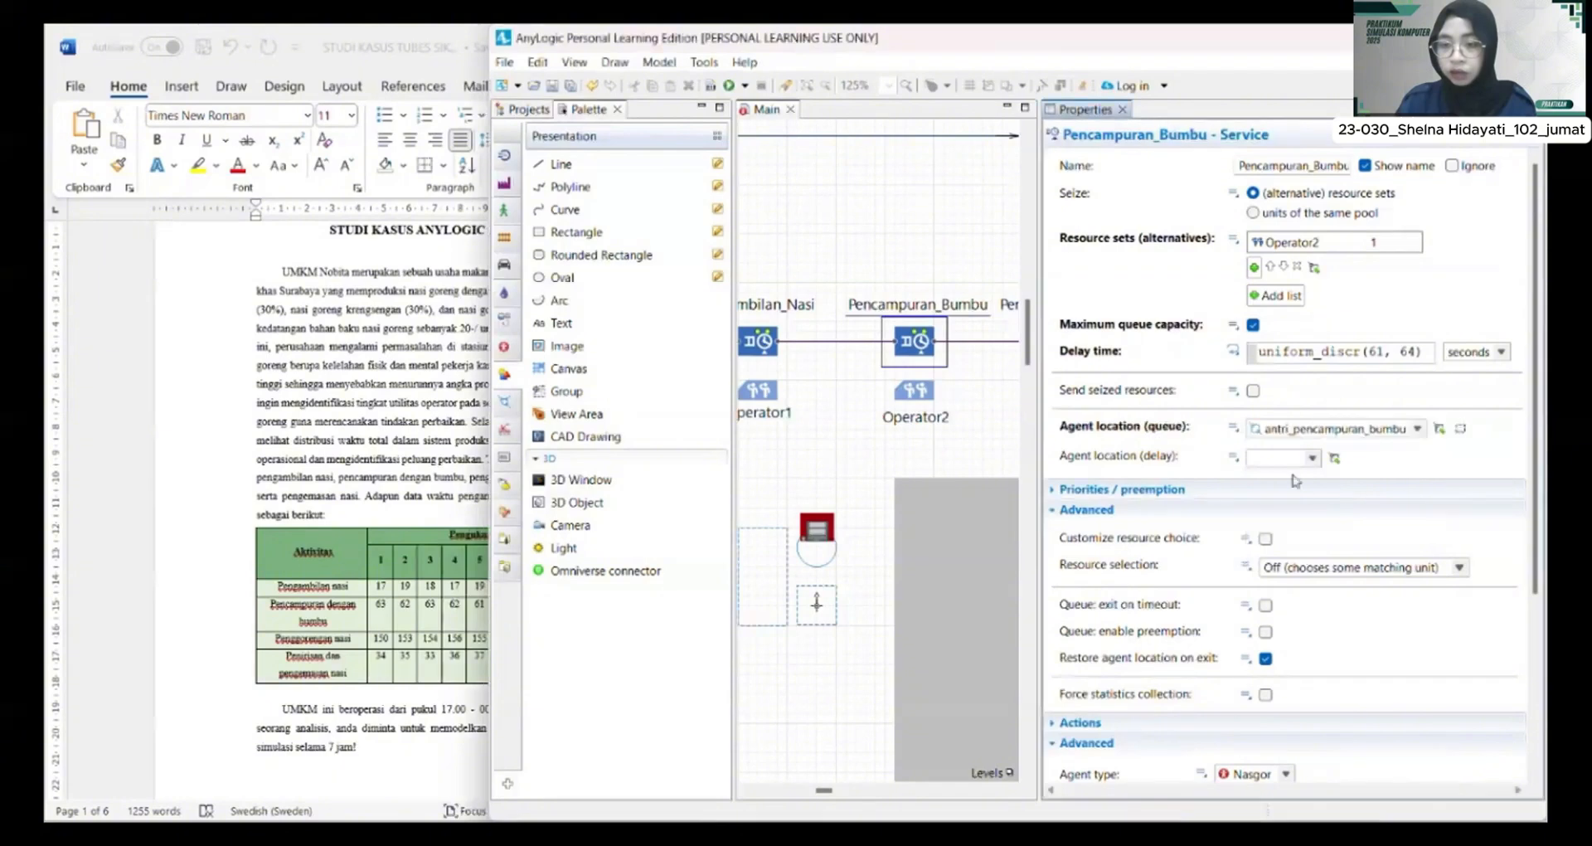
pyautogui.click(1304, 455)
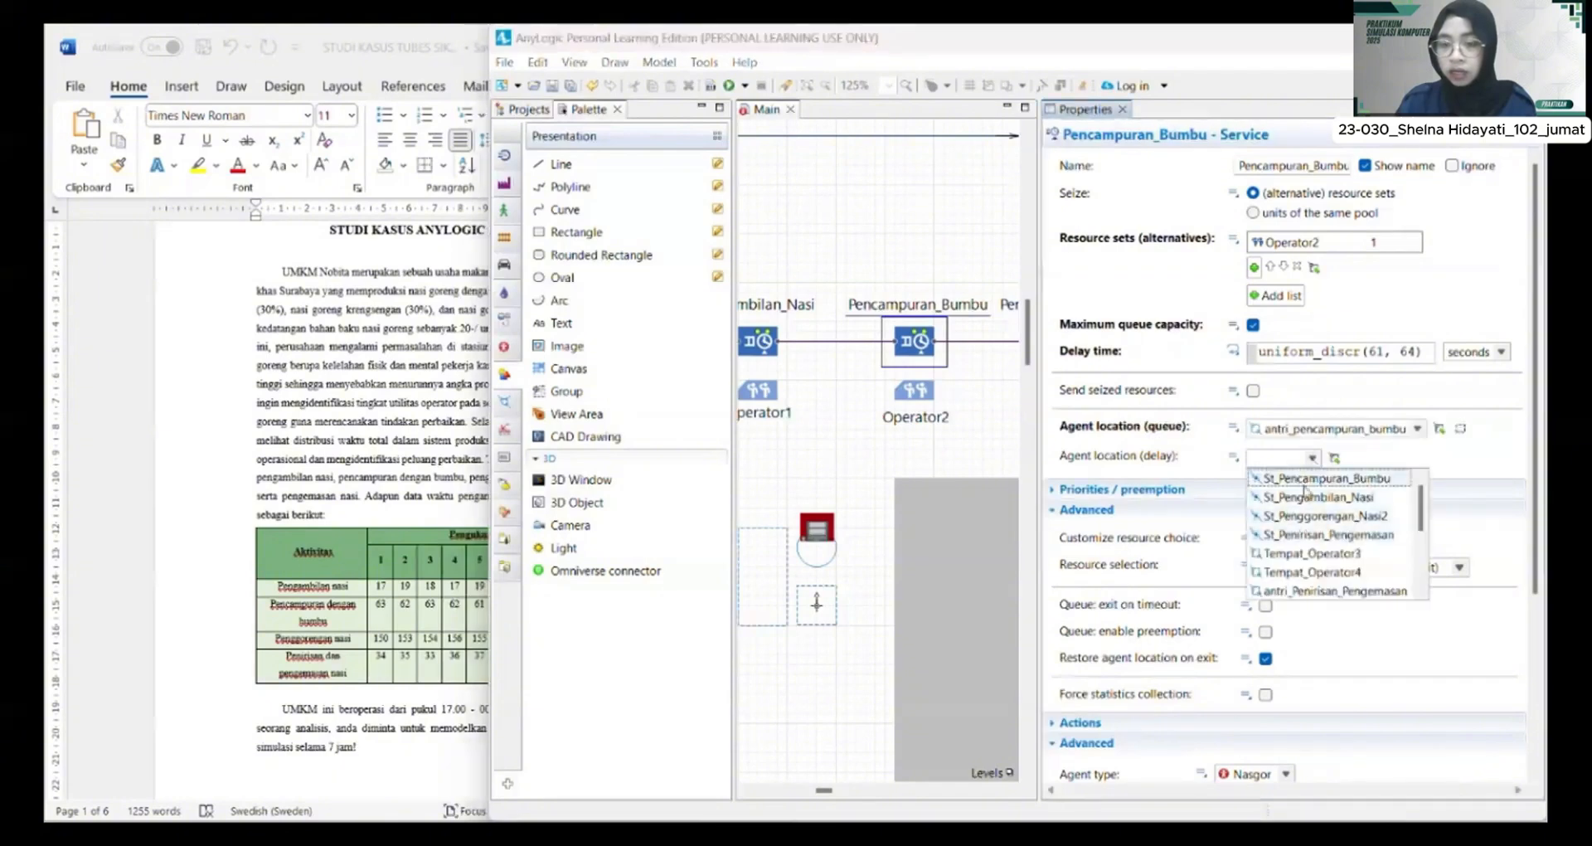
pyautogui.click(1306, 489)
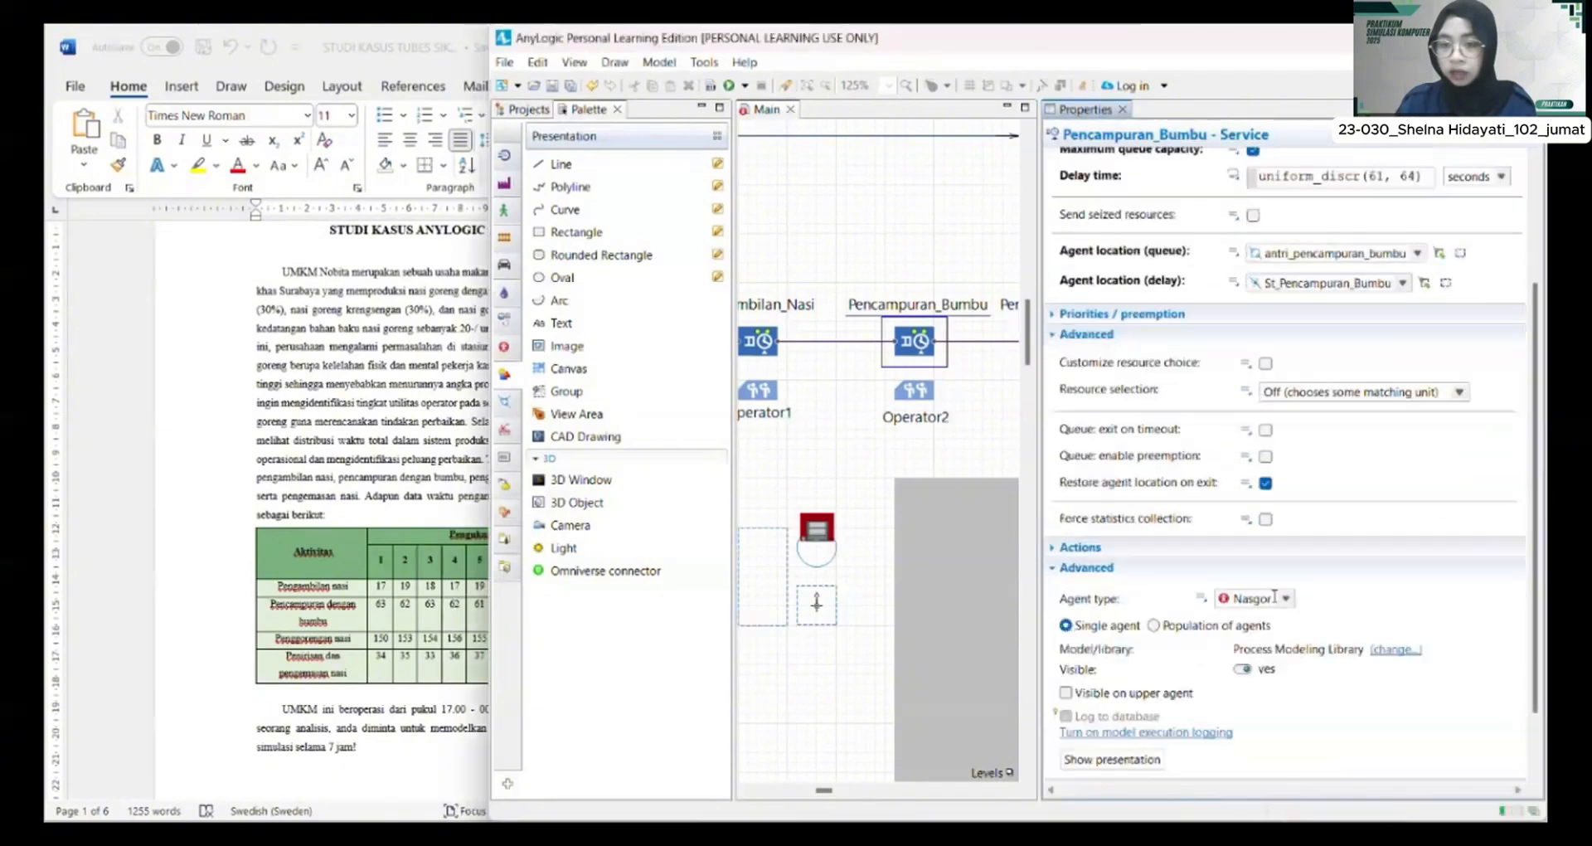
pyautogui.scroll(-3, 1277, 593)
pyautogui.click(1005, 471)
# Step: Configure the Operator2 resource pool as Static with Operator as the new resource unit and tempat_operator2 as its home location
pyautogui.click(922, 393)
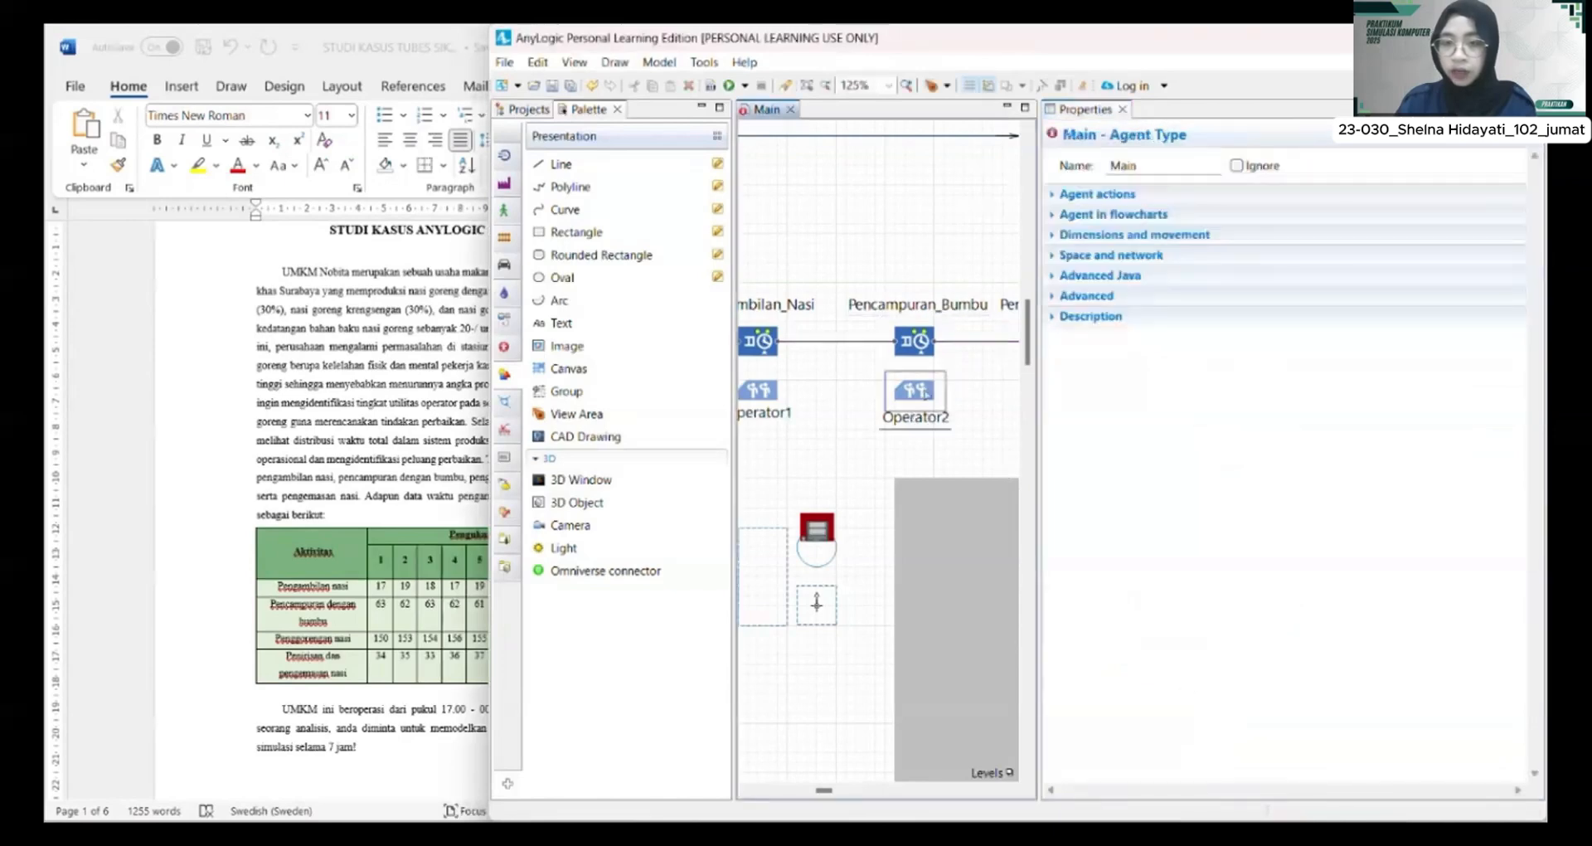
pyautogui.click(1293, 196)
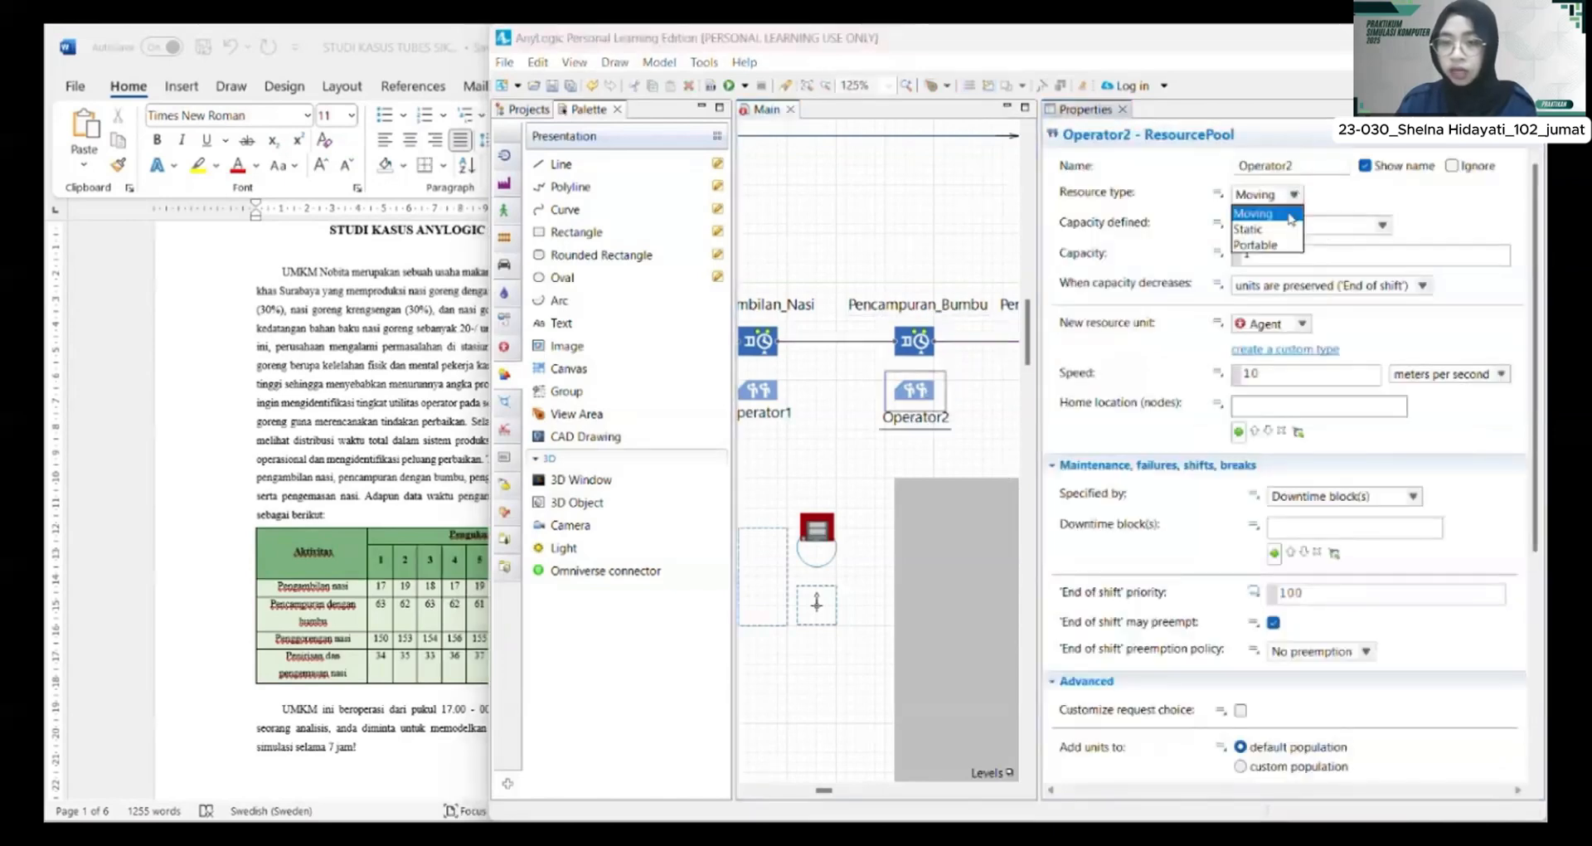
pyautogui.click(1268, 232)
pyautogui.click(1304, 323)
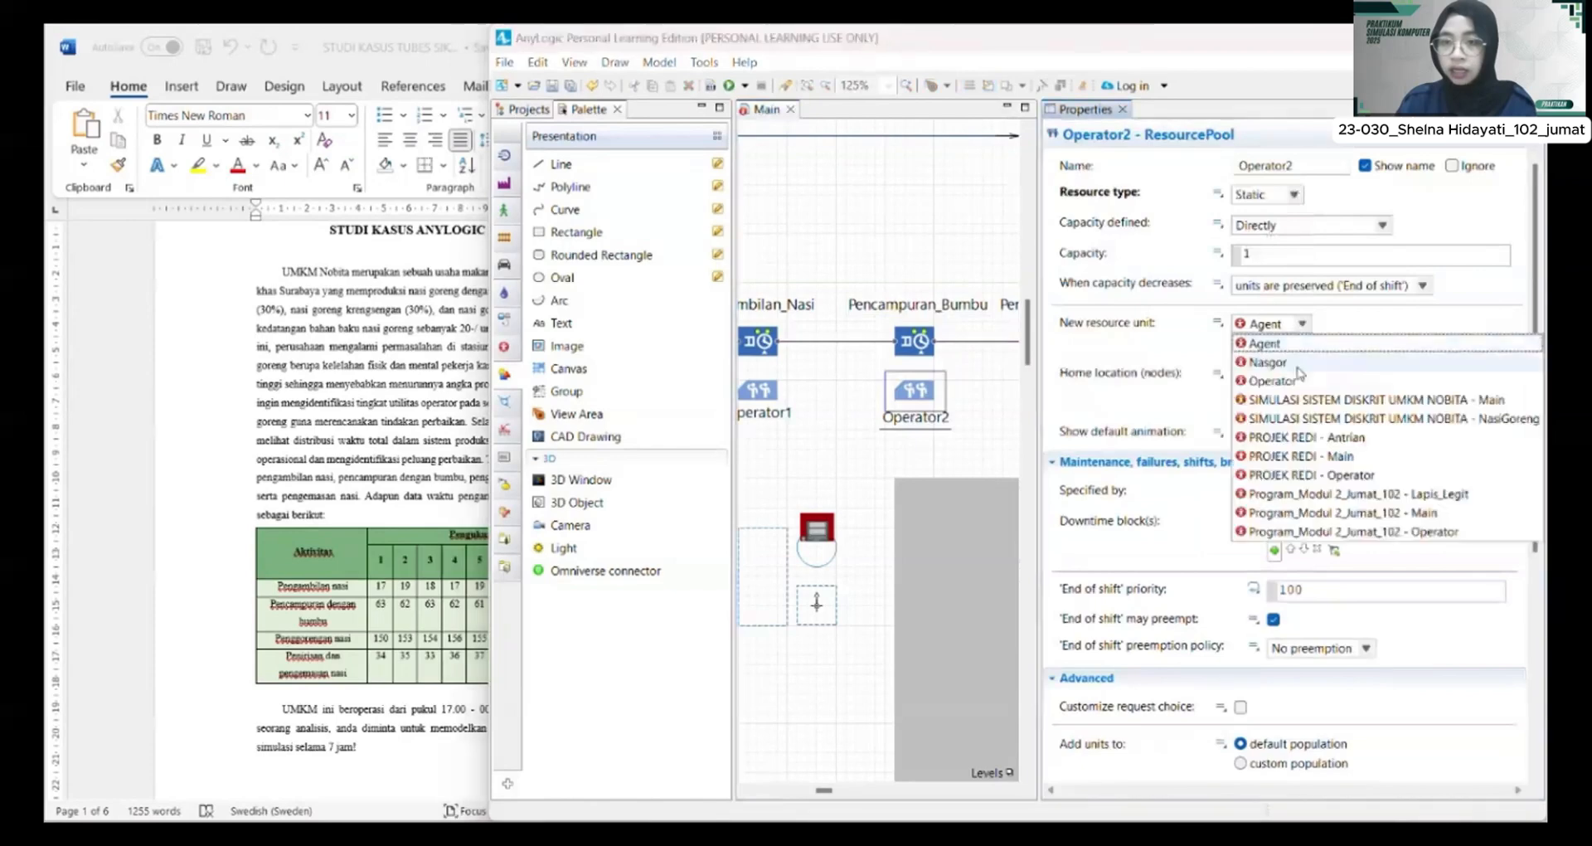
pyautogui.click(1300, 379)
pyautogui.click(1239, 378)
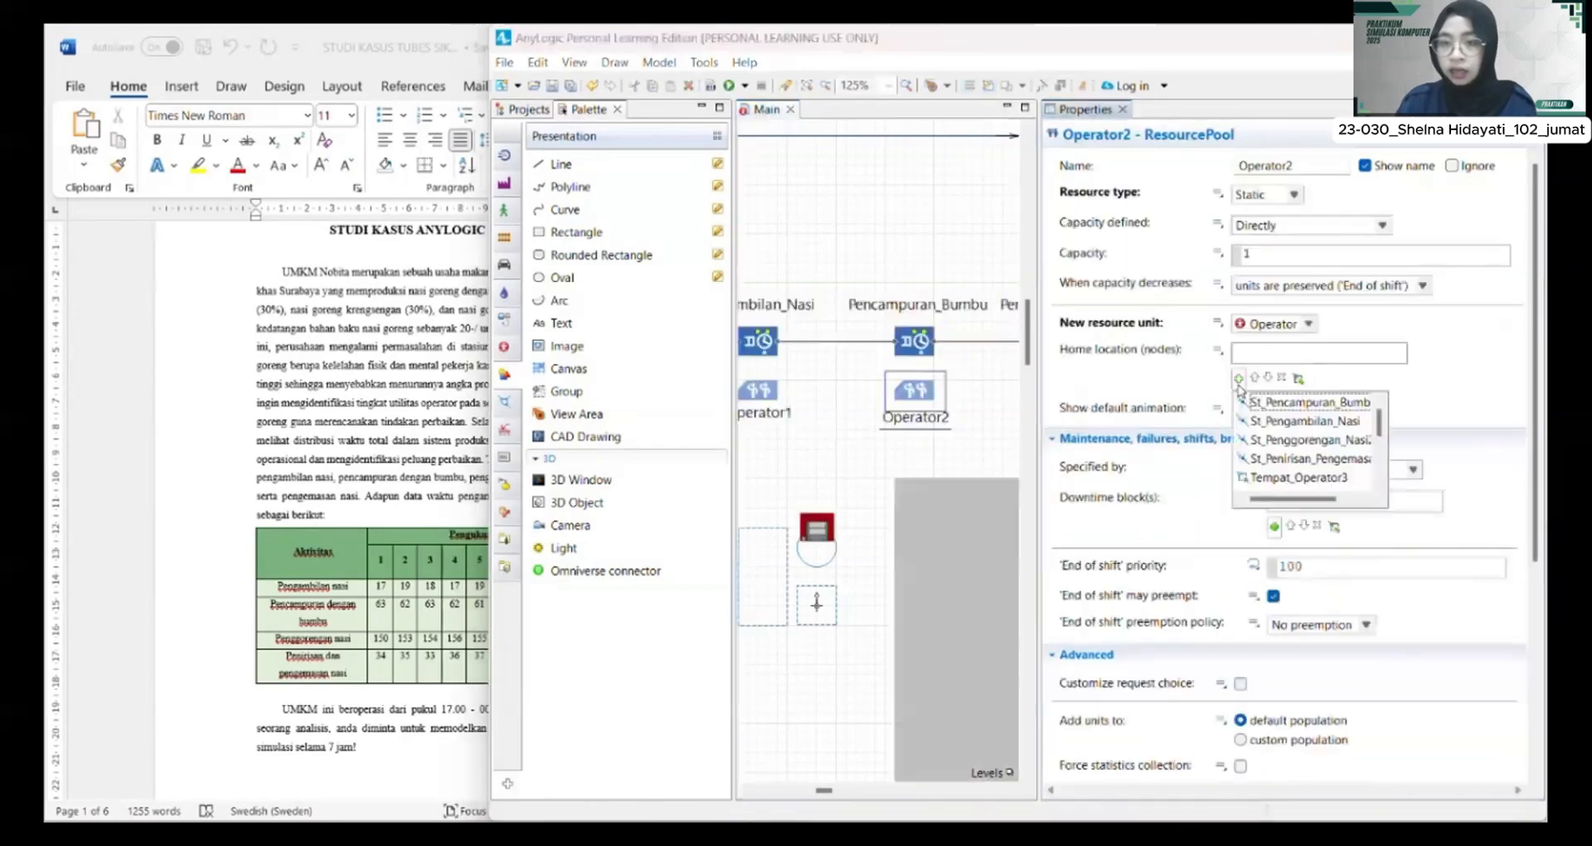
pyautogui.scroll(-3, 1273, 440)
pyautogui.click(1281, 479)
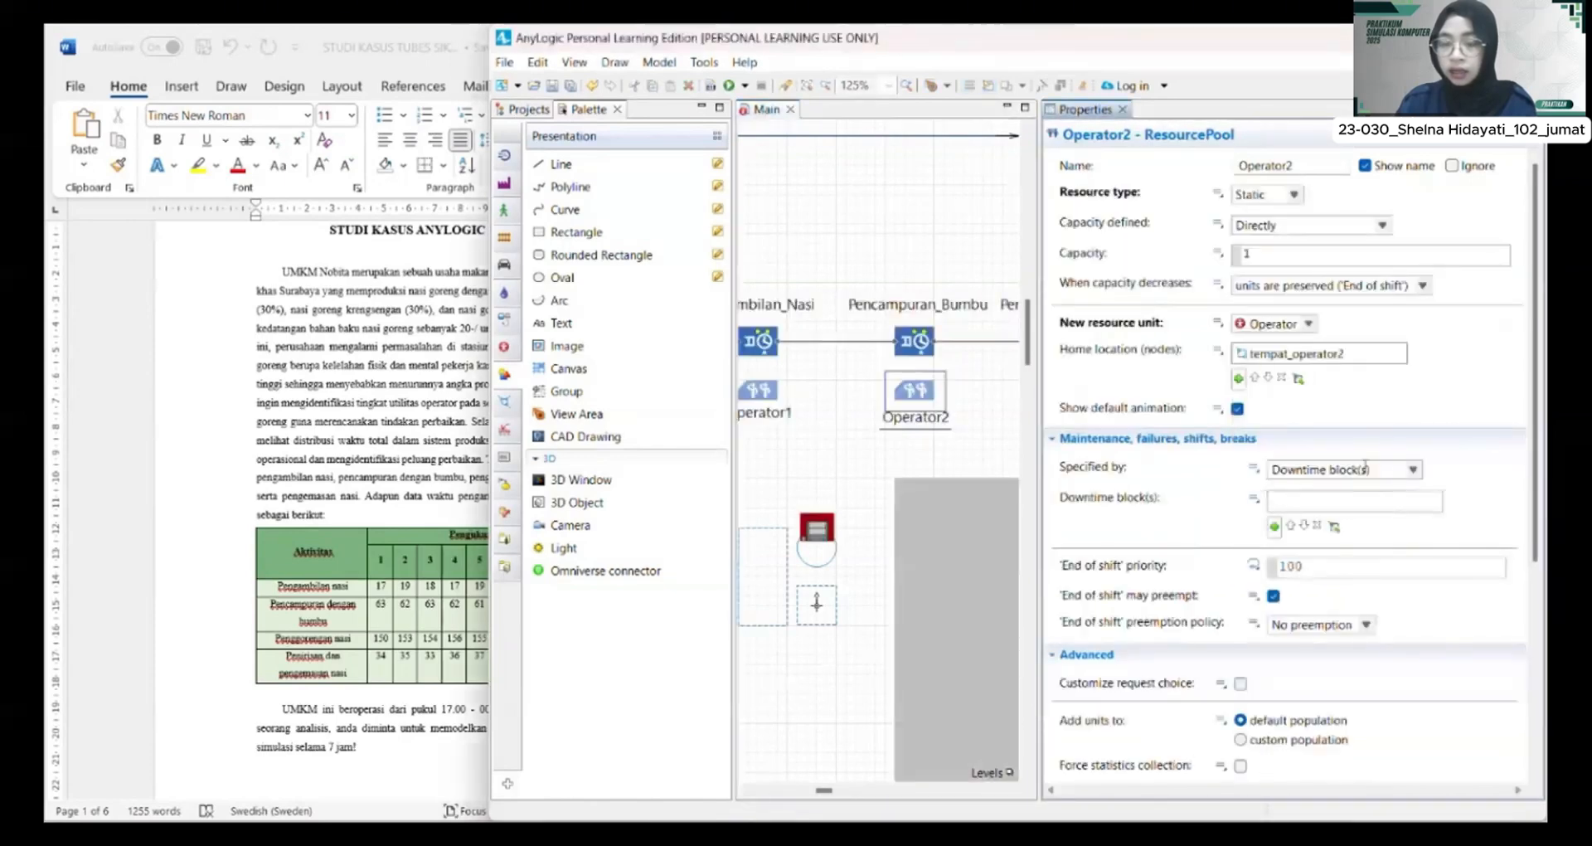
# Step: Specify Operator2's maintenance, failures, shifts and breaks by ResourcePool properties and enable its breaks
pyautogui.click(1409, 480)
pyautogui.click(1376, 502)
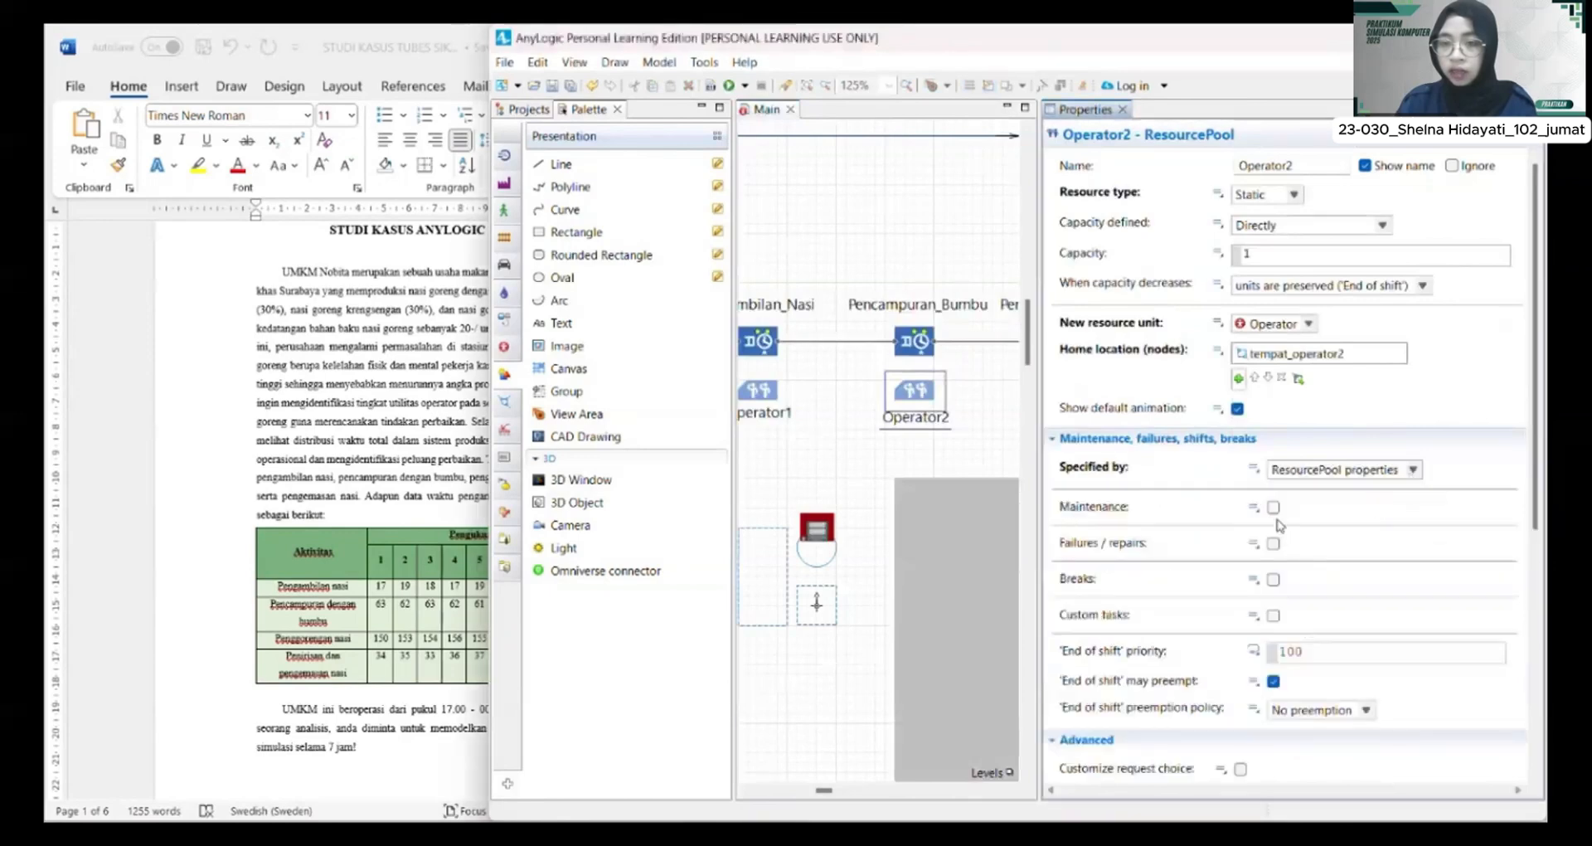
pyautogui.scroll(-5, 1216, 446)
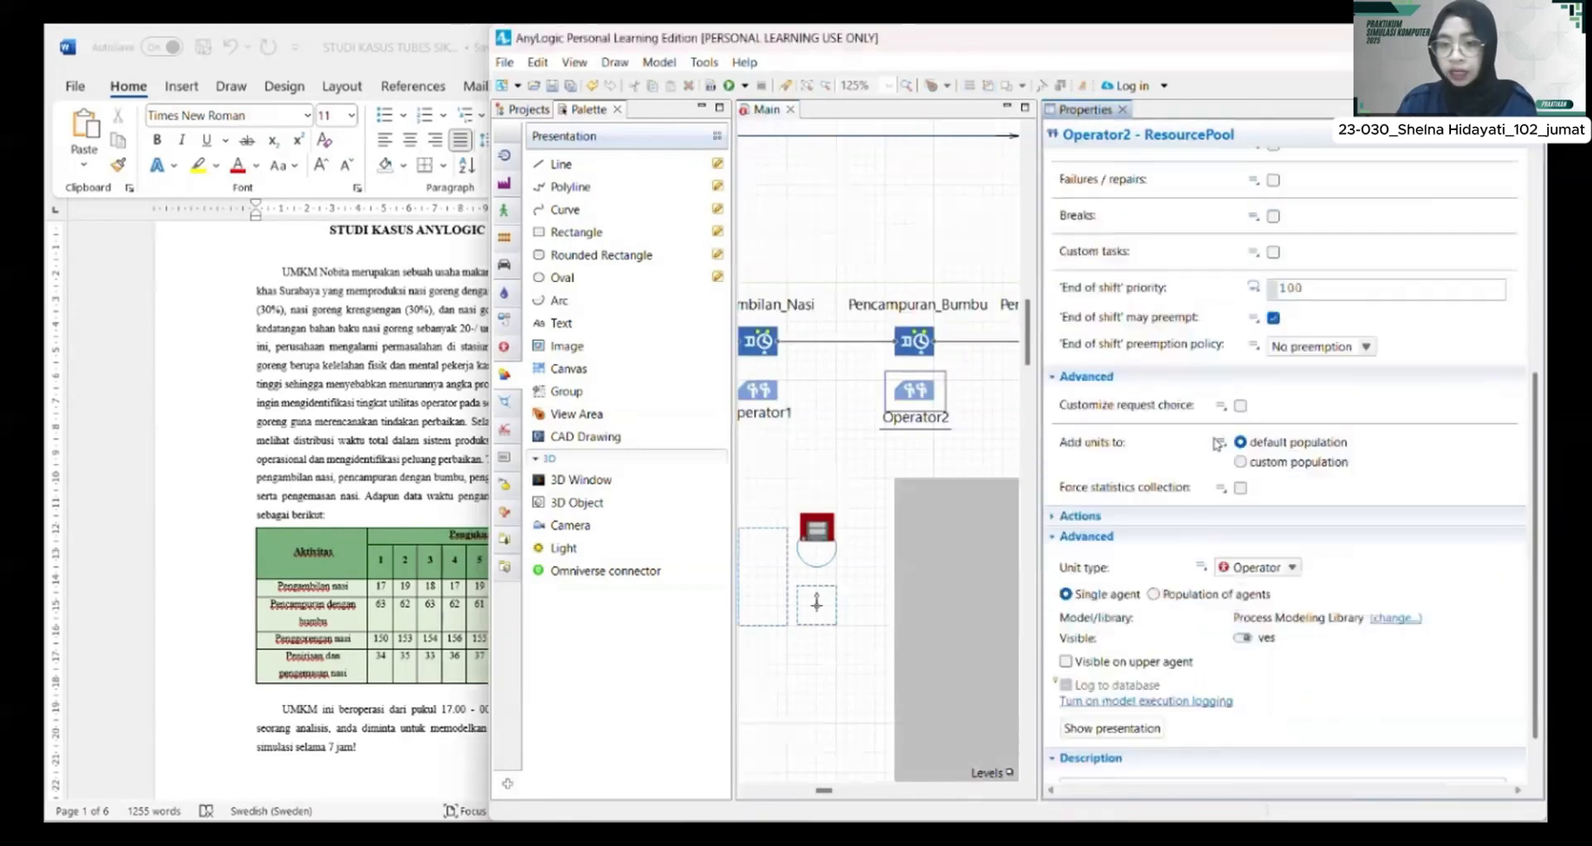
pyautogui.scroll(5, 1215, 446)
pyautogui.click(1210, 438)
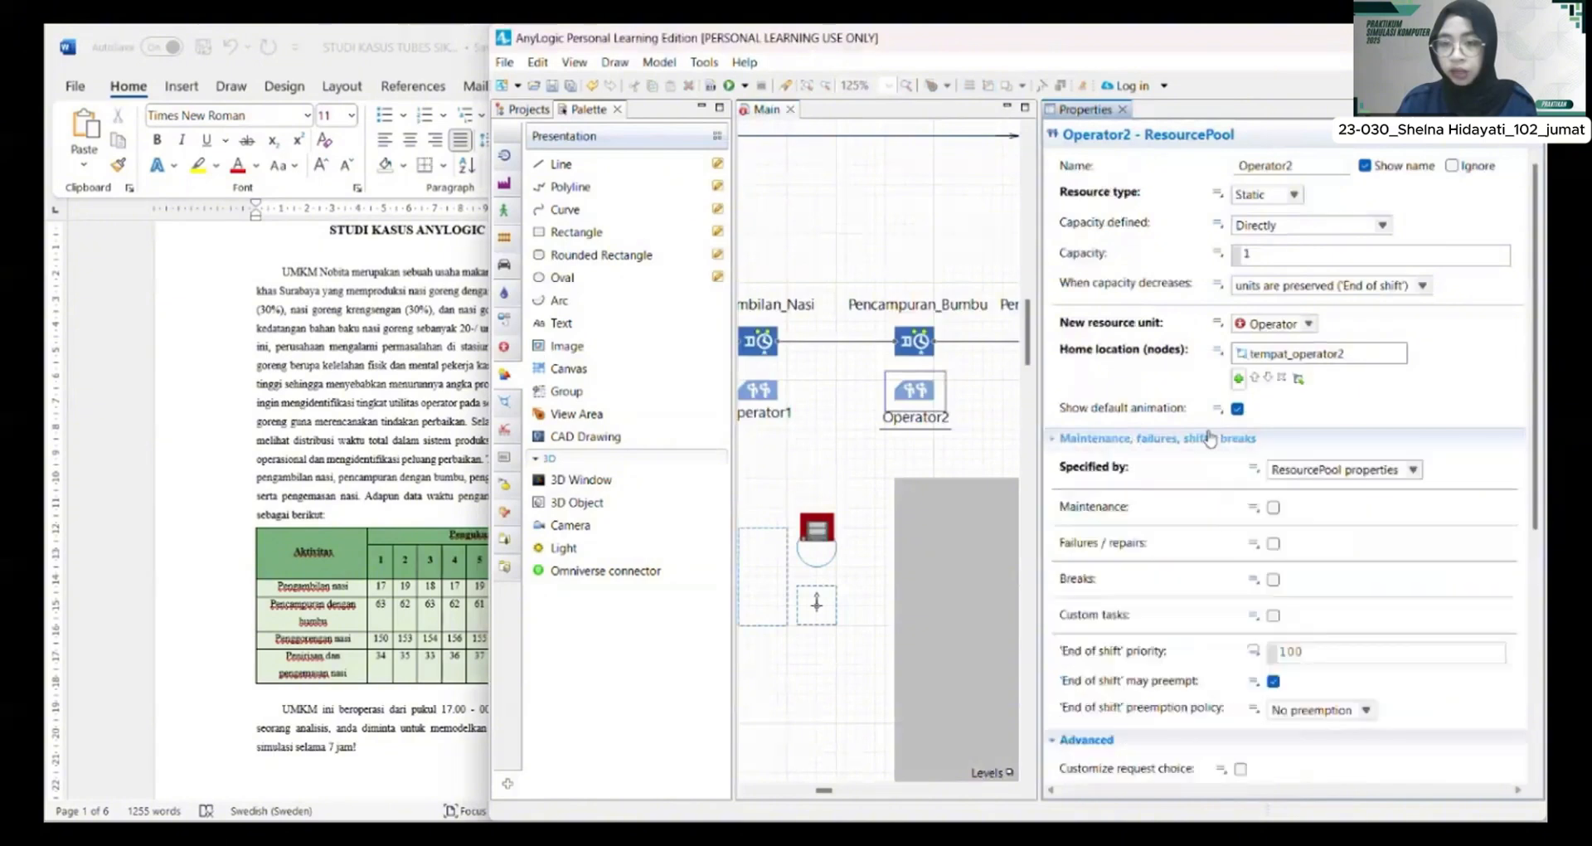
pyautogui.click(1273, 579)
pyautogui.click(1412, 470)
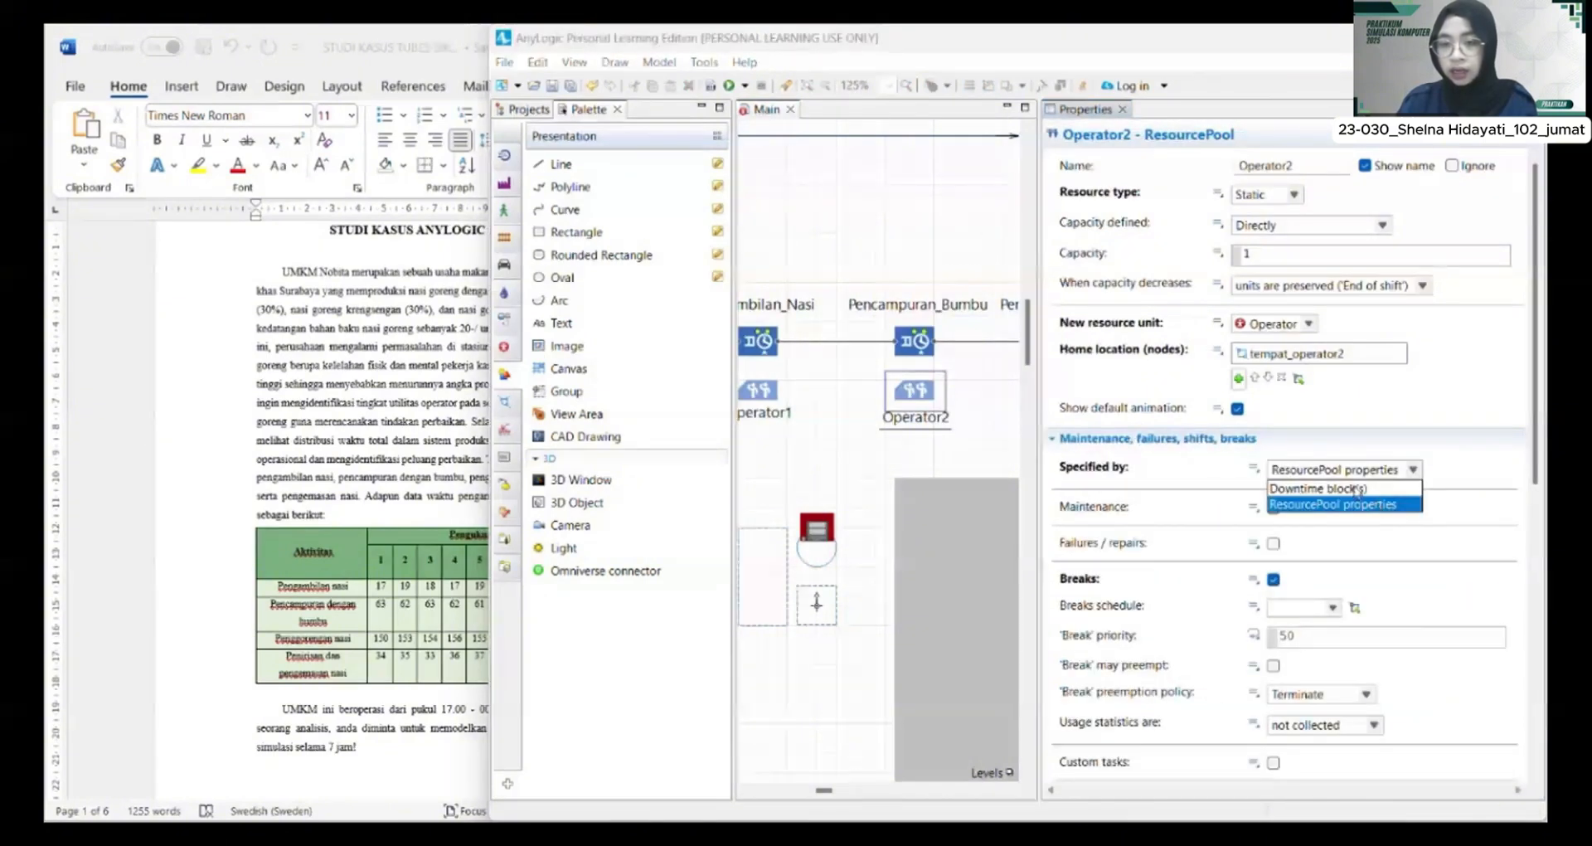
pyautogui.click(1354, 515)
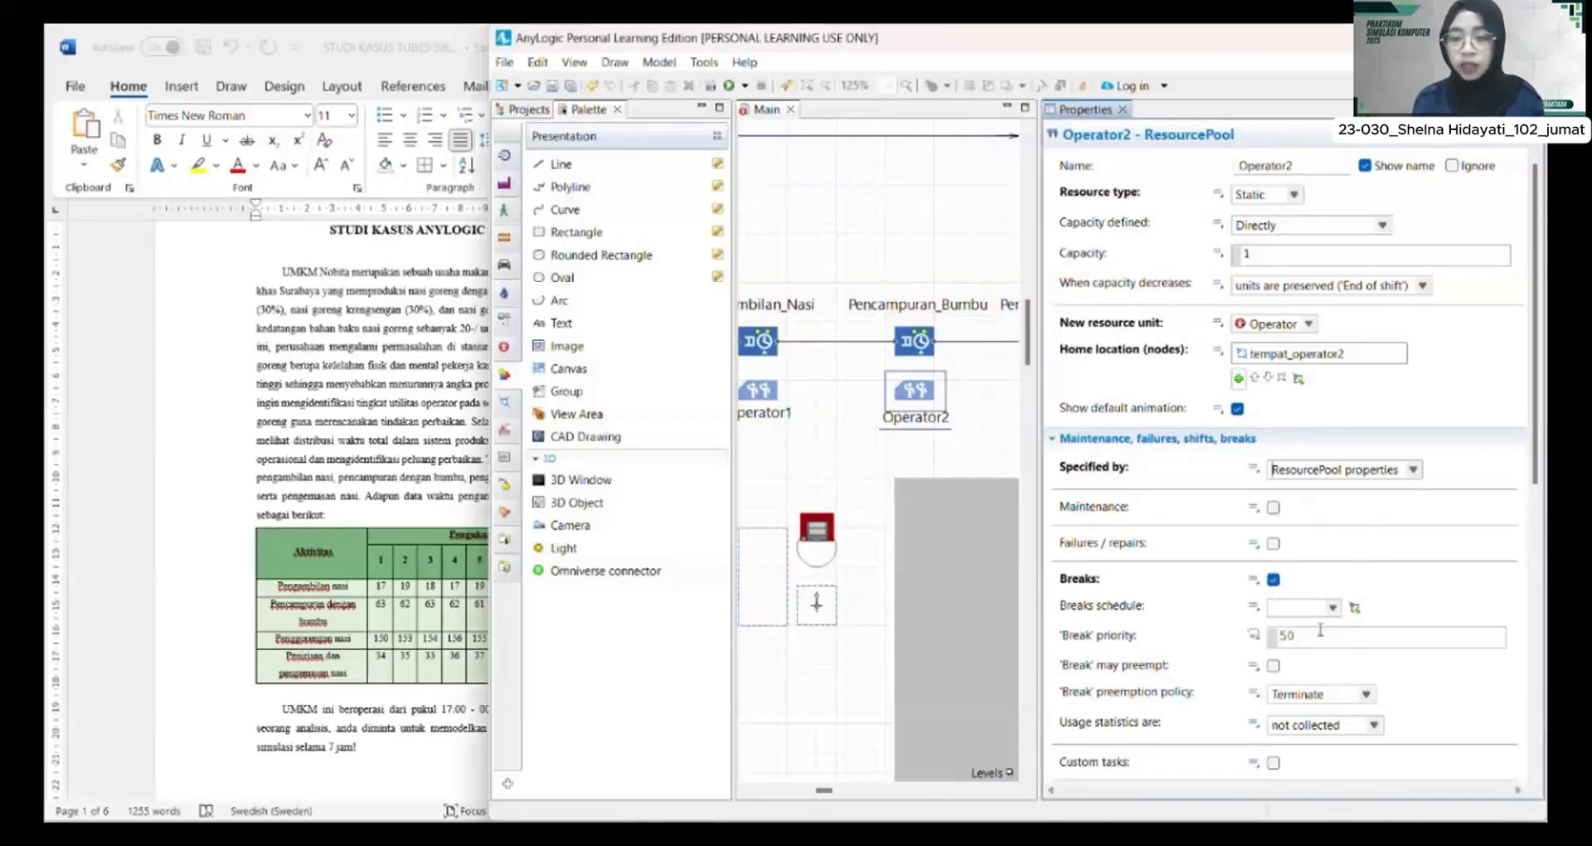
# Step: Assign the istirahat schedule to Operator2's breaks and compare the settings with those of Operator1
pyautogui.click(1332, 608)
pyautogui.click(1302, 631)
pyautogui.scroll(-4, 1307, 641)
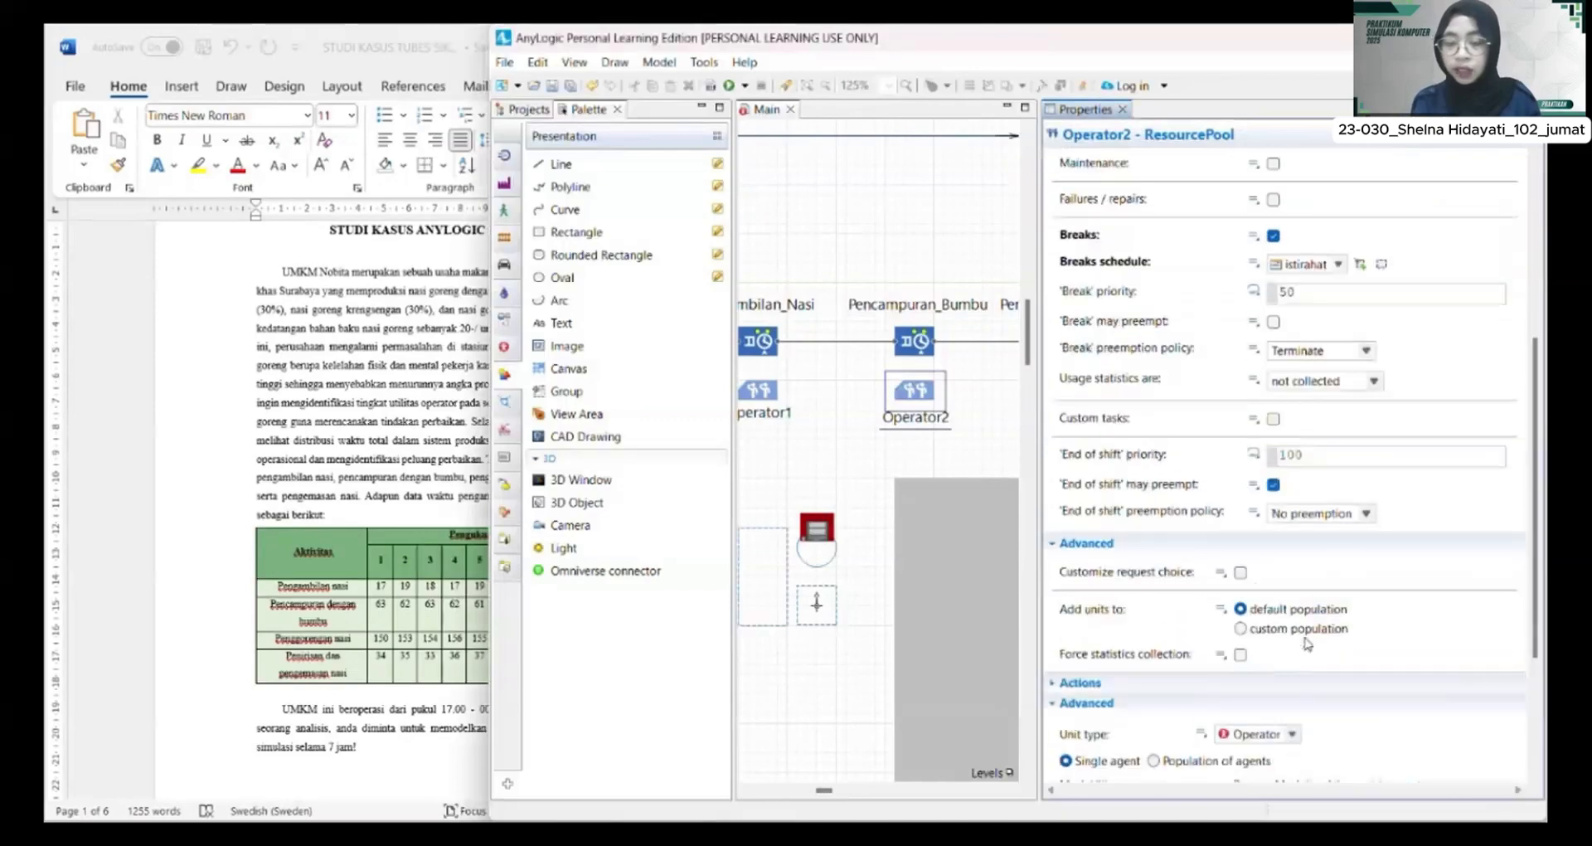
pyautogui.scroll(-2, 1307, 643)
pyautogui.scroll(6, 1301, 613)
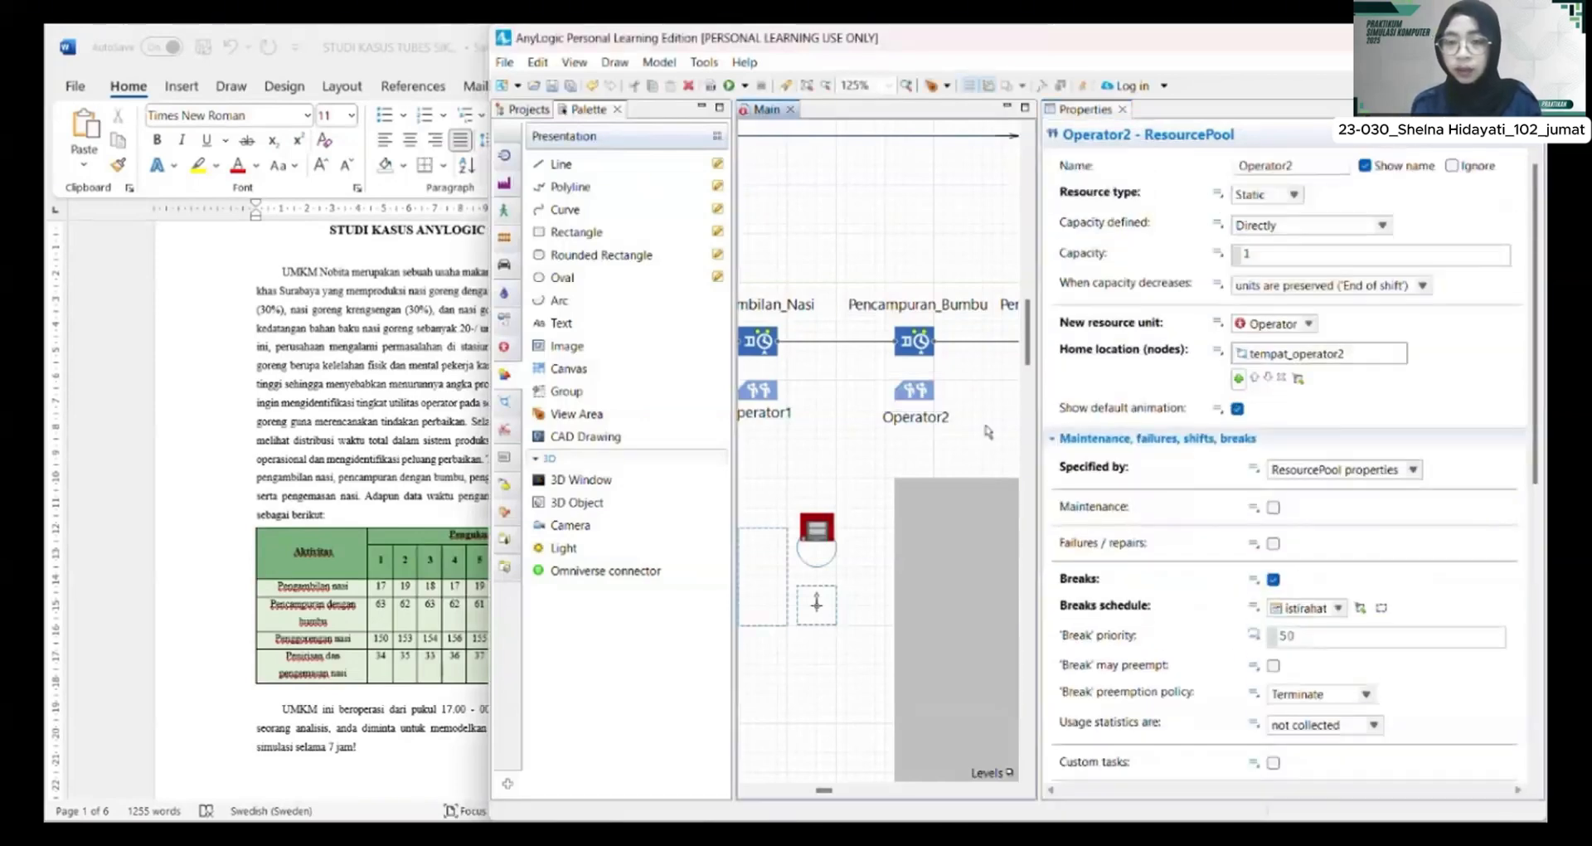
pyautogui.click(759, 394)
pyautogui.scroll(-2, 1214, 539)
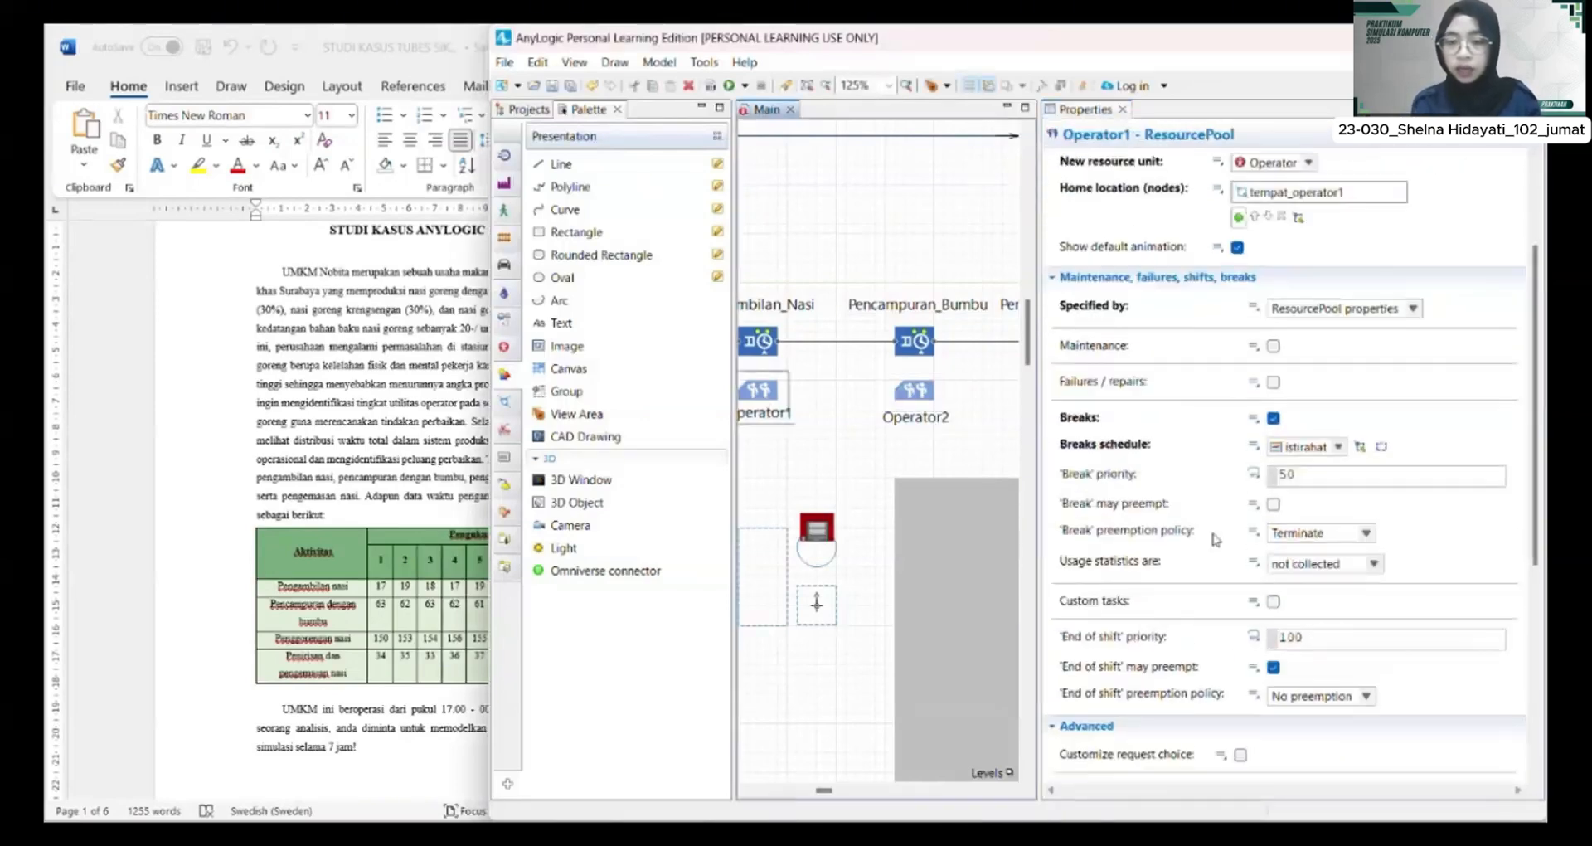
pyautogui.scroll(3, 1215, 539)
pyautogui.click(844, 652)
# Step: Assign Operator3 as the resource of the Penggorengan_Nasi service and enable its maximum queue capacity
pyautogui.hscroll(3, 844, 653)
pyautogui.click(881, 343)
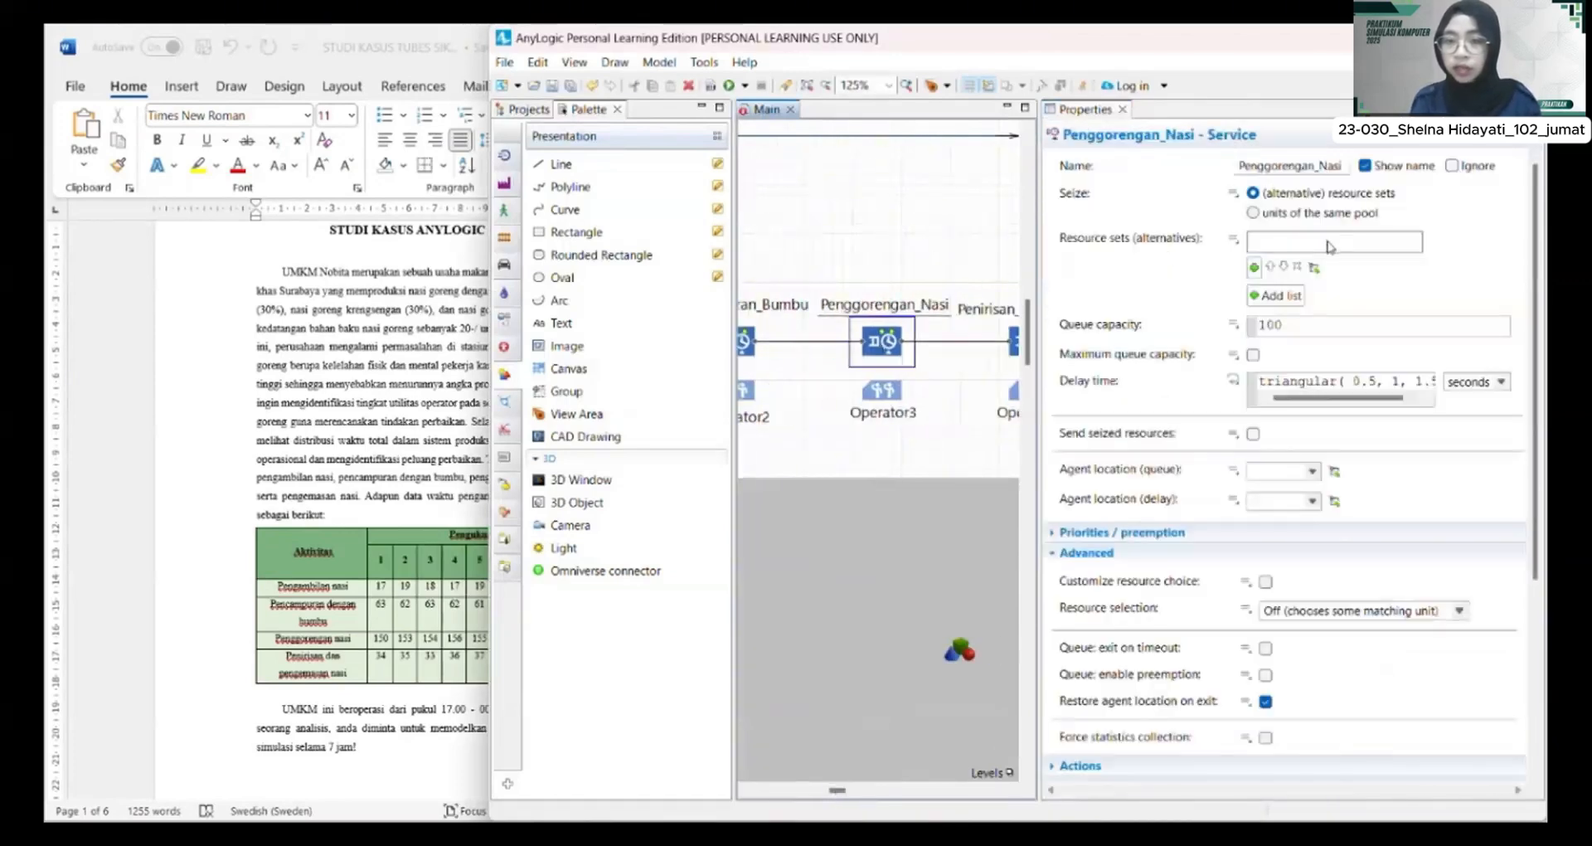
pyautogui.click(1253, 267)
pyautogui.click(1287, 323)
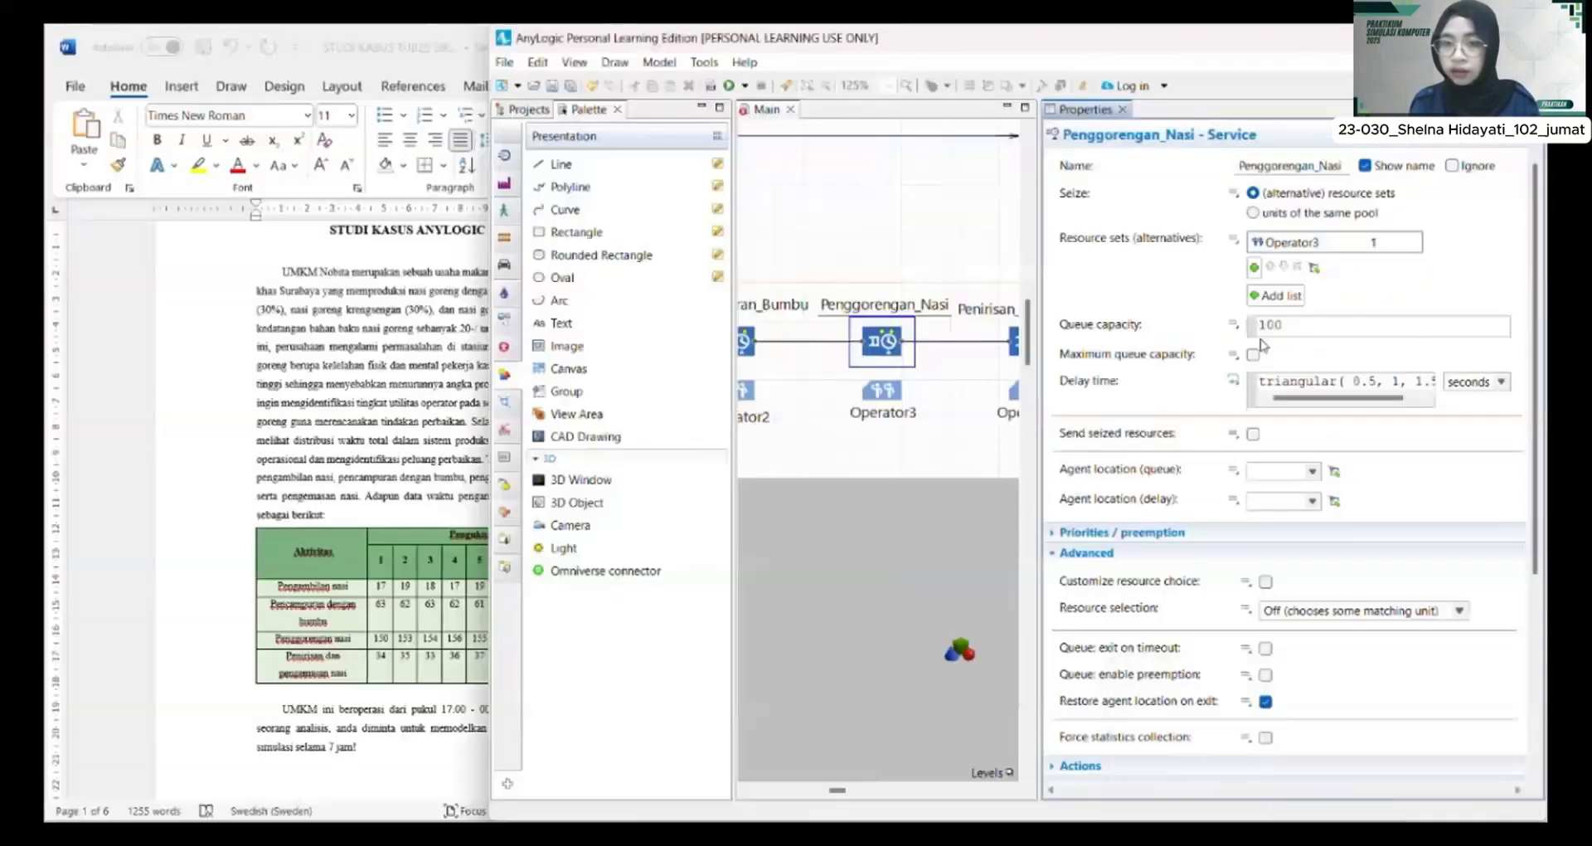
pyautogui.click(1254, 354)
# Step: Switch to EasyFit and add a new data table to the project
pyautogui.moveTo(1161, 831)
pyautogui.click(1141, 797)
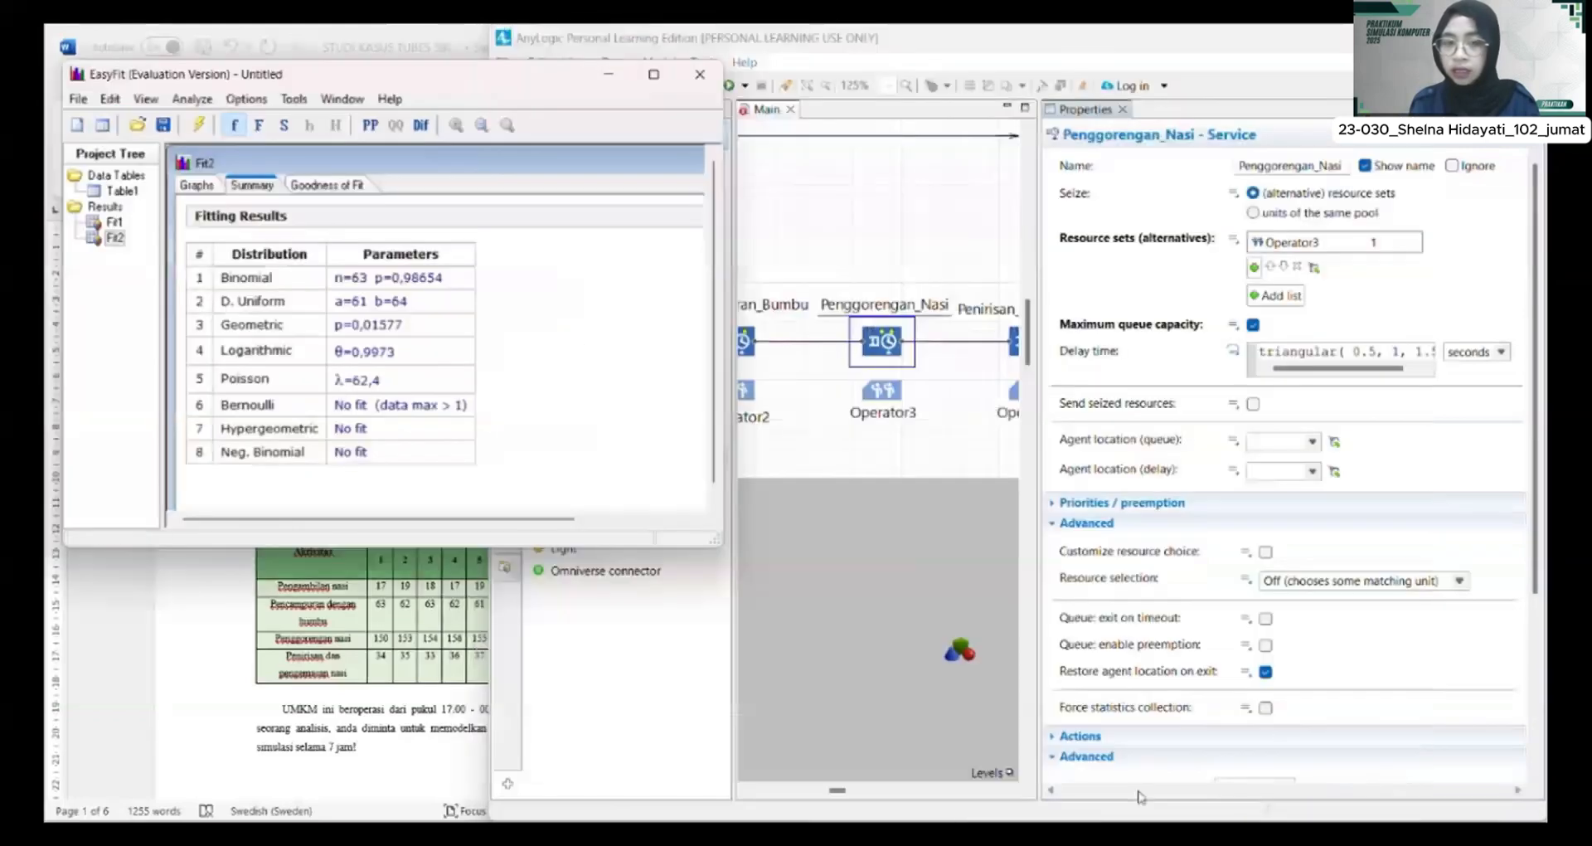
pyautogui.click(118, 190)
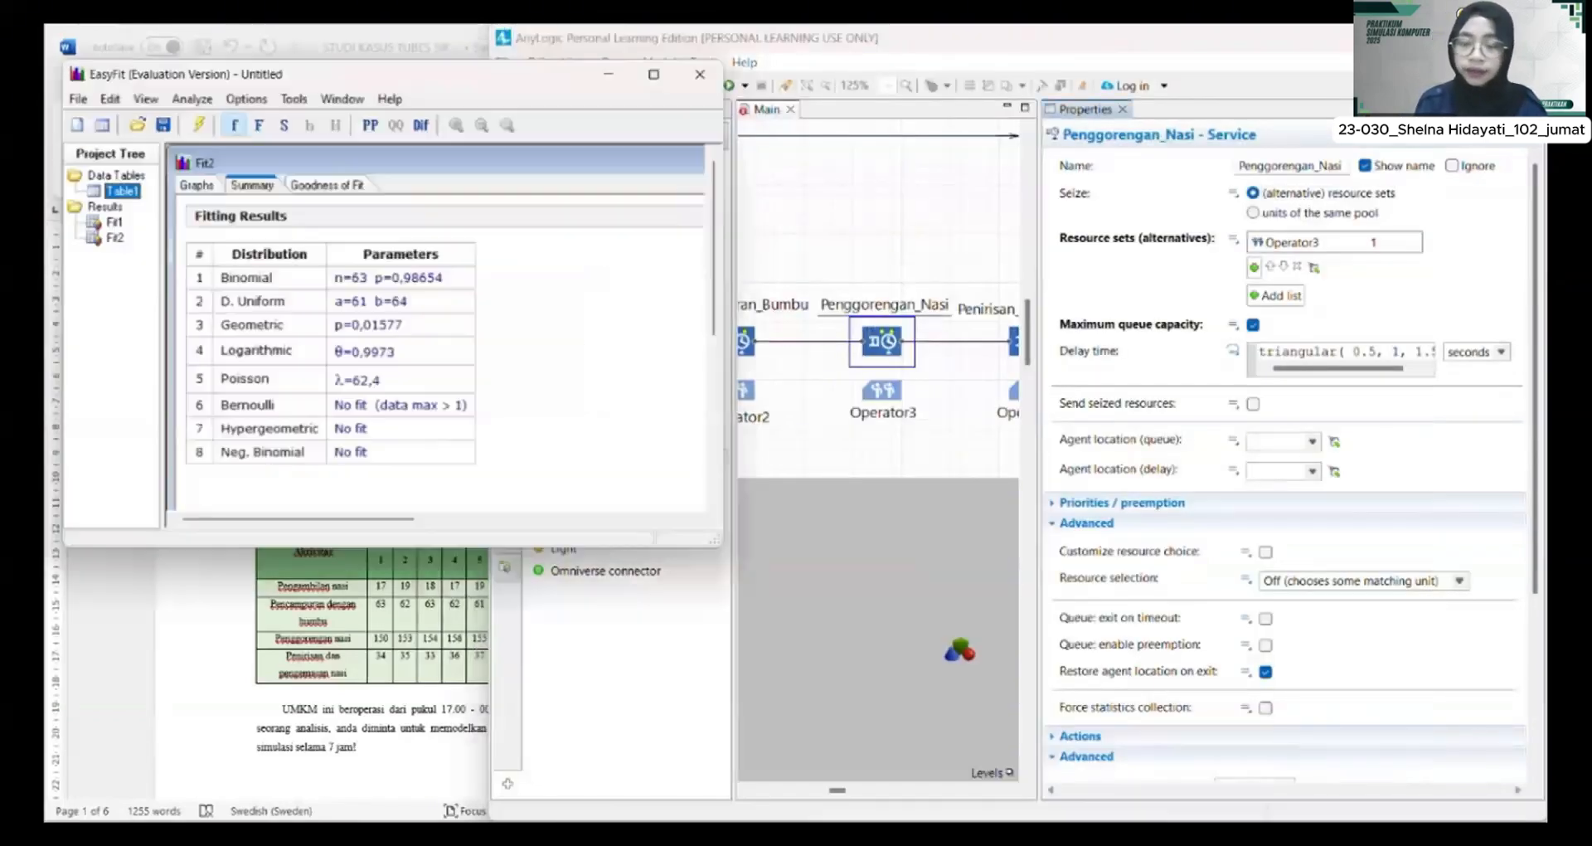
pyautogui.click(102, 125)
pyautogui.click(586, 164)
pyautogui.click(196, 184)
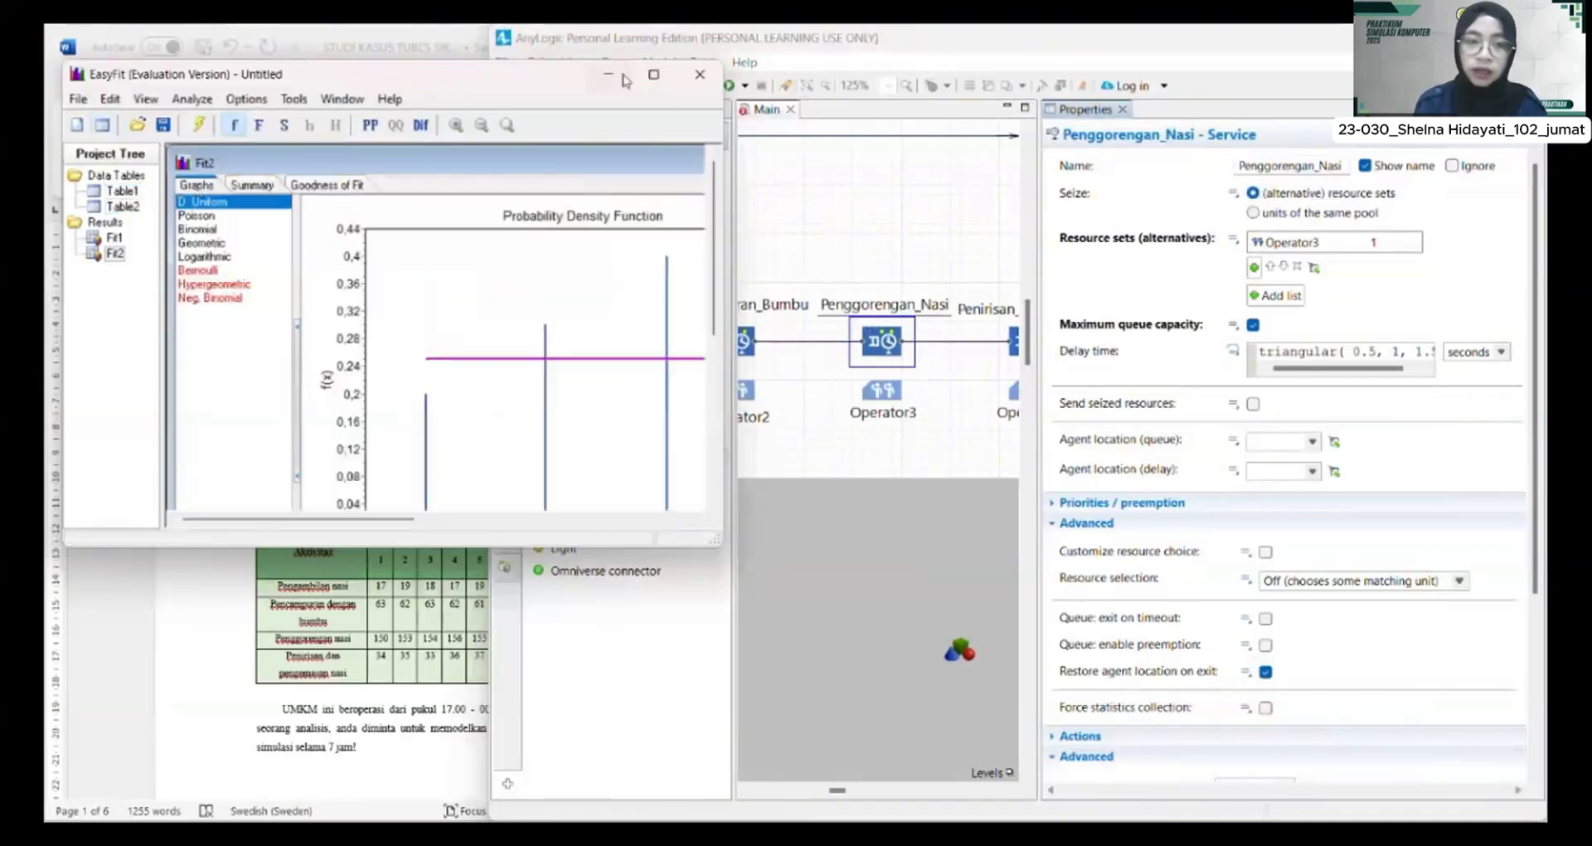
# Step: Maximize EasyFit and try to bring the existing data tables back into view
pyautogui.click(654, 74)
pyautogui.click(760, 119)
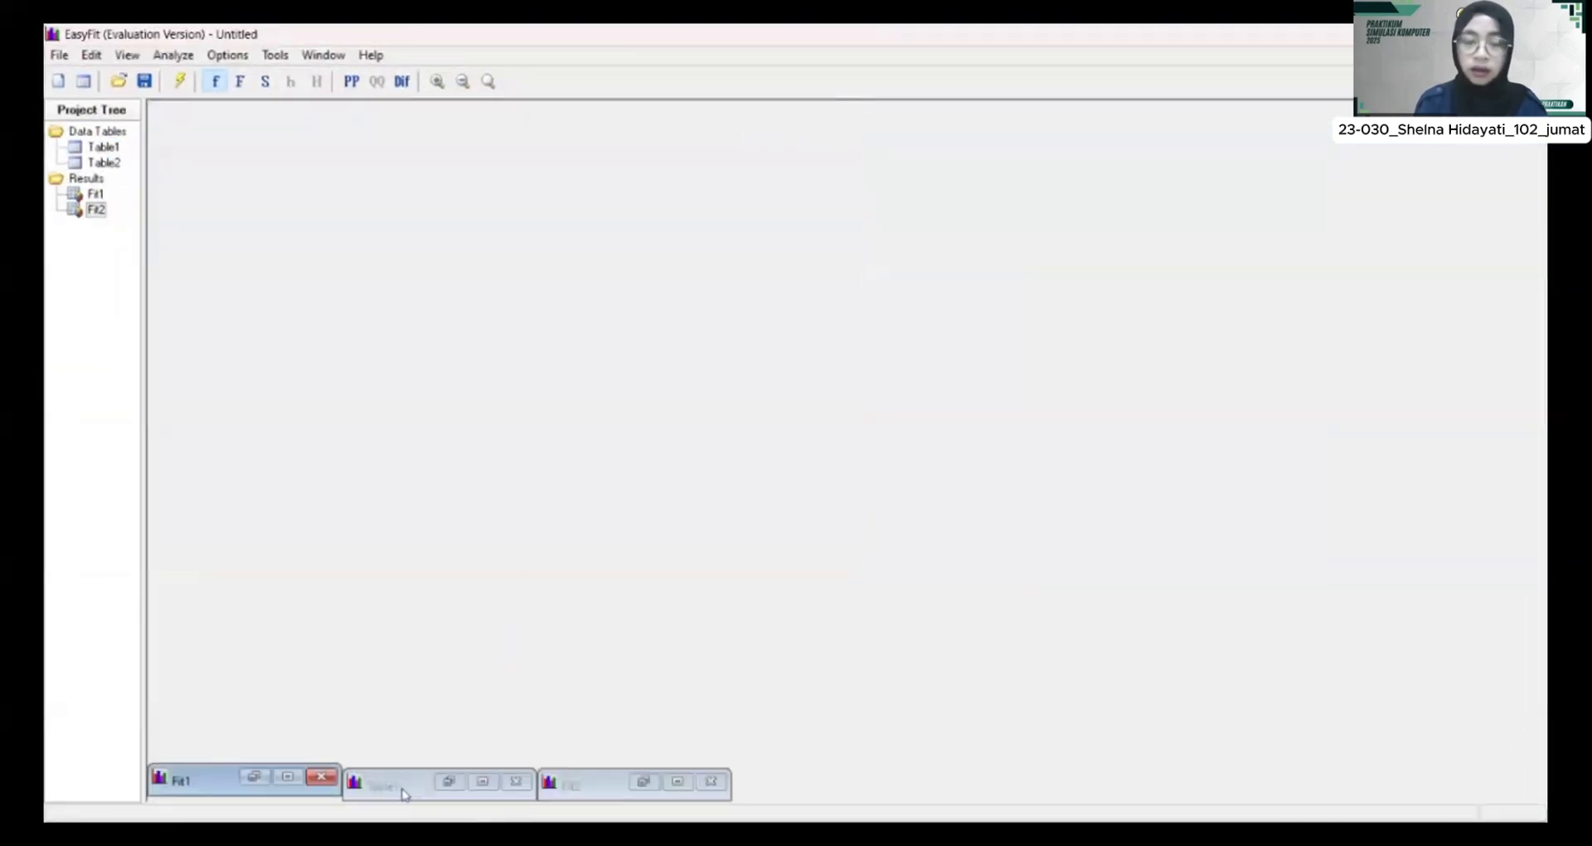
pyautogui.click(404, 794)
pyautogui.click(579, 793)
pyautogui.click(401, 788)
pyautogui.click(97, 163)
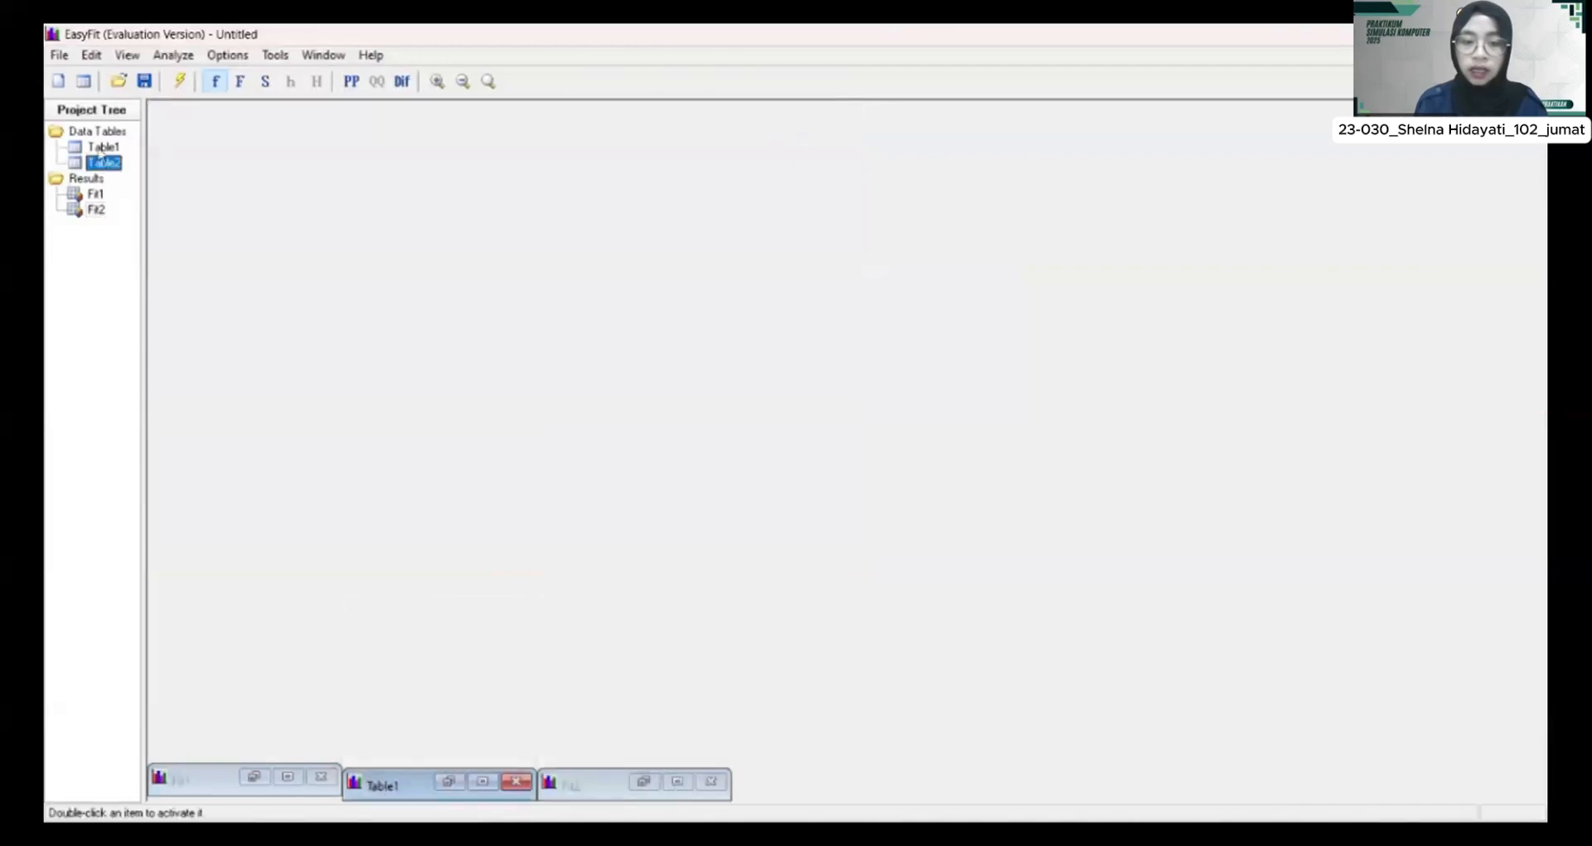
pyautogui.click(102, 132)
pyautogui.doubleClick(102, 133)
pyautogui.doubleClick(103, 133)
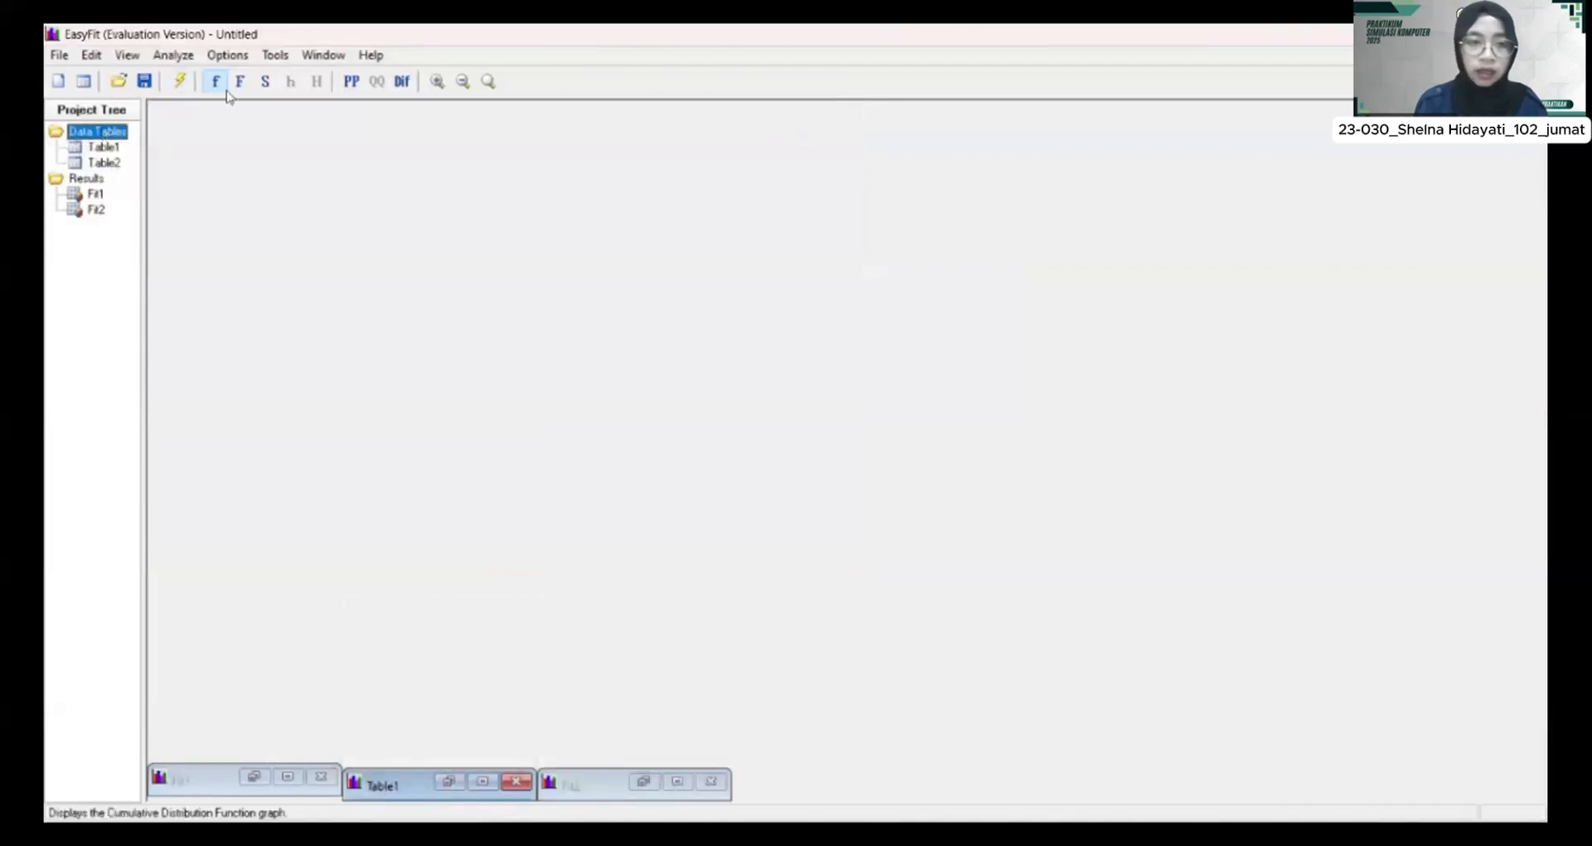
pyautogui.click(91, 56)
pyautogui.click(92, 56)
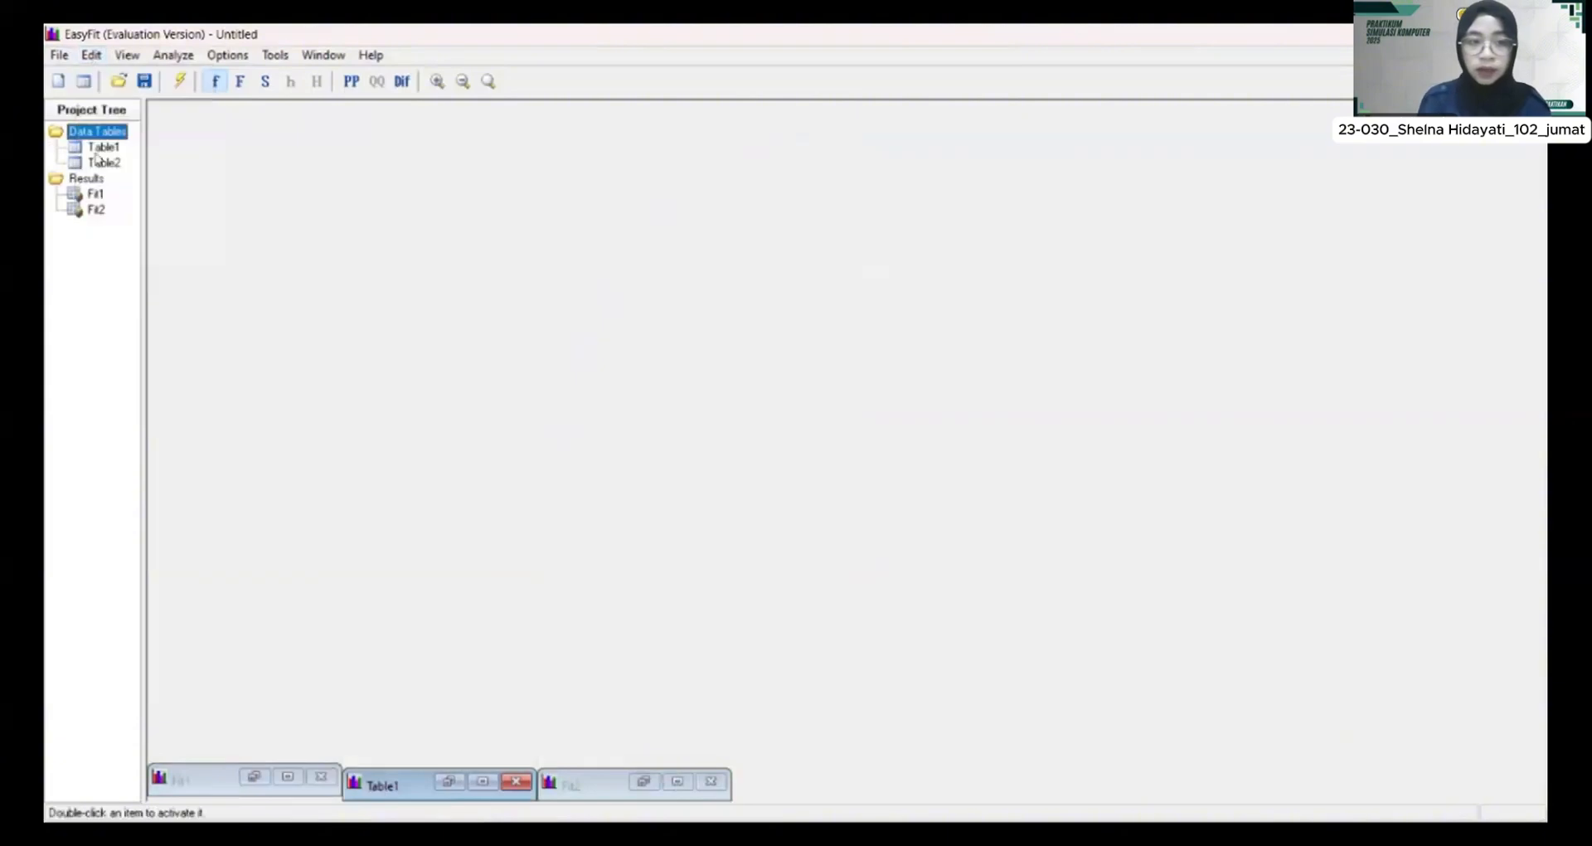
pyautogui.click(98, 150)
# Step: Fit discrete distributions to the ten Penggorengan nasi times in column A of Table3 and review their goodness of fit and parameters
pyautogui.moveTo(926, 833)
pyautogui.click(851, 779)
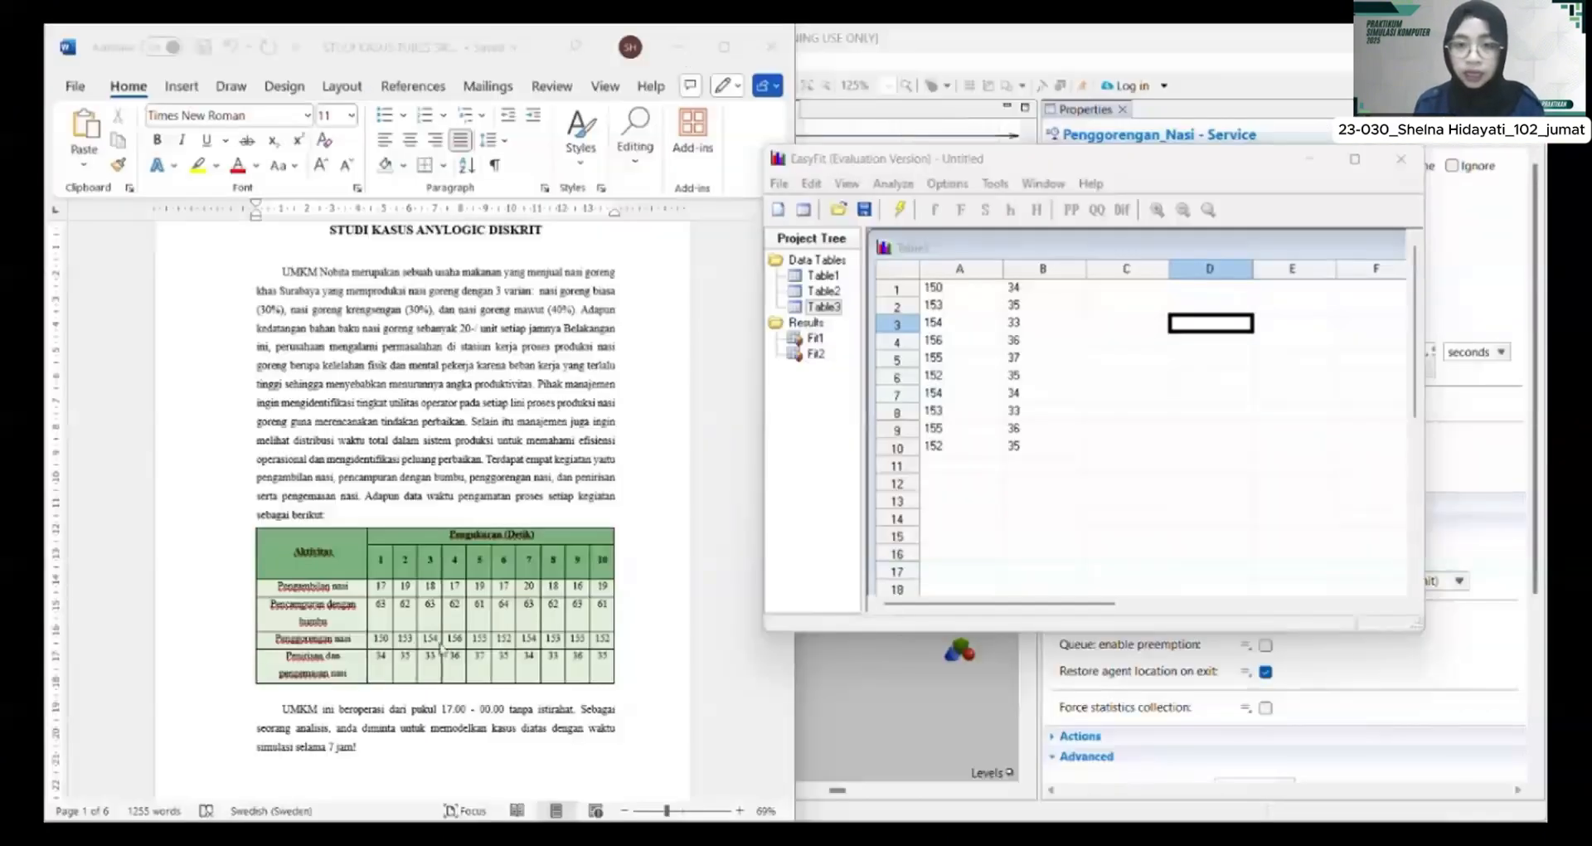
pyautogui.moveTo(951, 288); pyautogui.dragTo(957, 443)
pyautogui.click(893, 184)
pyautogui.click(916, 228)
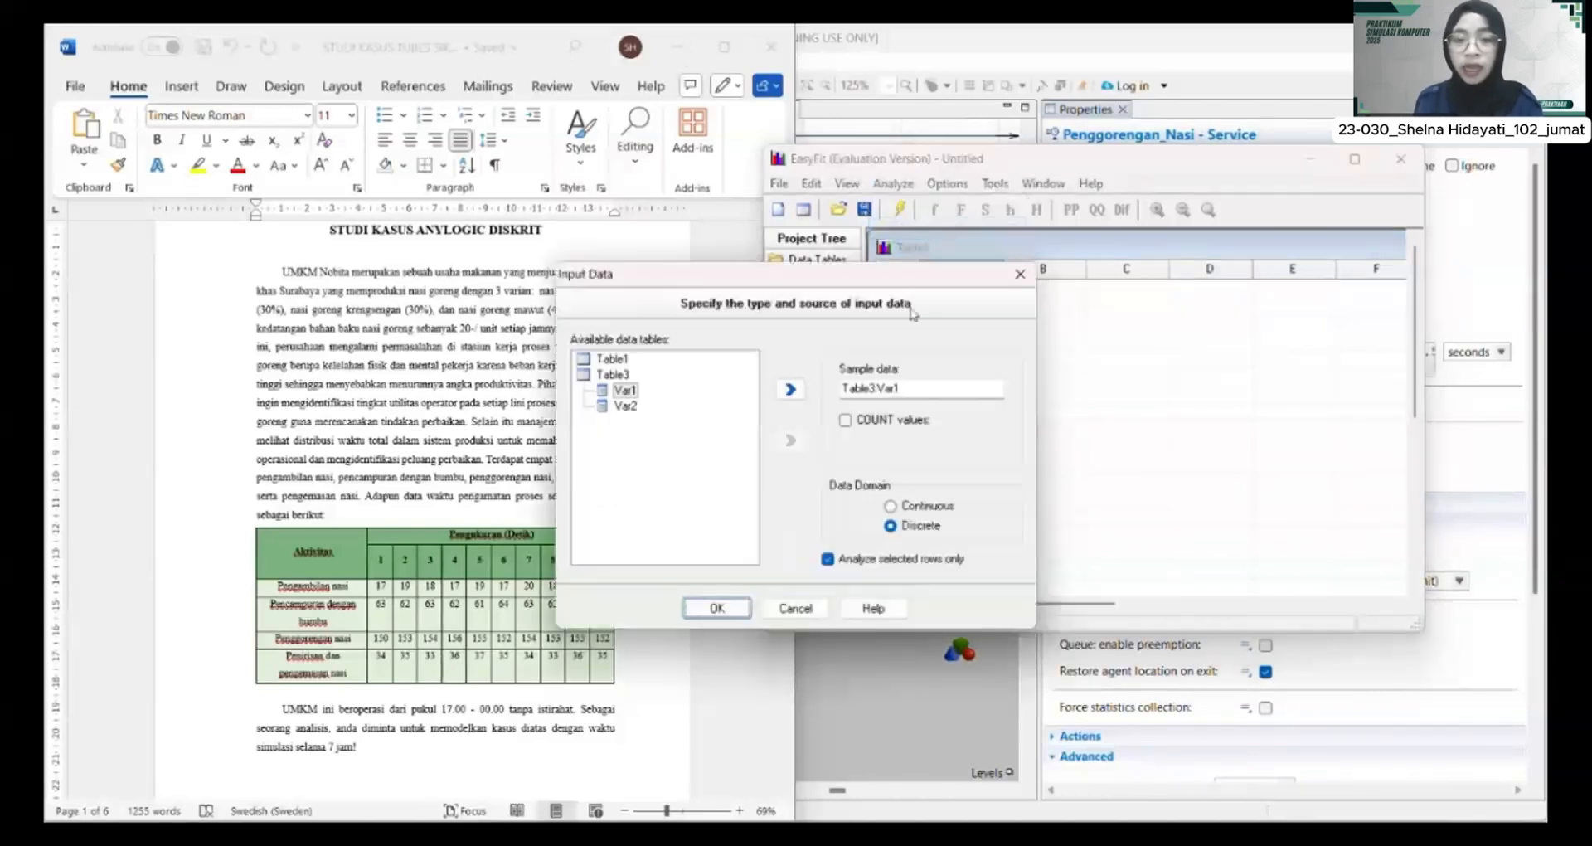
pyautogui.click(716, 608)
pyautogui.click(1028, 270)
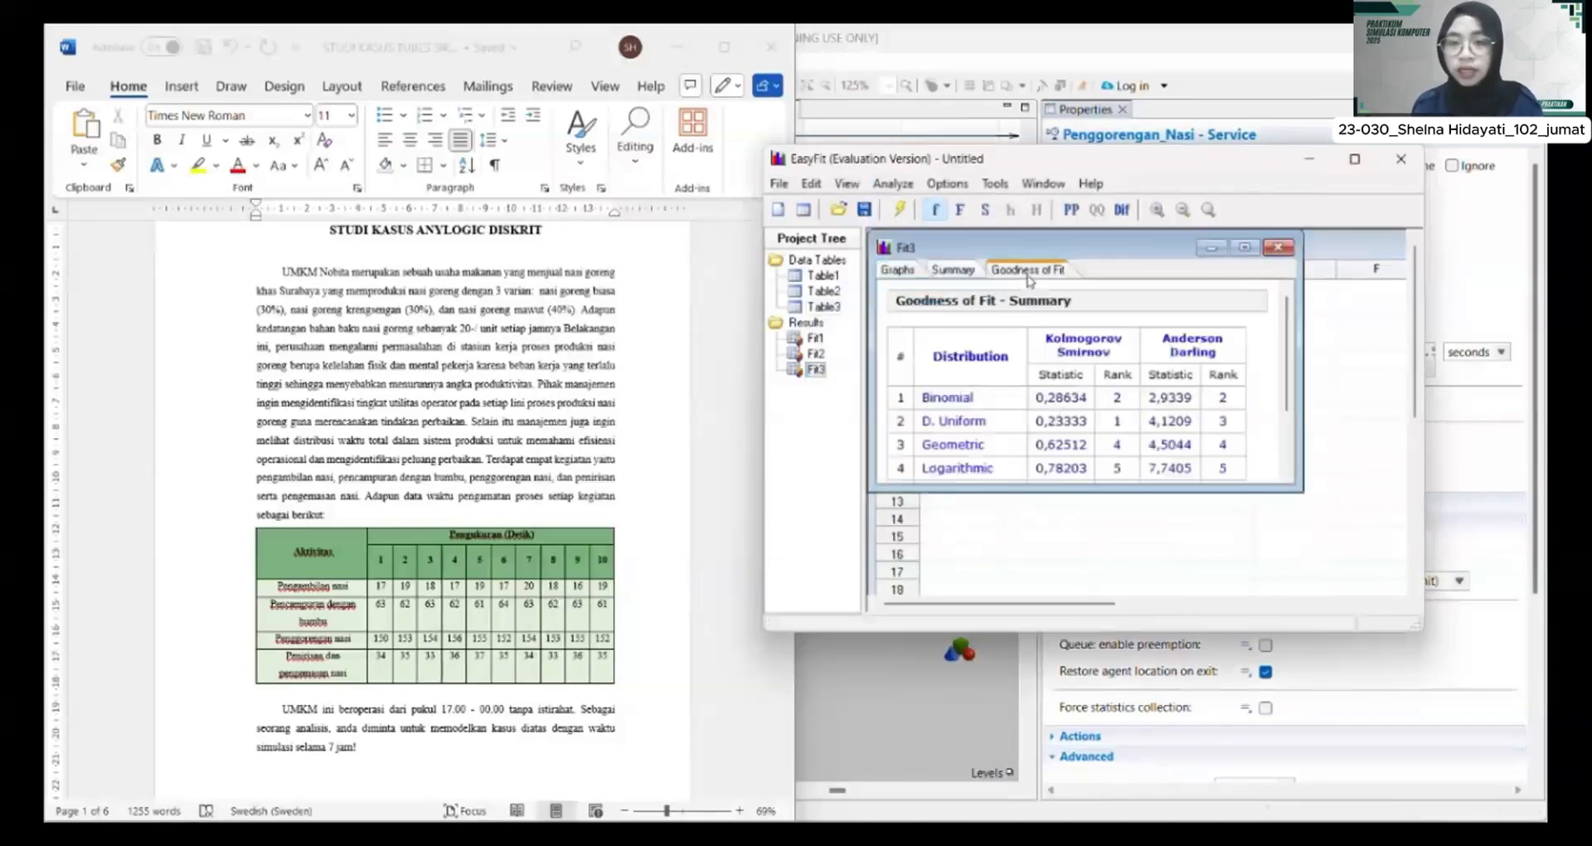
pyautogui.click(952, 270)
pyautogui.moveTo(1114, 246); pyautogui.dragTo(1198, 261)
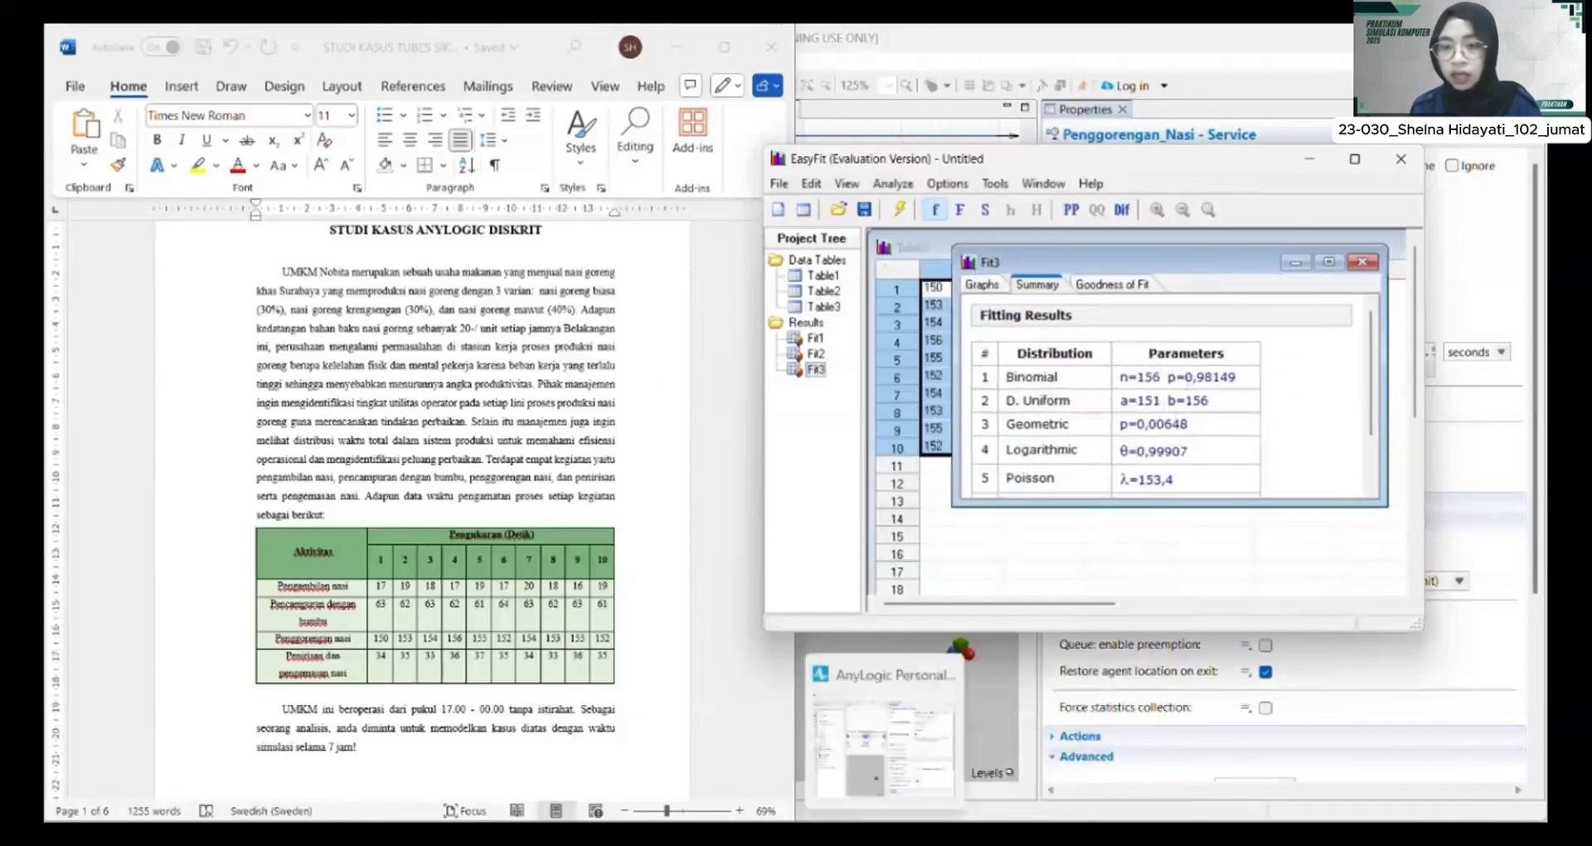
# Step: Switch to AnyLogic and set the Penggorengan_Nasi delay time to a Uniform (discrete) distribution with min 151 and max 156
pyautogui.click(917, 836)
pyautogui.click(1346, 352)
pyautogui.hotkey('ctrl', 'a')
pyautogui.press('BackSpace')
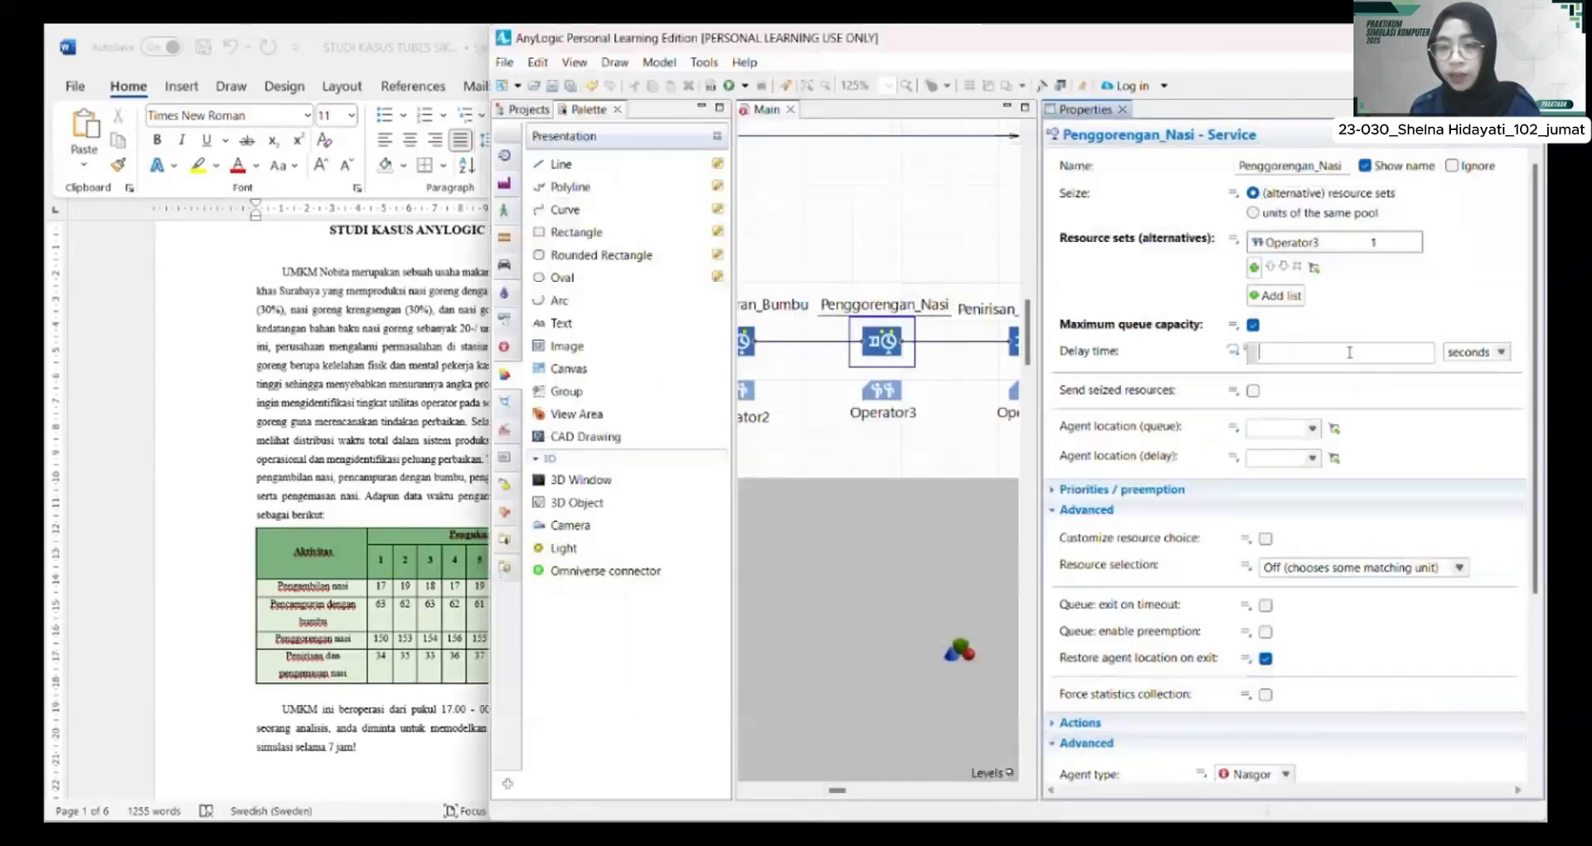
pyautogui.click(1059, 85)
pyautogui.scroll(6, 744, 158)
pyautogui.click(743, 151)
pyautogui.doubleClick(894, 113)
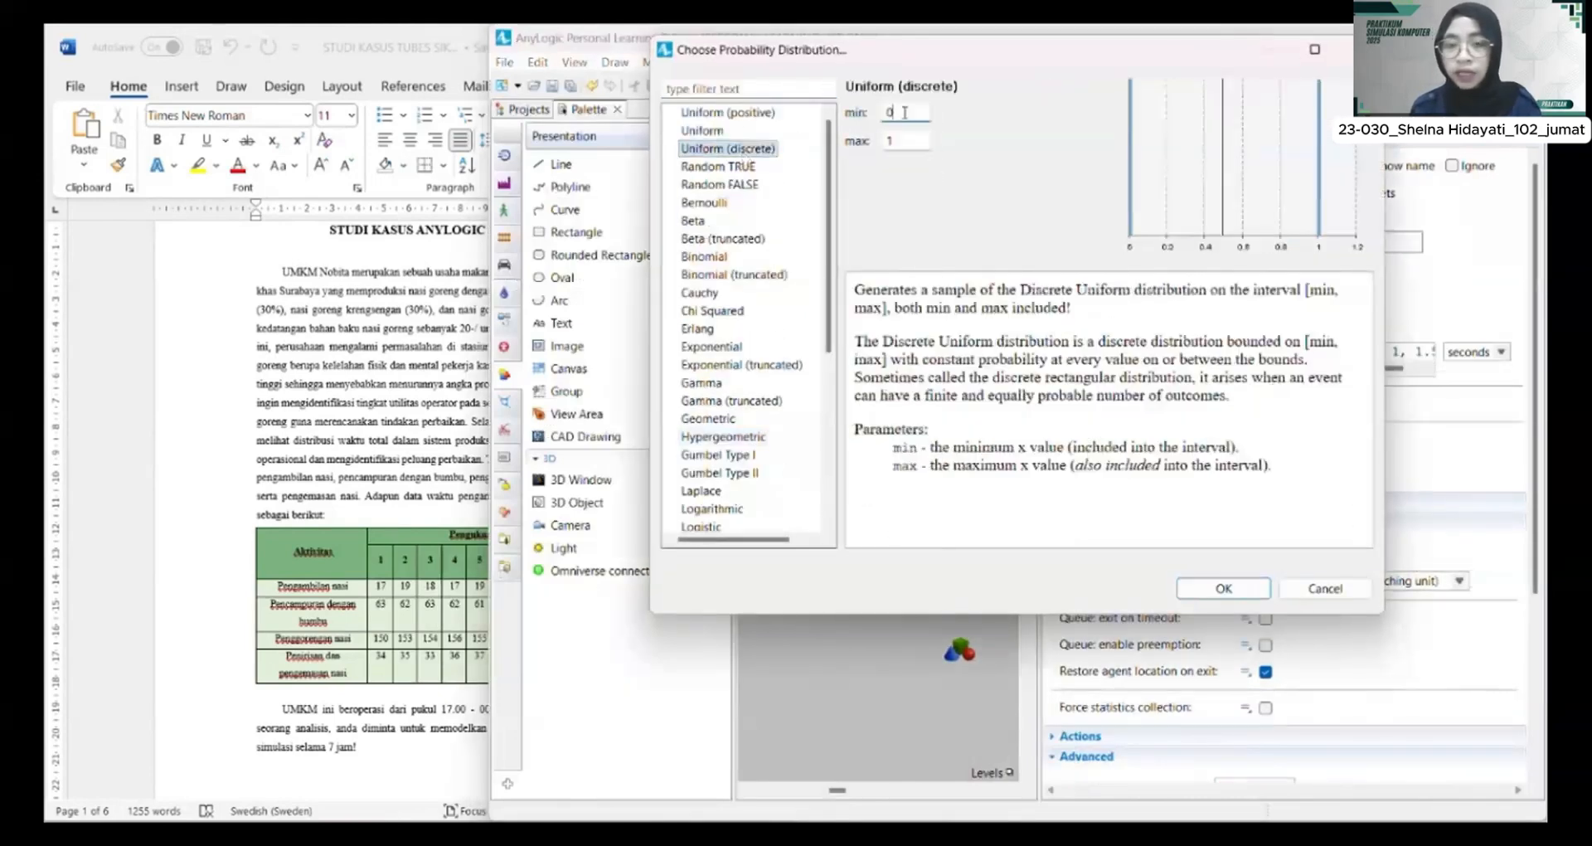
pyautogui.write('151')
pyautogui.doubleClick(898, 141)
pyautogui.write('156')
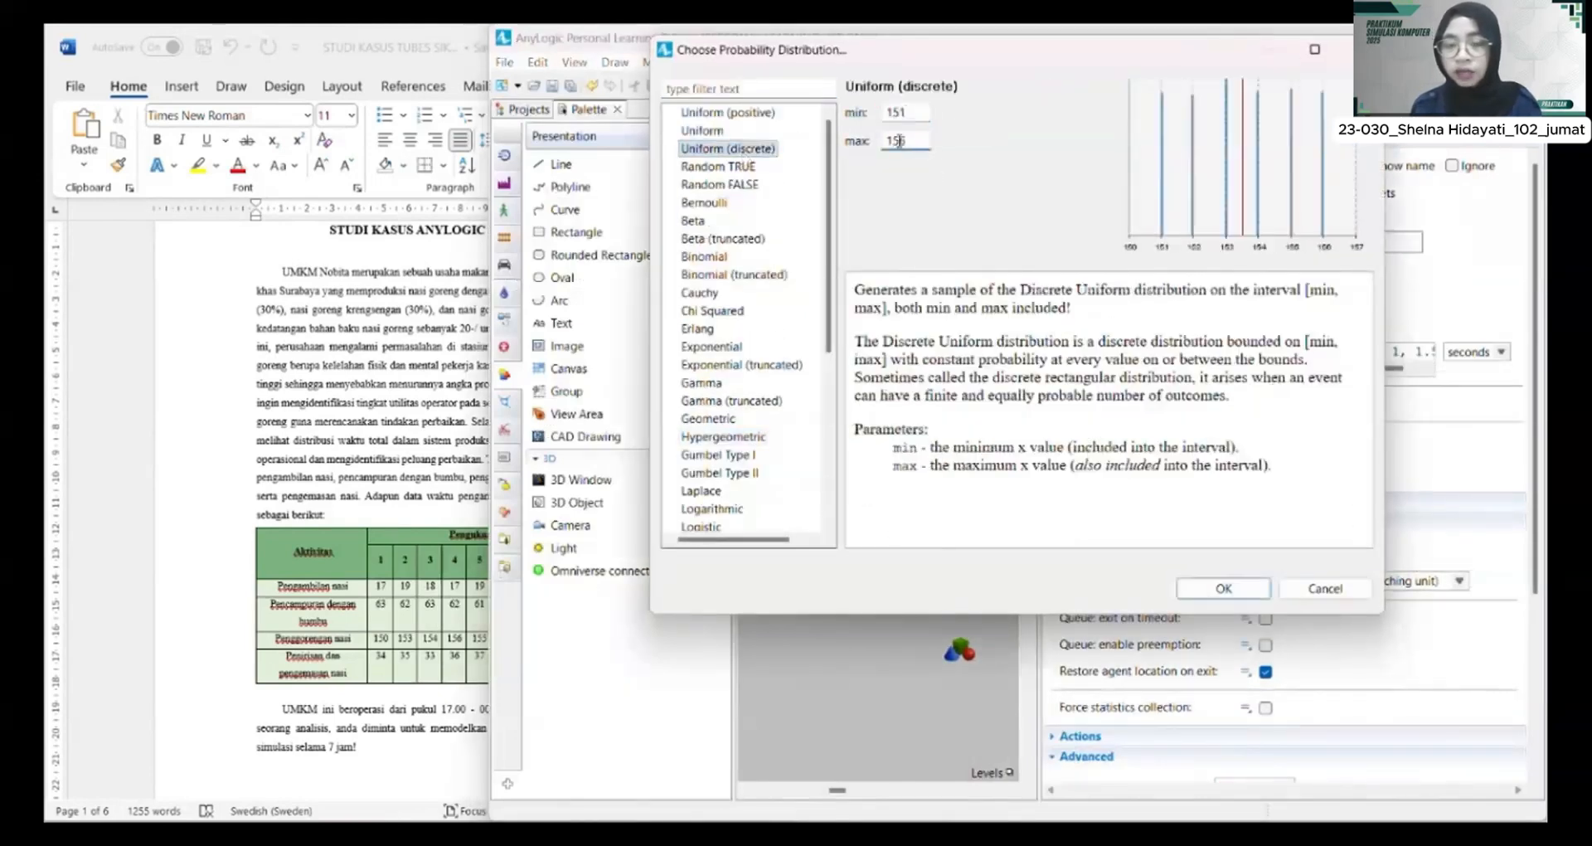
pyautogui.click(1233, 589)
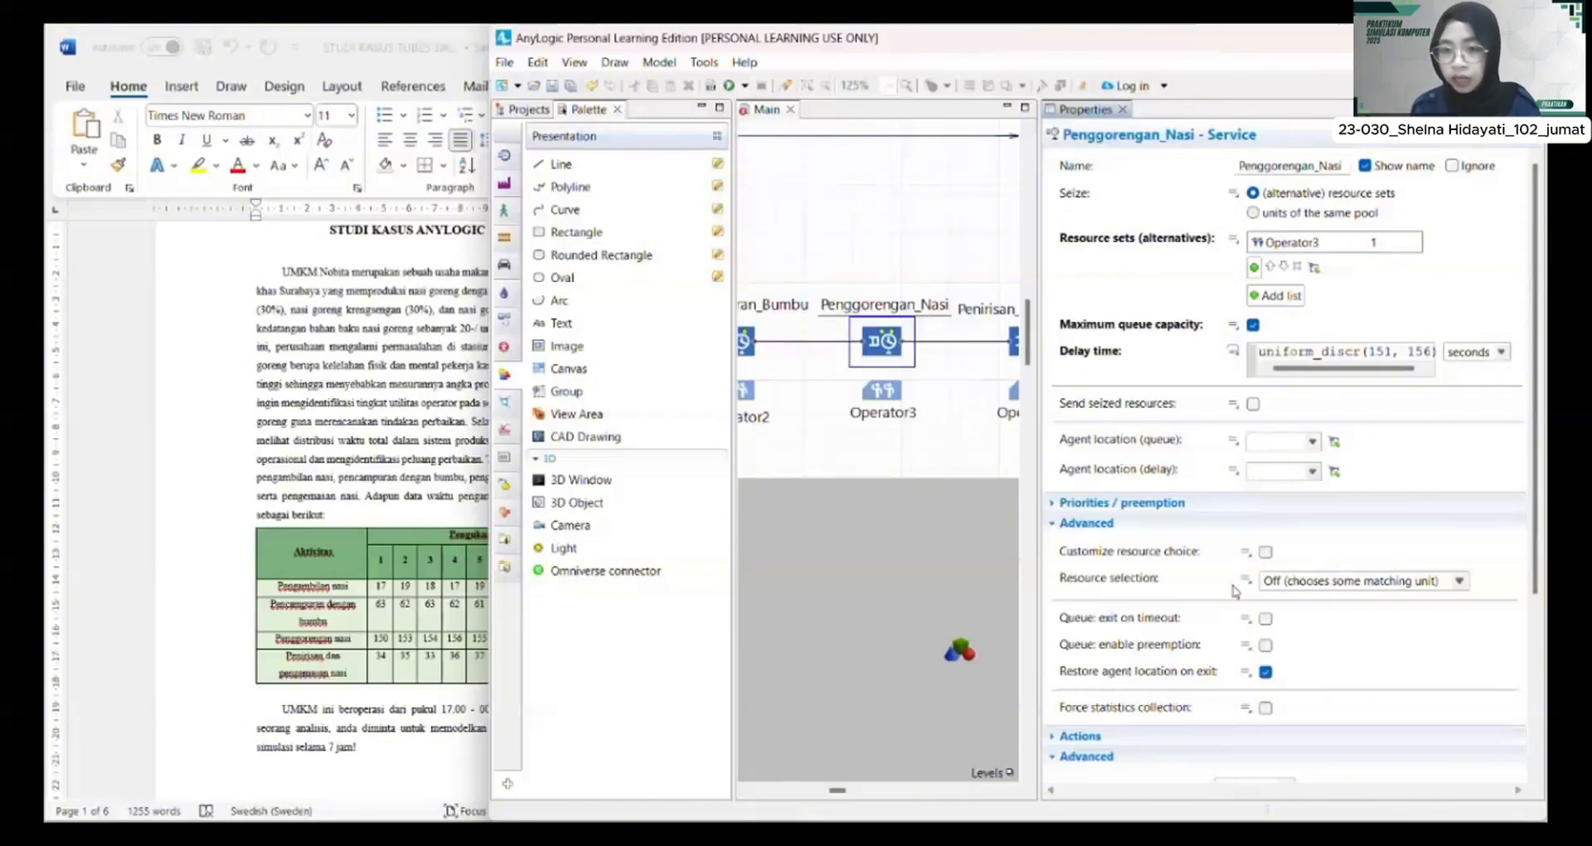
# Step: Set the Penggorengan_Nasi service's agent location to antri_penggorengan_nasi2 for the queue and St_Penggorengan_Nasi2 for the delay
pyautogui.click(1276, 440)
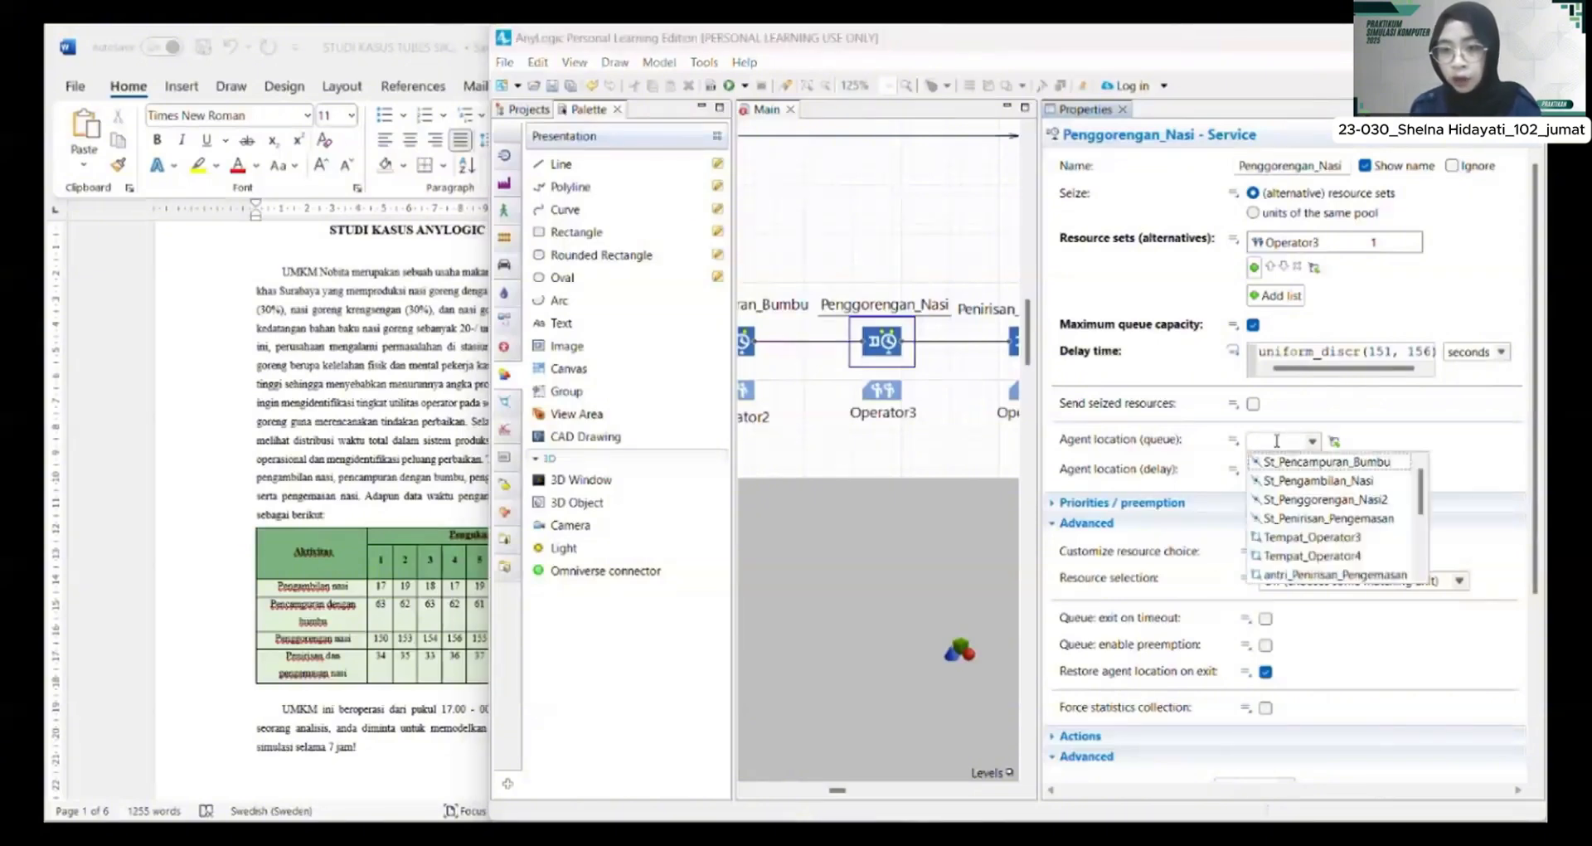
pyautogui.scroll(-2, 1361, 547)
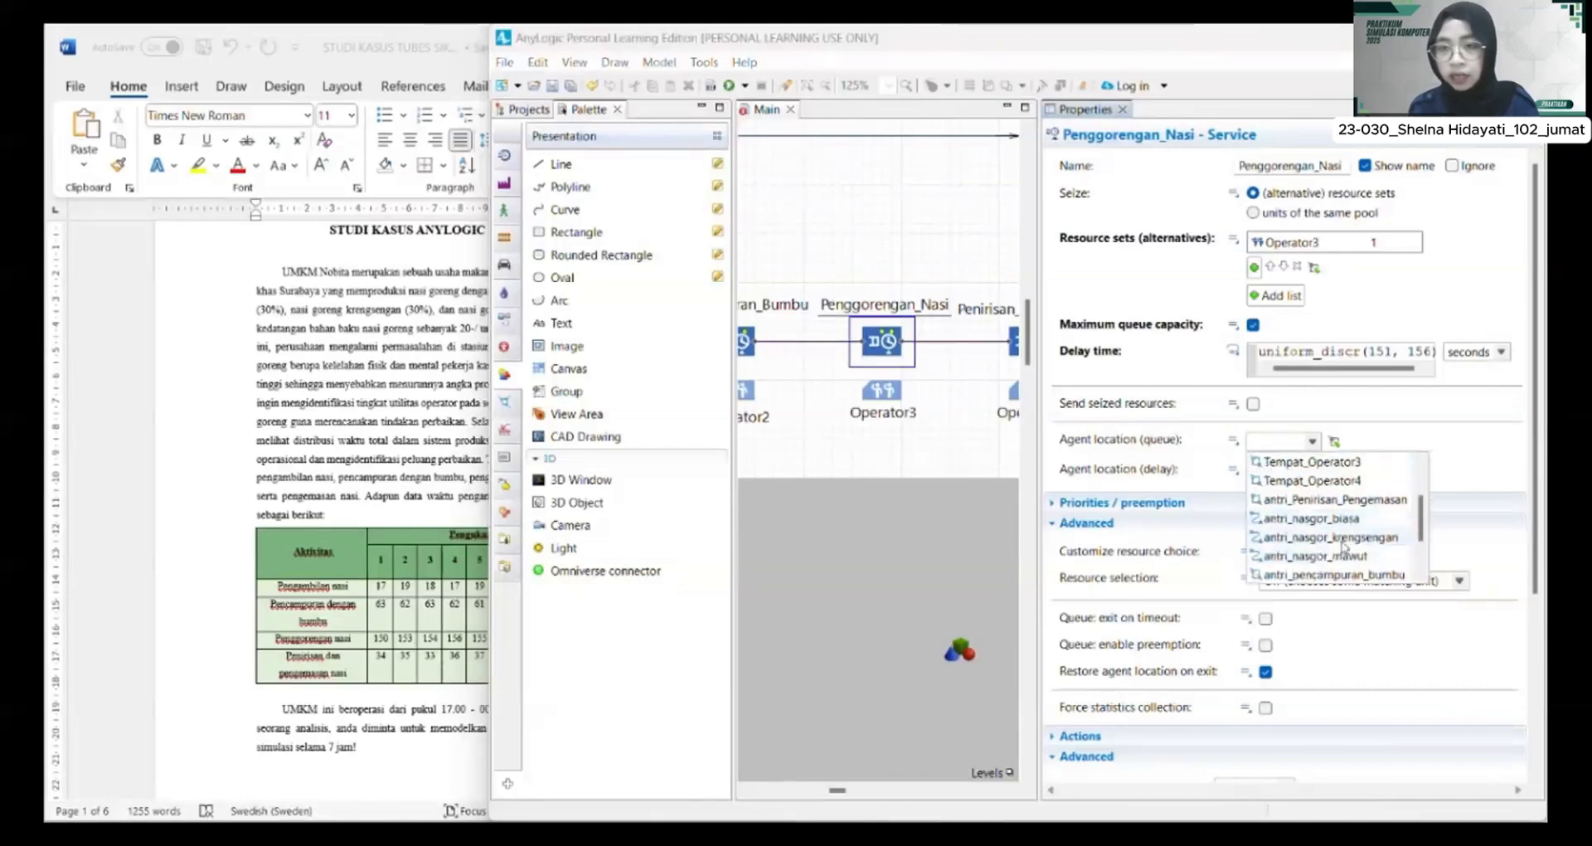
pyautogui.scroll(-2, 1360, 547)
pyautogui.click(1360, 546)
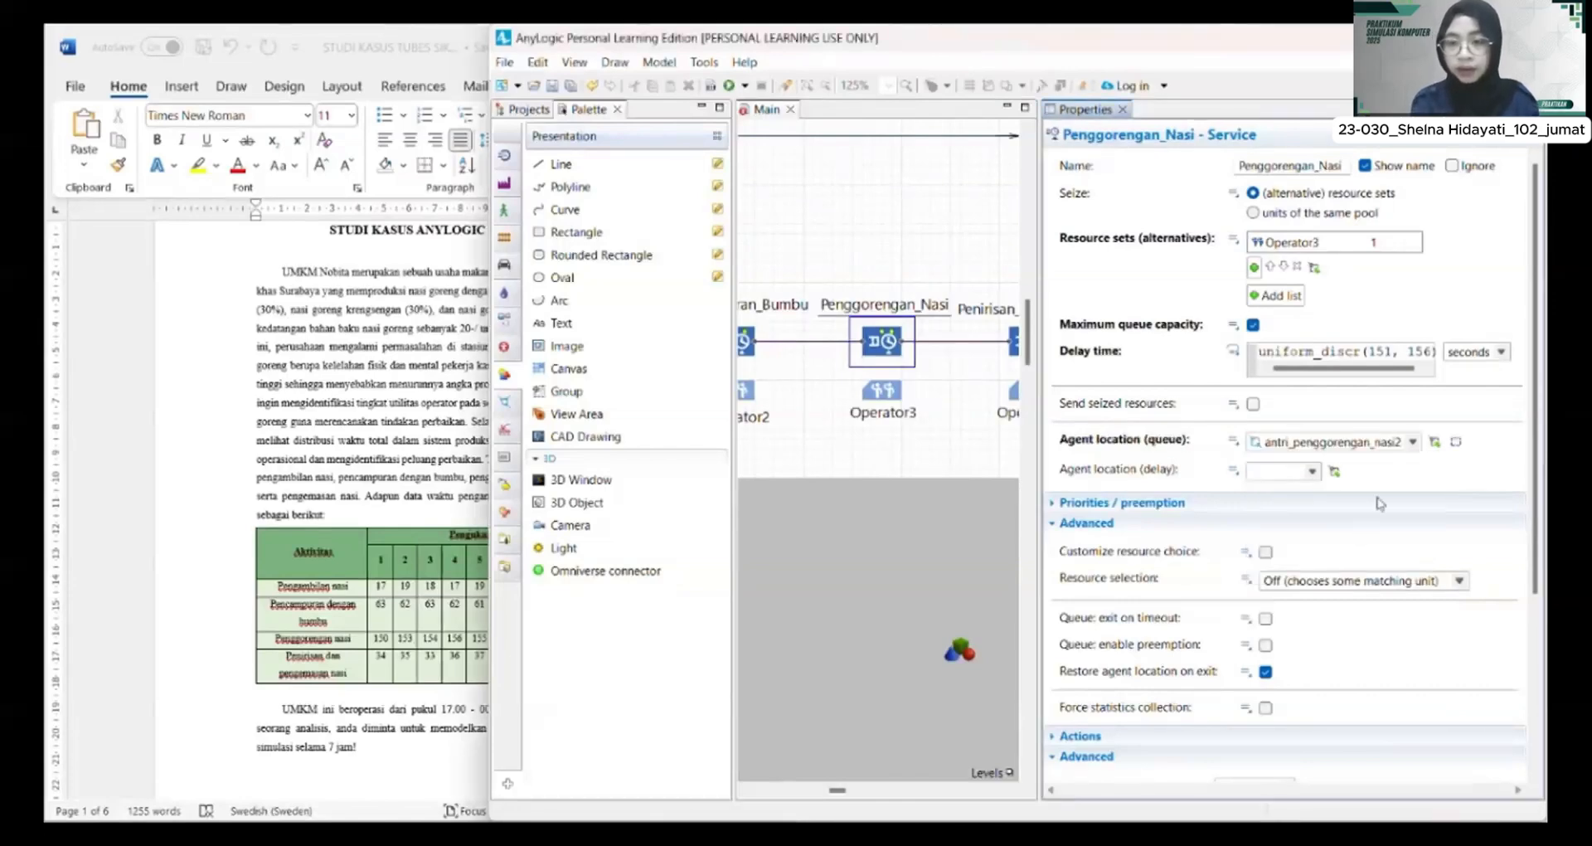
pyautogui.click(1412, 444)
pyautogui.click(1475, 500)
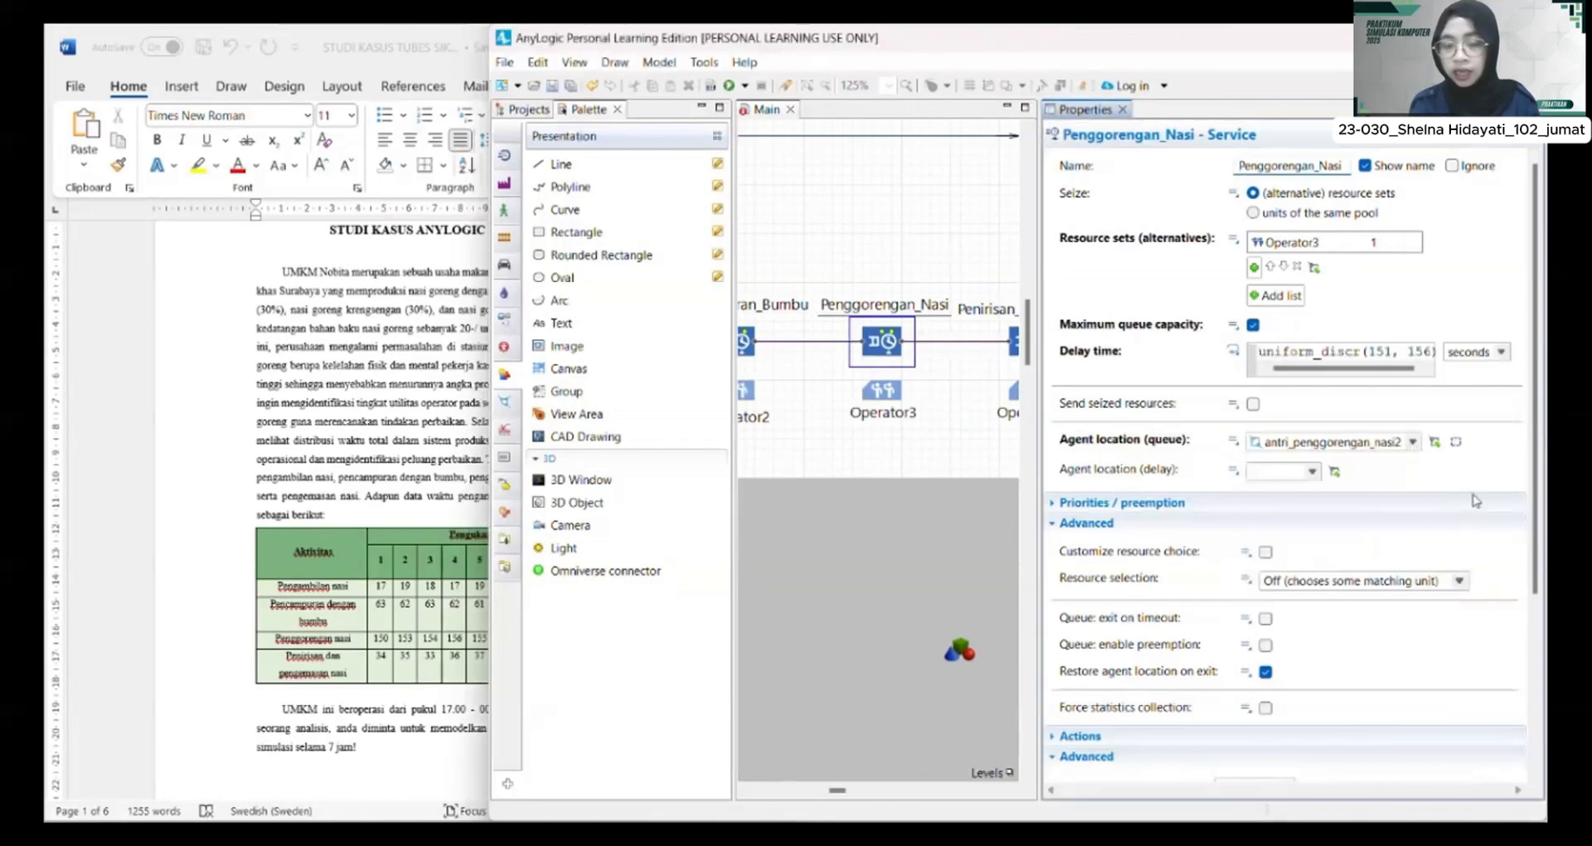
pyautogui.click(1325, 474)
pyautogui.click(1330, 524)
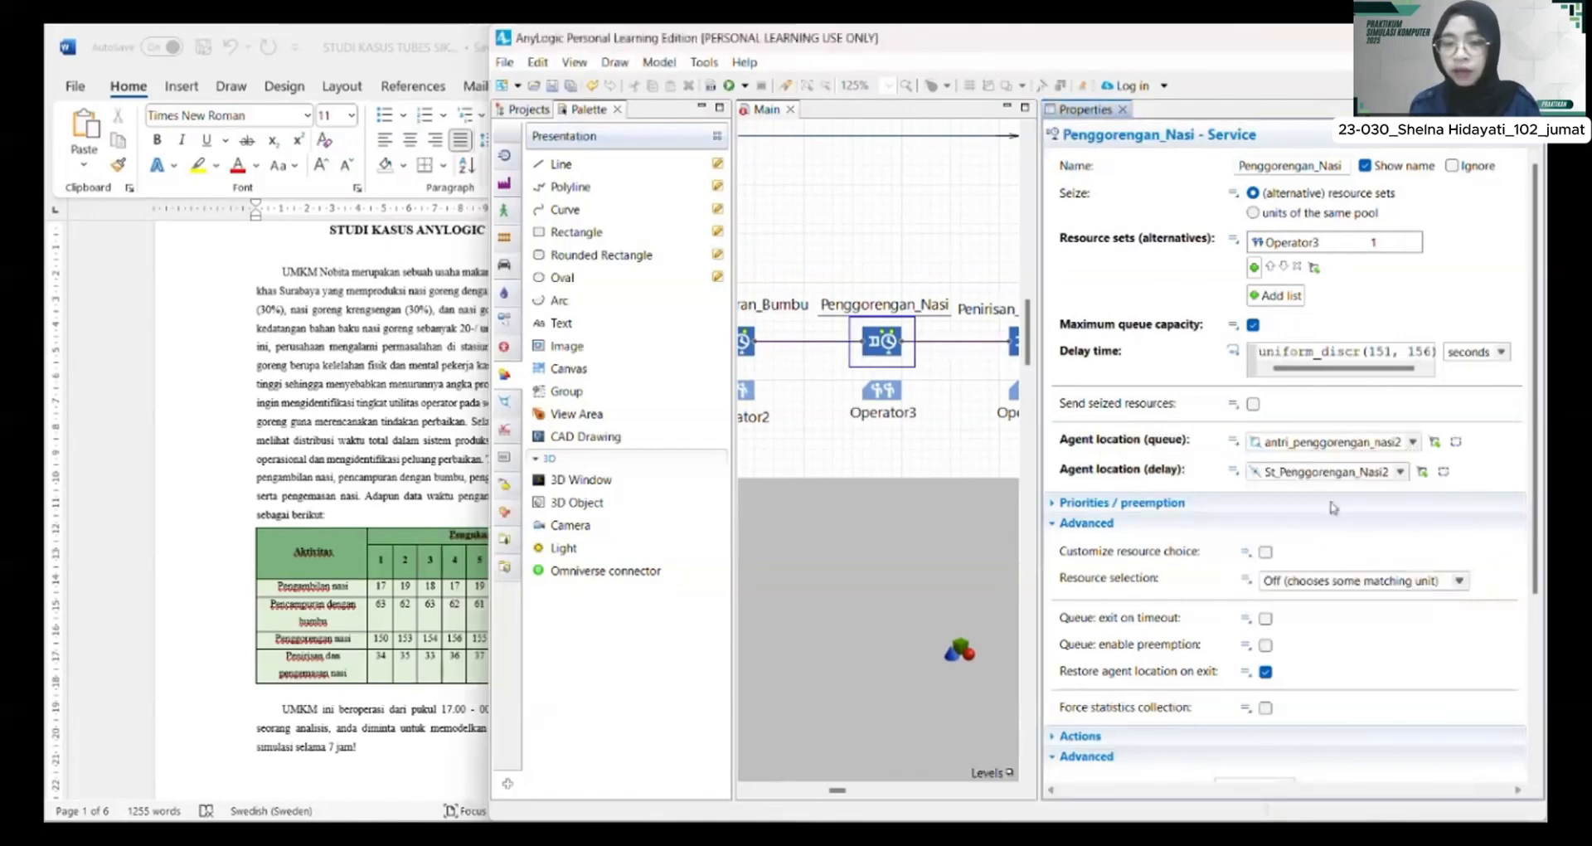
# Step: Set the Operator3 resource pool to Static type with Operator as the resource unit and Tempat_Operator3 as home location
pyautogui.scroll(-5, 1287, 536)
pyautogui.click(884, 398)
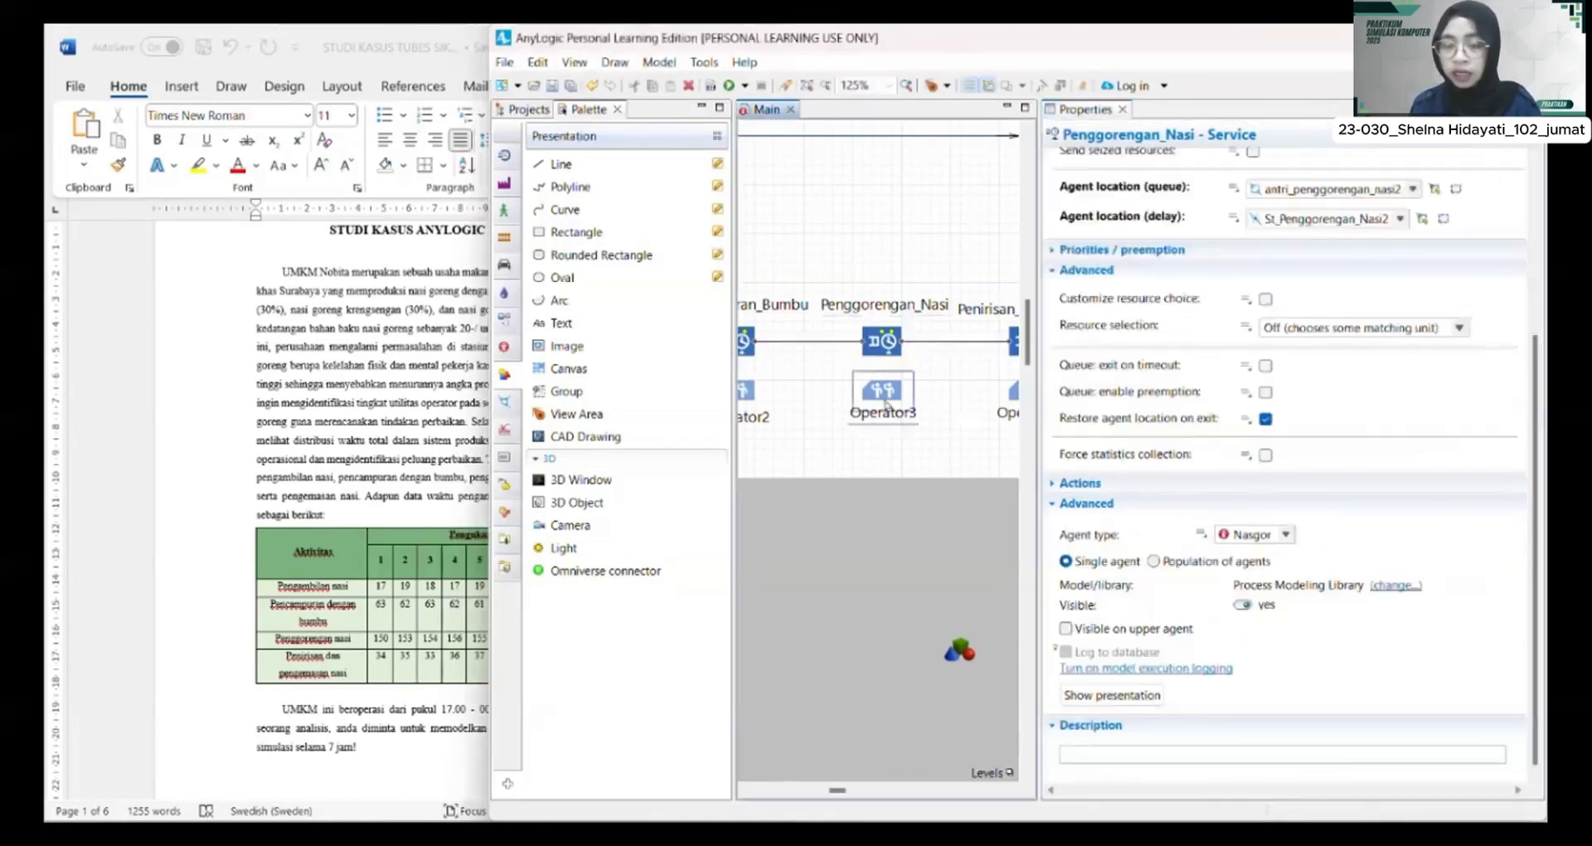
pyautogui.scroll(3, 1314, 278)
pyautogui.click(1277, 230)
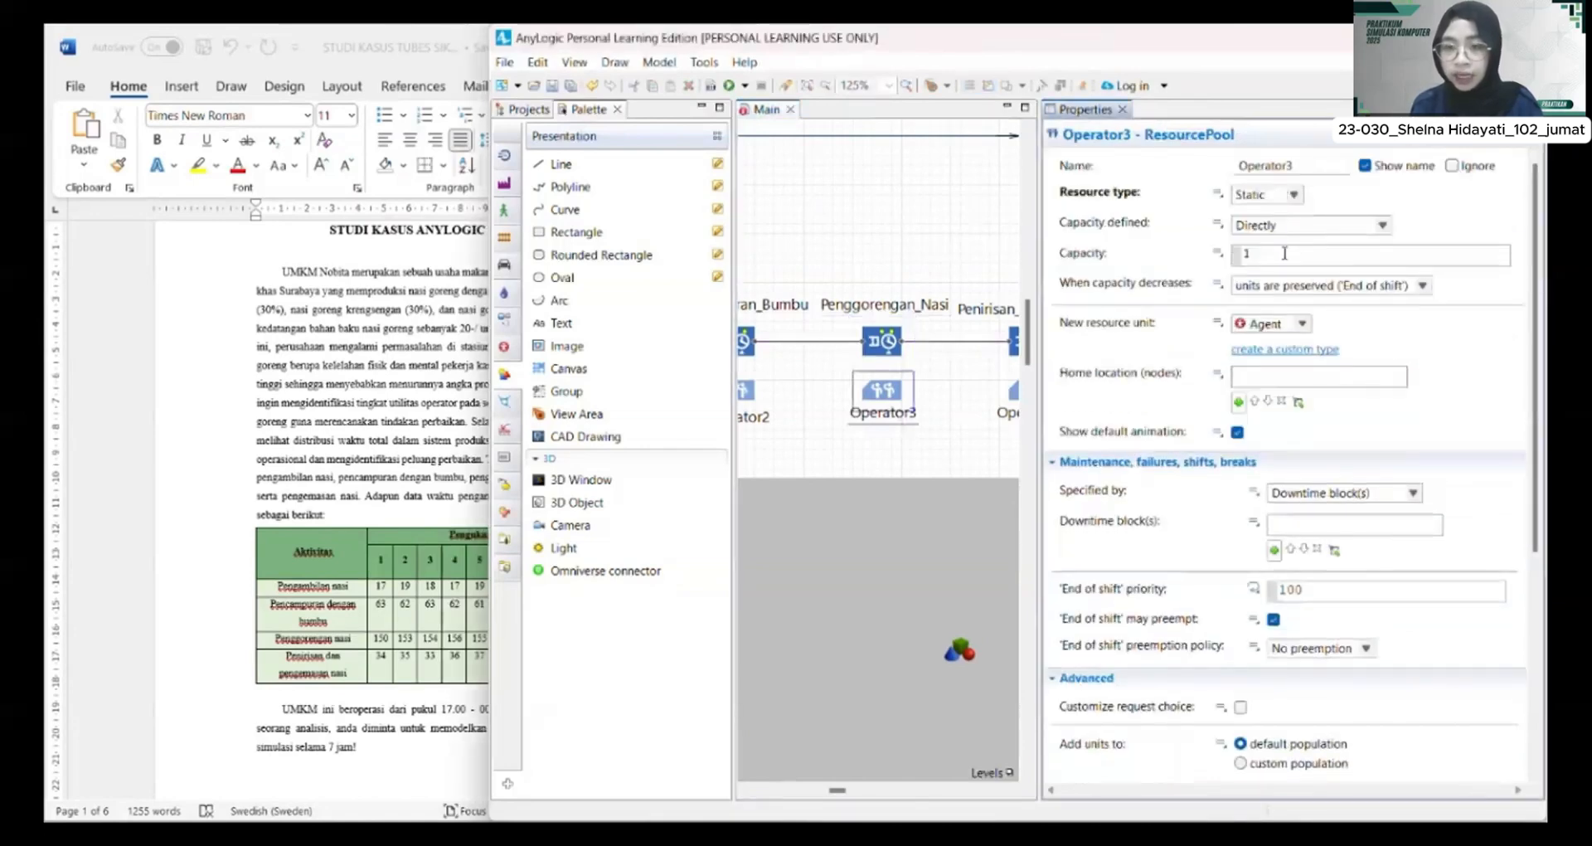
pyautogui.click(1304, 326)
pyautogui.click(1290, 382)
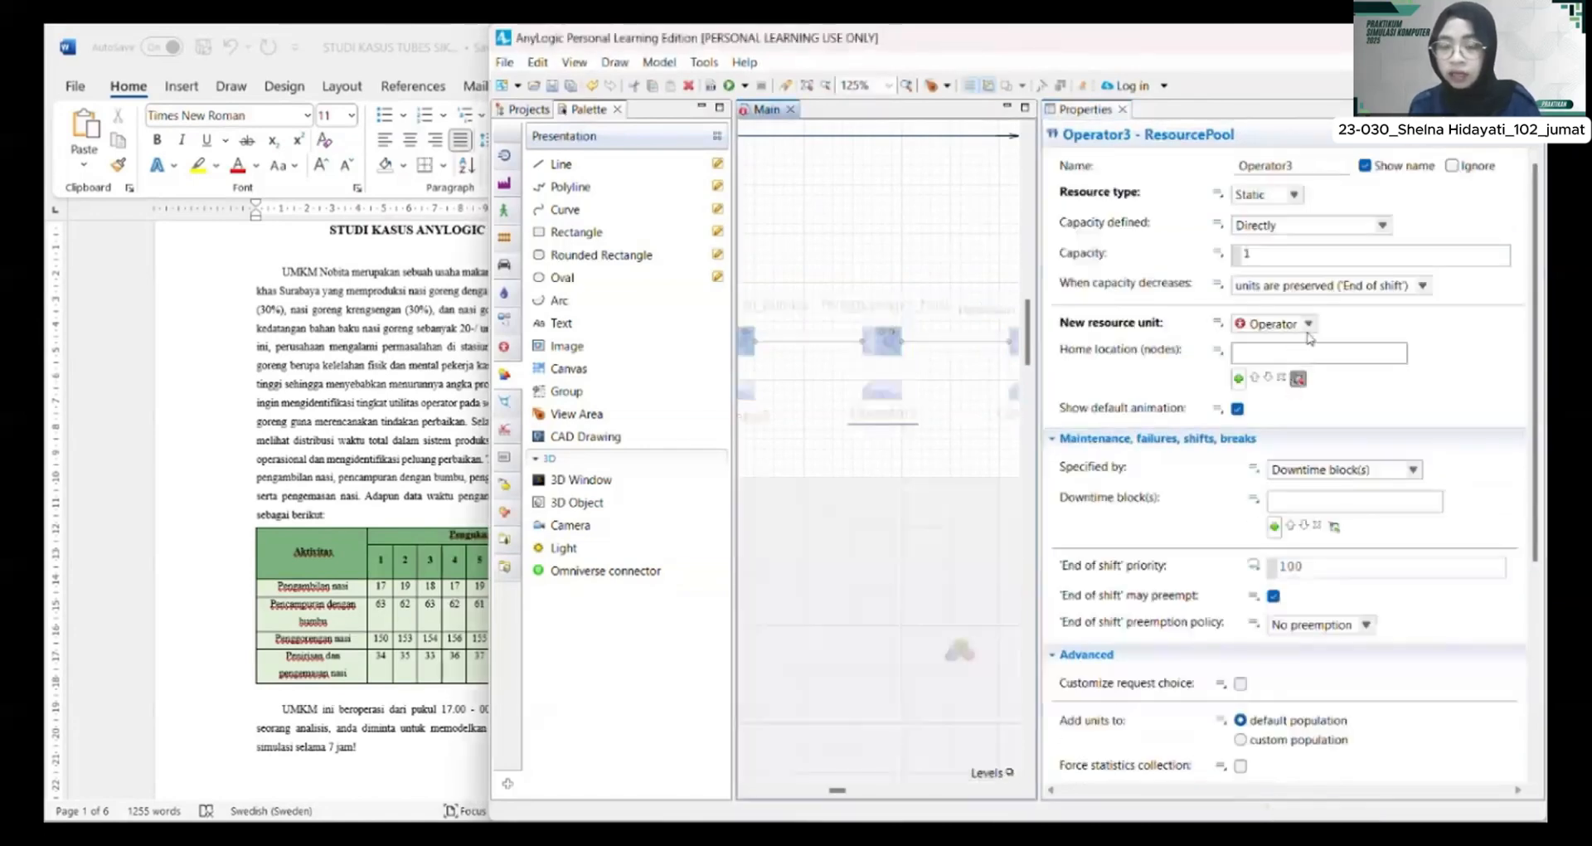
pyautogui.click(1239, 380)
pyautogui.click(1296, 440)
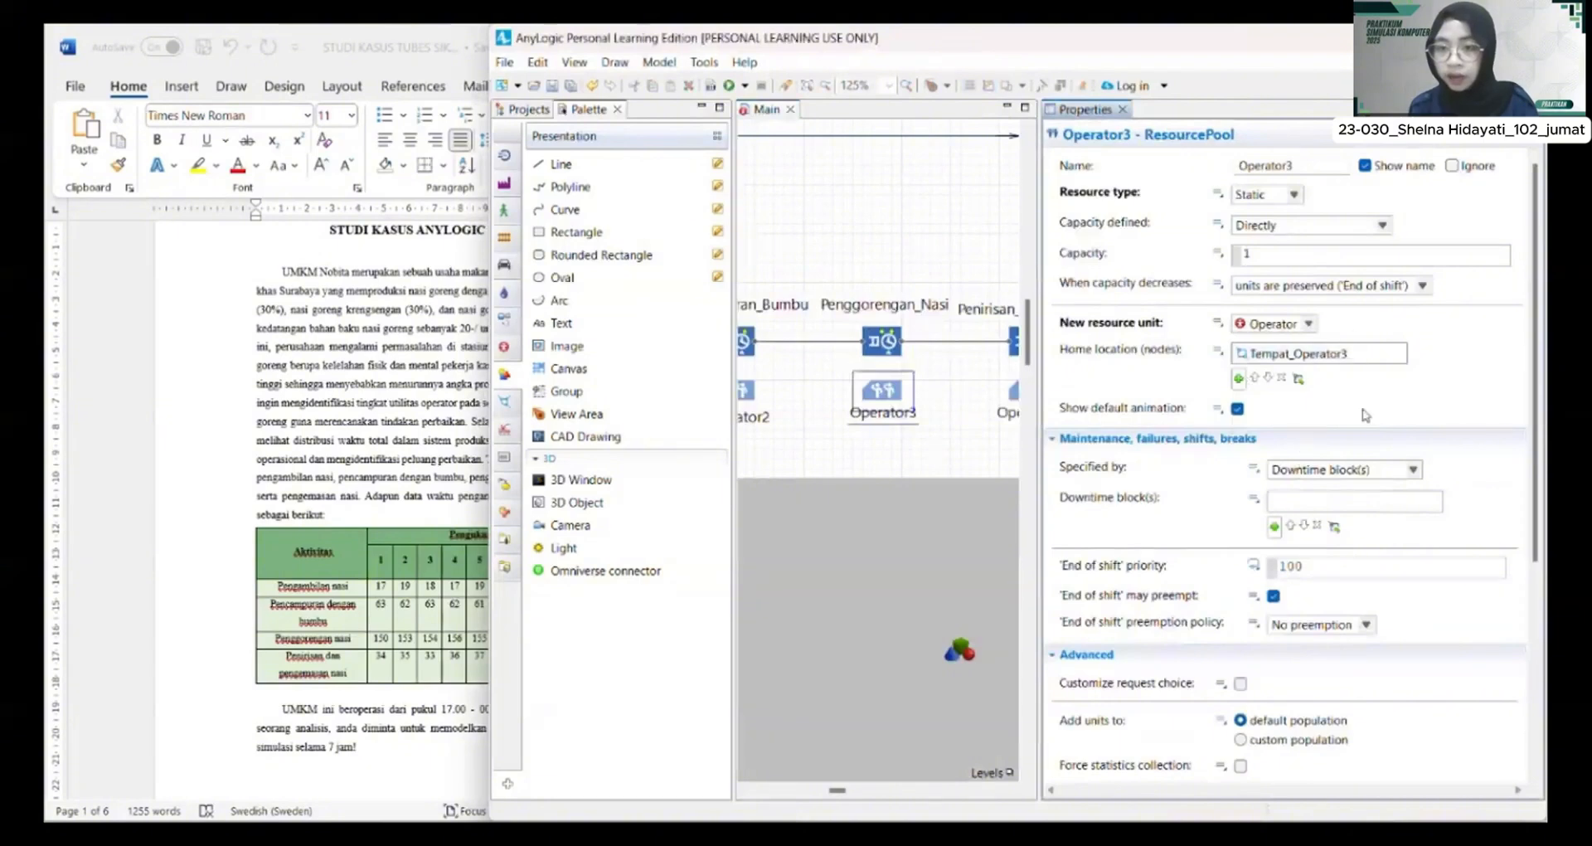
# Step: Specify Operator3's downtime by ResourcePool properties and enable breaks using the istirahat schedule
pyautogui.click(1355, 467)
pyautogui.click(1343, 500)
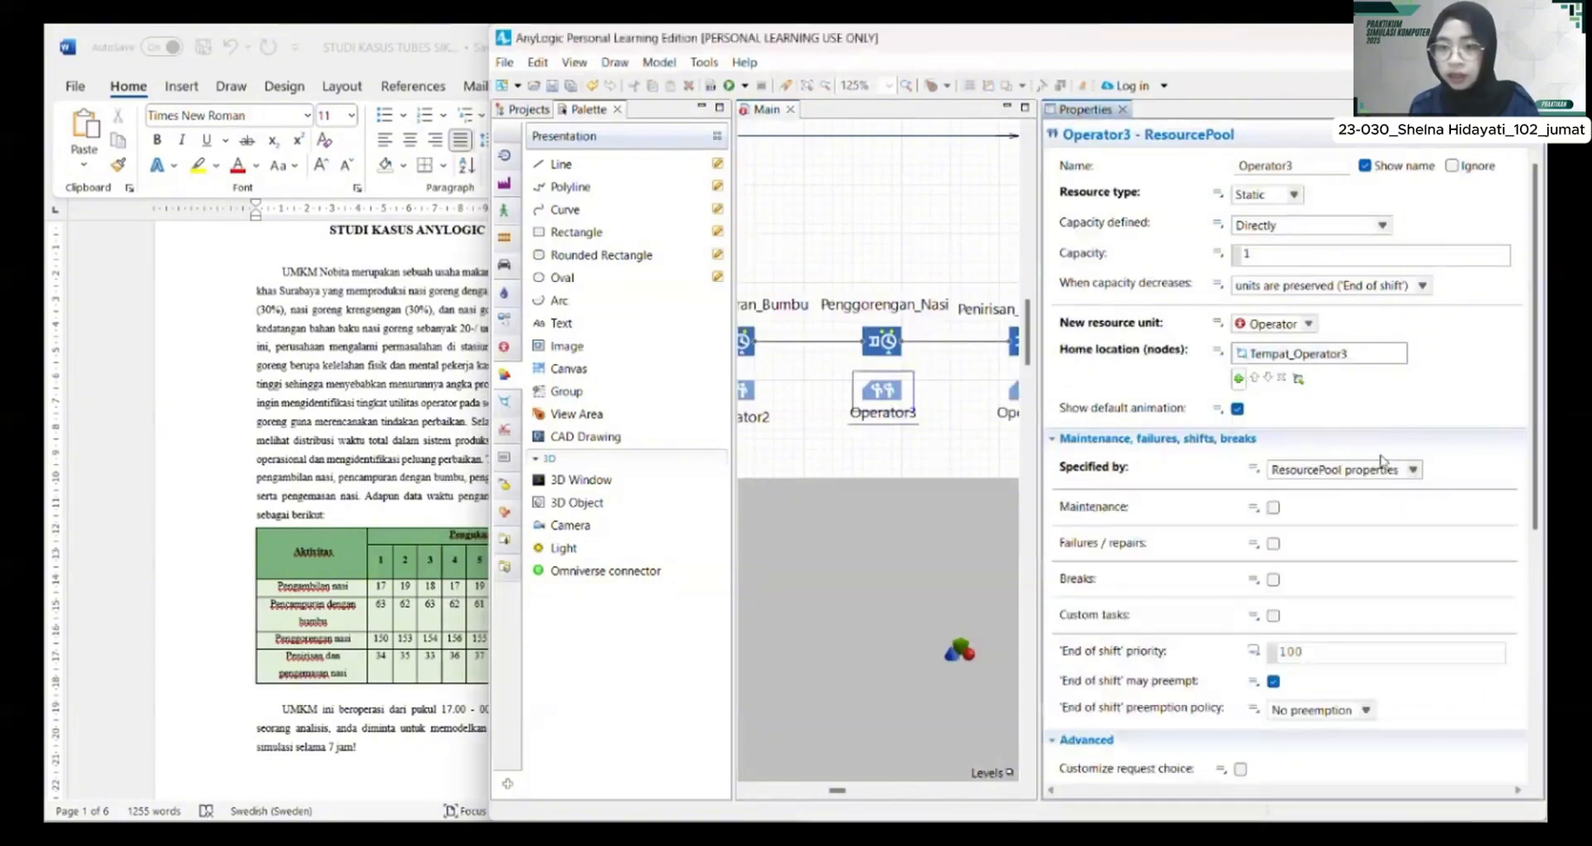
pyautogui.click(1274, 580)
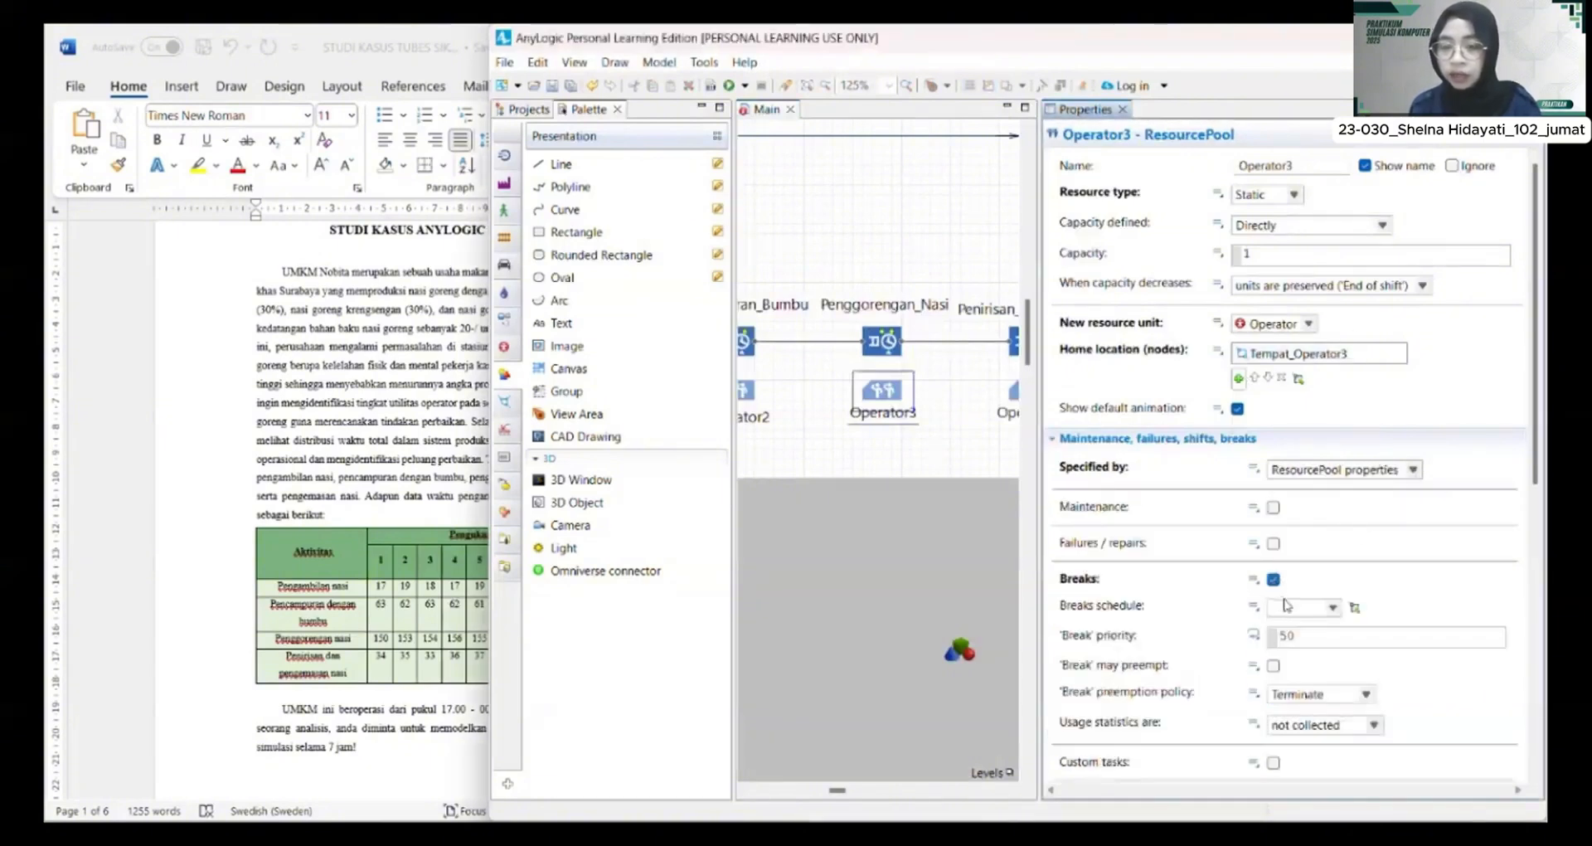
pyautogui.scroll(-4, 1318, 740)
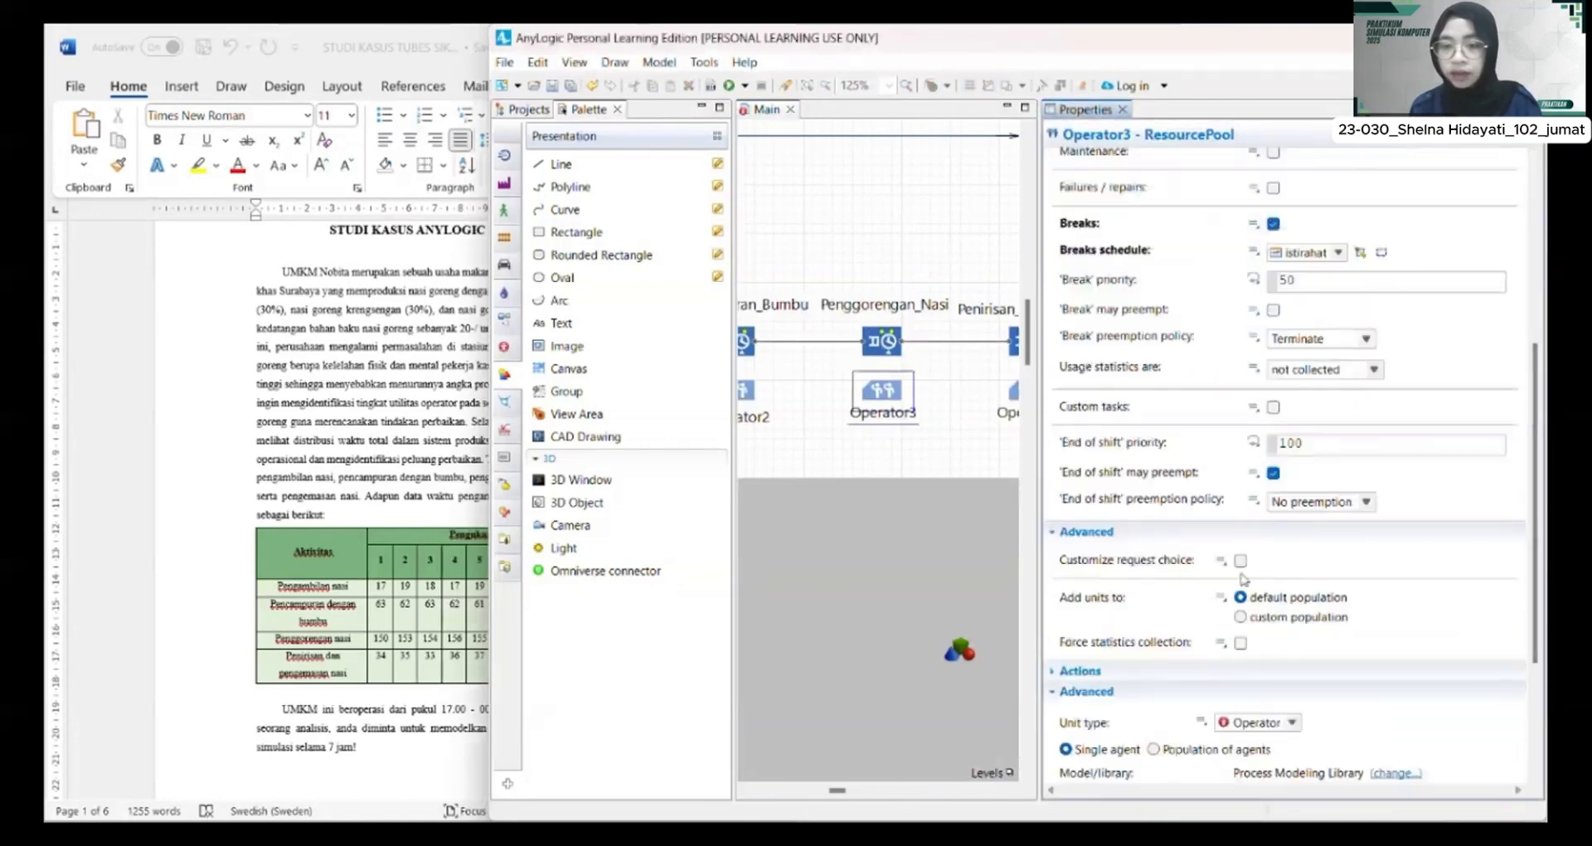
pyautogui.scroll(-3, 1242, 579)
# Step: Assign Operator4 as the resource set of the Penirisan_Pengemasan service and enable its maximum queue capacity
pyautogui.hscroll(2, 953, 465)
pyautogui.scroll(1, 953, 465)
pyautogui.click(944, 370)
pyautogui.scroll(4, 1213, 271)
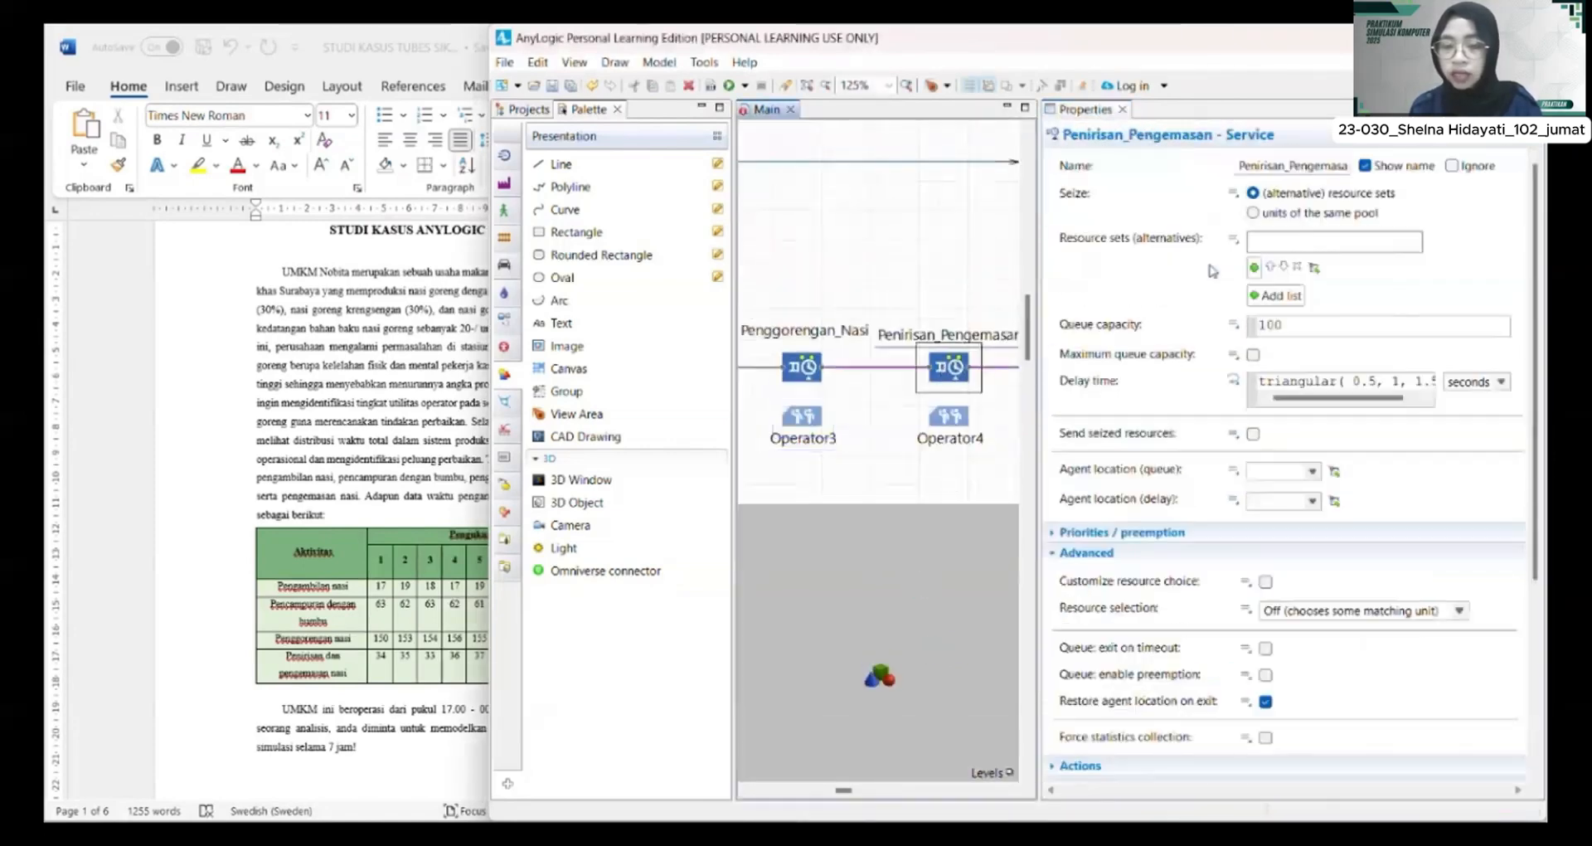
pyautogui.click(1253, 267)
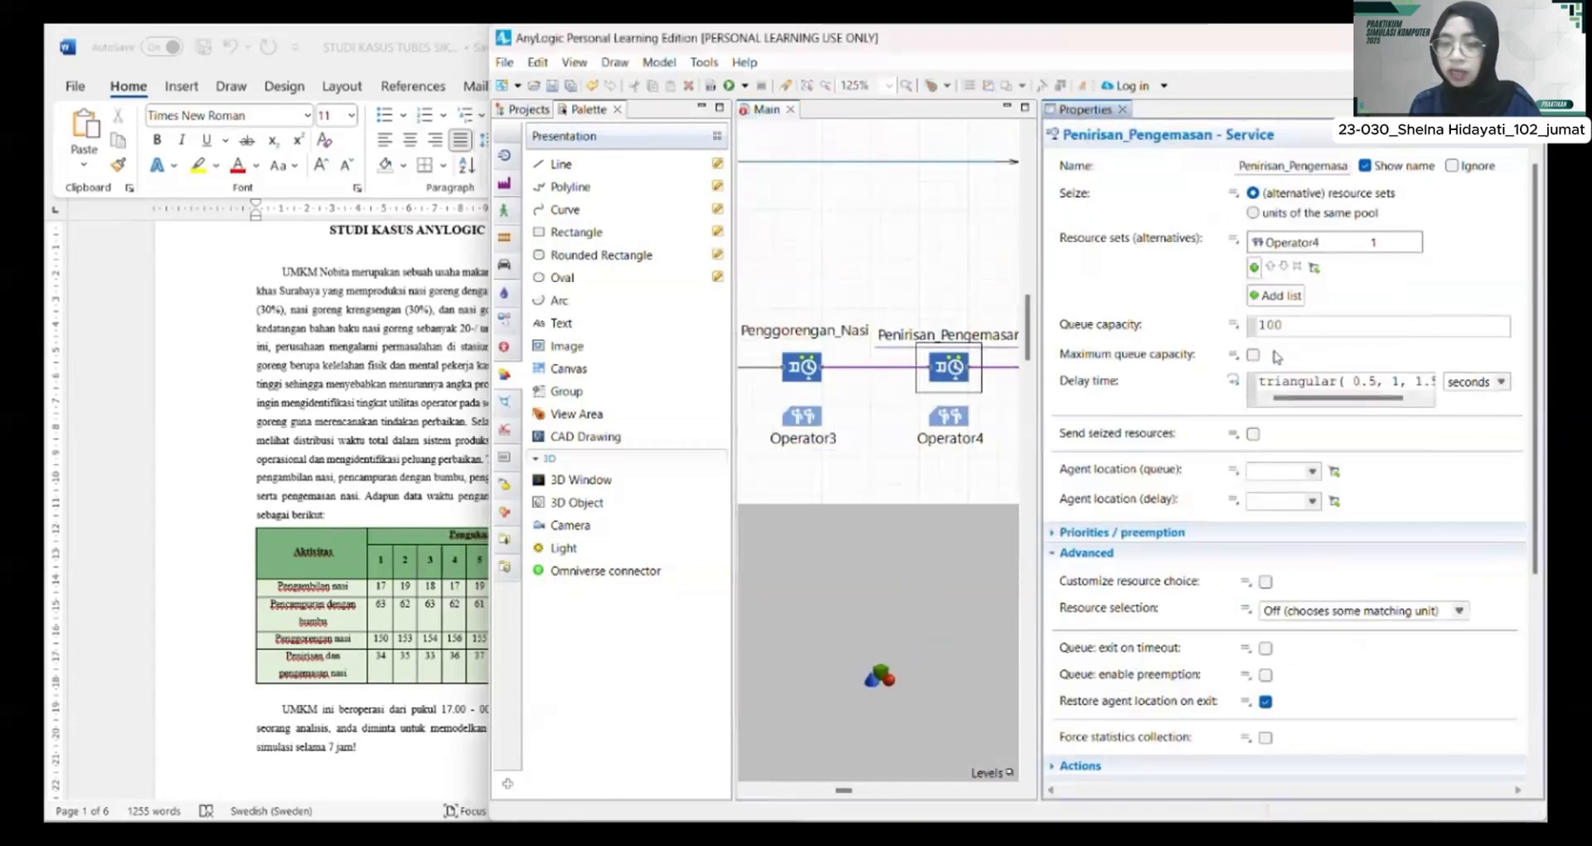
pyautogui.click(1252, 355)
# Step: Switch to EasyFit, fit distributions to the ten values in column B of Table3, and view the fitted parameters summary
pyautogui.moveTo(1204, 815)
pyautogui.click(1193, 733)
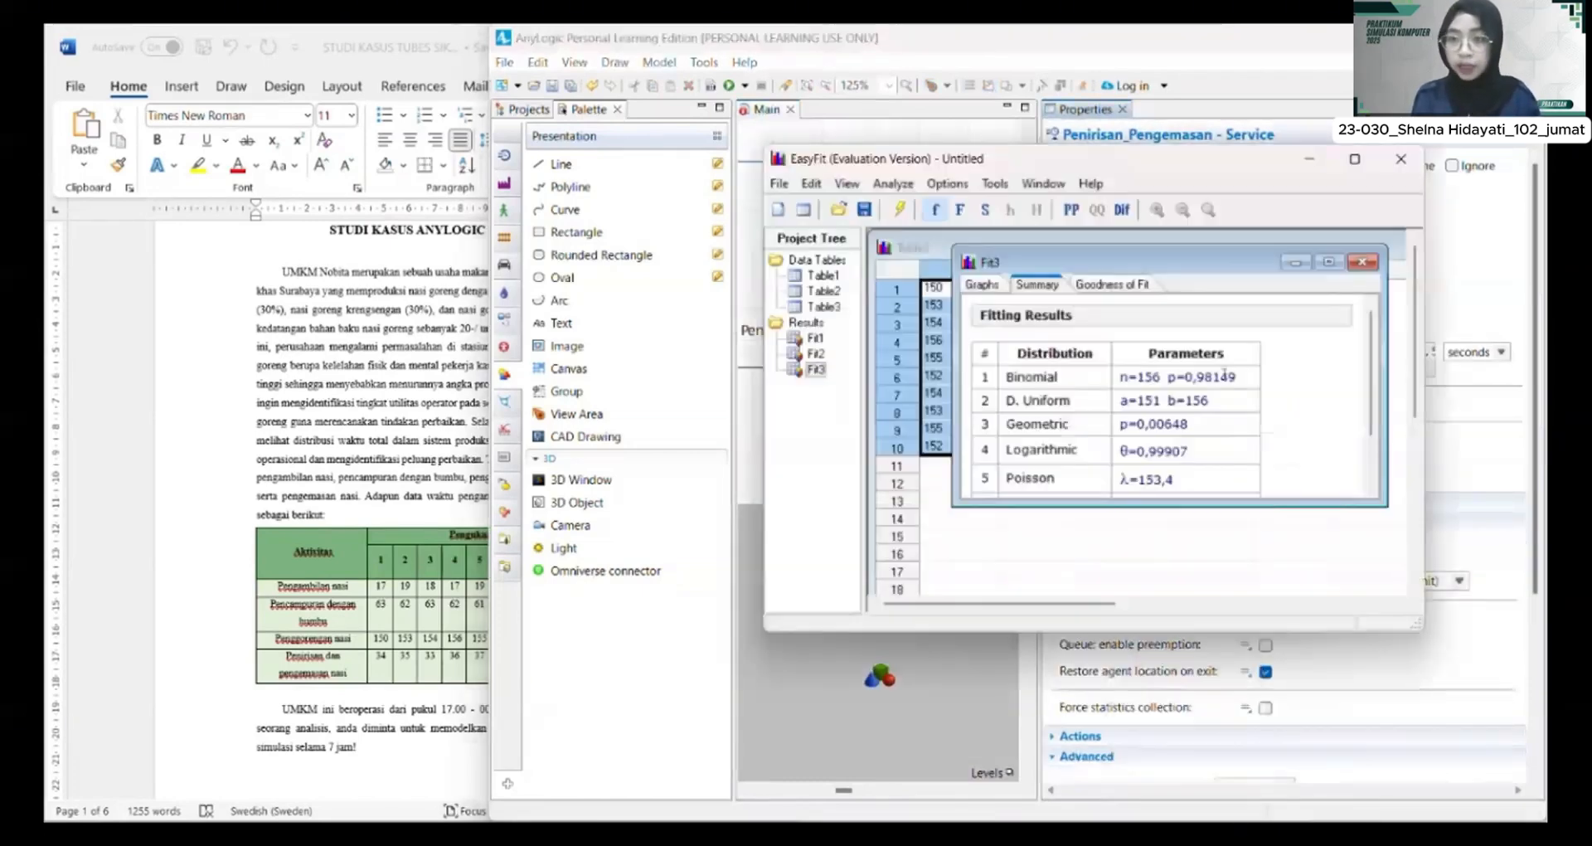
pyautogui.click(1299, 265)
pyautogui.moveTo(1029, 288); pyautogui.dragTo(1041, 448)
pyautogui.click(893, 183)
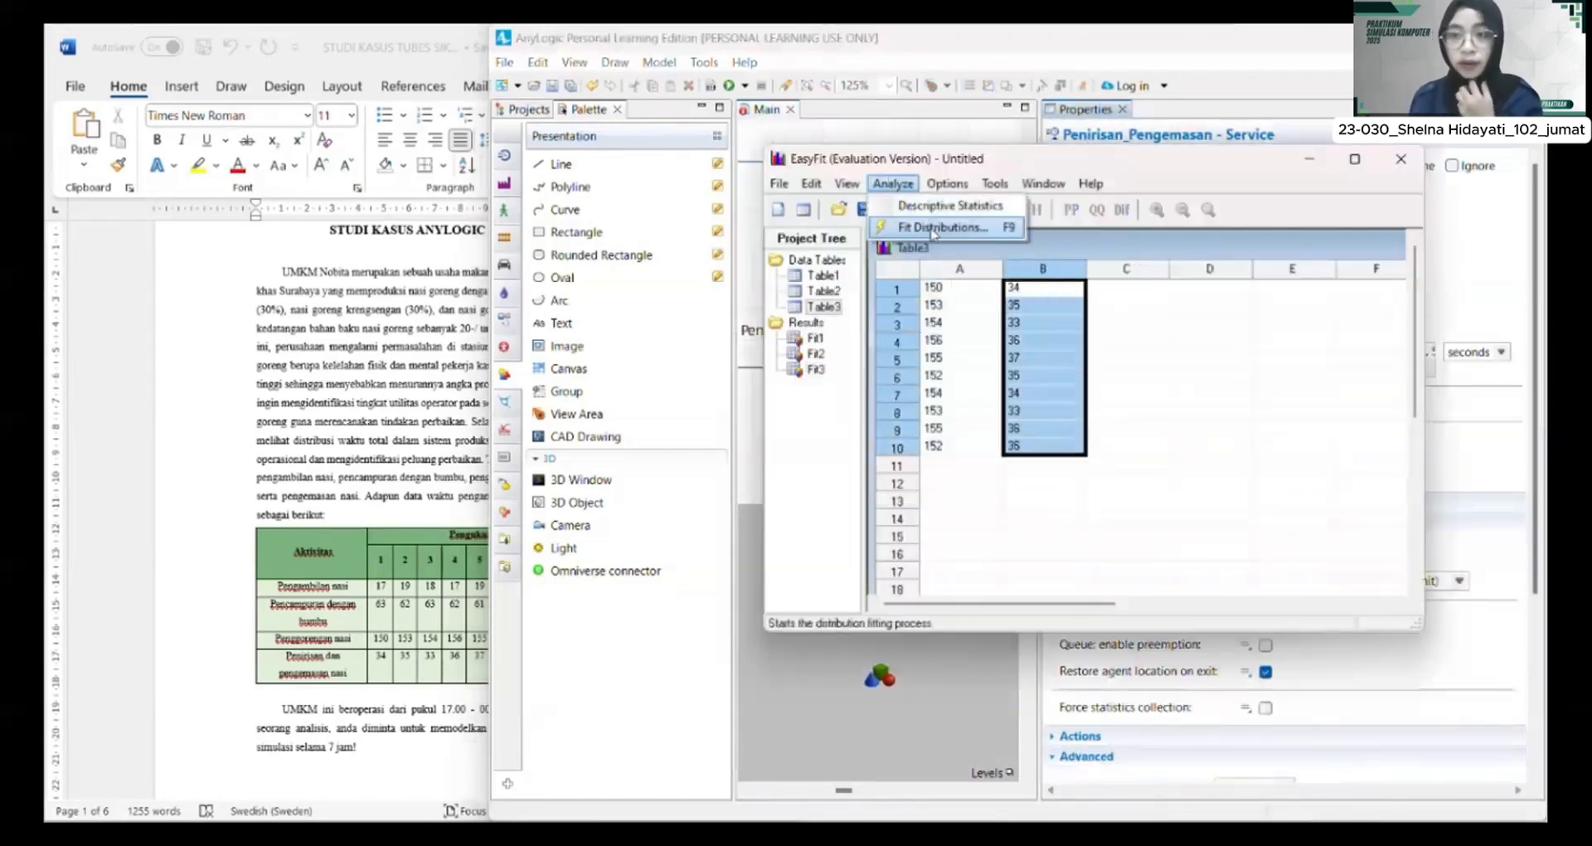
pyautogui.click(912, 228)
pyautogui.click(717, 609)
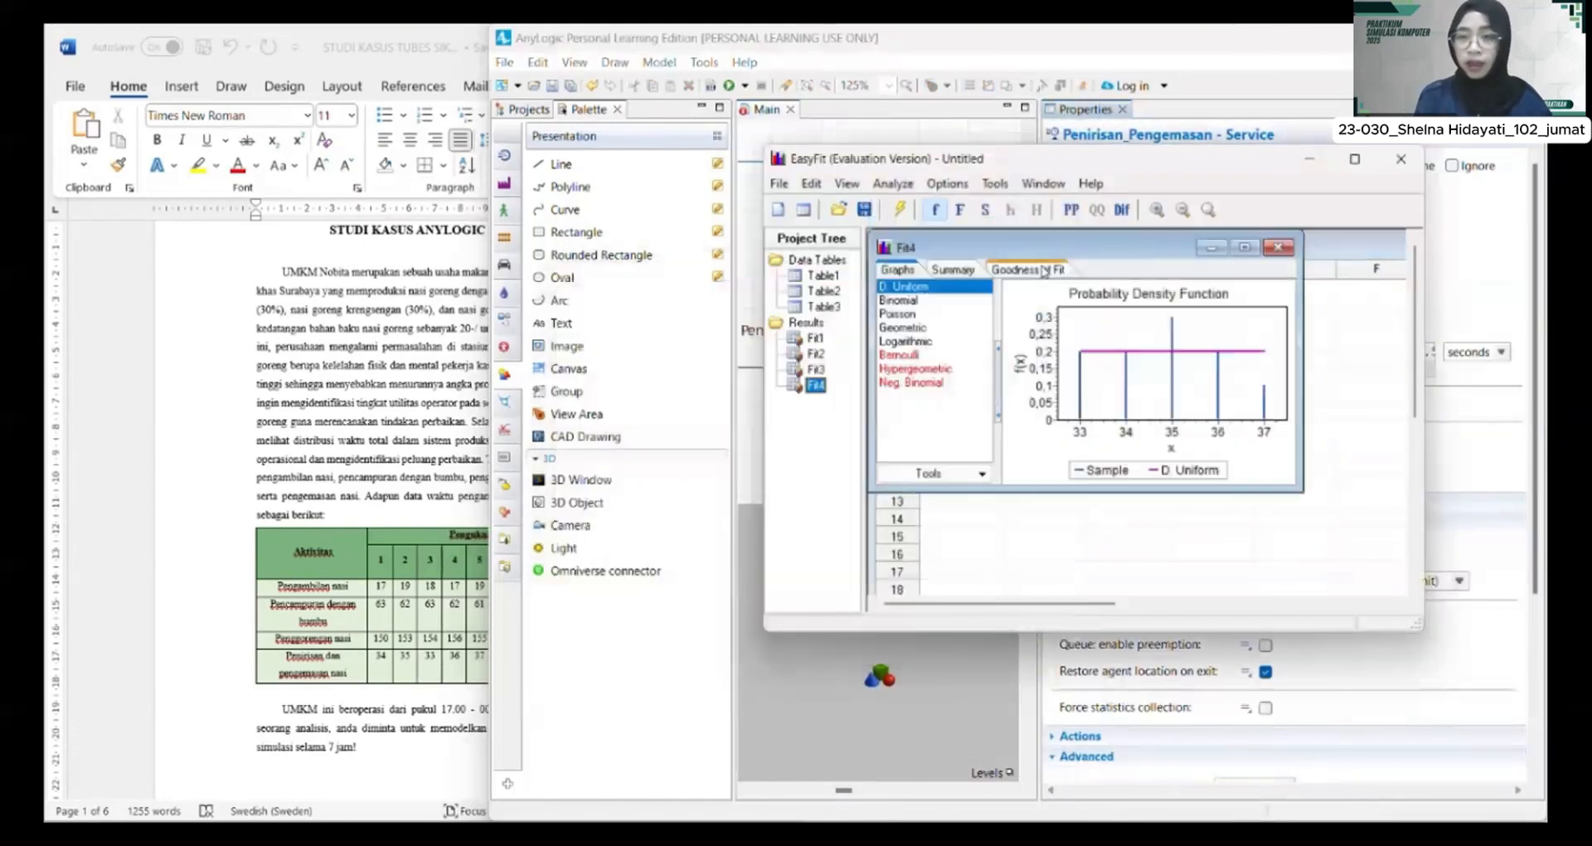
pyautogui.click(955, 271)
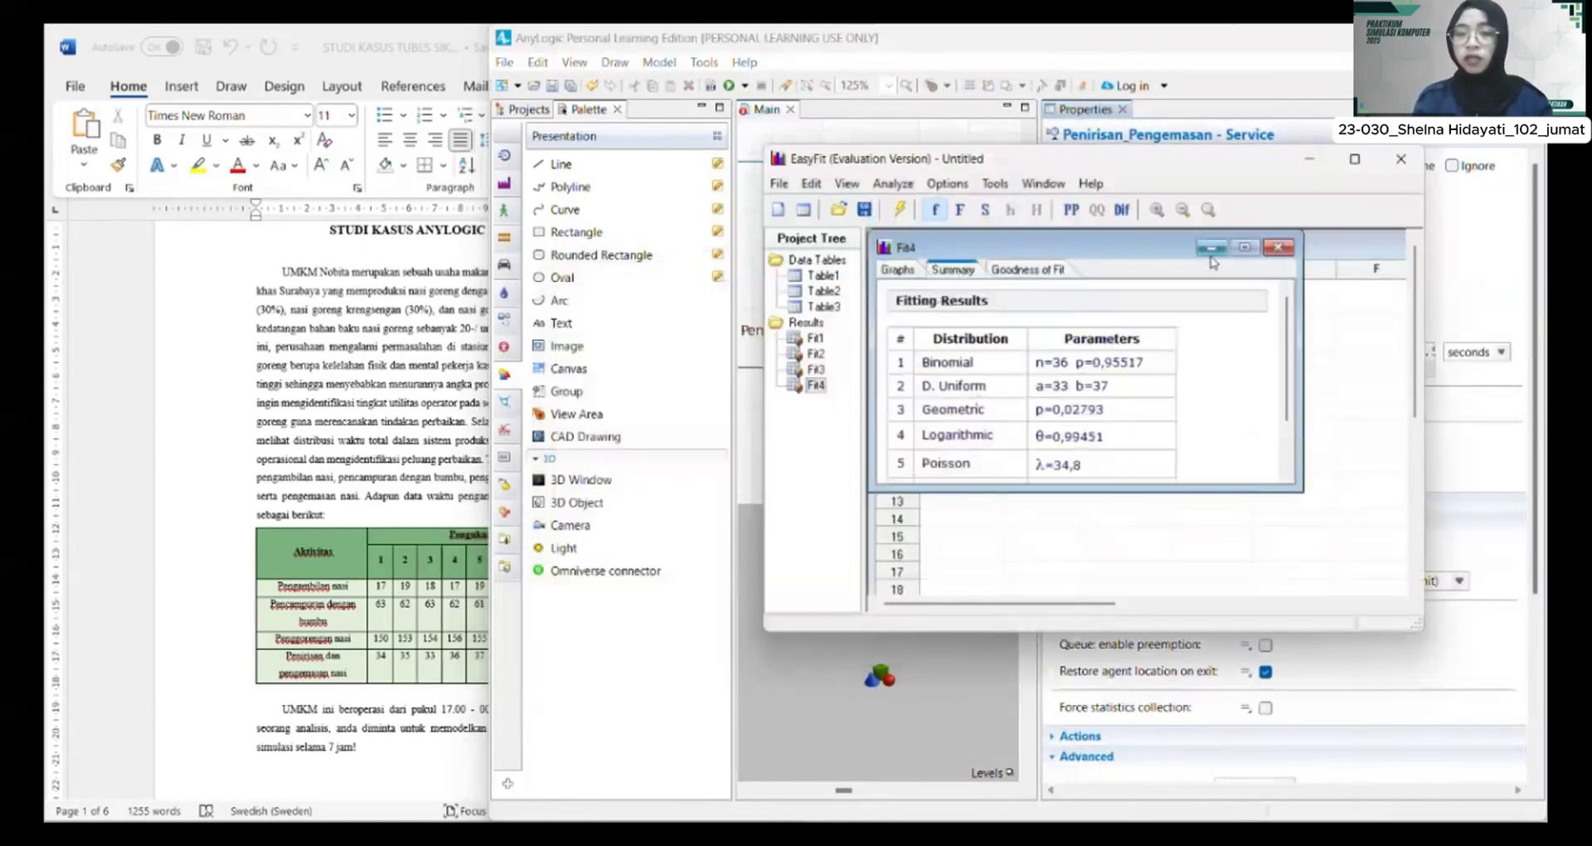
pyautogui.click(1211, 247)
pyautogui.click(1310, 159)
# Step: In AnyLogic, set Penirisan_Pengemasan's delay time to a discrete uniform distribution with minimum 33 and maximum 37
pyautogui.click(1307, 349)
pyautogui.hotkey('ctrl', 'a')
pyautogui.press('BackSpace')
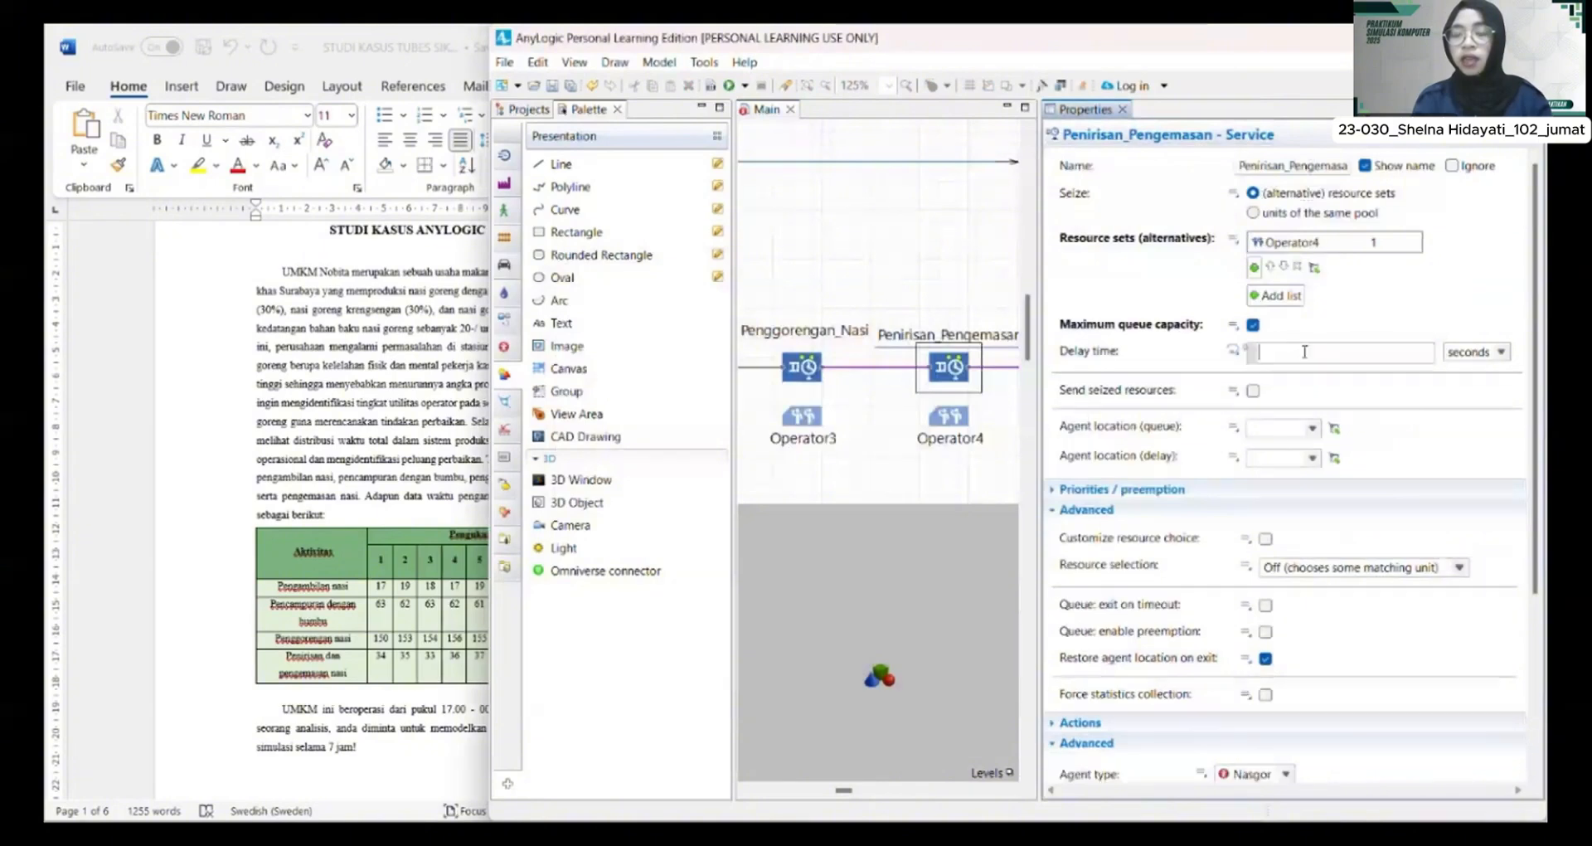
pyautogui.click(1058, 85)
pyautogui.scroll(-1, 766, 296)
pyautogui.click(756, 147)
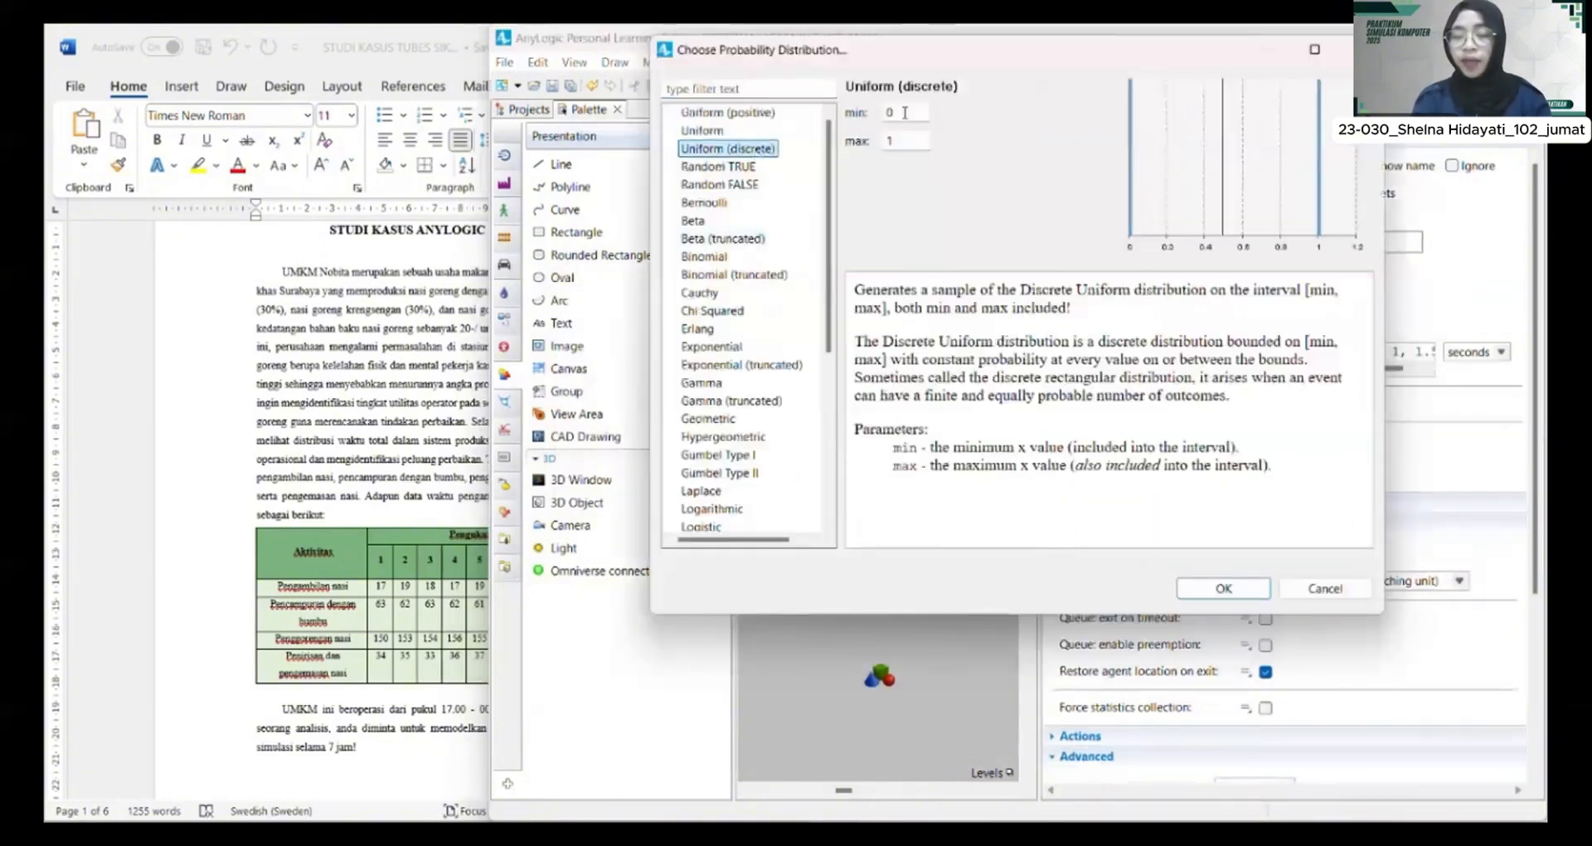
pyautogui.doubleClick(900, 112)
pyautogui.write('23')
pyautogui.press('Tab')
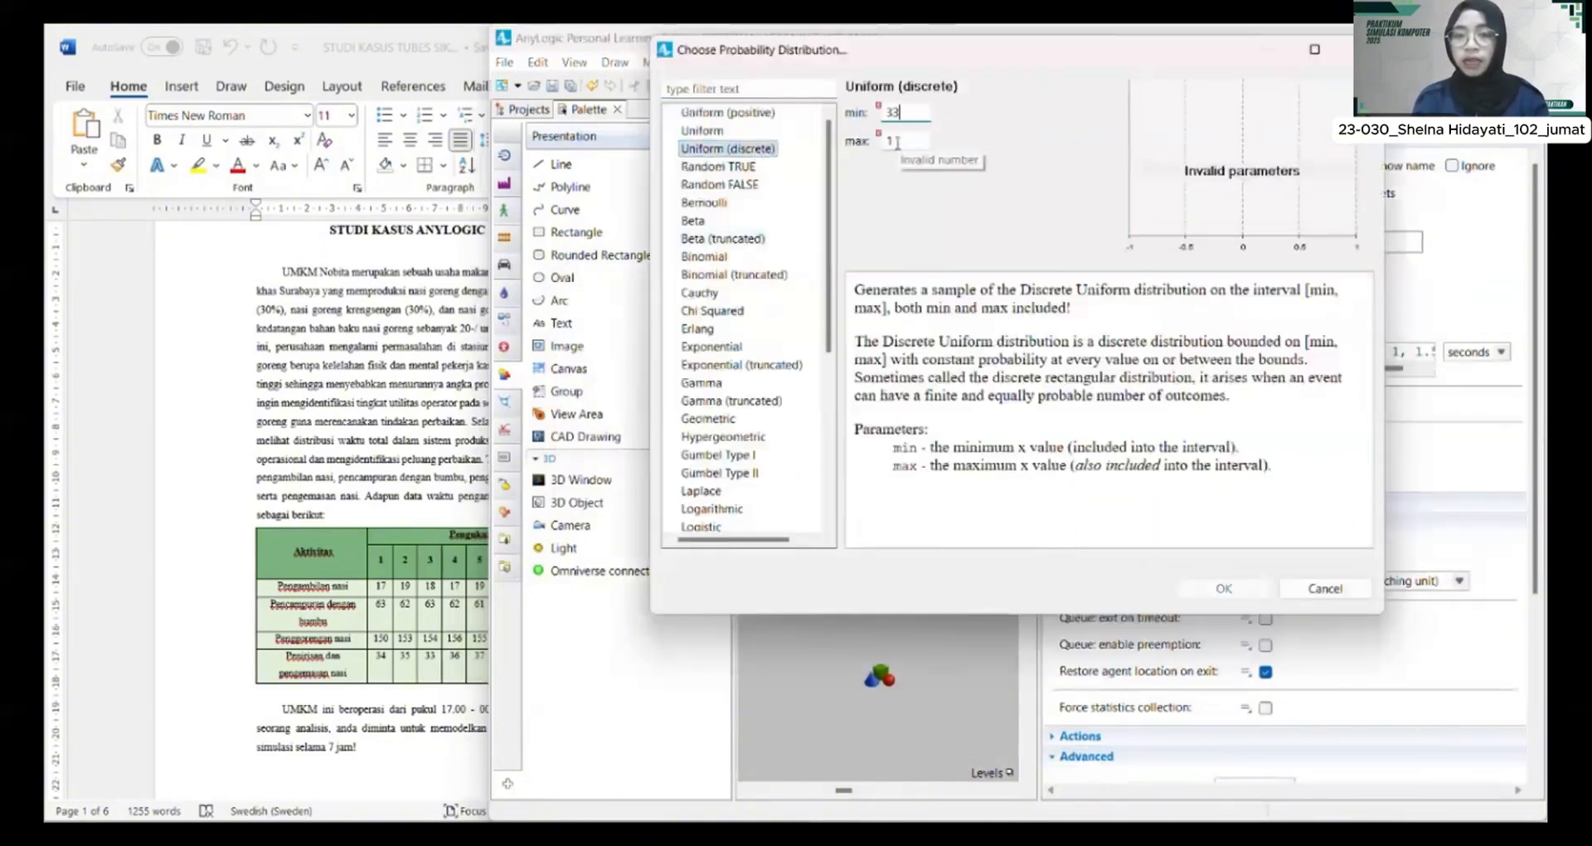
pyautogui.write('37')
pyautogui.click(1223, 588)
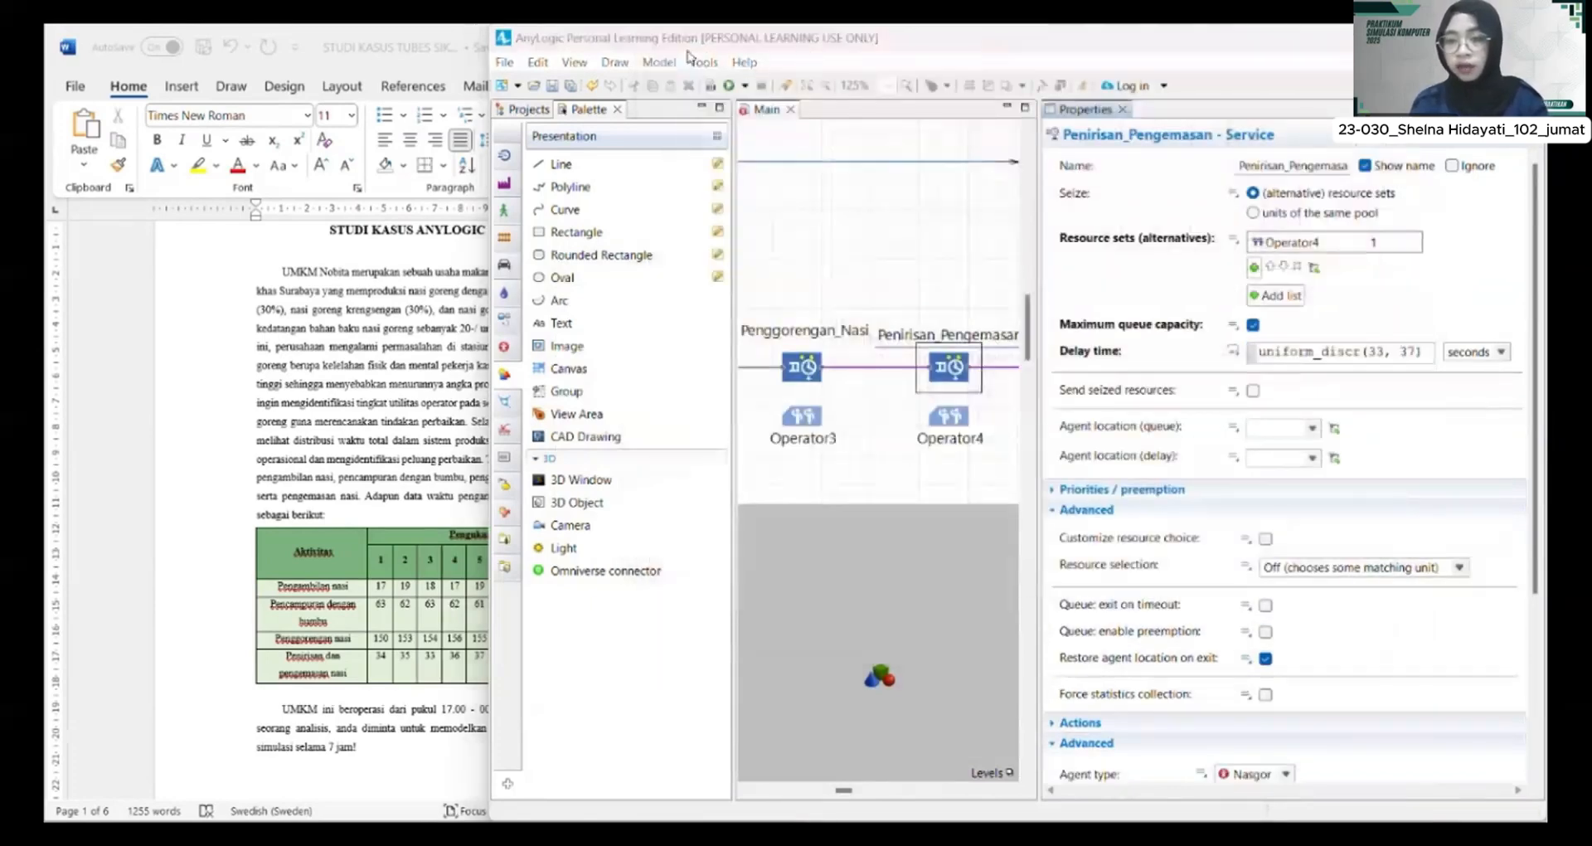
# Step: Set Penirisan_Pengemasan's queue location to antri_Penirisan_Pengemasan and its delay location to St_Penirisan_Pengemasan
pyautogui.click(1292, 427)
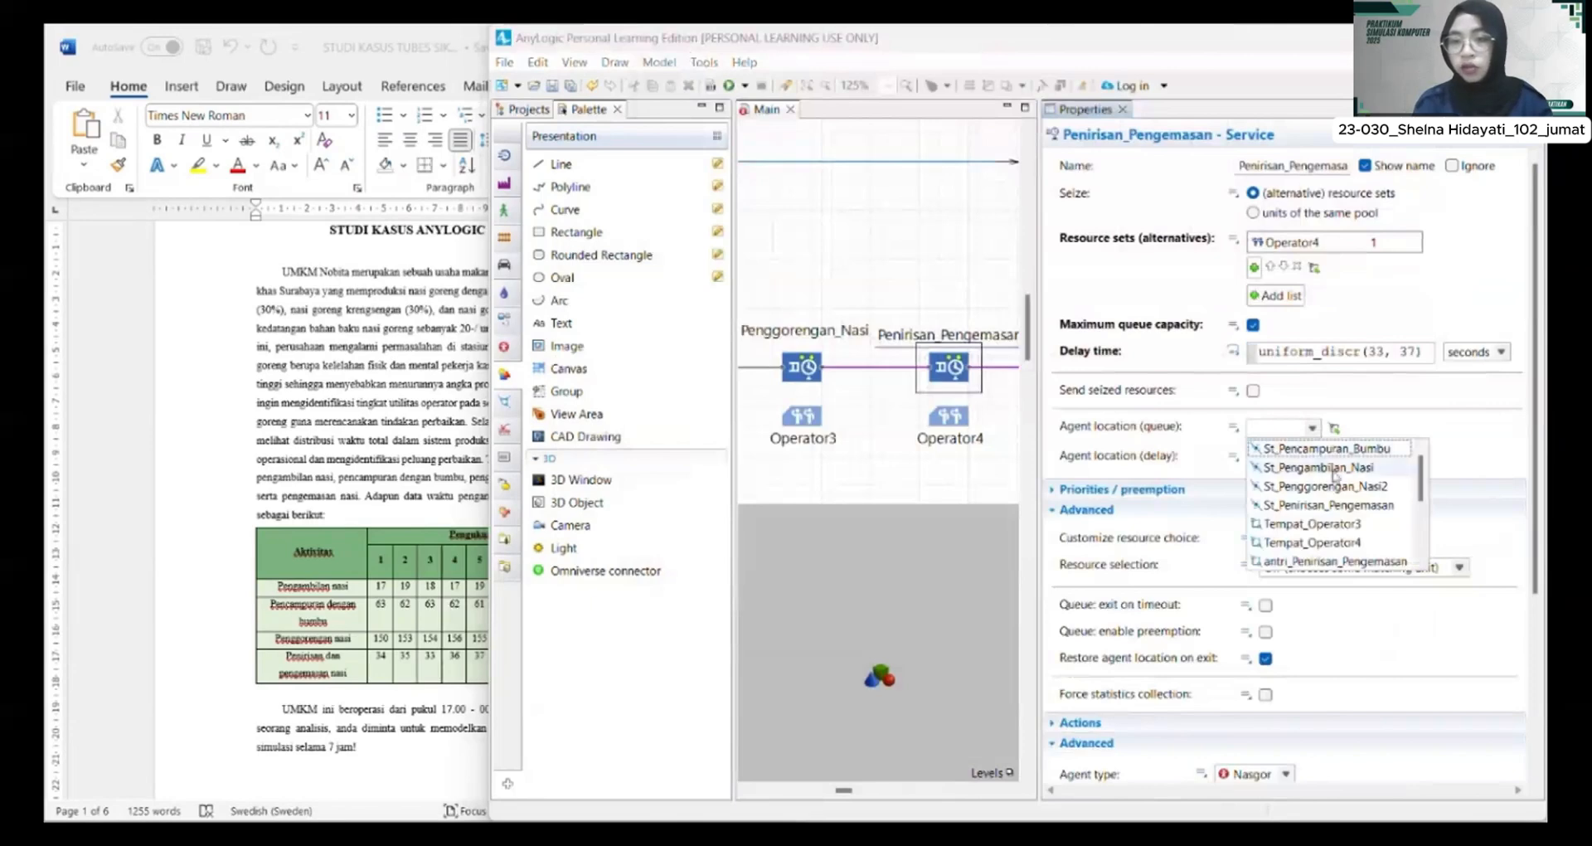
pyautogui.scroll(-3, 1337, 485)
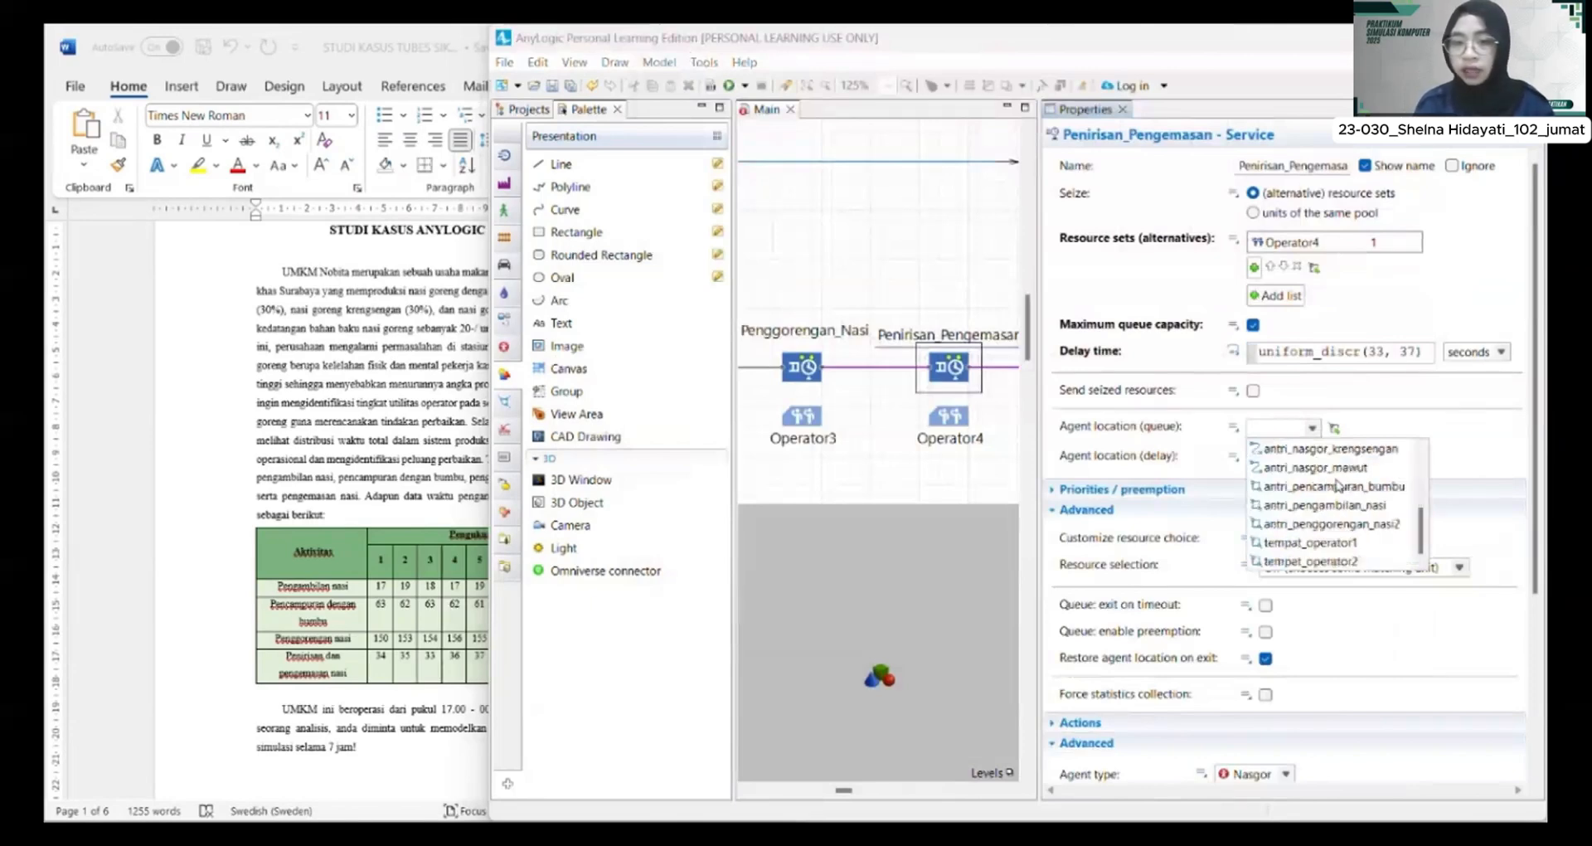
pyautogui.scroll(-2, 1337, 485)
pyautogui.click(1341, 473)
pyautogui.click(1268, 459)
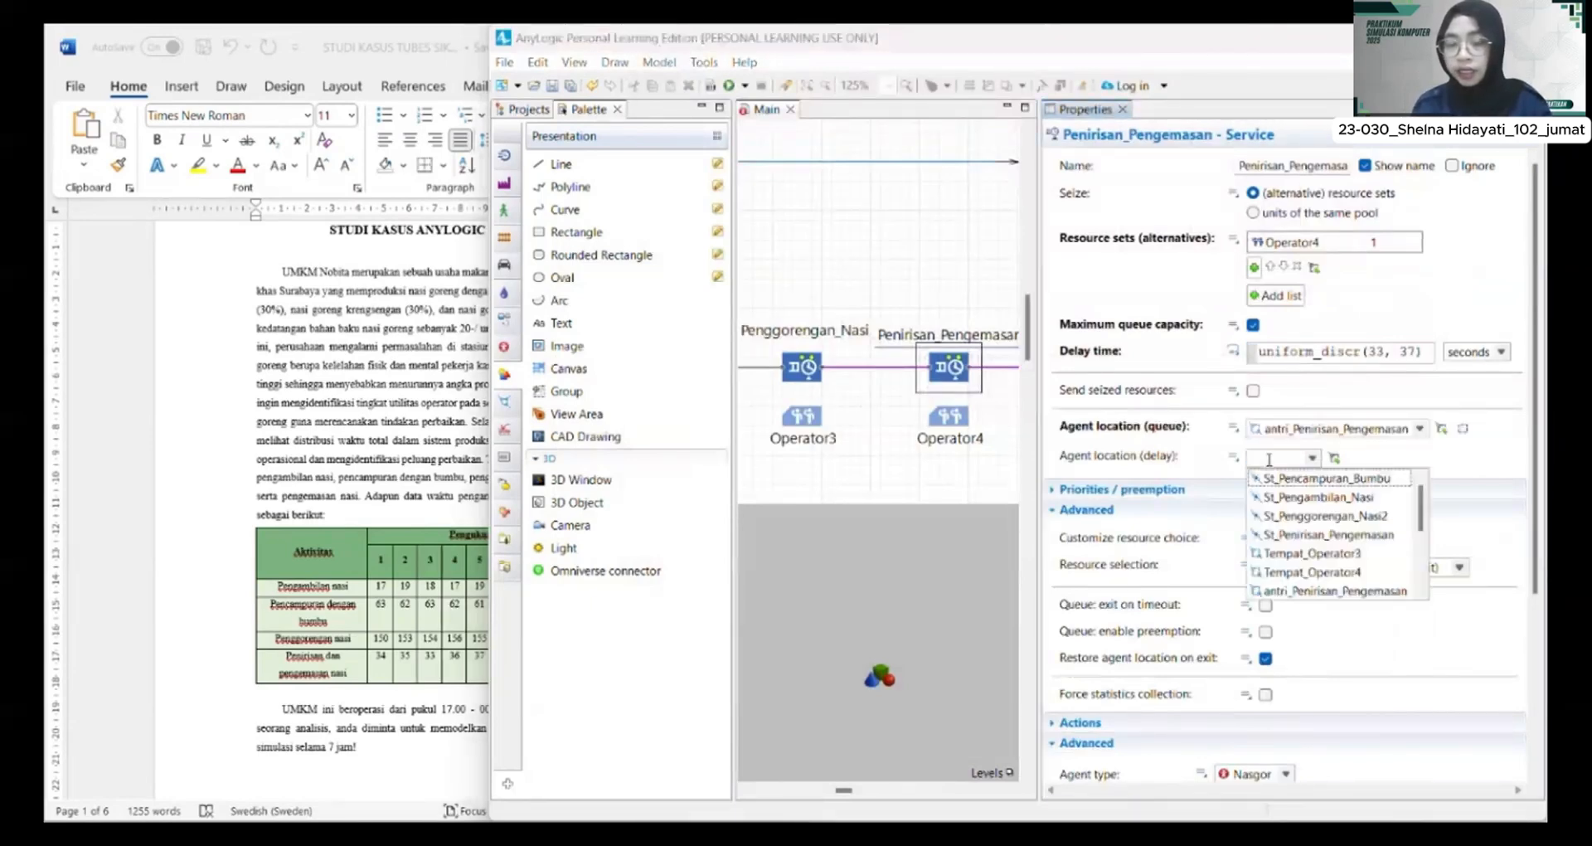
pyautogui.click(1298, 535)
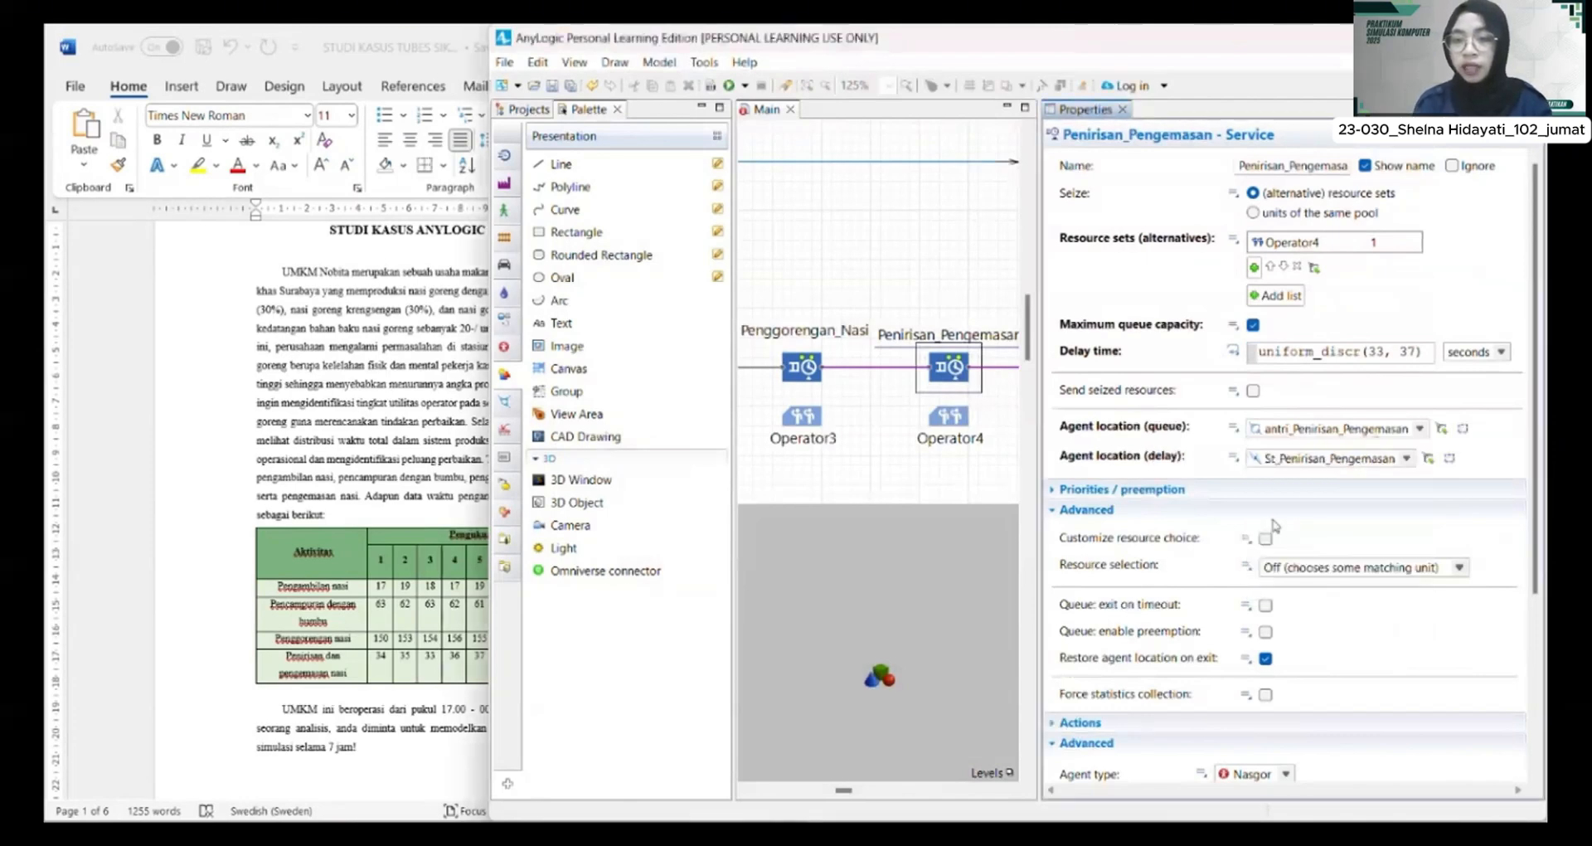
pyautogui.scroll(-3, 1274, 524)
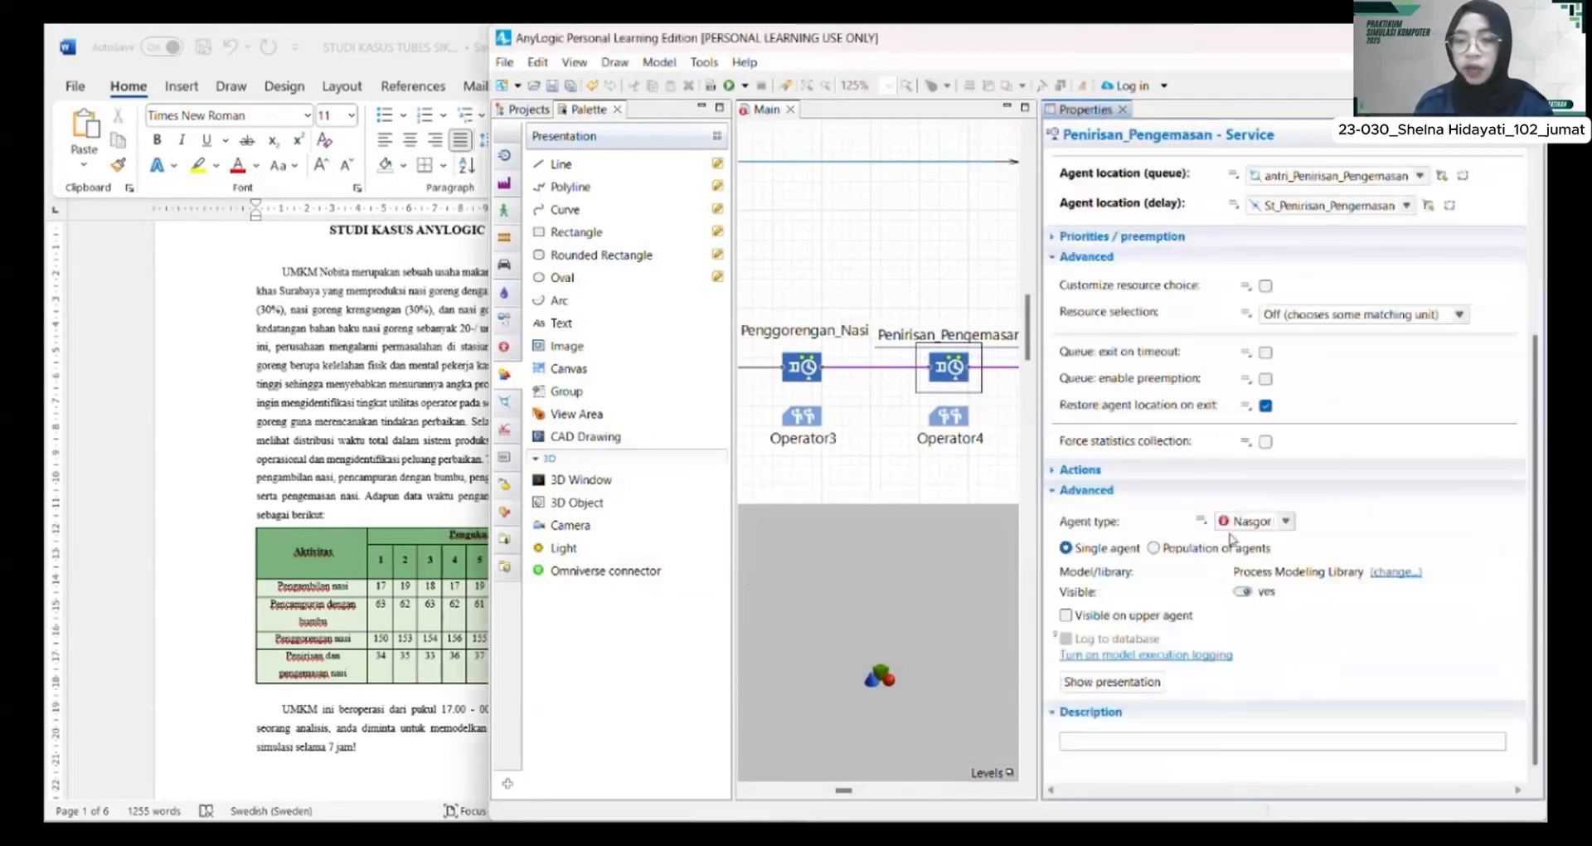
# Step: Set the Operator4 resource pool to Static type with Operator as the resource unit and Tempat_Operator4 as home location
pyautogui.click(950, 416)
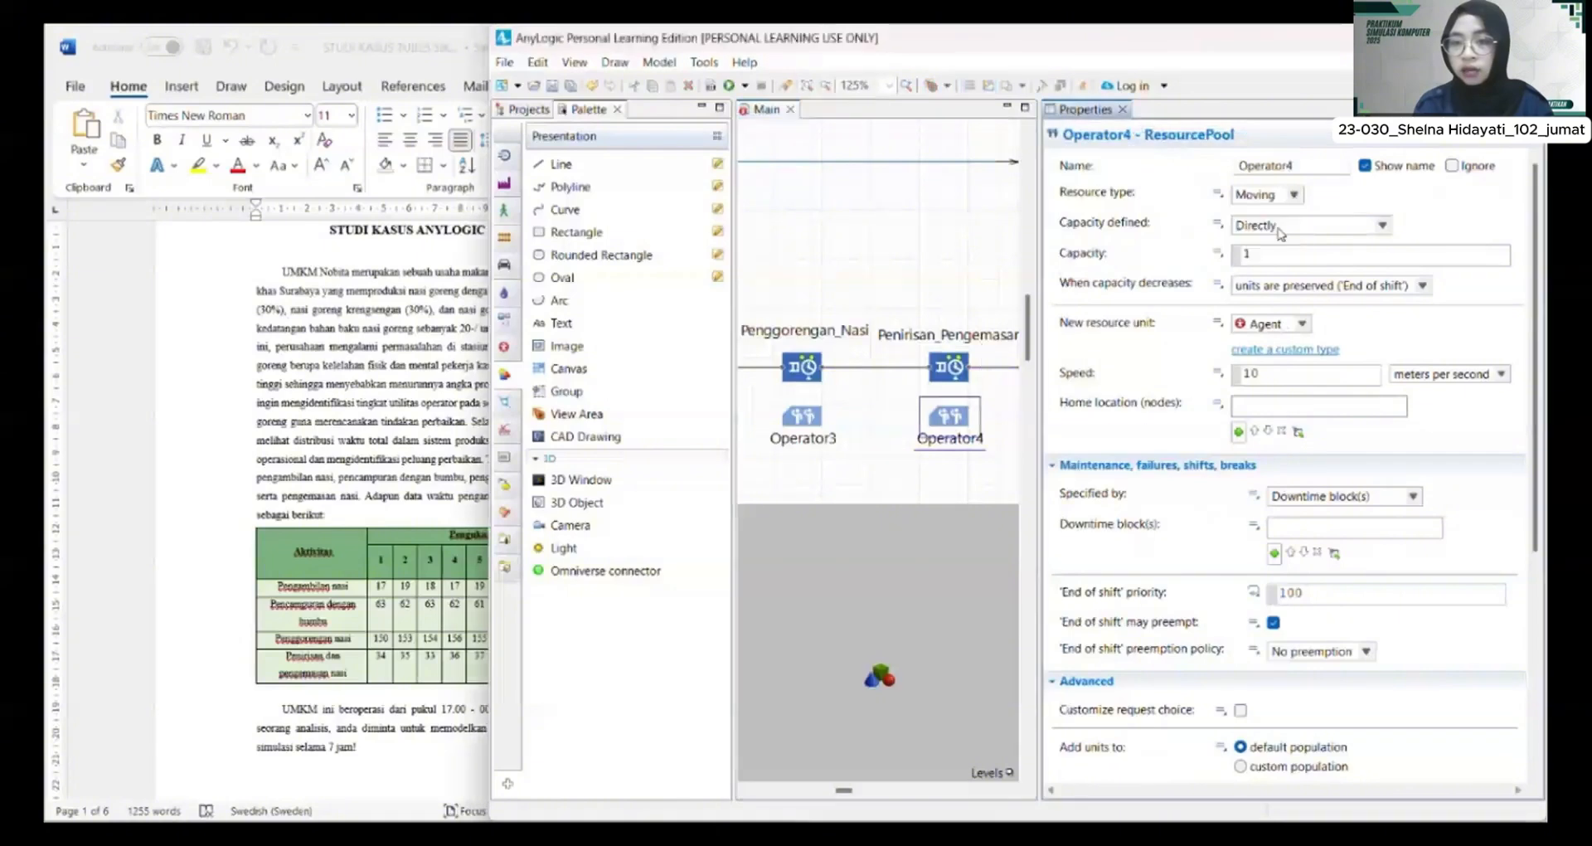
pyautogui.click(1281, 234)
pyautogui.click(1305, 324)
pyautogui.click(1304, 379)
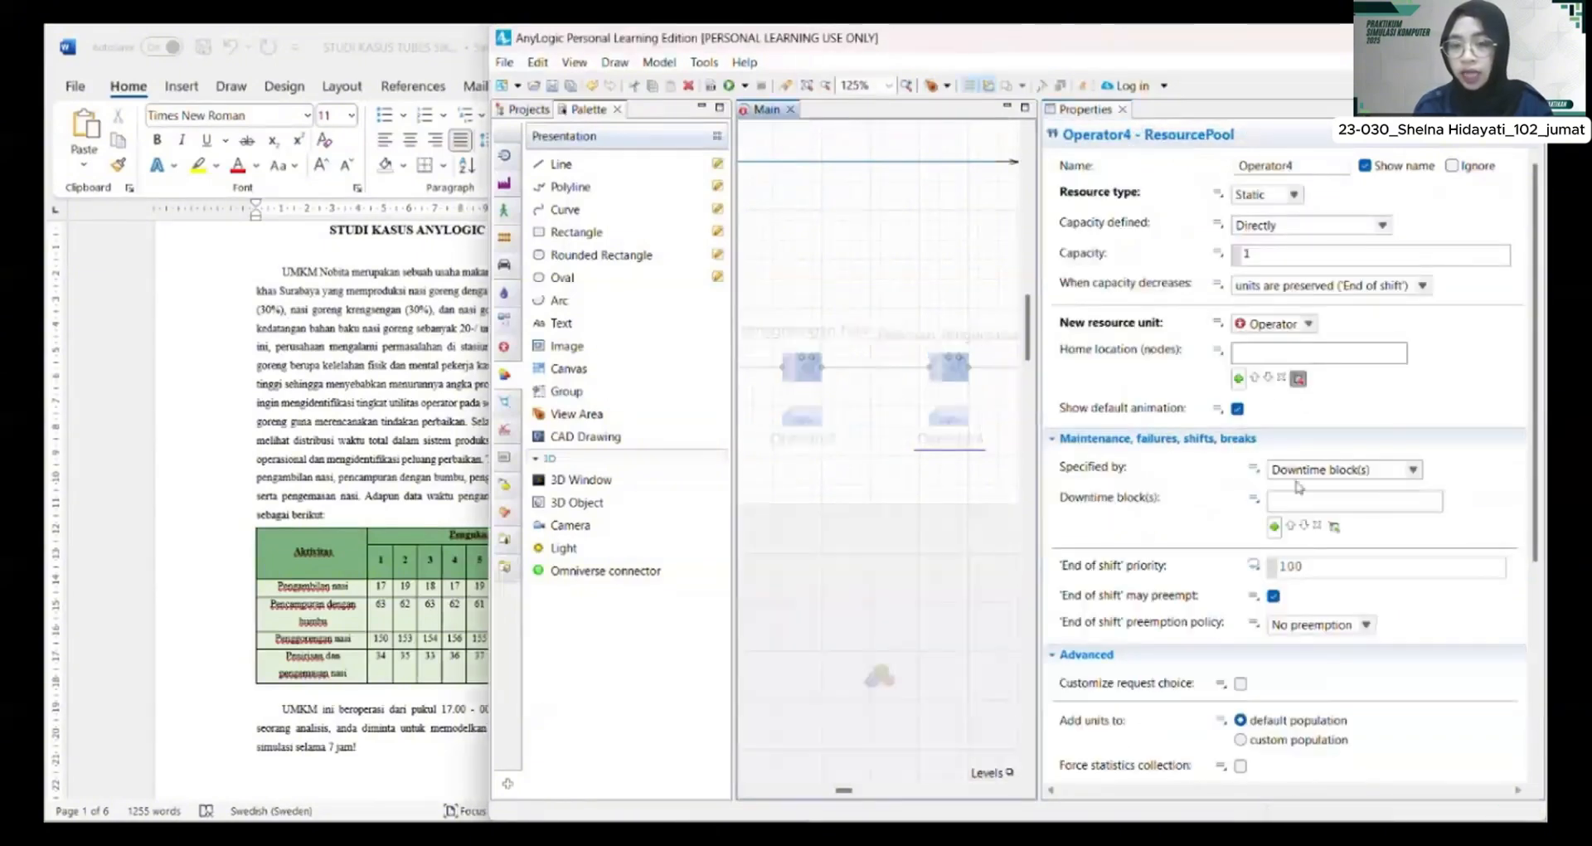
pyautogui.click(1298, 378)
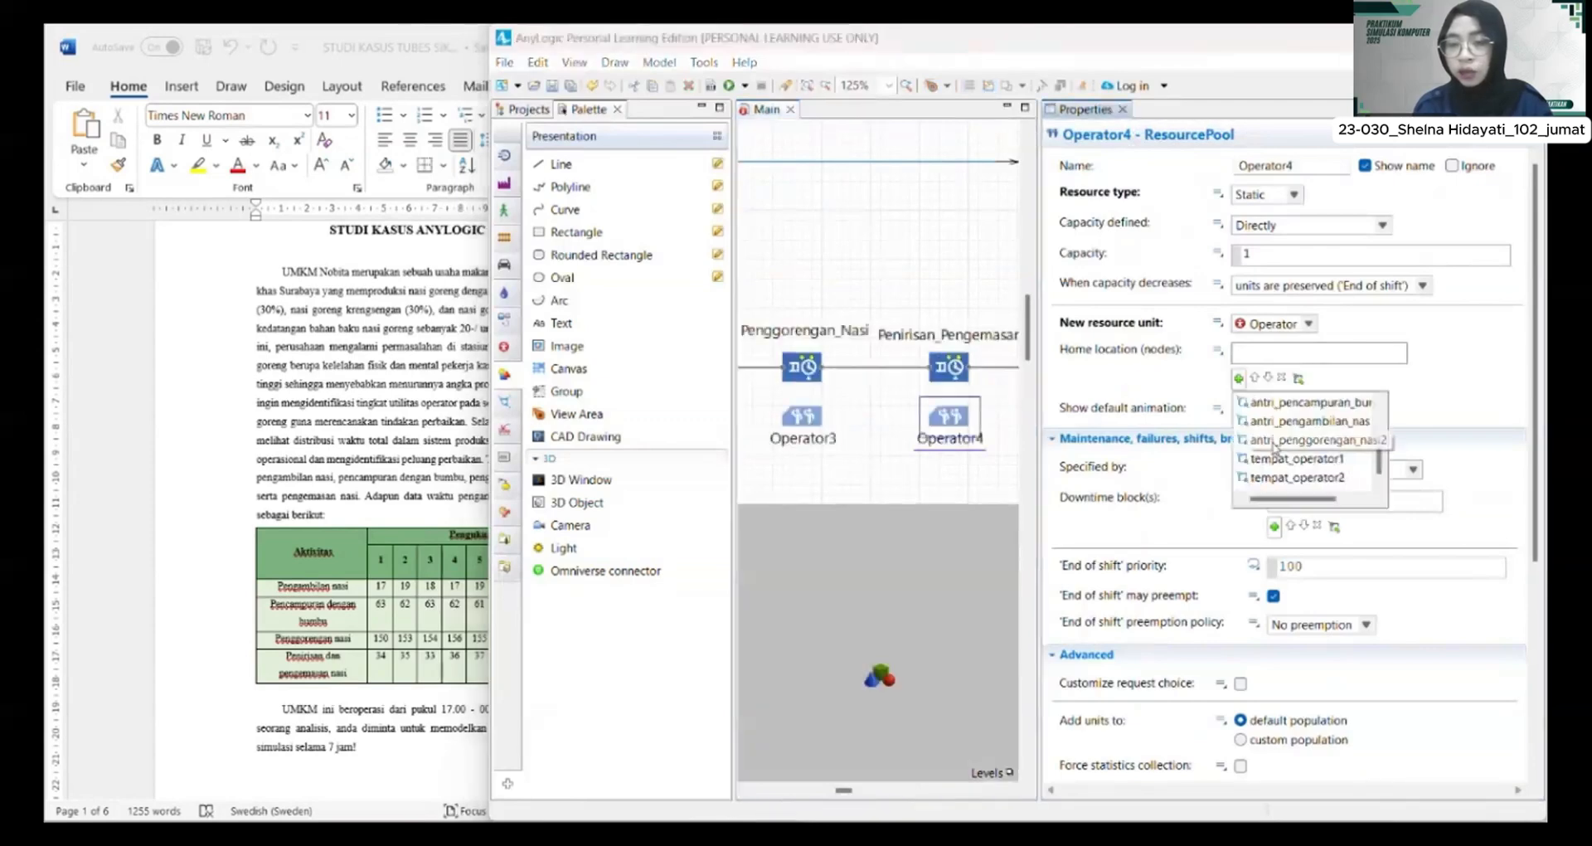
pyautogui.scroll(-3, 1277, 447)
pyautogui.click(1292, 452)
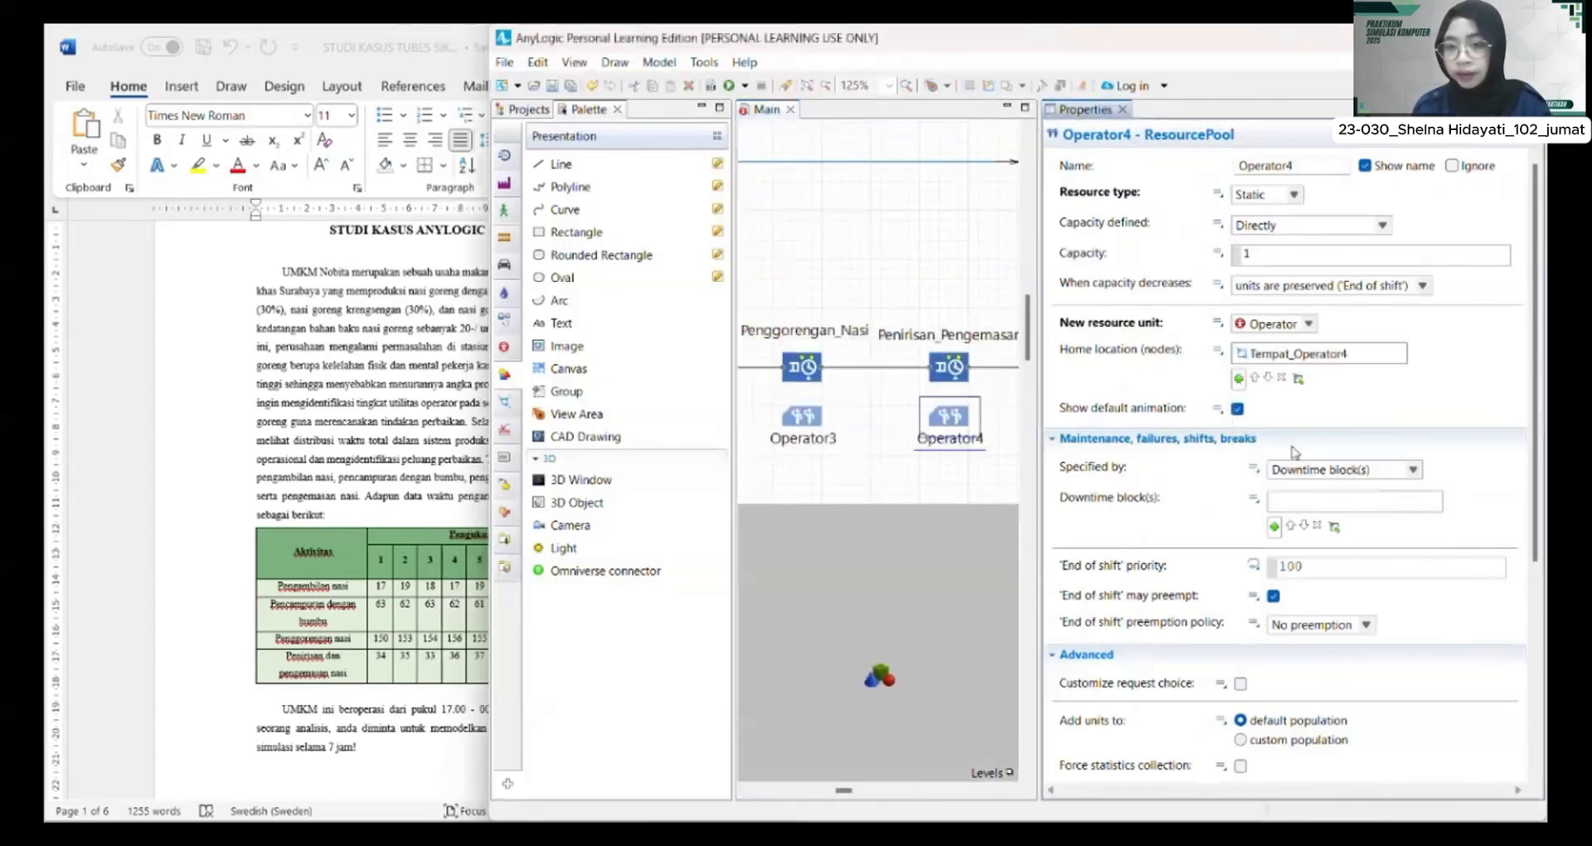
# Step: Specify Operator4's downtime by ResourcePool properties and enable breaks using the istirahat schedule
pyautogui.click(1380, 468)
pyautogui.click(1385, 511)
pyautogui.scroll(-2, 1347, 512)
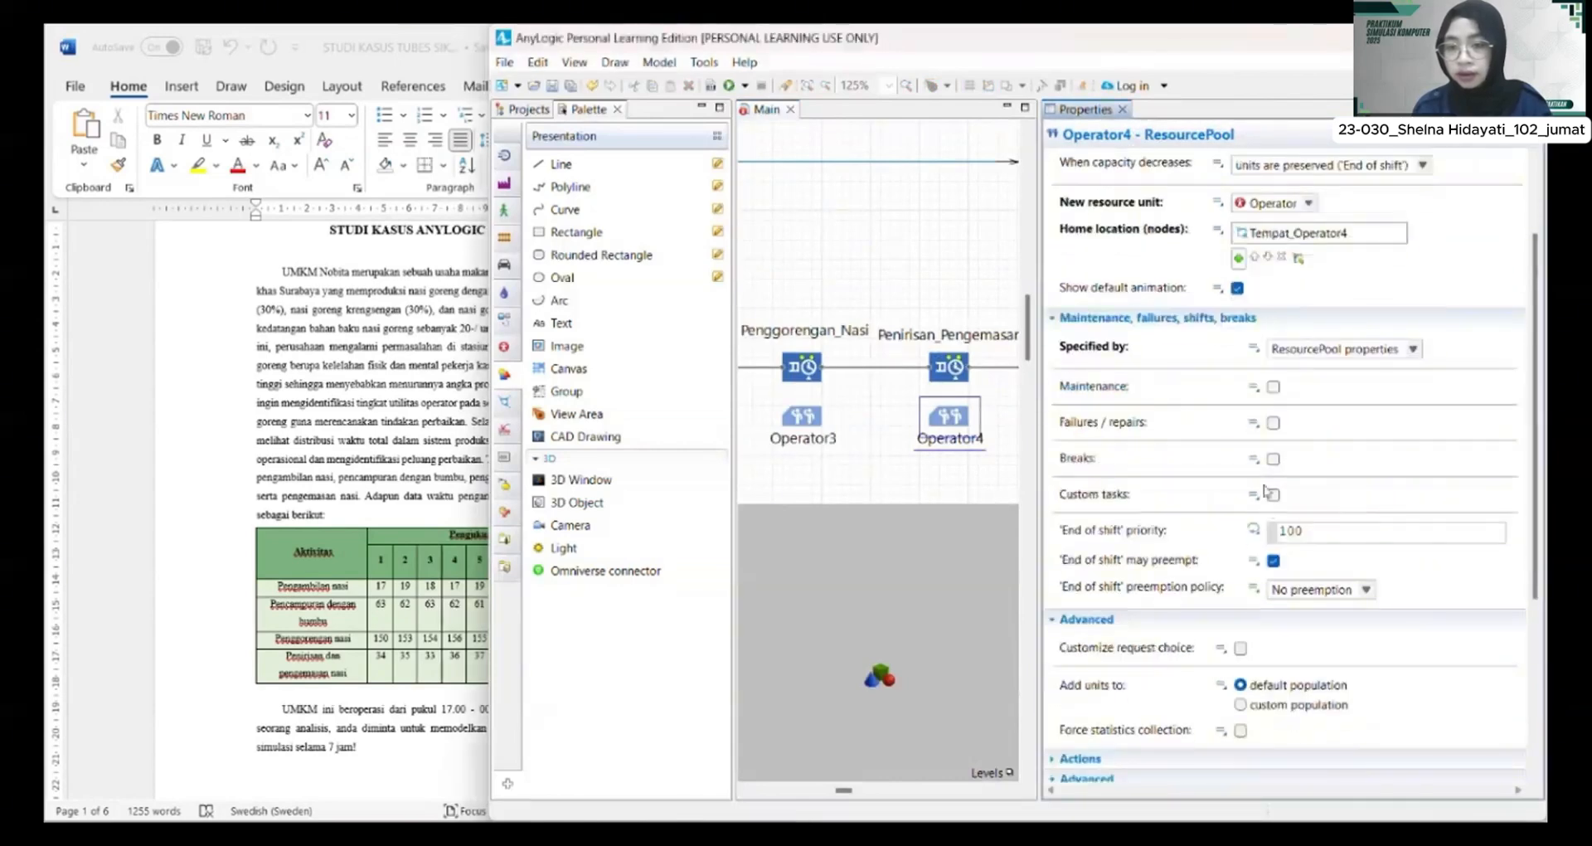
pyautogui.click(1273, 458)
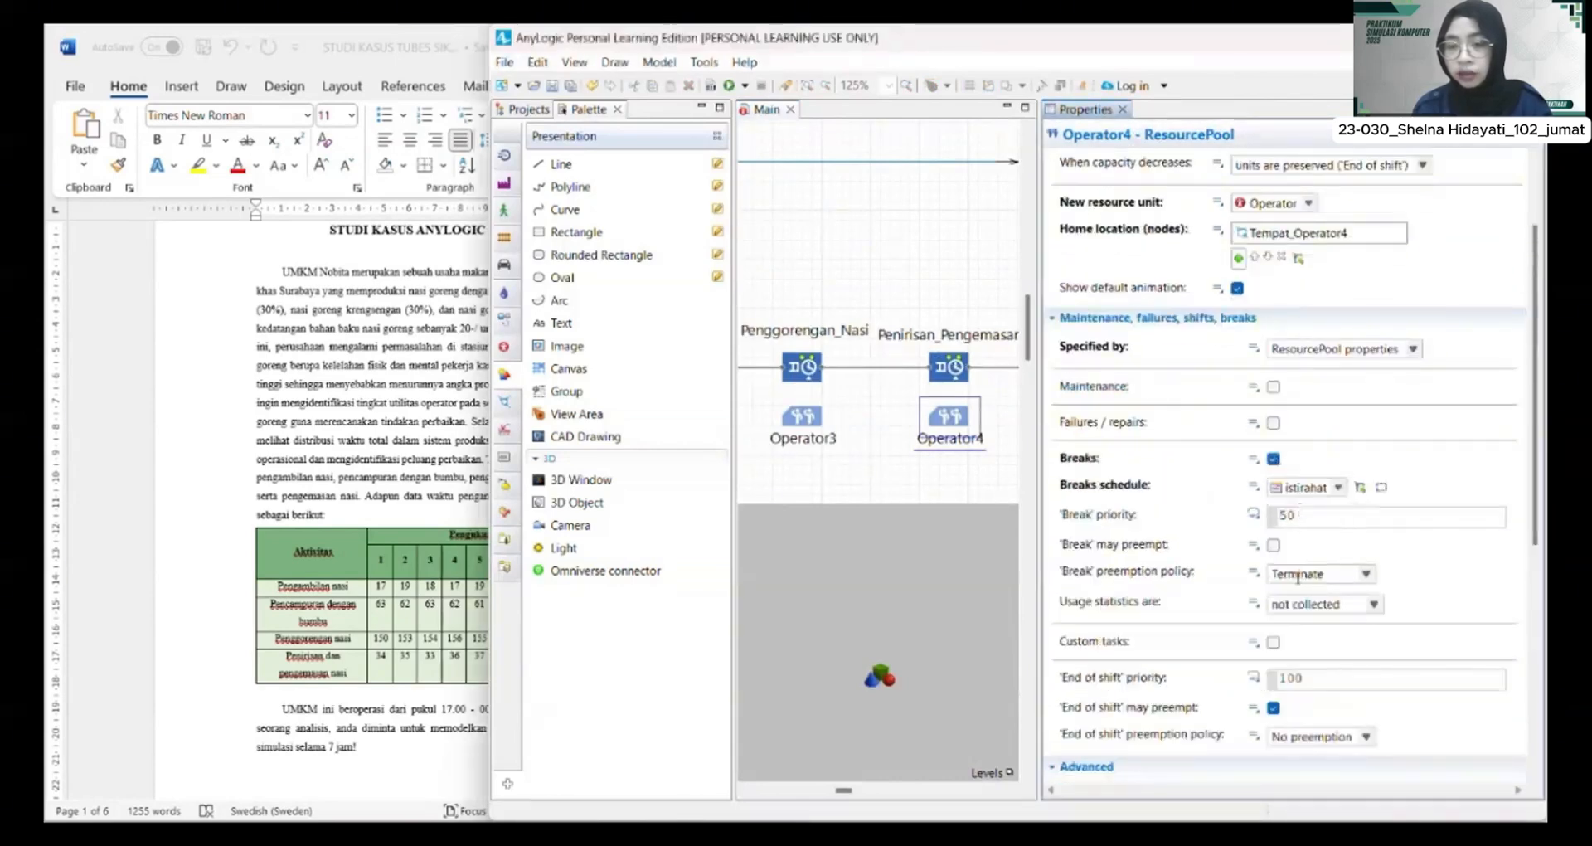
pyautogui.scroll(-5, 1298, 575)
# Step: Link the Waktu_Total time measurement to the Waktu_Mulai start block and set its dataset capacity to 9999
pyautogui.hscroll(3, 992, 488)
pyautogui.scroll(-1, 992, 487)
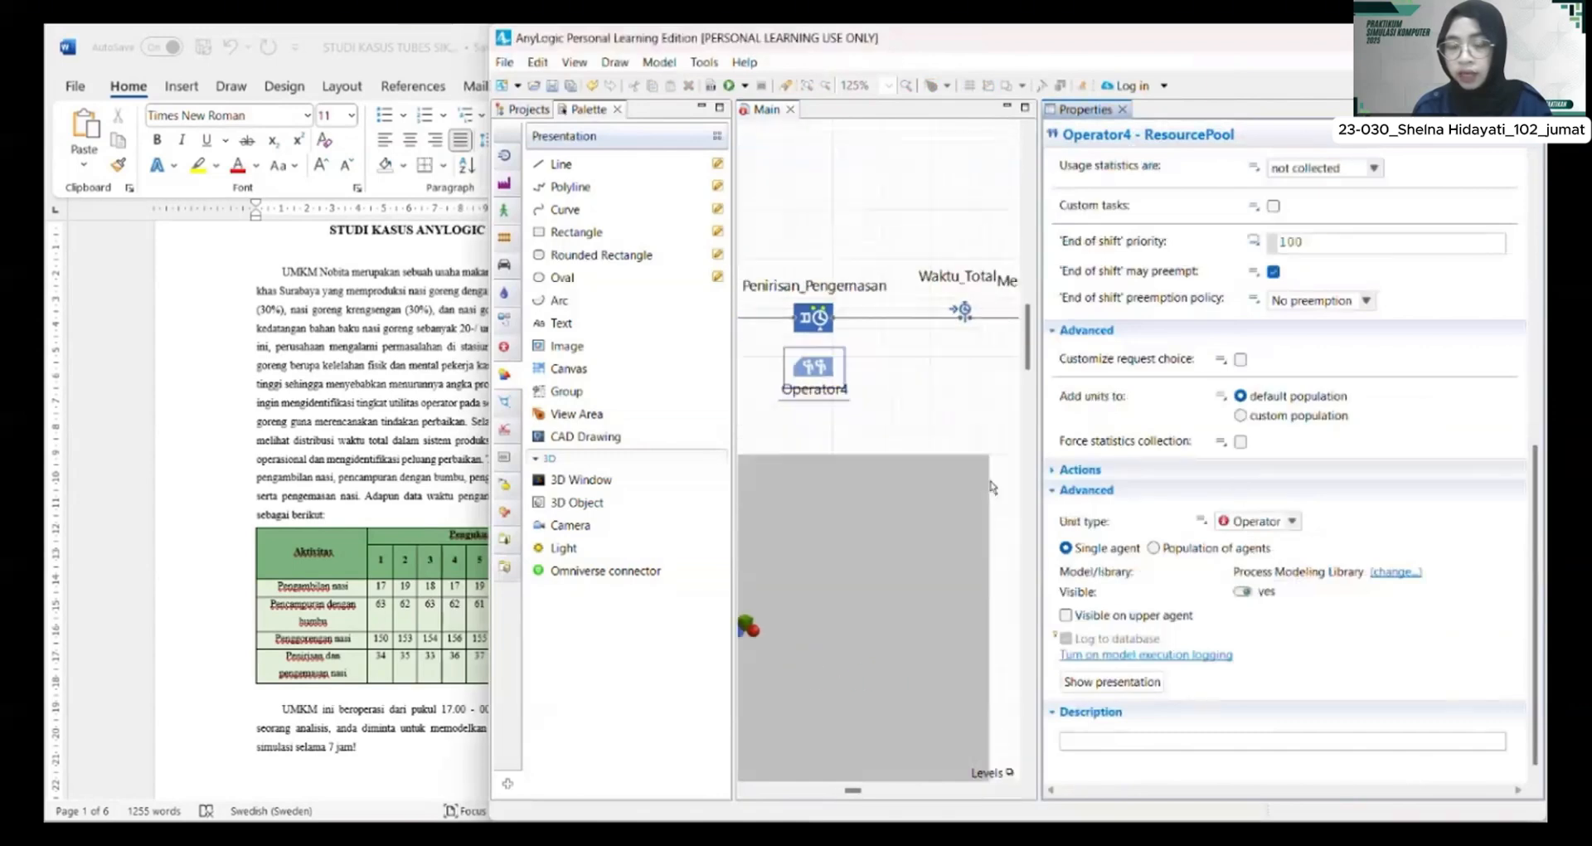
pyautogui.scroll(2, 993, 488)
pyautogui.click(877, 499)
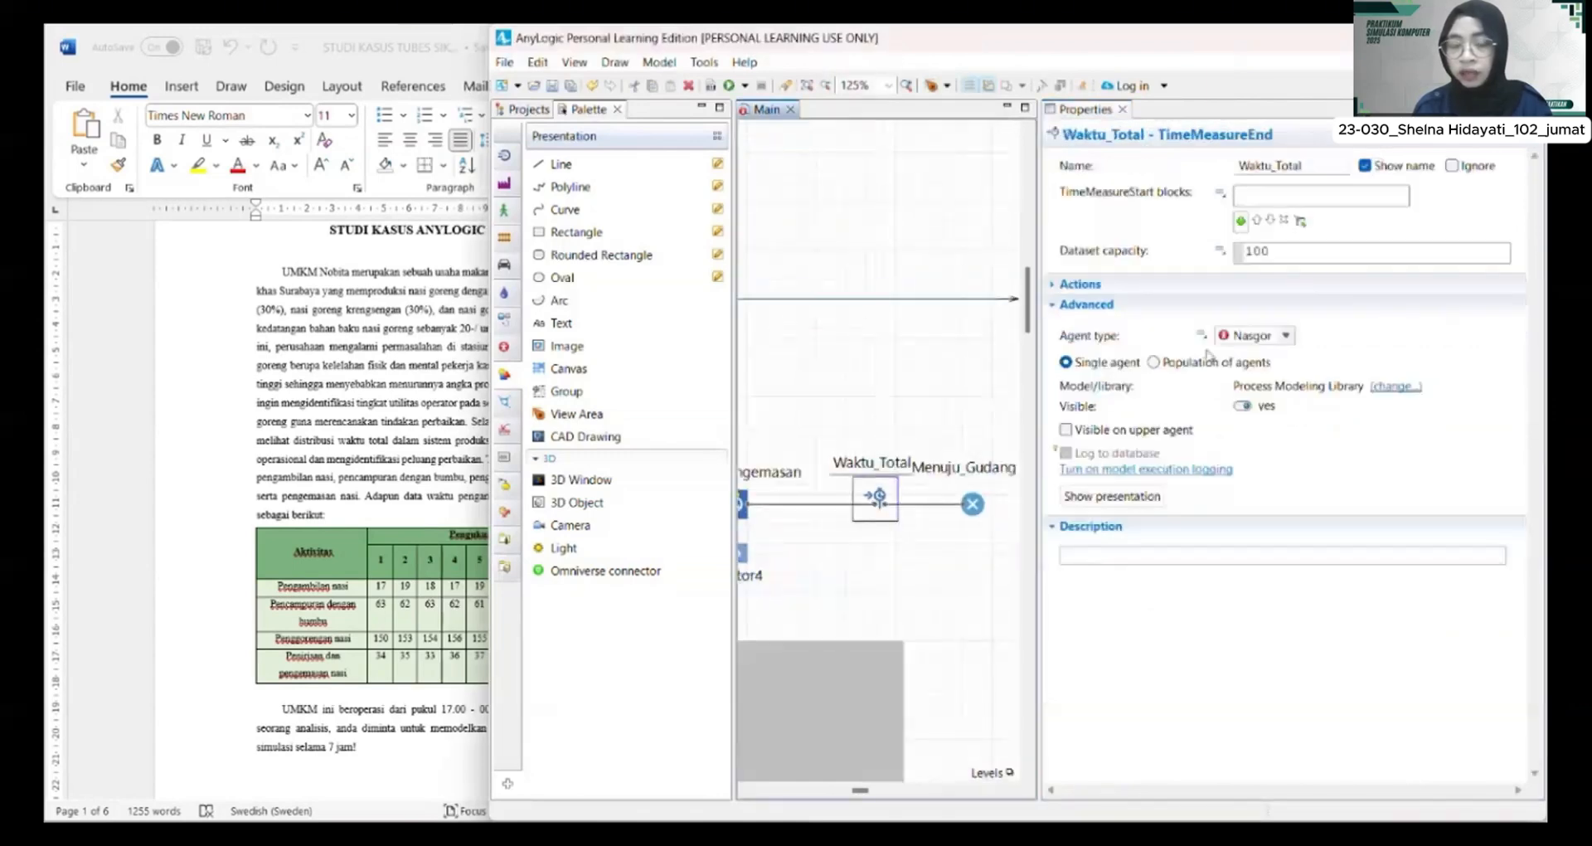
pyautogui.click(1240, 219)
pyautogui.click(1282, 247)
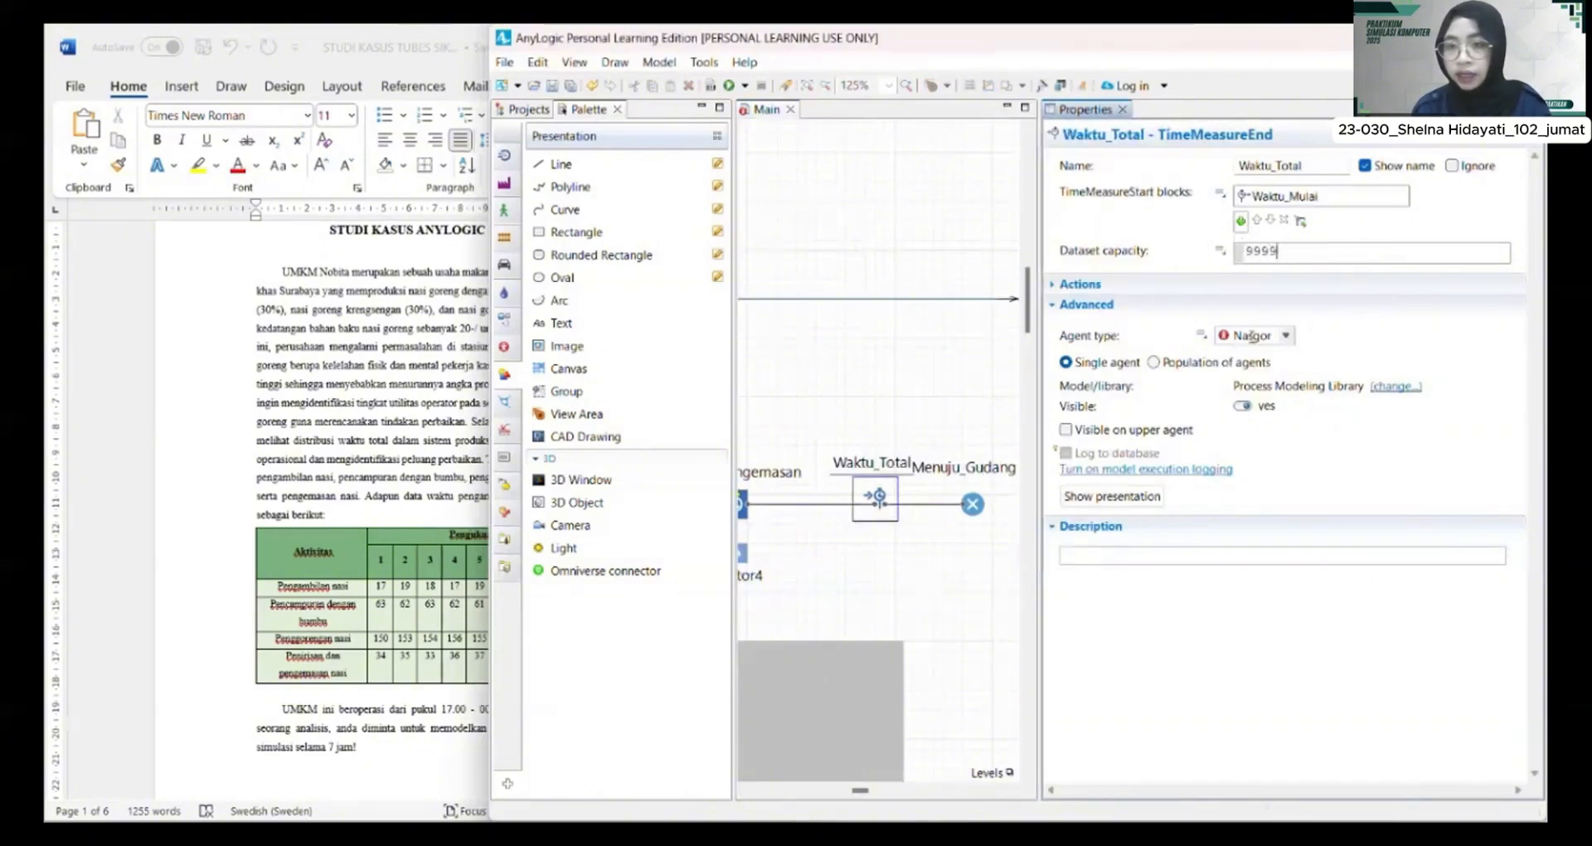
# Step: Check the Menuju_Gudang sink's properties, then enlarge the canvas to review the beginning of the flowchart
pyautogui.click(973, 504)
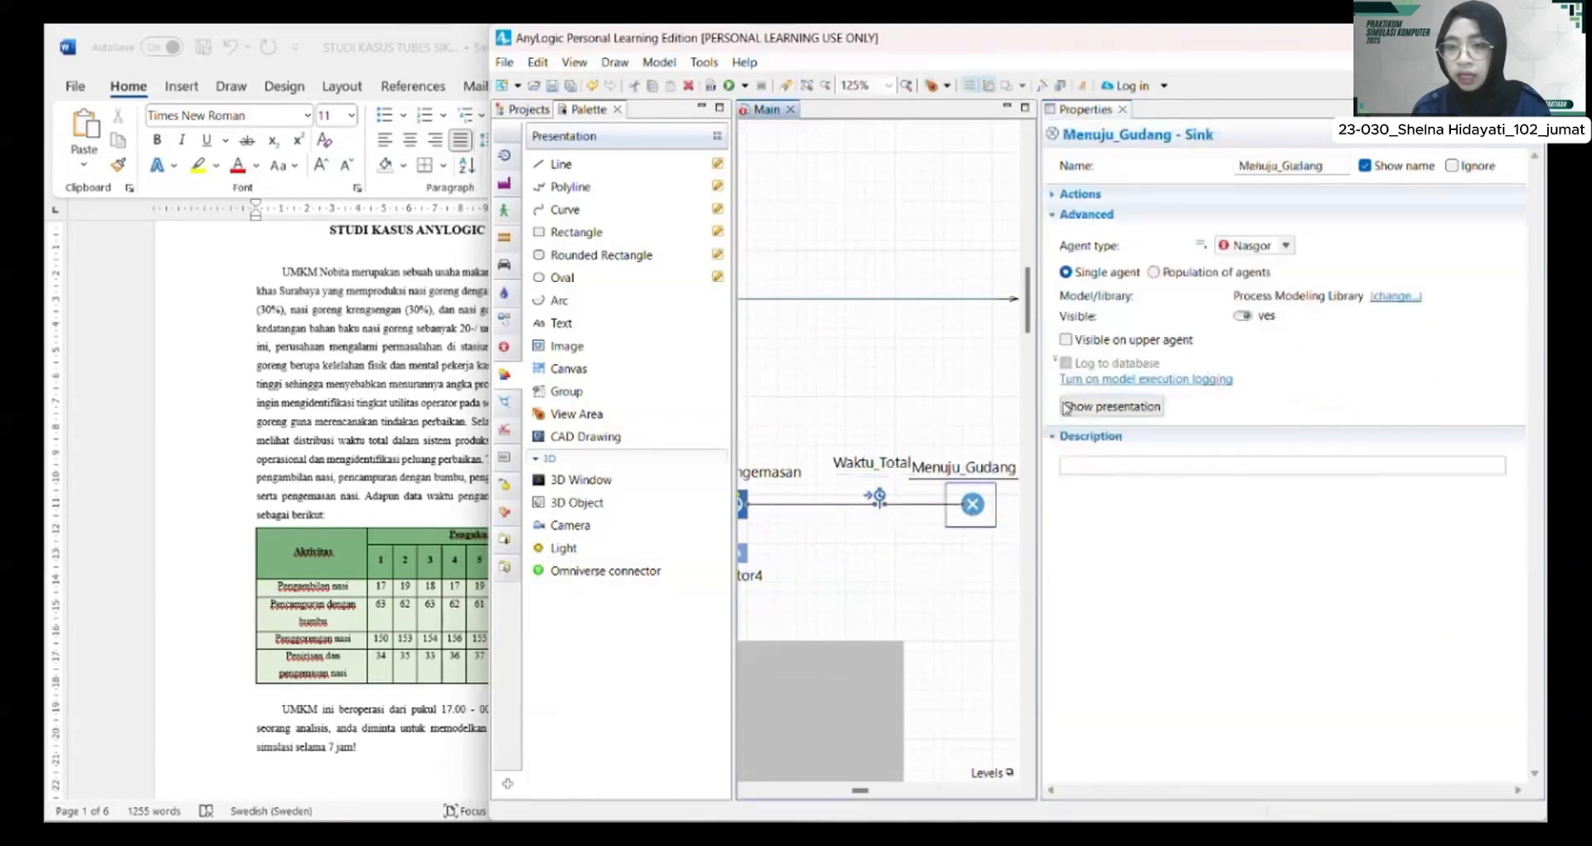
pyautogui.hscroll(-2, 885, 574)
pyautogui.hscroll(-10, 886, 574)
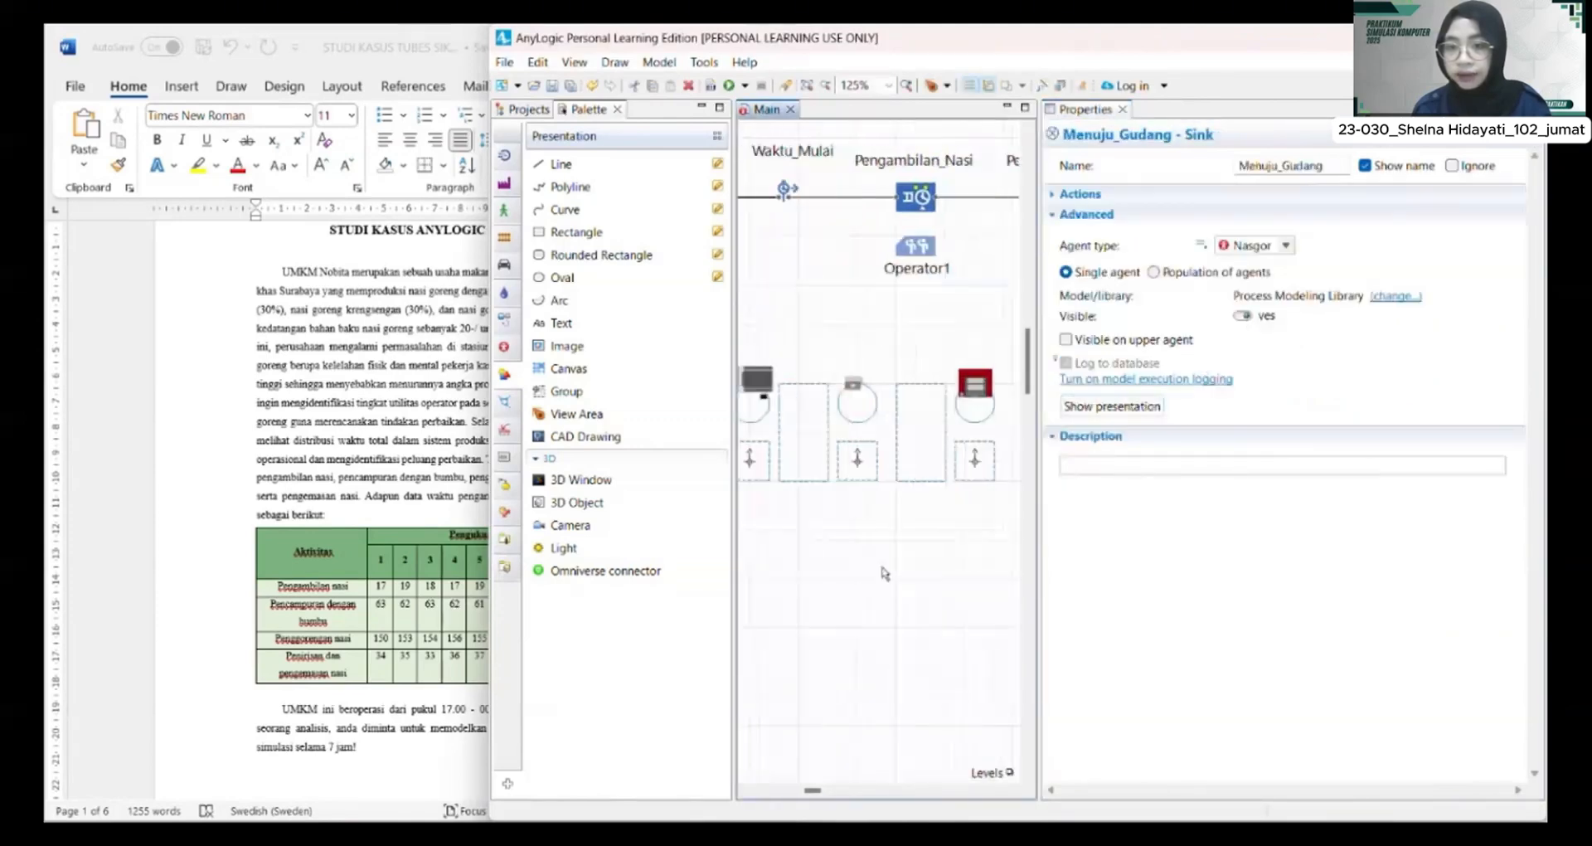
pyautogui.hscroll(-2, 886, 573)
pyautogui.scroll(-4, 886, 574)
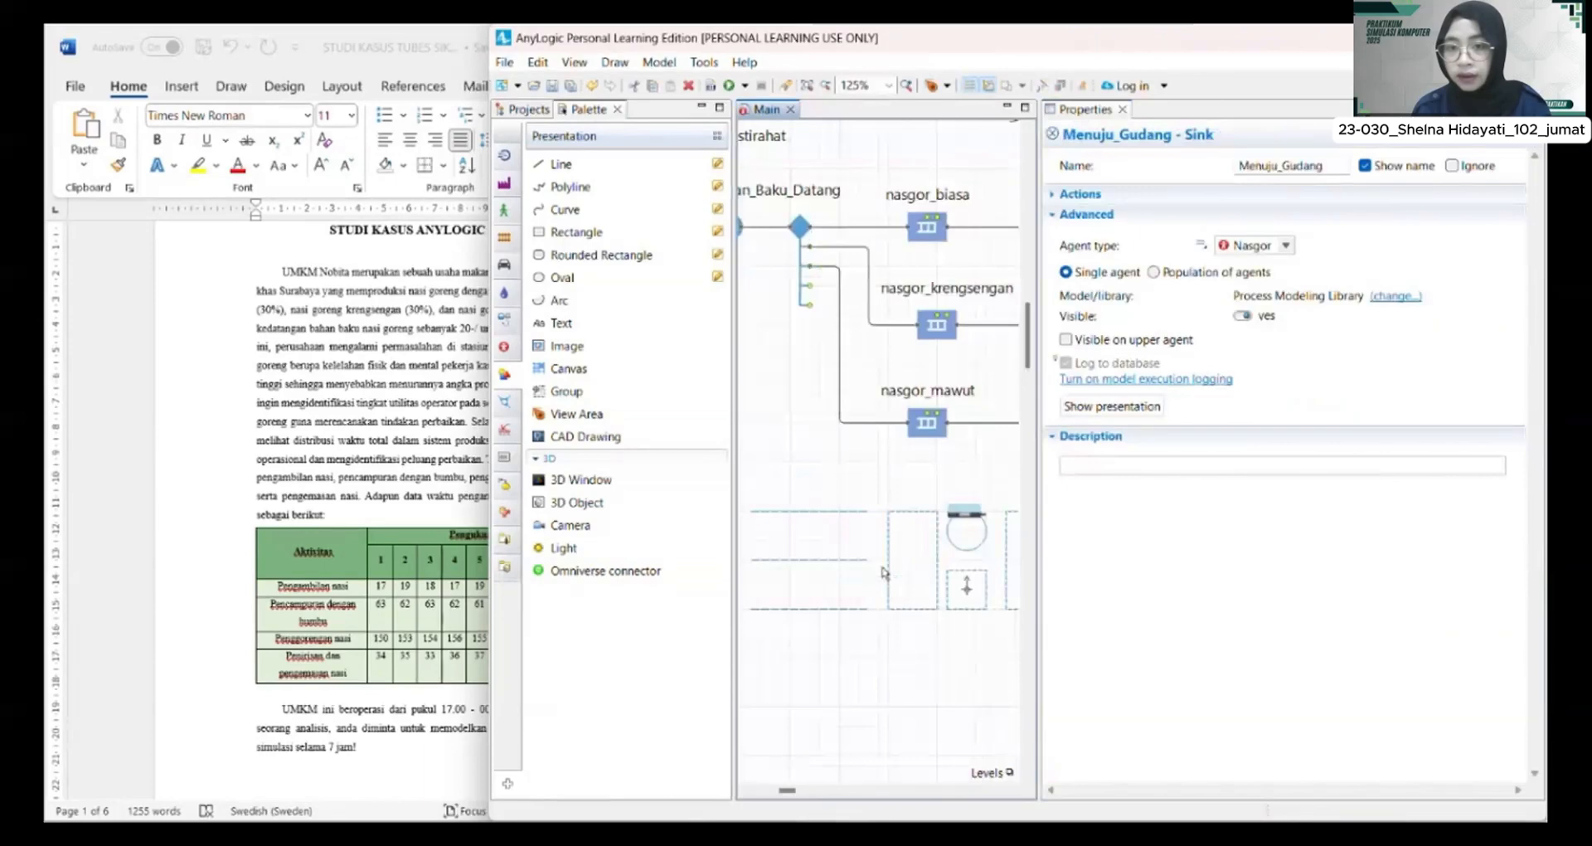
pyautogui.click(1515, 109)
pyautogui.hscroll(-5, 1212, 547)
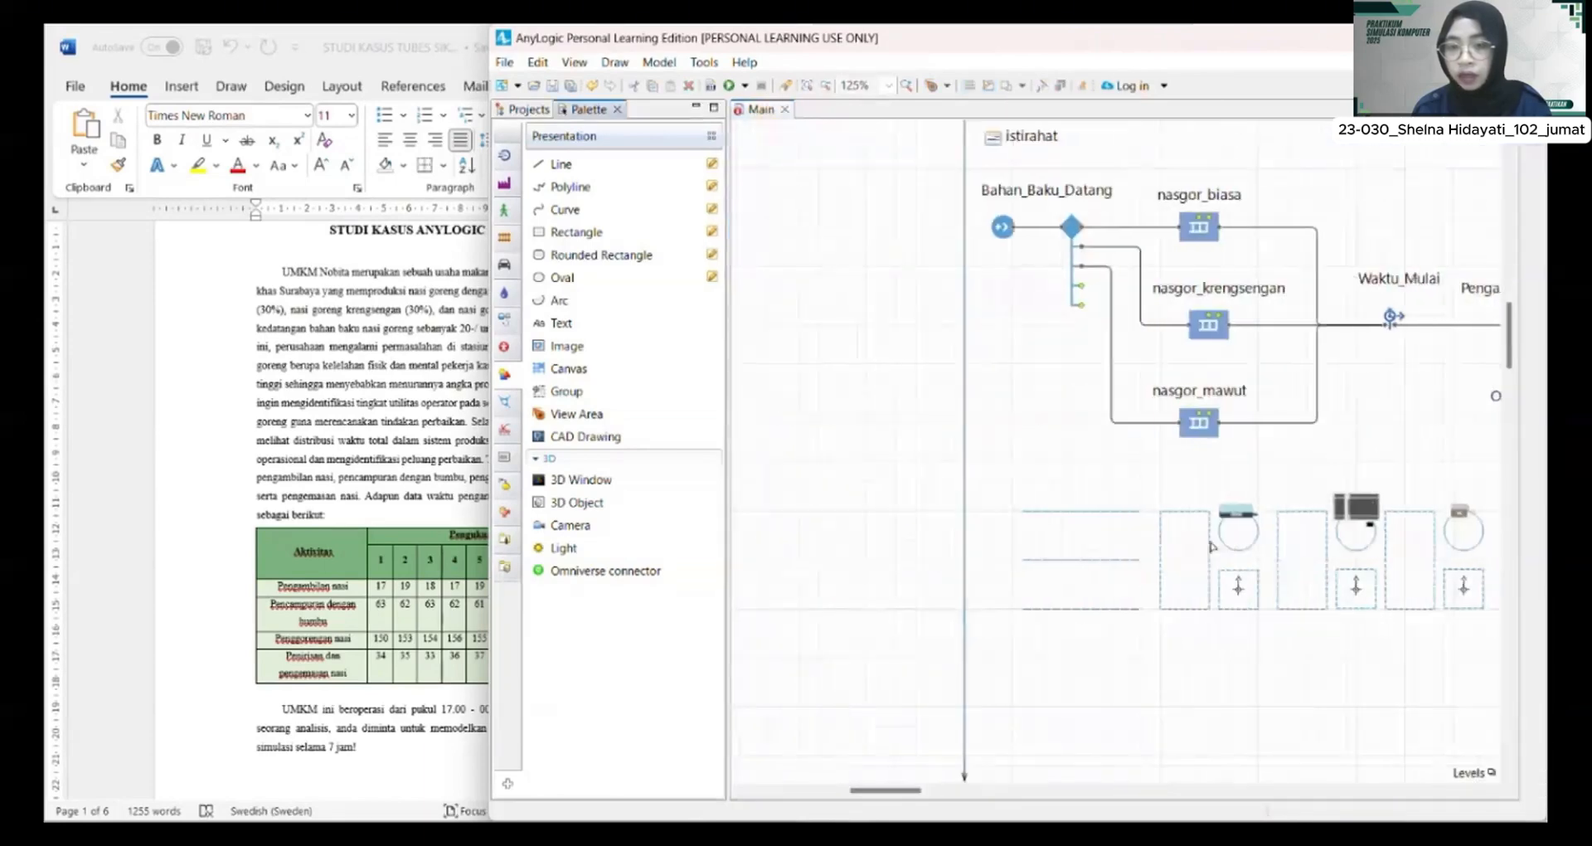
# Step: Add a Histogram chart beneath the production layout on the Main canvas
pyautogui.scroll(-3, 1211, 548)
pyautogui.hscroll(2, 1212, 547)
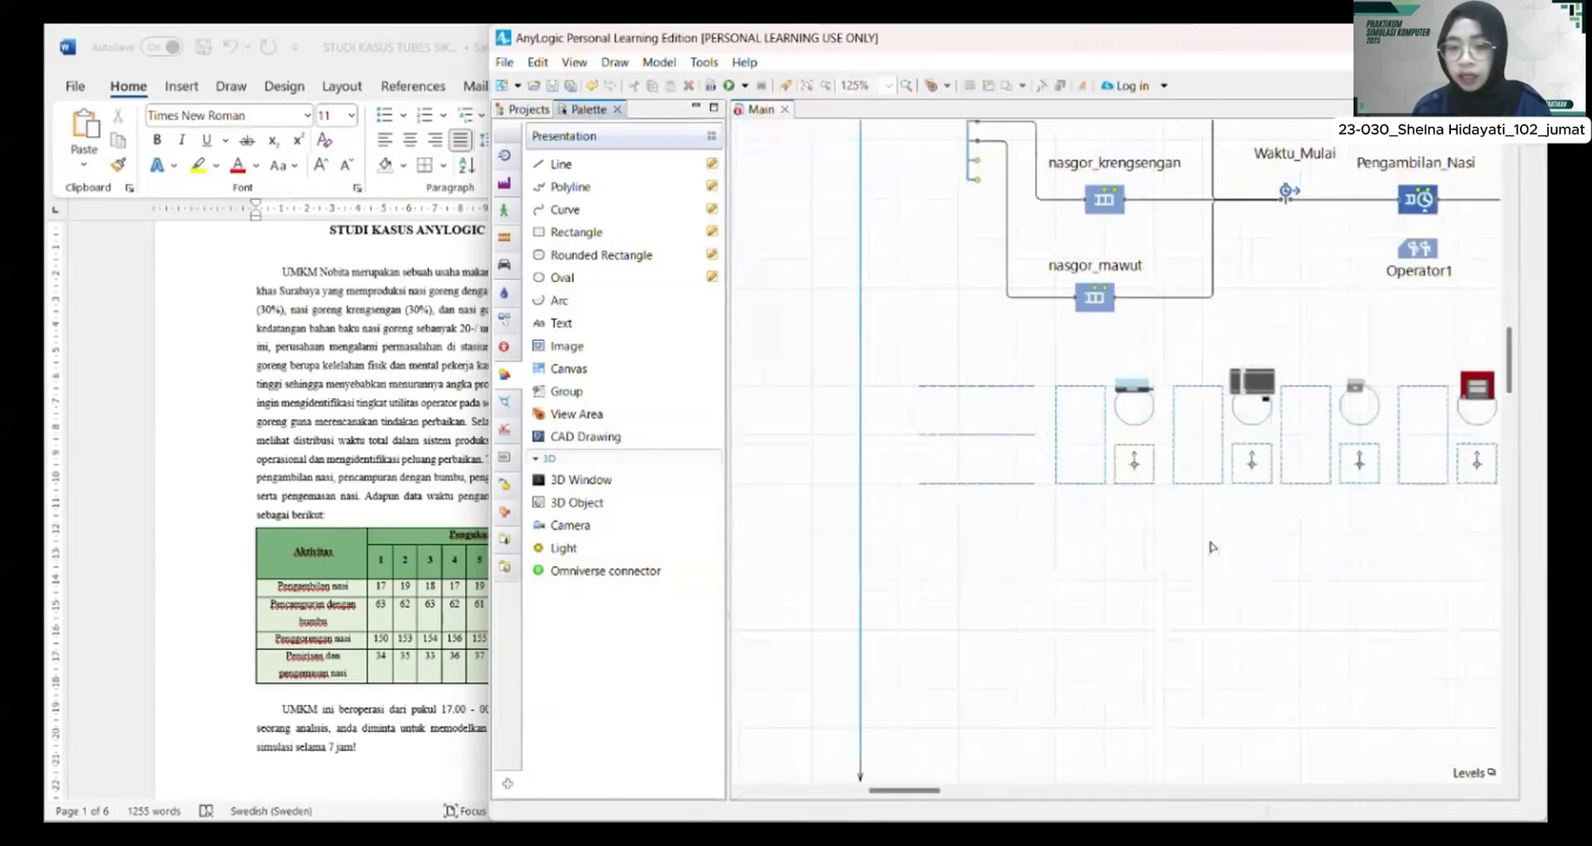
pyautogui.moveTo(508, 355)
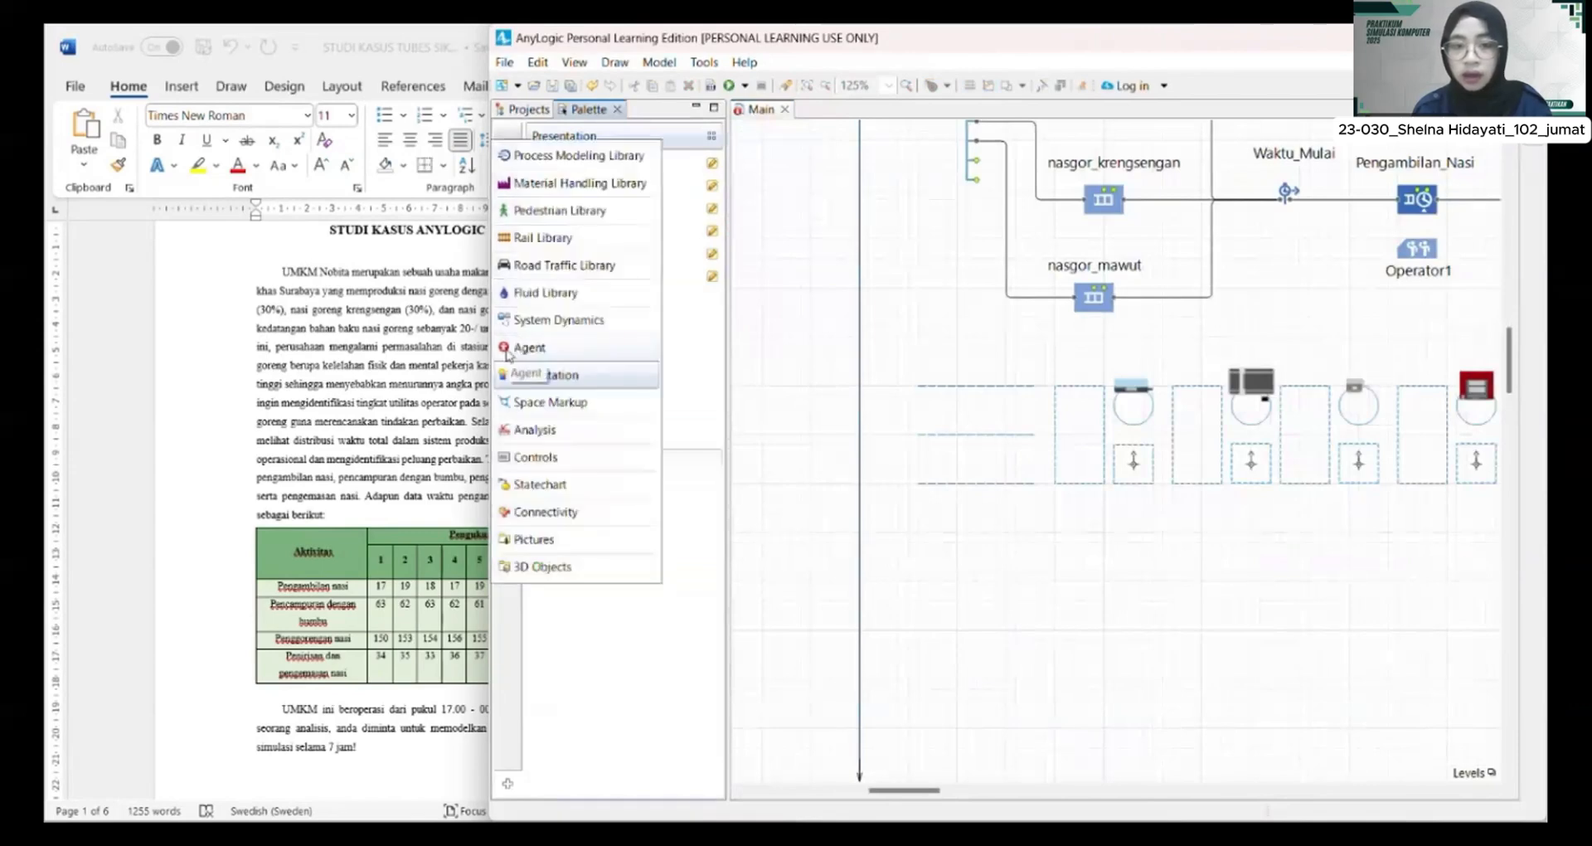
pyautogui.click(532, 431)
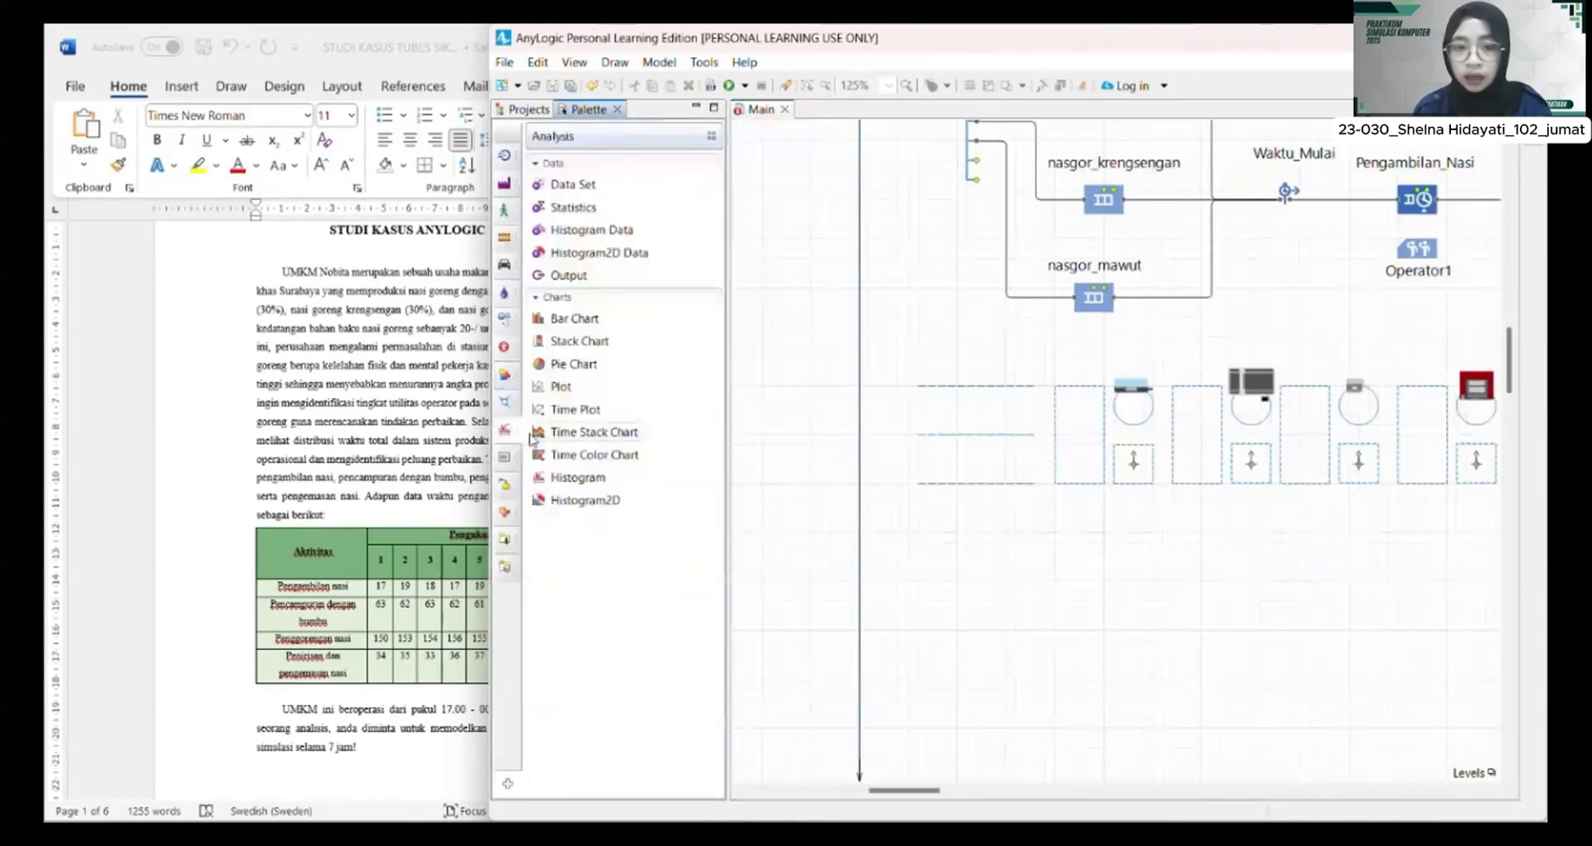
pyautogui.moveTo(572, 481); pyautogui.dragTo(912, 544)
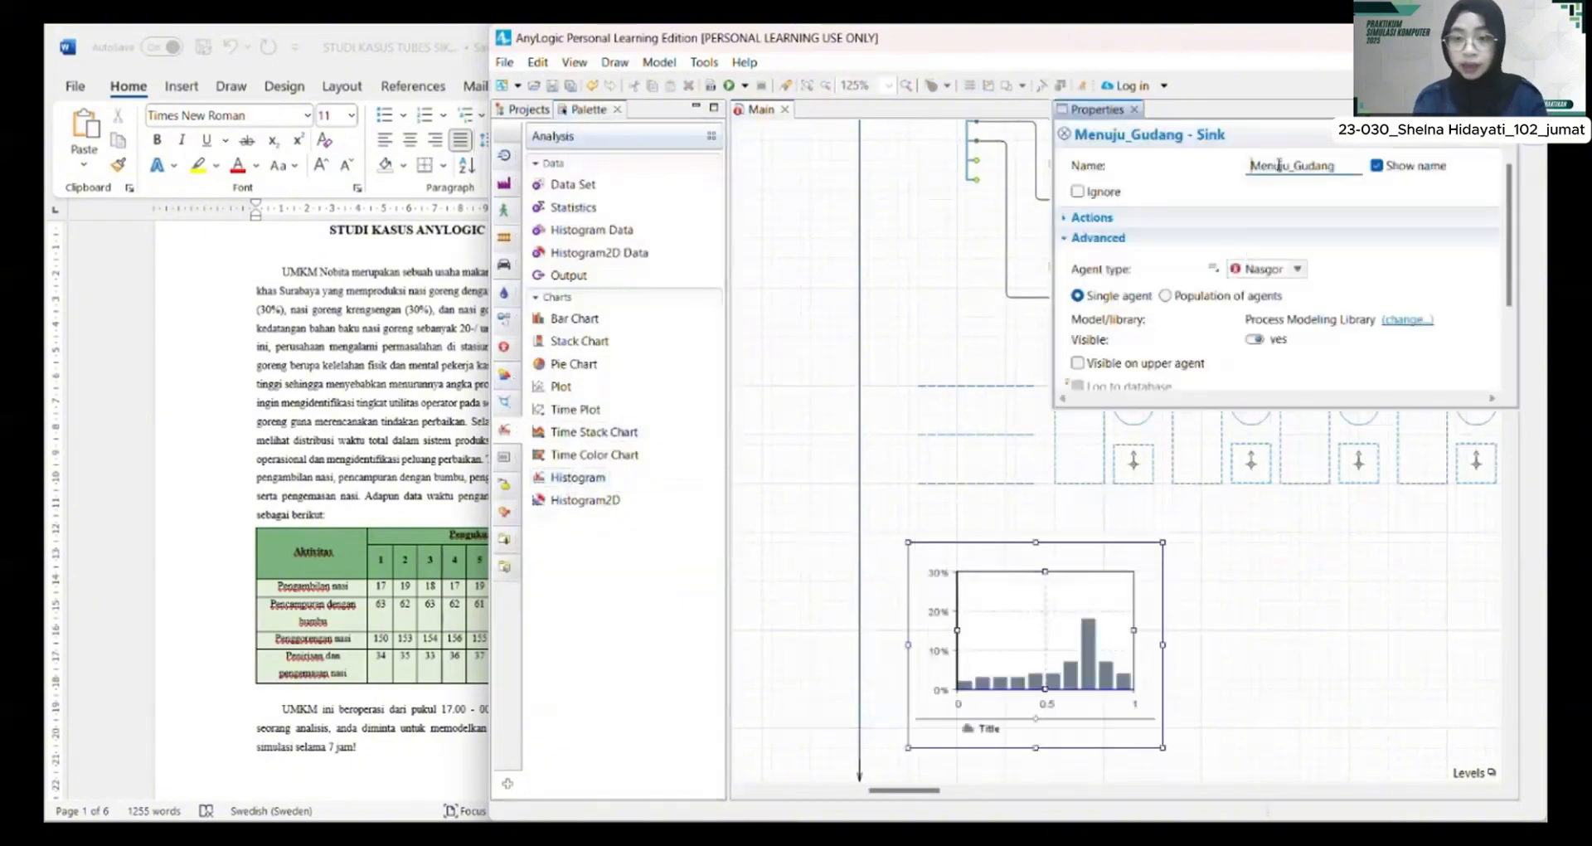
# Step: Rename the Menuju_Gudang sink to Waktu_Total_Dalam_Sistem and expand its actions and advanced properties
pyautogui.doubleClick(1327, 166)
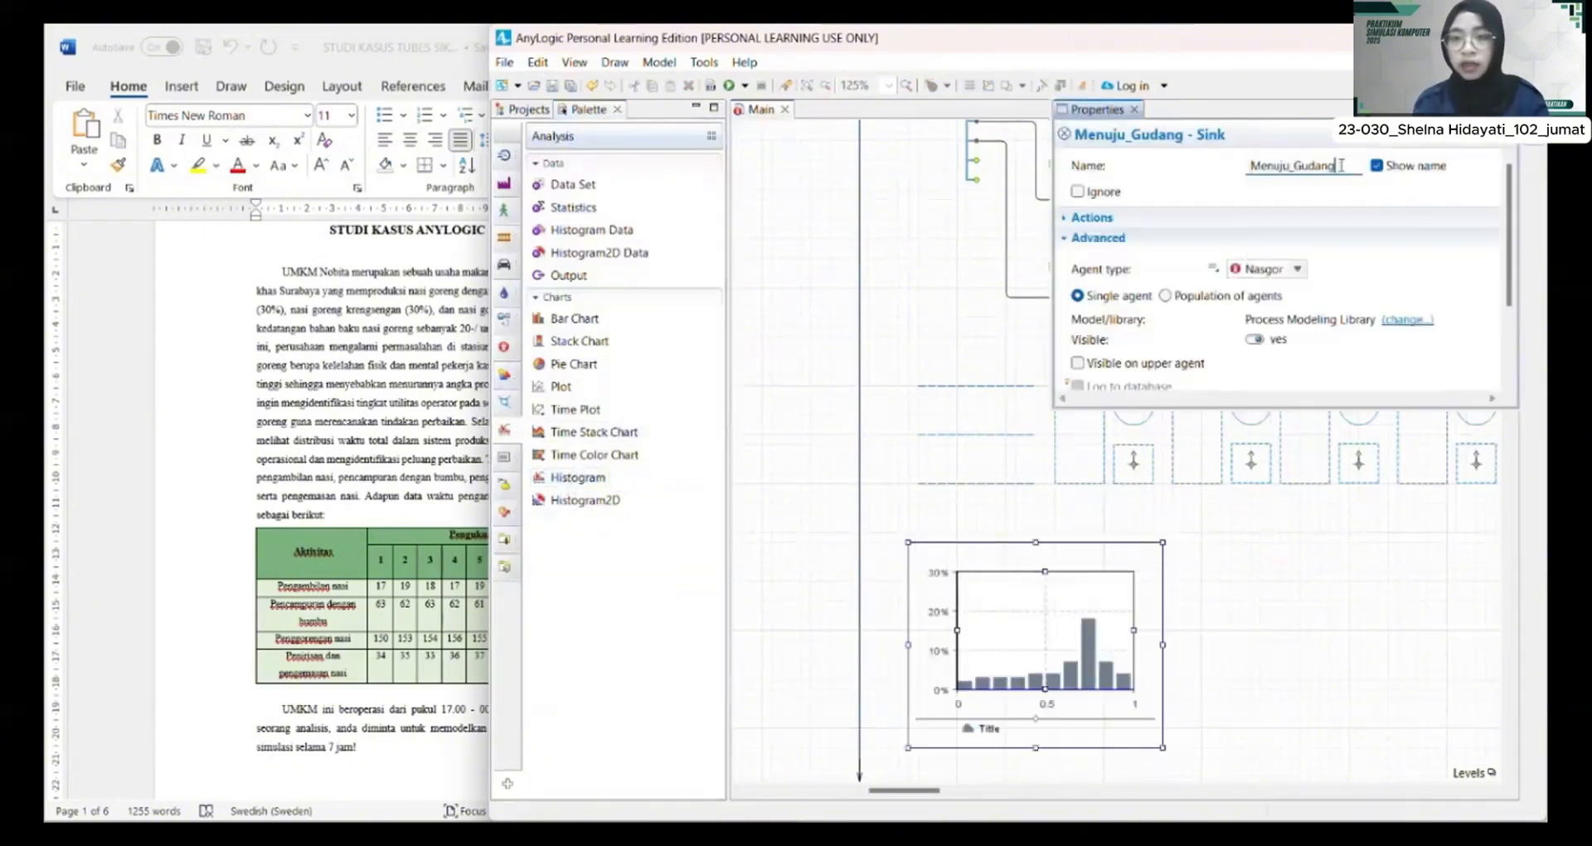
pyautogui.write('Waktu_Toy')
pyautogui.press('BackSpace')
pyautogui.write('ta')
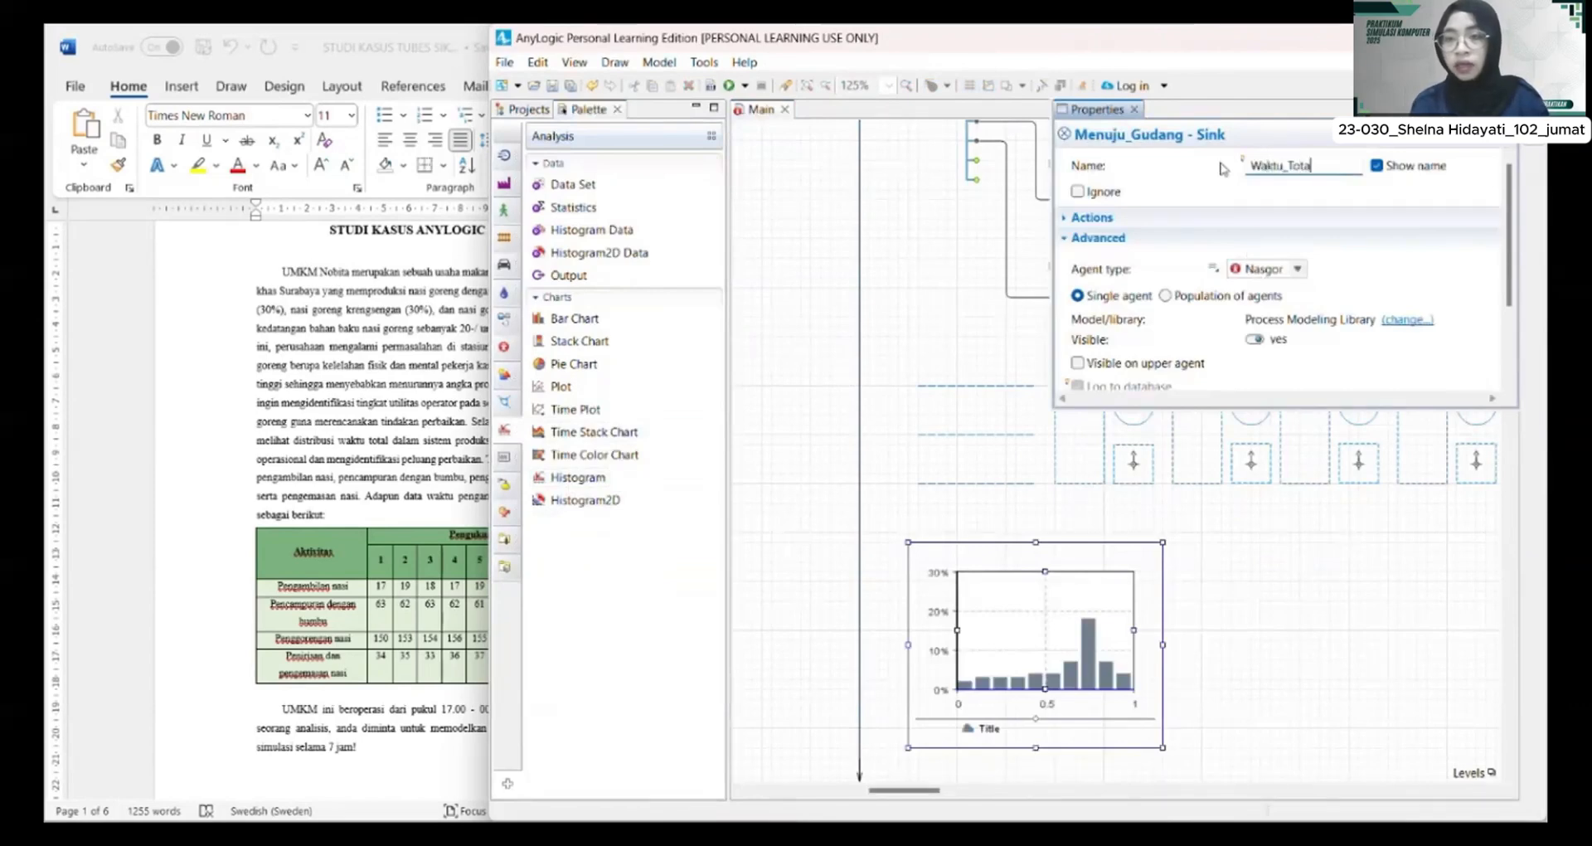
pyautogui.write('l_D')
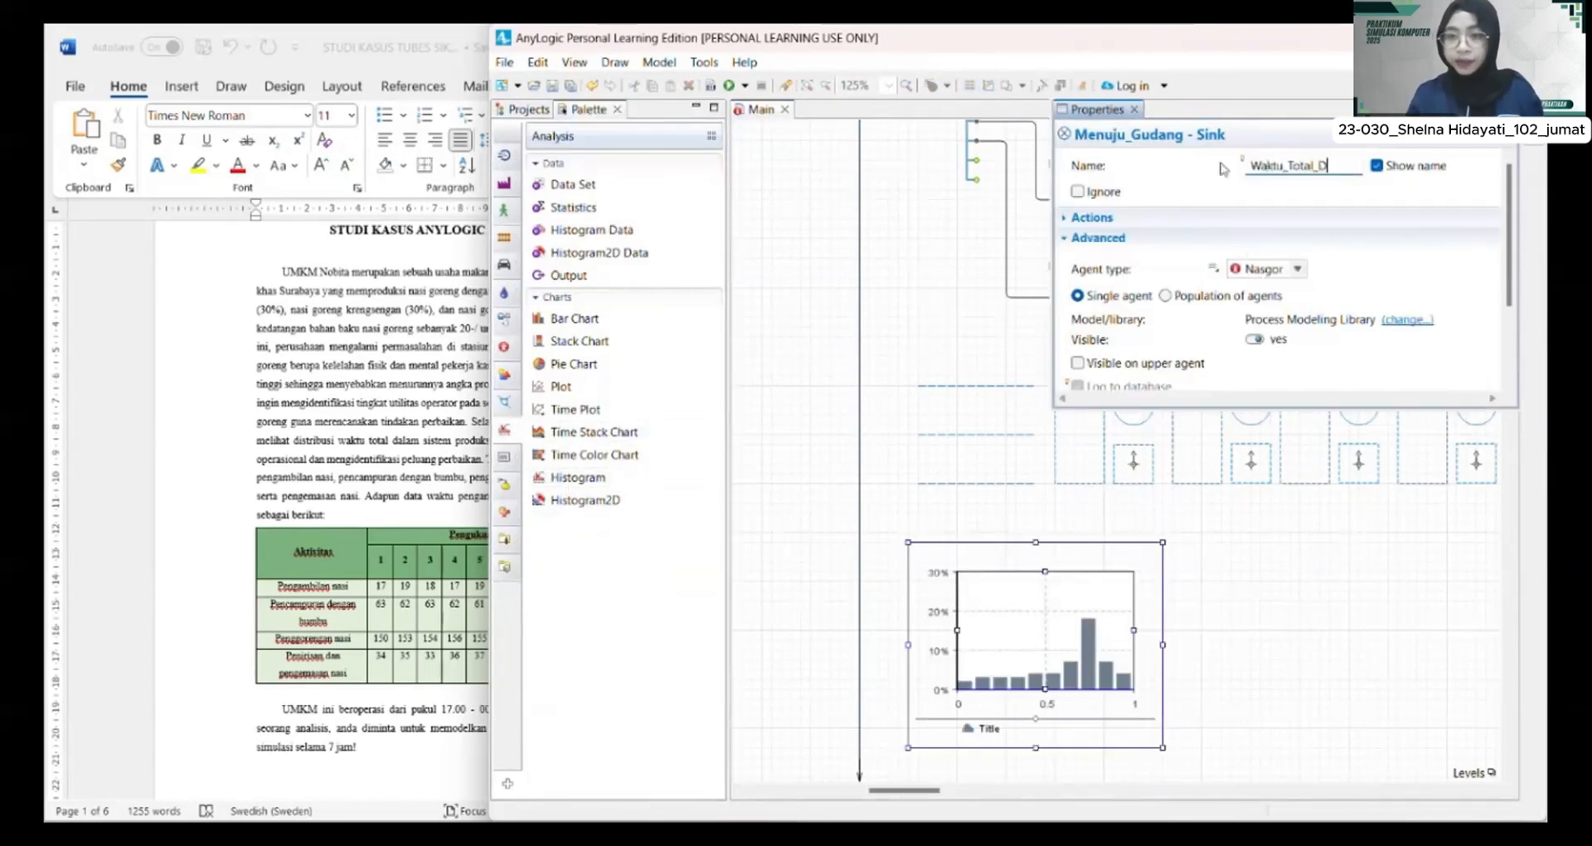
pyautogui.write('alam_Sistem')
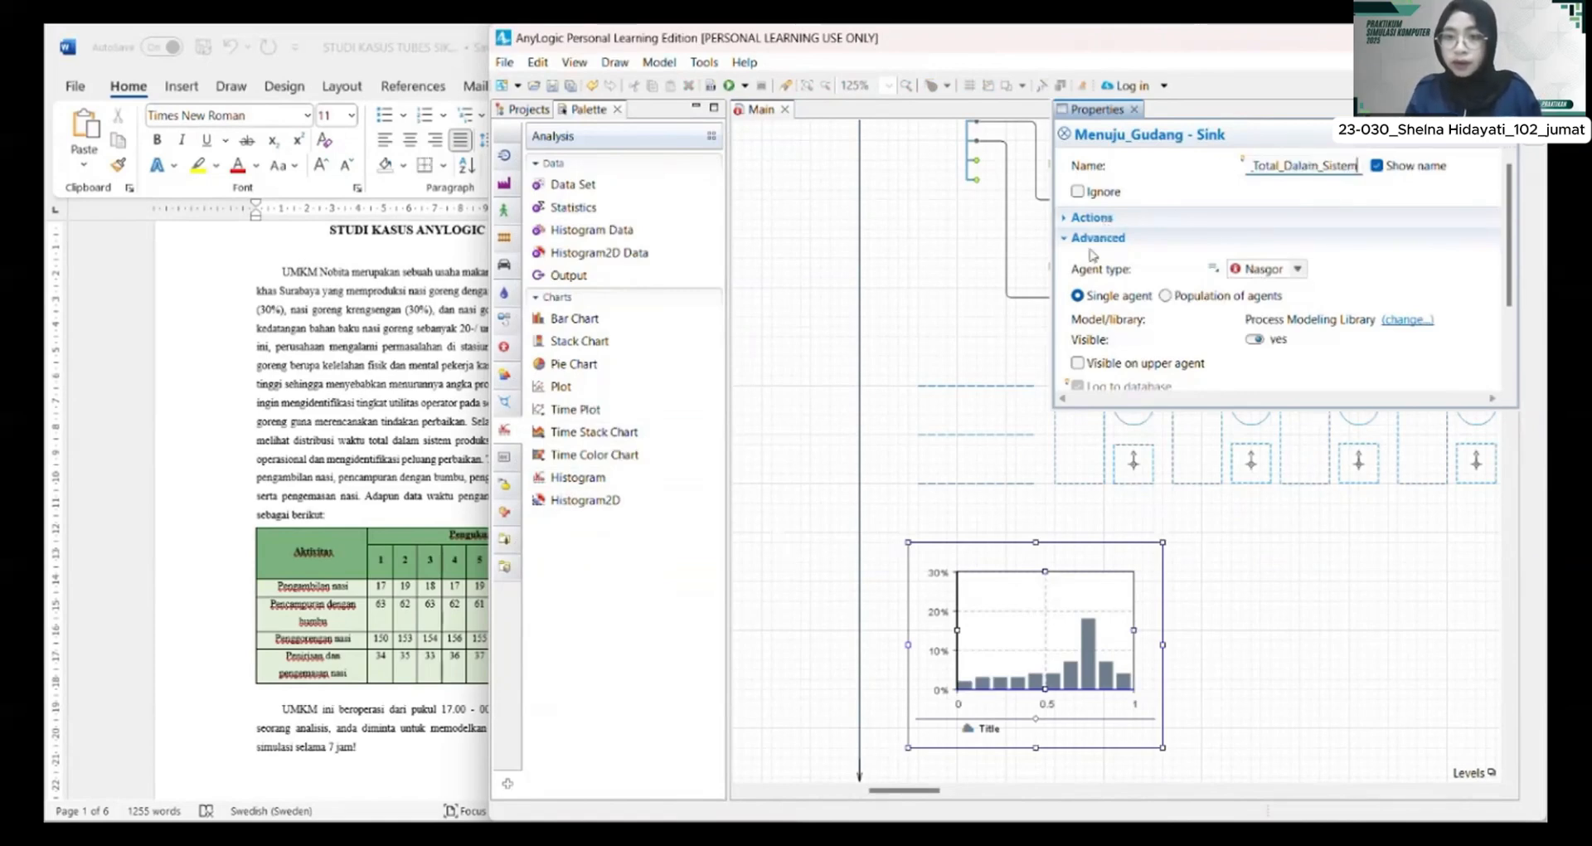
pyautogui.click(1093, 218)
pyautogui.click(1090, 220)
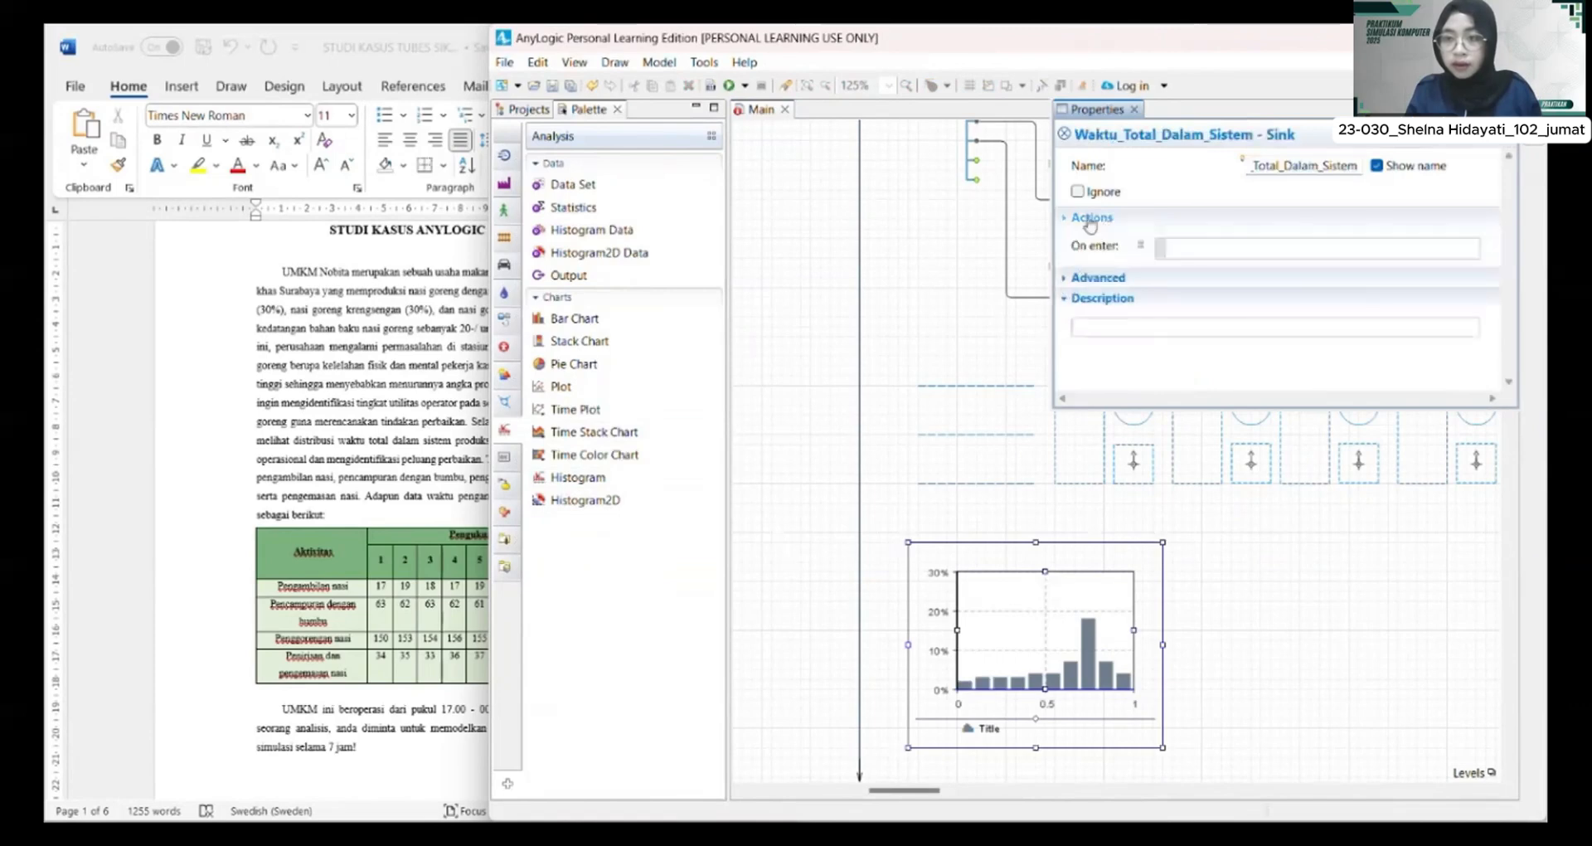
pyautogui.click(1091, 282)
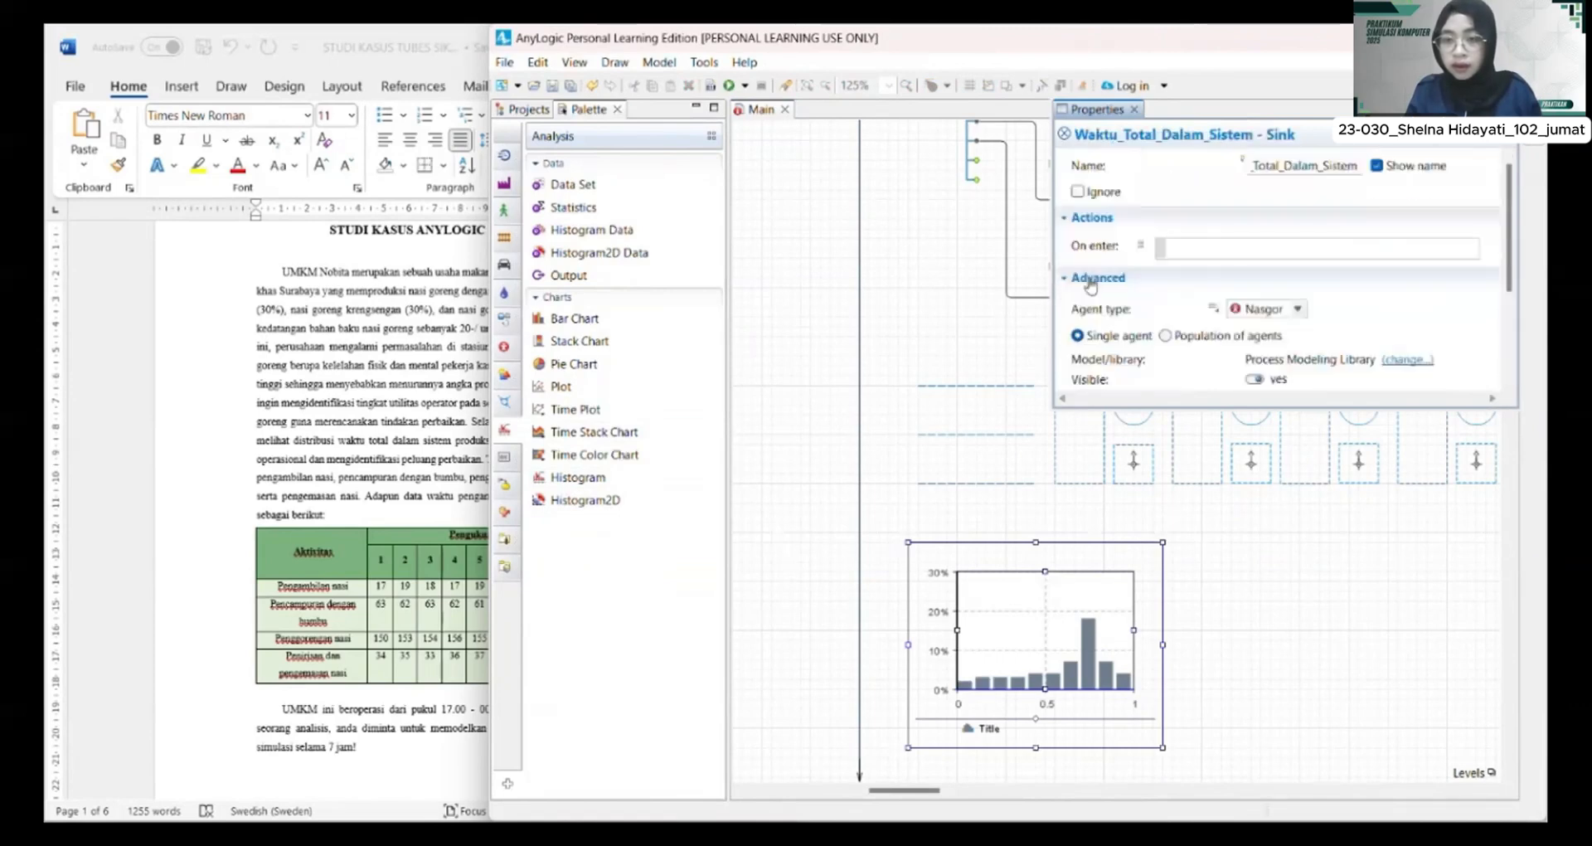
# Step: Name the histogram Waktu_Total_Dalam_Sistem and set its data title to "Waktu Total Dalam Sistem" in the docked properties
pyautogui.moveTo(1275, 114); pyautogui.dragTo(1227, 123)
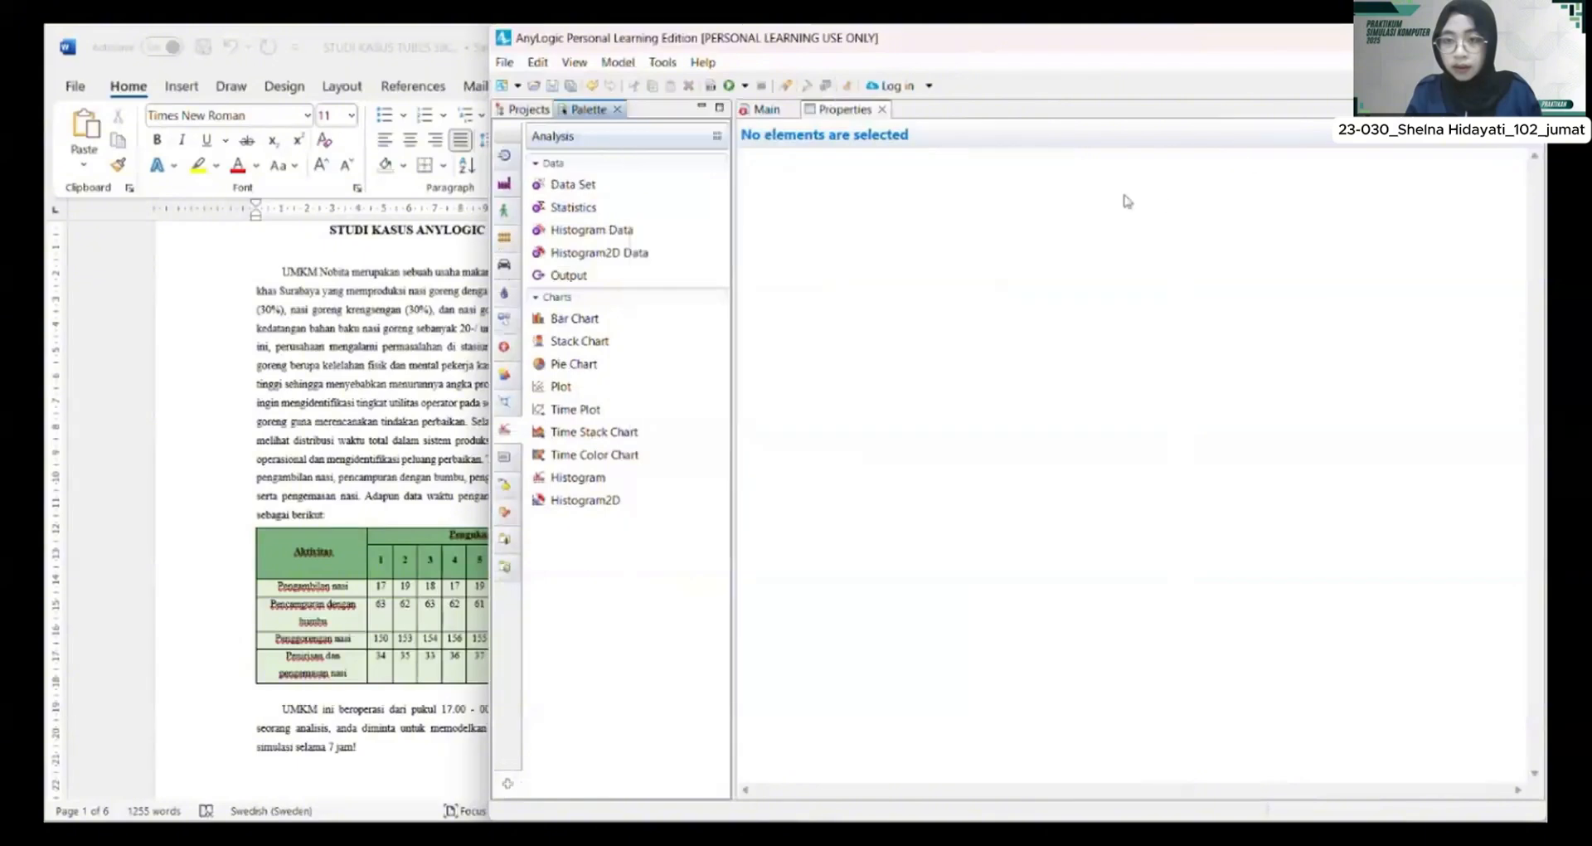
pyautogui.click(767, 112)
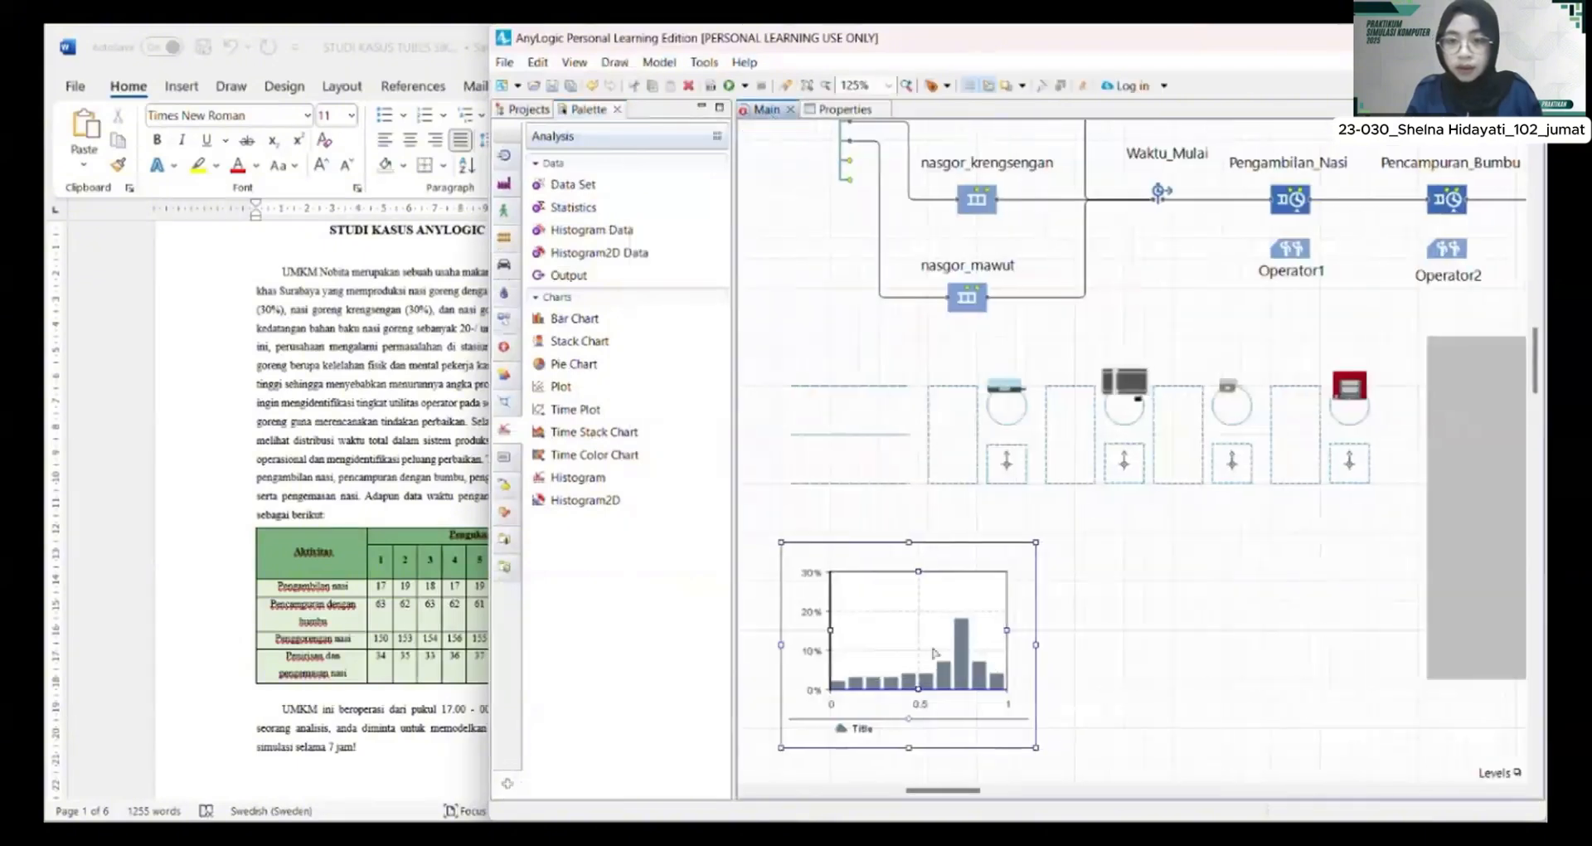
pyautogui.click(934, 615)
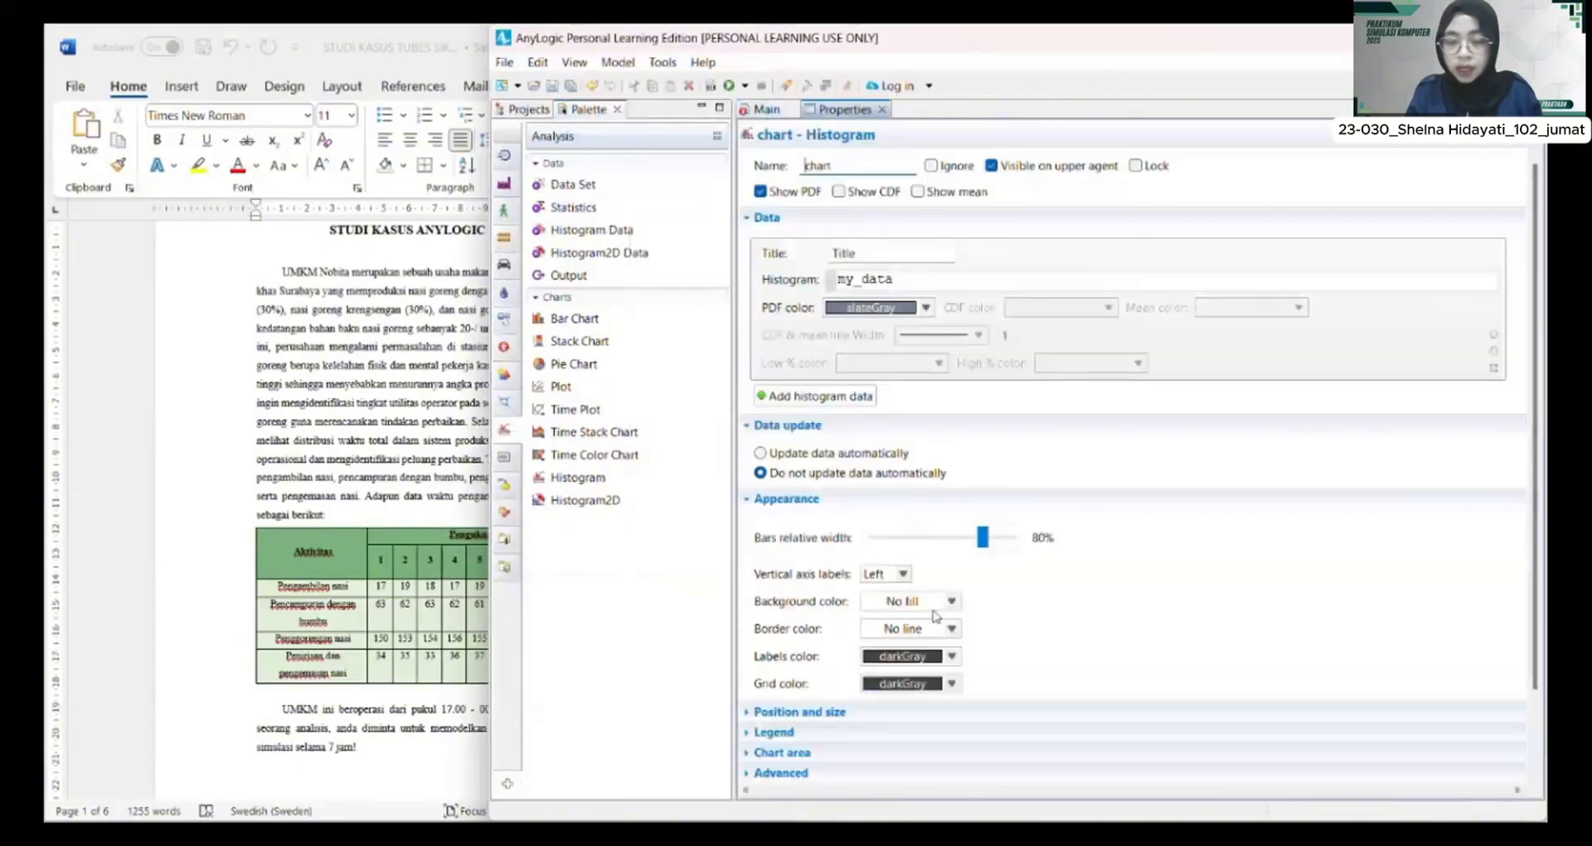
pyautogui.doubleClick(879, 167)
pyautogui.write('Waktu_Total_')
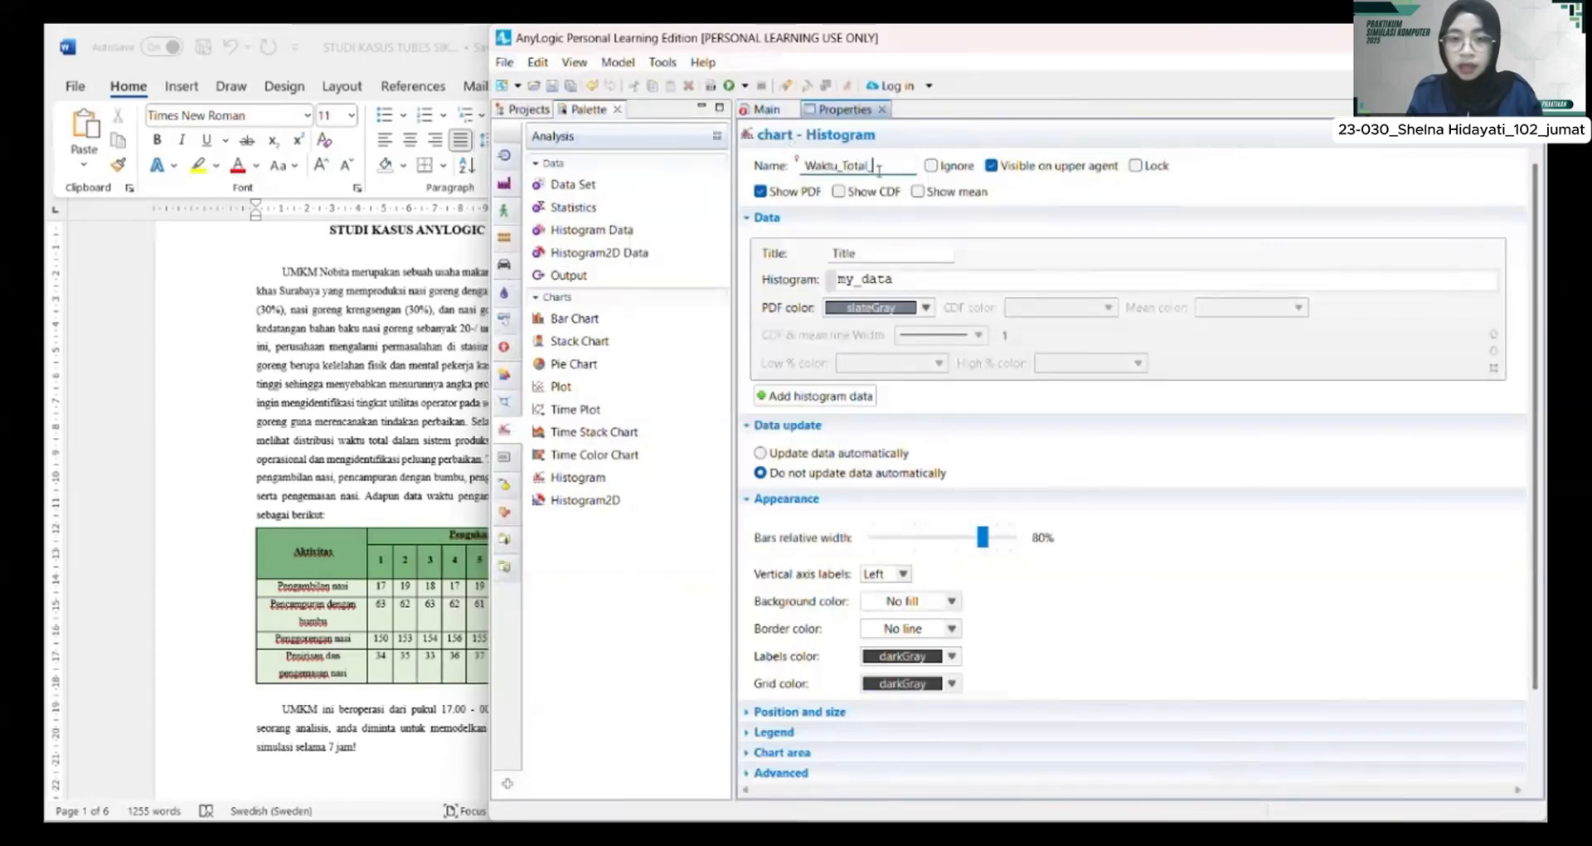
pyautogui.write('Dalam_Sistem')
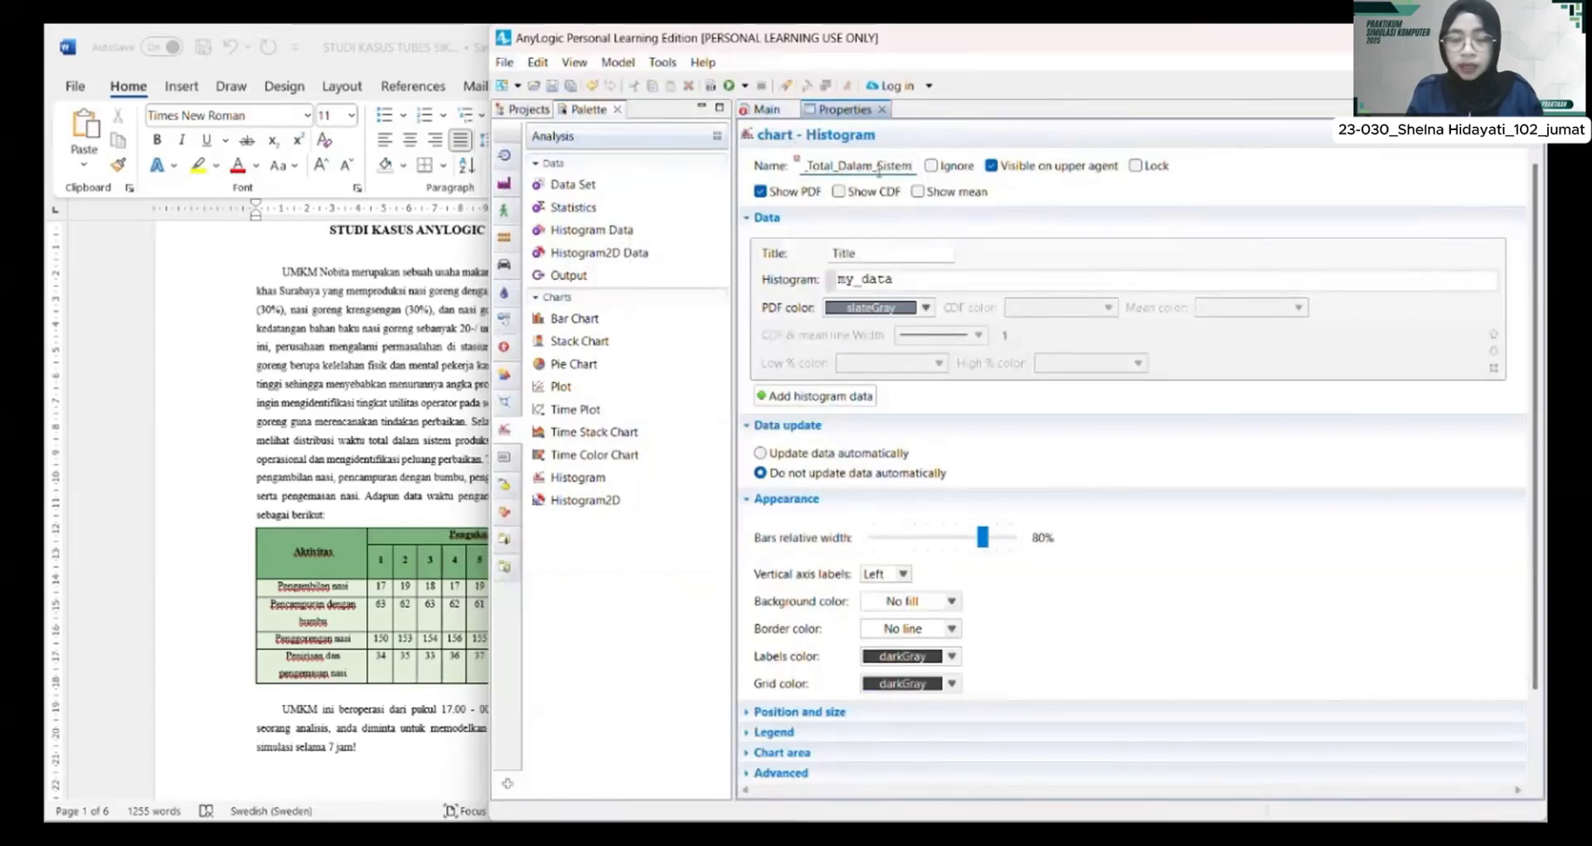
pyautogui.click(899, 255)
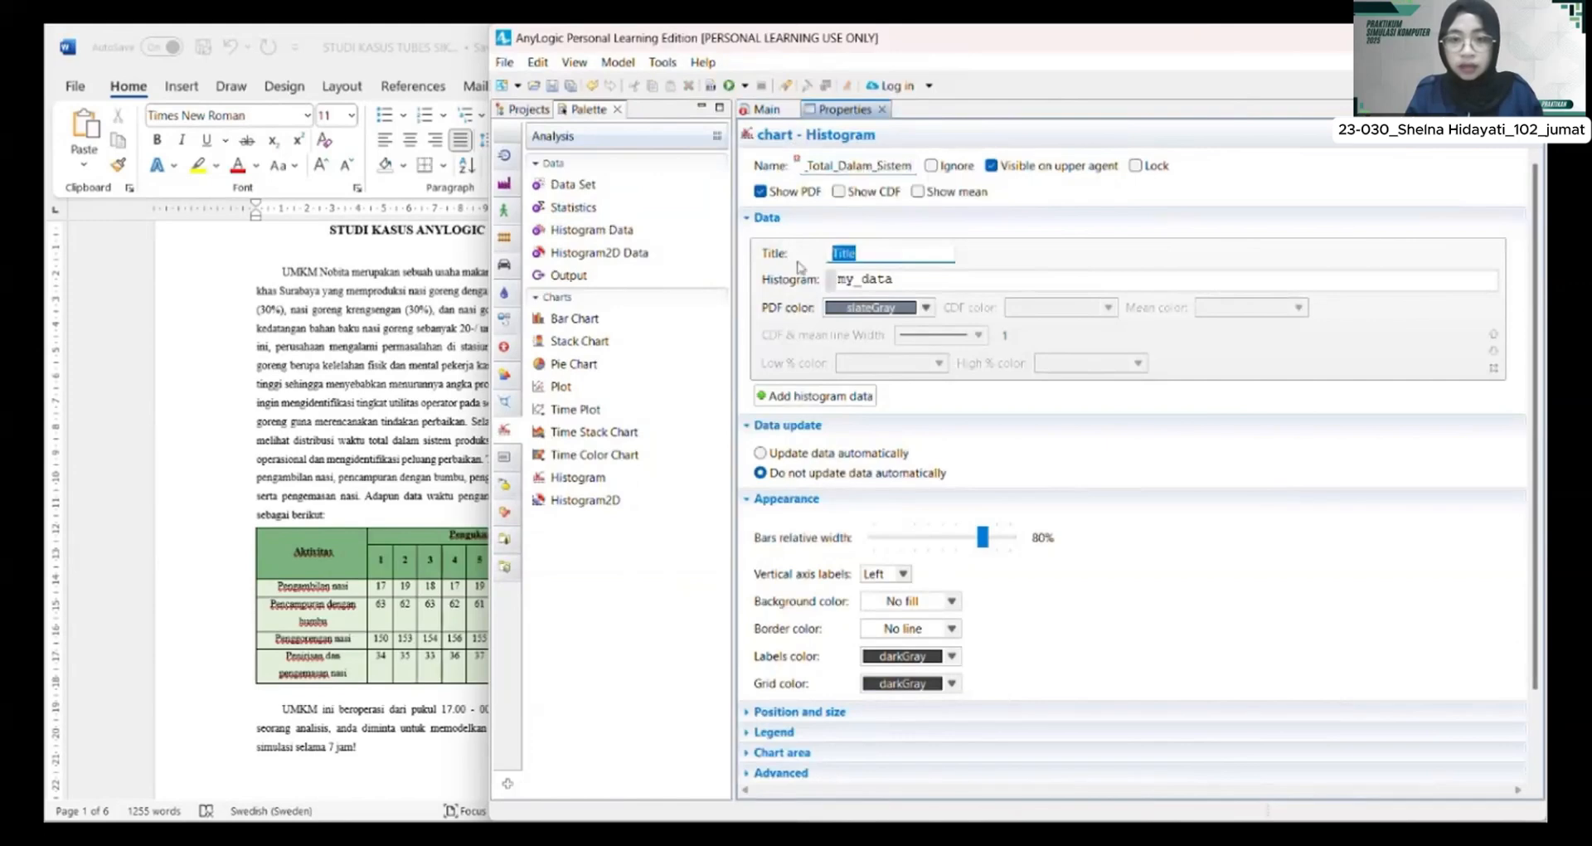
pyautogui.write('Waktu Total Dalam Sistem')
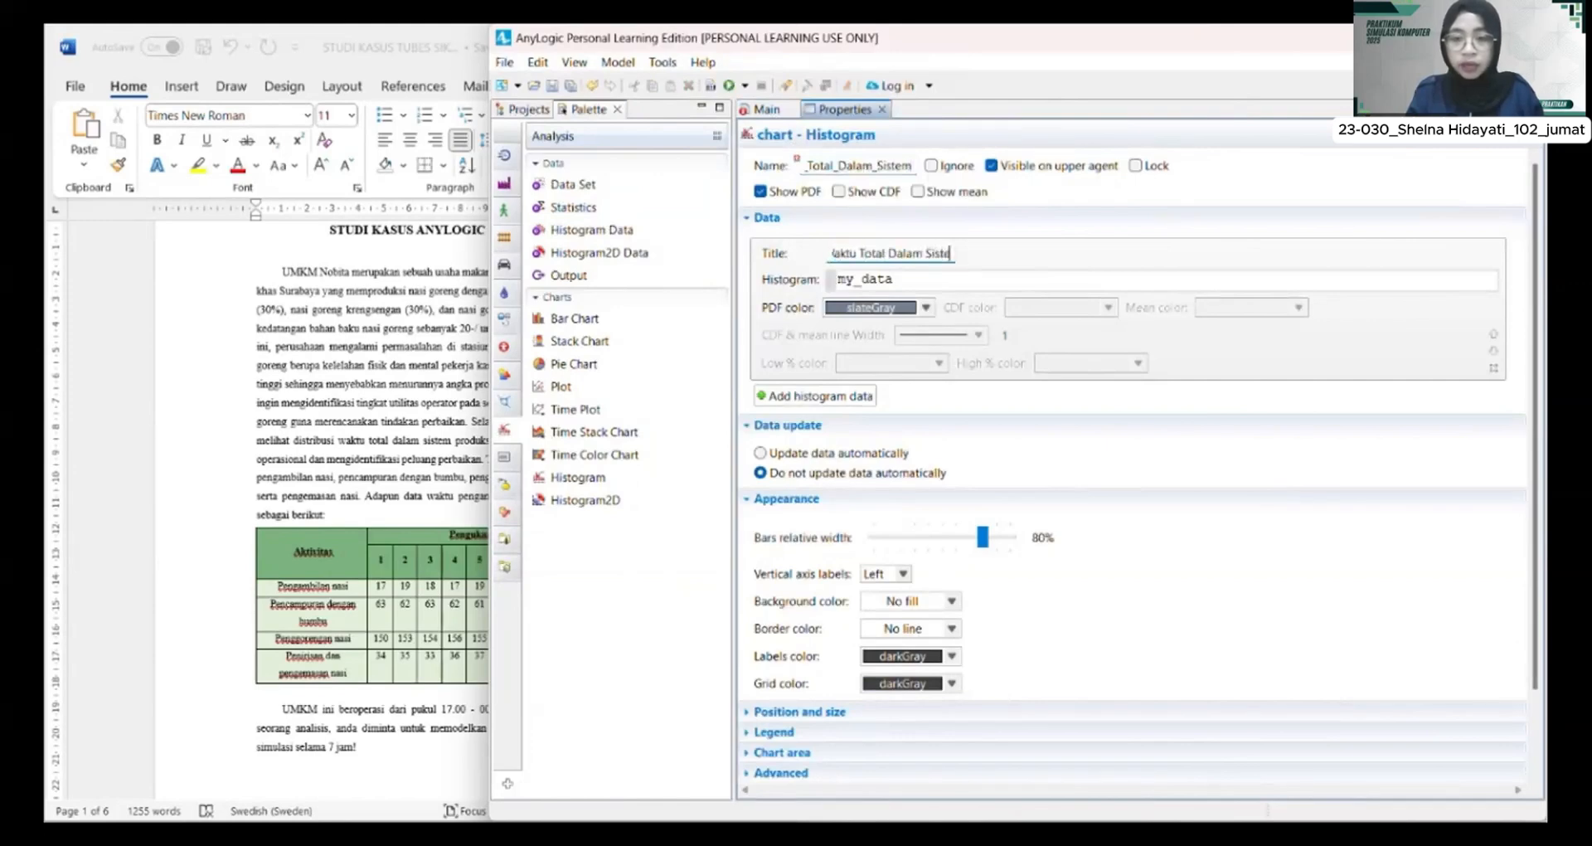
# Step: Replace the histogram's my_data source with Waktu_Total.distribution
pyautogui.click(909, 277)
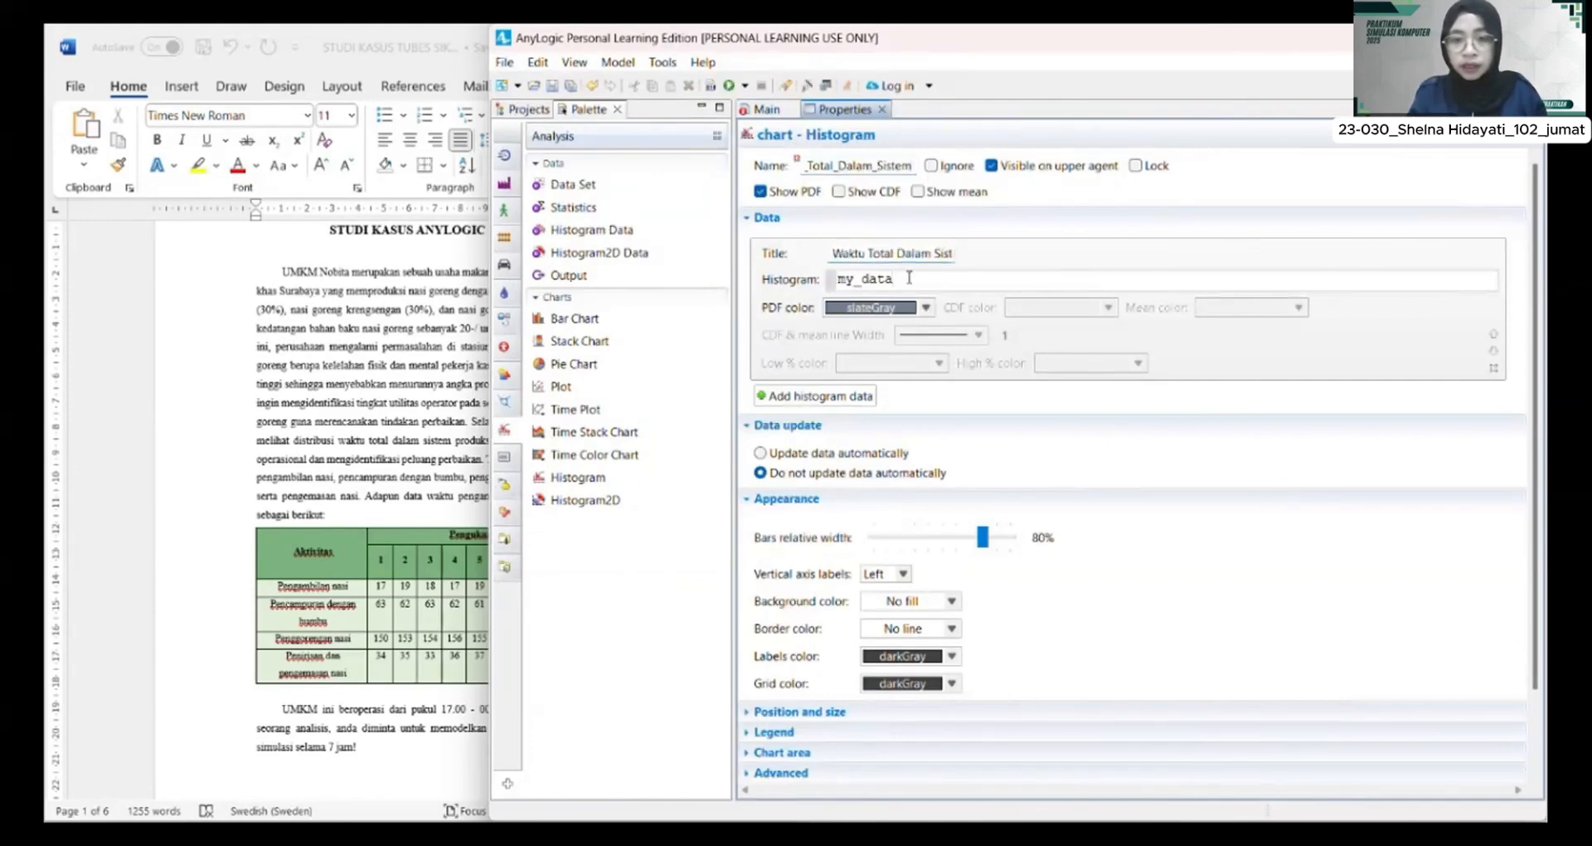
pyautogui.press('BackSpace')
pyautogui.press('BackSpace')
pyautogui.press('BackSpace')
pyautogui.press('BackSpace')
pyautogui.press('BackSpace')
pyautogui.press('BackSpace')
pyautogui.press('BackSpace')
pyautogui.write('Waktu_Total')
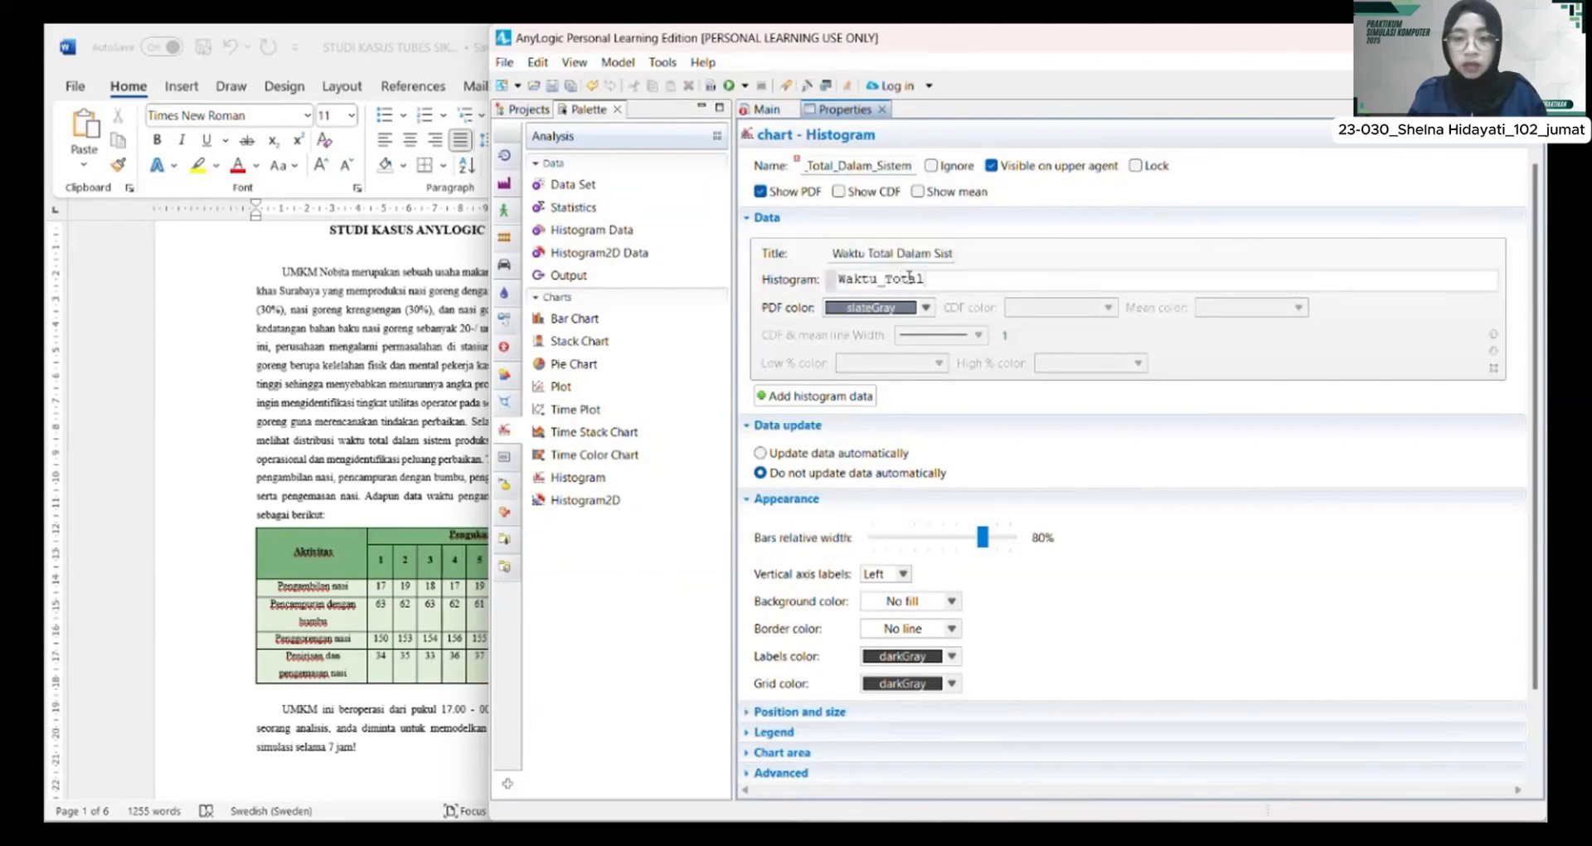
pyautogui.write('ibution')
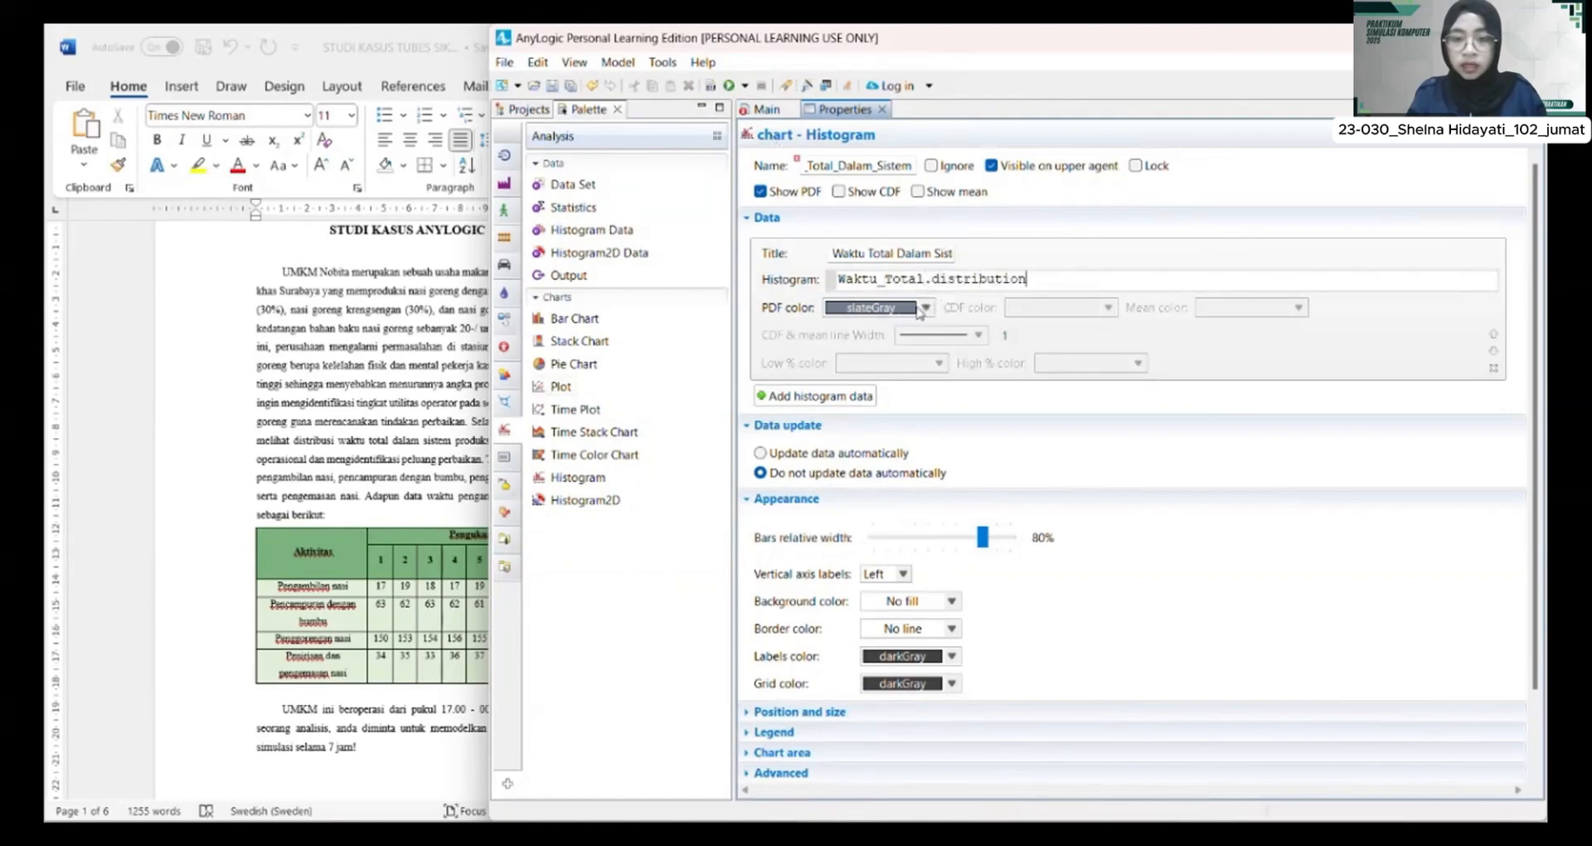
# Step: Try cyan as the histogram's PDF color, settle on red, and return to the Main diagram
pyautogui.click(922, 307)
pyautogui.click(877, 346)
pyautogui.click(925, 308)
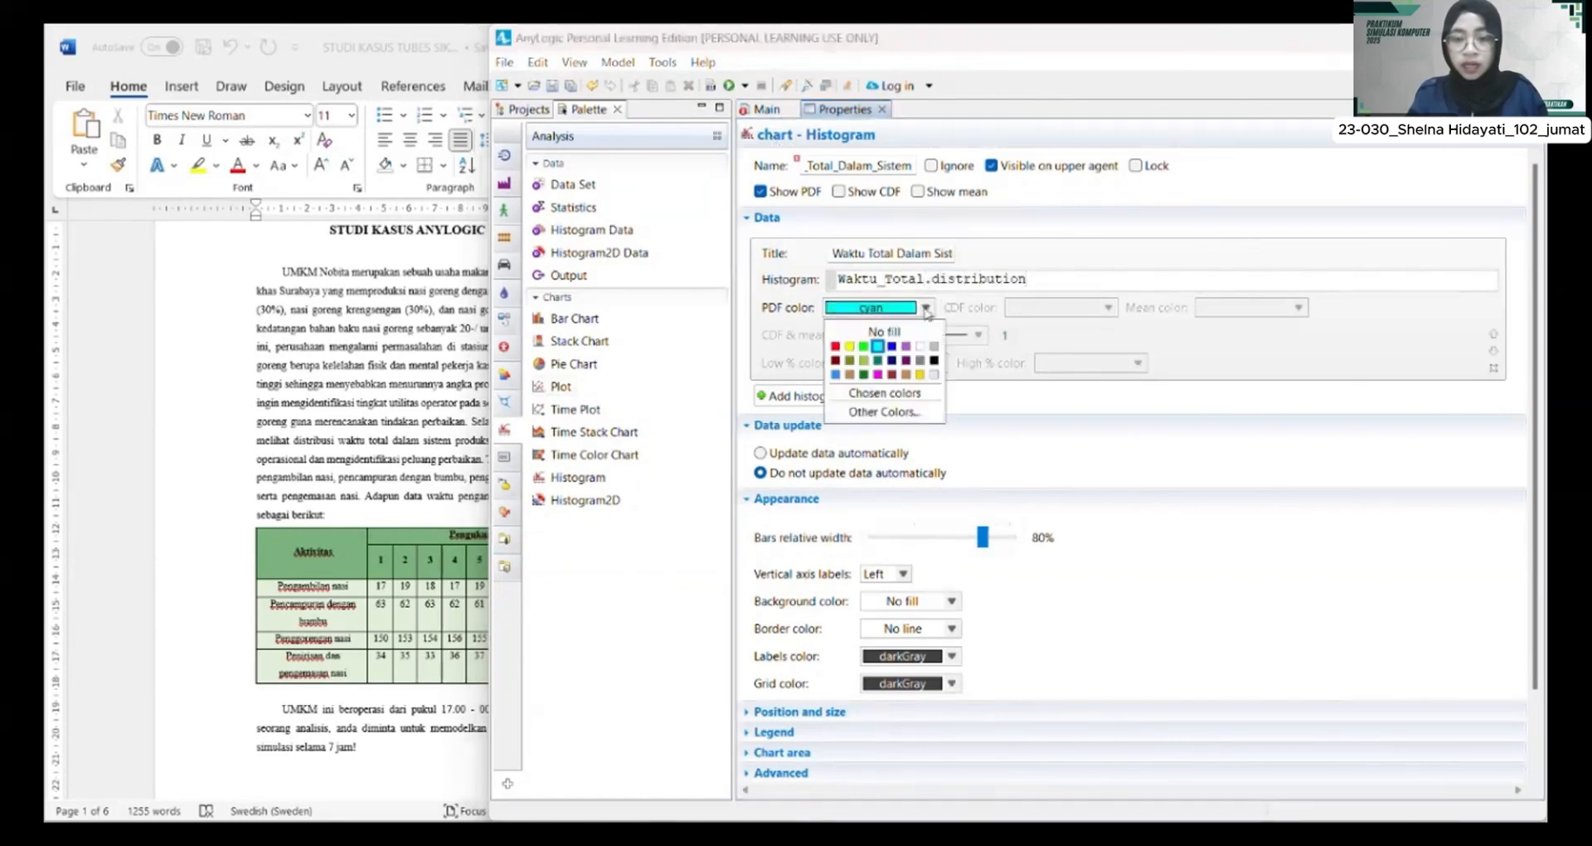
pyautogui.click(835, 346)
pyautogui.click(767, 110)
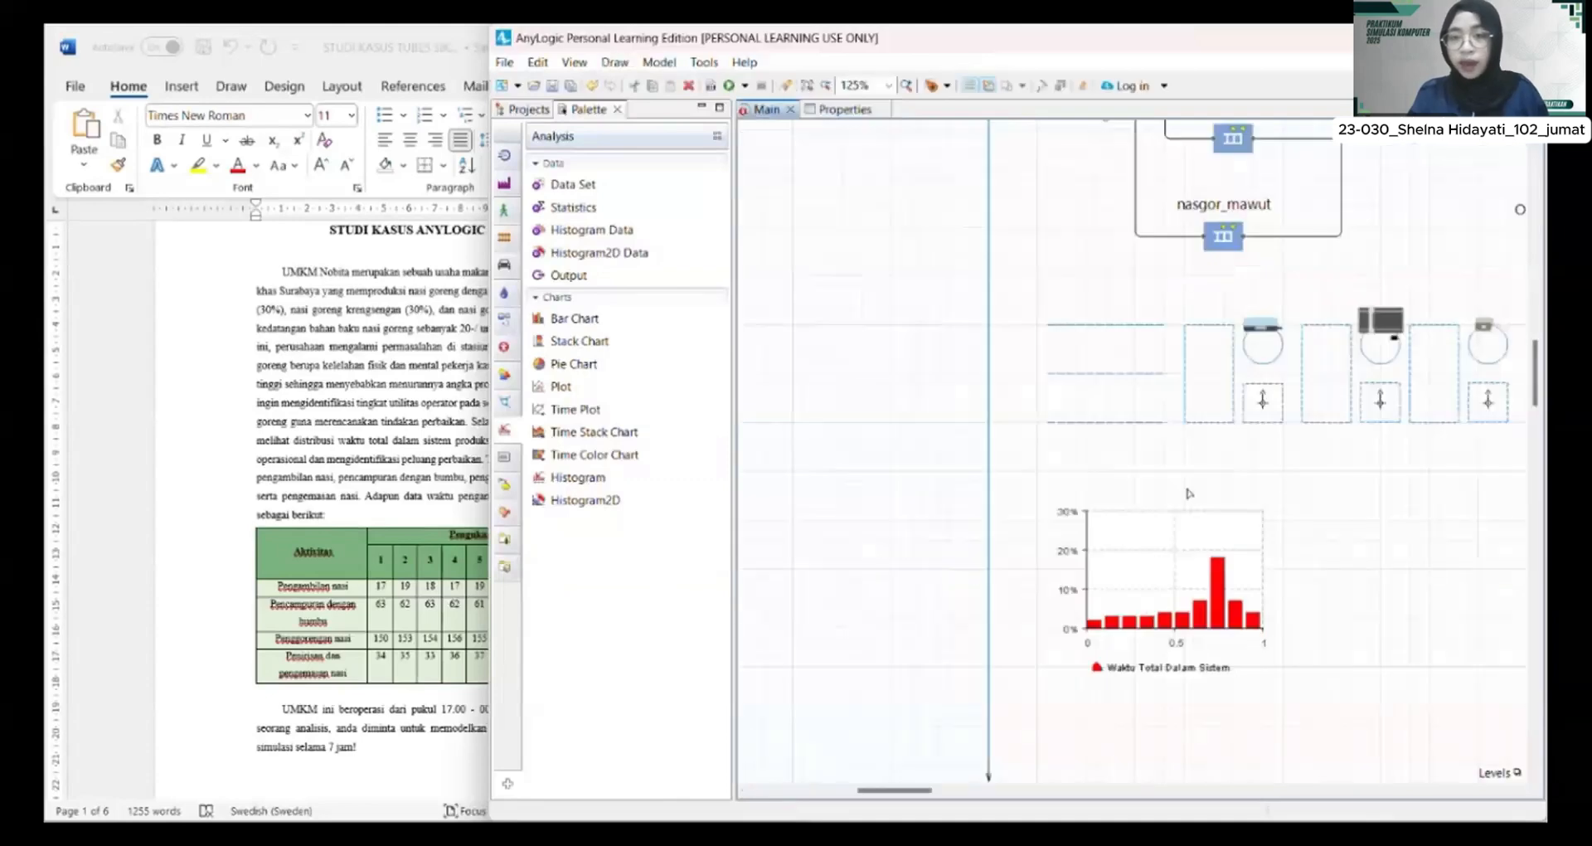
# Step: Review the finished histogram, the production layout and the flowchart across the Main canvas
pyautogui.moveTo(1368, 448); pyautogui.dragTo(1226, 430)
pyautogui.moveTo(1378, 413); pyautogui.dragTo(1192, 482)
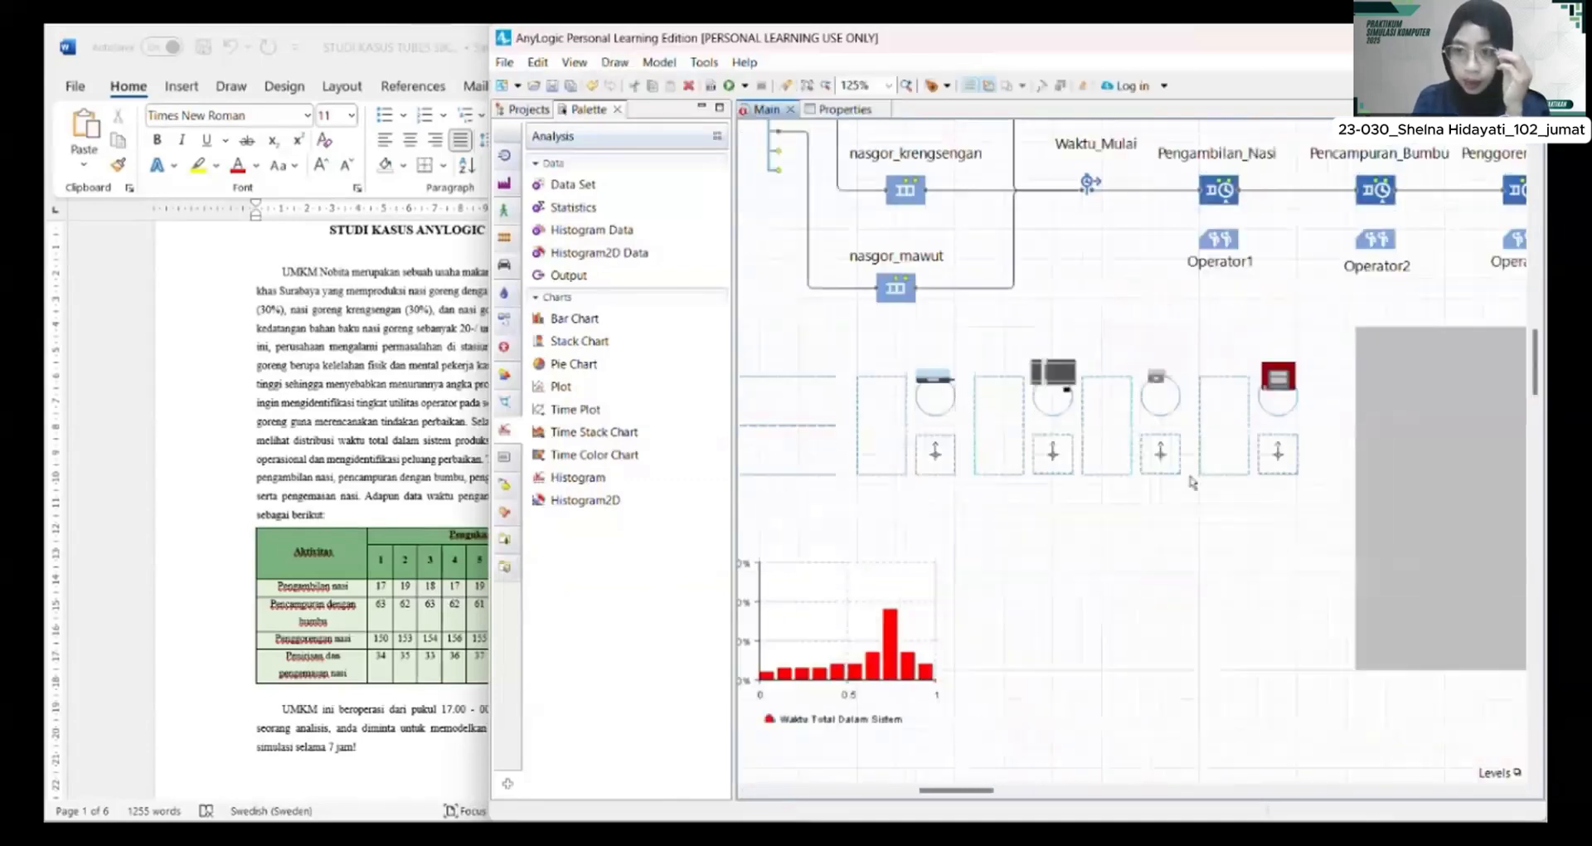
pyautogui.scroll(3, 1192, 483)
pyautogui.scroll(1, 1192, 483)
pyautogui.hscroll(-4, 1192, 483)
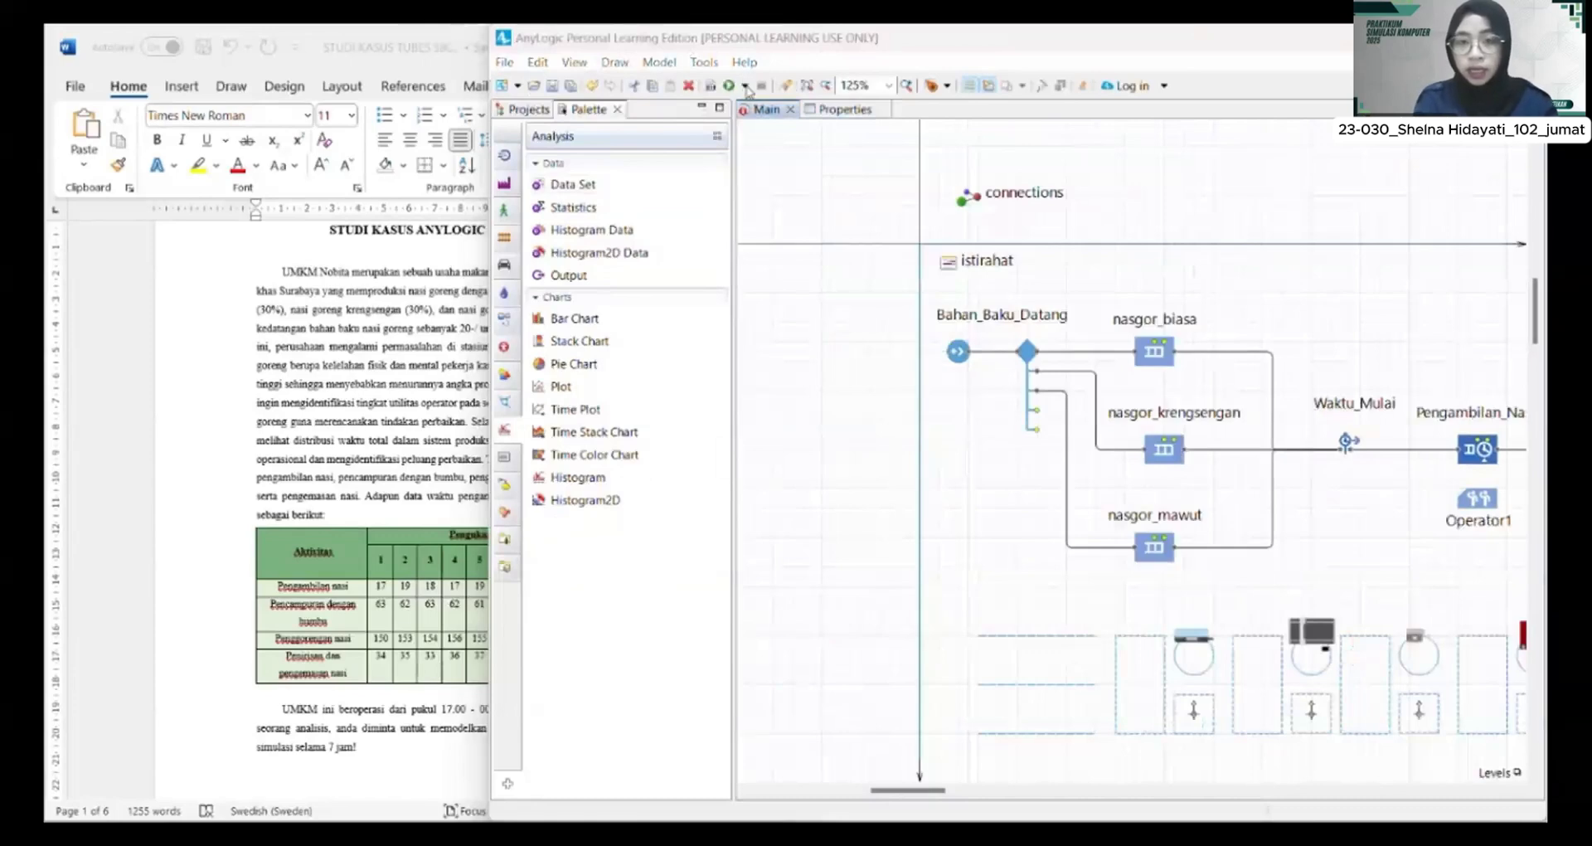
pyautogui.scroll(5, 859, 253)
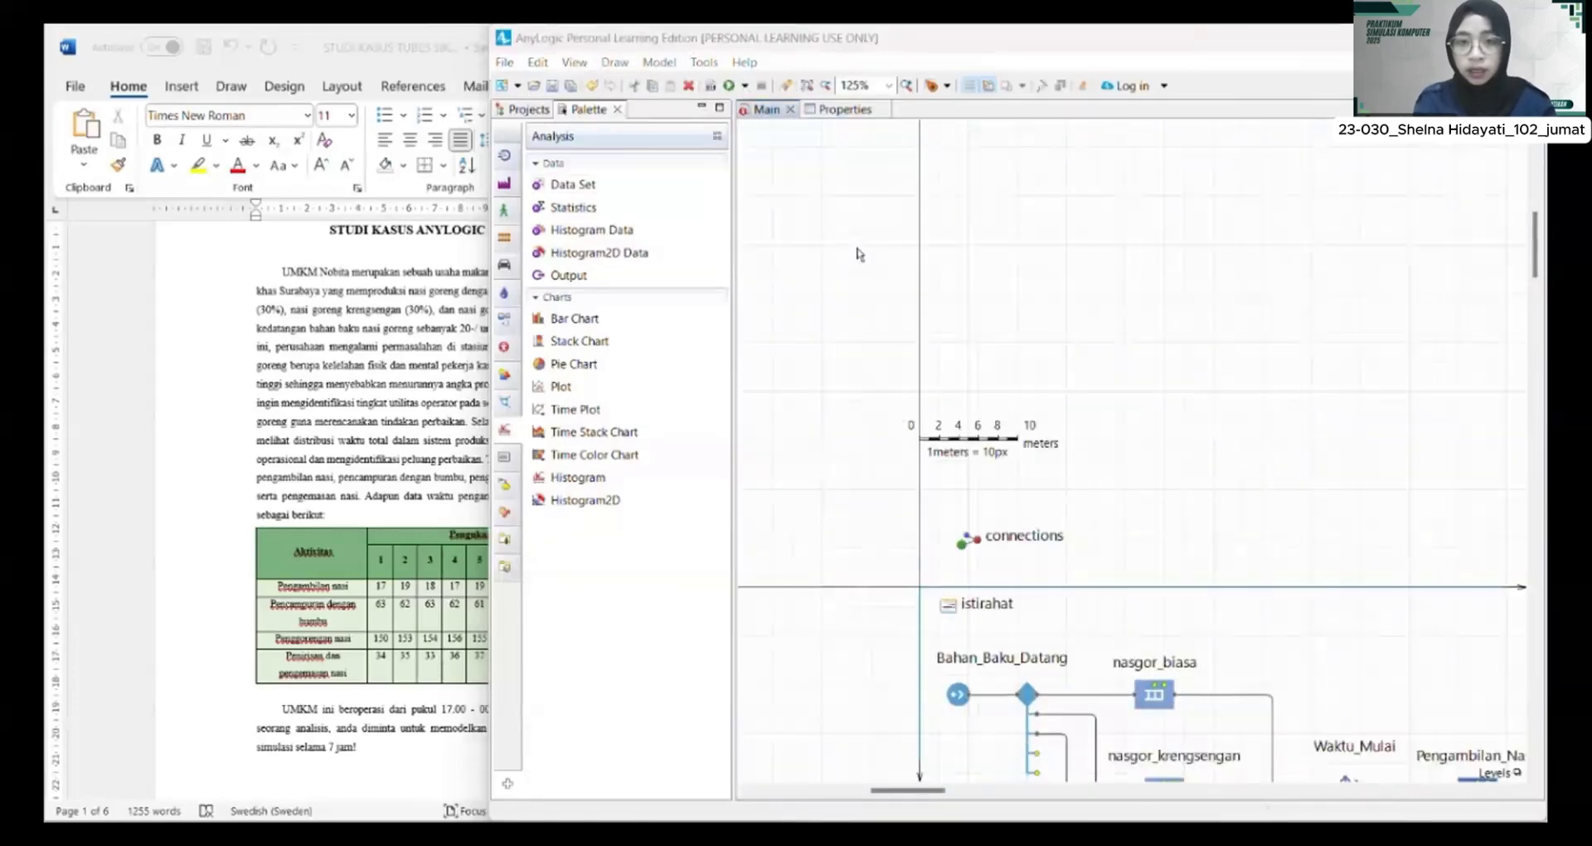
pyautogui.scroll(-7, 859, 254)
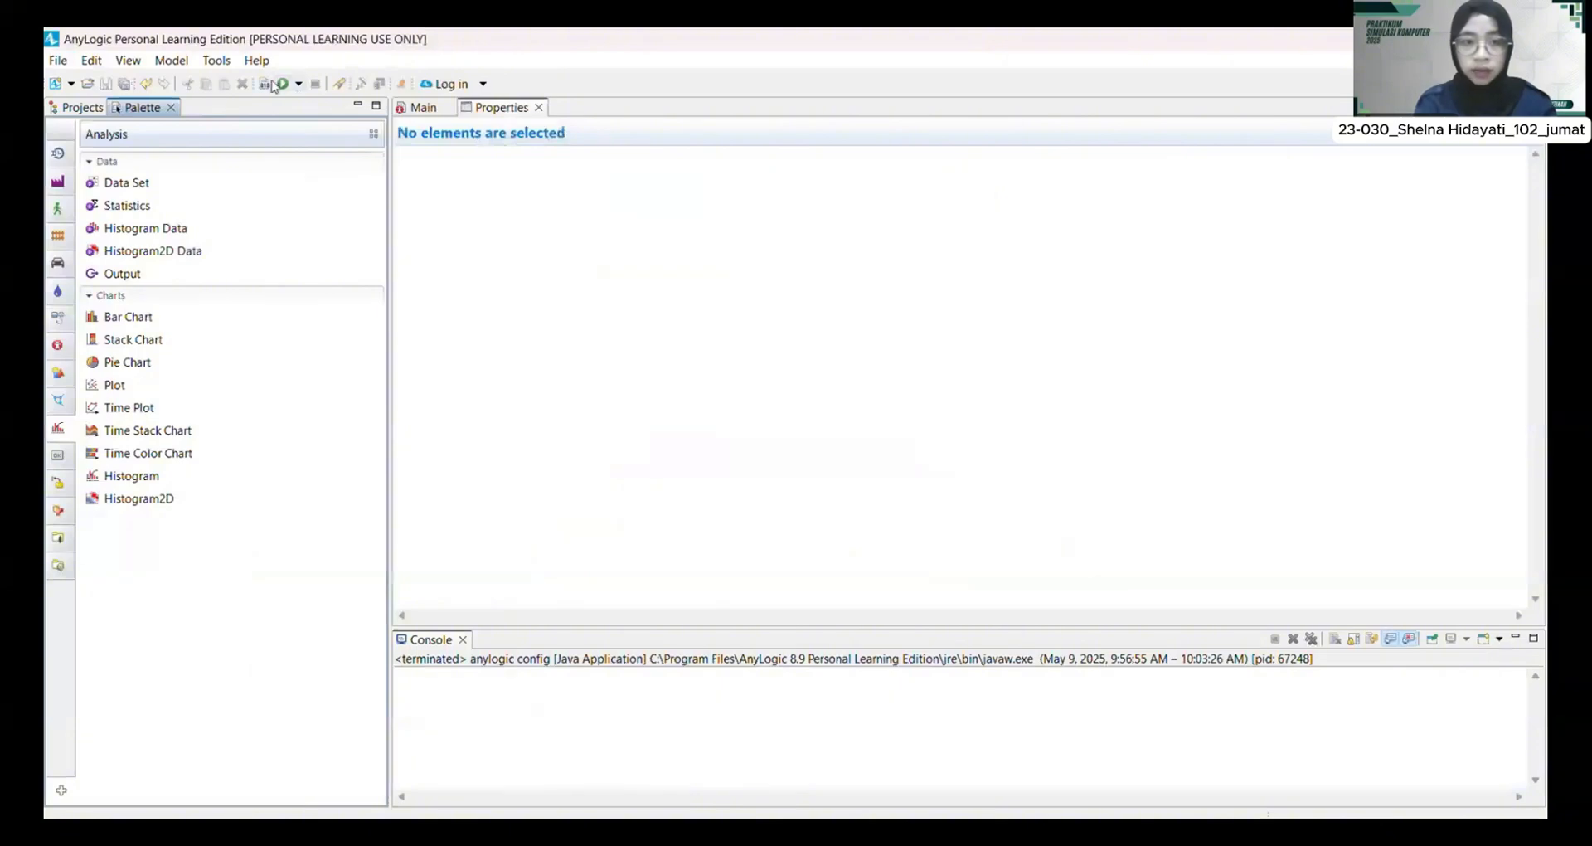
# Step: Run the ANYLOGIC DISKRIT UMKM NOBITA / Simulation experiment and raise its execution speed to Virtual
pyautogui.click(298, 84)
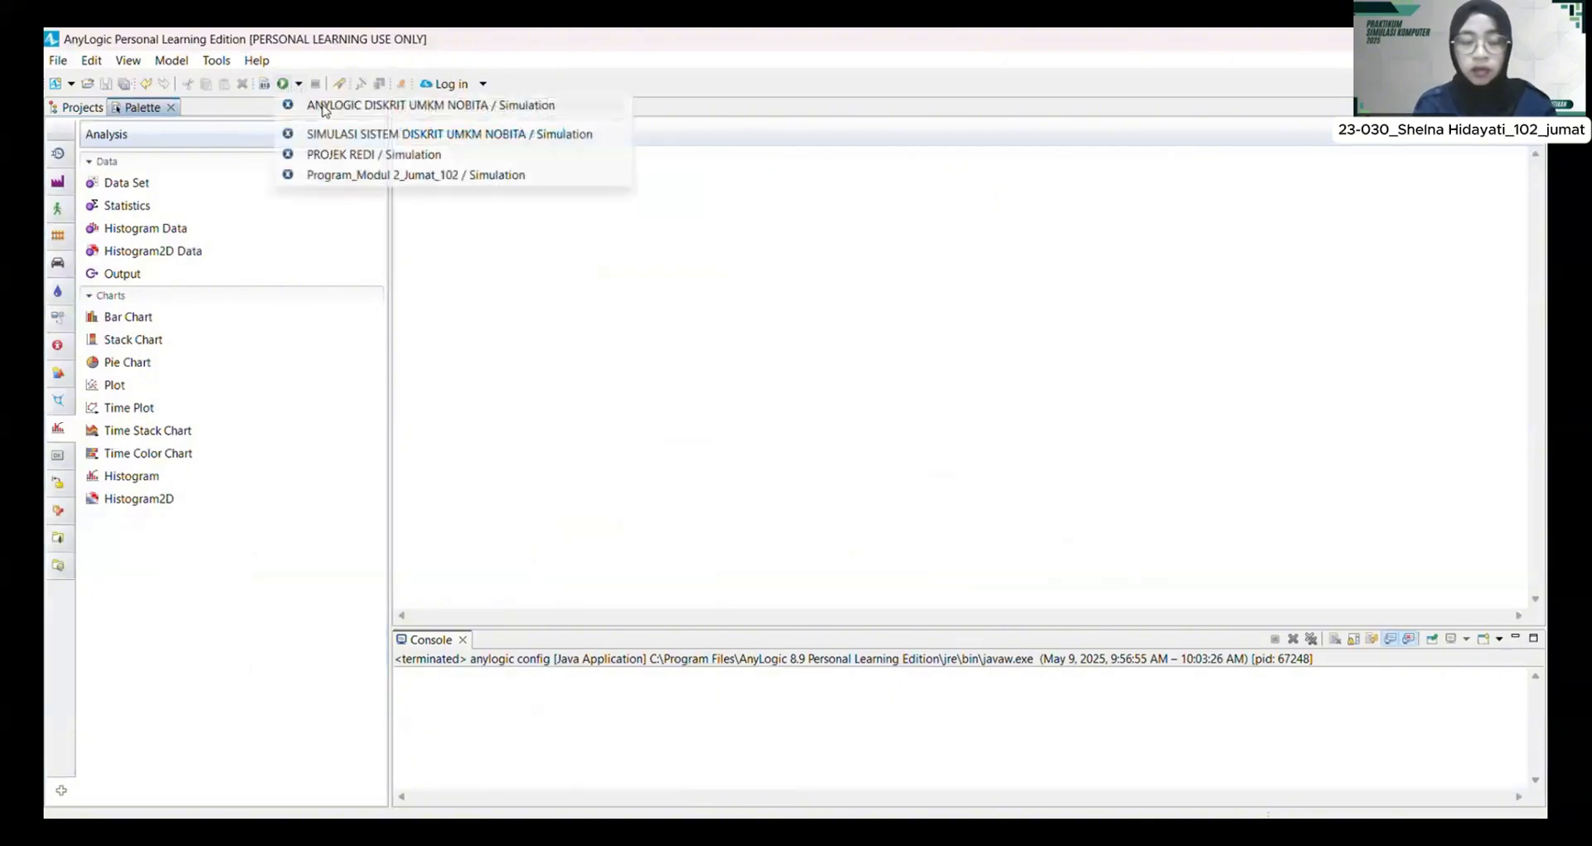
pyautogui.click(323, 108)
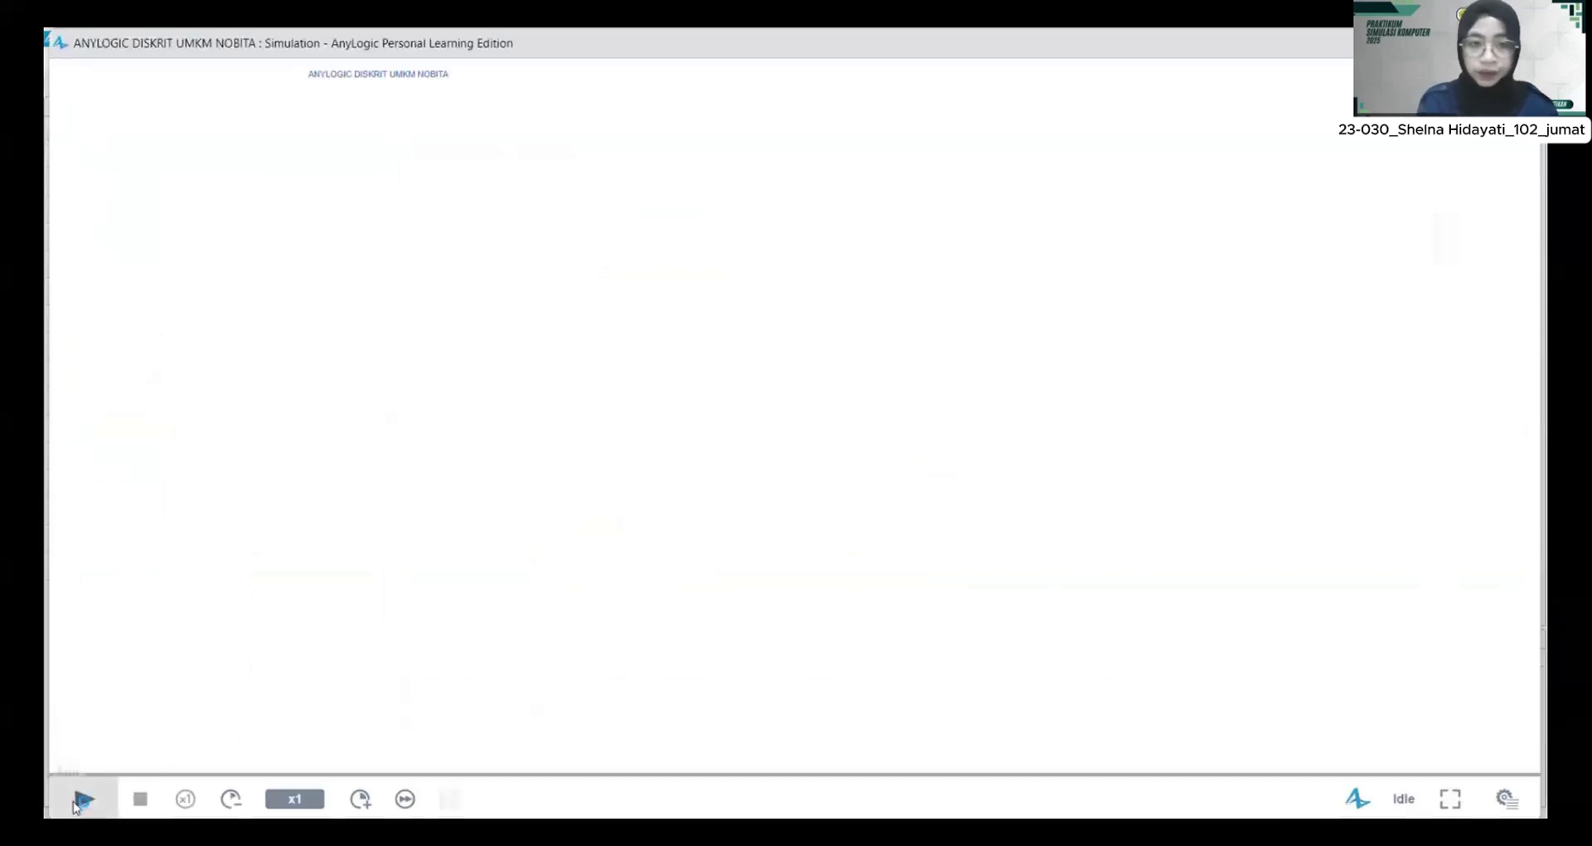
pyautogui.click(75, 802)
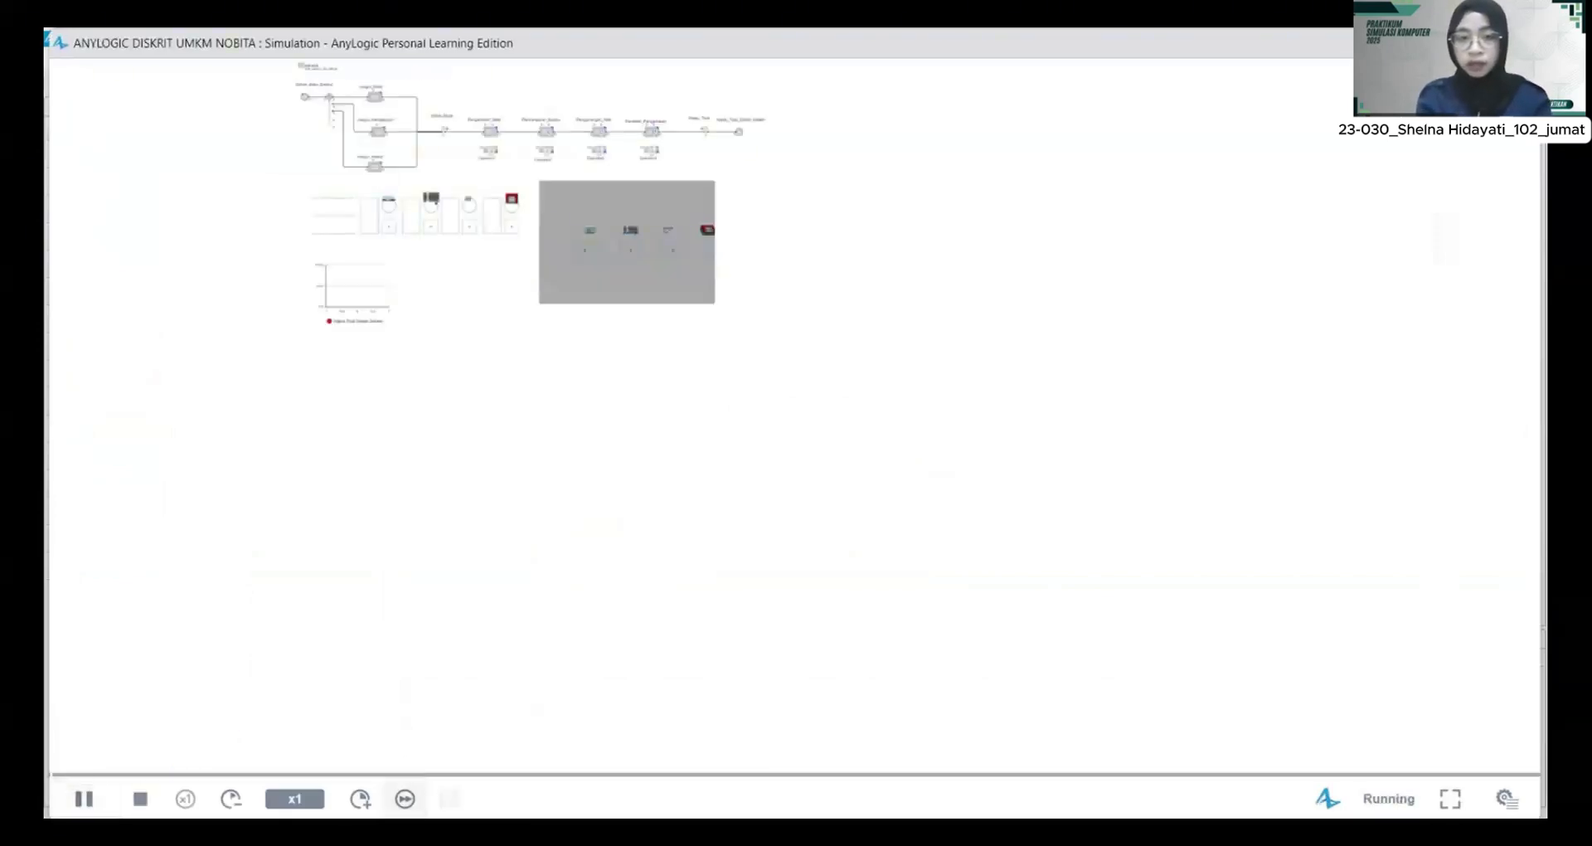
pyautogui.click(360, 800)
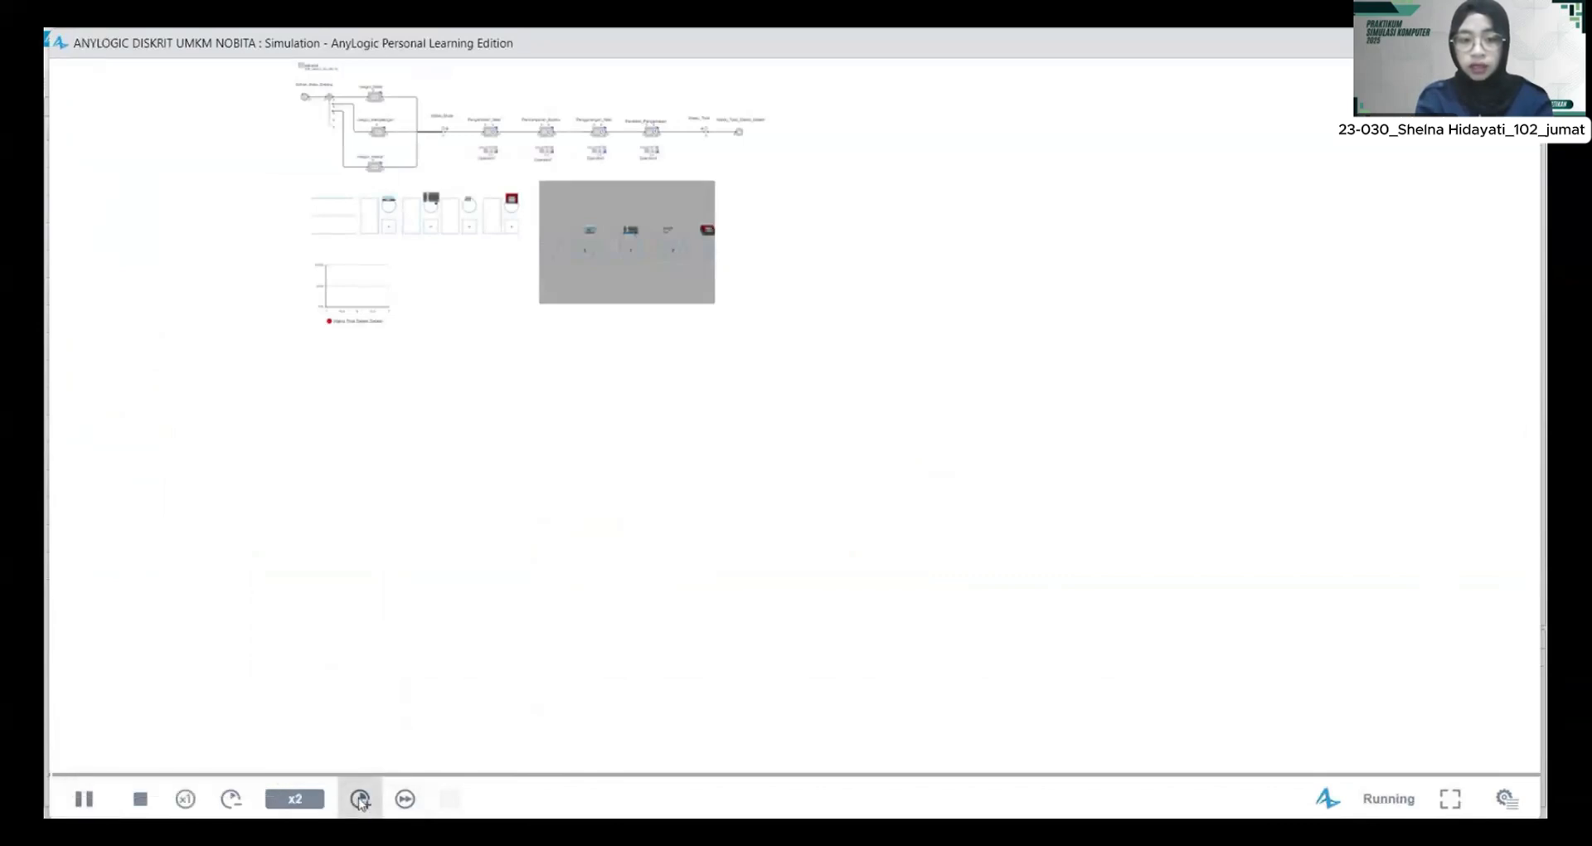
pyautogui.click(361, 800)
pyautogui.click(360, 800)
pyautogui.click(360, 800)
pyautogui.click(361, 800)
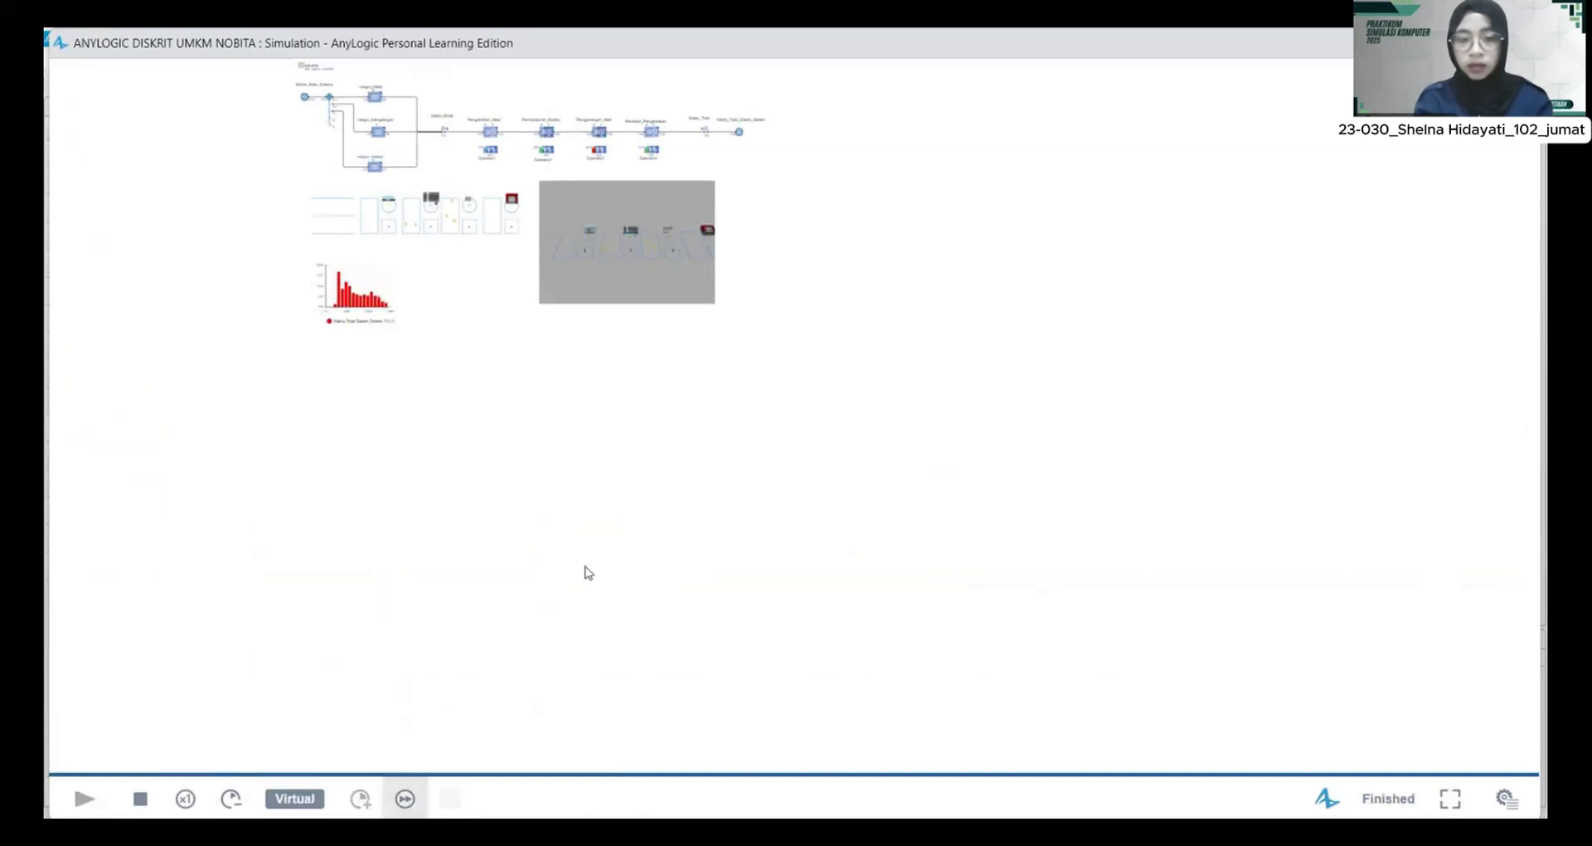
# Step: Examine the operators' utilization and the 3D window of the finished simulation at a larger scale
pyautogui.scroll(5, 586, 572)
pyautogui.scroll(4, 586, 572)
pyautogui.scroll(5, 587, 572)
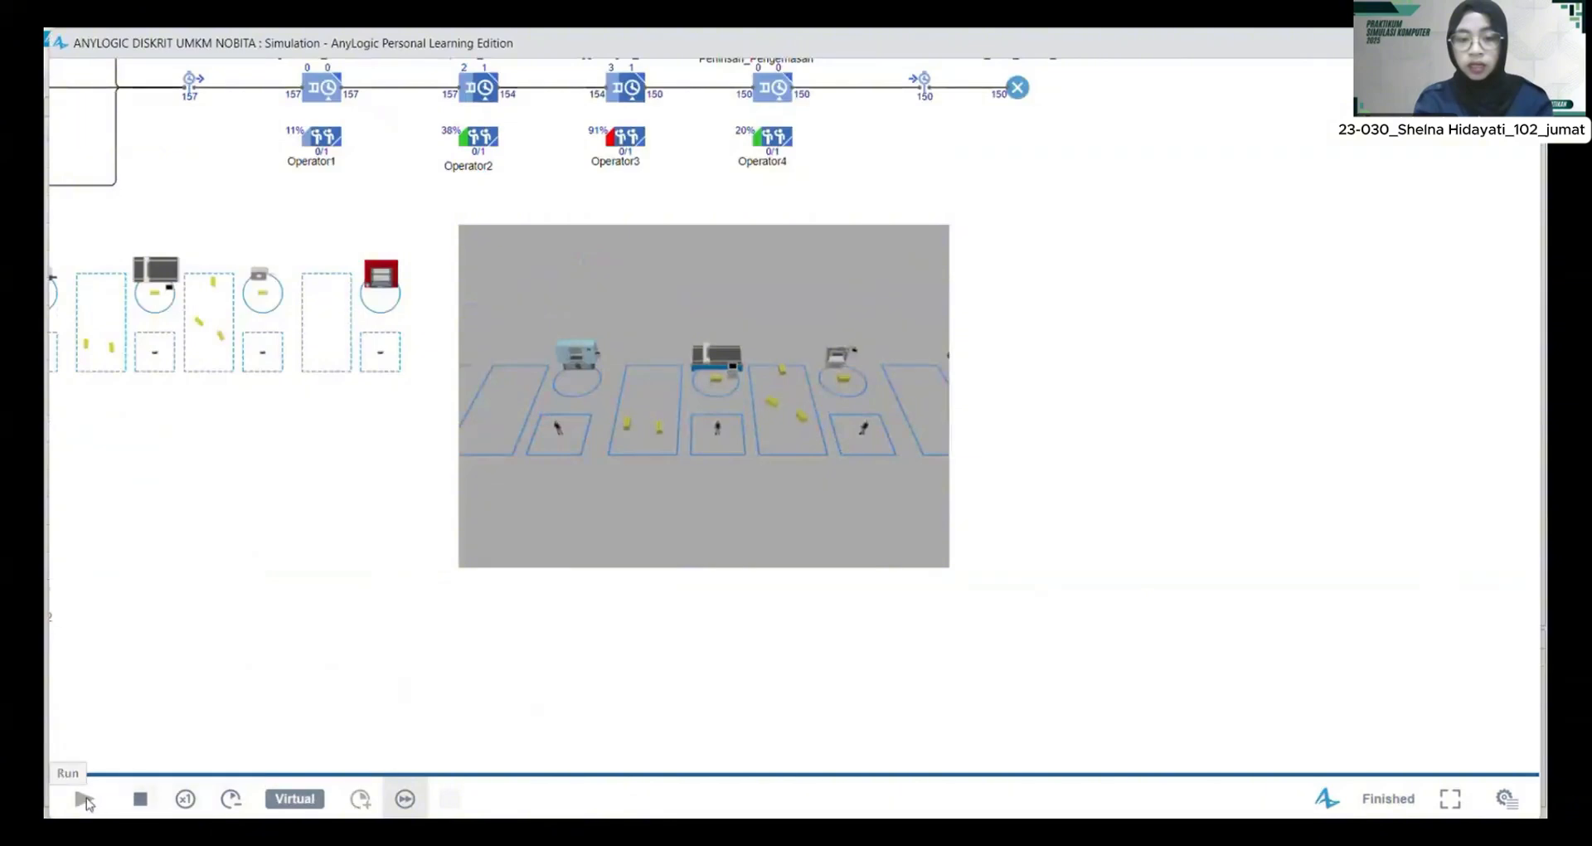
# Step: Stop the finished simulation, close its window and run the experiment again
pyautogui.click(139, 800)
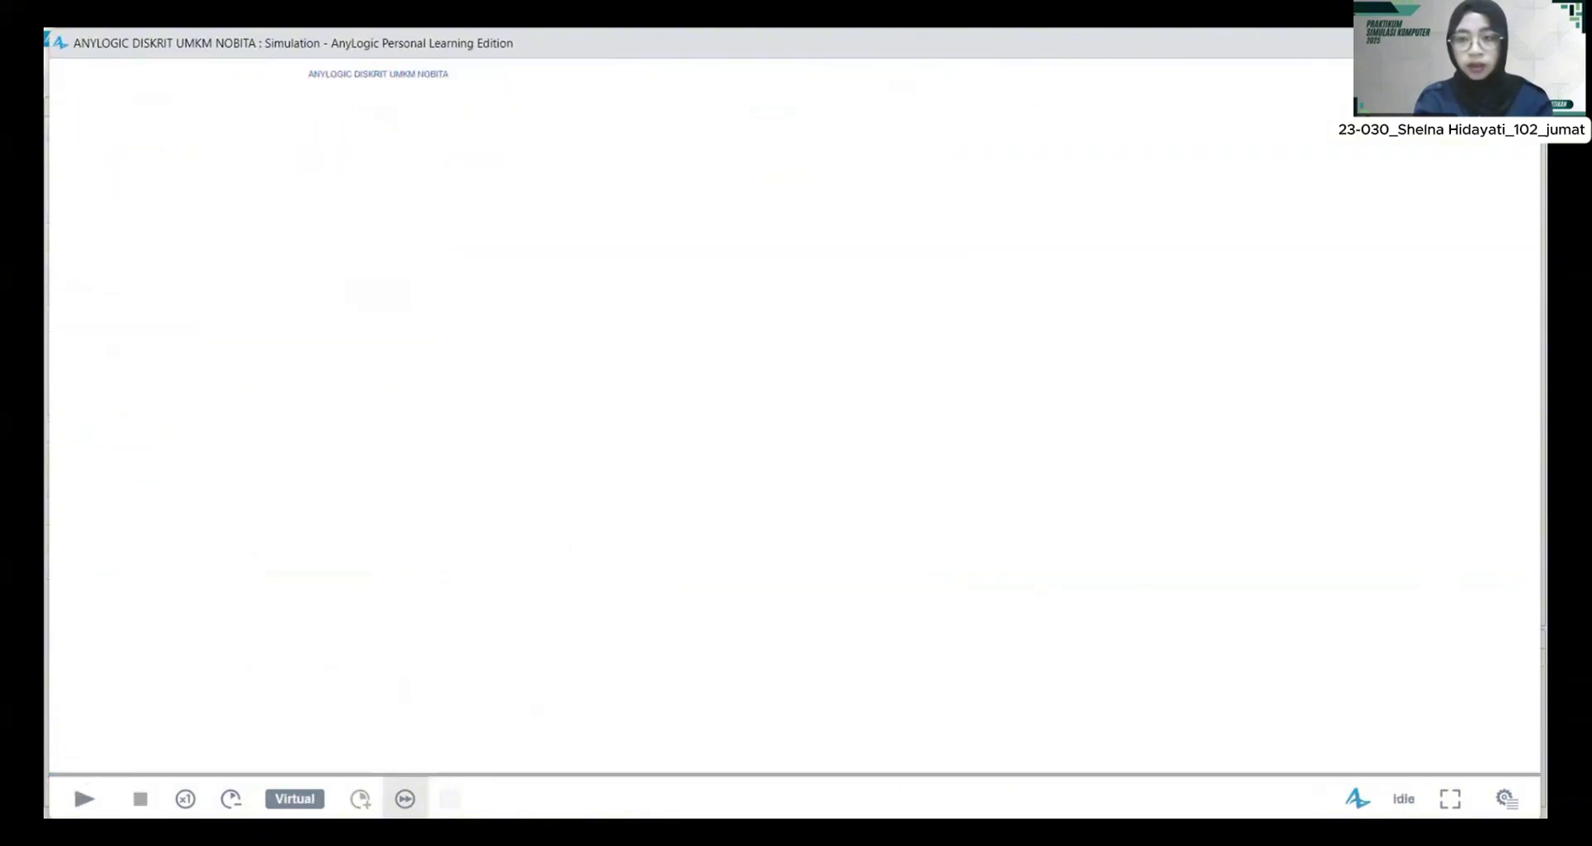
pyautogui.click(1520, 43)
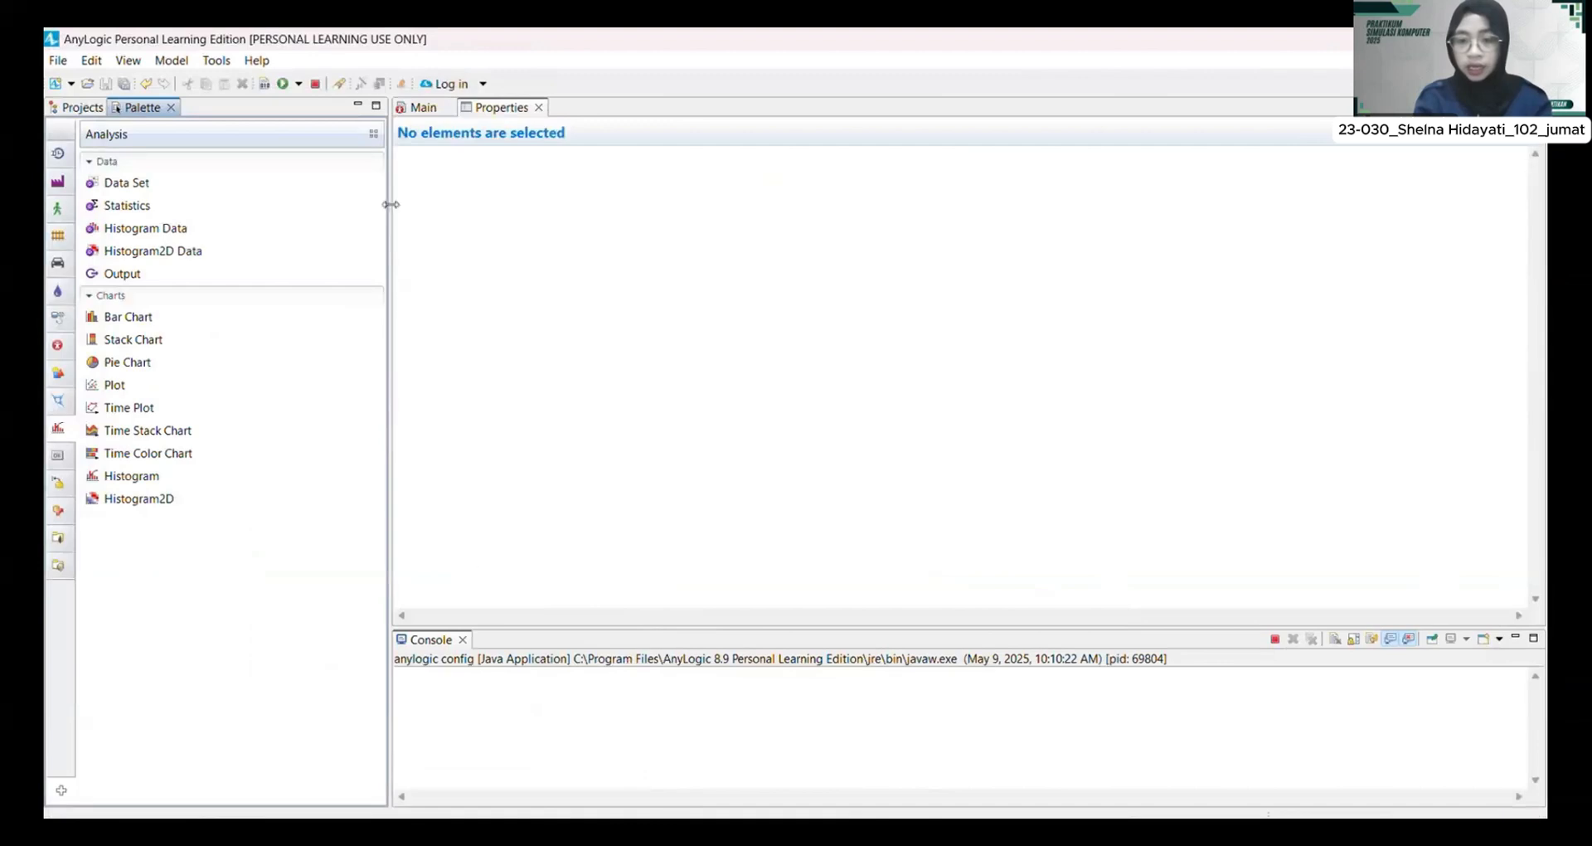
pyautogui.click(283, 84)
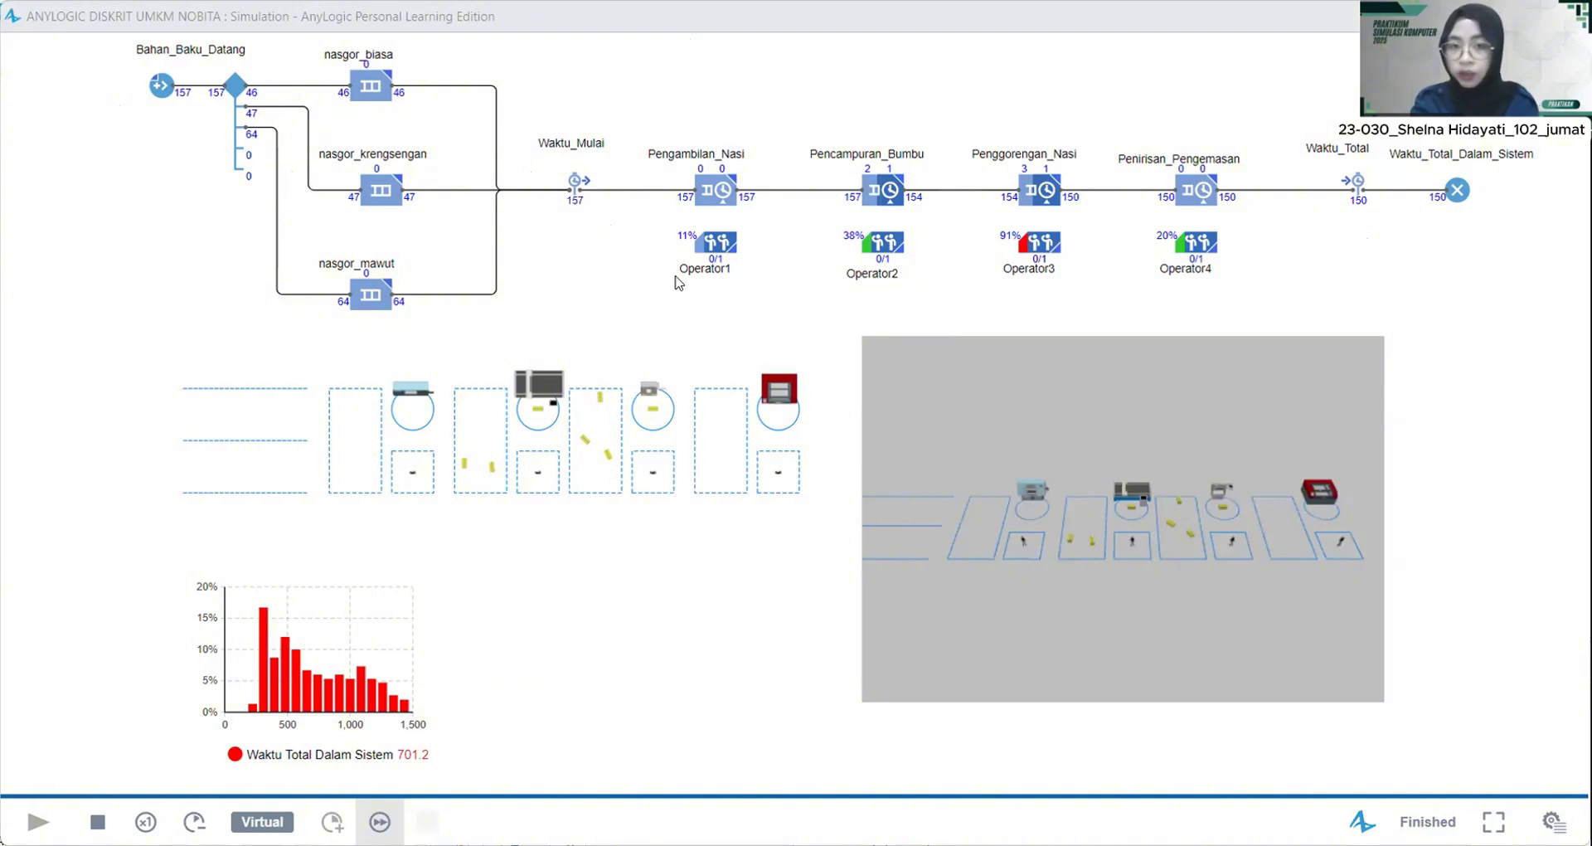
# Step: Examine the finished simulation's flowchart, operator utilization and the Waktu Total Dalam Sistem histogram, including its bar at about 744
pyautogui.scroll(3, 1401, 215)
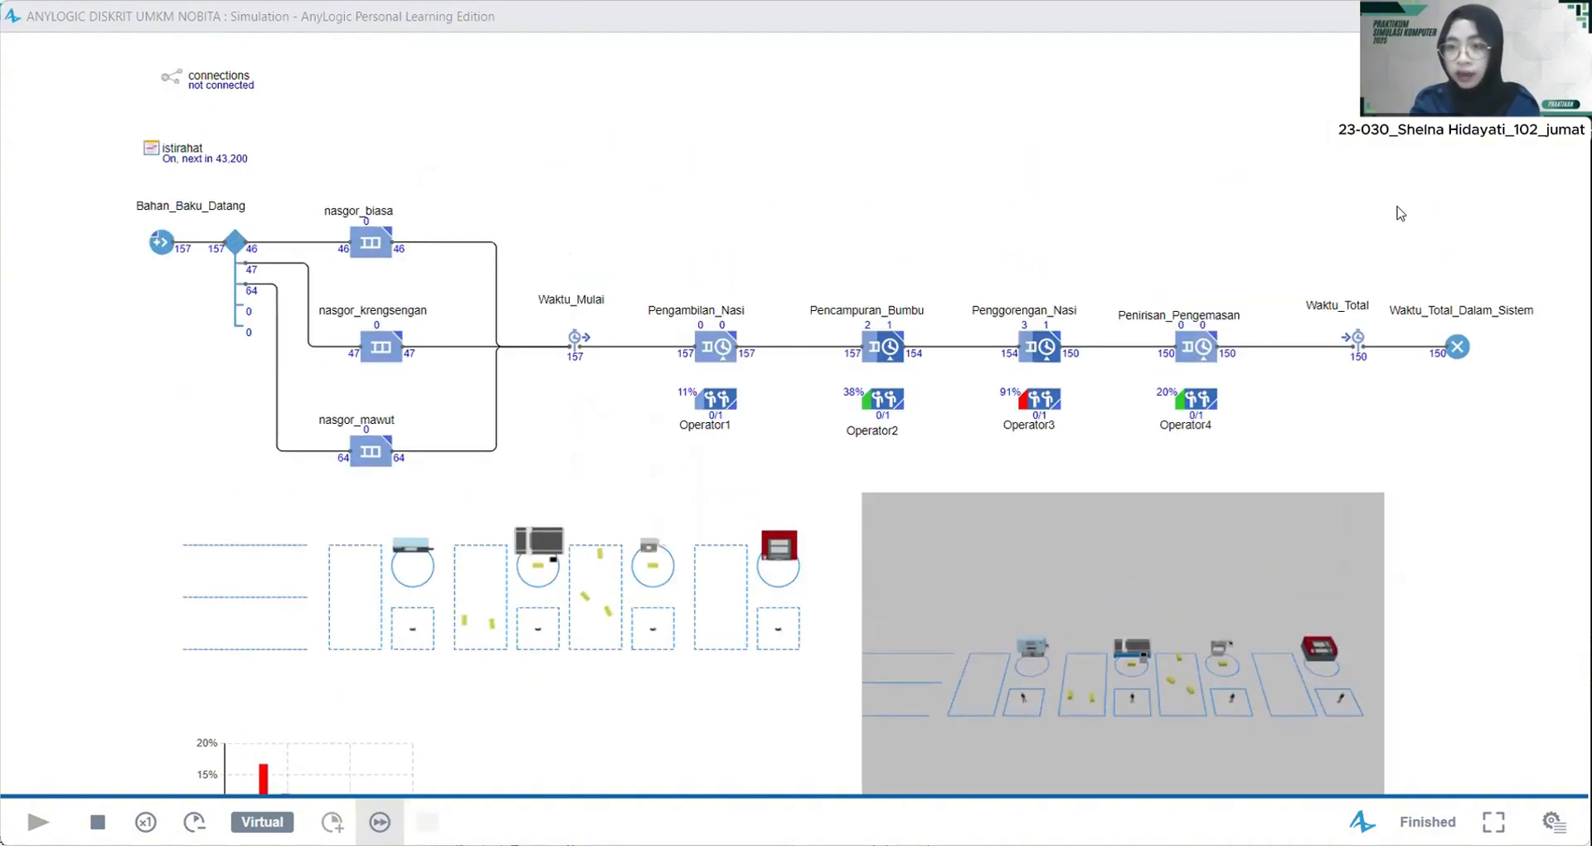
pyautogui.scroll(-1, 1409, 242)
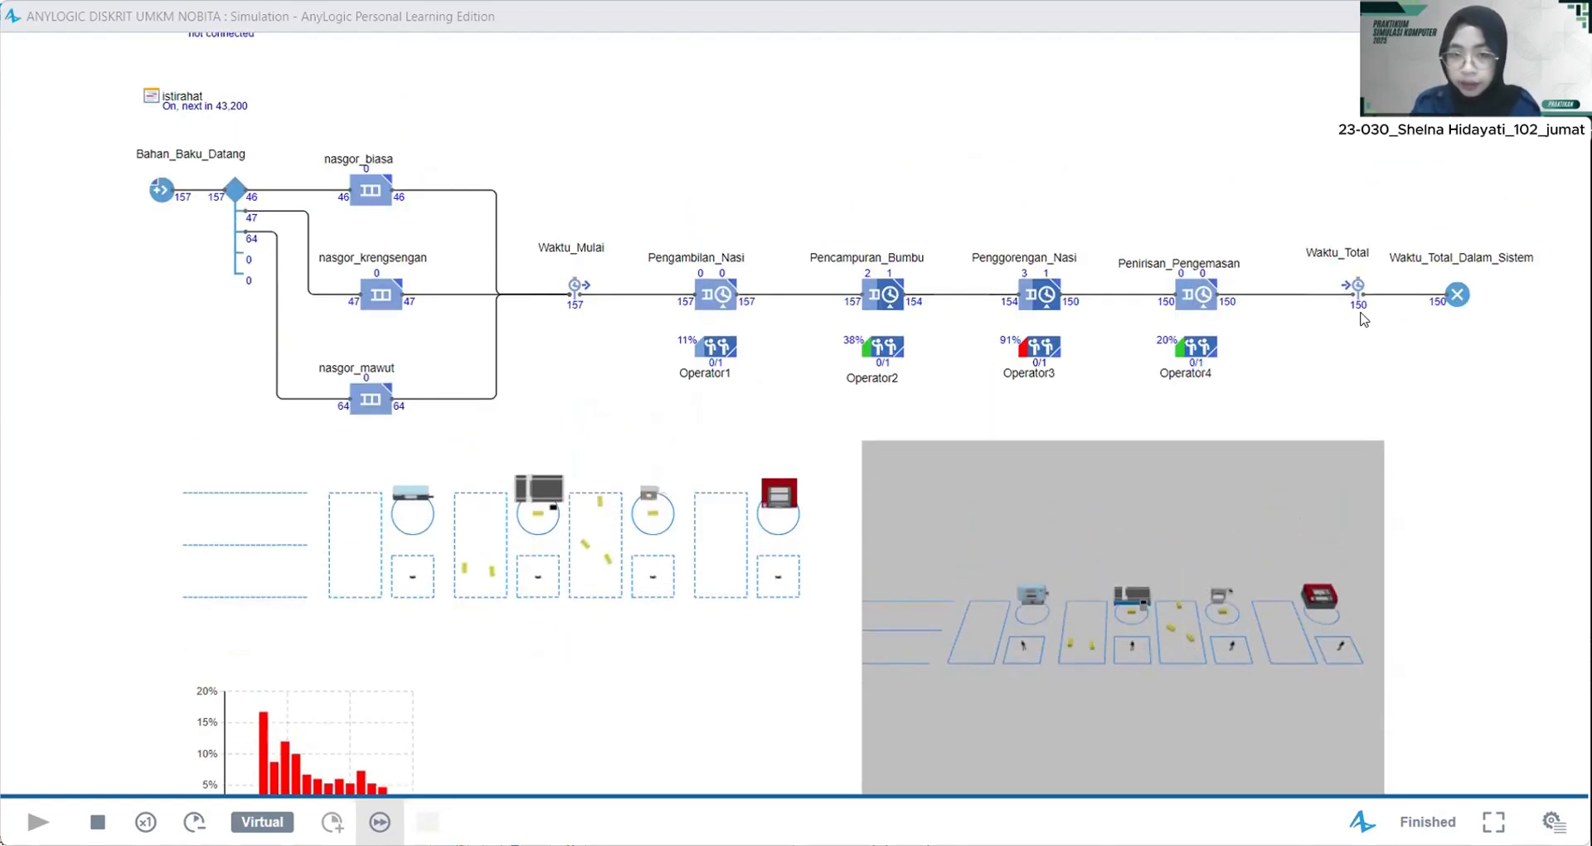
pyautogui.scroll(-2, 1364, 320)
pyautogui.scroll(1, 1364, 320)
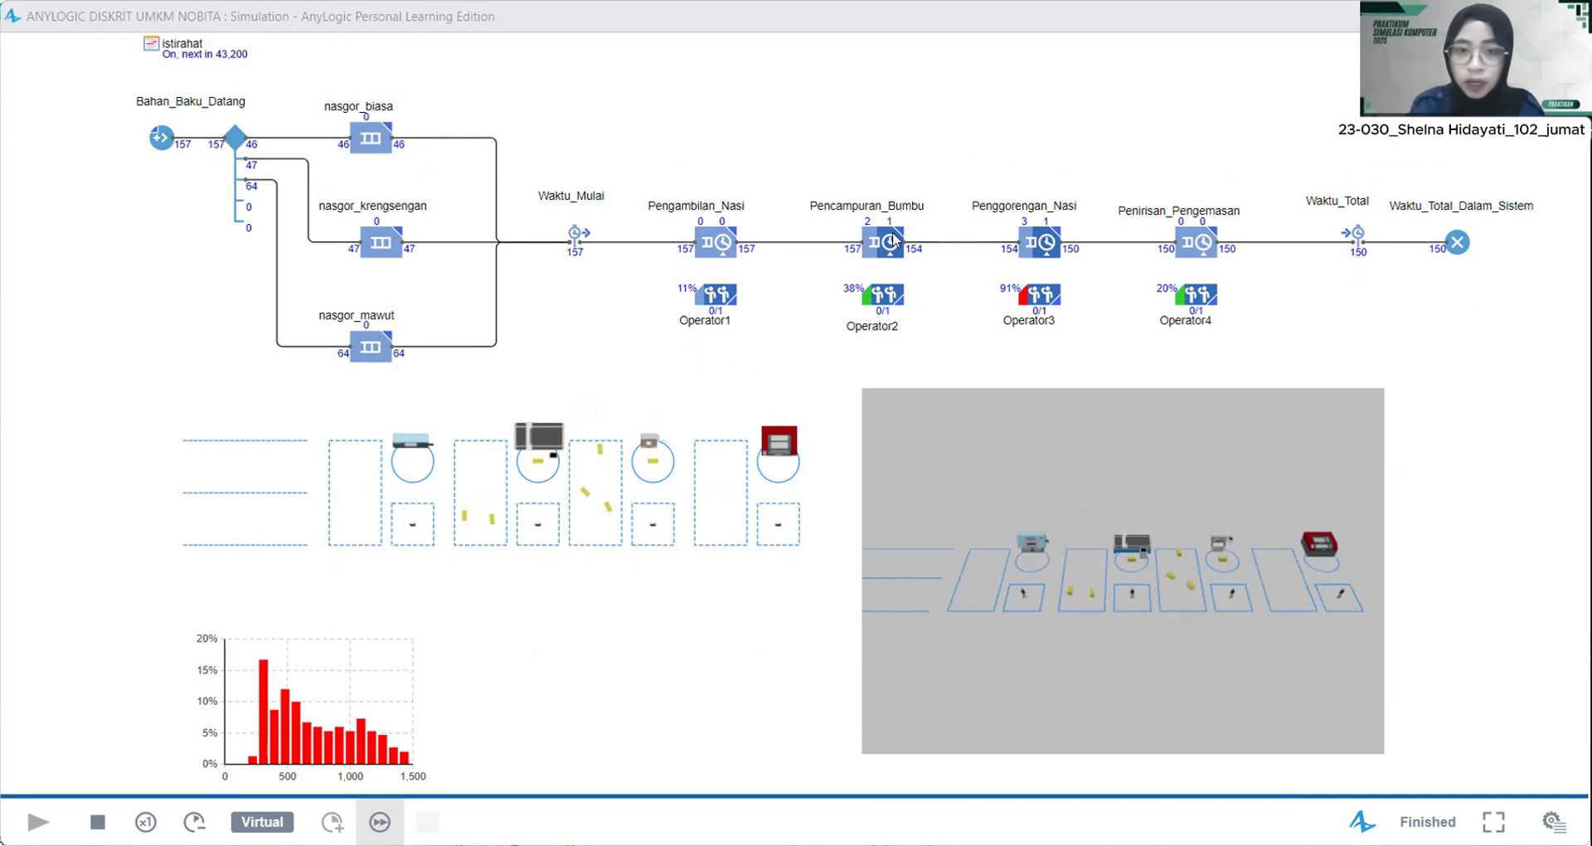
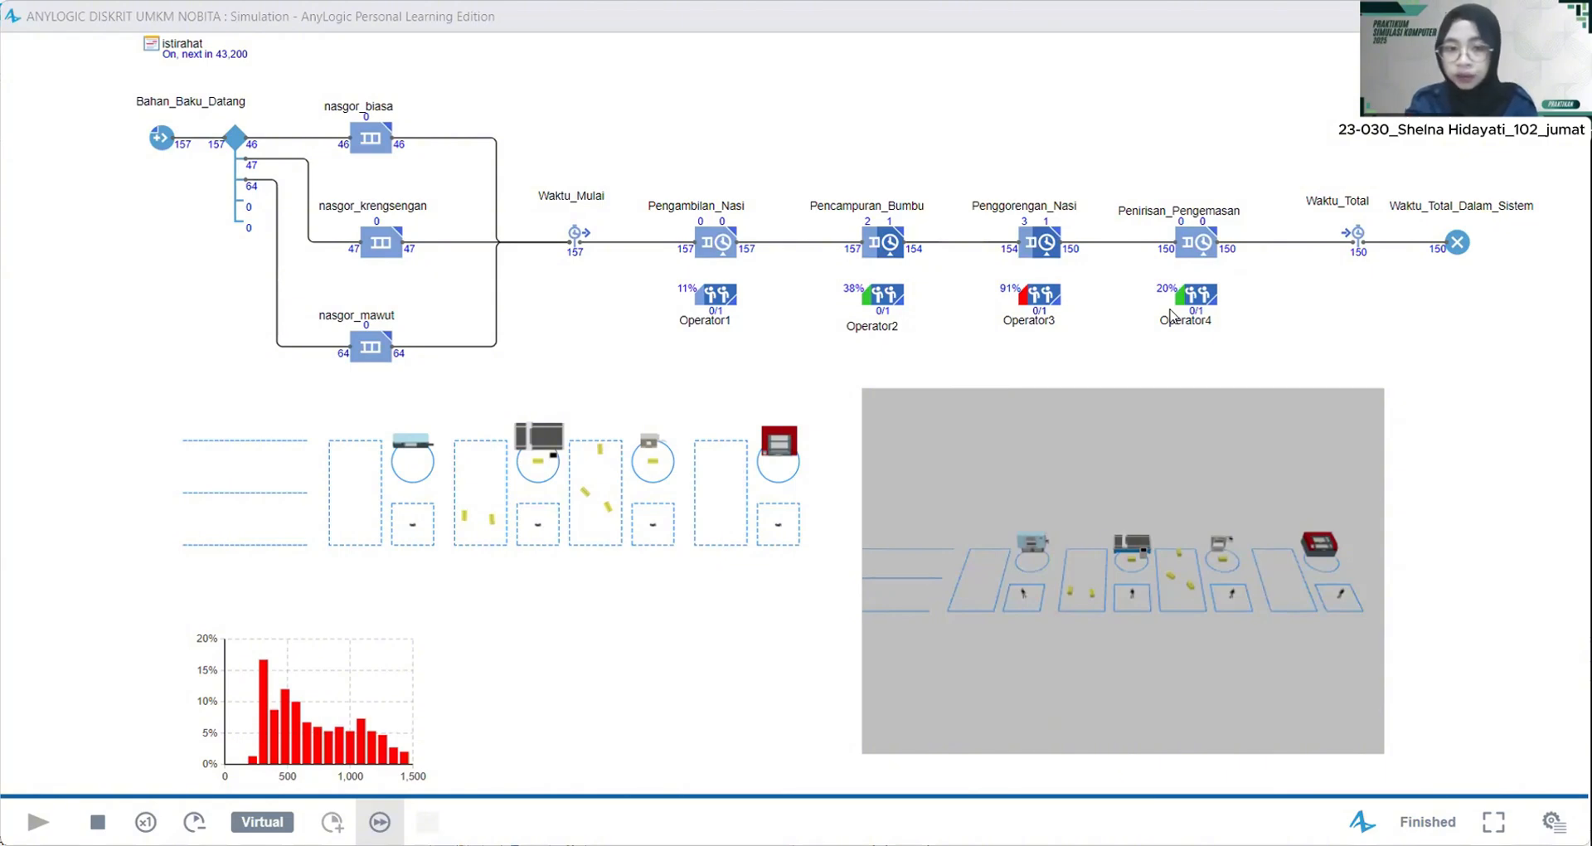
pyautogui.scroll(-2, 728, 555)
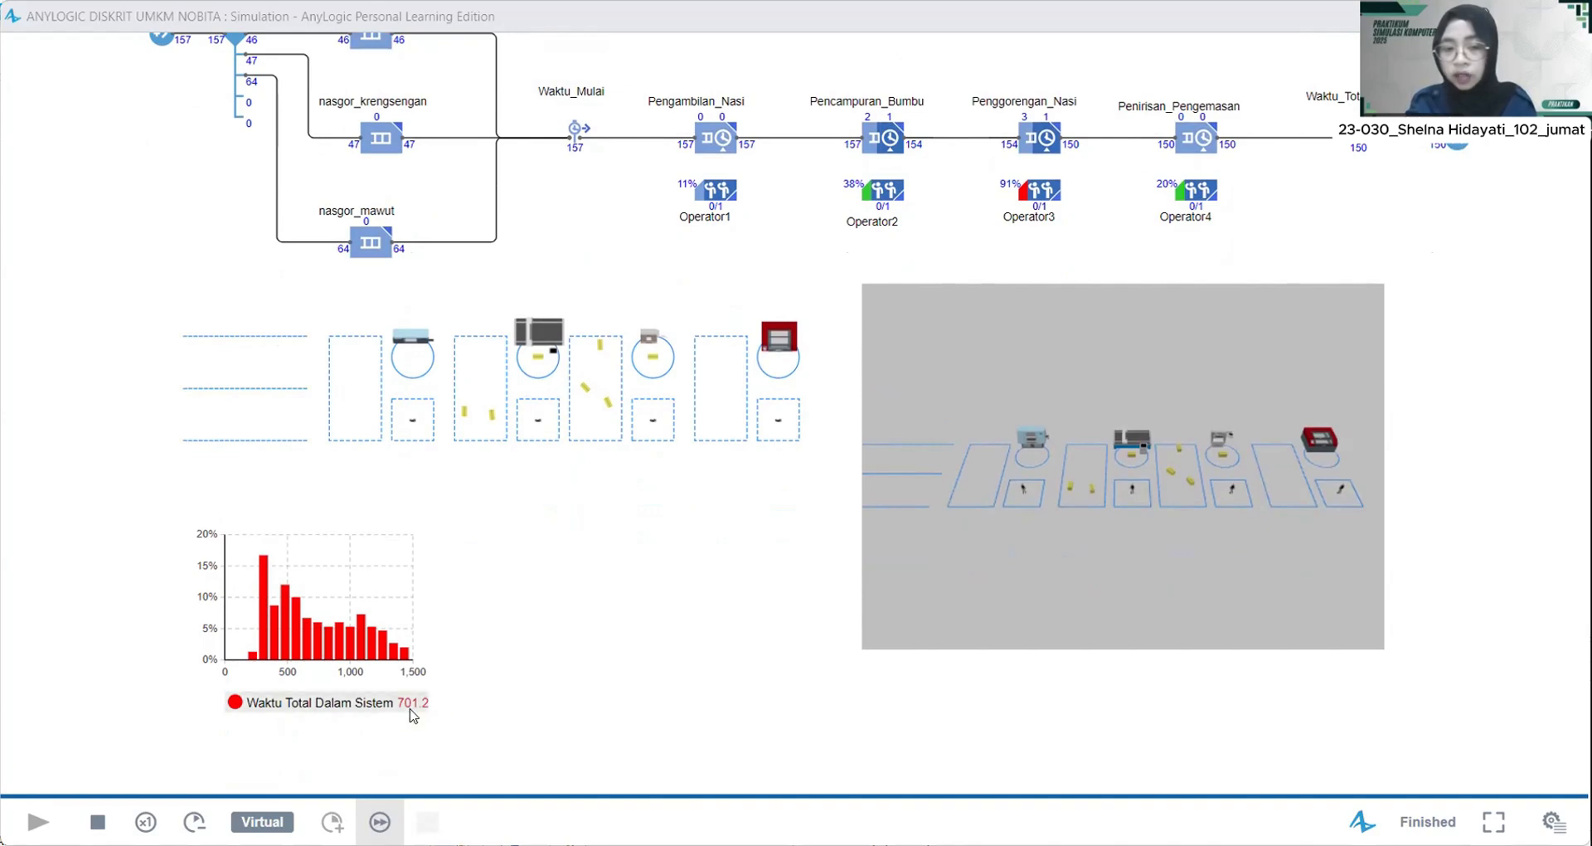
pyautogui.scroll(4, 324, 622)
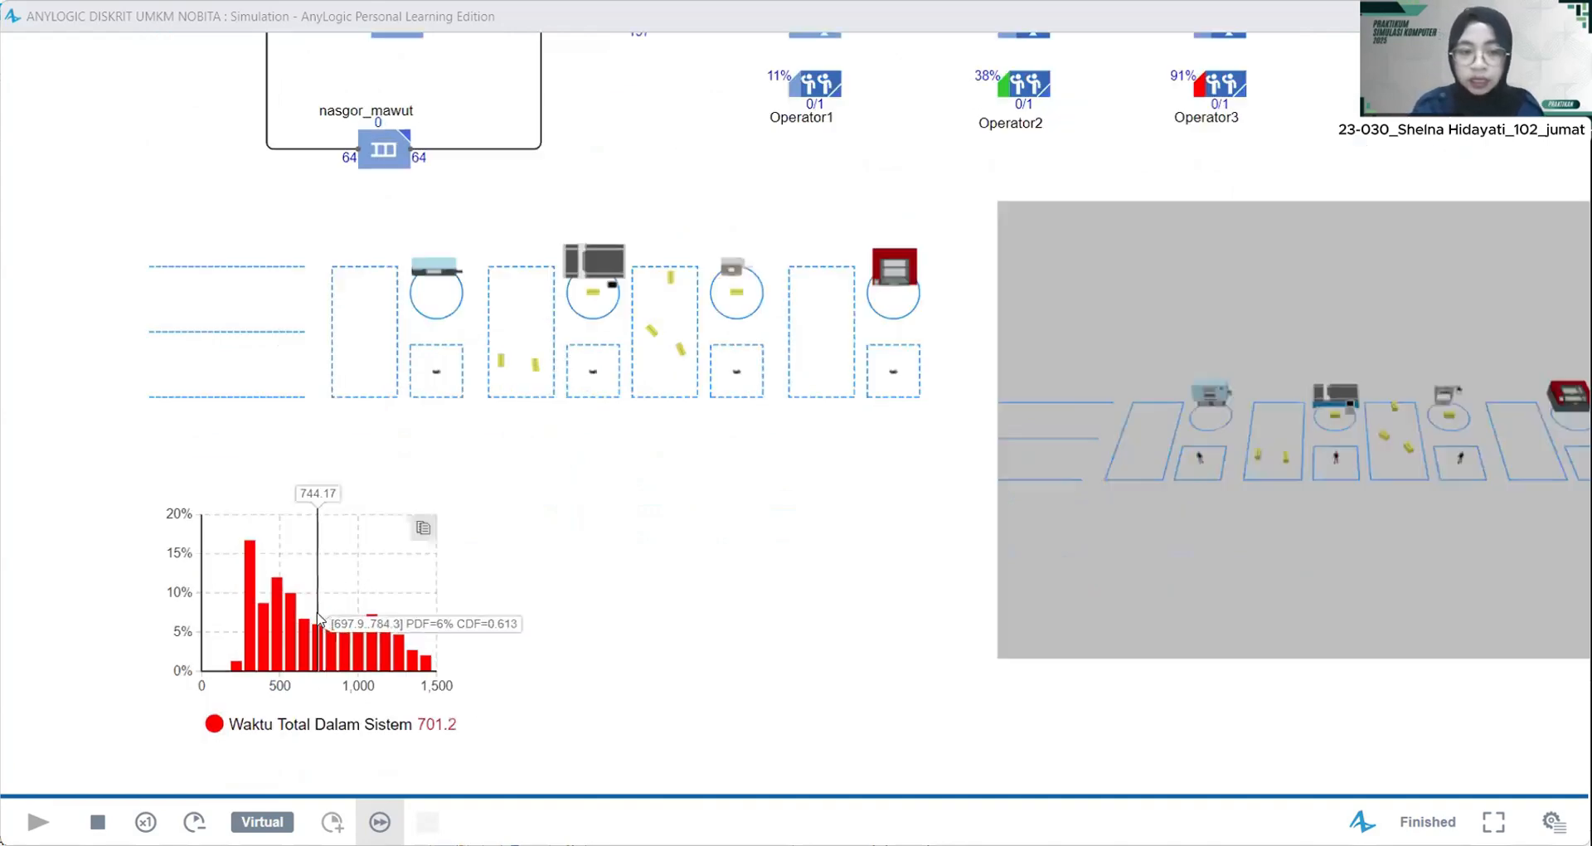
pyautogui.scroll(-4, 319, 620)
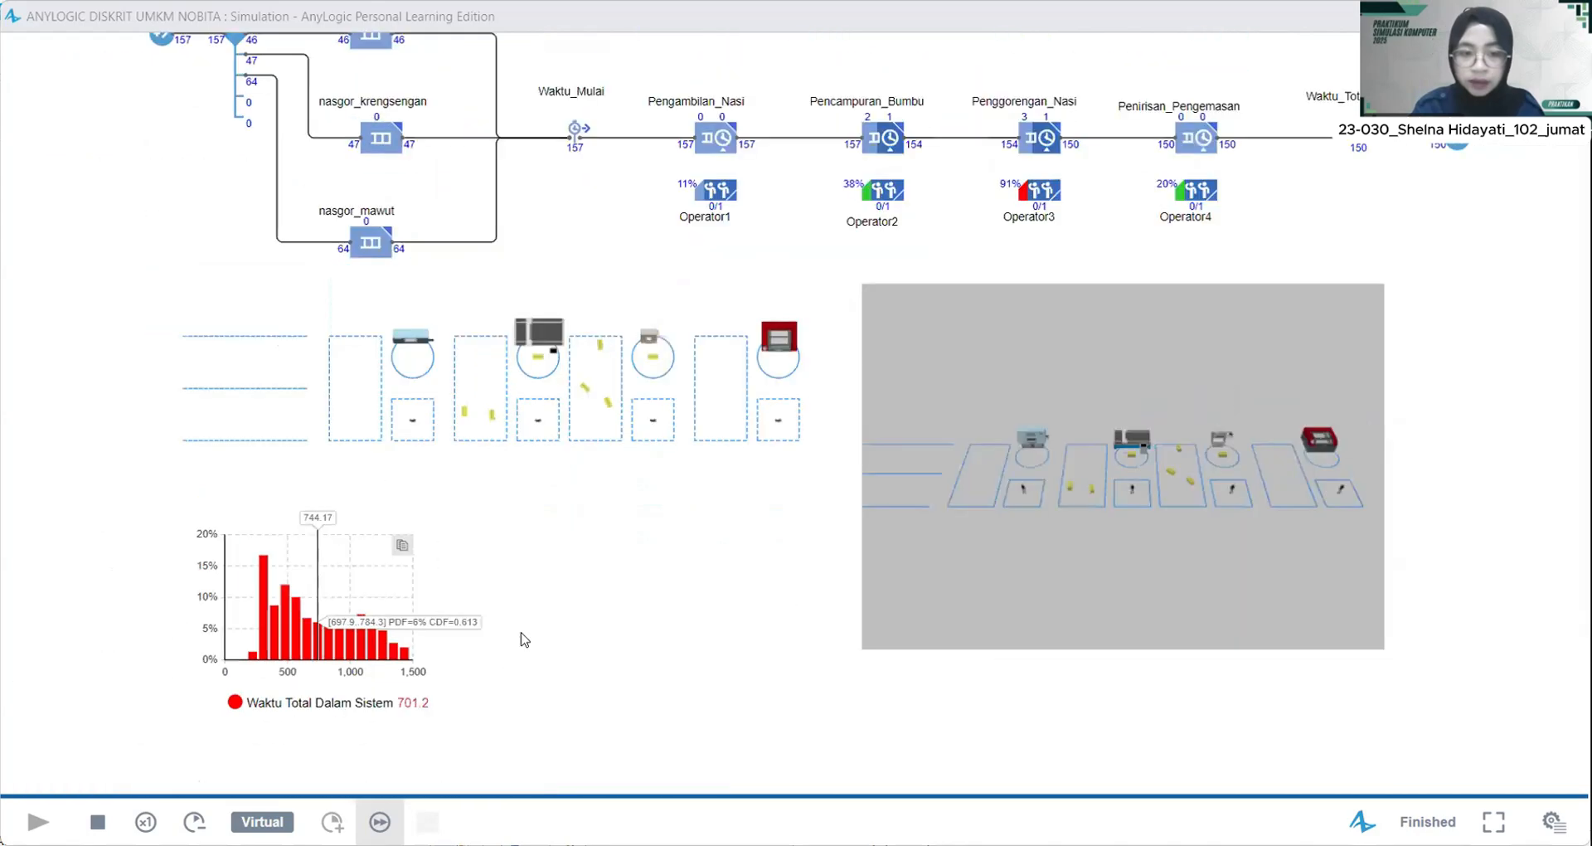
# Step: Switch to the Book1 workbook in Excel and review the first and last intervals of the Waktu Total Dalam Sistem table
pyautogui.hotkey('alt', 'Tab')
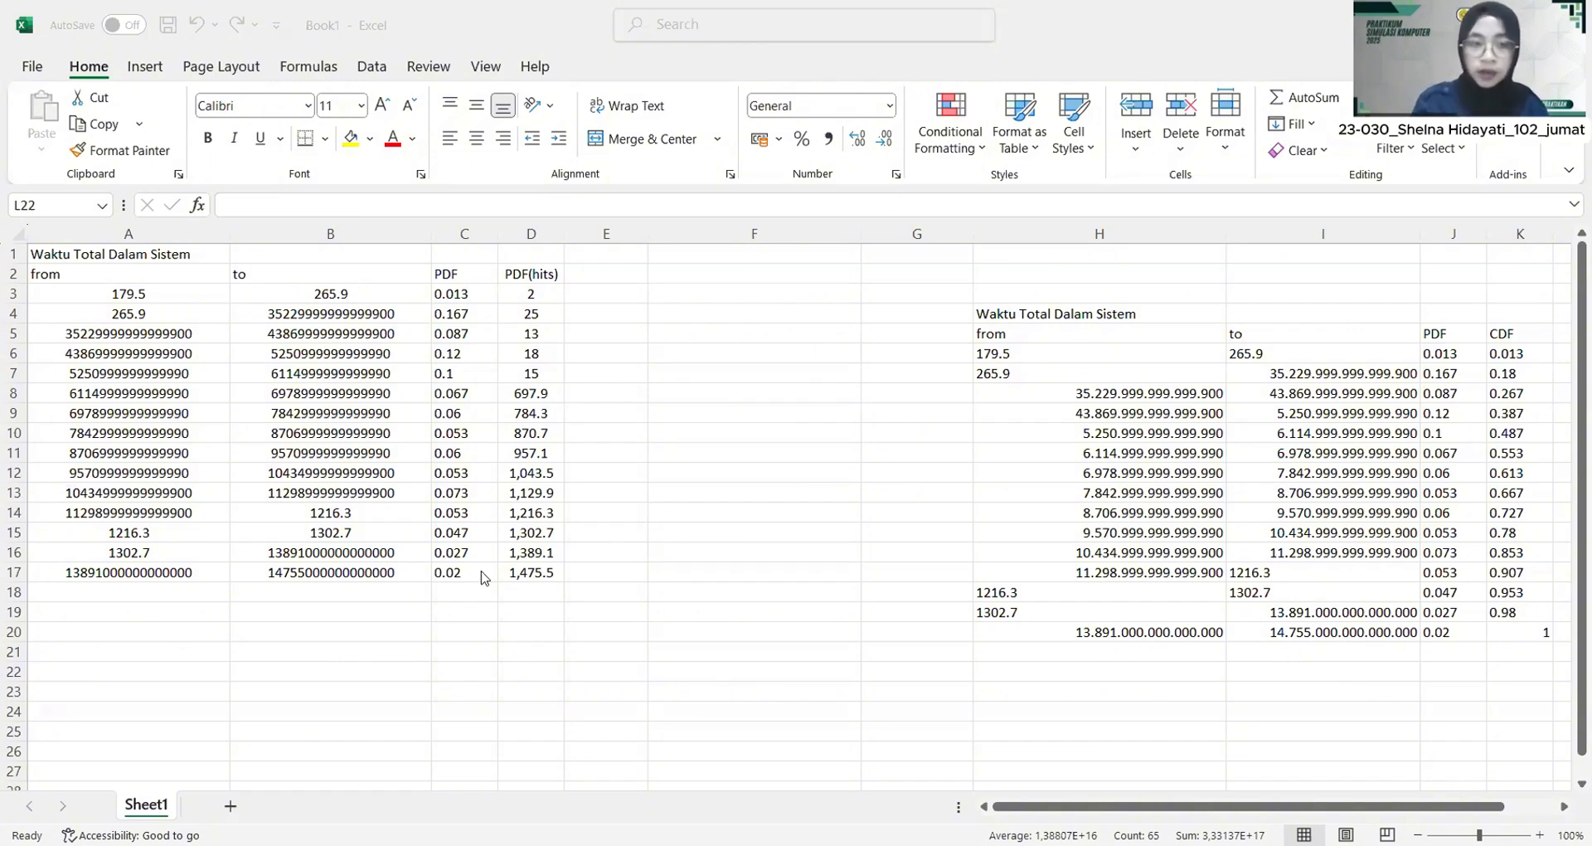
pyautogui.click(110, 310)
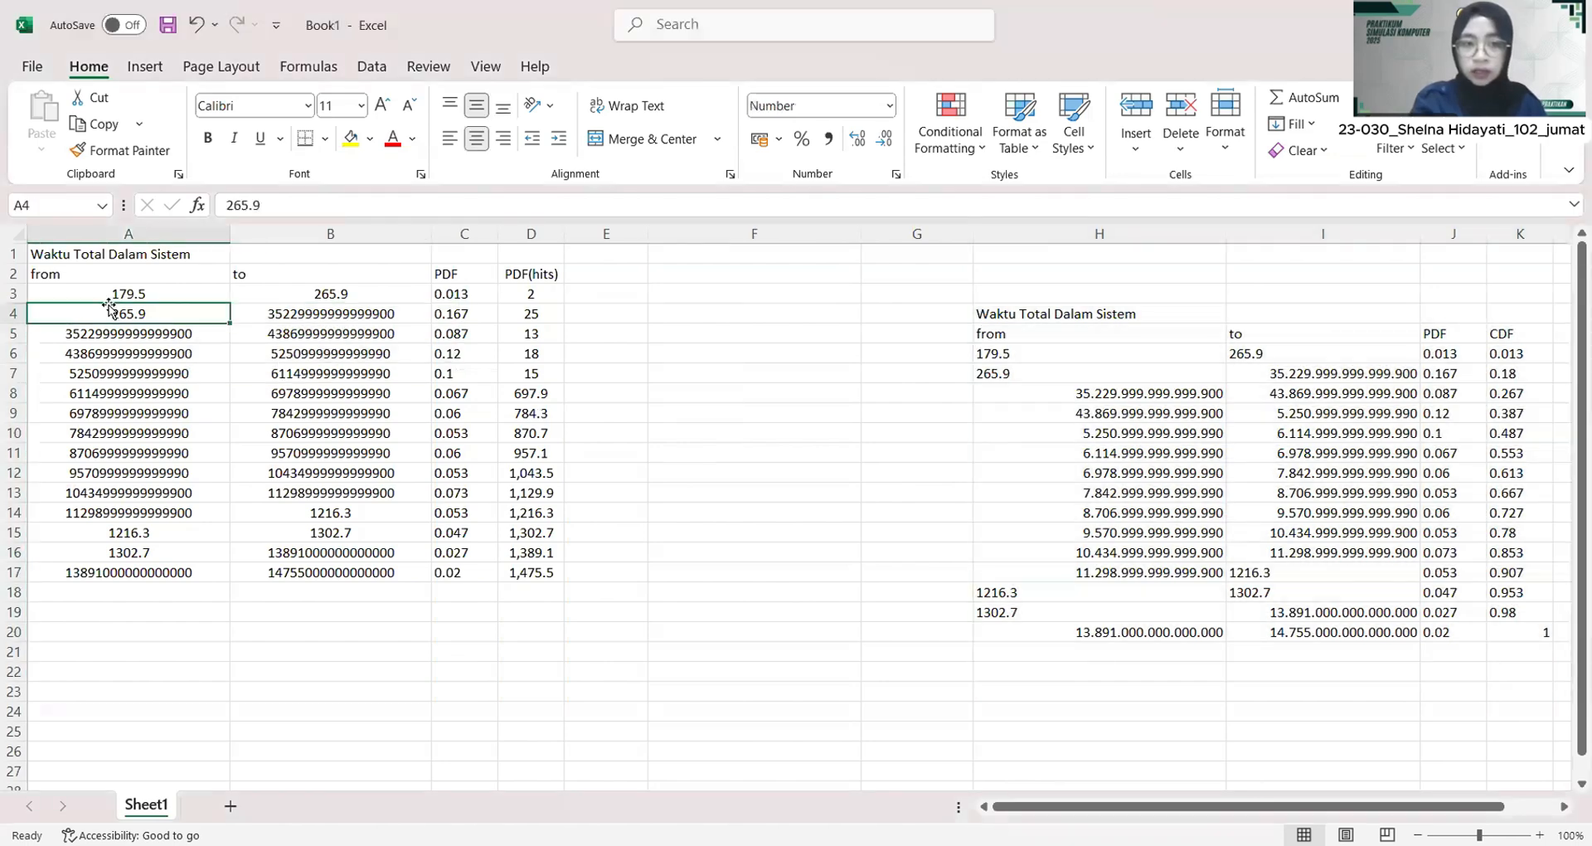
pyautogui.click(109, 296)
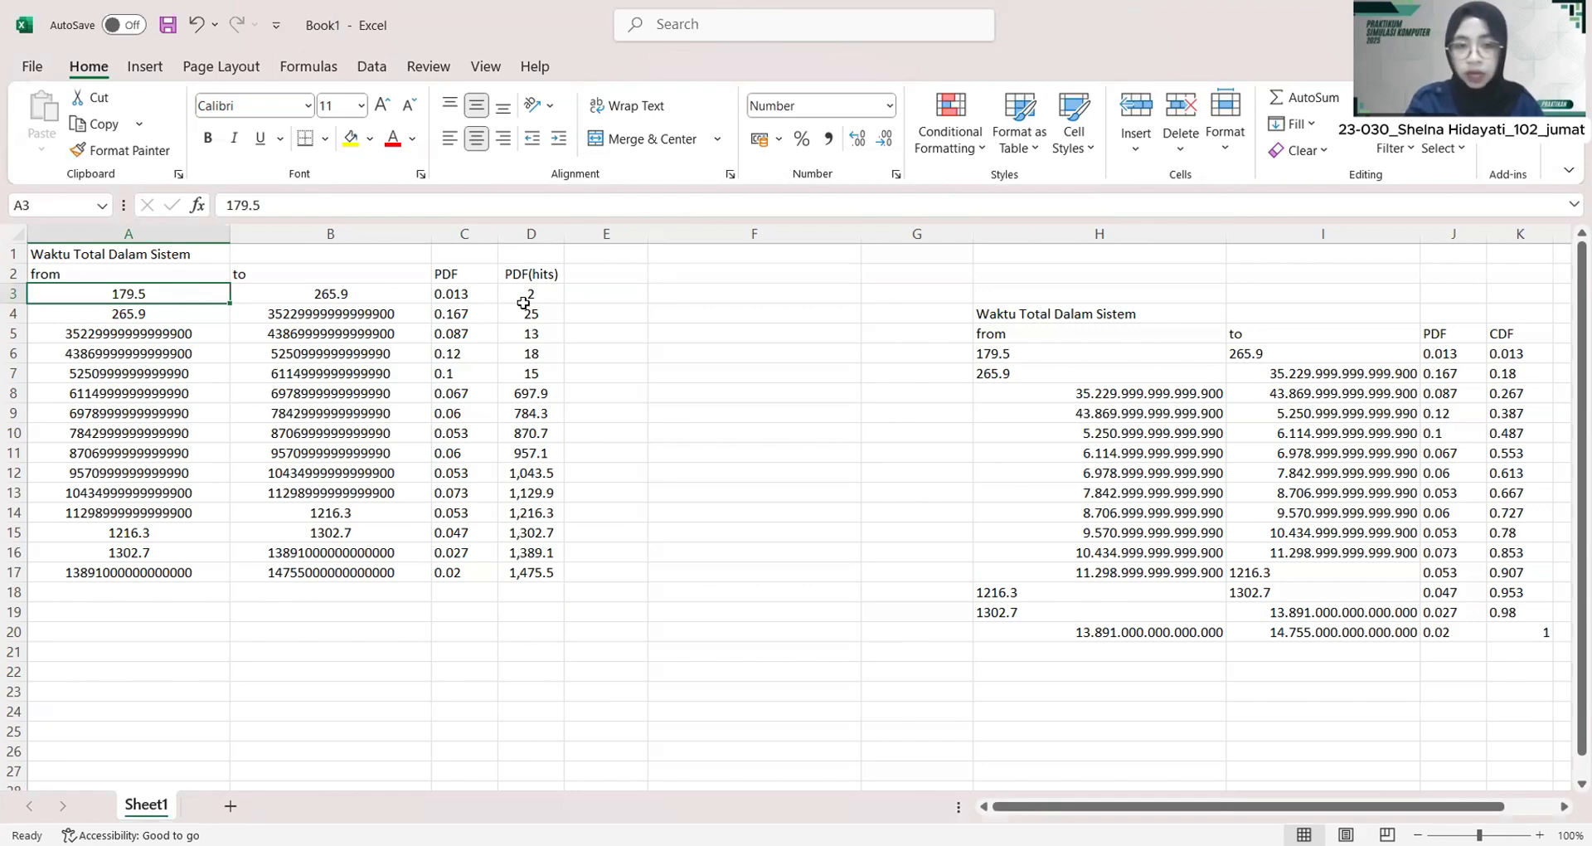
pyautogui.click(110, 574)
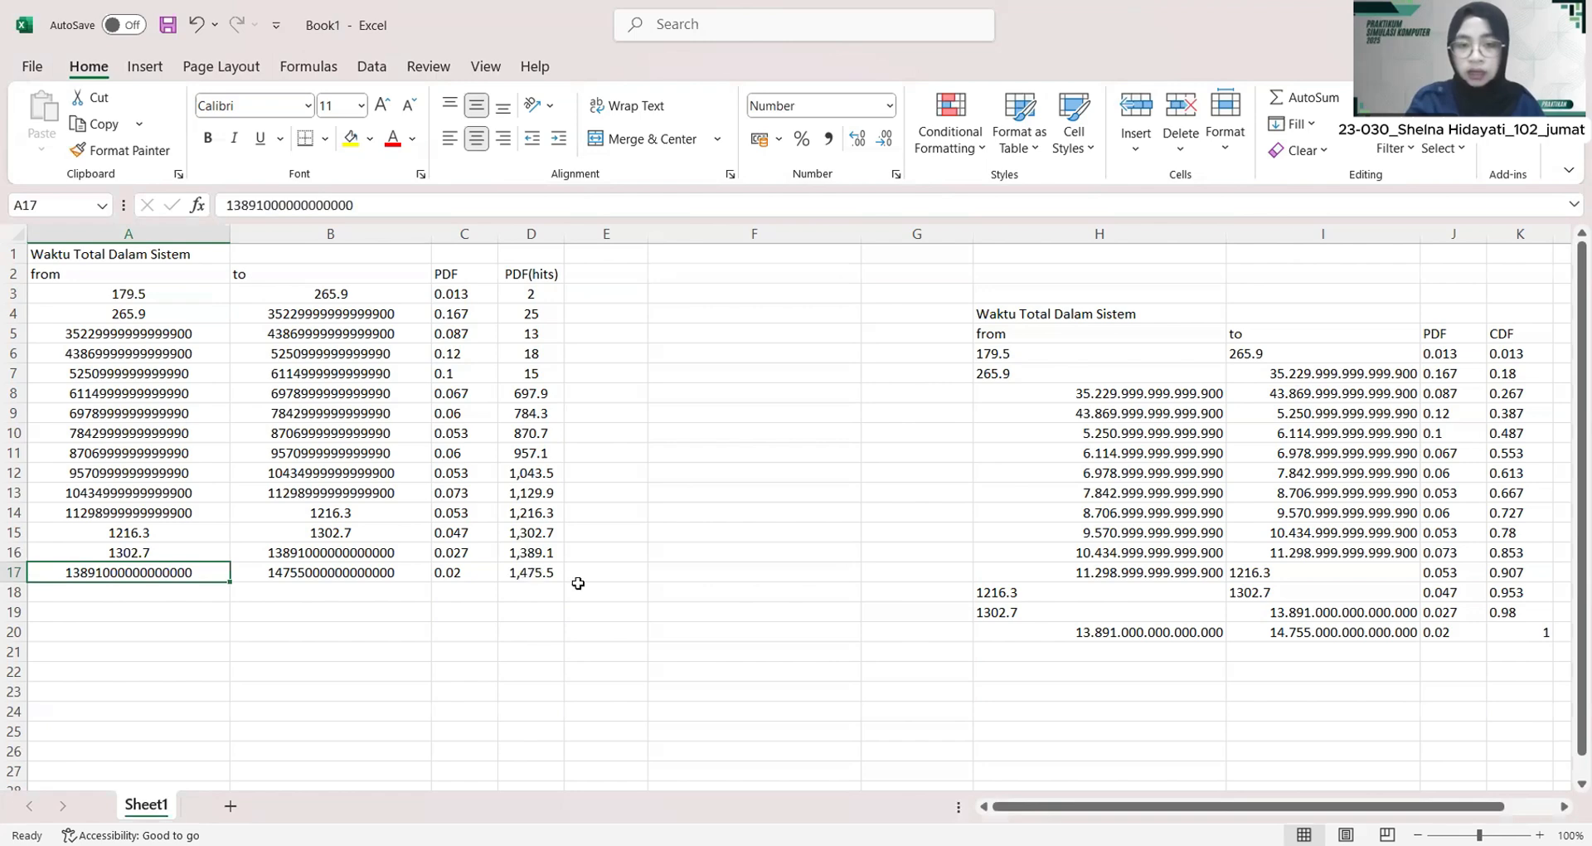
pyautogui.click(595, 516)
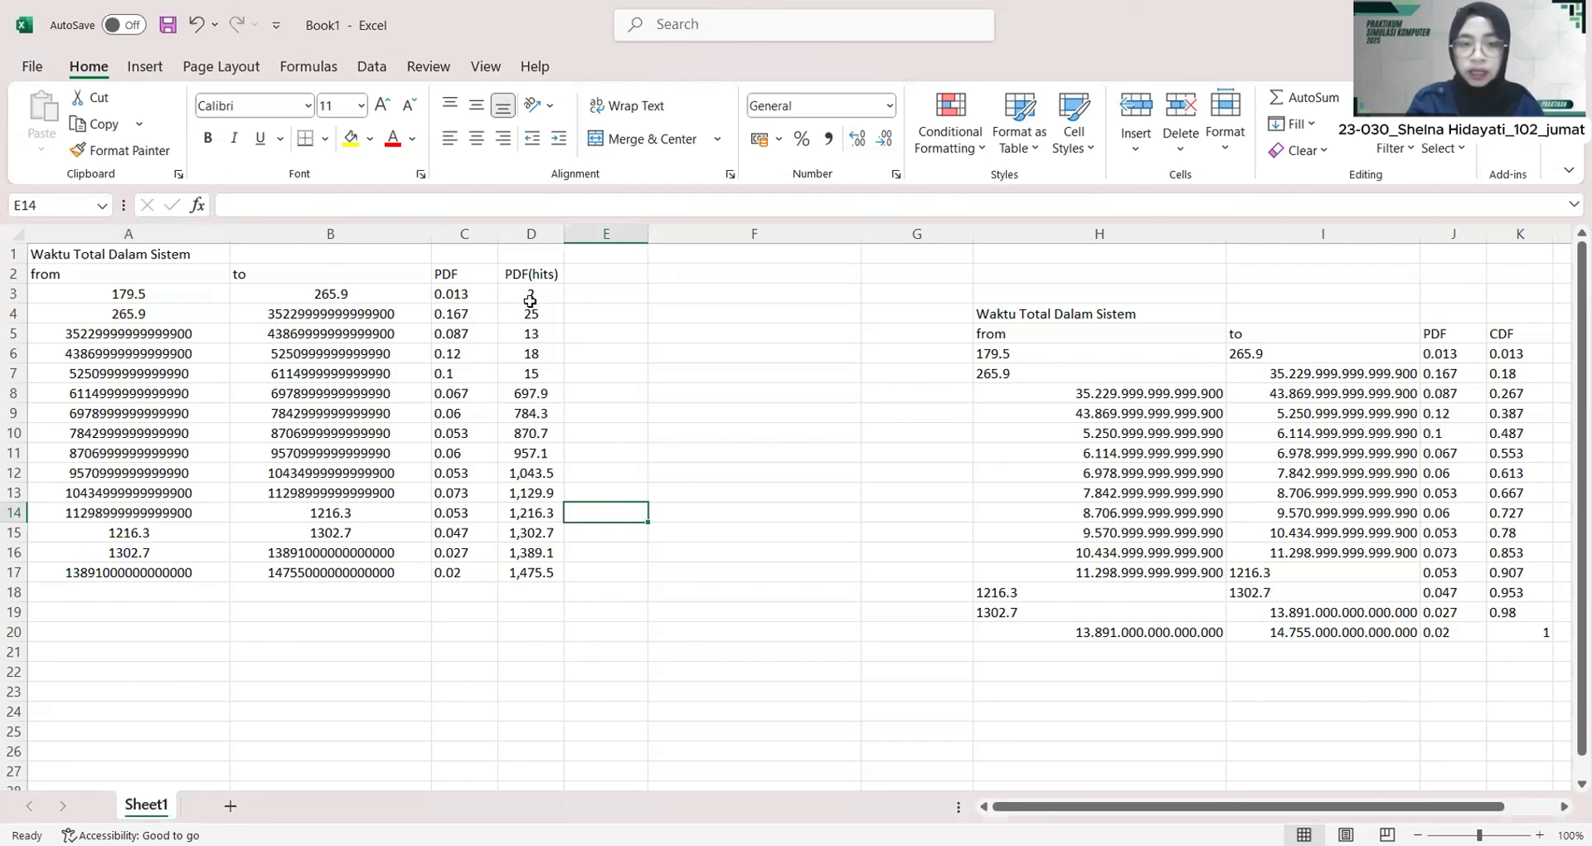
# Step: Total the PDF(hits) column in cell D18 with a SUM of D3:D17
pyautogui.moveTo(530, 293); pyautogui.dragTo(530, 572)
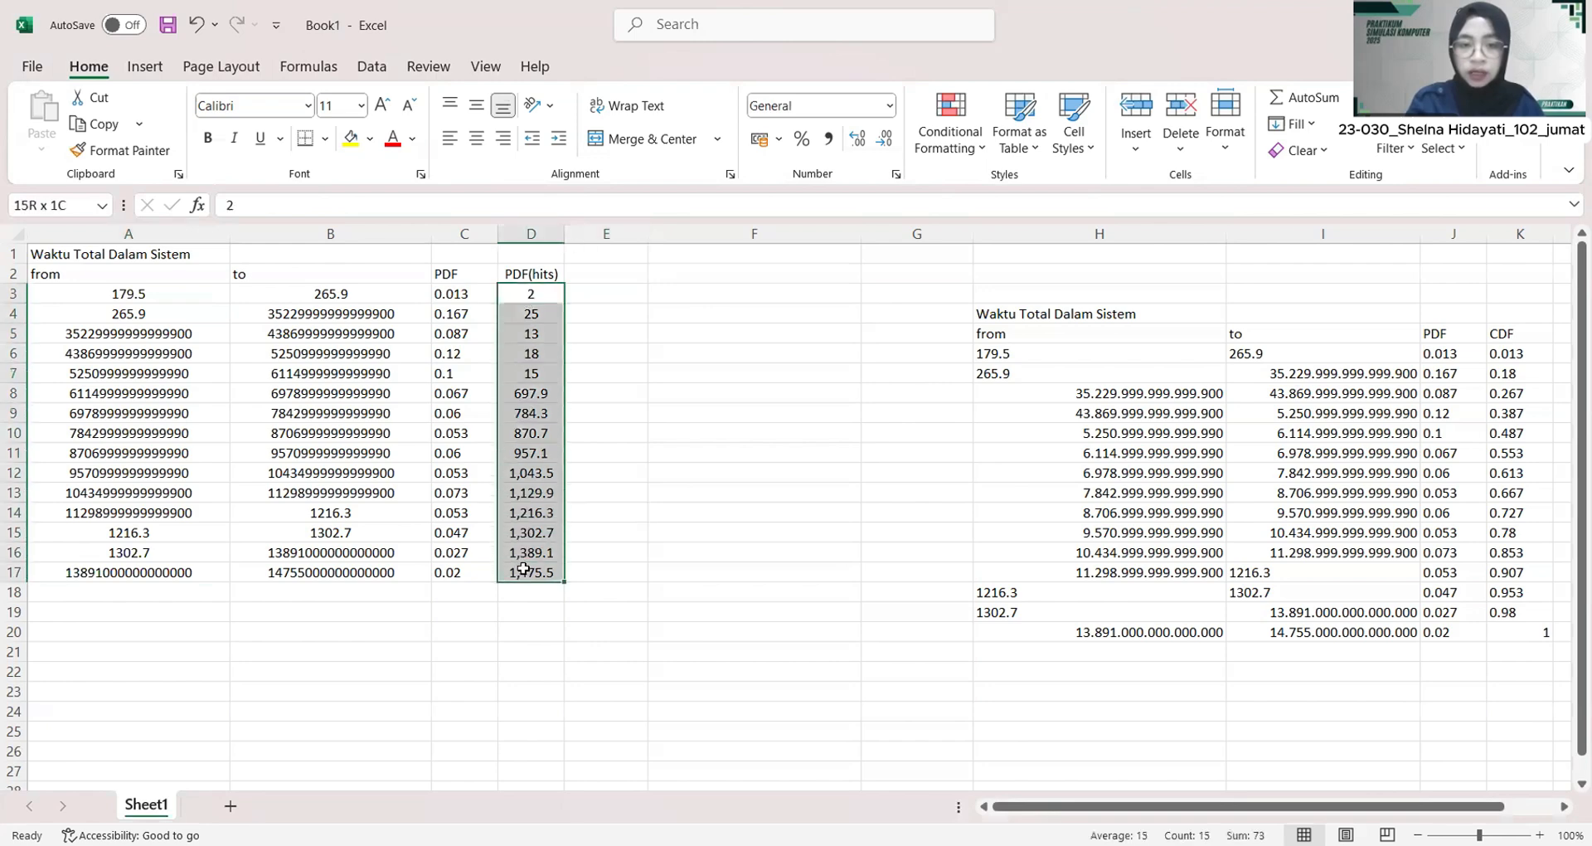
pyautogui.click(523, 598)
pyautogui.write('=SUM')
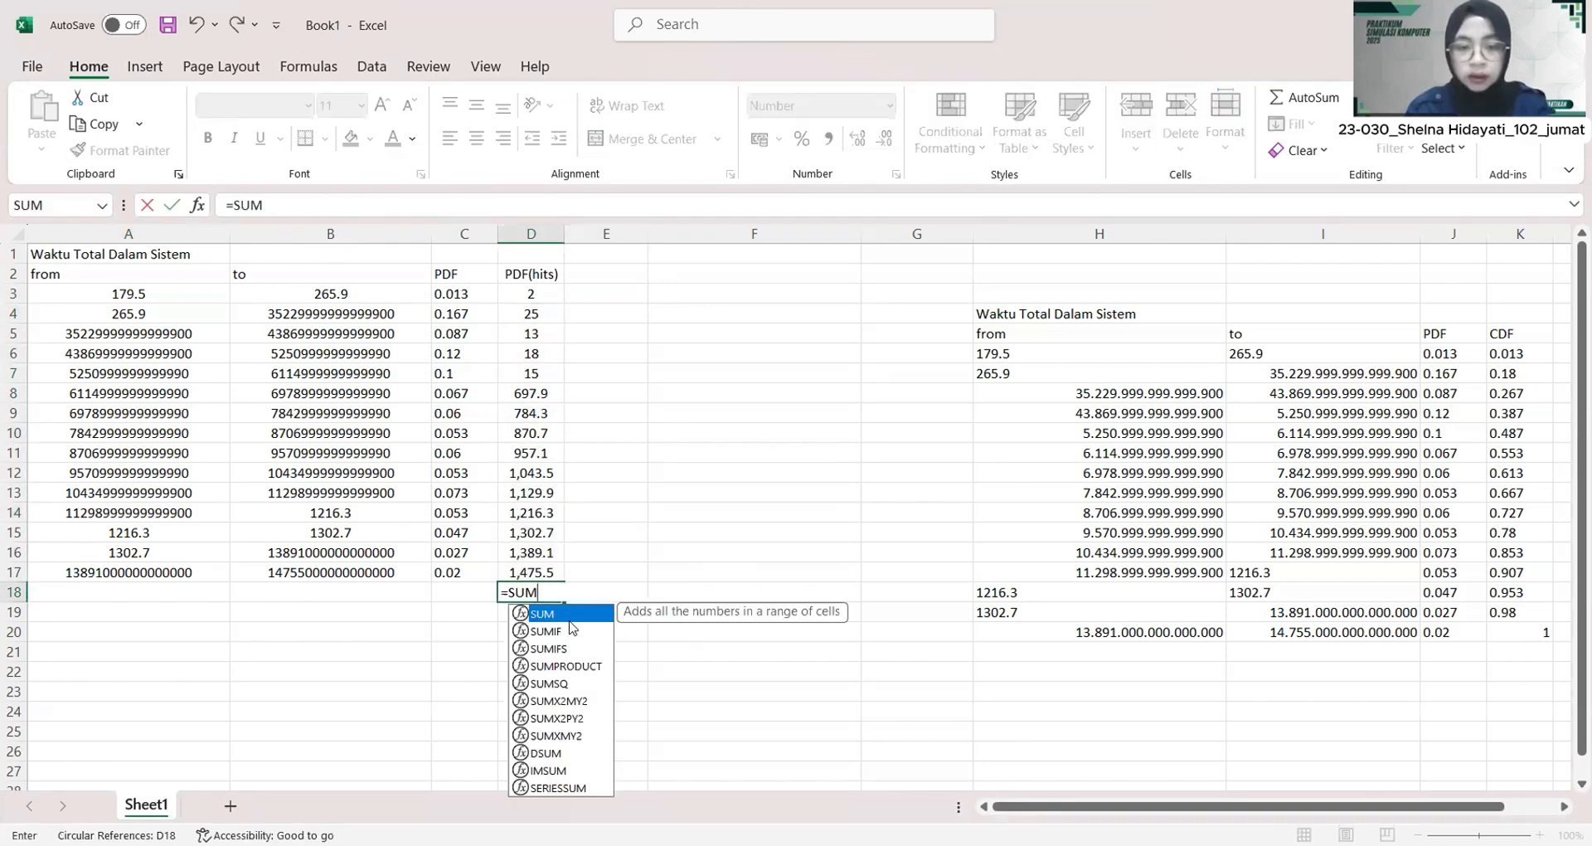
pyautogui.write('(')
pyautogui.moveTo(531, 293); pyautogui.dragTo(534, 581)
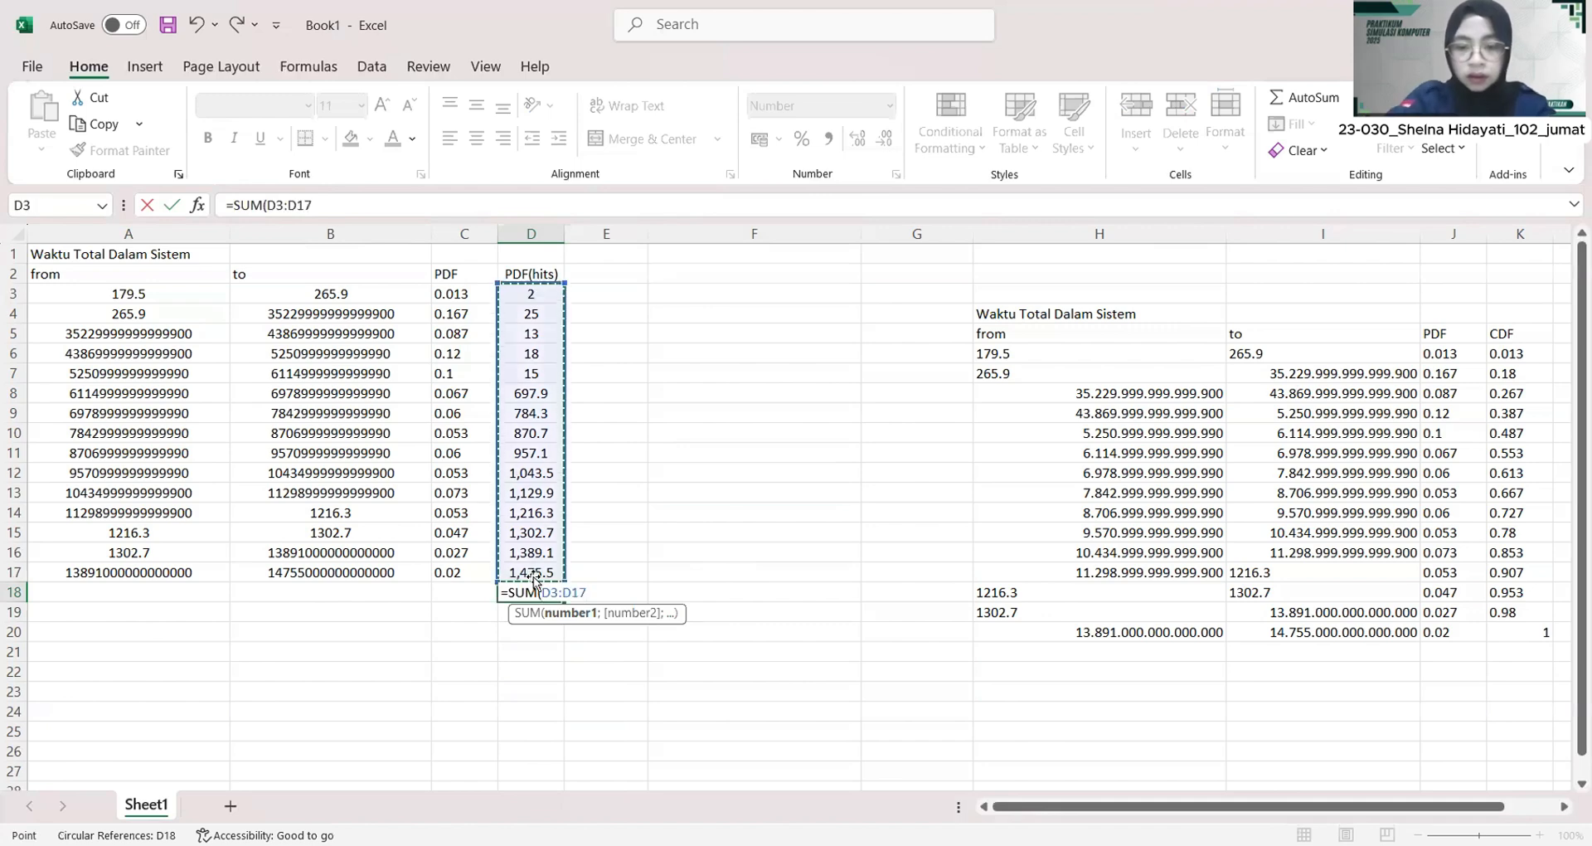
pyautogui.press('Return')
pyautogui.click(618, 630)
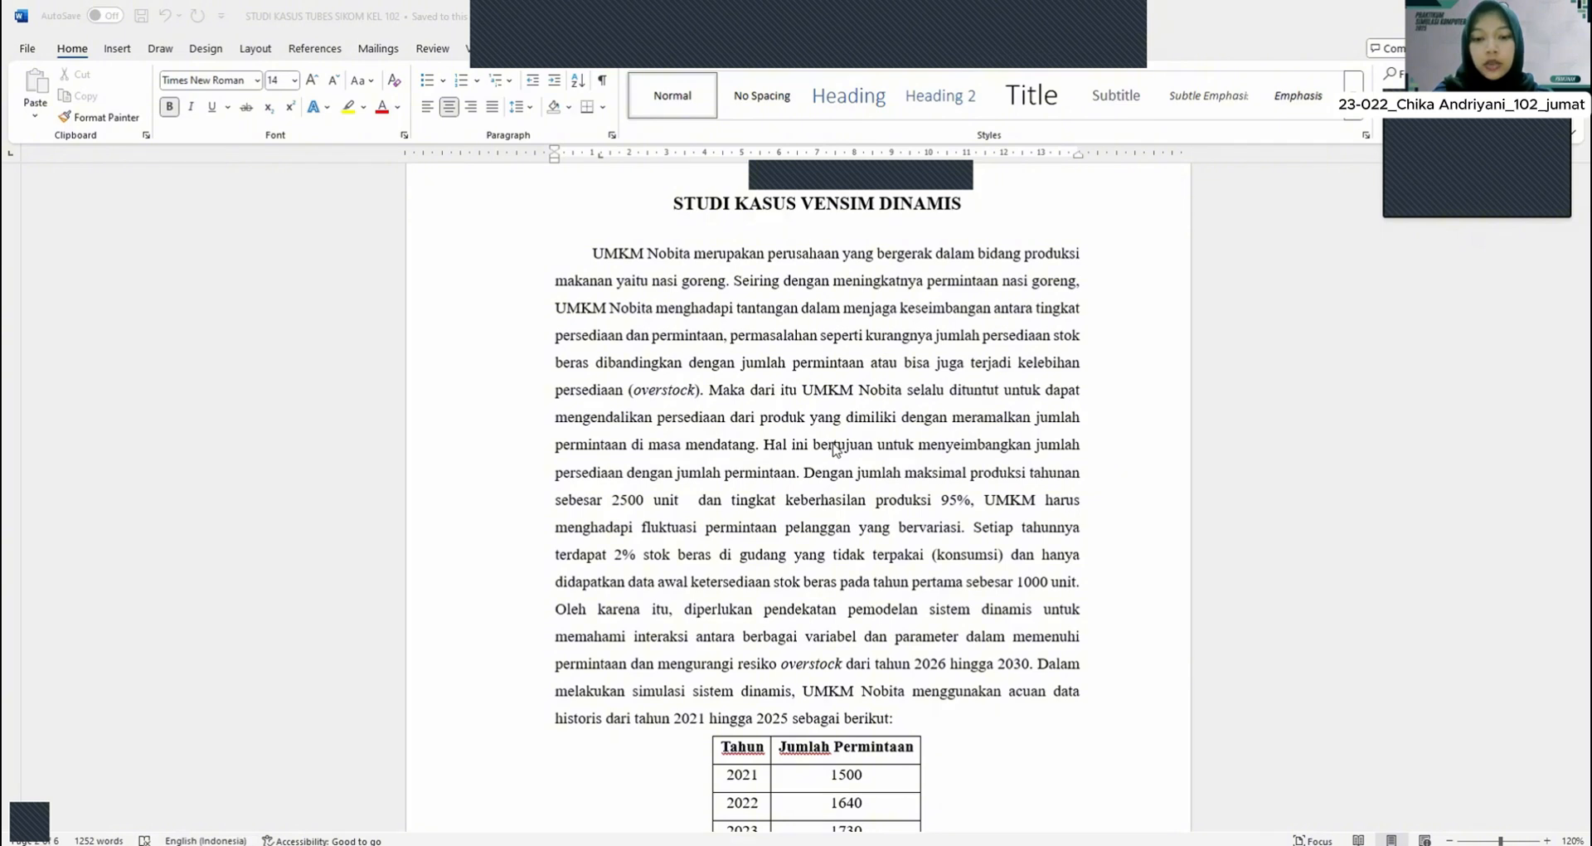
# Step: Read the STUDI KASUS VENSIM DINAMIS case in Word, covering the 2021–2025 demand table and the Causal Loop and Stock Flow Diagram tasks
pyautogui.scroll(-1, 835, 449)
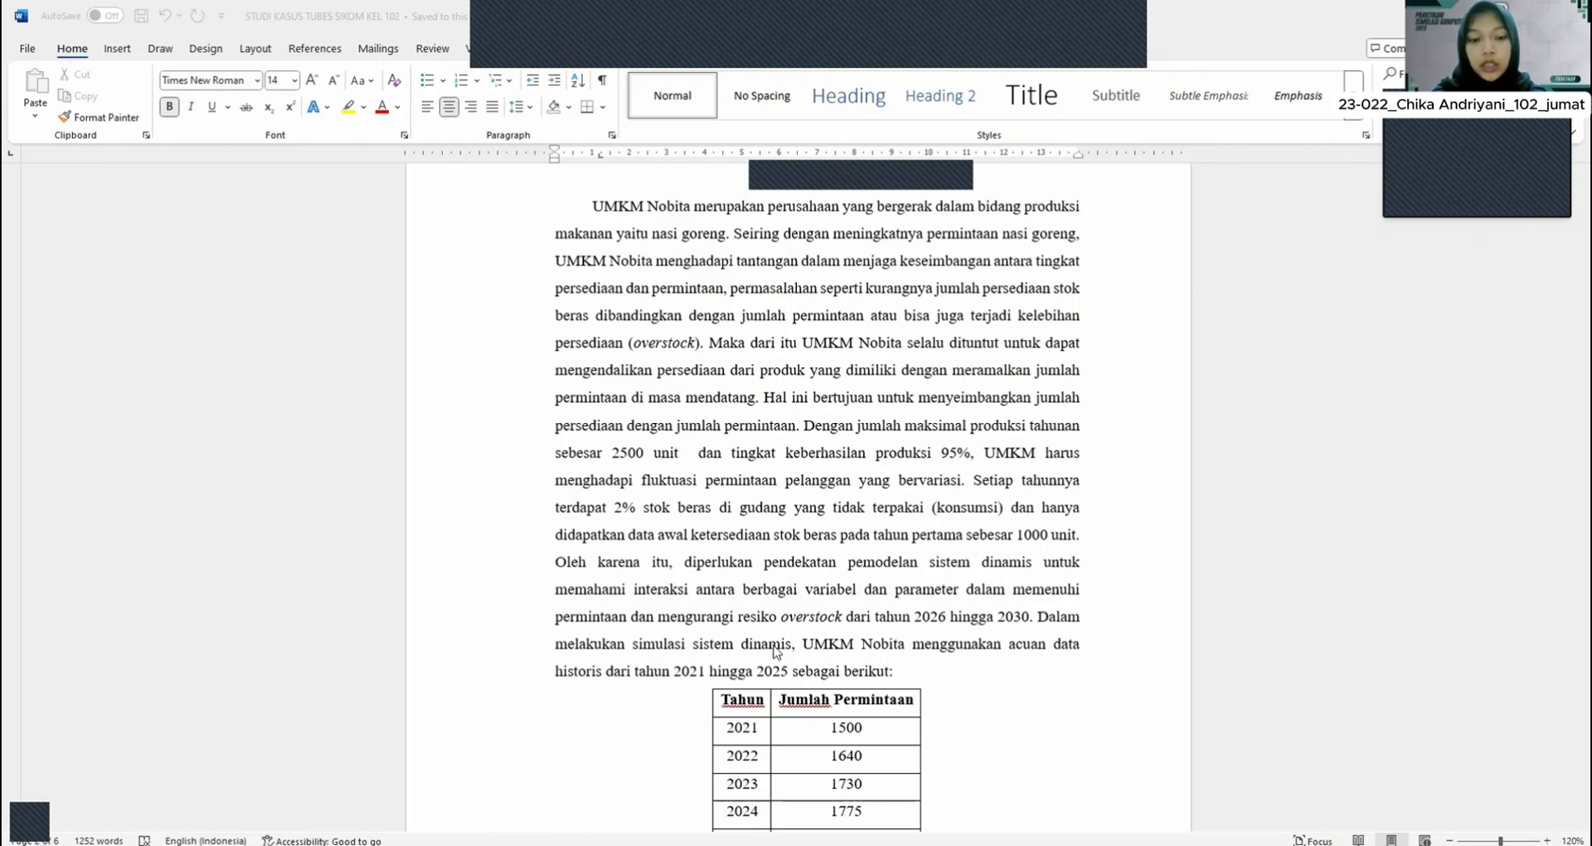
pyautogui.scroll(-3, 783, 647)
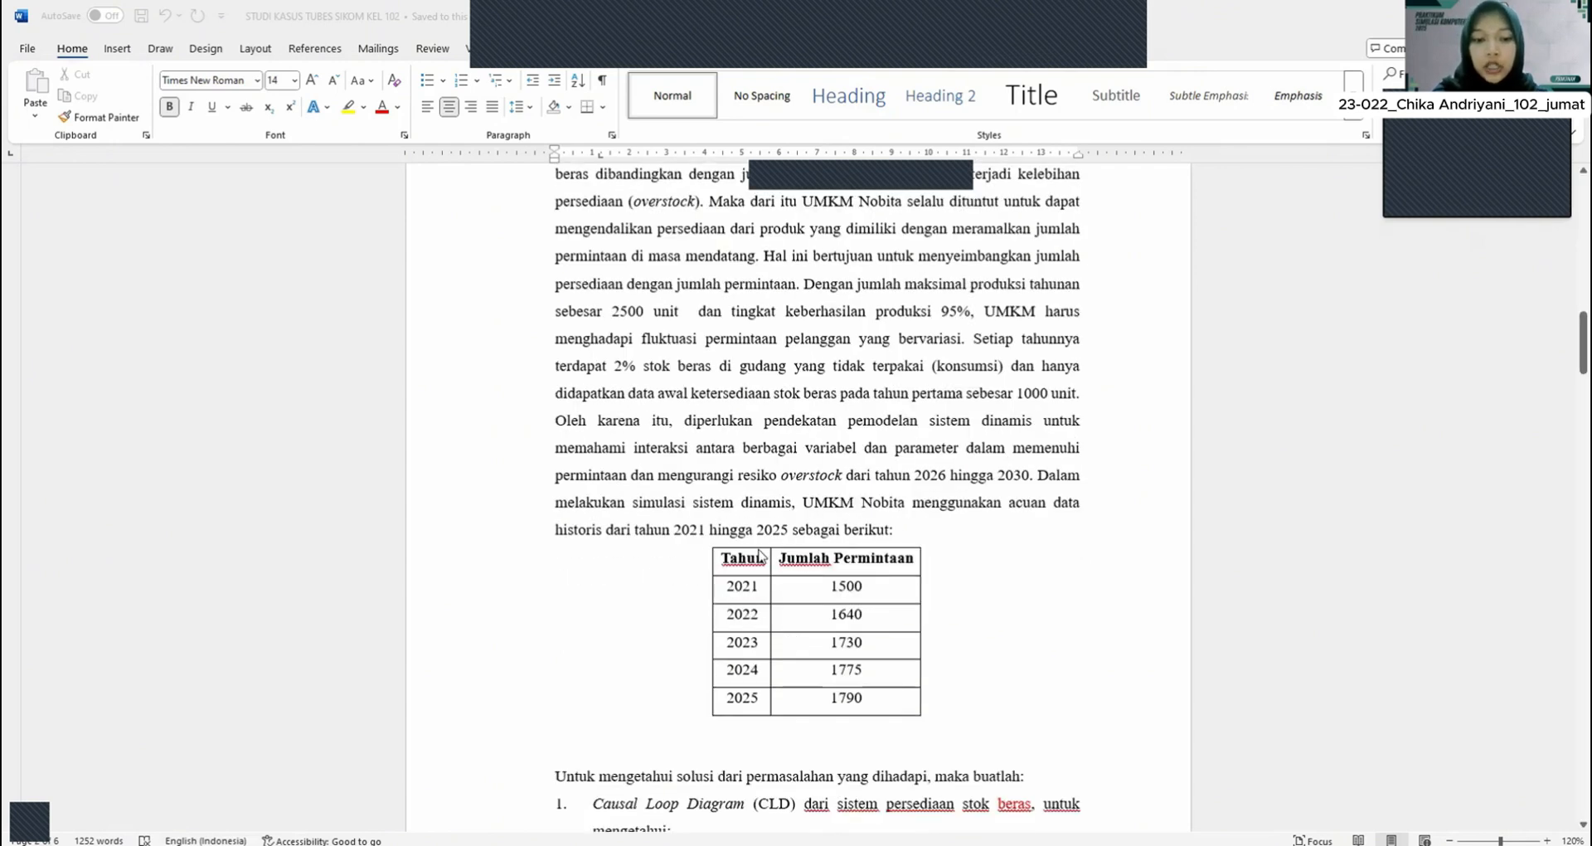
pyautogui.scroll(-4, 792, 554)
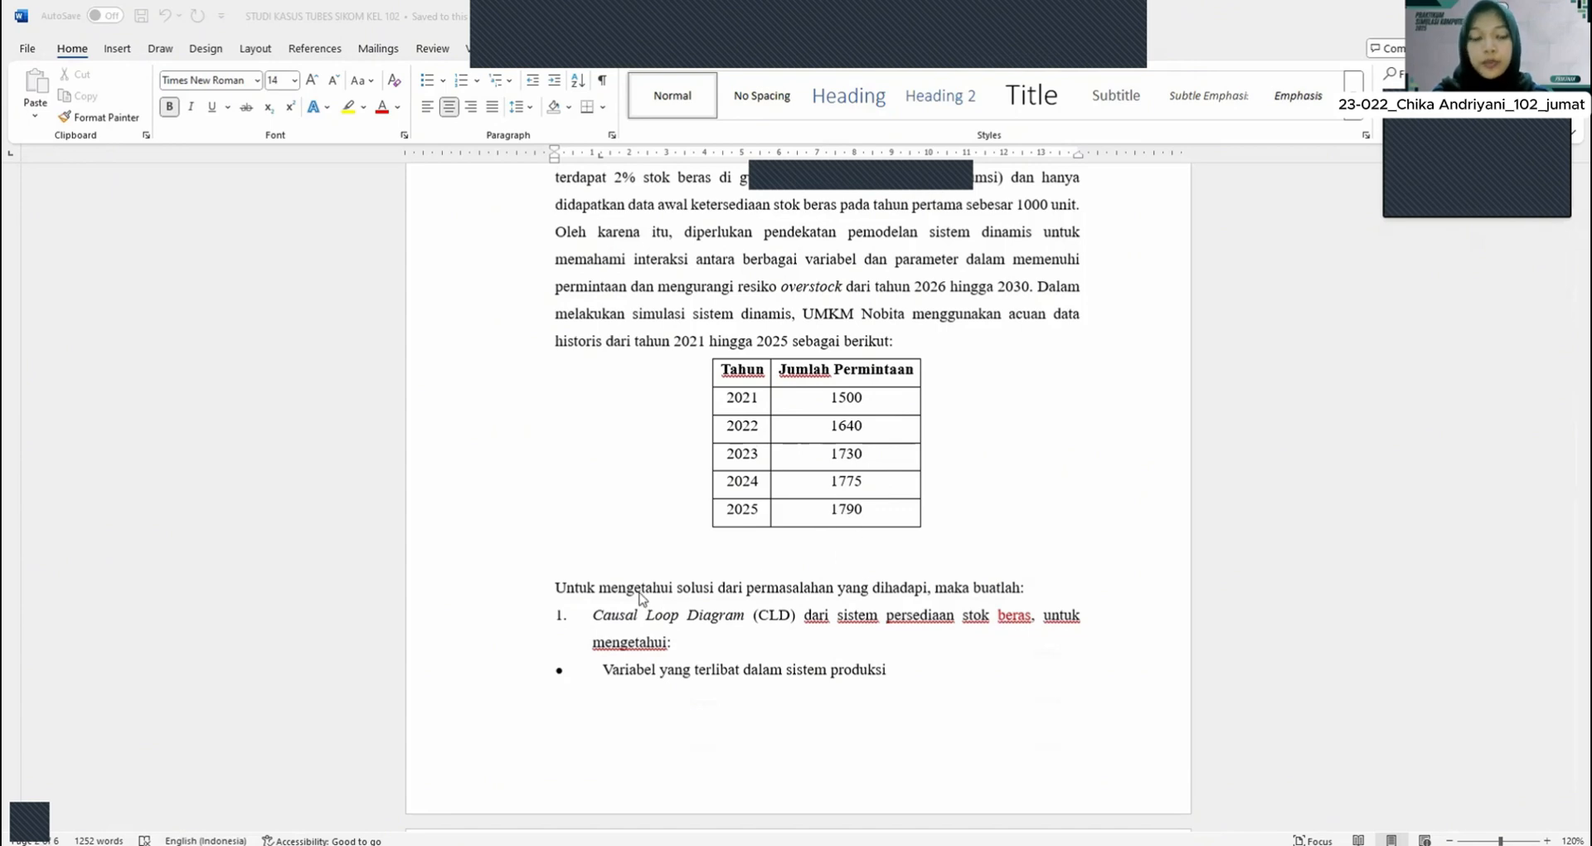
pyautogui.scroll(-1, 715, 596)
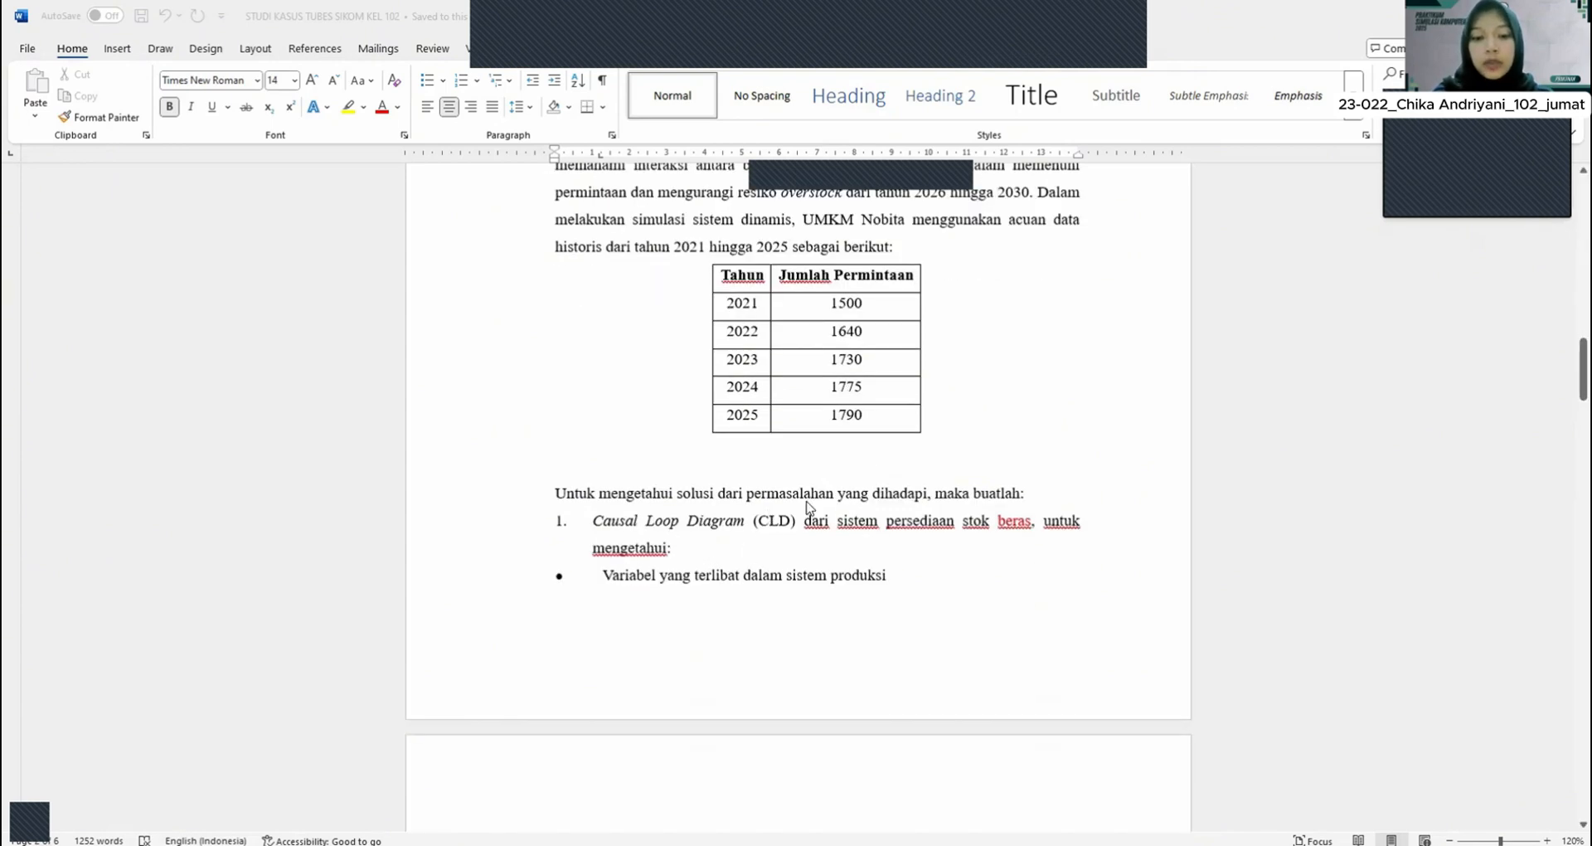
pyautogui.scroll(-1, 809, 509)
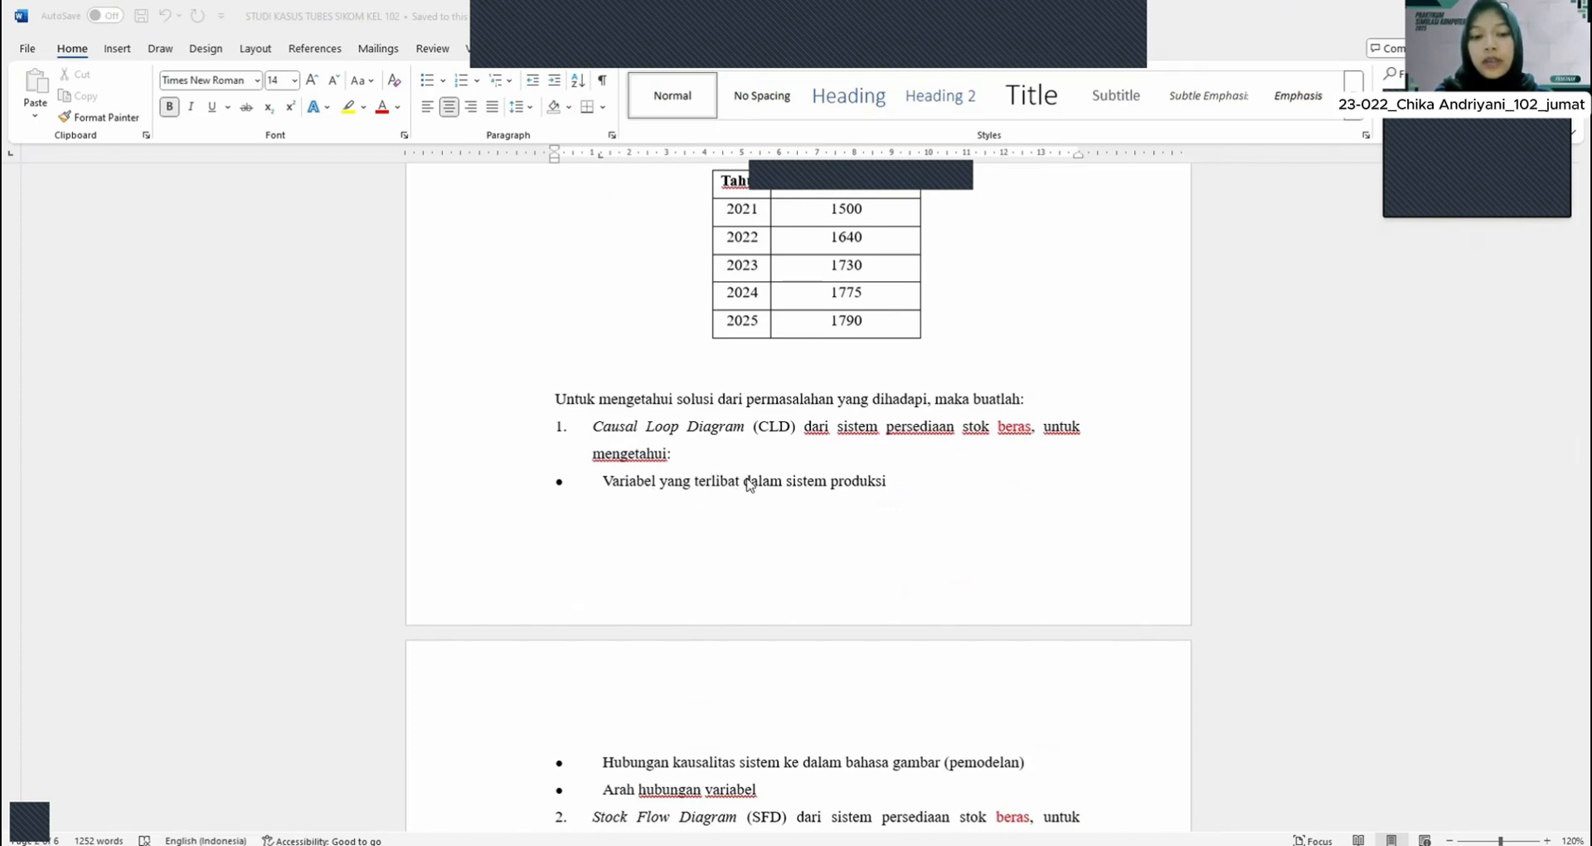
pyautogui.scroll(-1, 828, 491)
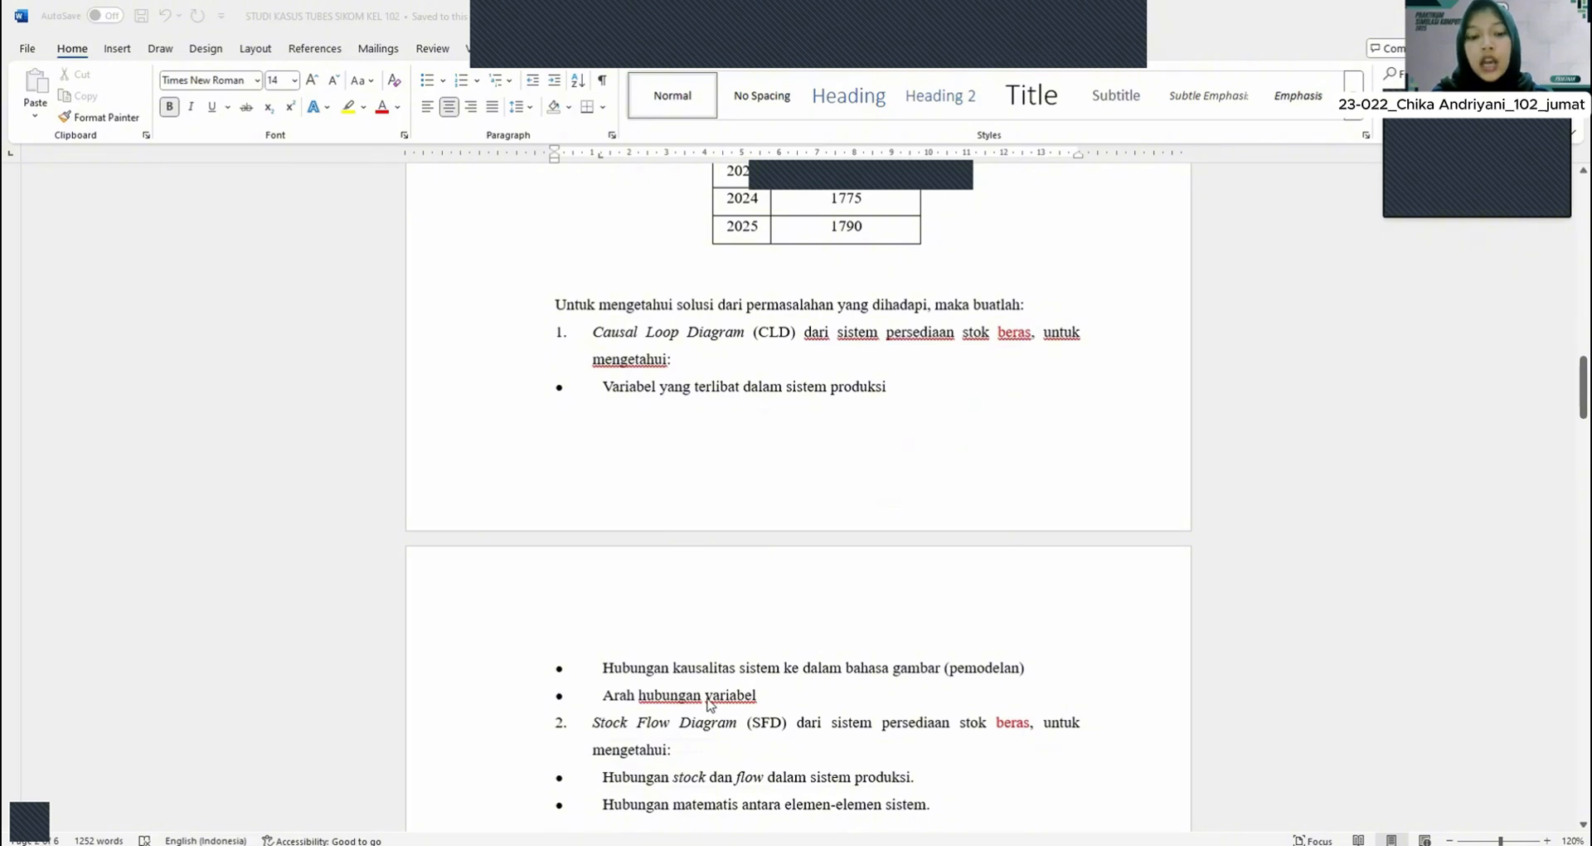
pyautogui.scroll(-1, 709, 705)
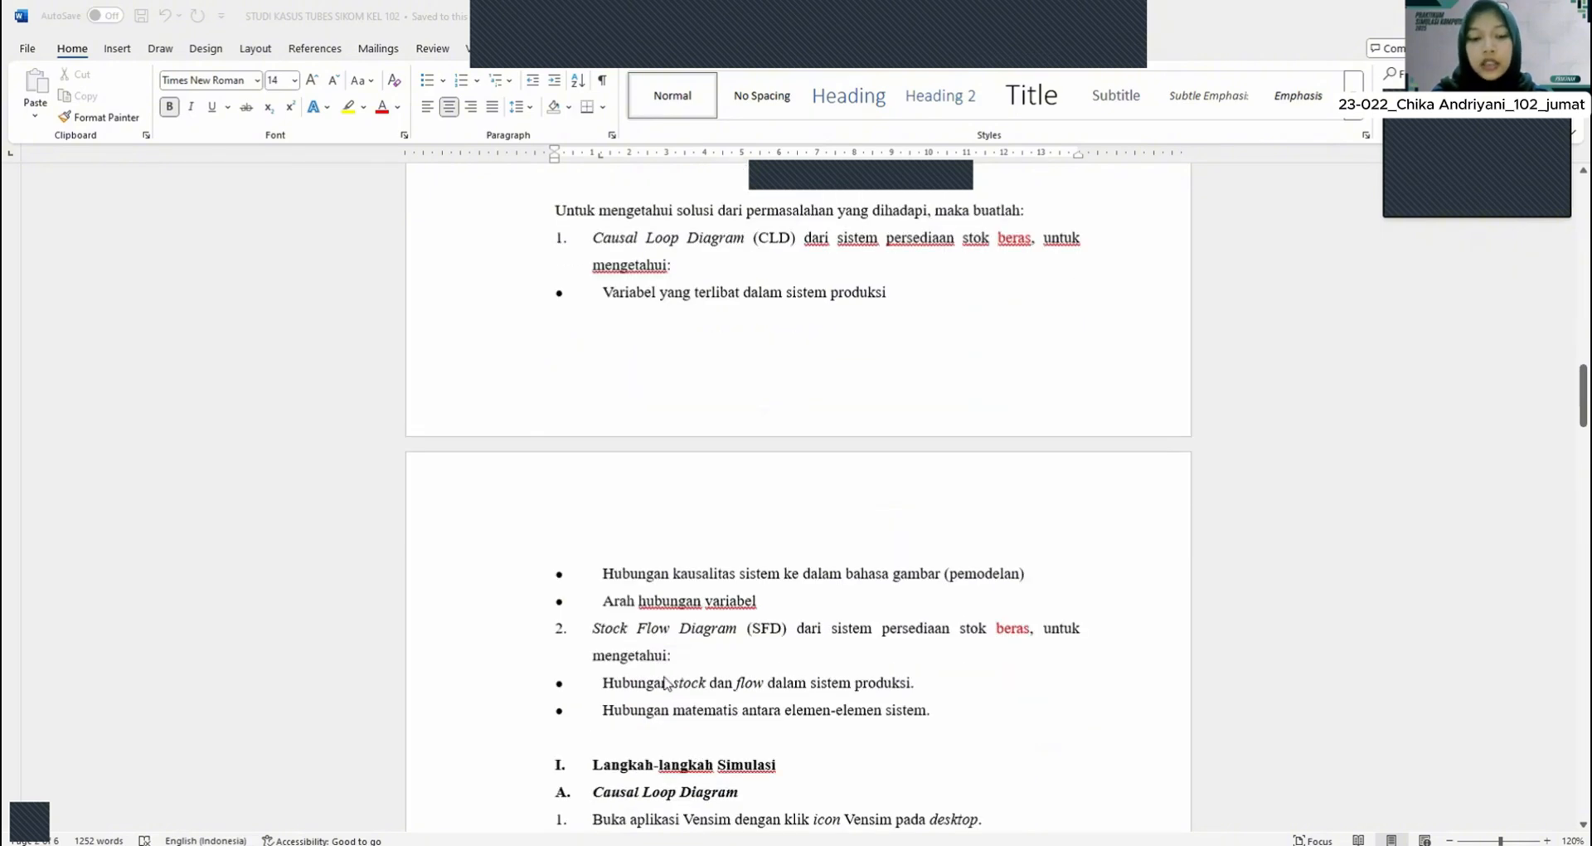
pyautogui.scroll(1, 661, 652)
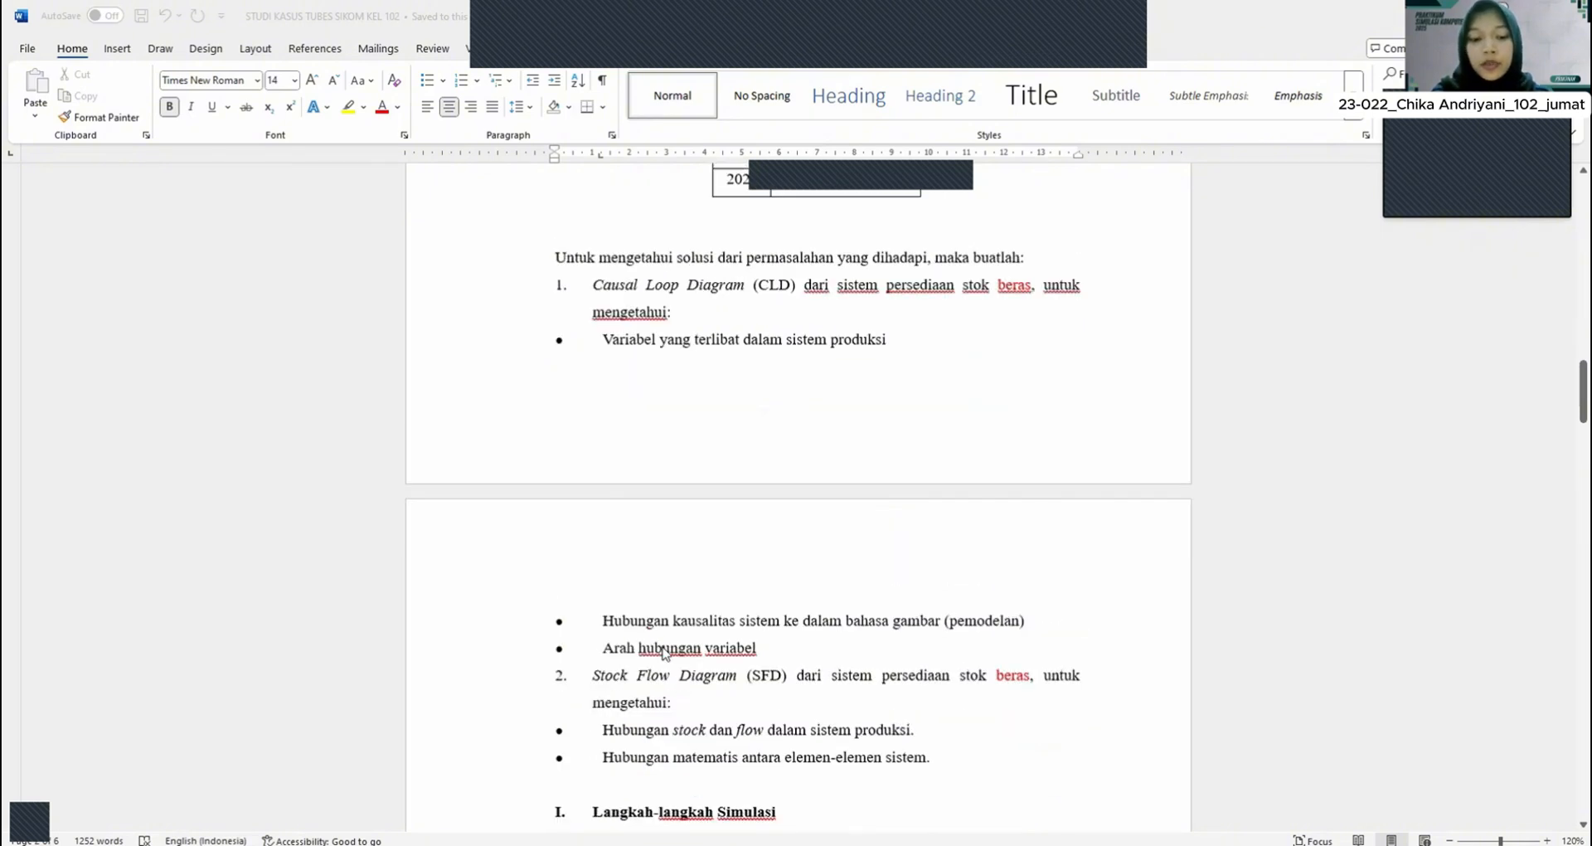
pyautogui.scroll(1, 664, 653)
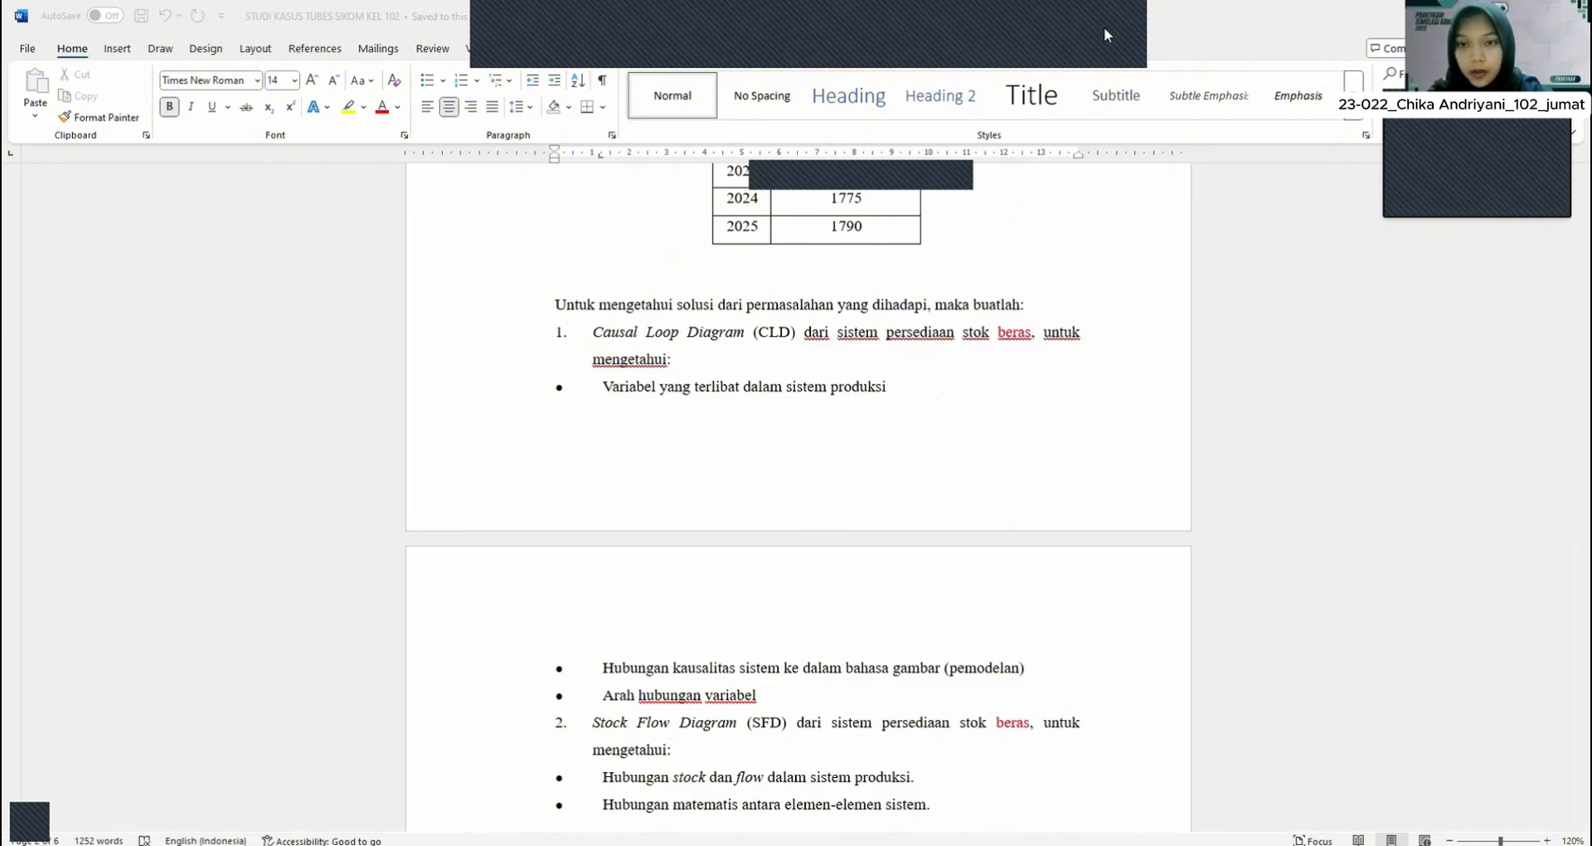
# Step: Switch to the Excel Tubes modul 4 workbook and inspect the formulas behind the 2022 demand deviation percentage and the average deviation
pyautogui.hotkey('alt', 'Tab')
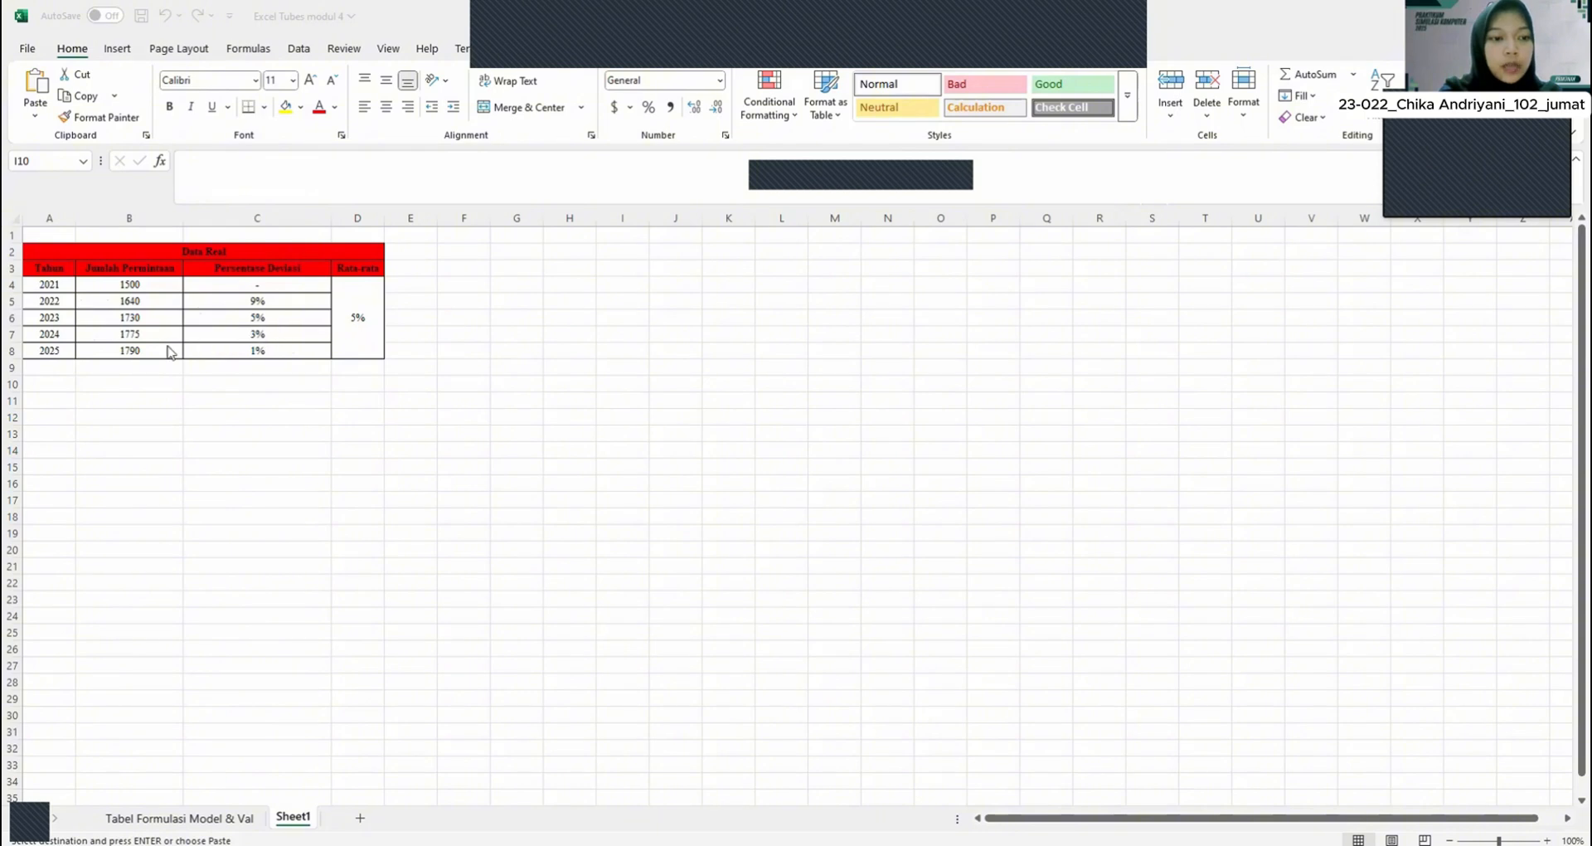
pyautogui.click(262, 351)
pyautogui.doubleClick(266, 301)
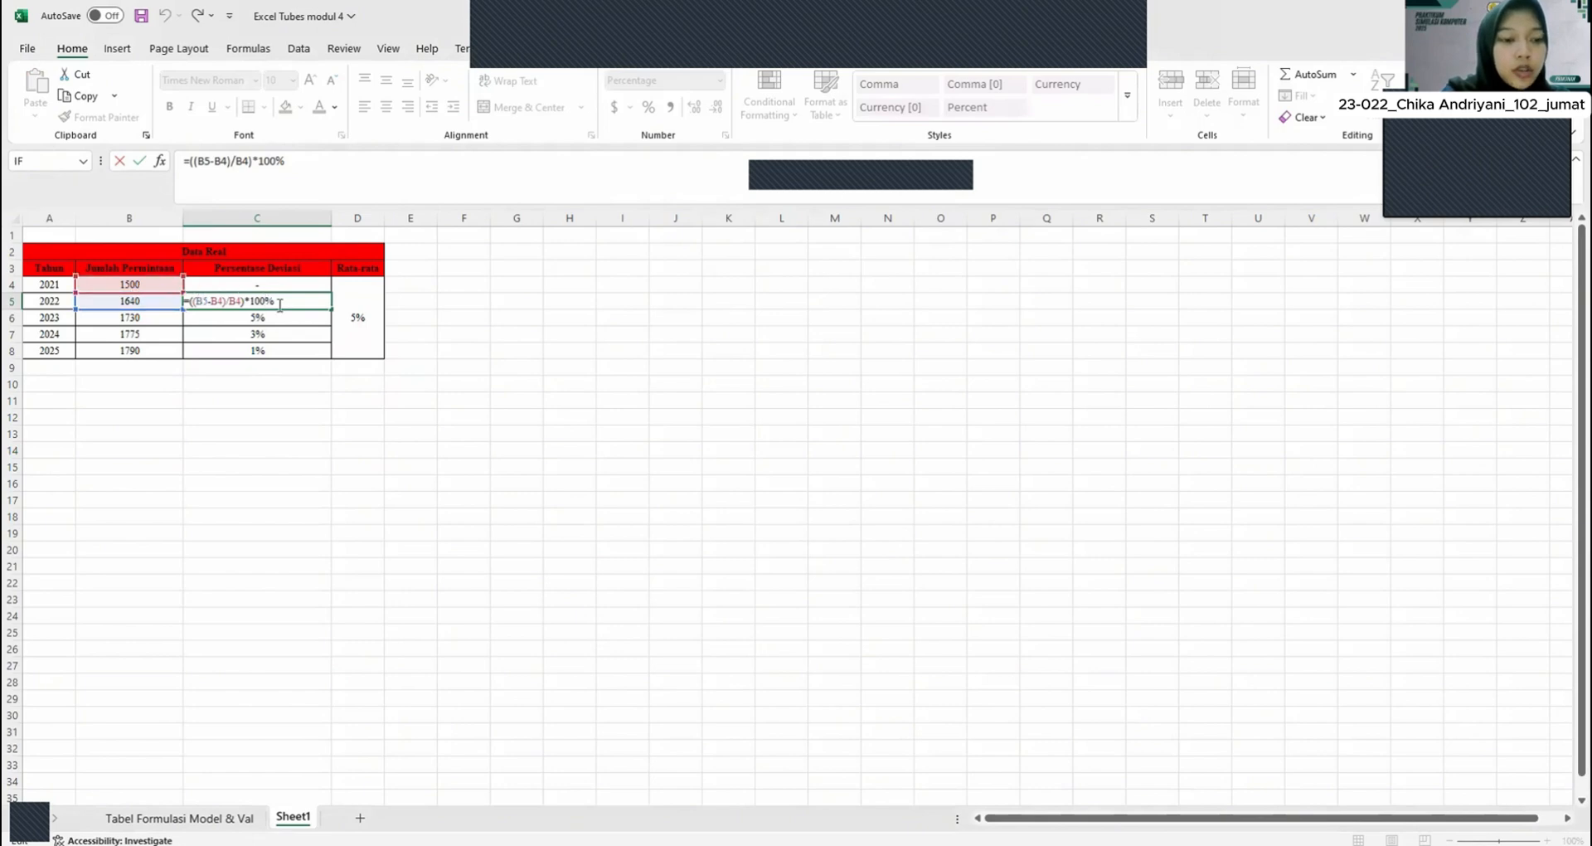
pyautogui.click(354, 397)
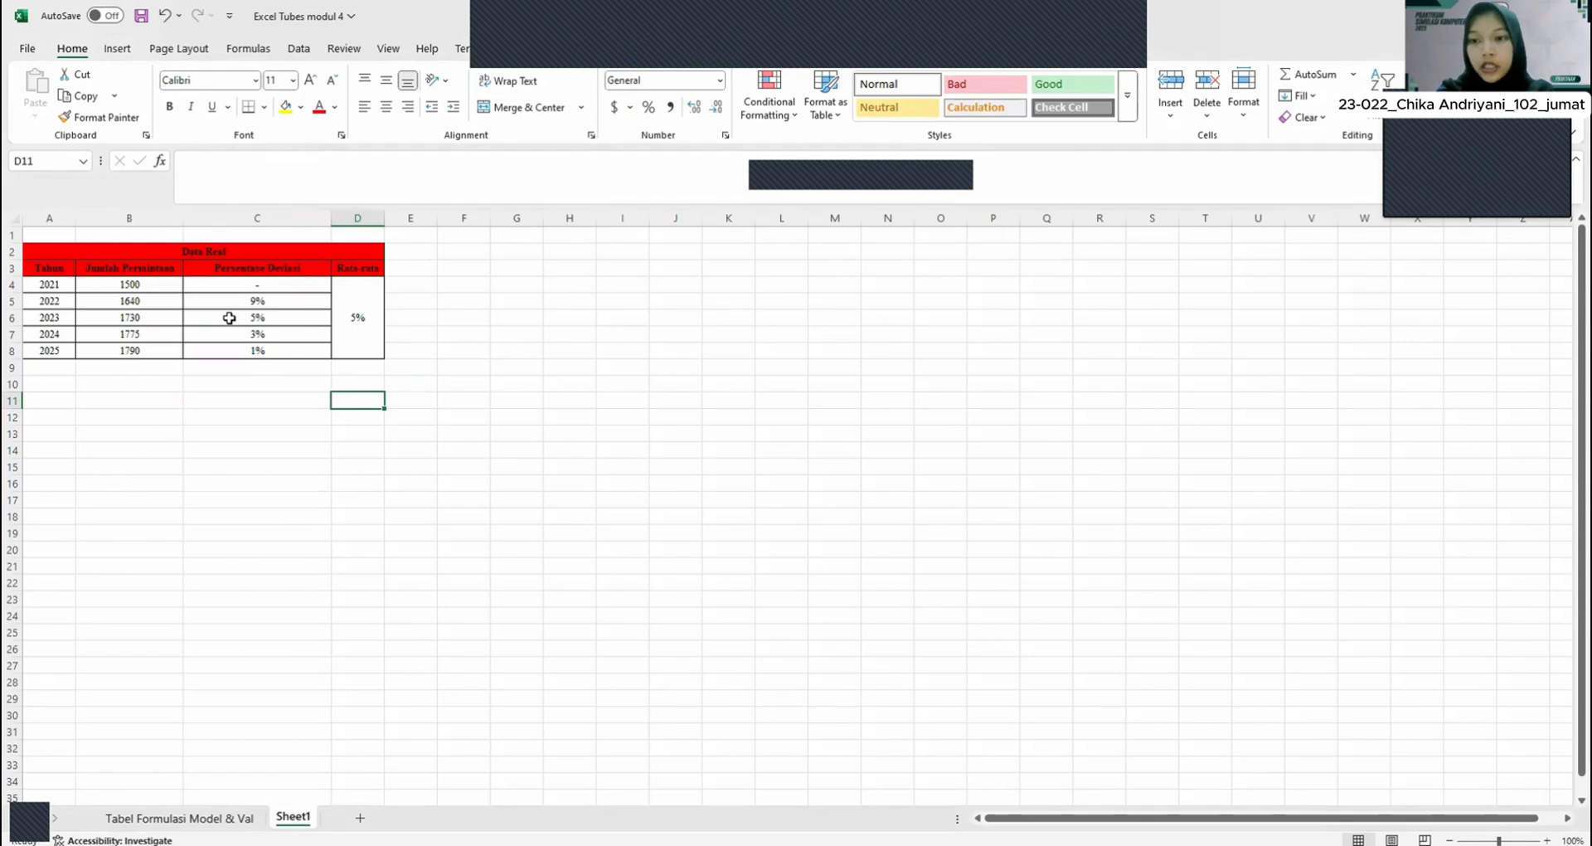
pyautogui.click(357, 330)
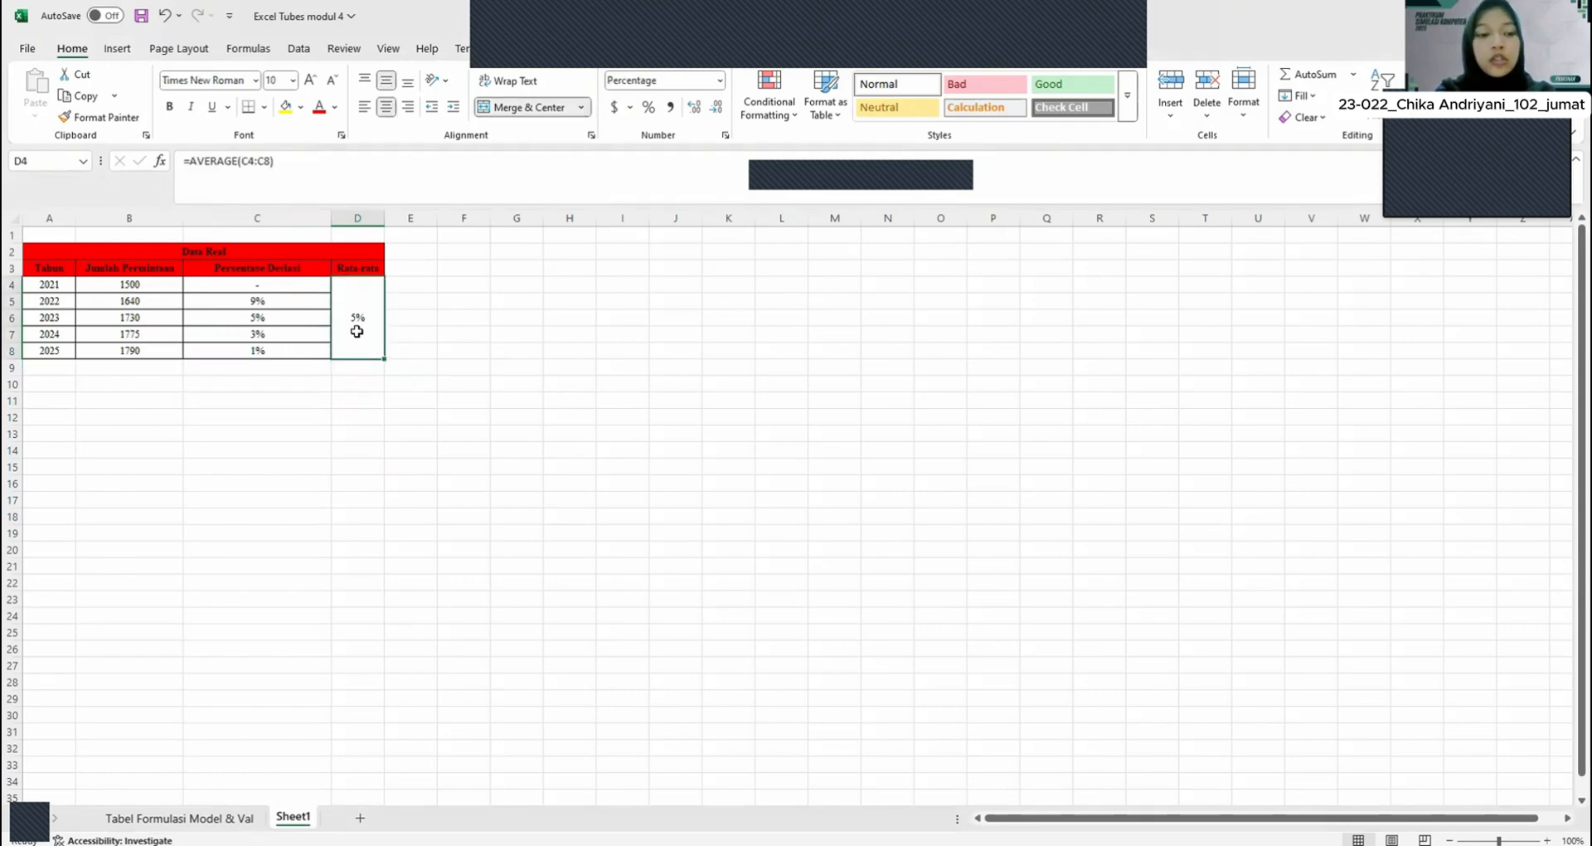
pyautogui.doubleClick(355, 331)
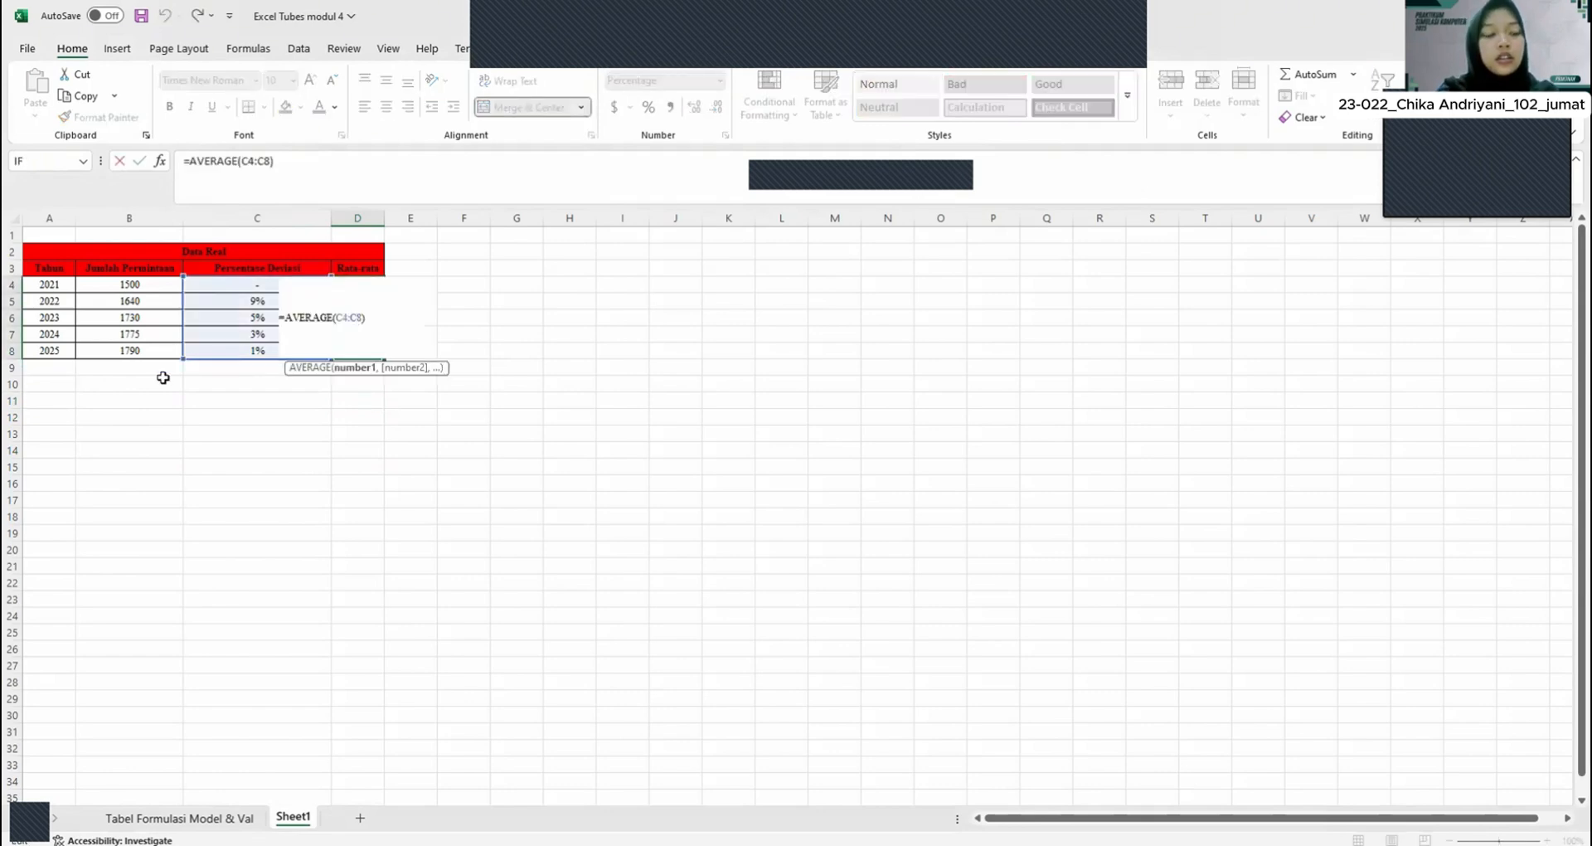
pyautogui.click(250, 418)
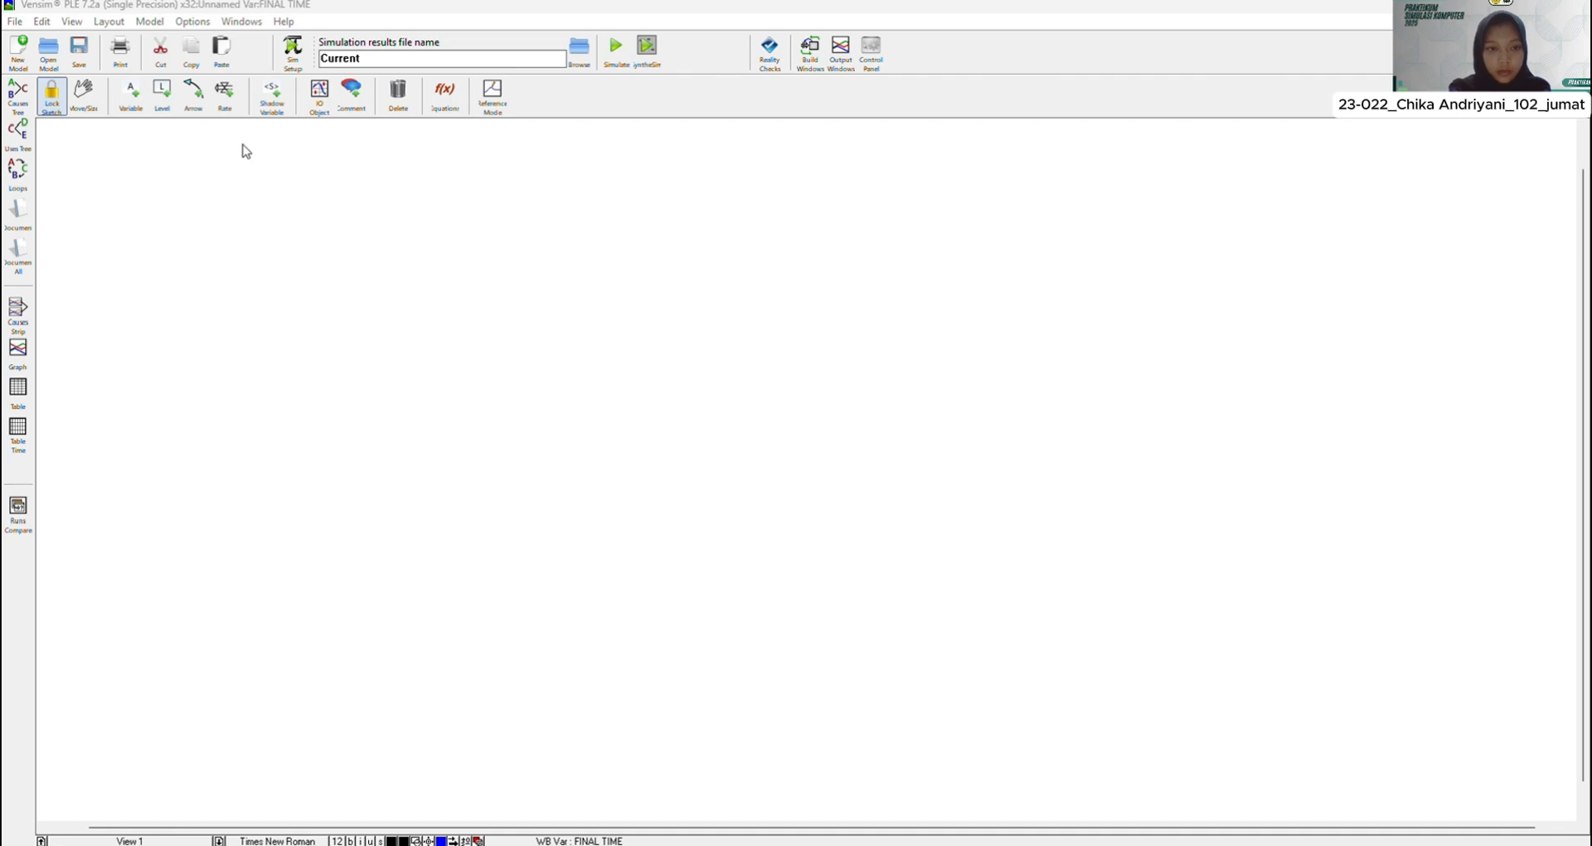
# Step: Create a new model with its time bounds set to initial time 2021 and final time 2030
pyautogui.click(15, 23)
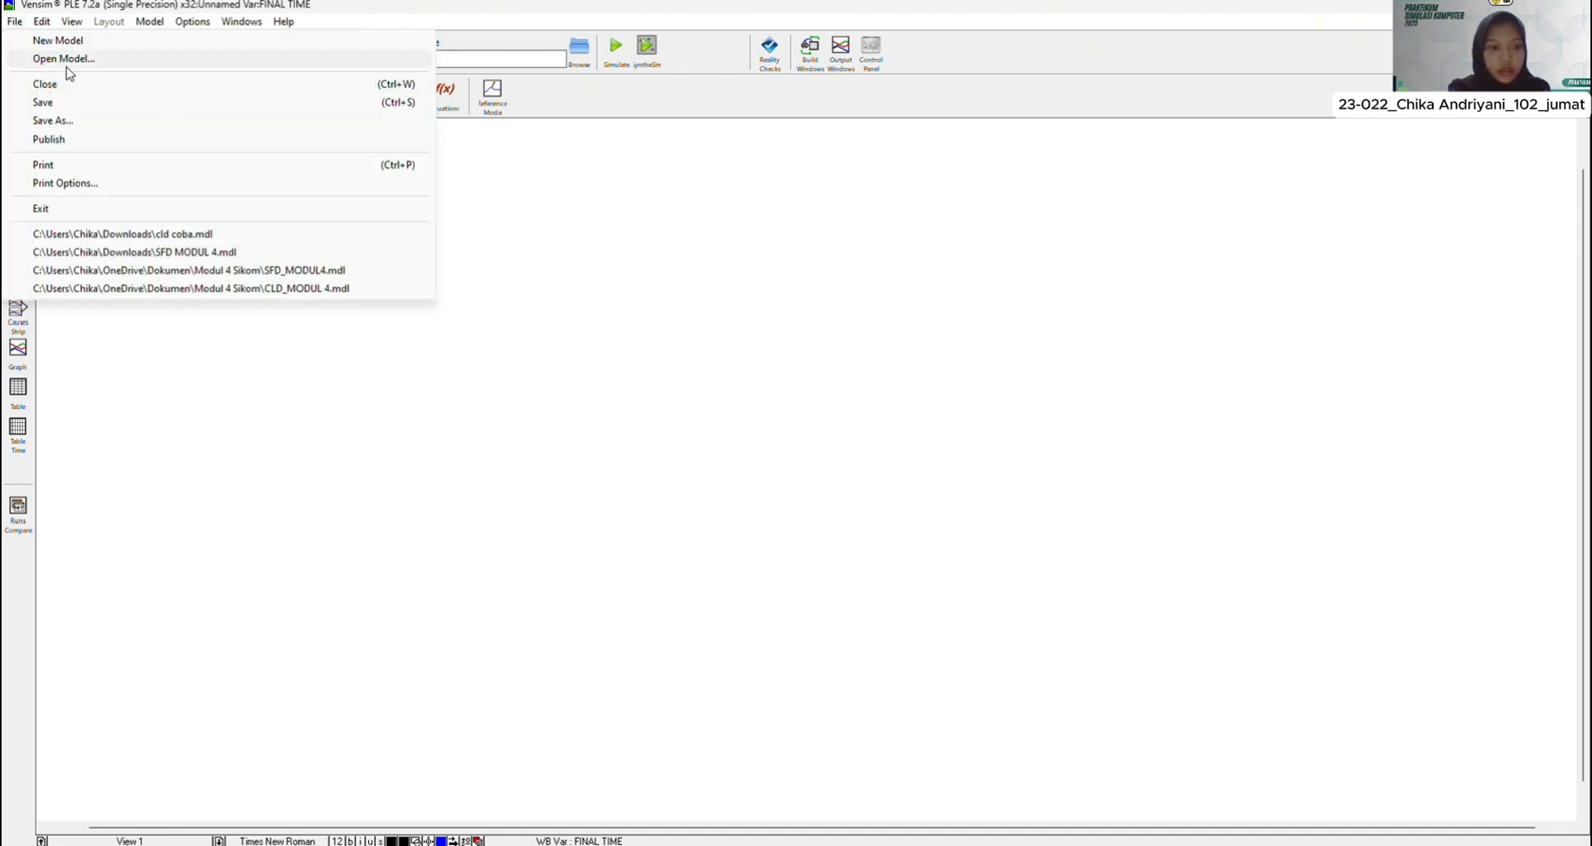
pyautogui.click(58, 40)
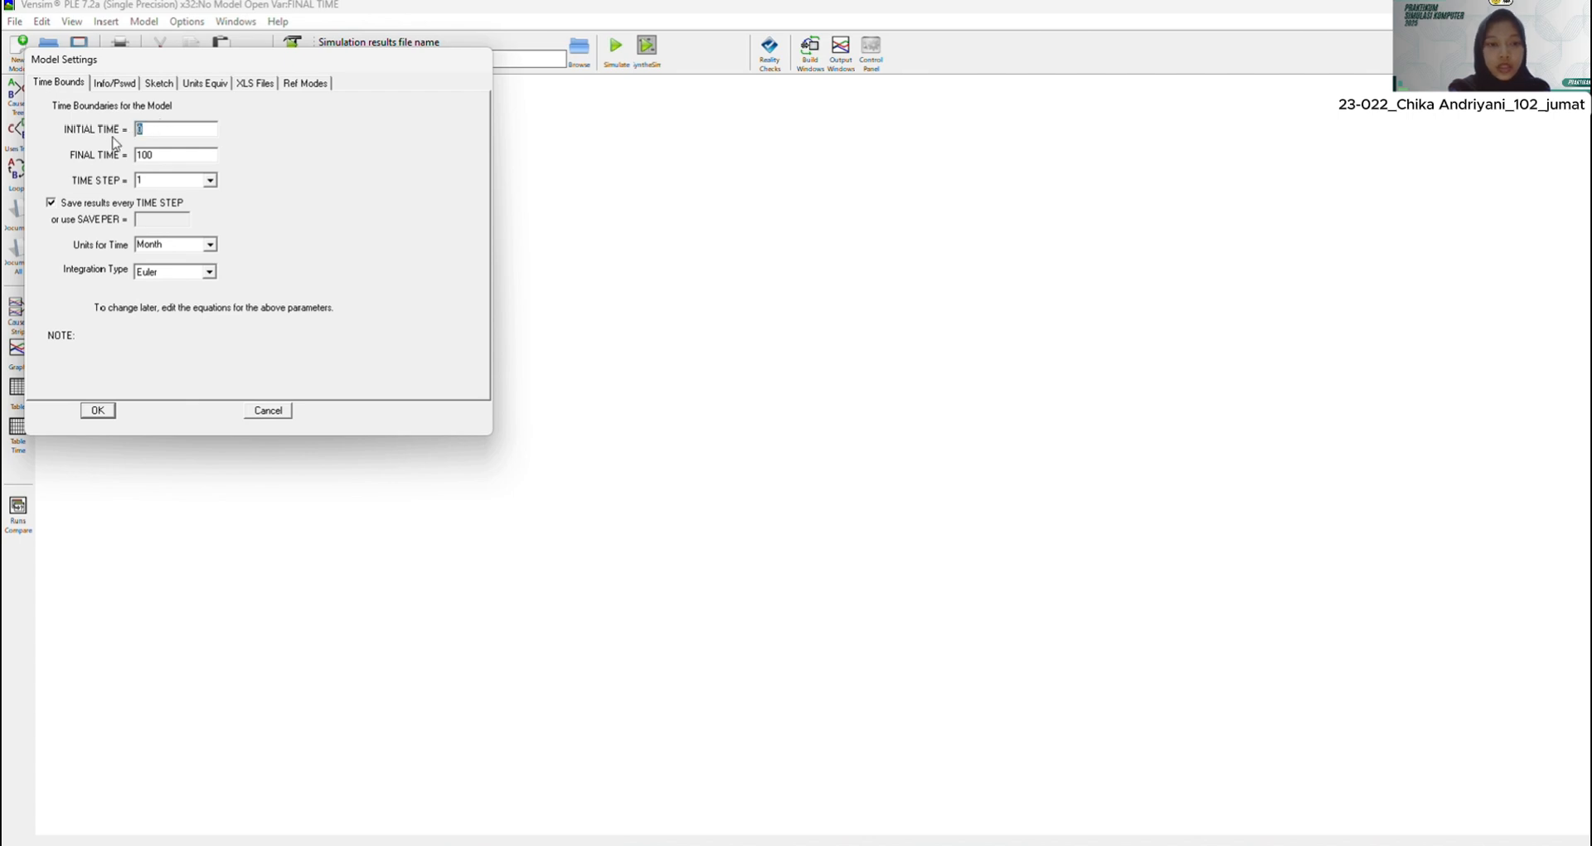
pyautogui.write('2021')
pyautogui.moveTo(153, 155); pyautogui.dragTo(116, 166)
pyautogui.write('20')
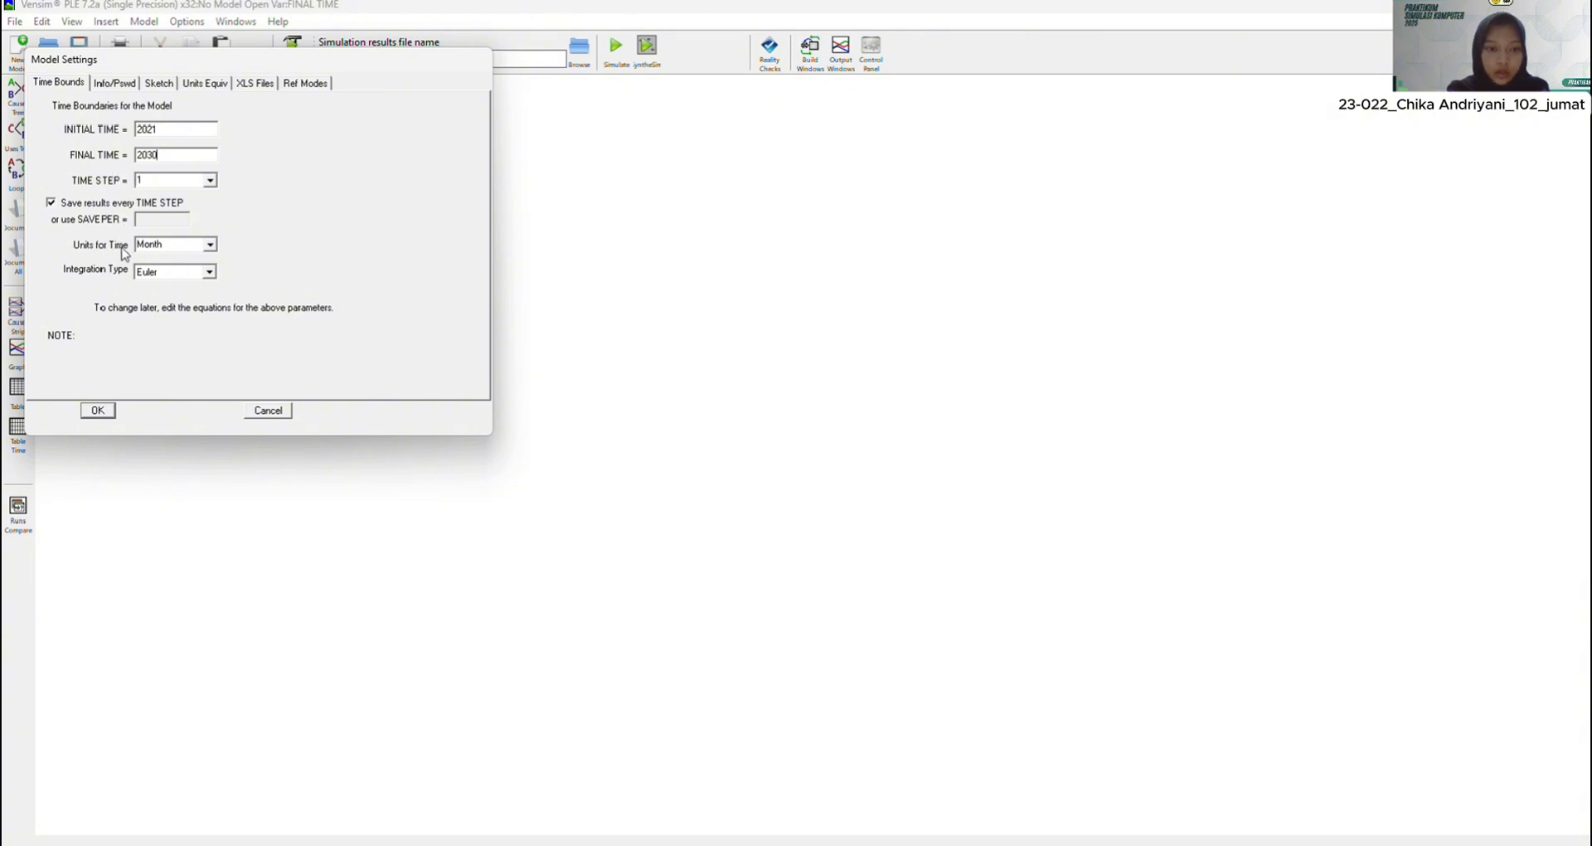
pyautogui.click(210, 245)
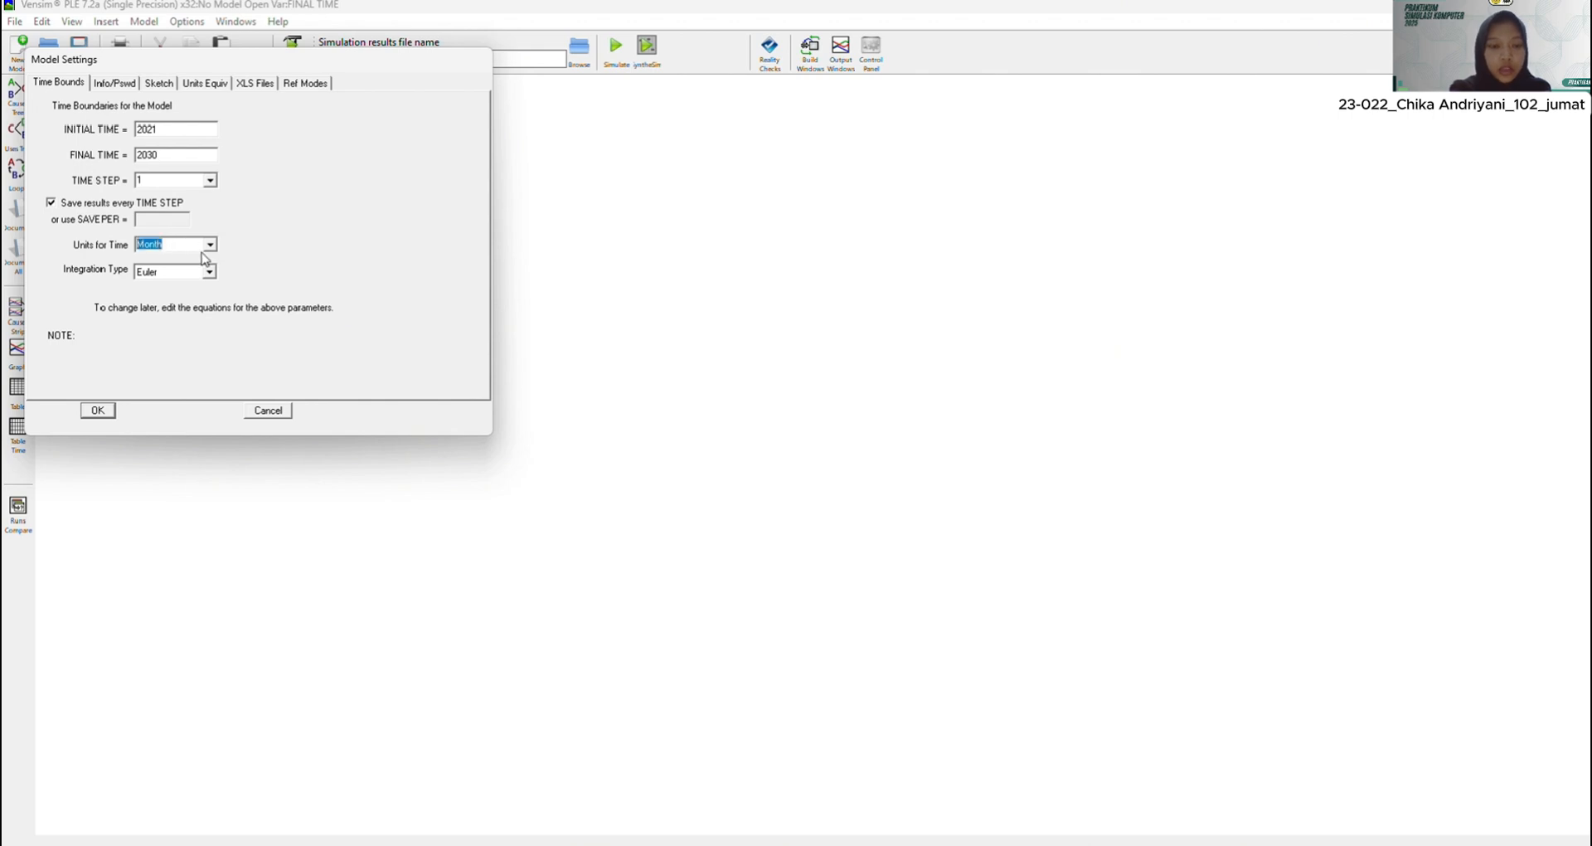
pyautogui.click(165, 260)
pyautogui.click(98, 410)
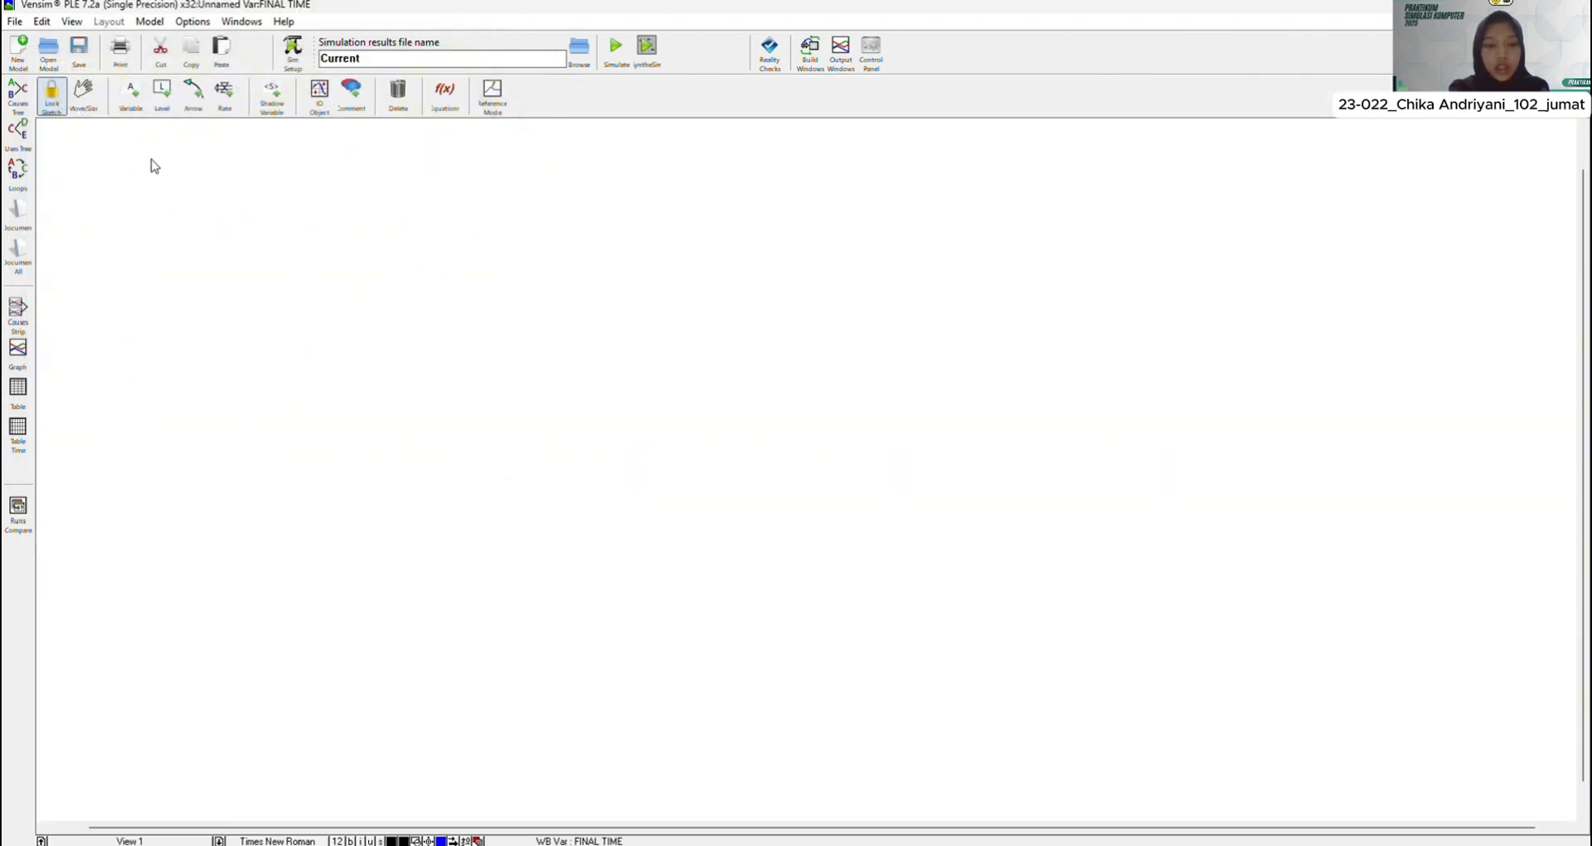
# Step: Add a variable named "ketersediaan stock beras" in the middle of the empty sketch
pyautogui.click(131, 98)
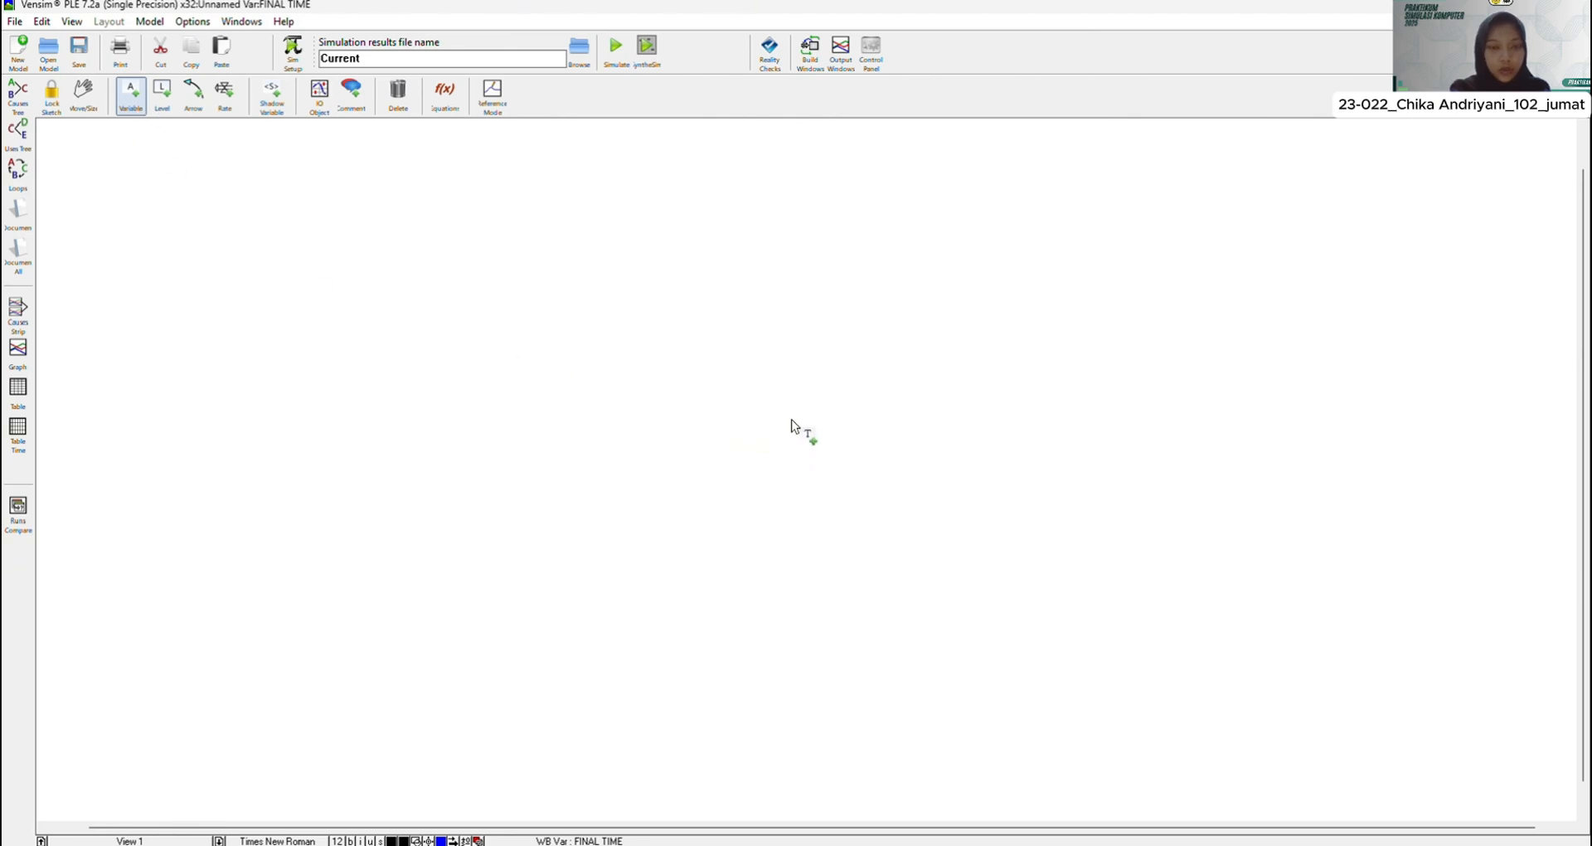
pyautogui.click(796, 446)
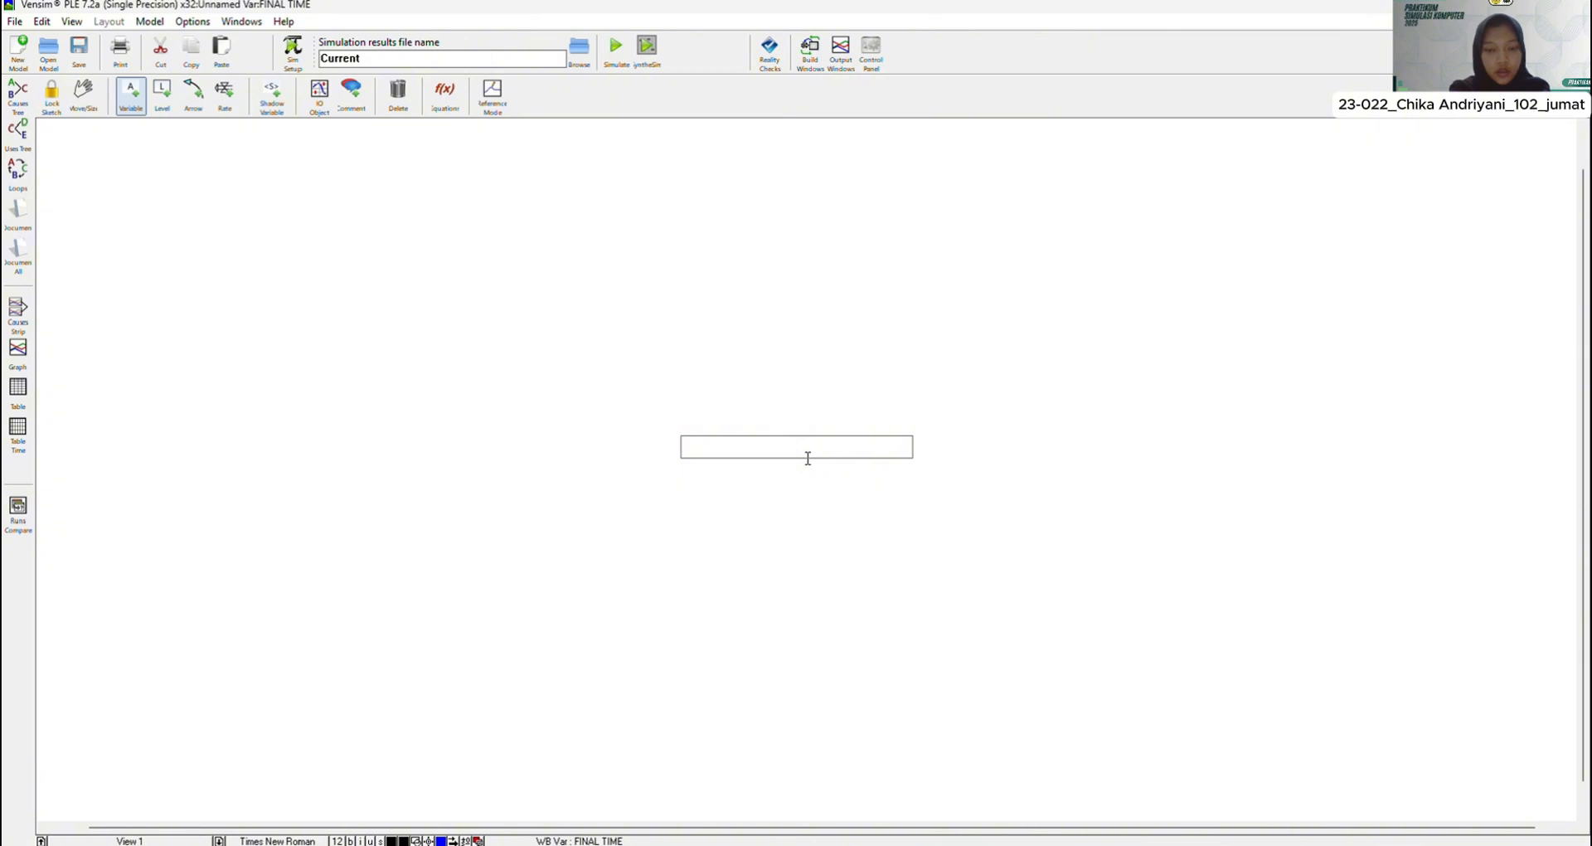
pyautogui.write('ketersedi')
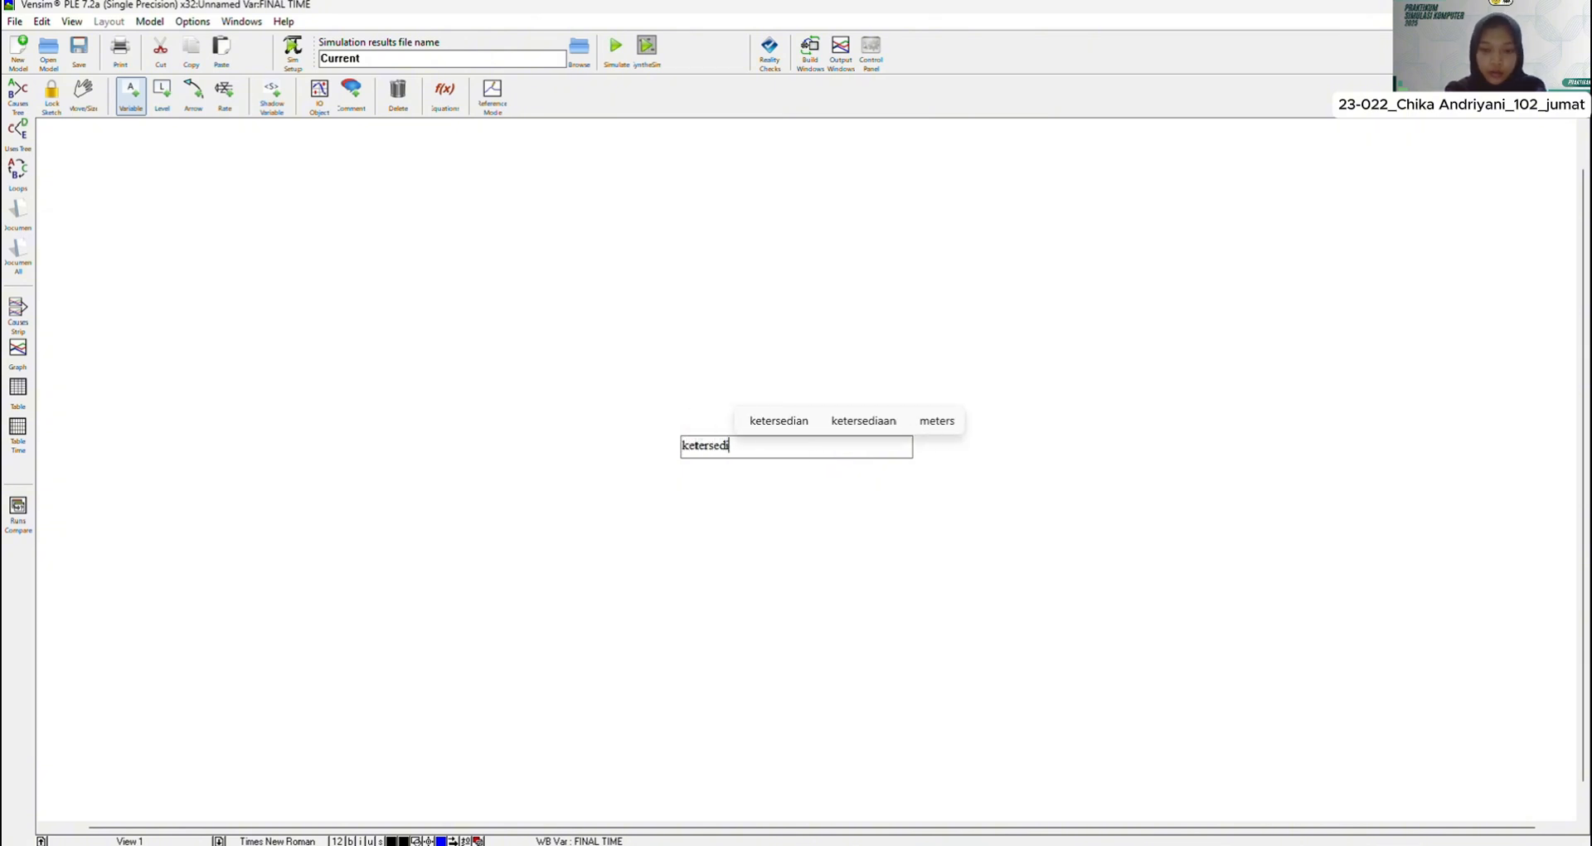
pyautogui.write('aan stoc')
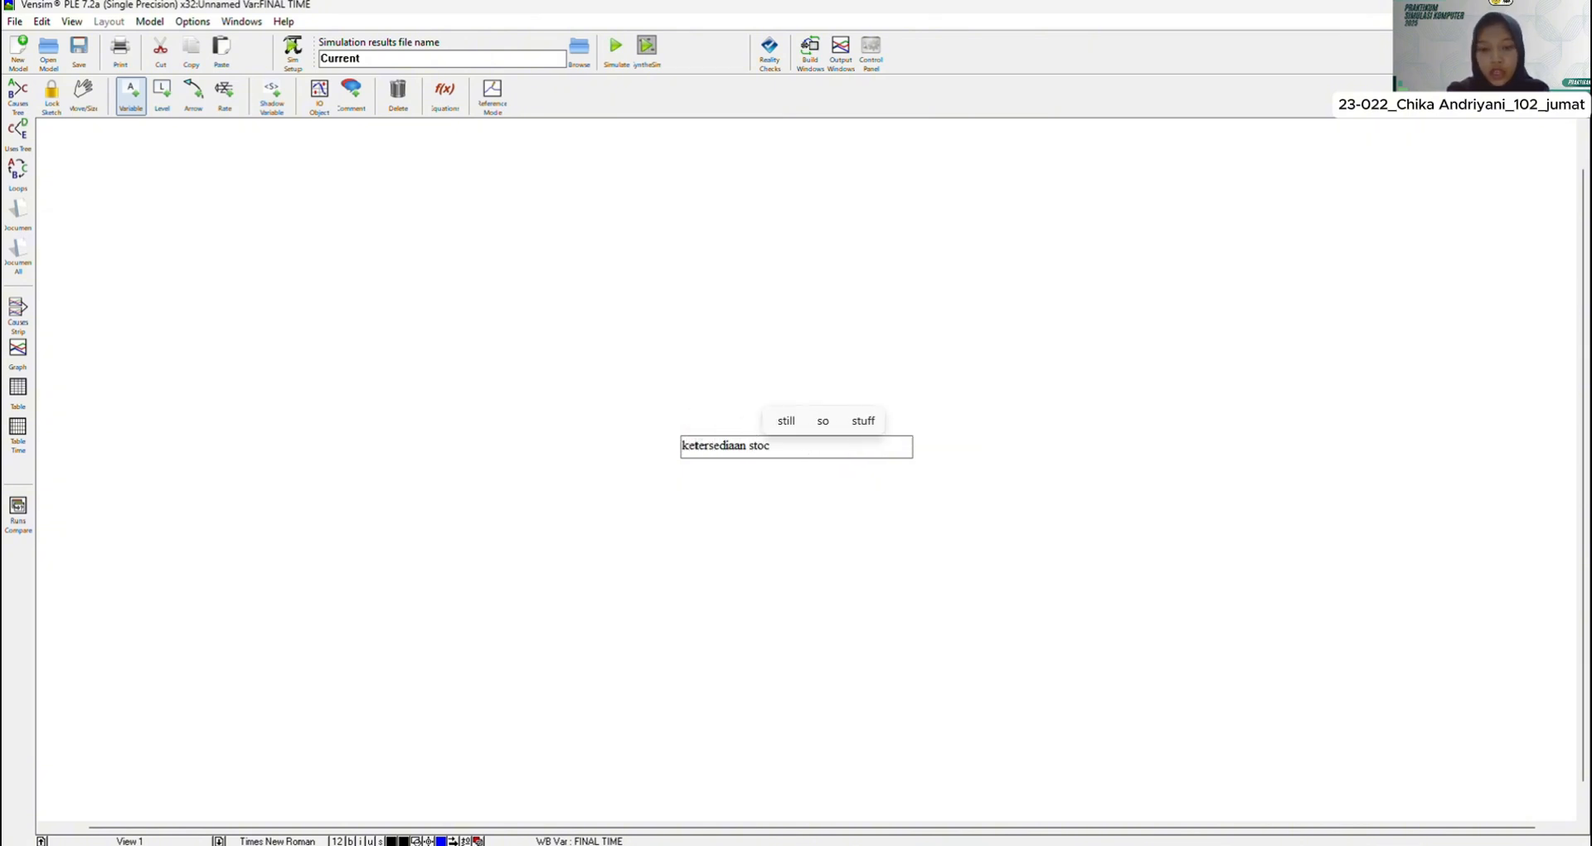
pyautogui.write('k beras')
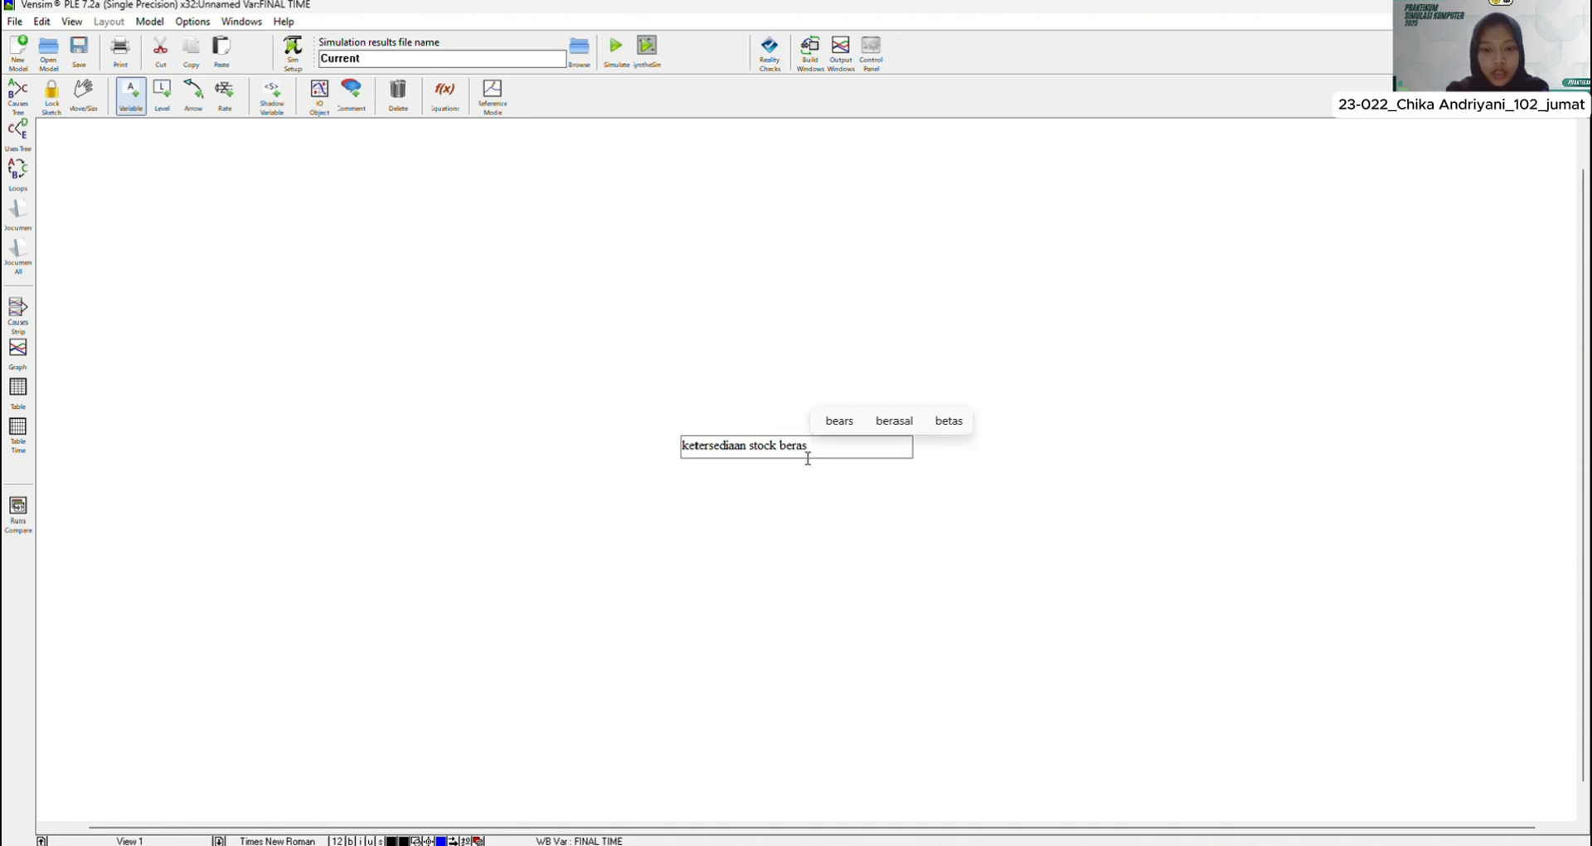
pyautogui.press('Return')
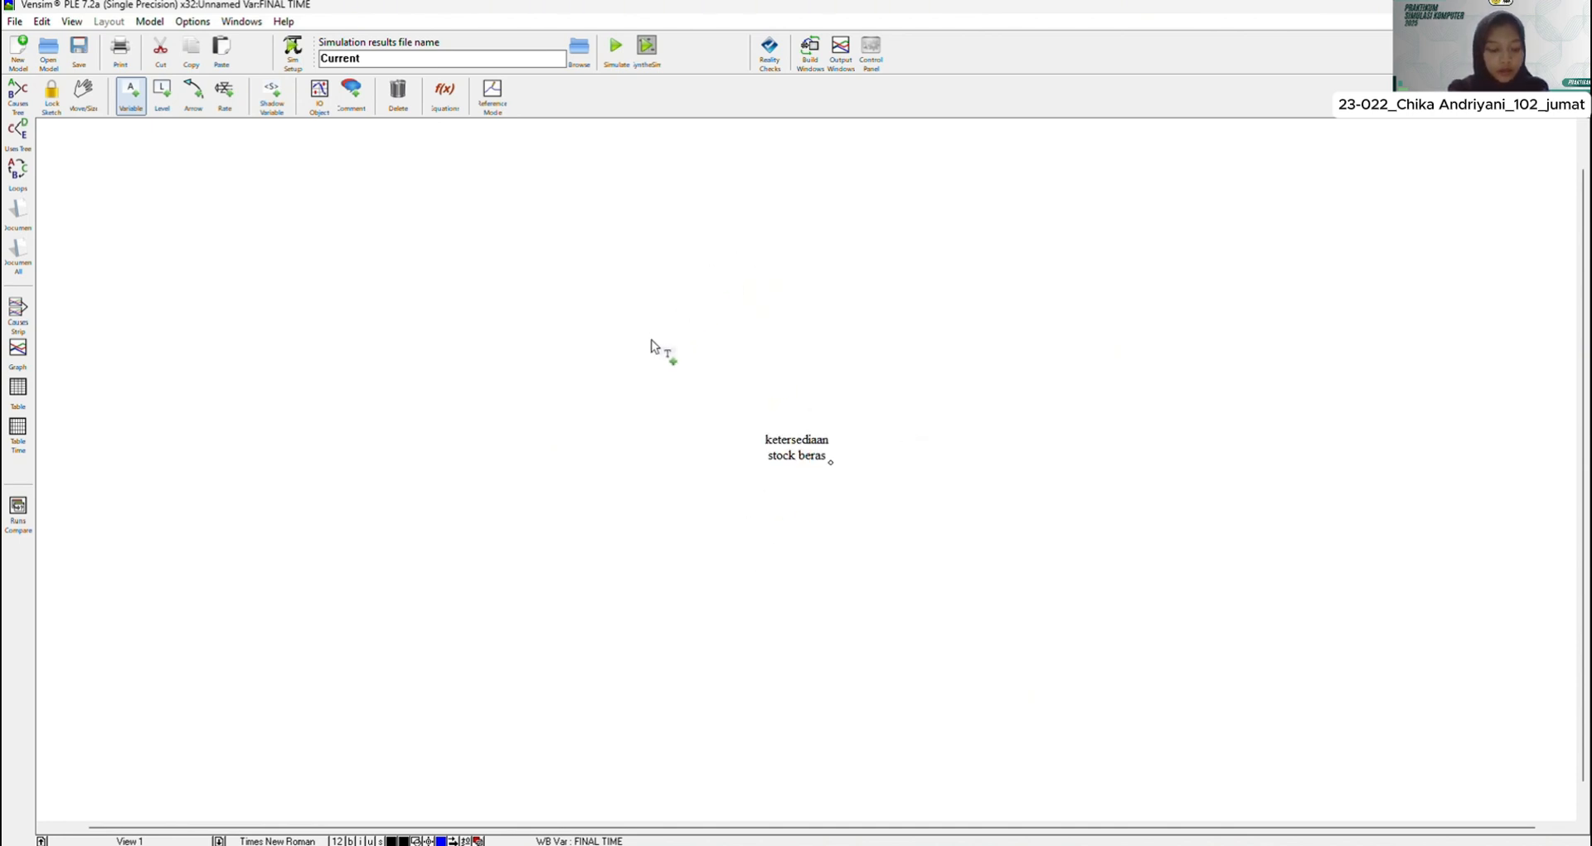
# Step: Add a variable named "nasi goreng hasil produksi" above and to the left of the rice stock variable
pyautogui.click(555, 329)
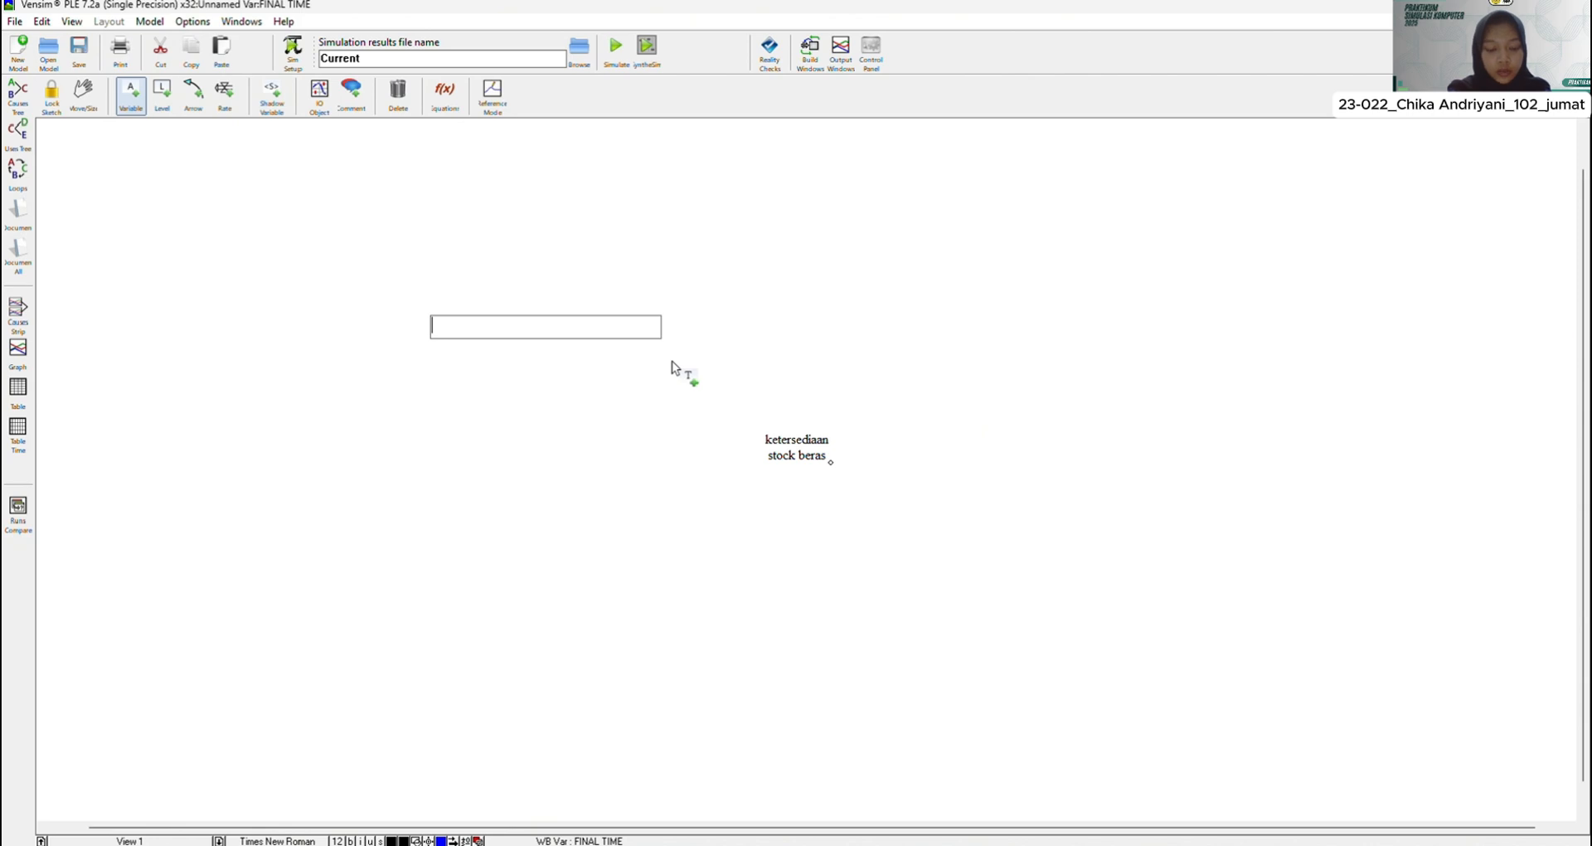
pyautogui.write('nasi goreng')
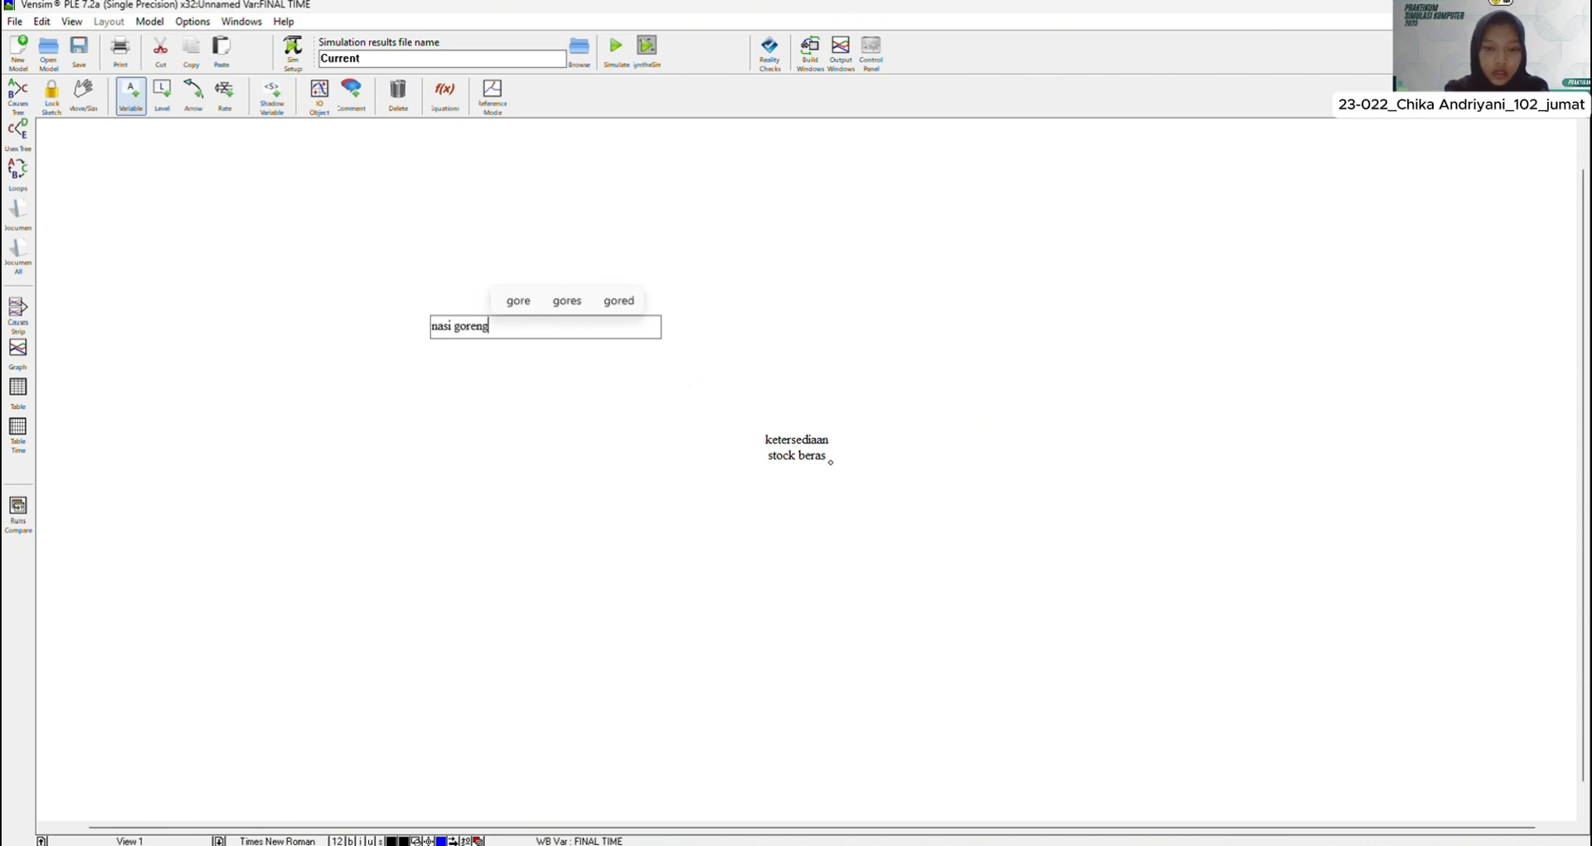
pyautogui.write(' hasil produksi')
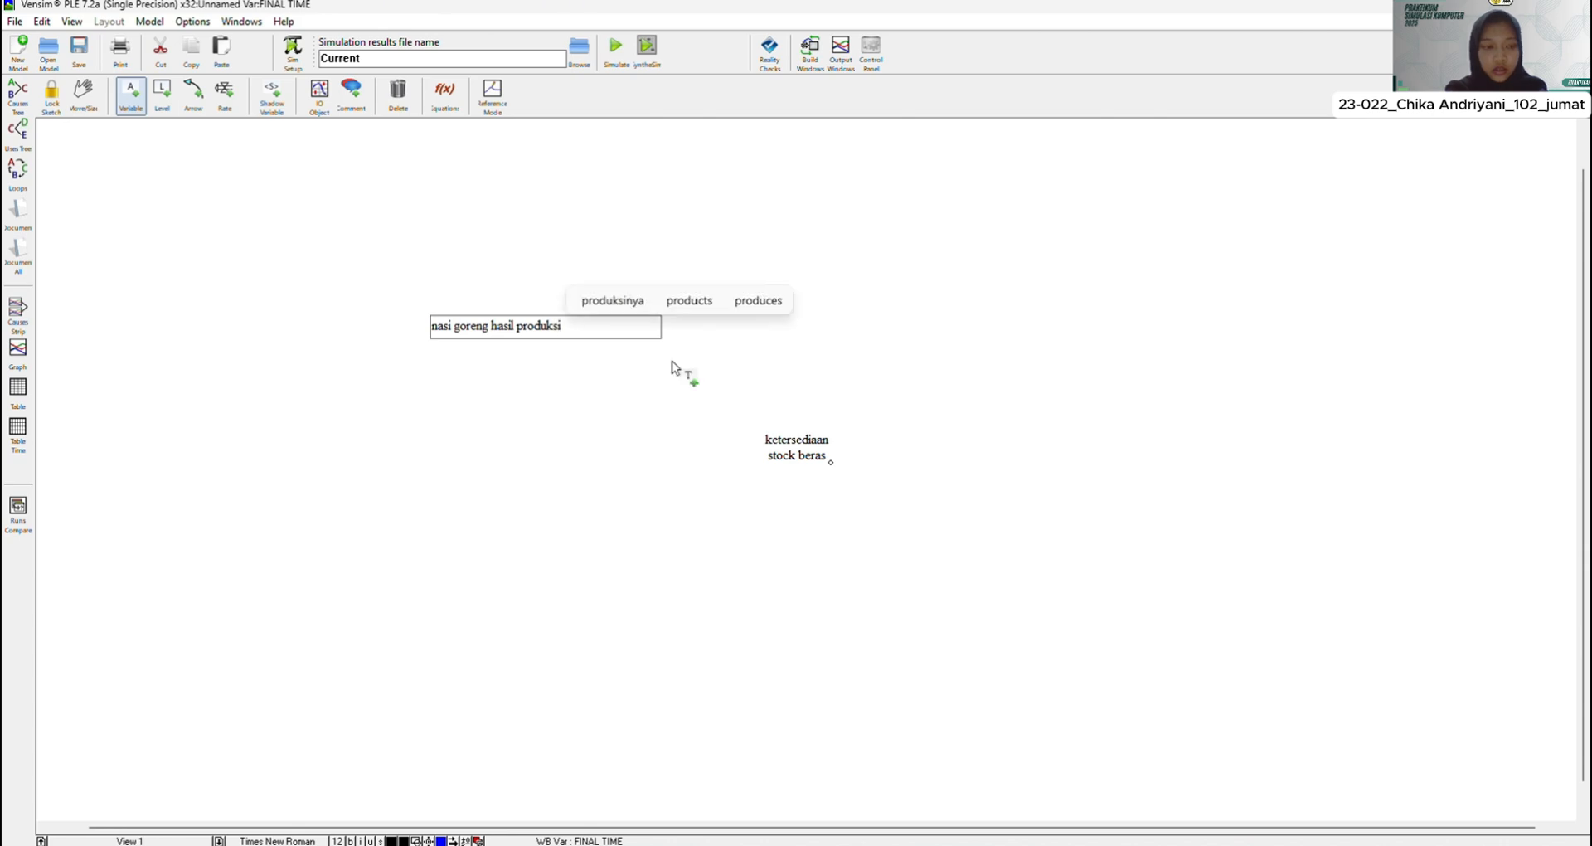
pyautogui.press('Return')
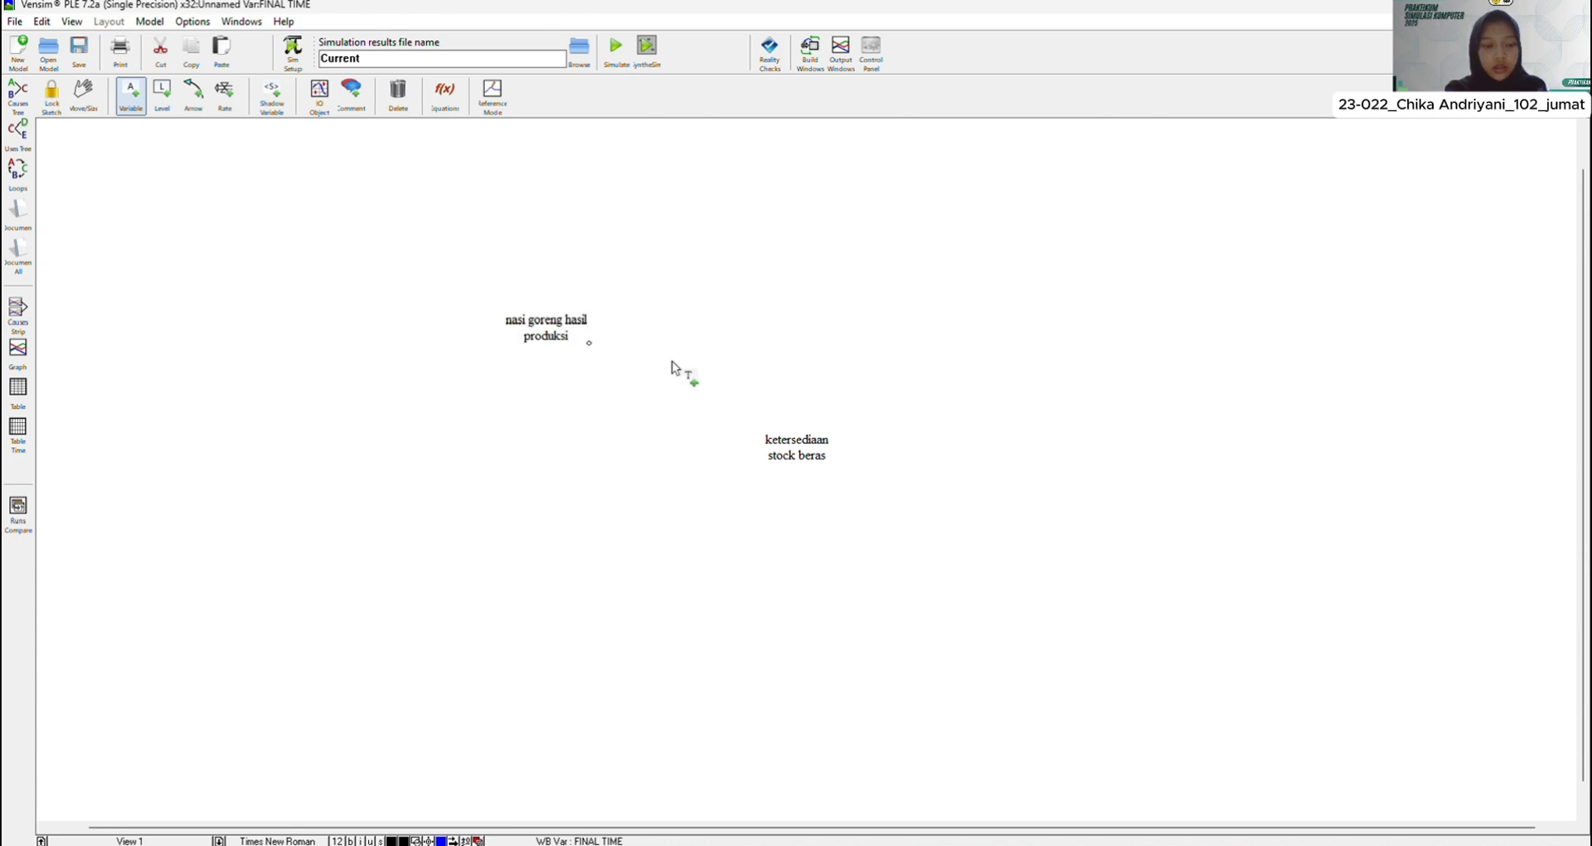
# Step: Add a variable named "beras tidak terpakai digudang" above and to the right of the rice stock variable
pyautogui.click(990, 319)
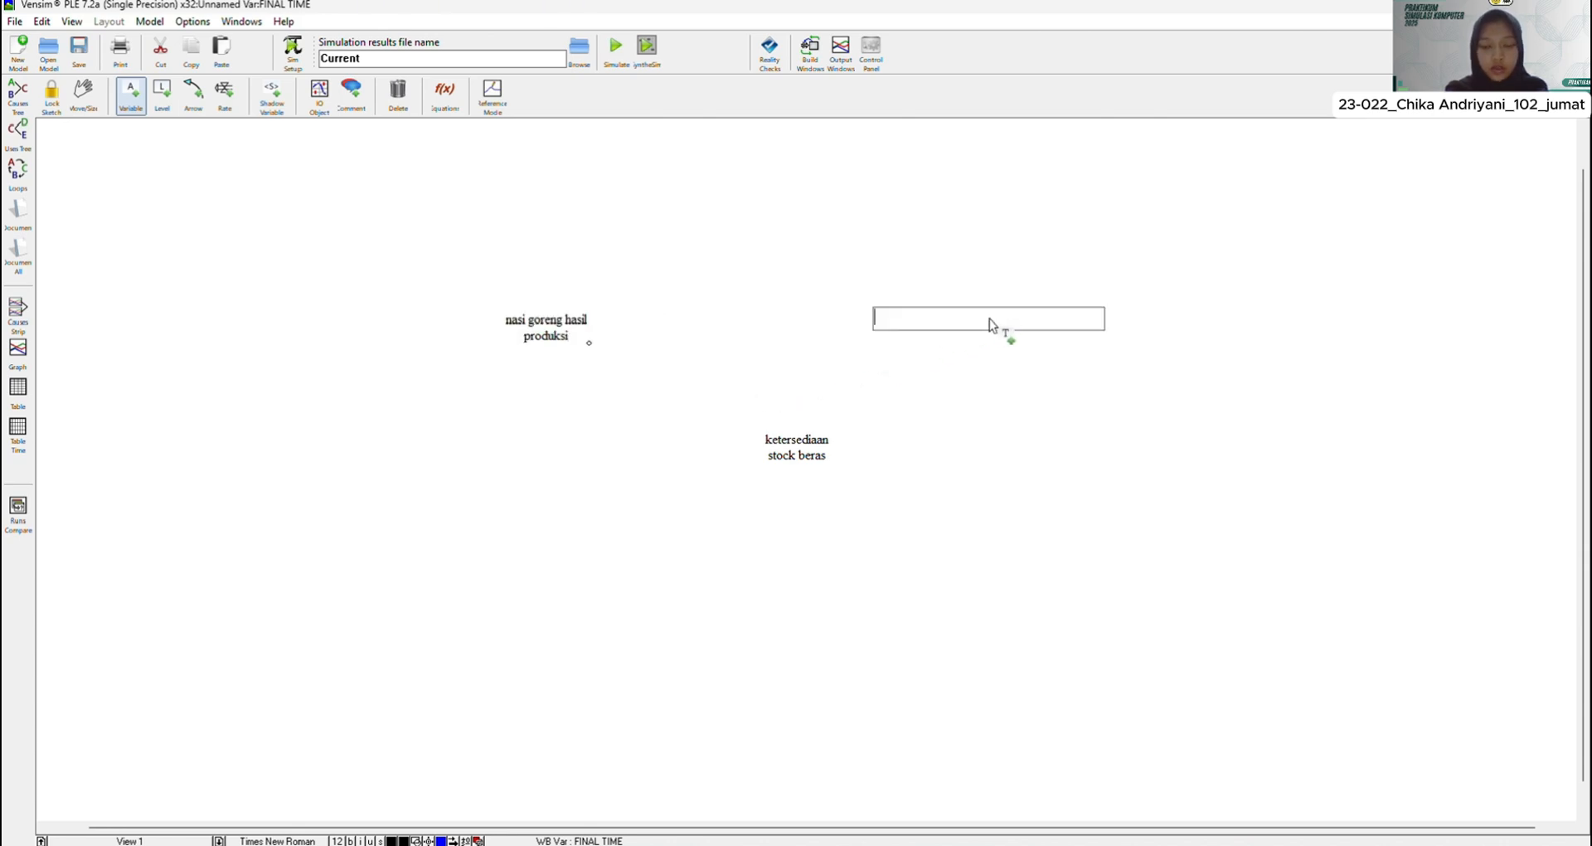
pyautogui.write('beras ')
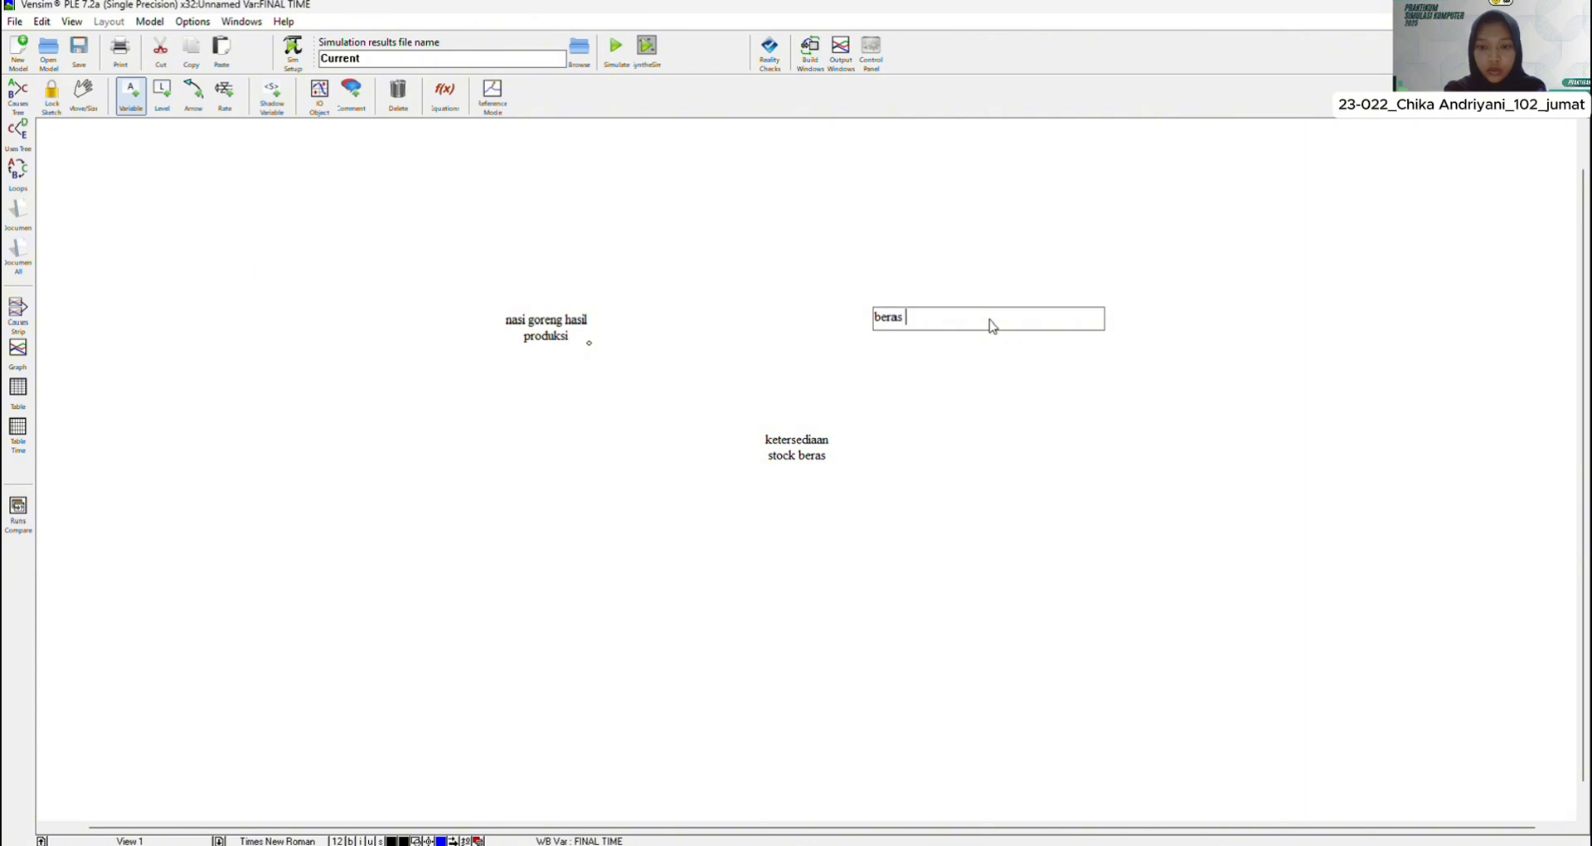
pyautogui.write('tida')
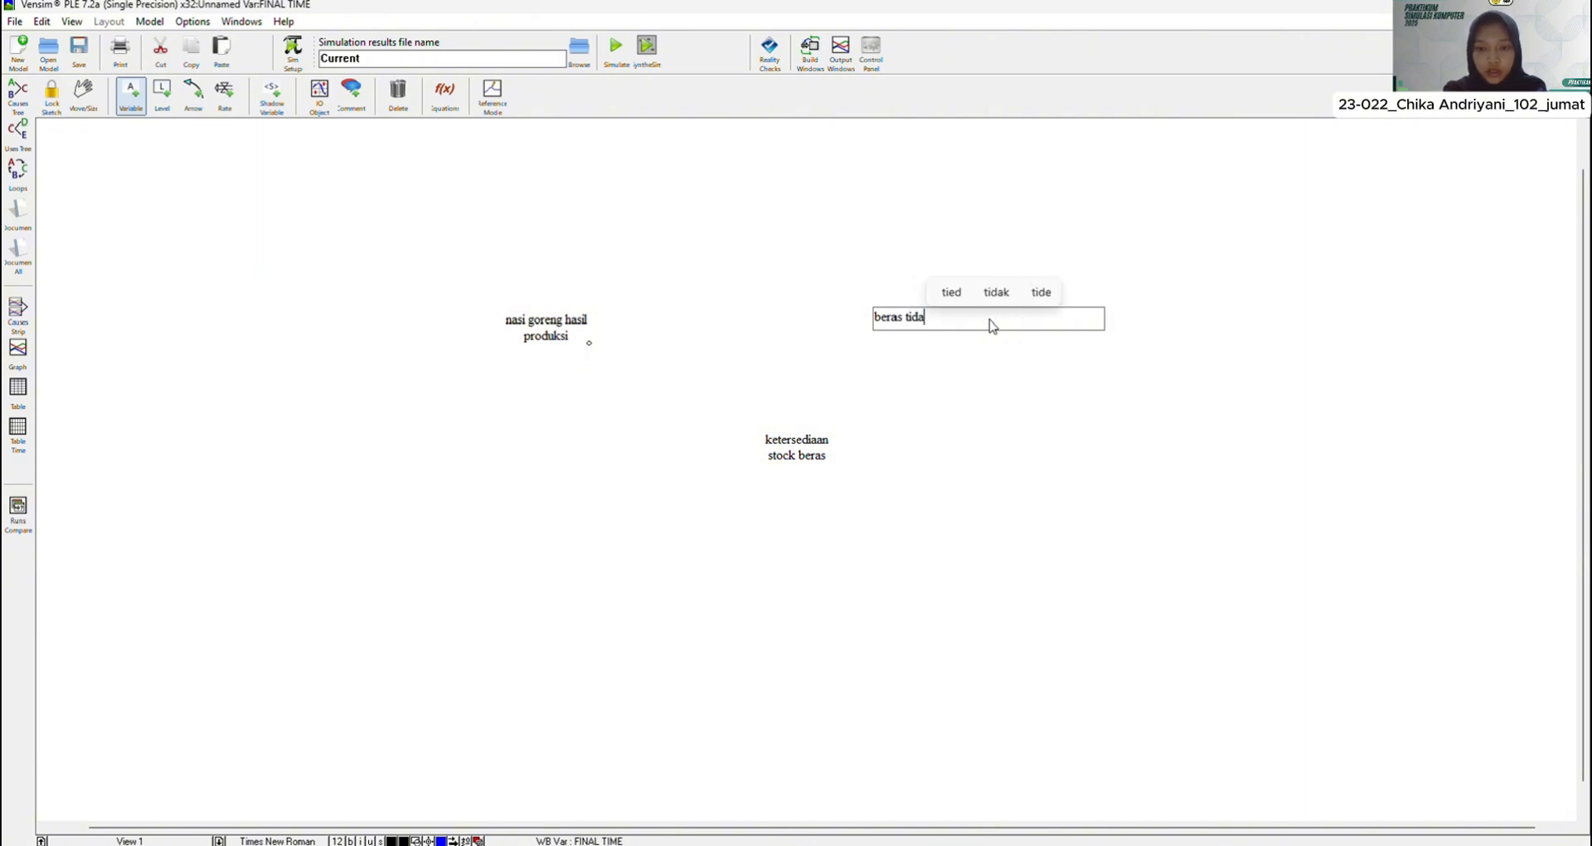
pyautogui.write('k terp')
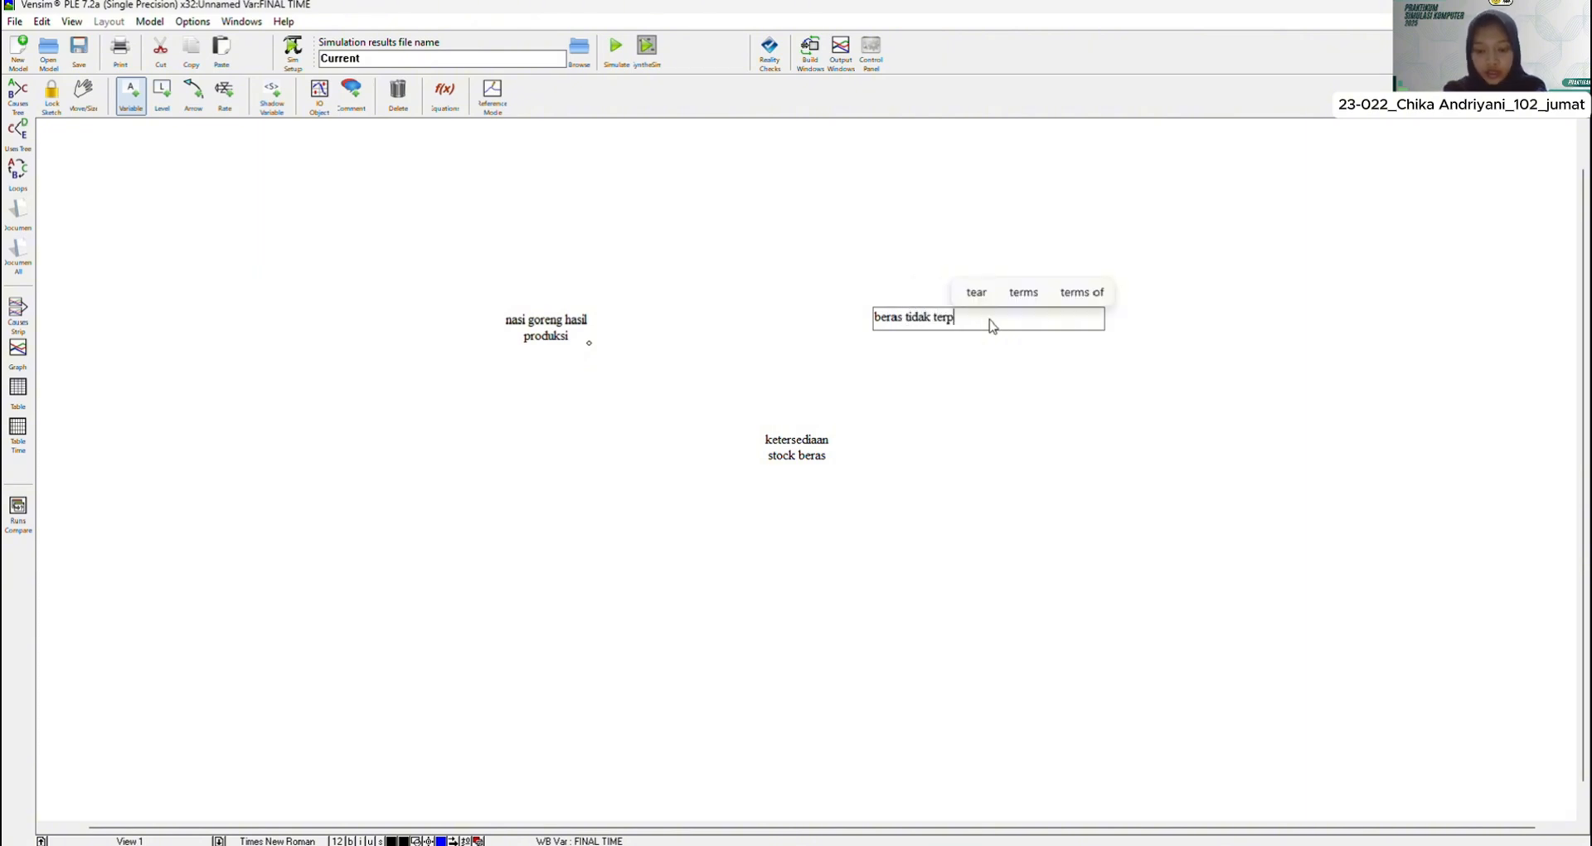
pyautogui.write('akai dig')
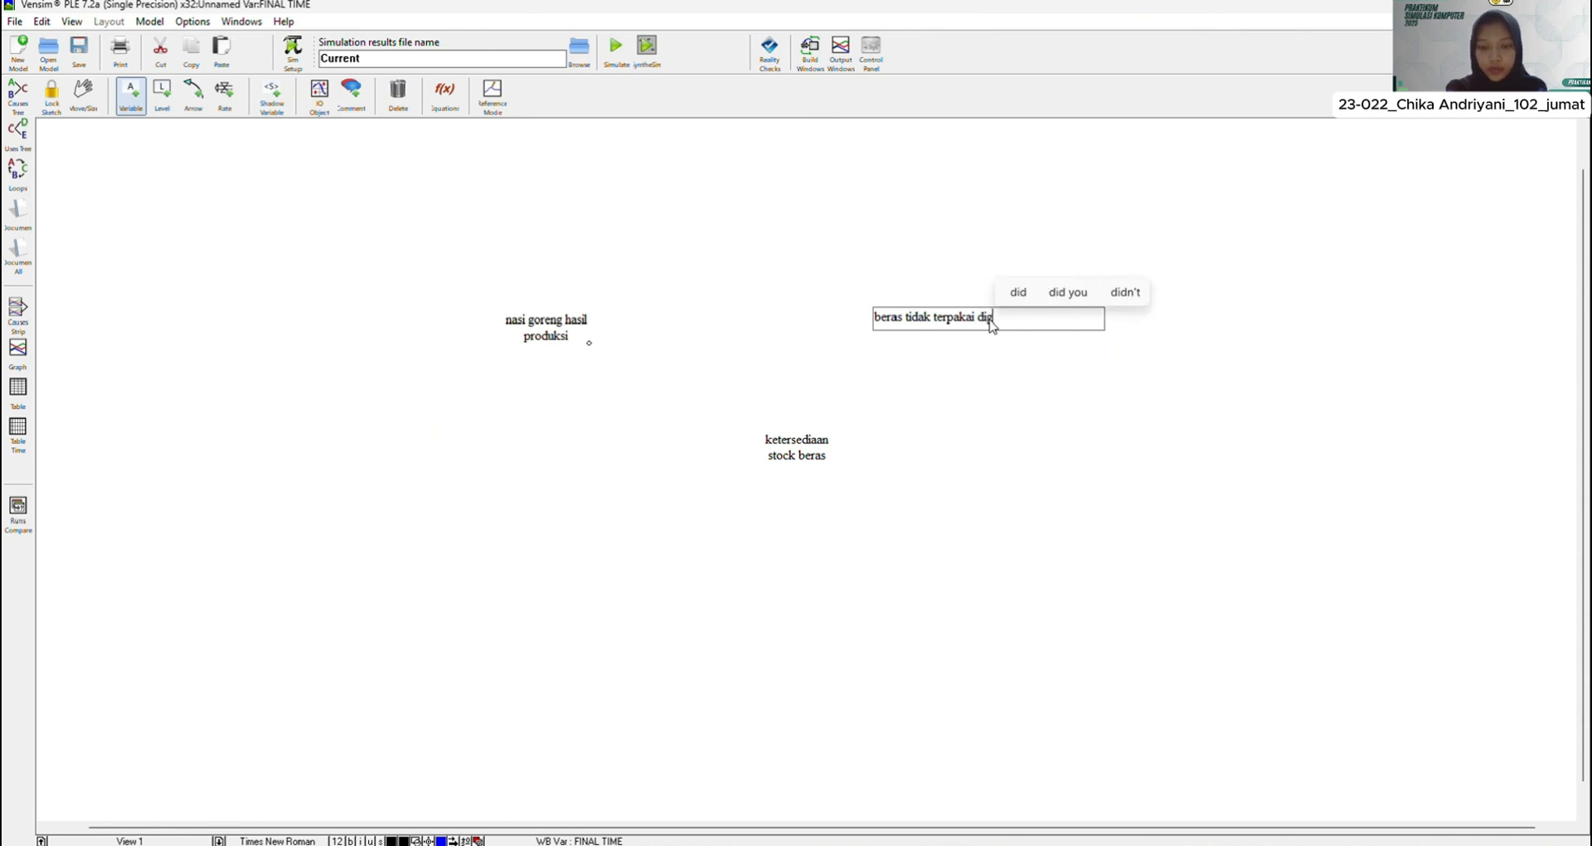
pyautogui.write('udang')
pyautogui.press('Return')
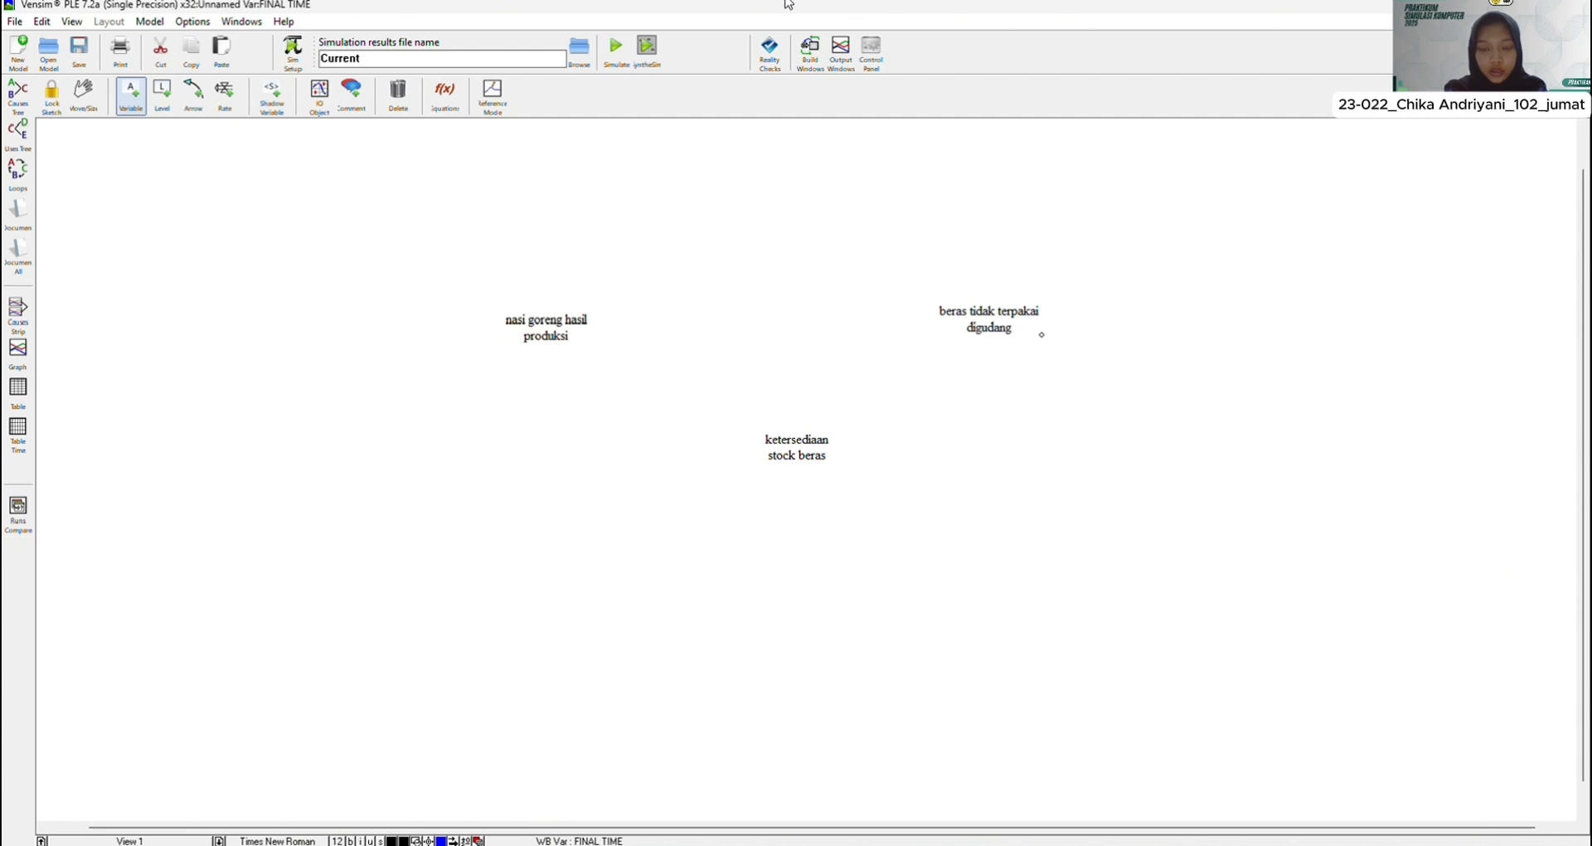
# Step: Add a variable named "permintaan pelanggan" below and to the left of the rice stock variable
pyautogui.click(594, 541)
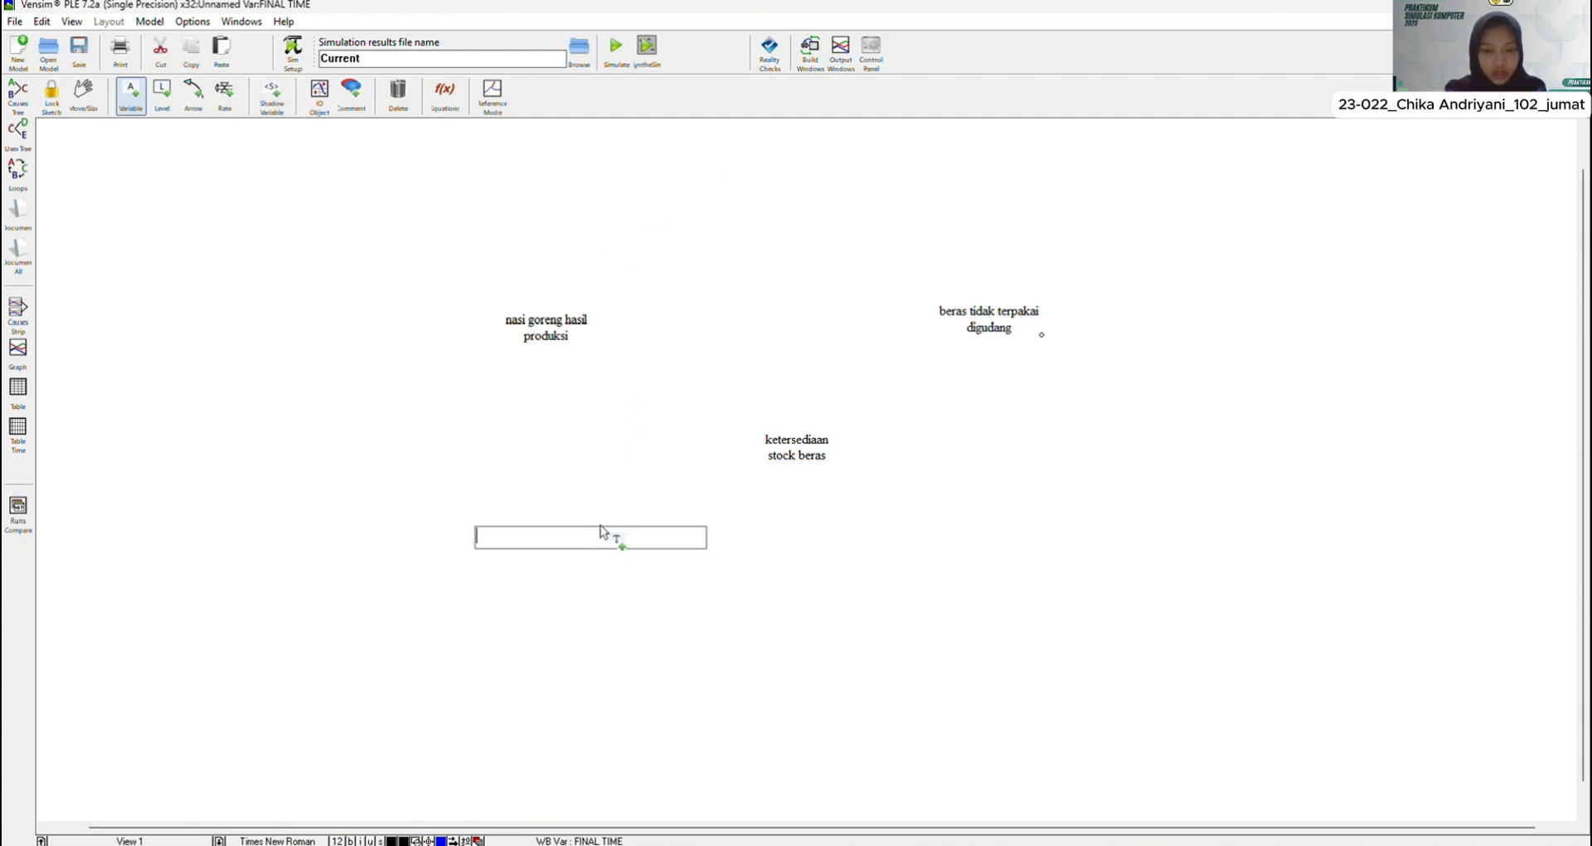
pyautogui.write('permi')
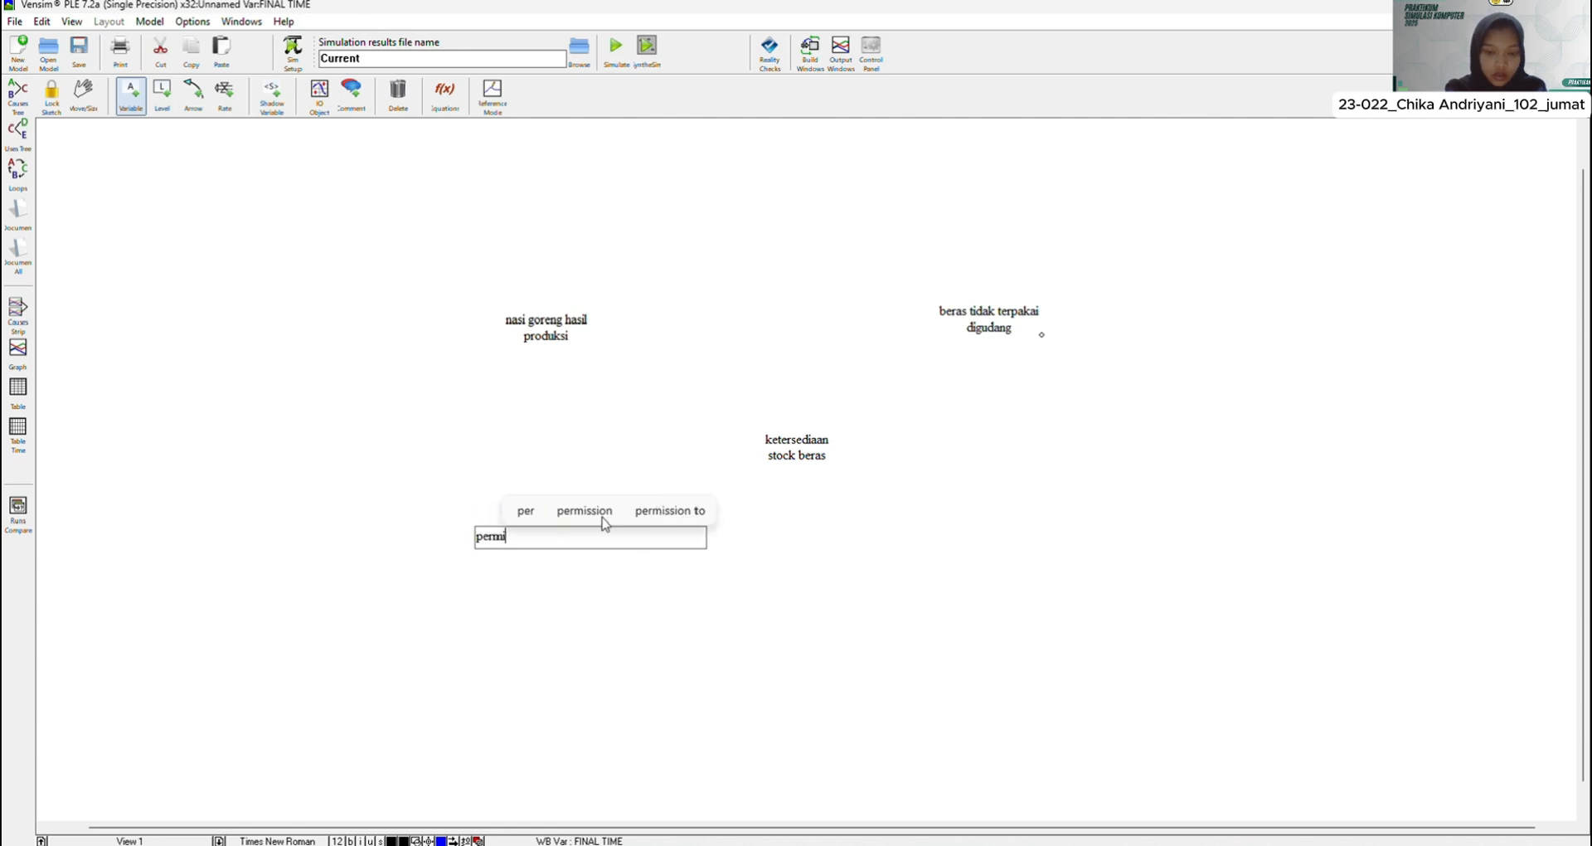
pyautogui.write('ntaan ')
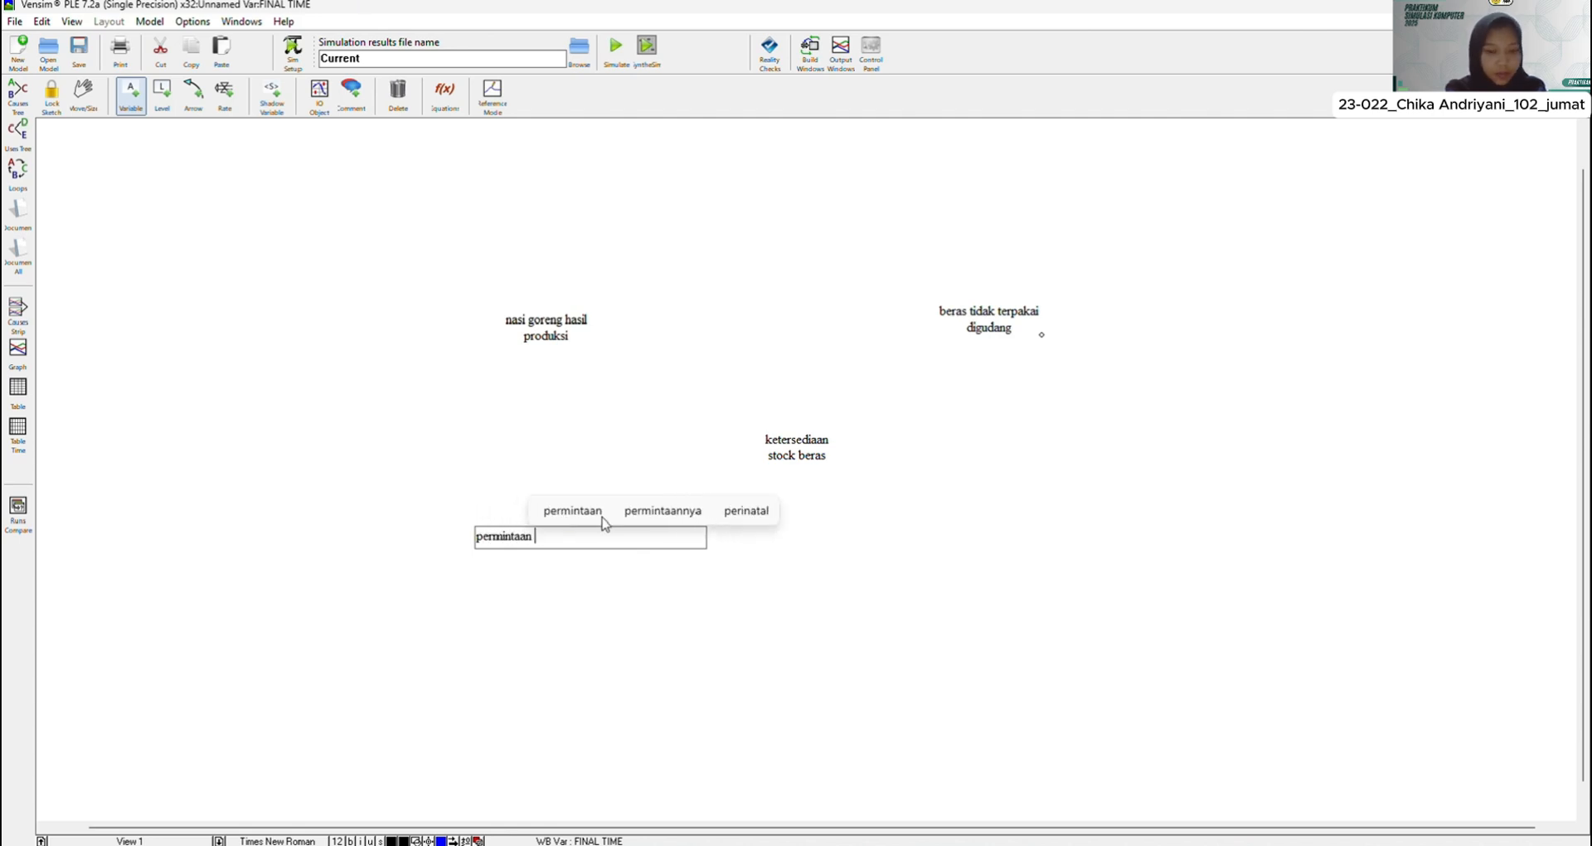
pyautogui.write('pelangg')
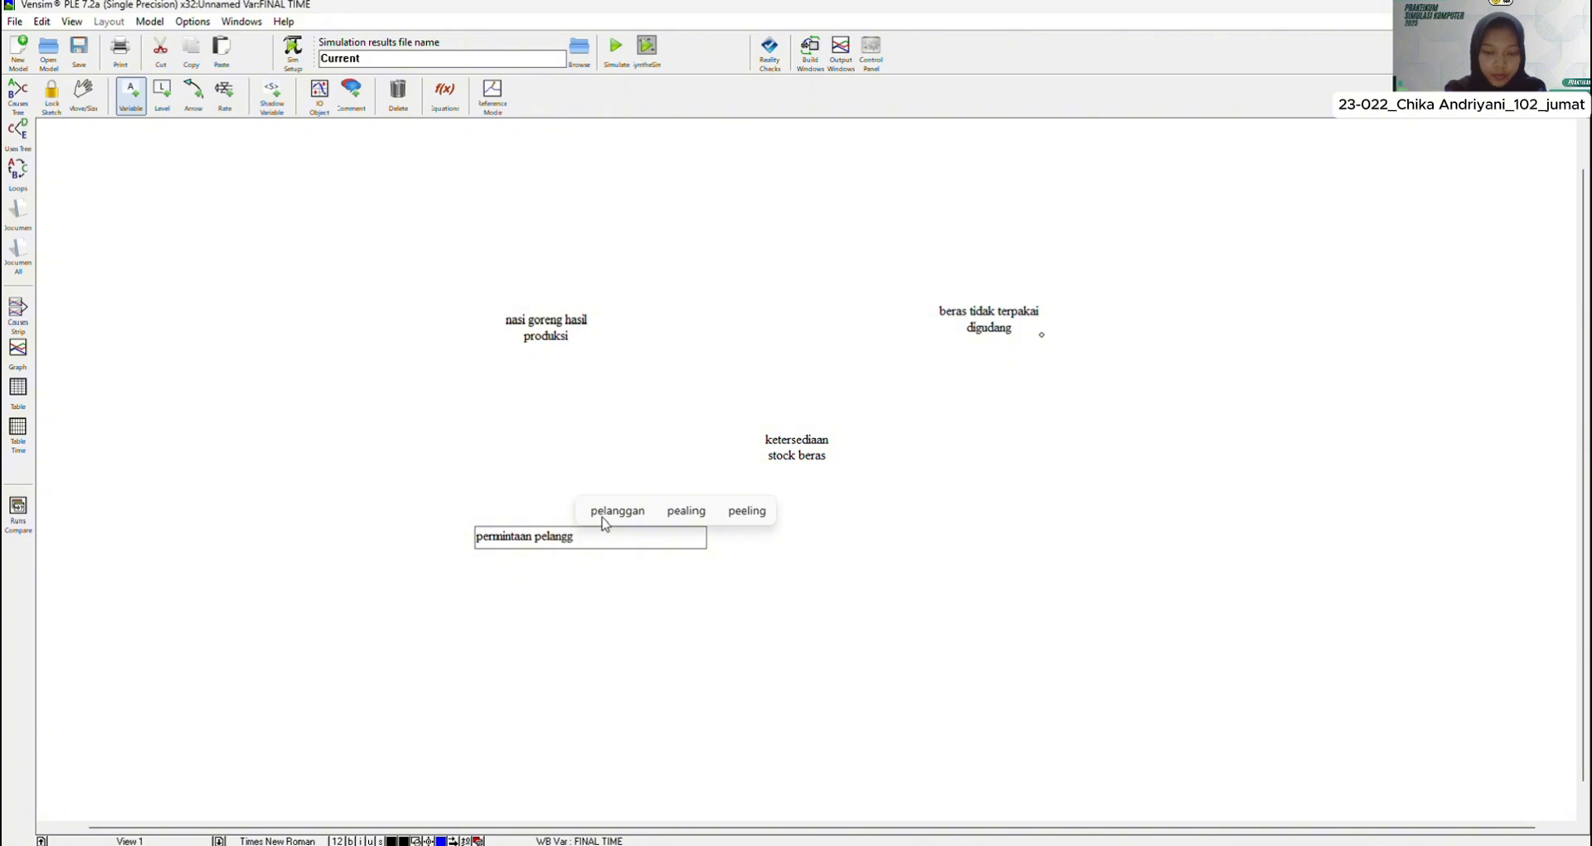
pyautogui.click(603, 517)
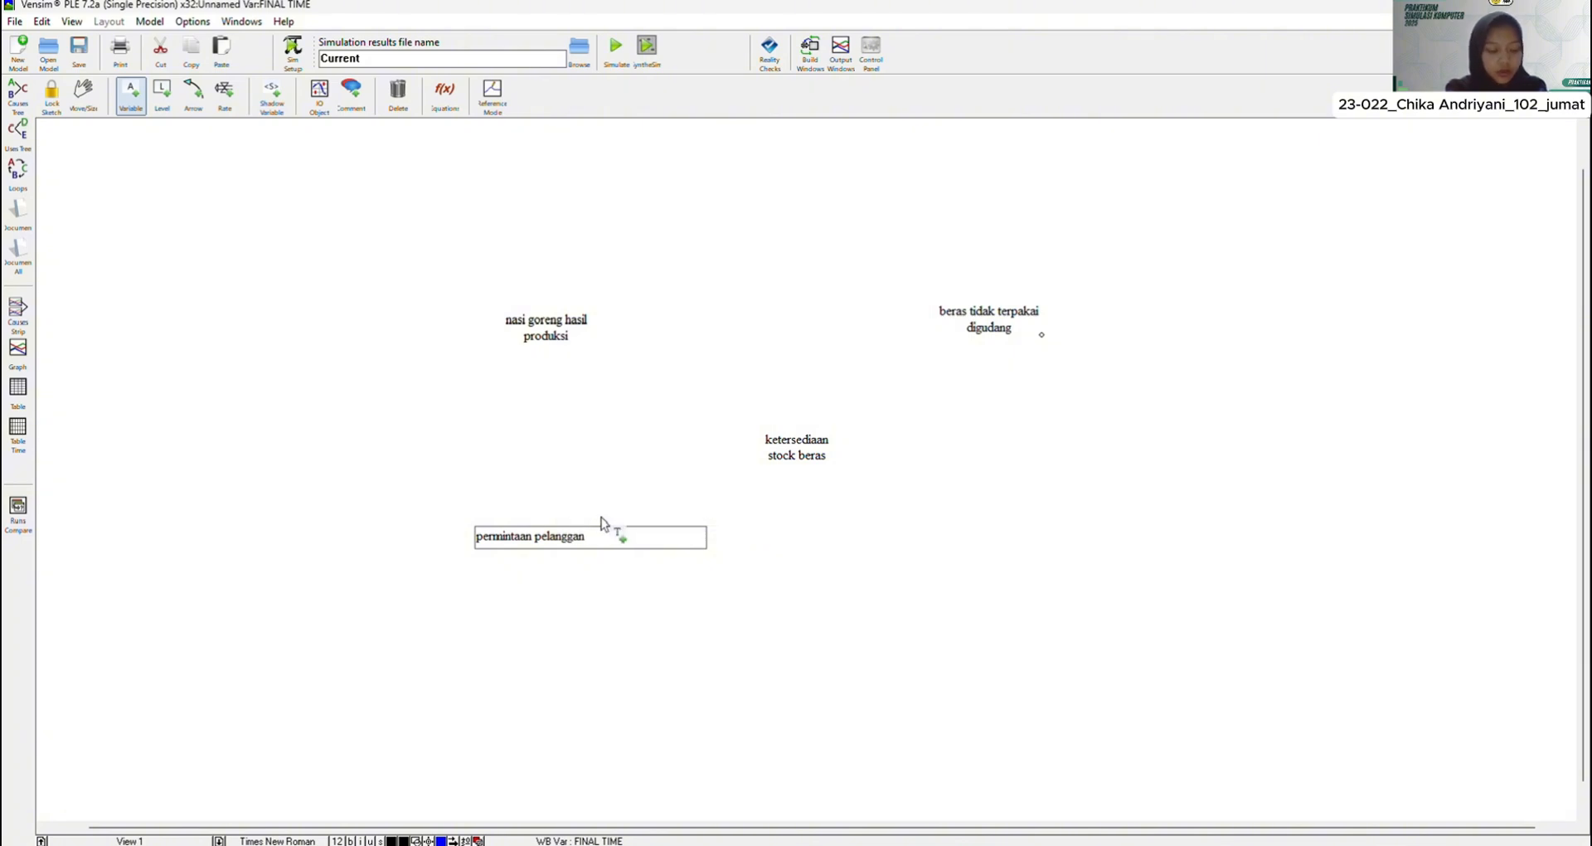
# Step: Add a variable named "jumlah produksi maksimal" above and to the left of "nasi goreng hasil produksi"
pyautogui.click(351, 263)
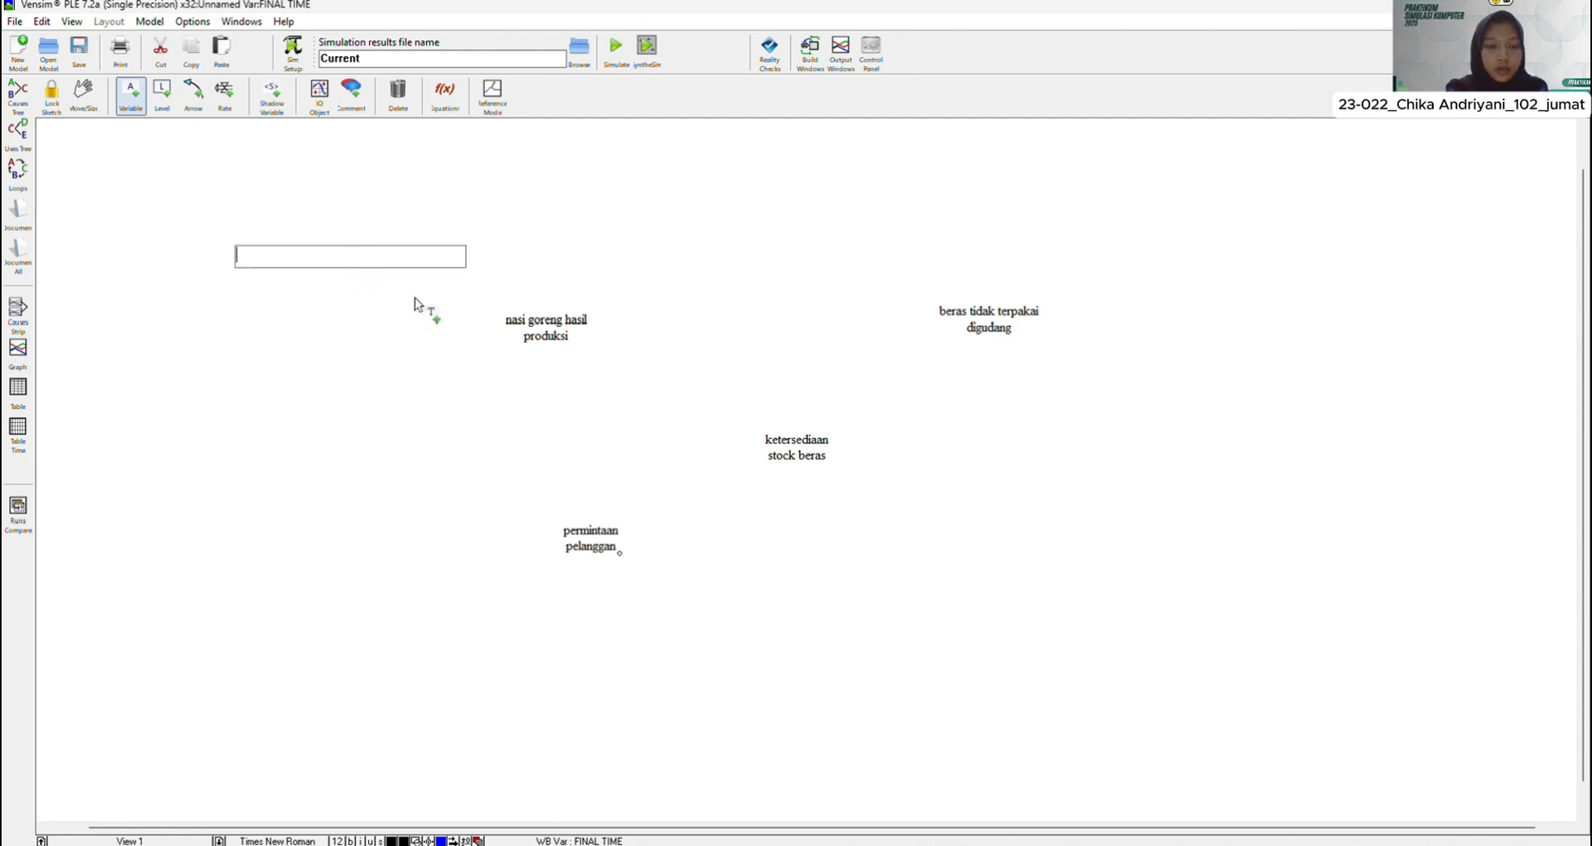
pyautogui.write('jumla')
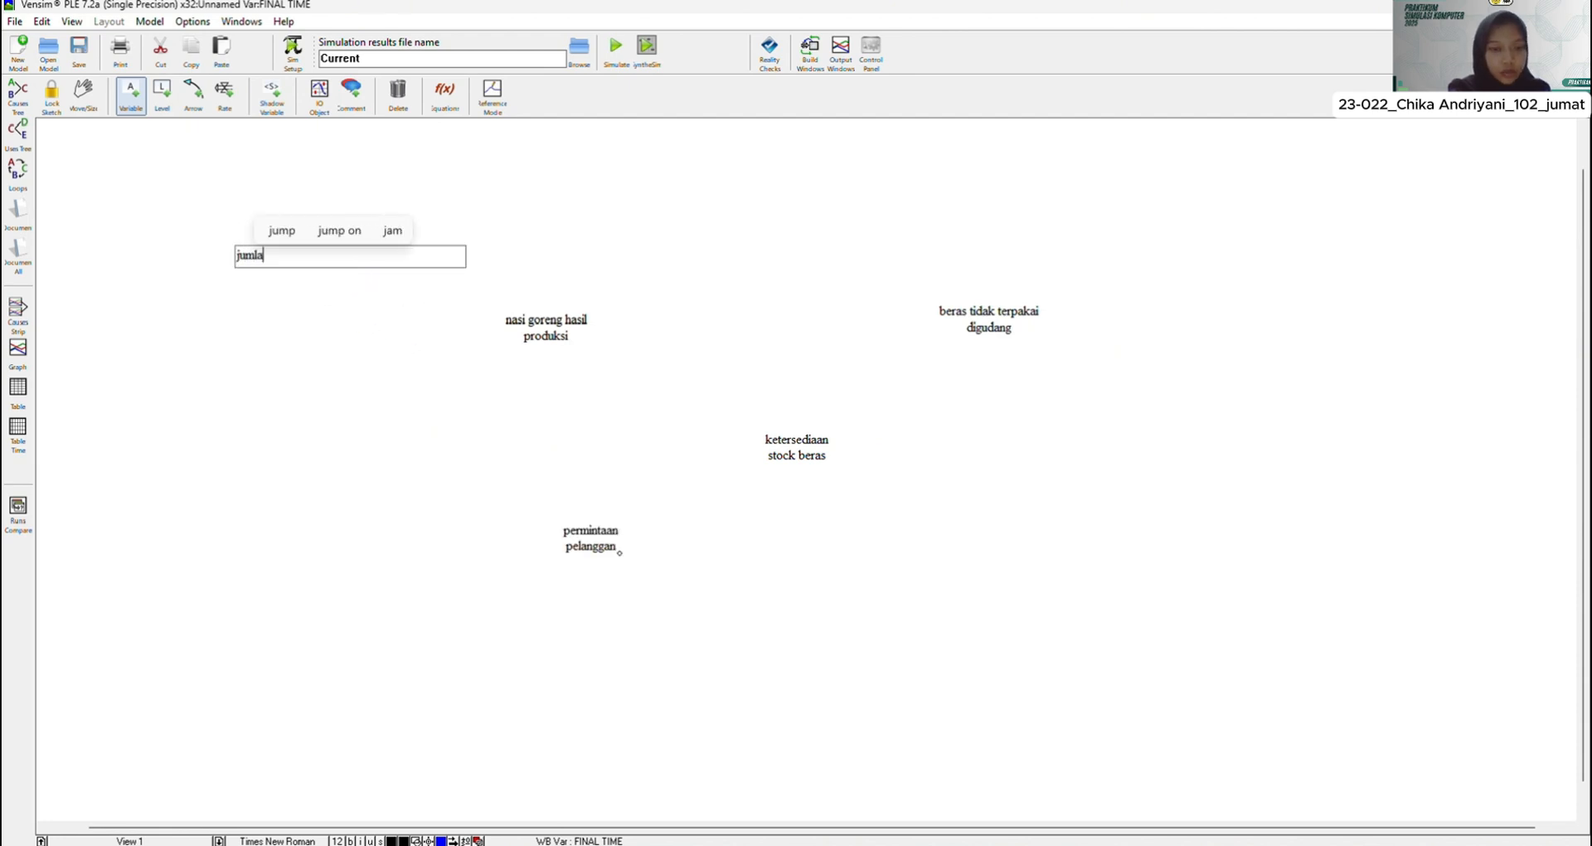
pyautogui.write('h produ')
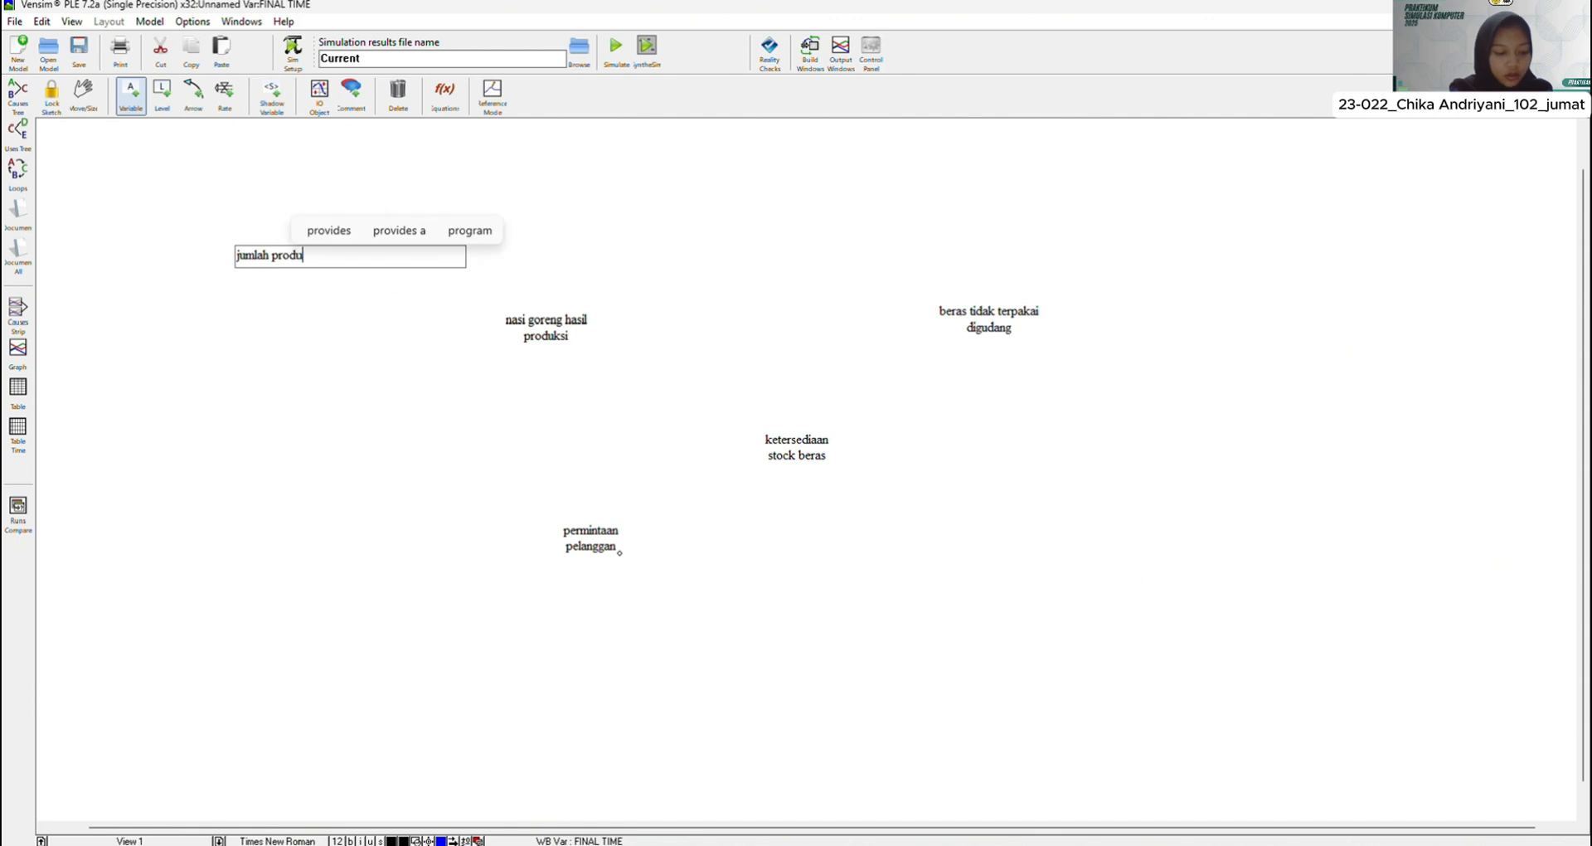
pyautogui.write('ksi maksimal')
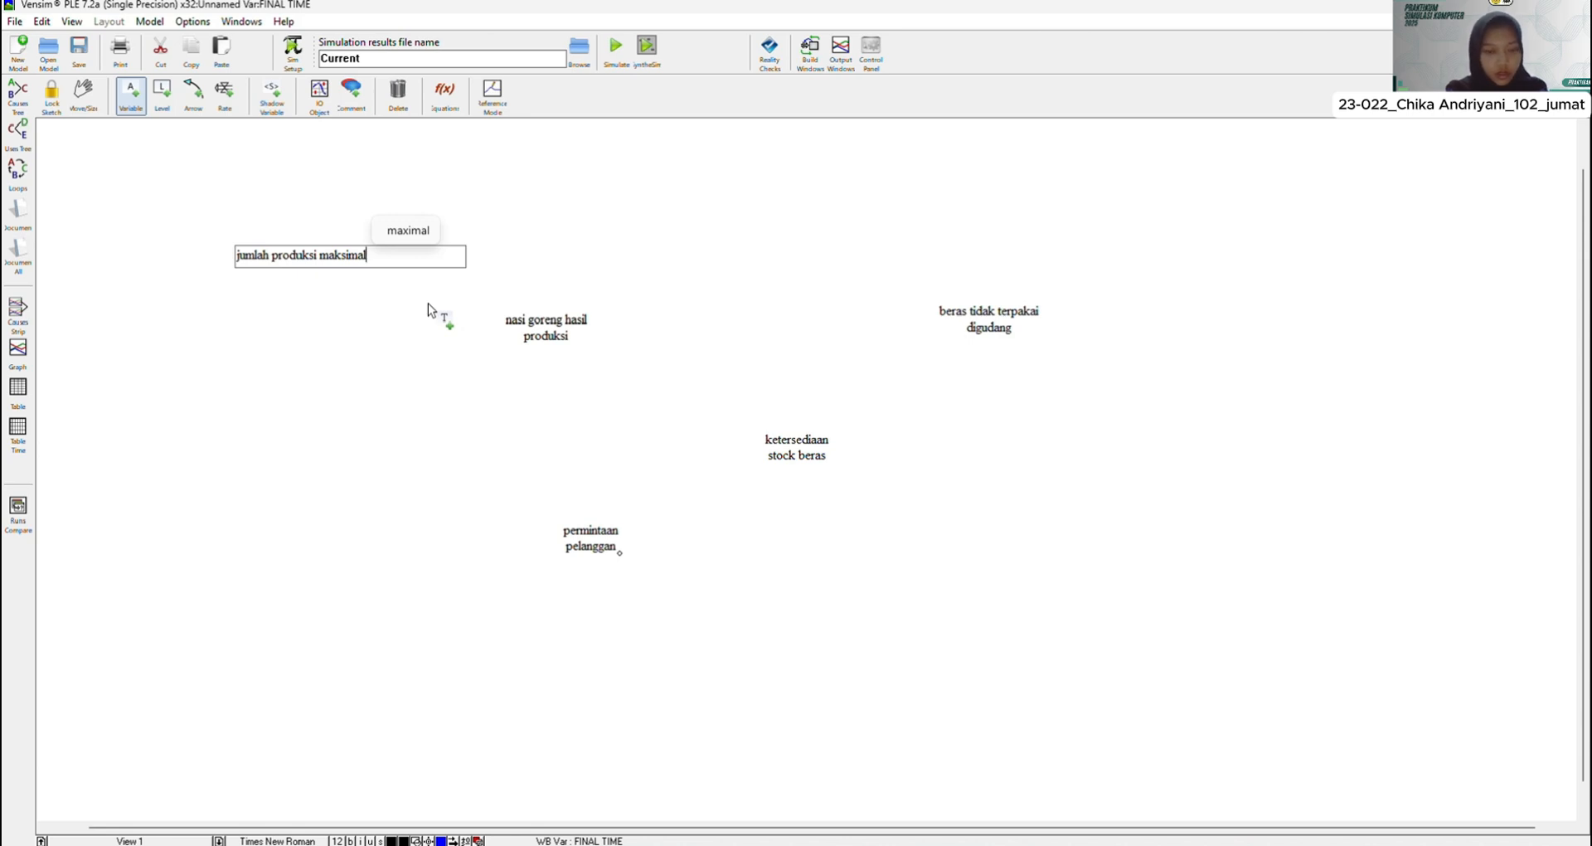
# Step: Add a variable named "persentase keberhasilan produksi" below "jumlah produksi maksimal", to the left of "nasi goreng hasil produksi"
pyautogui.click(325, 386)
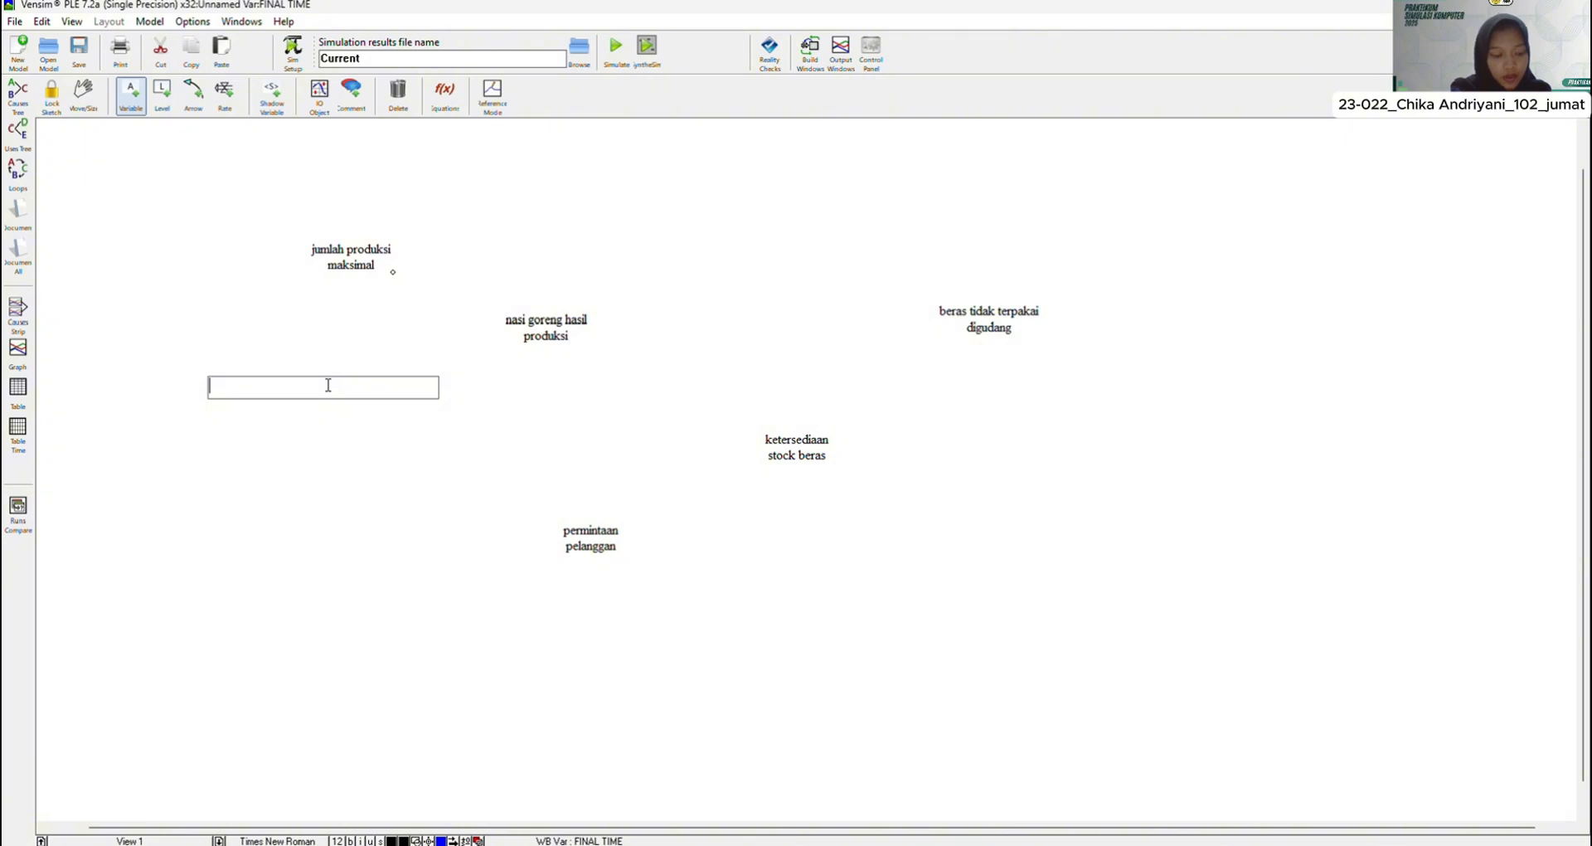
pyautogui.write('persent')
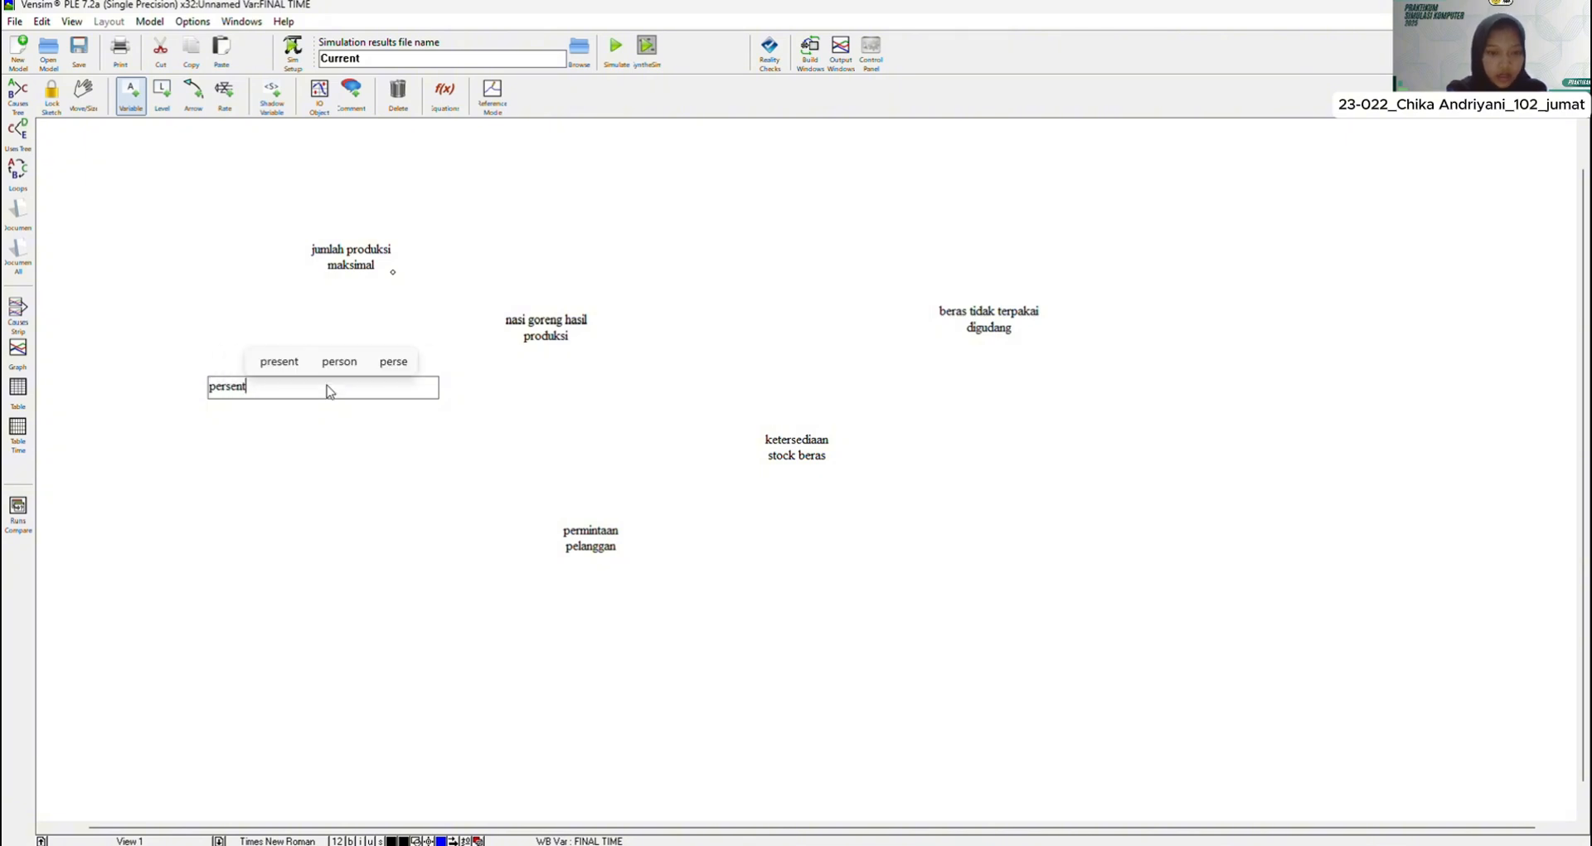
pyautogui.write('ase')
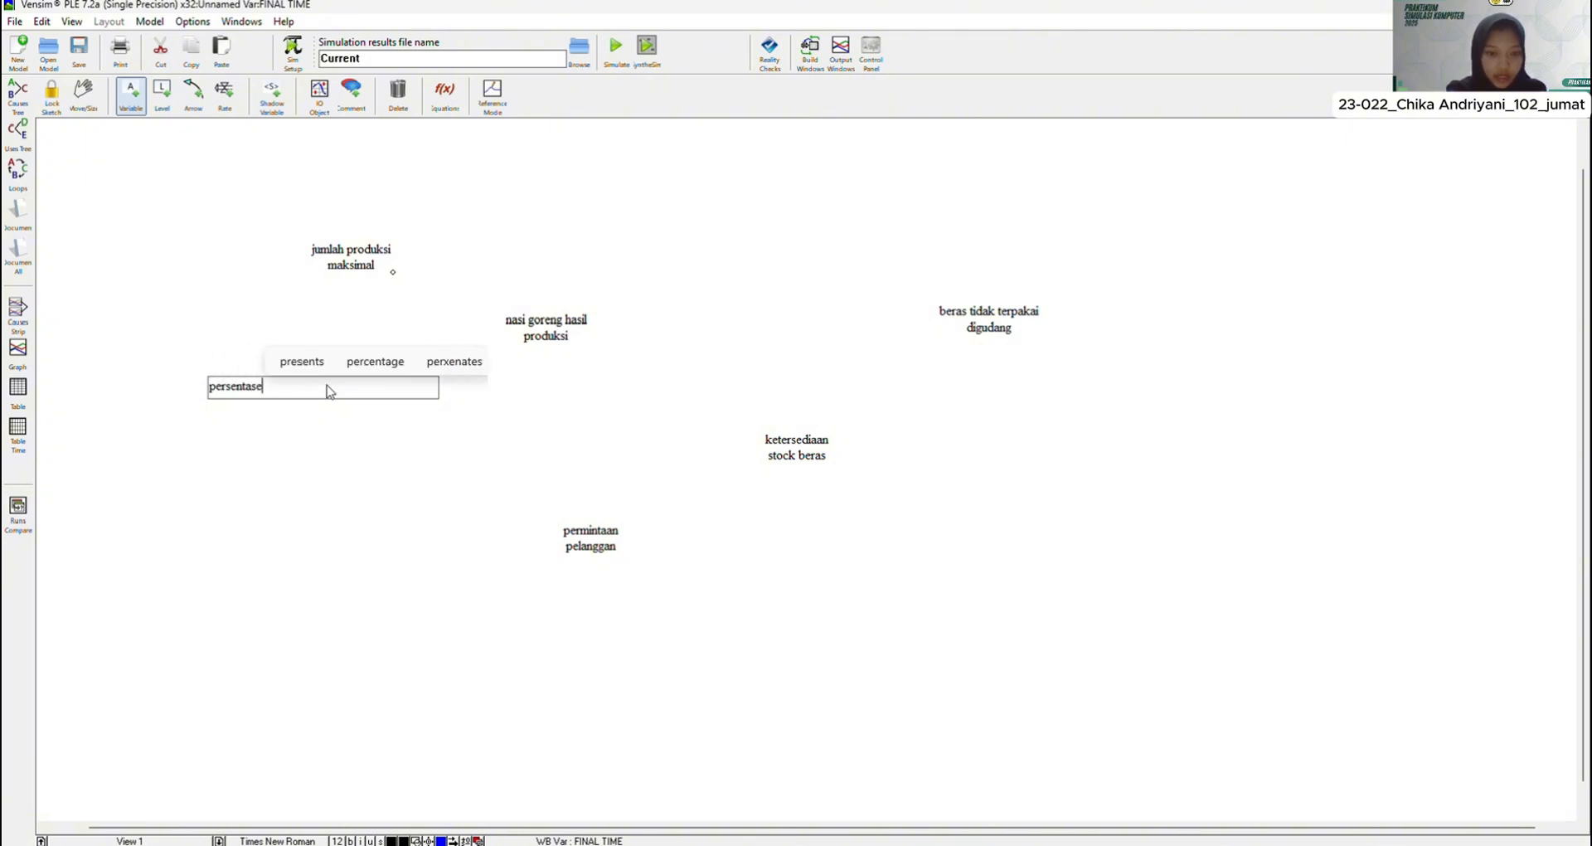
pyautogui.write(' keberhasilan')
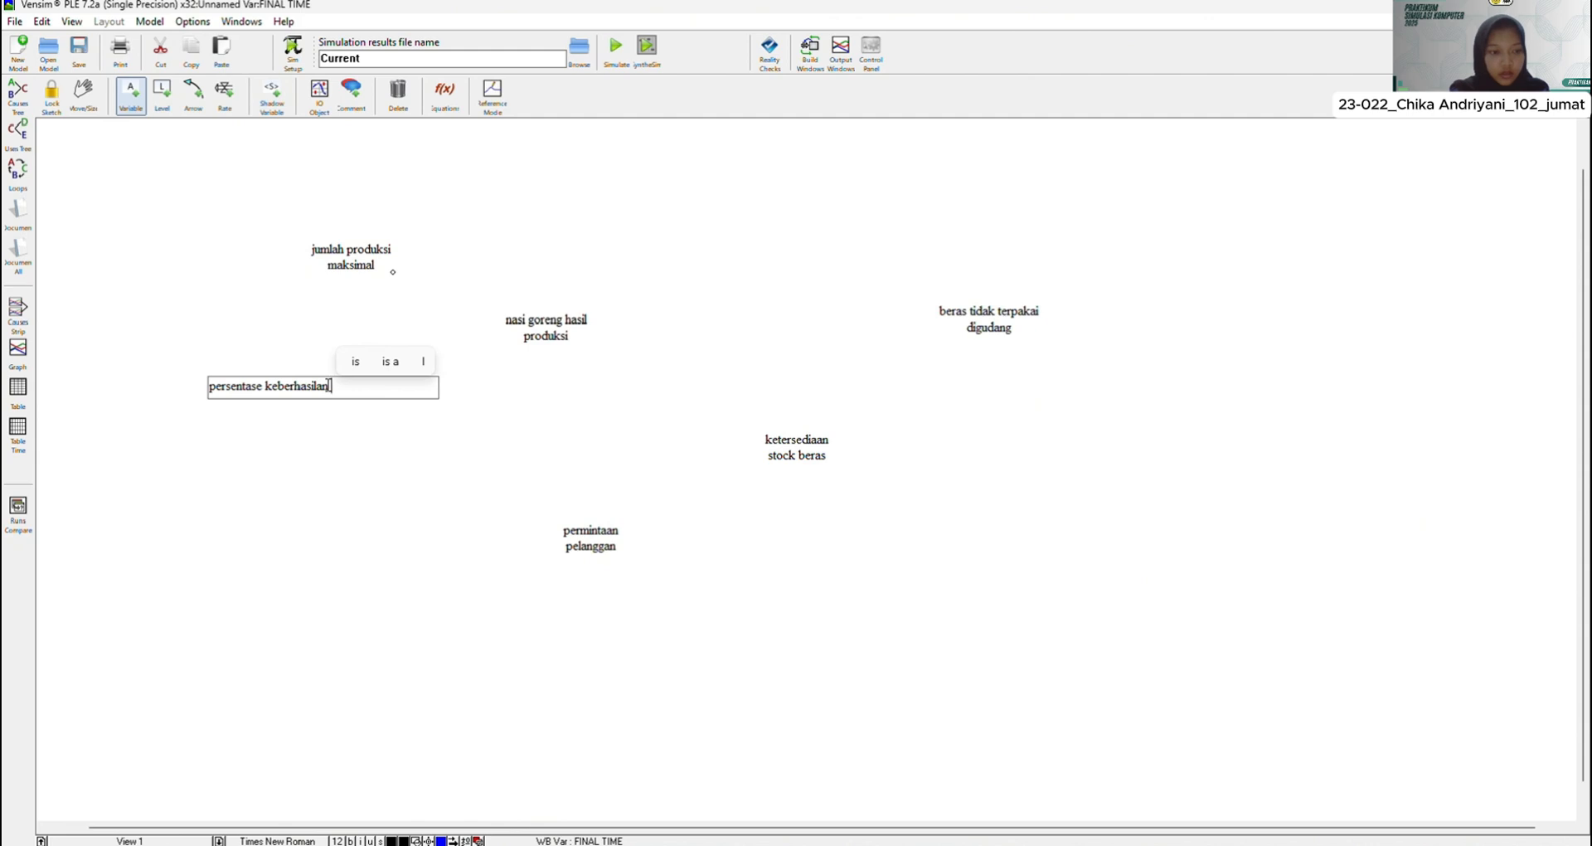
pyautogui.write('produksi')
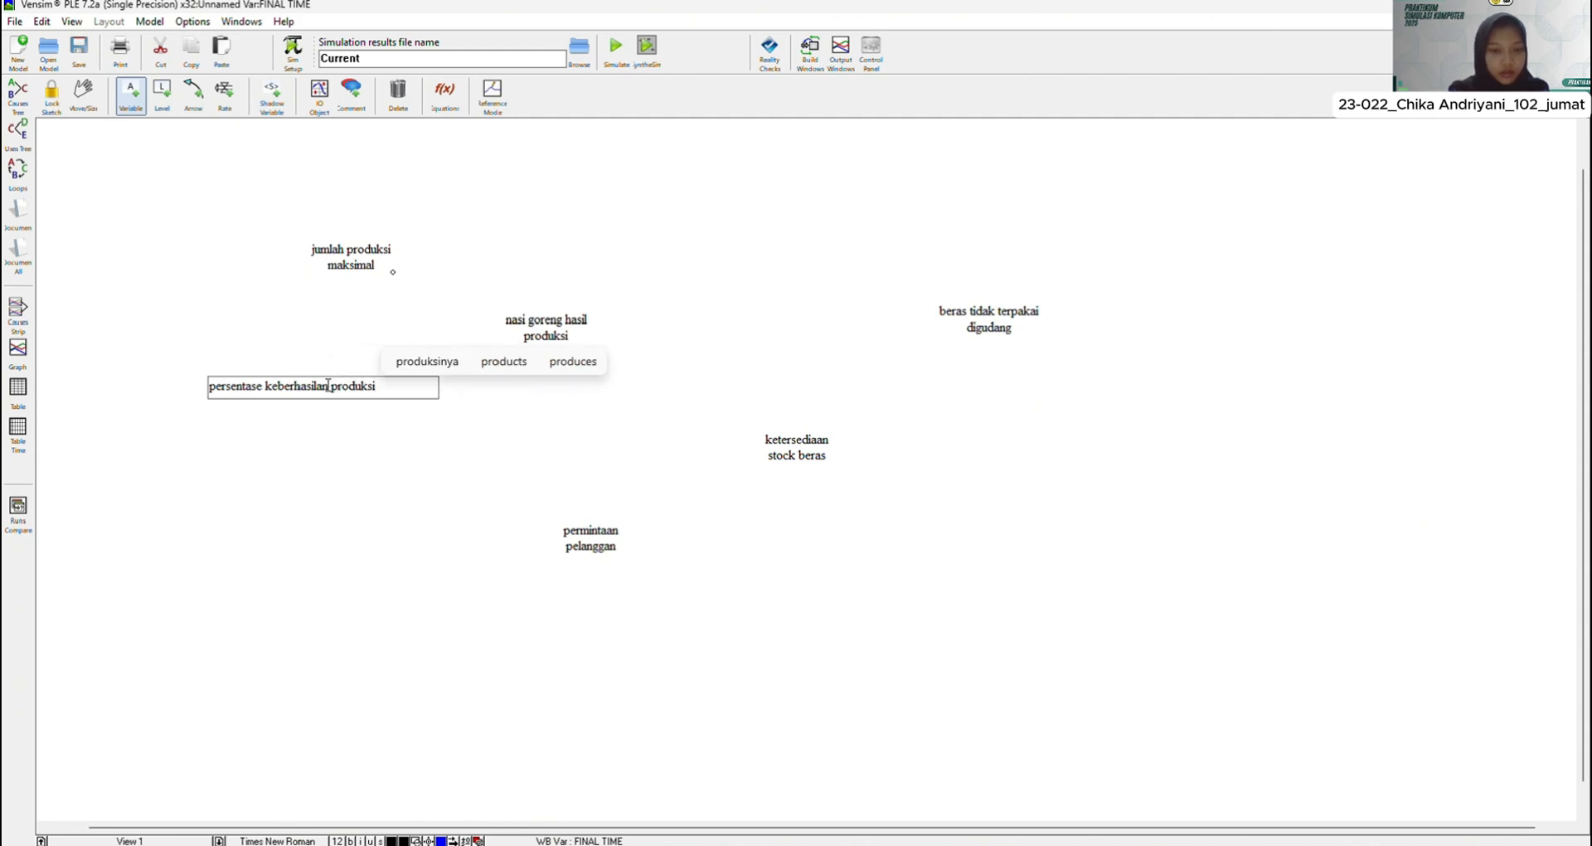
pyautogui.press('Return')
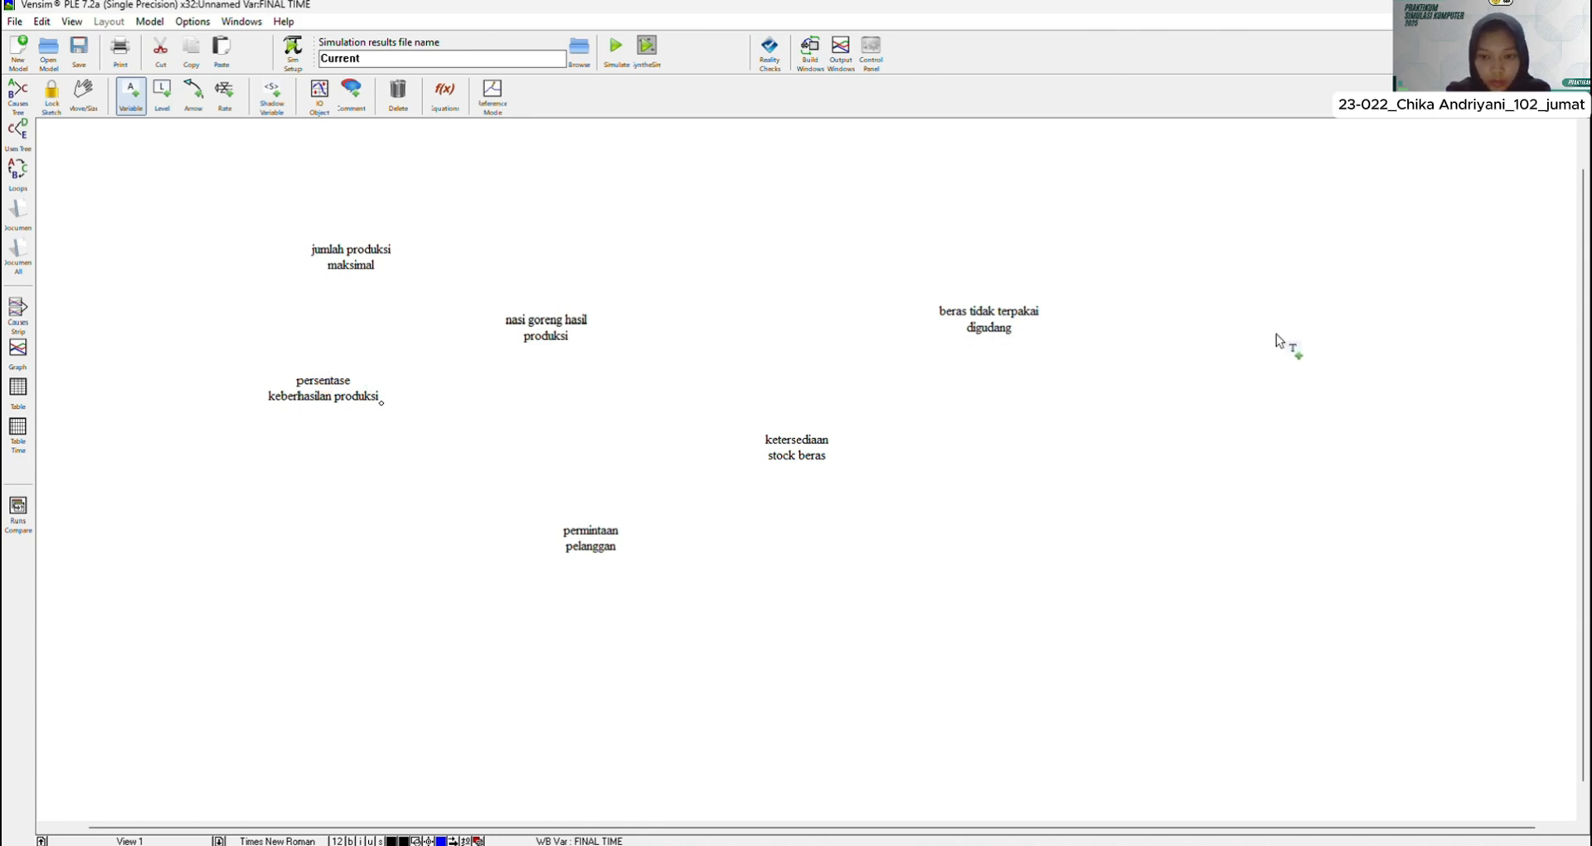
# Step: Add a variable named "persentase beras tidak terpakai" below and to the right of "beras tidak terpakai digudang"
pyautogui.click(1283, 390)
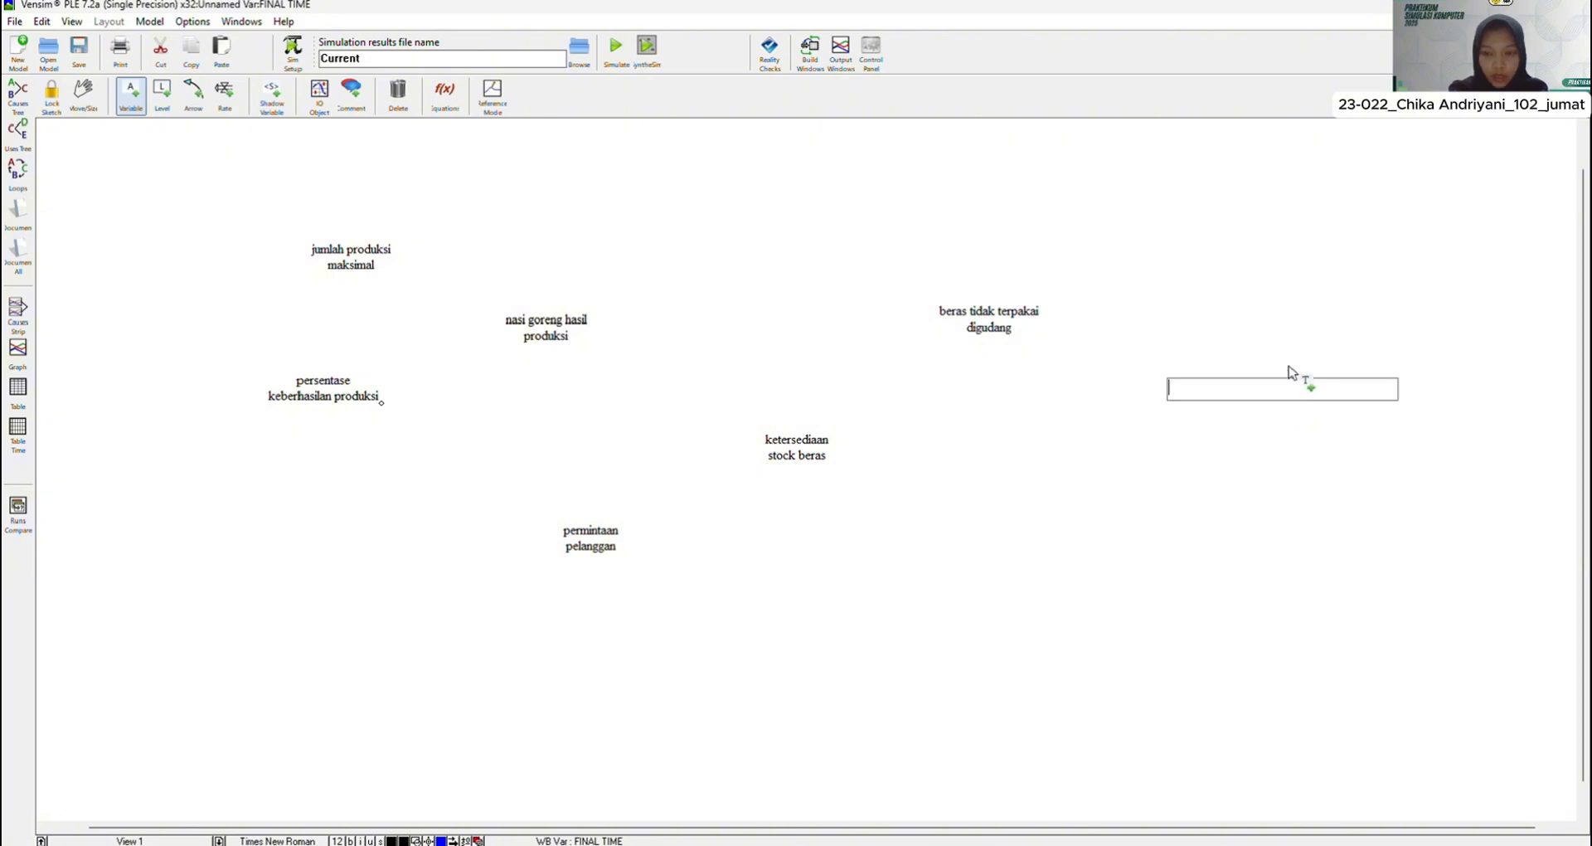
pyautogui.write('pers')
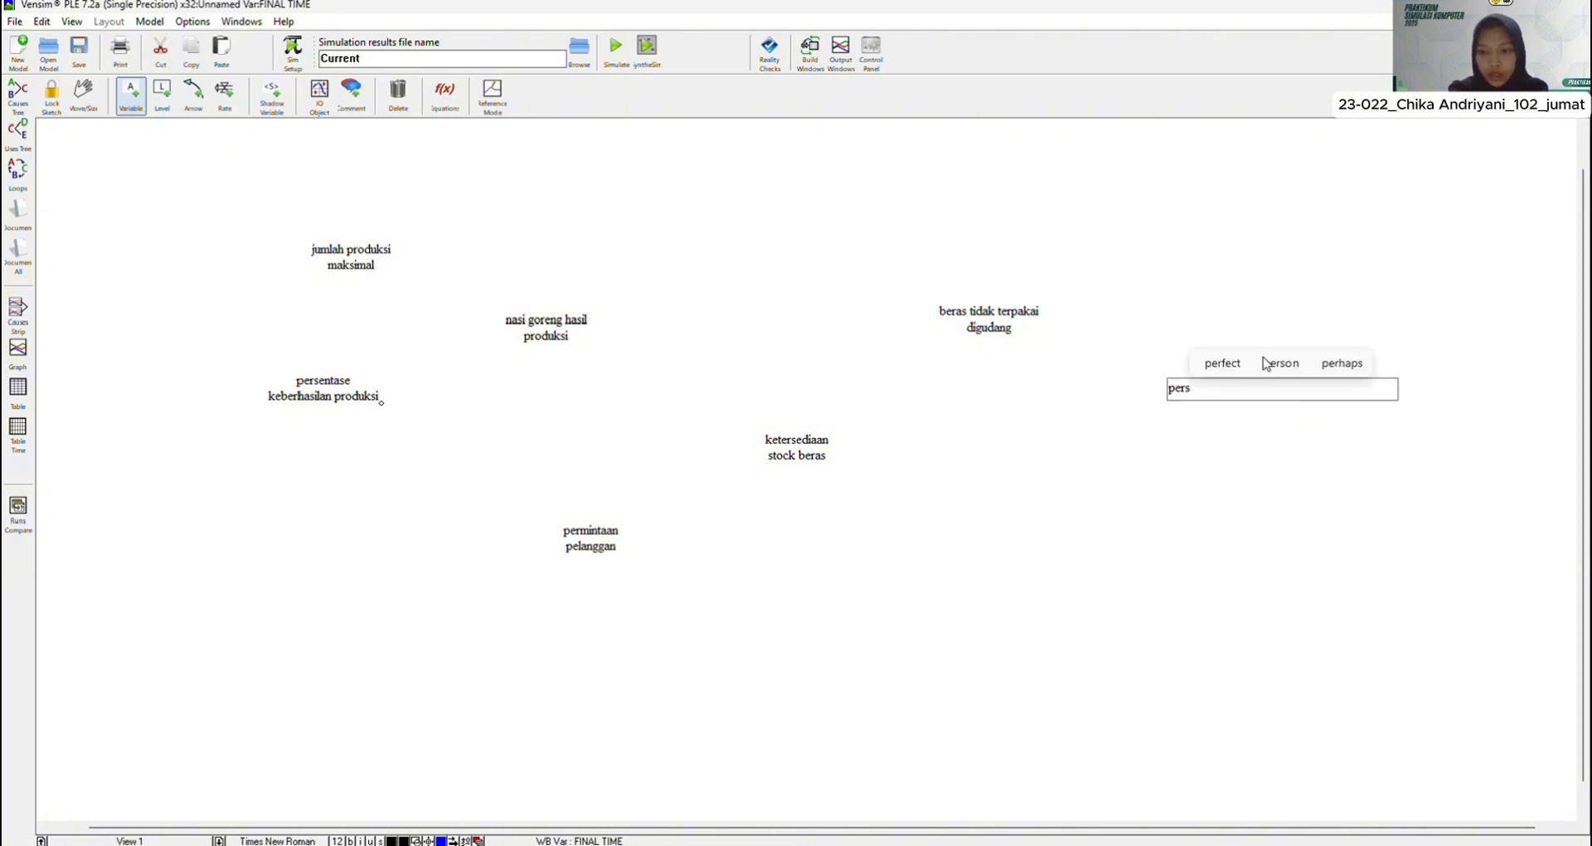
pyautogui.write('entase')
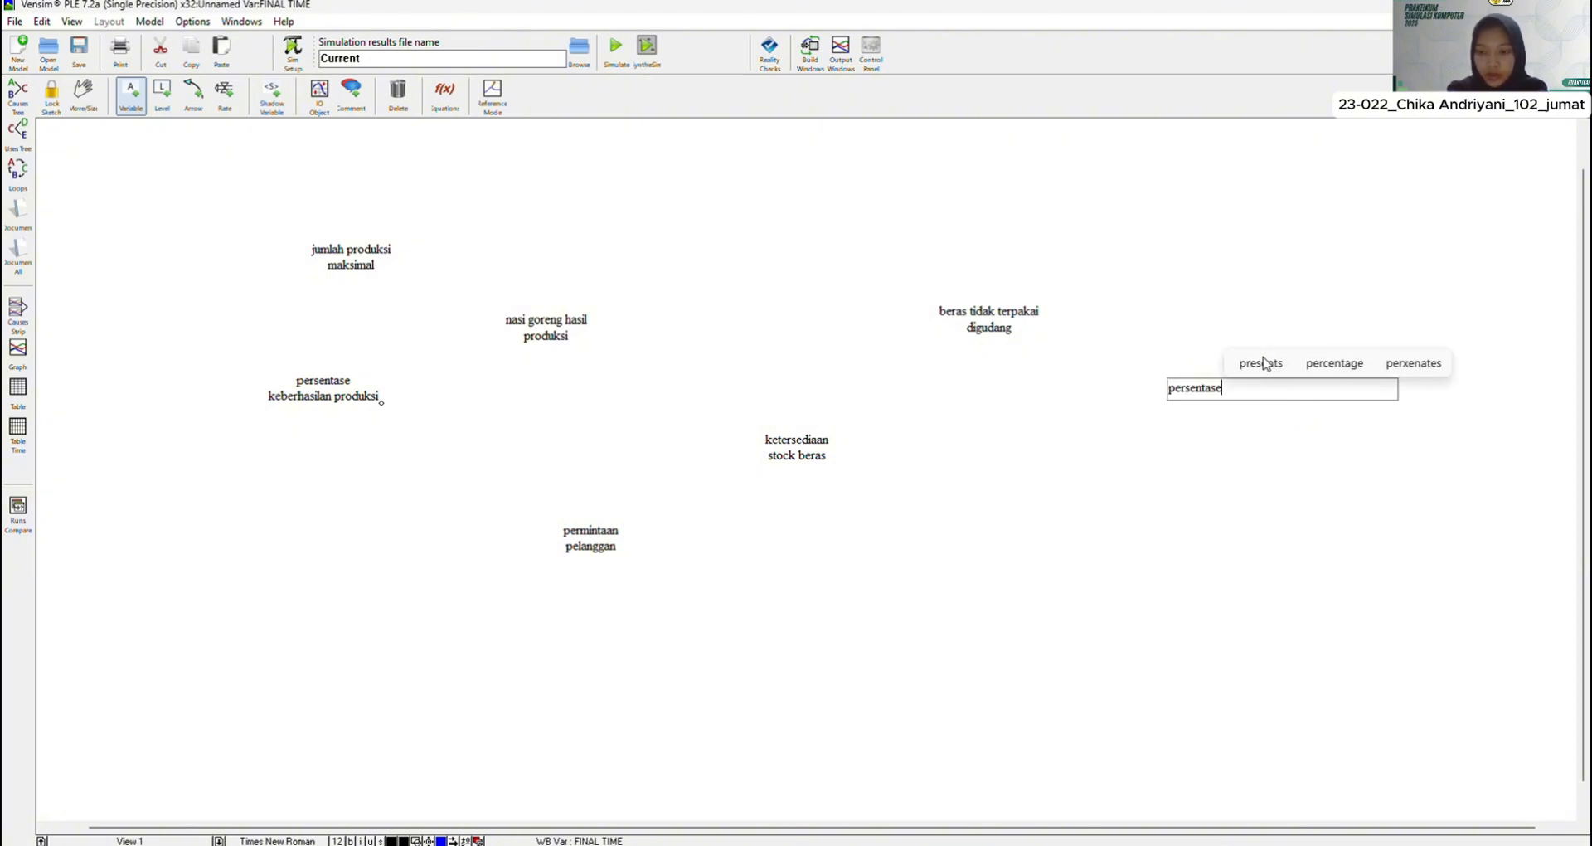
pyautogui.write(' beras ')
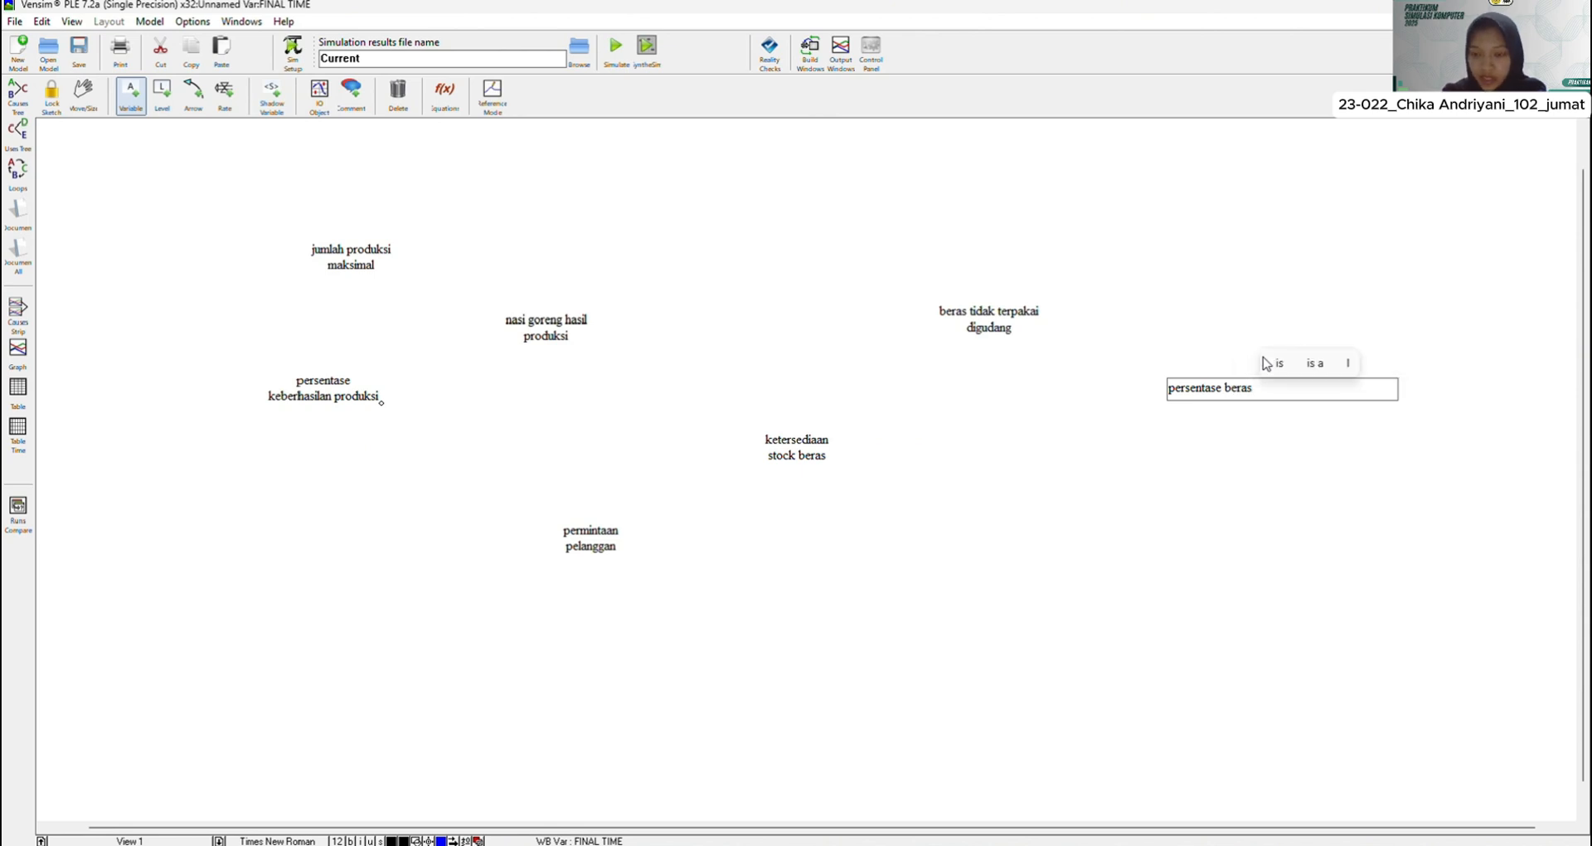
pyautogui.write('tid')
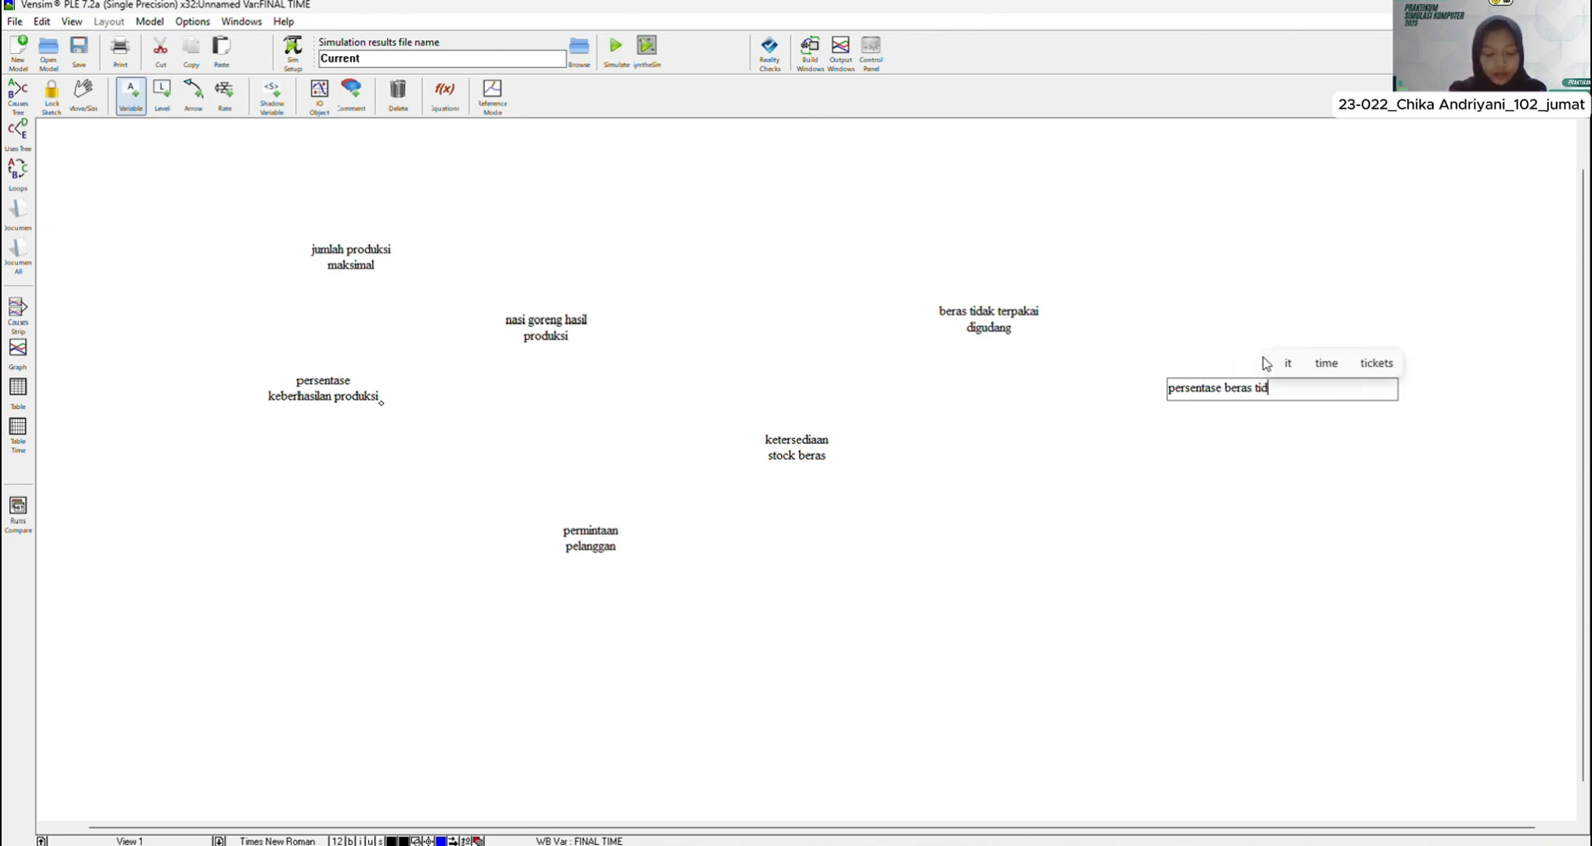
pyautogui.write('ak ter')
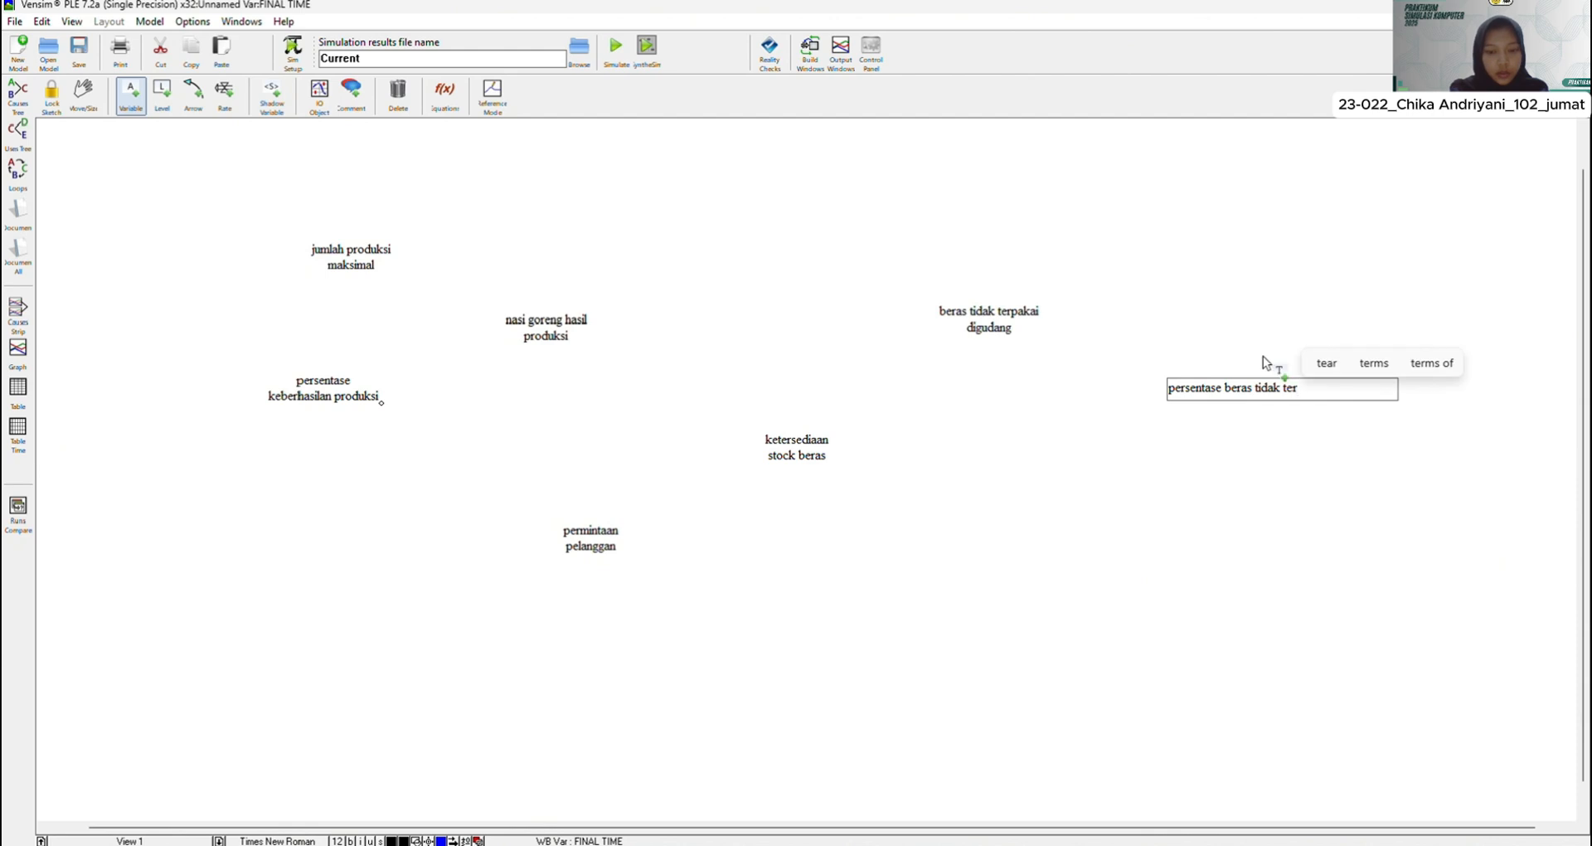
pyautogui.write('pakai')
pyautogui.press('Return')
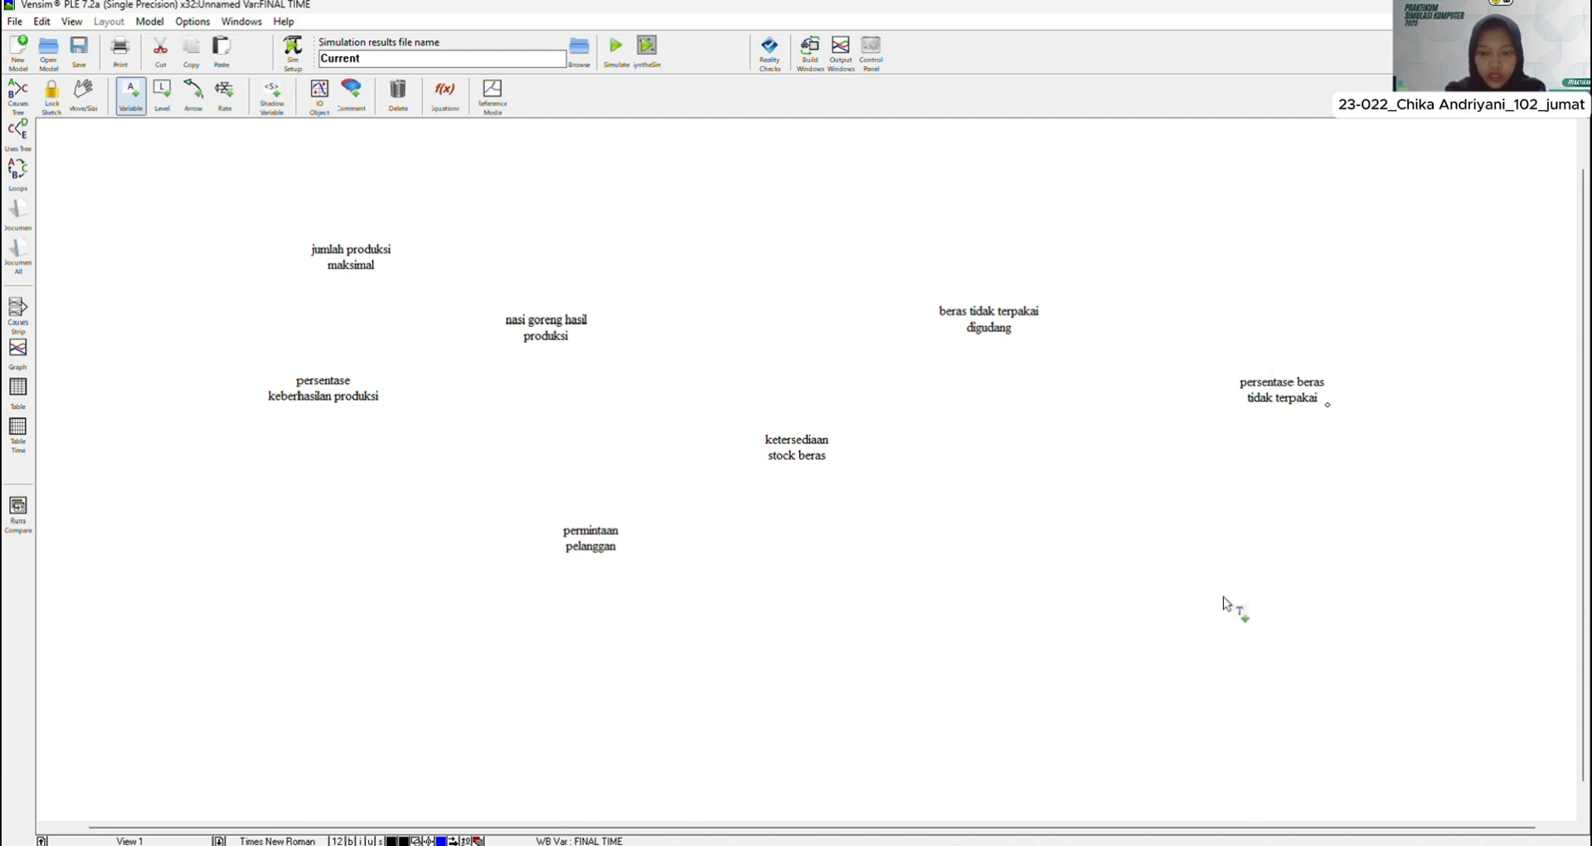
# Step: Add a variable named "rasio permintaan tahunan" to the left of "permintaan pelanggan"
pyautogui.click(300, 541)
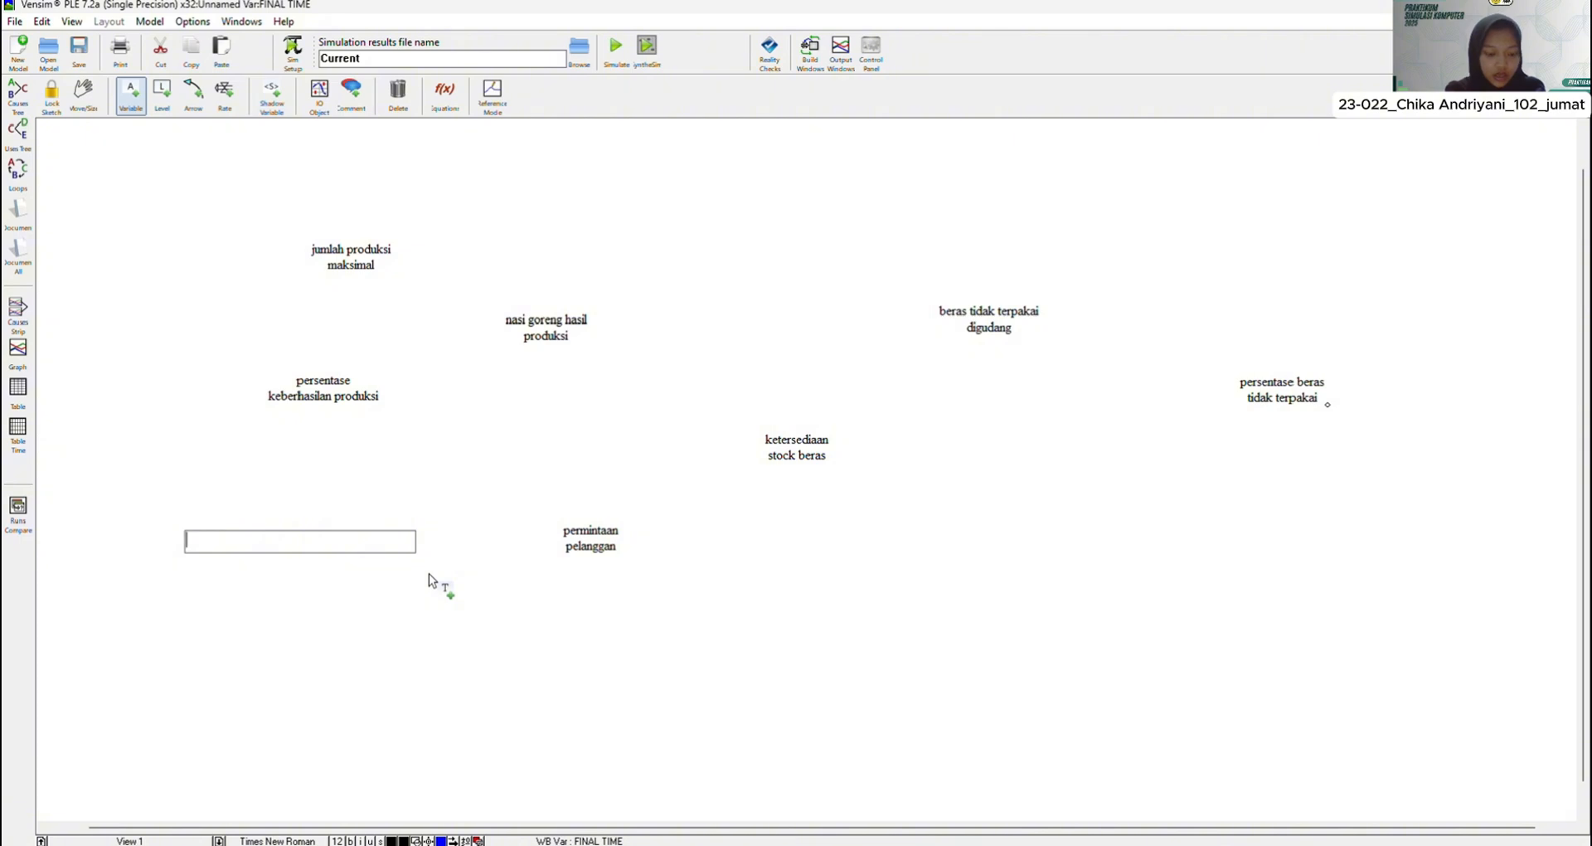
pyautogui.write('rasio ')
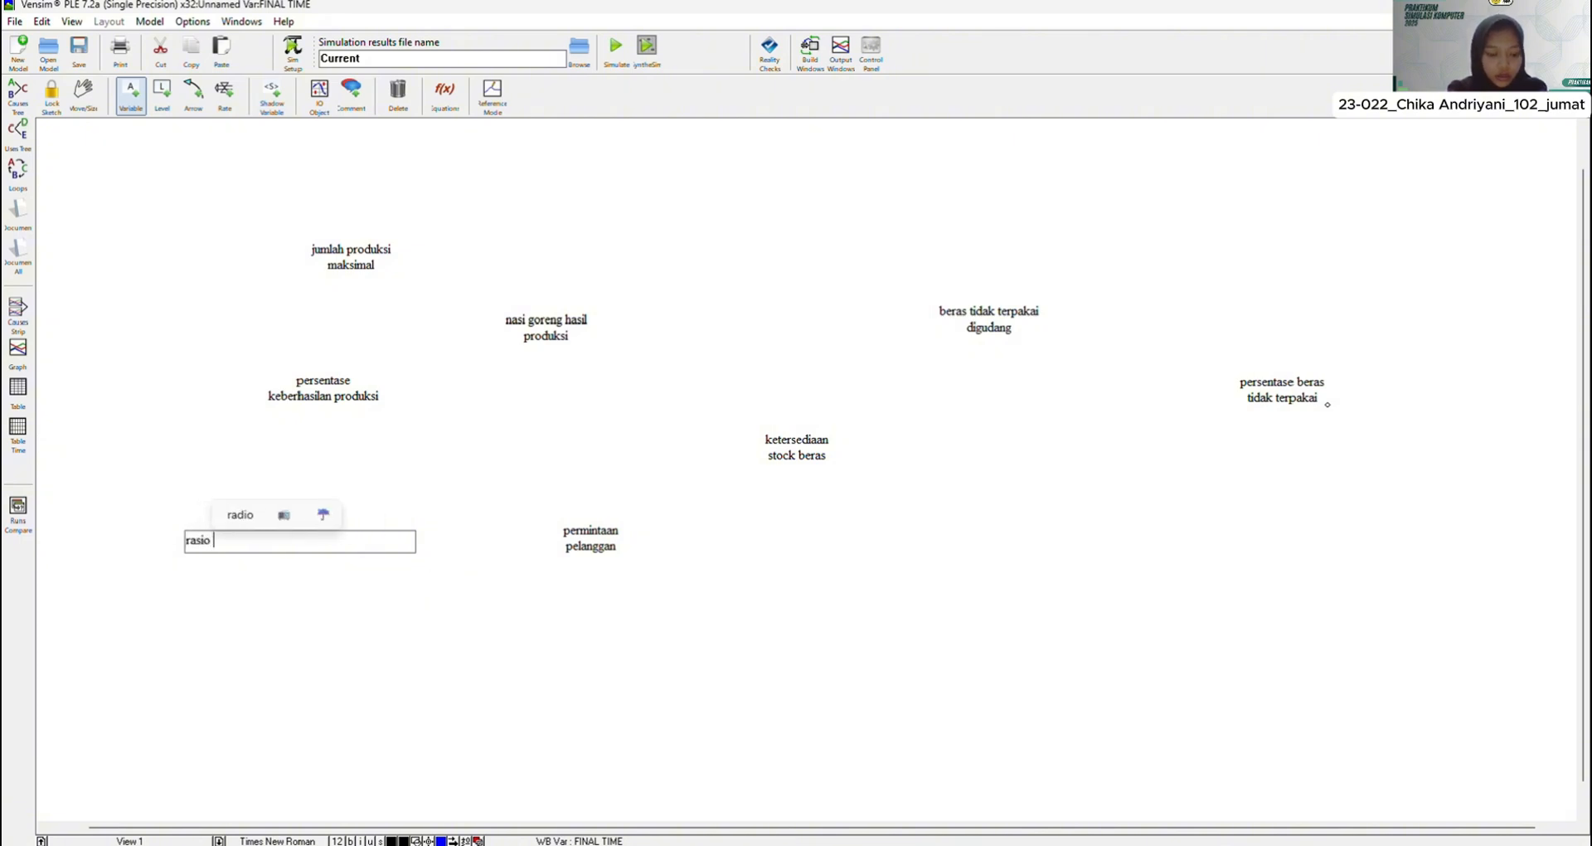
pyautogui.write('perminta')
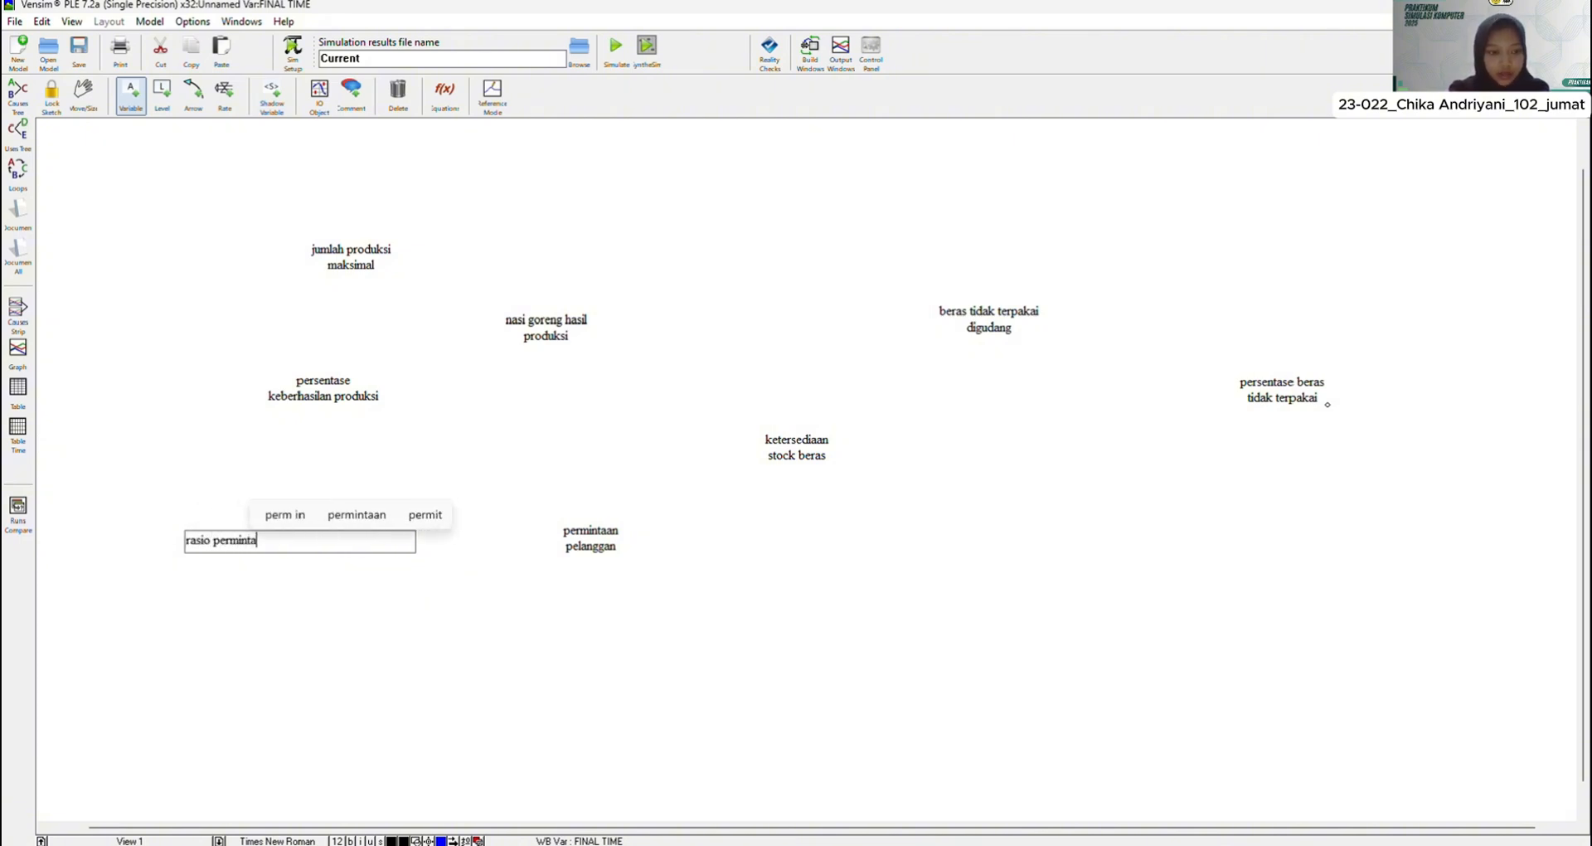
pyautogui.write('an tahunan')
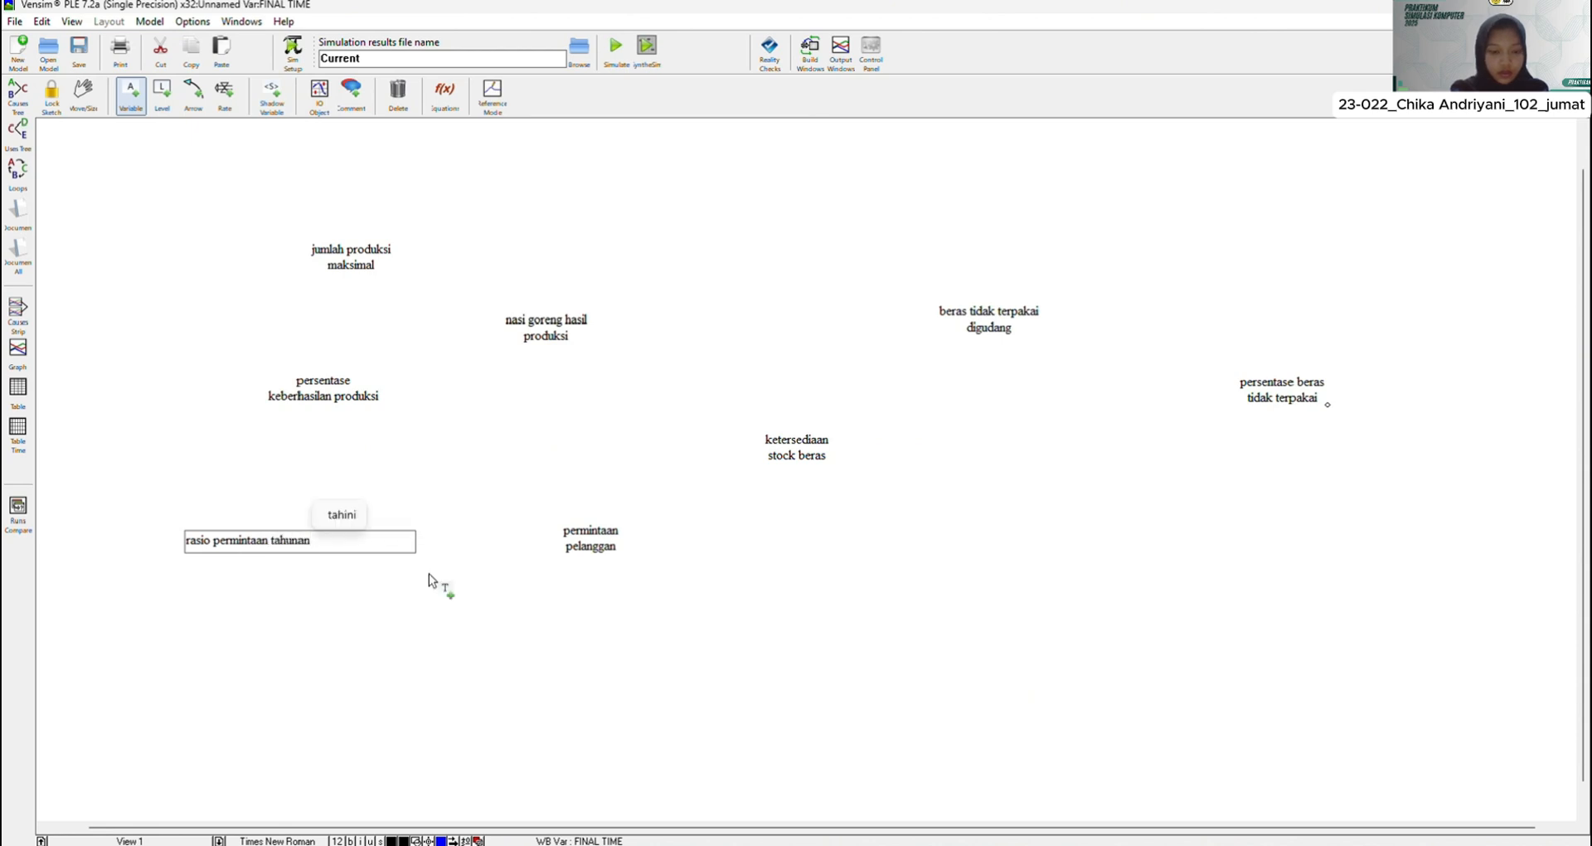
pyautogui.press('Return')
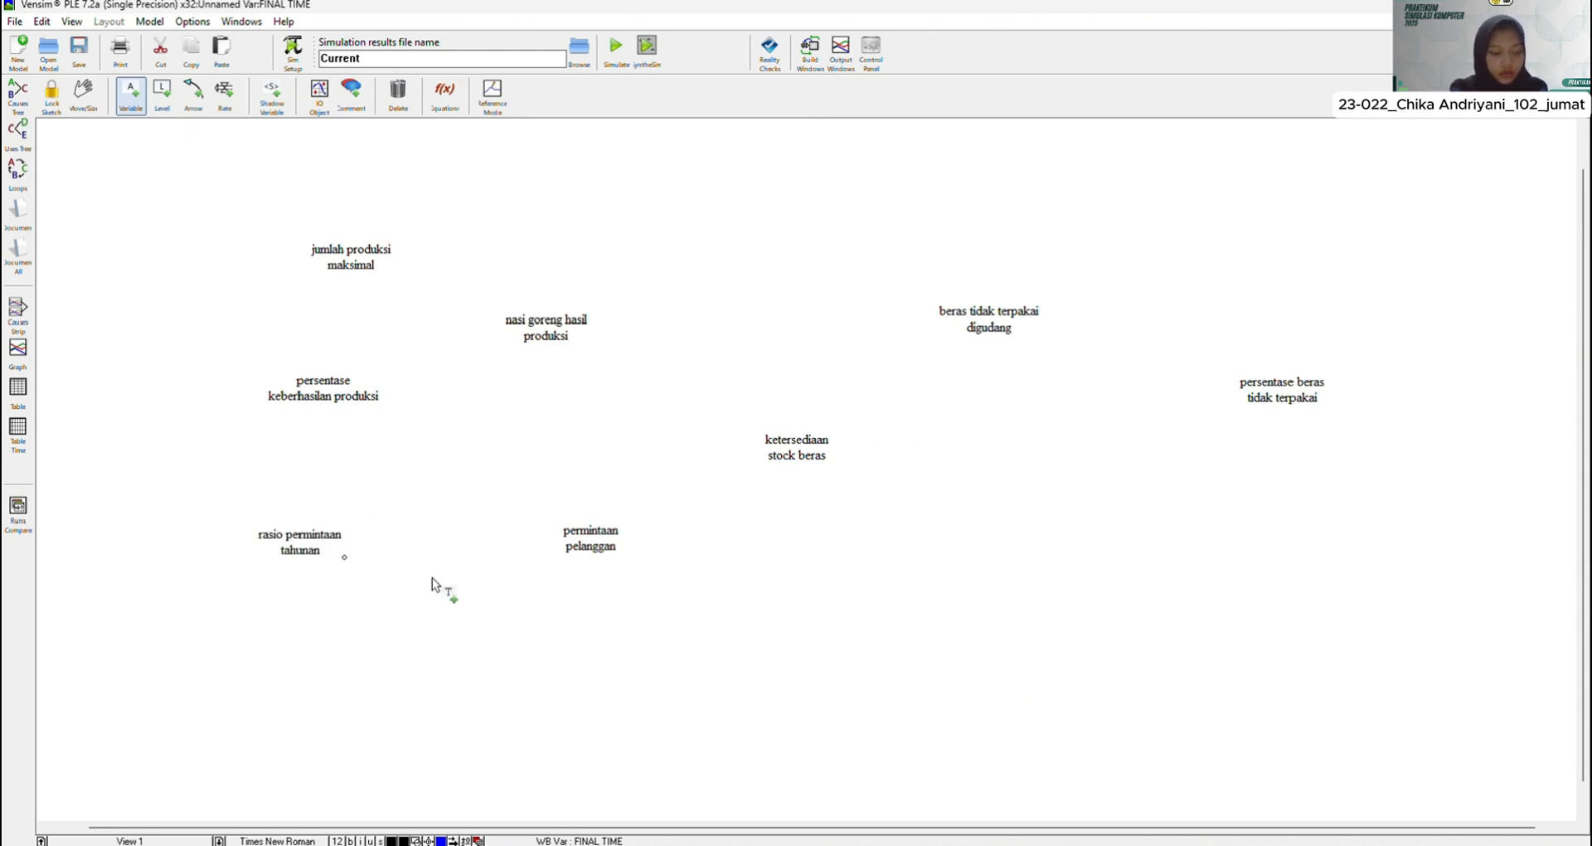
# Step: Add a variable named "jumlah permintaan" directly below "ketersediaan stock beras"
pyautogui.click(814, 502)
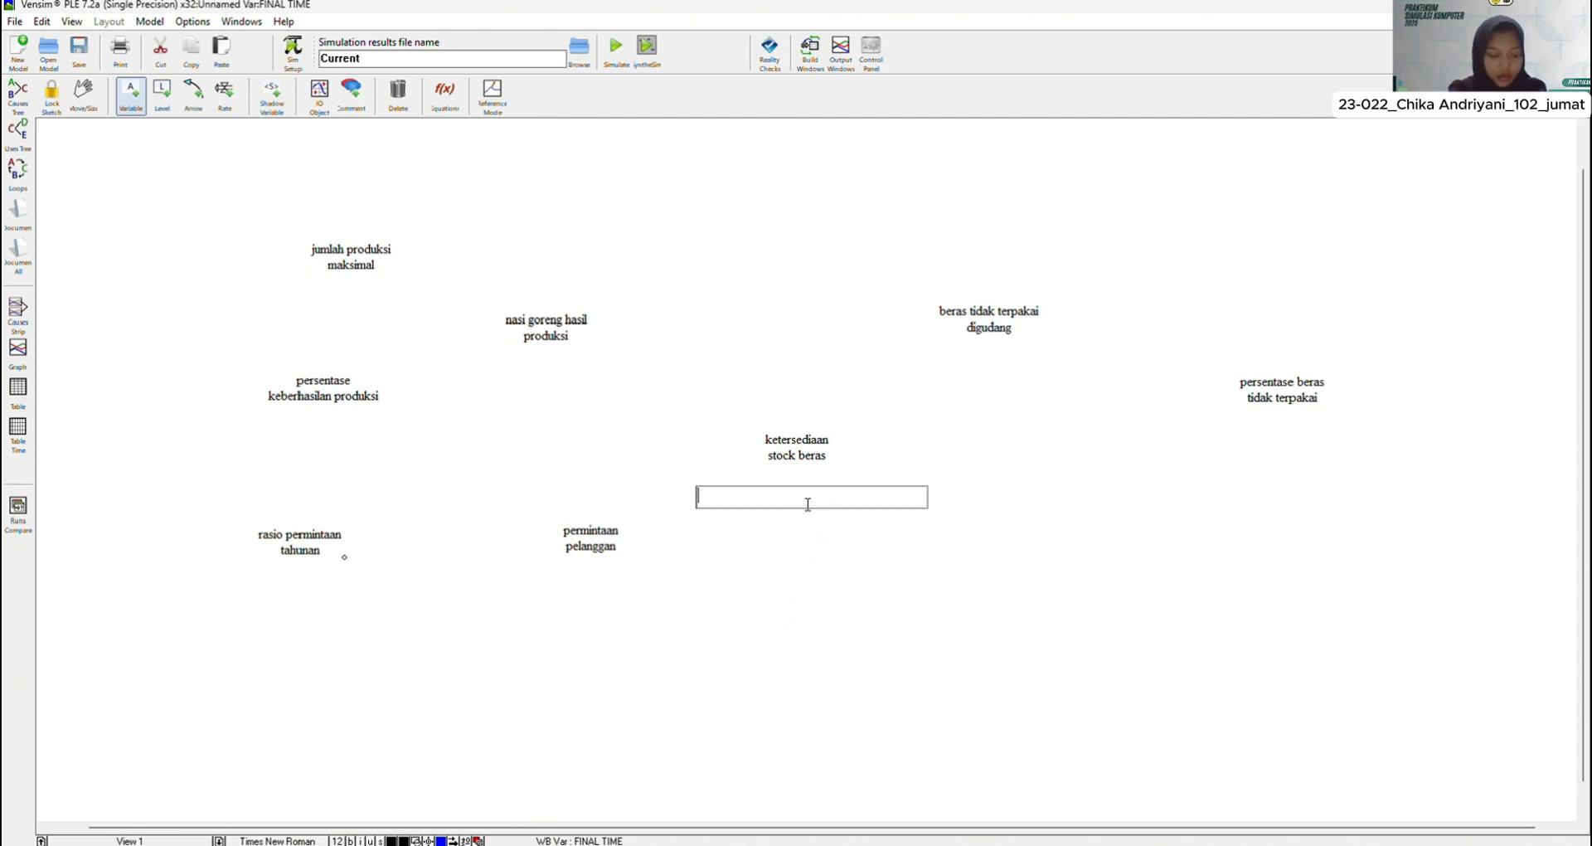
pyautogui.write('jumlah ')
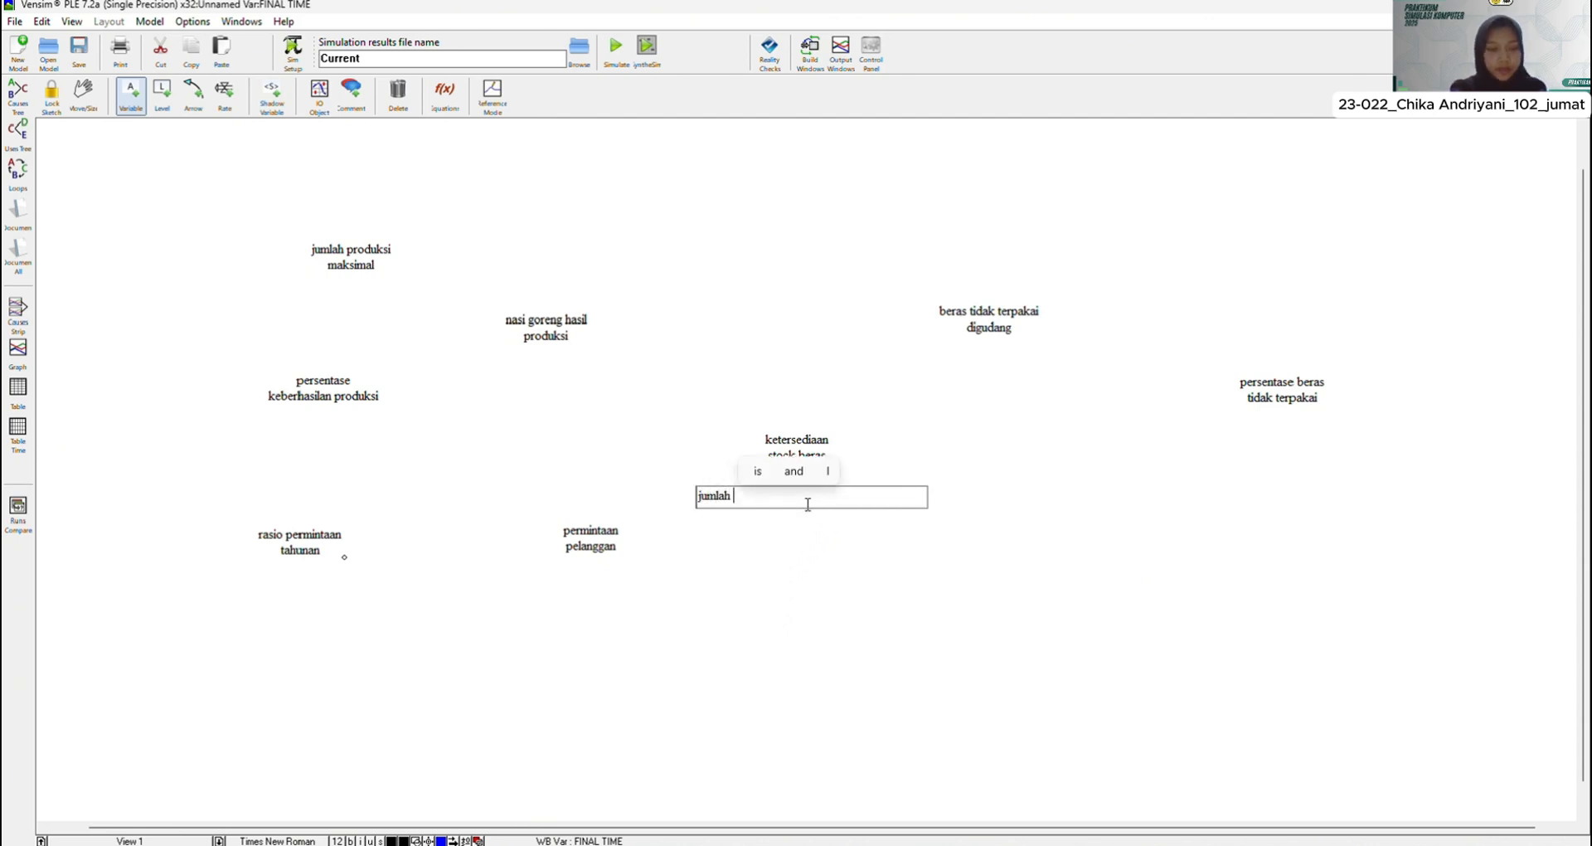
pyautogui.write('permintaan')
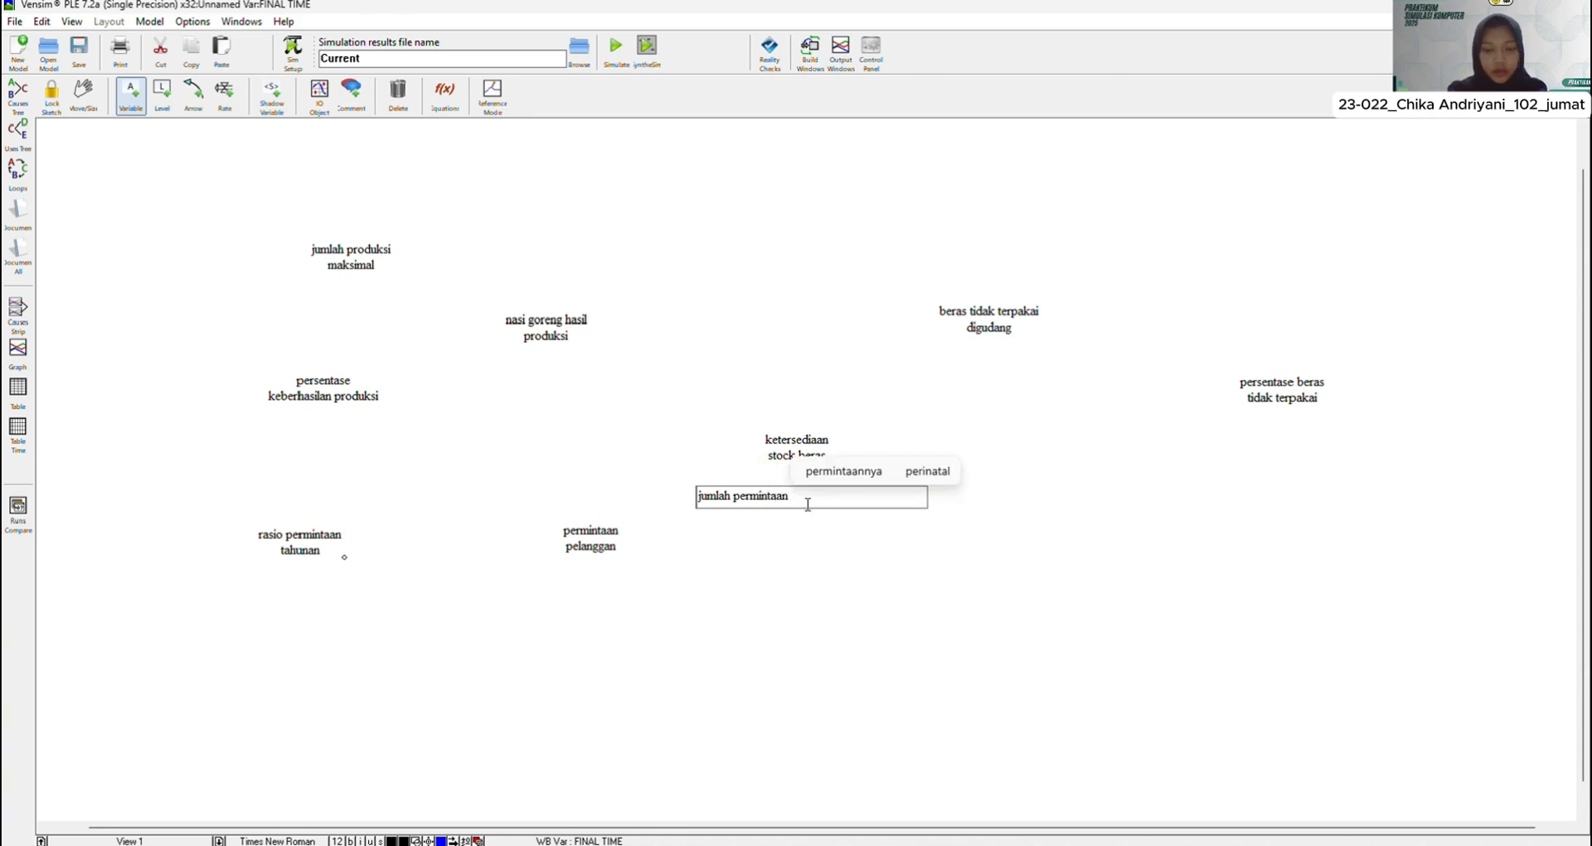
pyautogui.press('Return')
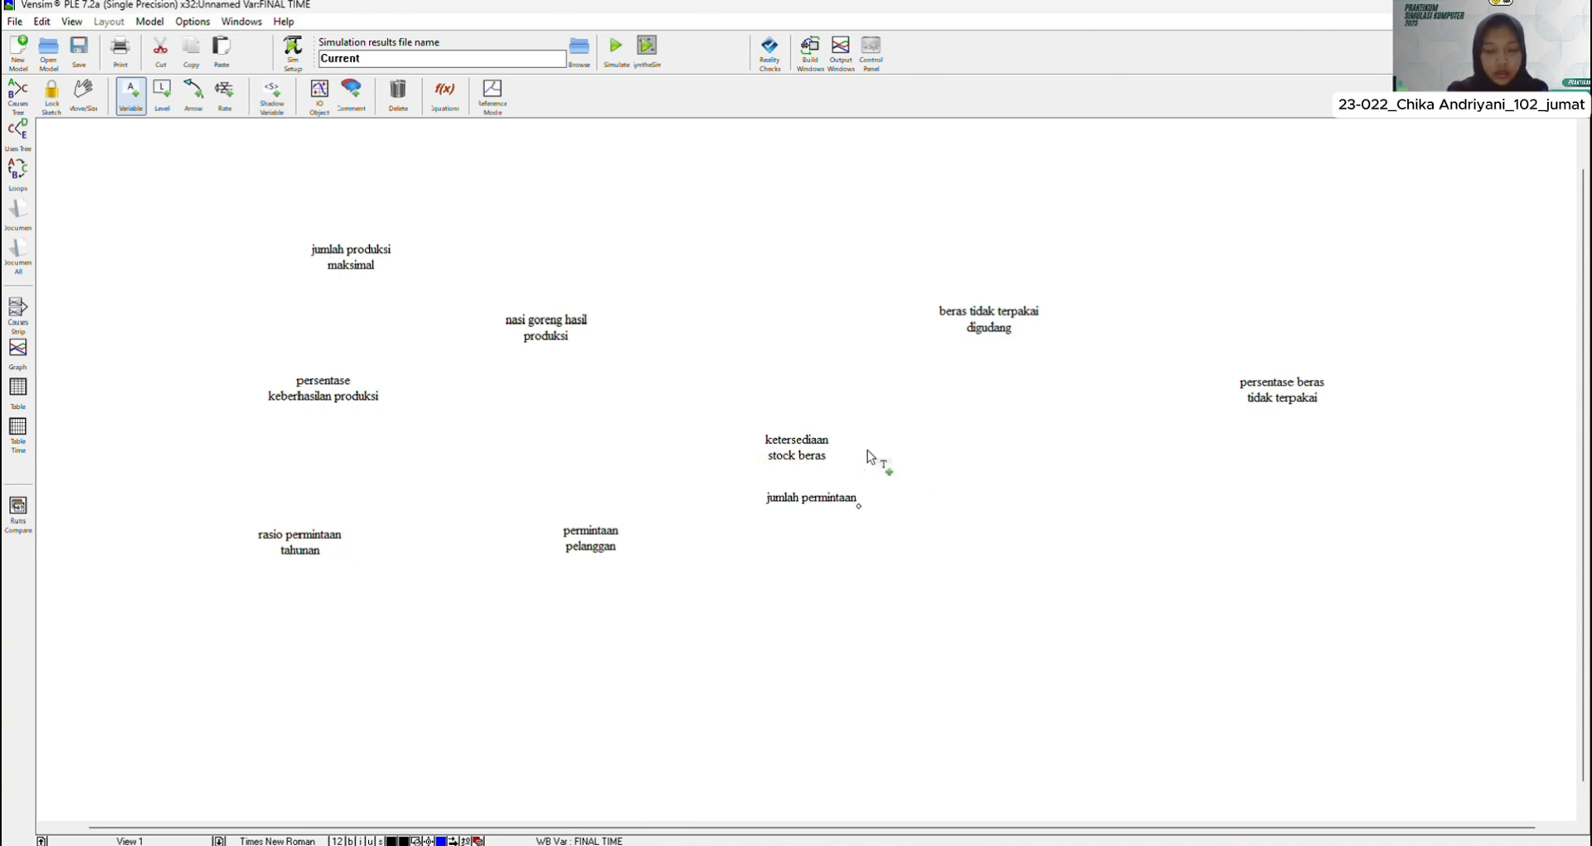
# Step: Add a variable named "peningkatan permintaan" to the right of "ketersediaan stock beras"
pyautogui.click(952, 465)
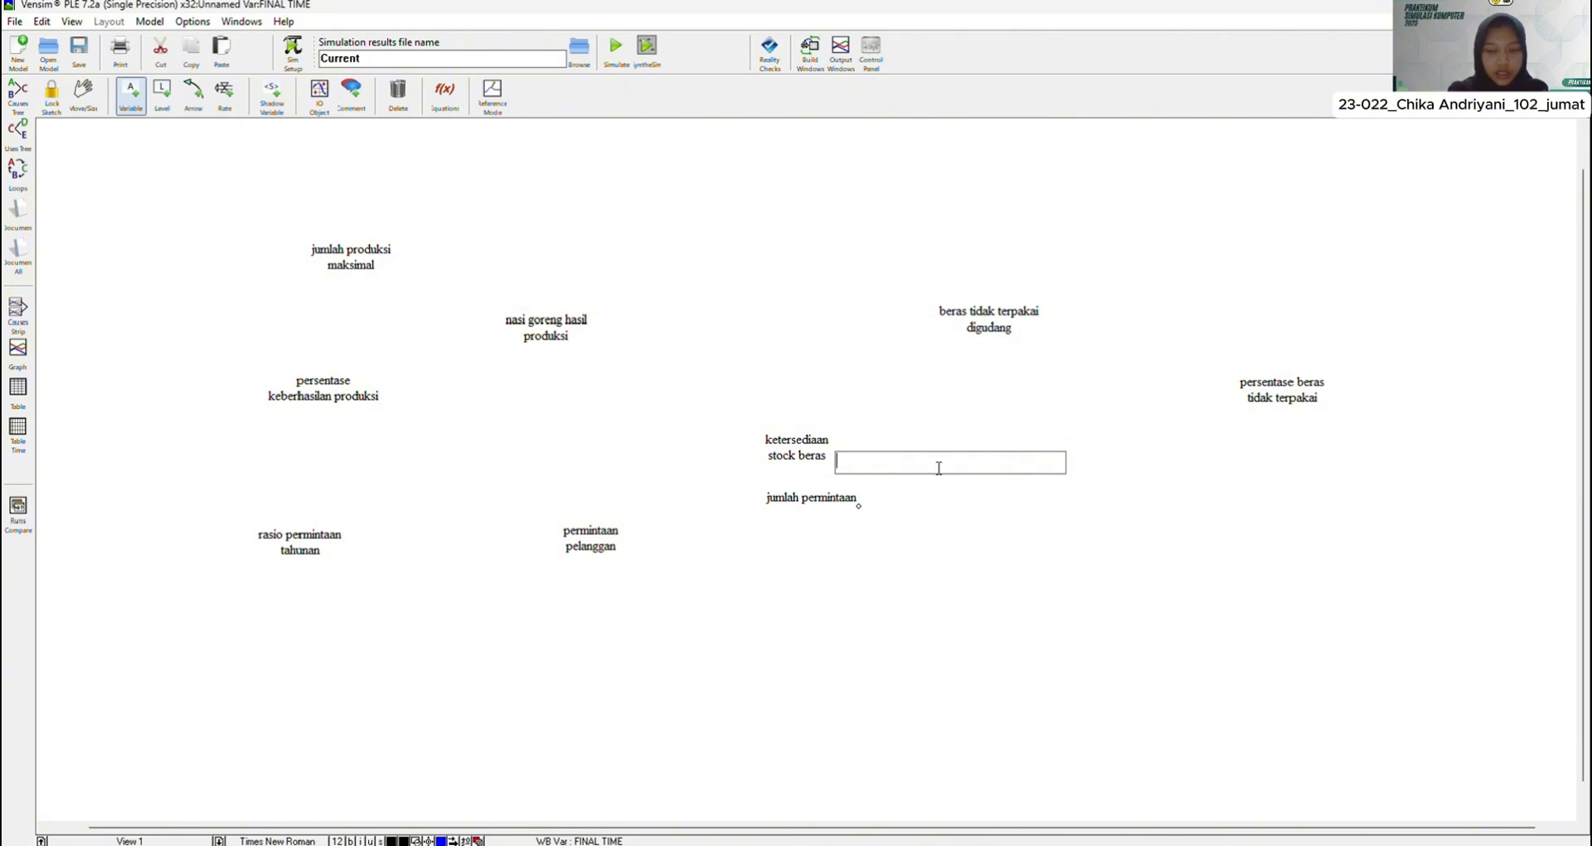
pyautogui.write('peningkatan')
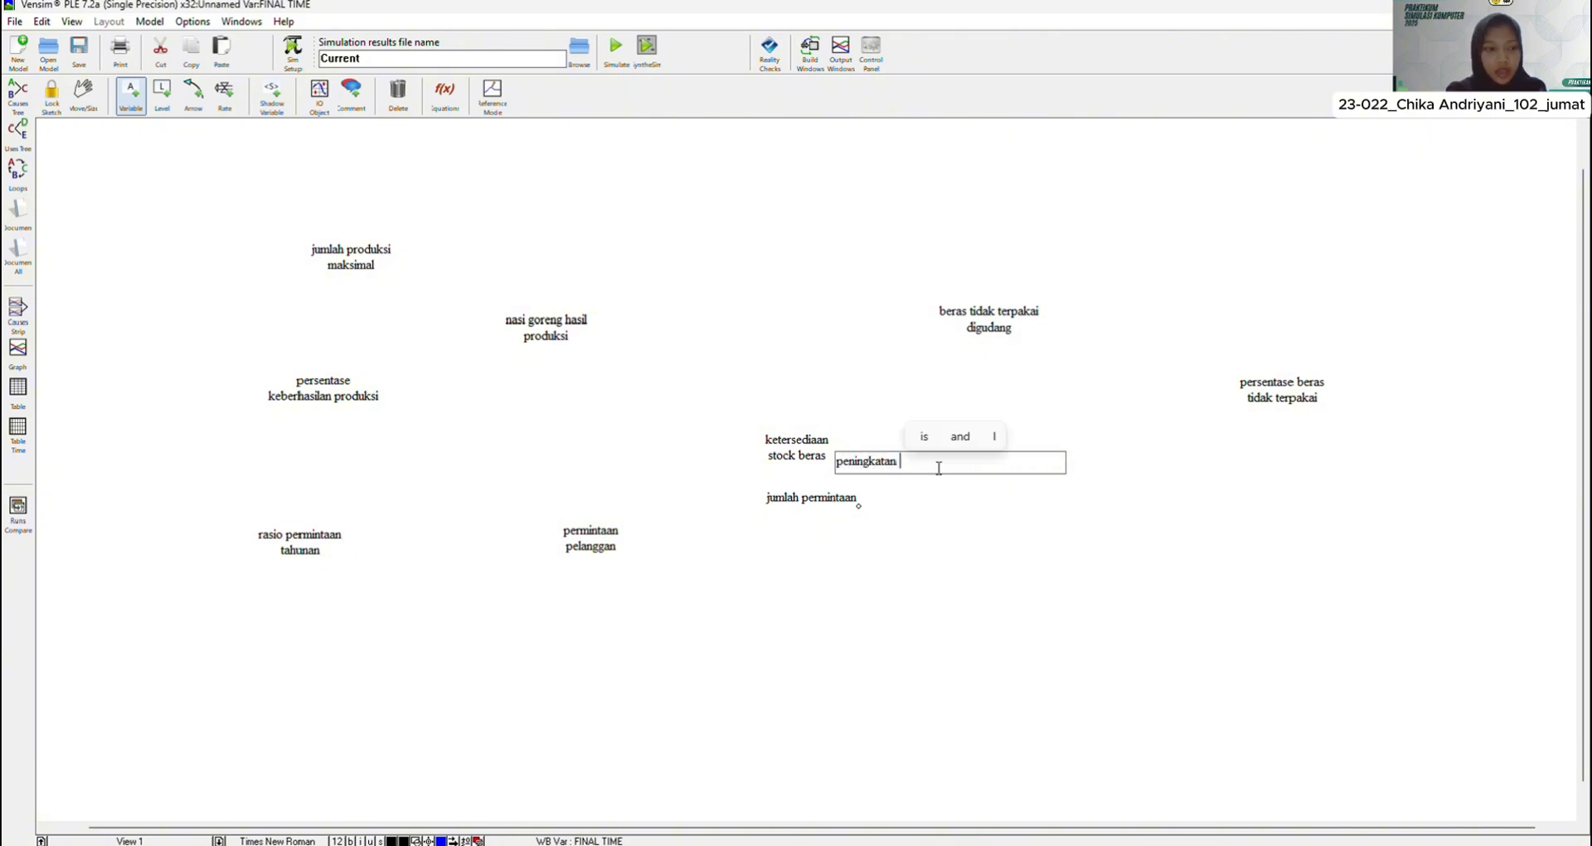
pyautogui.write(' permintaan')
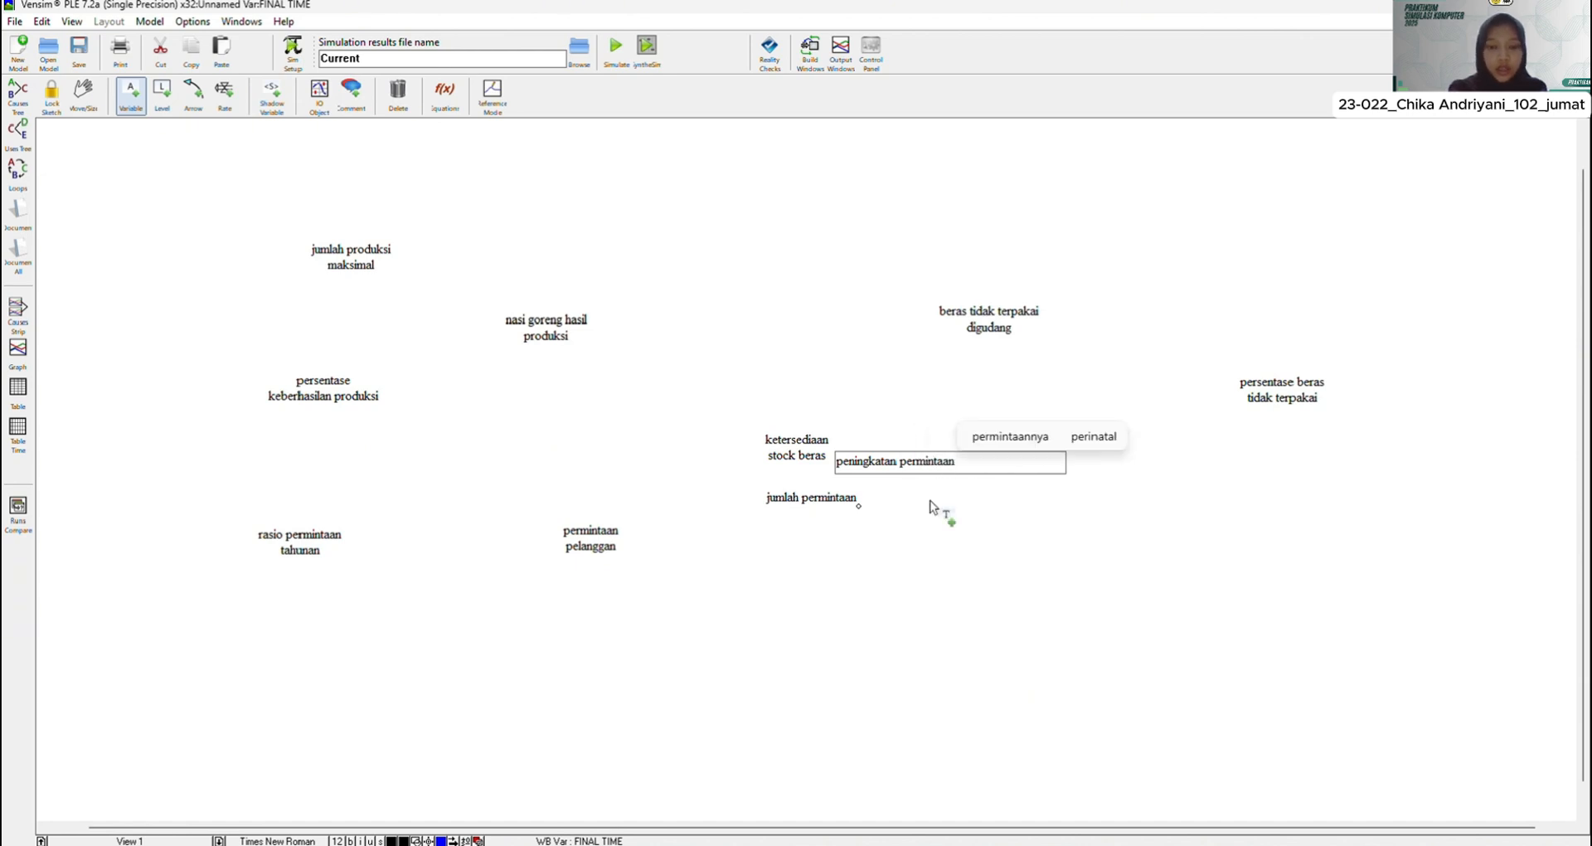
pyautogui.press('Return')
# Step: Add a variable named "penurunan permintaan" below and to the right of "jumlah permintaan"
pyautogui.click(921, 556)
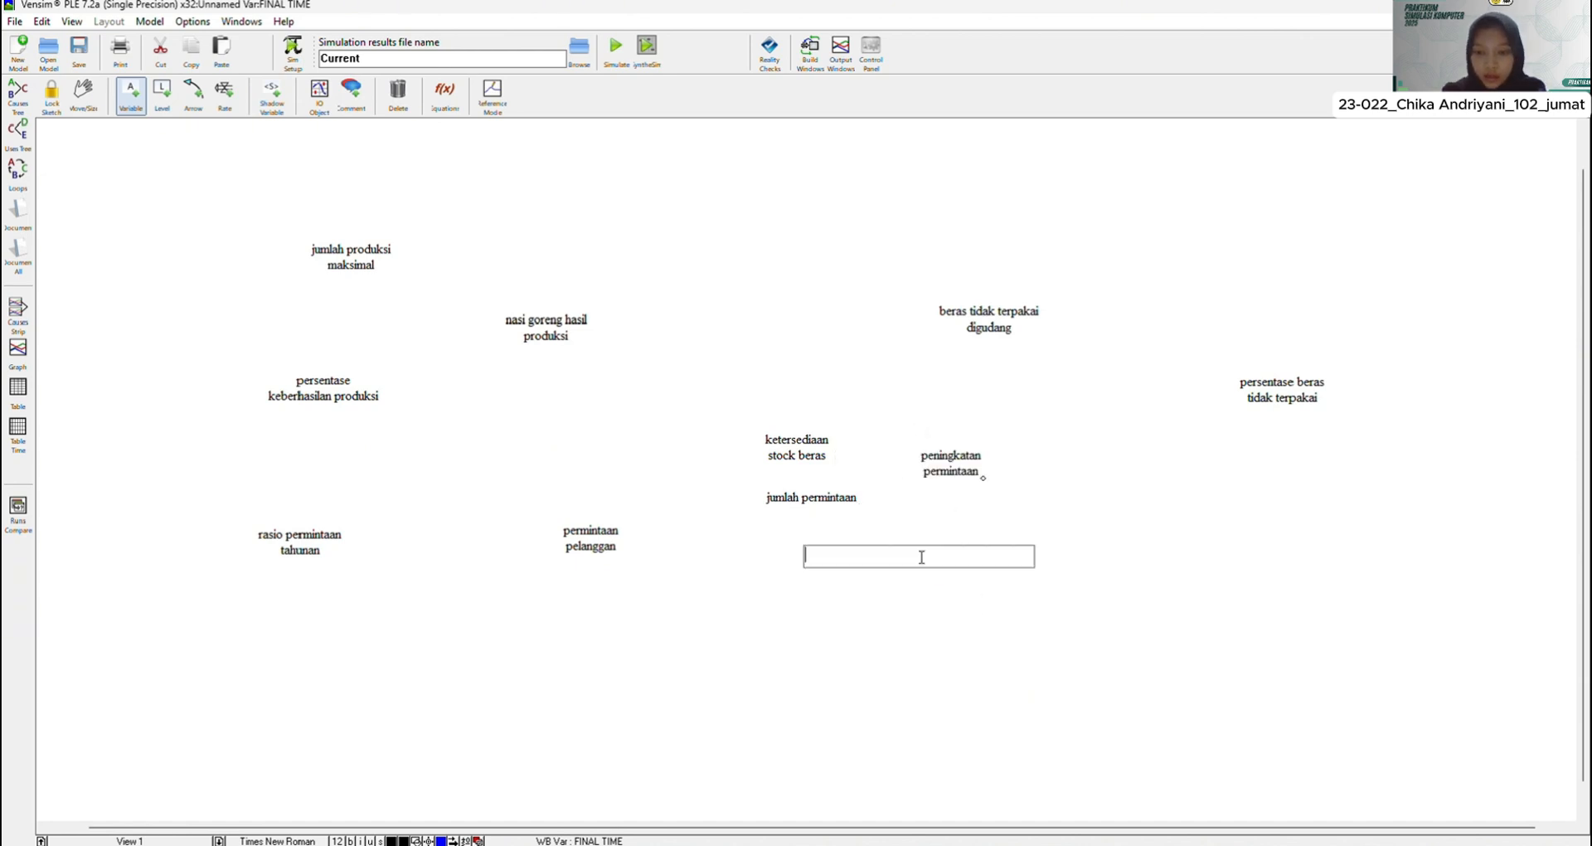
pyautogui.write('pen')
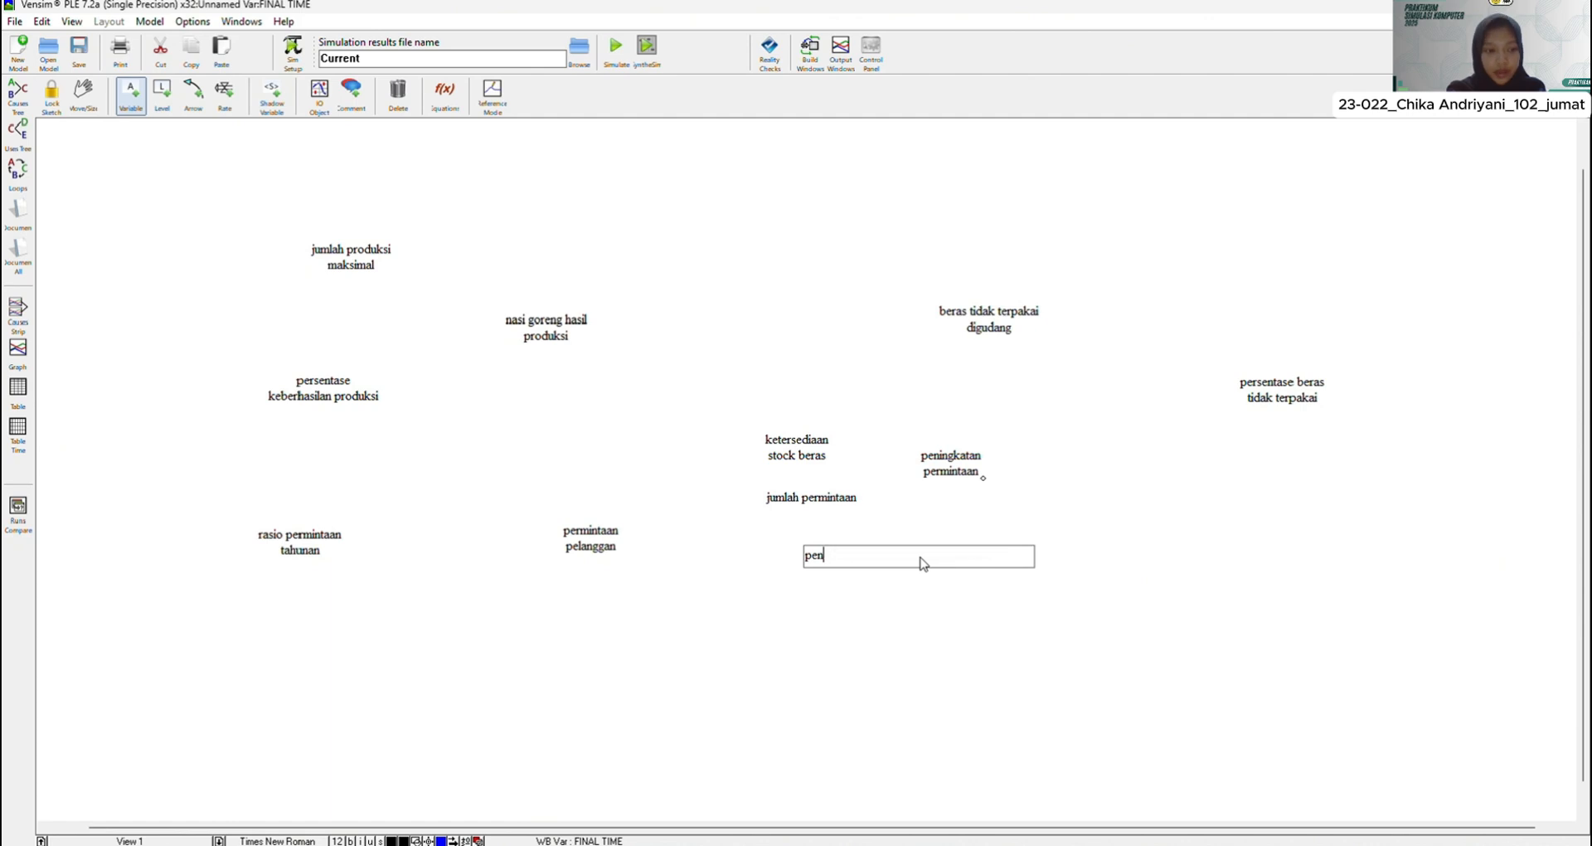
pyautogui.write('urunan per')
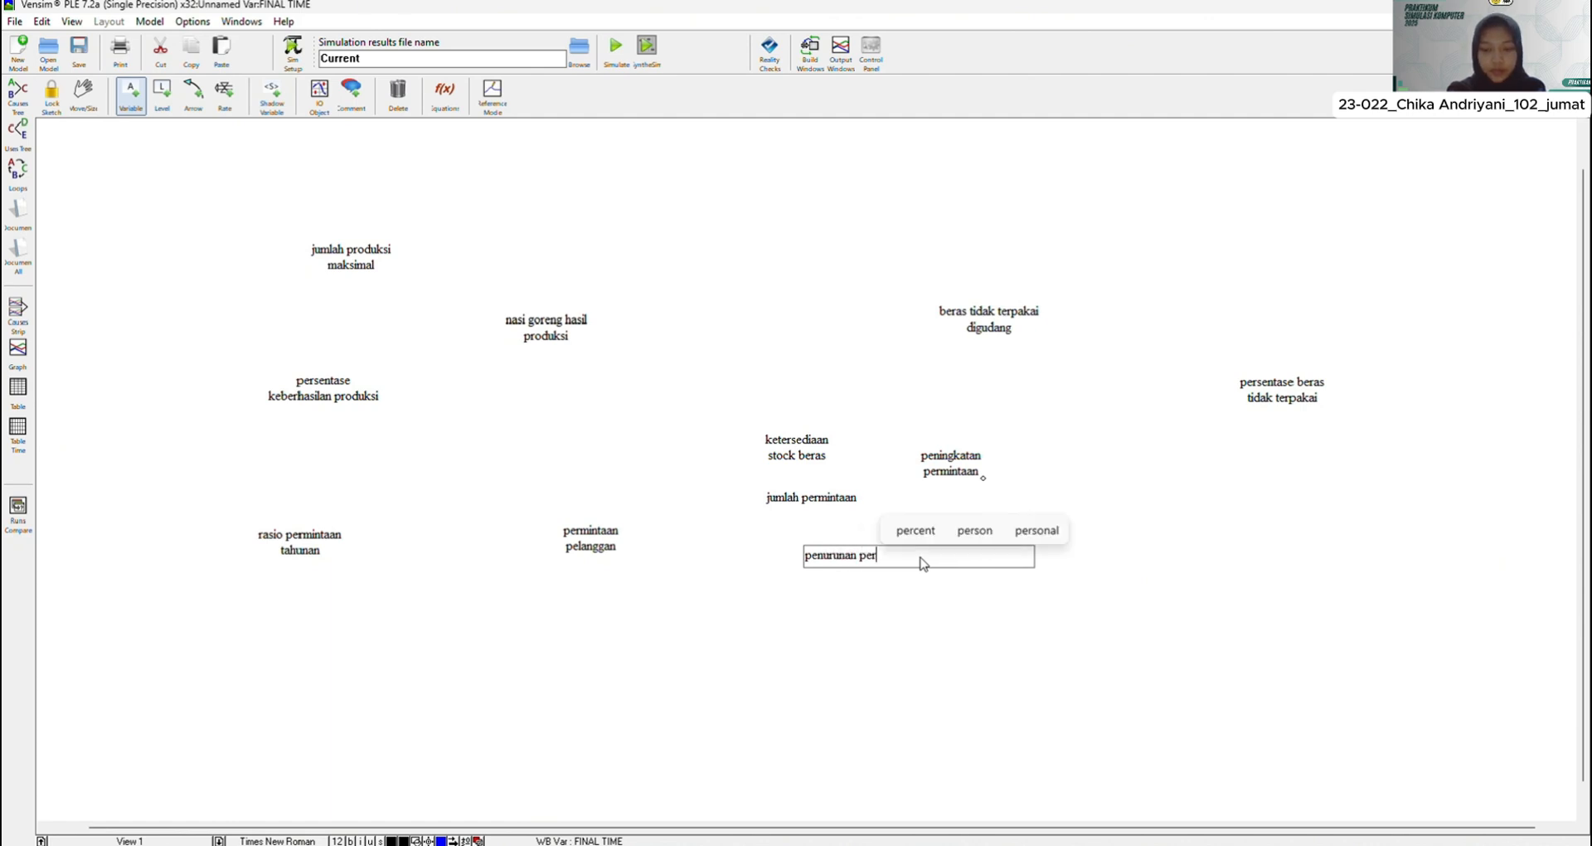
pyautogui.write('mintaan')
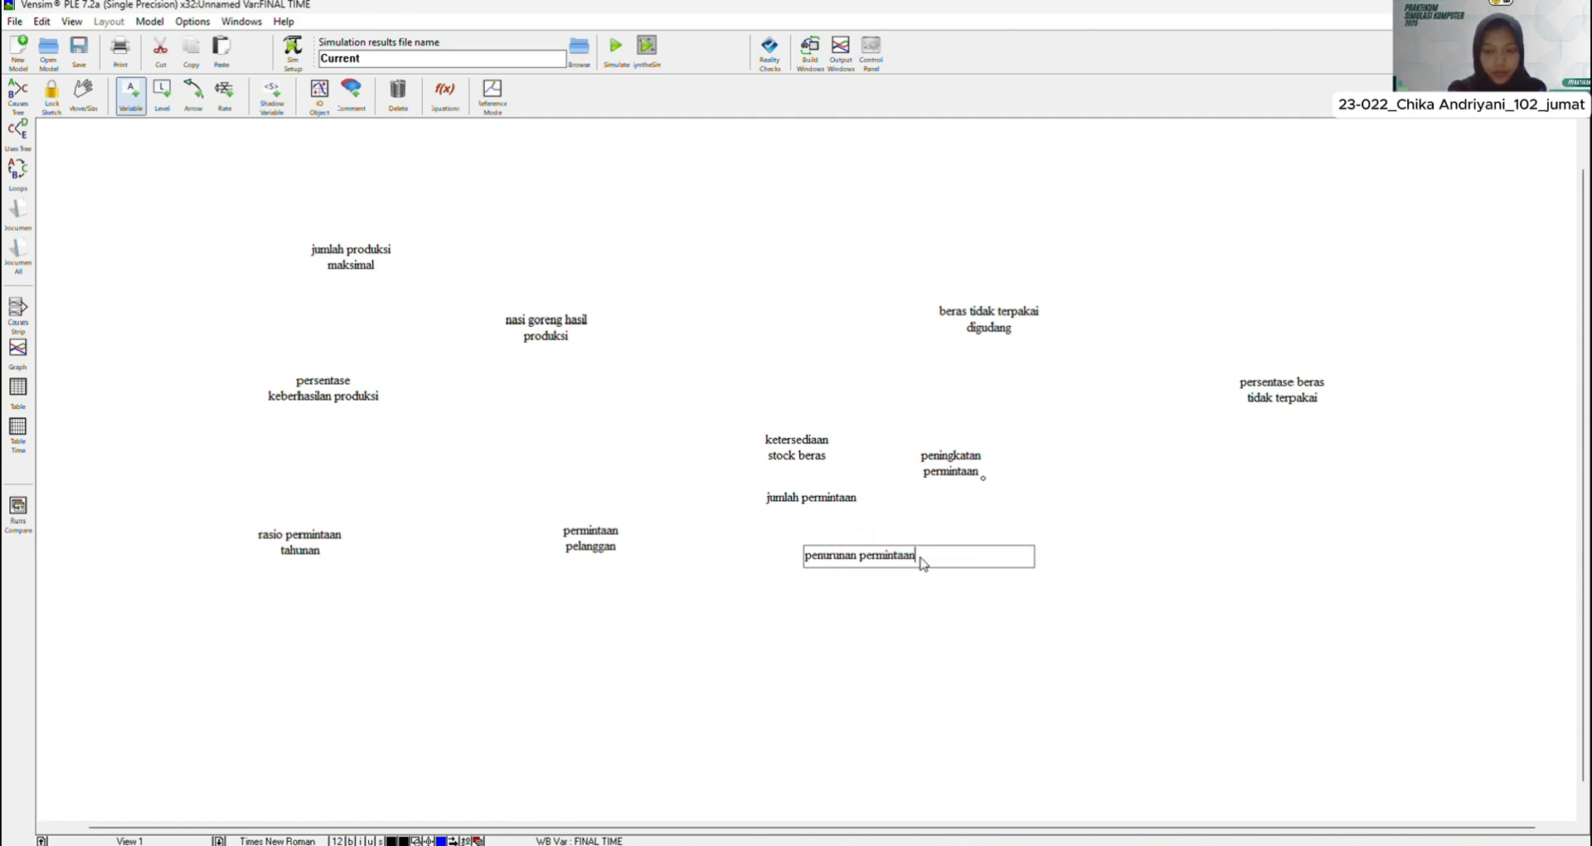
pyautogui.press('Return')
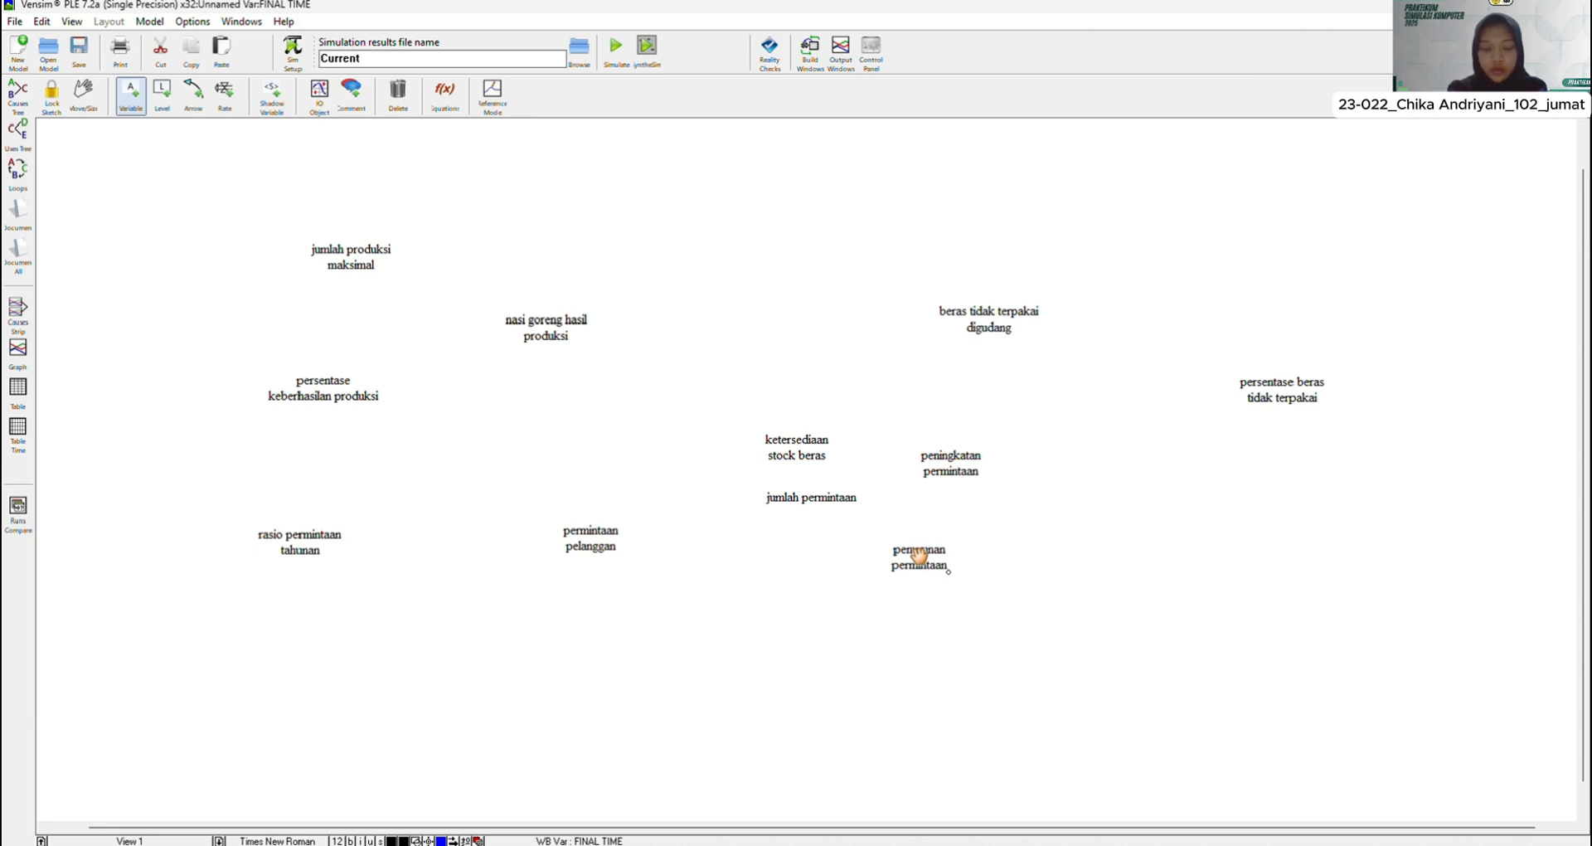
# Step: Add a variable named "persentase peningkatan permintaan" to the right of "peningkatan permintaan"
pyautogui.click(1195, 458)
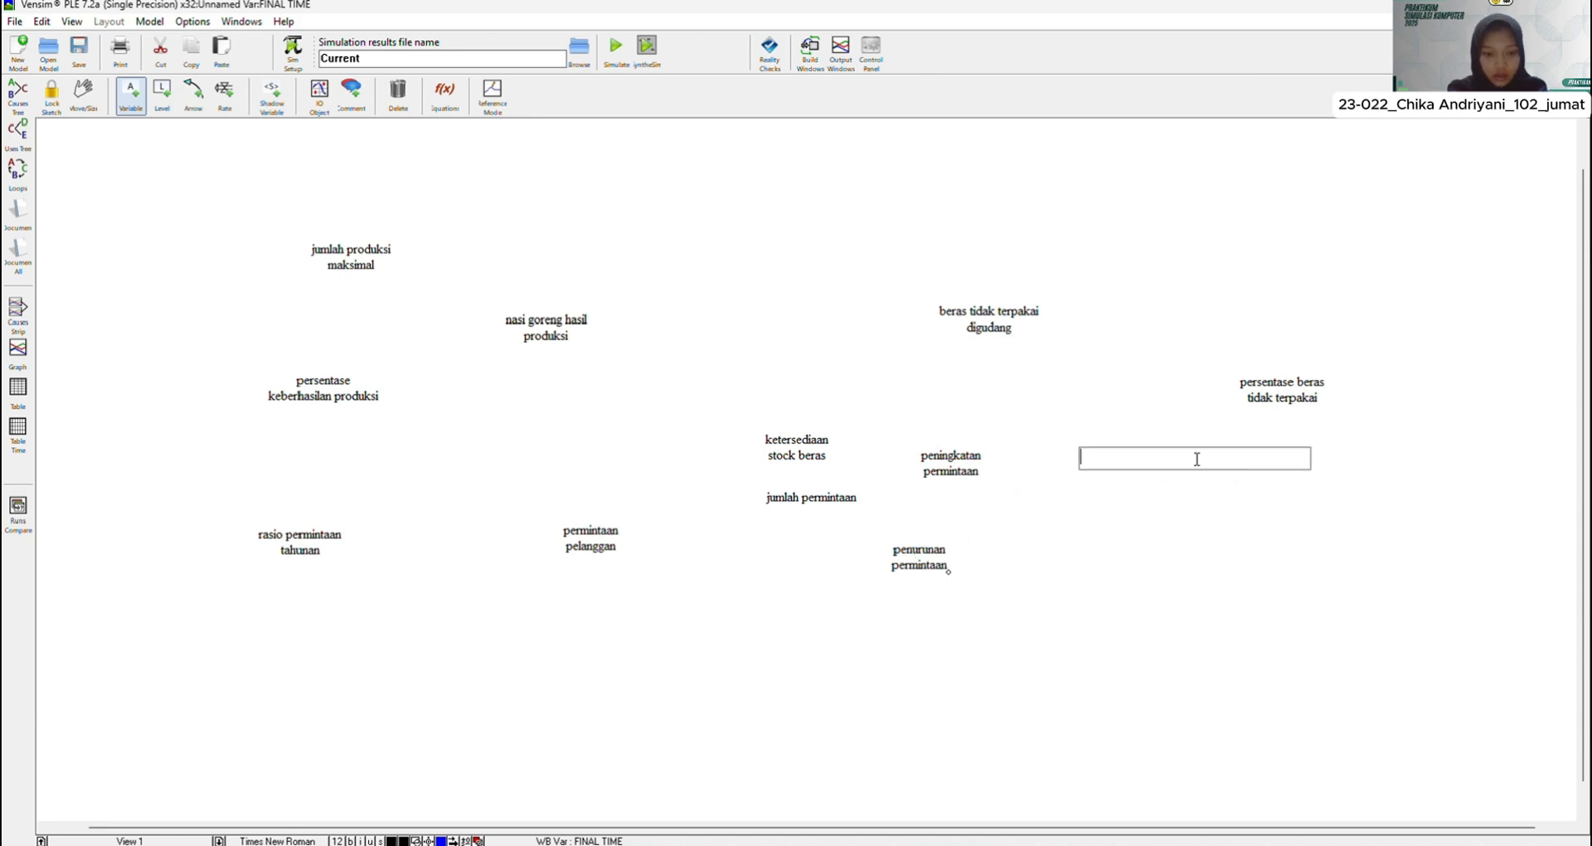
pyautogui.write('persen')
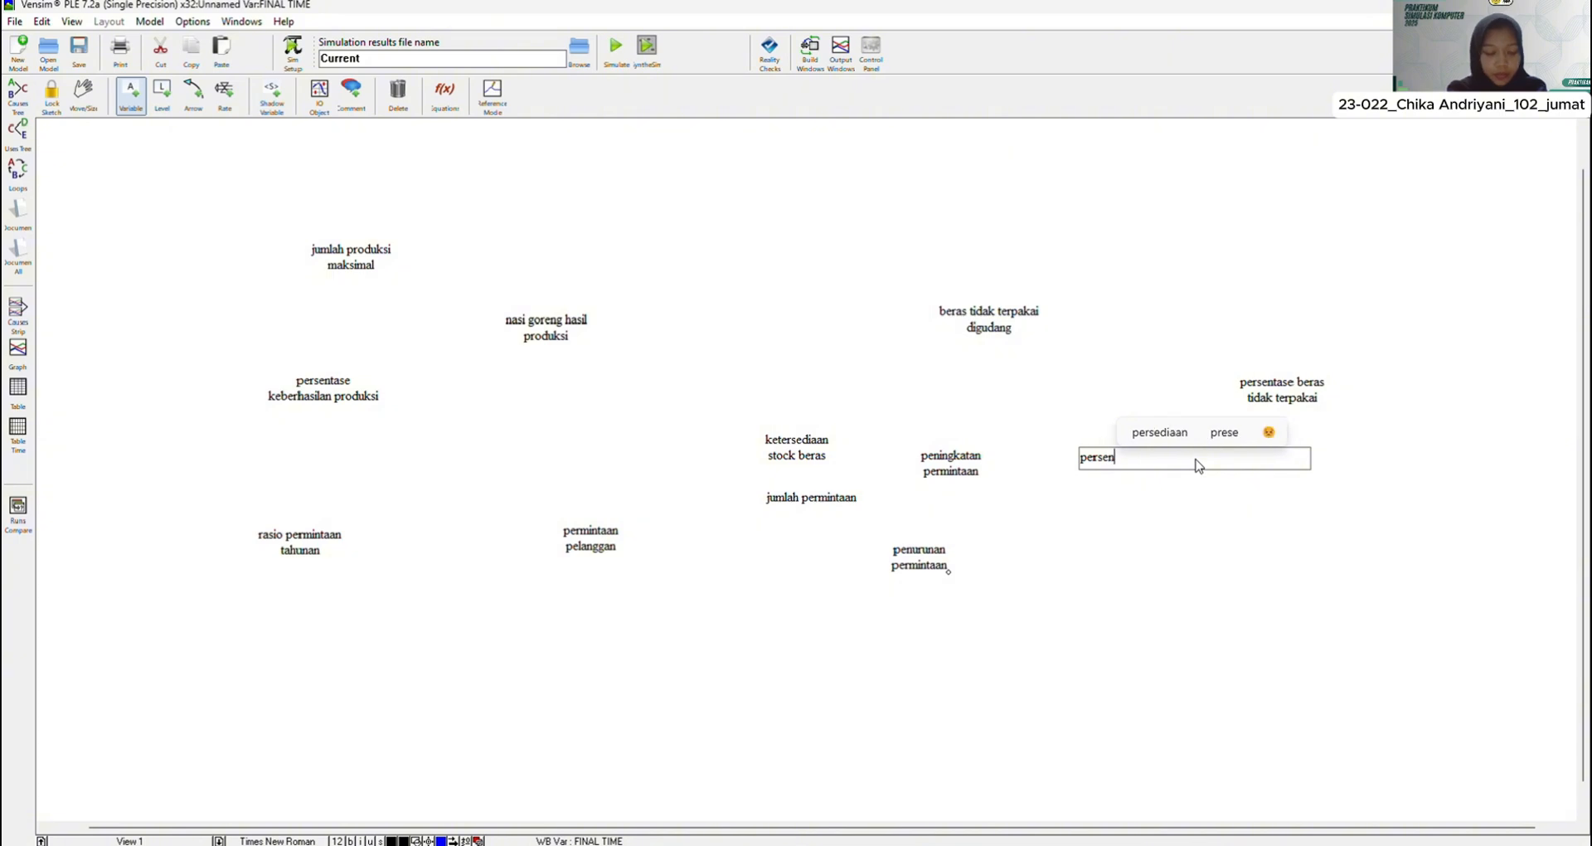
pyautogui.write('tase')
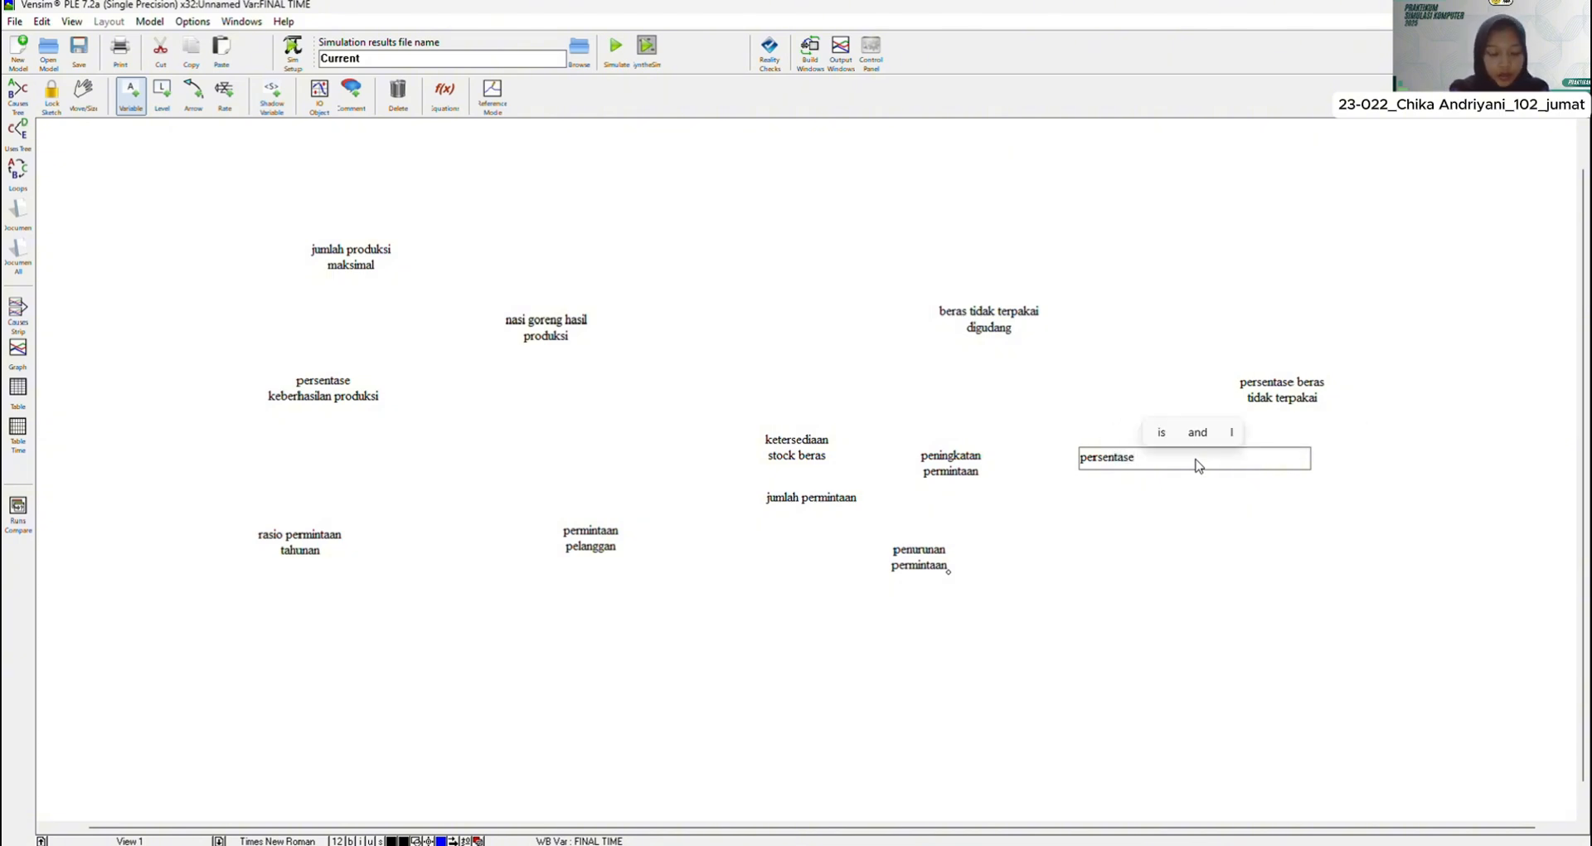
pyautogui.write(' penin')
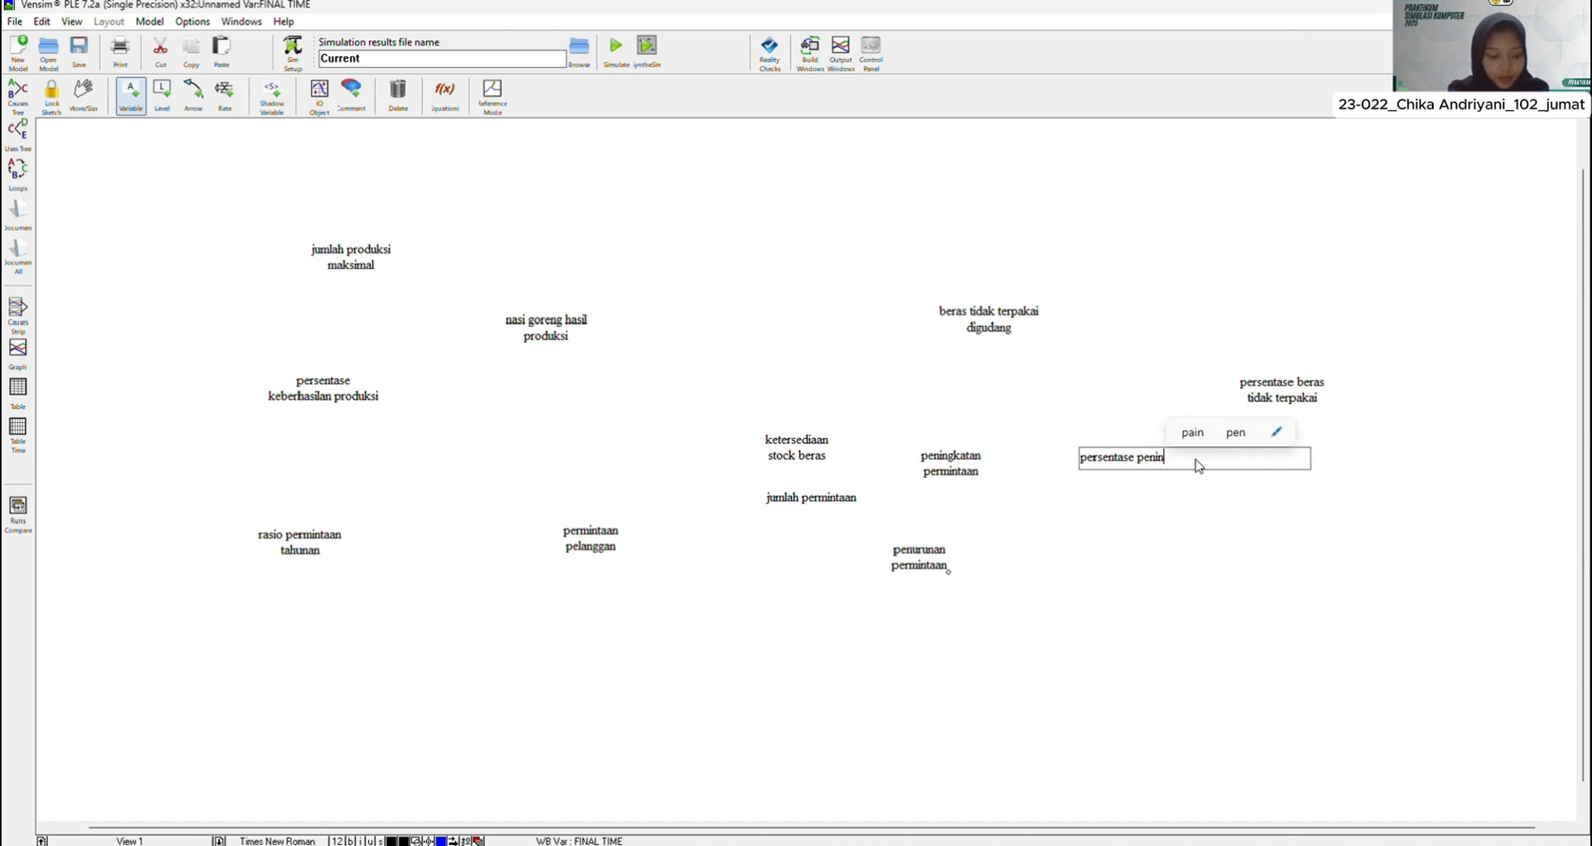
pyautogui.write('gkatan permintaan')
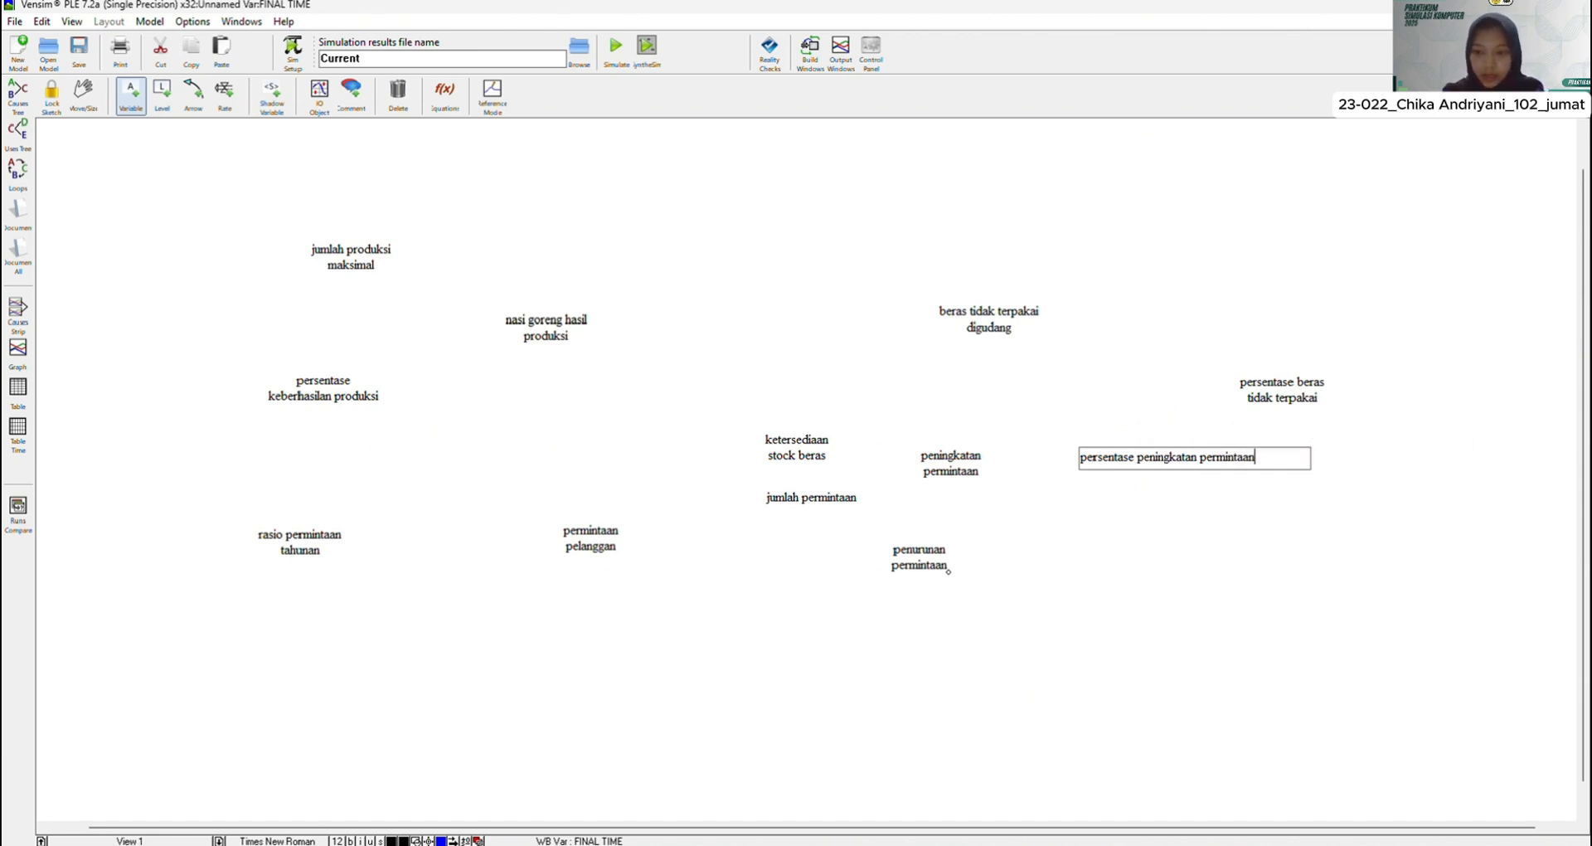
pyautogui.press('Return')
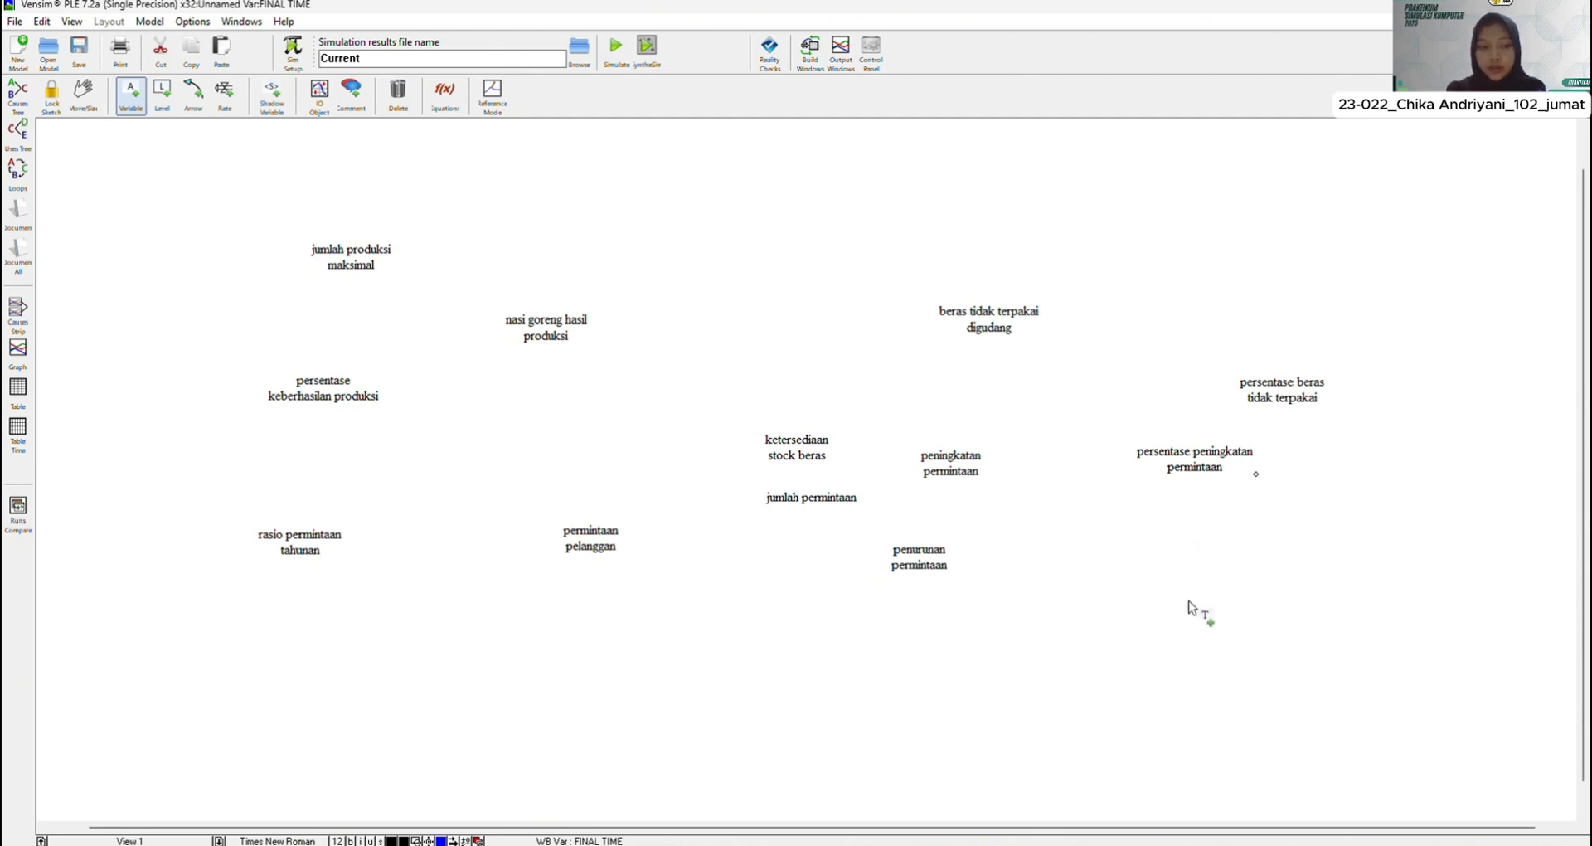
# Step: Add a variable named "persentase penurunan permintaan" directly below "persentase peningkatan permintaan"
pyautogui.click(1182, 557)
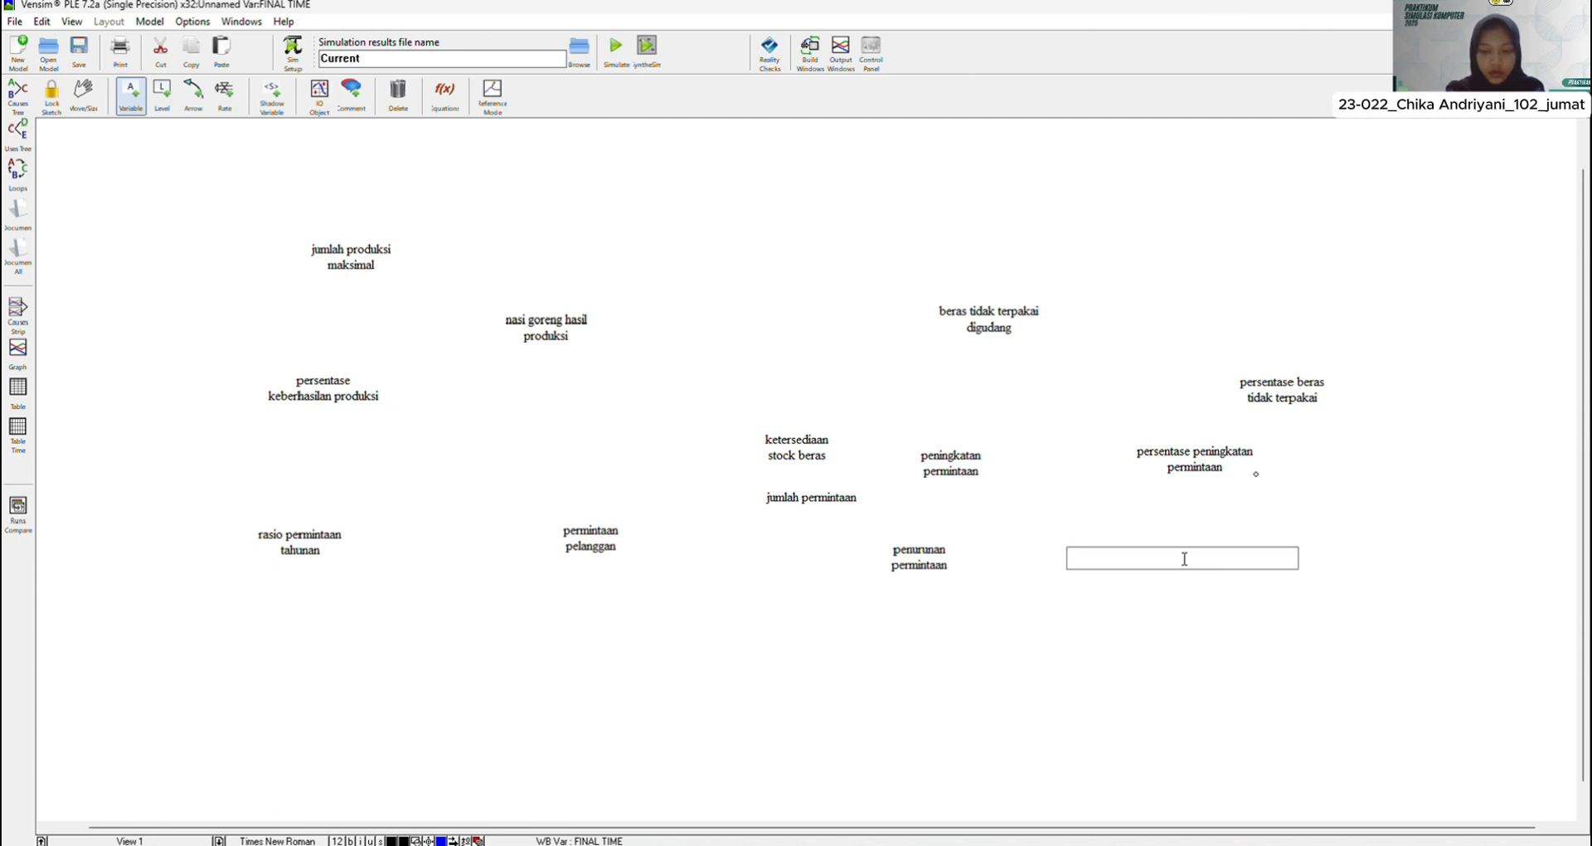
pyautogui.write('perse')
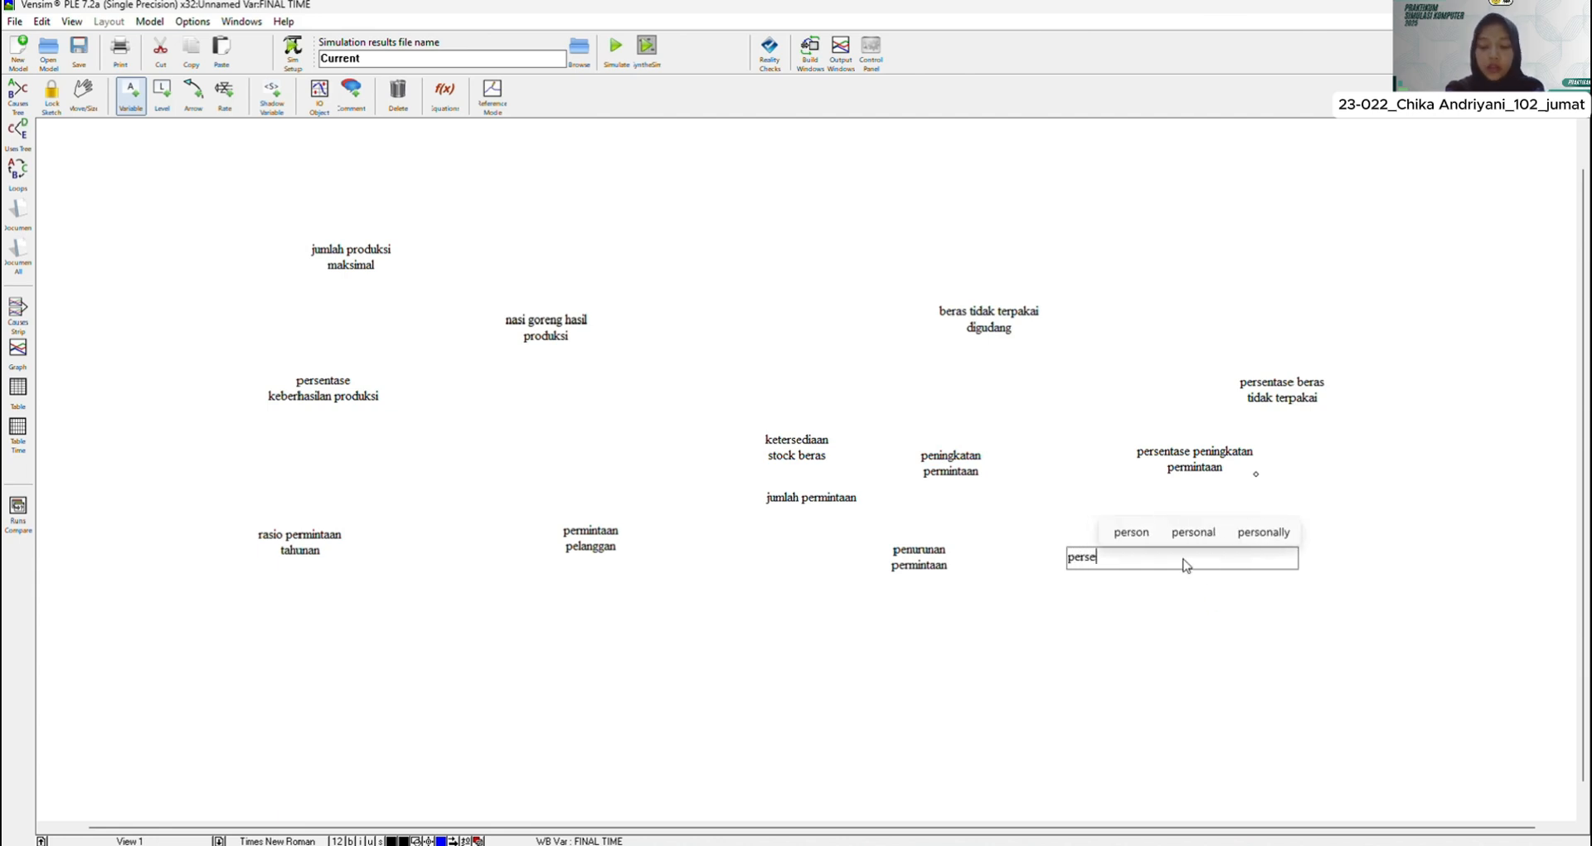
pyautogui.write('ntase penuru')
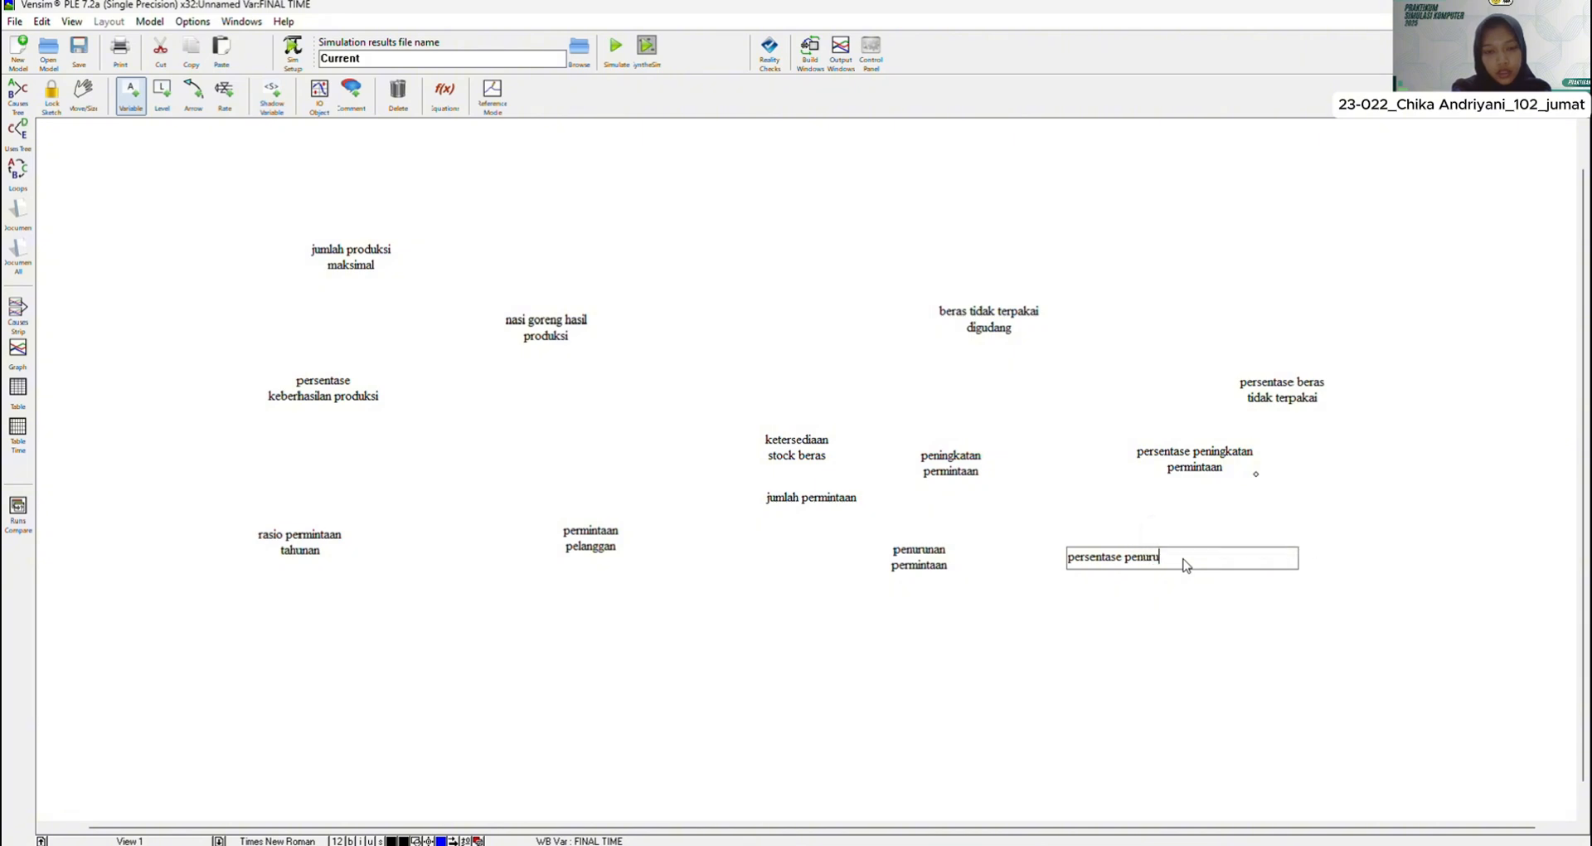
pyautogui.write('nan permintaan')
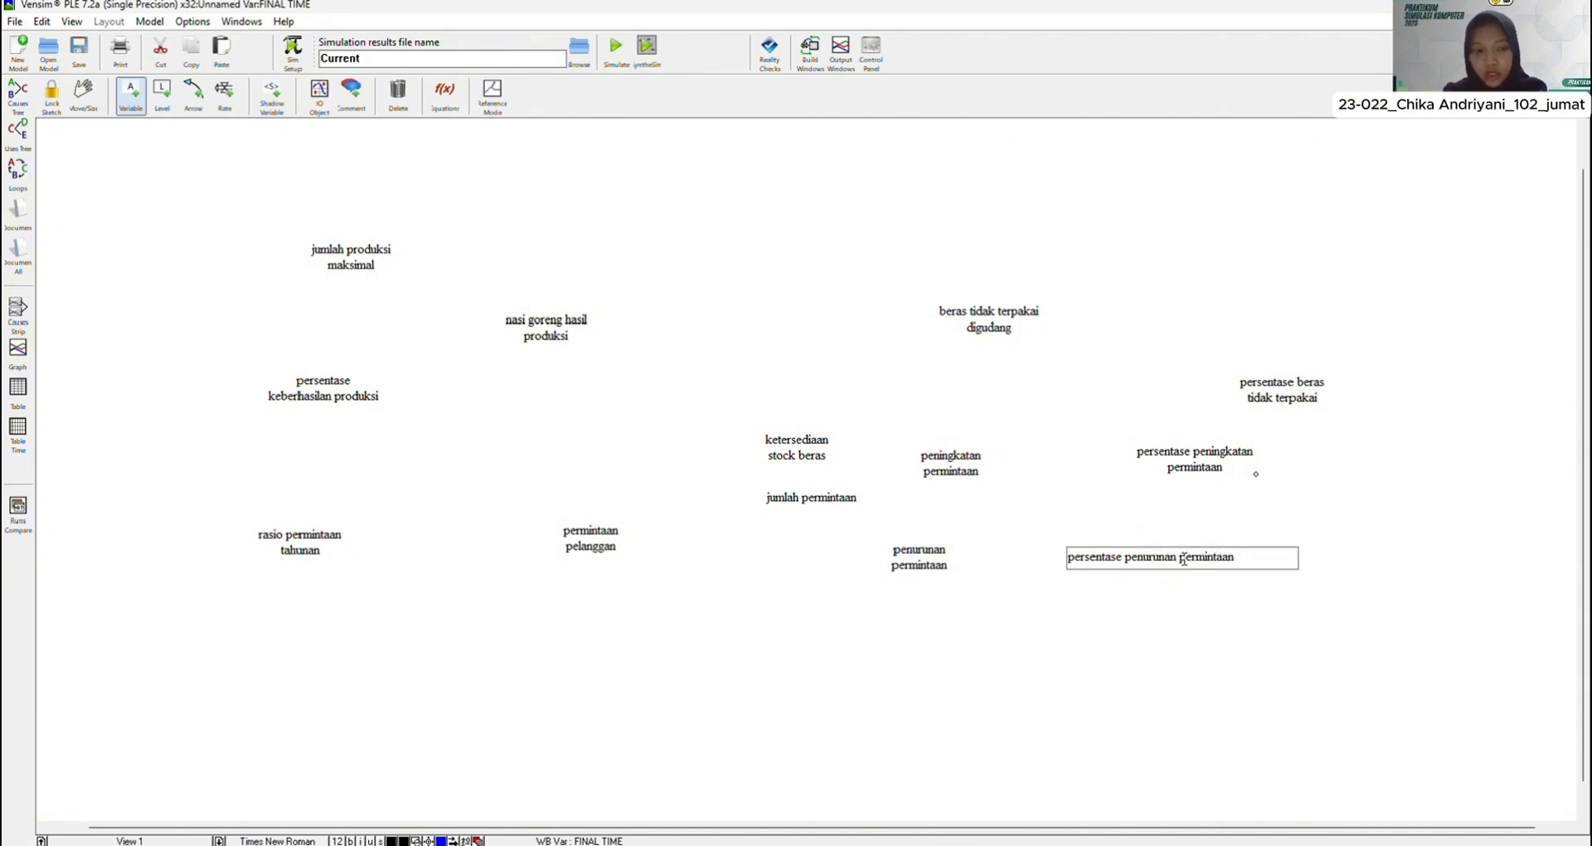
pyautogui.press('Return')
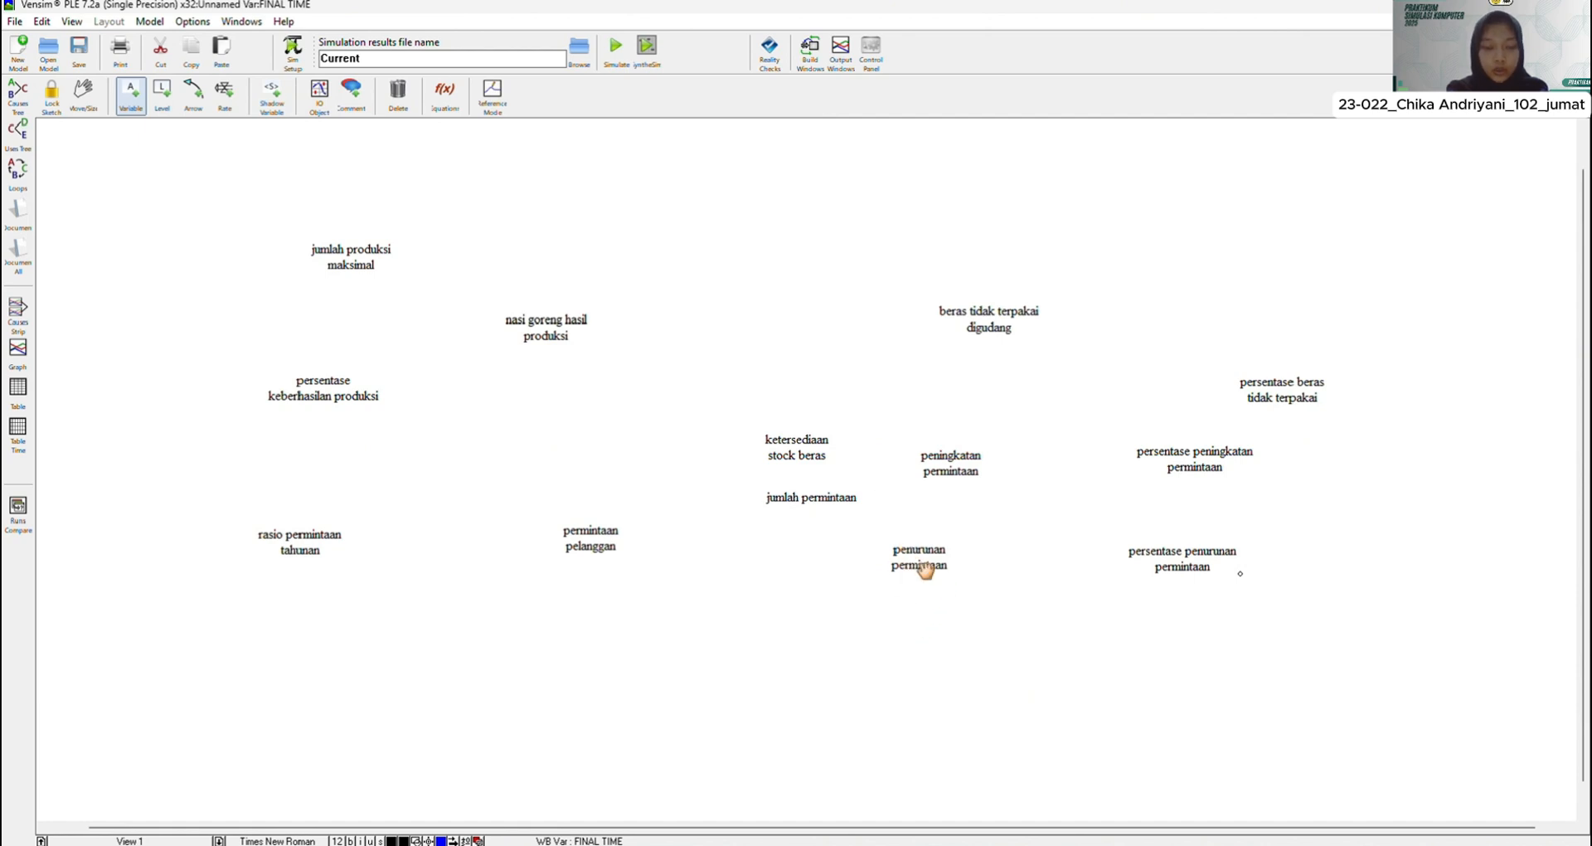
# Step: Move "penurunan permintaan", "jumlah permintaan" and "peningkatan permintaan" slightly lower to leave more room around "ketersediaan stock beras"
pyautogui.moveTo(921, 567); pyautogui.dragTo(912, 615)
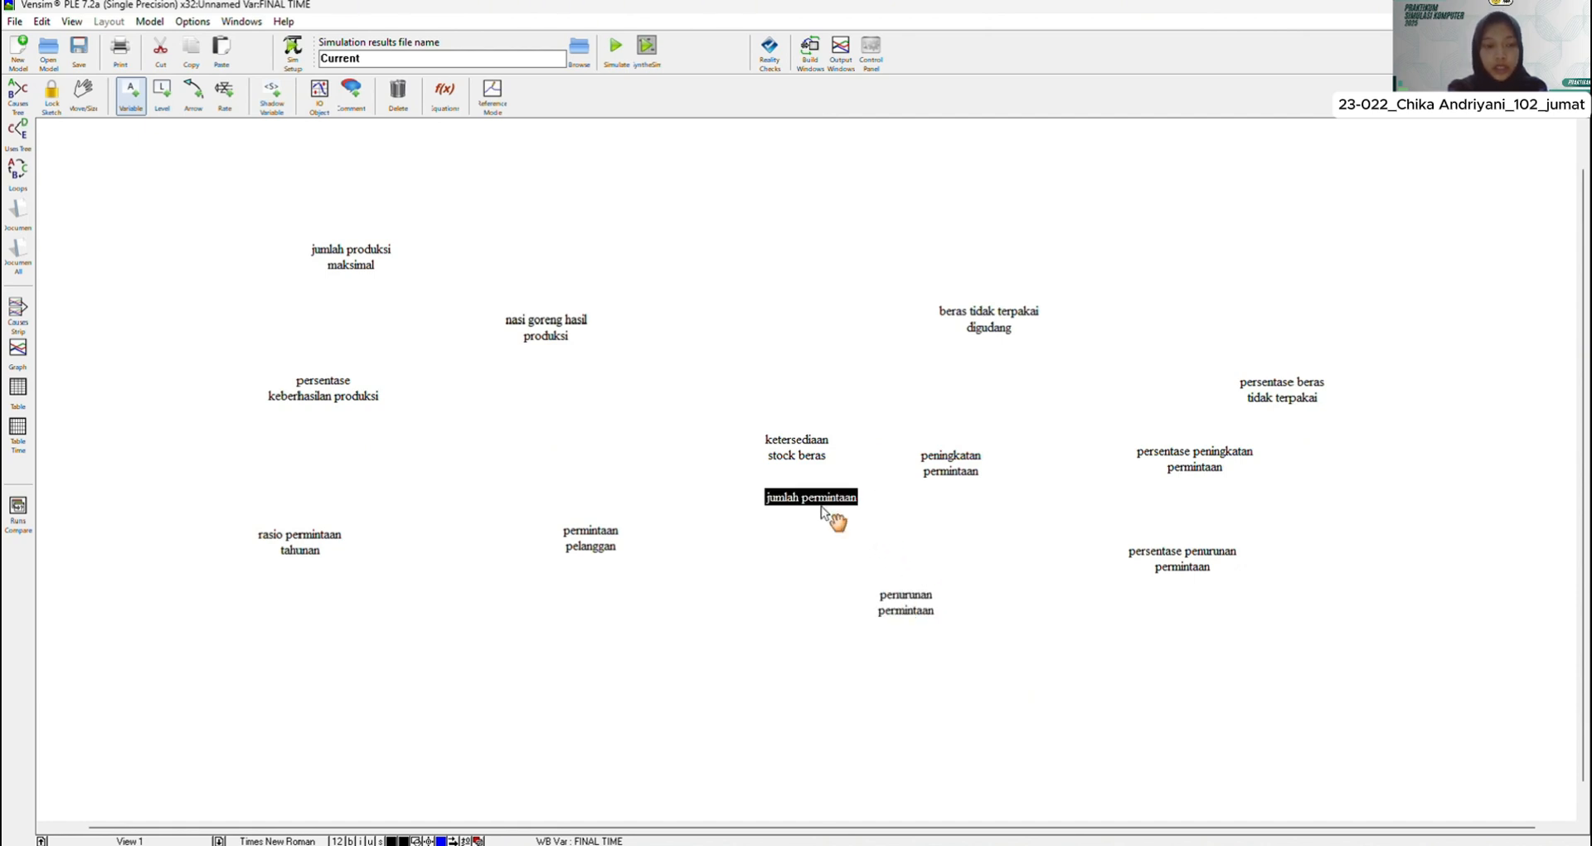
pyautogui.moveTo(821, 506); pyautogui.dragTo(815, 527)
pyautogui.click(964, 467)
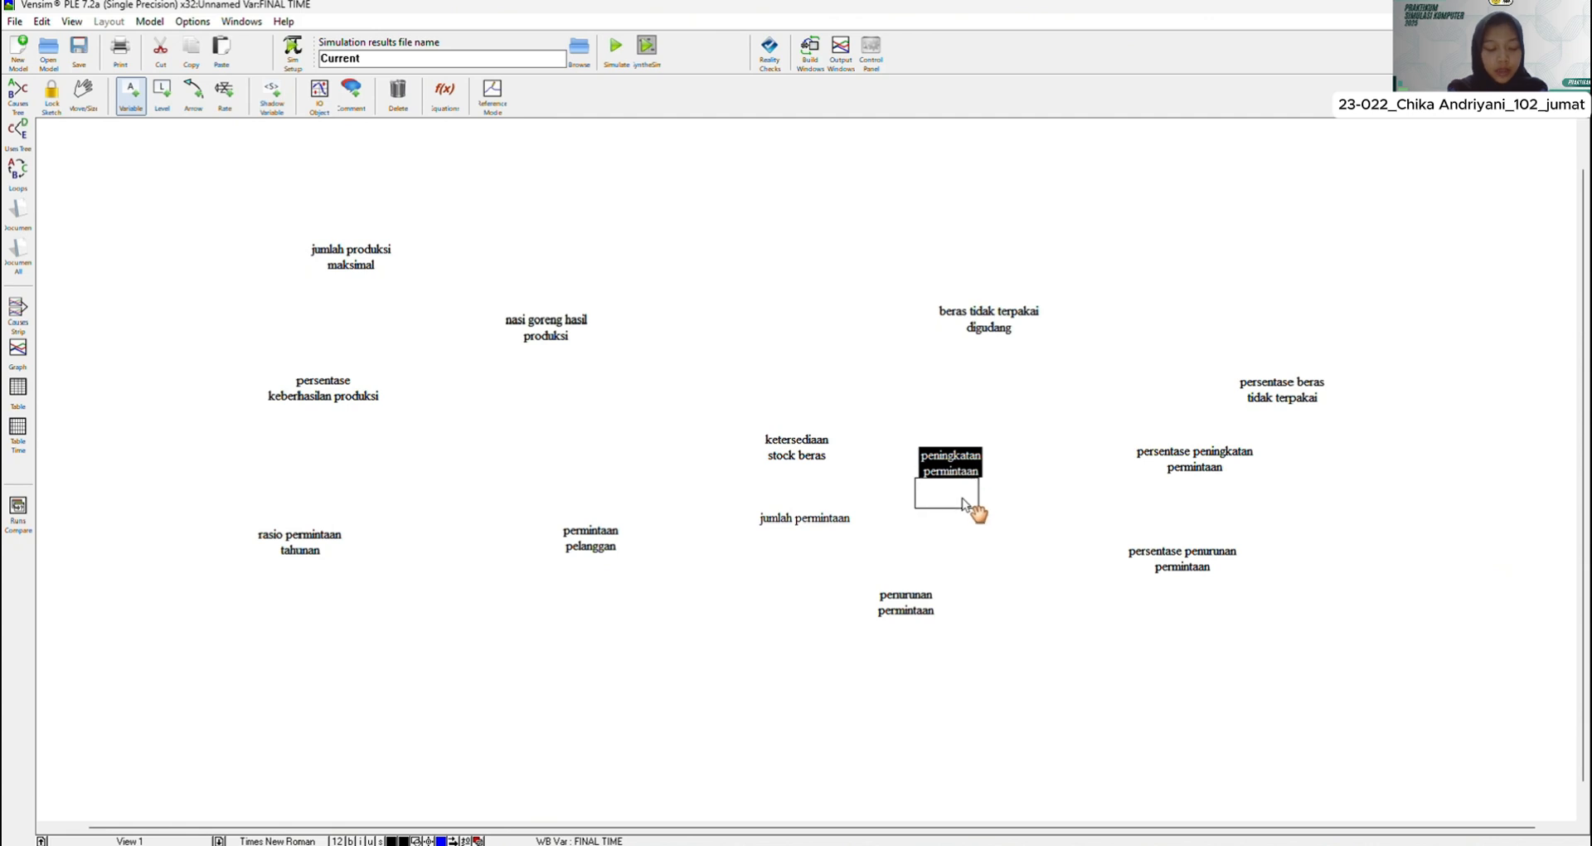
pyautogui.moveTo(962, 497); pyautogui.dragTo(960, 499)
pyautogui.click(917, 612)
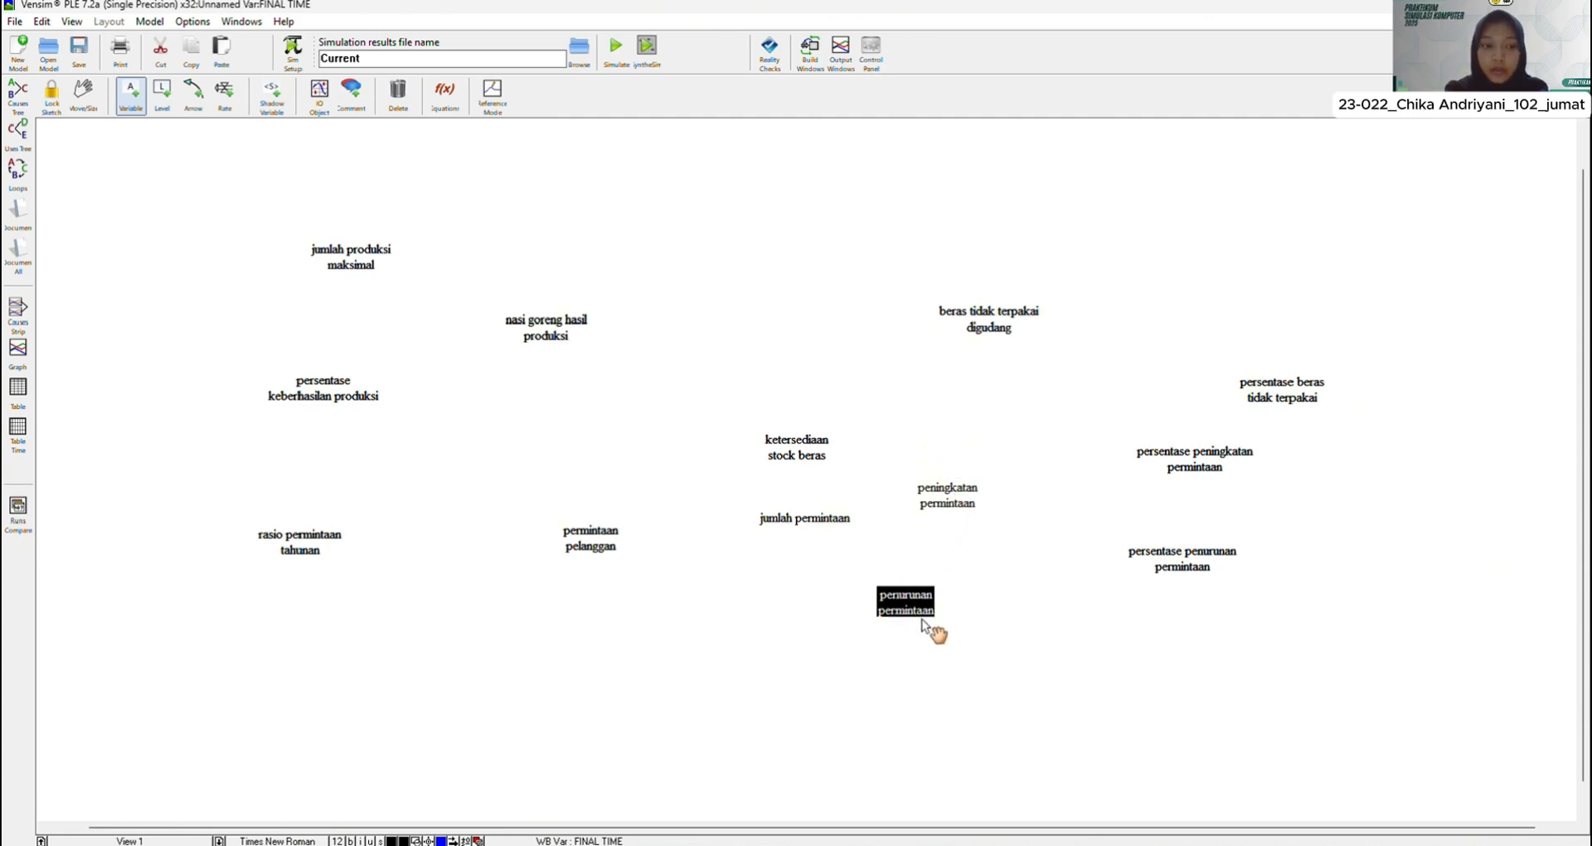
pyautogui.moveTo(923, 620); pyautogui.dragTo(935, 630)
# Step: Widen the "ketersediaan stock beras" variable so that its name fits on a single line
pyautogui.click(808, 459)
pyautogui.click(823, 464)
pyautogui.click(823, 464)
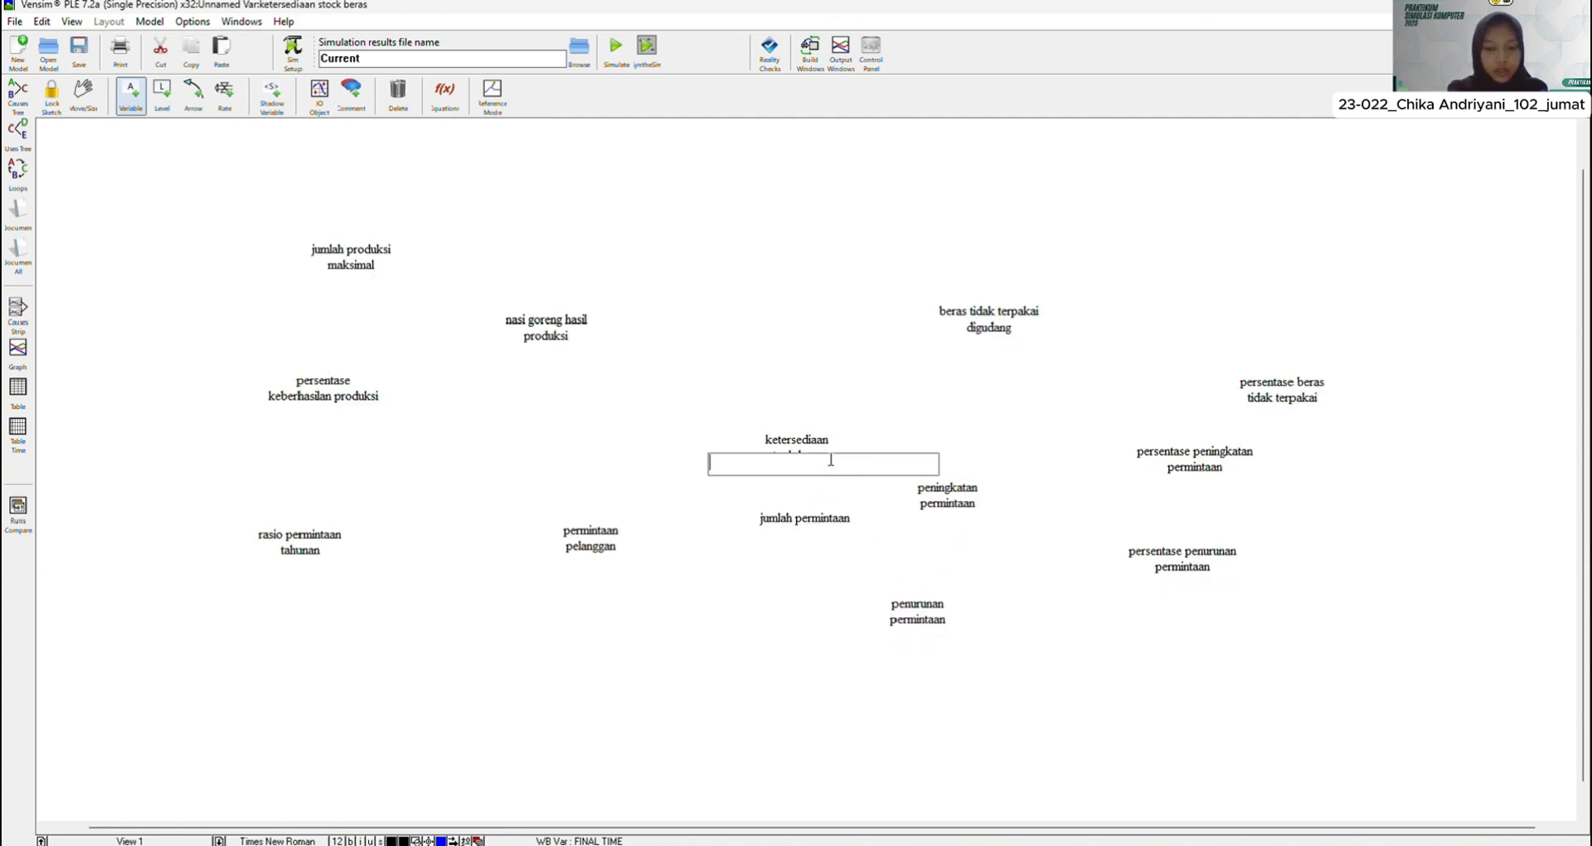
pyautogui.click(832, 448)
pyautogui.click(850, 468)
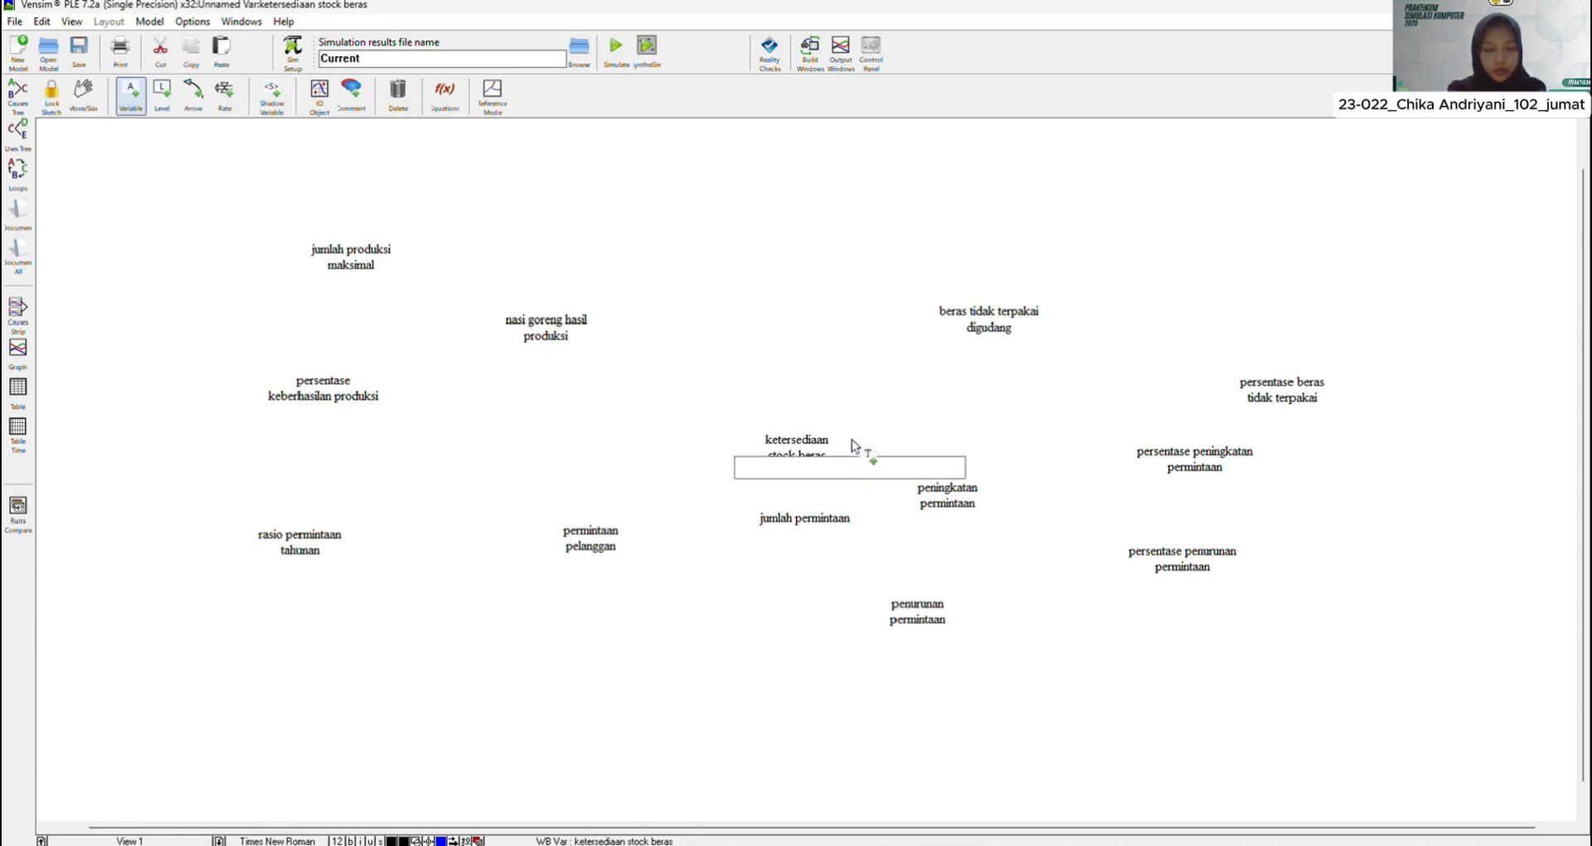
pyautogui.click(853, 440)
pyautogui.click(844, 469)
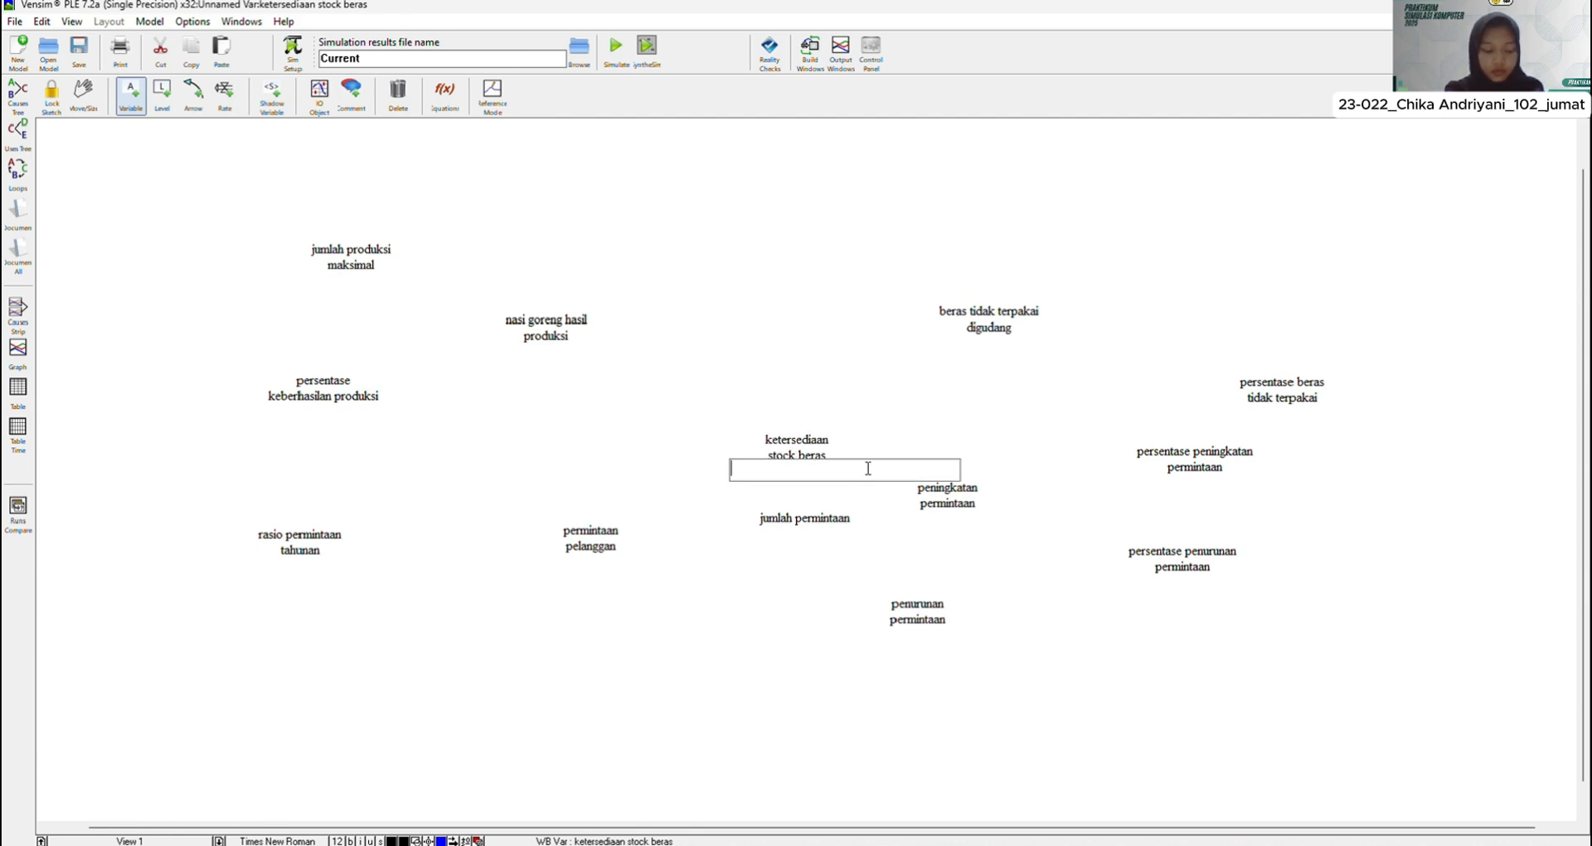
pyautogui.click(942, 335)
pyautogui.click(831, 370)
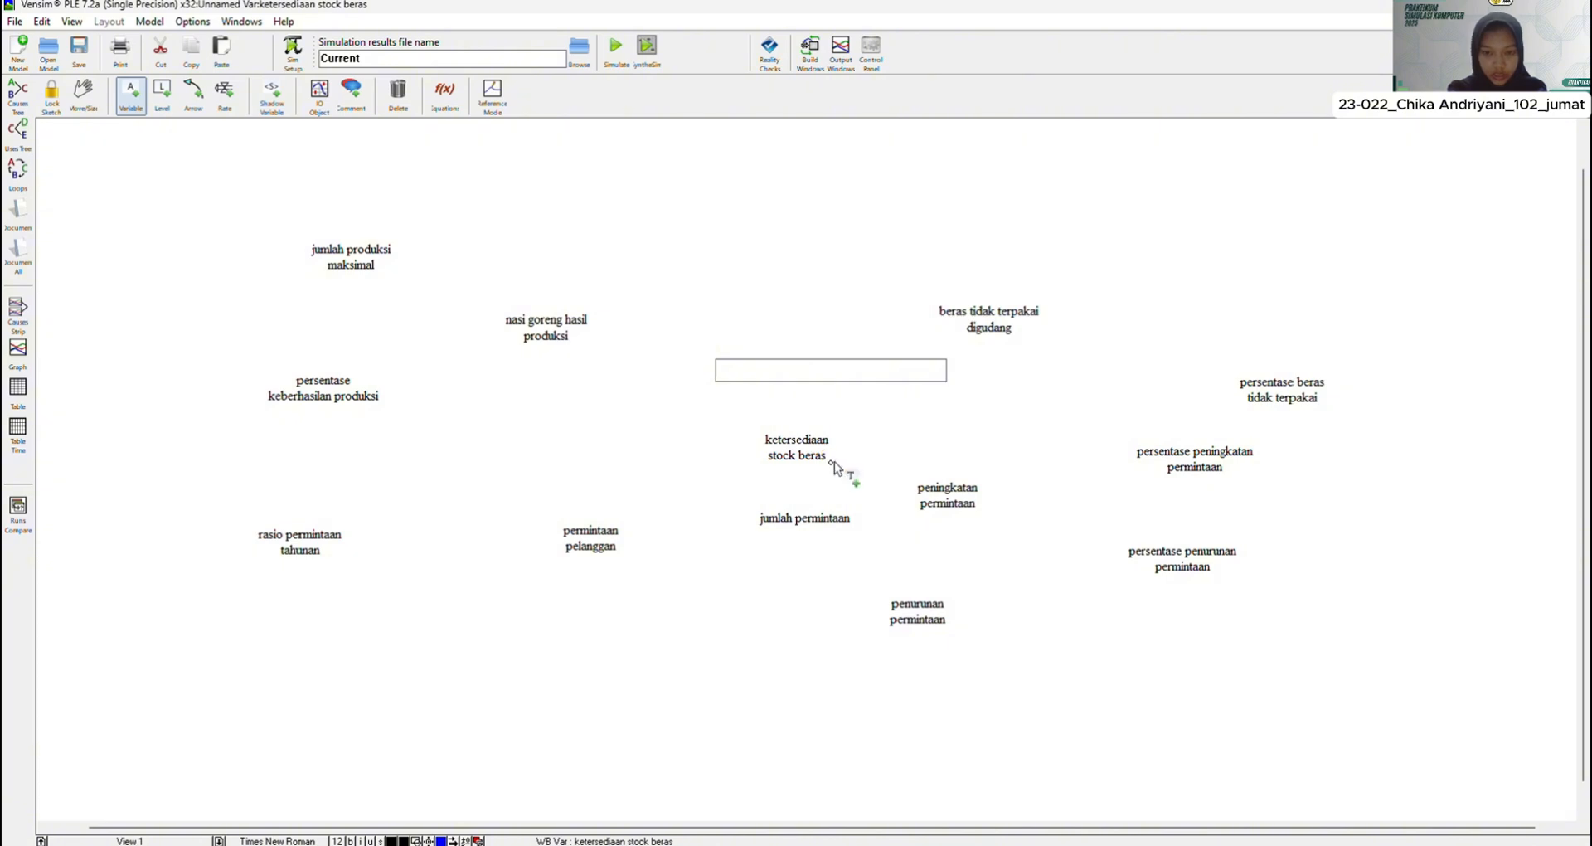
pyautogui.moveTo(832, 463)
pyautogui.mouseDown()
pyautogui.moveTo(892, 458)
pyautogui.moveTo(829, 442)
pyautogui.mouseUp()
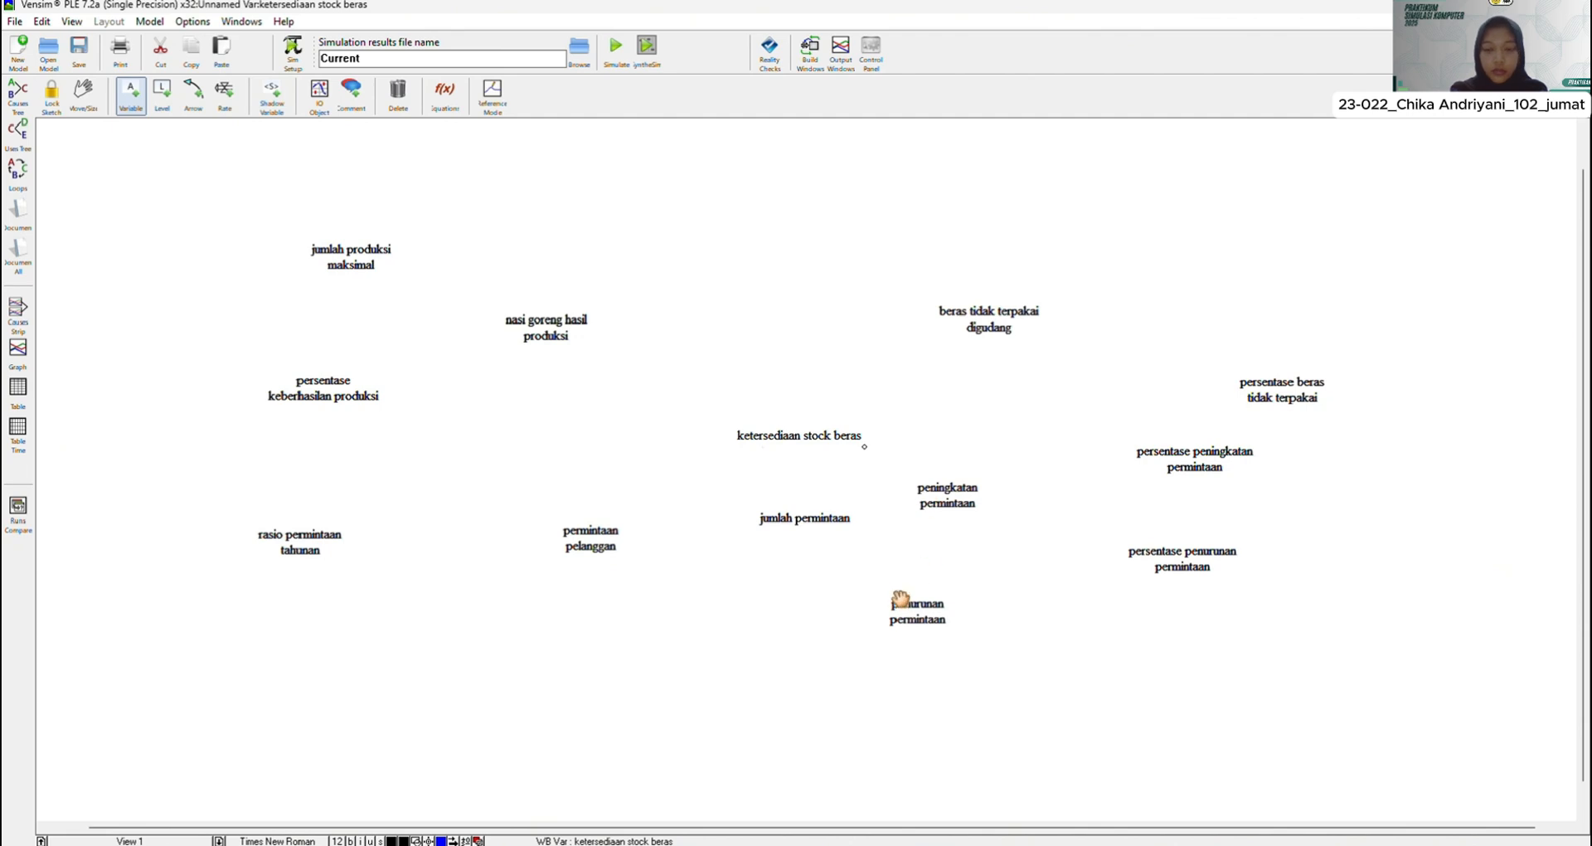
# Step: Move "jumlah permintaan" slightly down and left, and "penurunan permintaan" further down and right
pyautogui.click(818, 520)
pyautogui.moveTo(818, 520); pyautogui.dragTo(802, 542)
pyautogui.moveTo(910, 618); pyautogui.dragTo(953, 662)
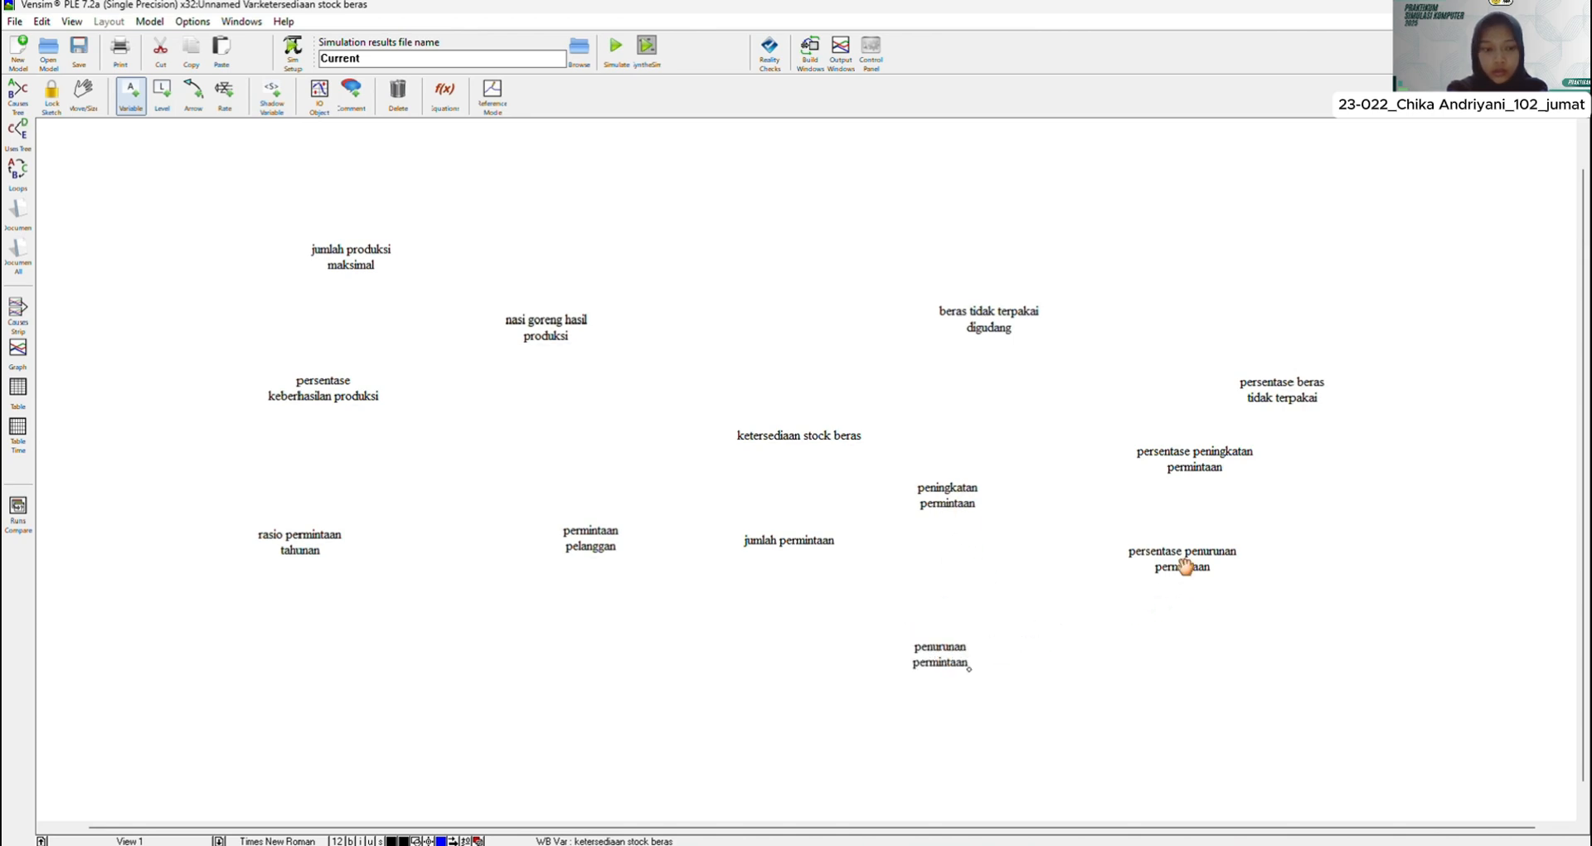
# Step: Lower "persentase penurunan permintaan" and "persentase peningkatan permintaan" so each sits level with its matching "penurunan" or "peningkatan permintaan" variable
pyautogui.moveTo(1185, 564); pyautogui.dragTo(1195, 669)
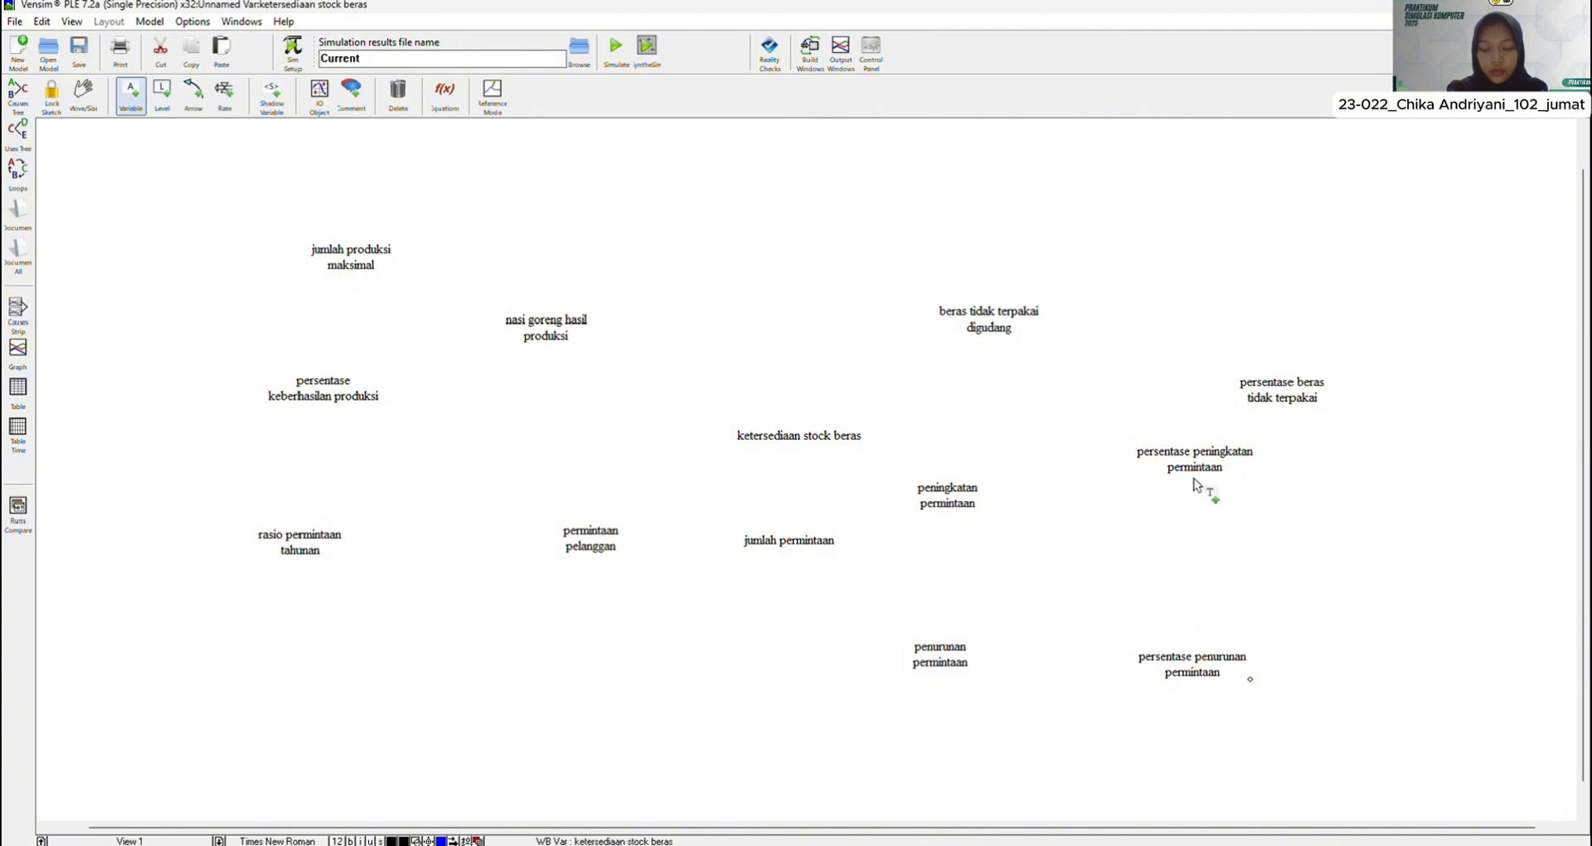
pyautogui.moveTo(1197, 464); pyautogui.dragTo(1195, 500)
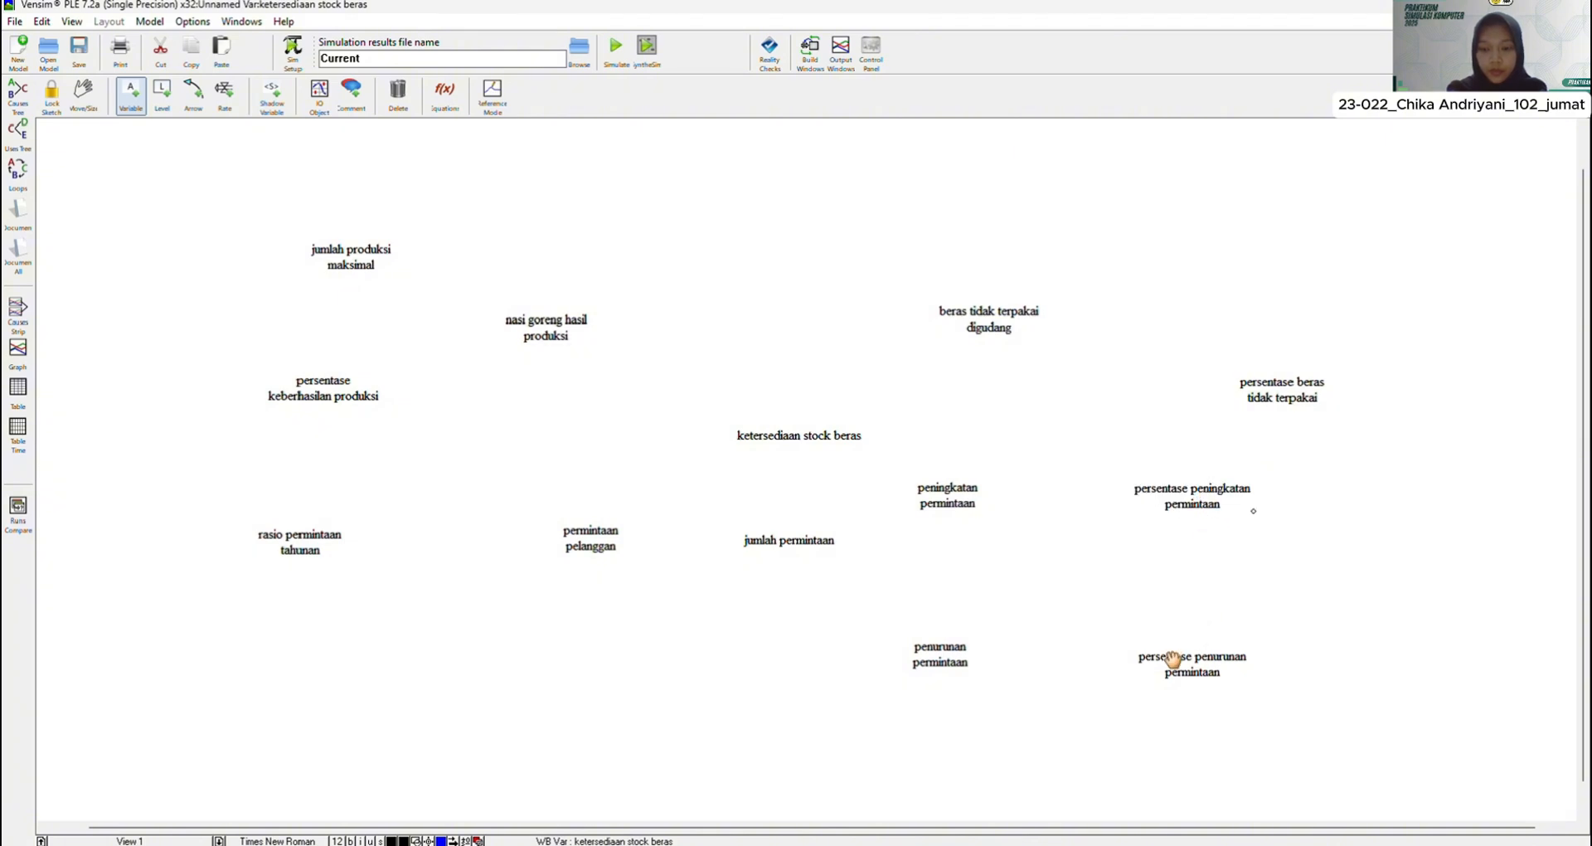
pyautogui.moveTo(1188, 663); pyautogui.dragTo(1199, 647)
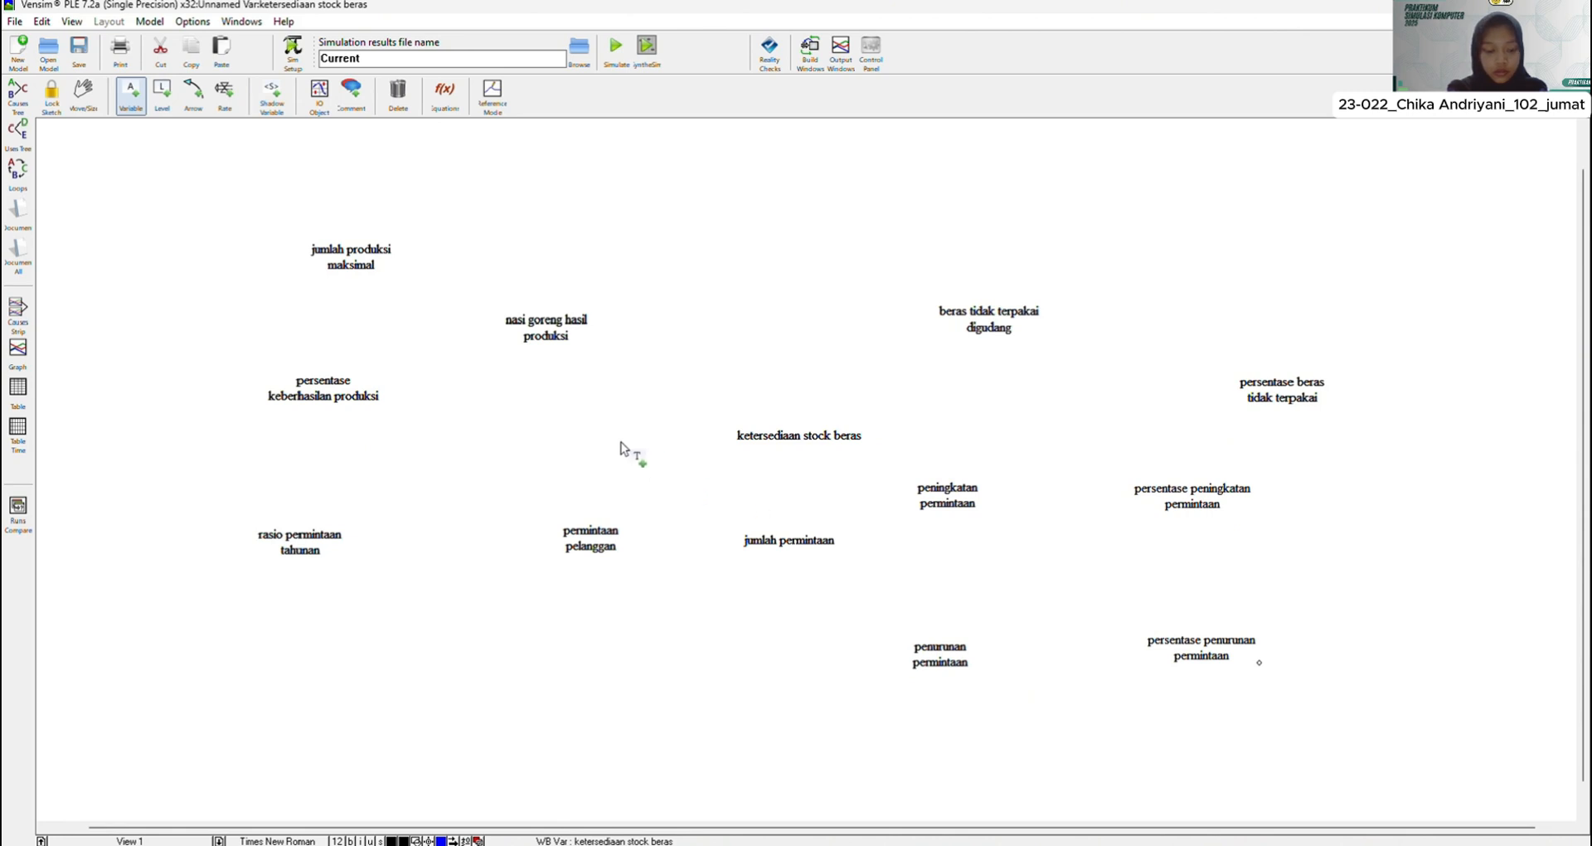
# Step: Move "persentase keberhasilan produksi" further left, and place "rasio permintaan tahunan" below and to the left of "permintaan pelanggan"
pyautogui.click(327, 395)
pyautogui.moveTo(287, 401)
pyautogui.mouseDown()
pyautogui.moveTo(279, 391)
pyautogui.moveTo(306, 409)
pyautogui.mouseUp()
pyautogui.click(303, 551)
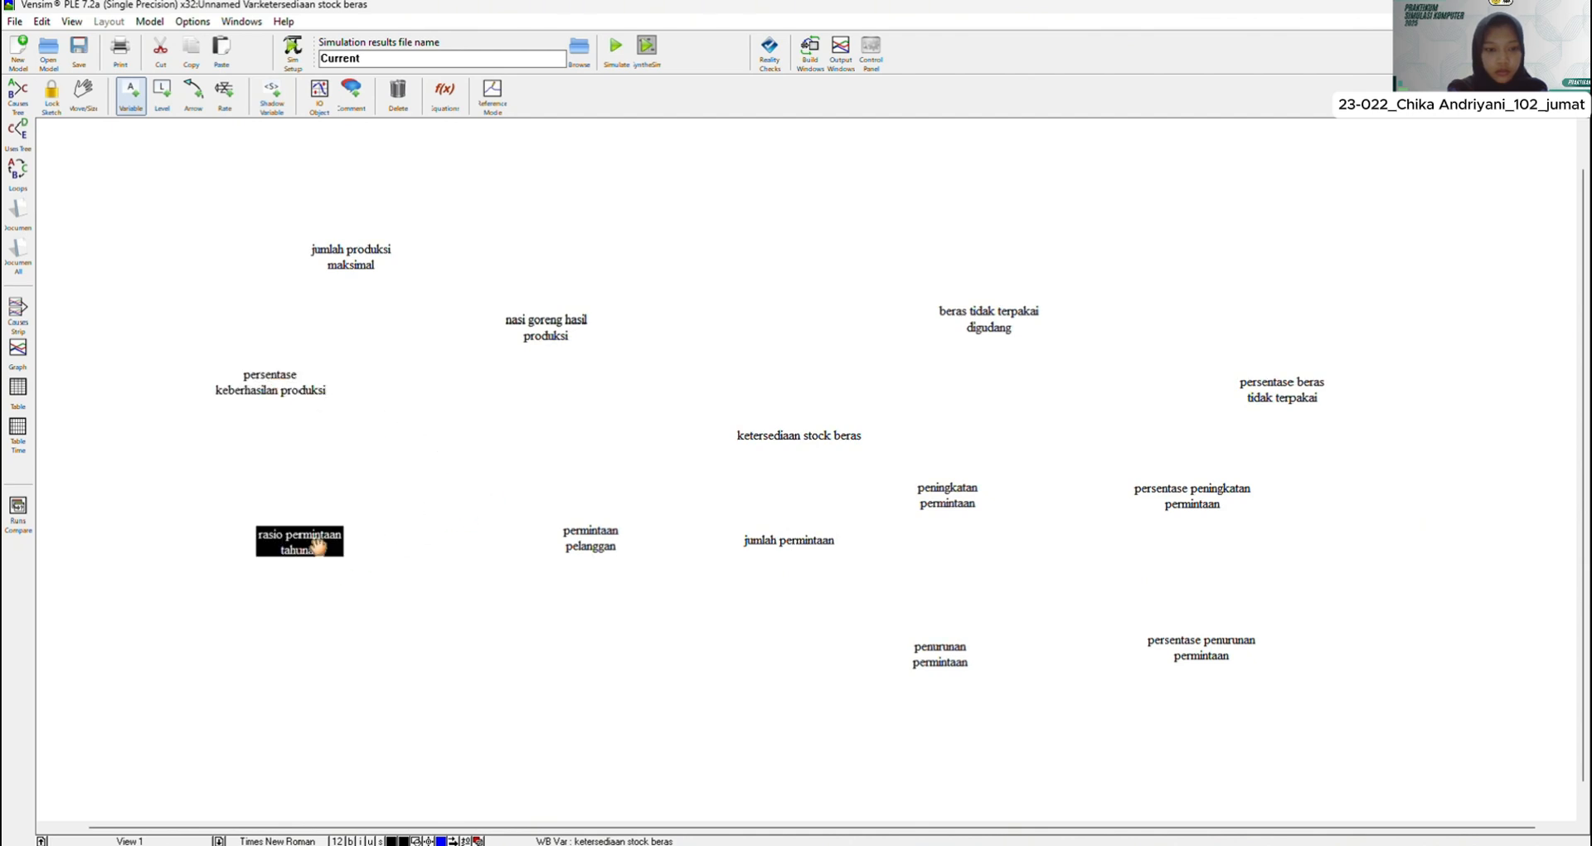
pyautogui.moveTo(302, 551); pyautogui.dragTo(426, 561)
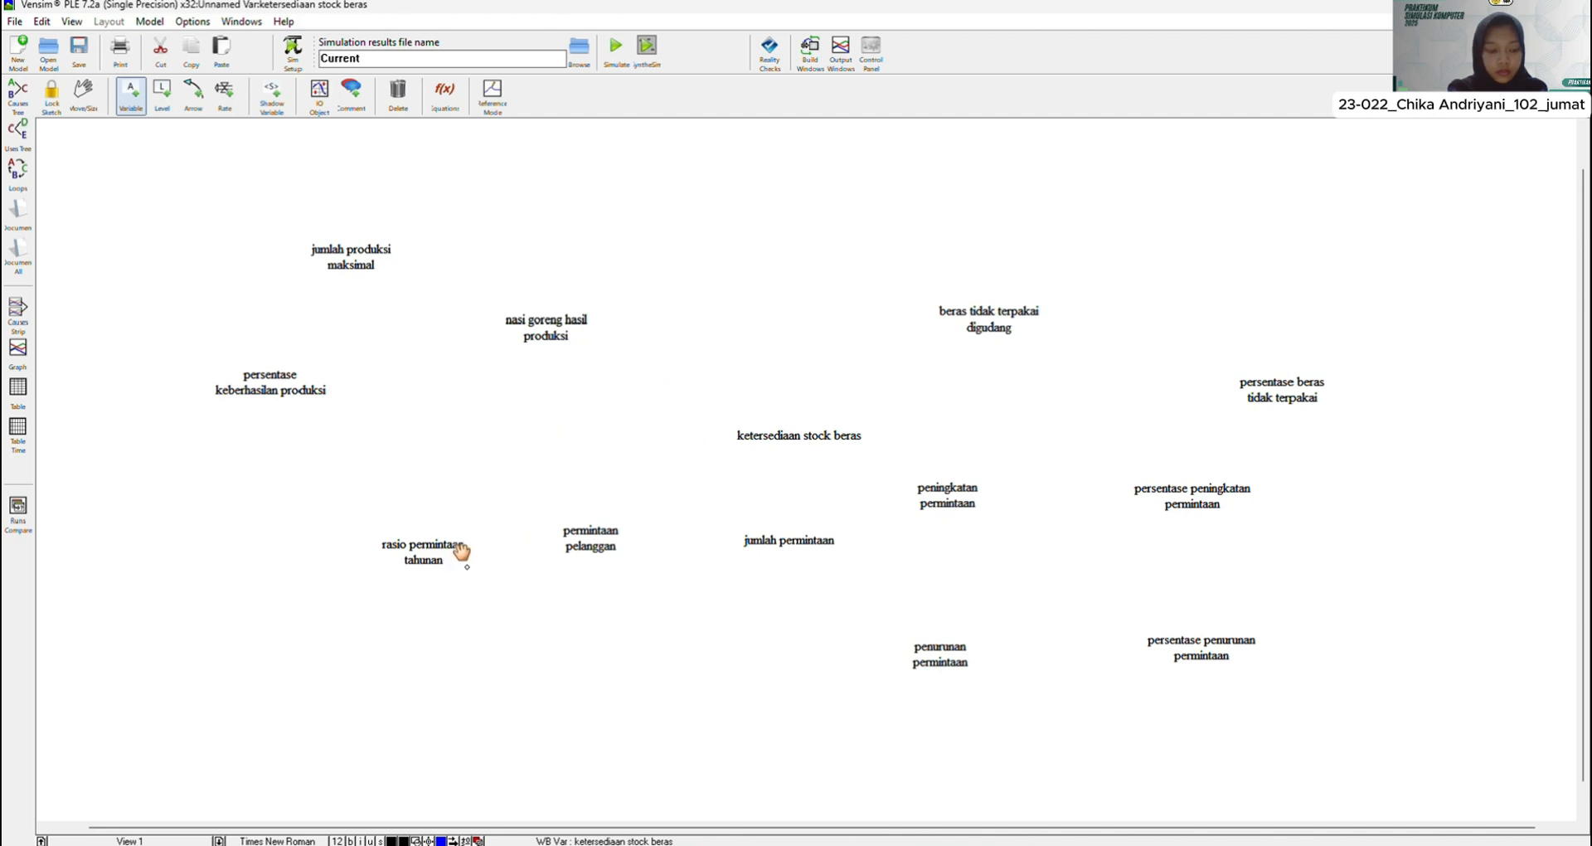
pyautogui.moveTo(436, 600); pyautogui.dragTo(435, 598)
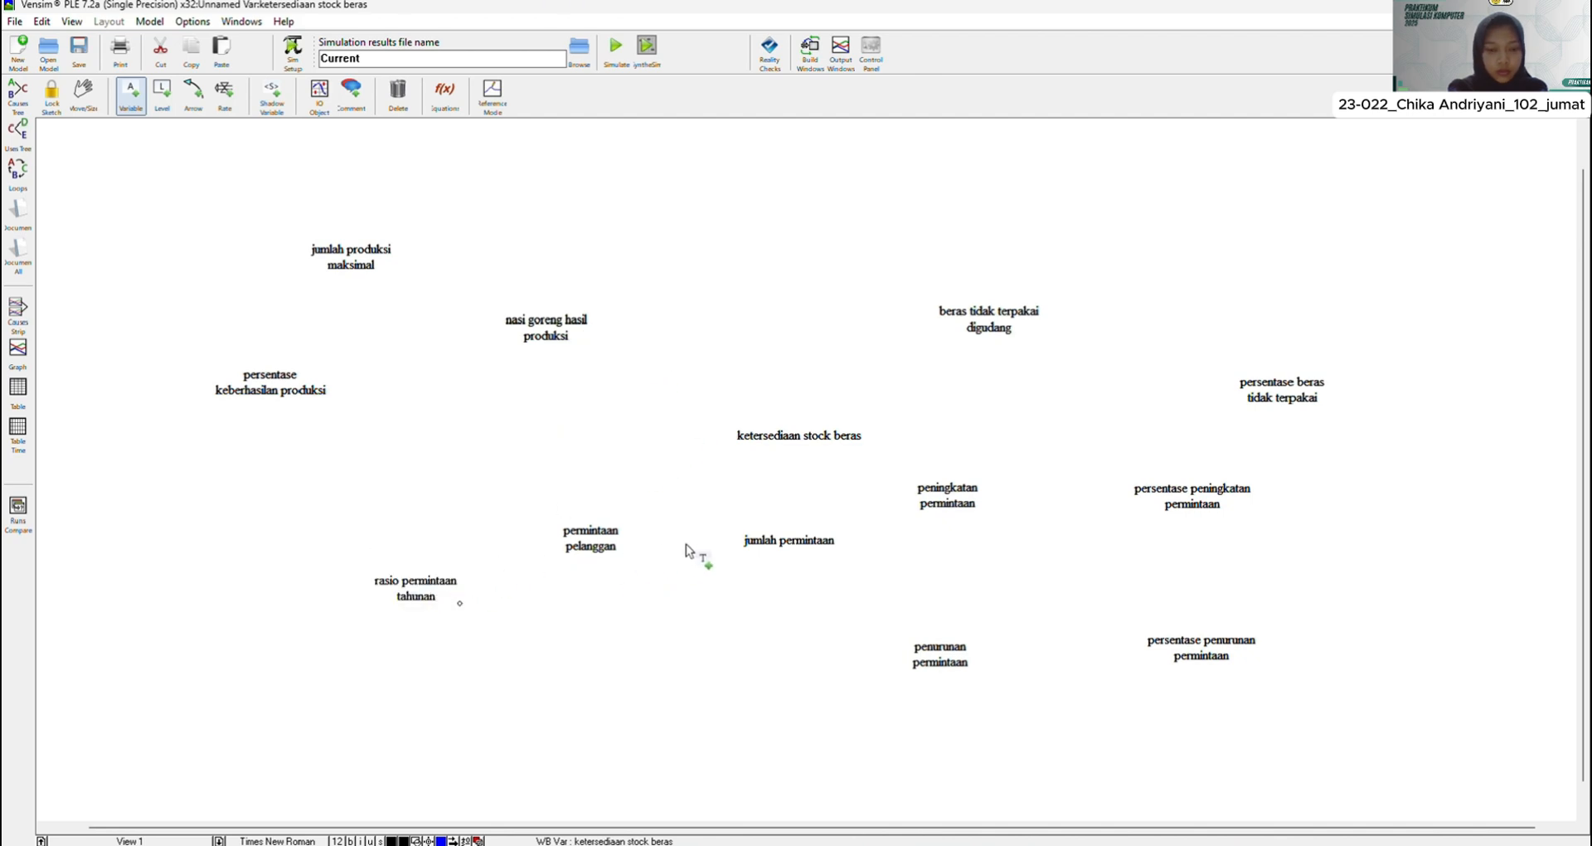
# Step: Move "jumlah permintaan" further down and left, and raise "permintaan pelanggan" slightly
pyautogui.moveTo(780, 544); pyautogui.dragTo(761, 574)
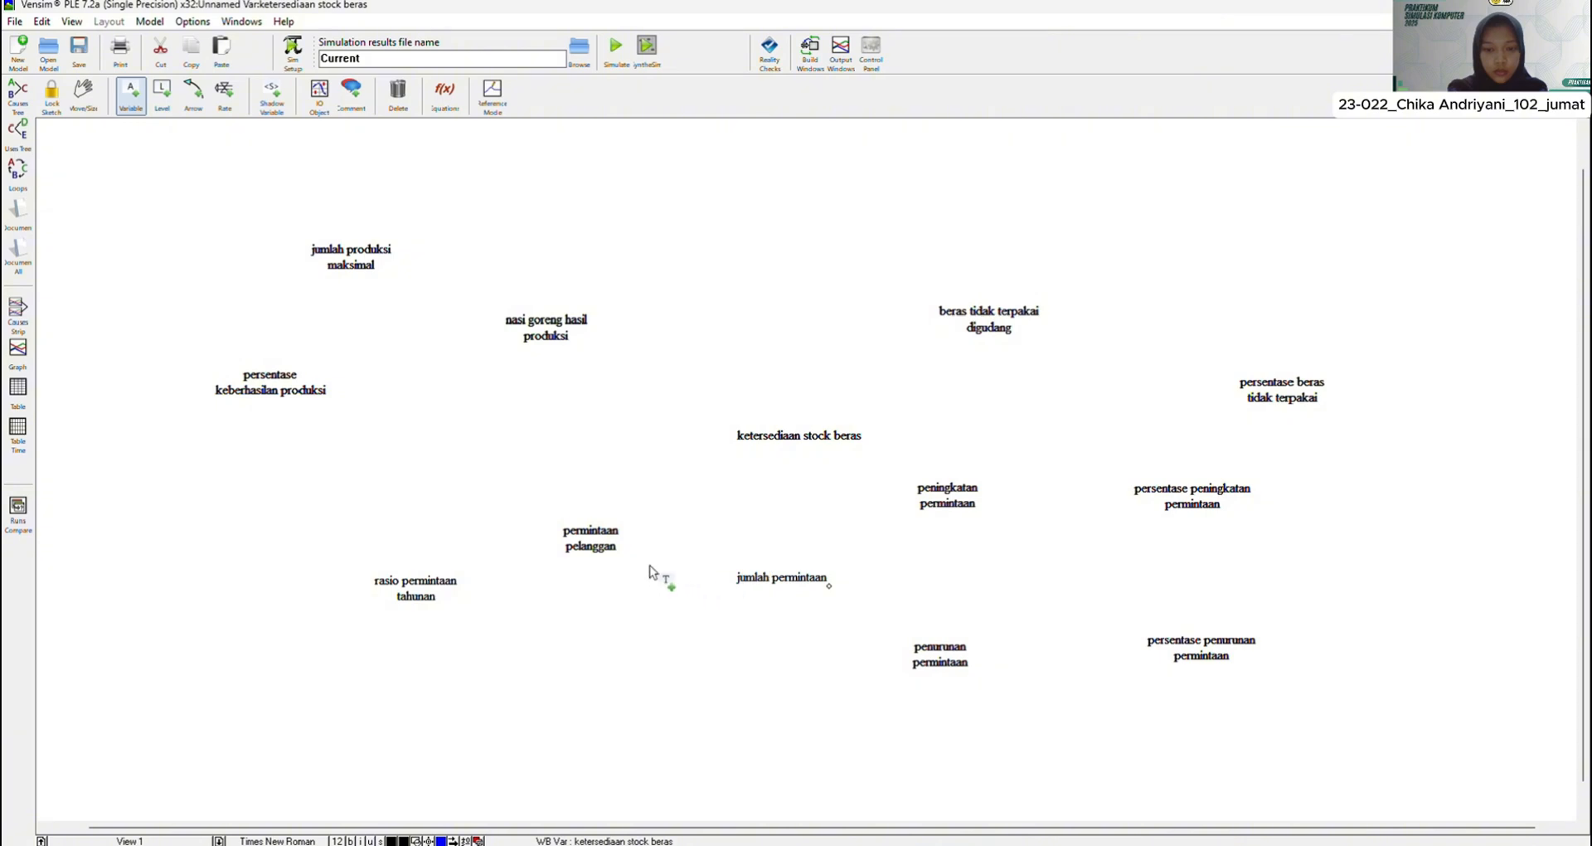
pyautogui.moveTo(618, 548); pyautogui.dragTo(627, 515)
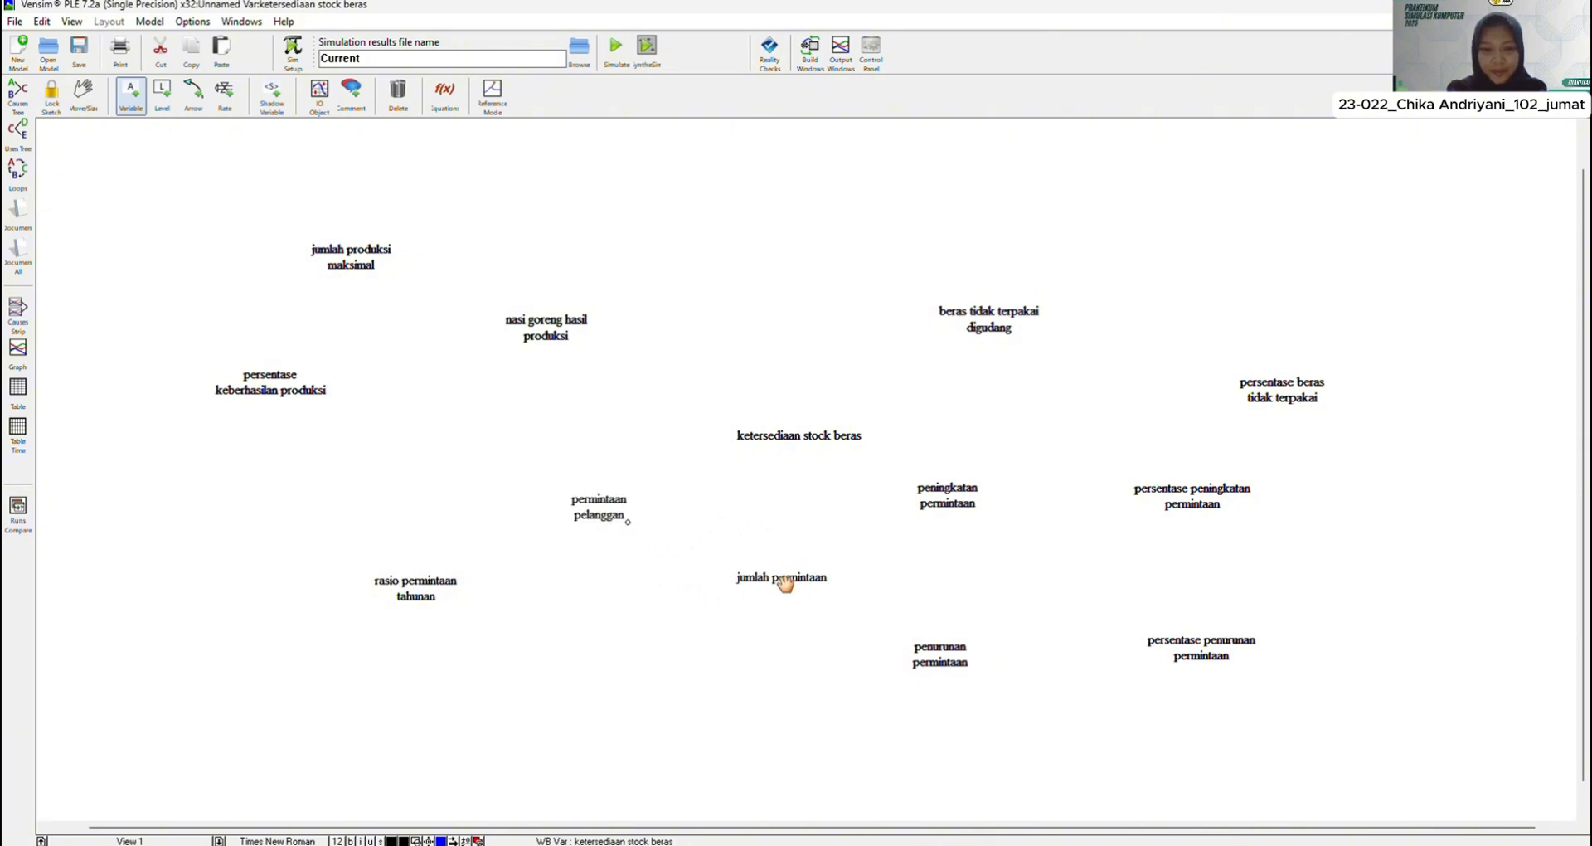
pyautogui.moveTo(785, 582)
pyautogui.mouseDown()
pyautogui.moveTo(794, 592)
pyautogui.moveTo(777, 581)
pyautogui.mouseUp()
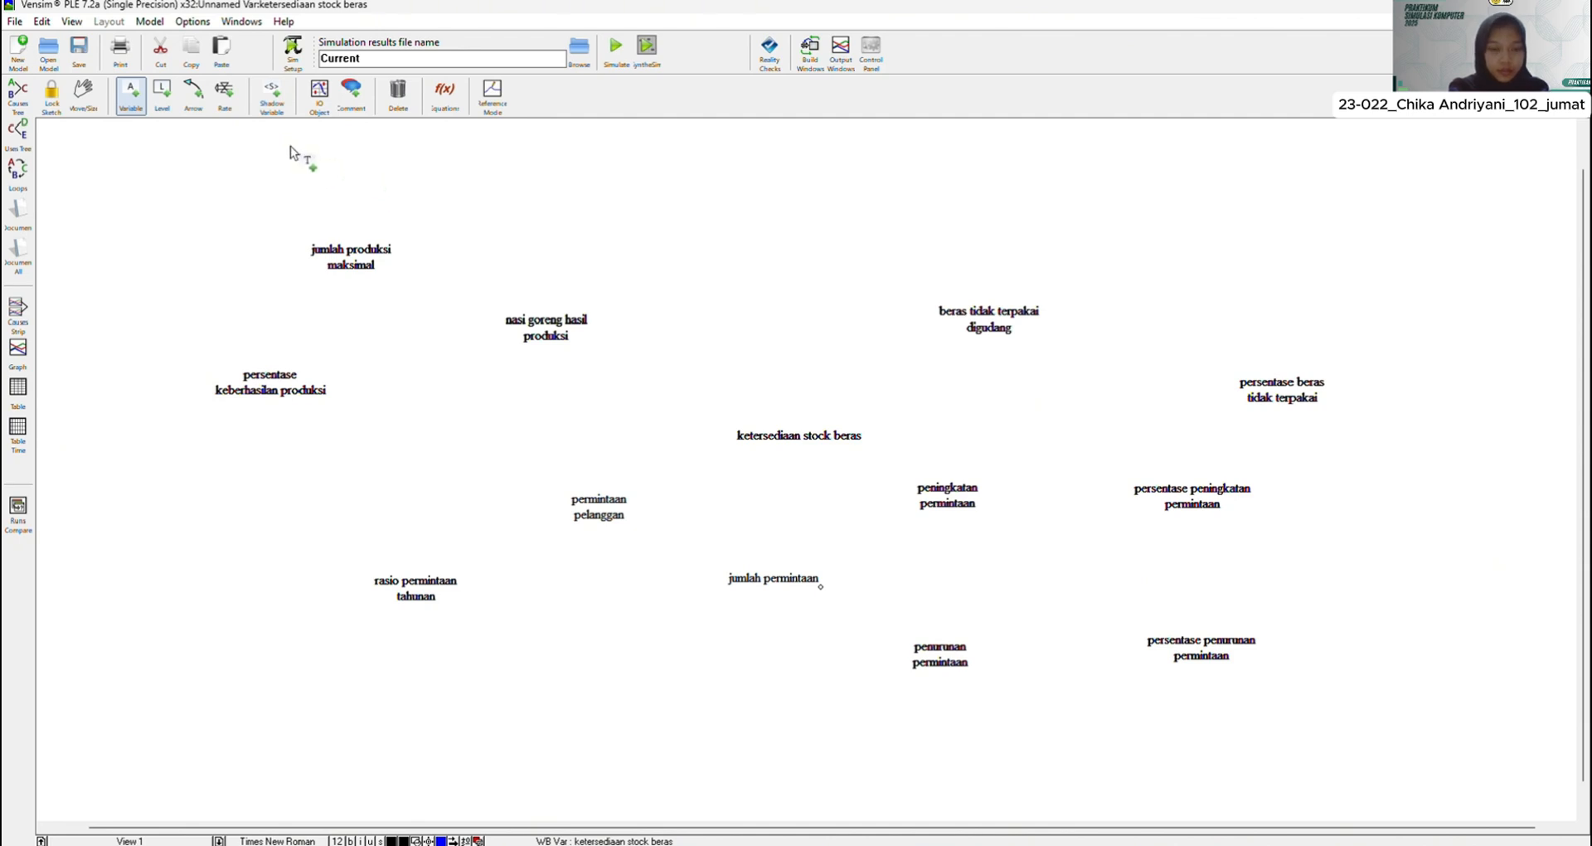
# Step: Draw a causal arrow from "nasi goreng hasil produksi" to "ketersediaan stock beras" and bend it into an upward arc
pyautogui.click(194, 94)
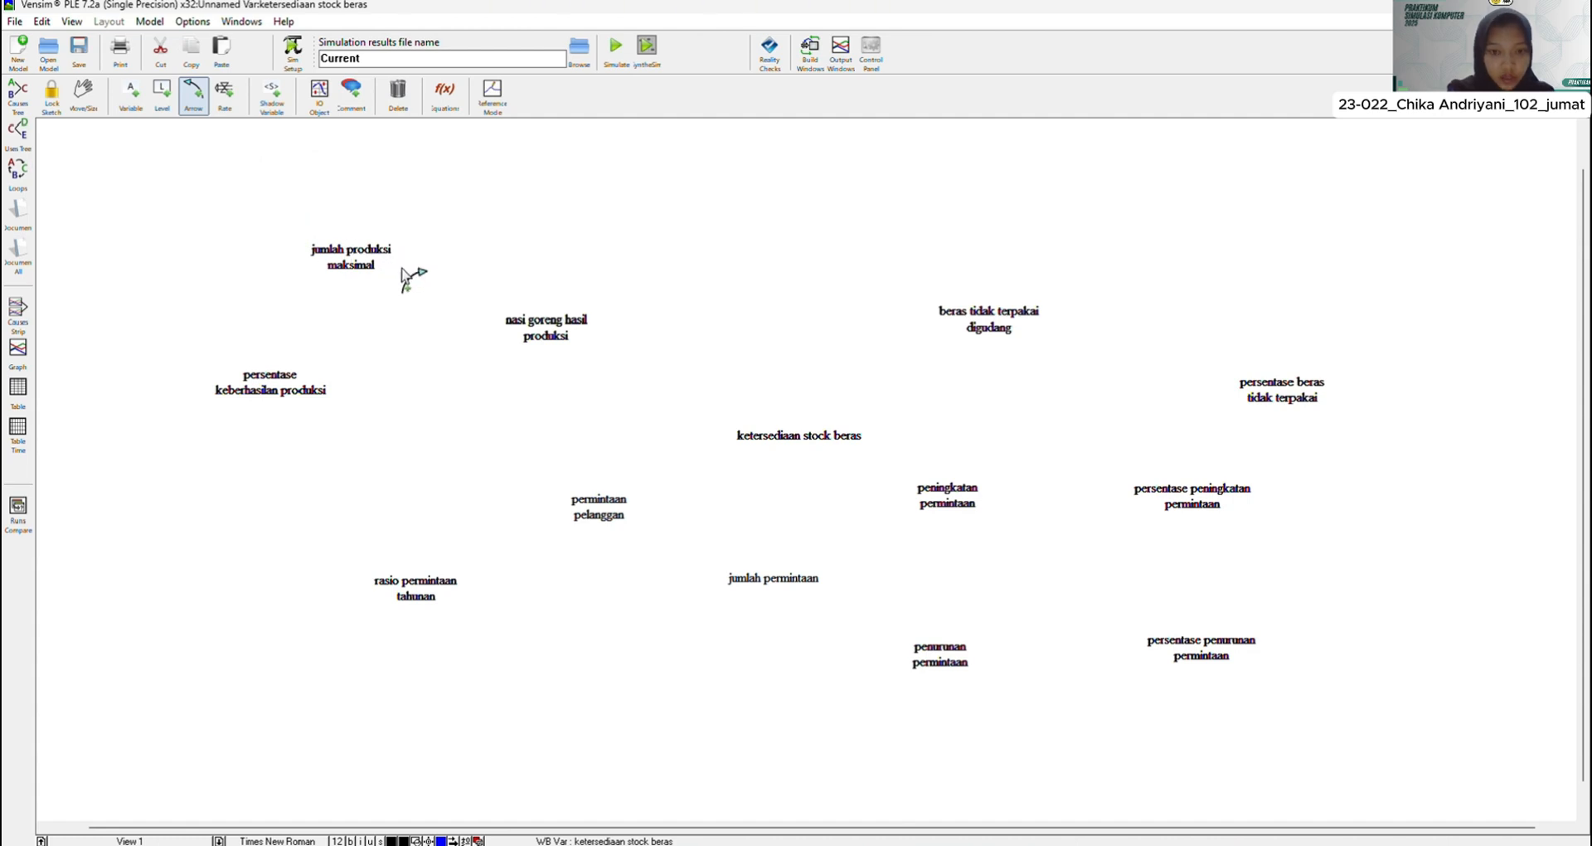
pyautogui.click(551, 331)
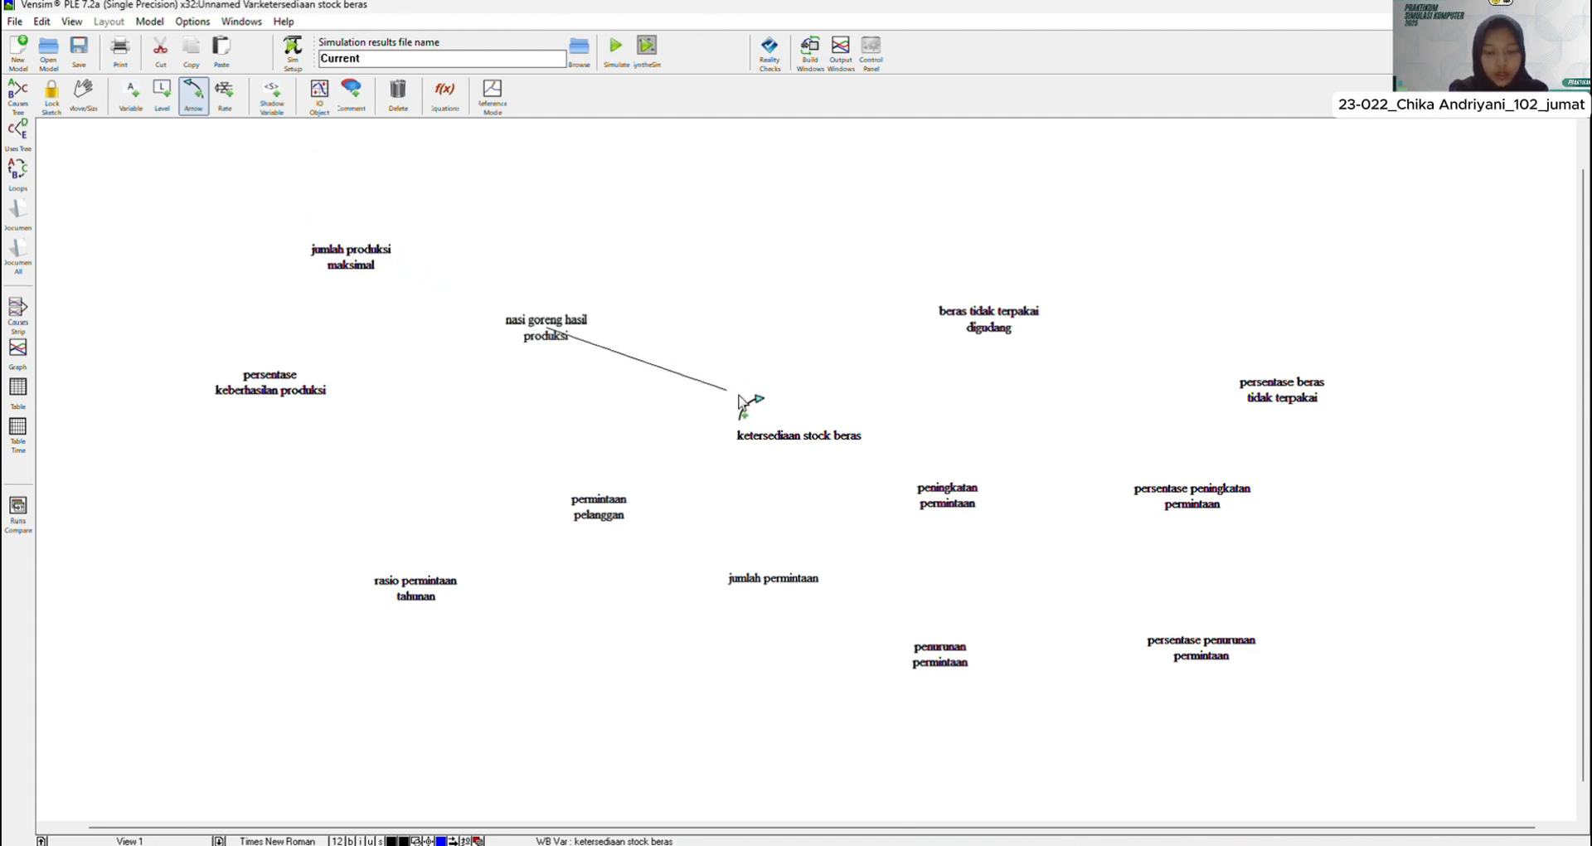
pyautogui.click(792, 452)
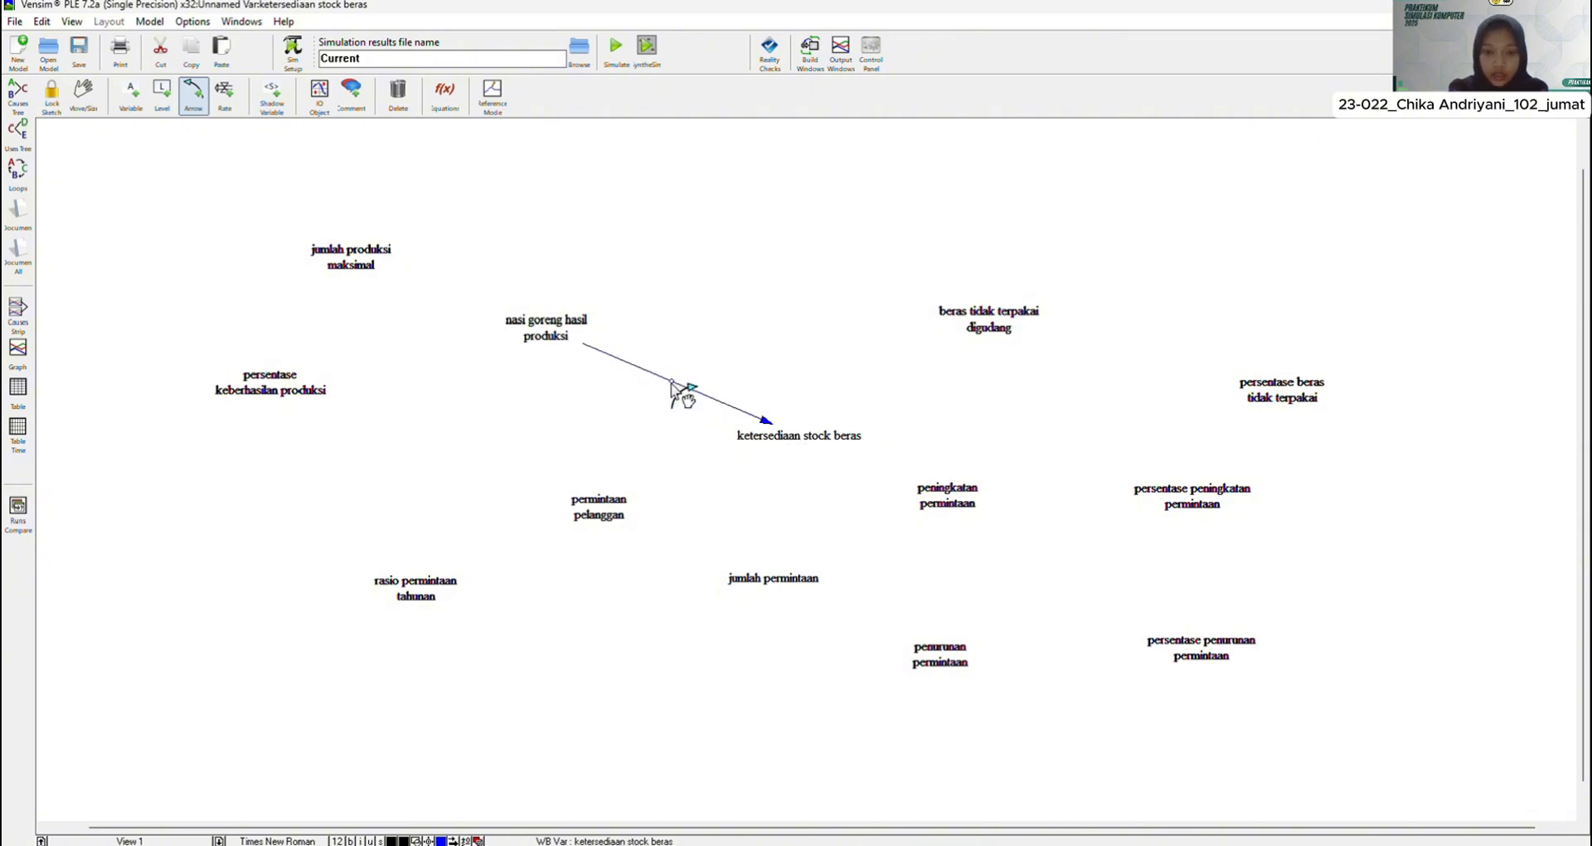
pyautogui.moveTo(670, 382); pyautogui.dragTo(716, 302)
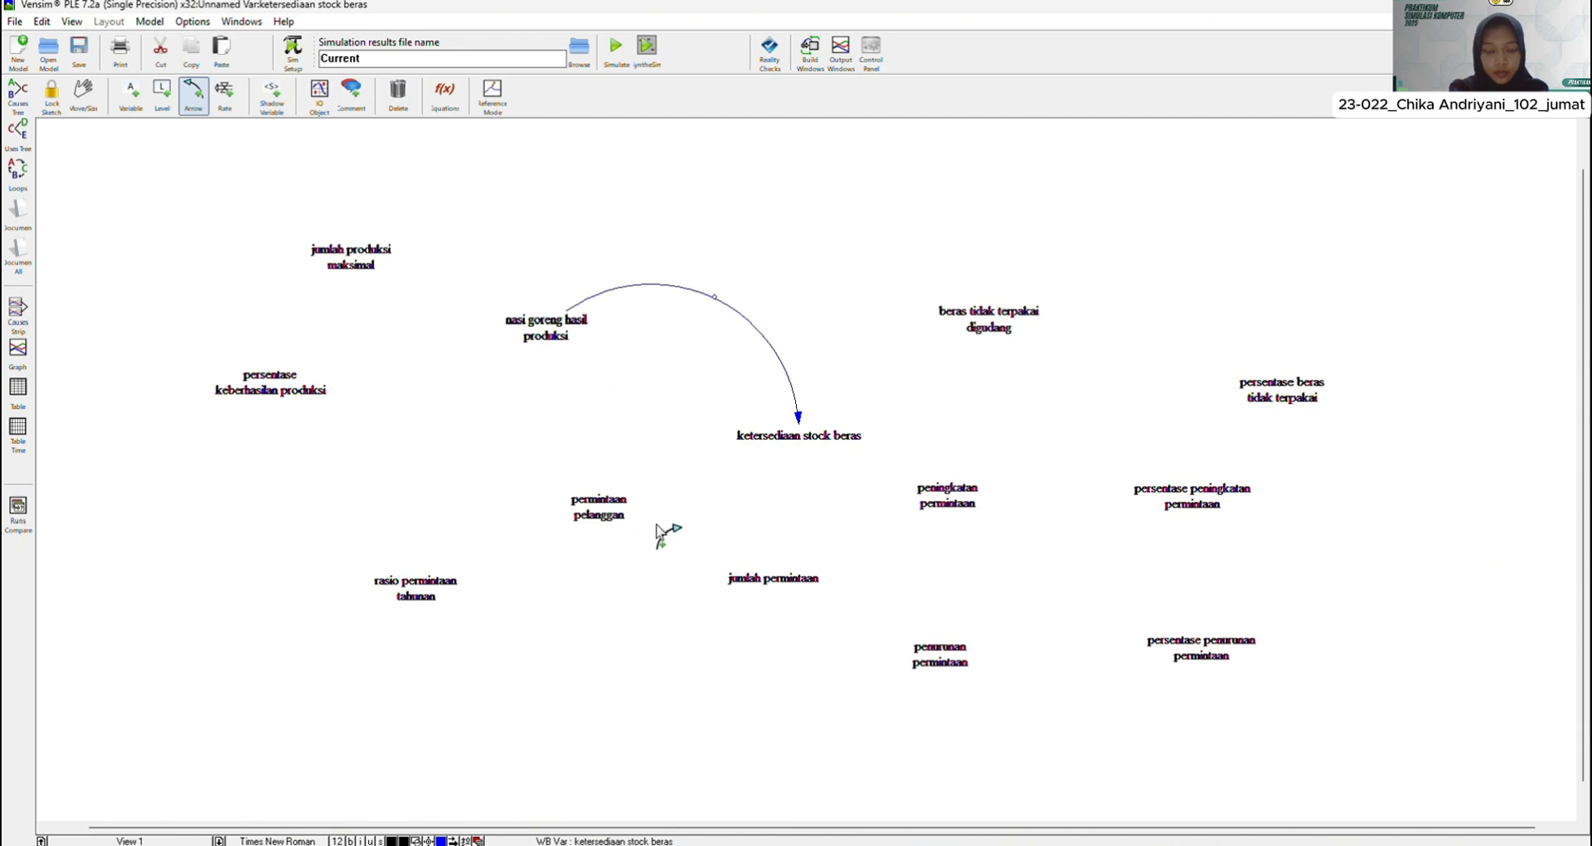
# Step: Draw a causal arrow from "permintaan pelanggan" to "ketersediaan stock beras" and bend it into a downward arc
pyautogui.click(596, 522)
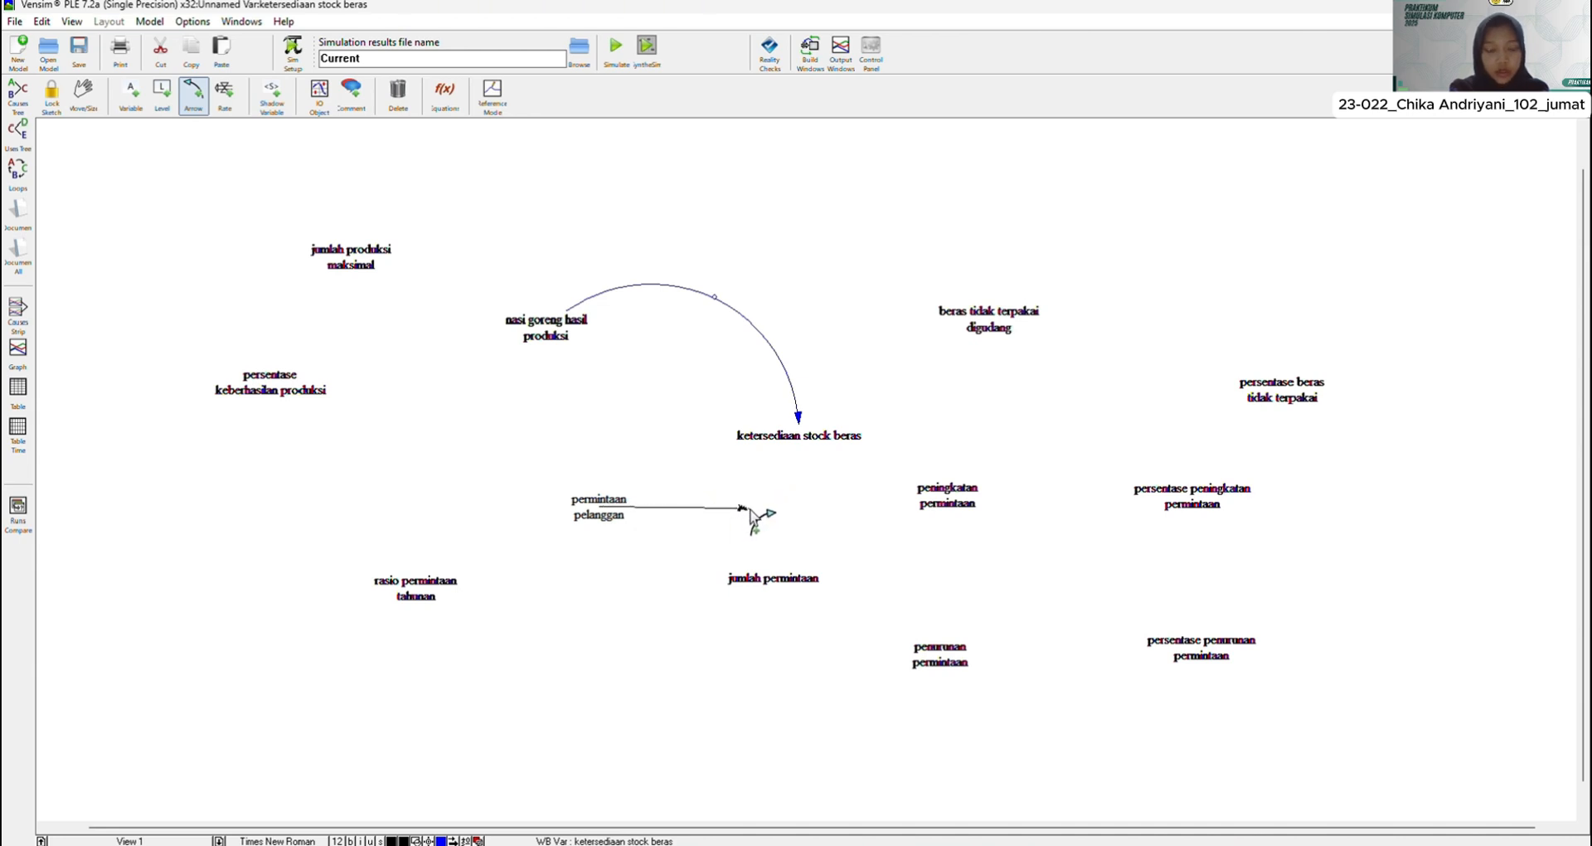
pyautogui.click(797, 434)
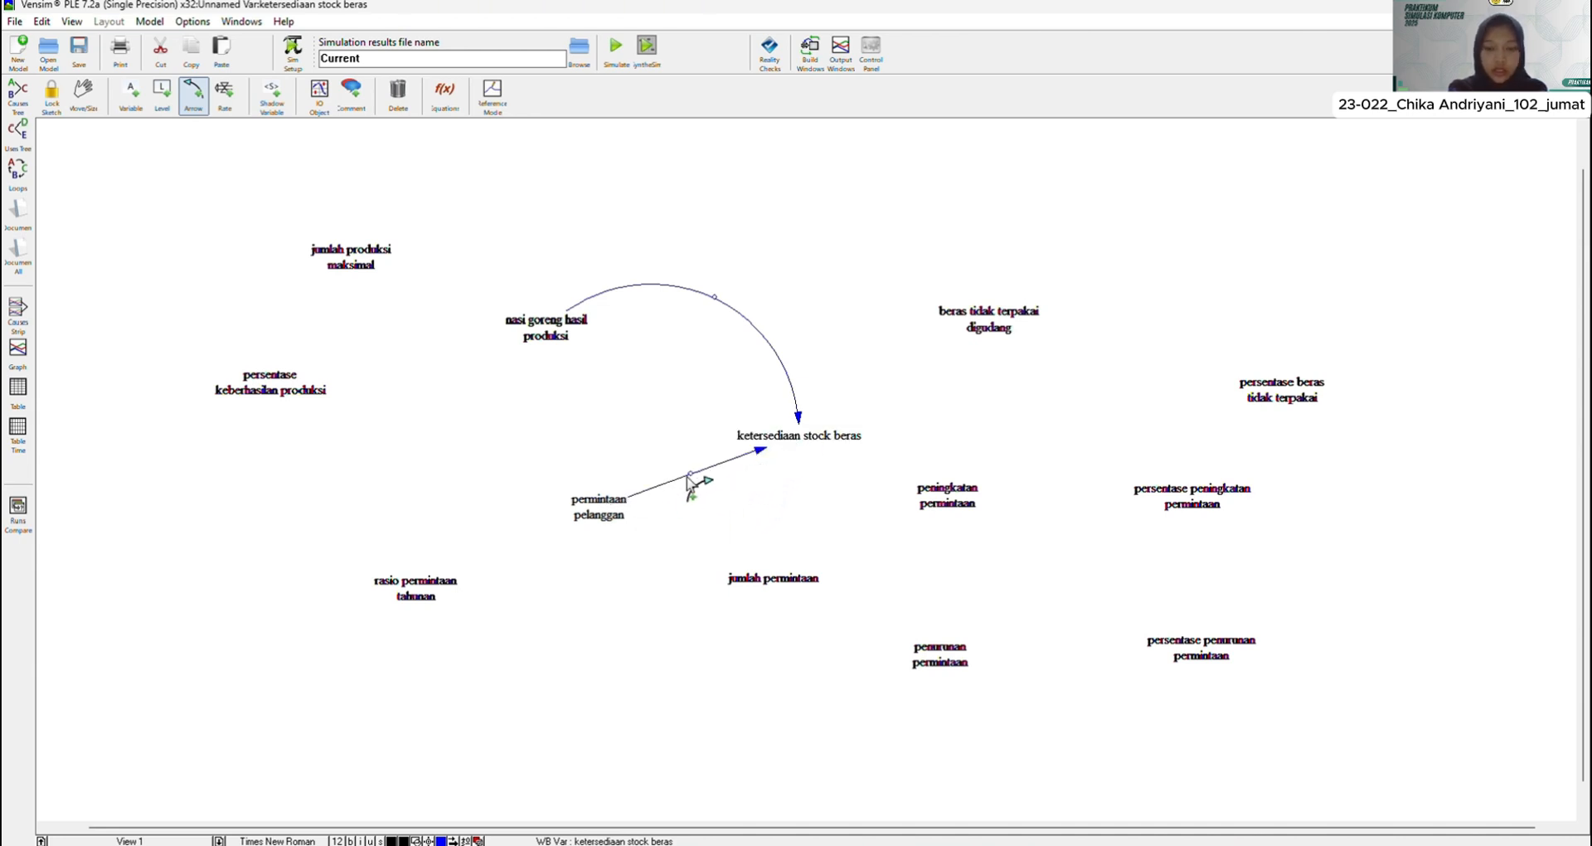
pyautogui.moveTo(689, 475); pyautogui.dragTo(719, 514)
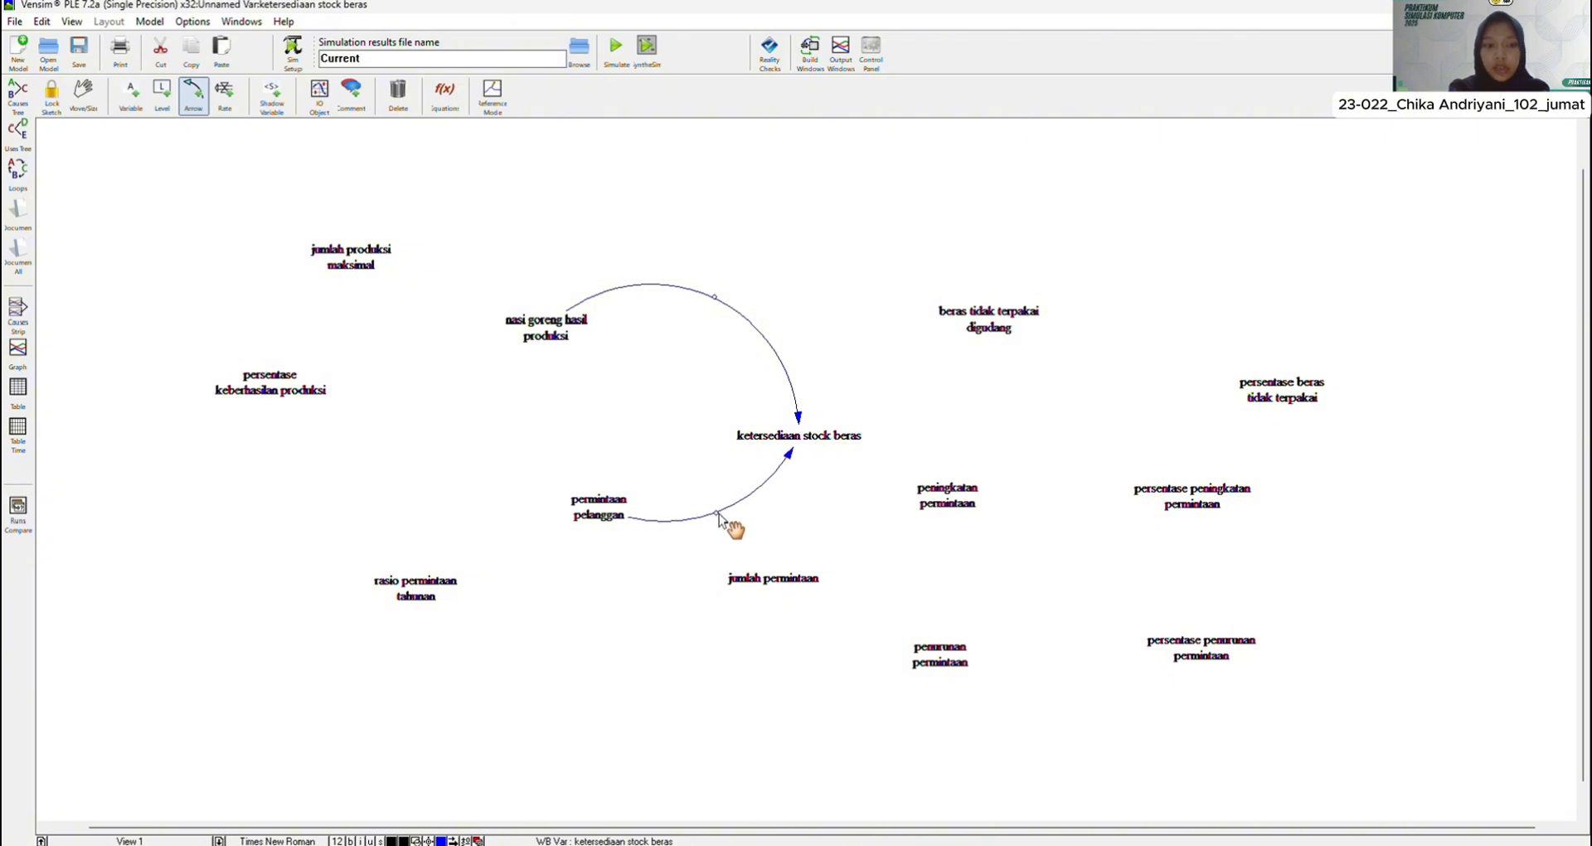
# Step: Link "ketersediaan stock beras" and "beras tidak terpakai digudang" with causal arrows in both directions, bent apart into a loop
pyautogui.click(806, 439)
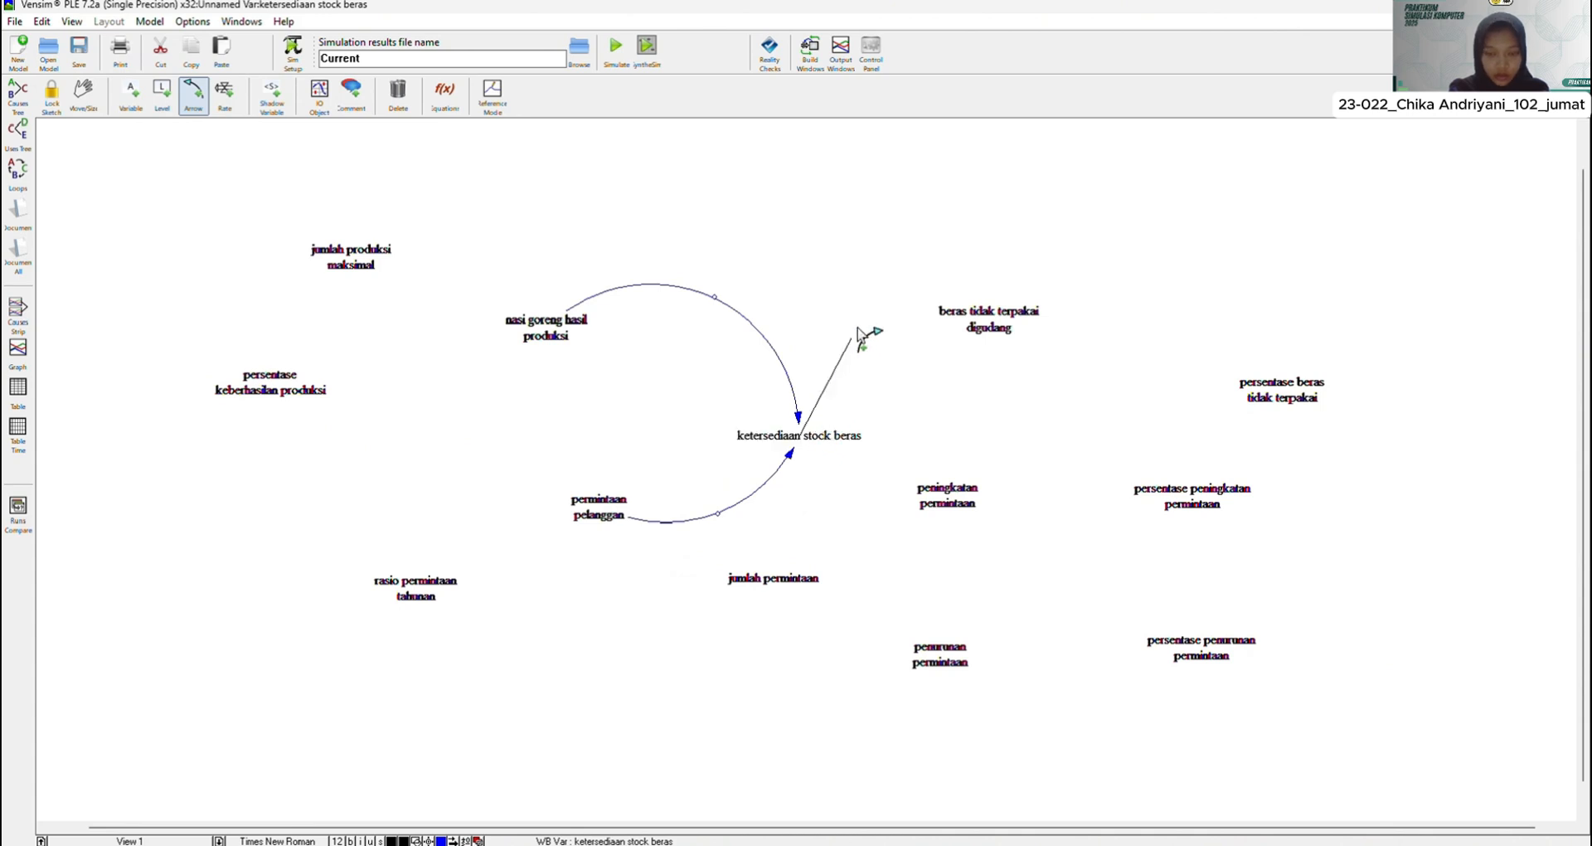
pyautogui.click(954, 323)
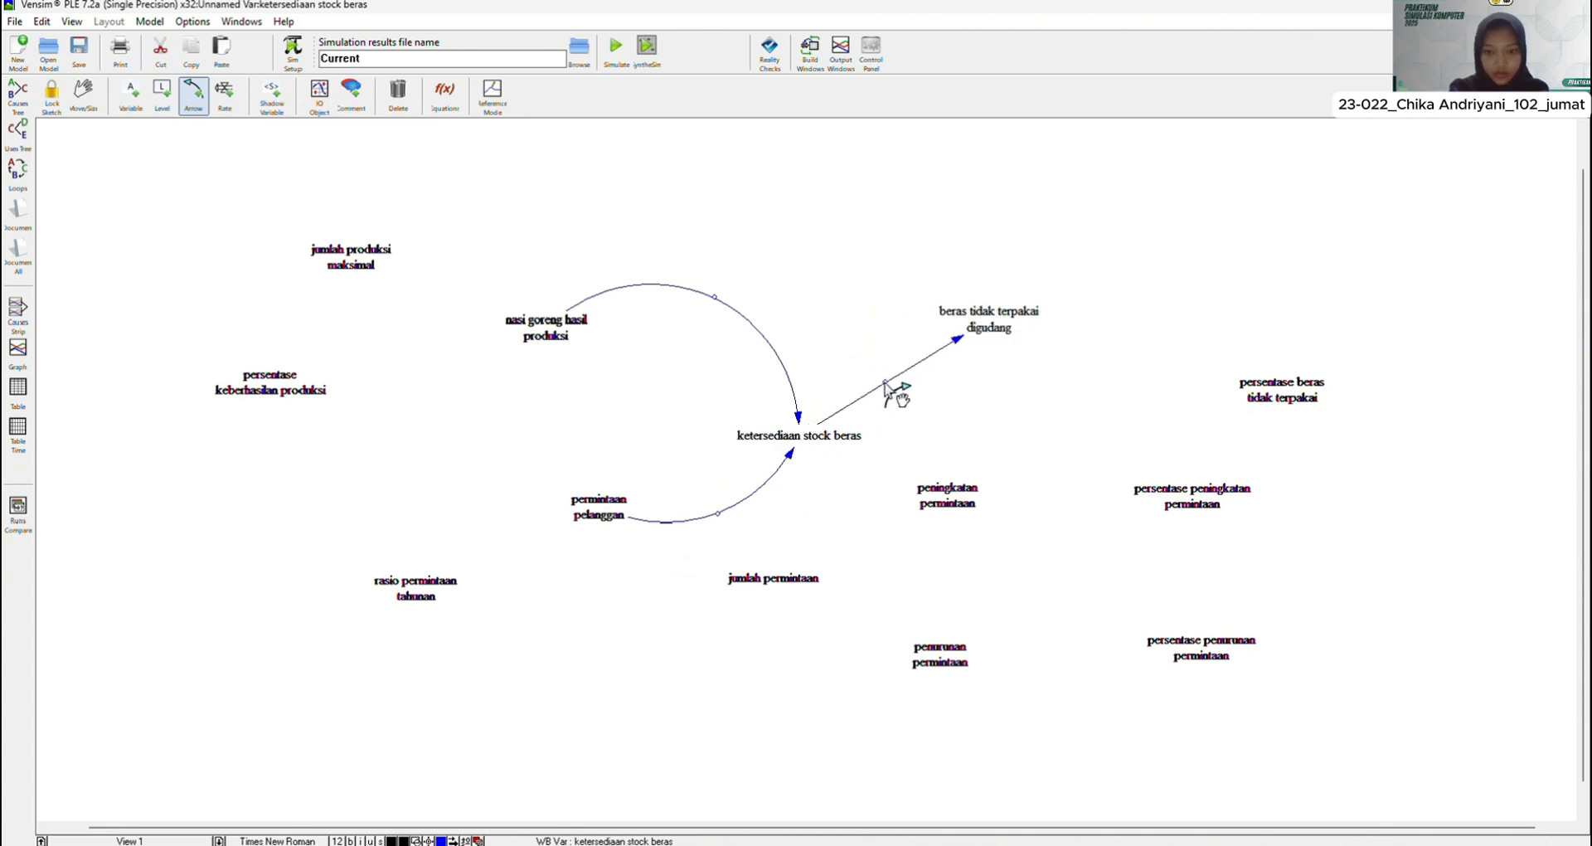
pyautogui.moveTo(884, 383); pyautogui.dragTo(878, 337)
pyautogui.moveTo(987, 336); pyautogui.dragTo(978, 343)
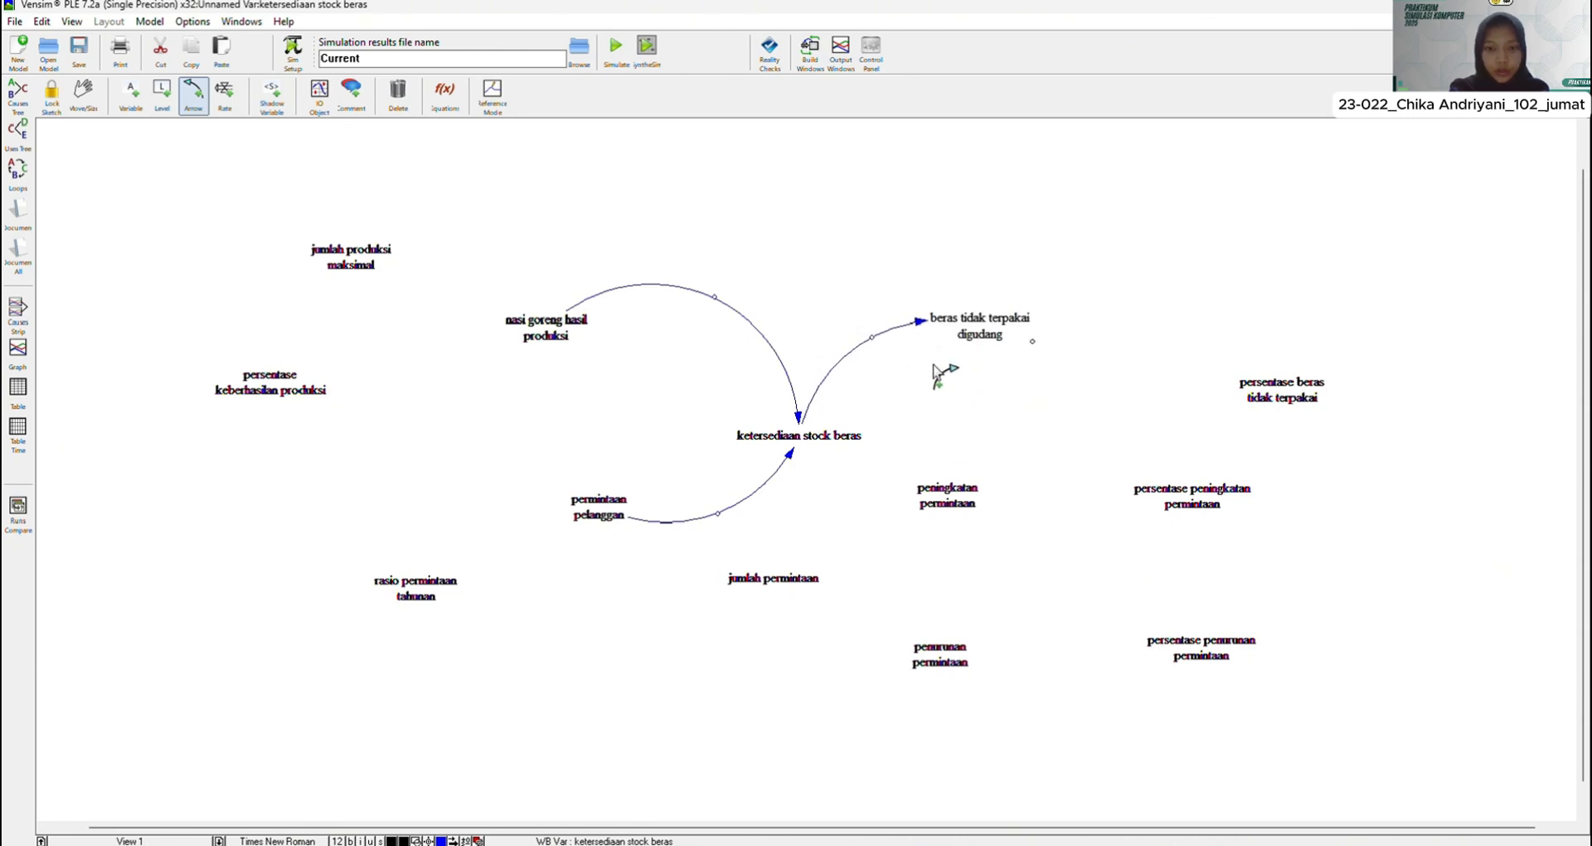
pyautogui.click(978, 336)
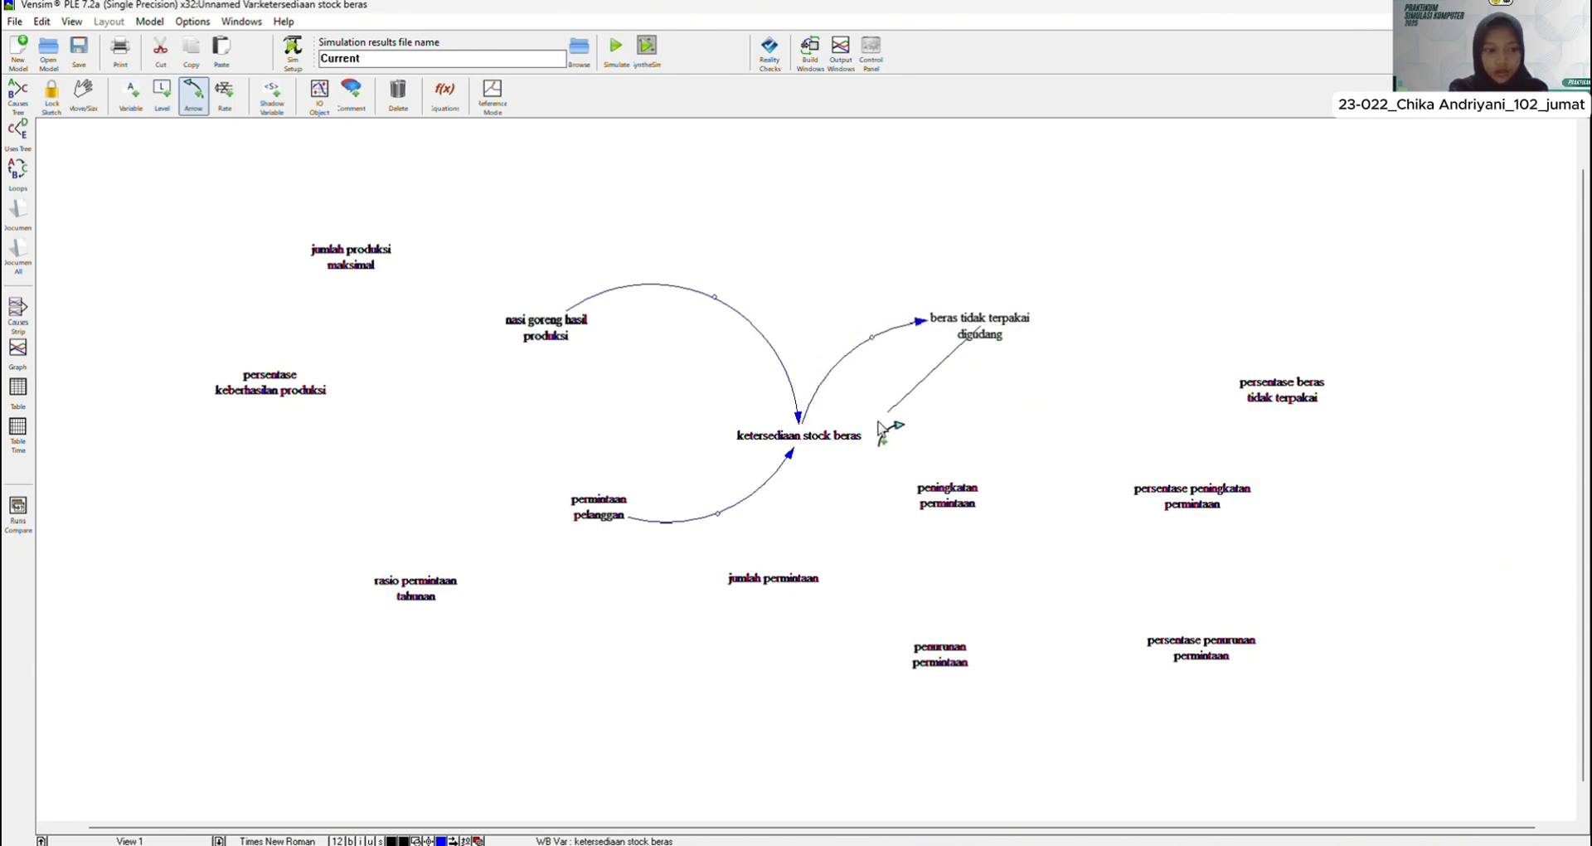
pyautogui.click(833, 435)
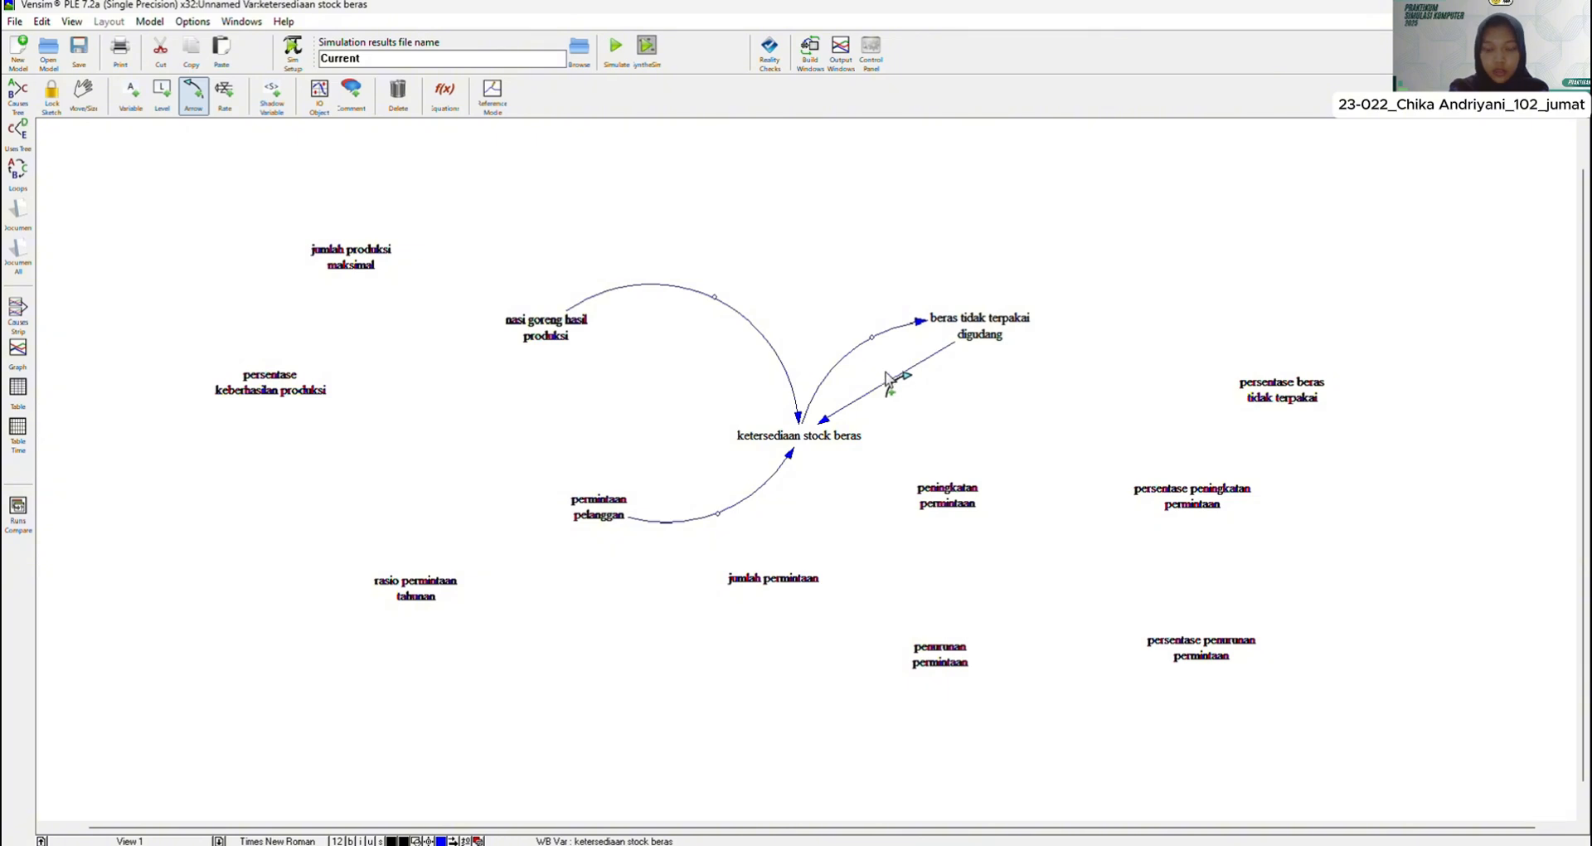
pyautogui.moveTo(887, 383); pyautogui.dragTo(919, 422)
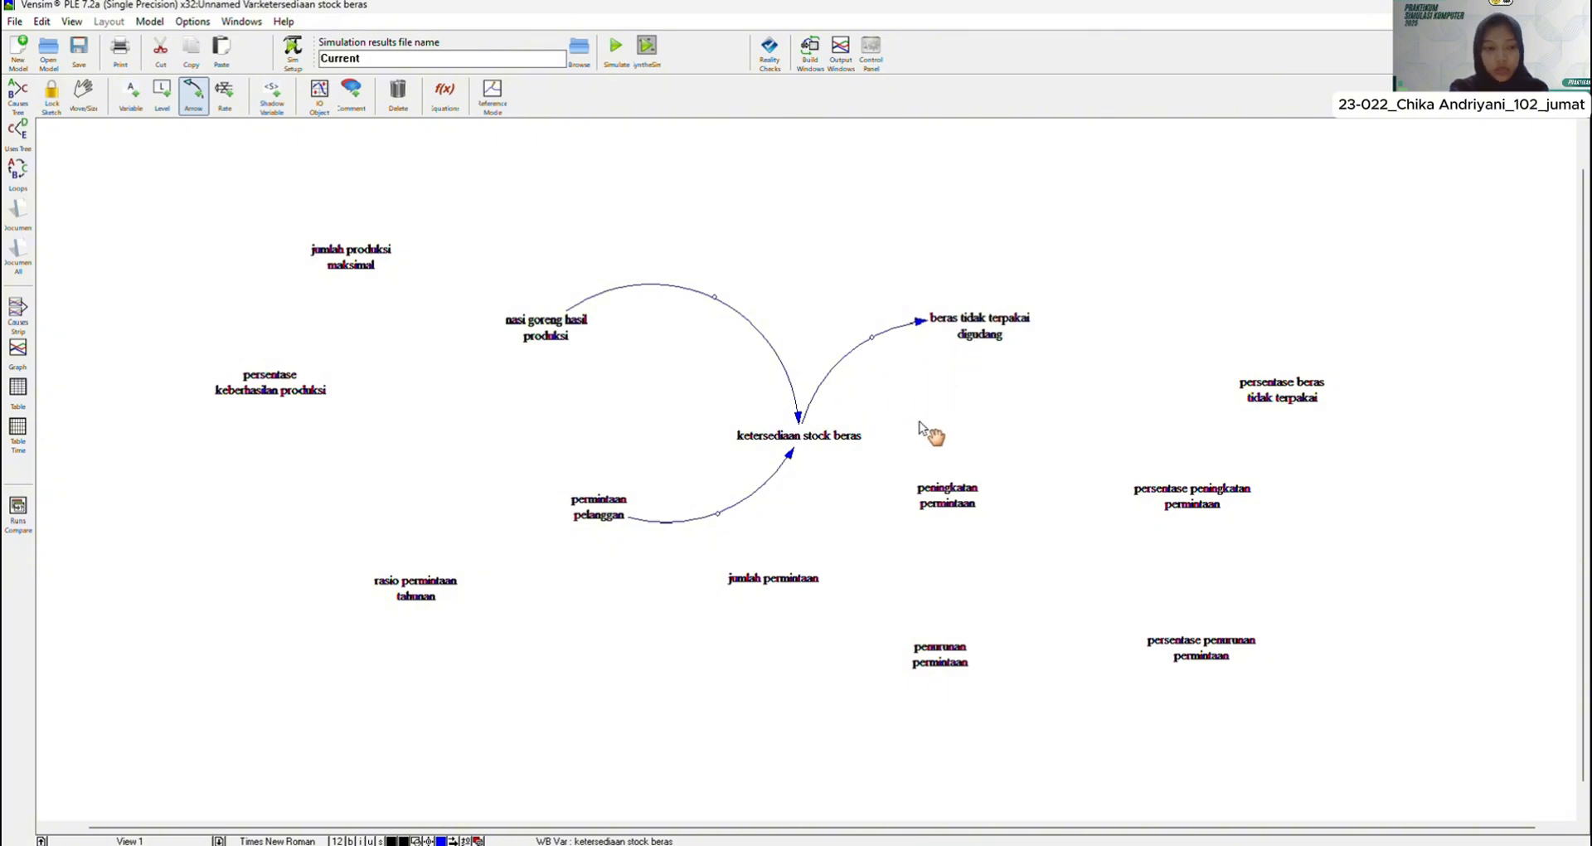
# Step: Draw a causal arrow from "persentase beras tidak terpakai" to "beras tidak terpakai digudang" and bend it into an upward arc
pyautogui.click(1269, 384)
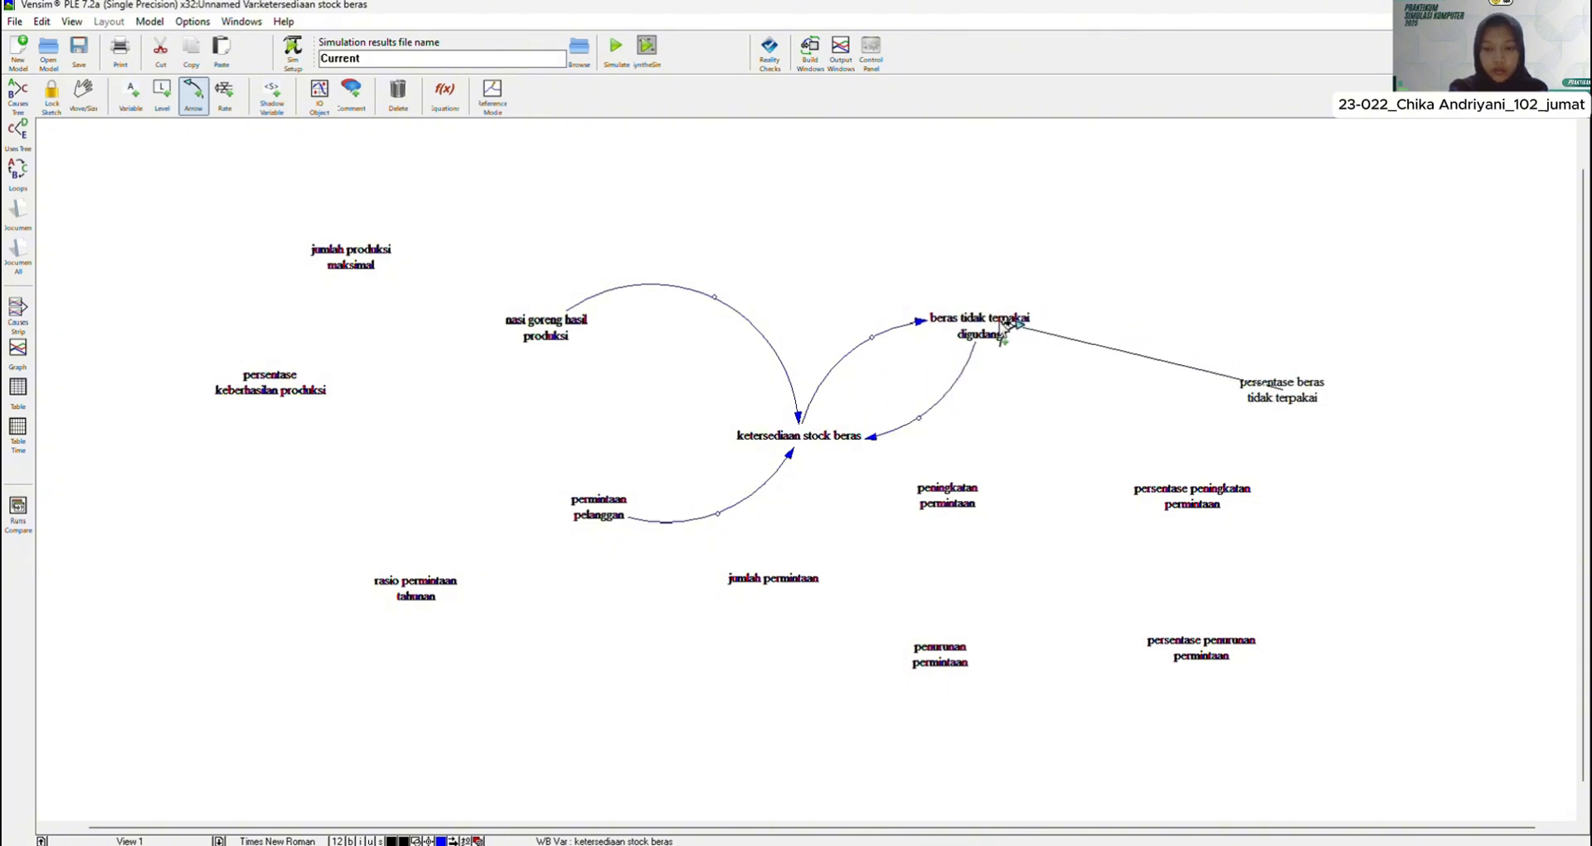
pyautogui.click(1008, 324)
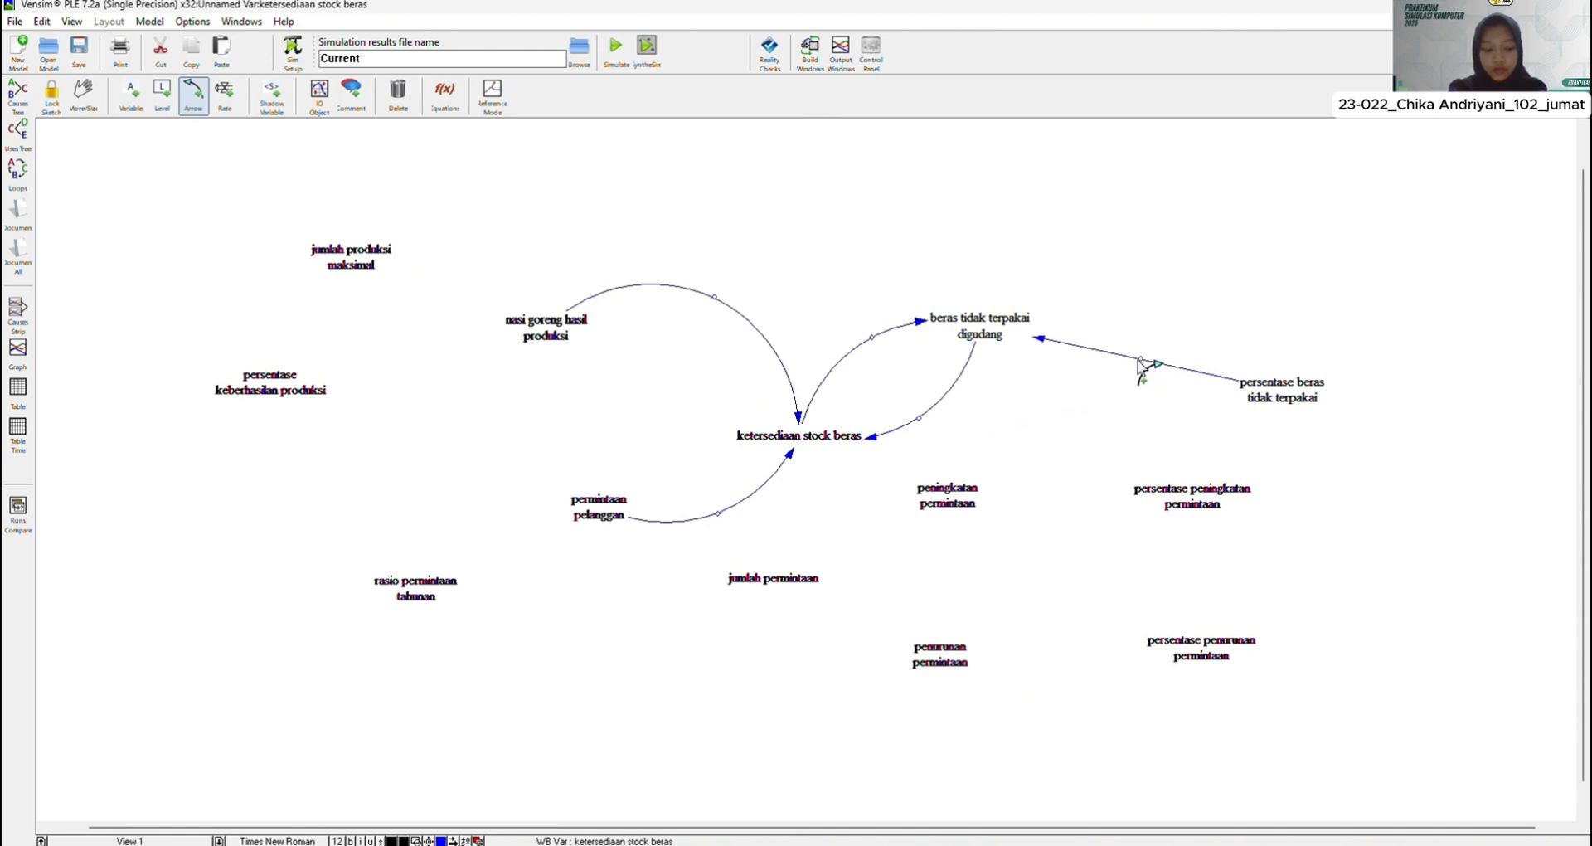
pyautogui.moveTo(1140, 362); pyautogui.dragTo(1122, 295)
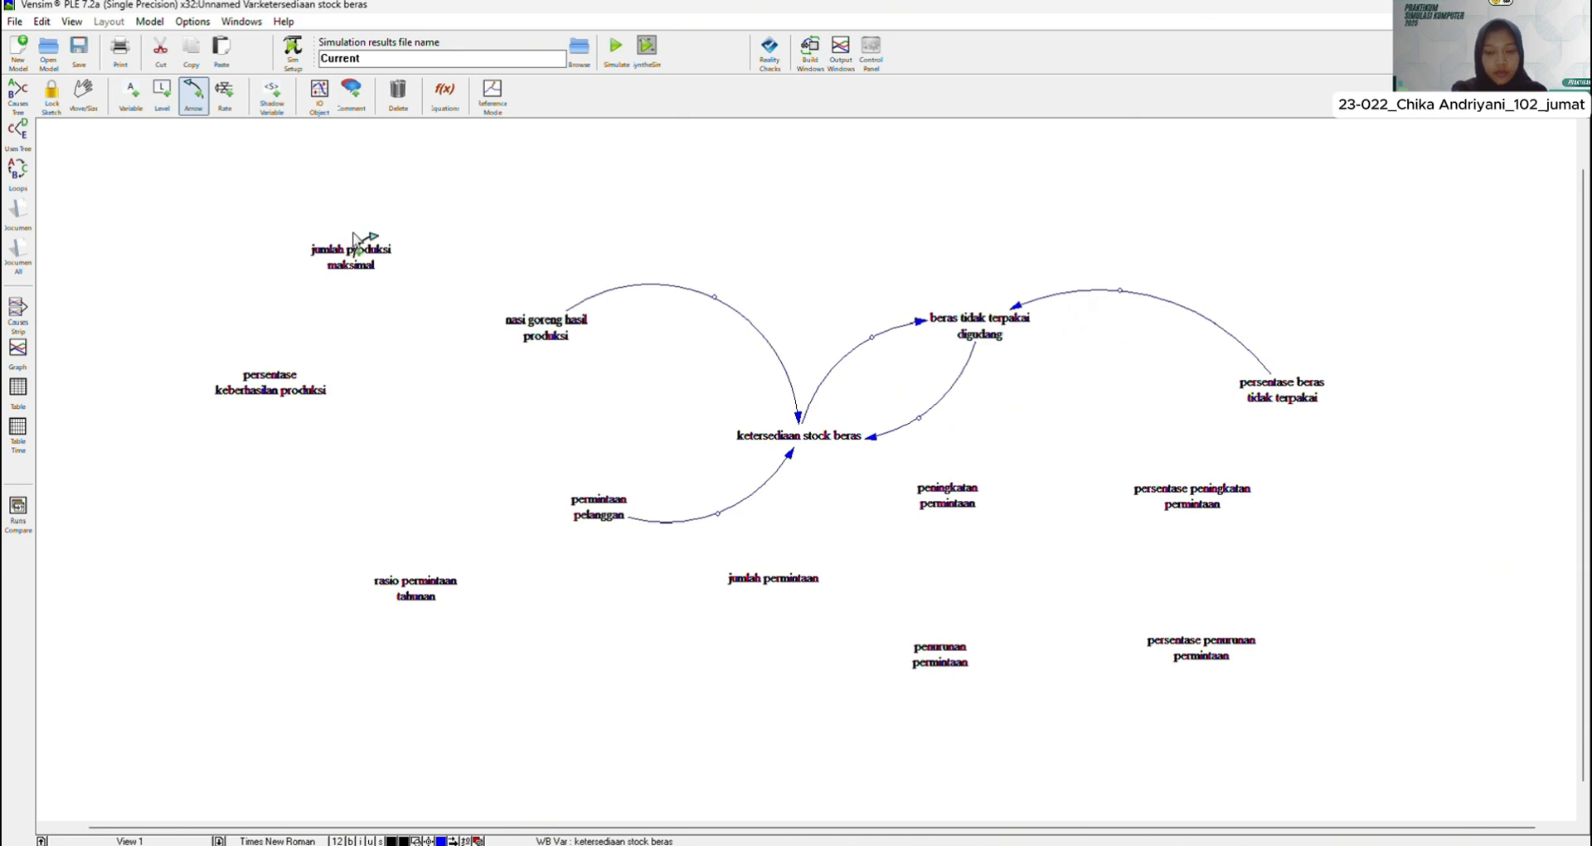
# Step: Connect "jumlah produksi maksimal" to "nasi goreng hasil produksi" with an upward-arched causal arrow, and "persentase keberhasilan produksi" to it with a downward-arched one
pyautogui.click(356, 264)
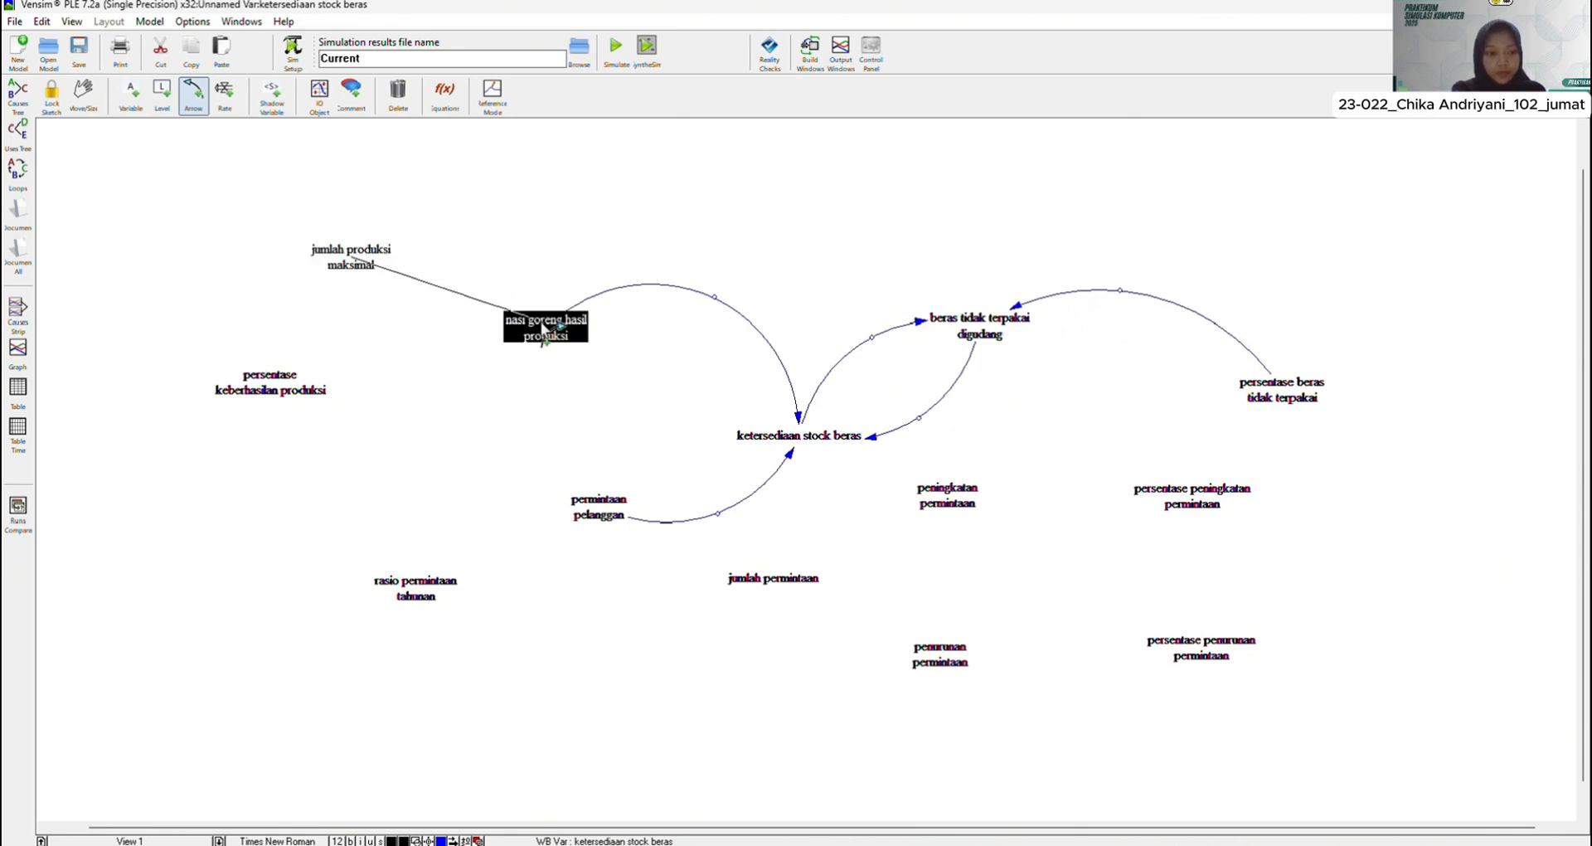
pyautogui.click(543, 331)
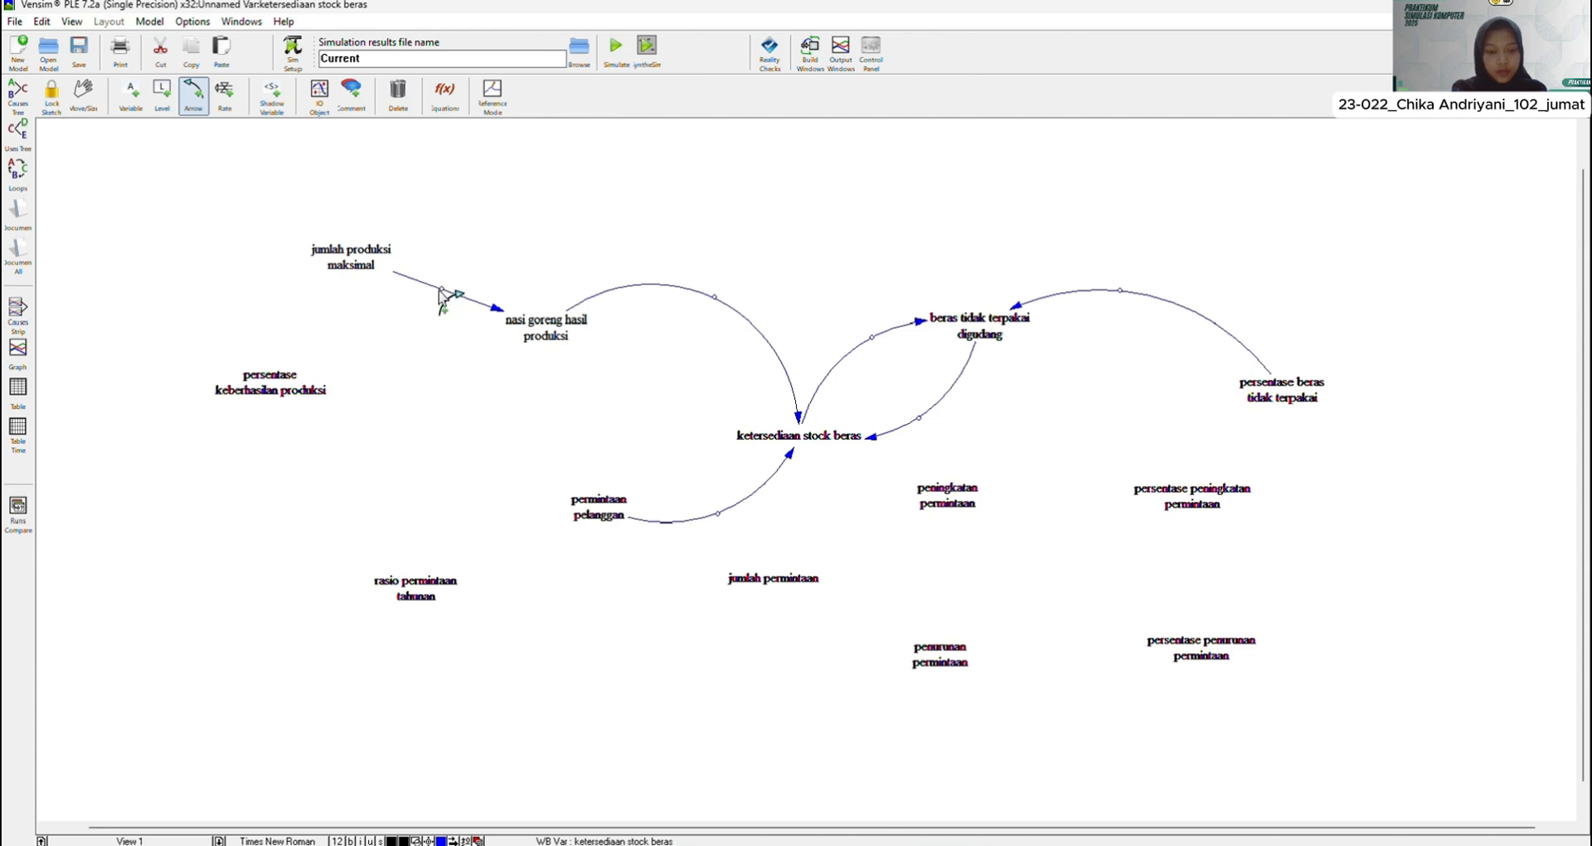
pyautogui.moveTo(442, 295); pyautogui.dragTo(476, 239)
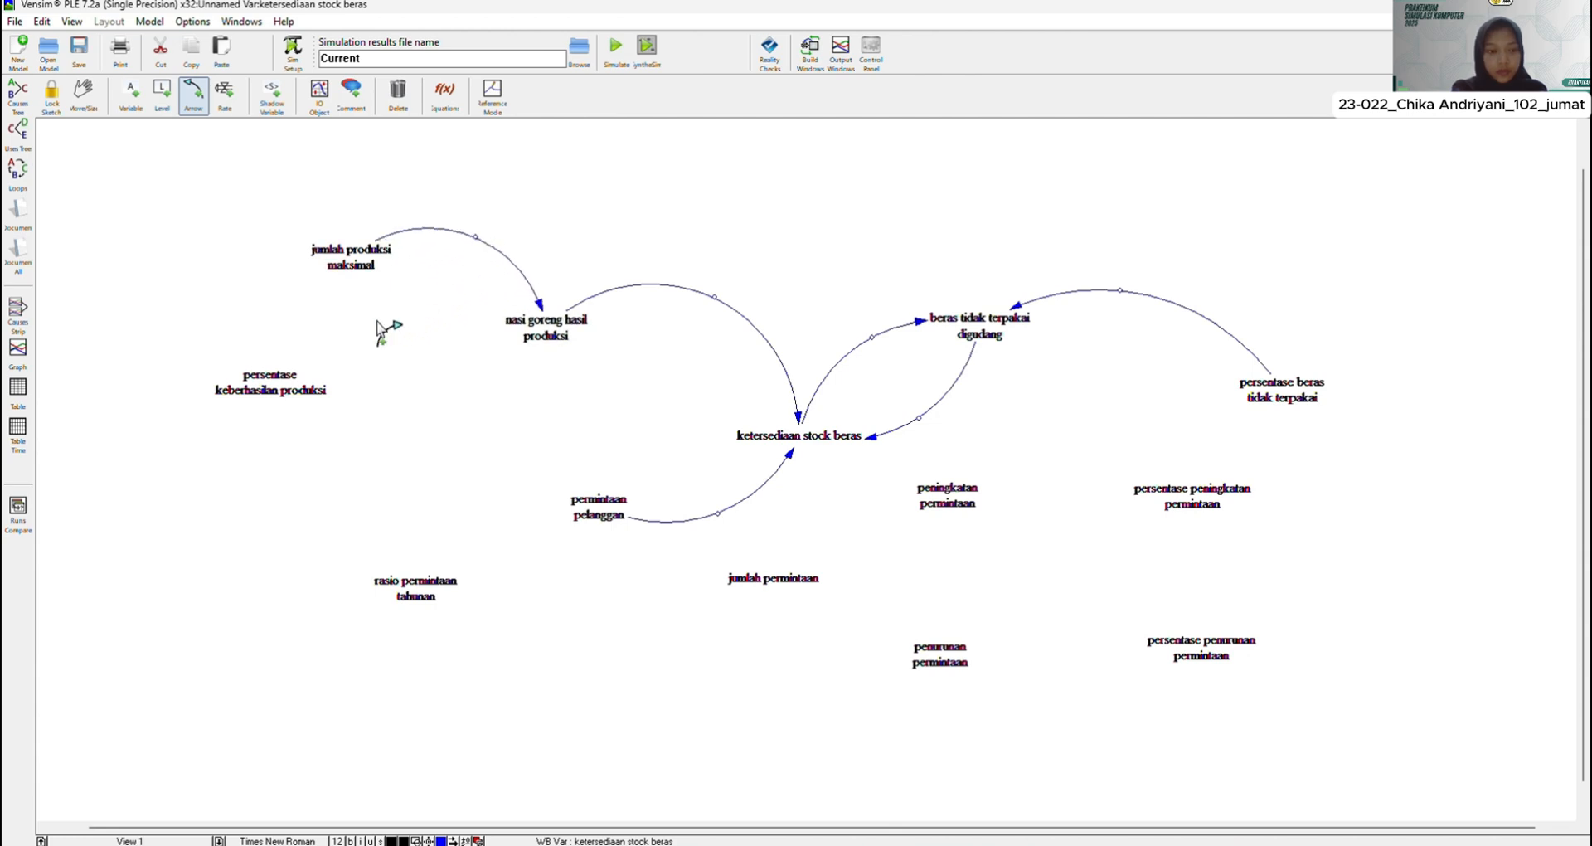
pyautogui.click(282, 396)
pyautogui.click(539, 330)
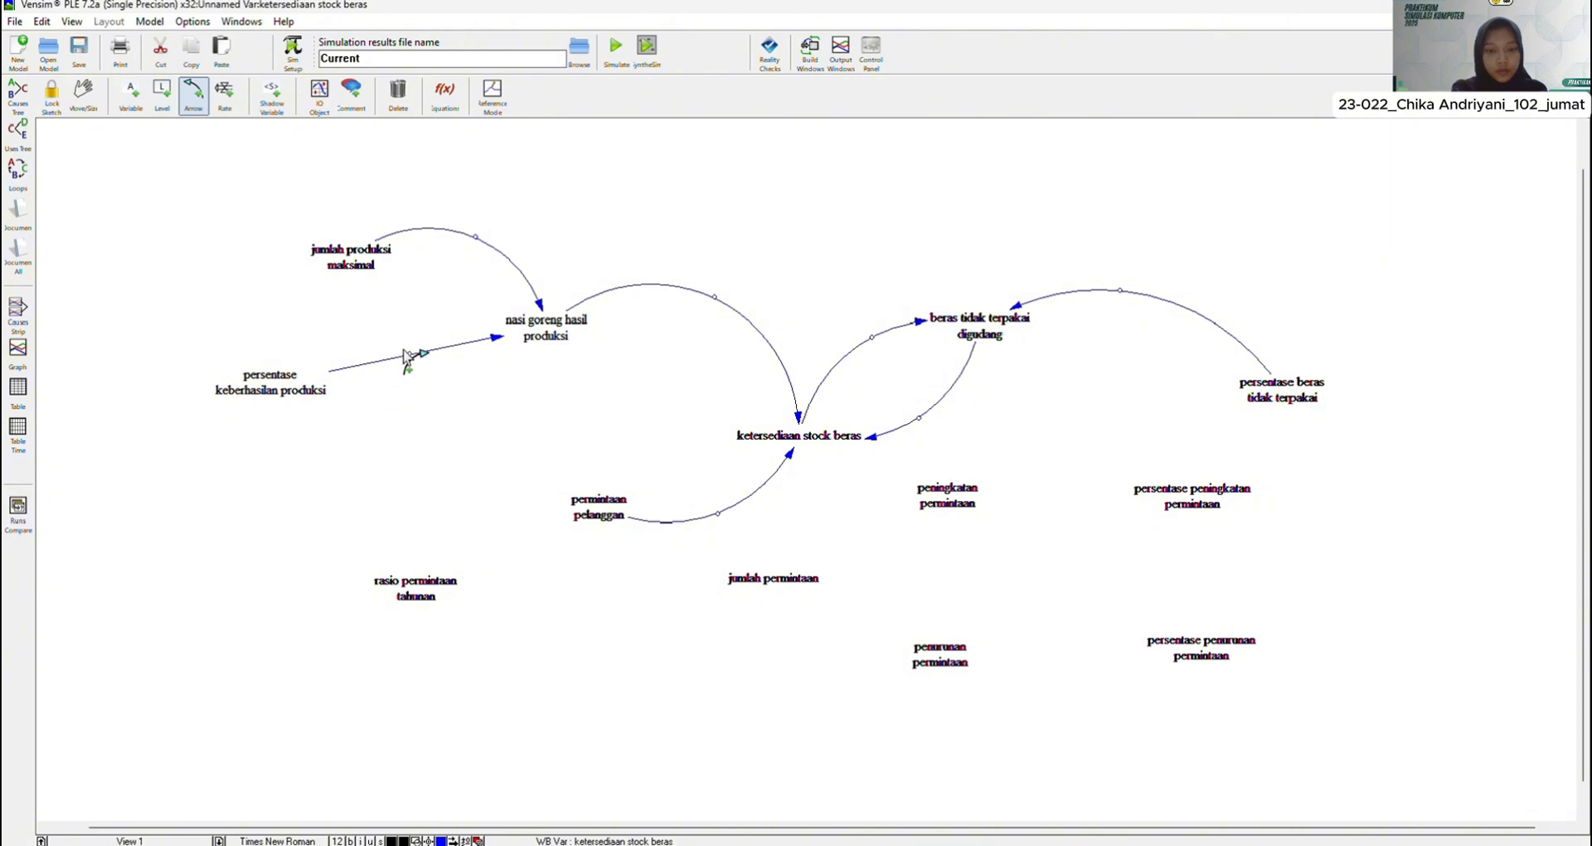
pyautogui.moveTo(409, 355); pyautogui.dragTo(445, 412)
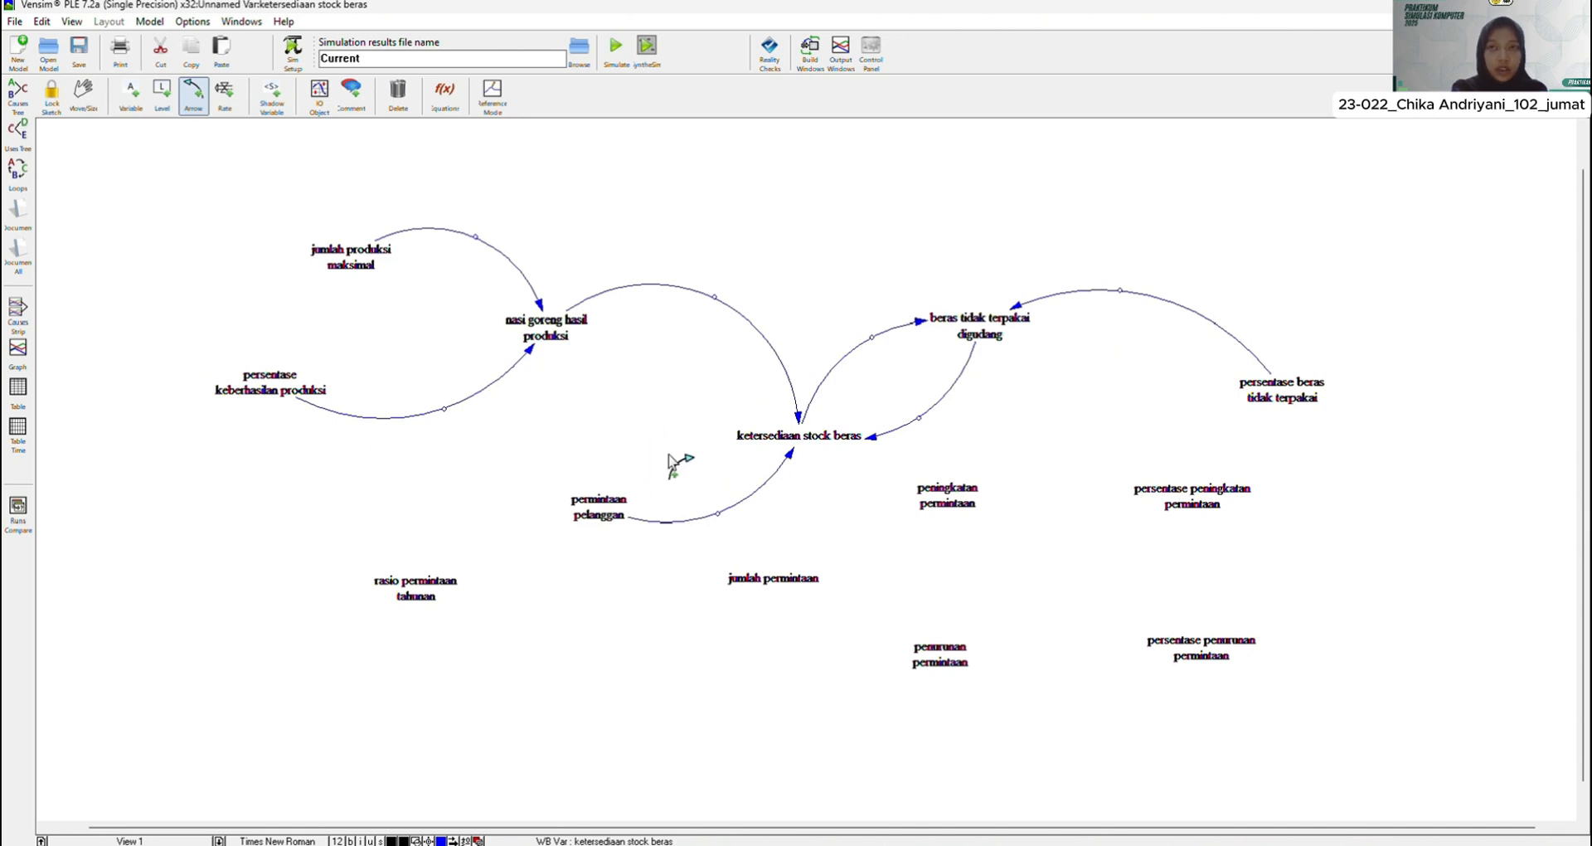
# Step: Connect "rasio permintaan tahunan" to "permintaan pelanggan" with an upward-arched causal arrow, and "jumlah permintaan" to it with a downward-arched one
pyautogui.click(419, 574)
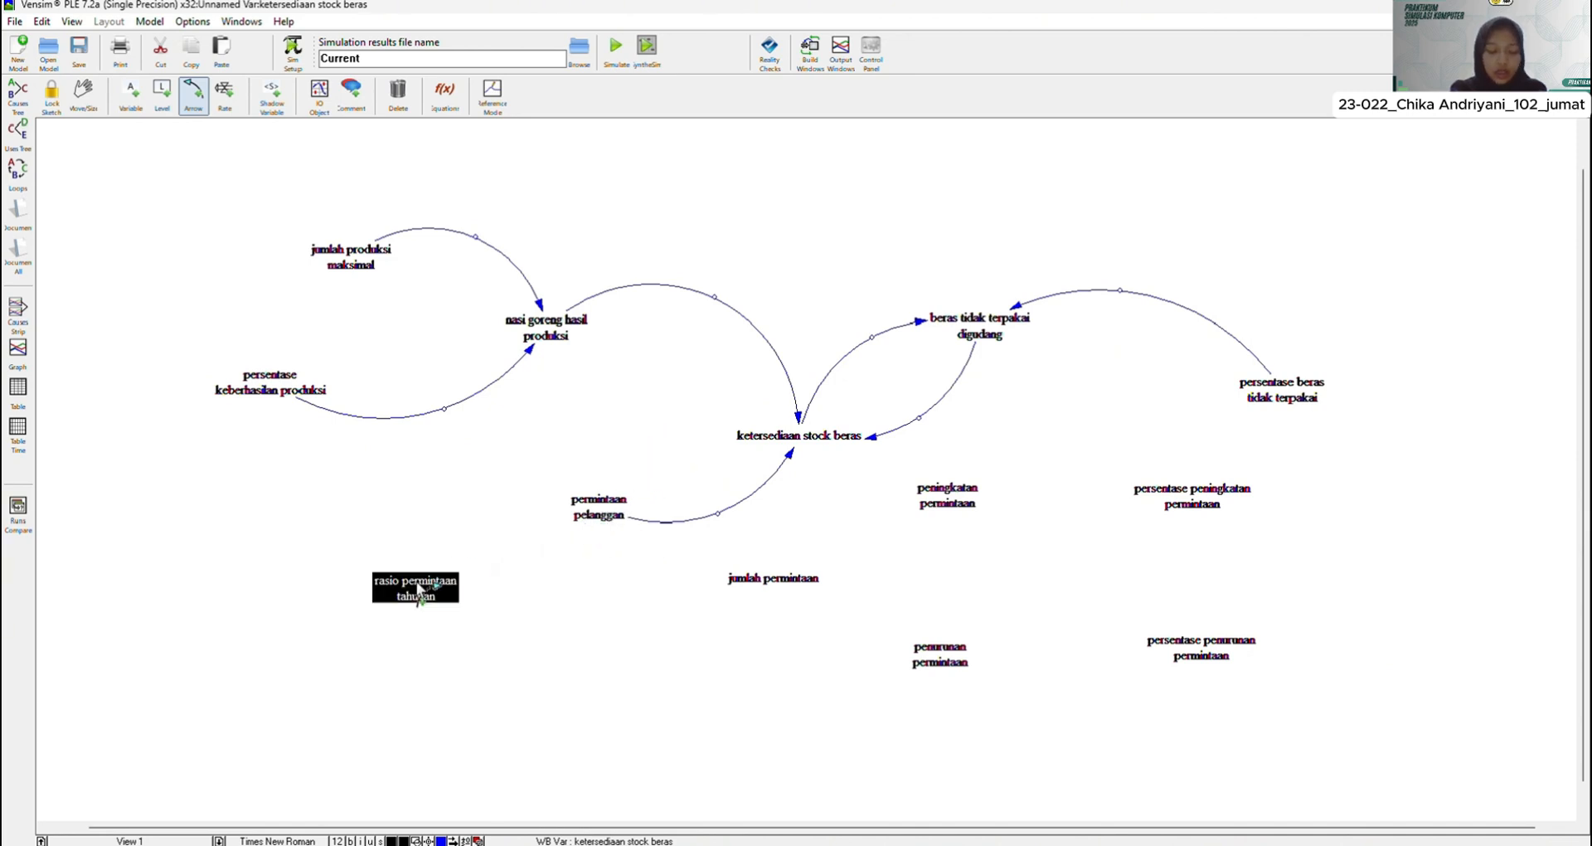
pyautogui.click(421, 573)
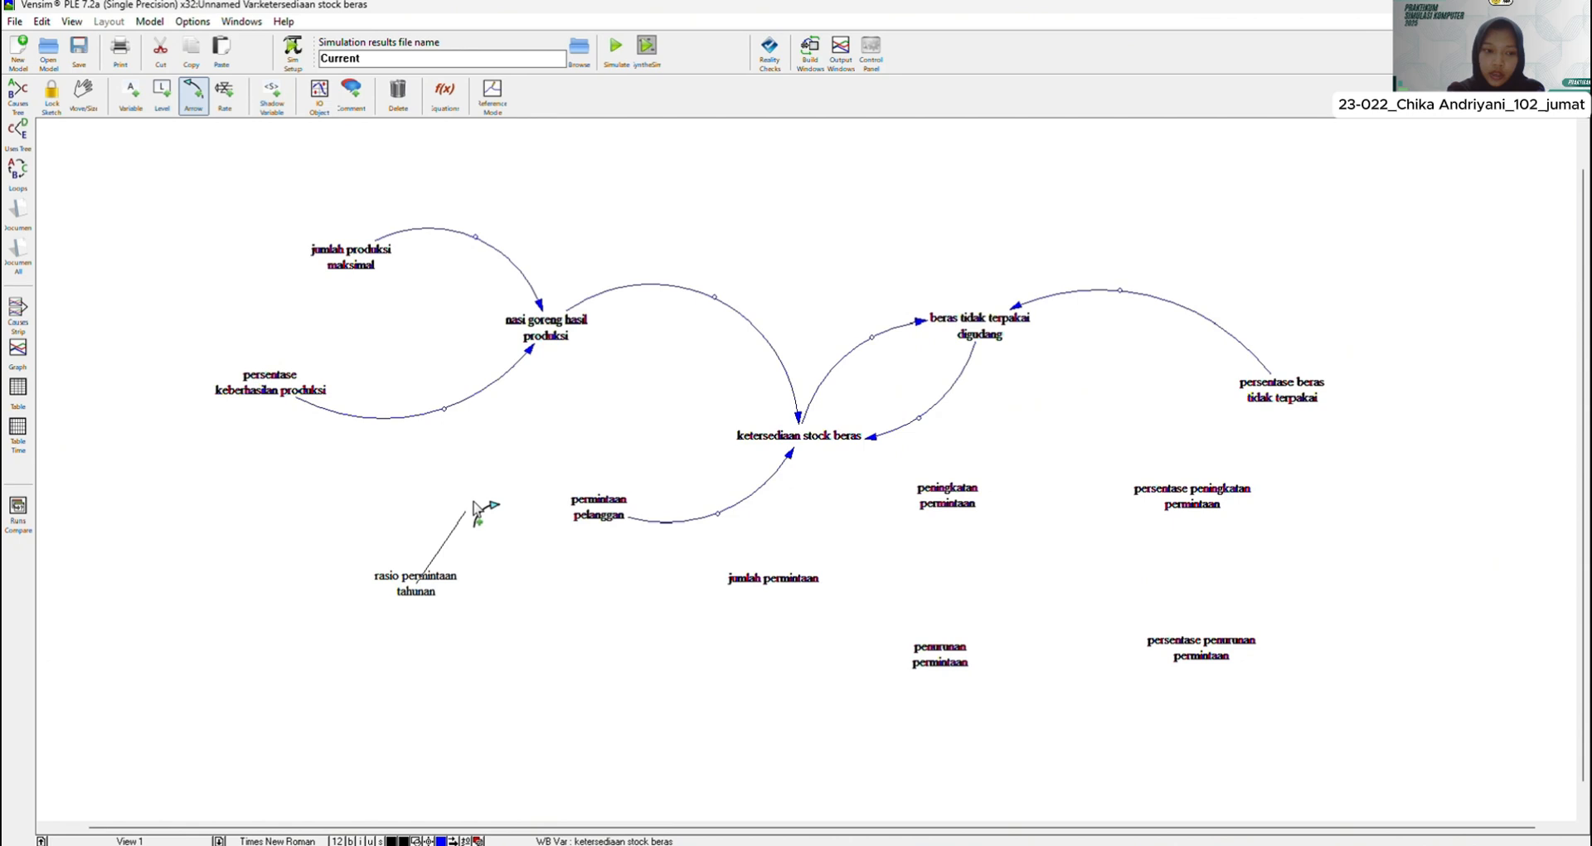
pyautogui.click(597, 502)
pyautogui.moveTo(507, 544); pyautogui.dragTo(470, 500)
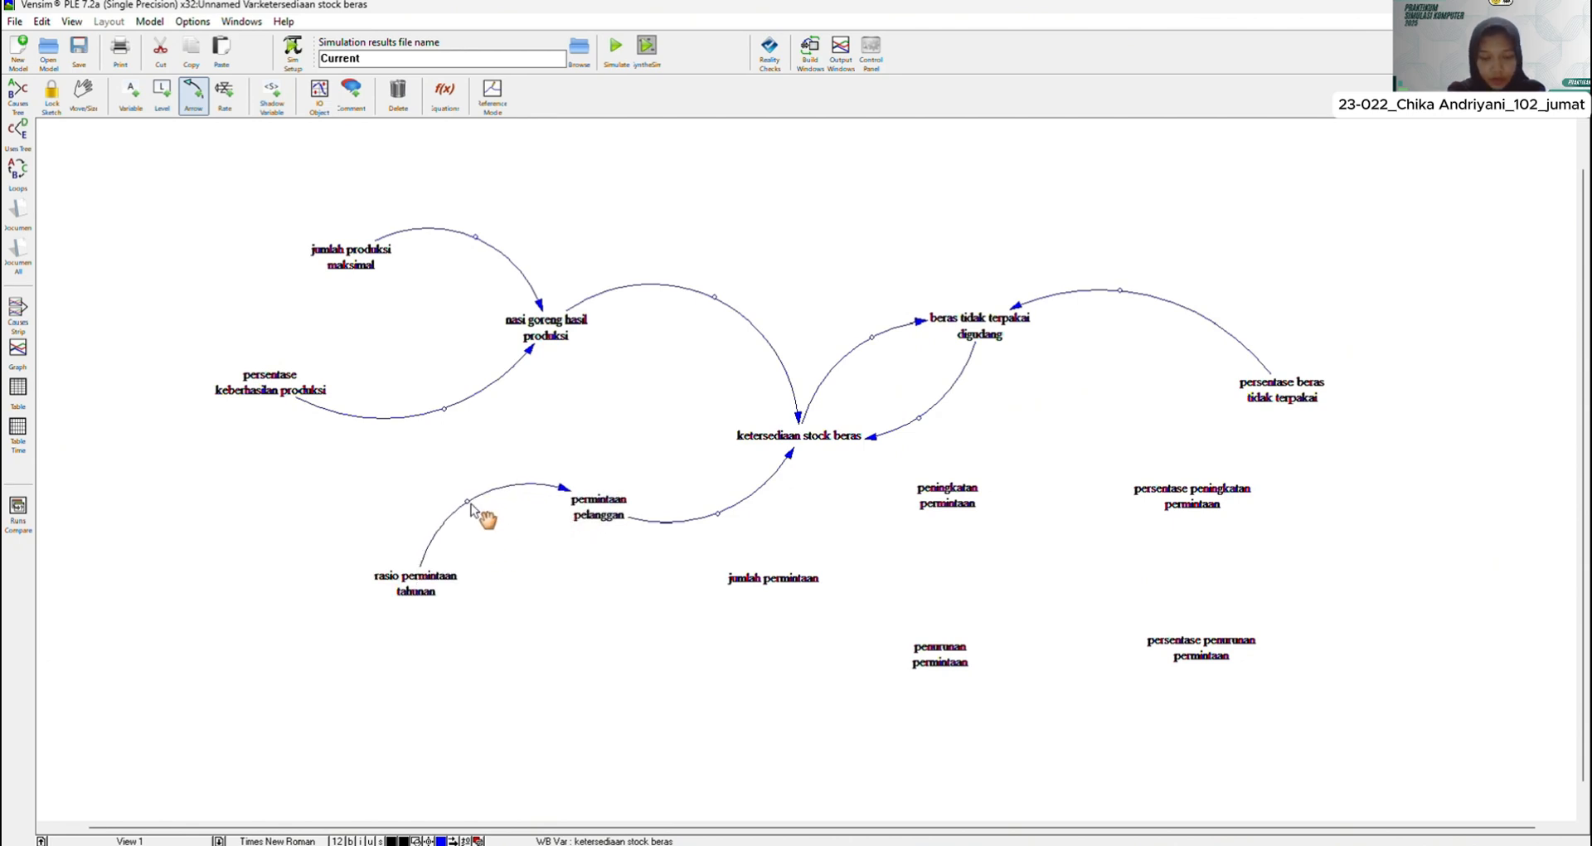
pyautogui.click(763, 581)
pyautogui.click(597, 508)
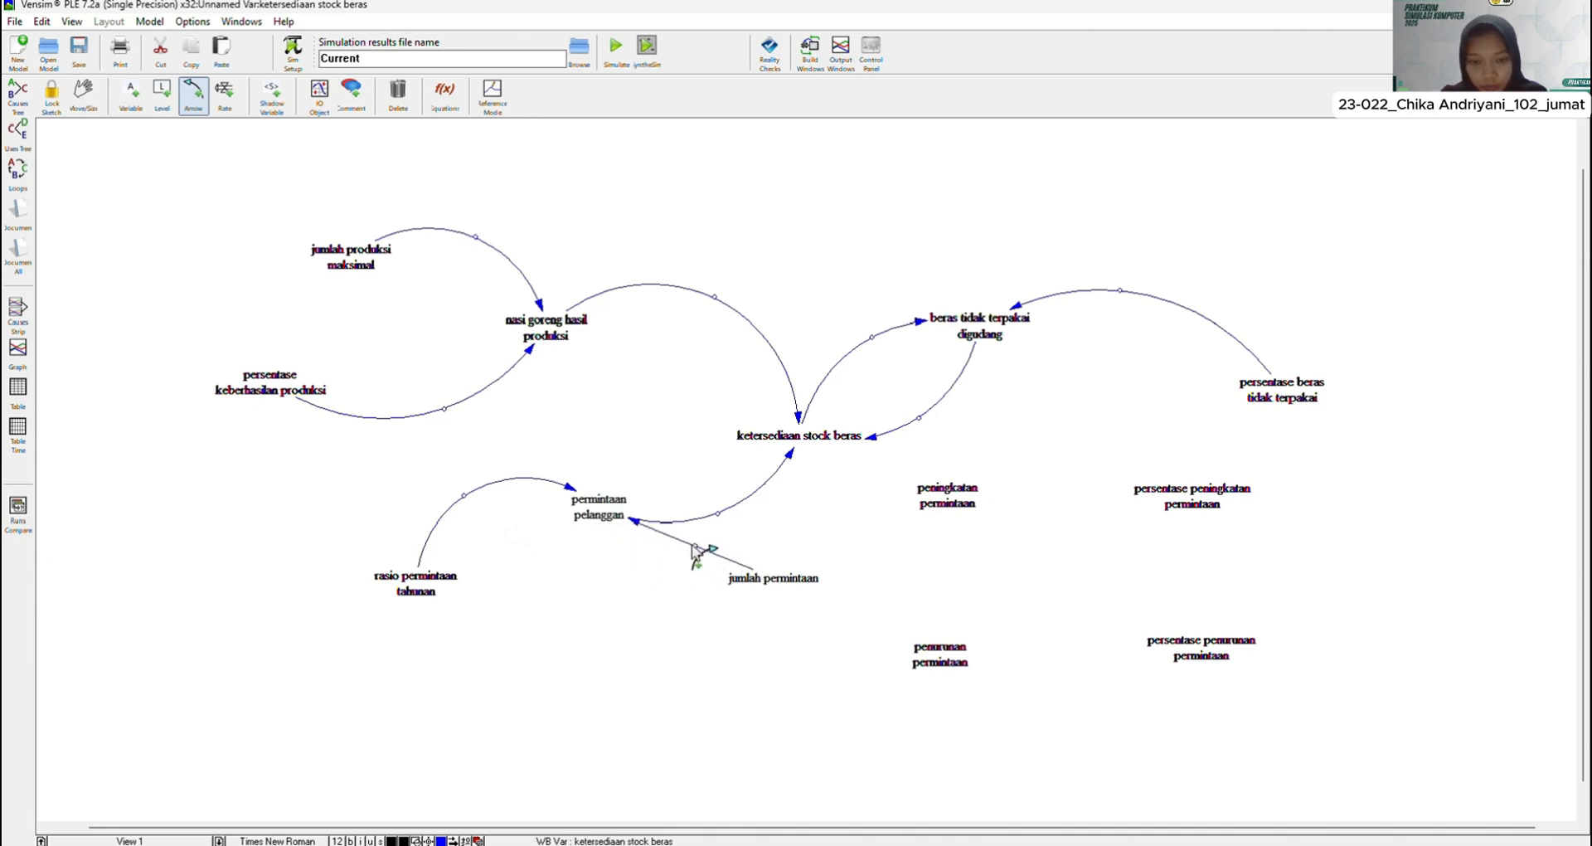
pyautogui.moveTo(691, 543); pyautogui.dragTo(660, 617)
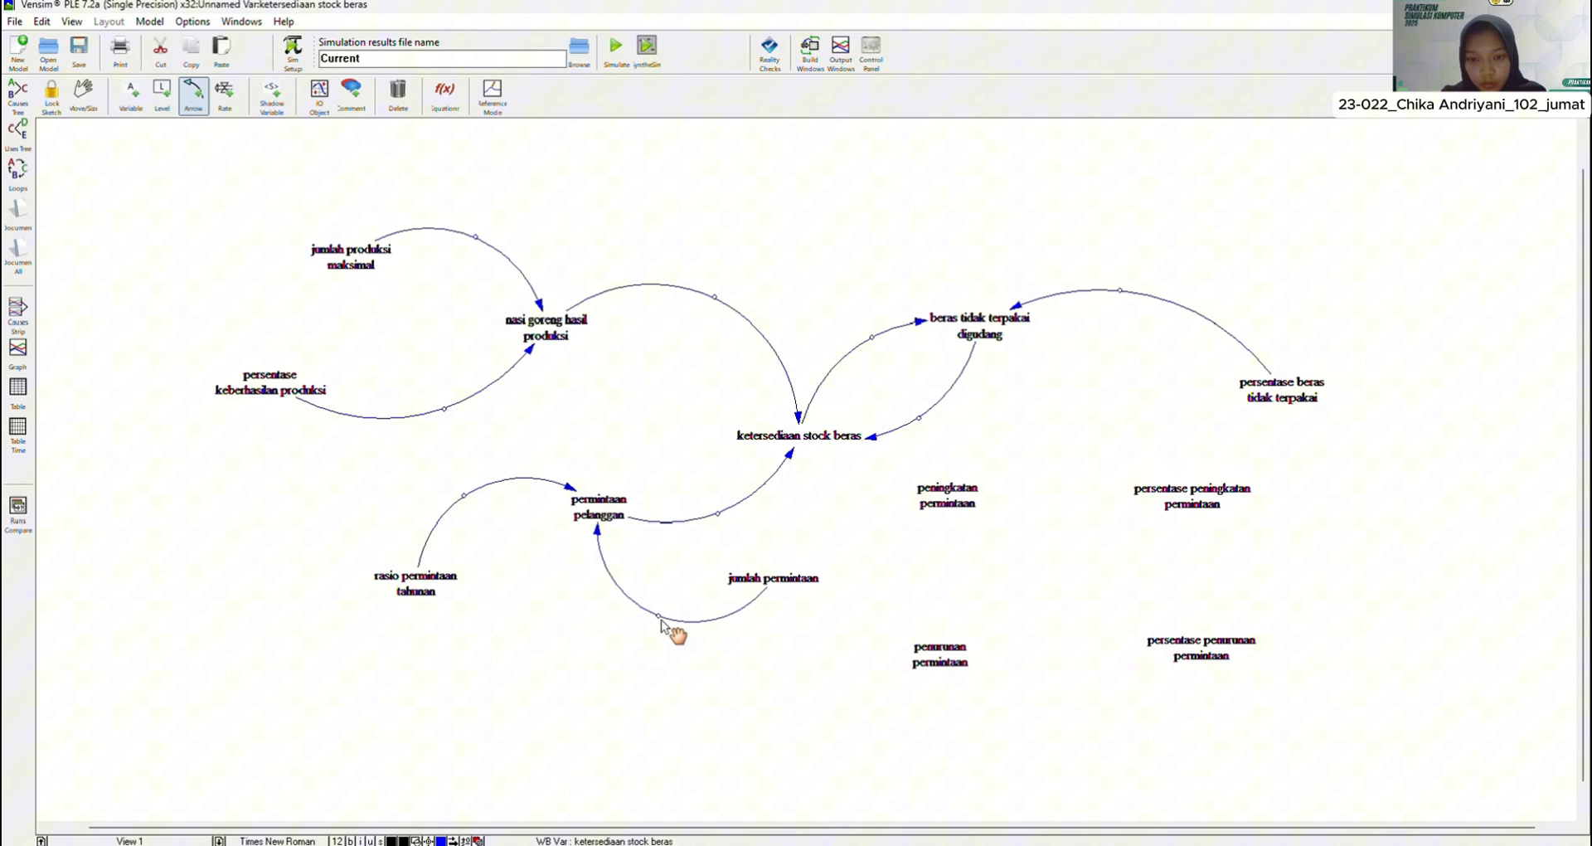
# Step: Link "jumlah permintaan" and "peningkatan permintaan" with causal arrows in both directions, the outgoing one arched upward and the returning one downward
pyautogui.click(775, 579)
pyautogui.click(893, 503)
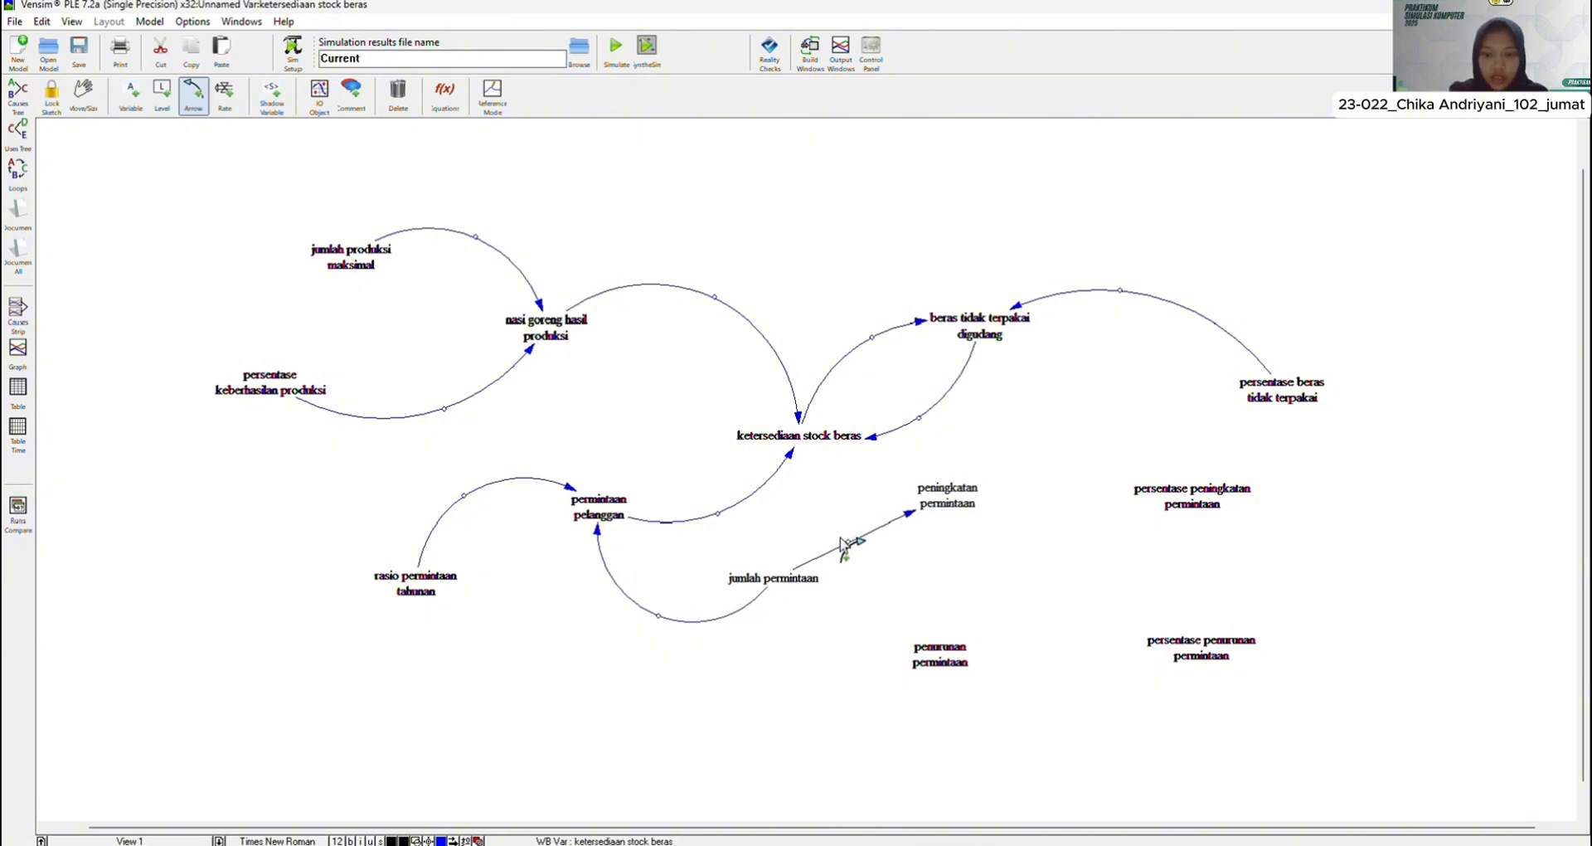
pyautogui.moveTo(848, 543); pyautogui.dragTo(826, 514)
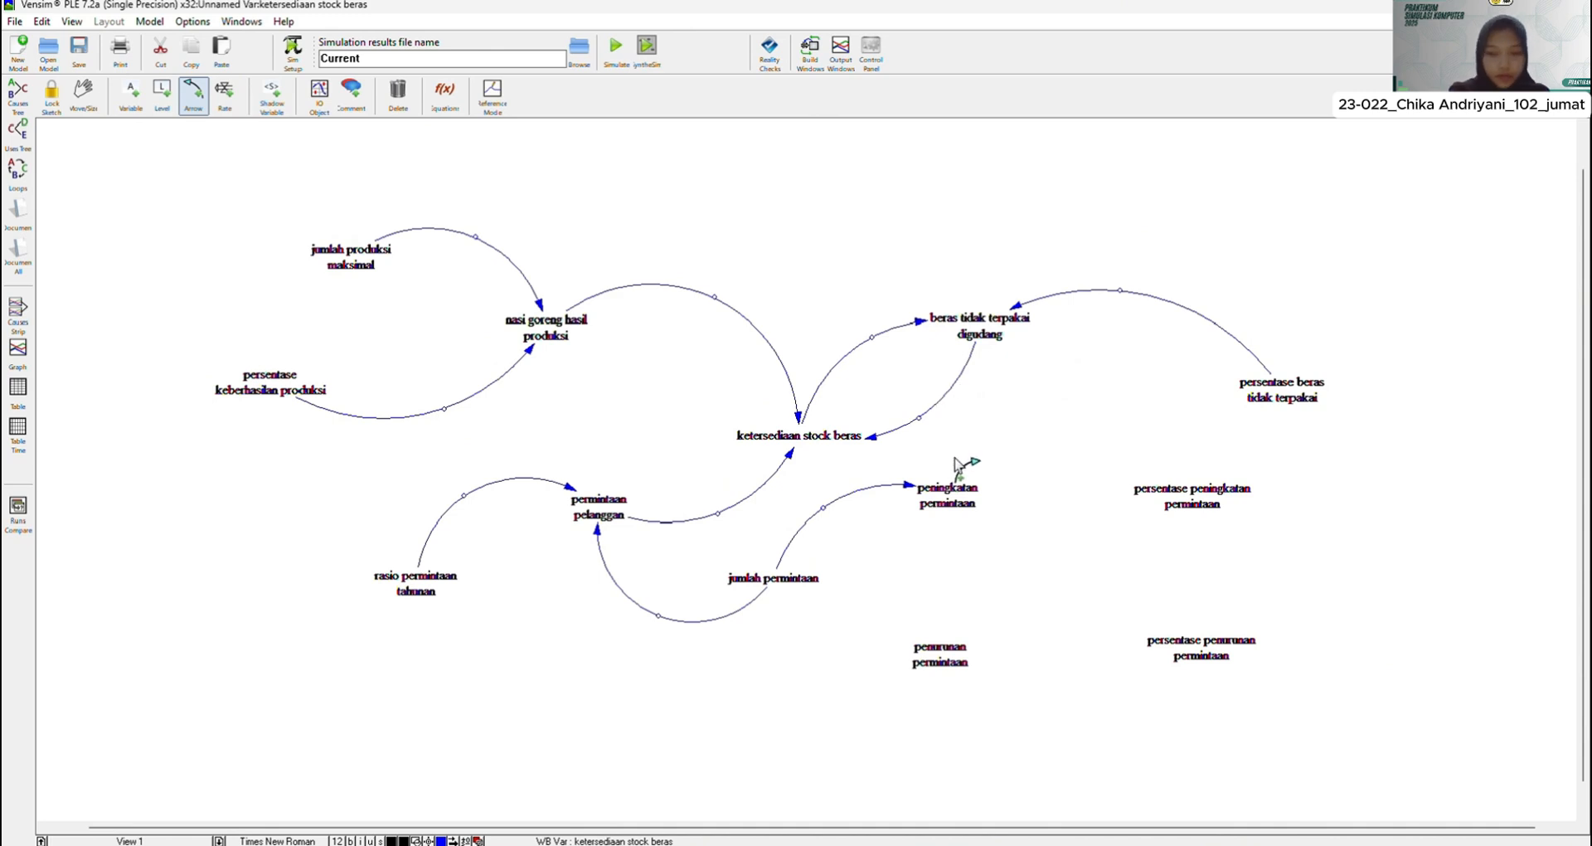
pyautogui.click(952, 492)
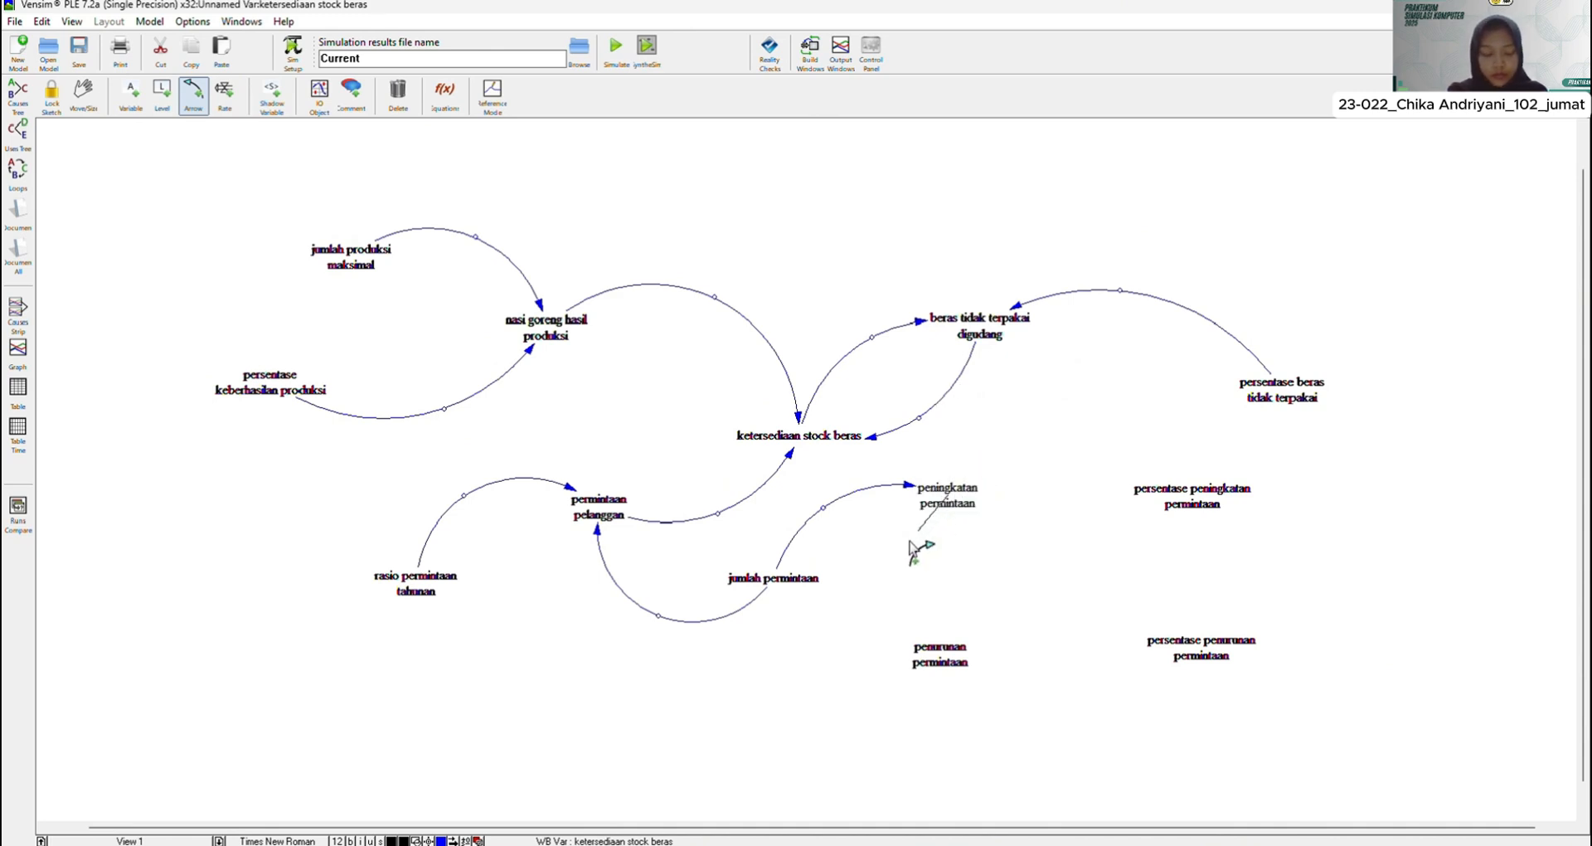
pyautogui.click(794, 584)
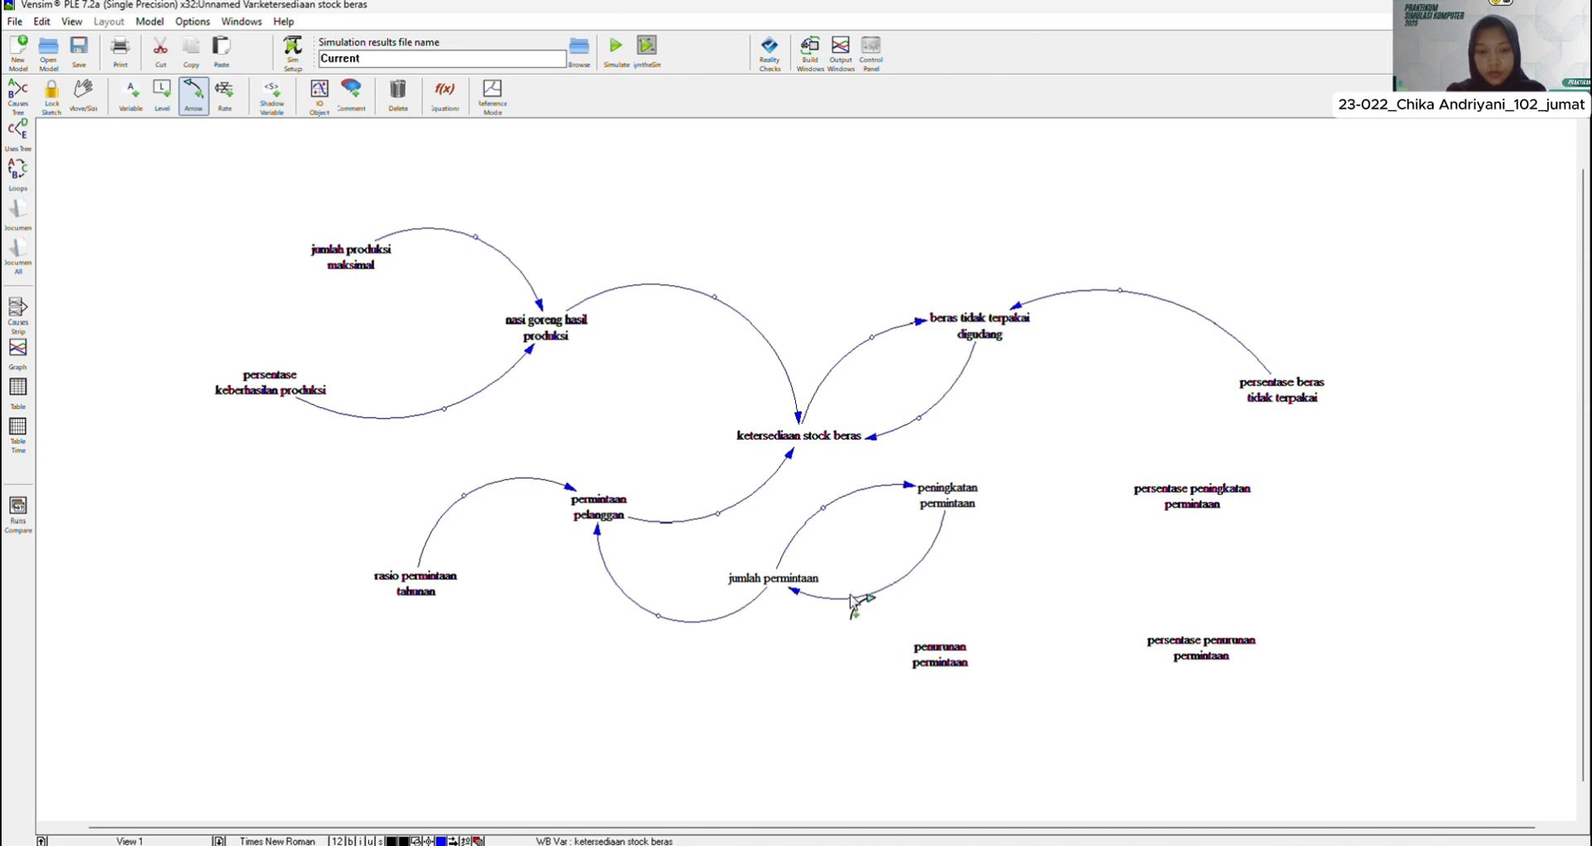
# Step: Link "penurunan permintaan" and "jumlah permintaan" with curved causal arrows in both directions, the one into "penurunan permintaan" bowing furthest down
pyautogui.click(939, 655)
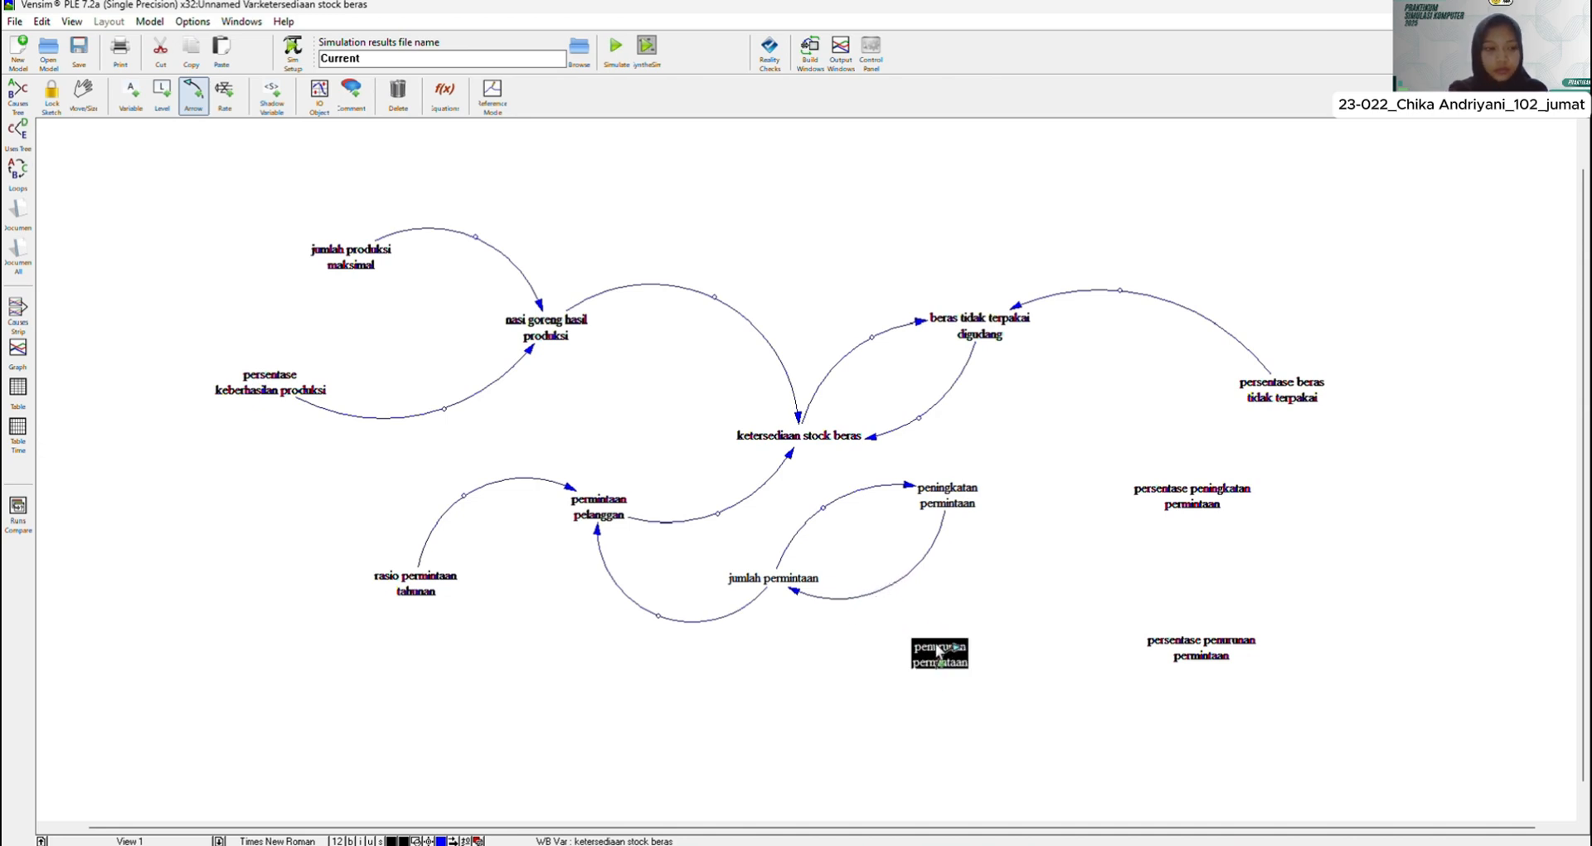
pyautogui.click(771, 601)
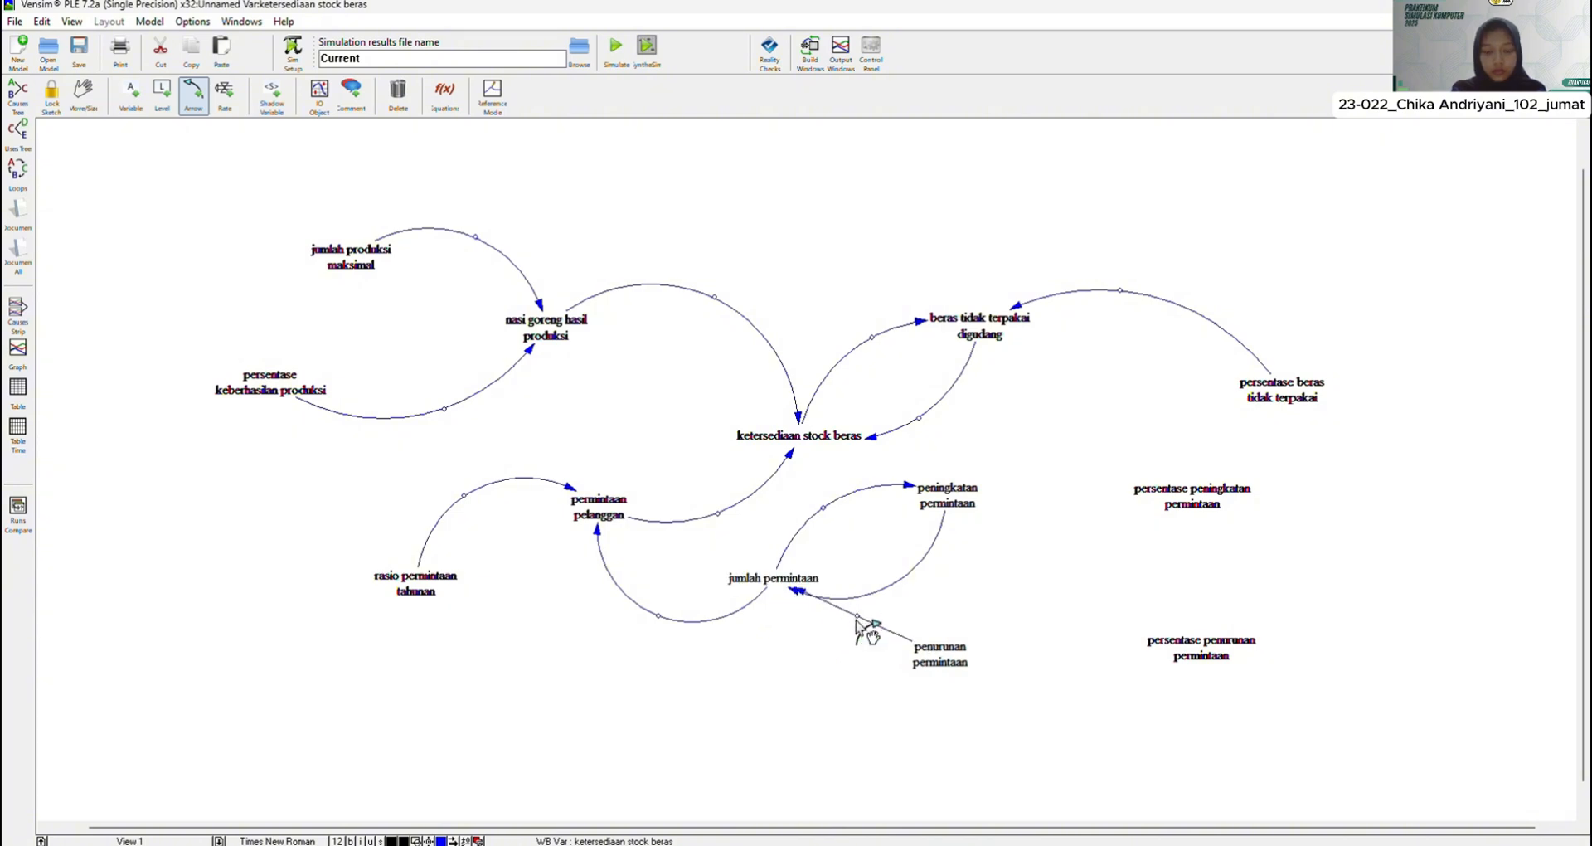
pyautogui.moveTo(855, 617); pyautogui.dragTo(847, 630)
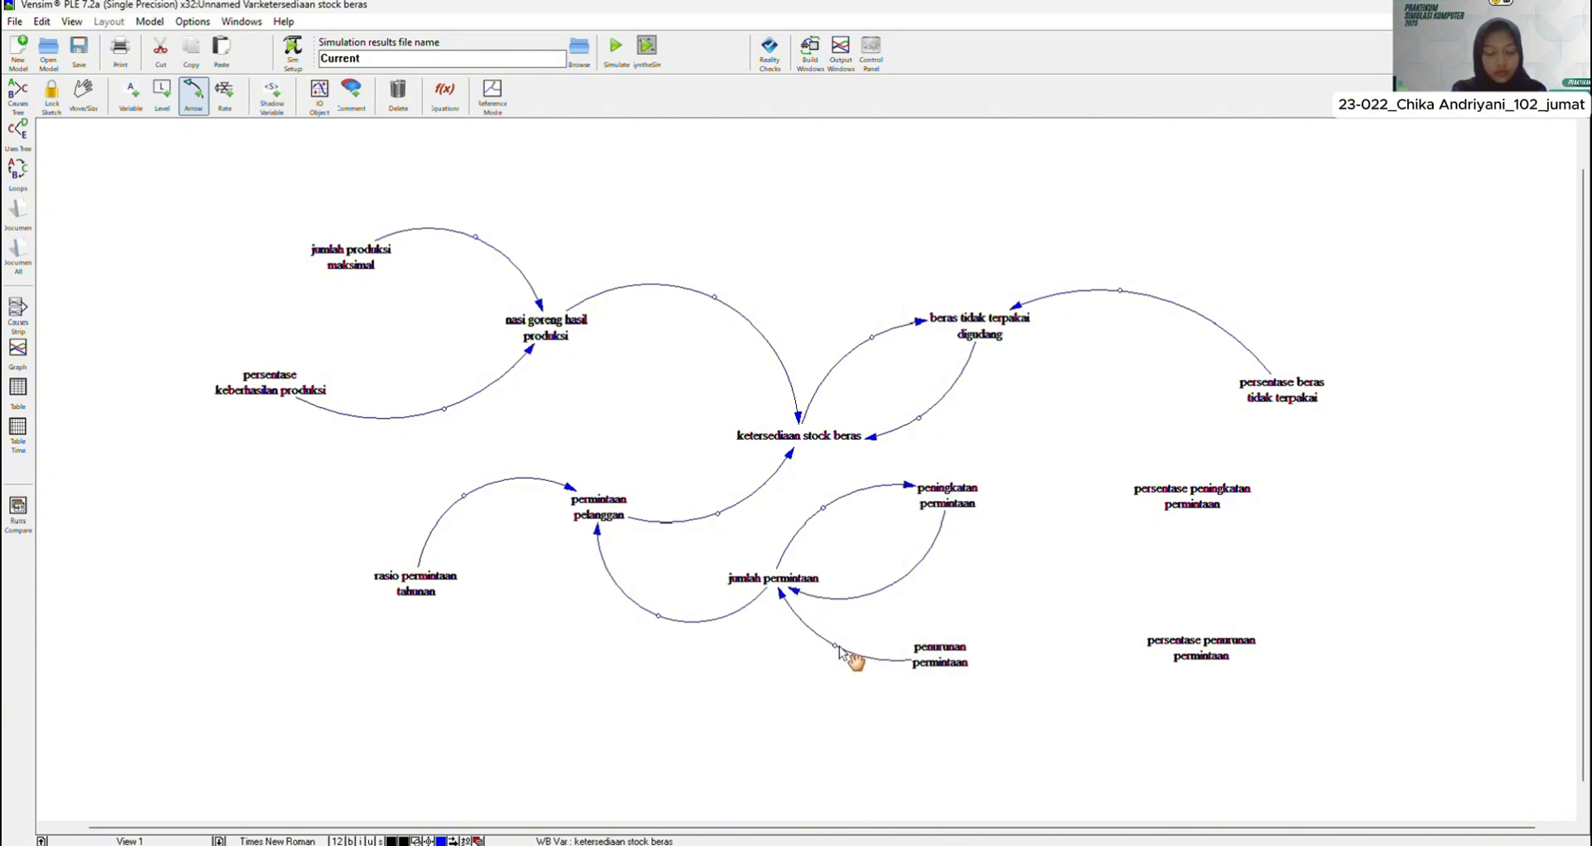
pyautogui.click(775, 589)
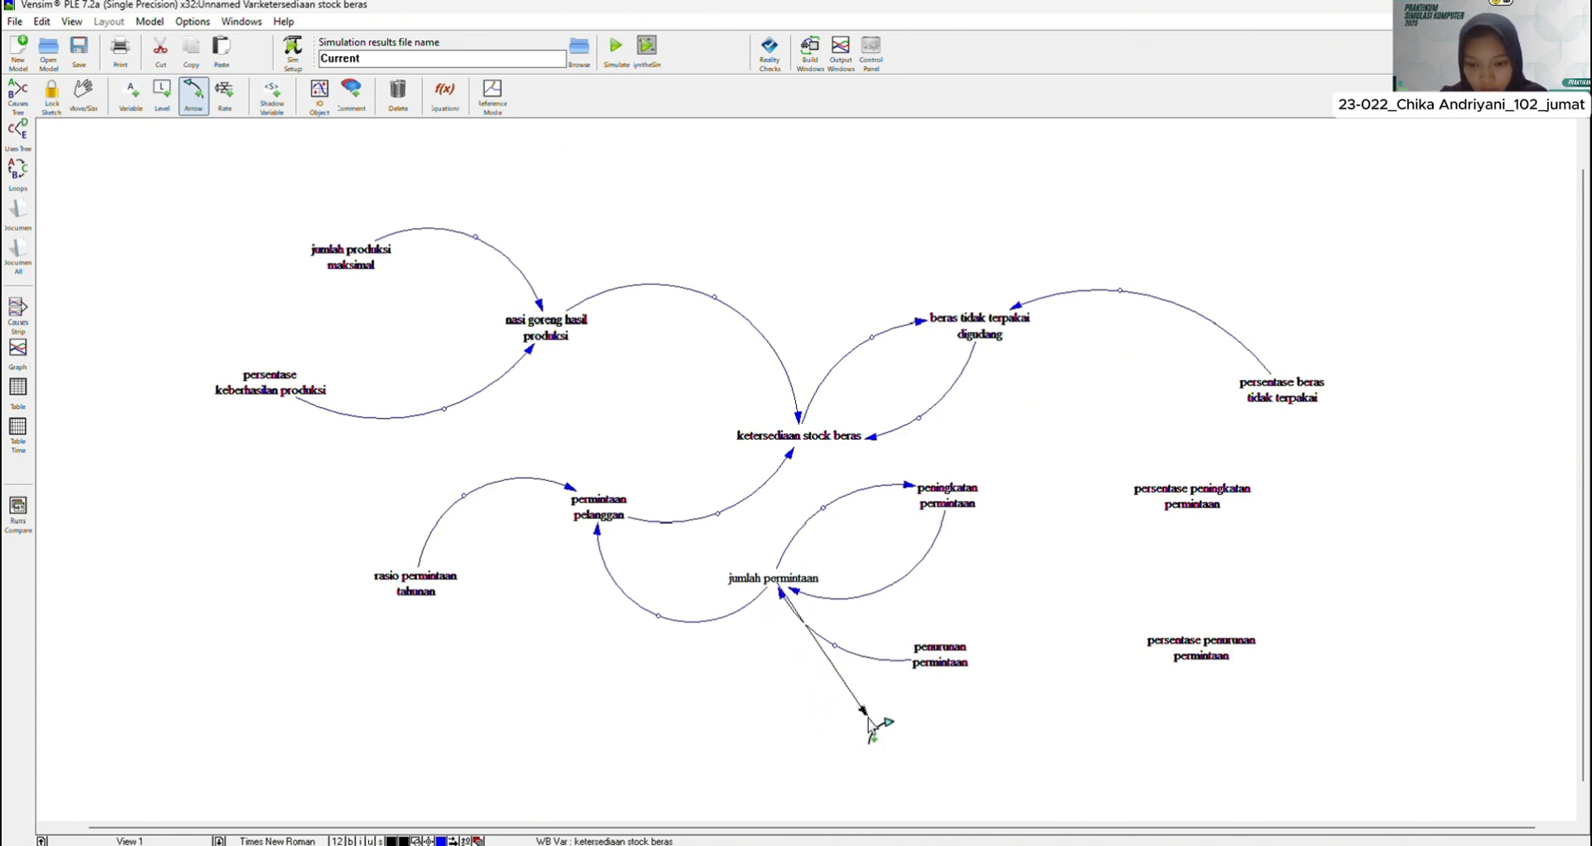
pyautogui.click(939, 670)
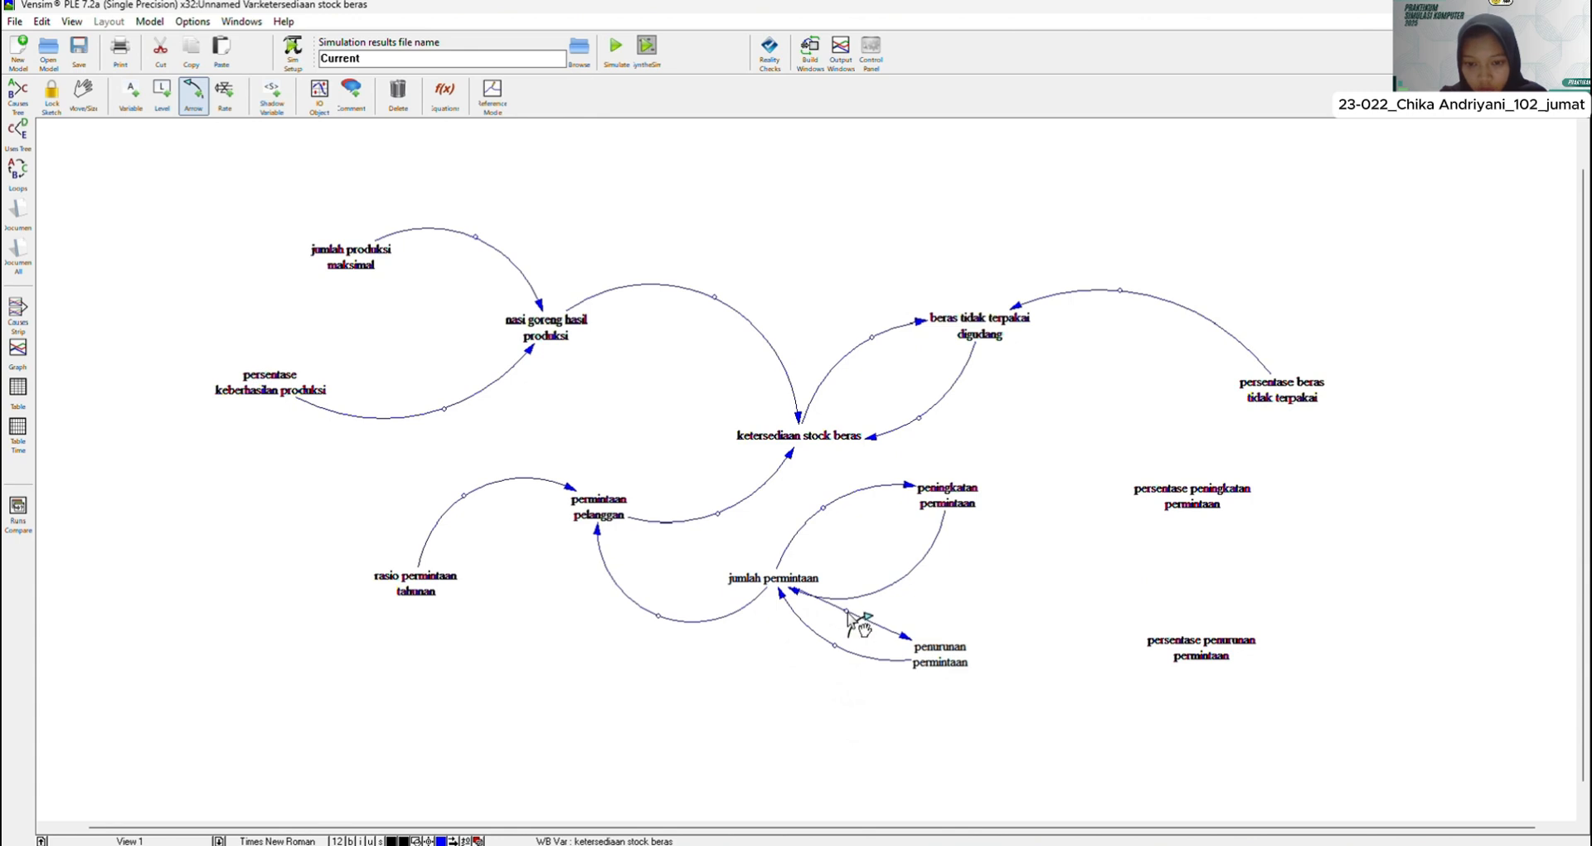
pyautogui.moveTo(854, 621); pyautogui.dragTo(804, 699)
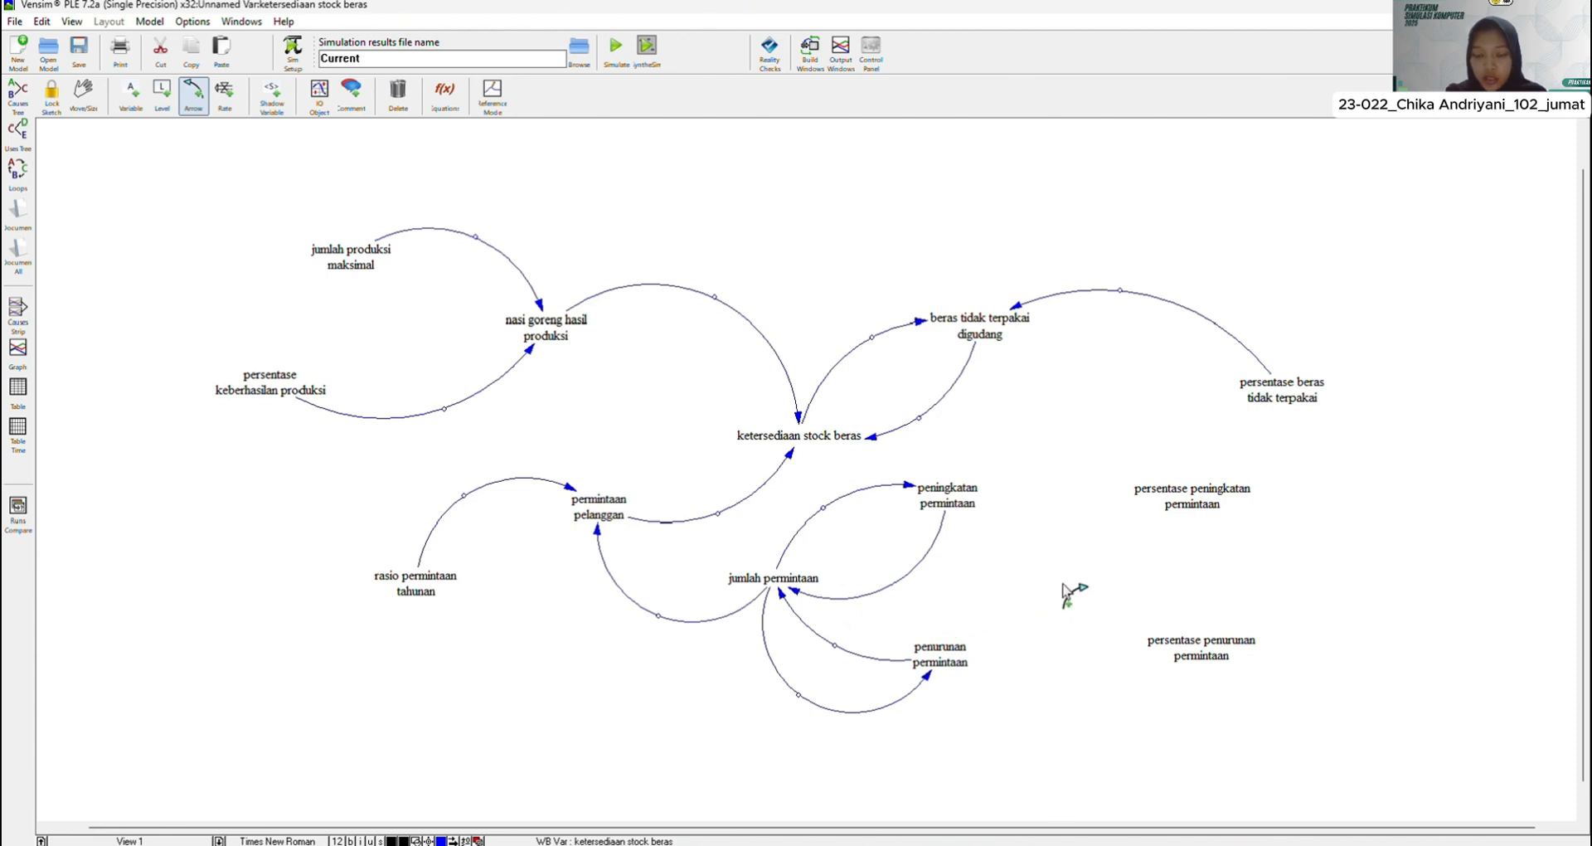
# Step: Draw a causal arrow from "persentase peningkatan permintaan" to "peningkatan permintaan" and bend it into an upward arc
pyautogui.click(1194, 489)
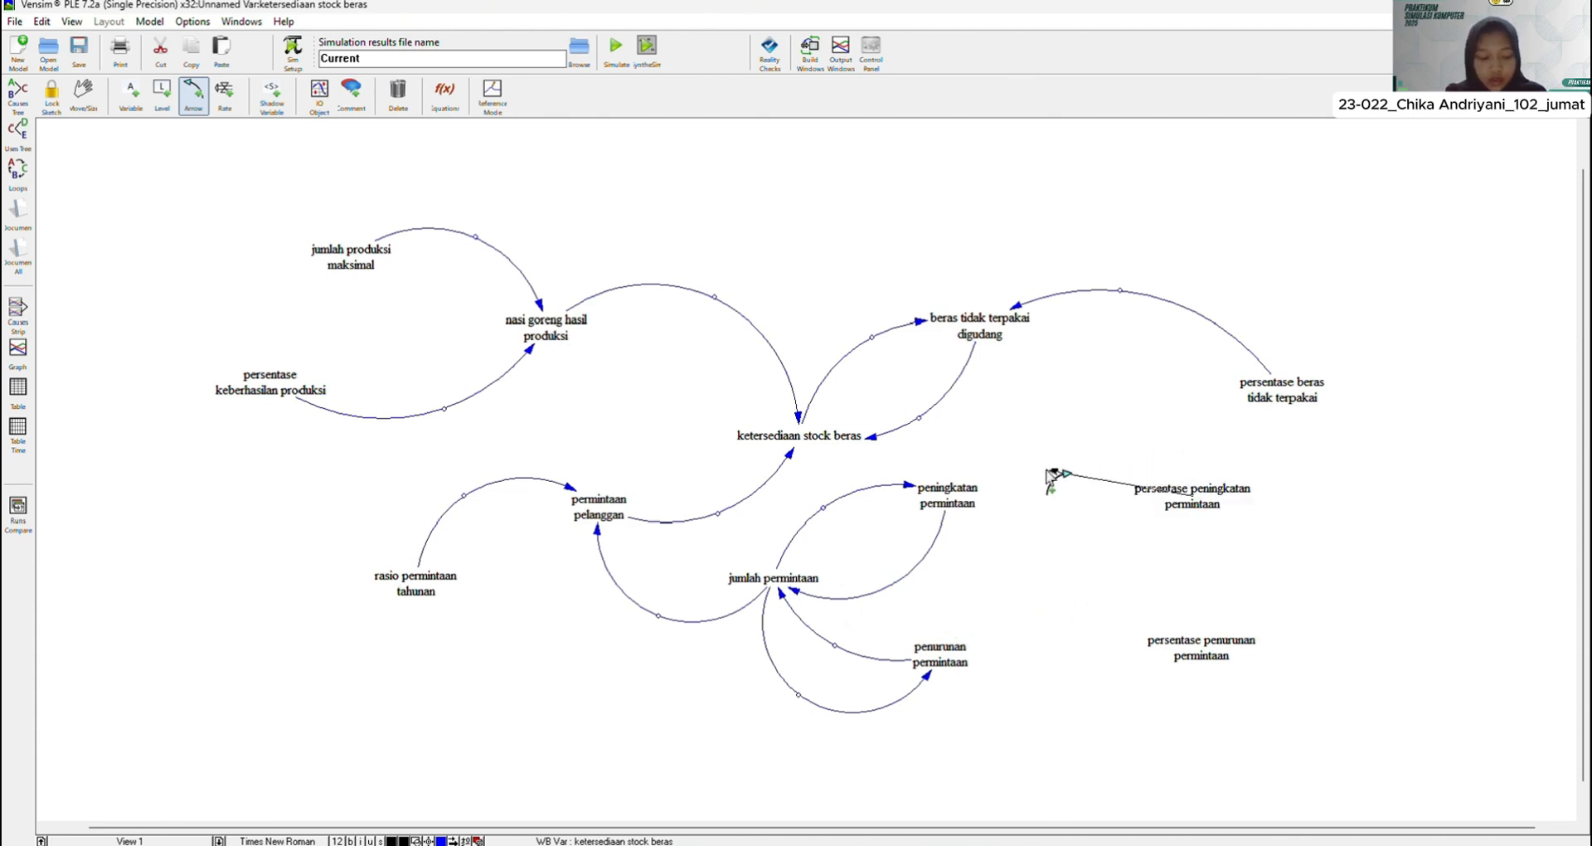
pyautogui.click(941, 494)
pyautogui.moveTo(1059, 495); pyautogui.dragTo(1046, 434)
# Step: Draw a causal arrow from "persentase penurunan permintaan" to "penurunan permintaan" and bend it into a downward arc
pyautogui.click(1152, 646)
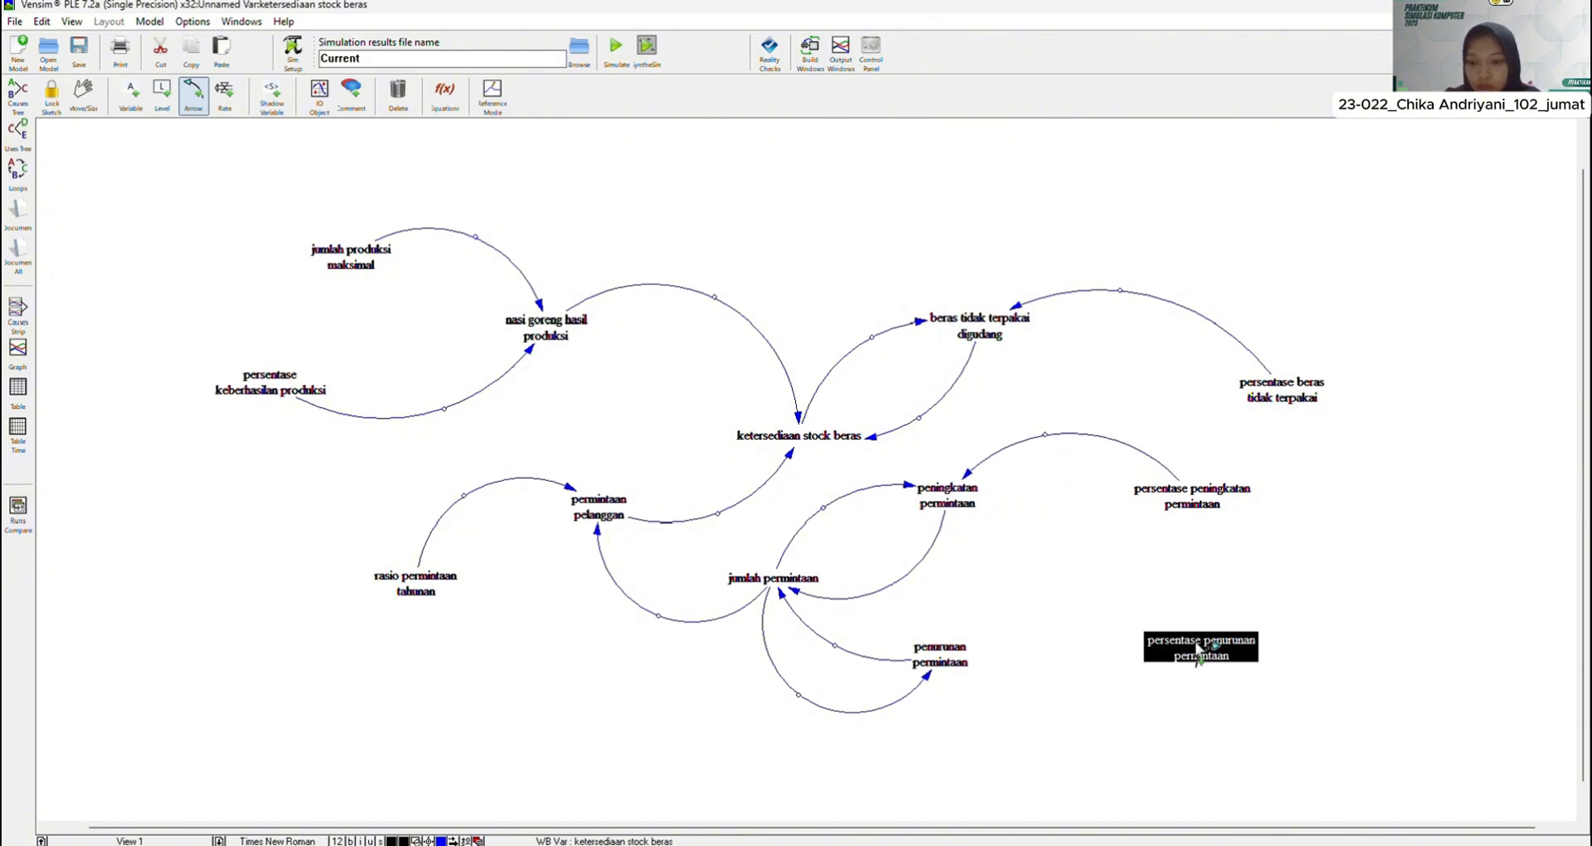
pyautogui.click(991, 673)
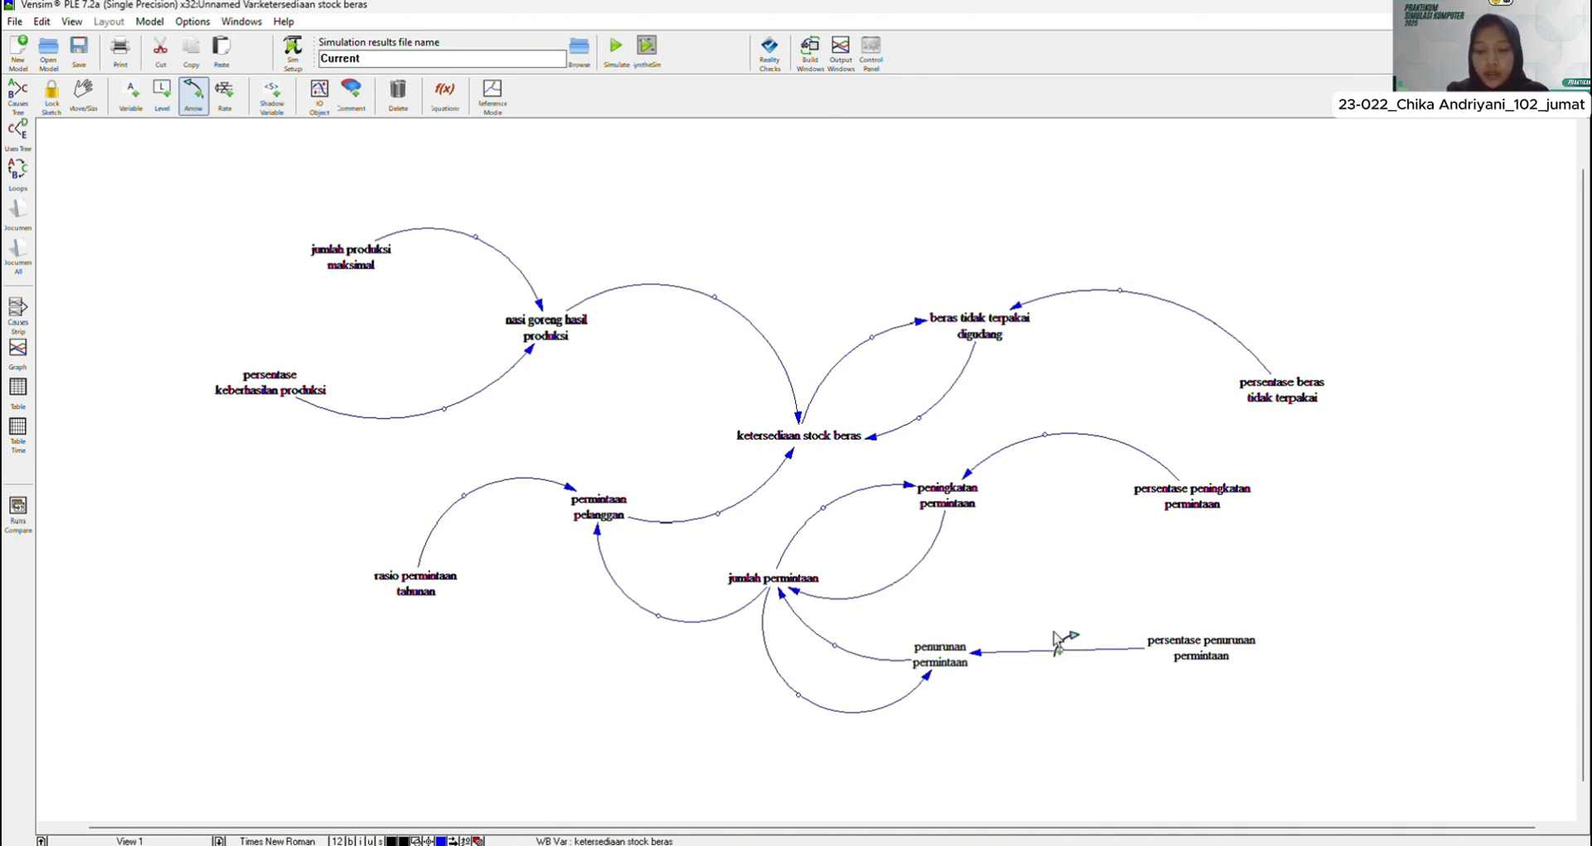
pyautogui.moveTo(1061, 653); pyautogui.dragTo(1049, 741)
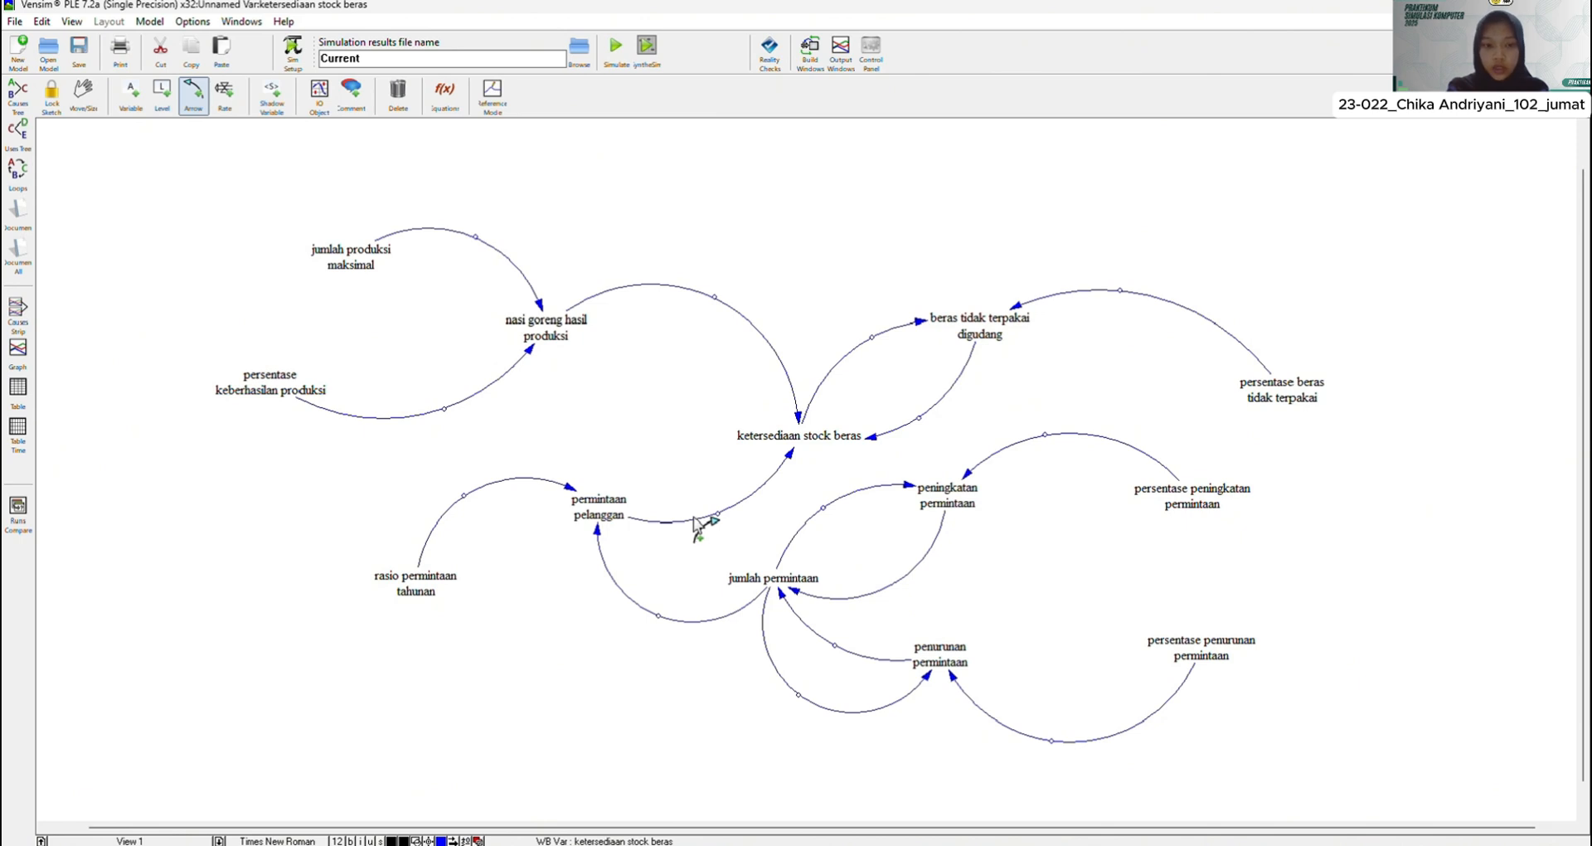
# Step: Set positive polarity on the arrows from "jumlah produksi maksimal" and "persentase keberhasilan produksi" into "nasi goreng hasil produksi"
pyautogui.rightClick(542, 309)
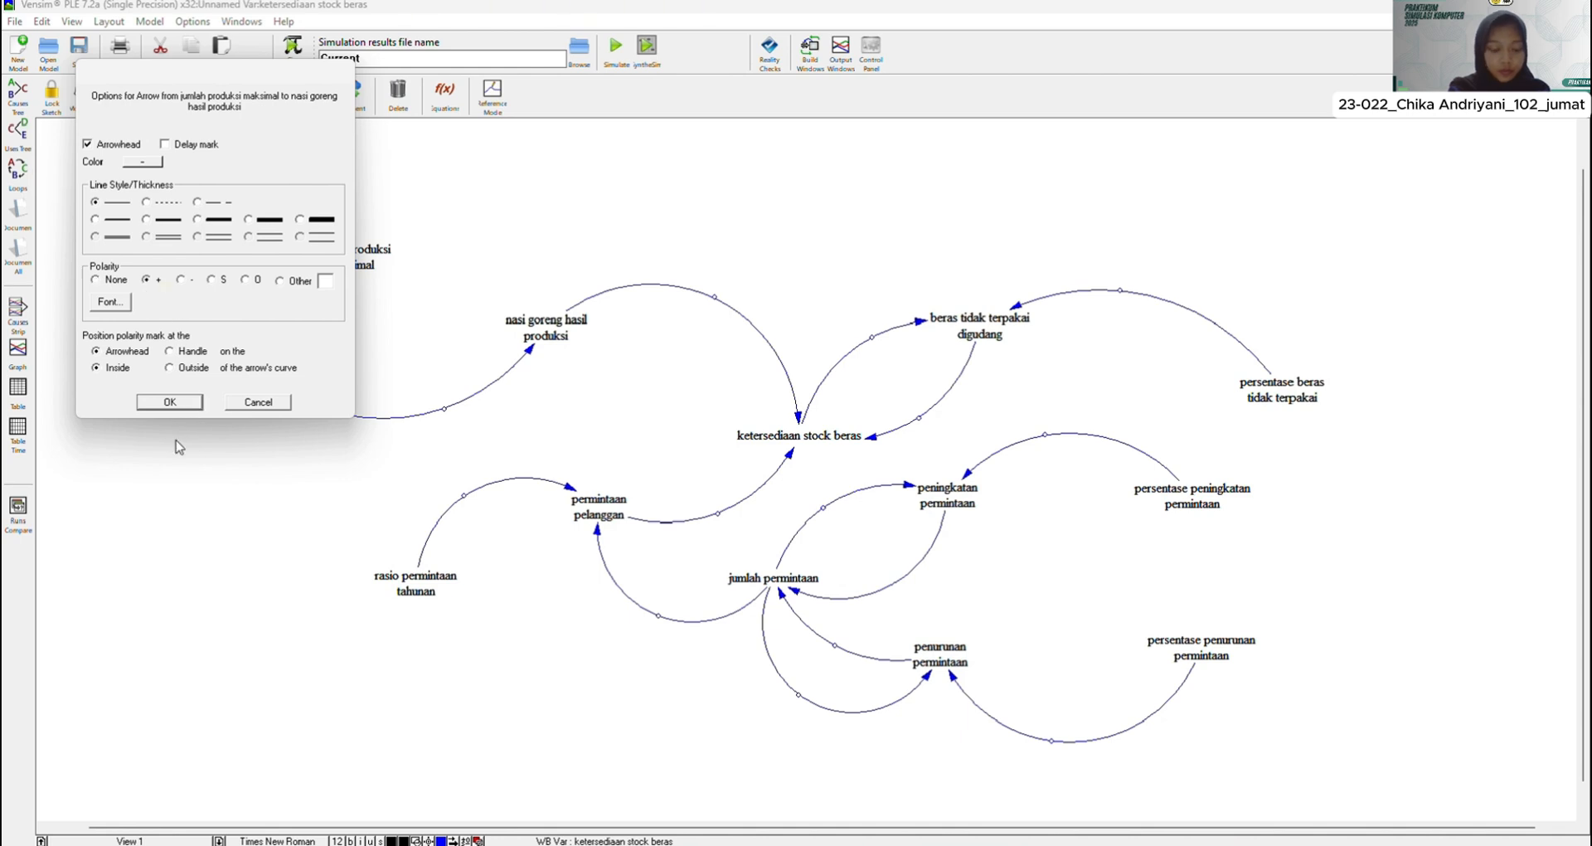
pyautogui.click(169, 402)
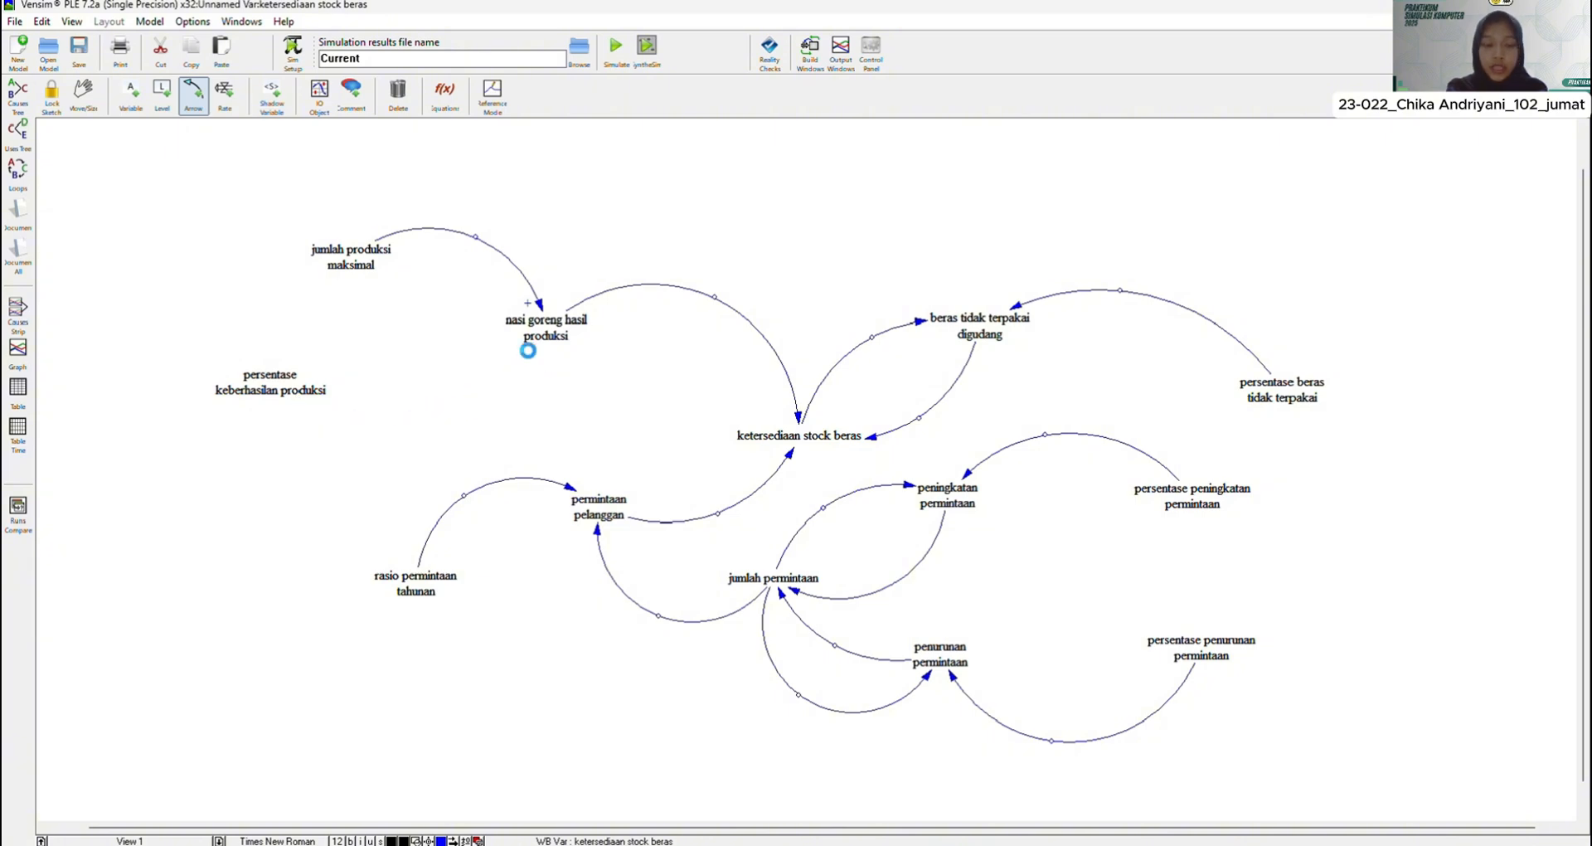
pyautogui.rightClick(525, 347)
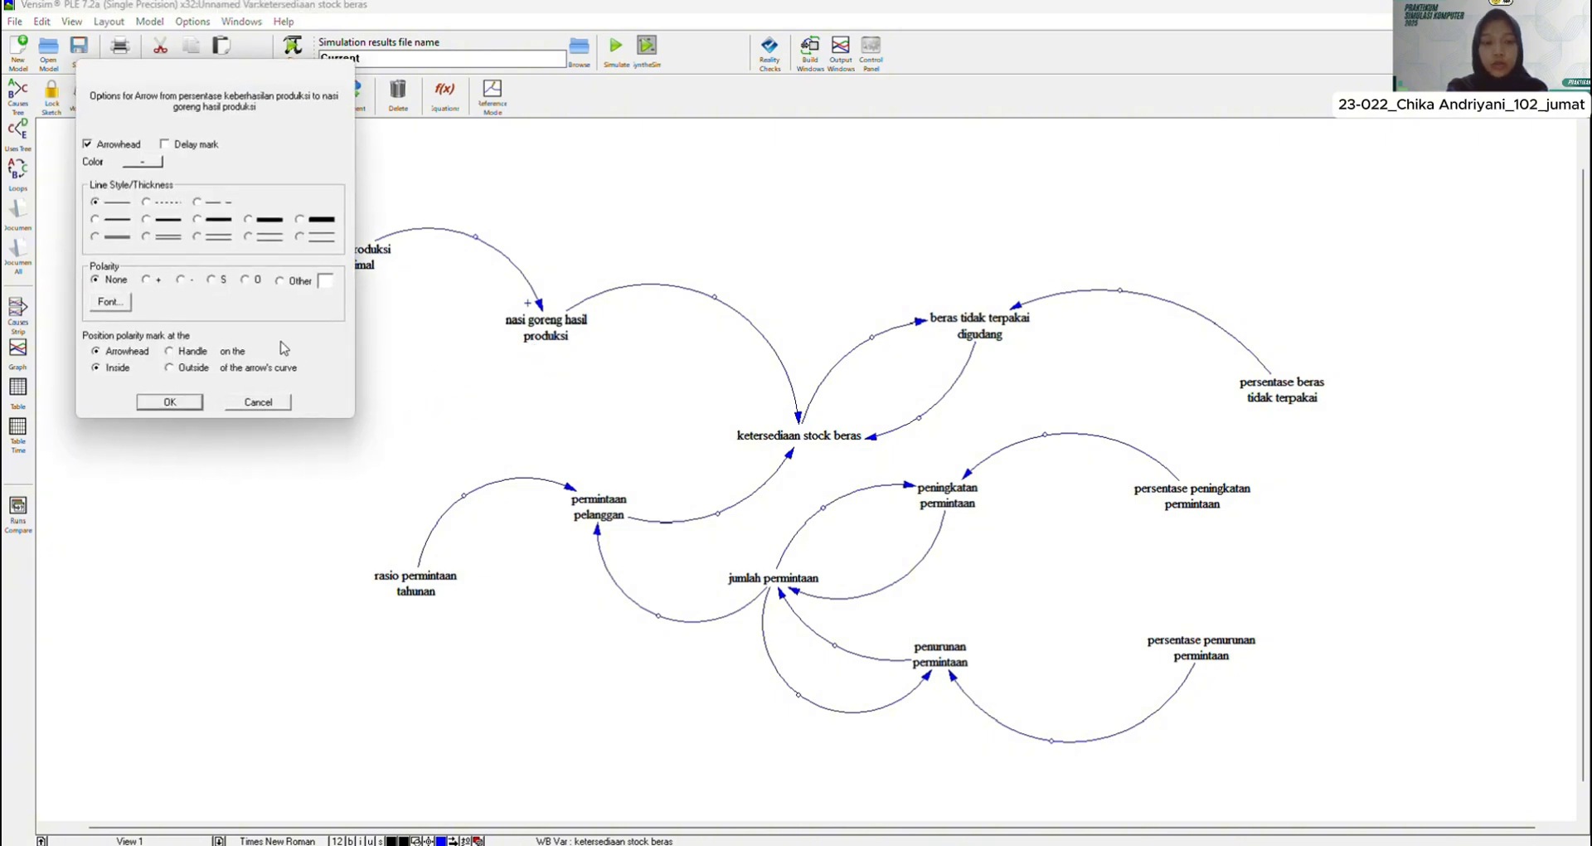
pyautogui.click(170, 401)
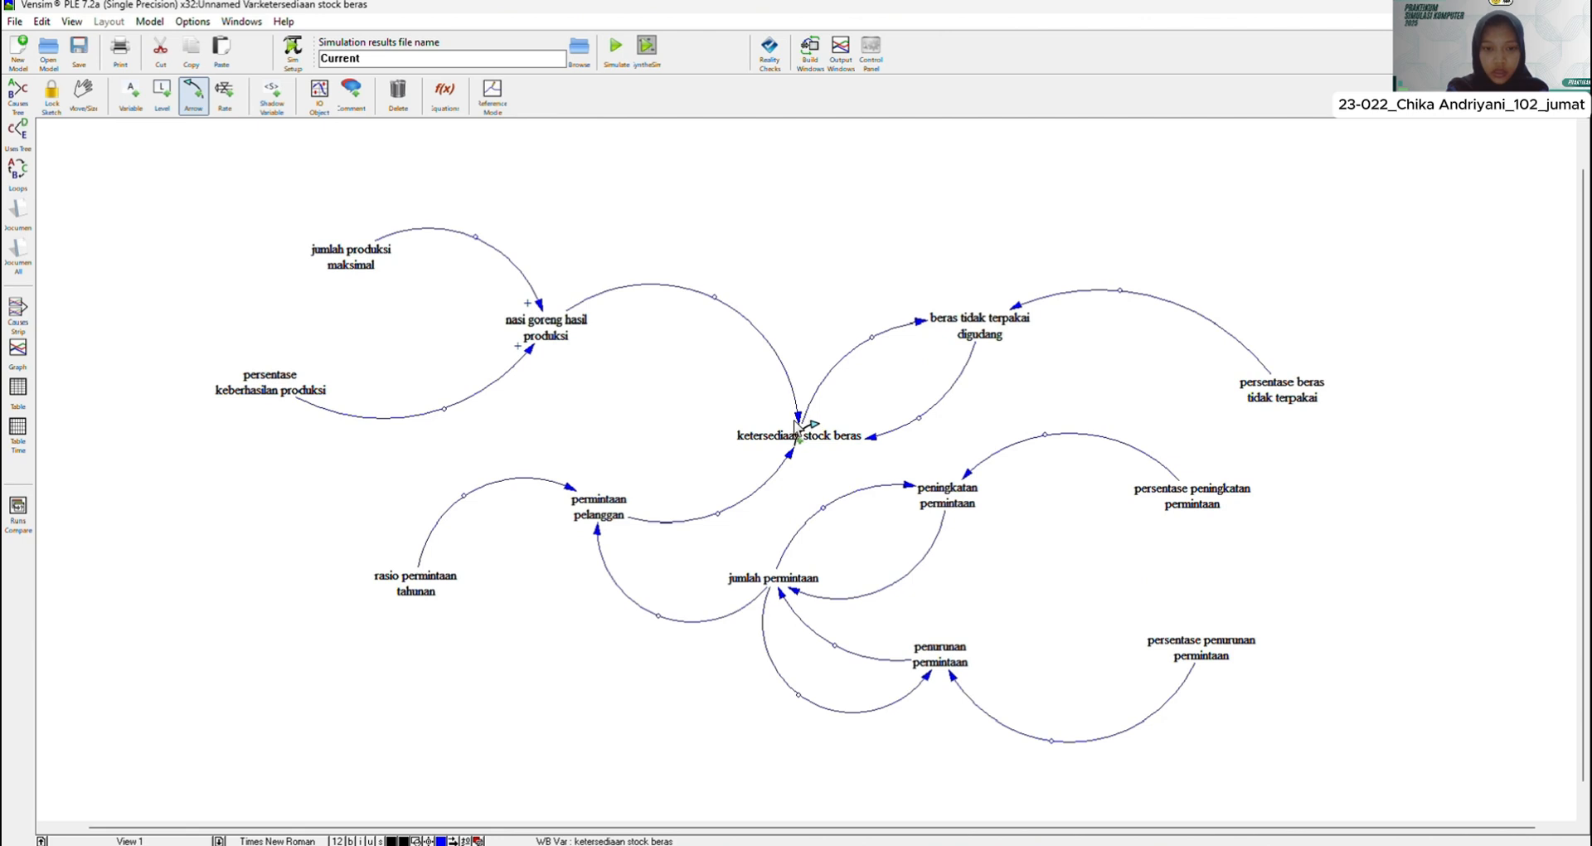
# Step: Mark the arrows from "nasi goreng hasil produksi" to "ketersediaan stock beras" and from there to "beras tidak terpakai digudang" with positive polarity
pyautogui.rightClick(796, 425)
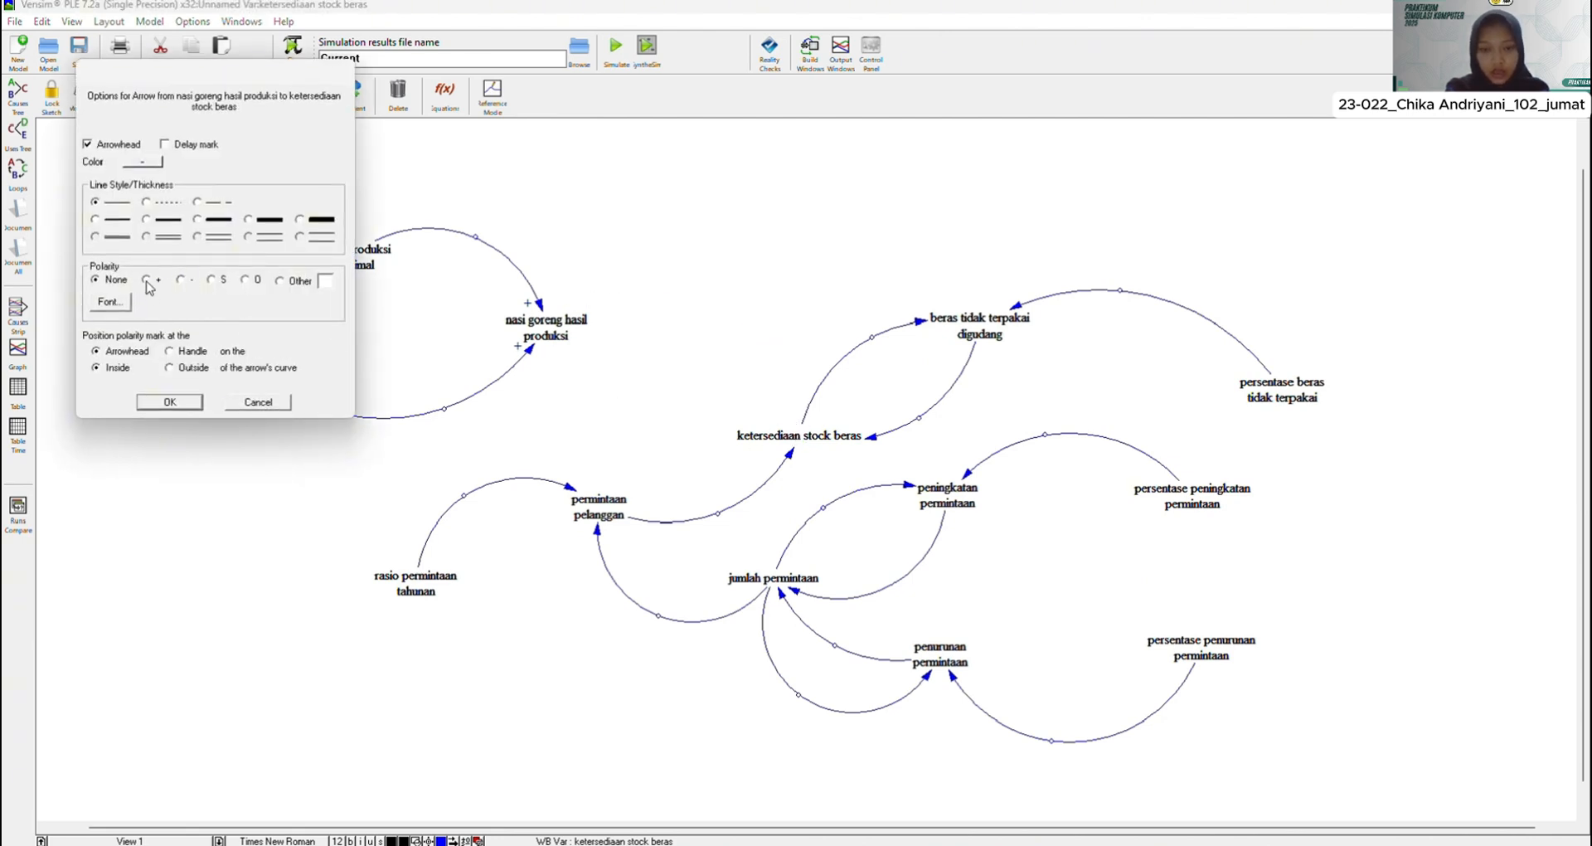
pyautogui.click(169, 402)
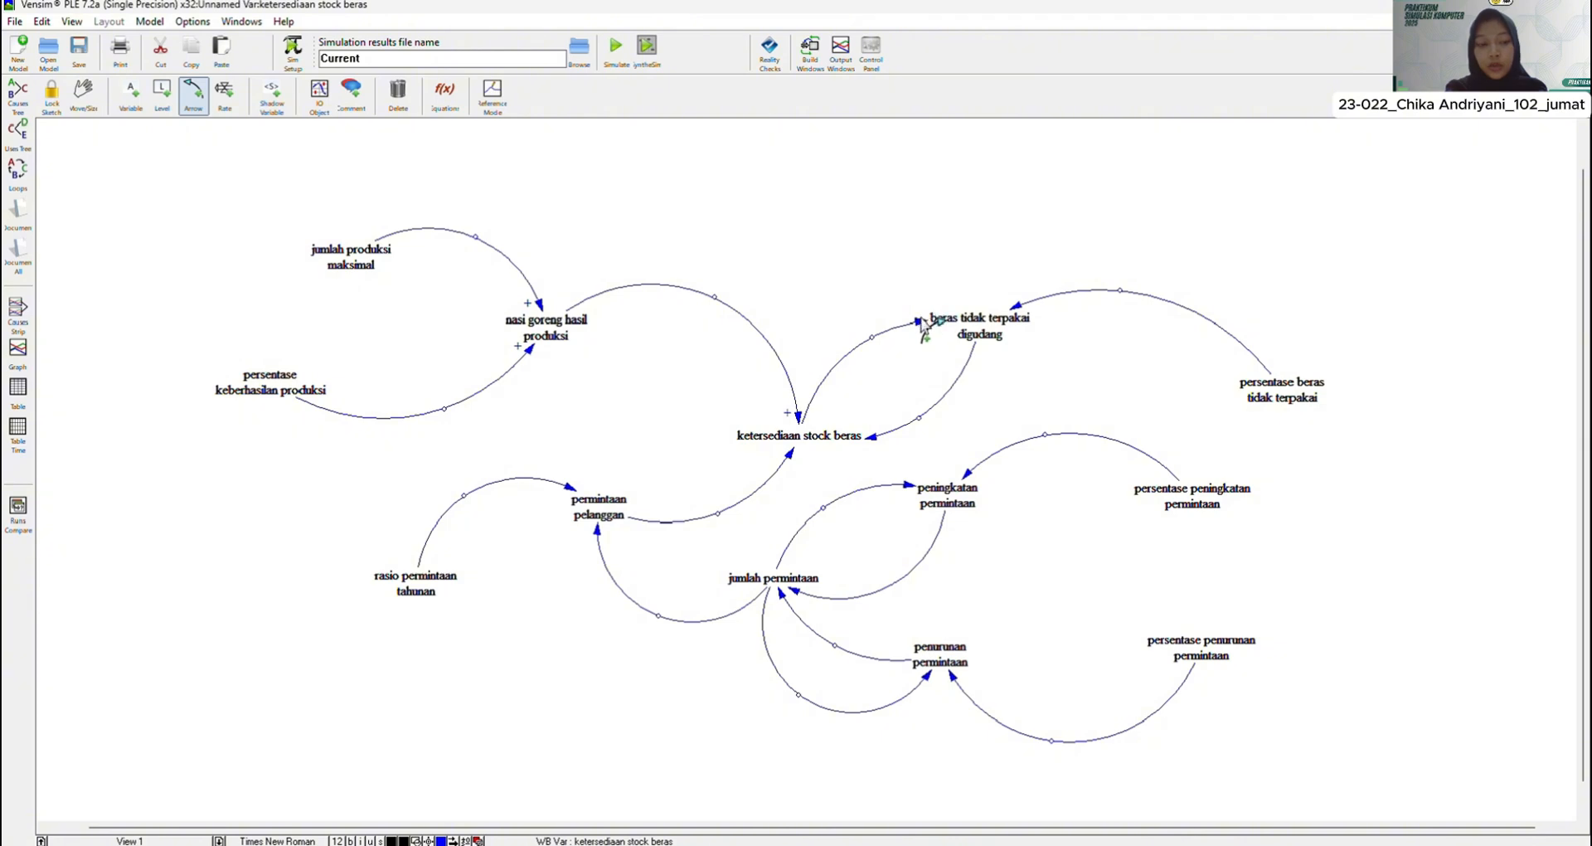
pyautogui.click(923, 323)
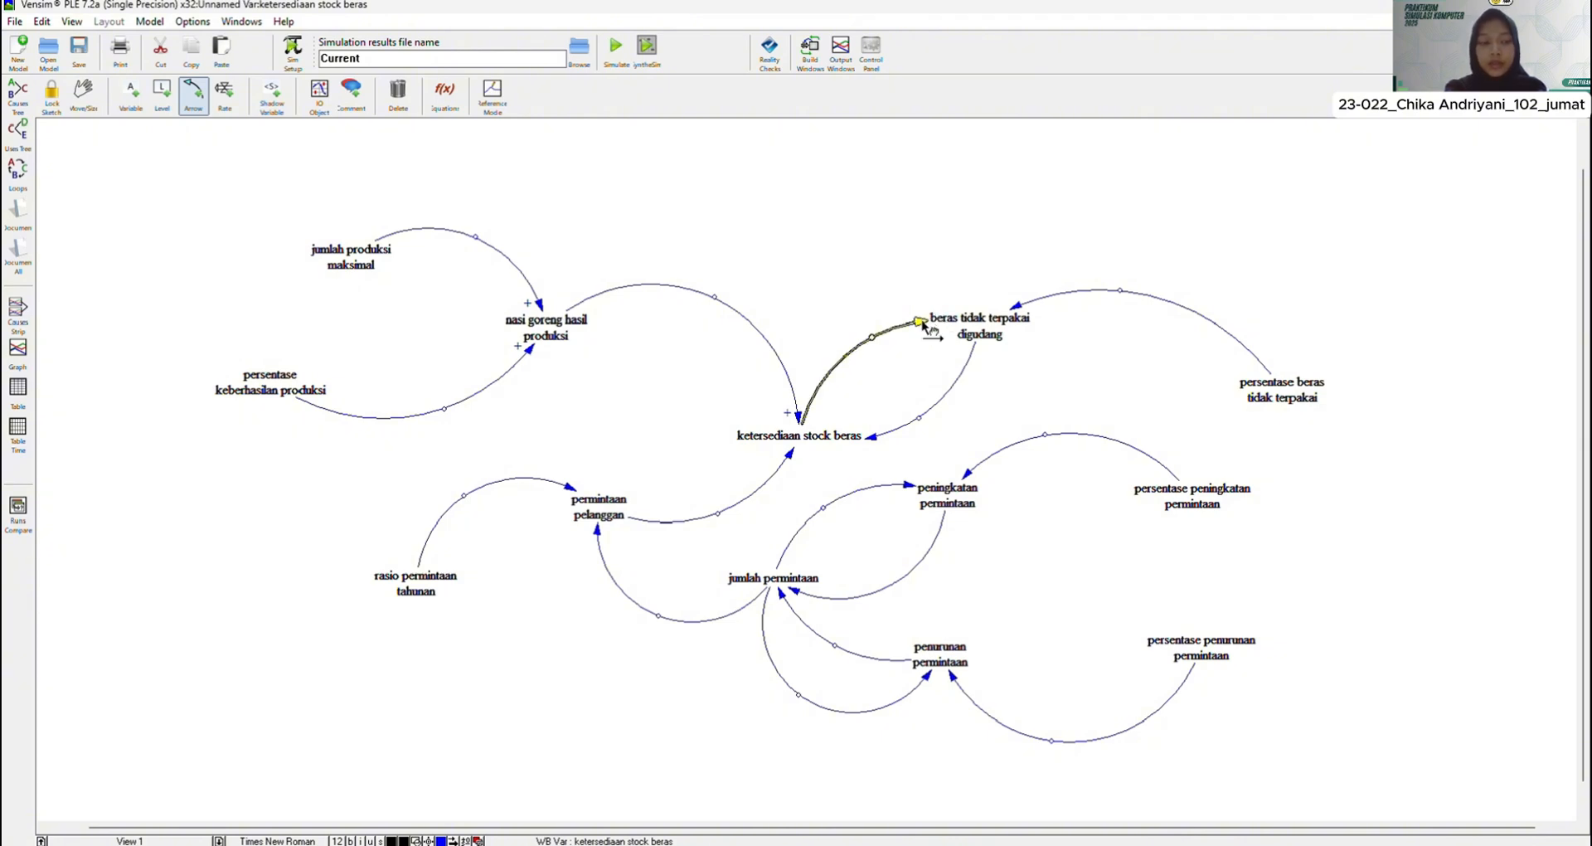
pyautogui.rightClick(923, 325)
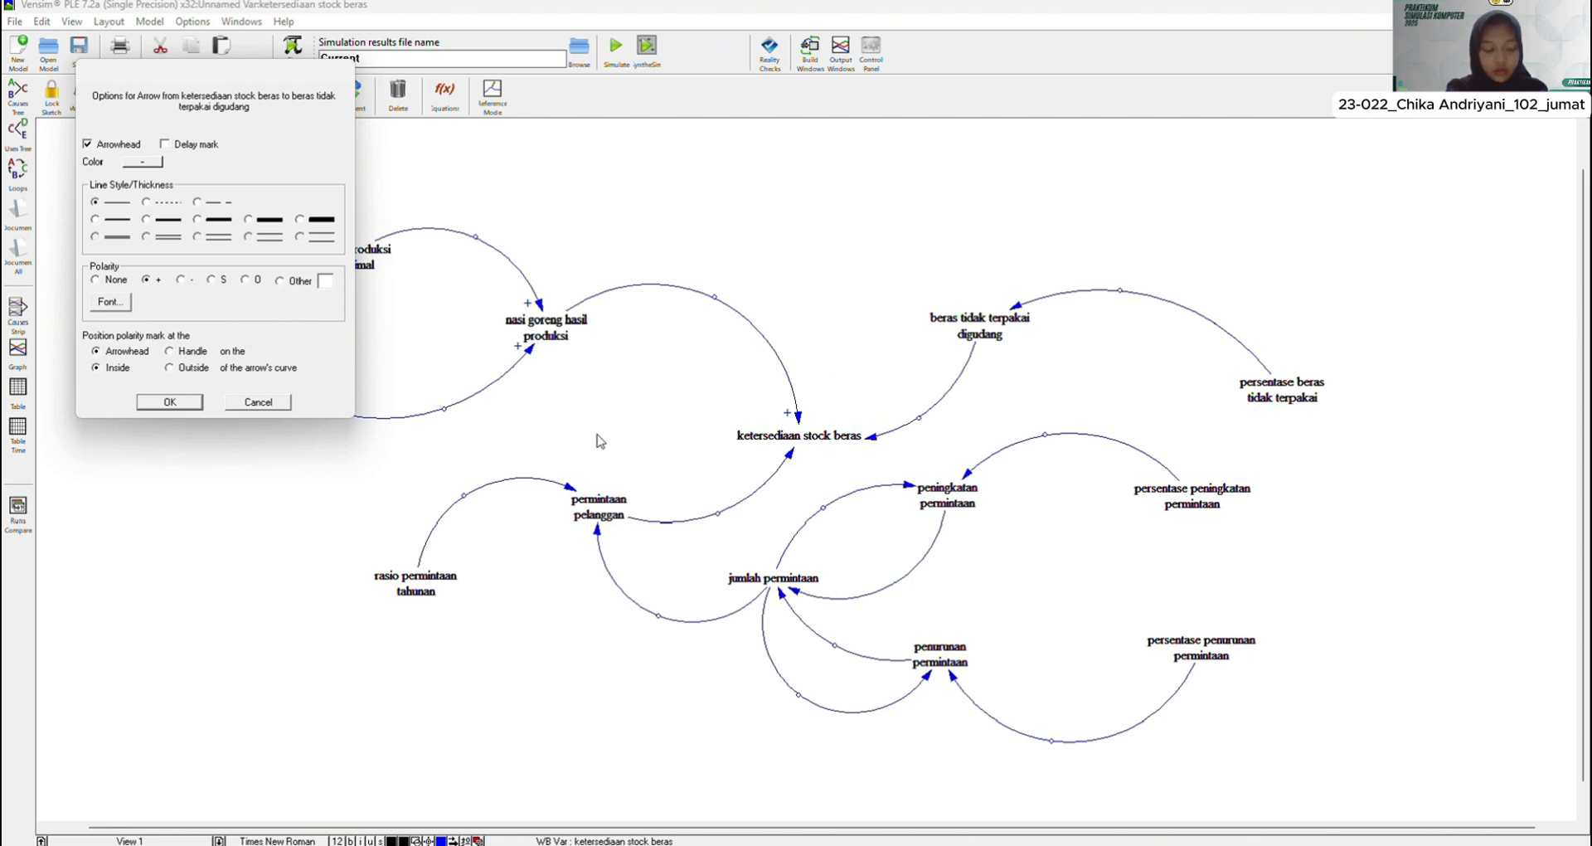
pyautogui.click(141, 401)
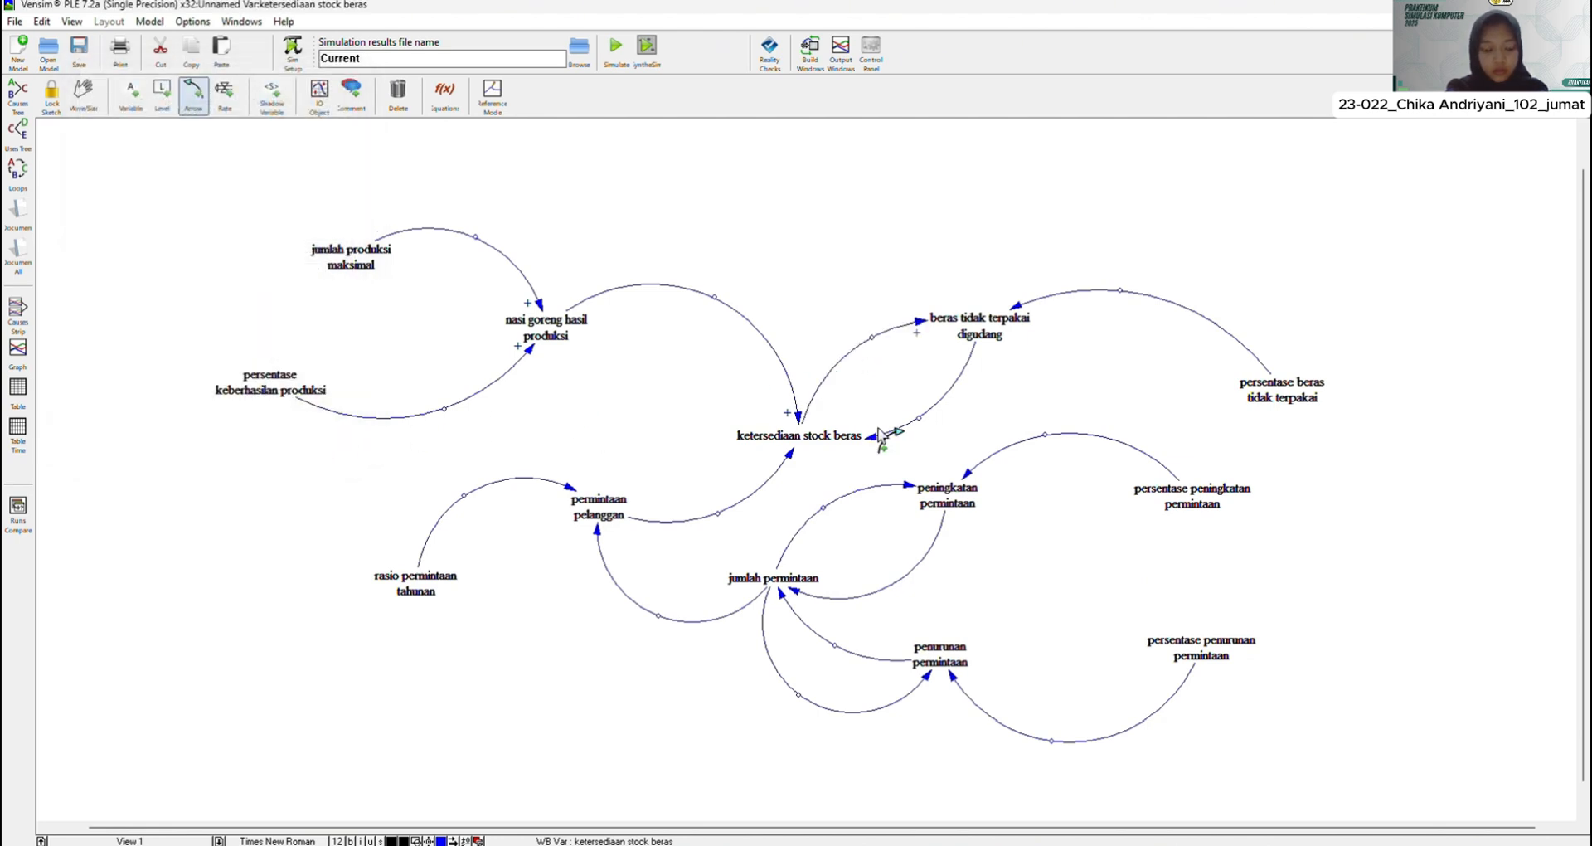
# Step: Set negative polarity from "beras tidak terpakai digudang" to "ketersediaan stock beras" and positive polarity from "persentase beras tidak terpakai" to "beras tidak terpakai digudang"
pyautogui.click(876, 438)
pyautogui.rightClick(877, 439)
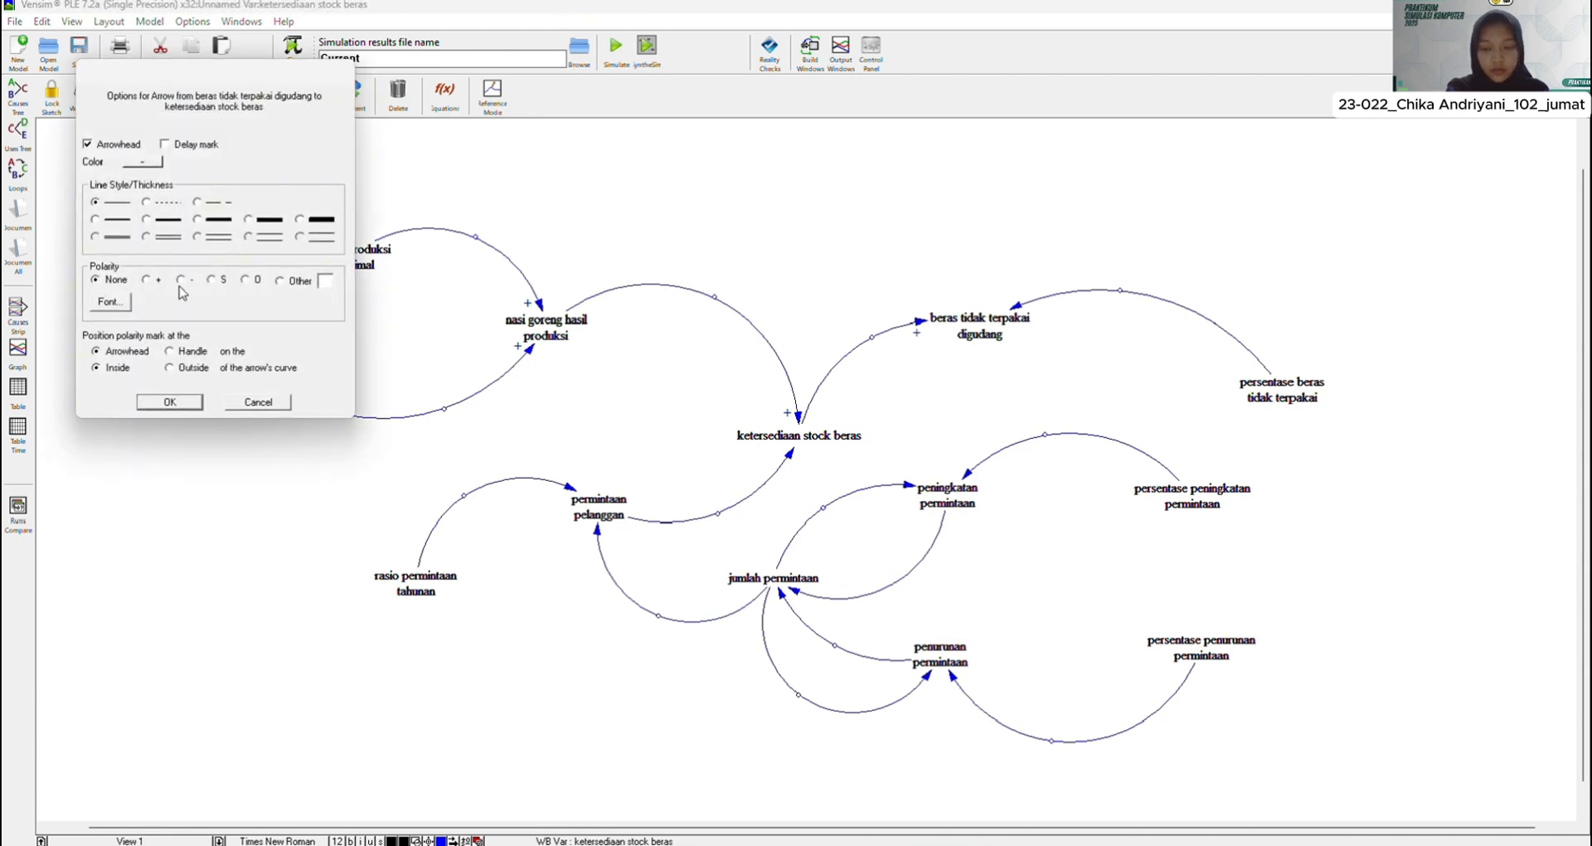
pyautogui.click(193, 403)
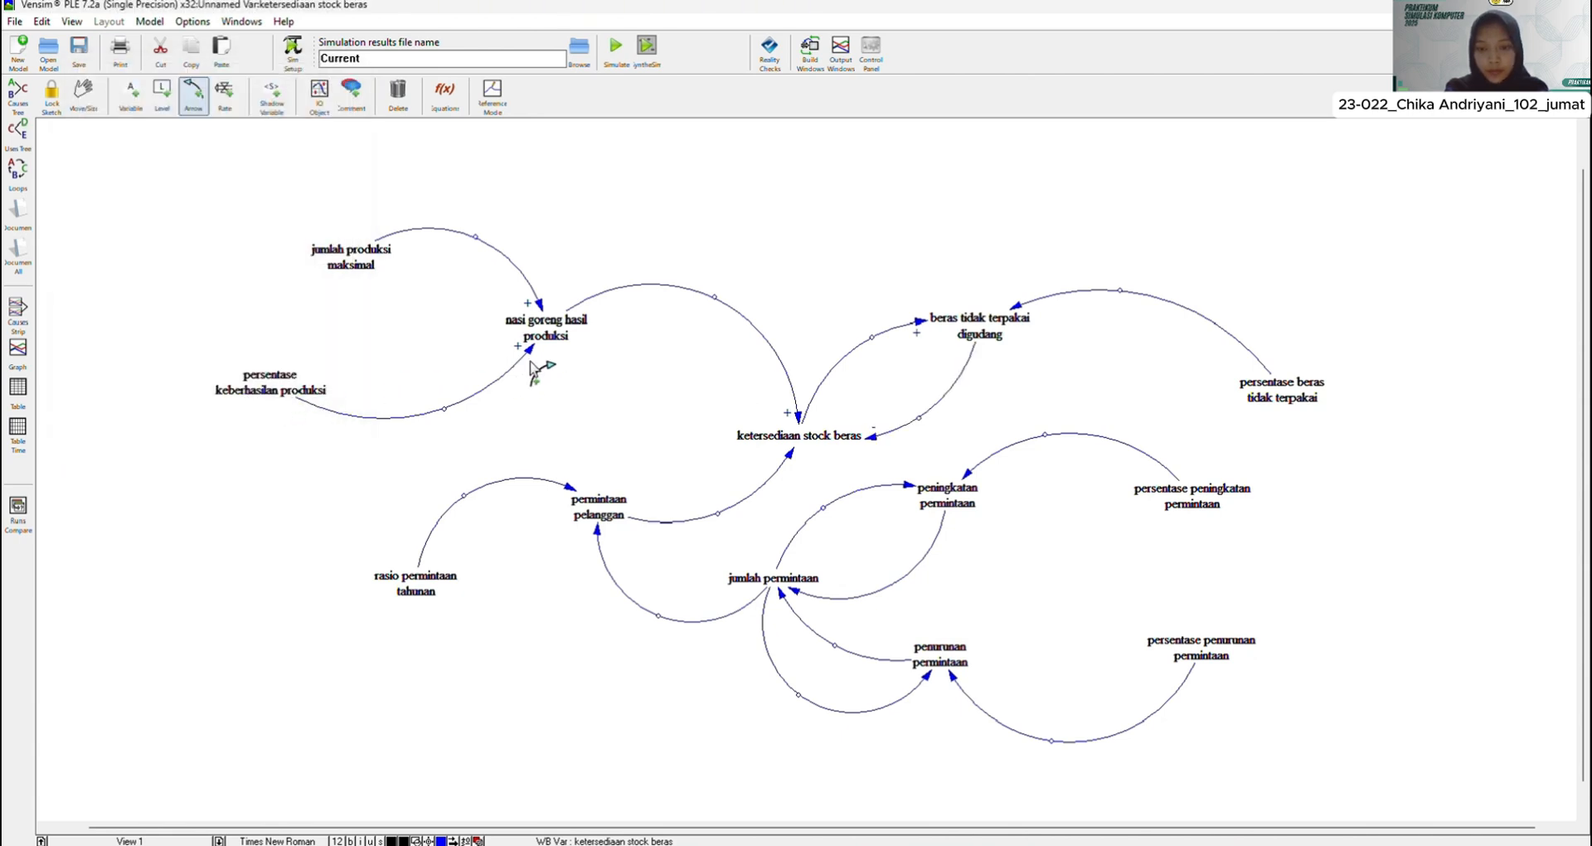
pyautogui.rightClick(1025, 312)
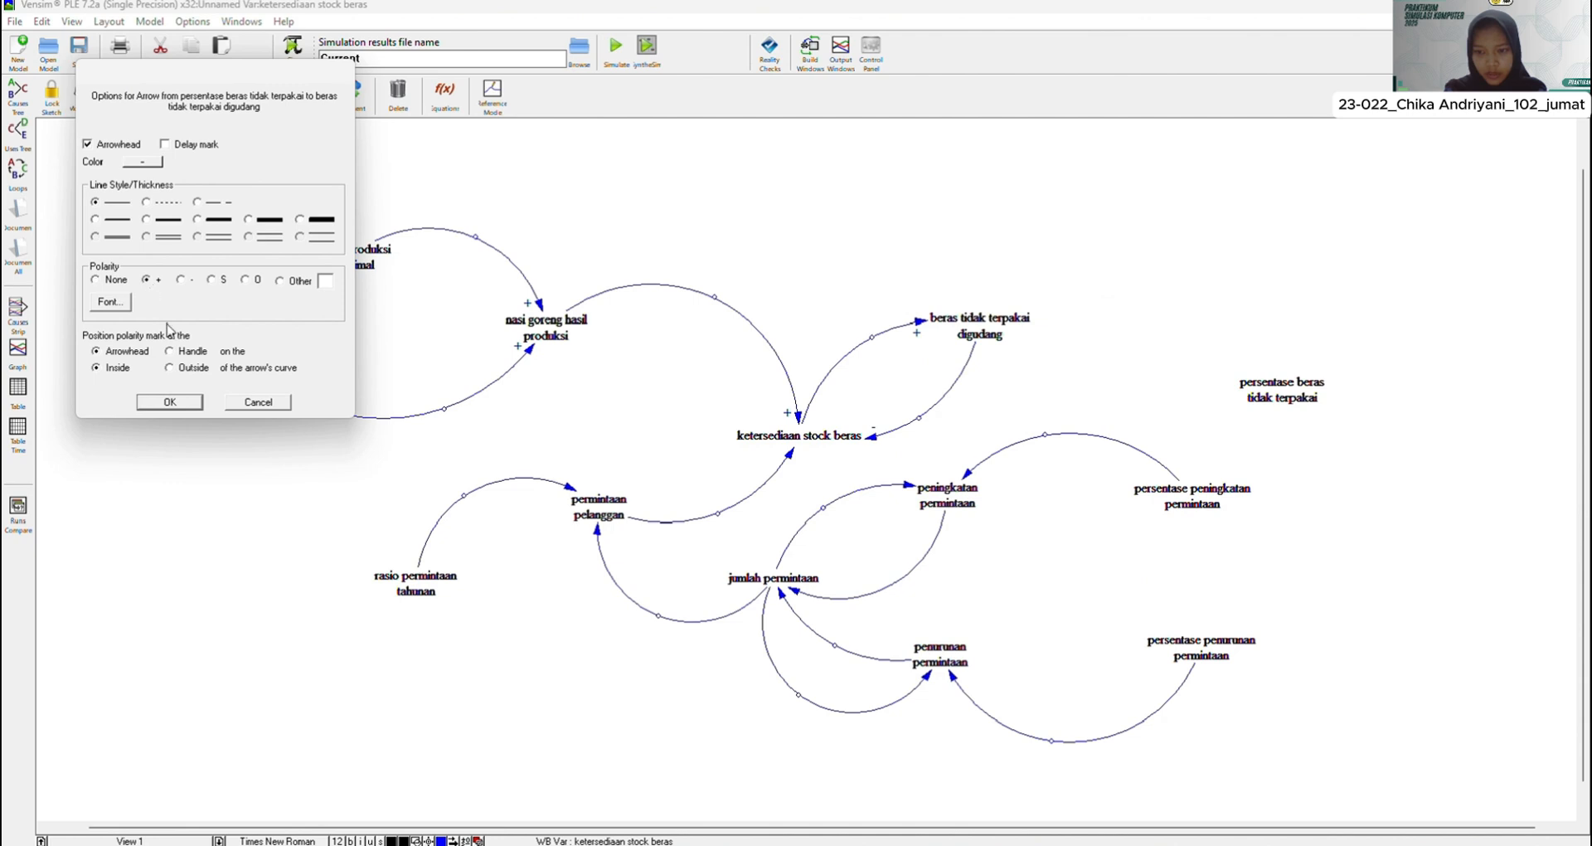
pyautogui.click(170, 402)
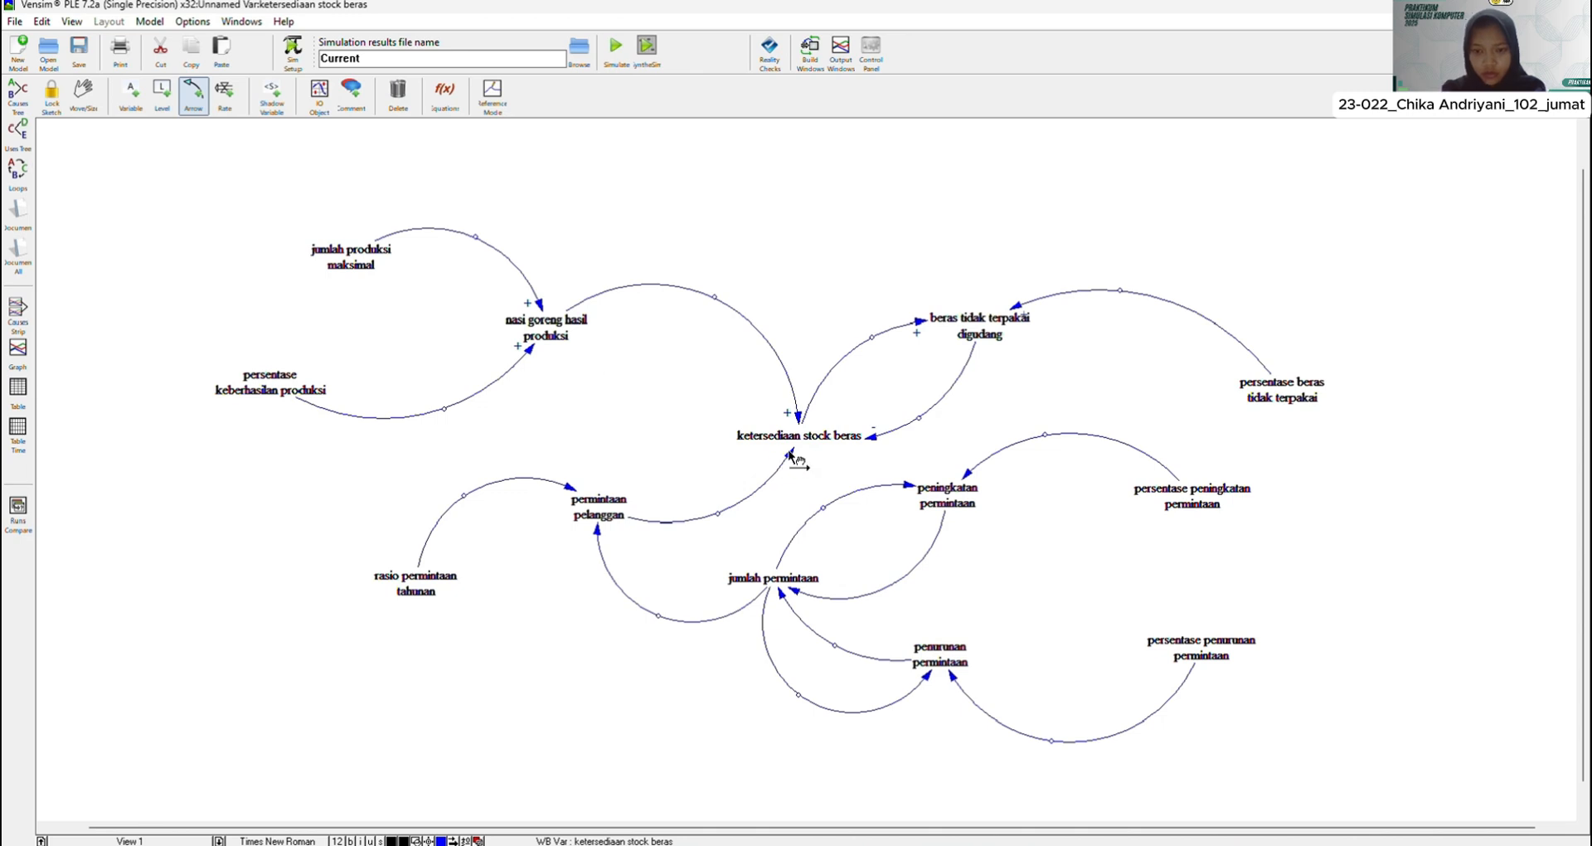
# Step: Set negative polarity on the arrow from "permintaan pelanggan" to "ketersediaan stock beras" and positive polarity on both arrows into "permintaan pelanggan"
pyautogui.rightClick(790, 455)
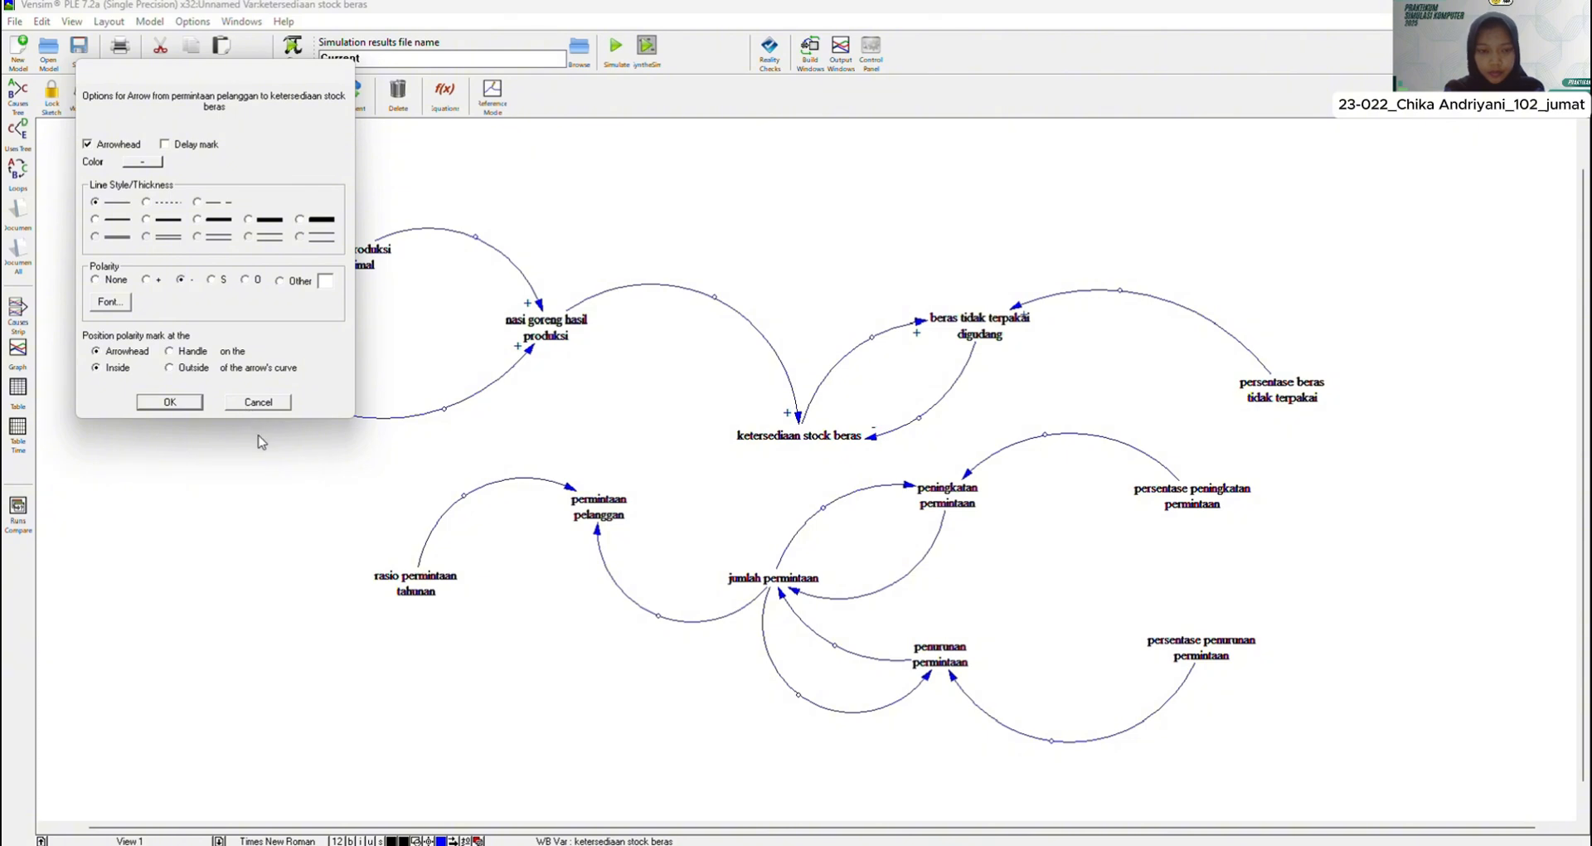
pyautogui.click(170, 402)
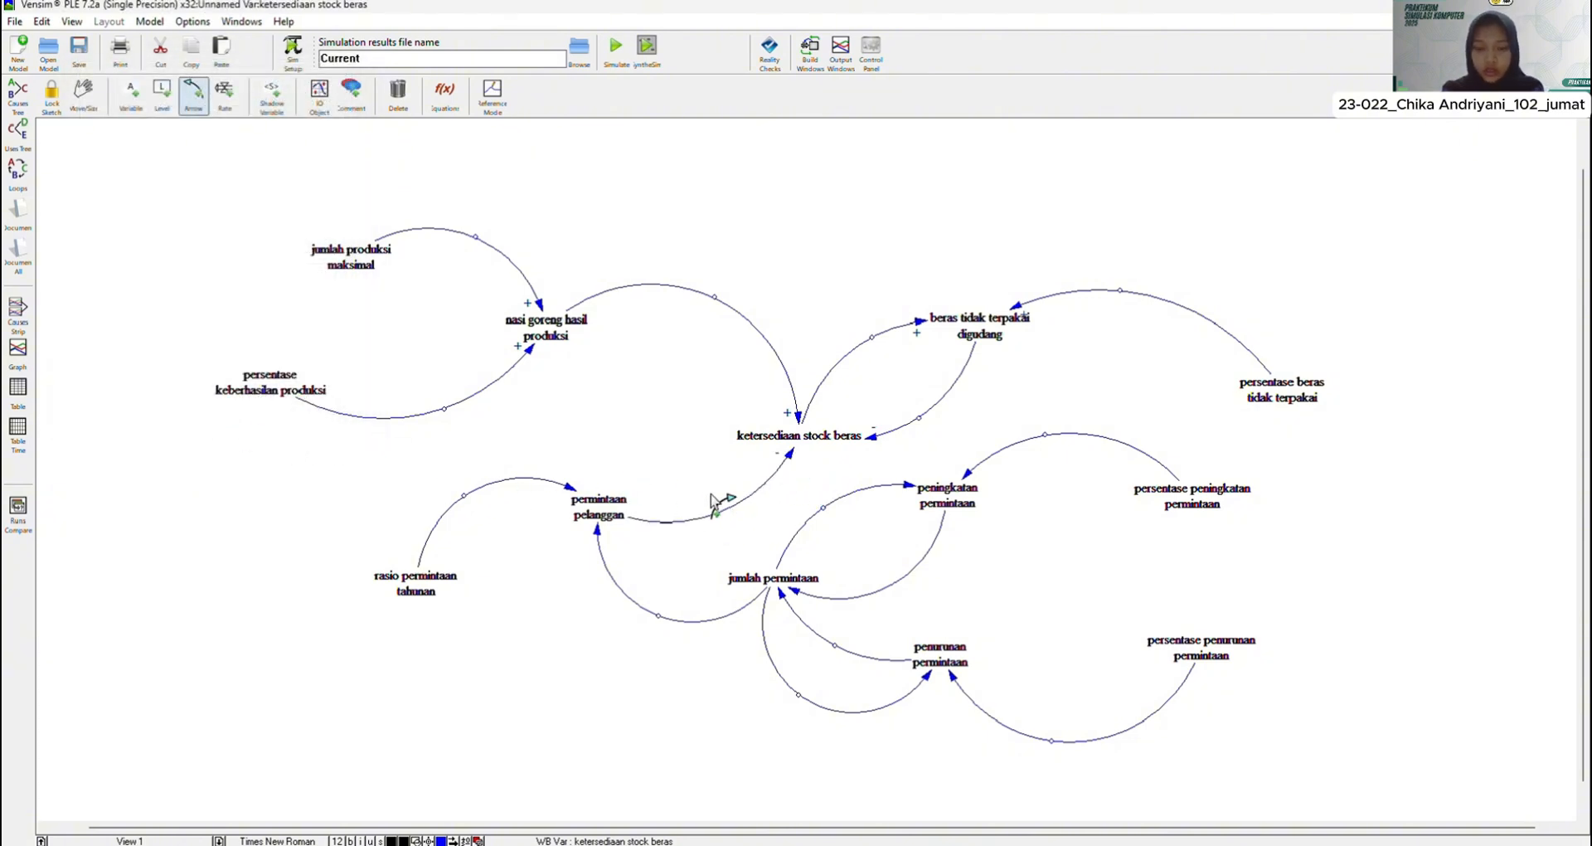
pyautogui.rightClick(570, 492)
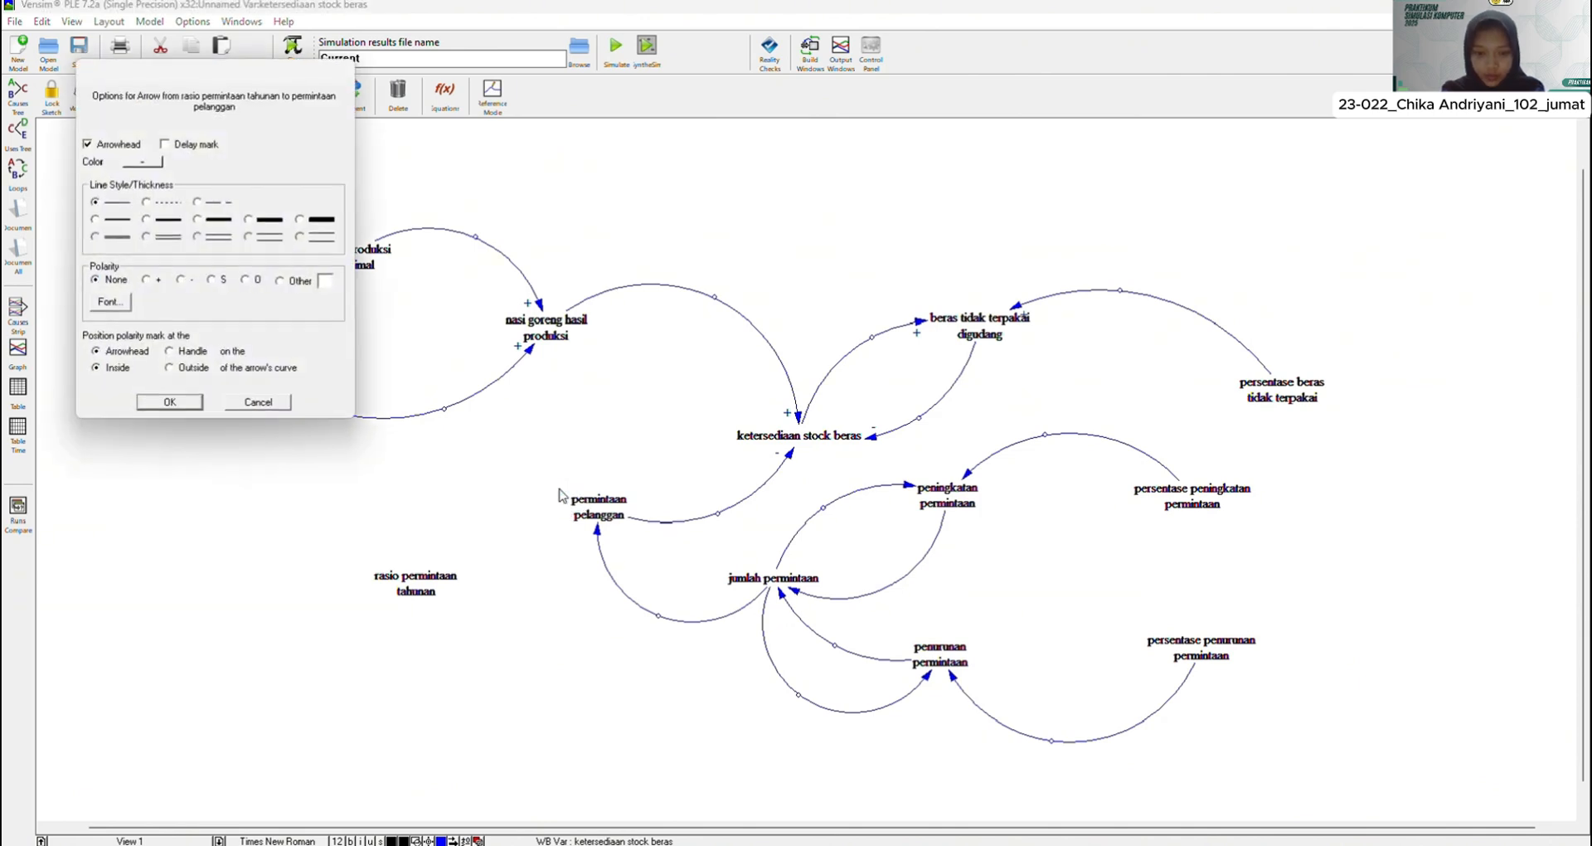
pyautogui.click(176, 400)
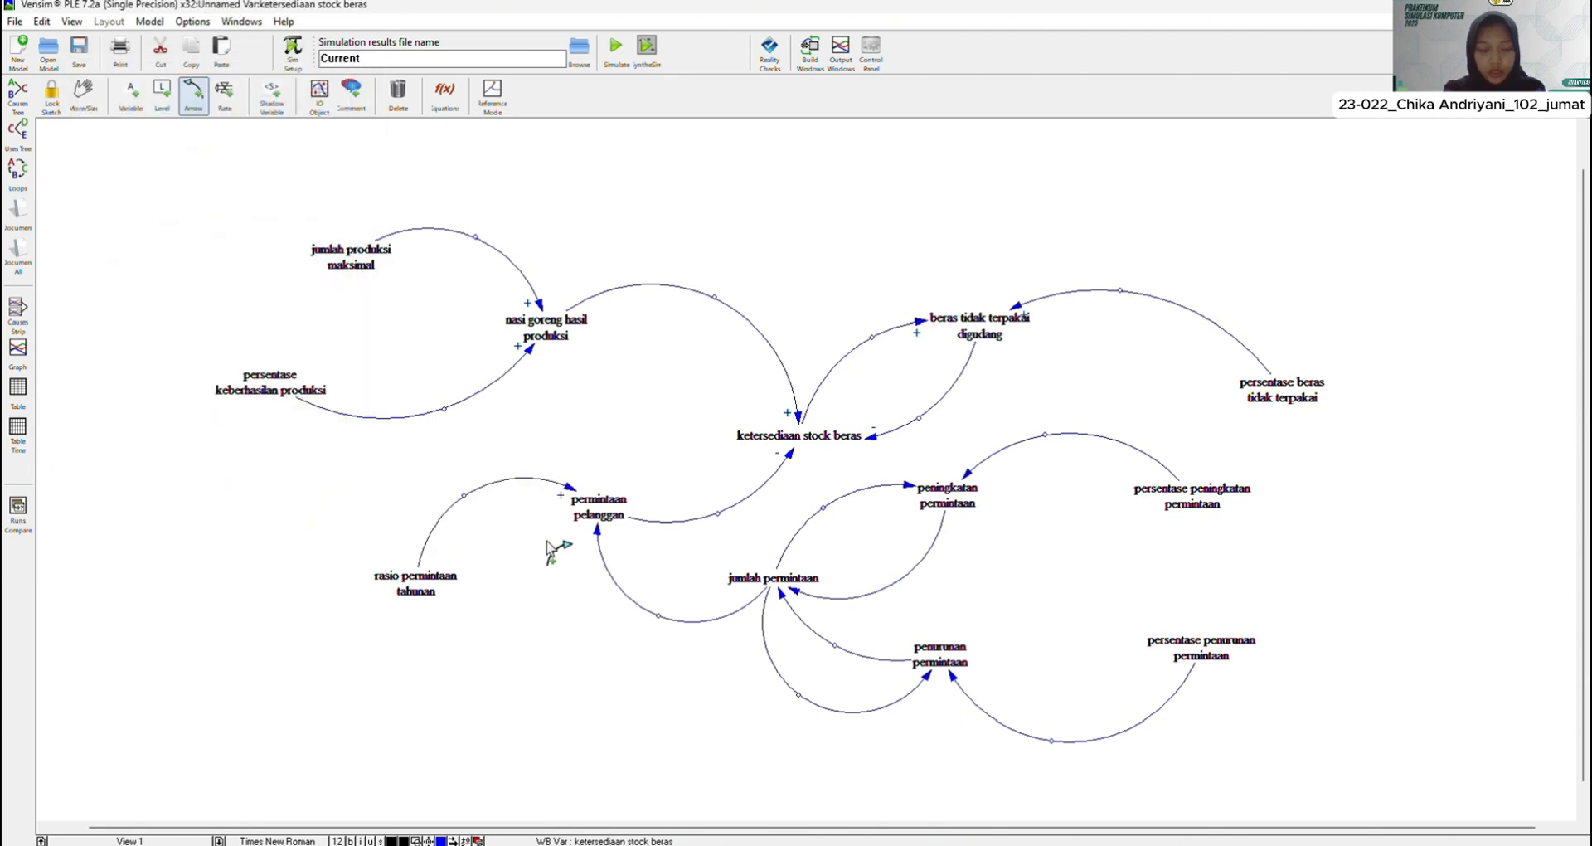
pyautogui.rightClick(601, 534)
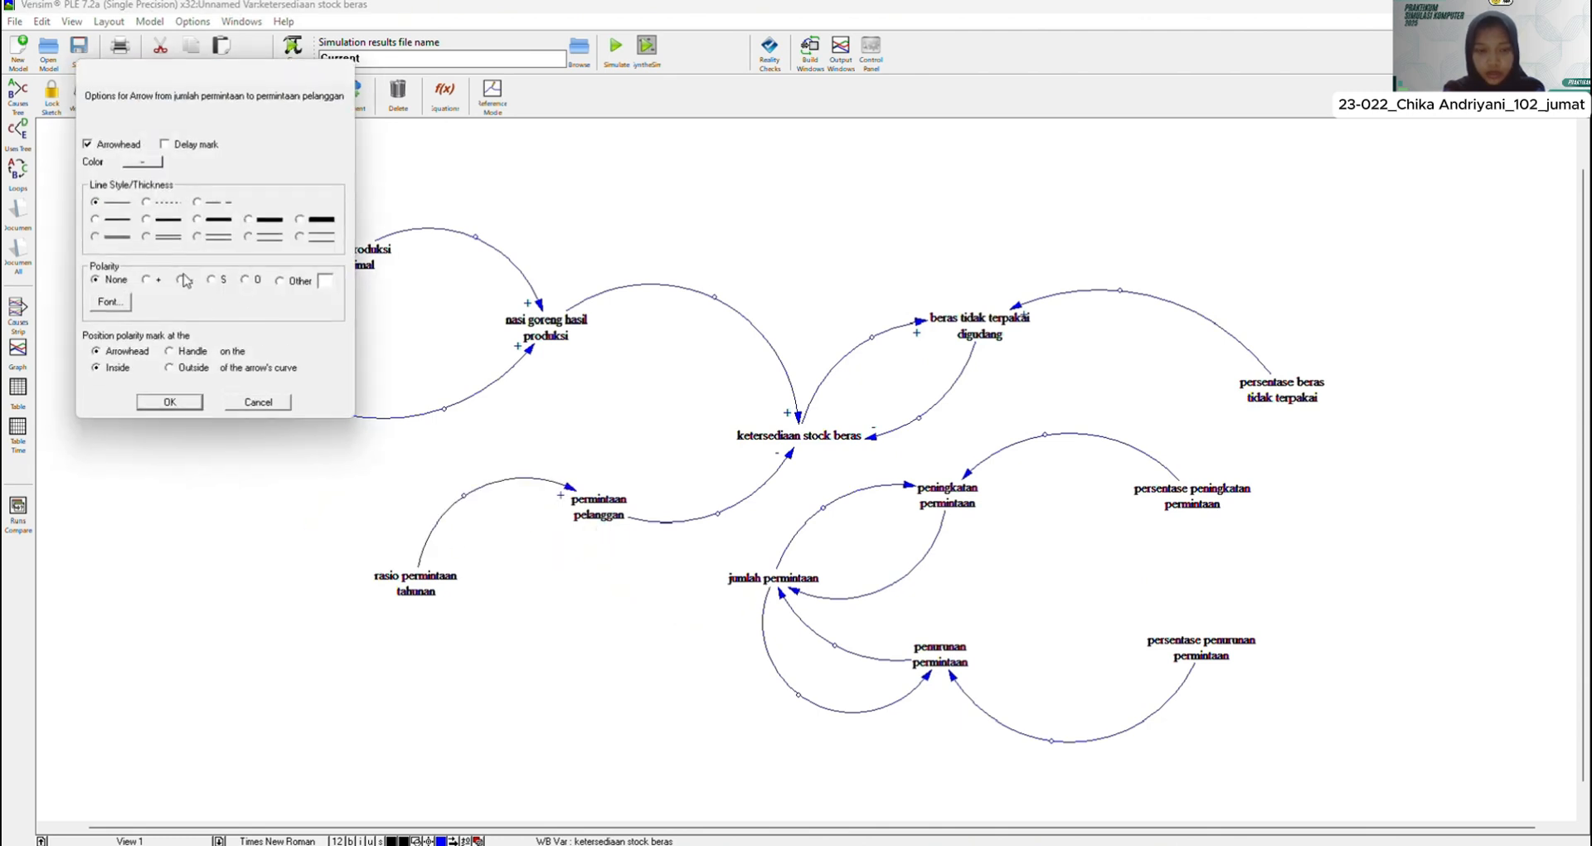
pyautogui.click(170, 402)
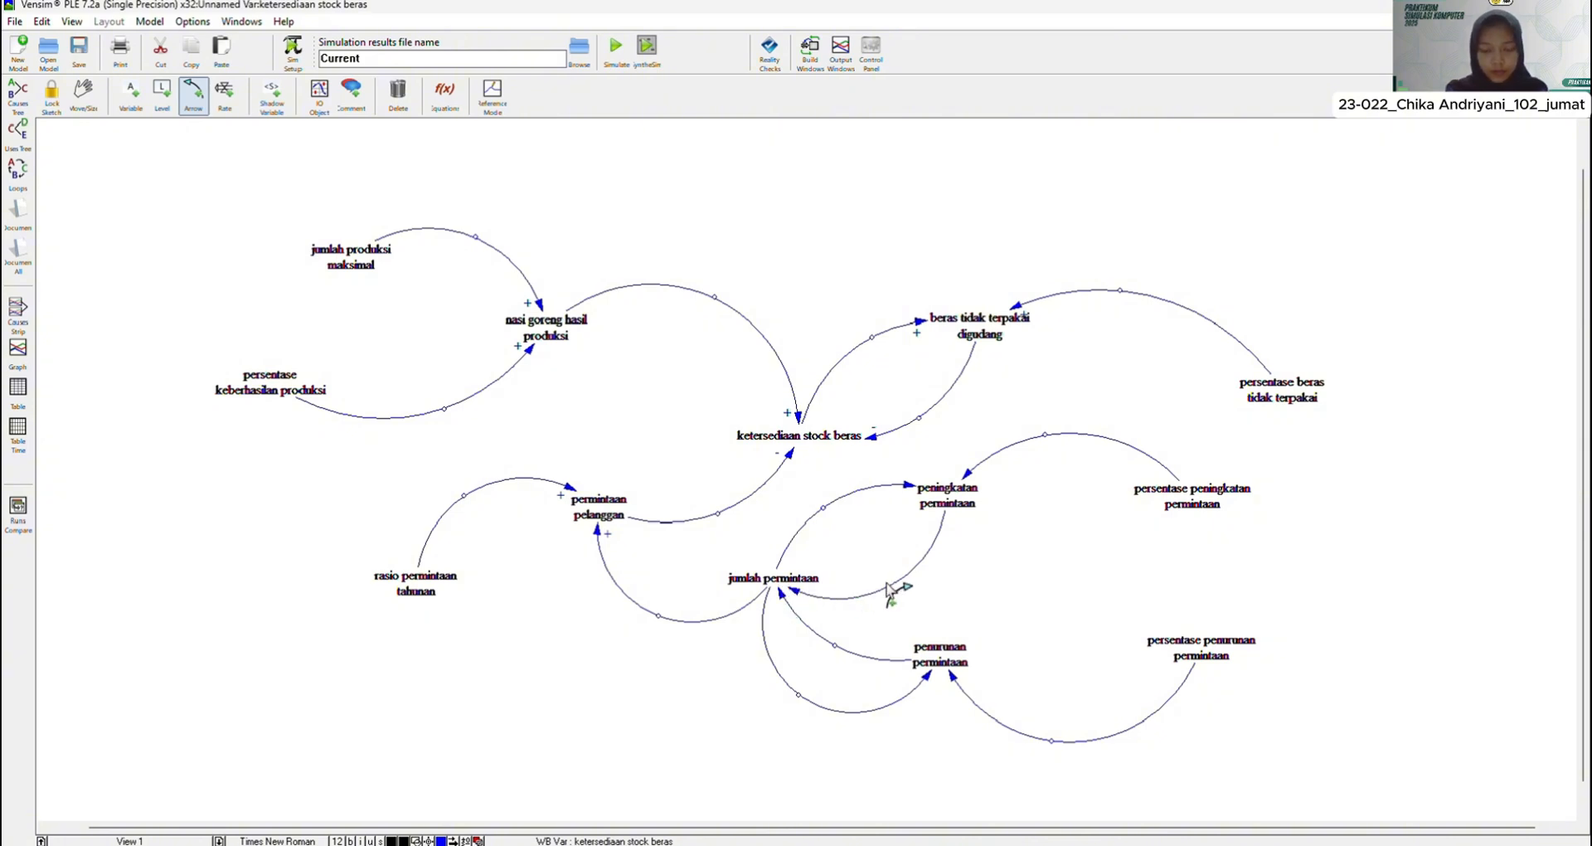
# Step: Set the polarity of the arrows into "jumlah permintaan": positive from "peningkatan permintaan" and negative from "penurunan permintaan"
pyautogui.rightClick(792, 592)
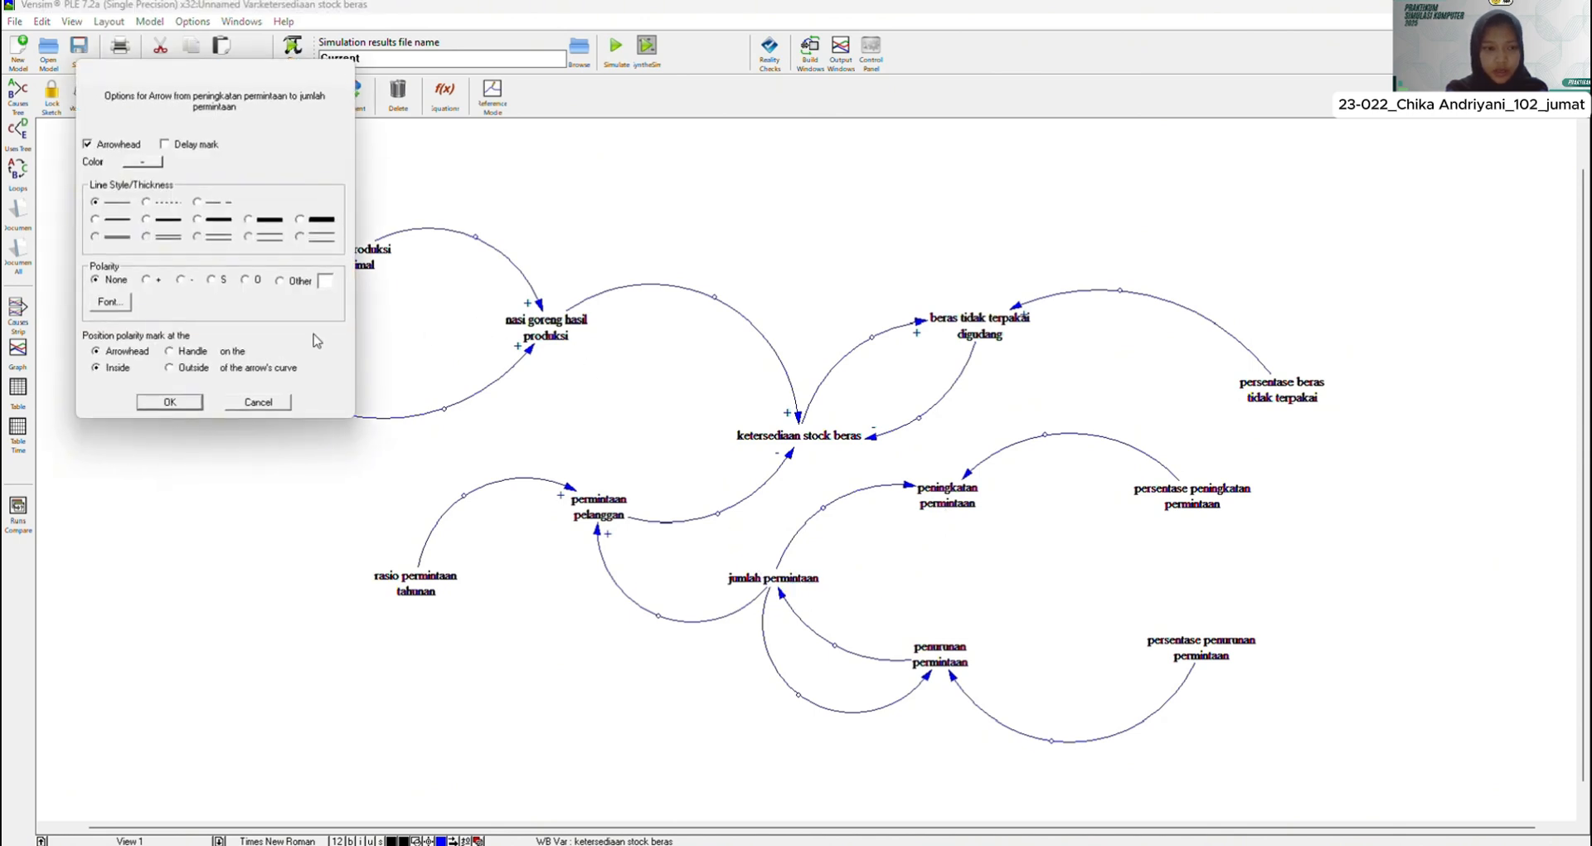
pyautogui.click(169, 398)
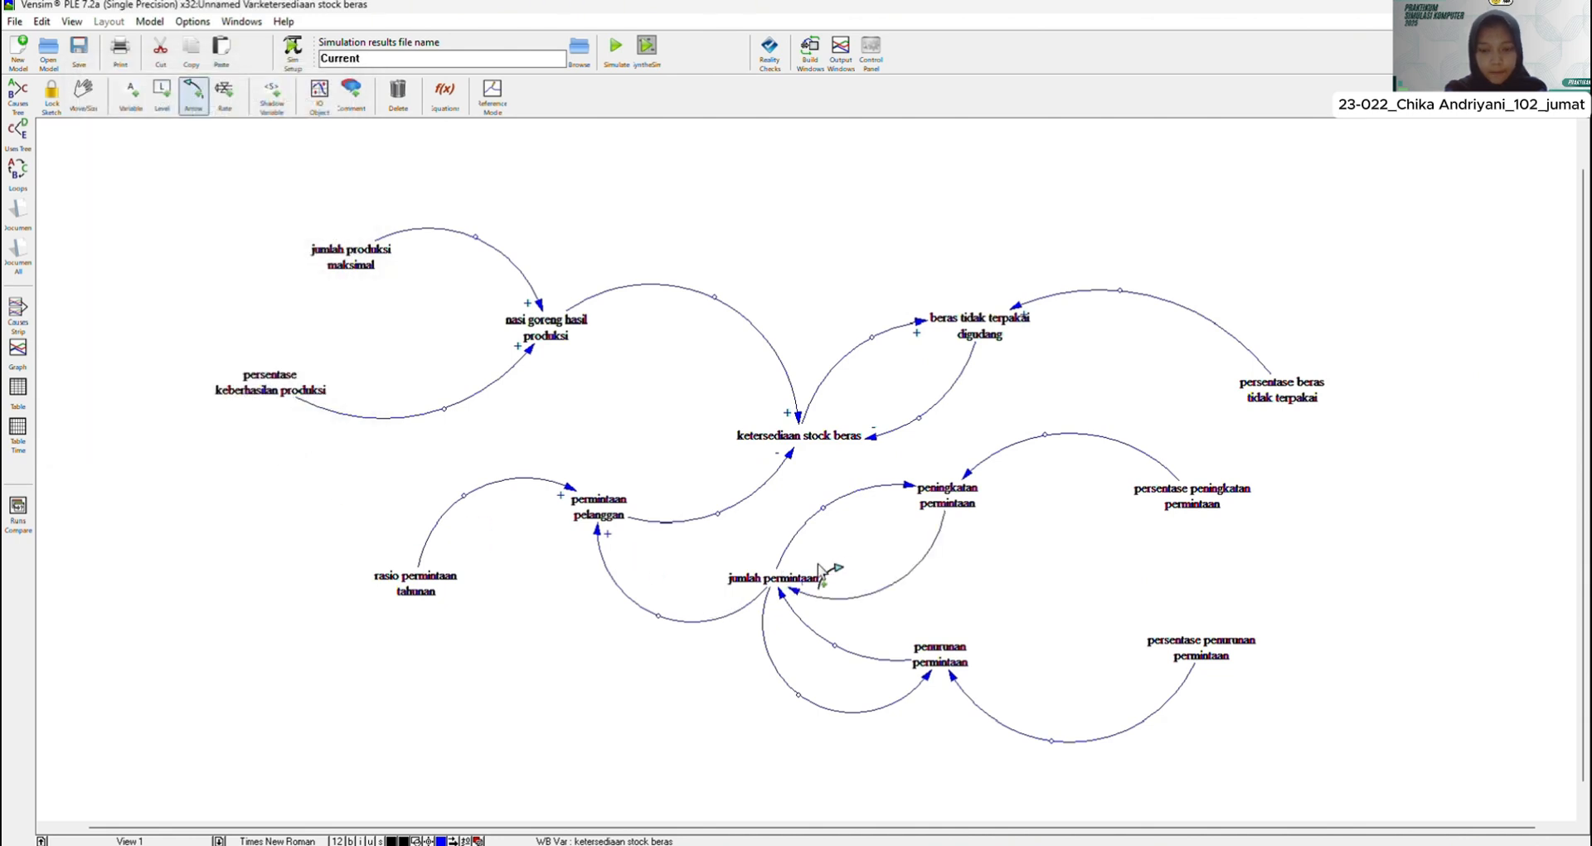
pyautogui.click(783, 592)
pyautogui.press('Delete')
pyautogui.rightClick(782, 591)
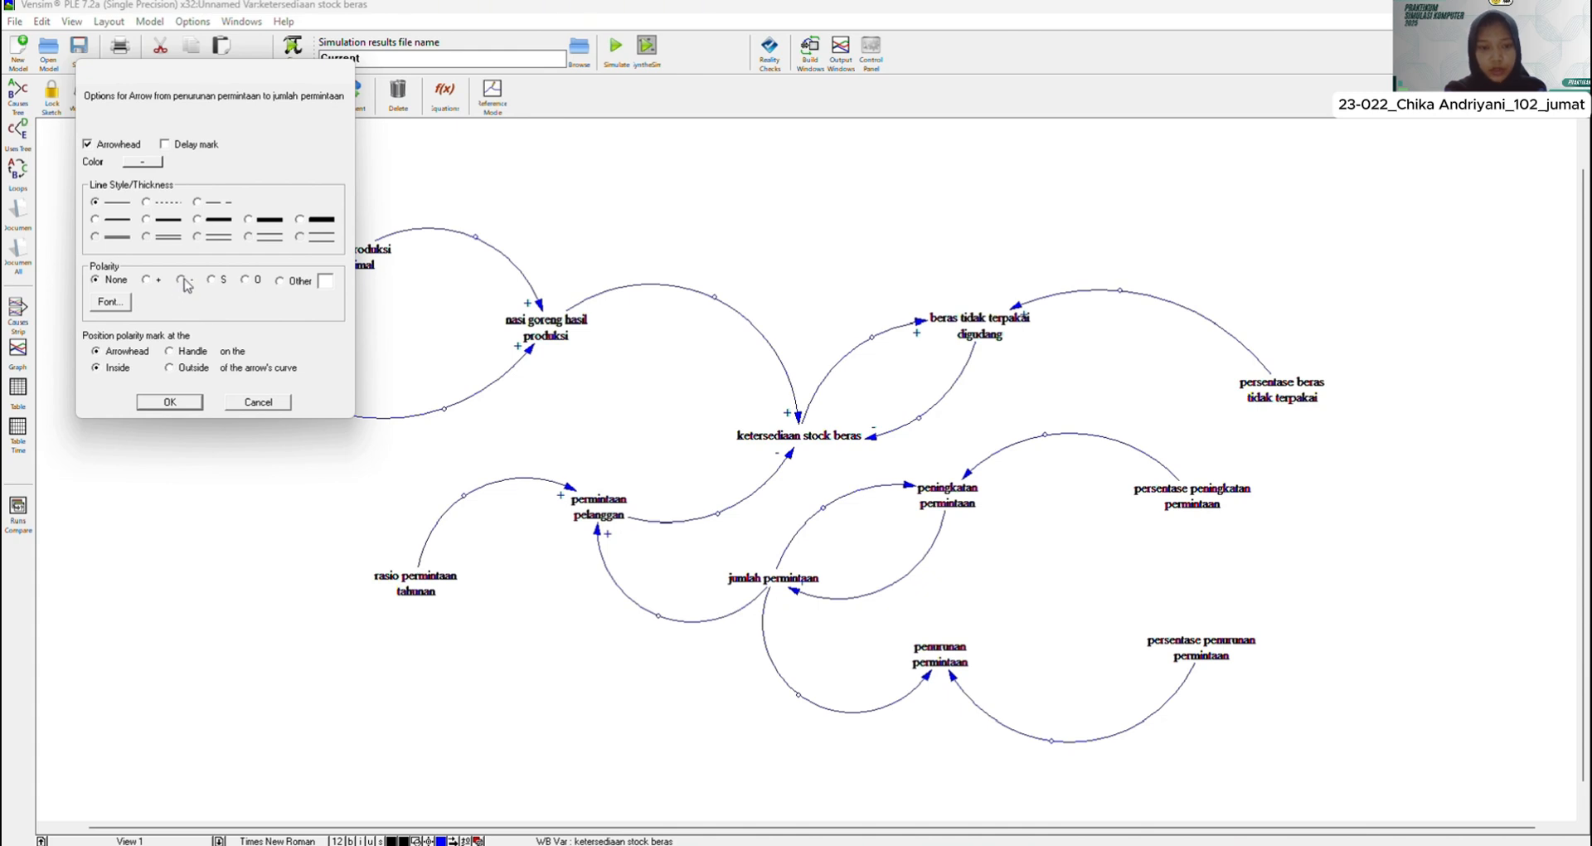
pyautogui.click(187, 403)
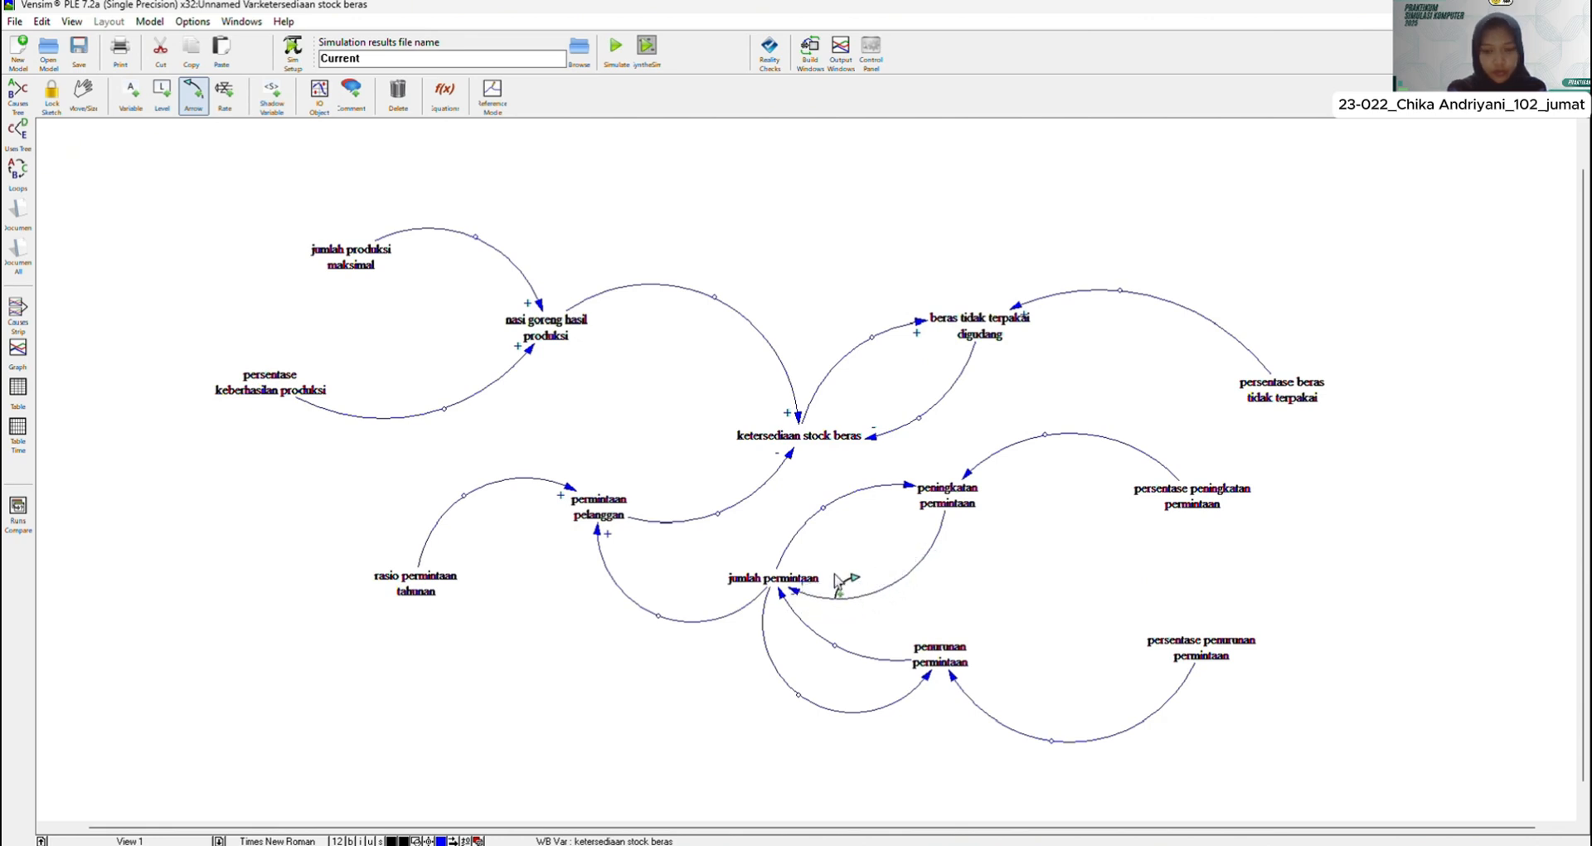
# Step: Move the "jumlah permintaan" variable slightly upward to make room for its polarity marks, declining to save the sketch for automated backup
pyautogui.moveTo(786, 580); pyautogui.dragTo(788, 562)
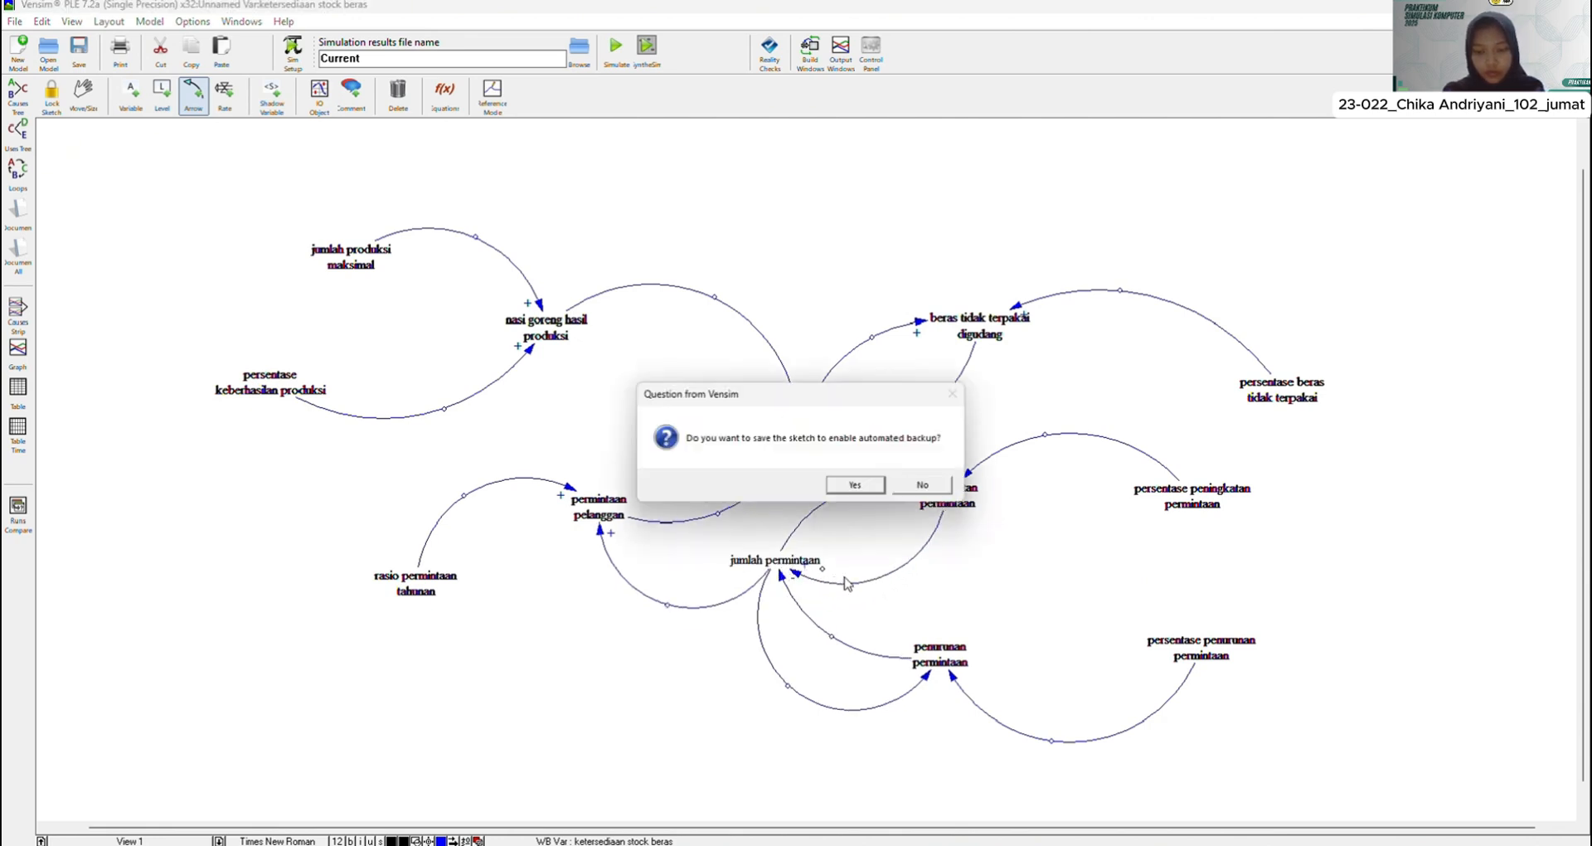
pyautogui.click(926, 490)
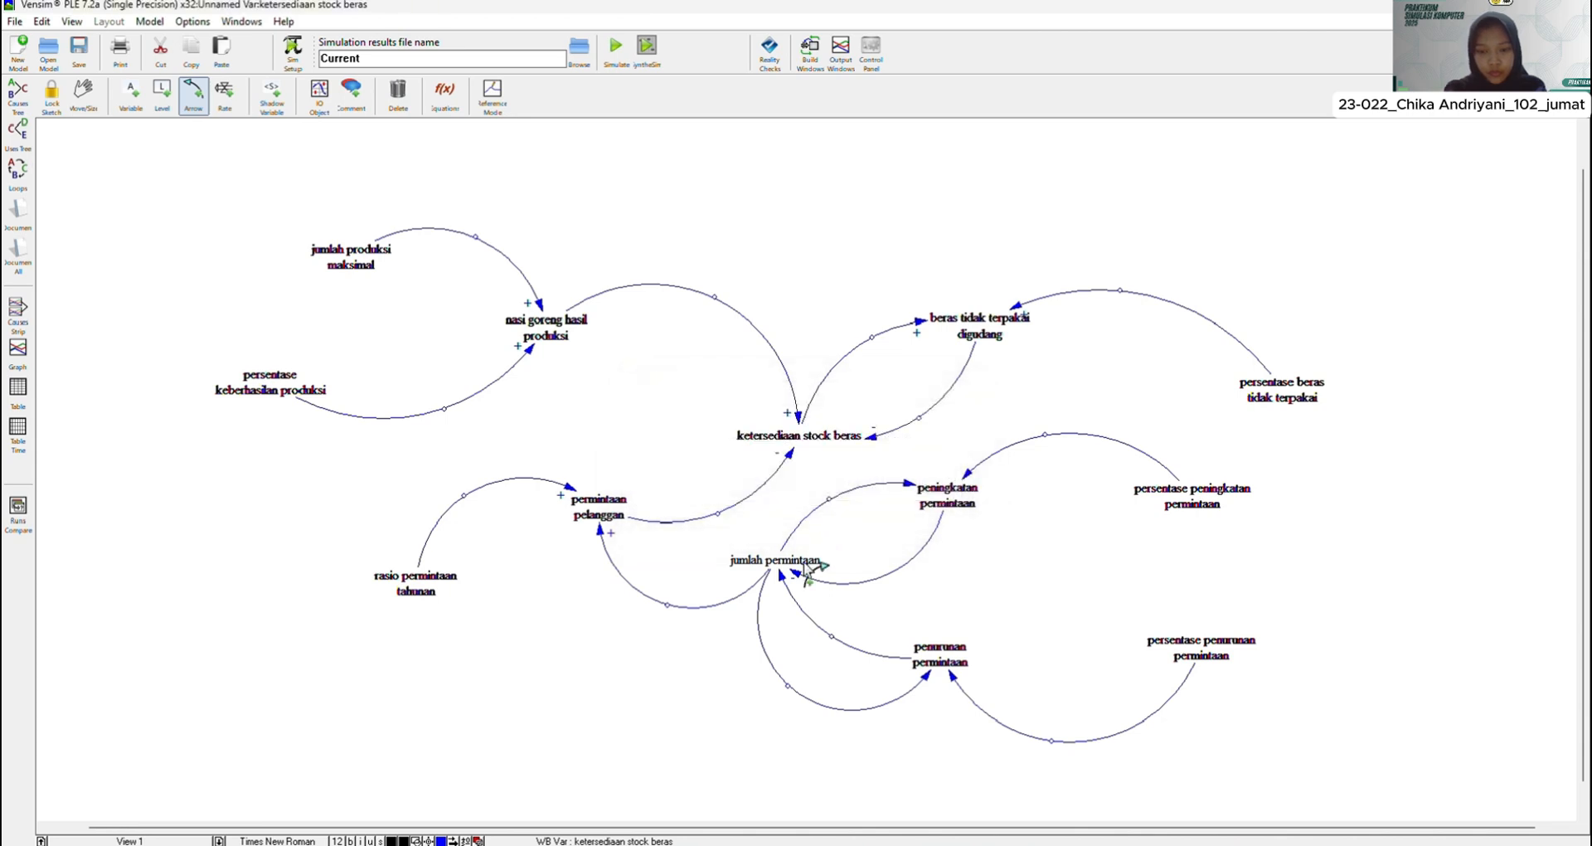
pyautogui.moveTo(830, 586); pyautogui.dragTo(815, 561)
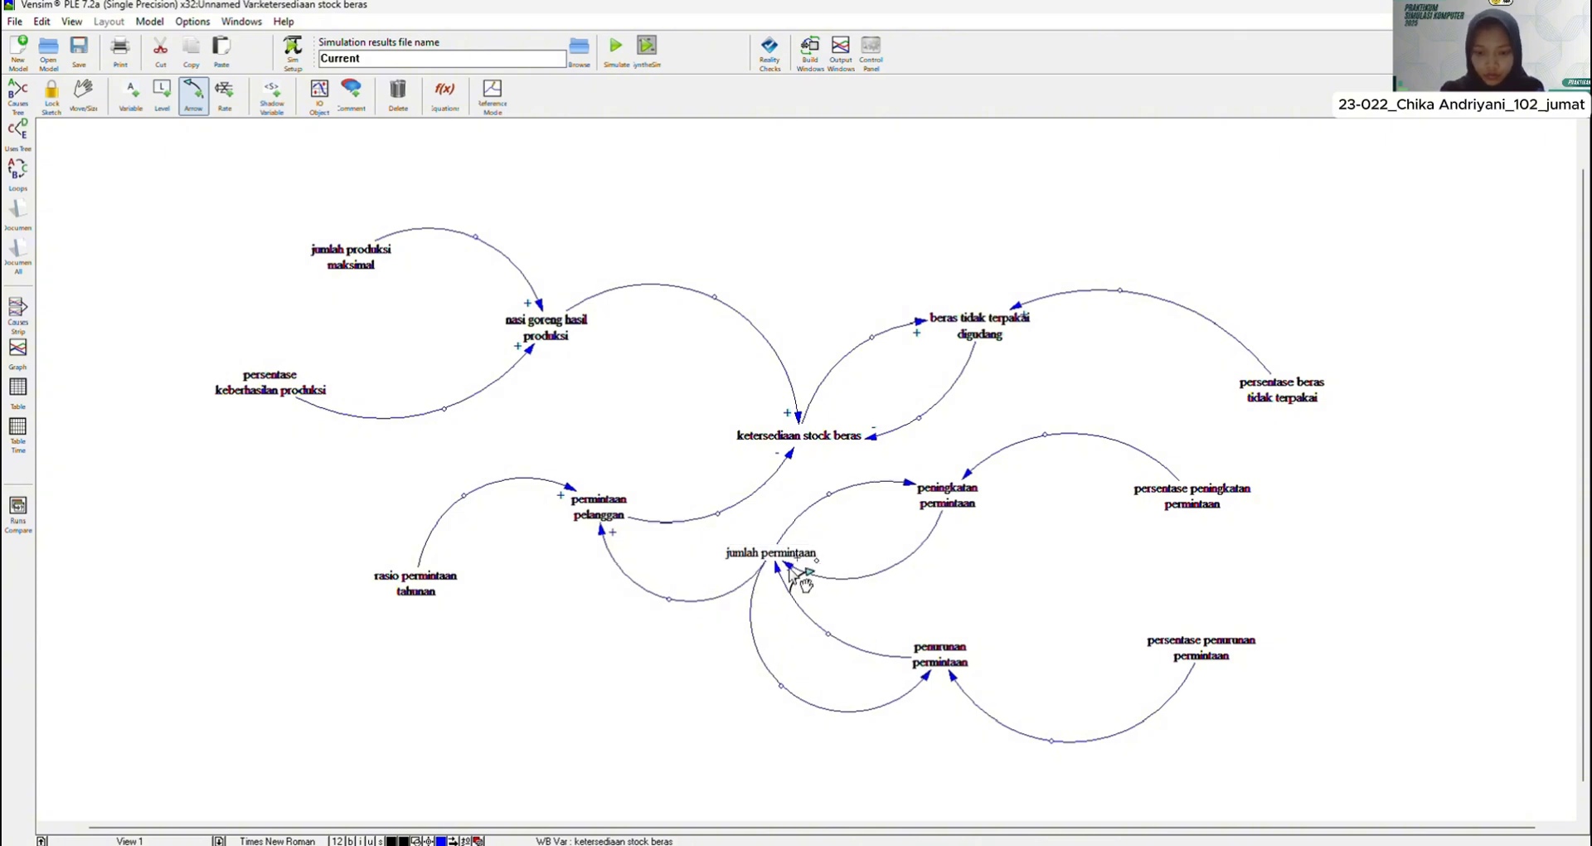
# Step: Set positive polarity on both arrows into "penurunan permintaan" and on the arrow from "persentase peningkatan permintaan" to "peningkatan permintaan"
pyautogui.rightClick(929, 685)
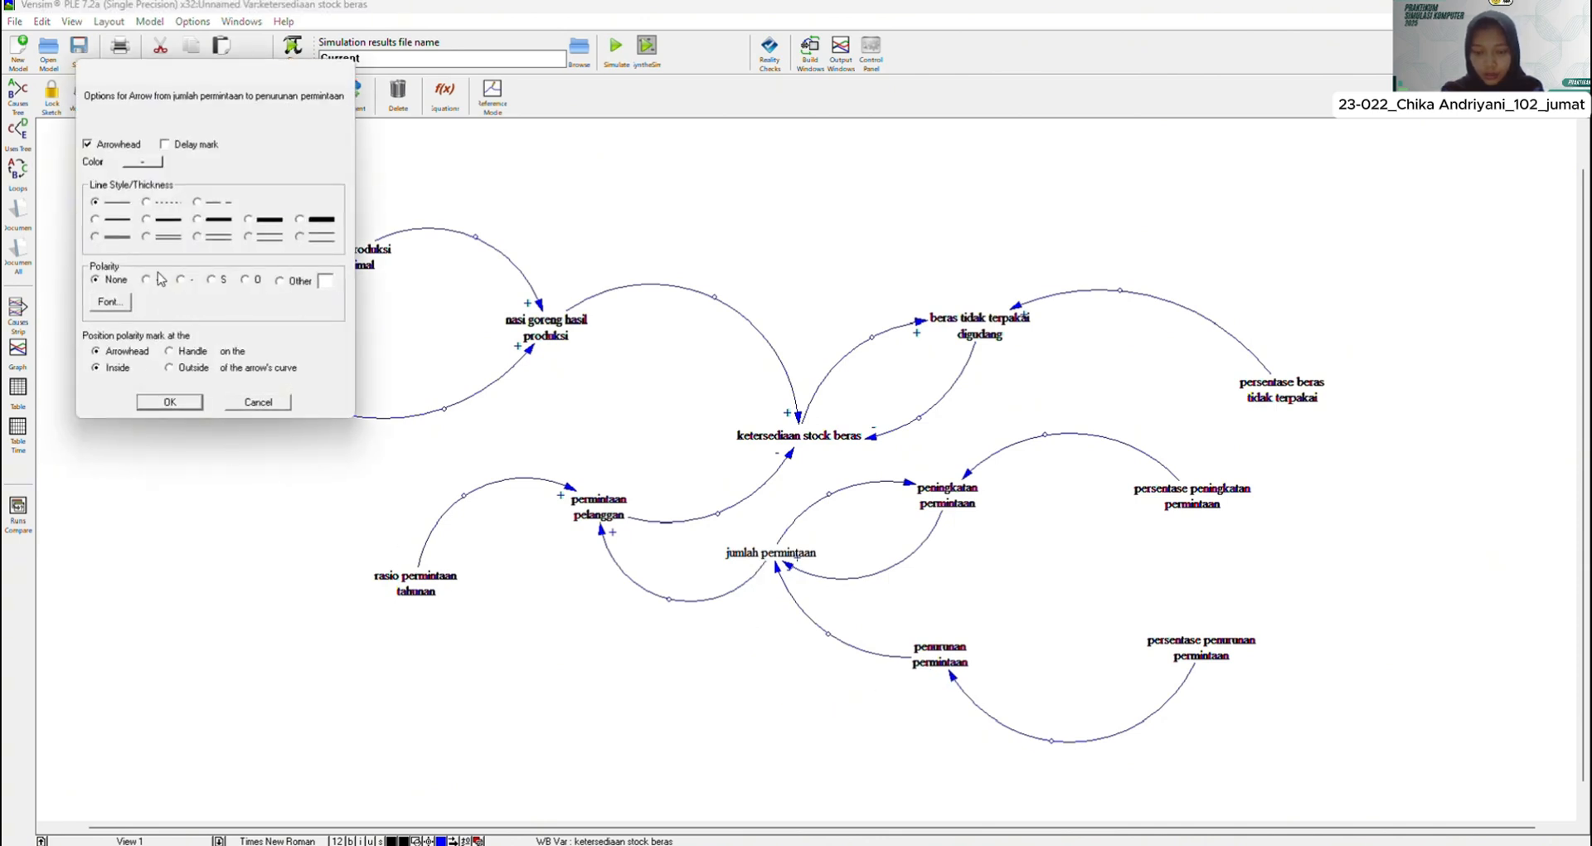
pyautogui.click(170, 401)
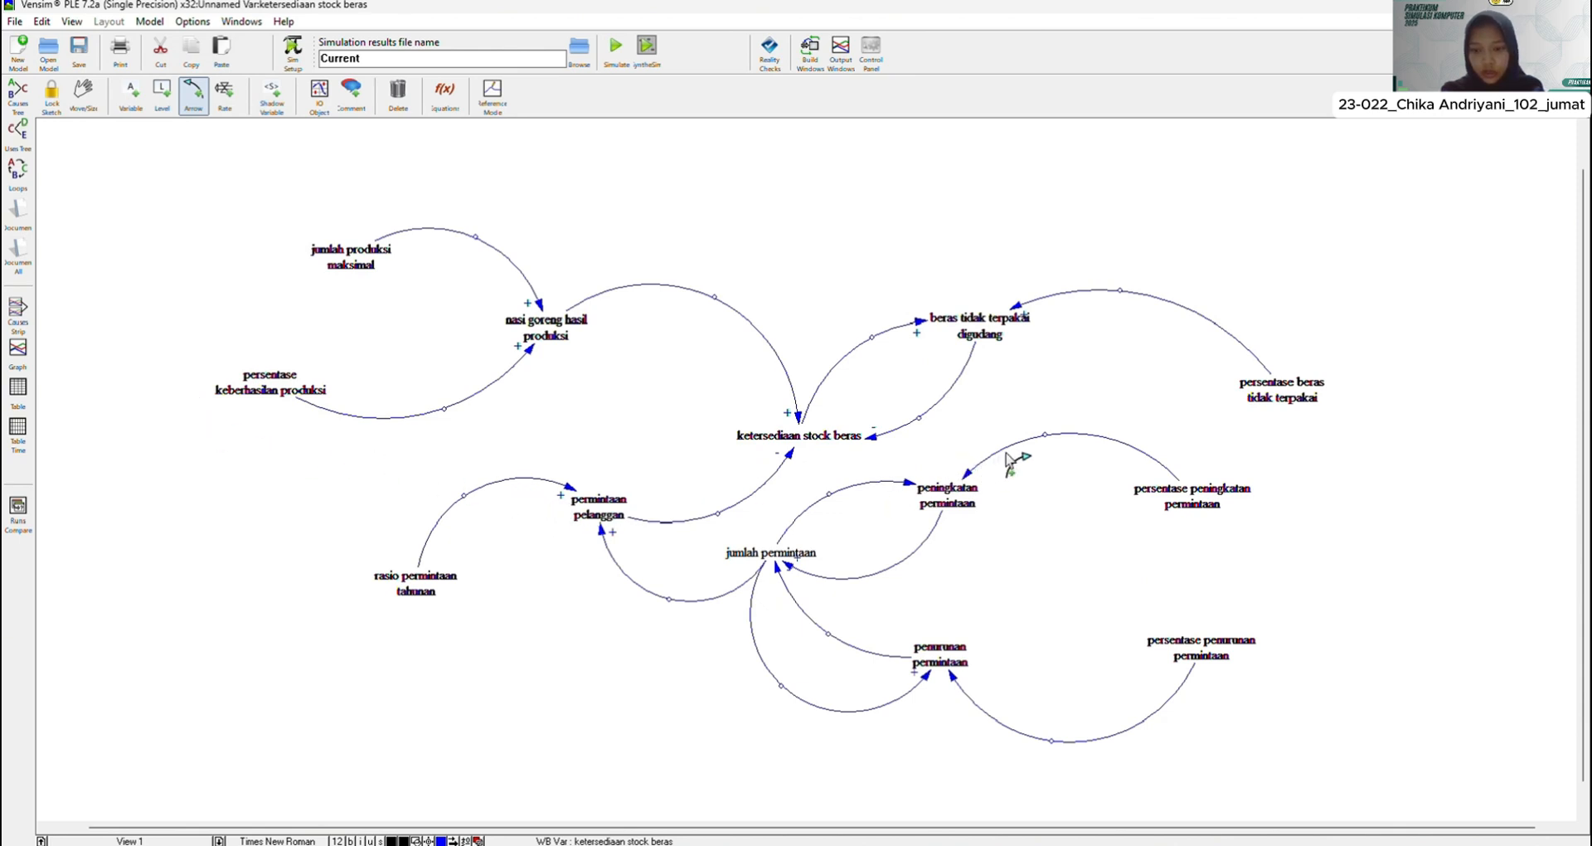
pyautogui.rightClick(968, 473)
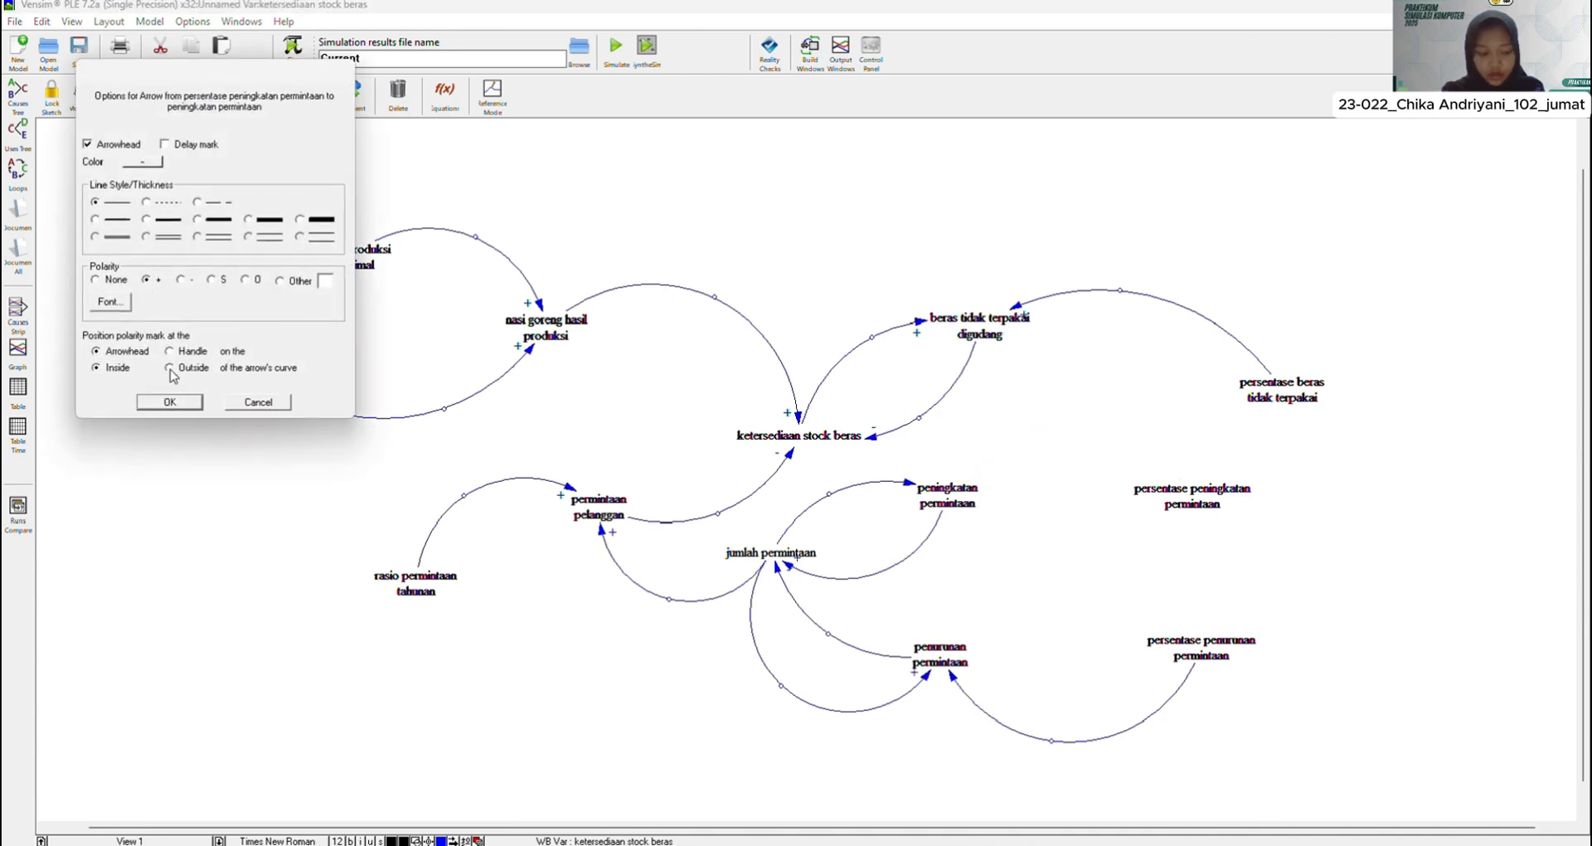
pyautogui.click(170, 402)
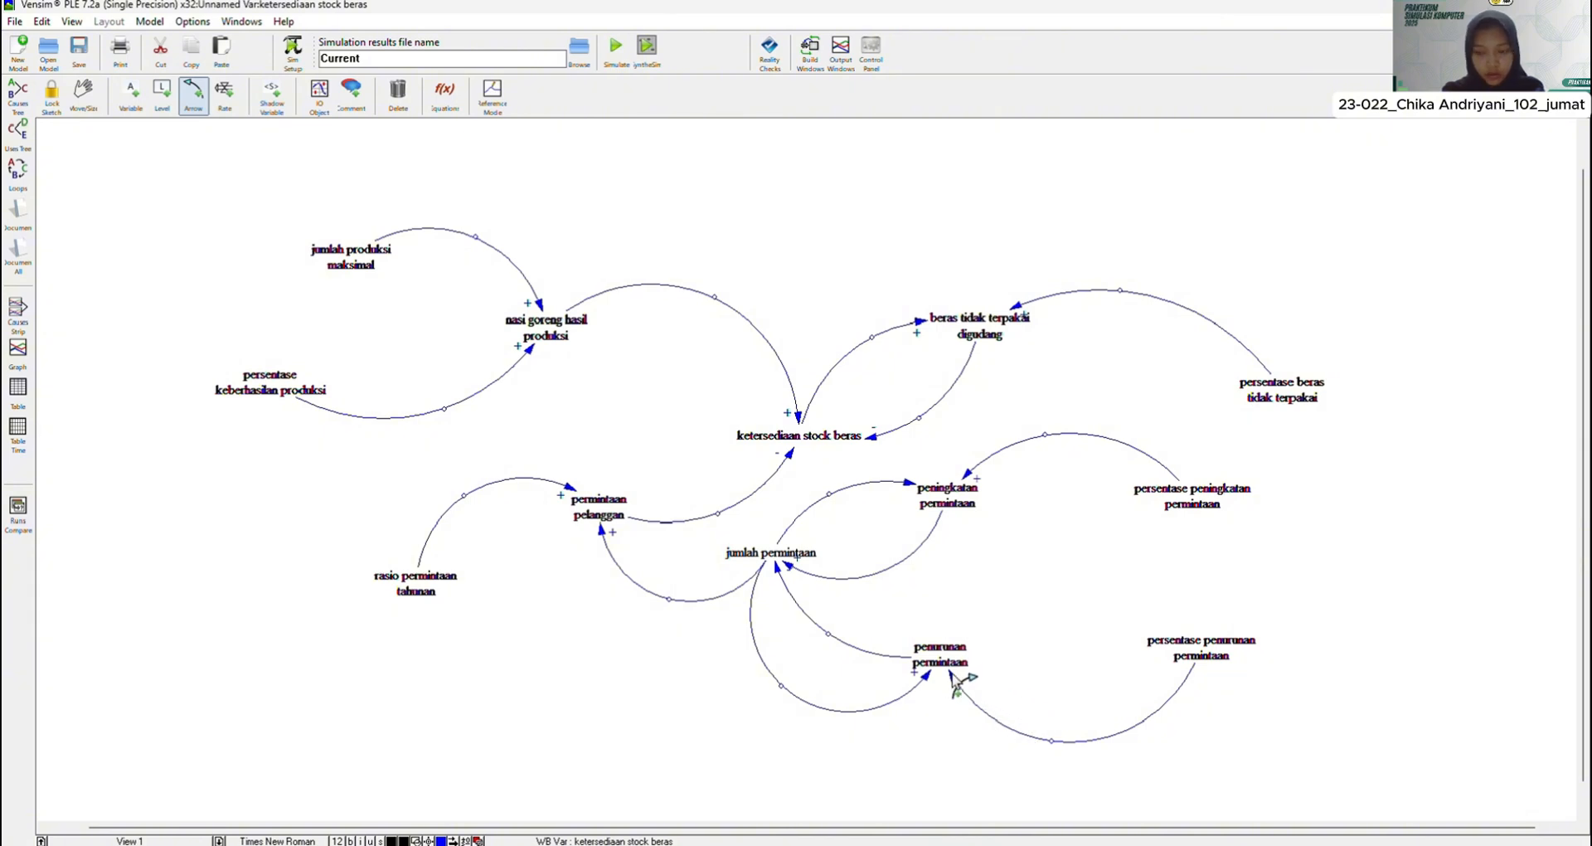
pyautogui.rightClick(951, 681)
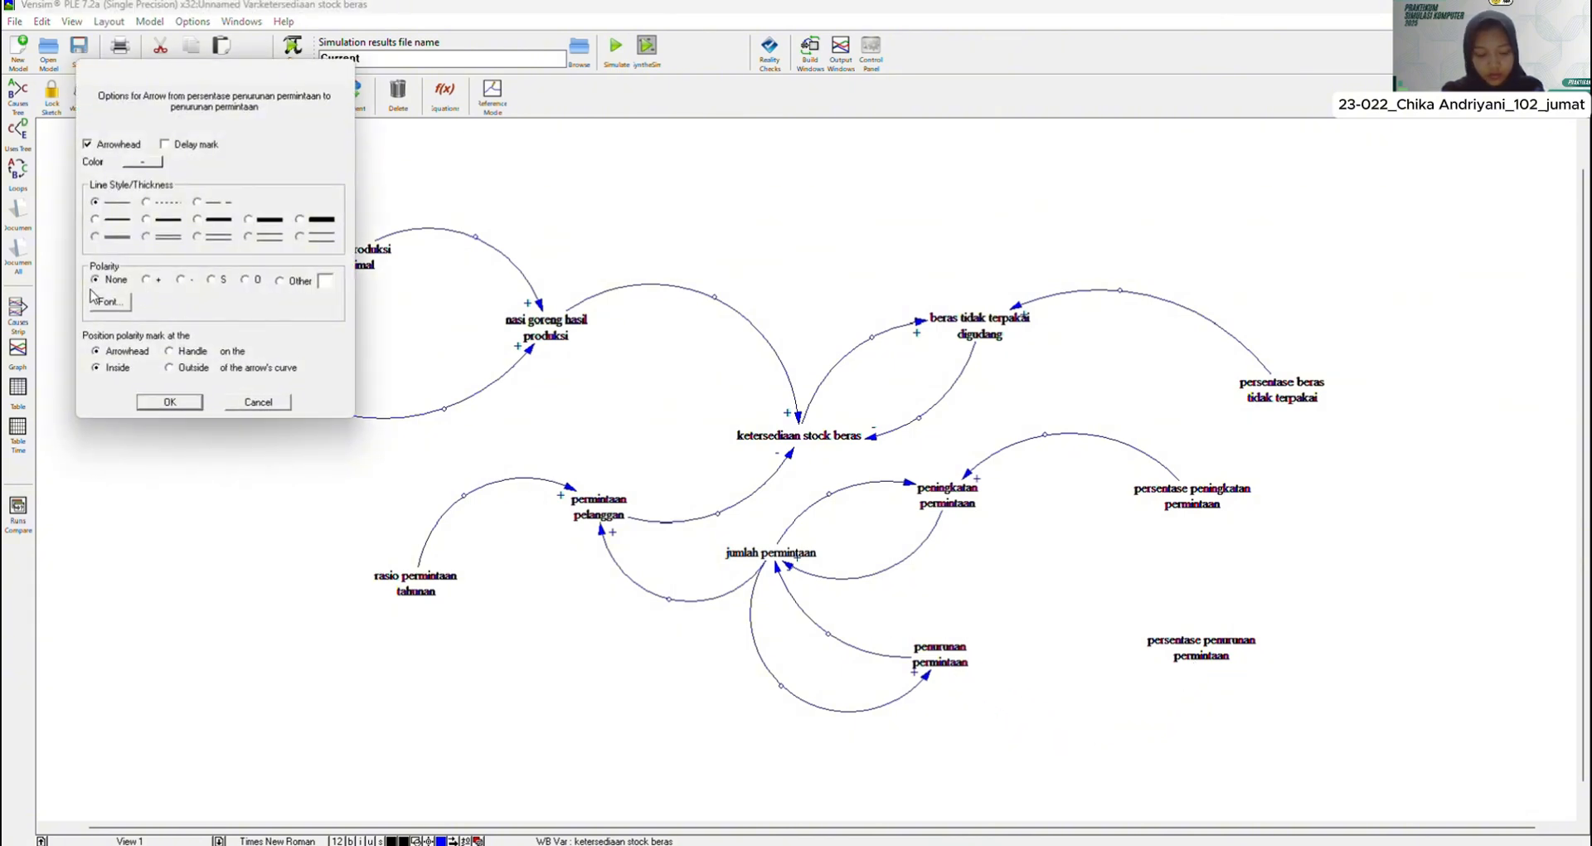
pyautogui.click(170, 402)
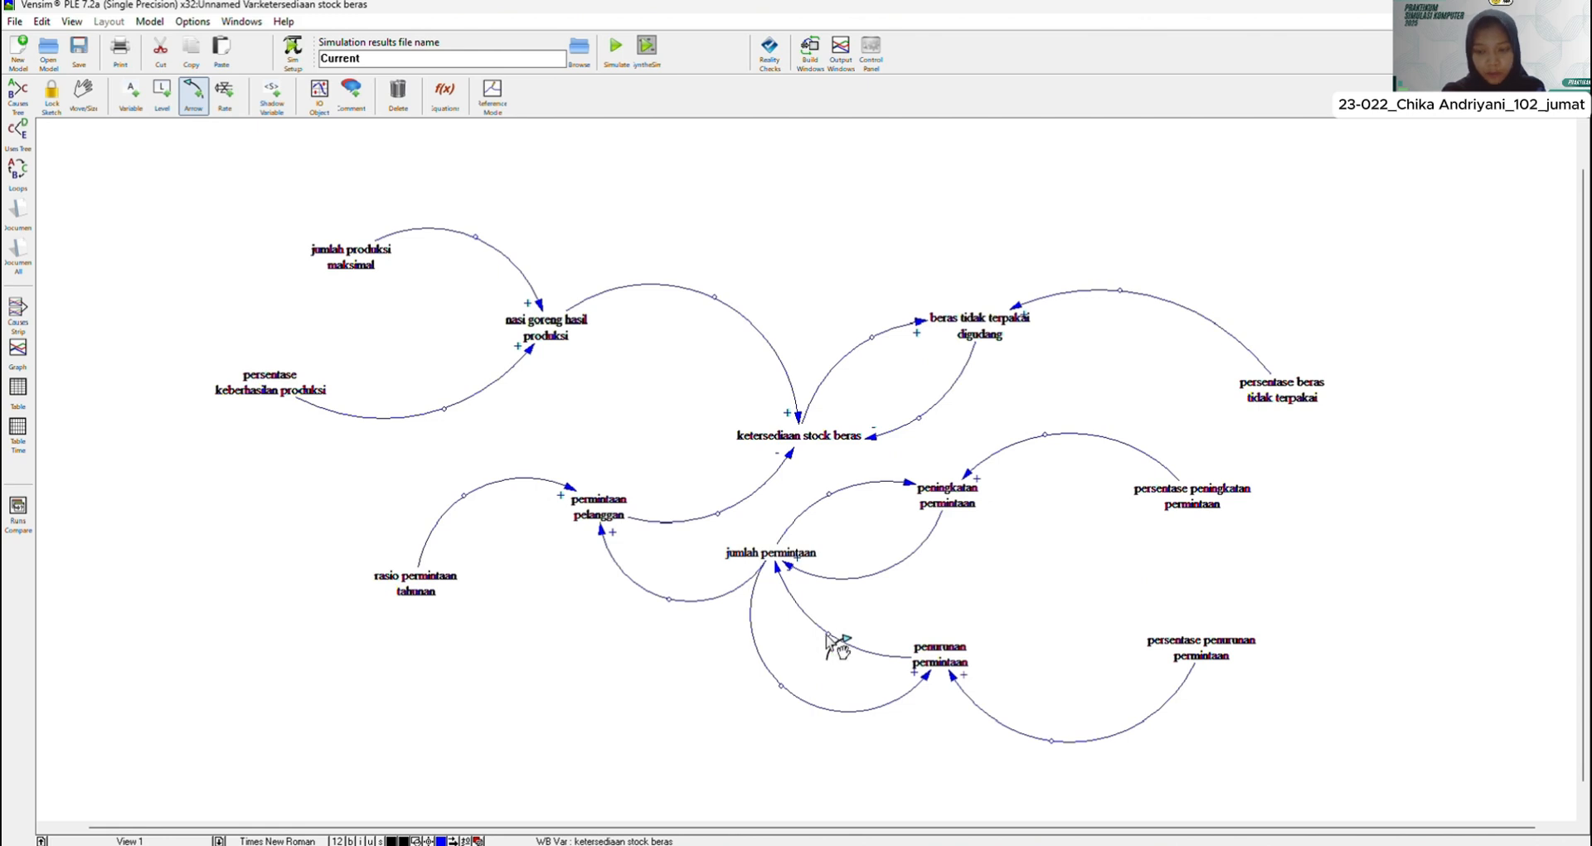
# Step: Reshape the curved arrows from "penurunan permintaan" and "peningkatan permintaan" into "jumlah permintaan", and the one from "persentase beras tidak terpakai", to separate their polarity marks
pyautogui.moveTo(825, 638); pyautogui.dragTo(808, 660)
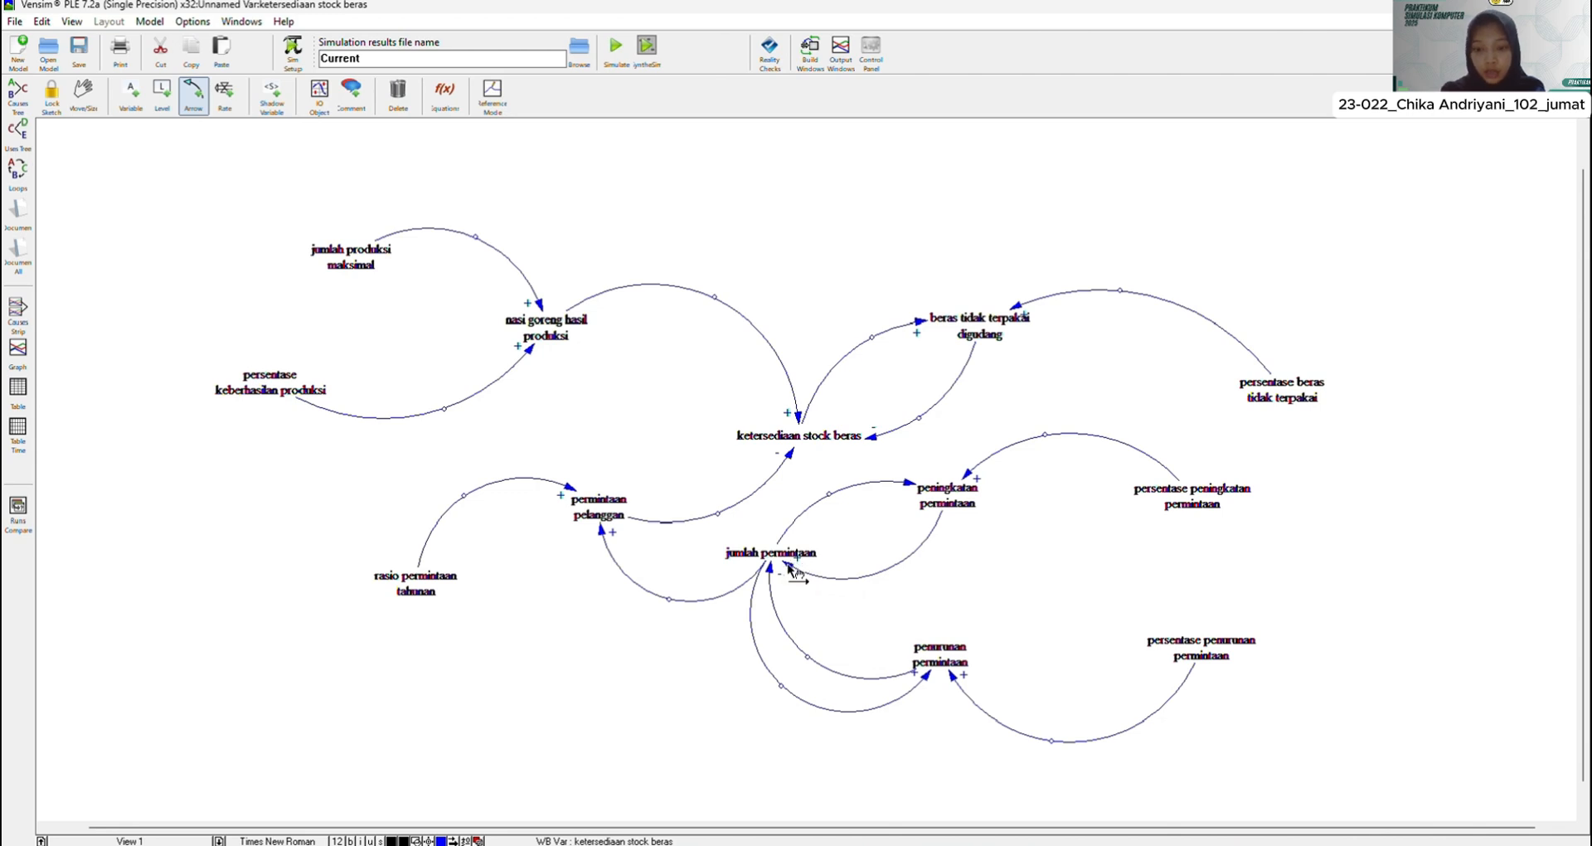
pyautogui.click(804, 577)
pyautogui.moveTo(793, 566); pyautogui.dragTo(798, 576)
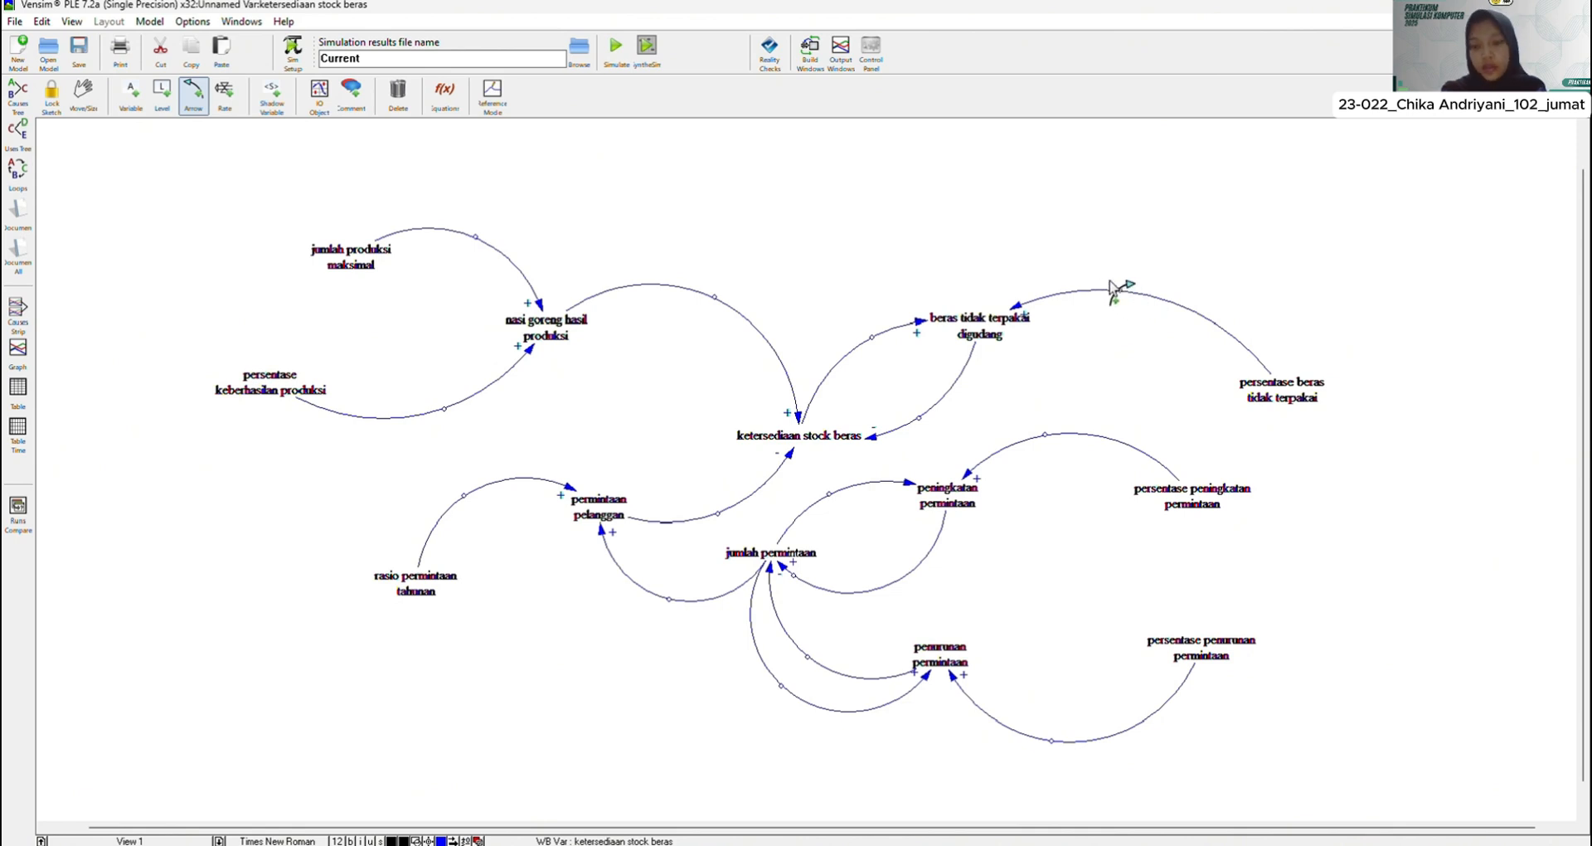
pyautogui.moveTo(1120, 290); pyautogui.dragTo(1121, 262)
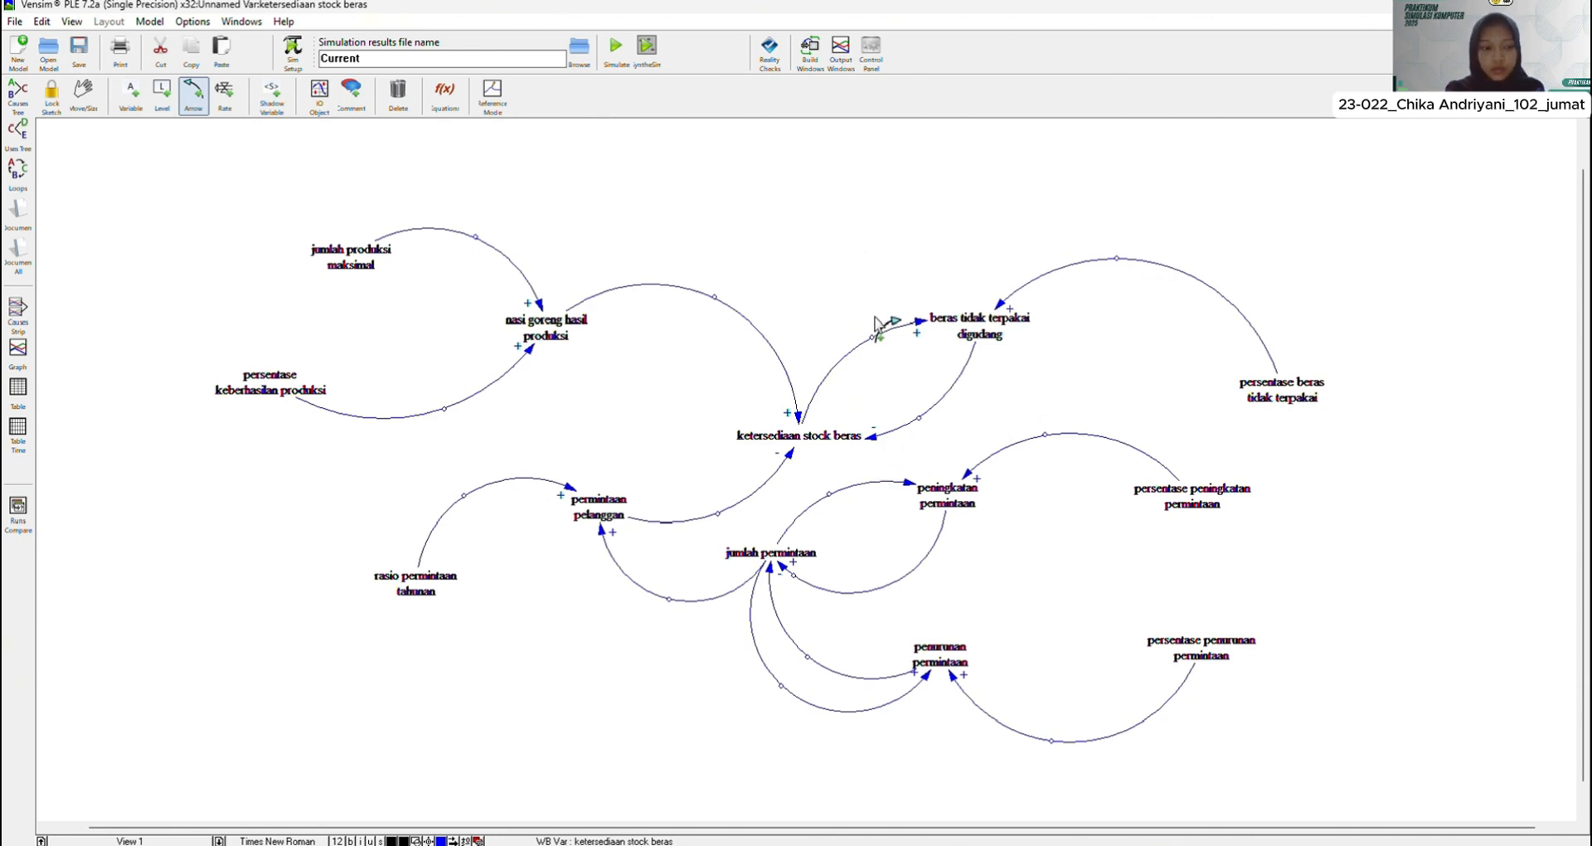
# Step: Change the view's default arrow color to red for all causal arrows in the diagram
pyautogui.click(83, 93)
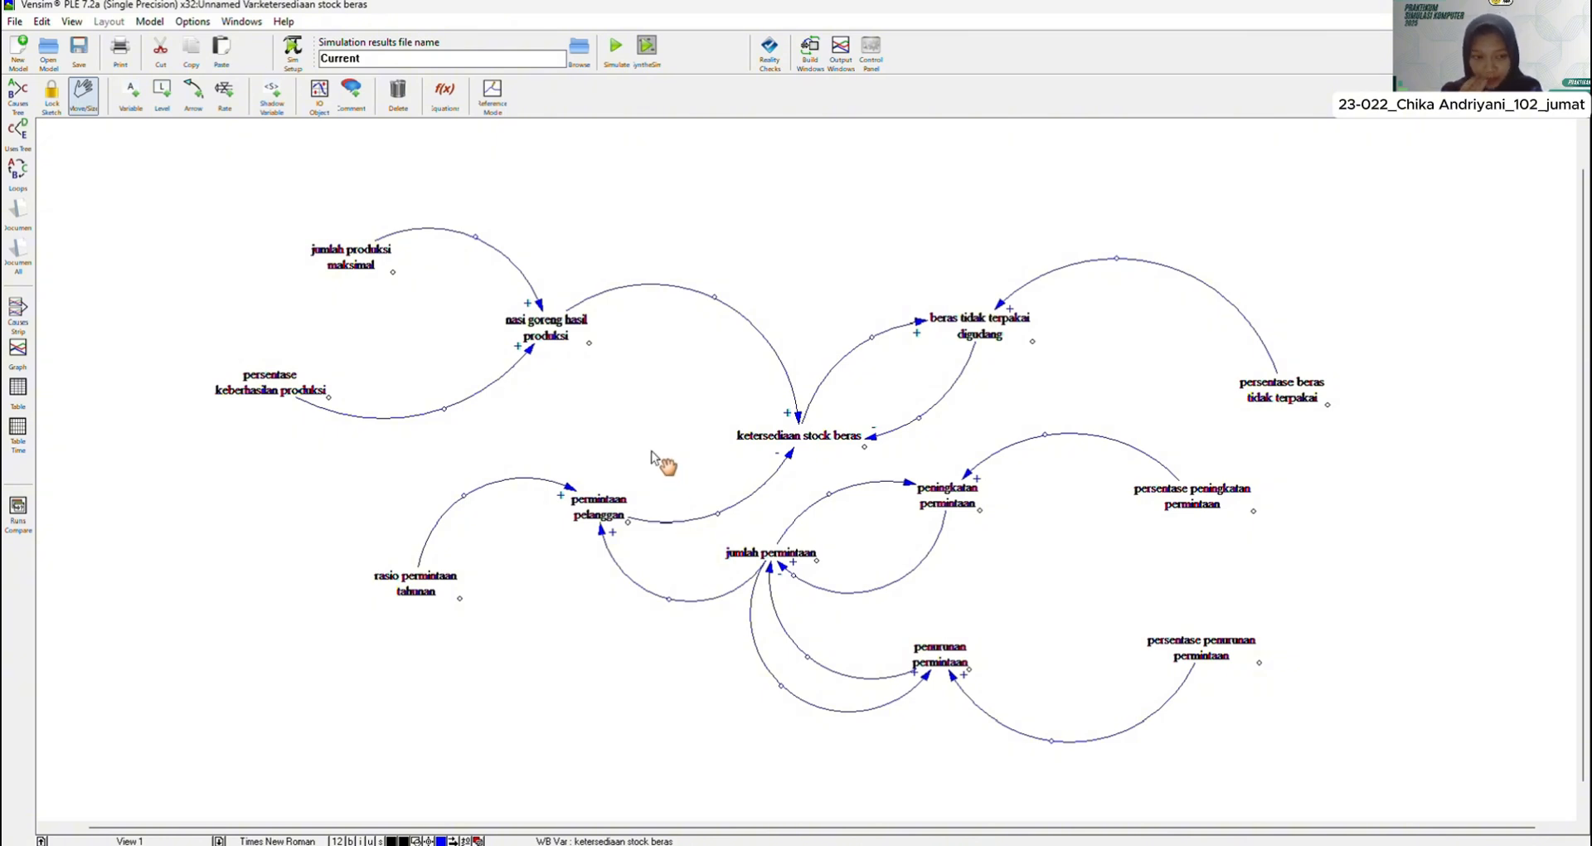
pyautogui.hotkey('ctrl', 'a')
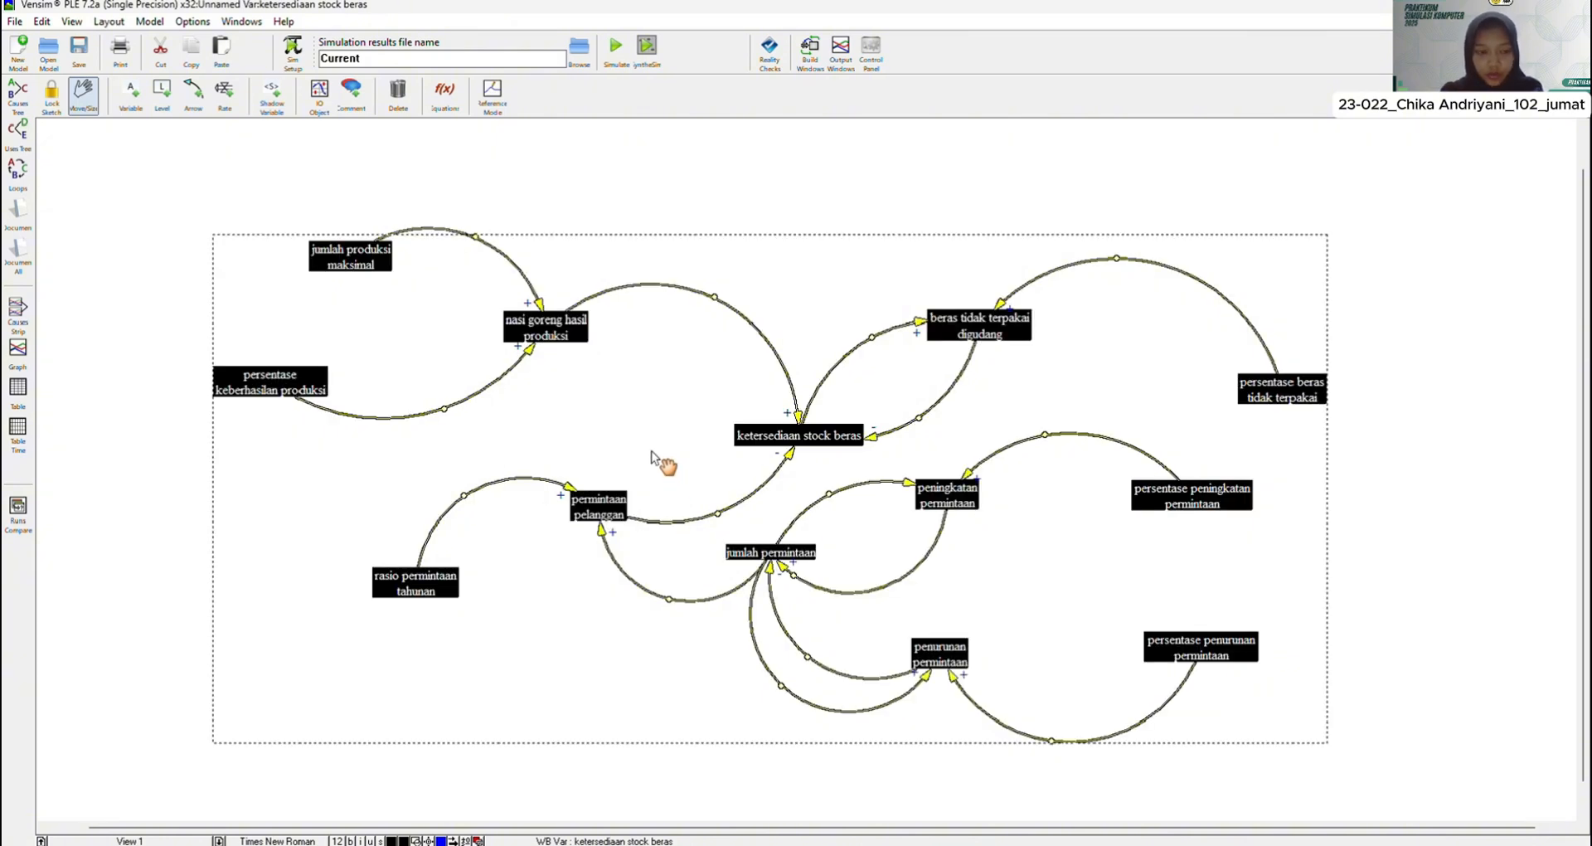
pyautogui.rightClick(1412, 453)
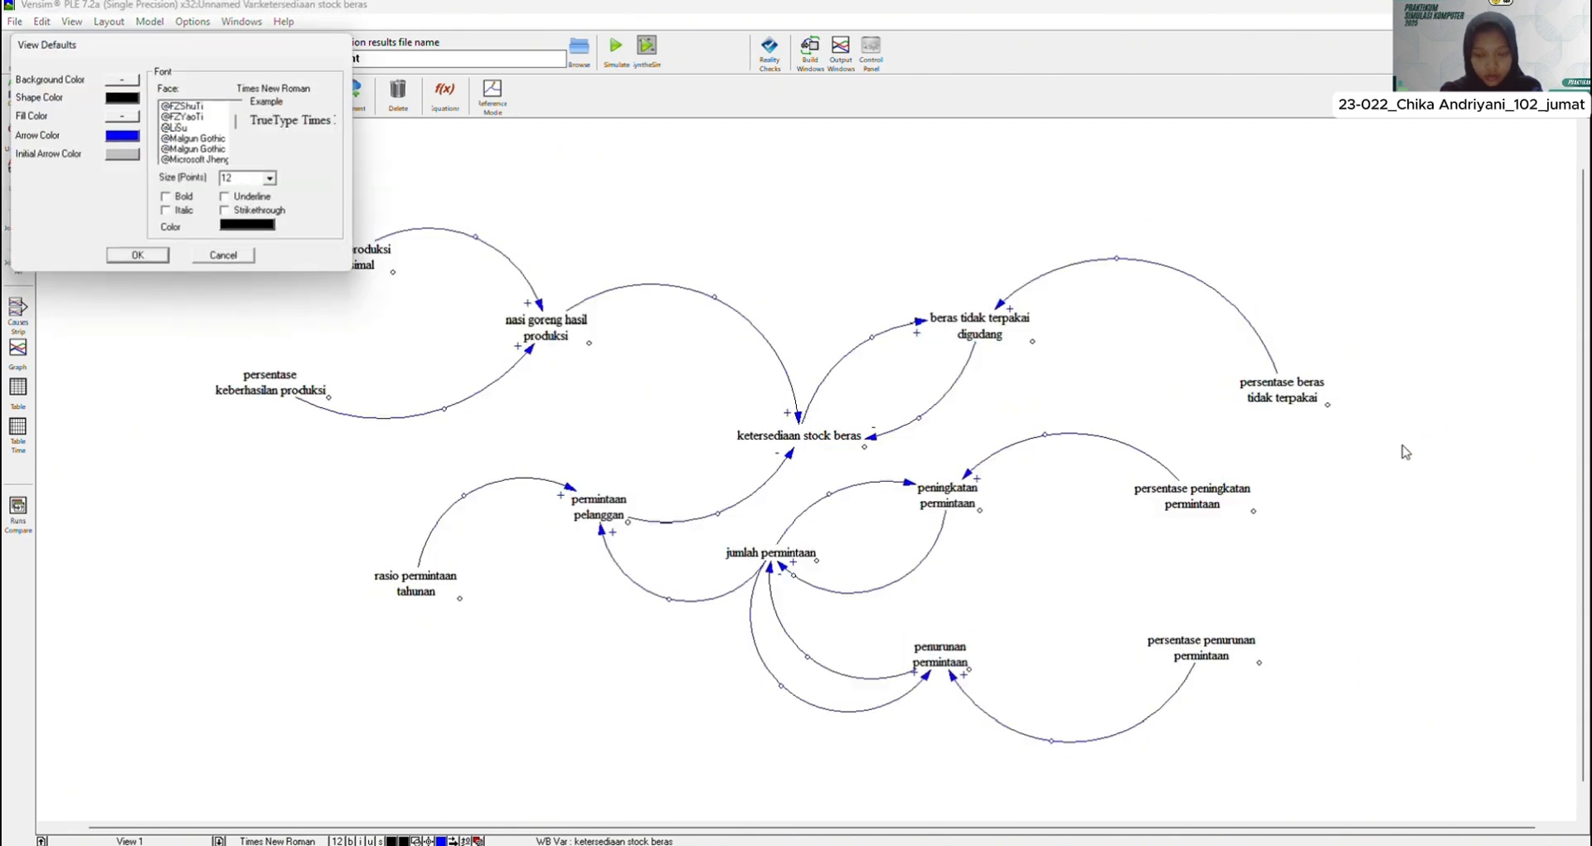
pyautogui.click(122, 136)
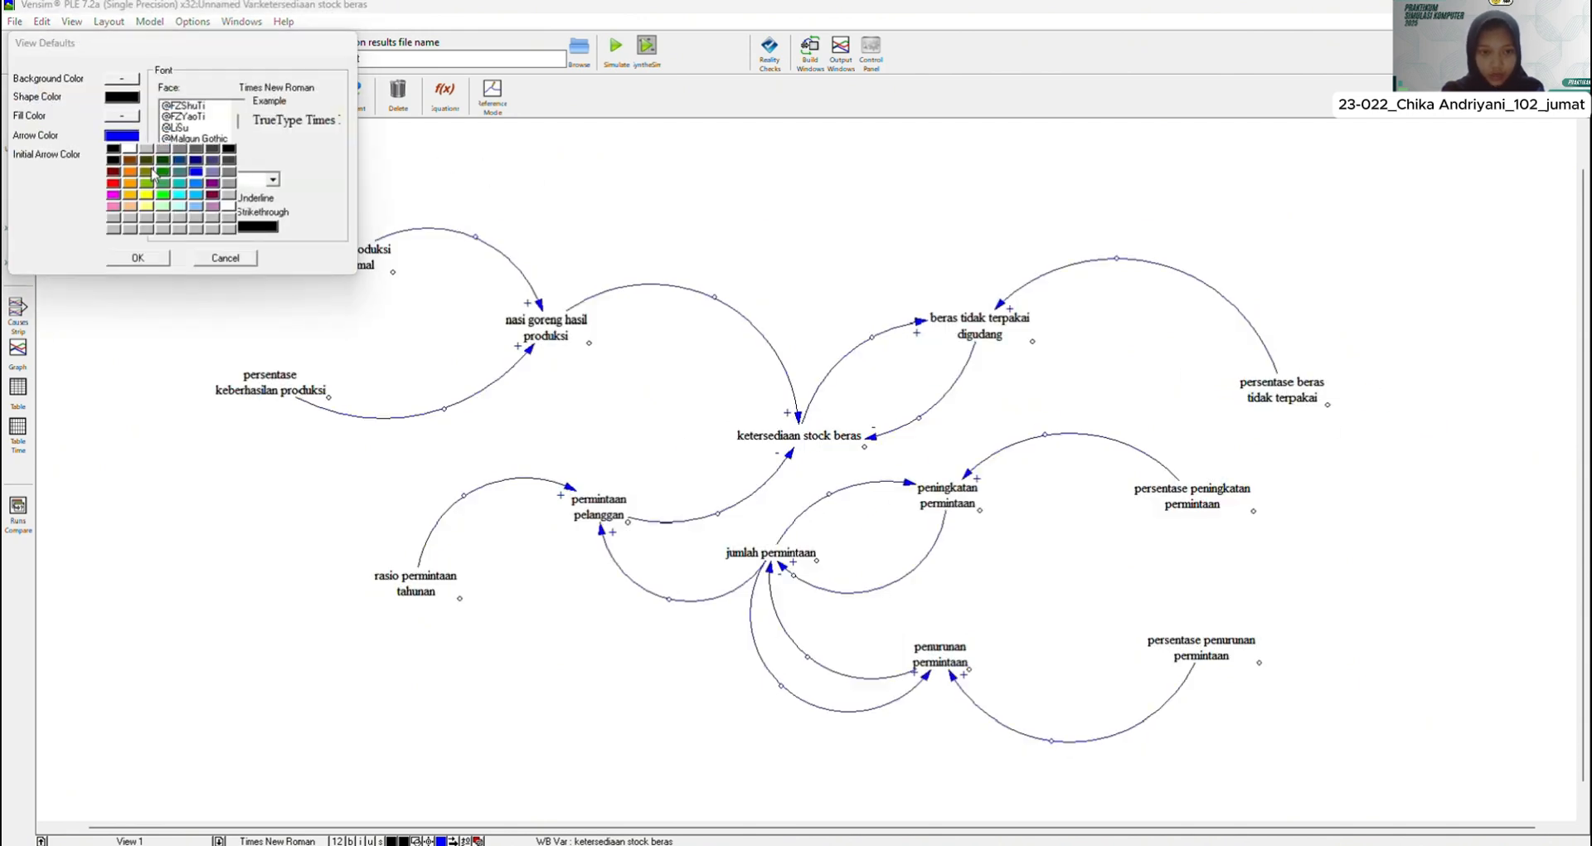
pyautogui.click(113, 184)
pyautogui.click(138, 258)
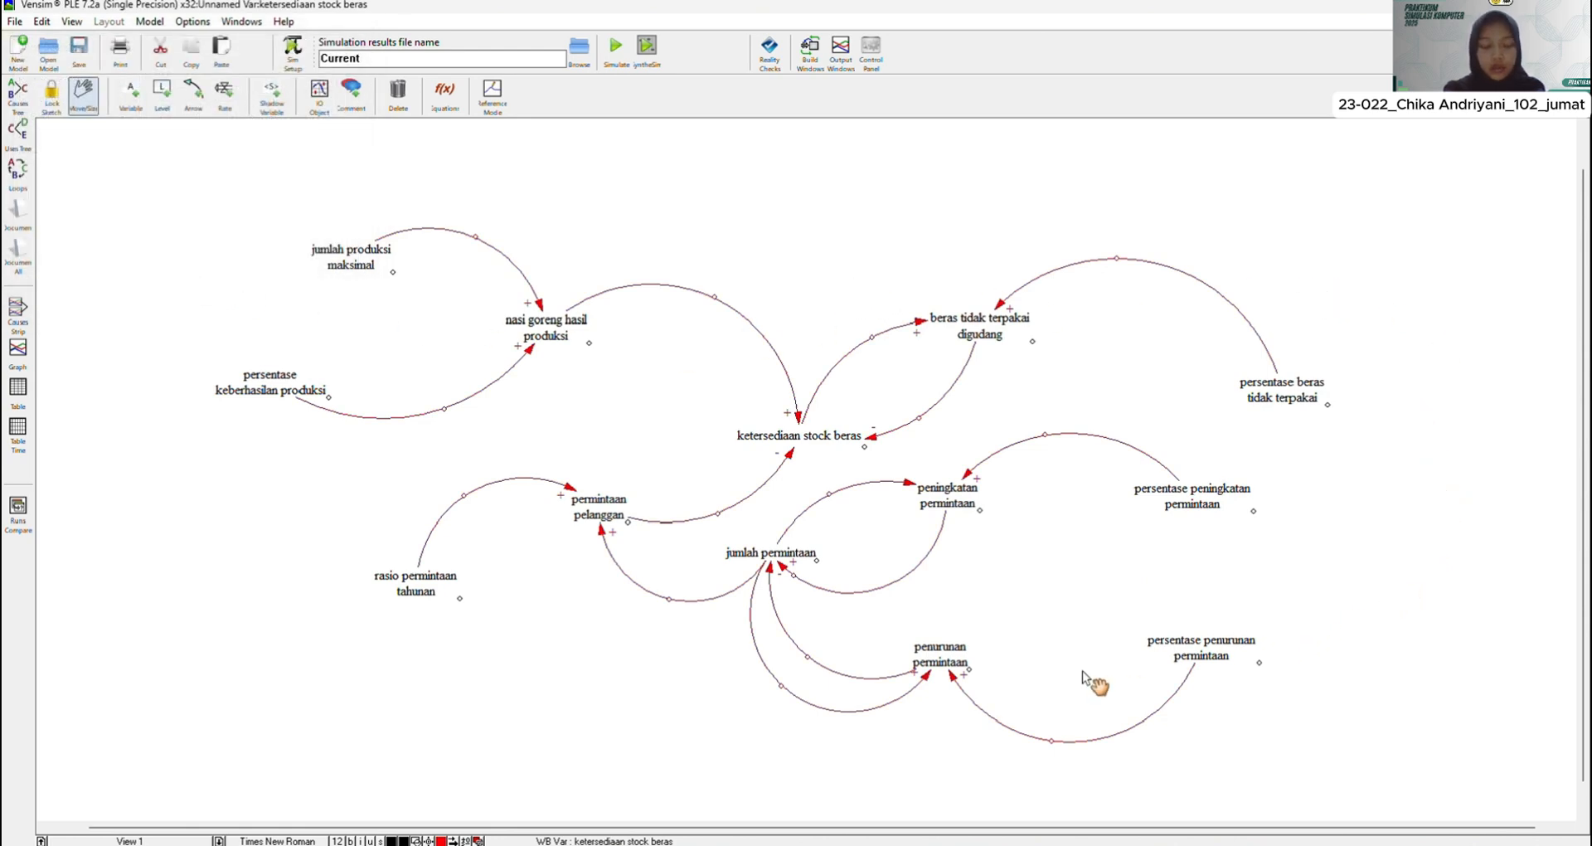
# Step: Move the "penurunan permintaan" variable slightly up and to the right
pyautogui.click(966, 651)
pyautogui.moveTo(966, 651); pyautogui.dragTo(985, 640)
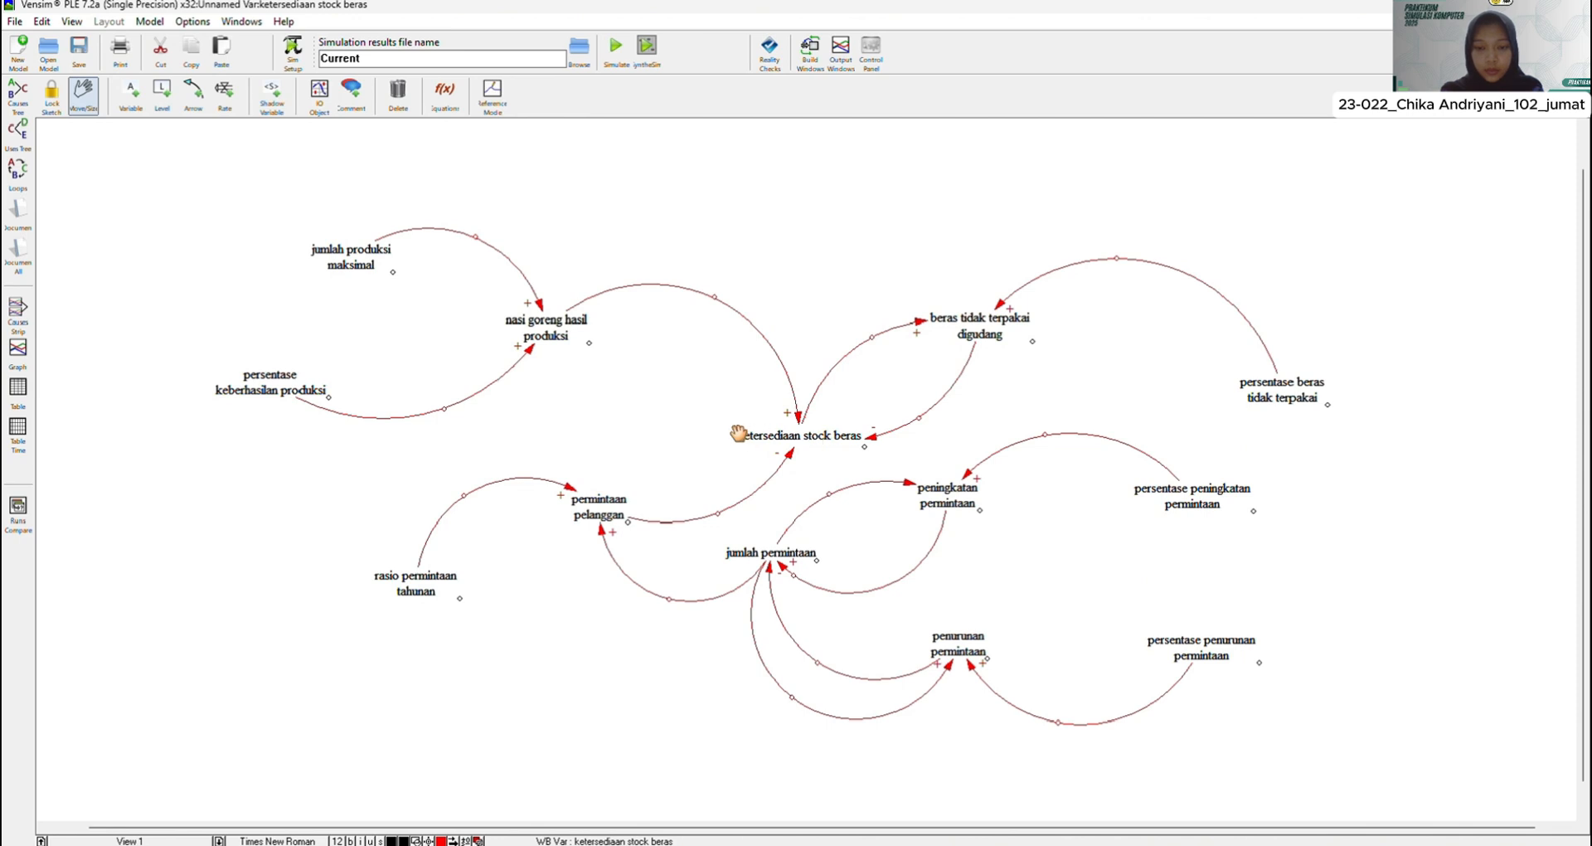
# Step: View the Causes Tree of "ketersediaan stock beras" without saving the sketch for automated backup, then return to the sketch with that variable selected
pyautogui.click(18, 93)
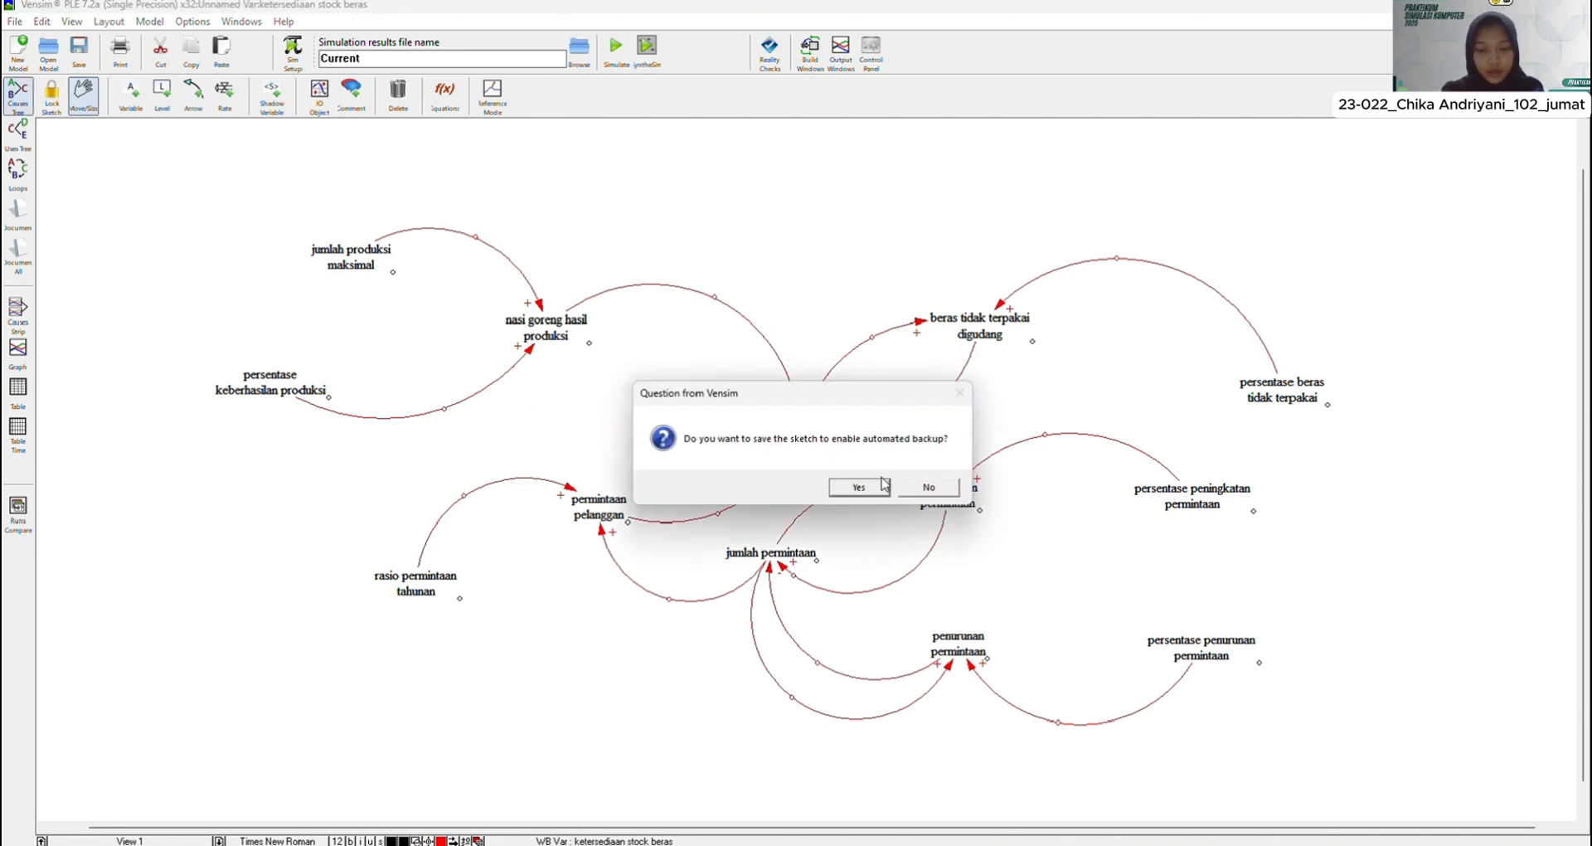
pyautogui.click(933, 489)
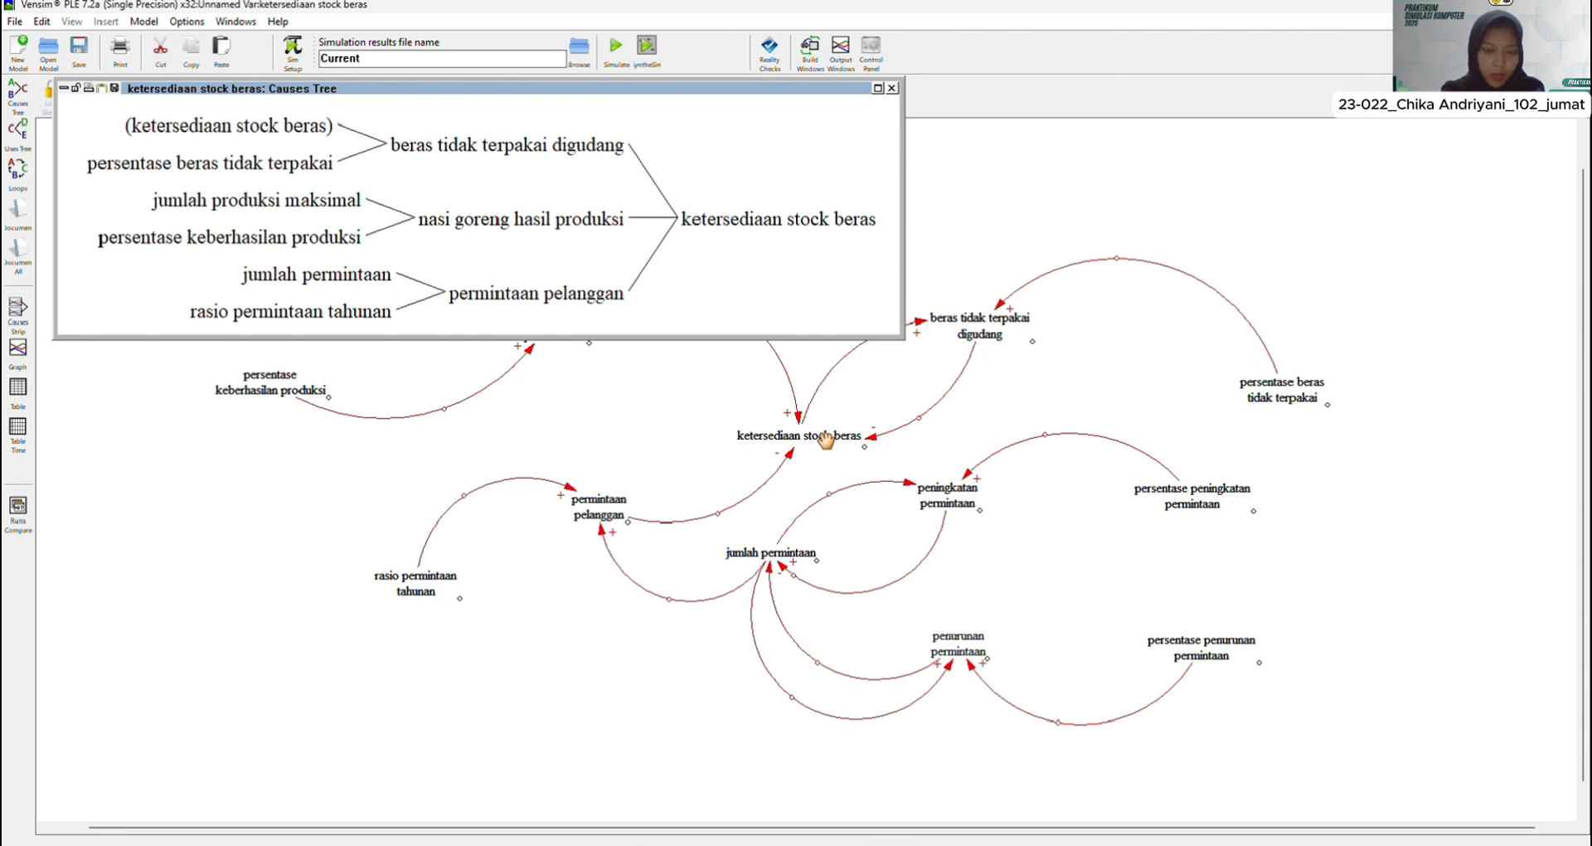
pyautogui.click(825, 439)
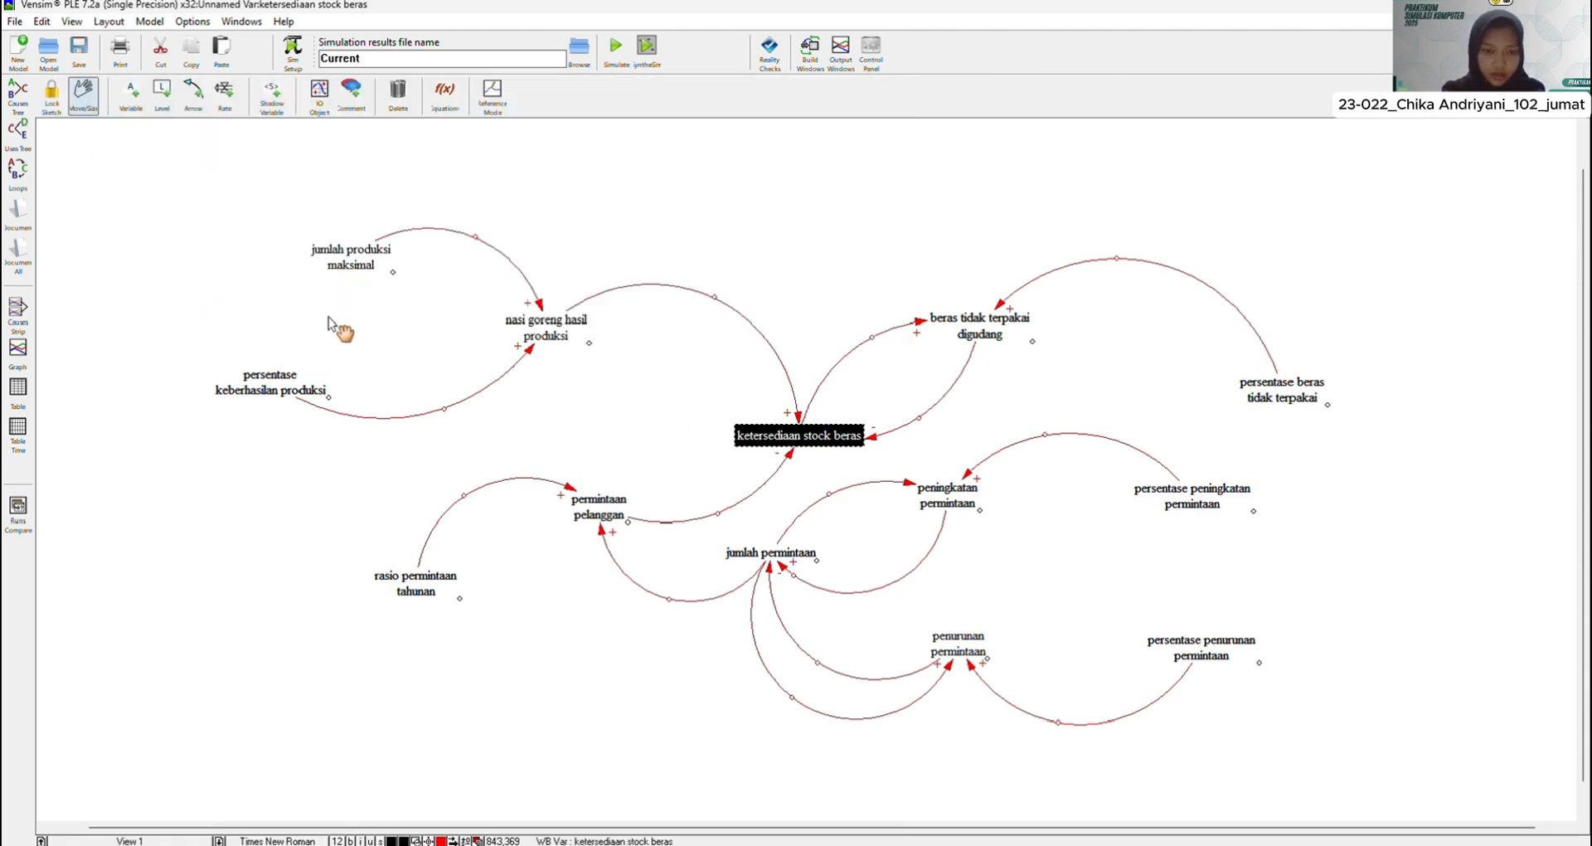
# Step: View the causes tree of the ketersediaan stock beras variable, and close it
pyautogui.click(18, 106)
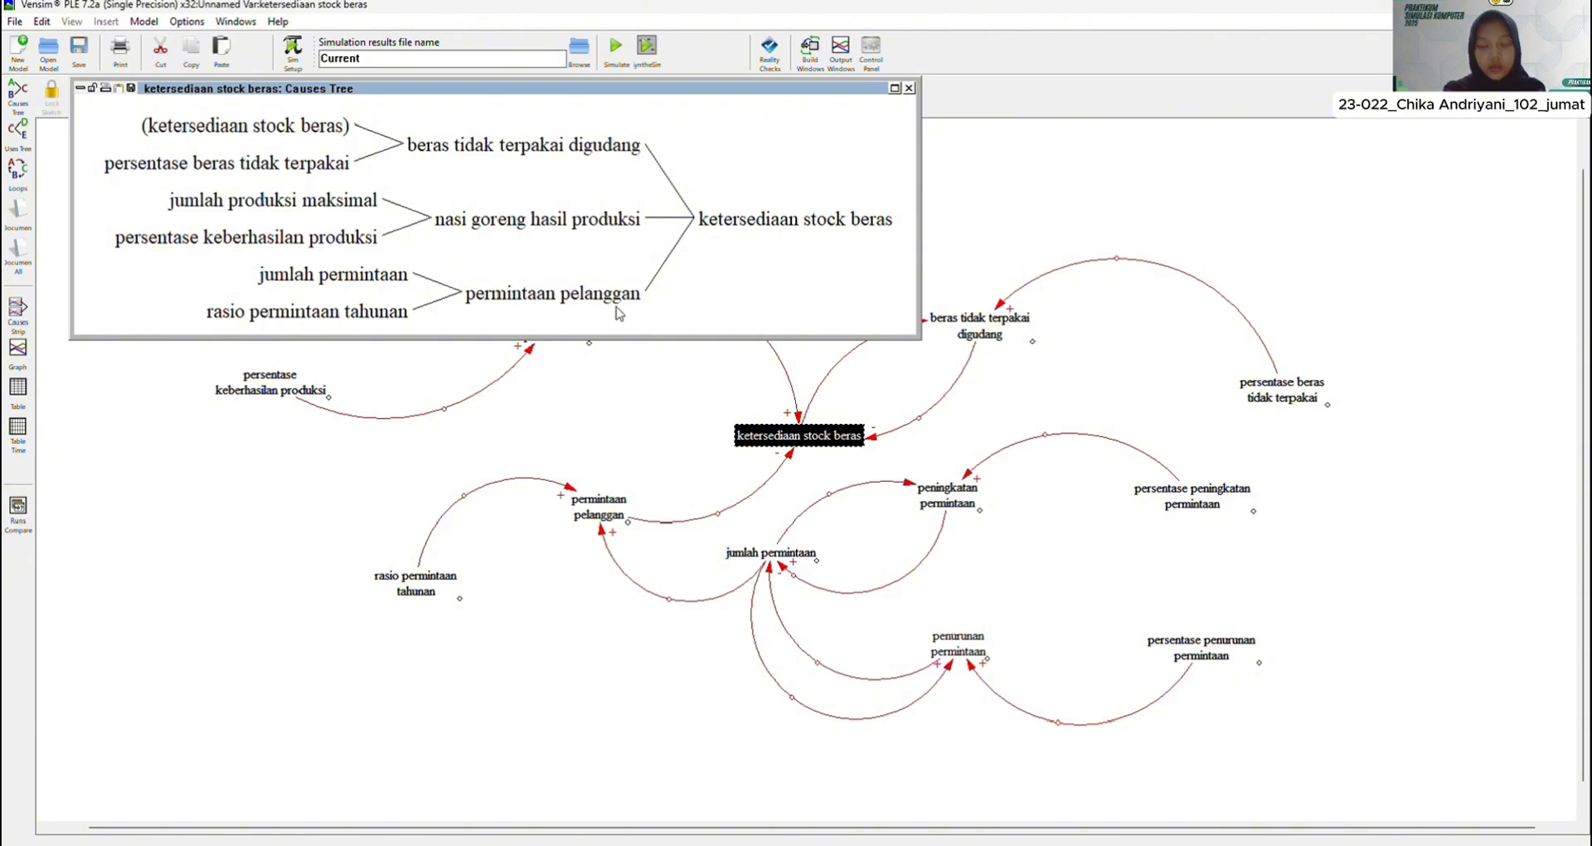
pyautogui.click(908, 87)
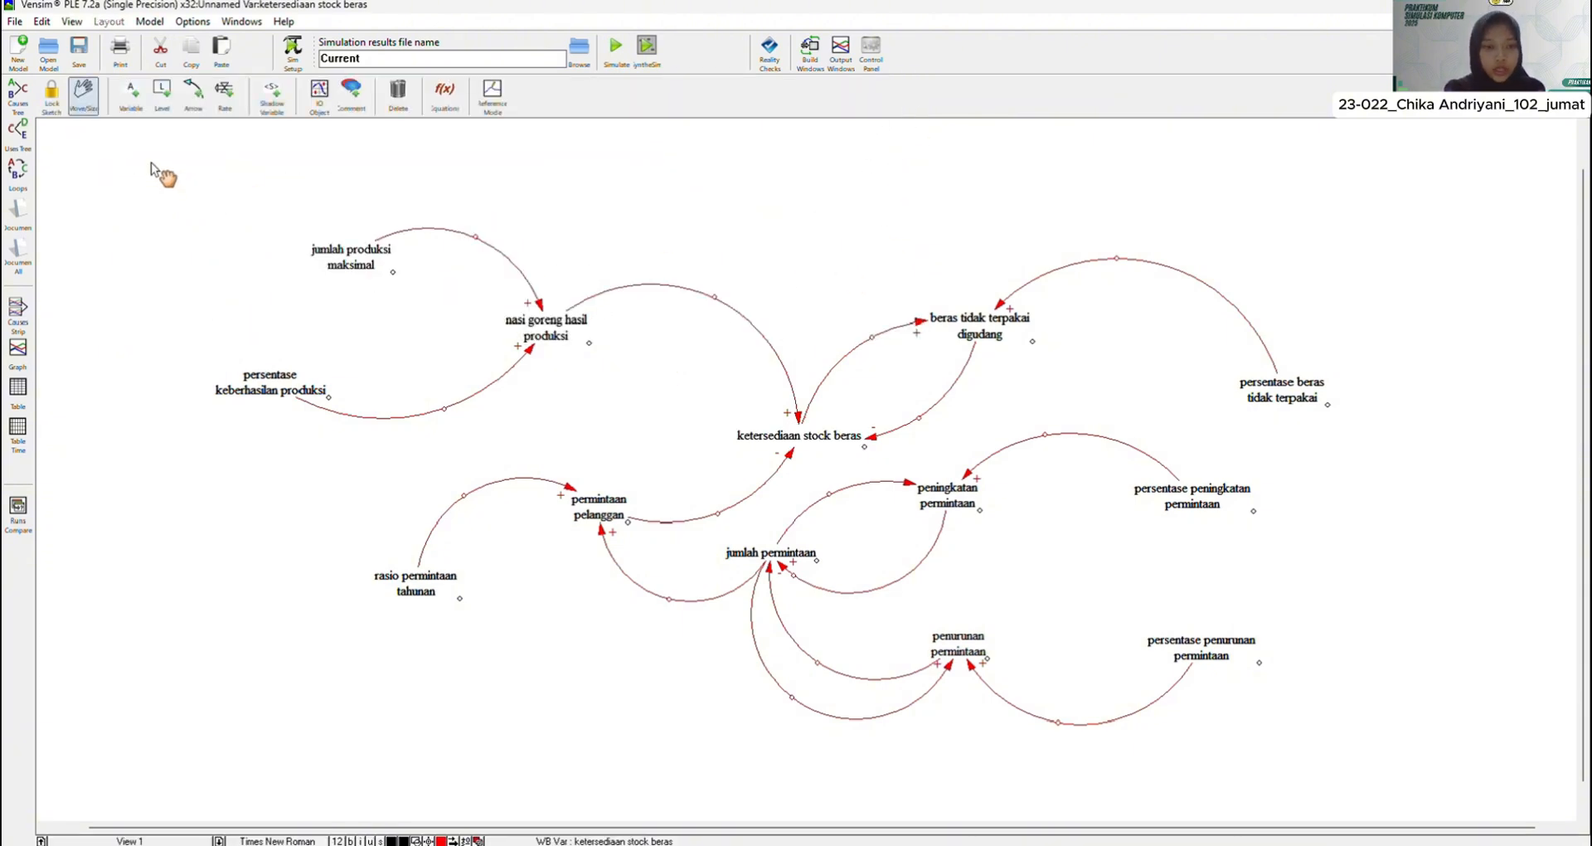
# Step: Save the causal loop diagram in the Downloads folder under the file name CLD TUBES SIKOM
pyautogui.click(14, 21)
pyautogui.click(56, 102)
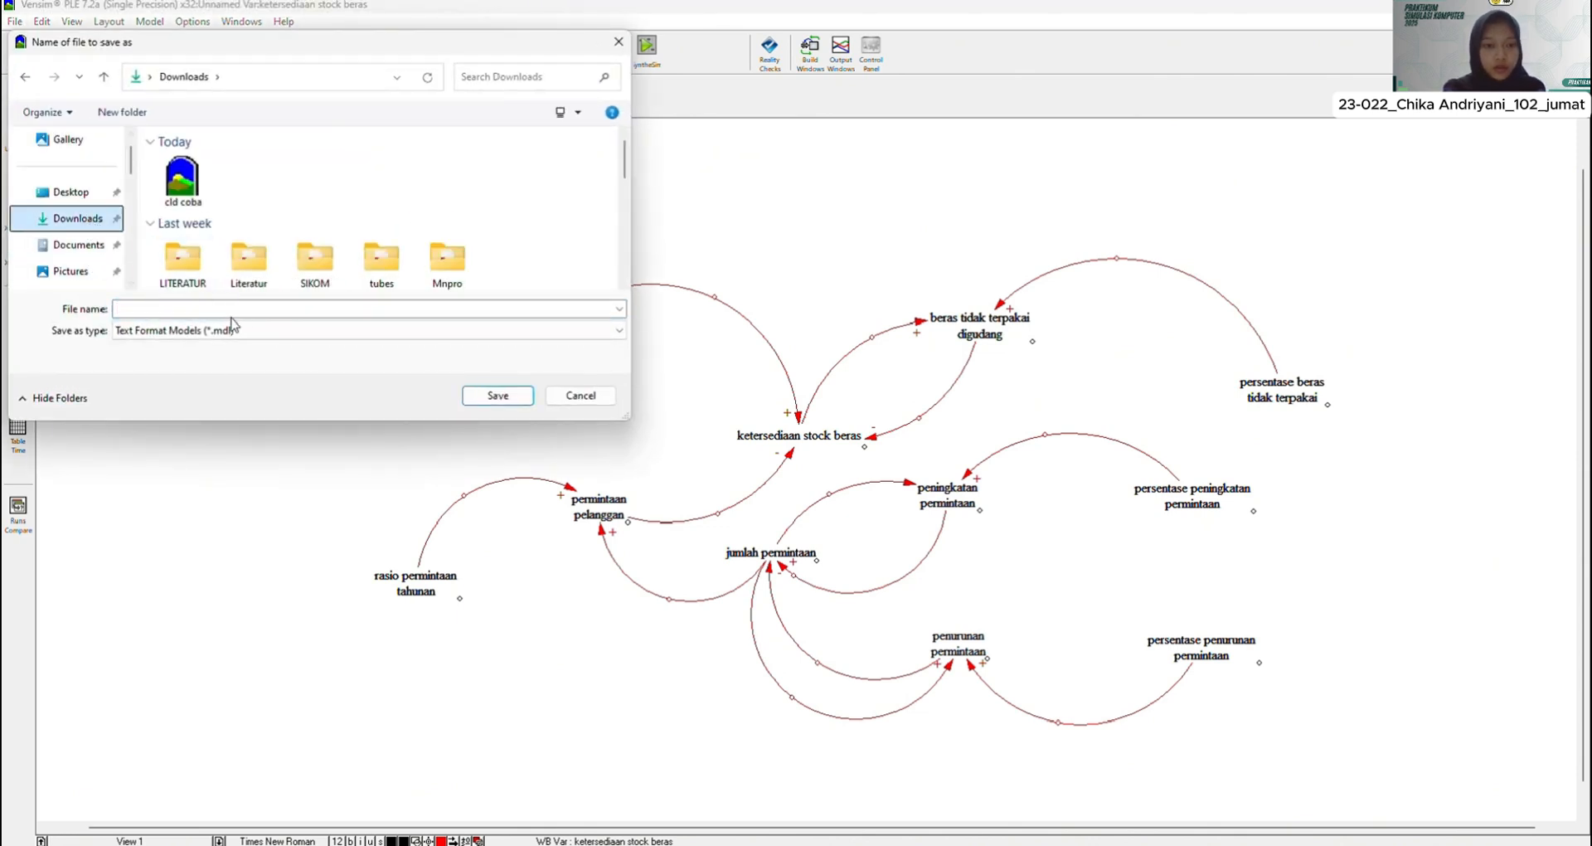
pyautogui.click(232, 306)
pyautogui.write('C')
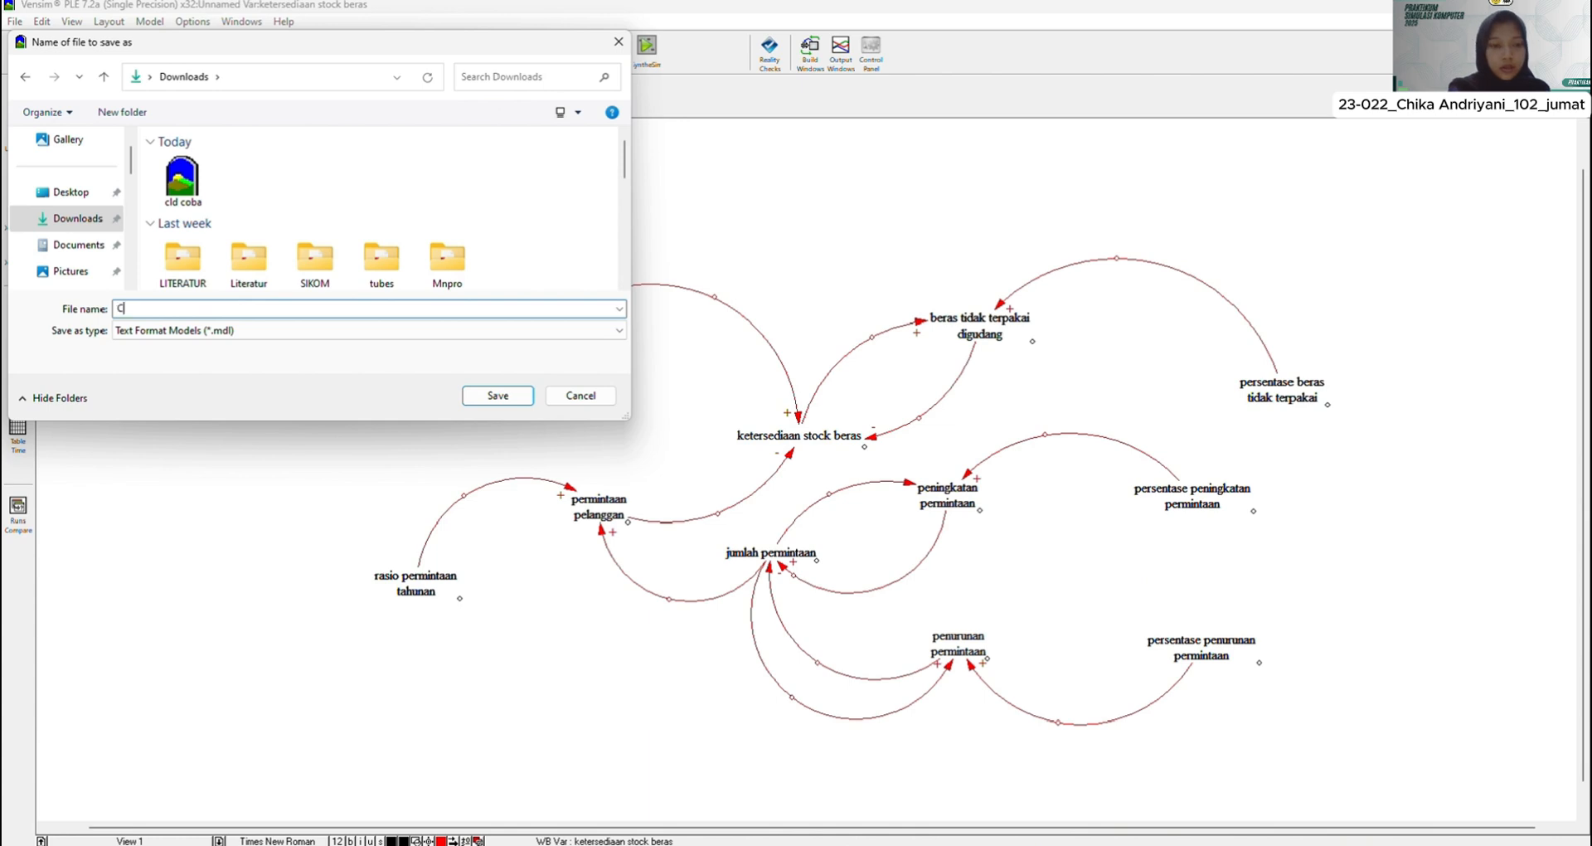
pyautogui.write('LD ')
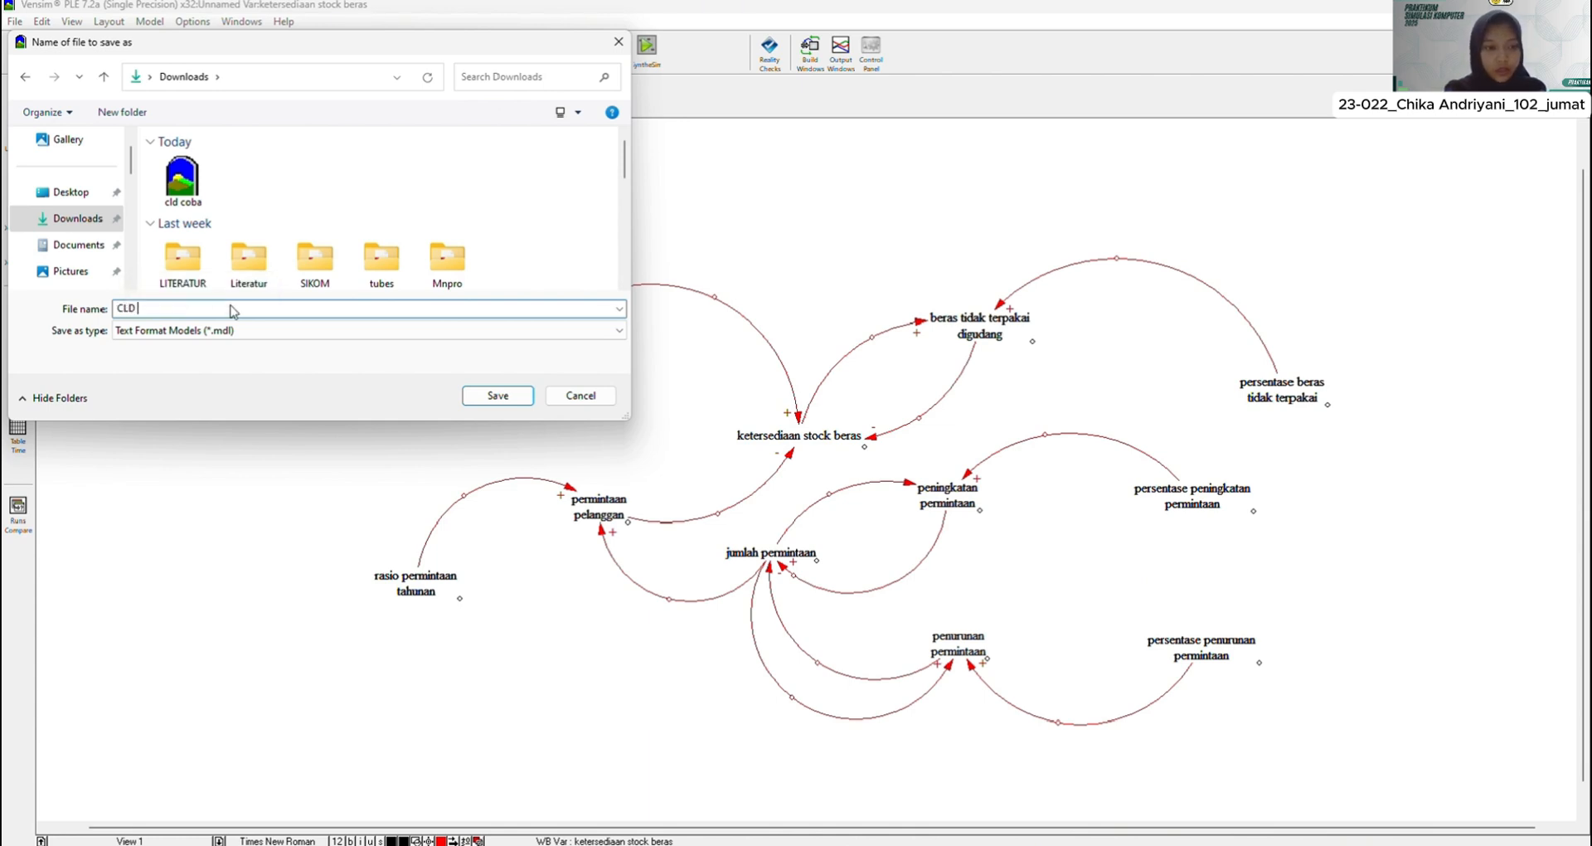
pyautogui.write('TUBES')
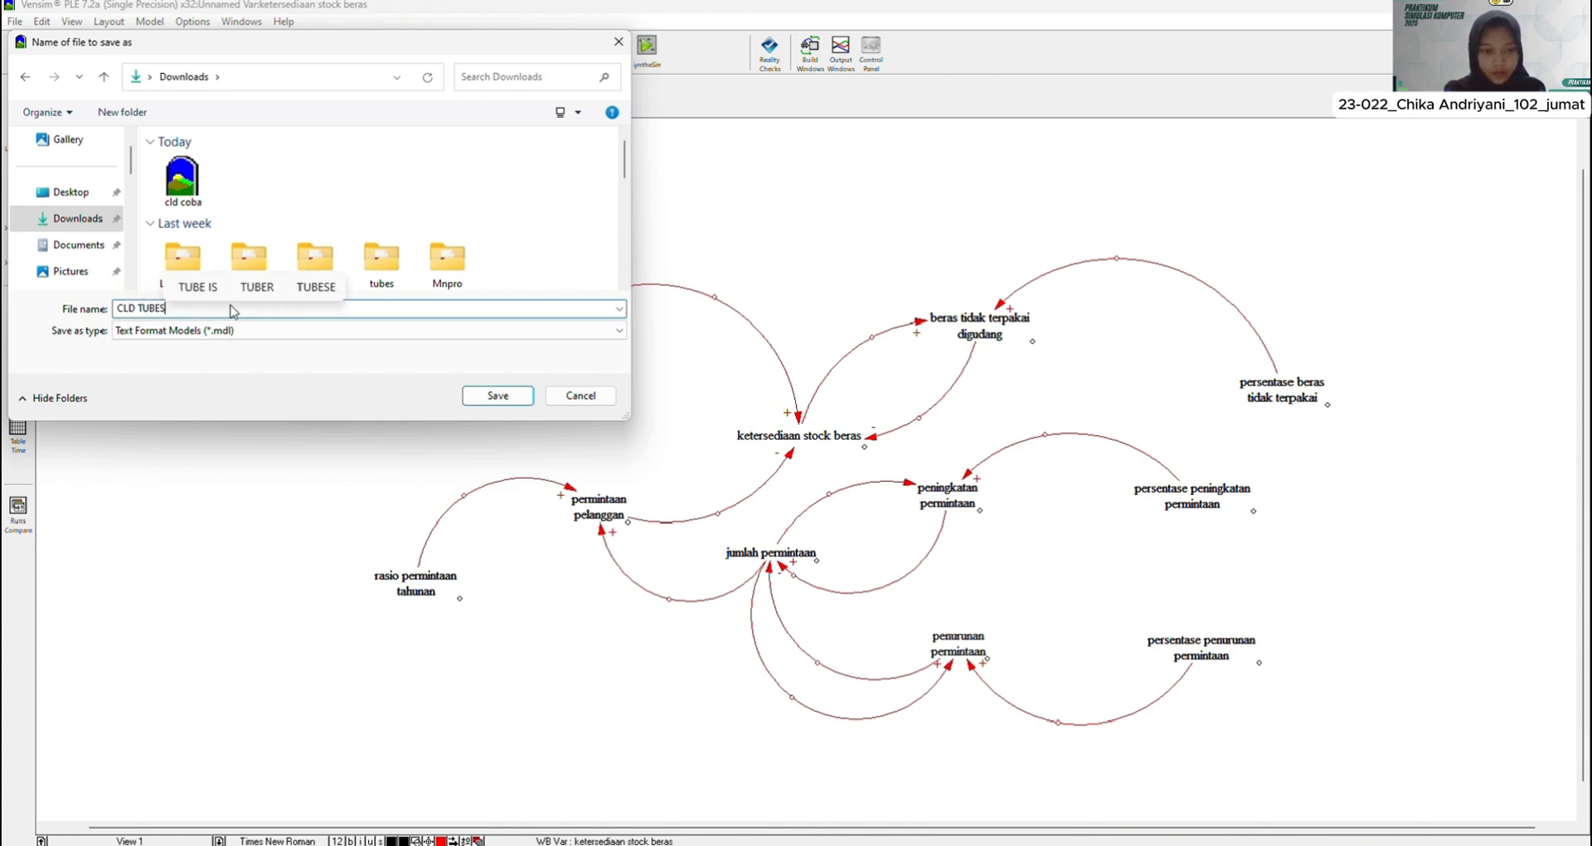
pyautogui.write(' SIKOM')
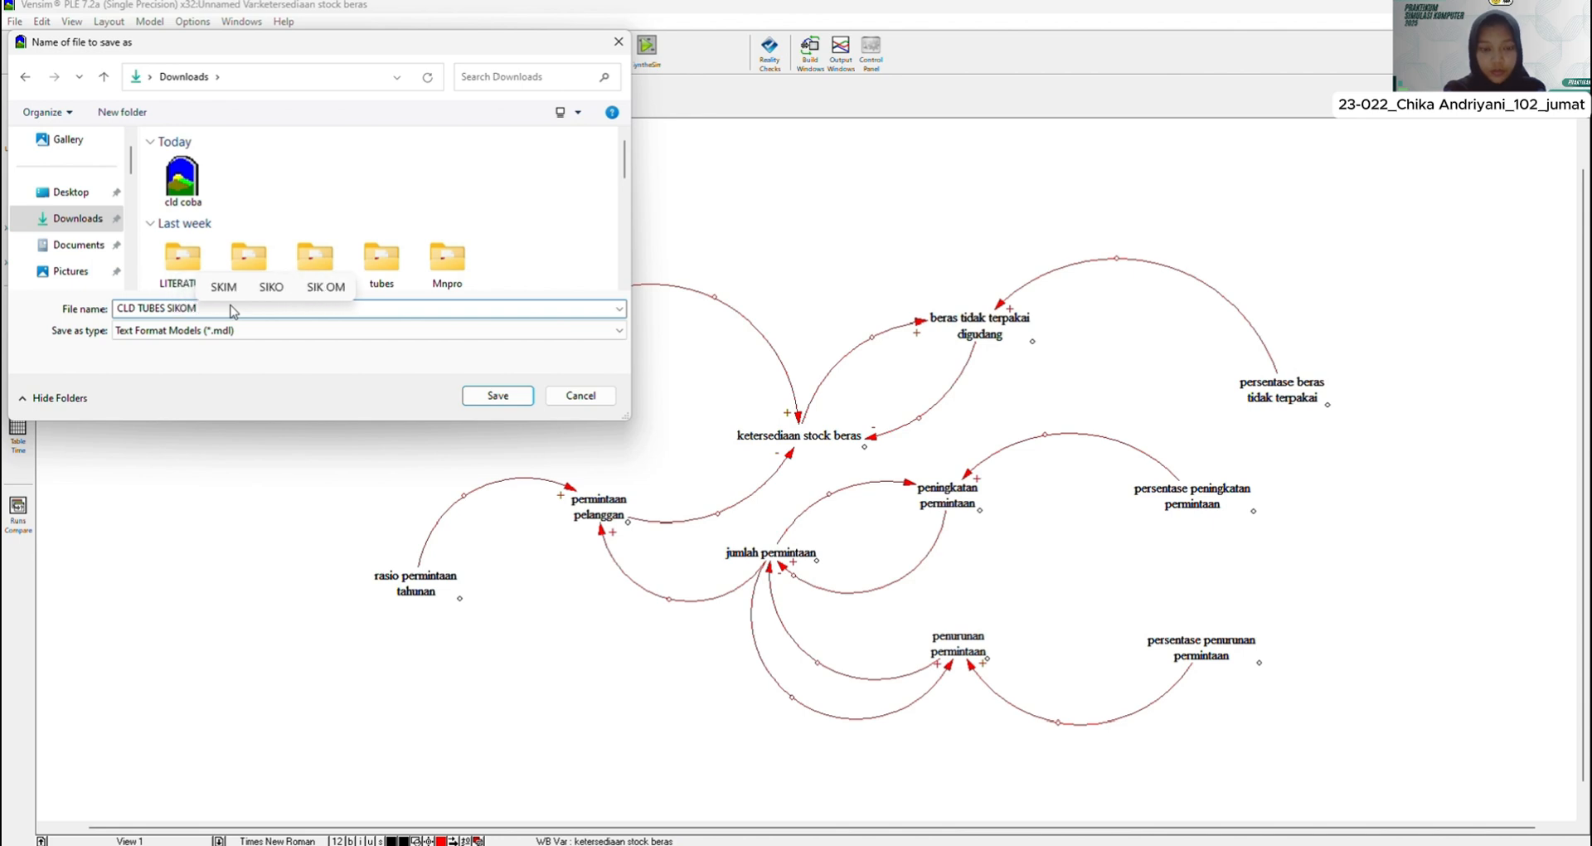
pyautogui.click(498, 395)
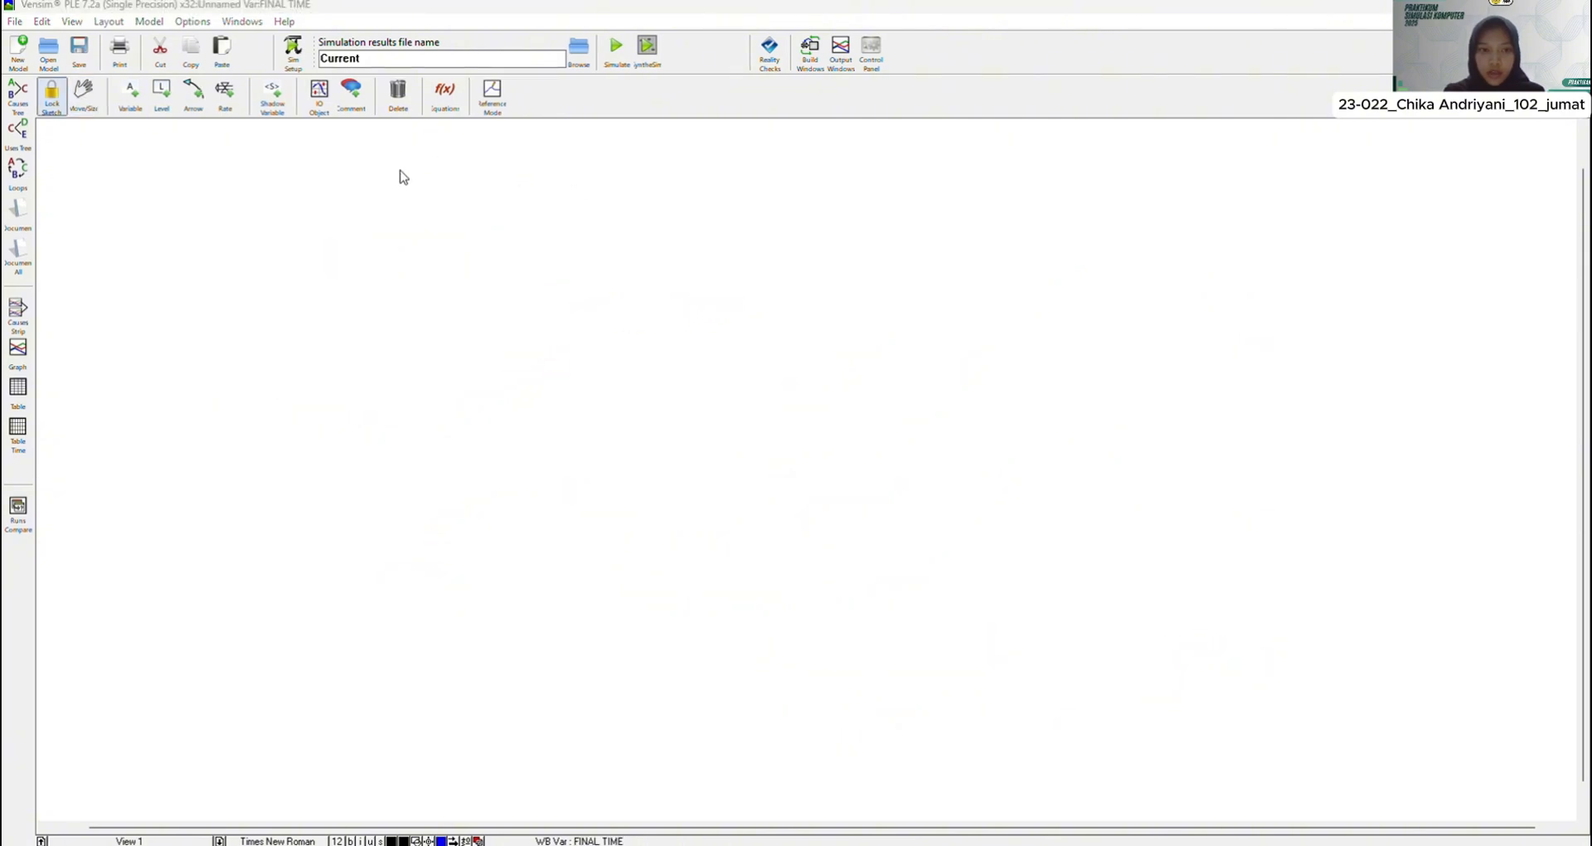
# Step: Create a new model with initial time 2021, final time 2030 and Year as the unit for time
pyautogui.click(14, 22)
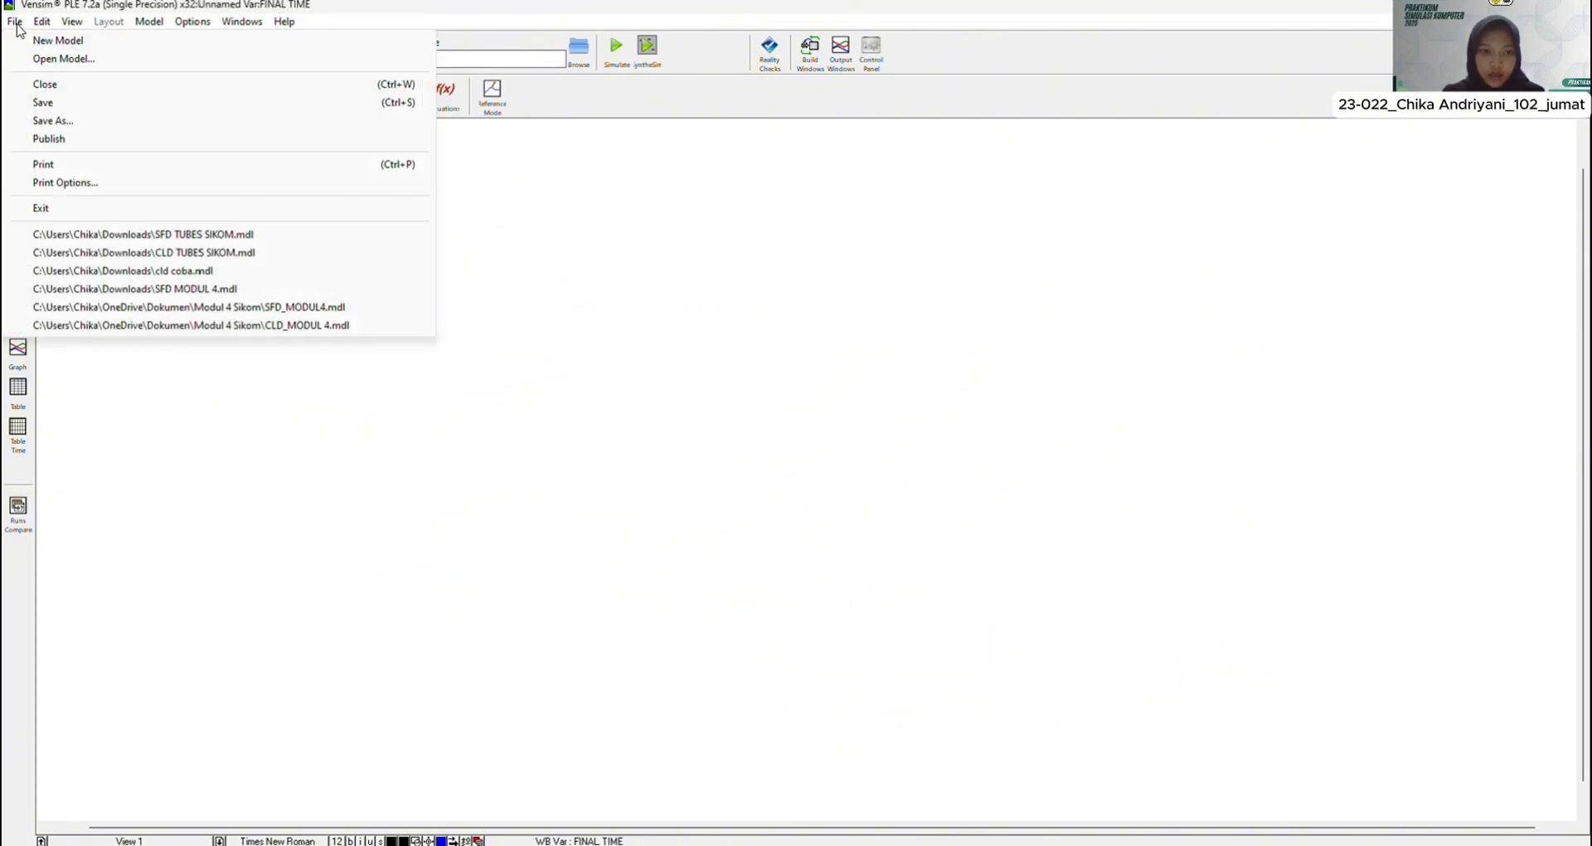
pyautogui.click(56, 39)
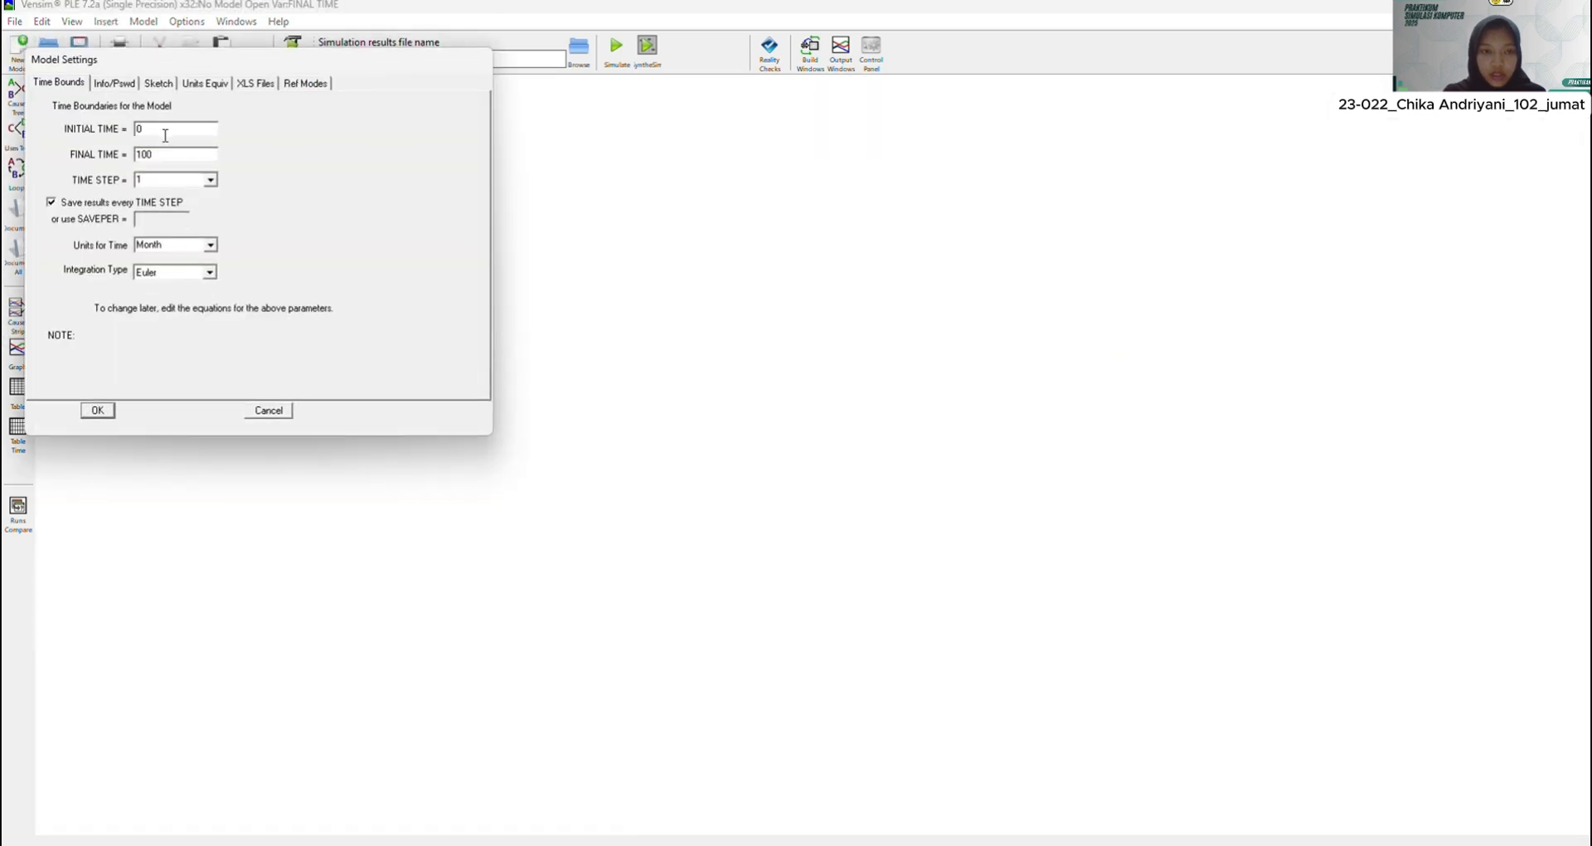
pyautogui.write('2021')
pyautogui.moveTo(182, 158); pyautogui.dragTo(95, 166)
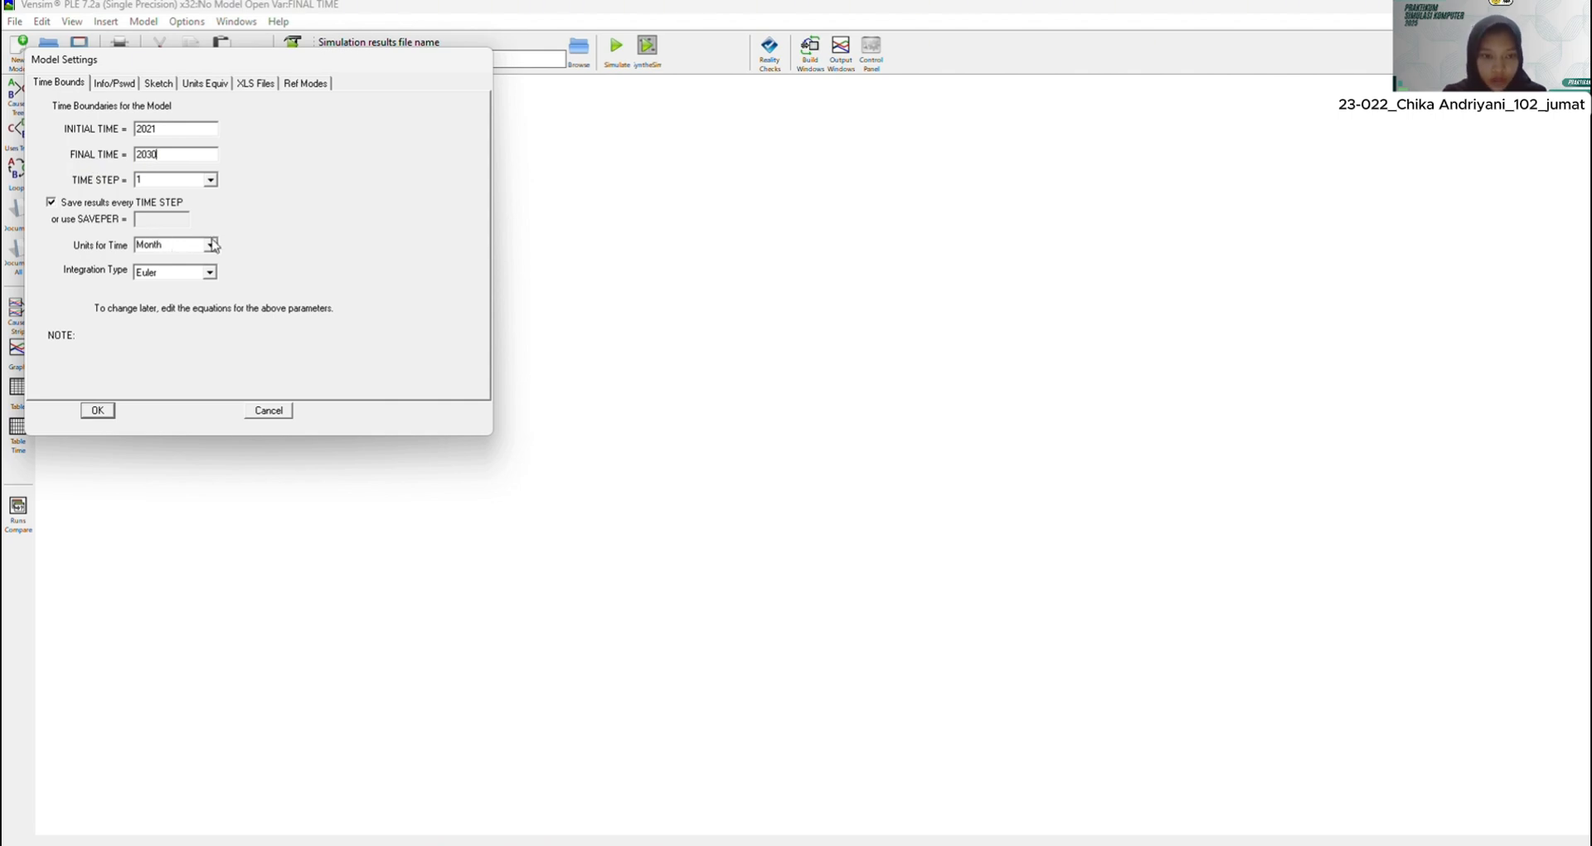
pyautogui.click(213, 244)
pyautogui.click(170, 313)
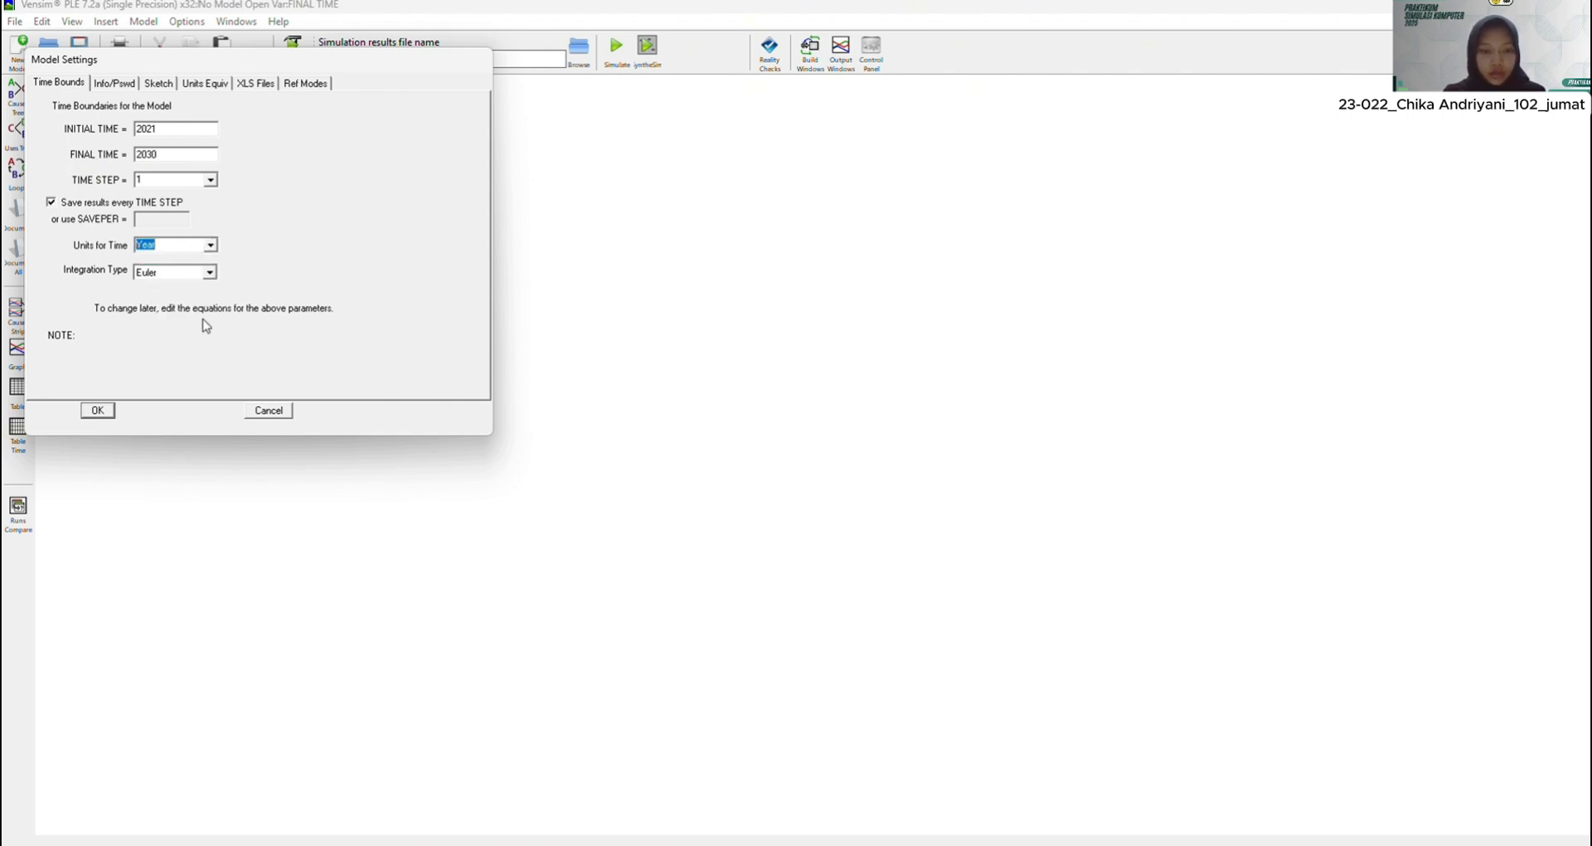
pyautogui.click(98, 409)
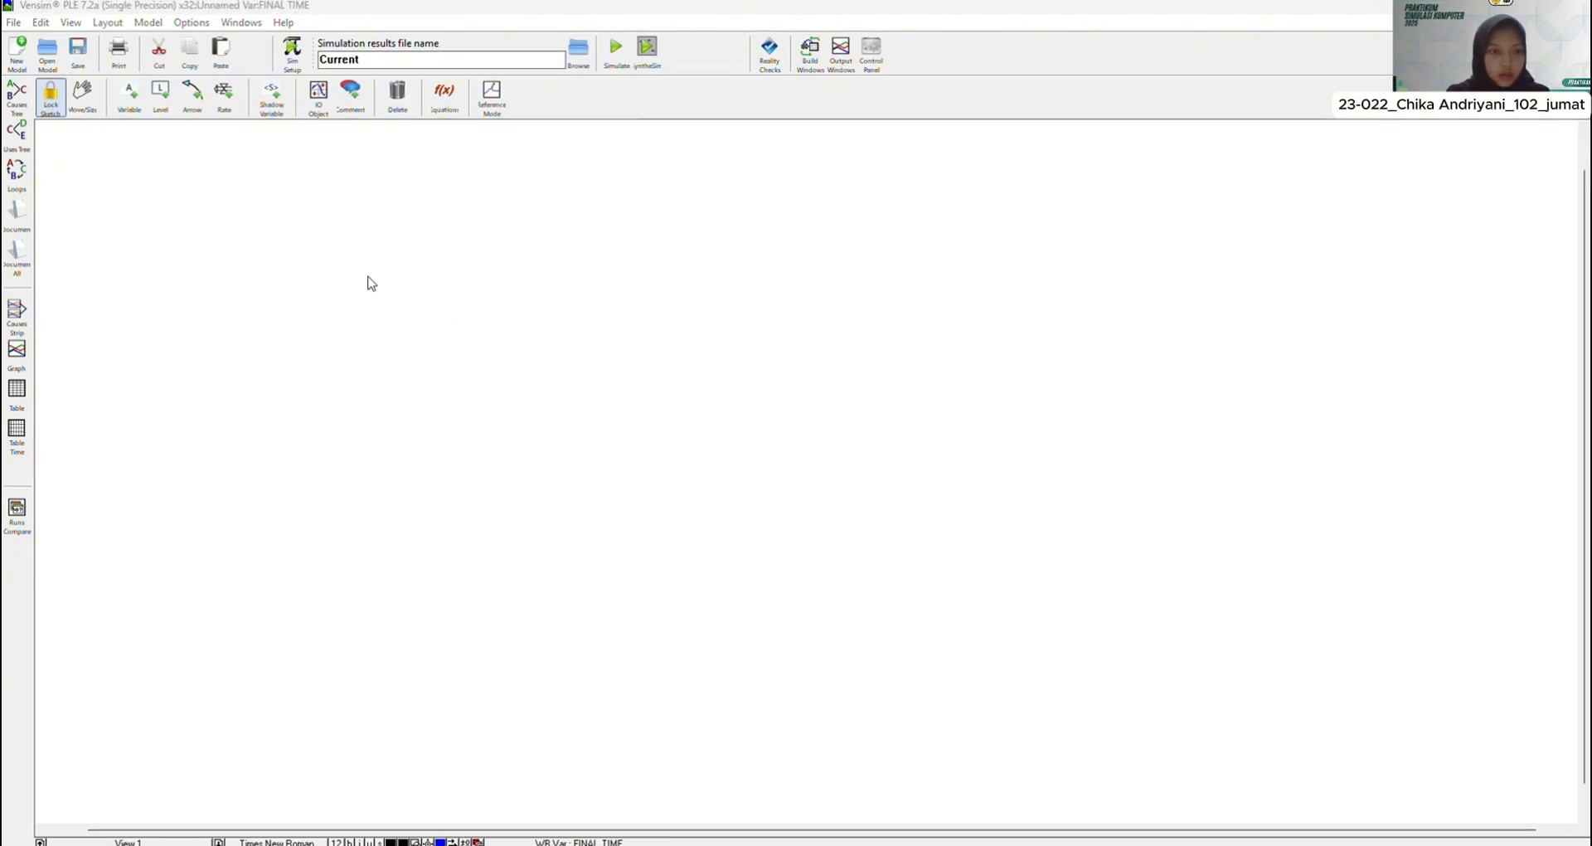
# Step: Add a level named Jumlah Permintaan in the upper middle of the empty sketch
pyautogui.click(160, 93)
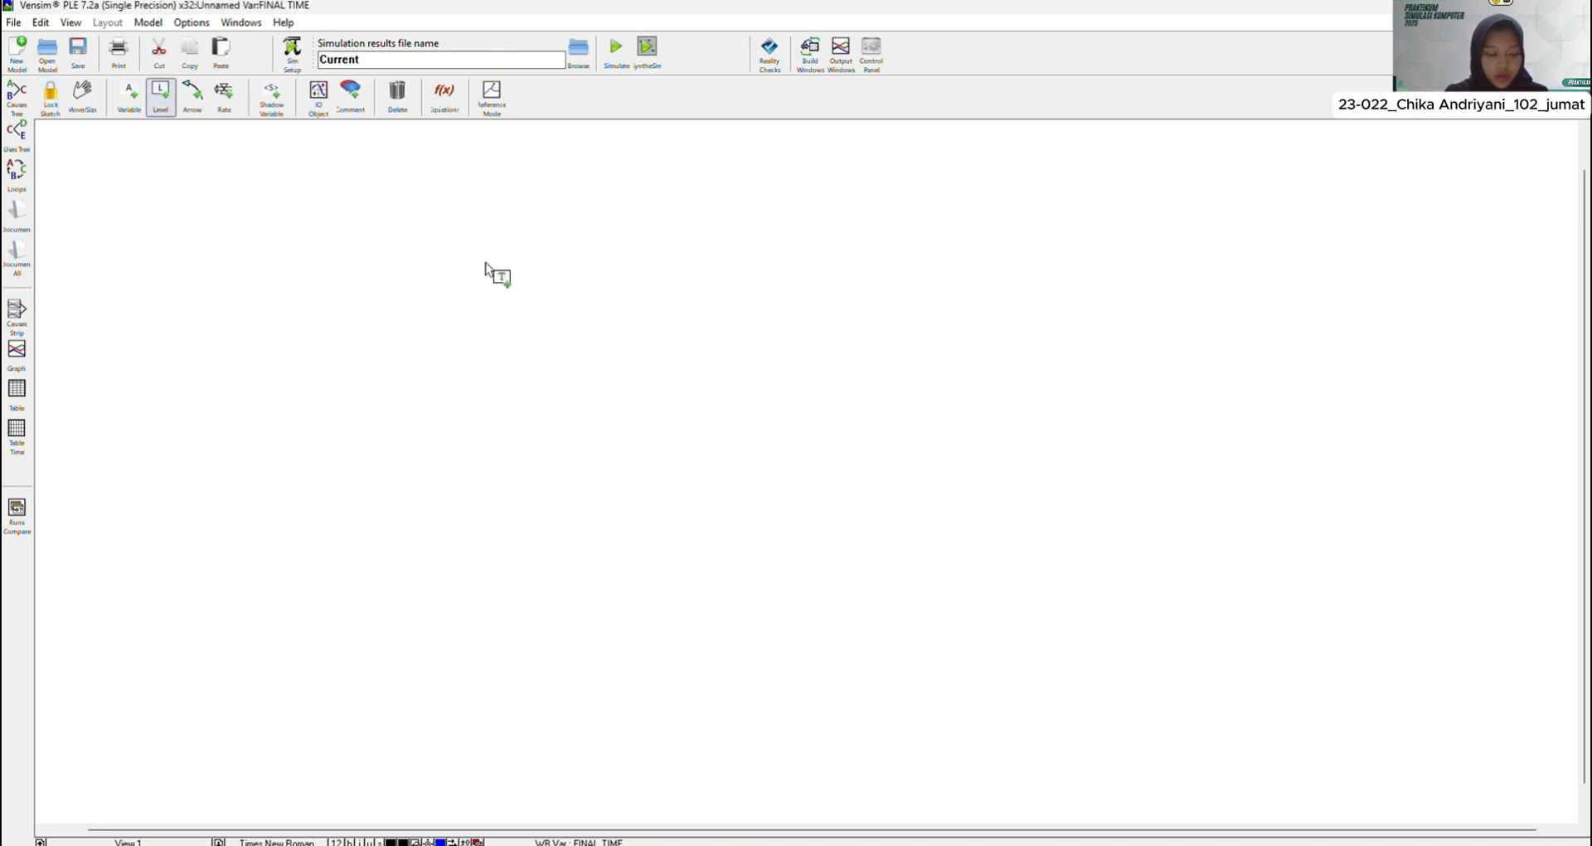
pyautogui.click(753, 243)
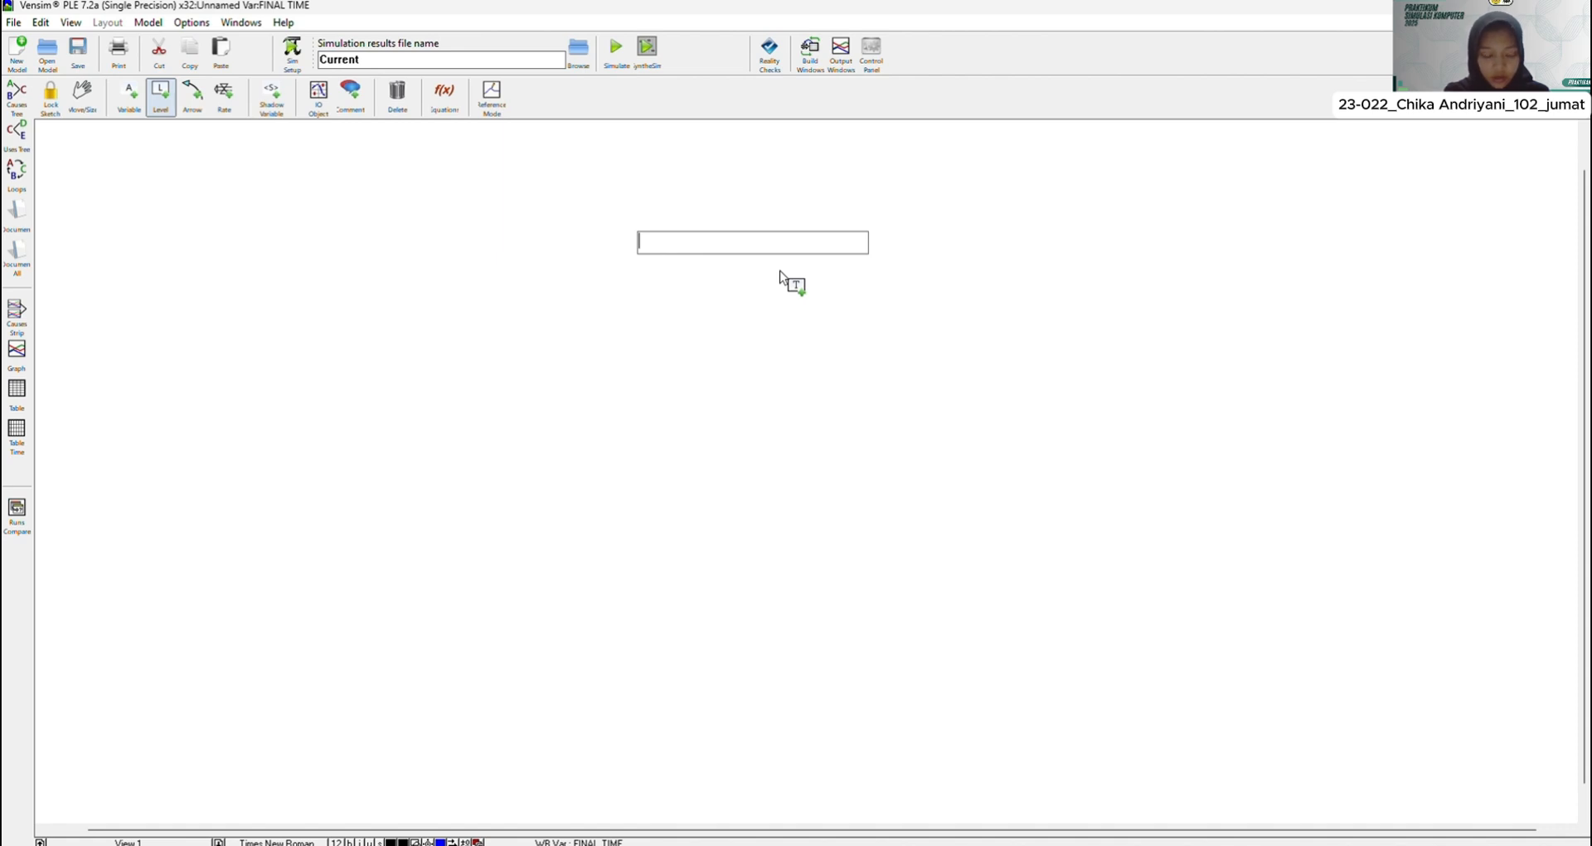
pyautogui.write('J')
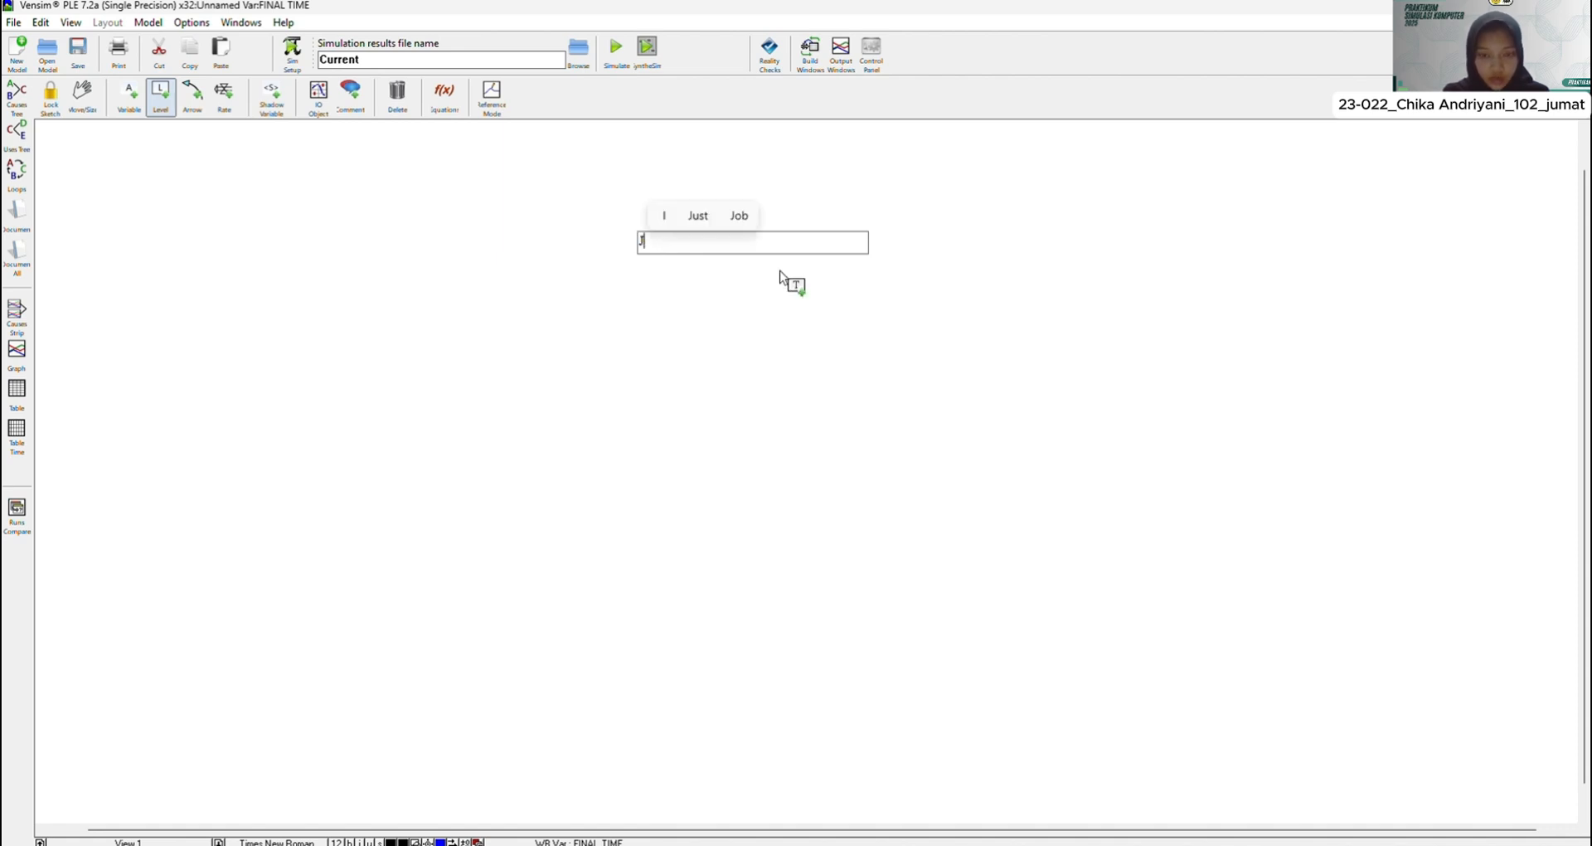
pyautogui.write('umlah ')
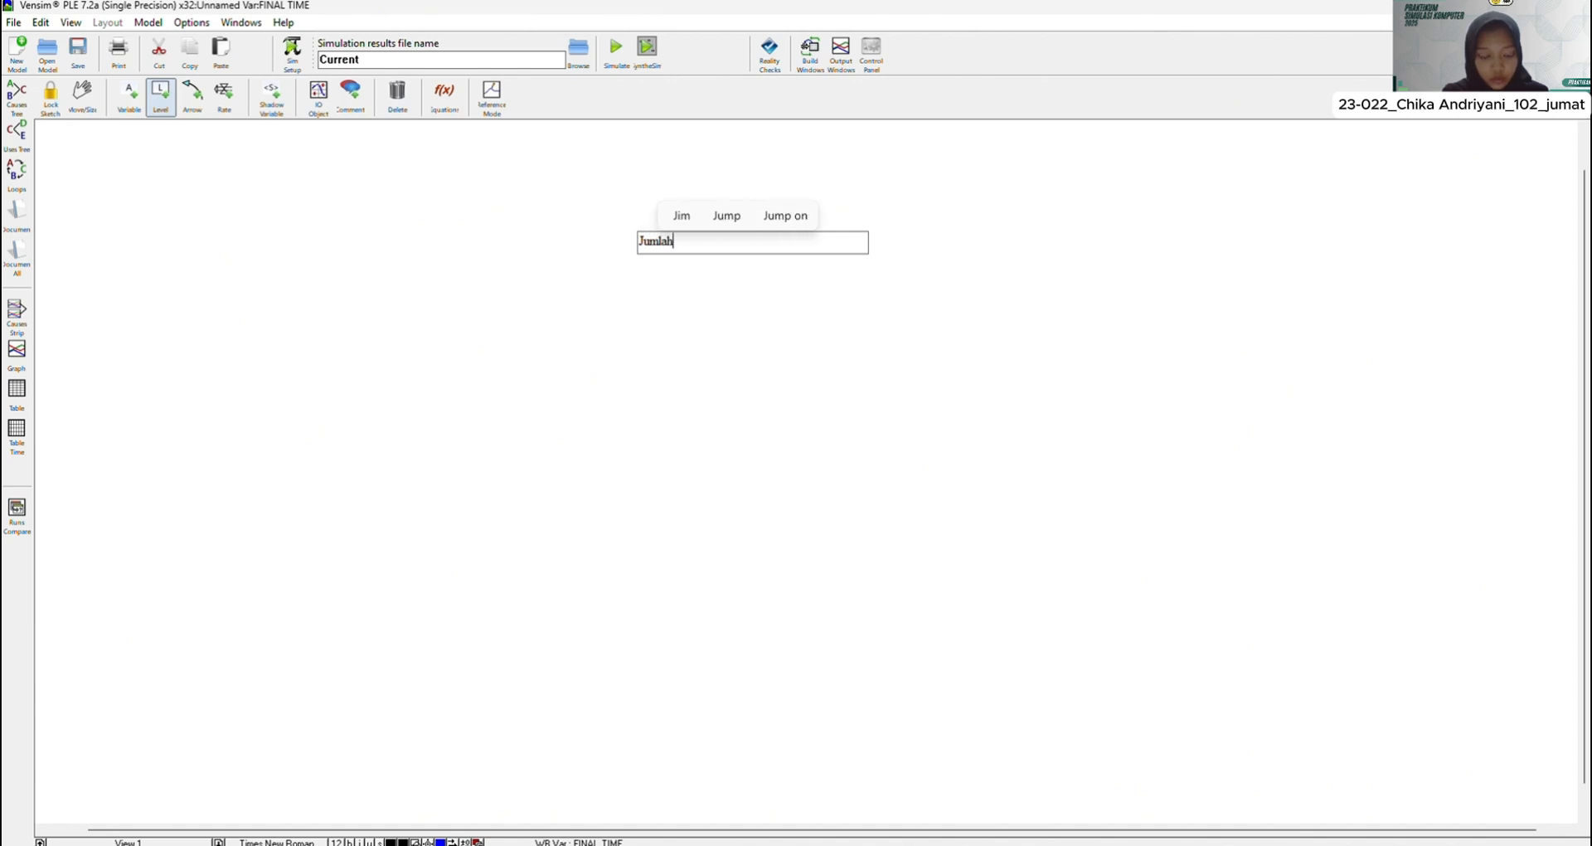
pyautogui.write('P')
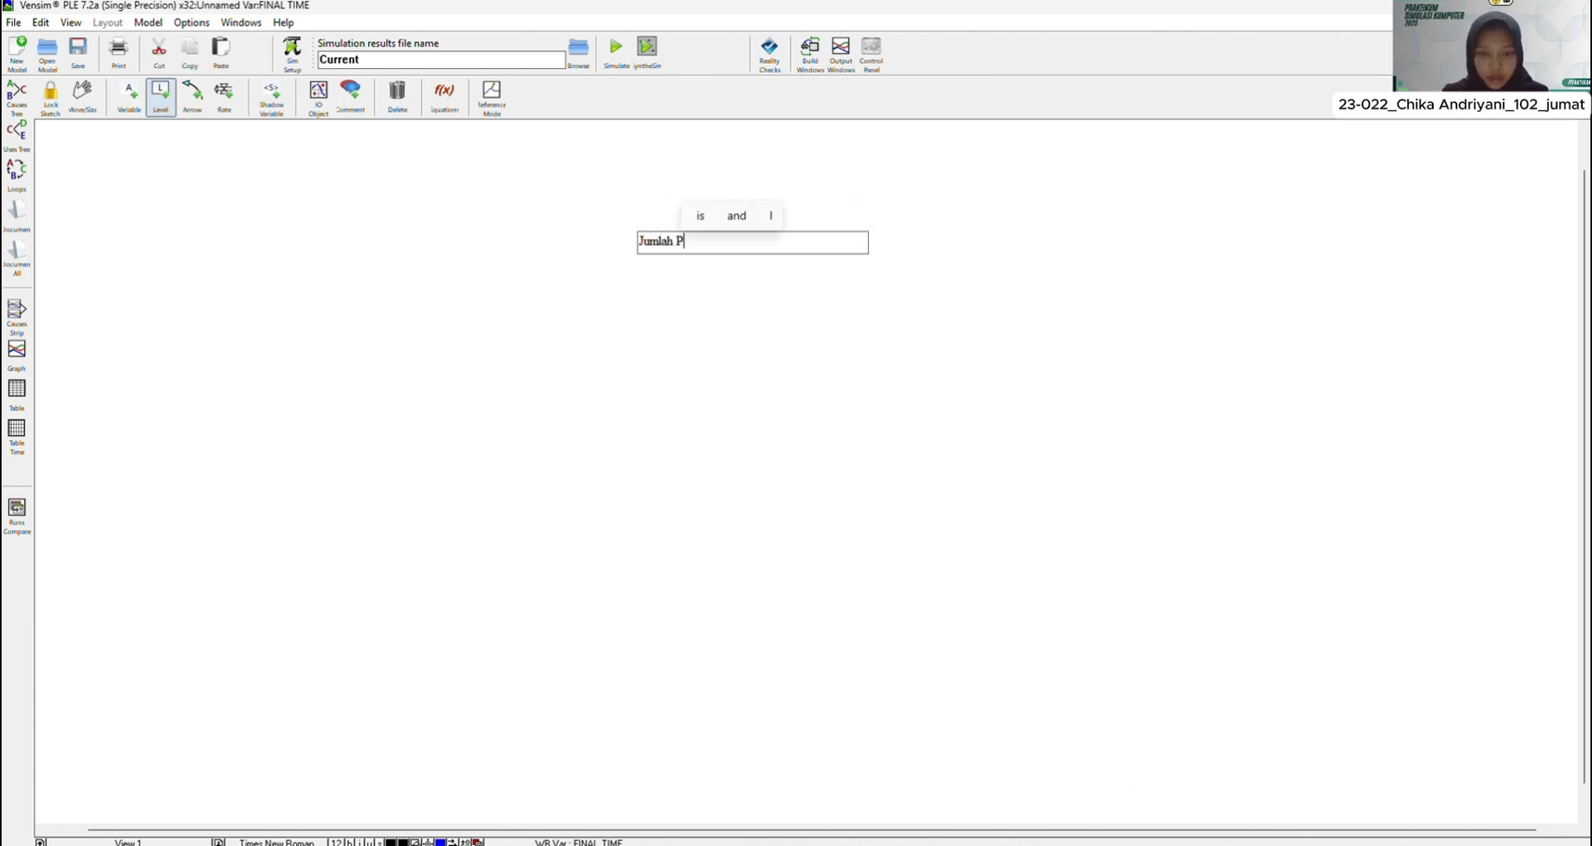
pyautogui.write('ermintaan')
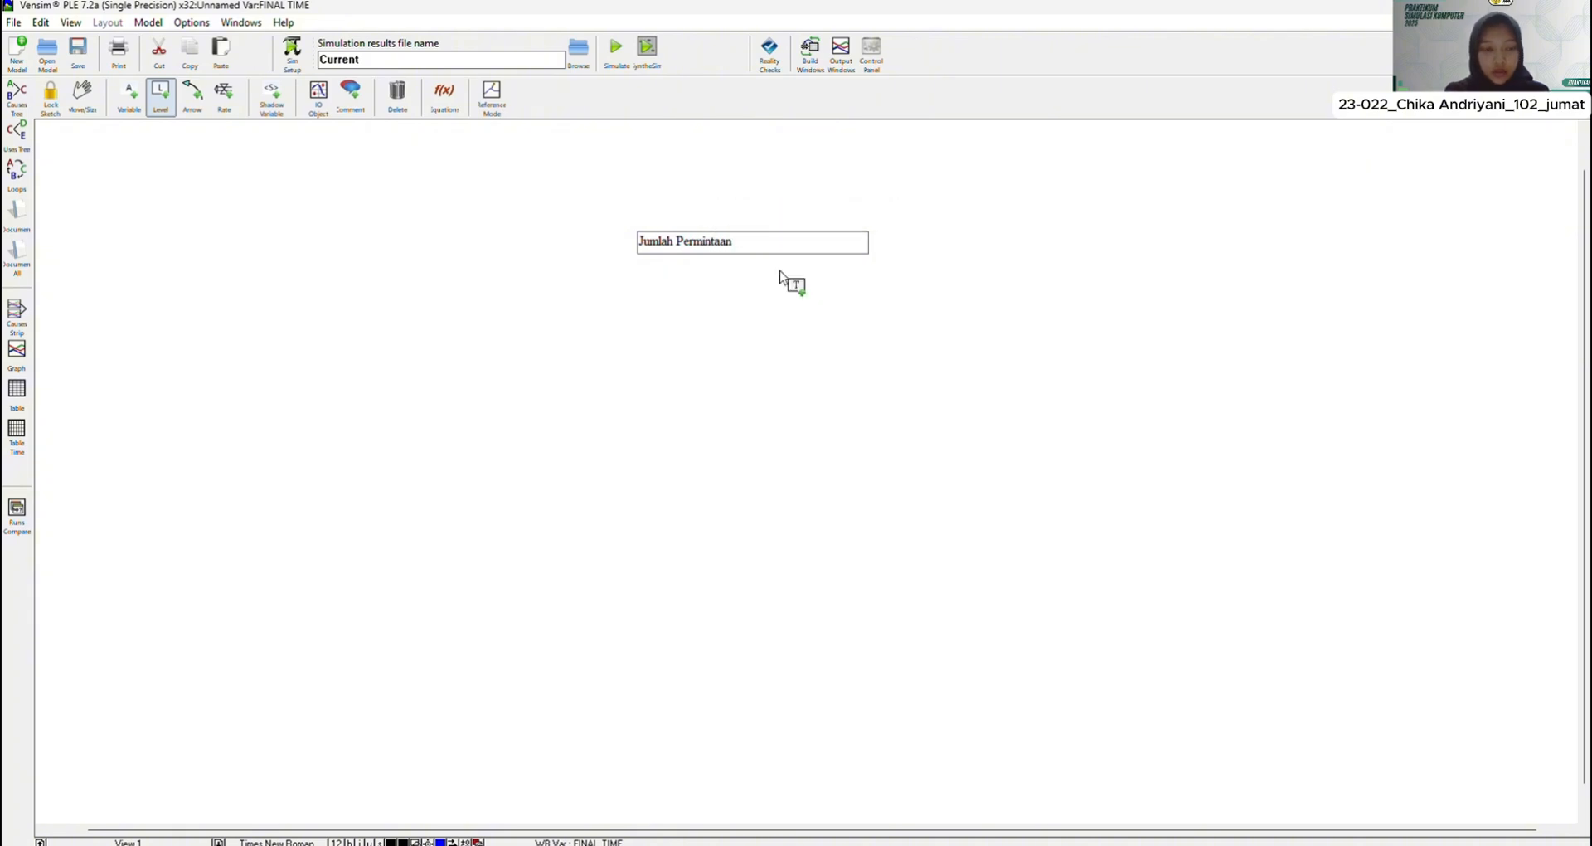
pyautogui.press('Return')
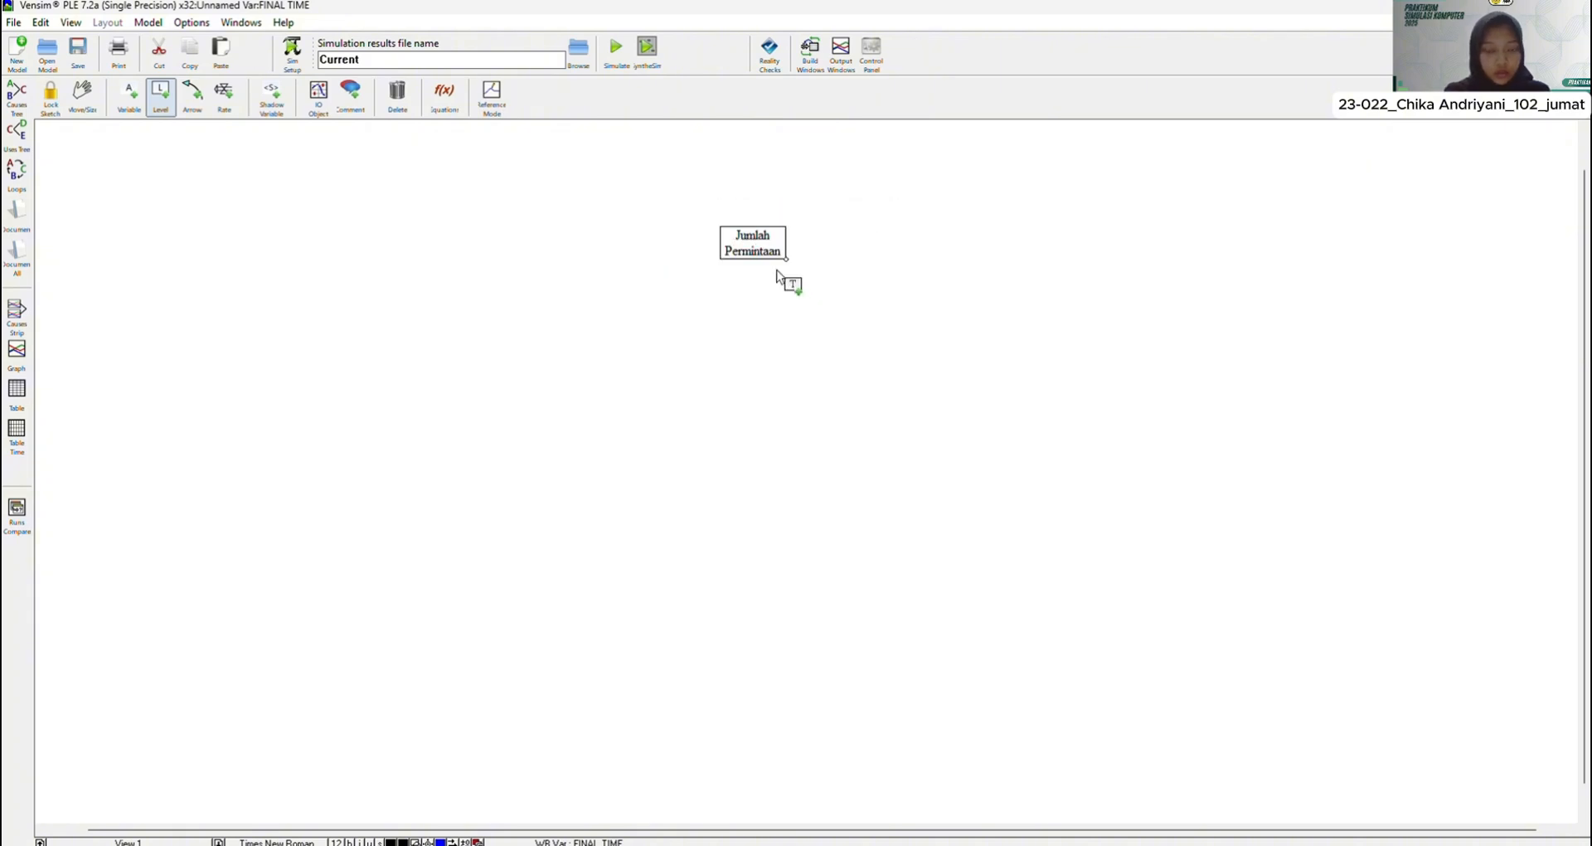
# Step: Add a second level named Ketersediaan Stock Beras below the Jumlah Permintaan level
pyautogui.click(719, 455)
pyautogui.write('Ket')
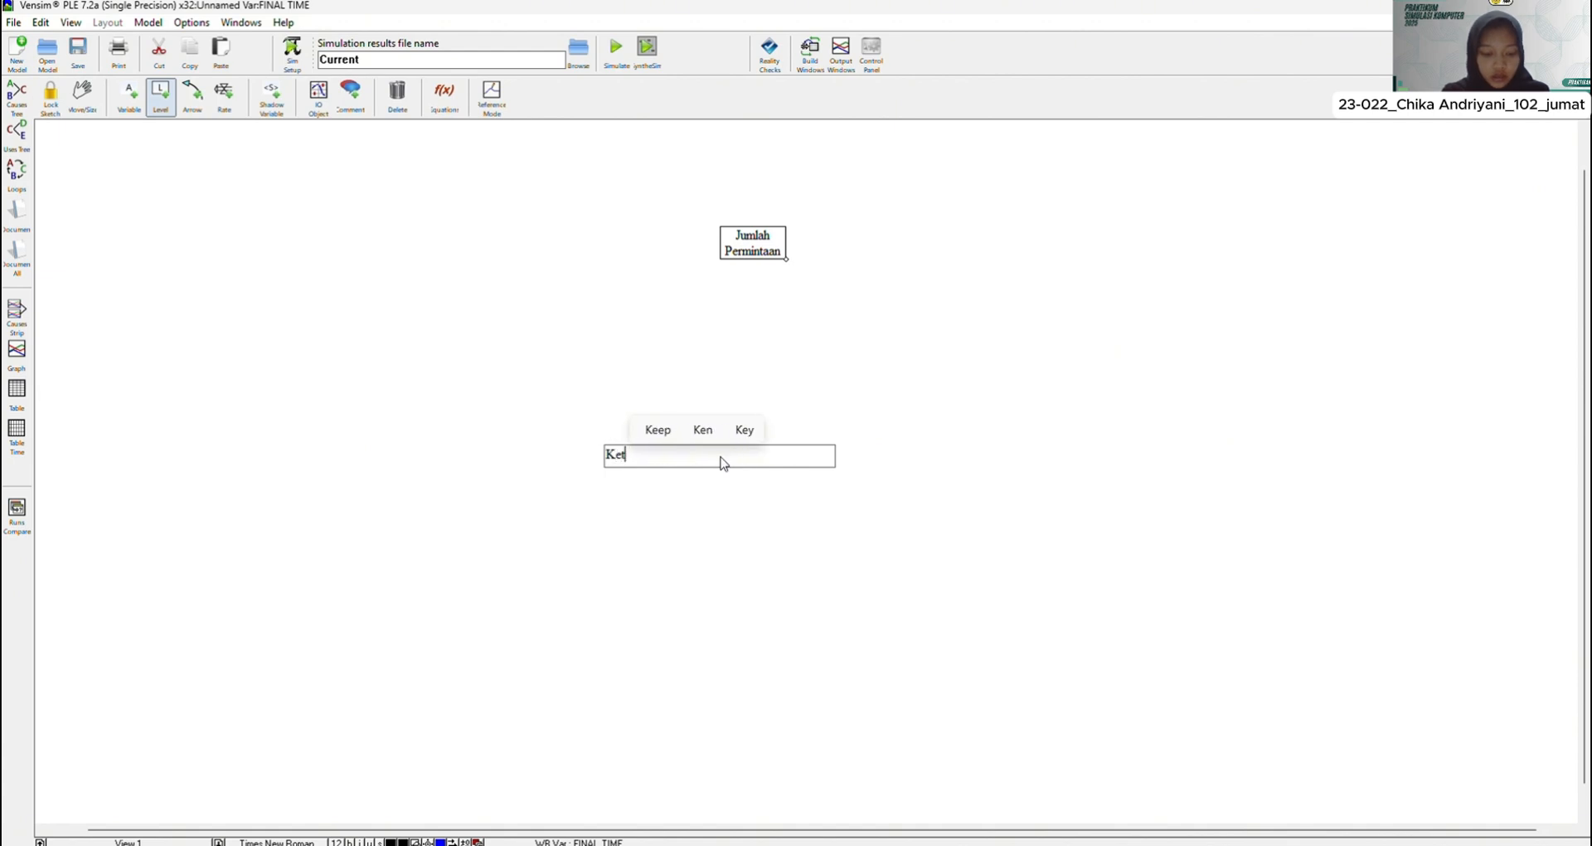
pyautogui.write('ersediaan')
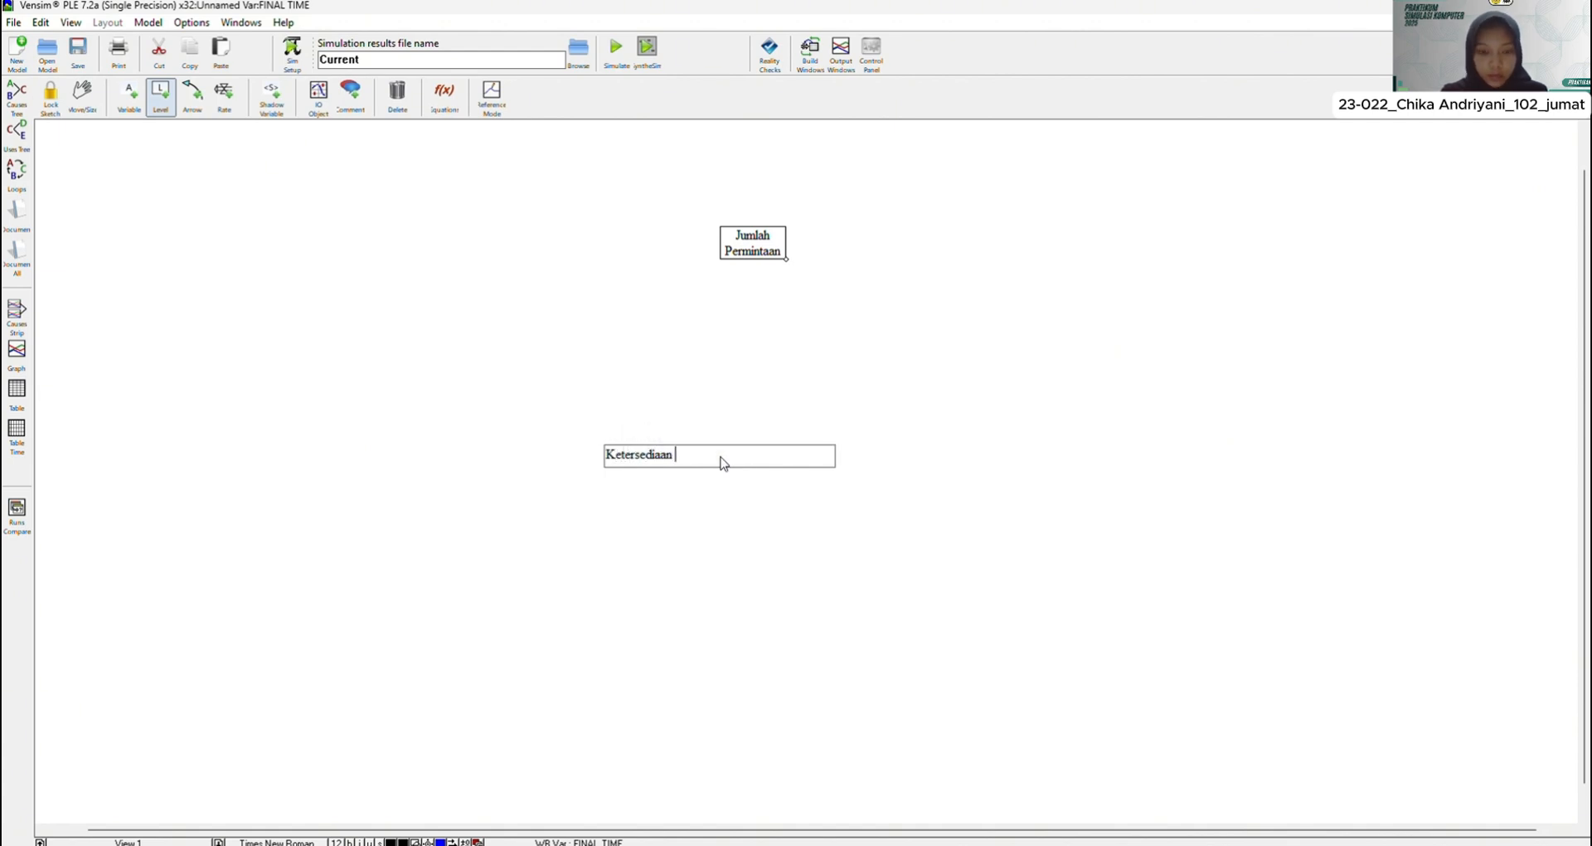
pyautogui.write(' St')
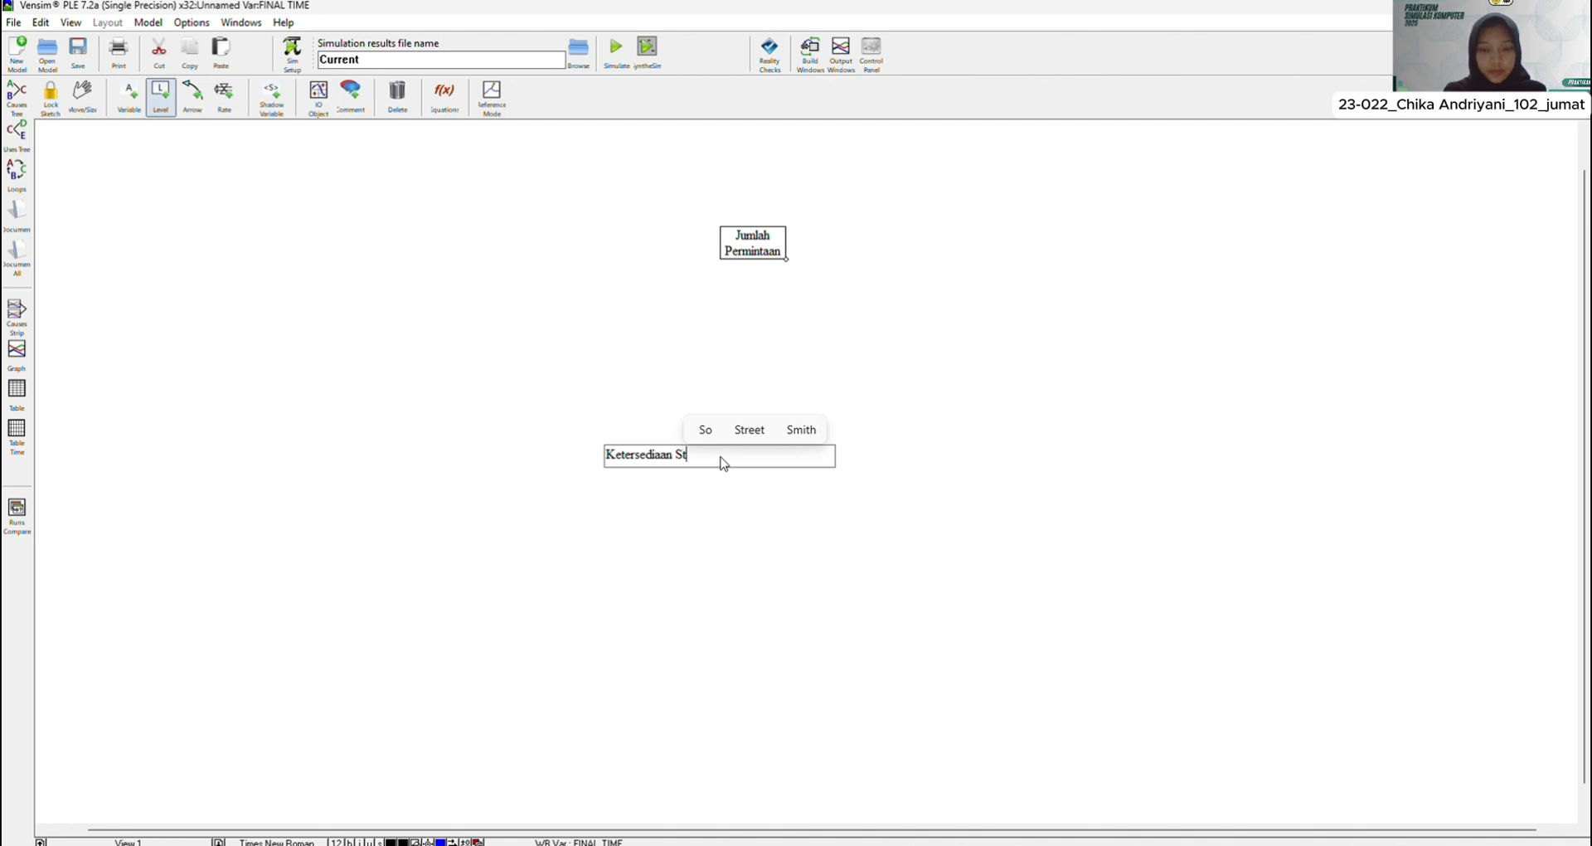
pyautogui.write('ock B')
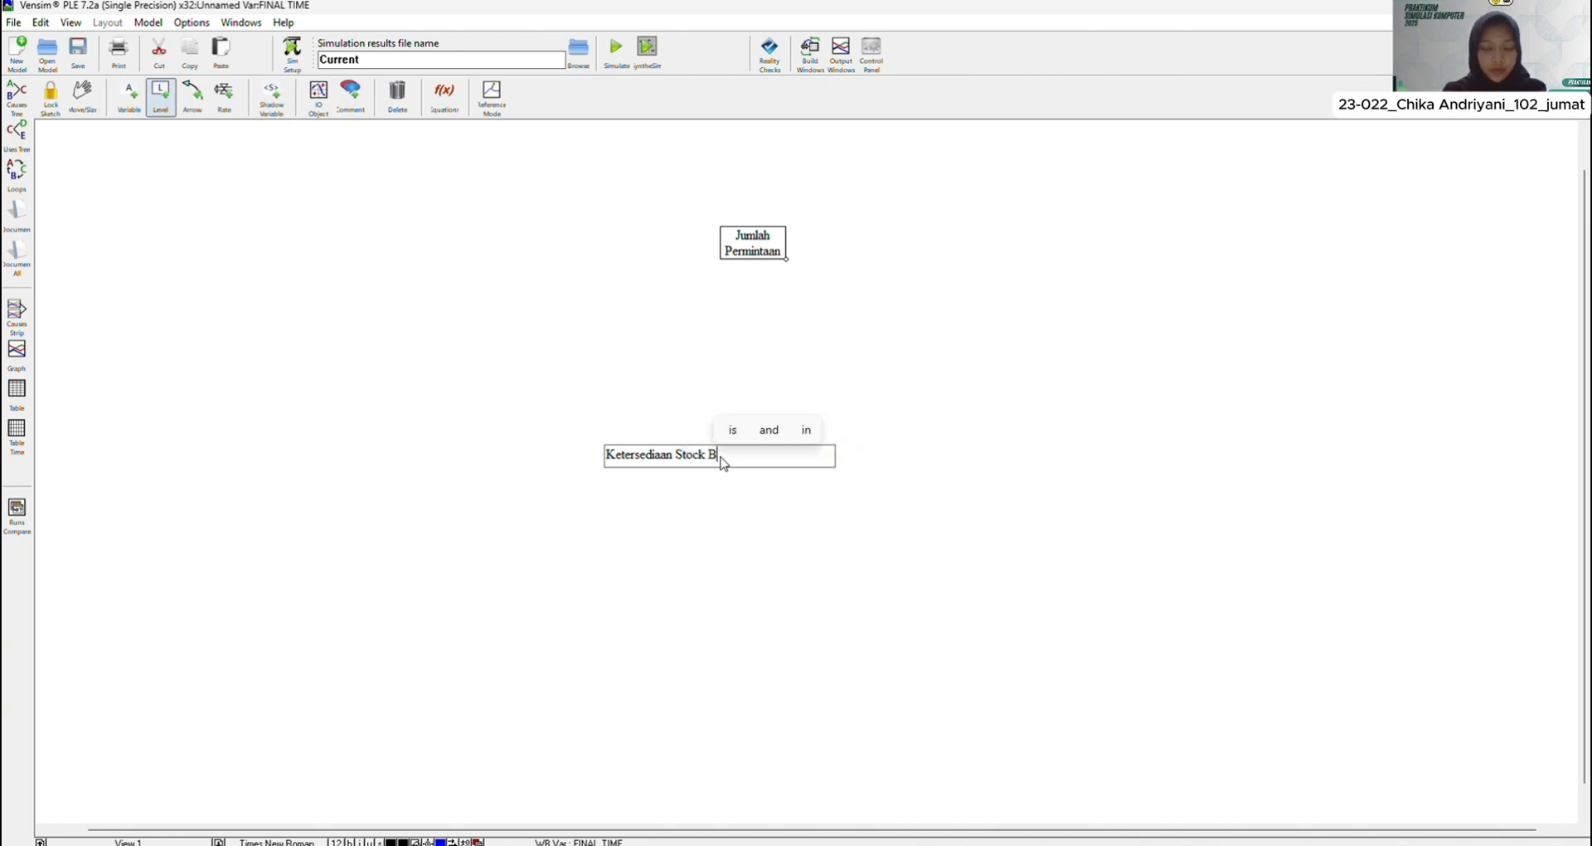
pyautogui.write('eras')
pyautogui.press('Return')
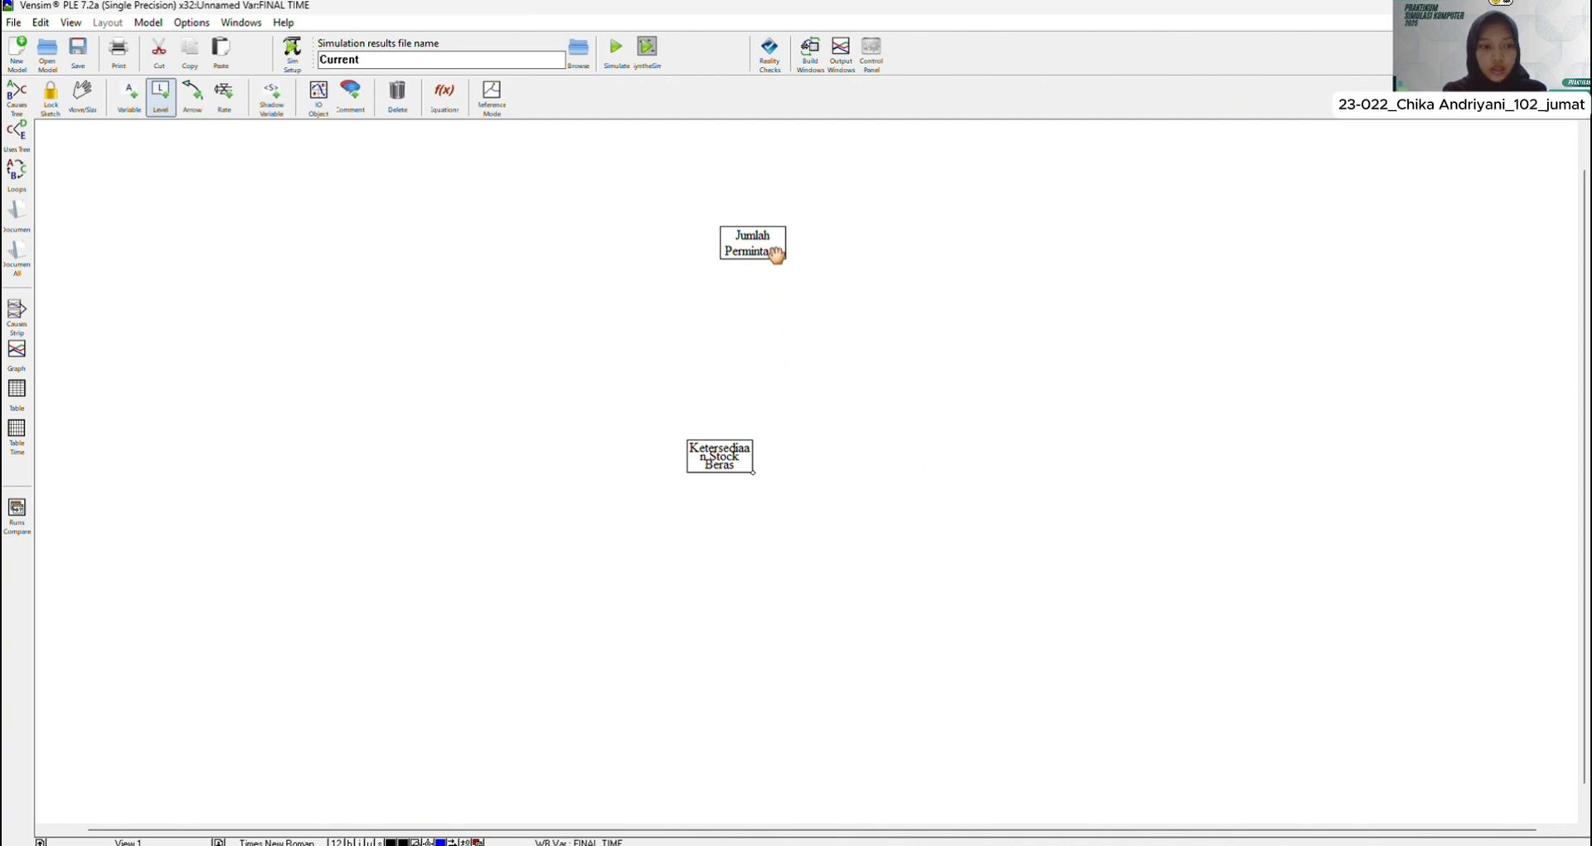
# Step: Enlarge the Jumlah Permintaan and Ketersediaan Stock Beras level boxes into wide rectangles with aligned left edges
pyautogui.moveTo(782, 260)
pyautogui.mouseDown()
pyautogui.moveTo(778, 281)
pyautogui.moveTo(832, 335)
pyautogui.moveTo(943, 344)
pyautogui.mouseUp()
pyautogui.moveTo(837, 334); pyautogui.dragTo(784, 316)
pyautogui.click(739, 458)
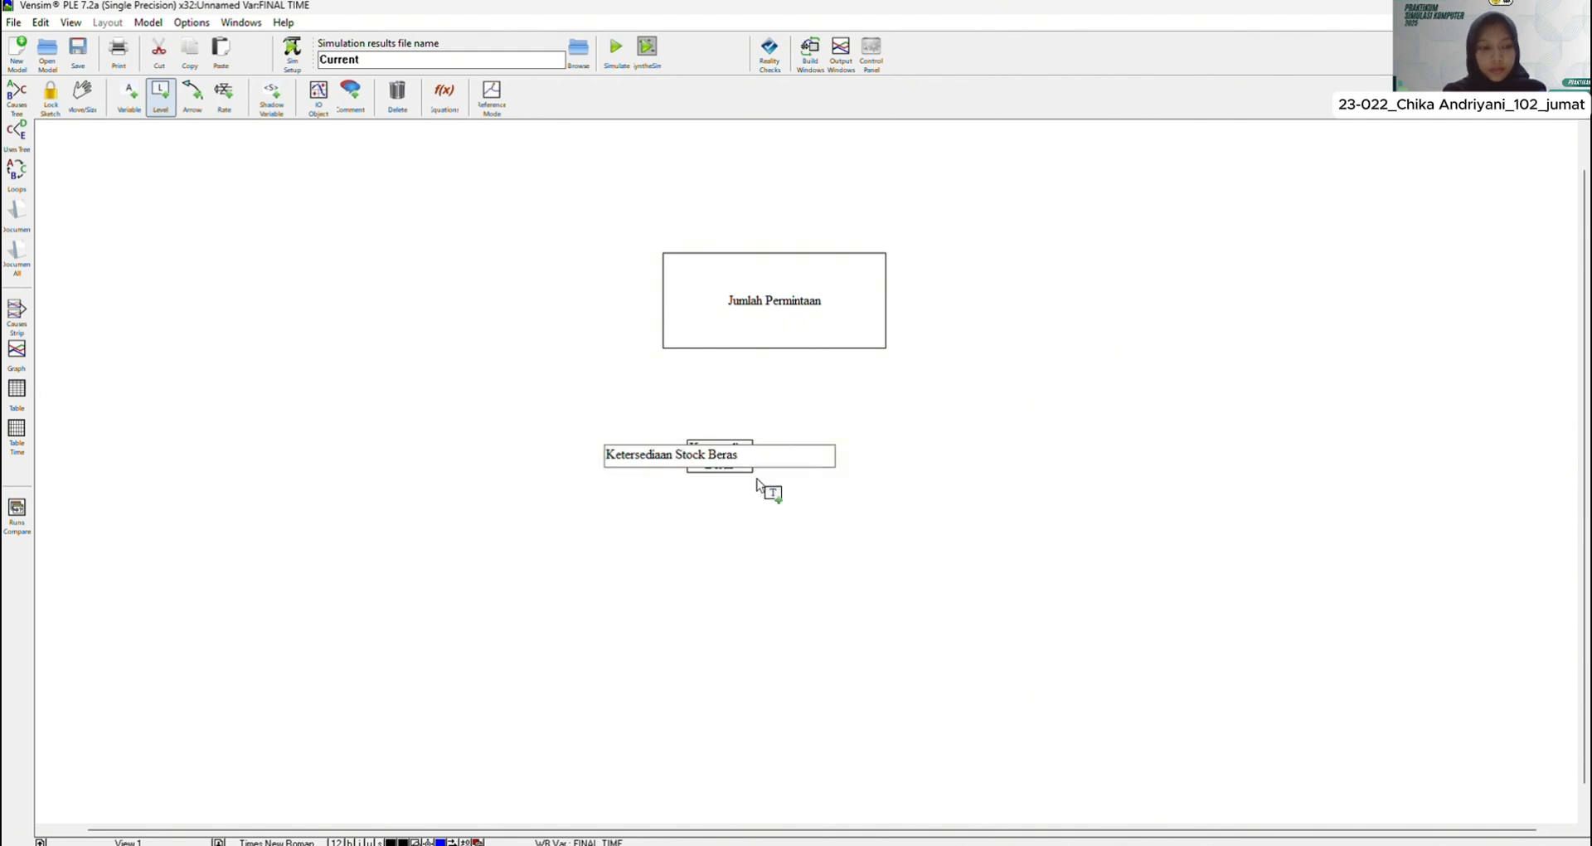
pyautogui.click(757, 480)
pyautogui.moveTo(755, 474); pyautogui.dragTo(863, 518)
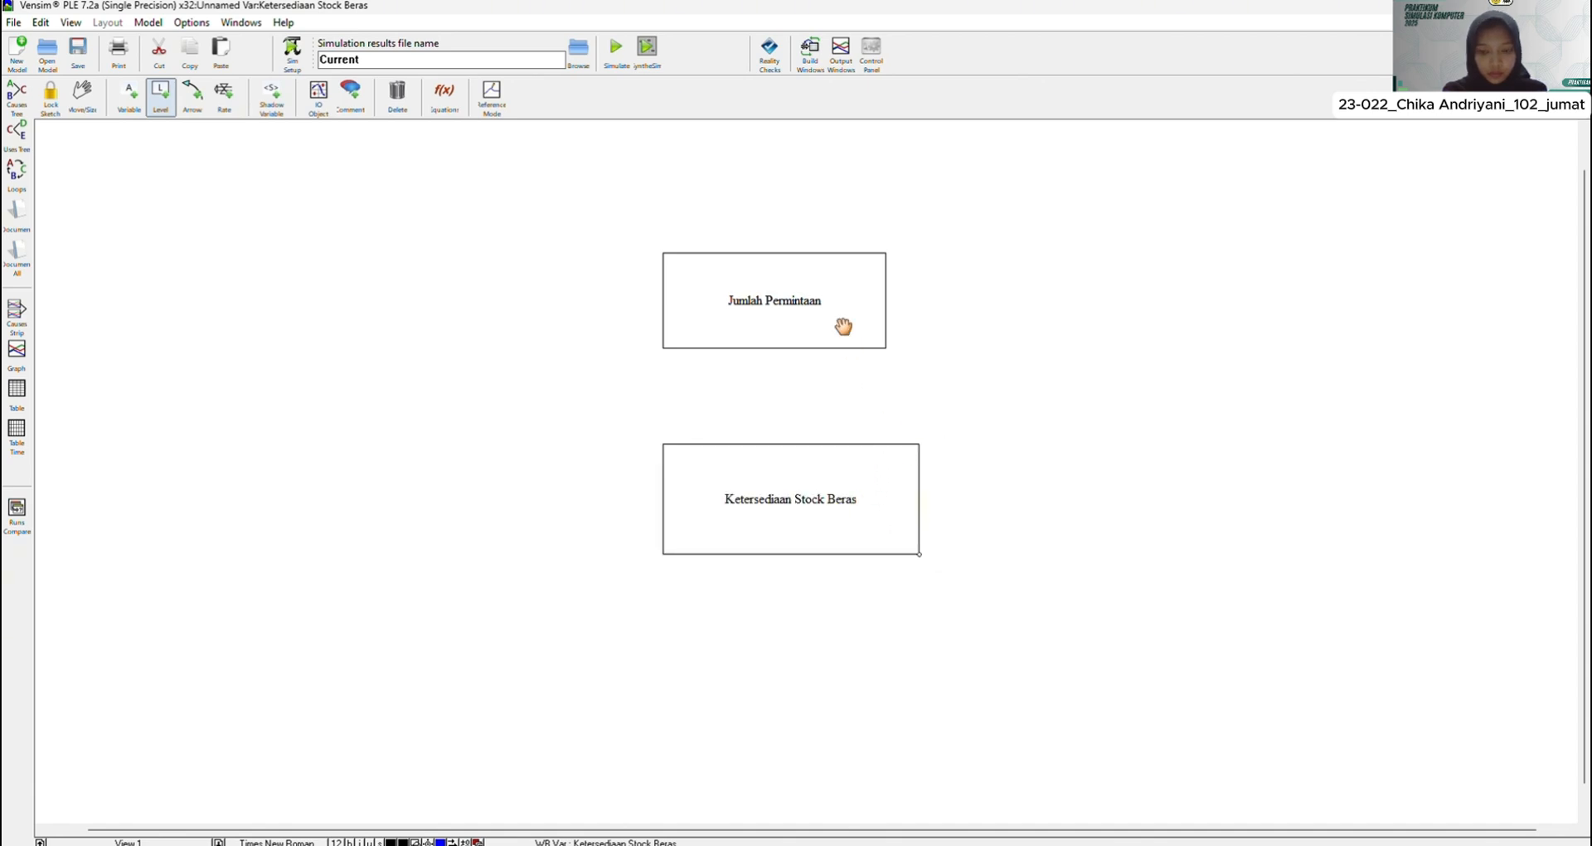
# Step: Enlarge the Jumlah Permintaan box slightly to about the size of the Ketersediaan Stock Beras box
pyautogui.click(899, 357)
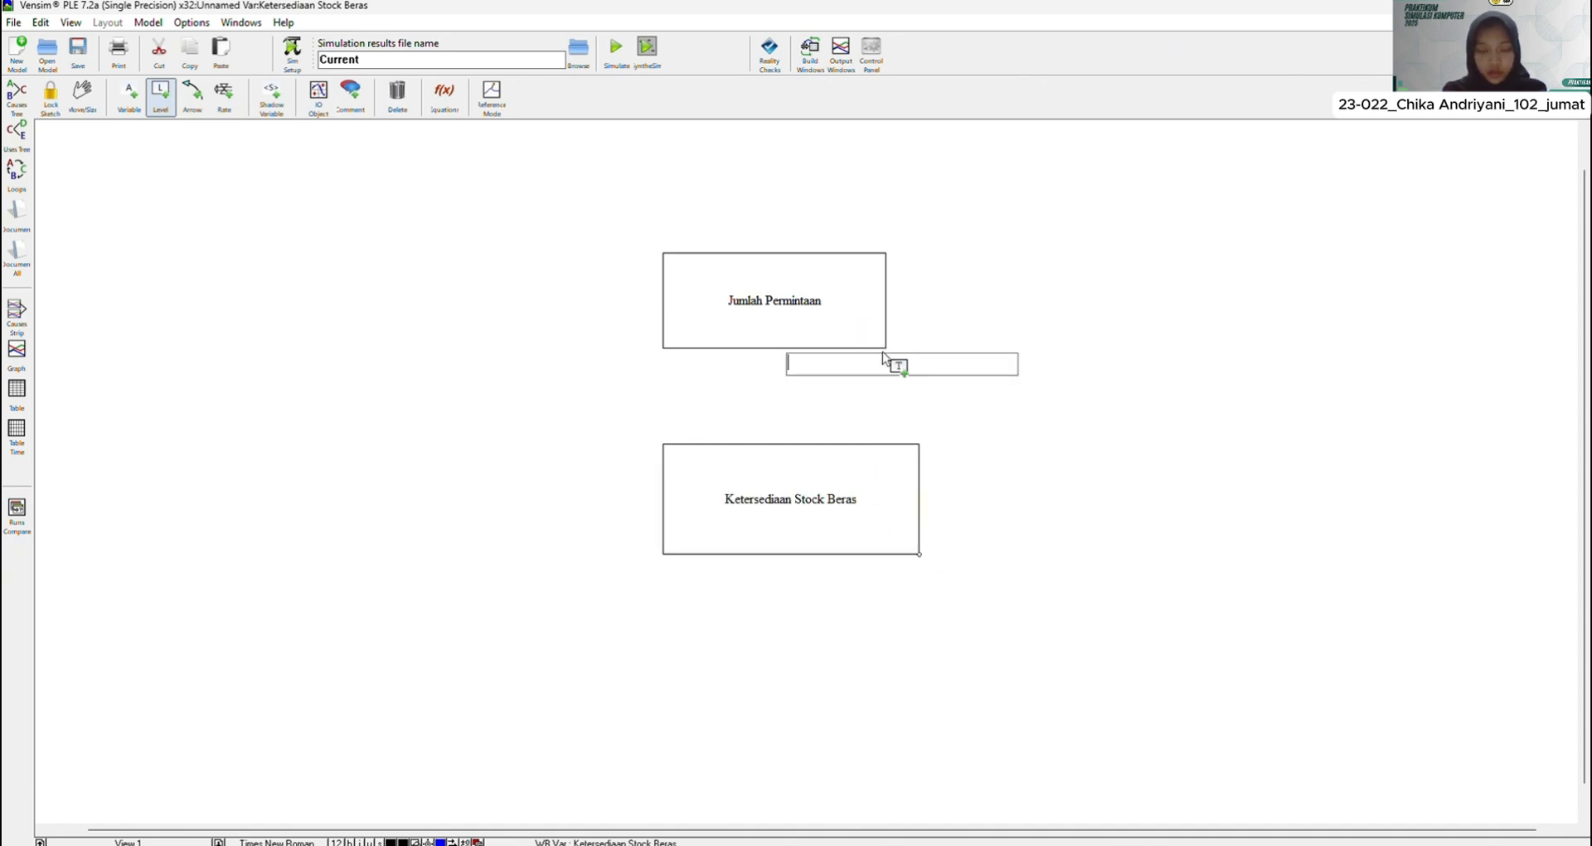
pyautogui.click(943, 310)
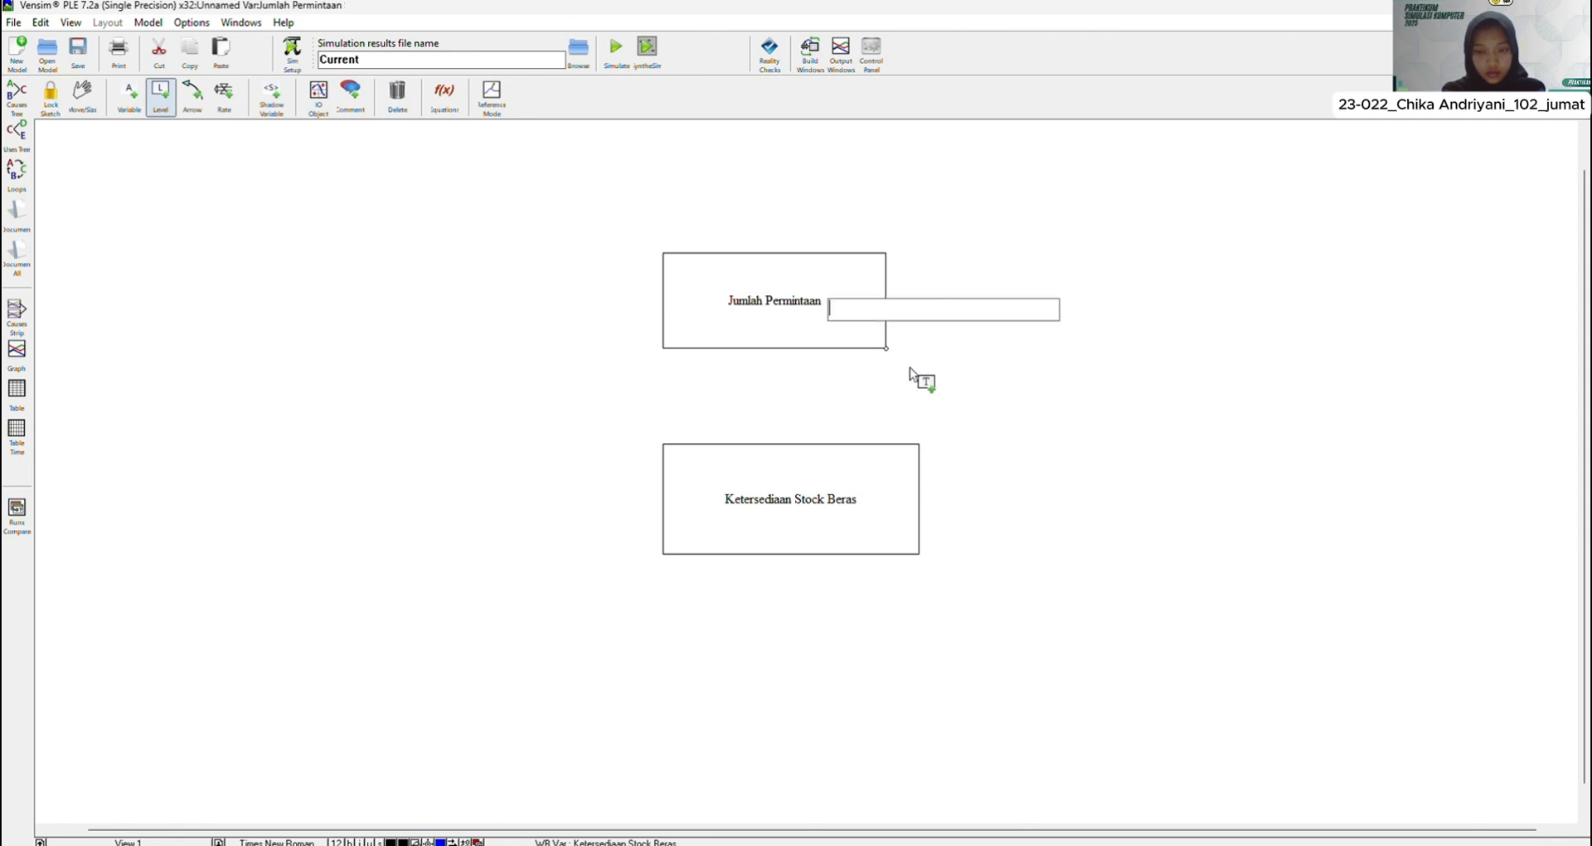
pyautogui.click(933, 436)
pyautogui.moveTo(884, 351); pyautogui.dragTo(923, 361)
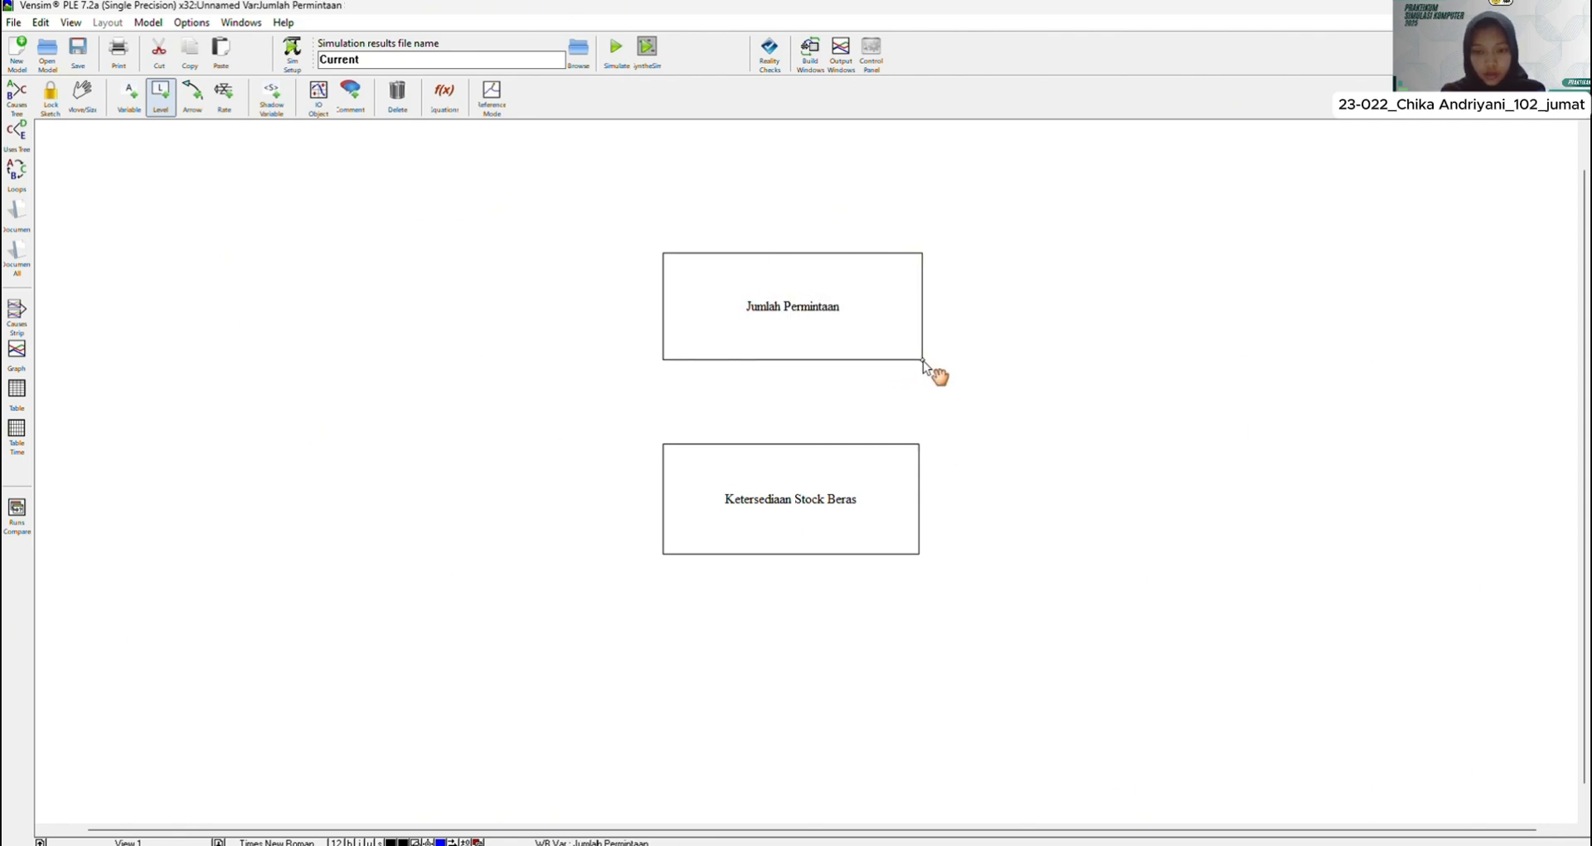
pyautogui.click(927, 426)
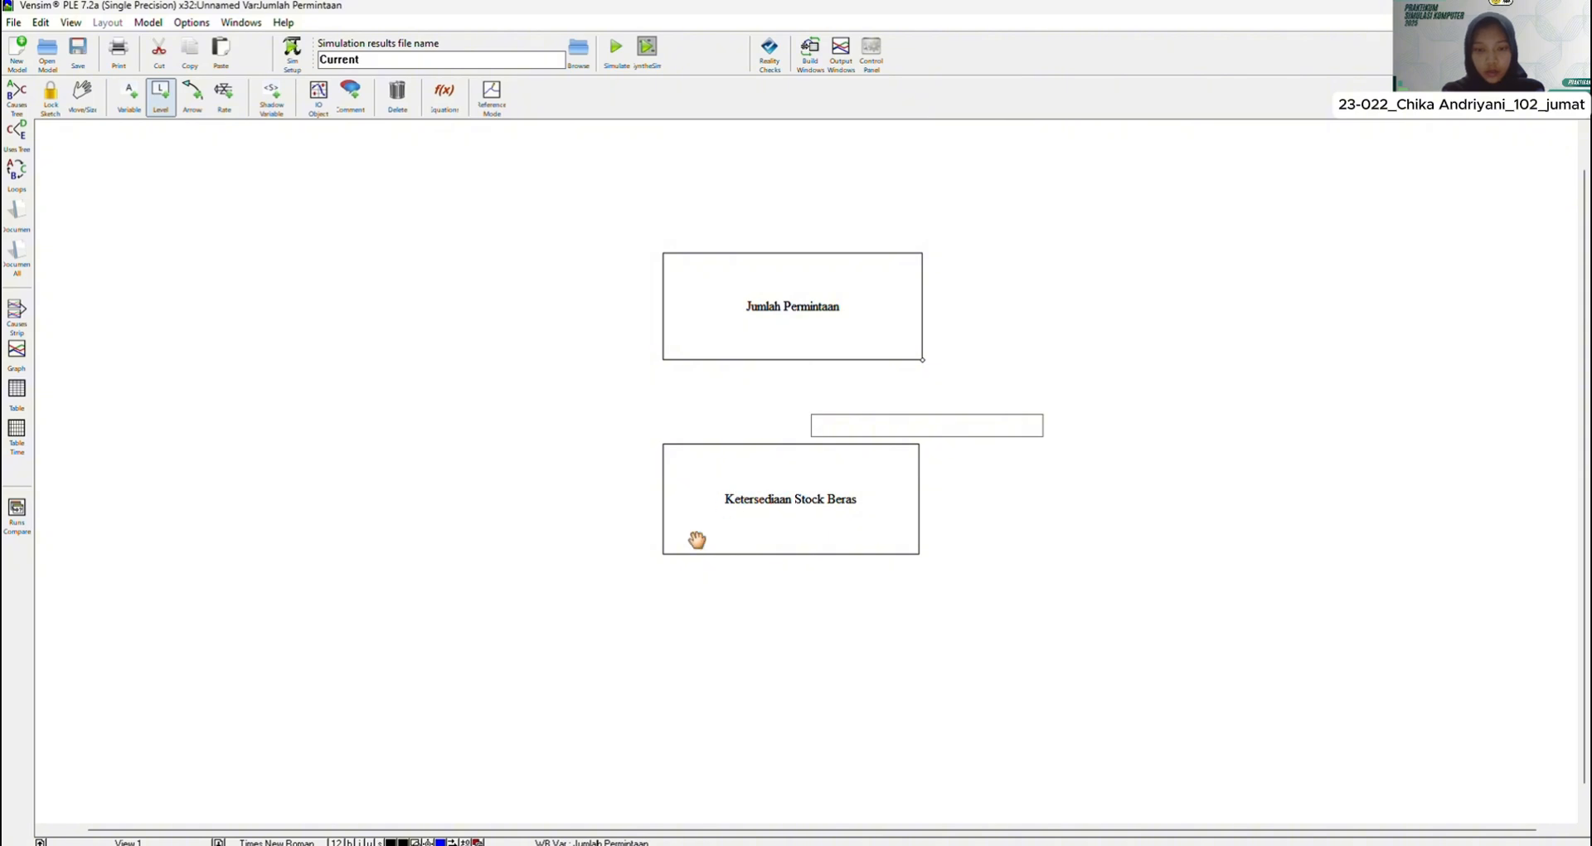
pyautogui.click(570, 507)
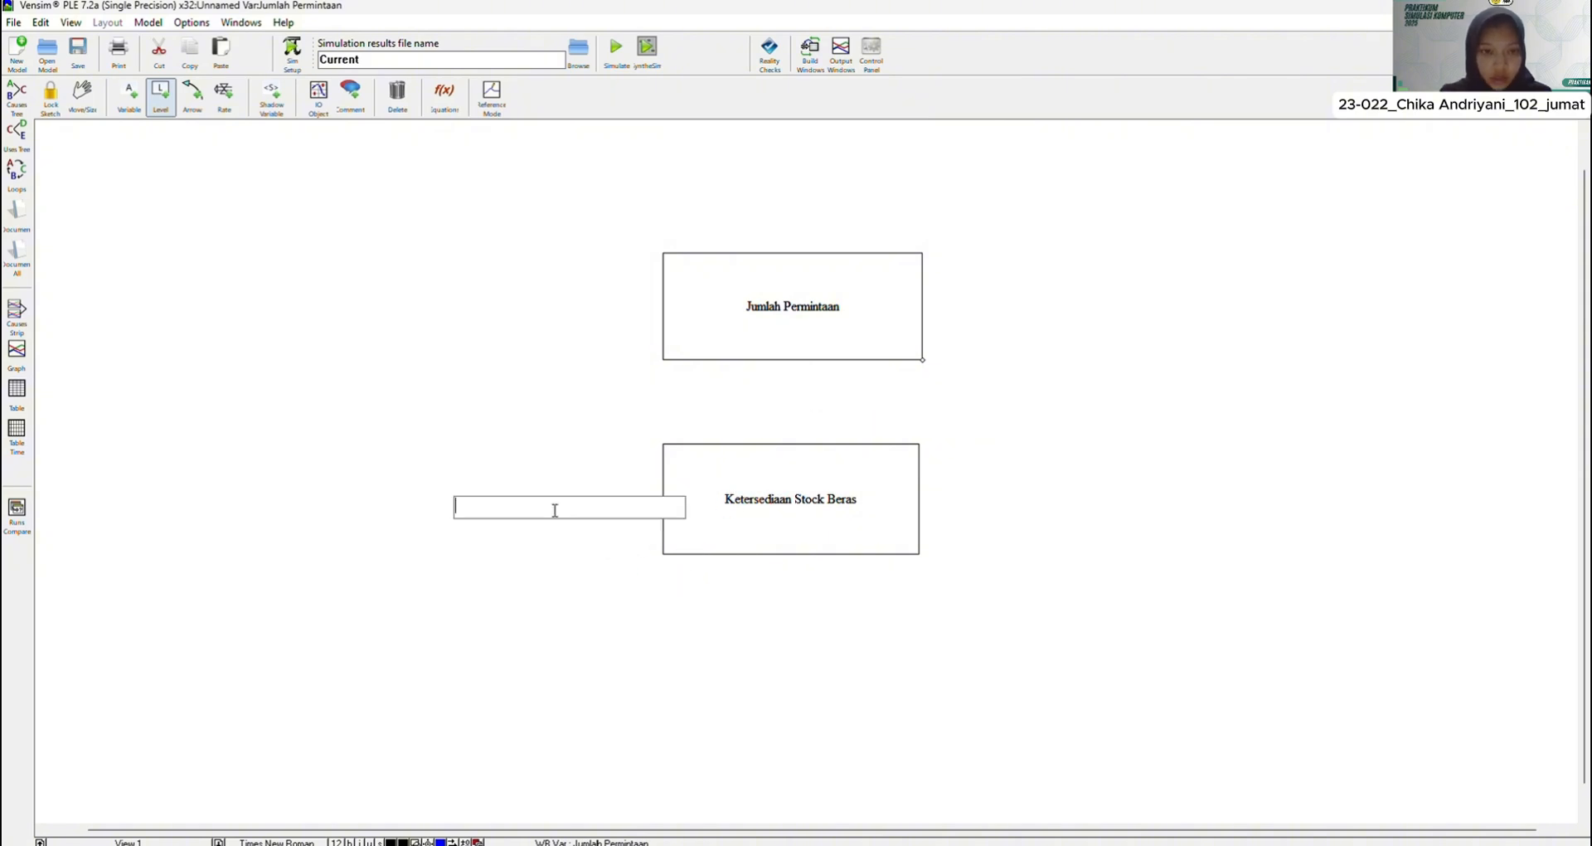
pyautogui.press('Escape')
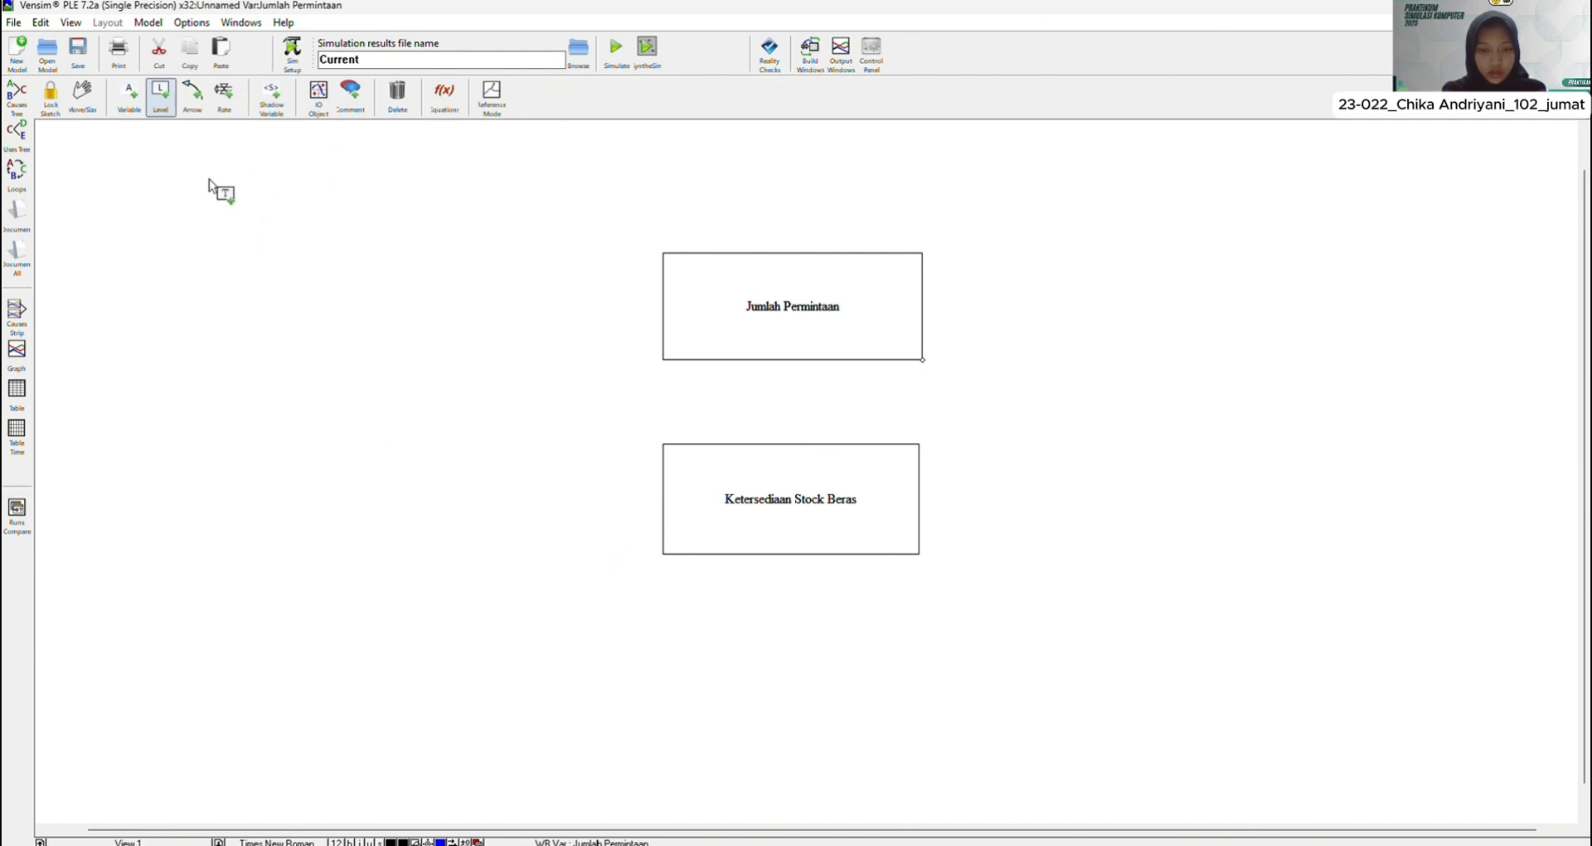
# Step: Move the Ketersediaan Stock Beras box straight down to widen the gap below Jumlah Permintaan
pyautogui.click(804, 531)
pyautogui.moveTo(804, 524); pyautogui.dragTo(801, 594)
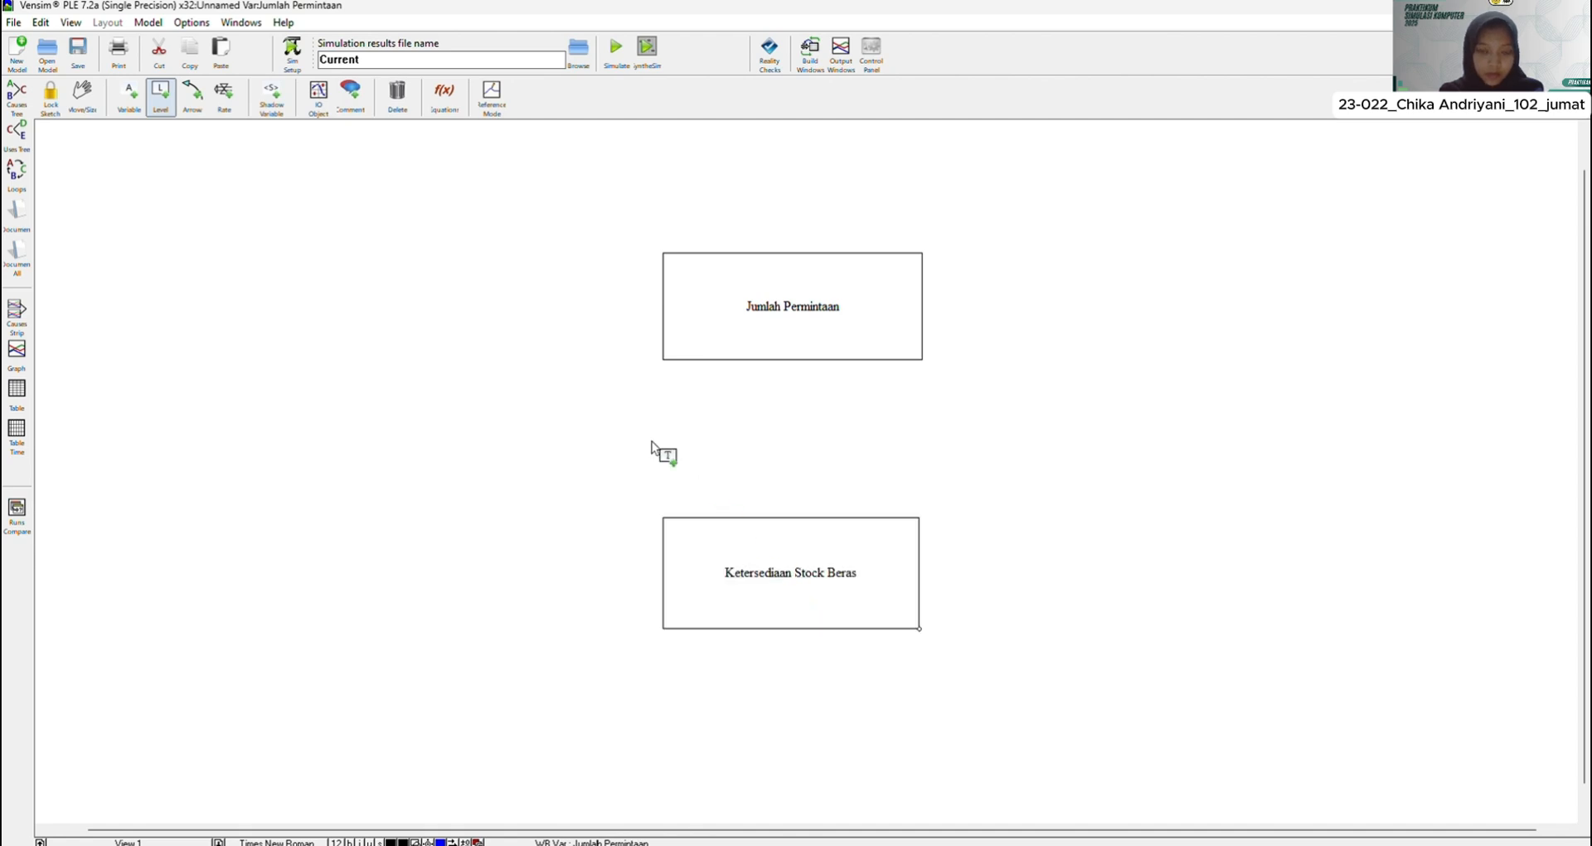
# Step: Add an inflow rate named Peningkatan Permintaan from a cloud left of the Jumlah Permintaan level into that level
pyautogui.click(222, 104)
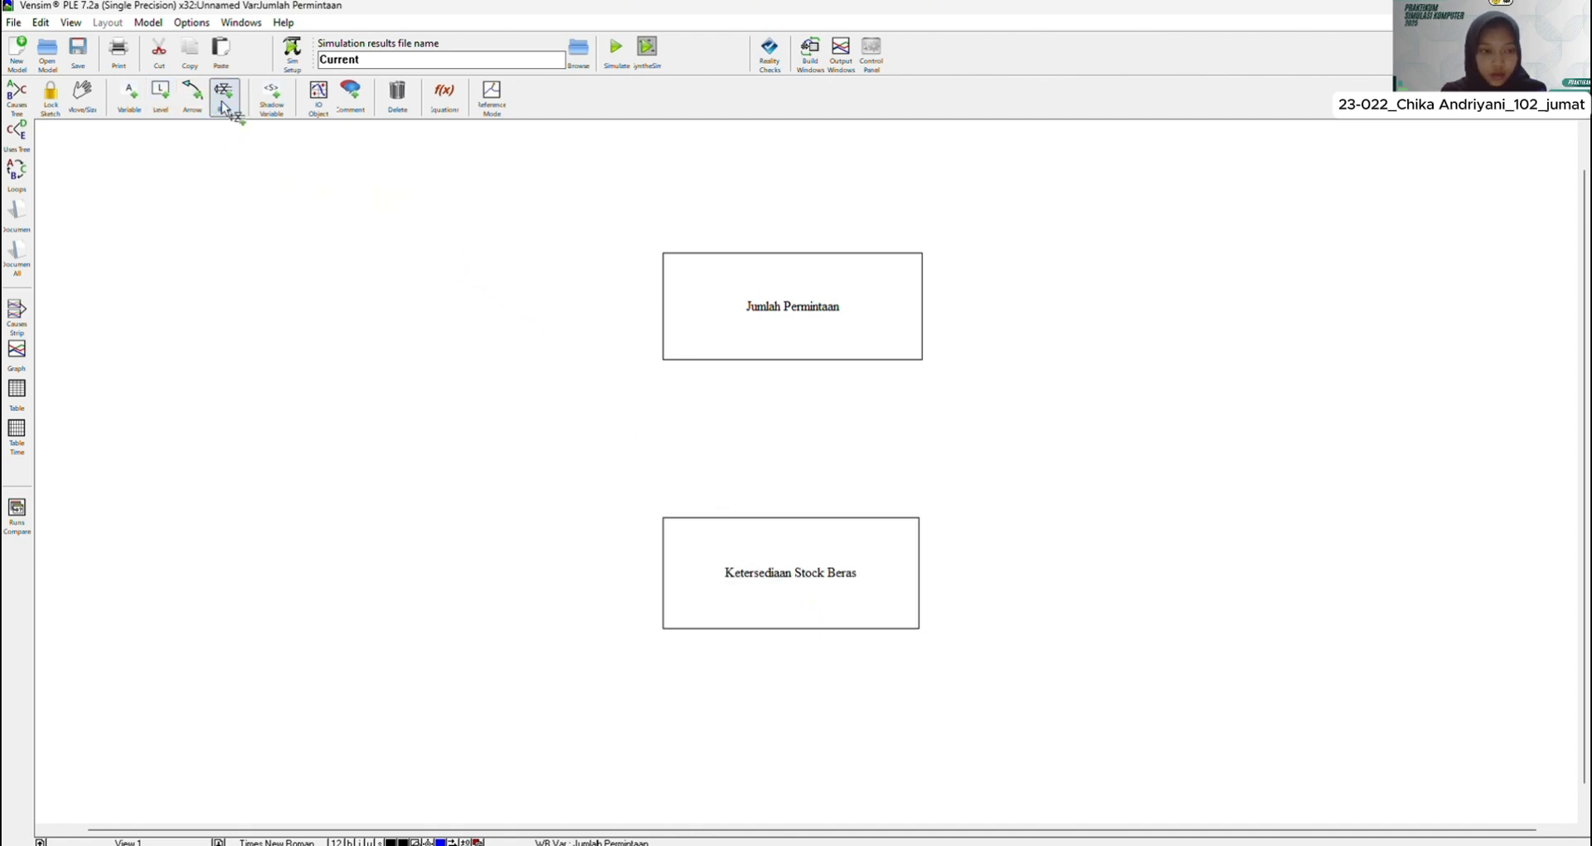
pyautogui.click(441, 291)
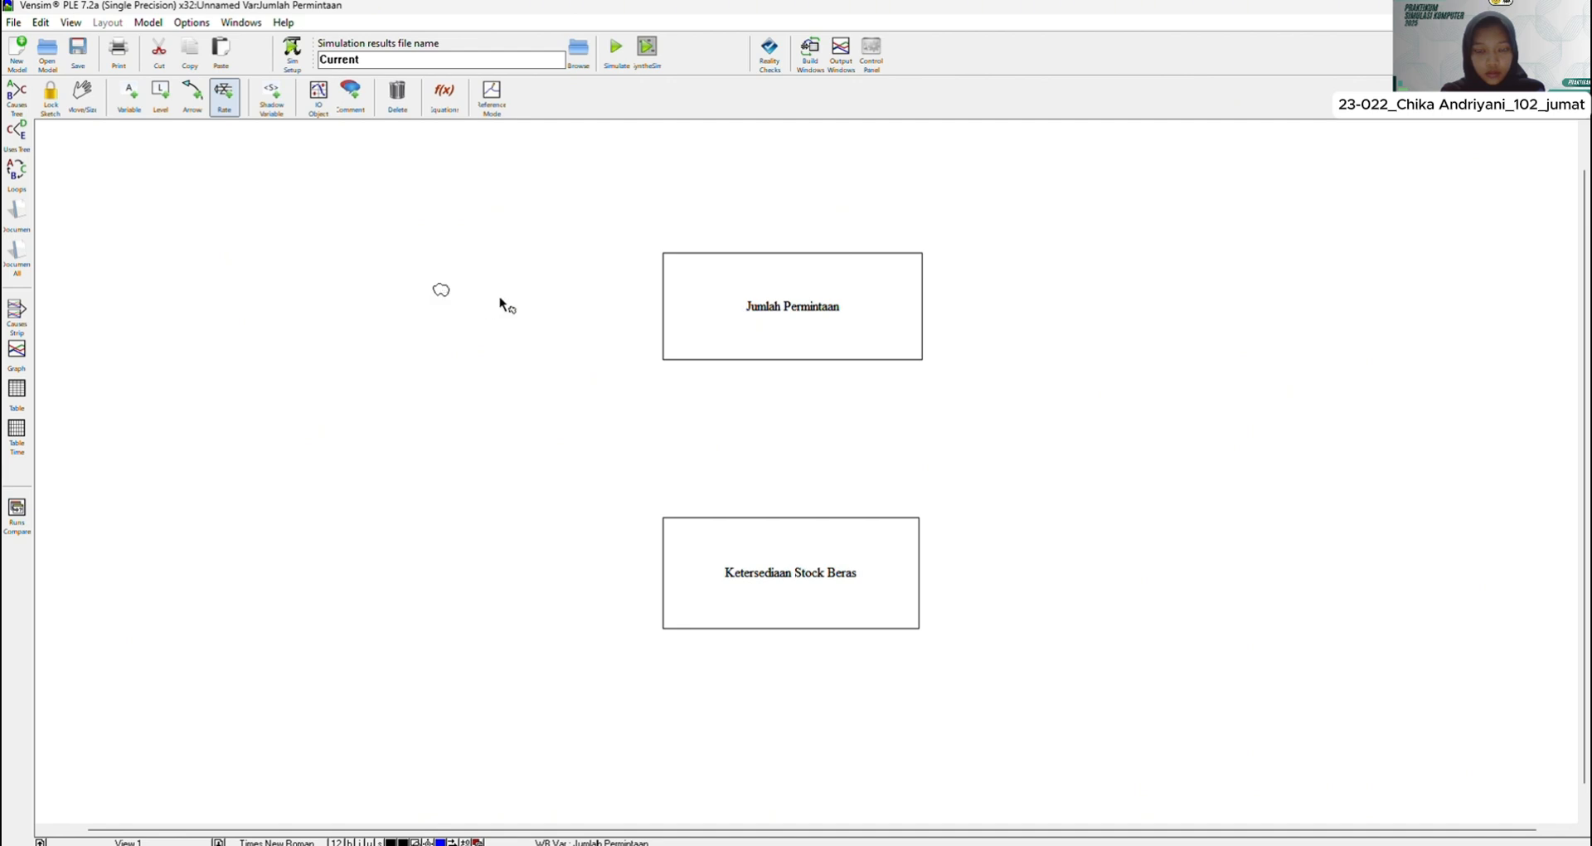
pyautogui.click(781, 319)
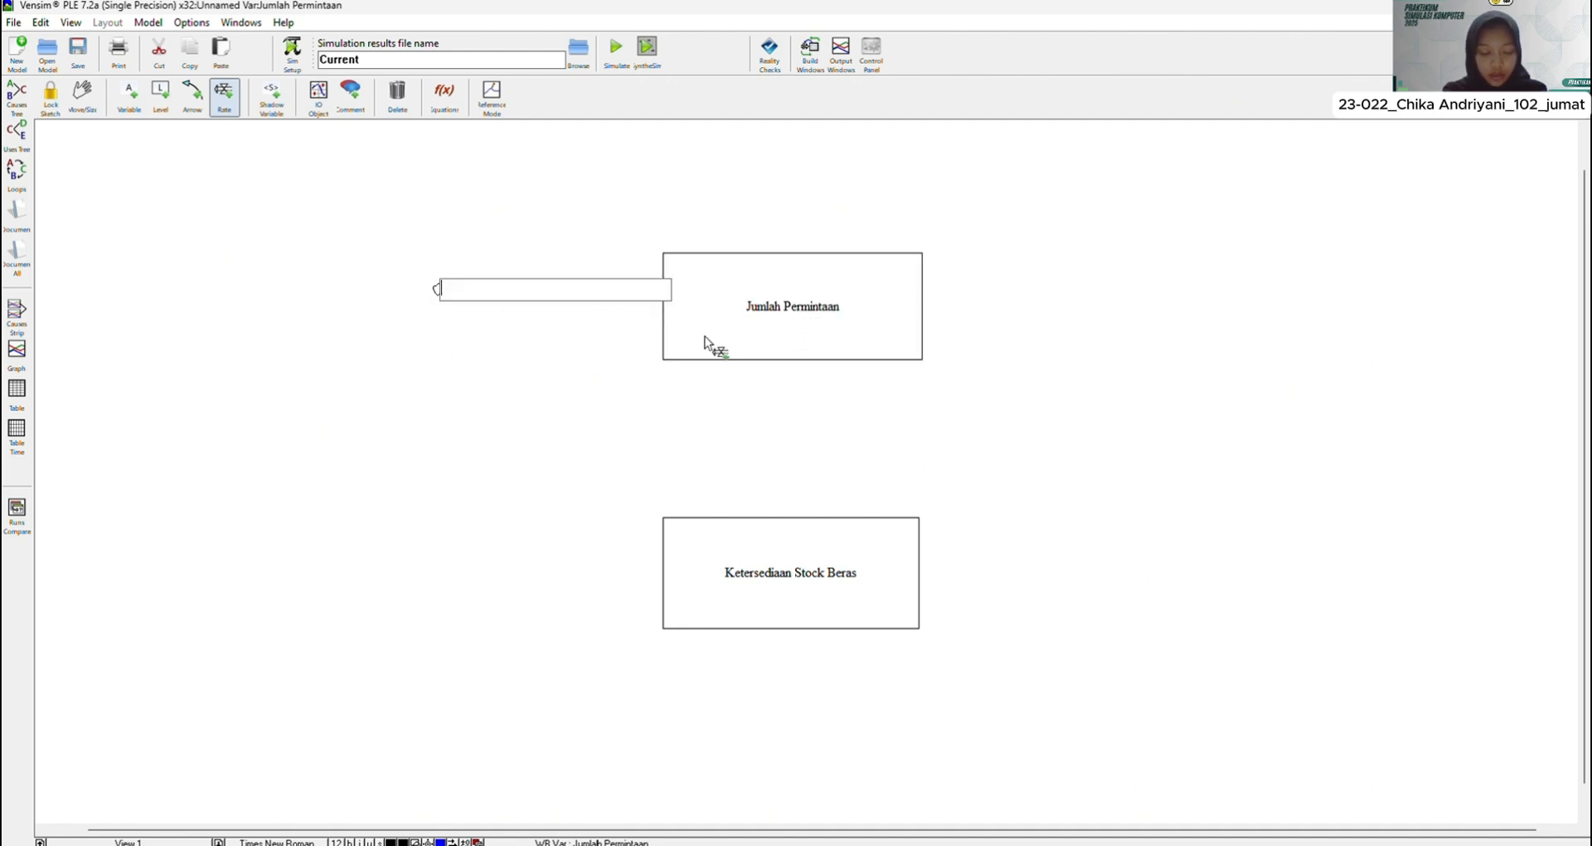
pyautogui.write('Pening')
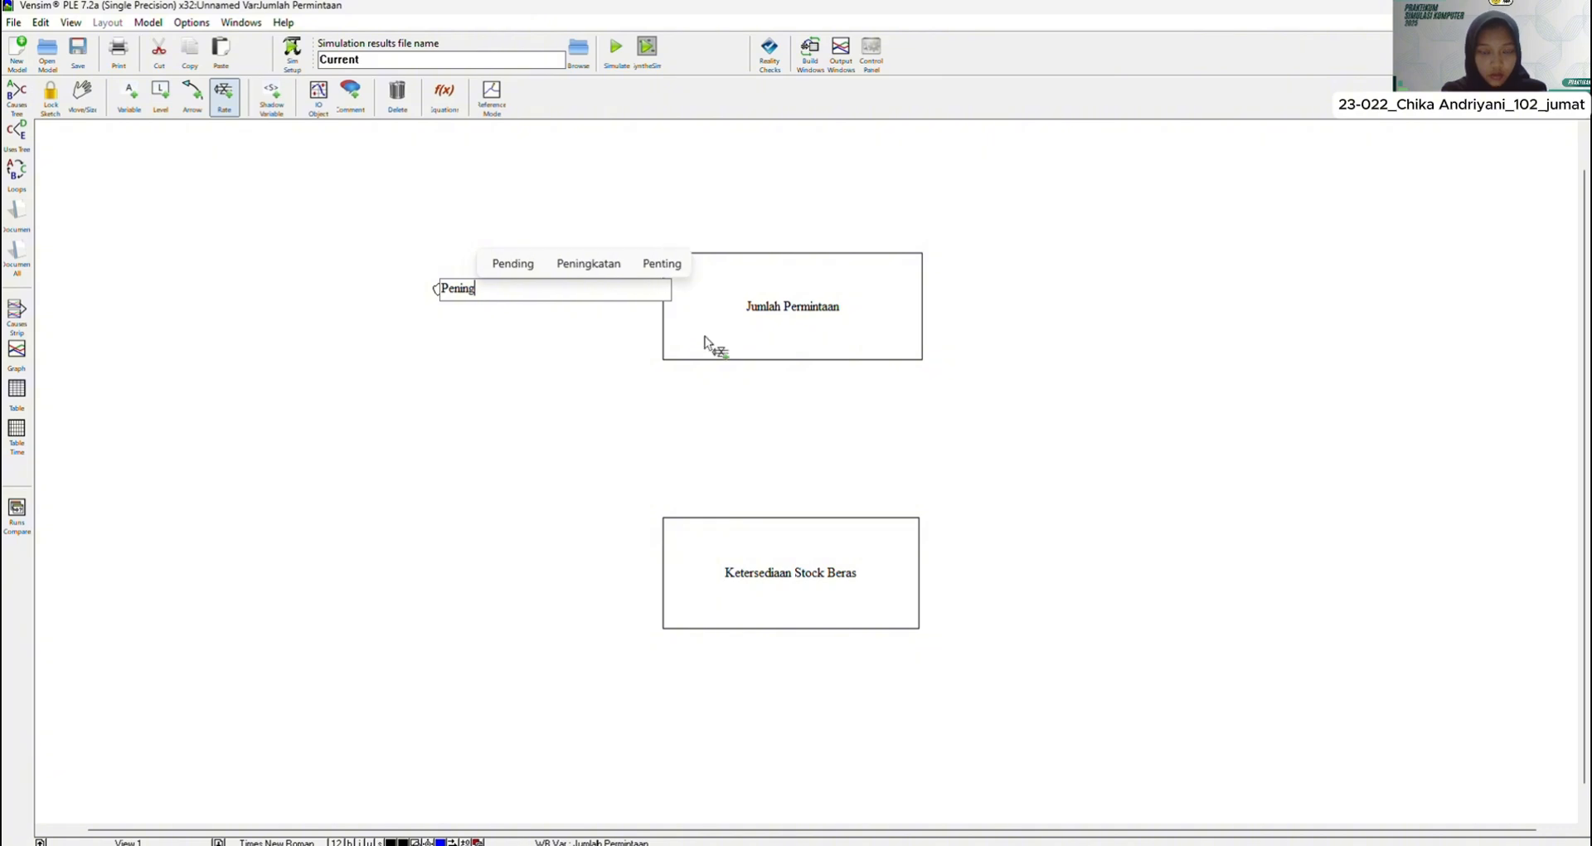
pyautogui.write('katan Pe')
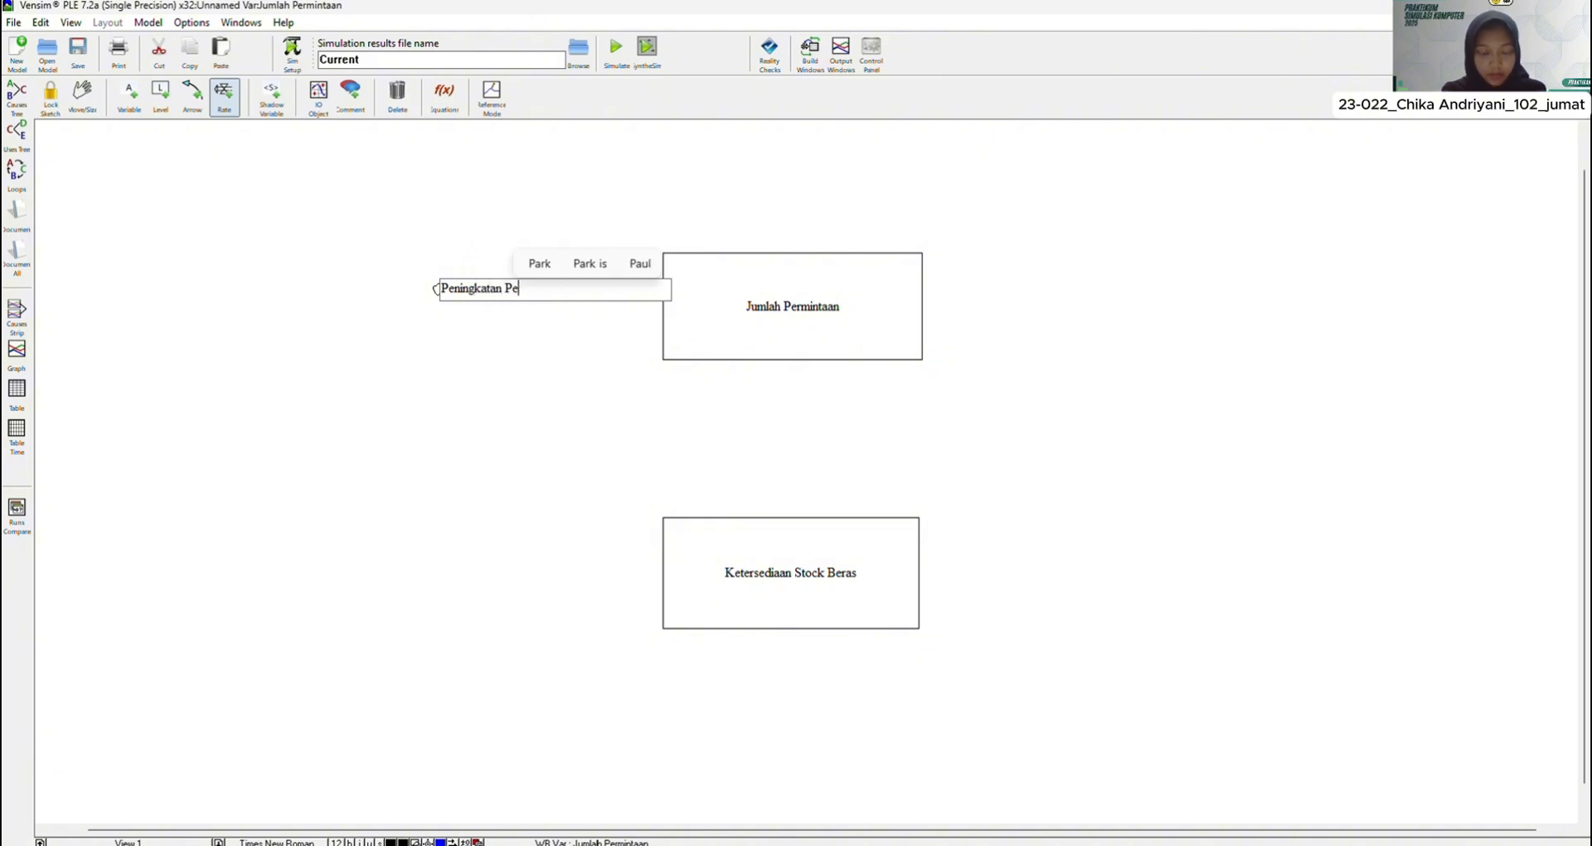
pyautogui.write('rmintaan')
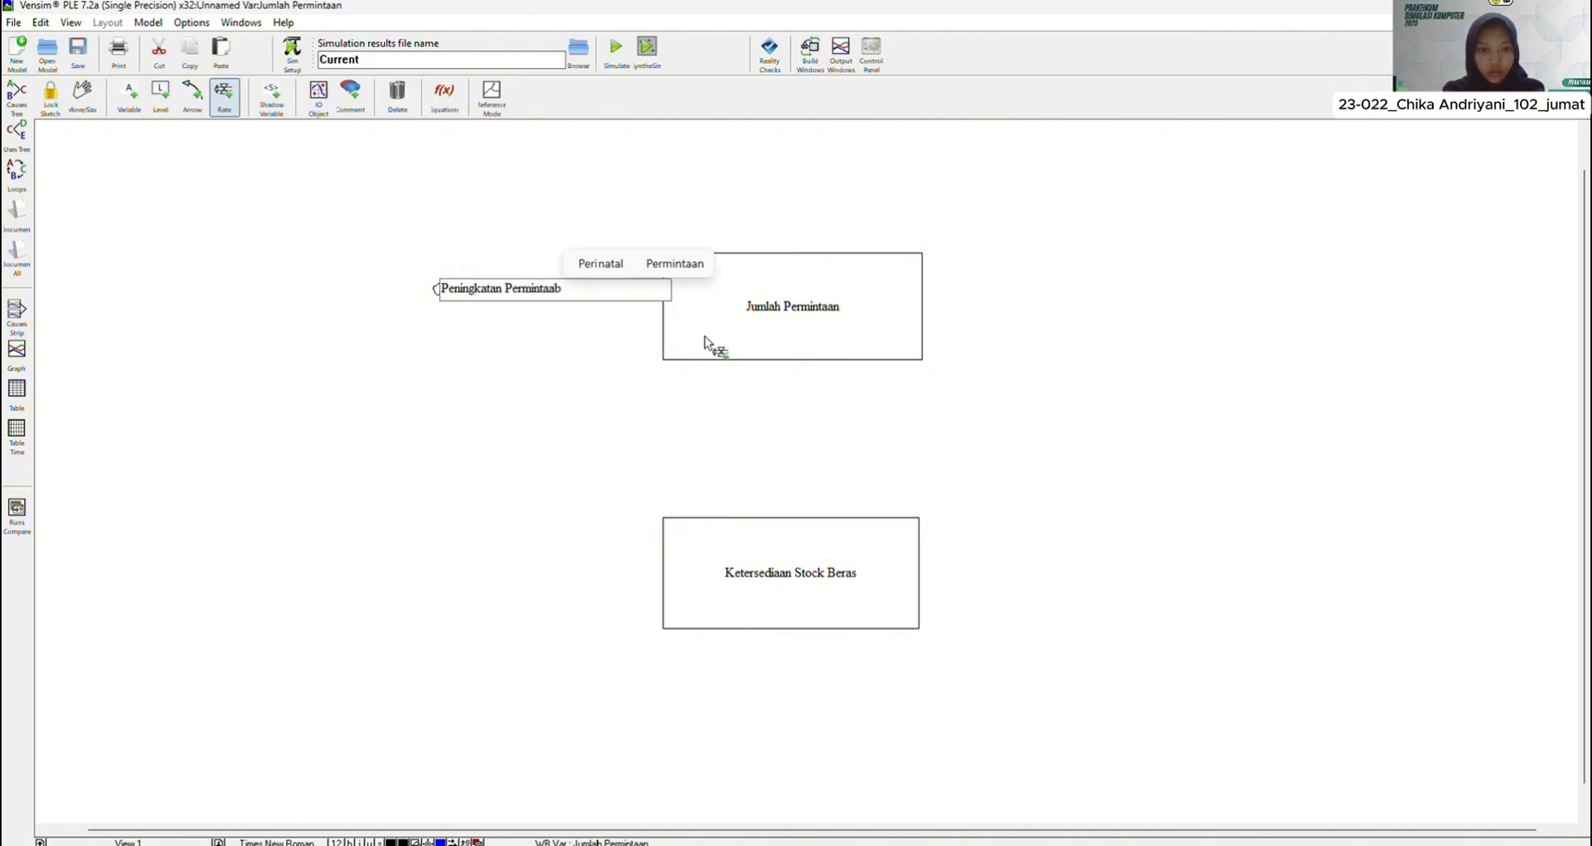
pyautogui.press('Return')
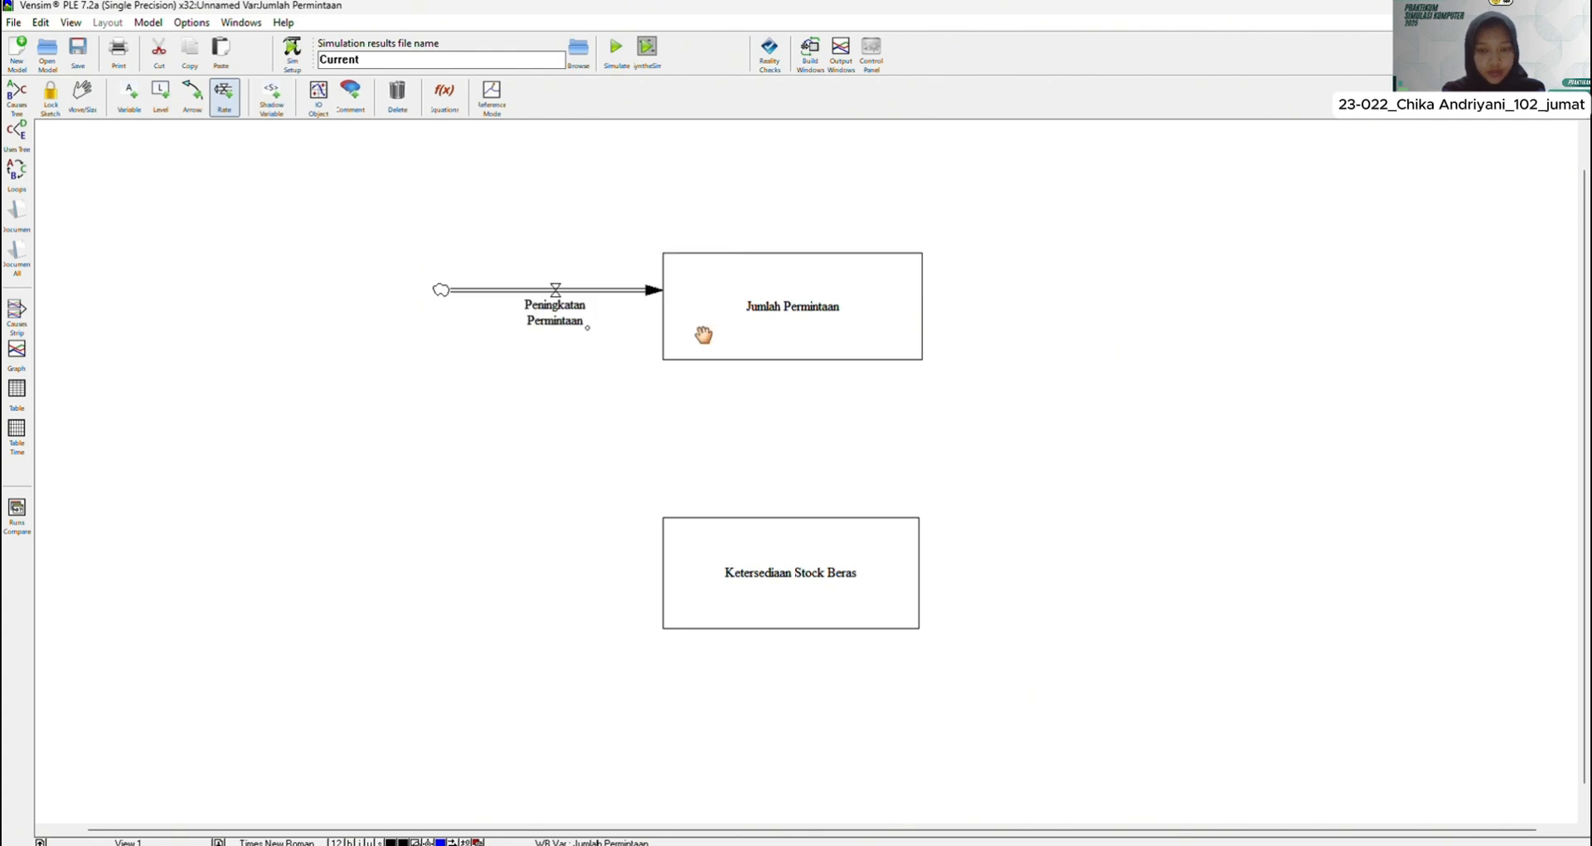
# Step: Add an outflow rate named Penurunan Permintaan from the Jumlah Permintaan level to a cloud on its right
pyautogui.click(803, 316)
pyautogui.click(1120, 303)
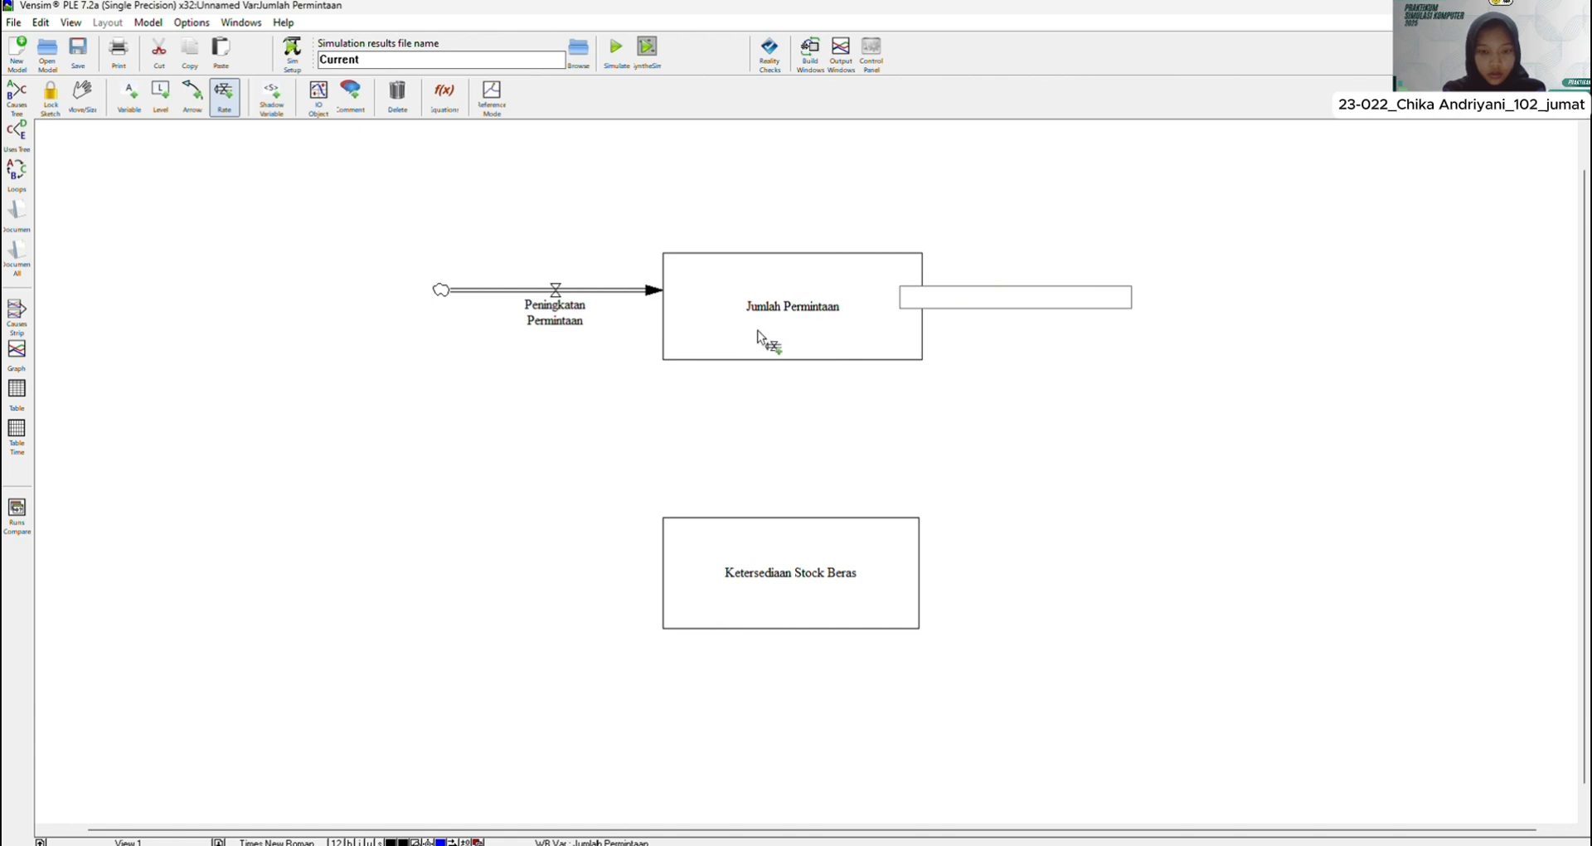
pyautogui.write('Pen')
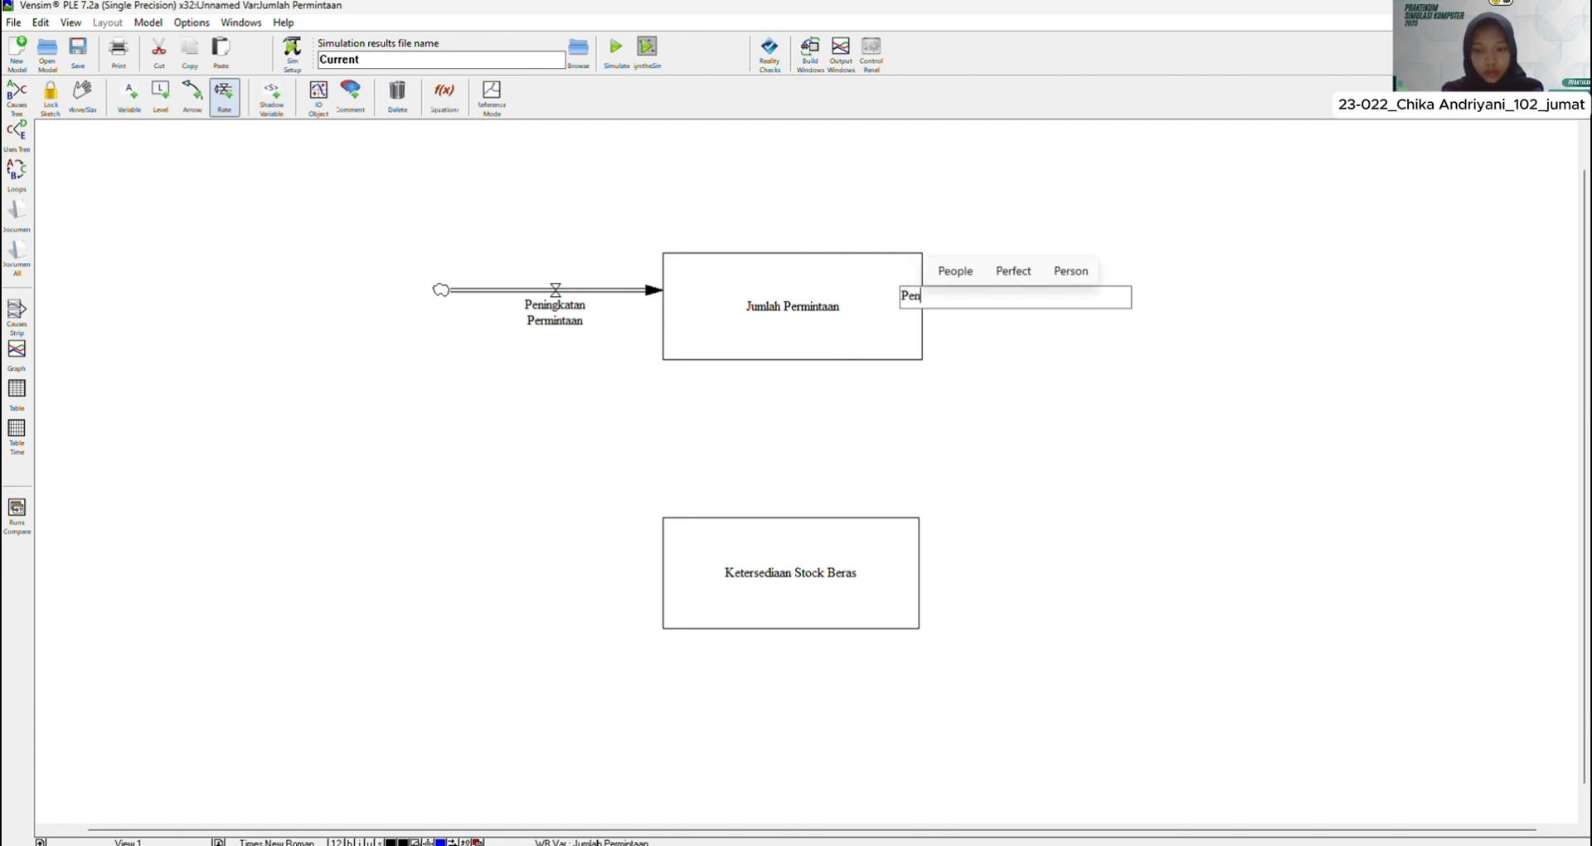
pyautogui.write('urunan ')
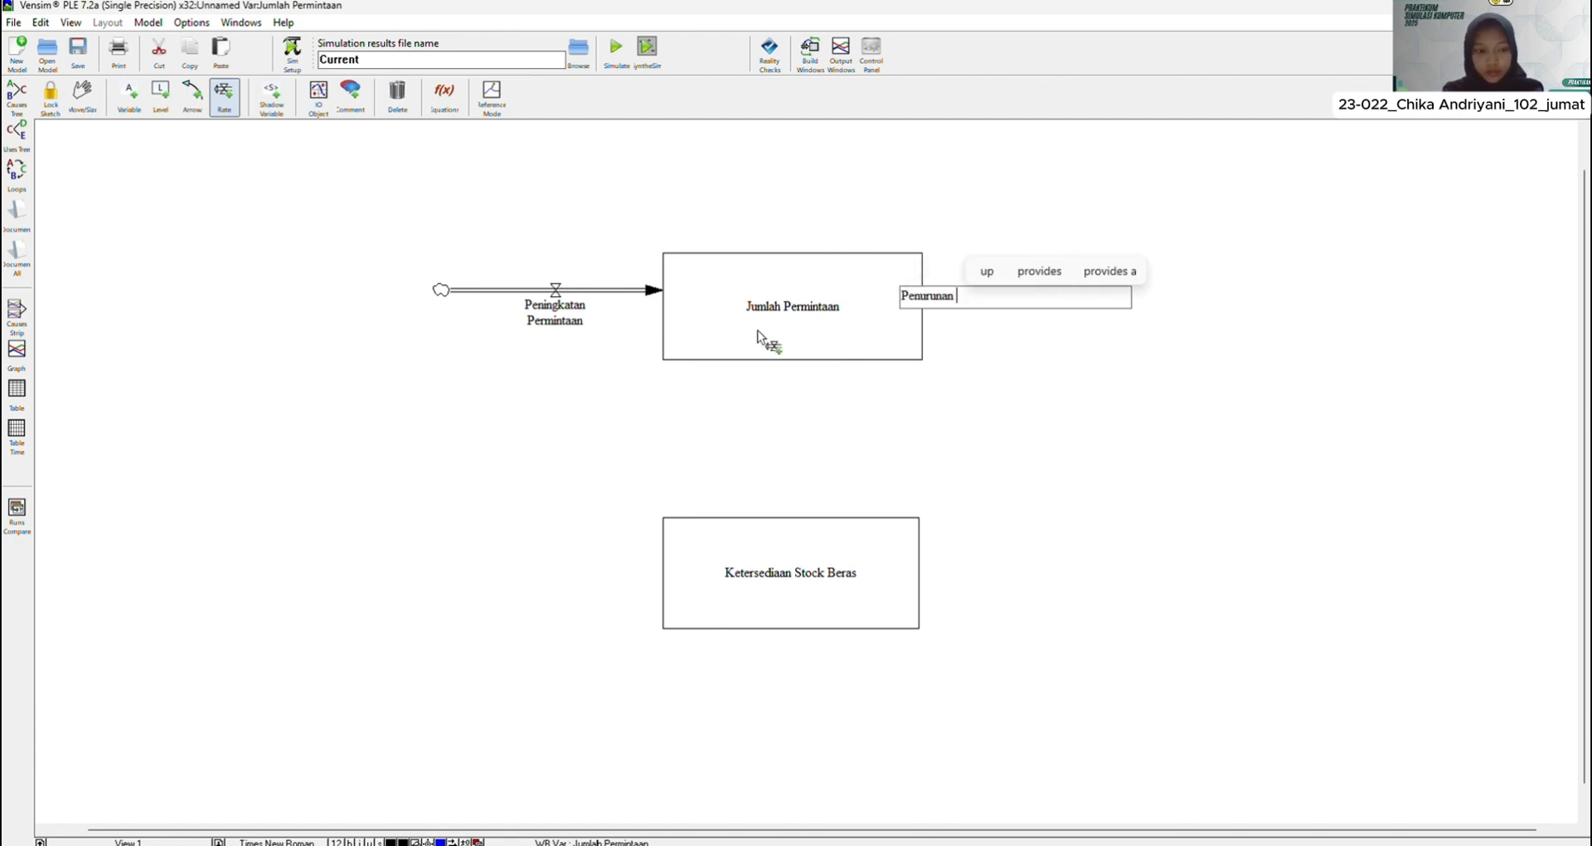
pyautogui.write('Permintaan')
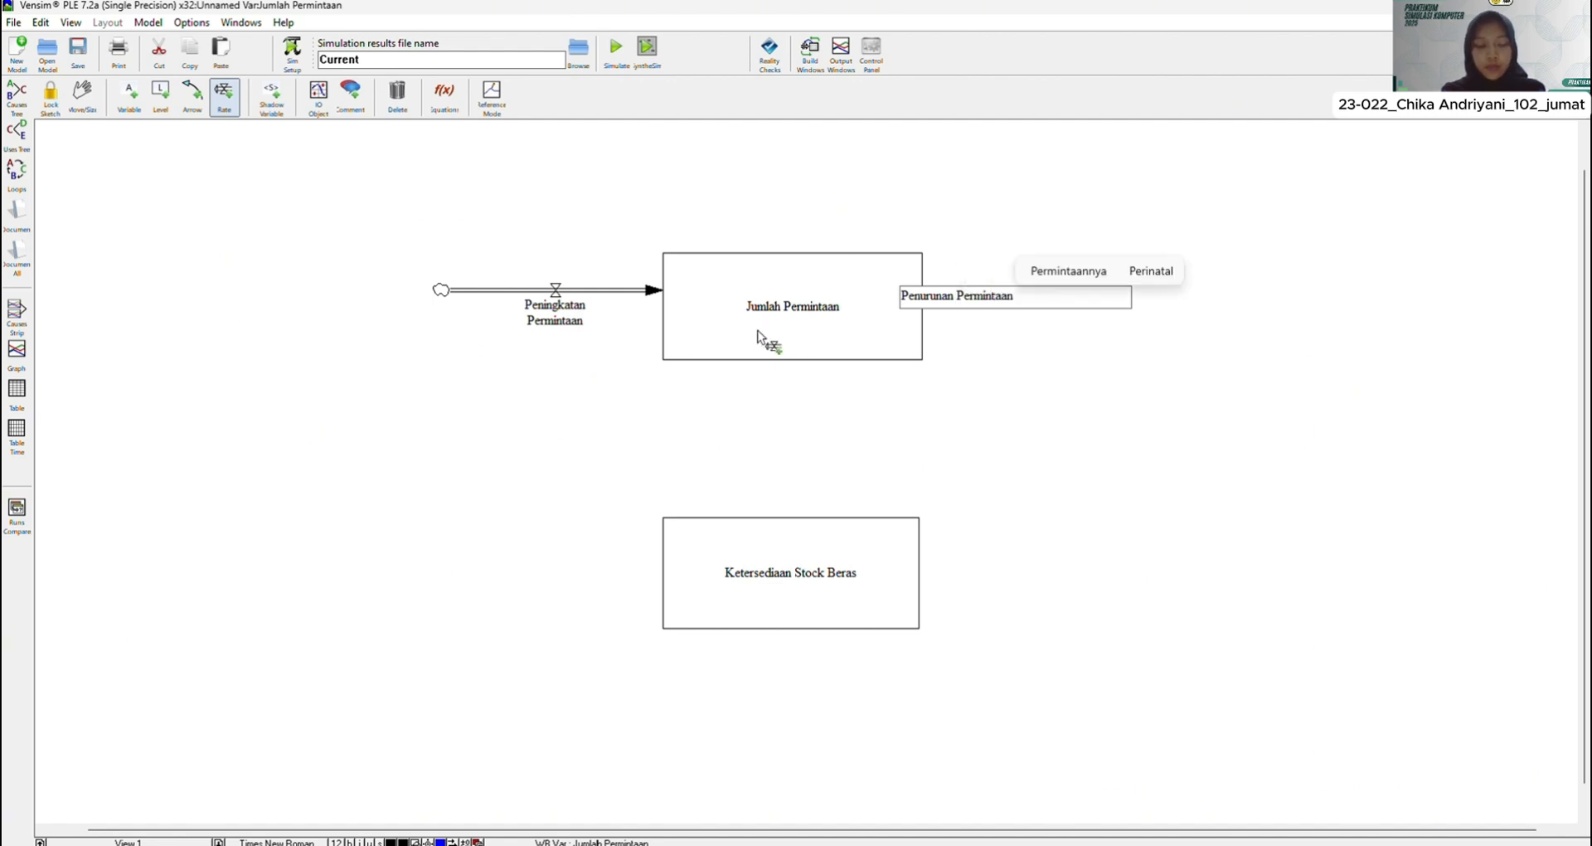
pyautogui.press('Return')
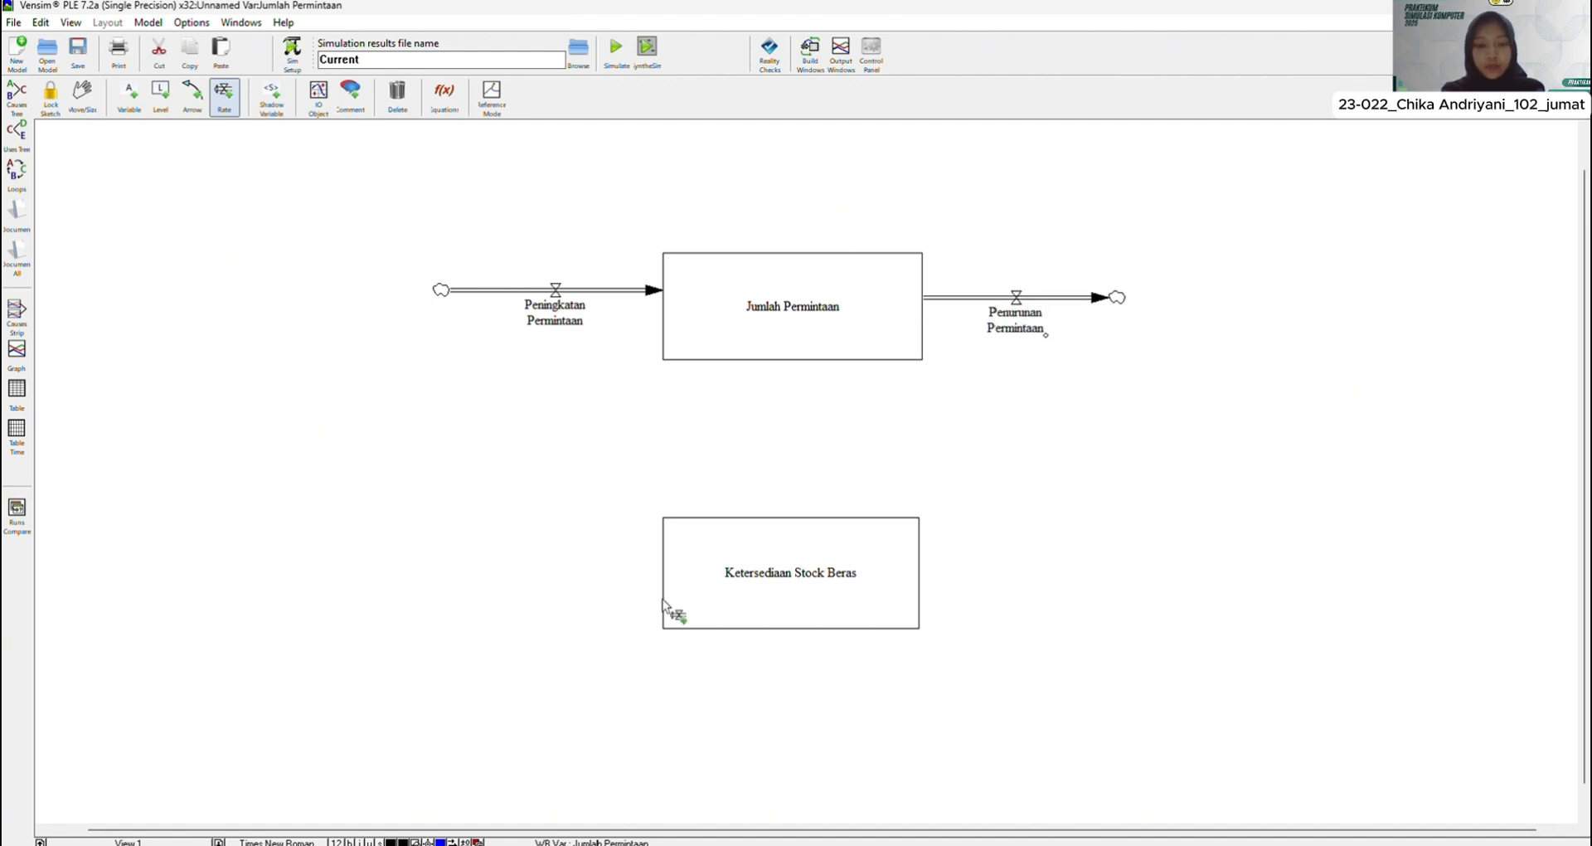
# Step: Add an inflow rate named Nasi Goreng Hasil Produksi from a cloud on the left into the Ketersediaan Stock Beras level
pyautogui.click(456, 564)
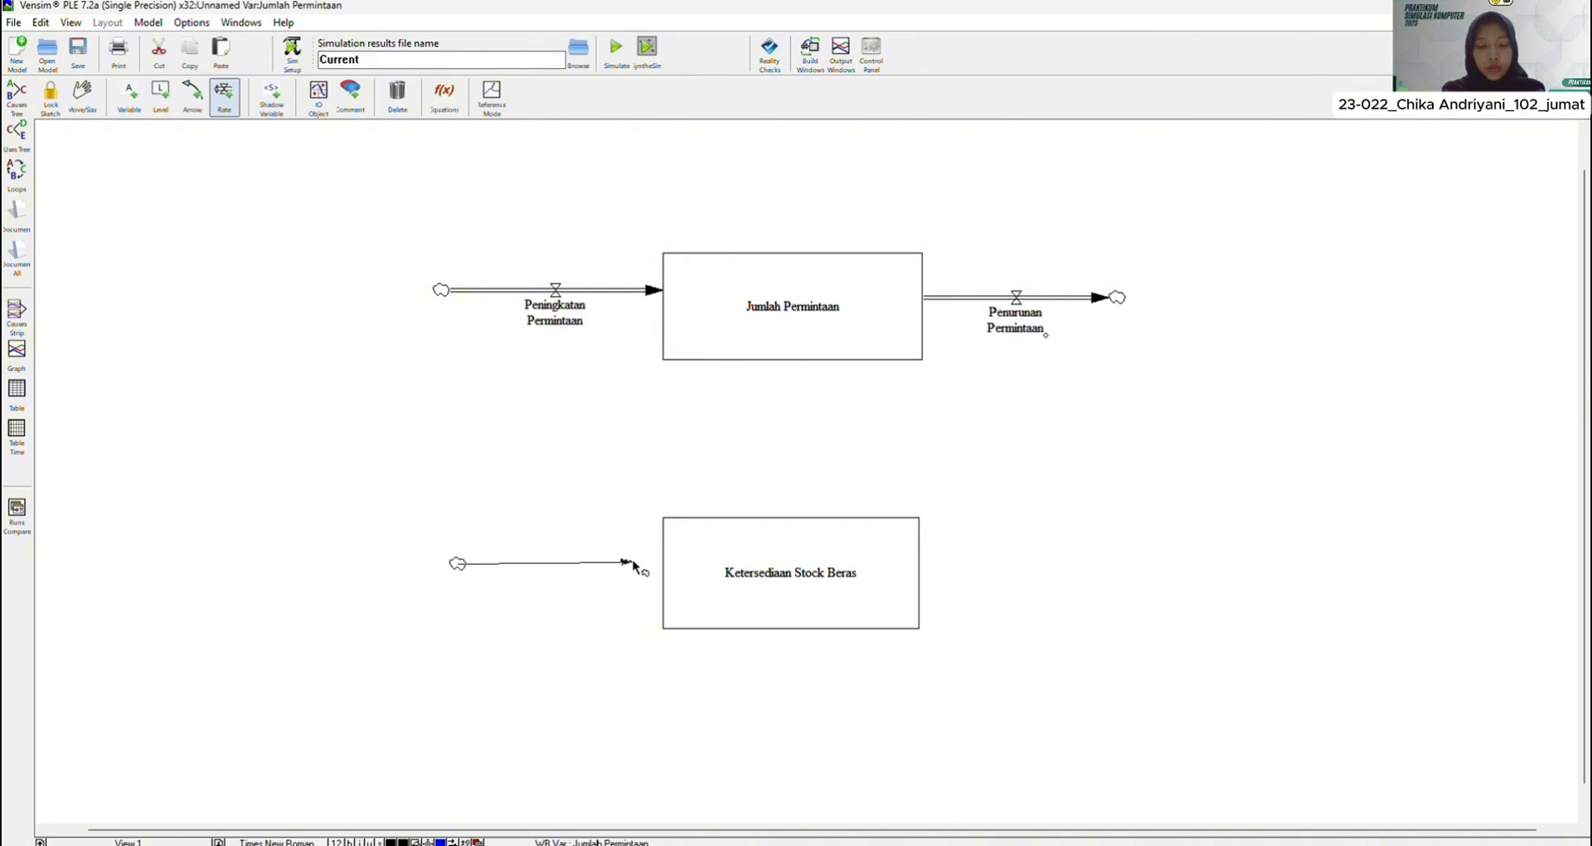
pyautogui.click(811, 575)
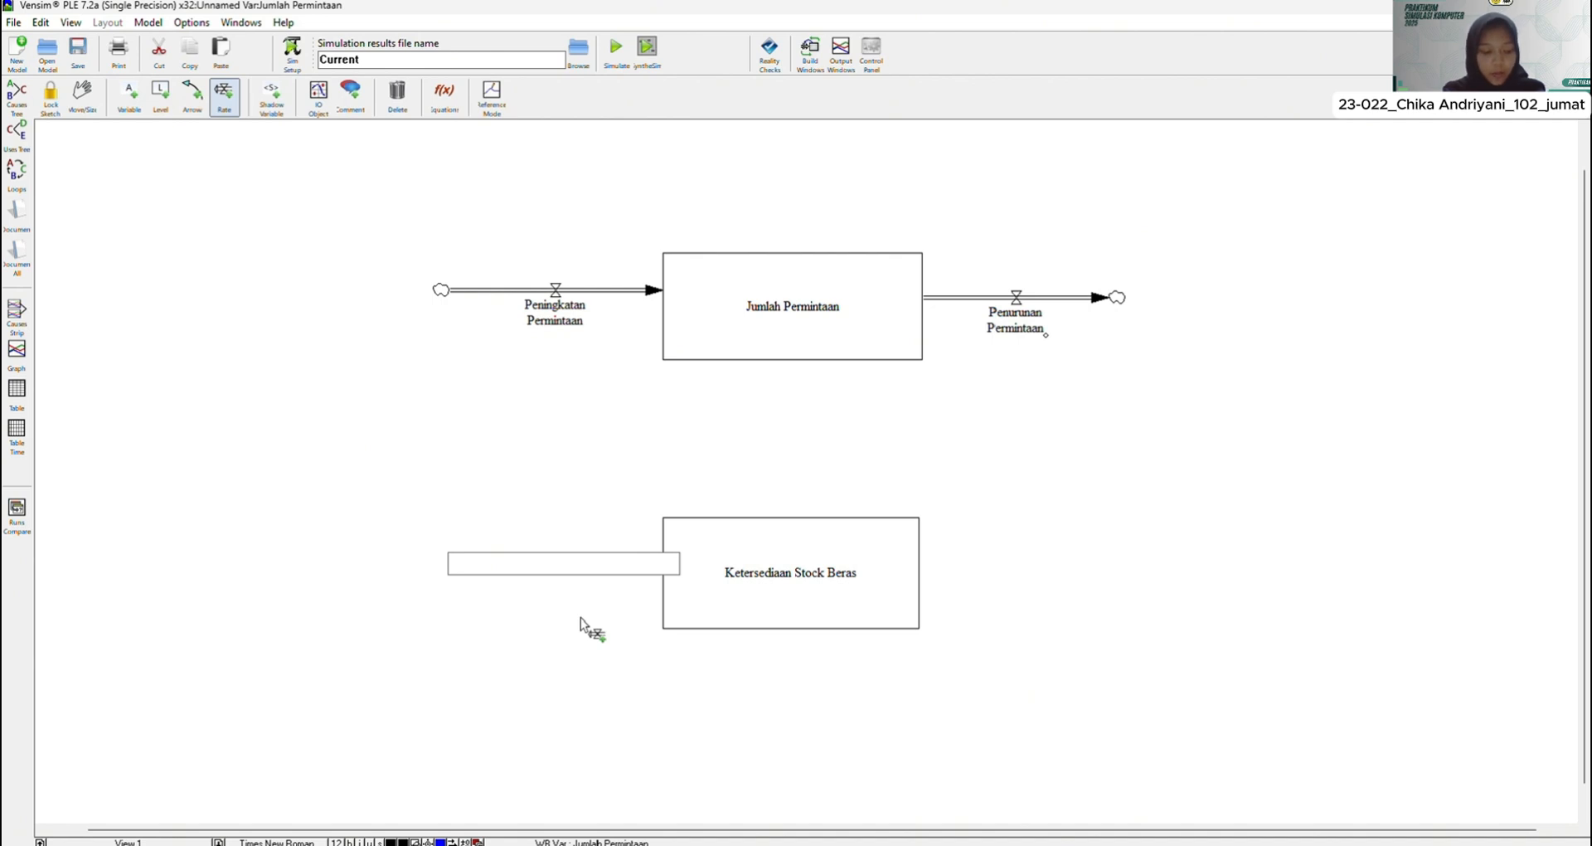
pyautogui.write('Nasi')
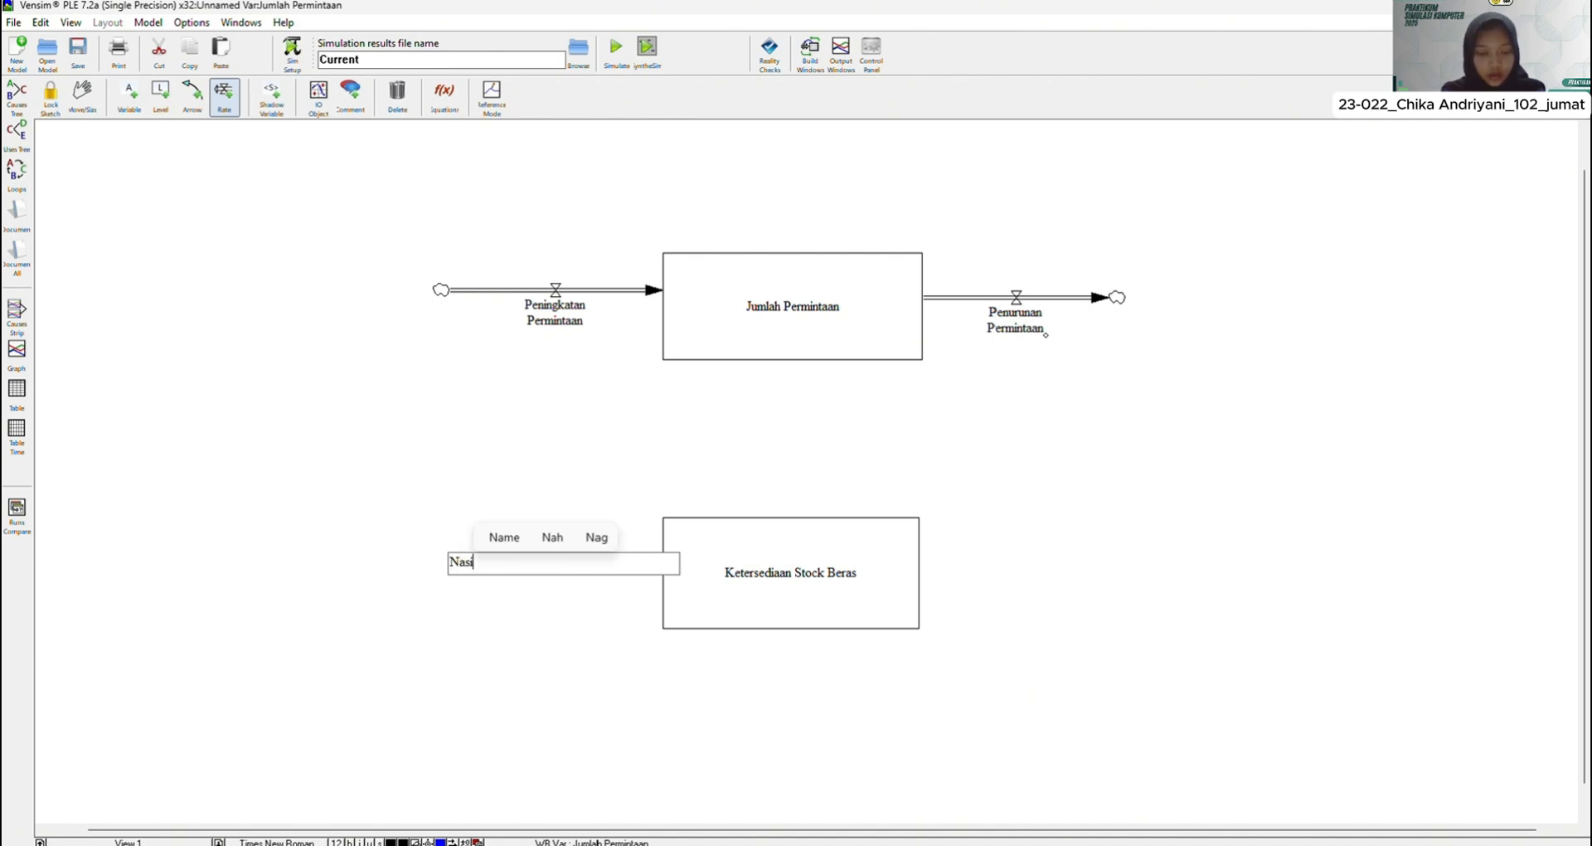
pyautogui.write(' Goreng ')
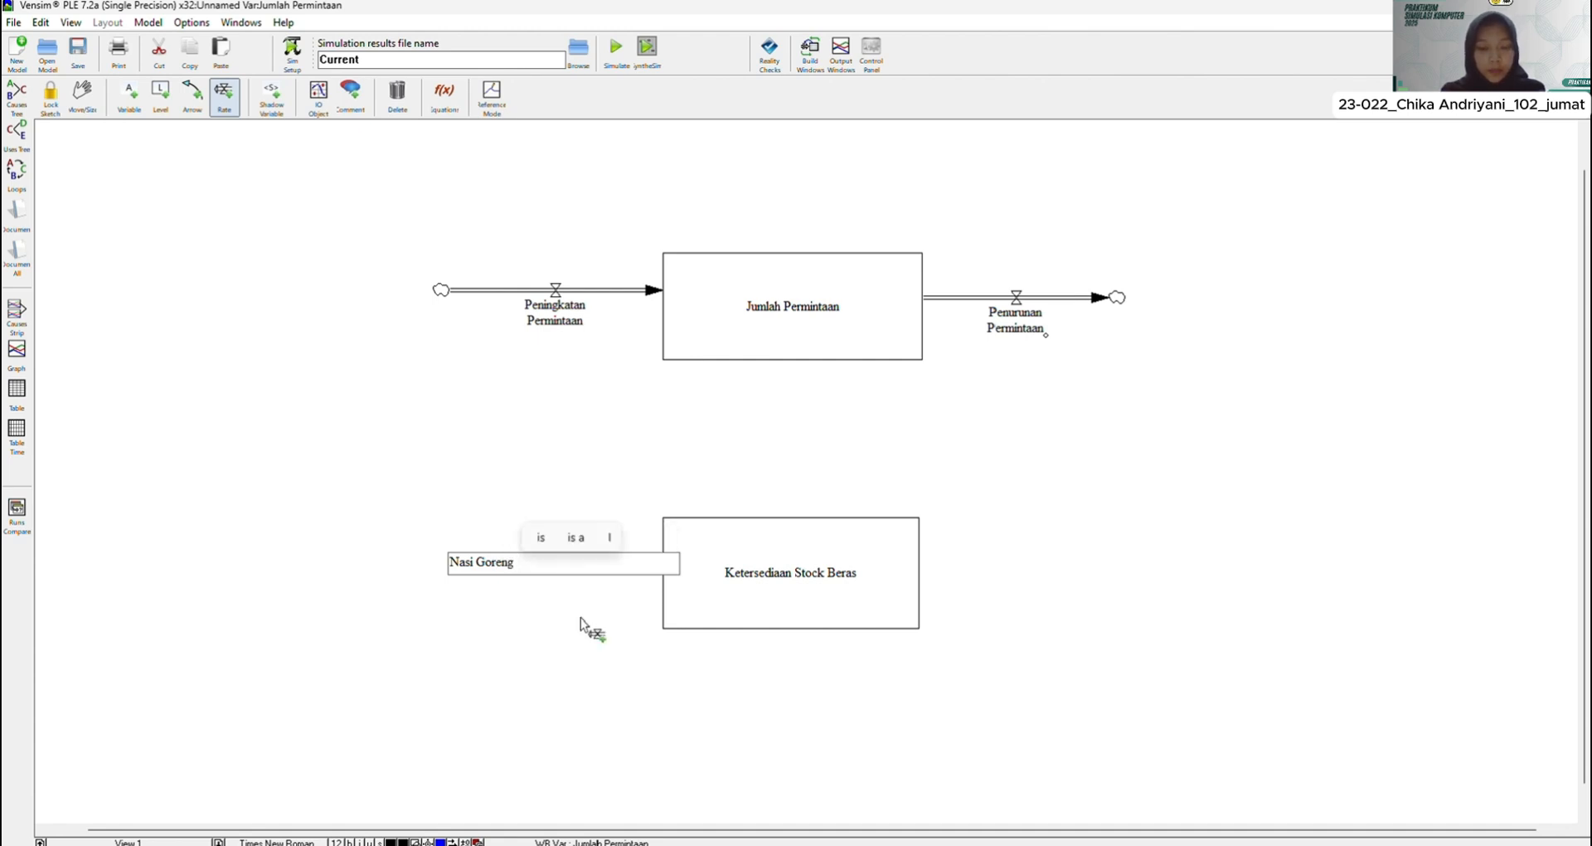
pyautogui.write('Hasil')
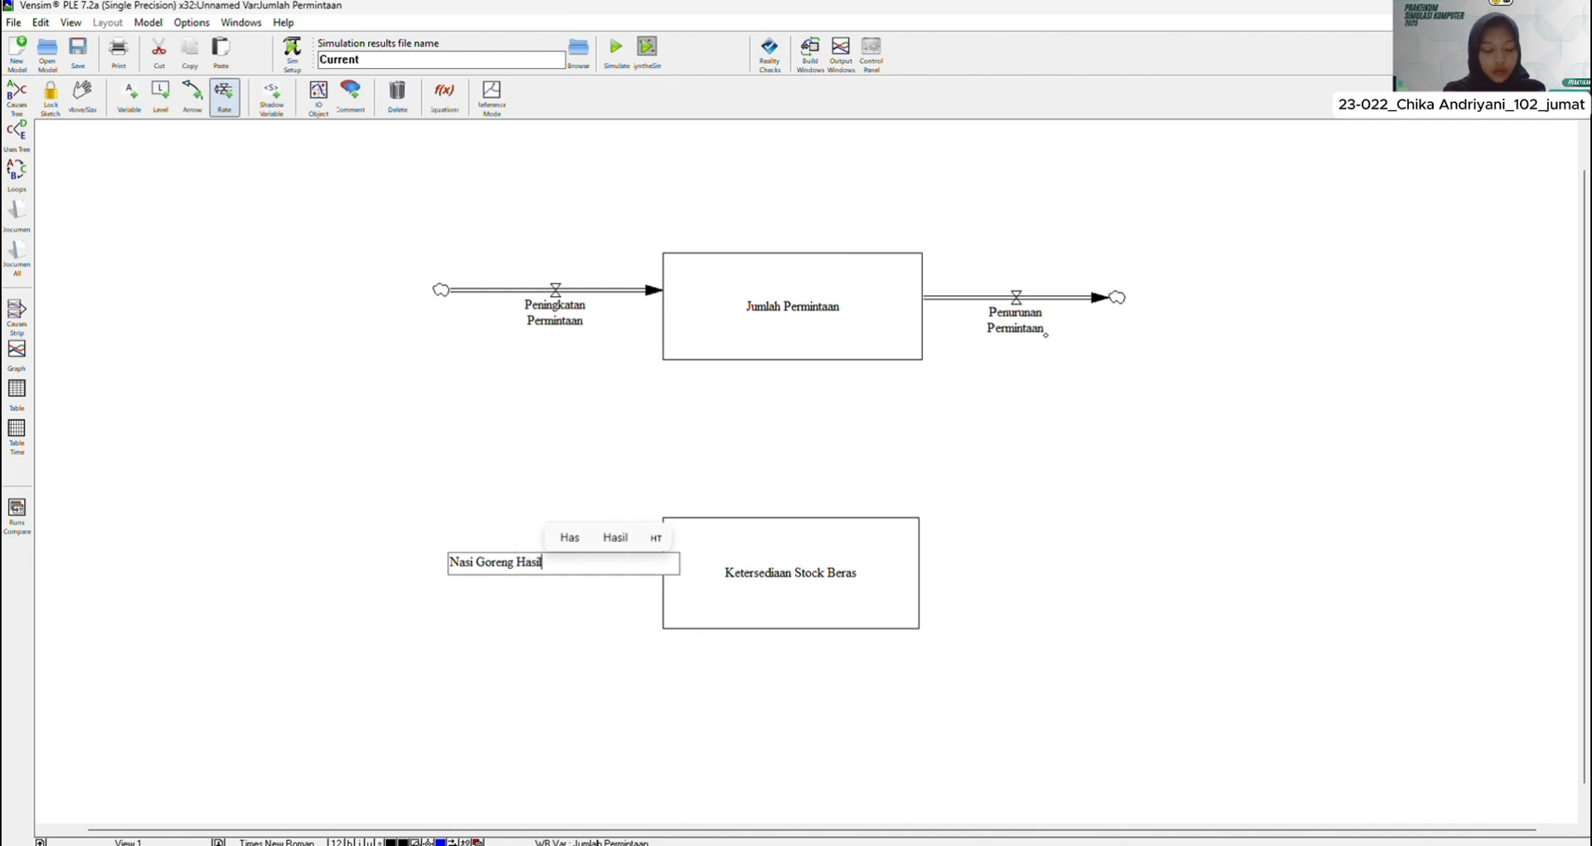
pyautogui.write(' Produksi')
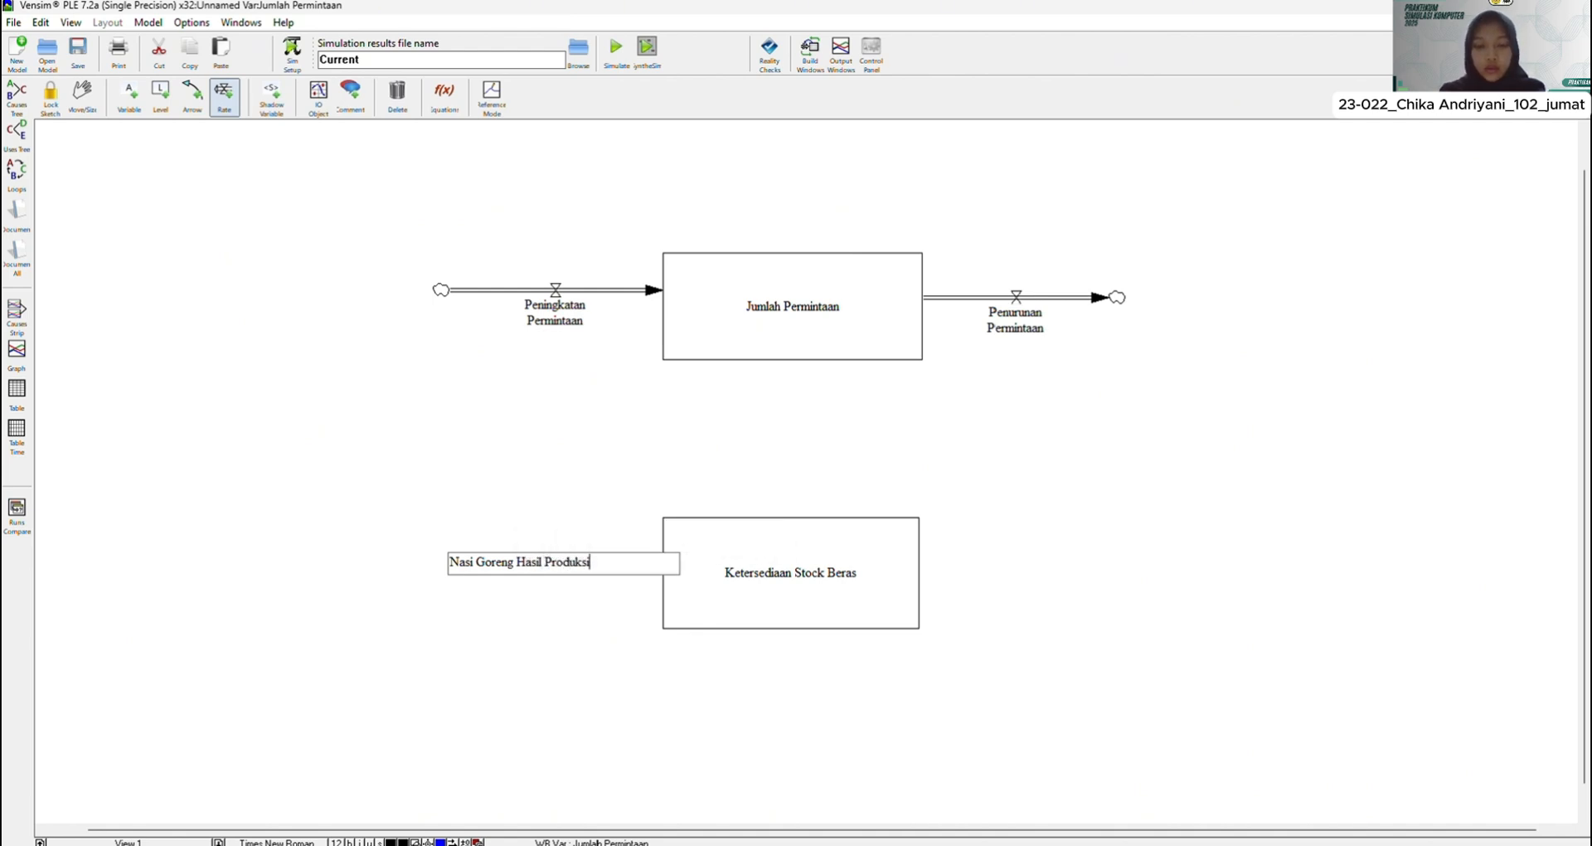
pyautogui.press('Return')
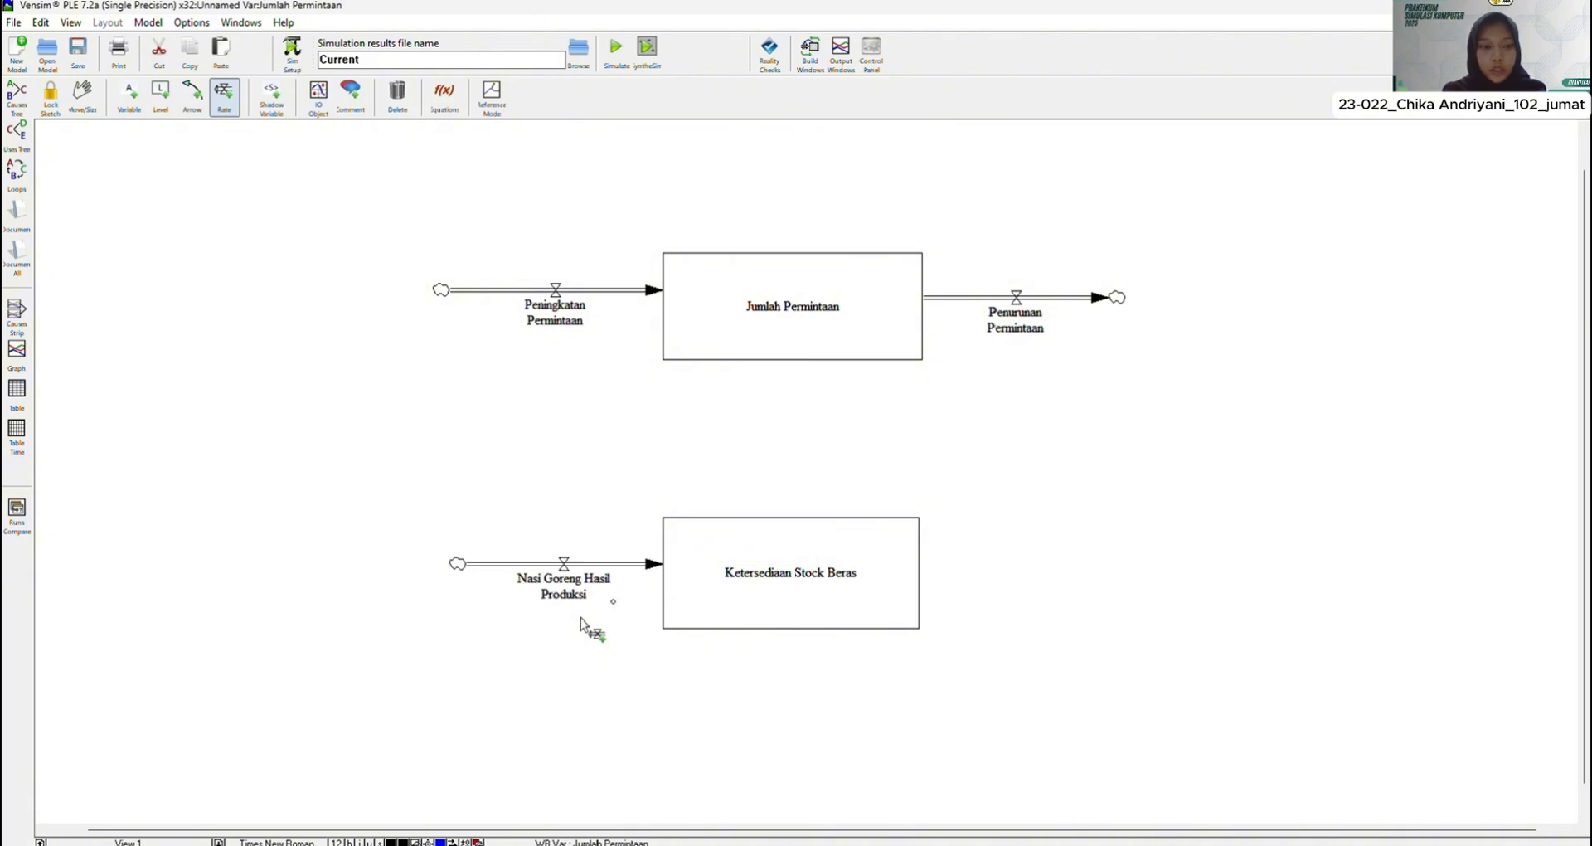
# Step: Add an outflow rate named Permintaan Pelanggan from the Ketersediaan Stock Beras level to a cloud on its right
pyautogui.moveTo(791, 578); pyautogui.dragTo(796, 578)
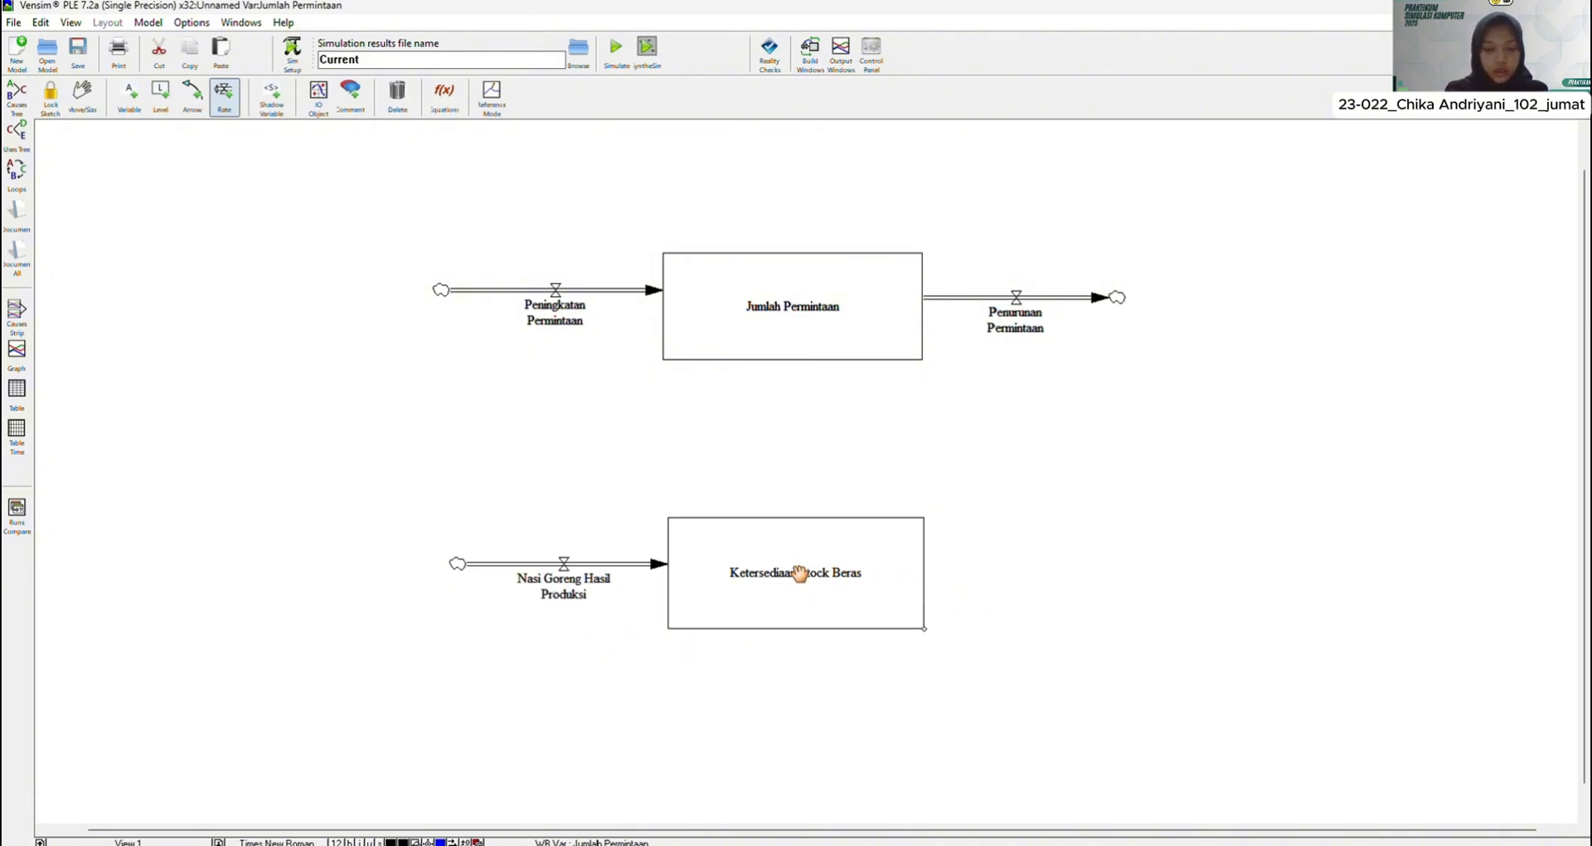
pyautogui.click(833, 577)
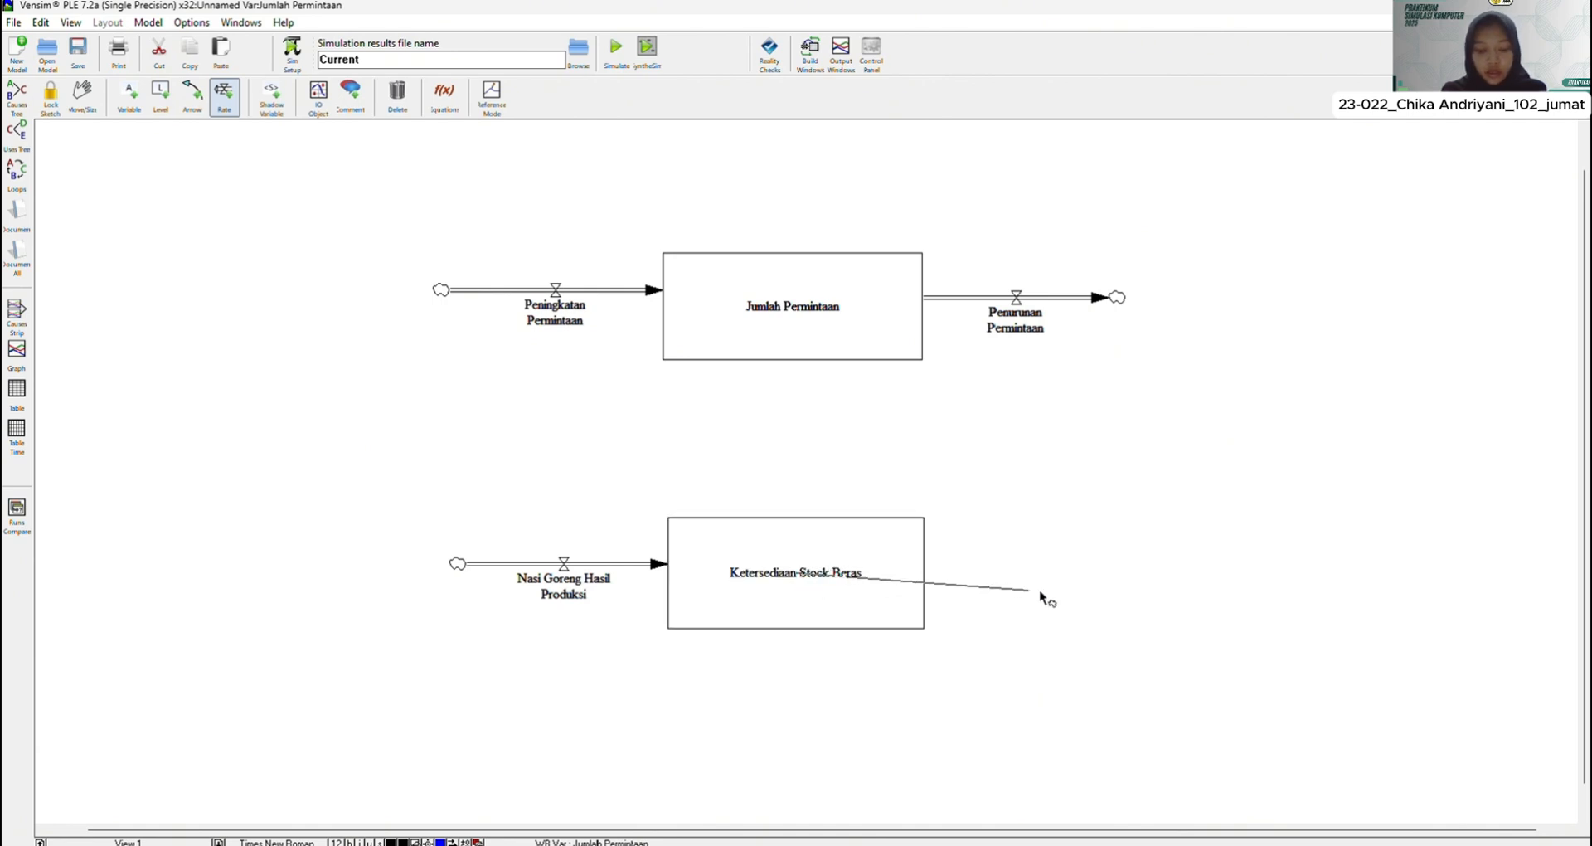
pyautogui.click(1142, 577)
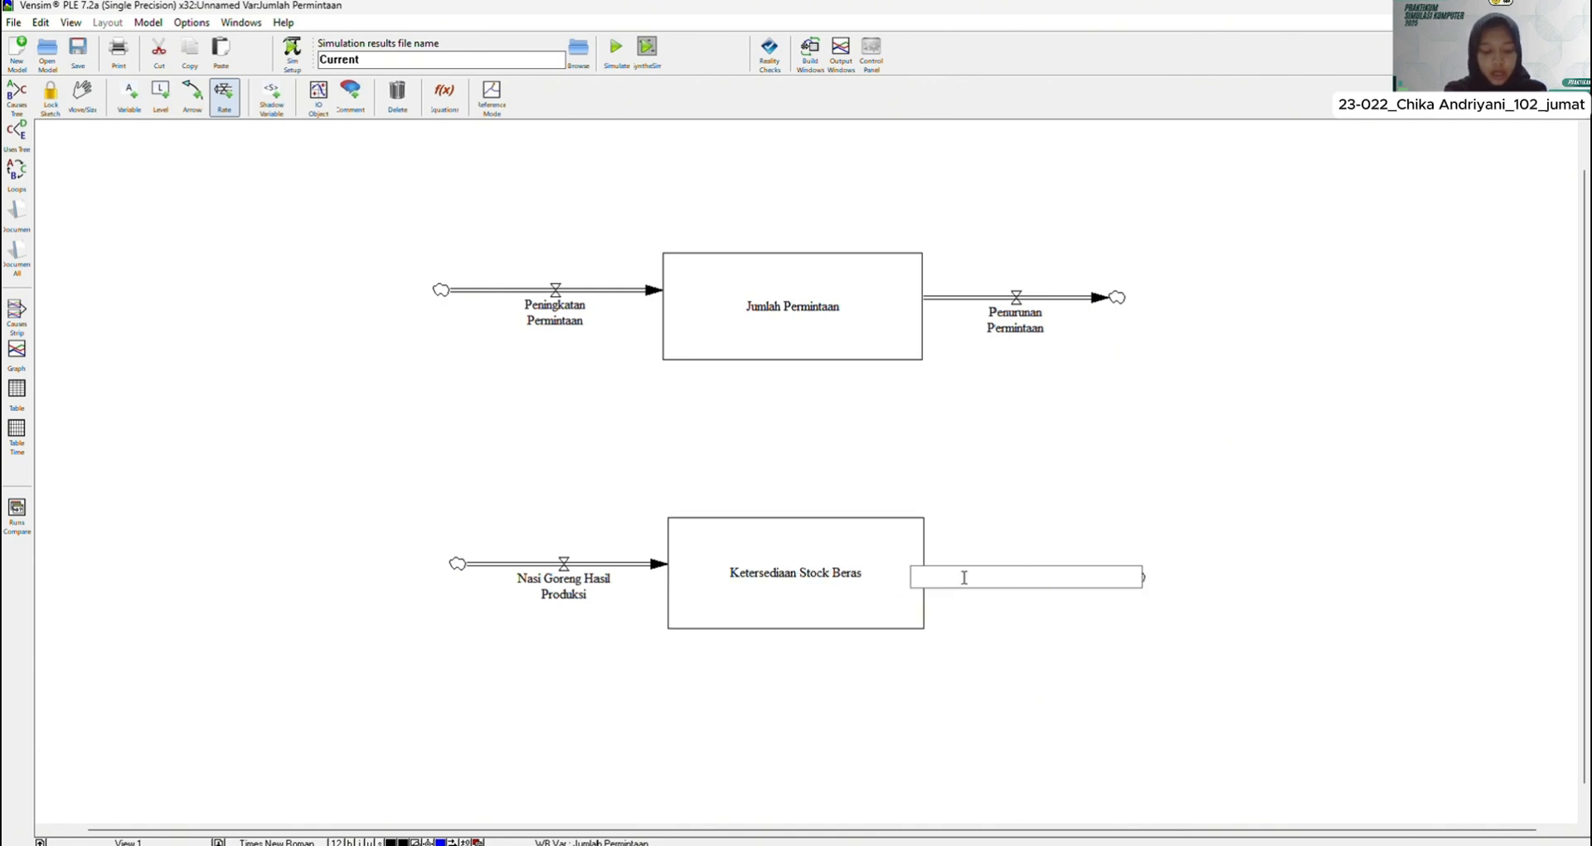
pyautogui.write('Permin')
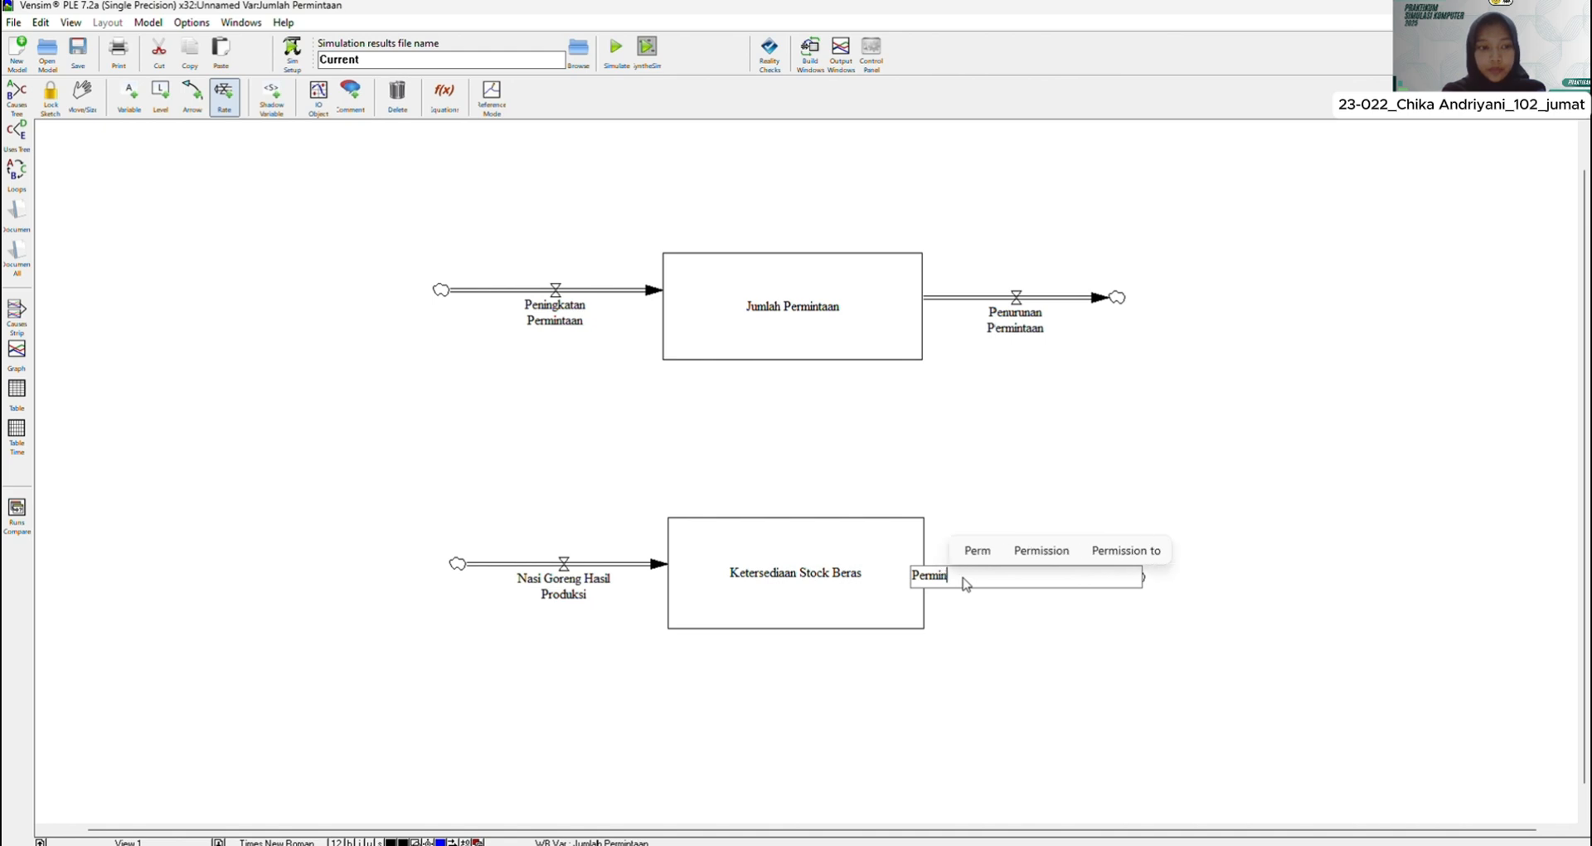
pyautogui.write('taan B')
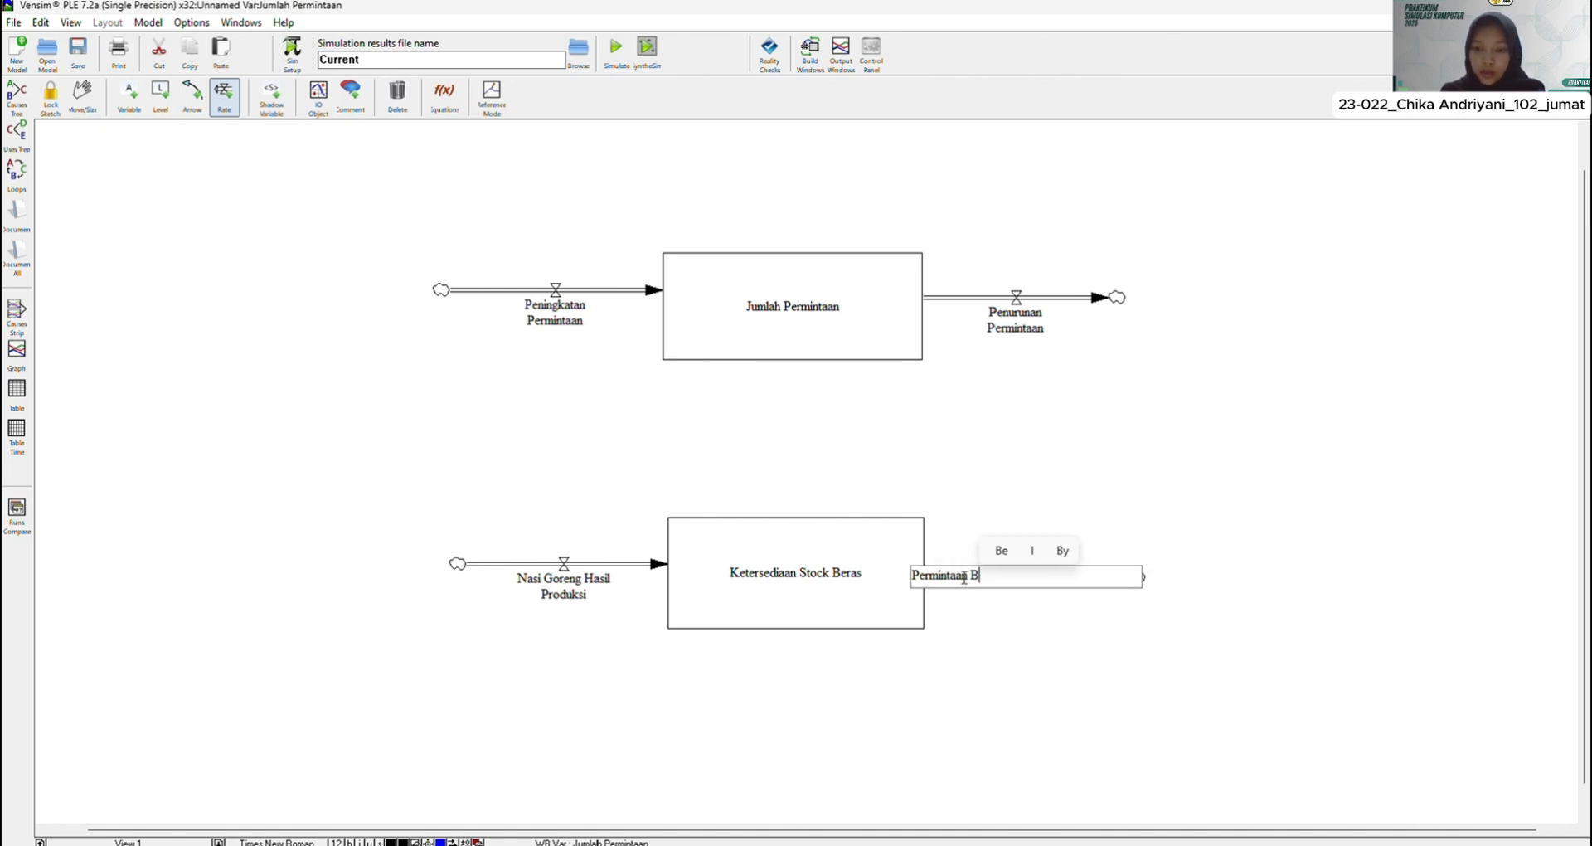
pyautogui.press('BackSpace')
pyautogui.press('BackSpace')
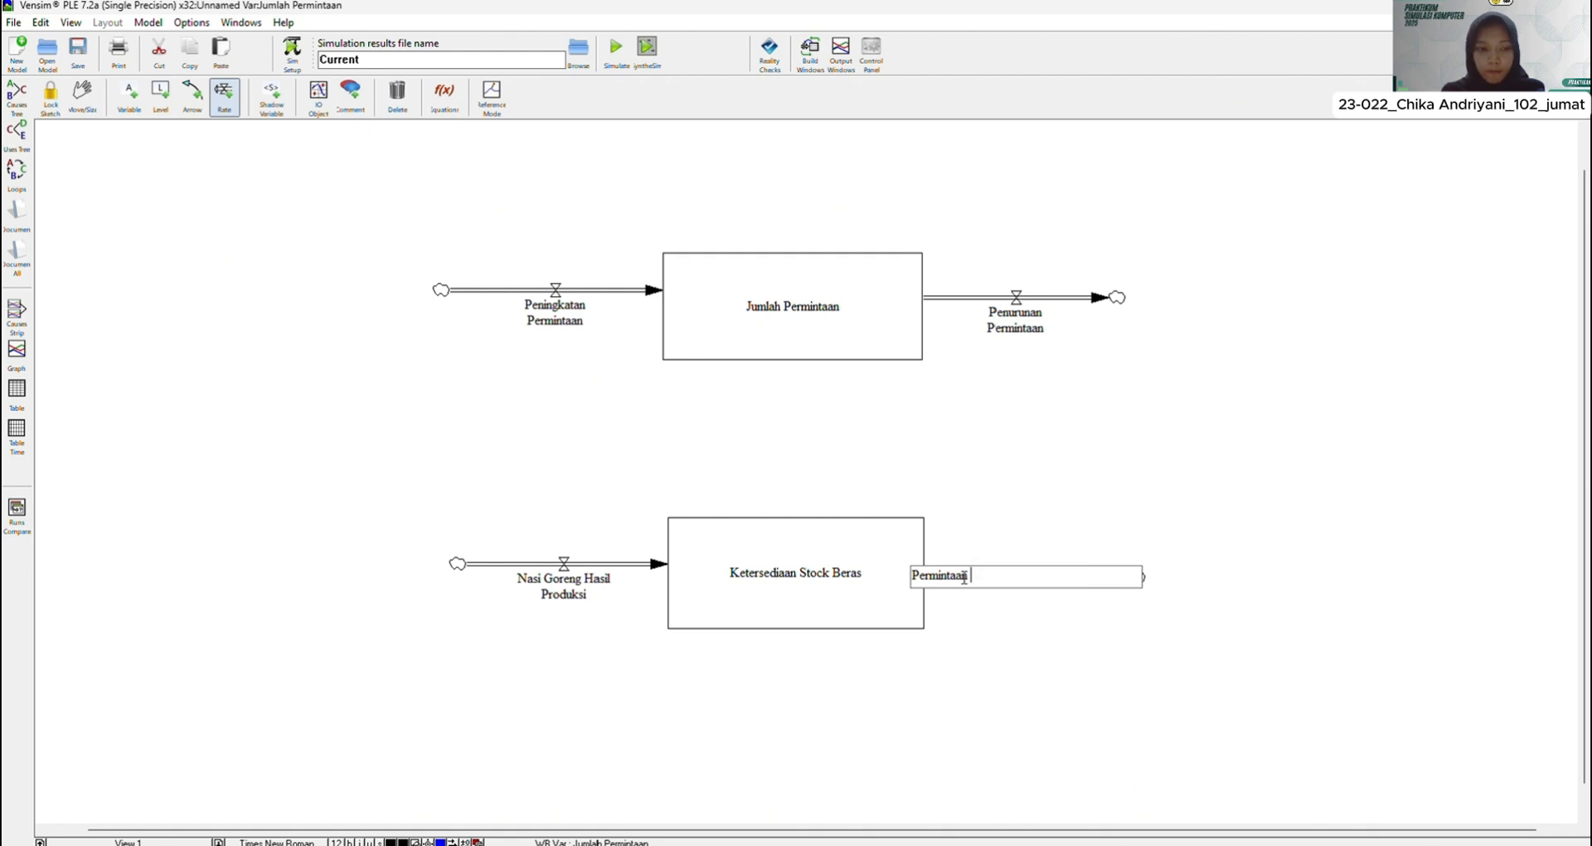
pyautogui.write('P')
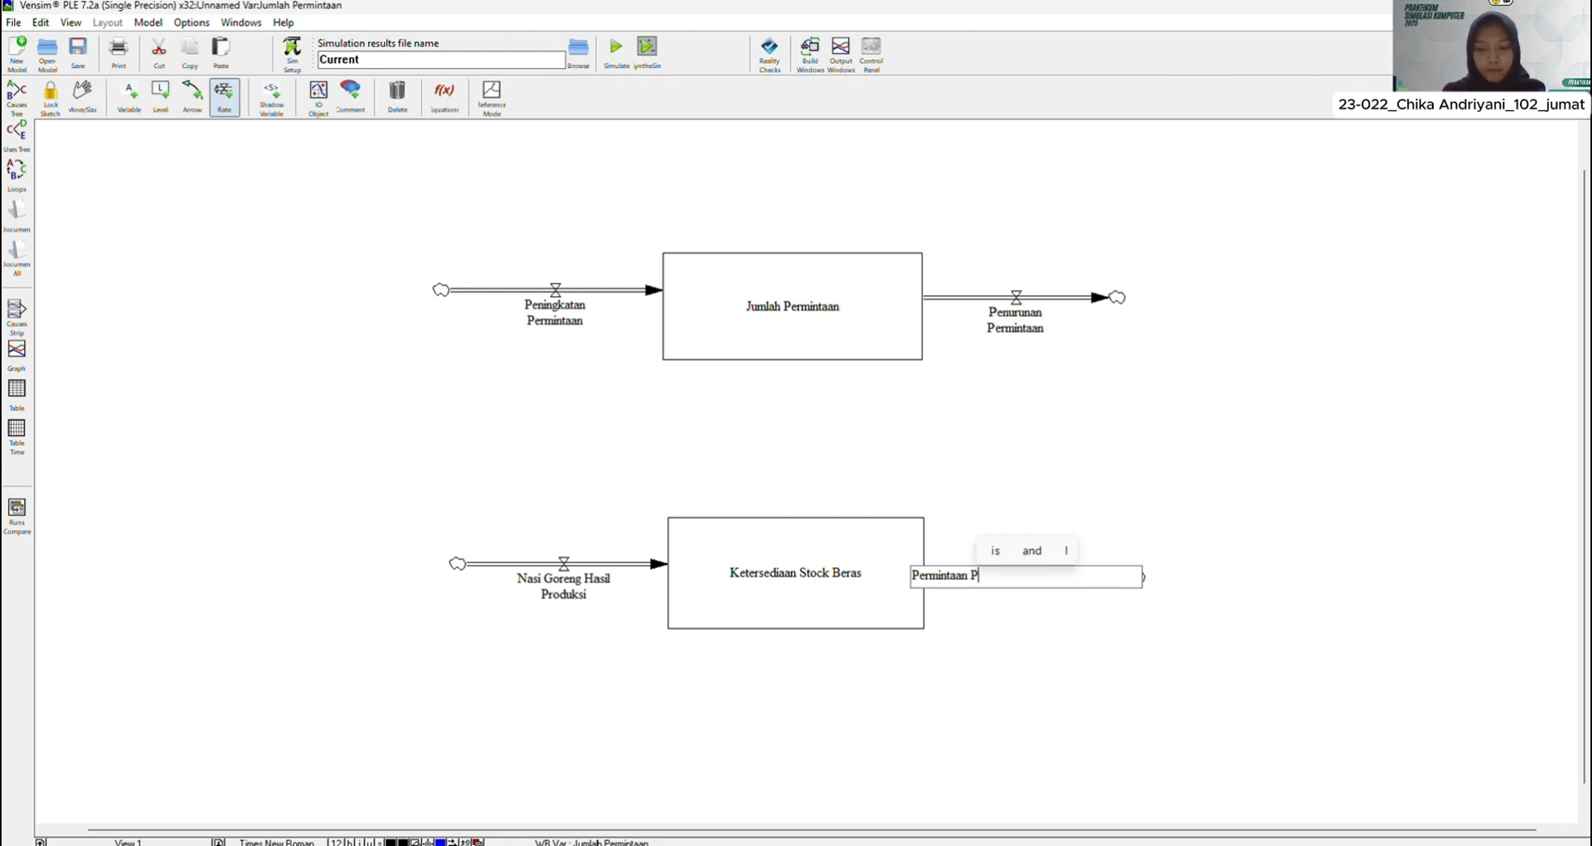
pyautogui.write('el')
pyautogui.write('ggan')
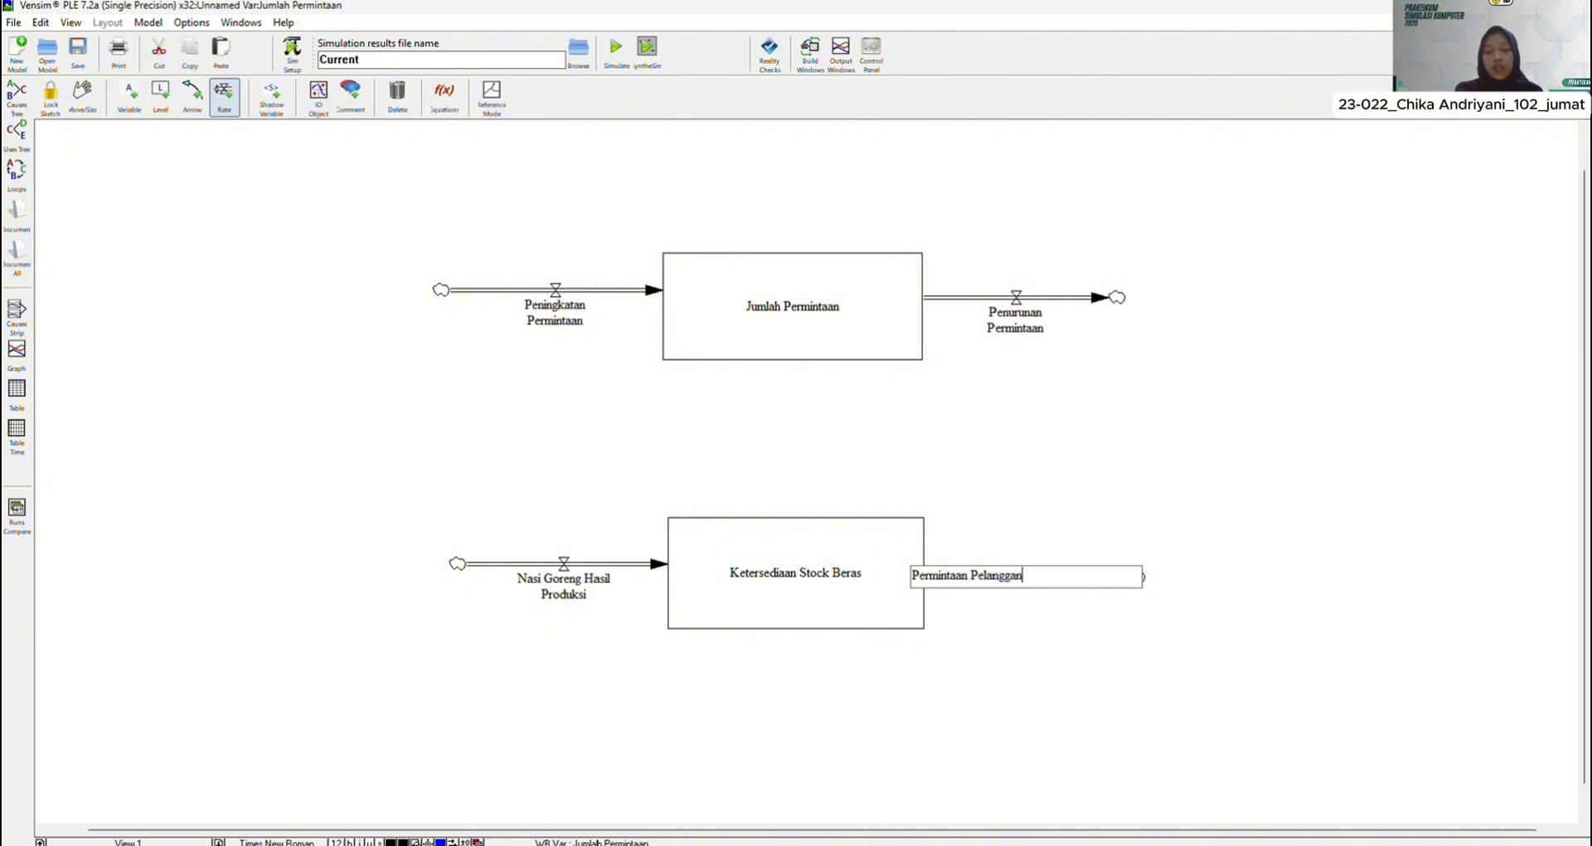
pyautogui.press('Return')
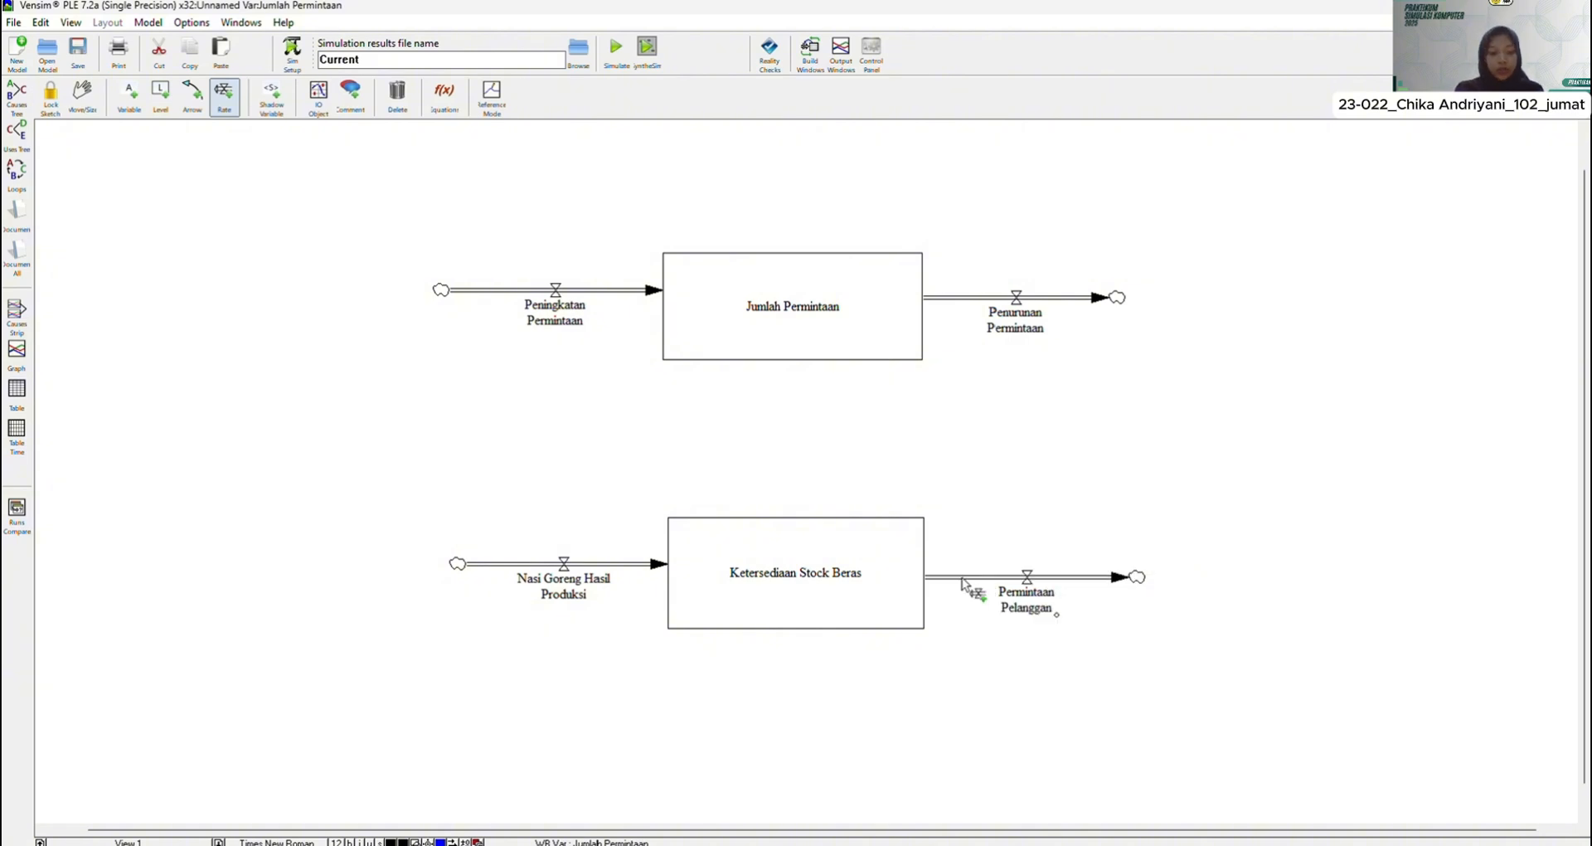
# Step: Add a second outflow named Beras Tidak Terpakai di Gudang from Ketersediaan Stock Beras to a cloud just below the Permintaan Pelanggan flow
pyautogui.click(800, 571)
pyautogui.click(1000, 625)
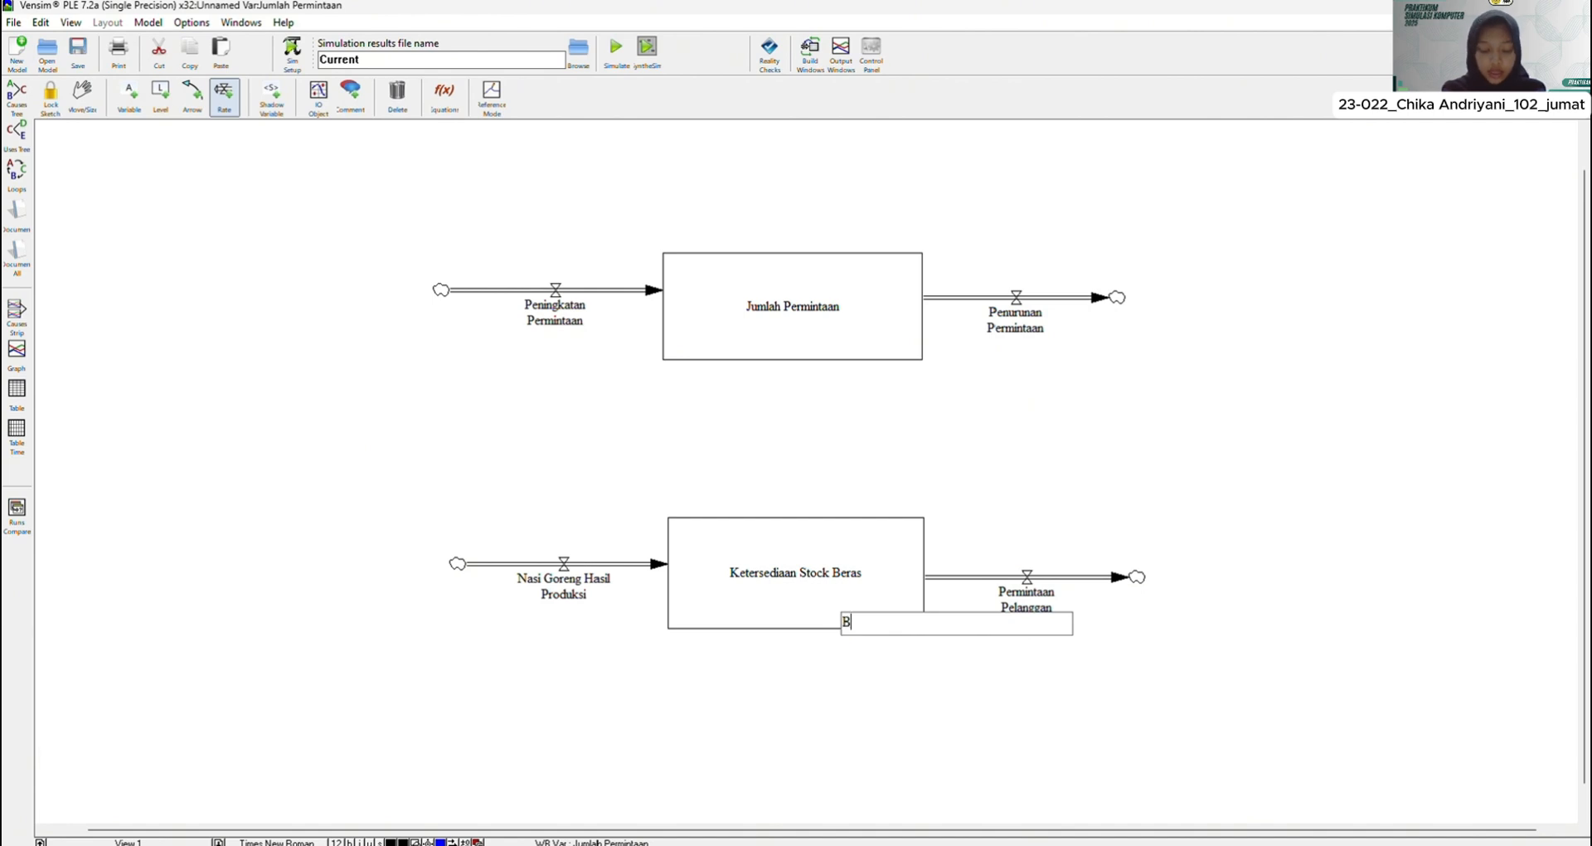
pyautogui.write('Beras Tida')
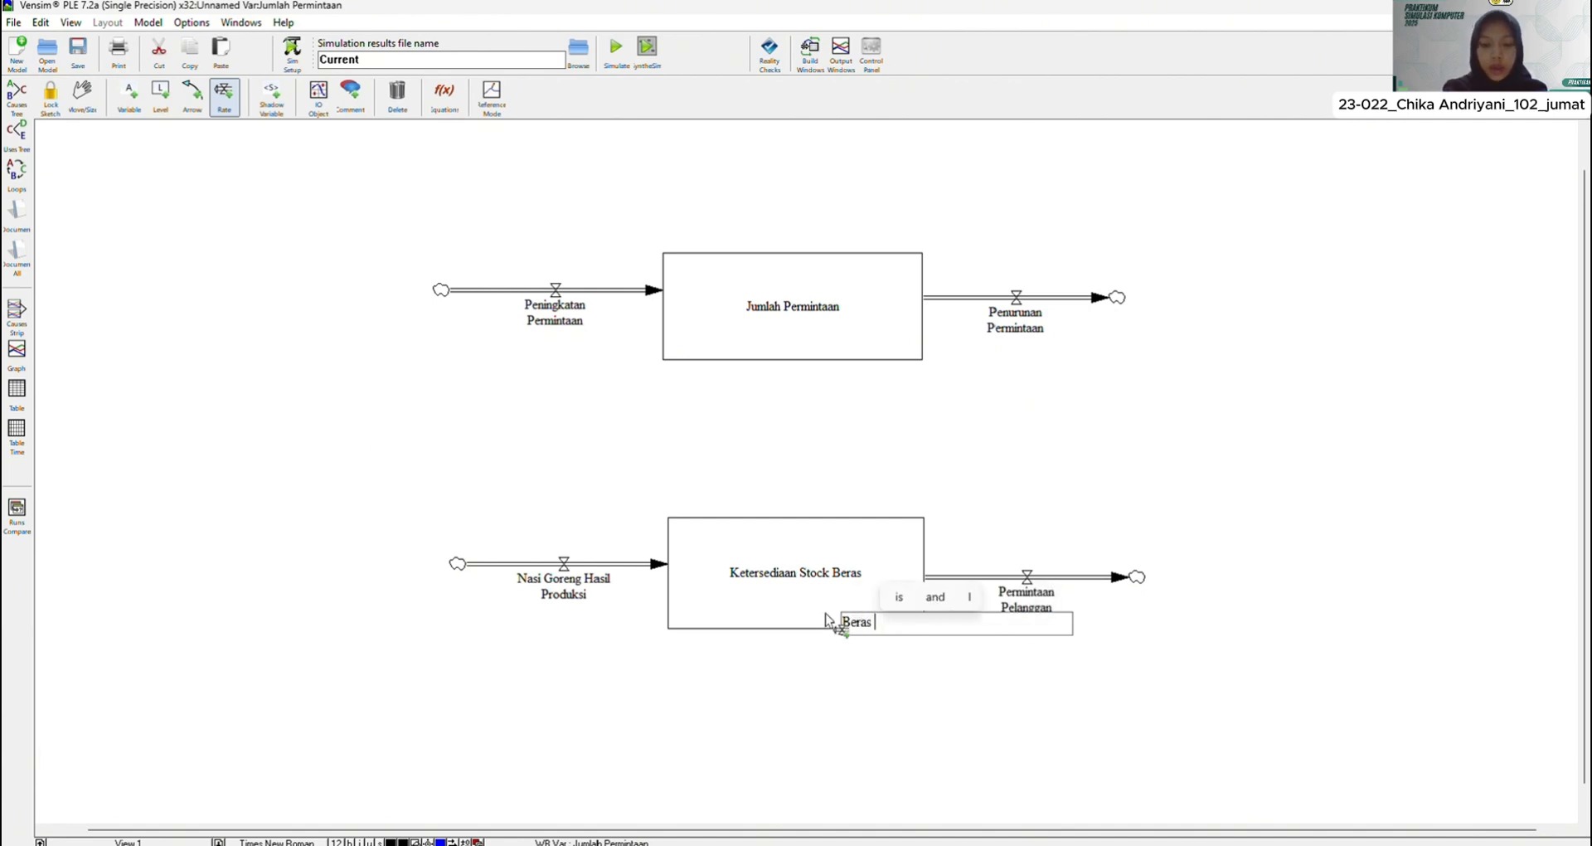
pyautogui.write('k ')
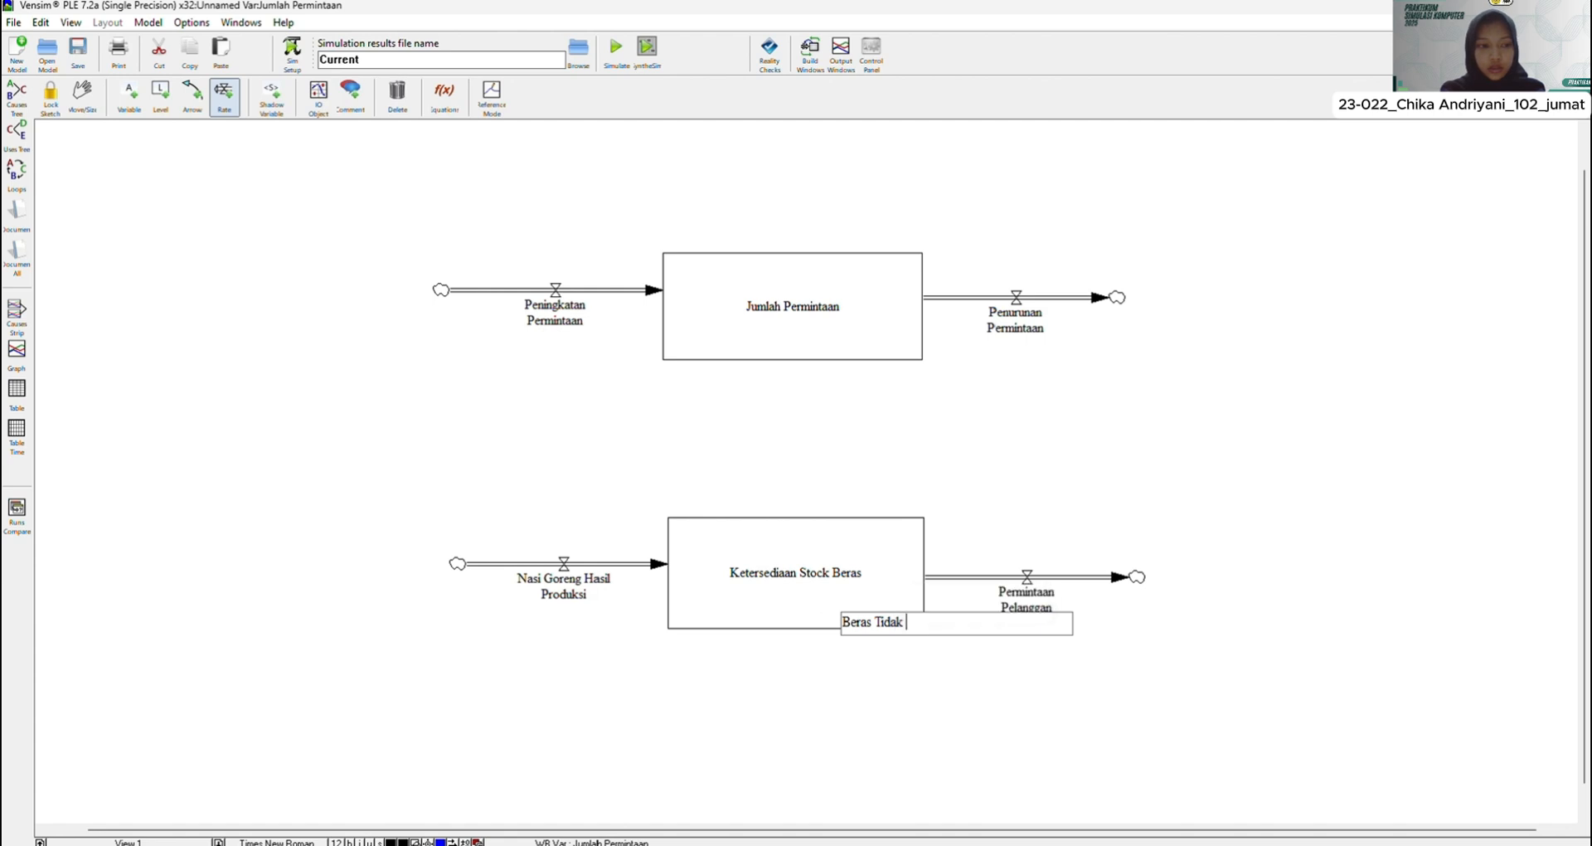
pyautogui.write('Ter')
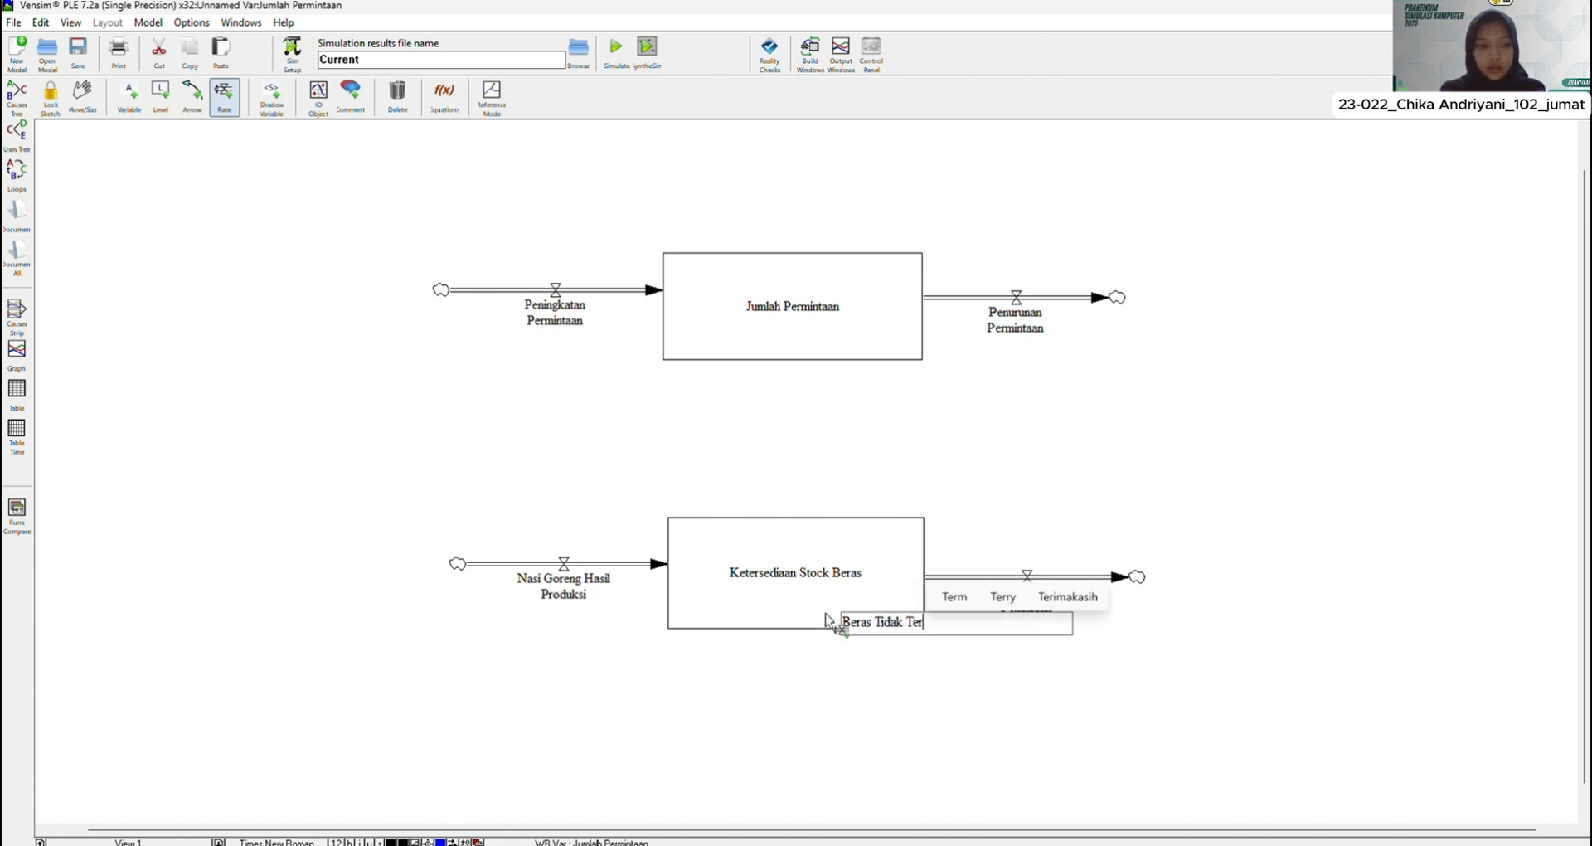
pyautogui.write('pakai di')
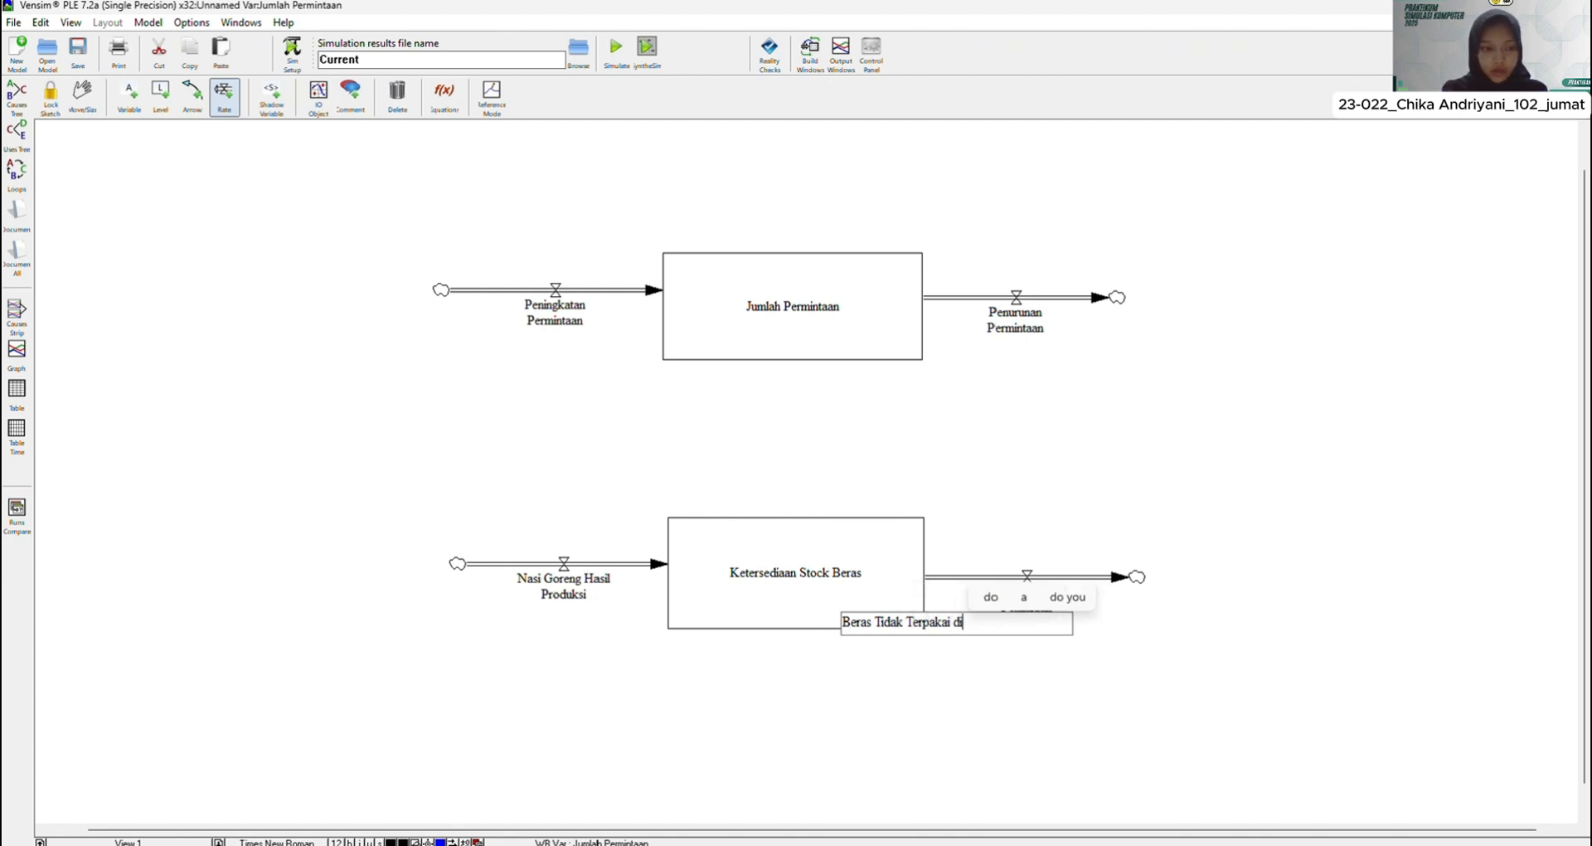
pyautogui.write(' Gudang')
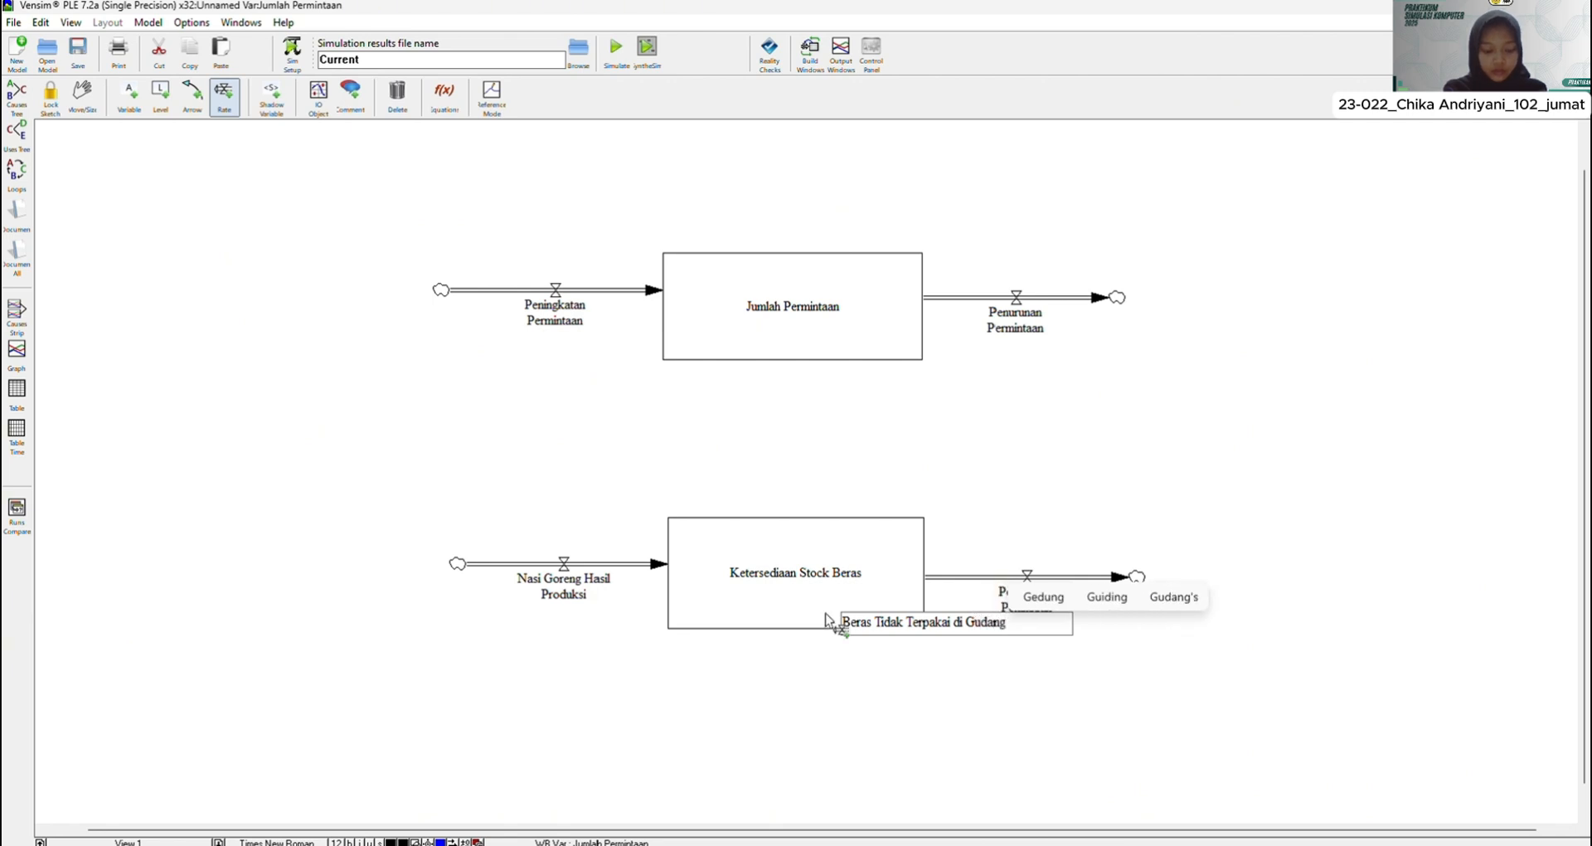
pyautogui.press('Return')
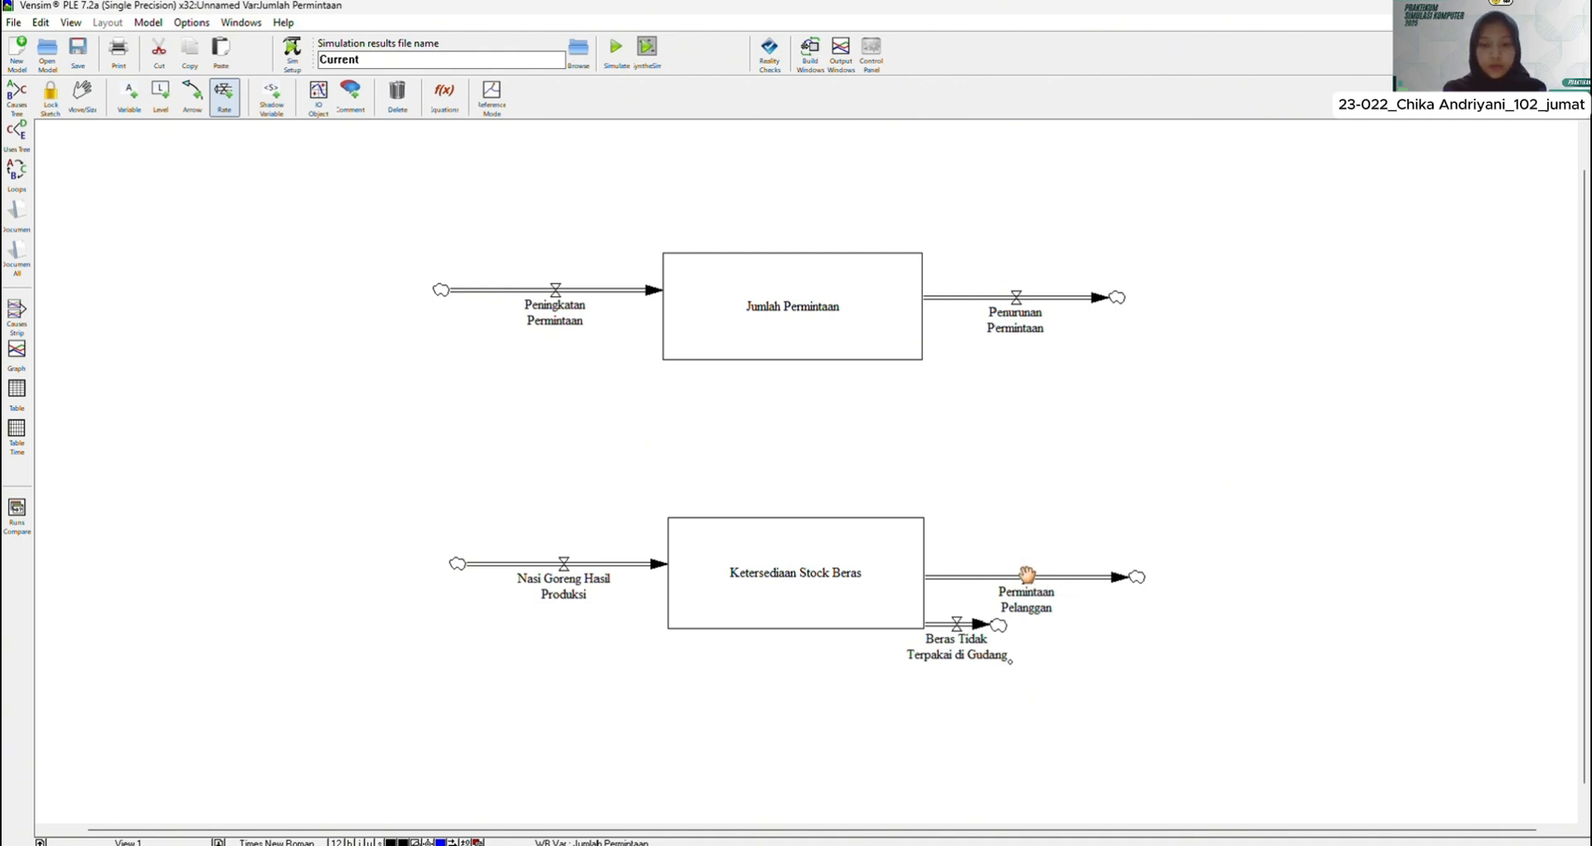
# Step: Move the Permintaan Pelanggan outflow and its cloud up, and stretch the Beras Tidak Terpakai di Gudang outflow to a similar length below it
pyautogui.moveTo(1029, 580); pyautogui.dragTo(1028, 549)
pyautogui.moveTo(1136, 578); pyautogui.dragTo(1135, 546)
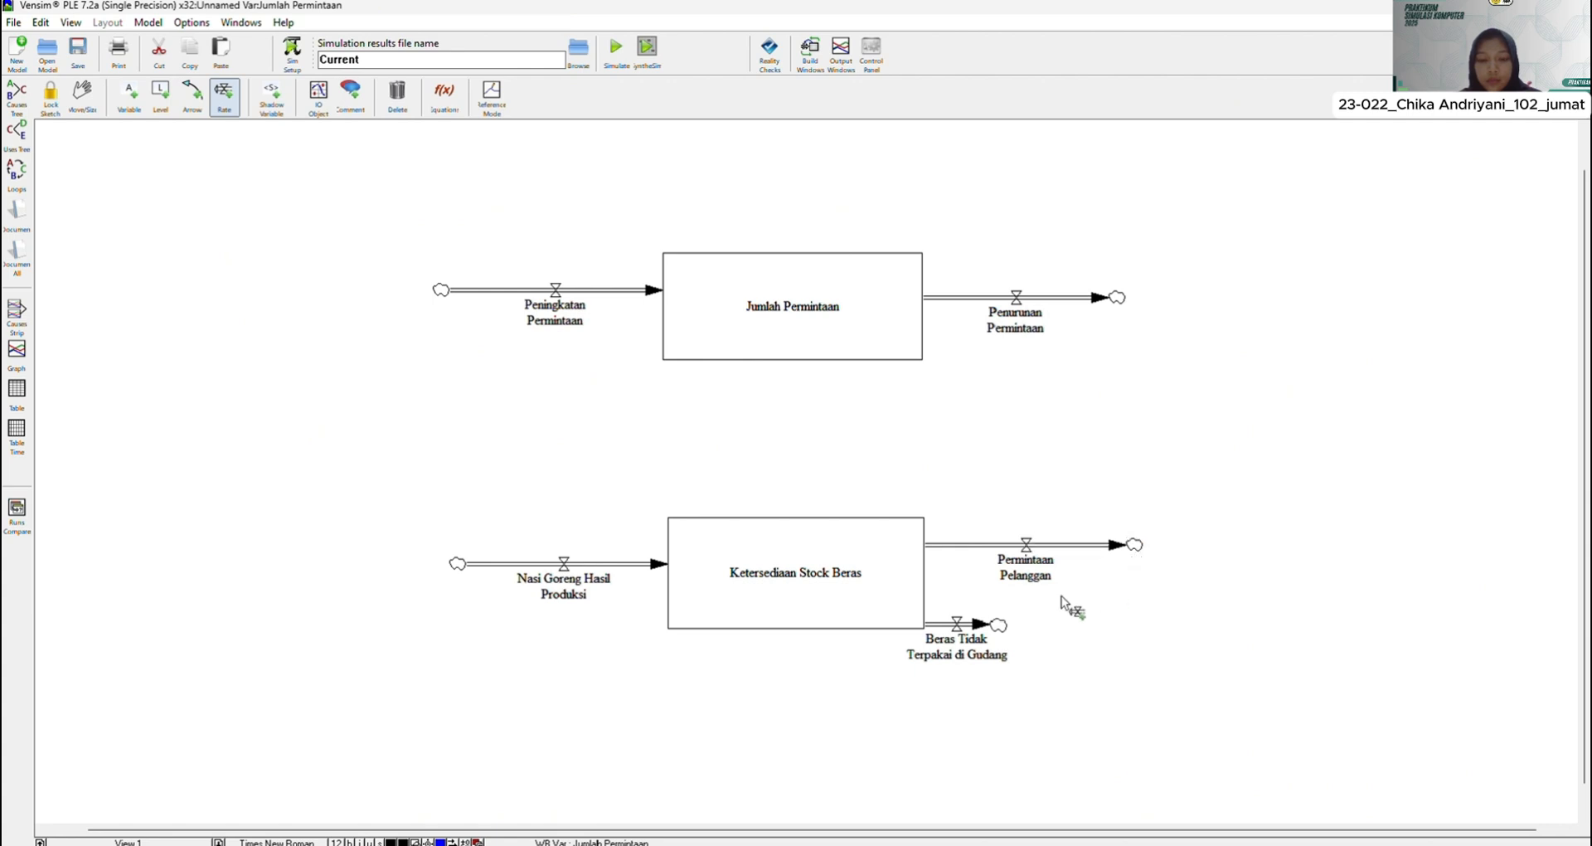
pyautogui.click(958, 621)
pyautogui.moveTo(960, 606); pyautogui.dragTo(1137, 608)
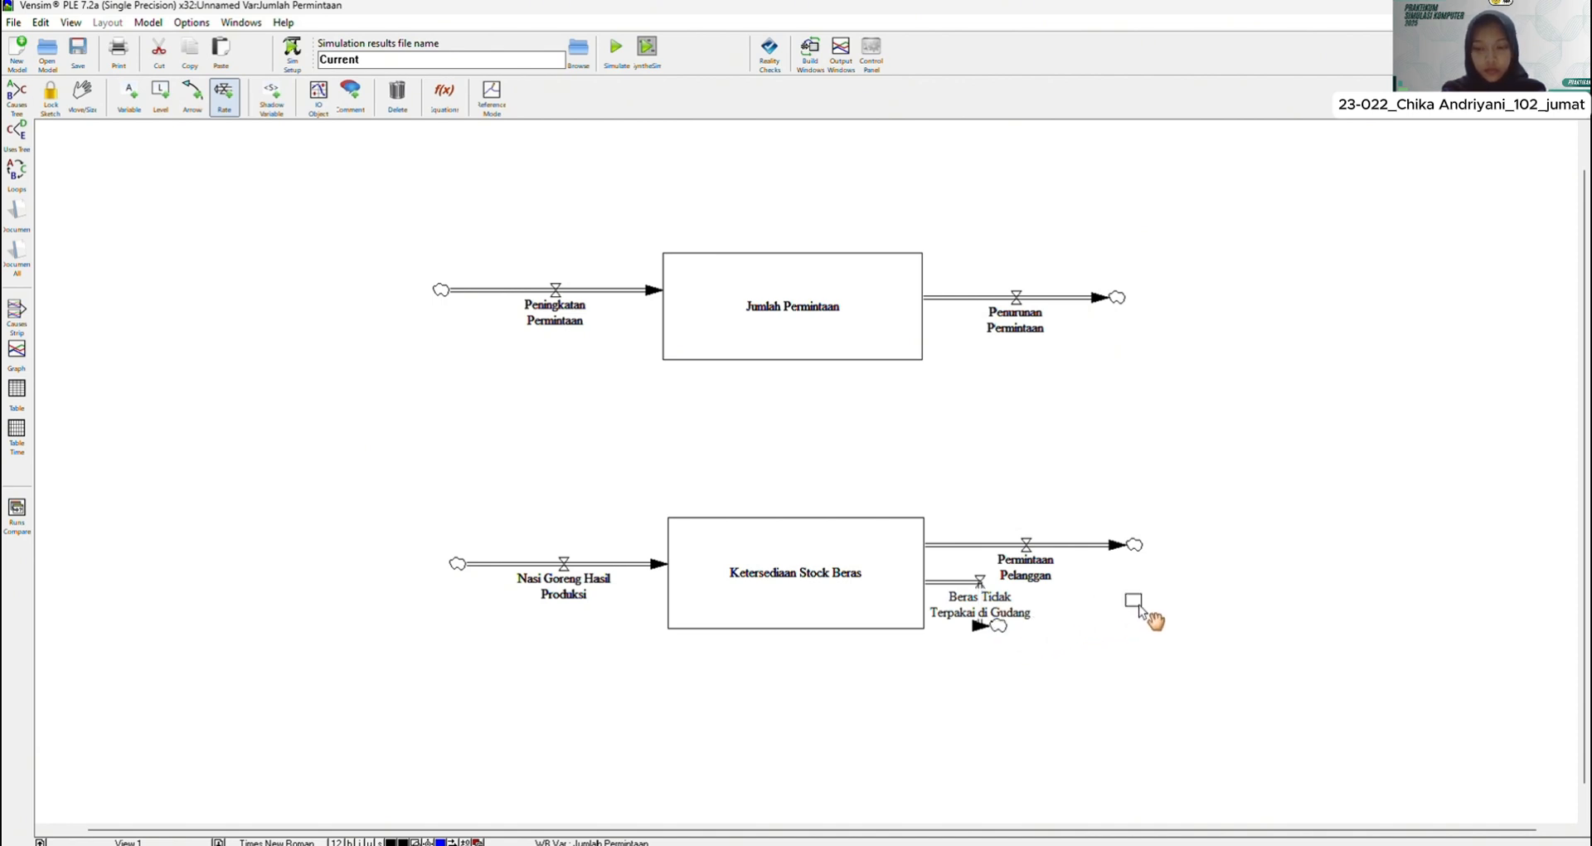
pyautogui.moveTo(985, 591); pyautogui.dragTo(1136, 588)
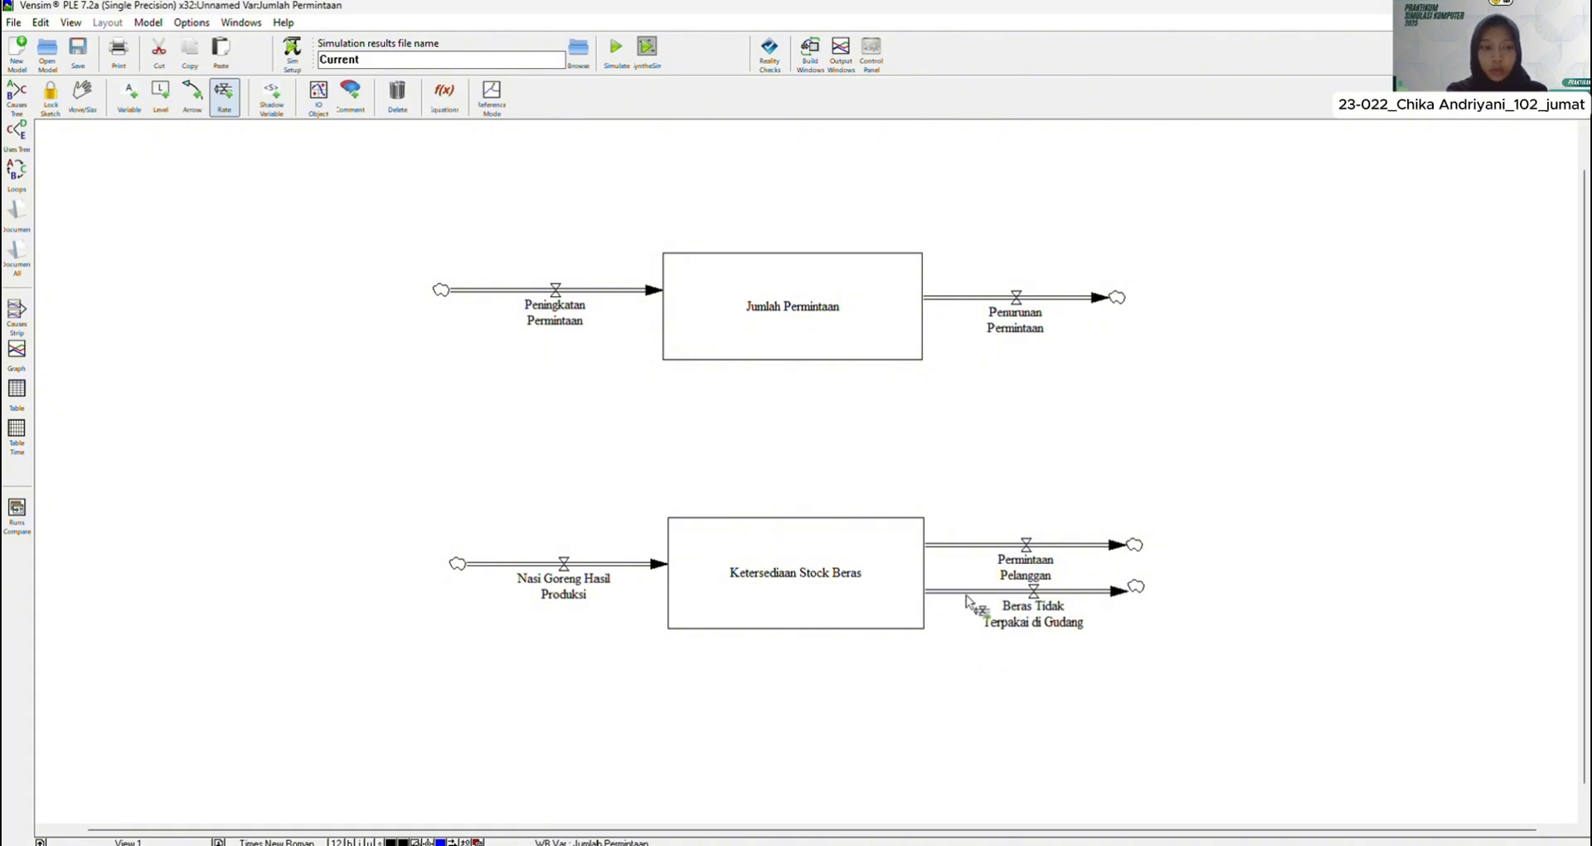
pyautogui.click(1036, 603)
pyautogui.moveTo(1040, 607); pyautogui.dragTo(1040, 617)
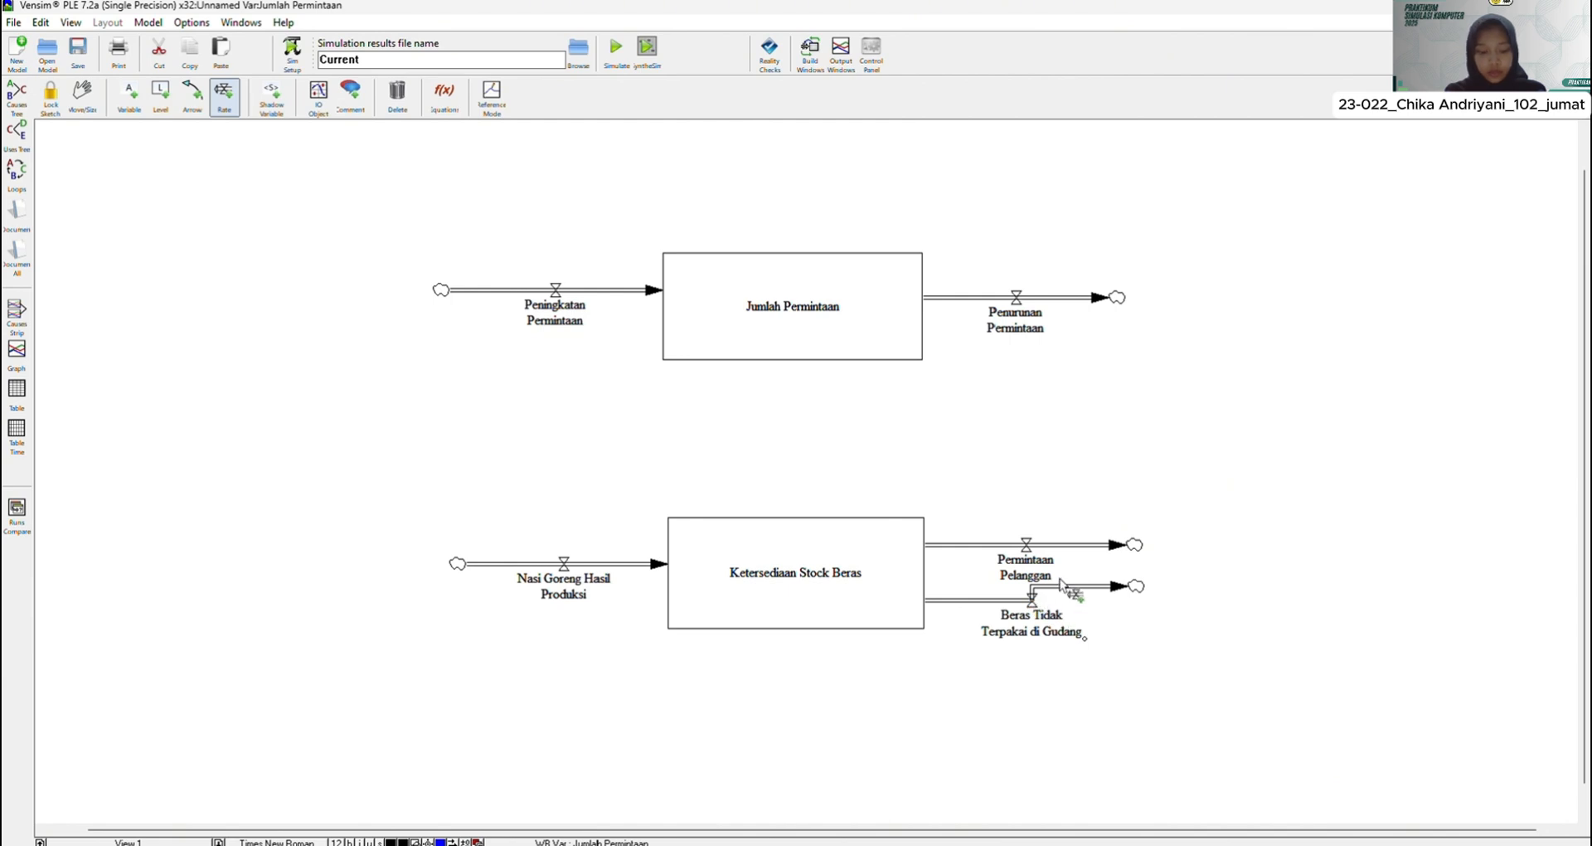
pyautogui.moveTo(1137, 589); pyautogui.dragTo(1140, 606)
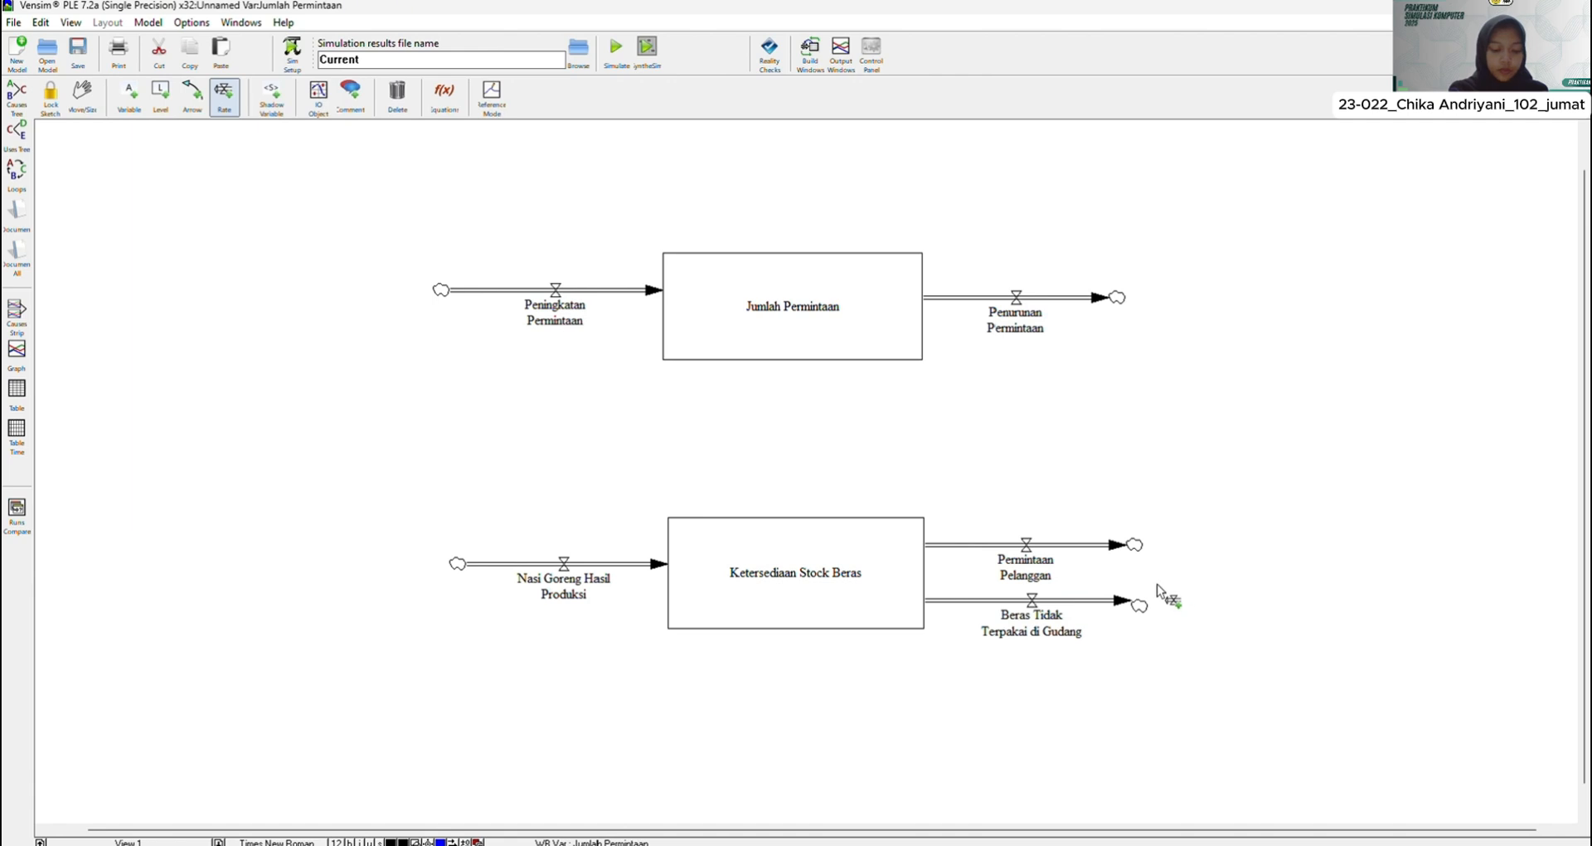
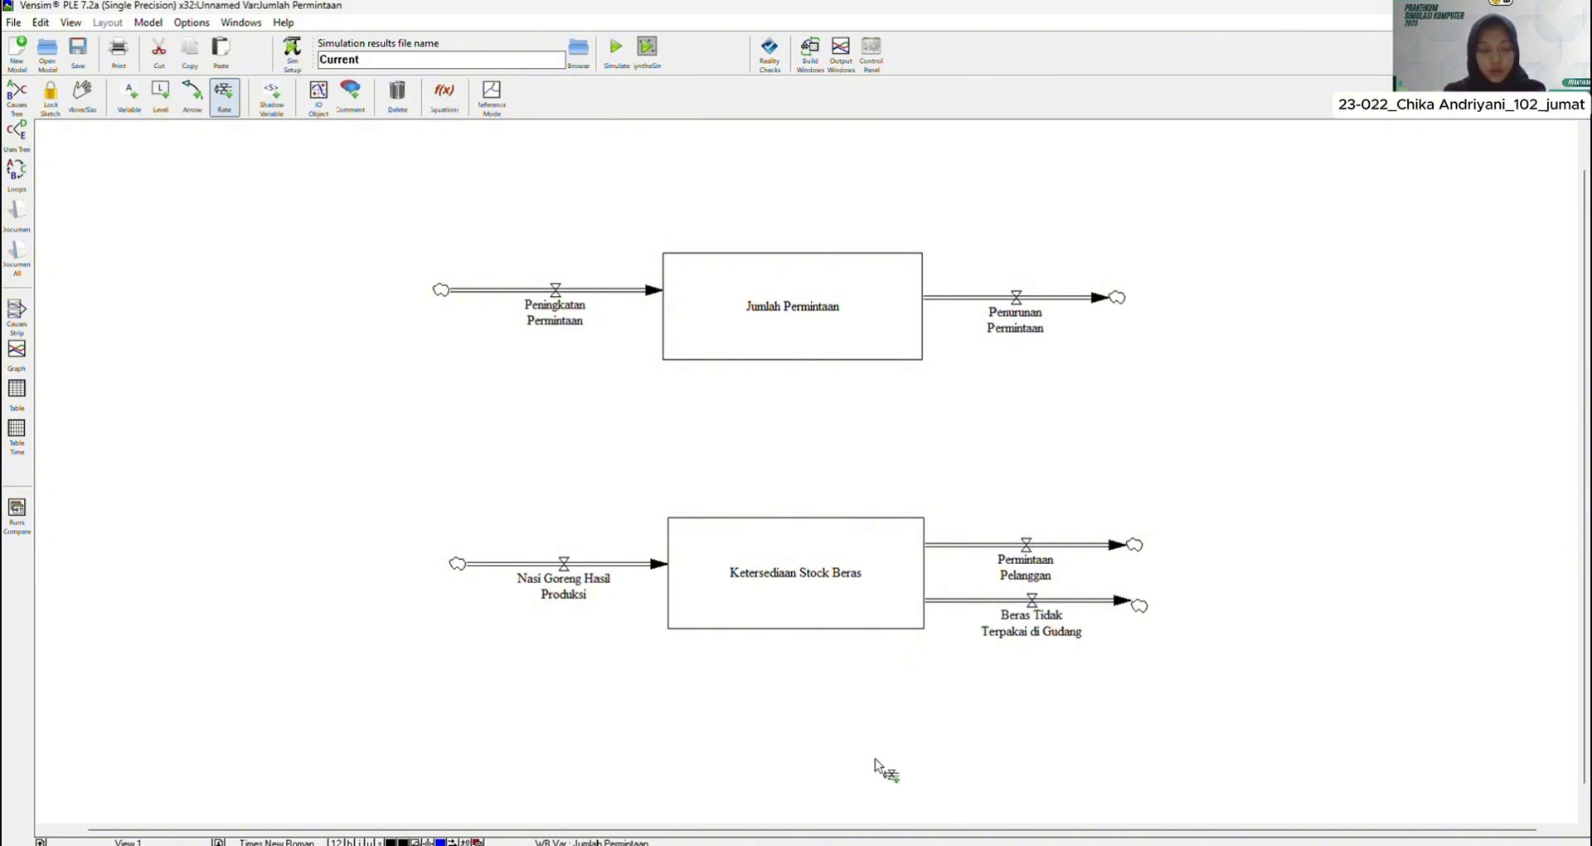
# Step: Add a variable named Persentase Peningkatan Permintaan and position it above and left of the Peningkatan Permintaan inflow
pyautogui.click(88, 111)
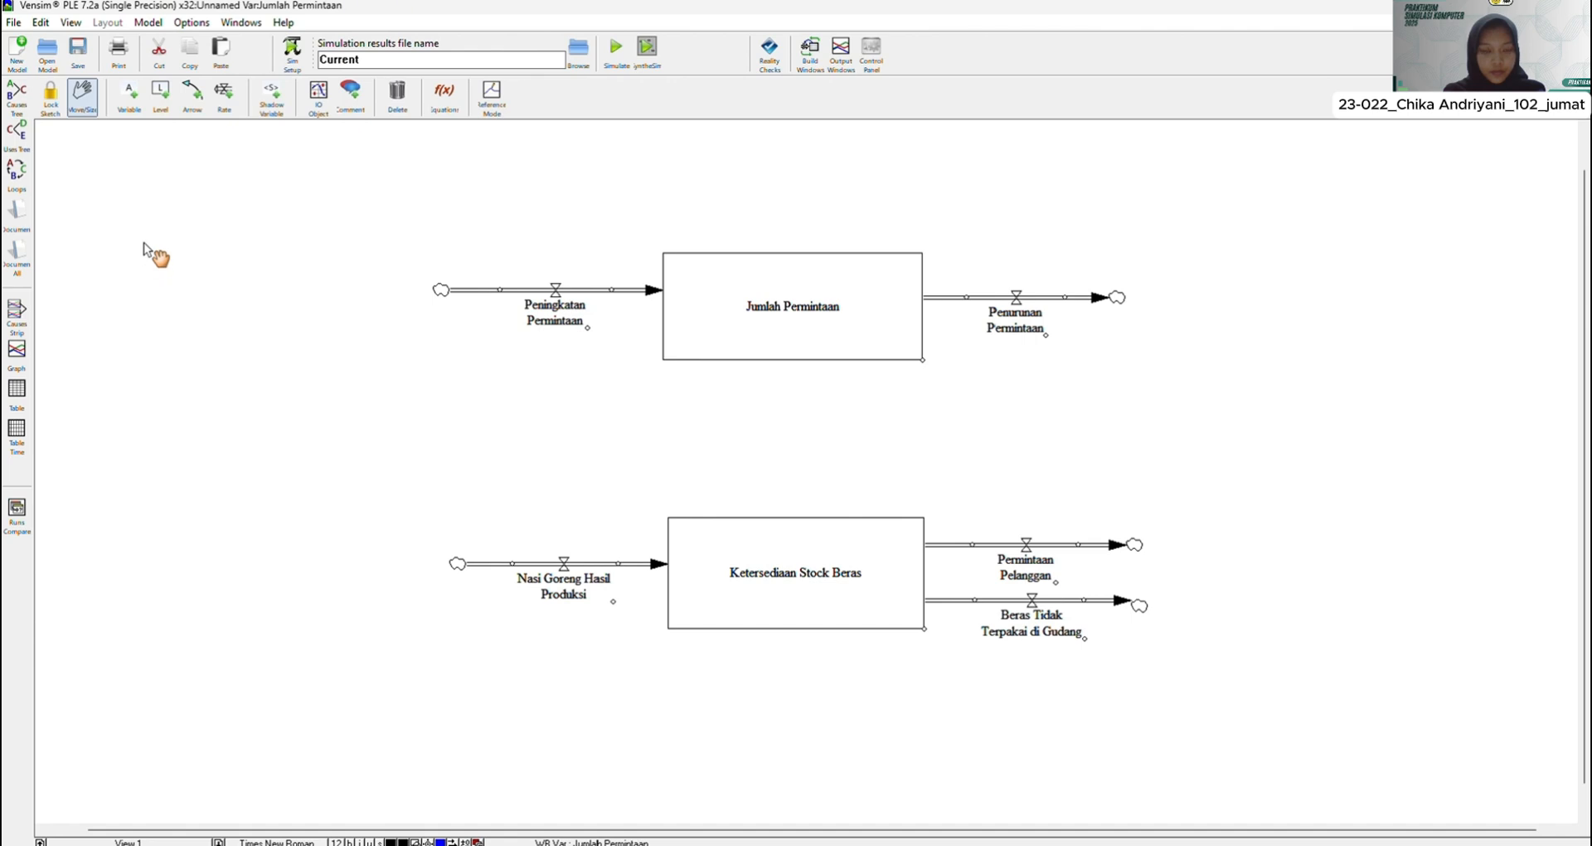
pyautogui.click(131, 111)
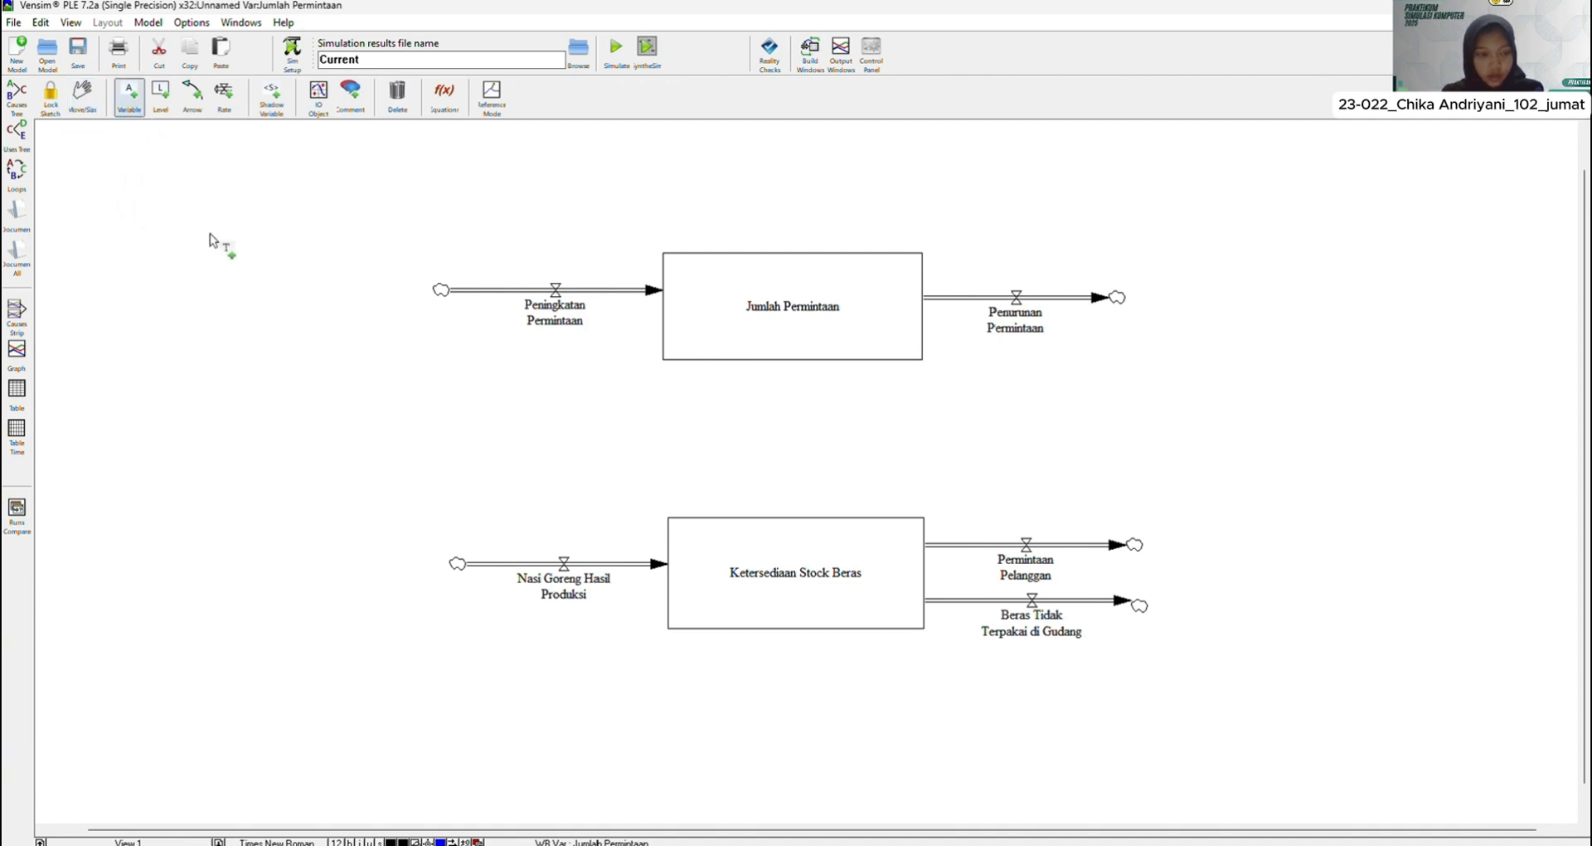
pyautogui.click(306, 174)
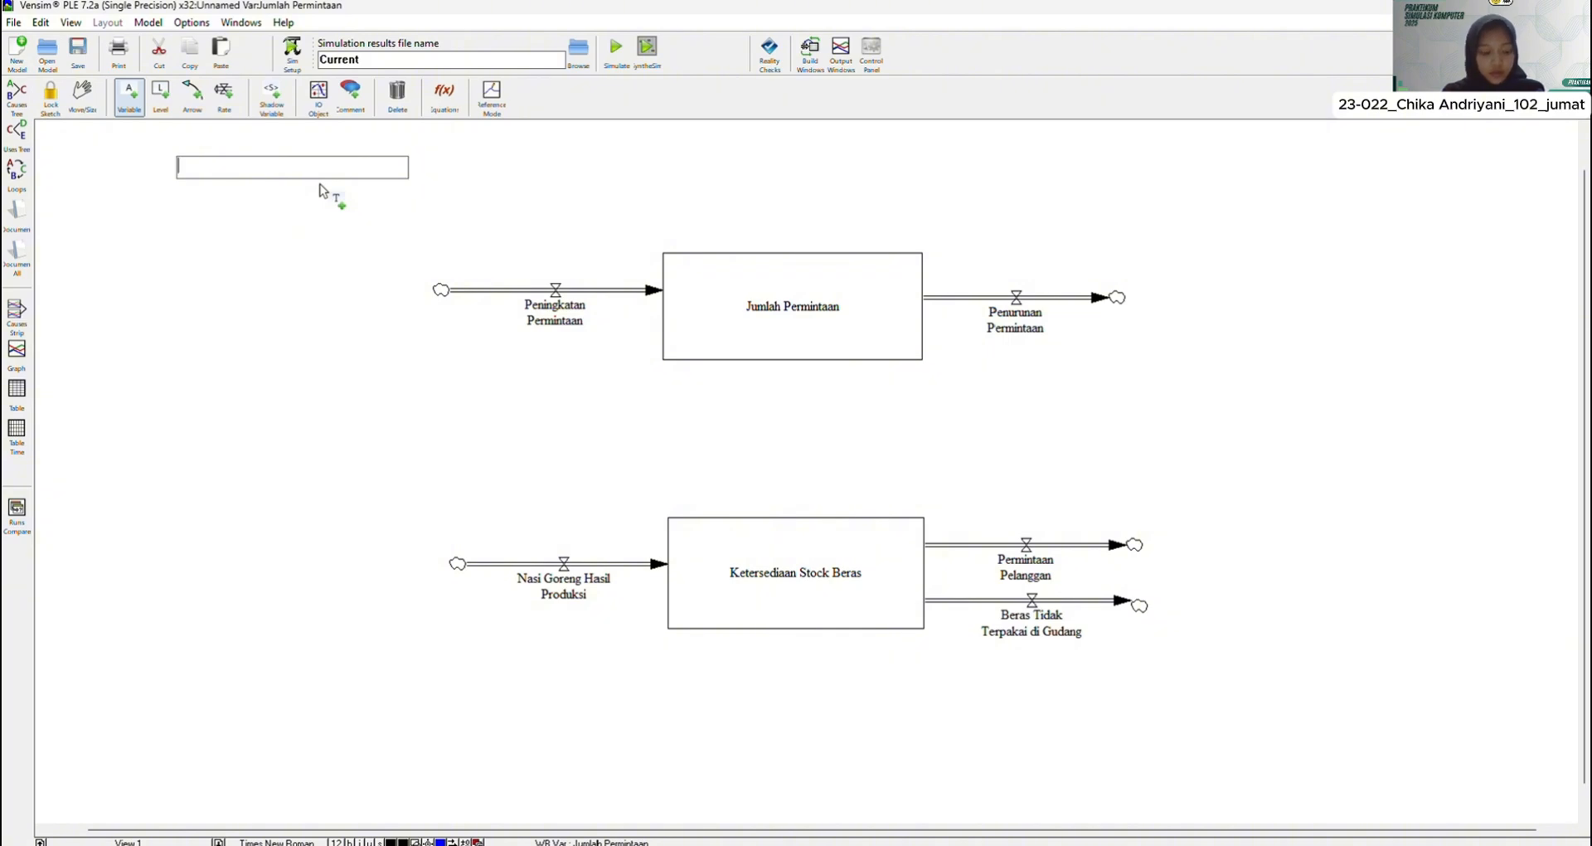
pyautogui.write('Persentas')
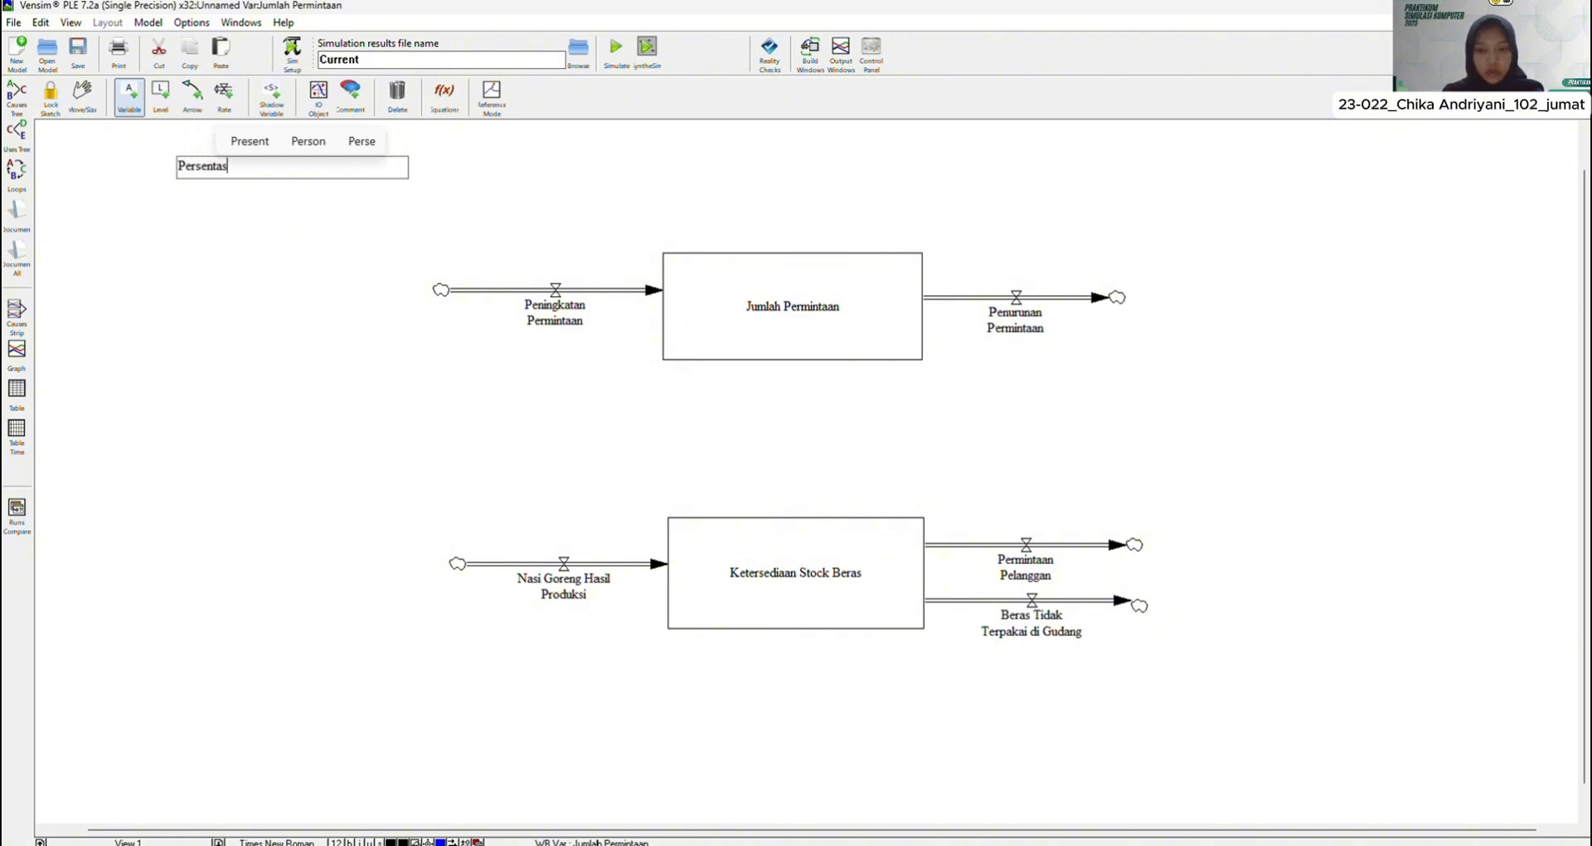
pyautogui.write('e')
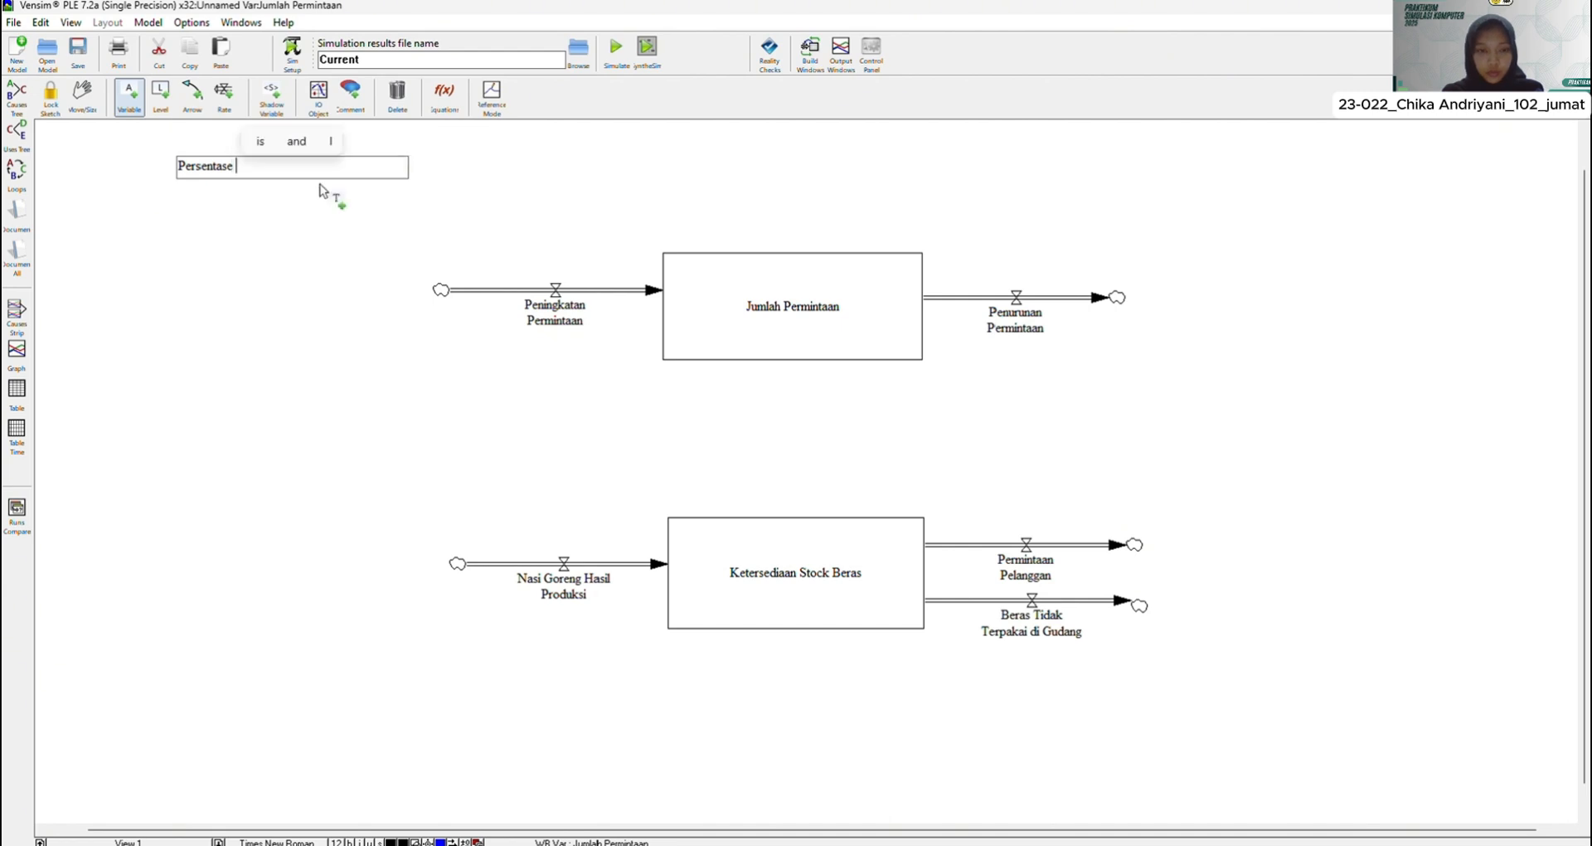
pyautogui.write(' Pening')
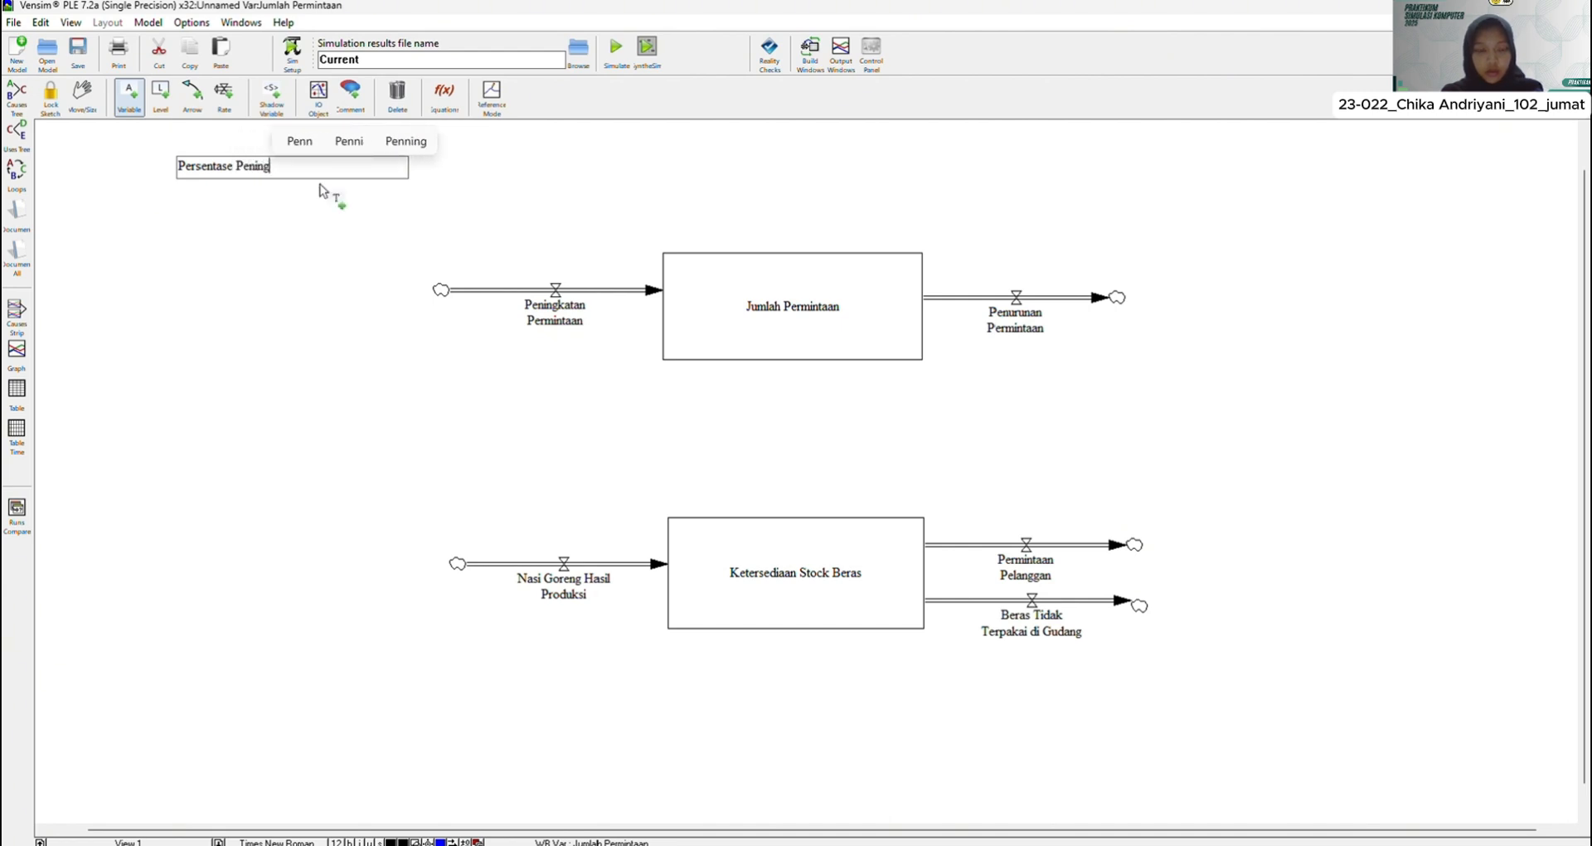
pyautogui.write('katan Perm')
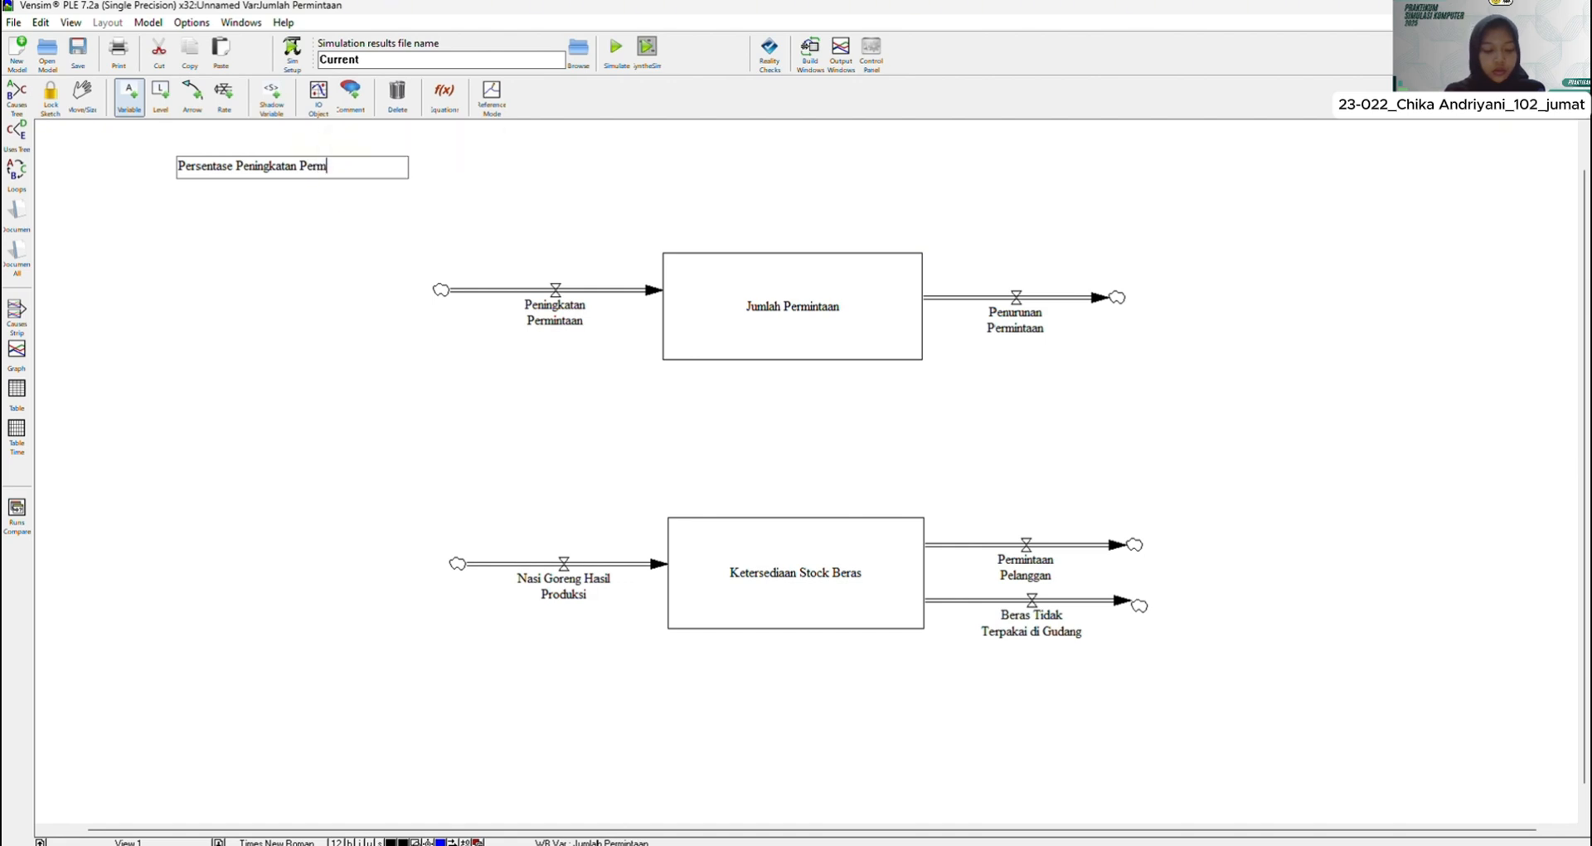
pyautogui.write('intaan')
pyautogui.press('Return')
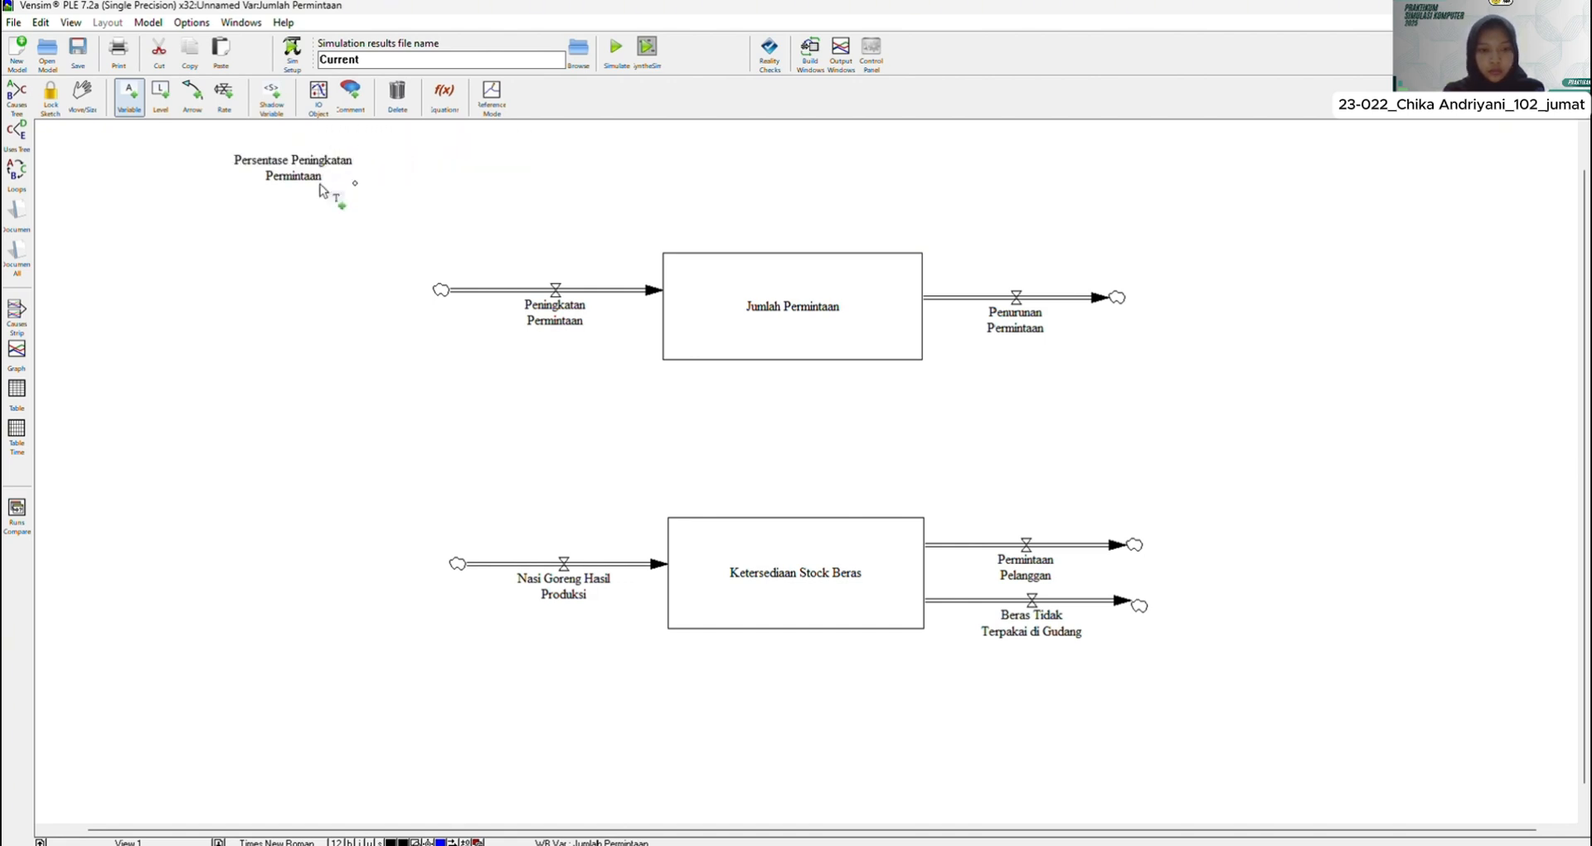
pyautogui.moveTo(270, 171); pyautogui.dragTo(330, 196)
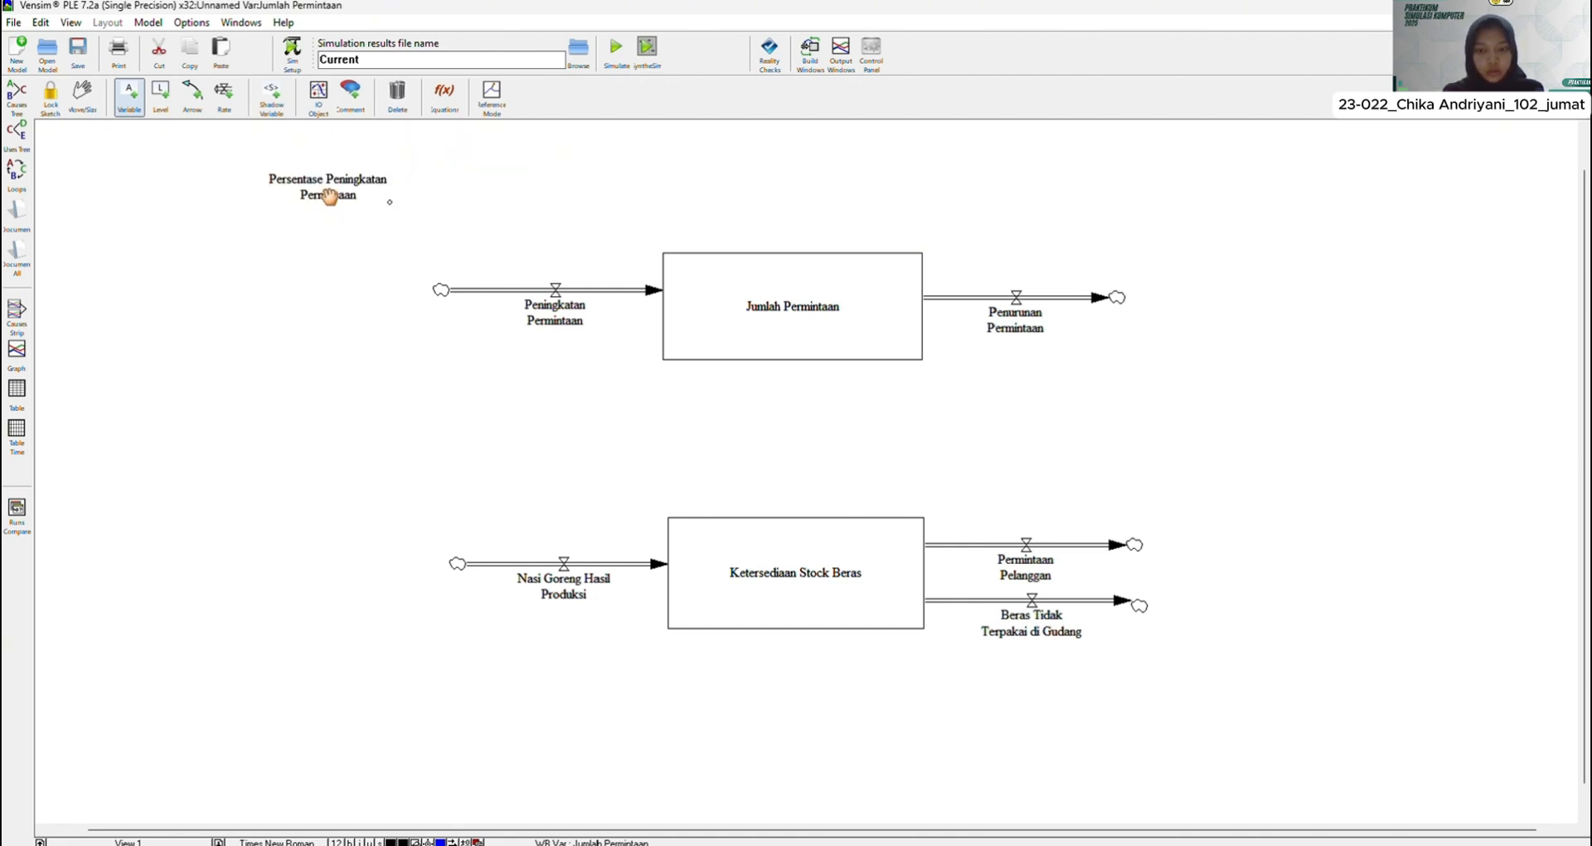
# Step: Add a variable named Persentase Penurunan Permintaan above and right of the Penurunan Permintaan outflow
pyautogui.click(1162, 181)
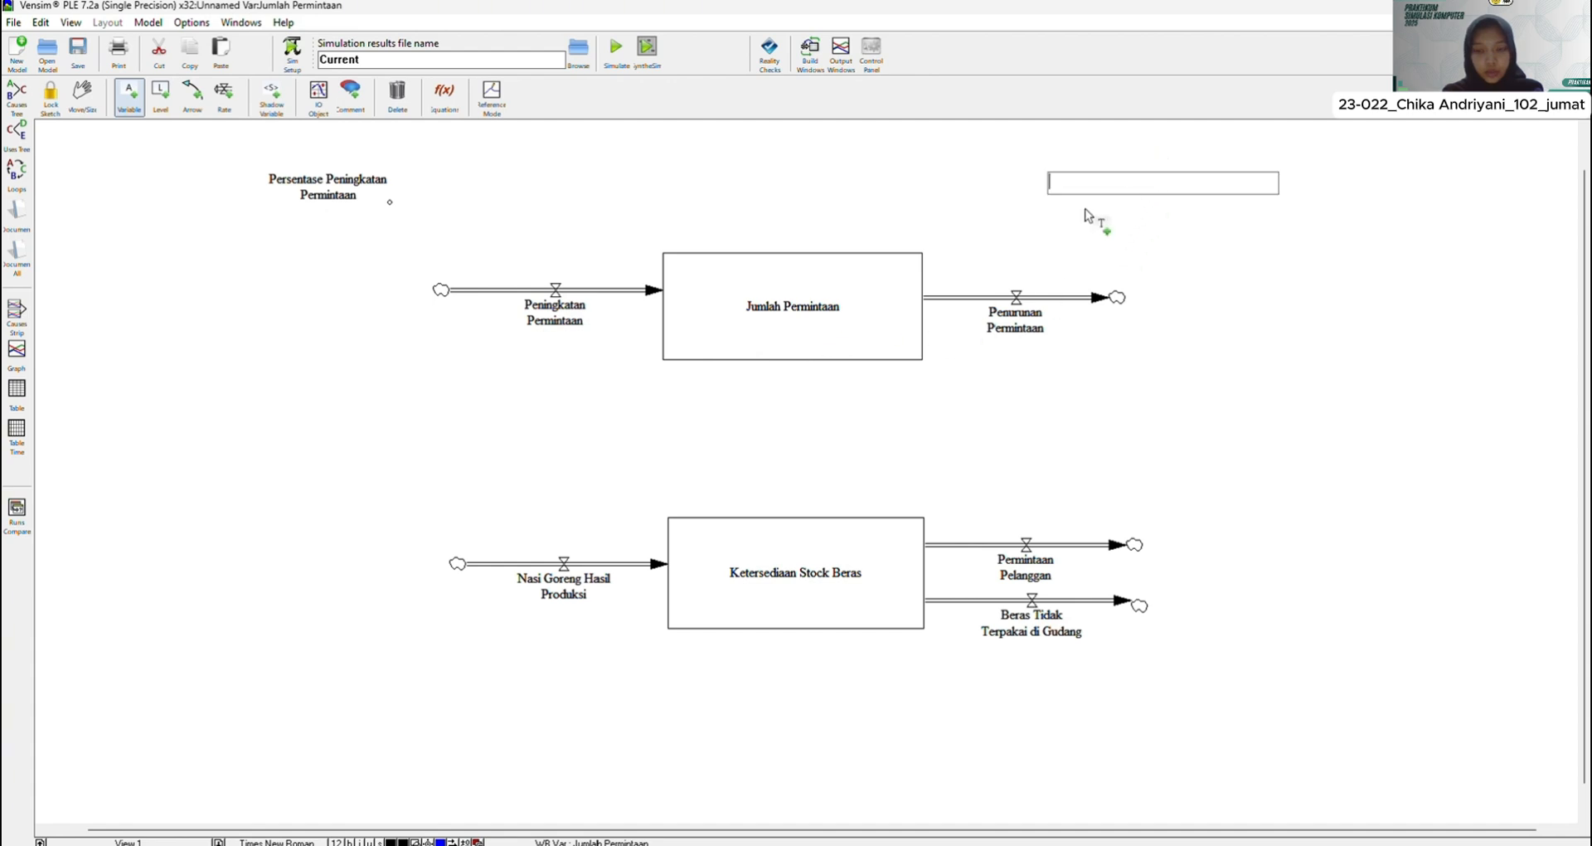
pyautogui.write('Pe')
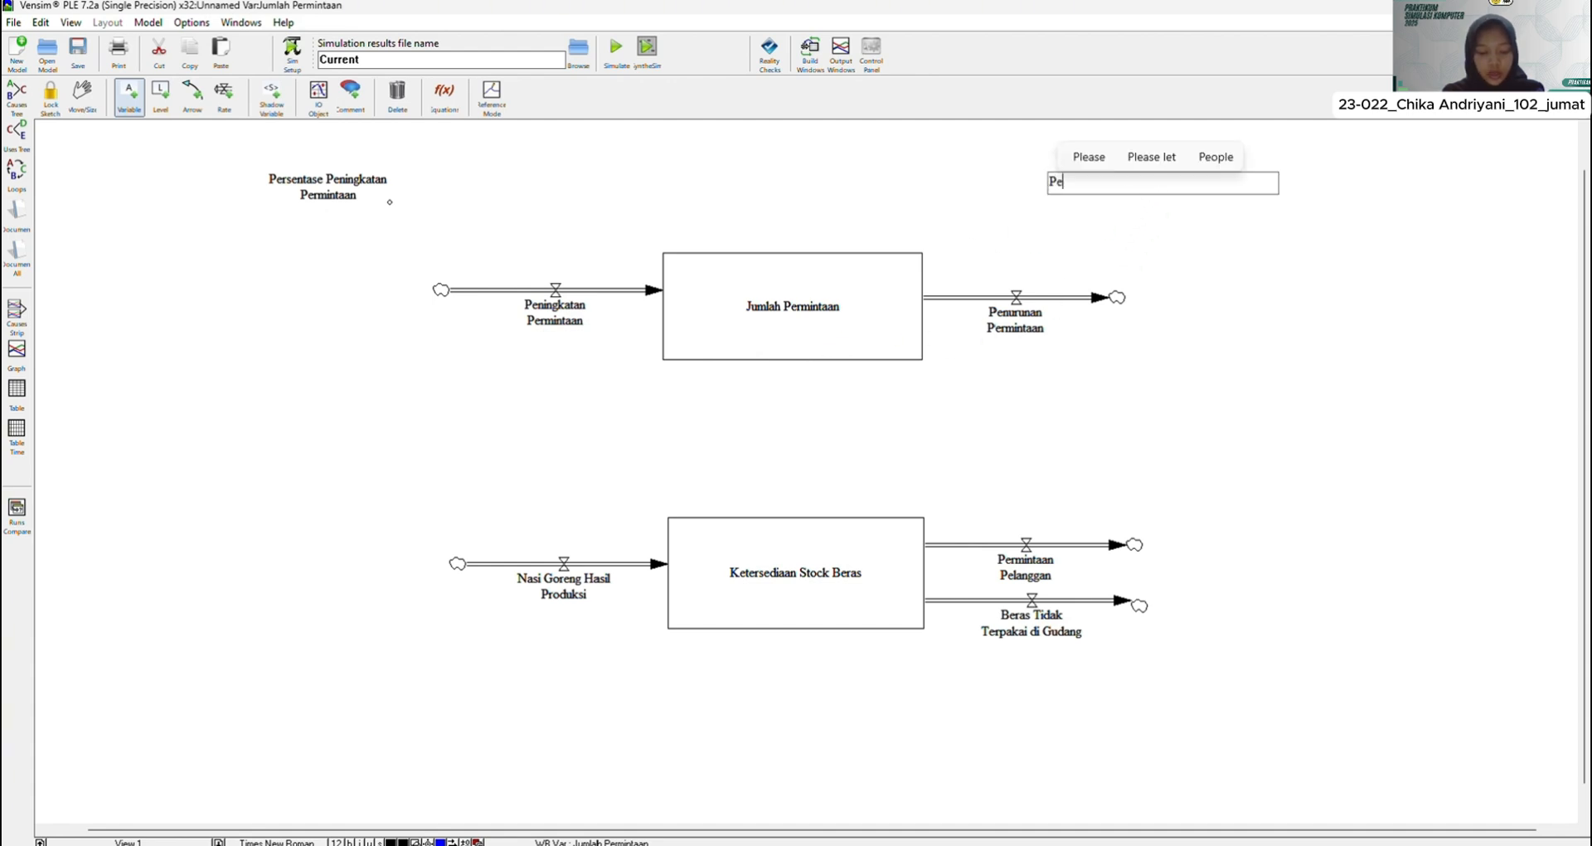
pyautogui.write('rsentase P')
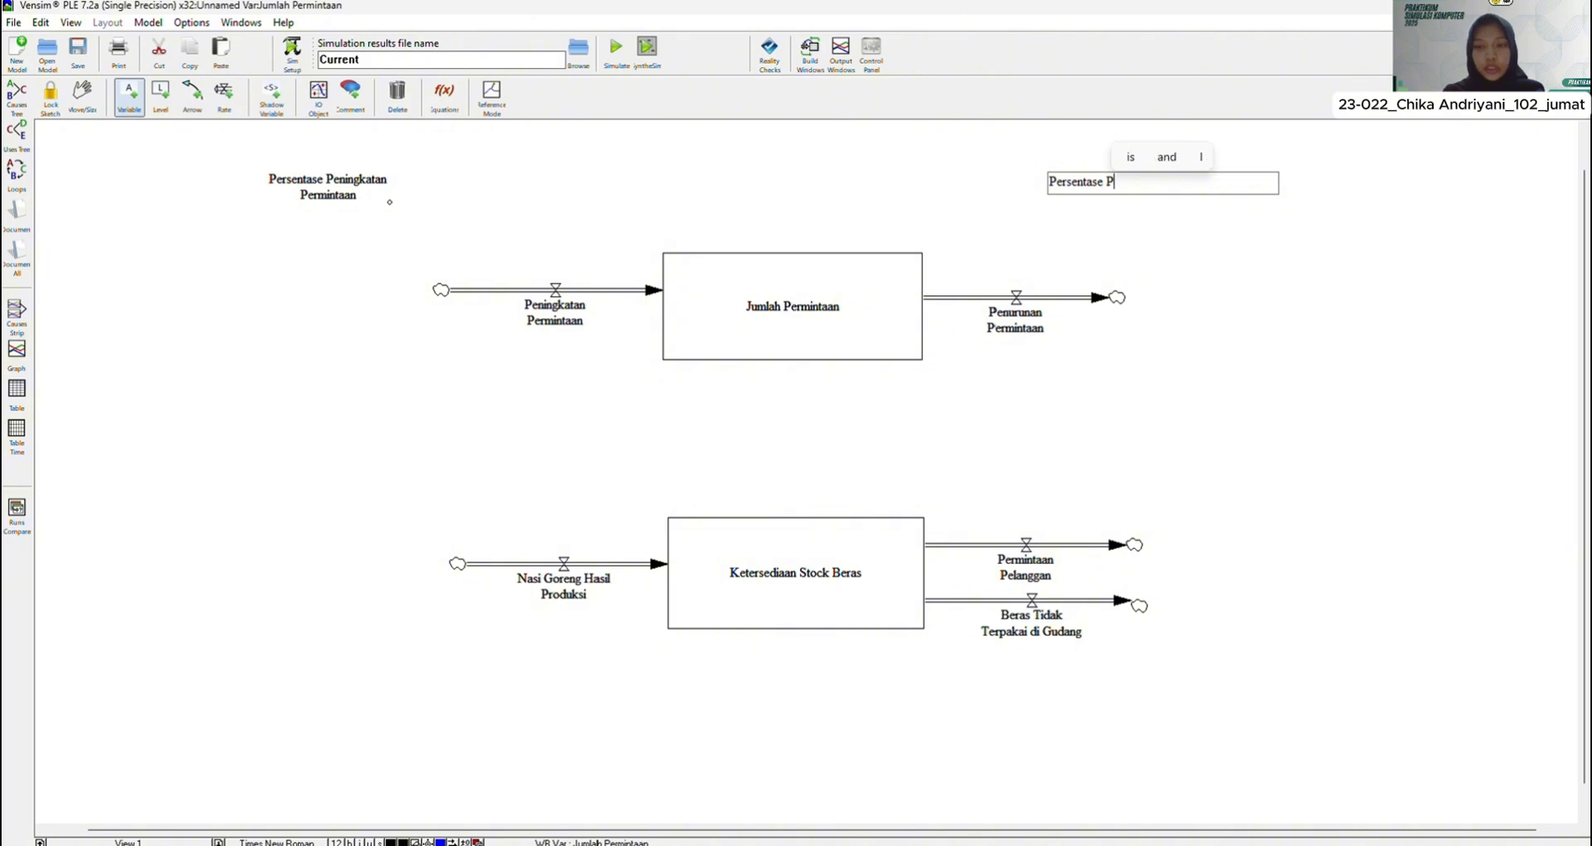
pyautogui.write('enurunan Permintaan')
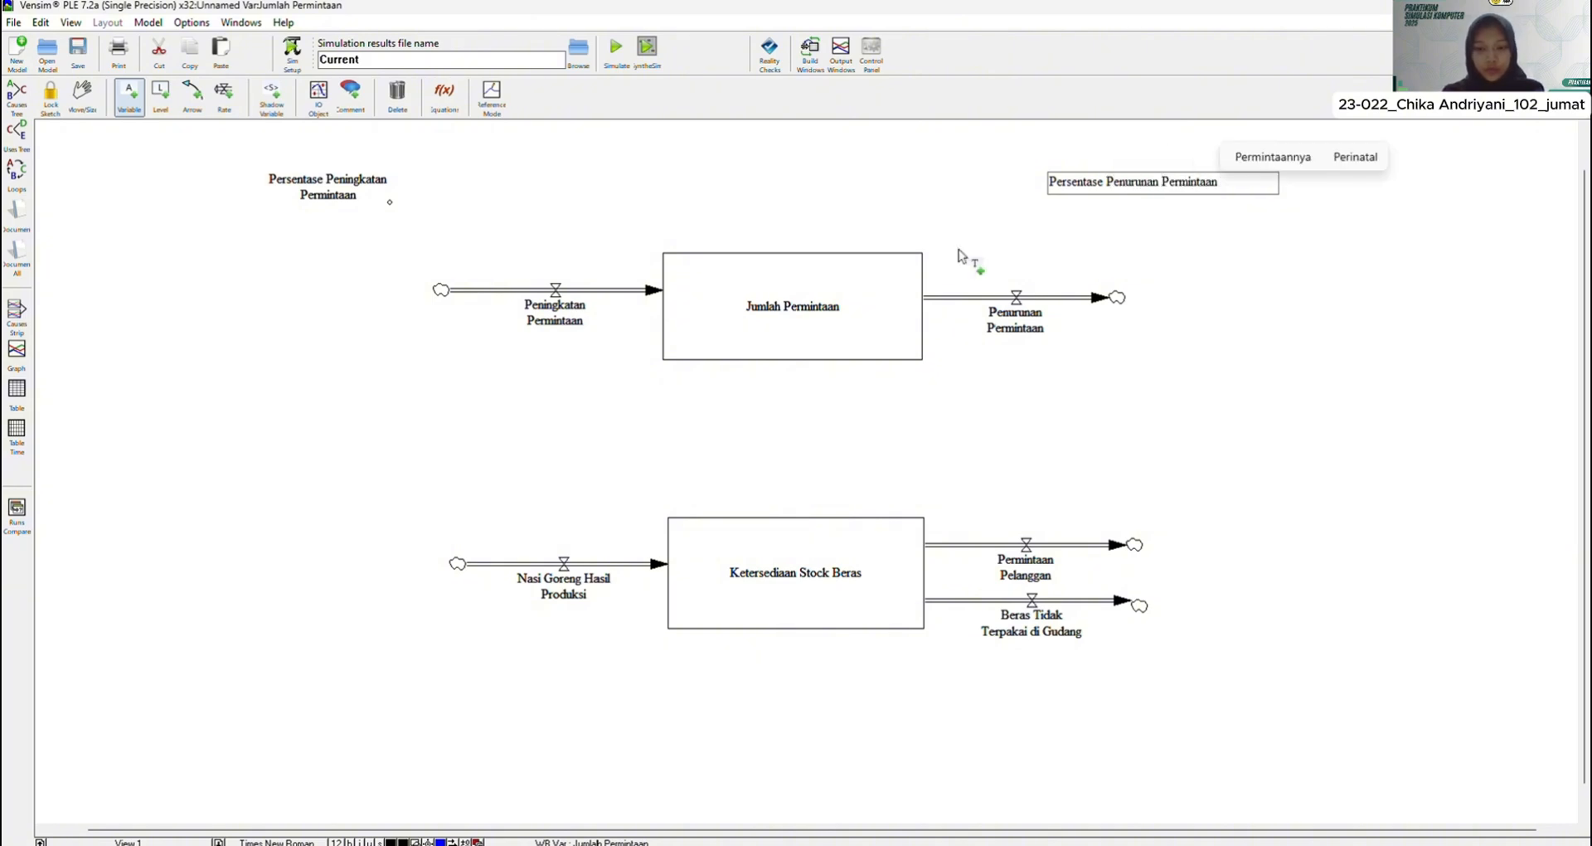
pyautogui.press('Return')
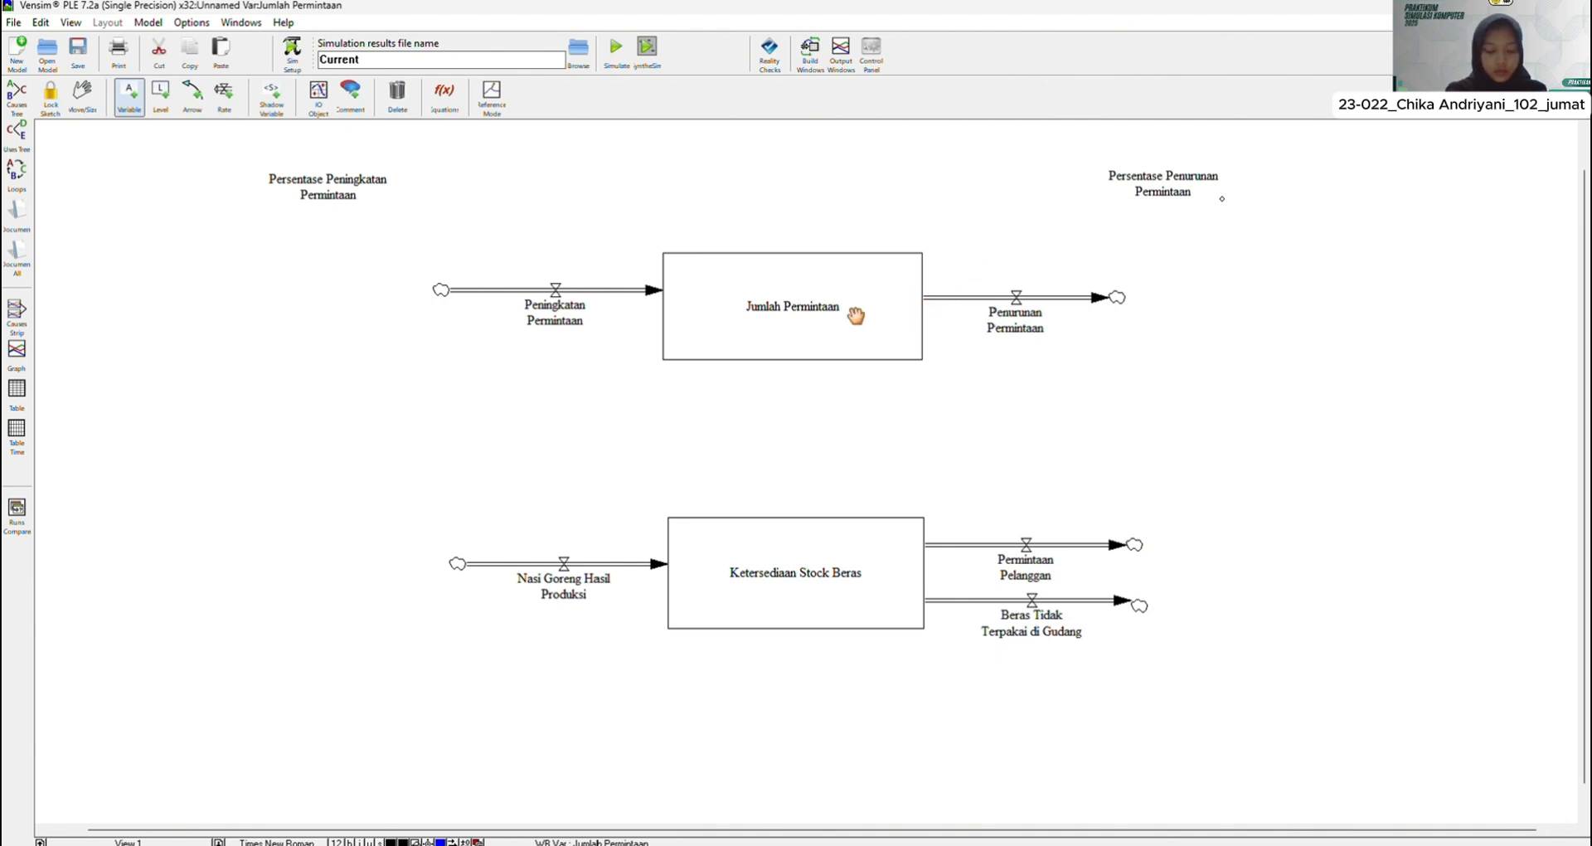
# Step: Add a variable named Jumlah Maksimal Produksi above and left of the Nasi Goreng Hasil Produksi inflow
pyautogui.click(305, 401)
pyautogui.write('Jumlah')
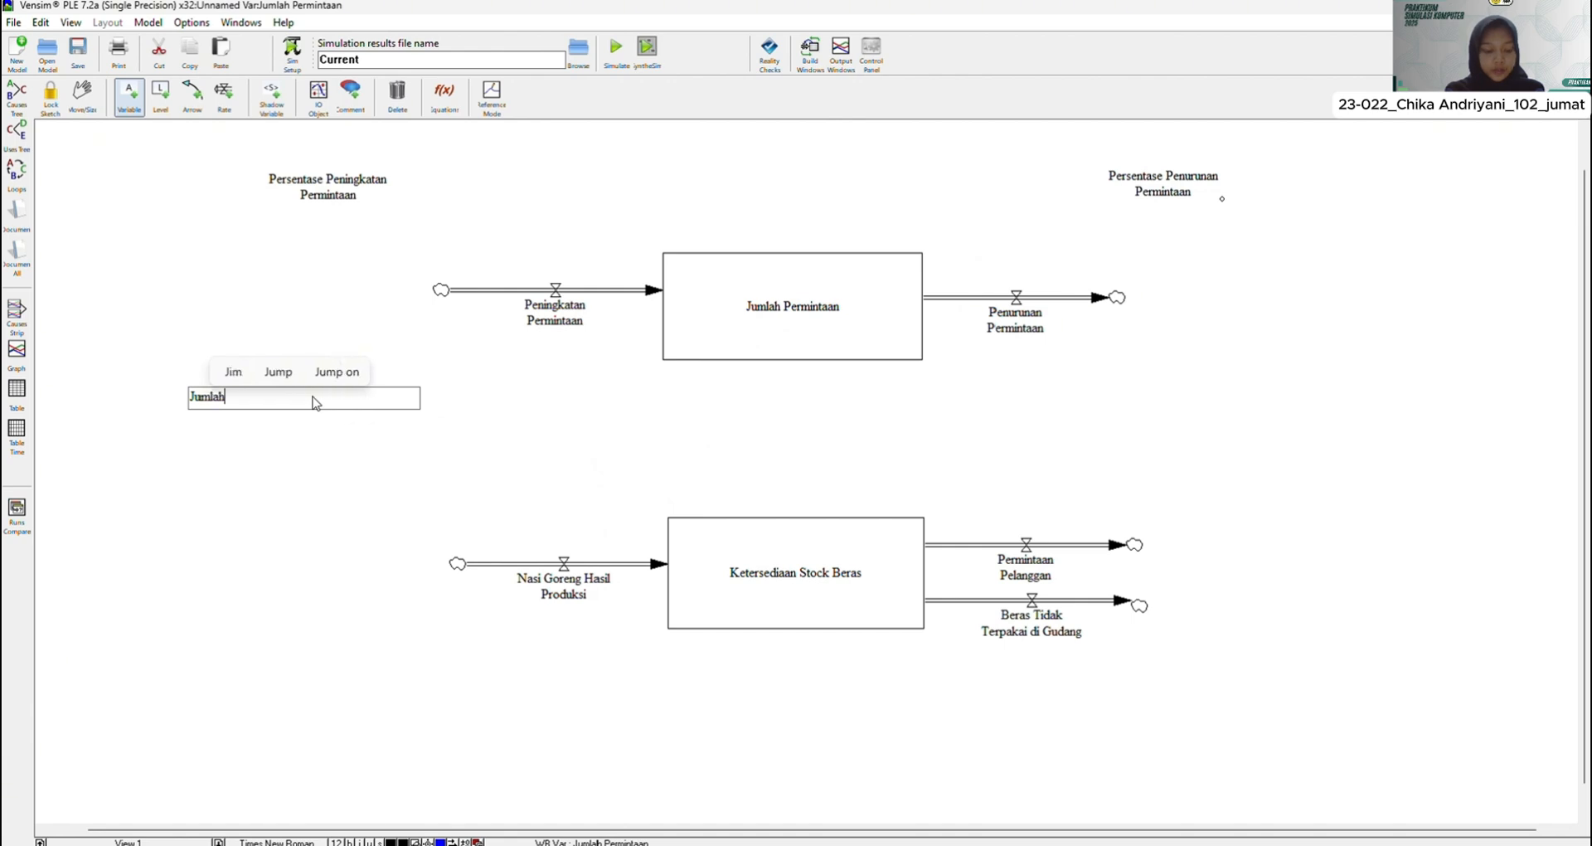
pyautogui.write(' Maksimal')
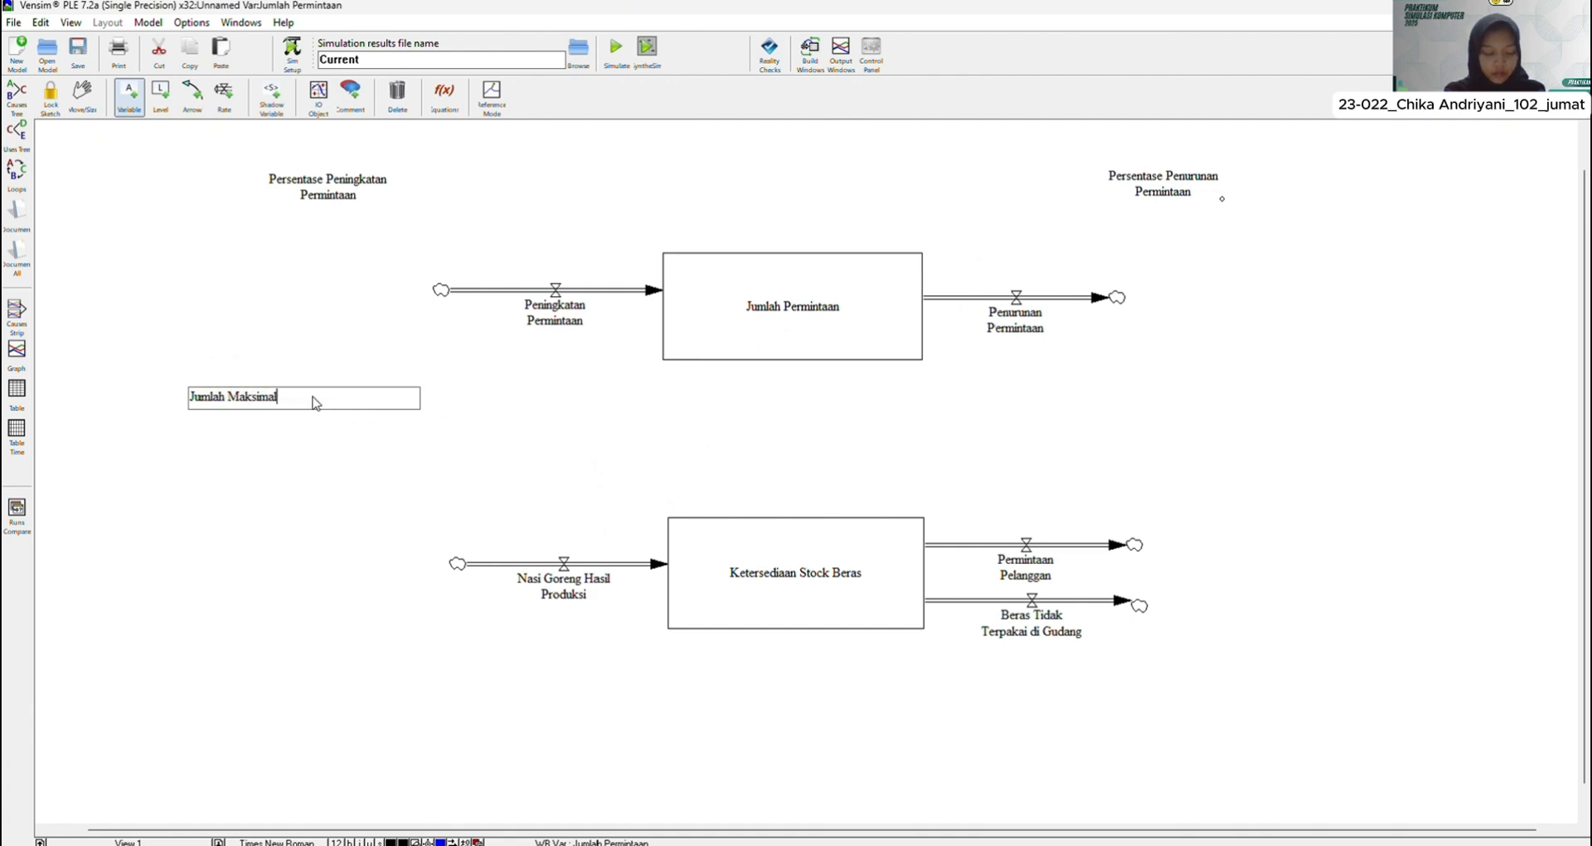
pyautogui.write(' Produksi')
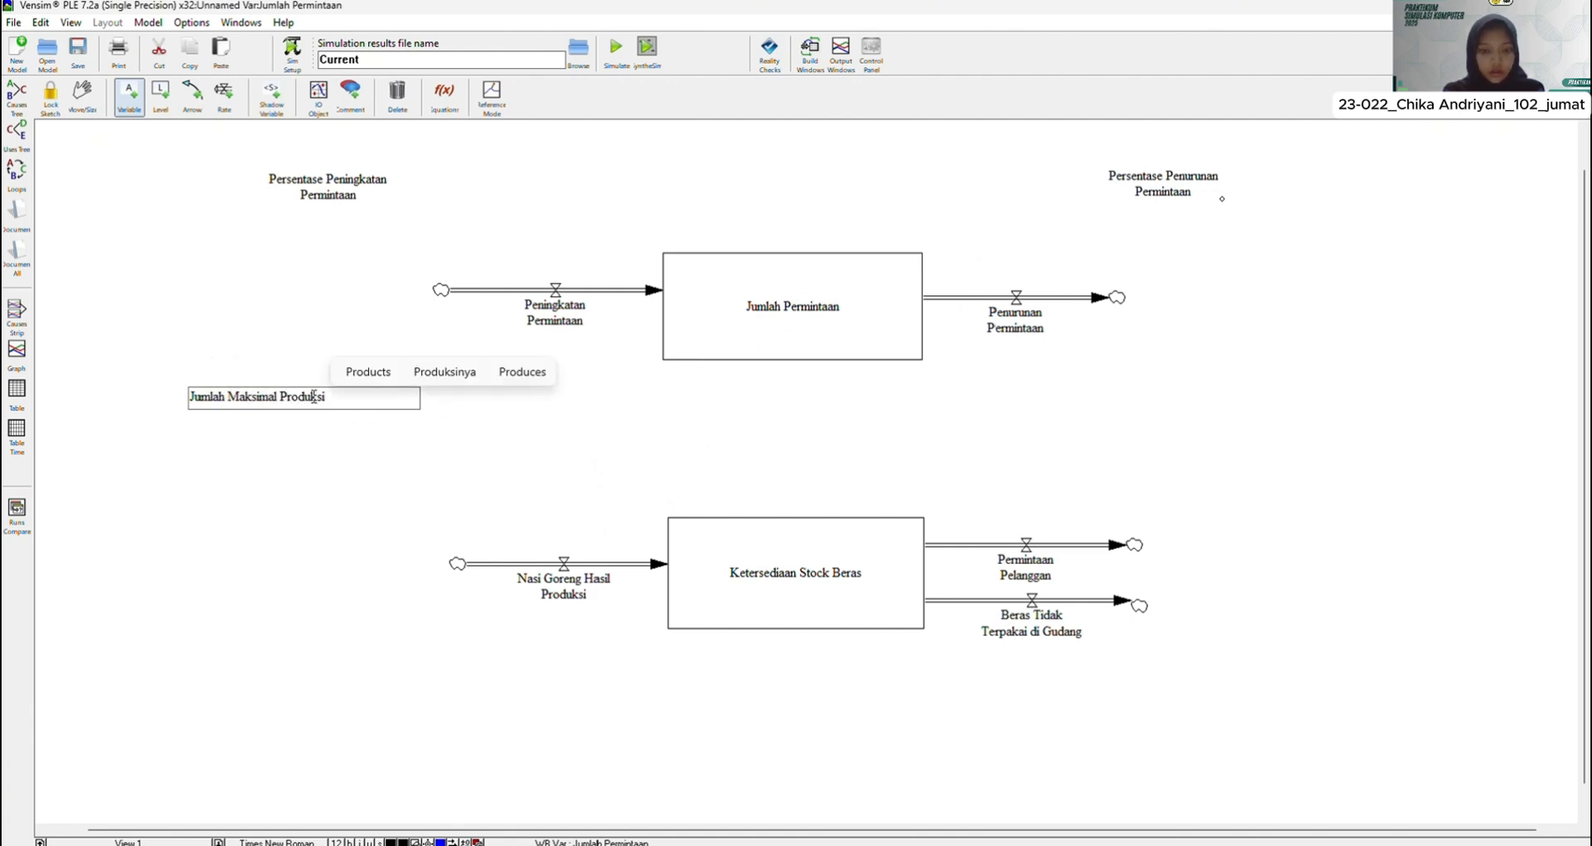
pyautogui.press('Return')
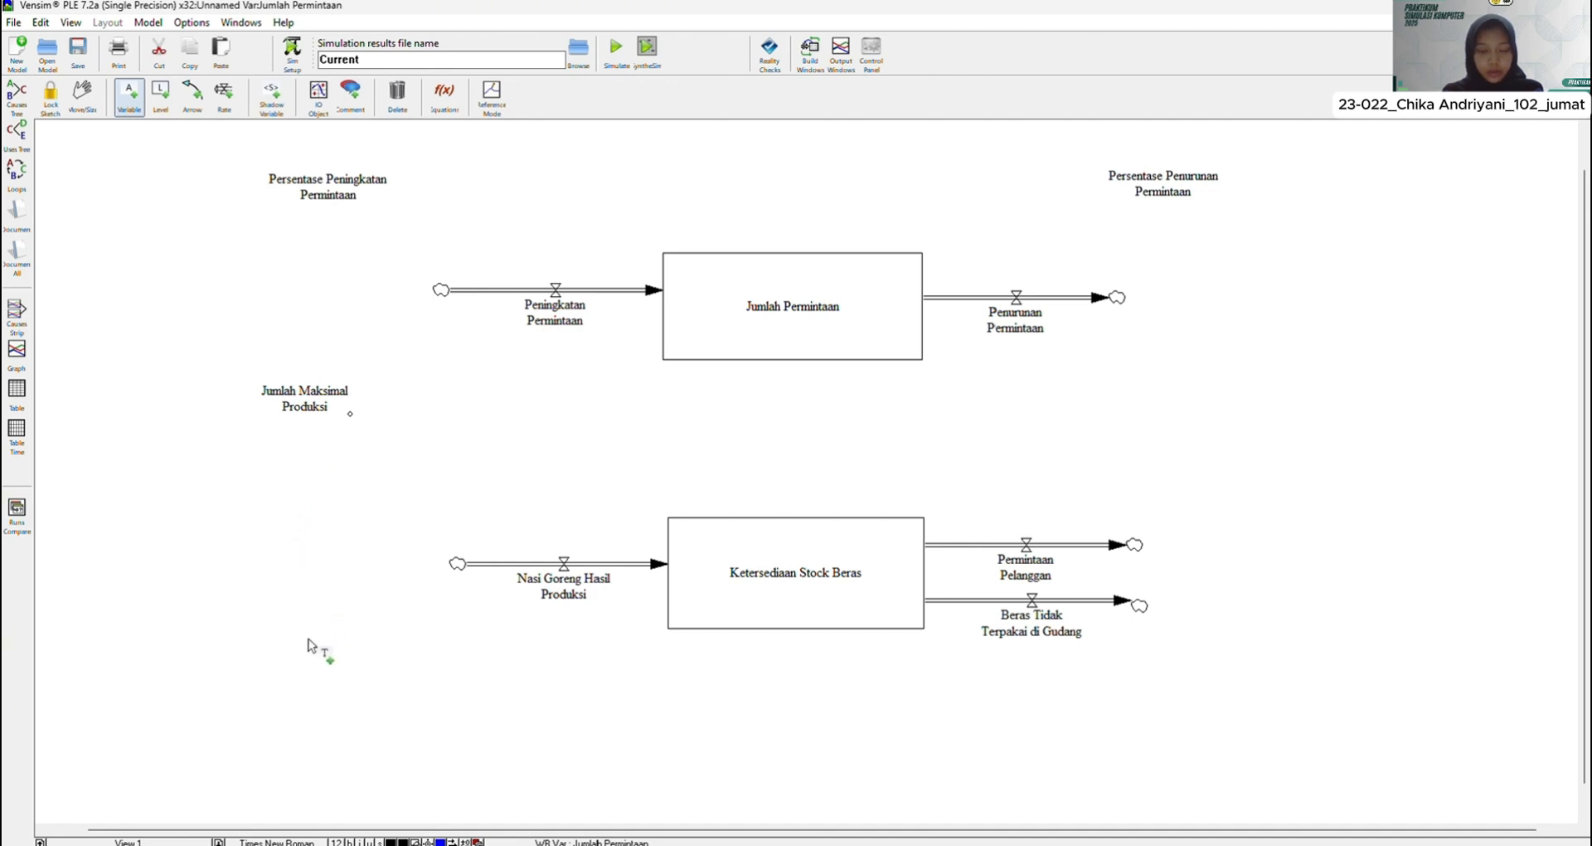
# Step: Add a variable named Persentase Keberhasilan Produksi below and left of the Nasi Goreng Hasil Produksi inflow
pyautogui.click(299, 661)
pyautogui.write('Pe')
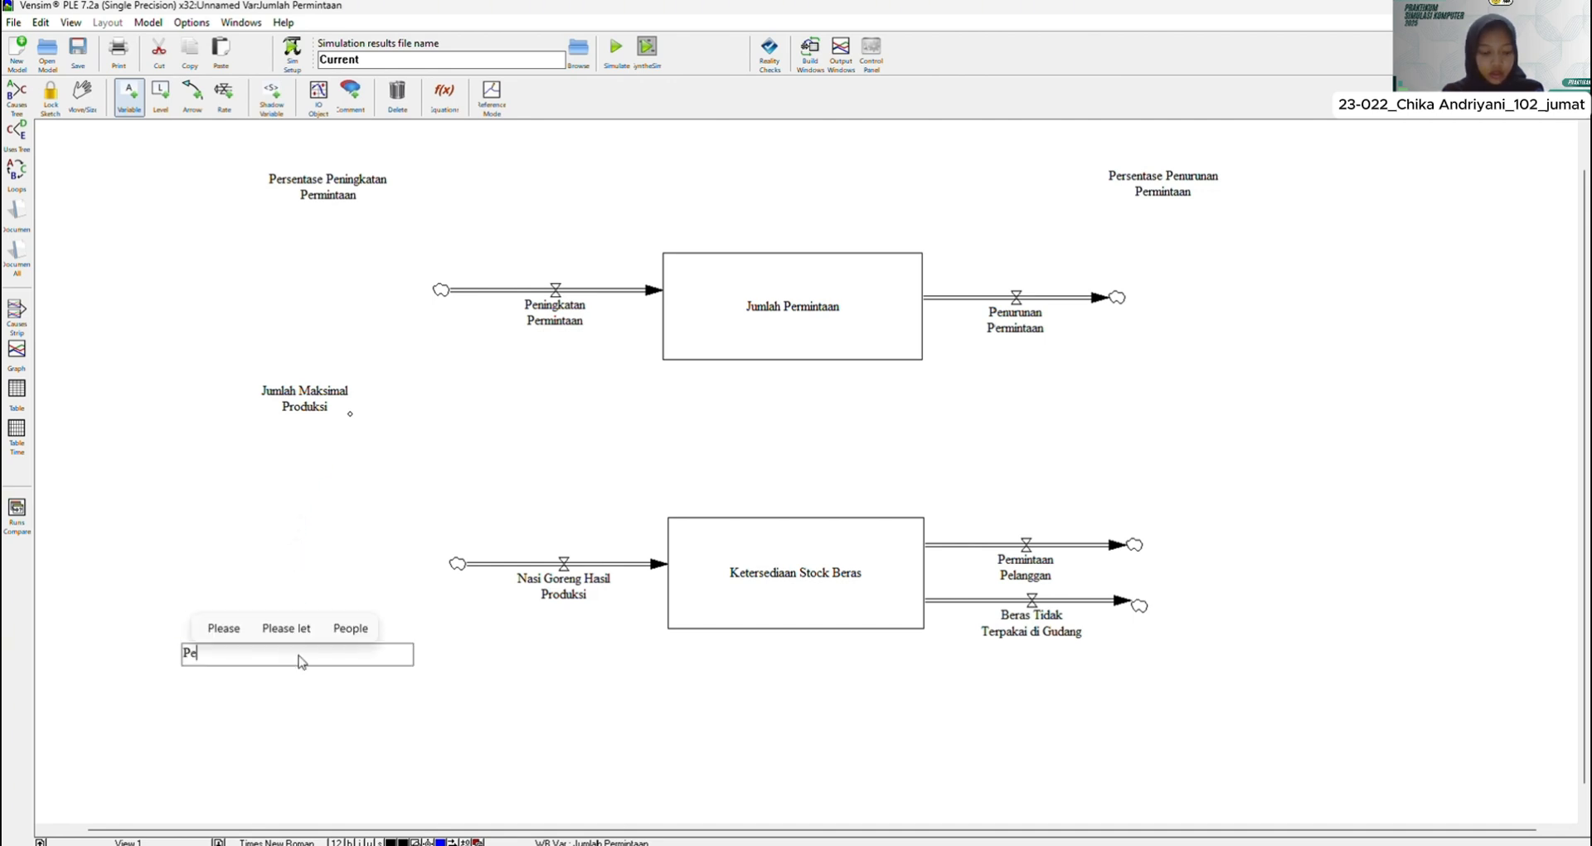
pyautogui.write('rsentase ')
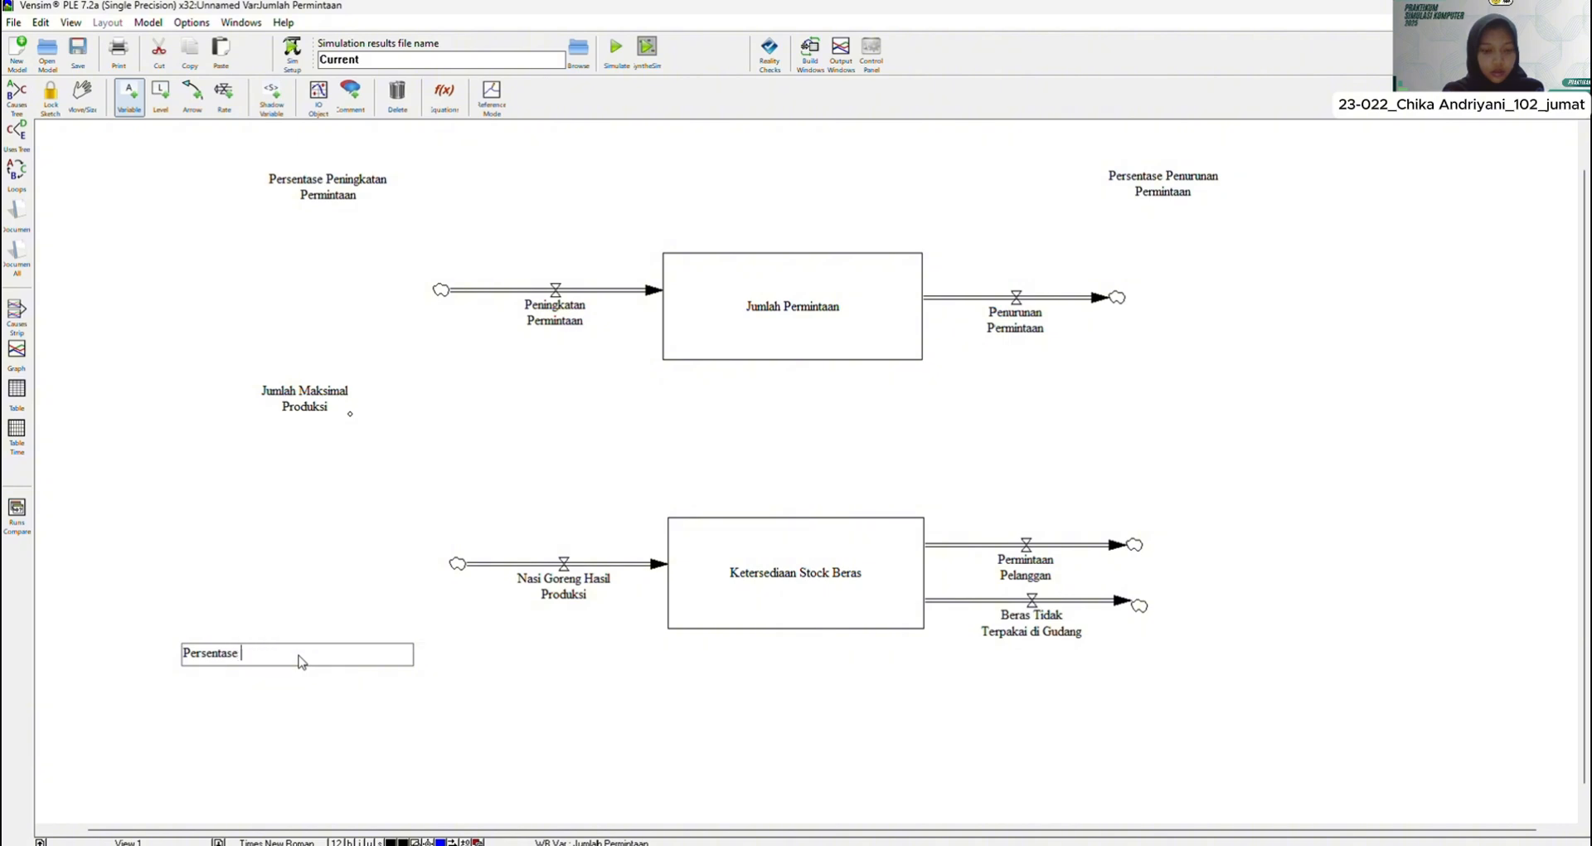
pyautogui.write('Keberha')
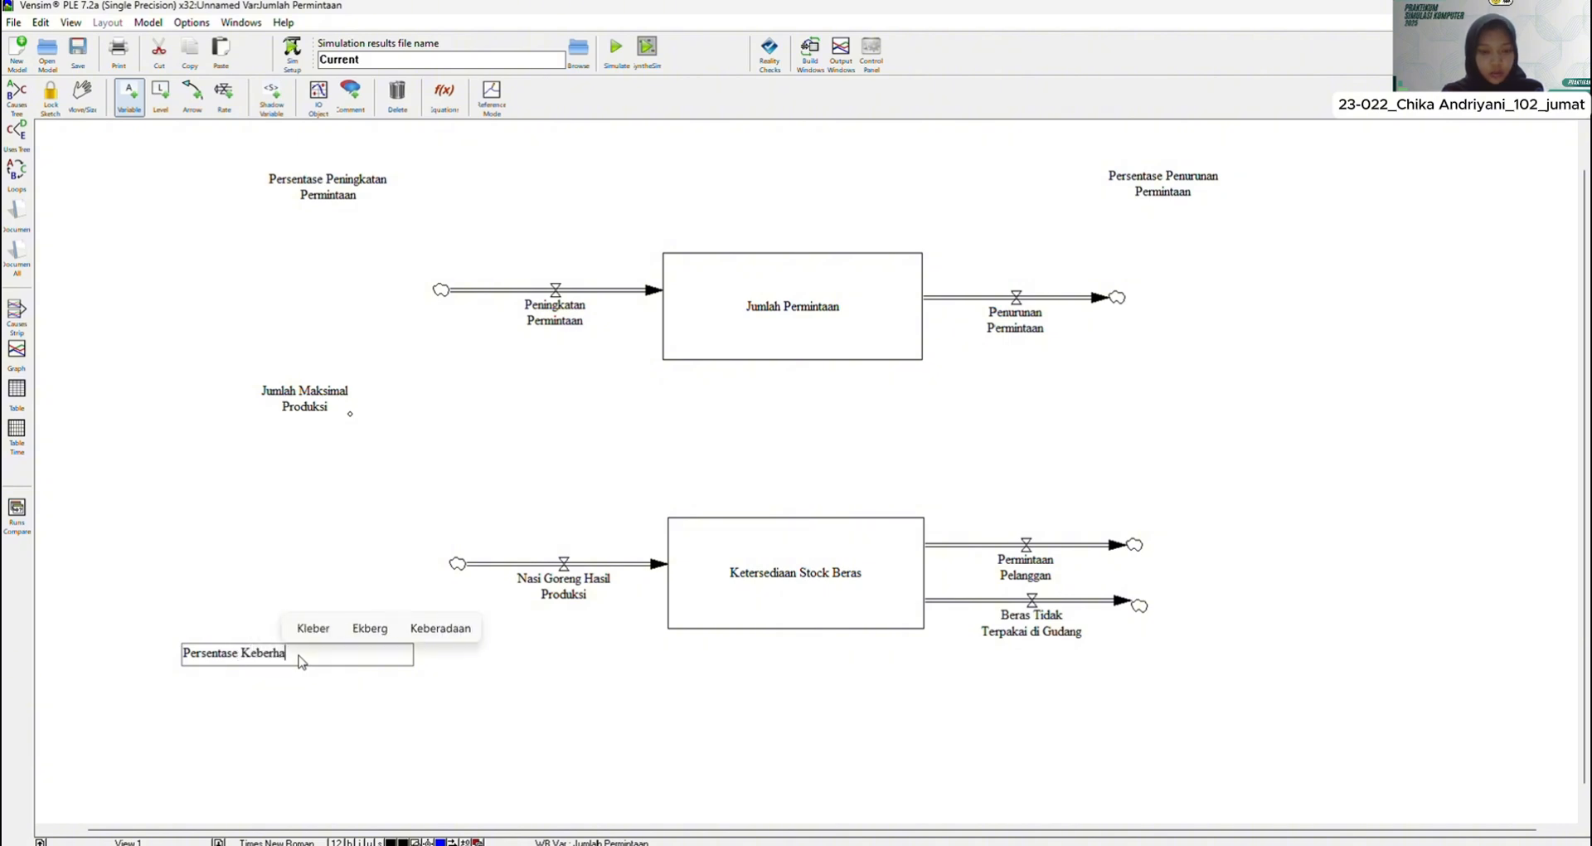
pyautogui.write('silan P')
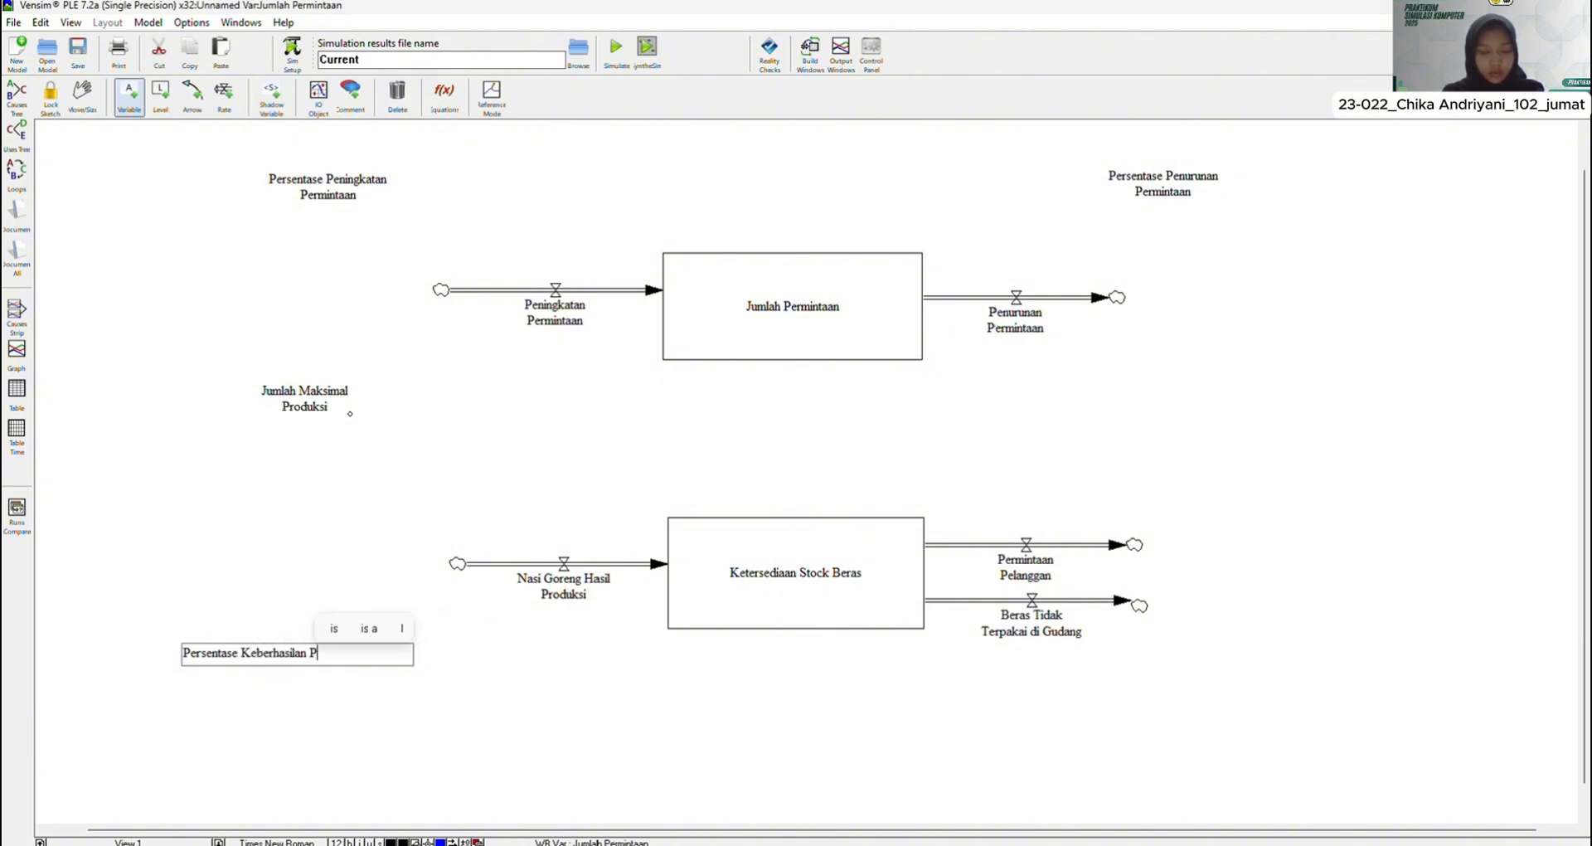
pyautogui.write('roduksi')
pyautogui.press('Return')
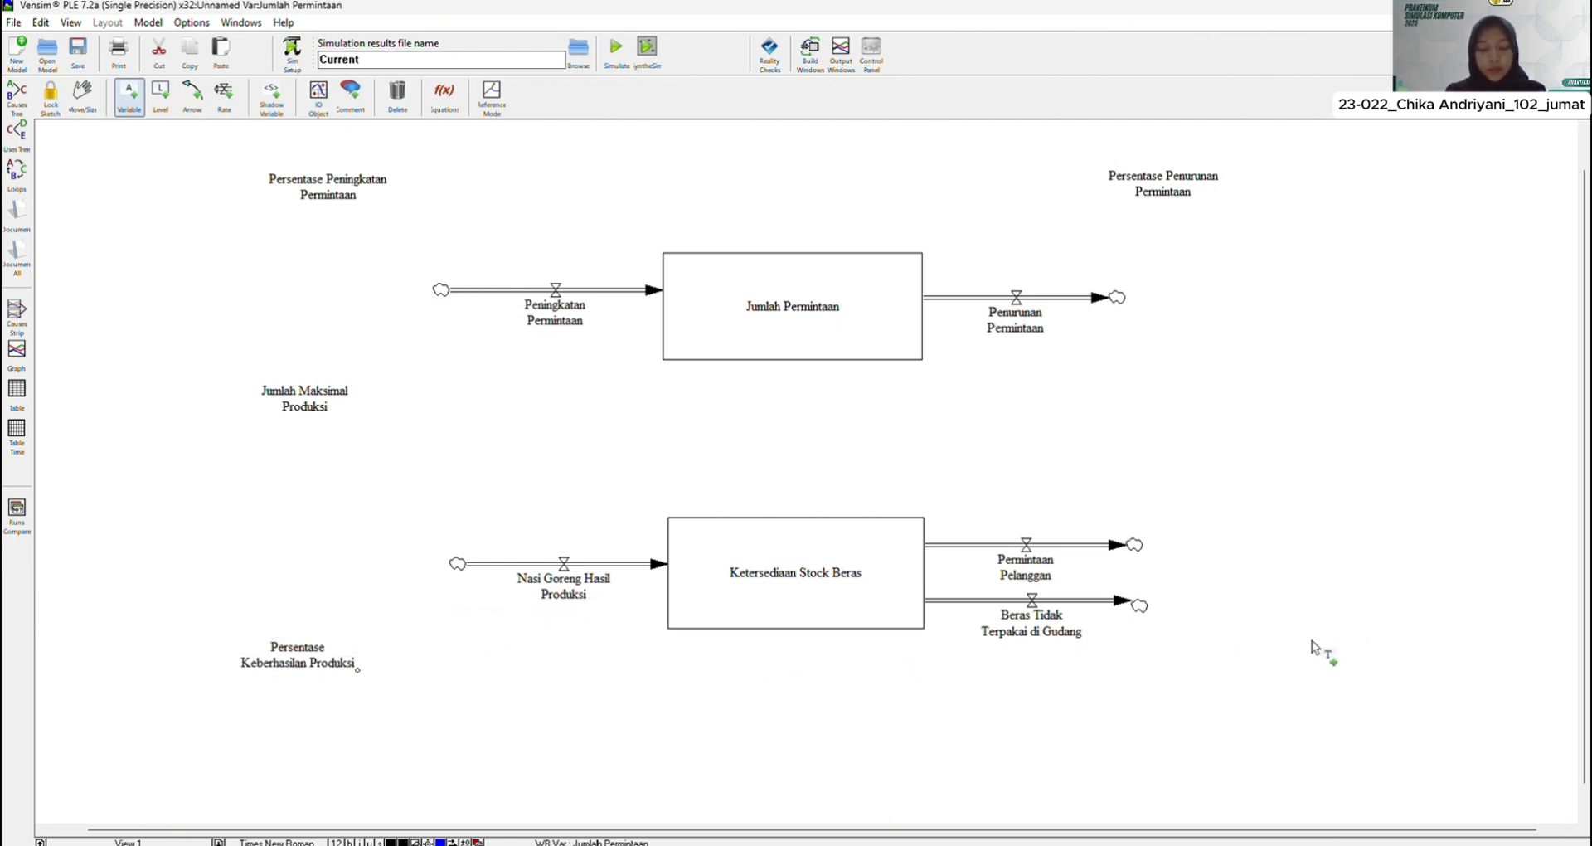
# Step: Add a variable named Persentase Beras Tidak Terpakai below and right of the Beras Tidak Terpakai di Gudang outflow
pyautogui.click(1230, 658)
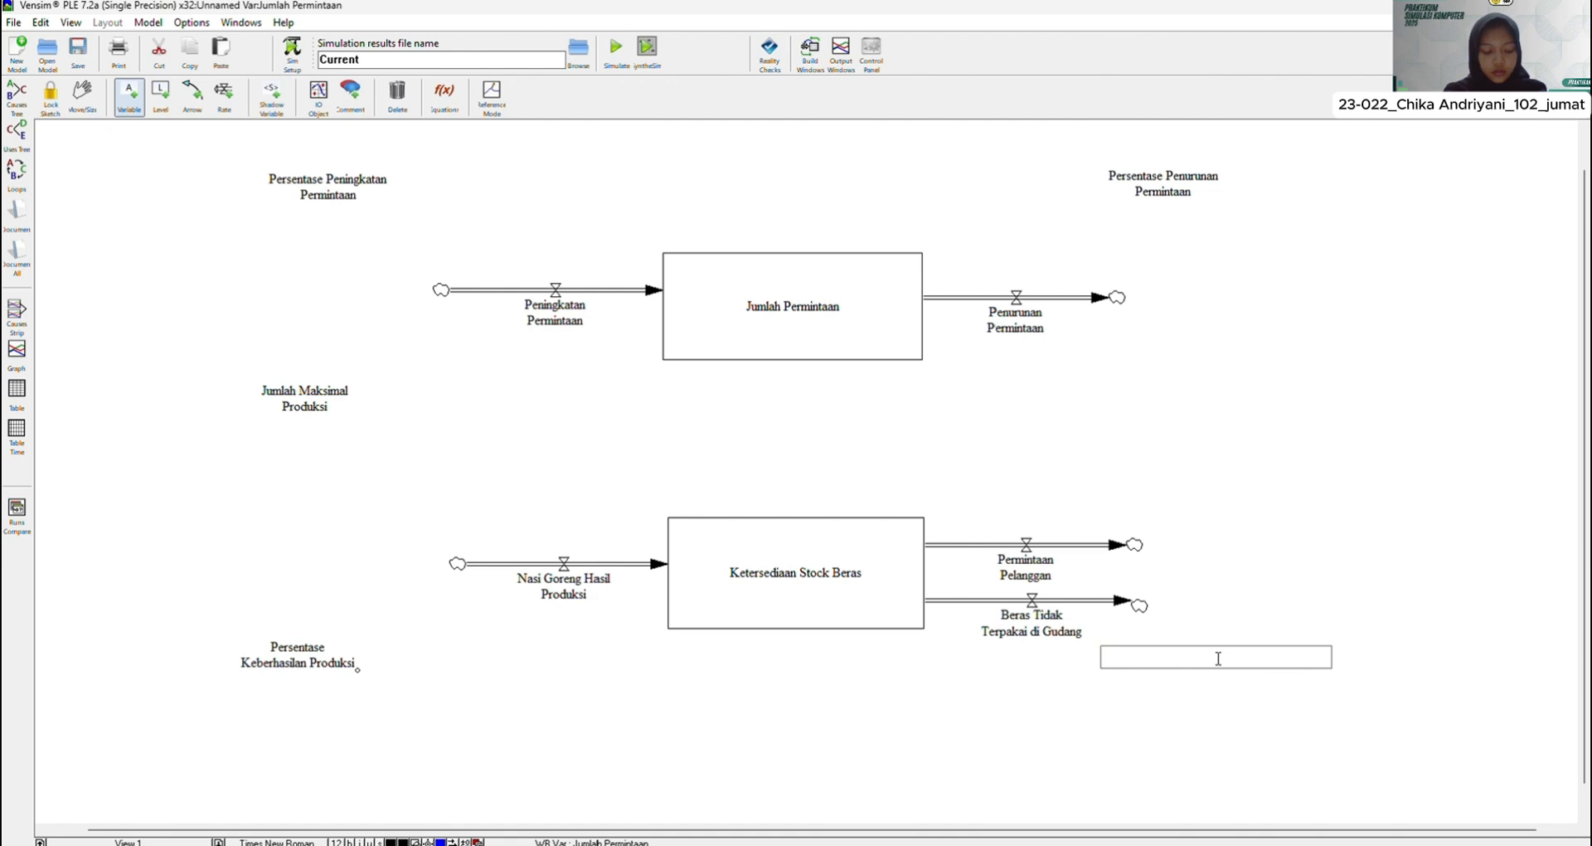
pyautogui.write('Persentase ')
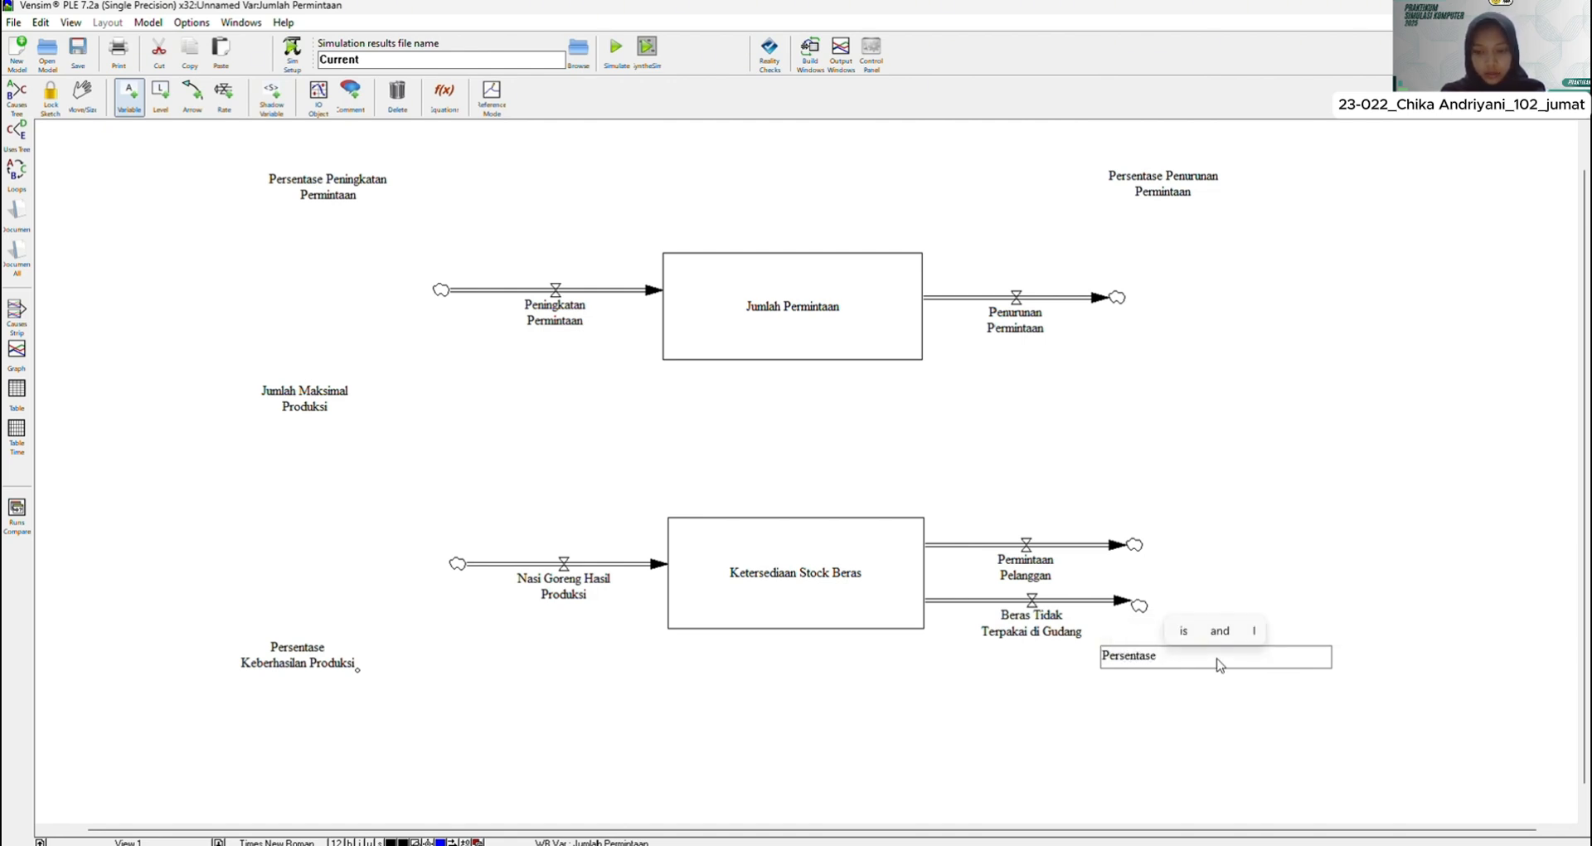
pyautogui.write('Beras ')
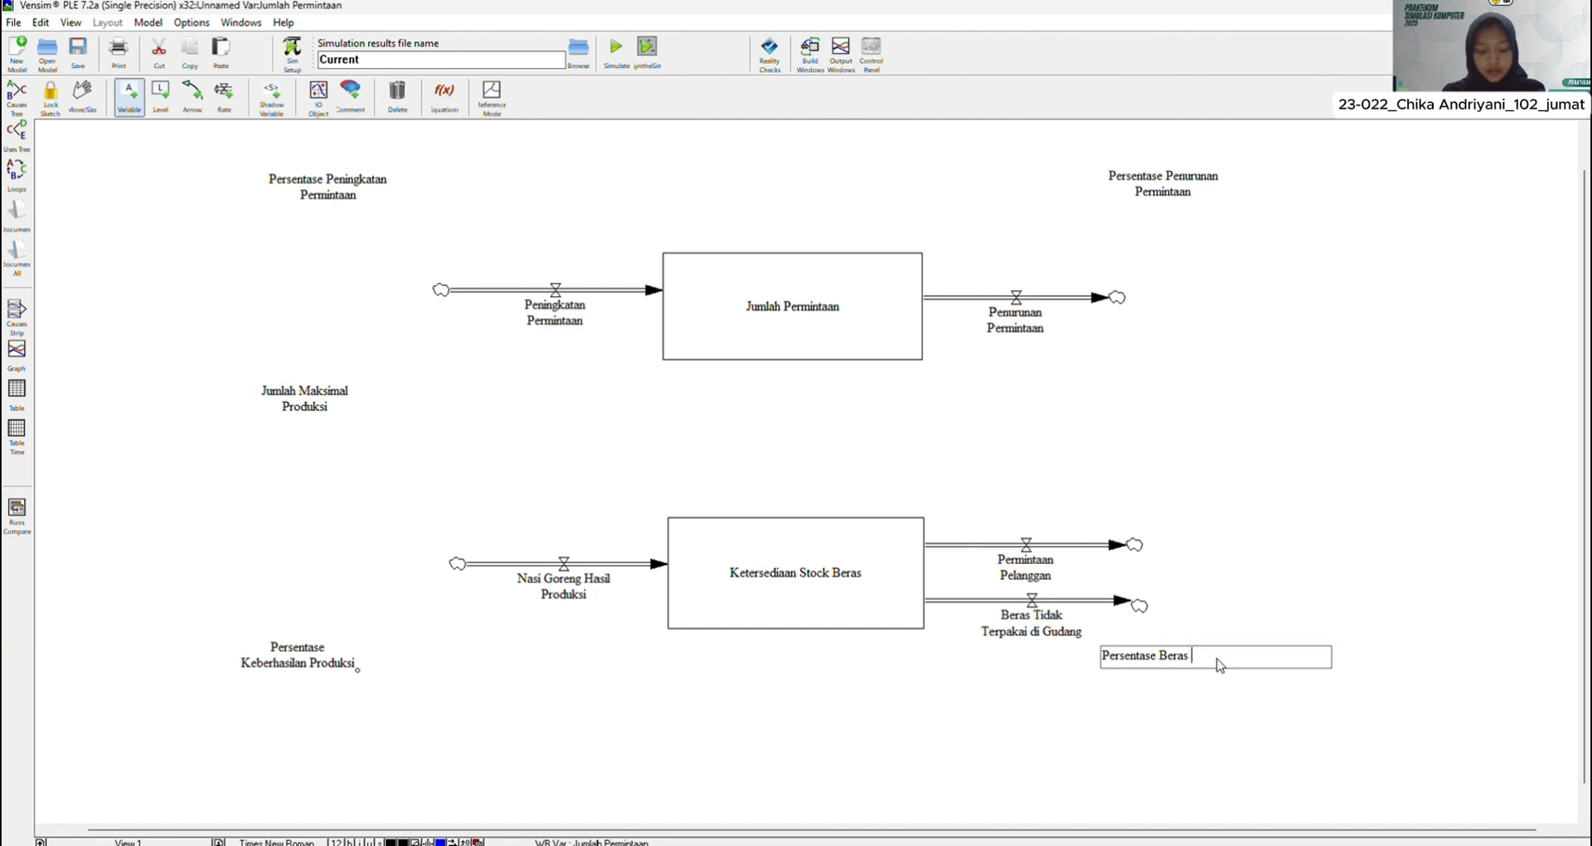
pyautogui.write('Tidak T')
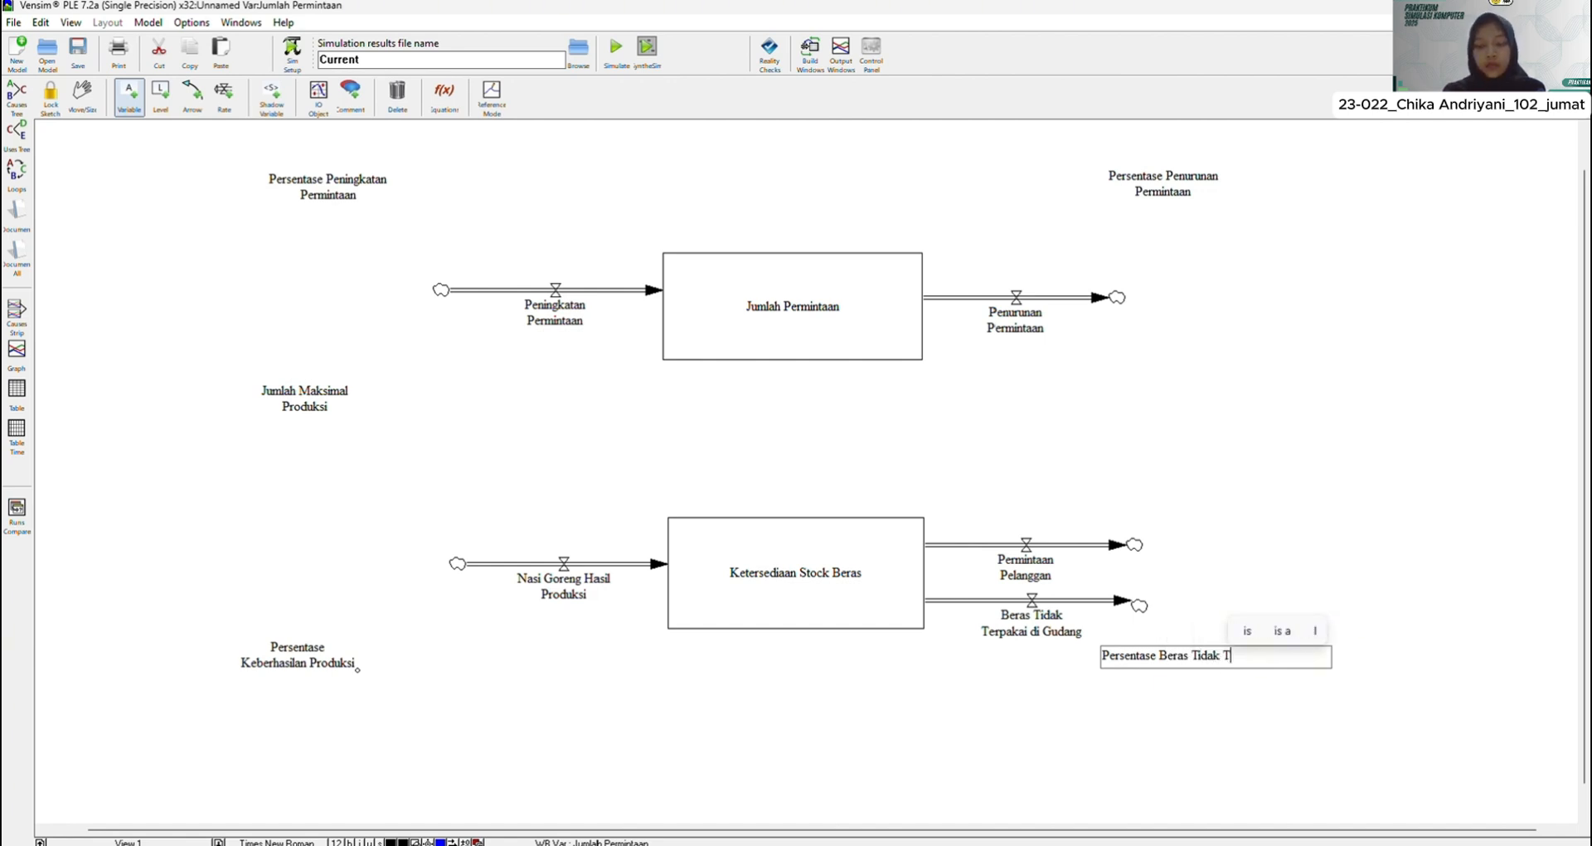
pyautogui.write('erpakai')
pyautogui.press('Return')
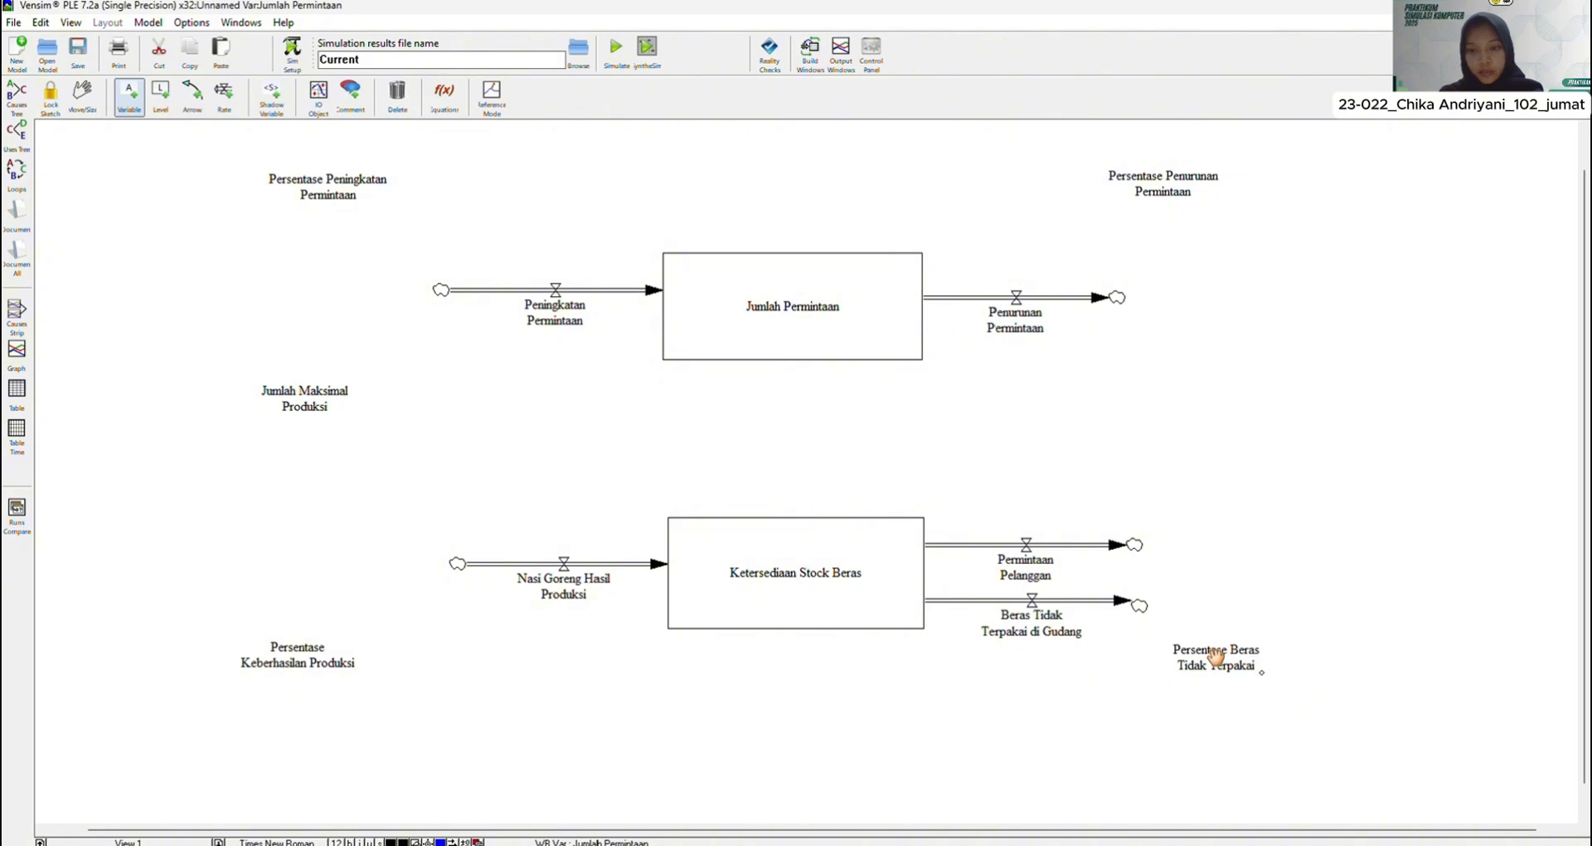
# Step: Add a variable named Rasio Permintaan Tahunan above and right of the Permintaan Pelanggan outflow
pyautogui.click(1181, 438)
pyautogui.write('Ras')
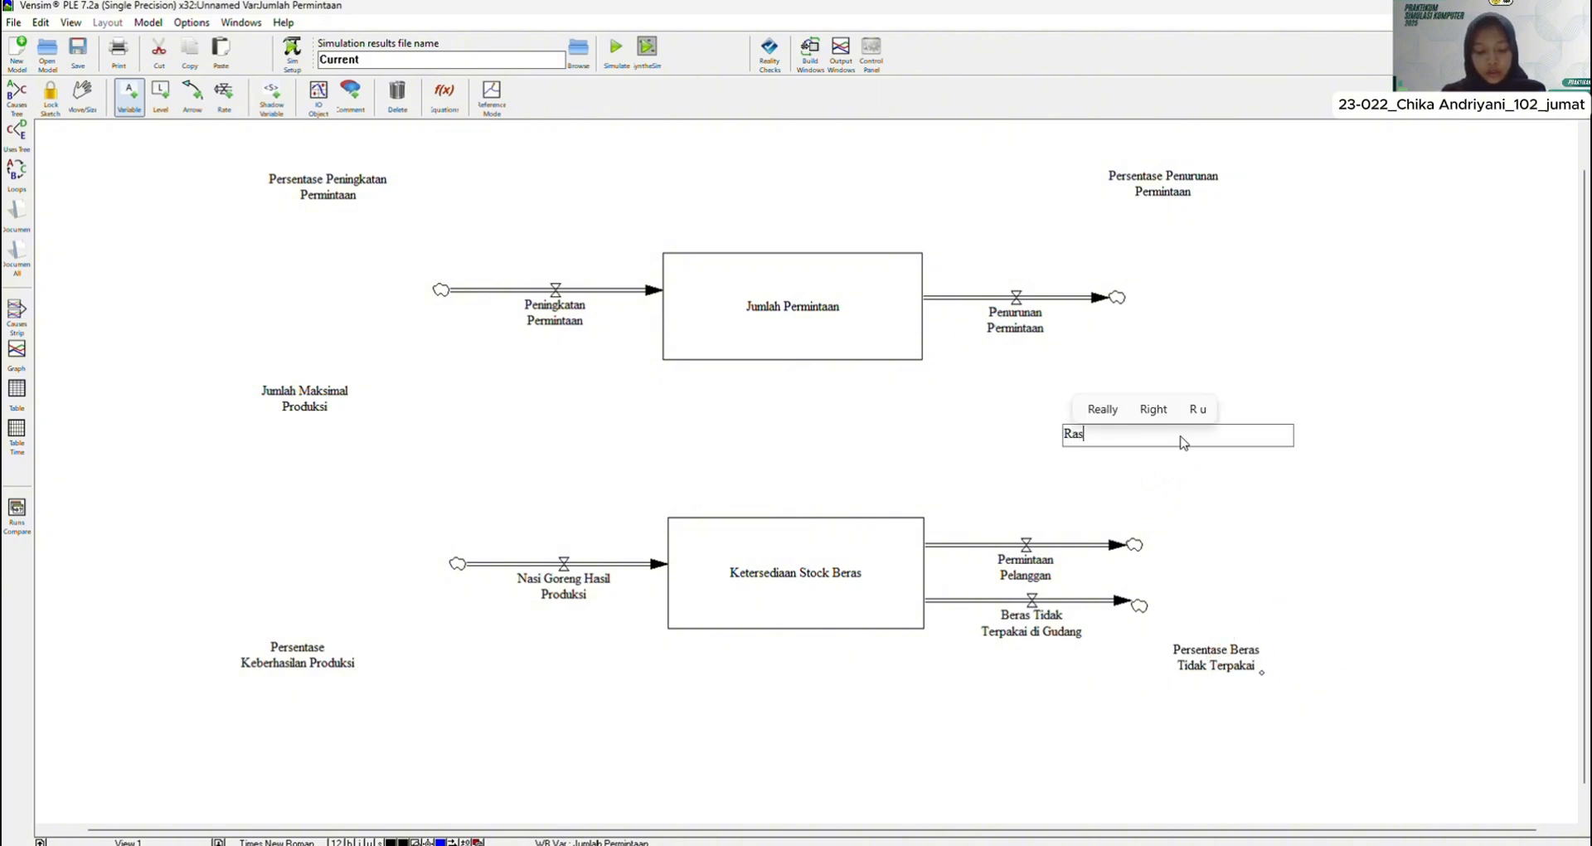
pyautogui.write('io Pe')
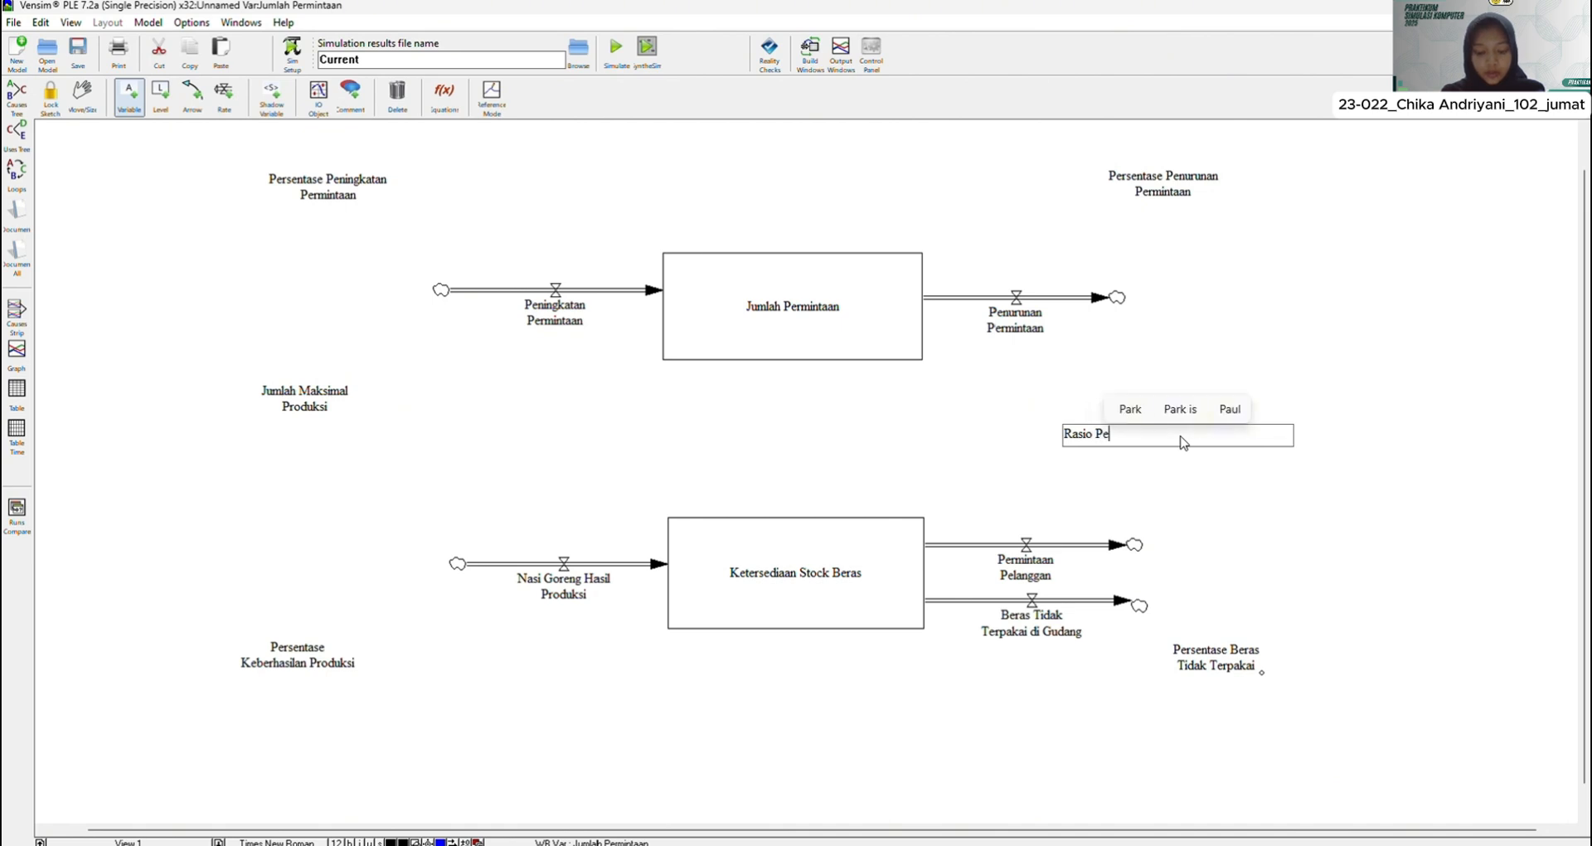
pyautogui.write('rmintaan Tahunan')
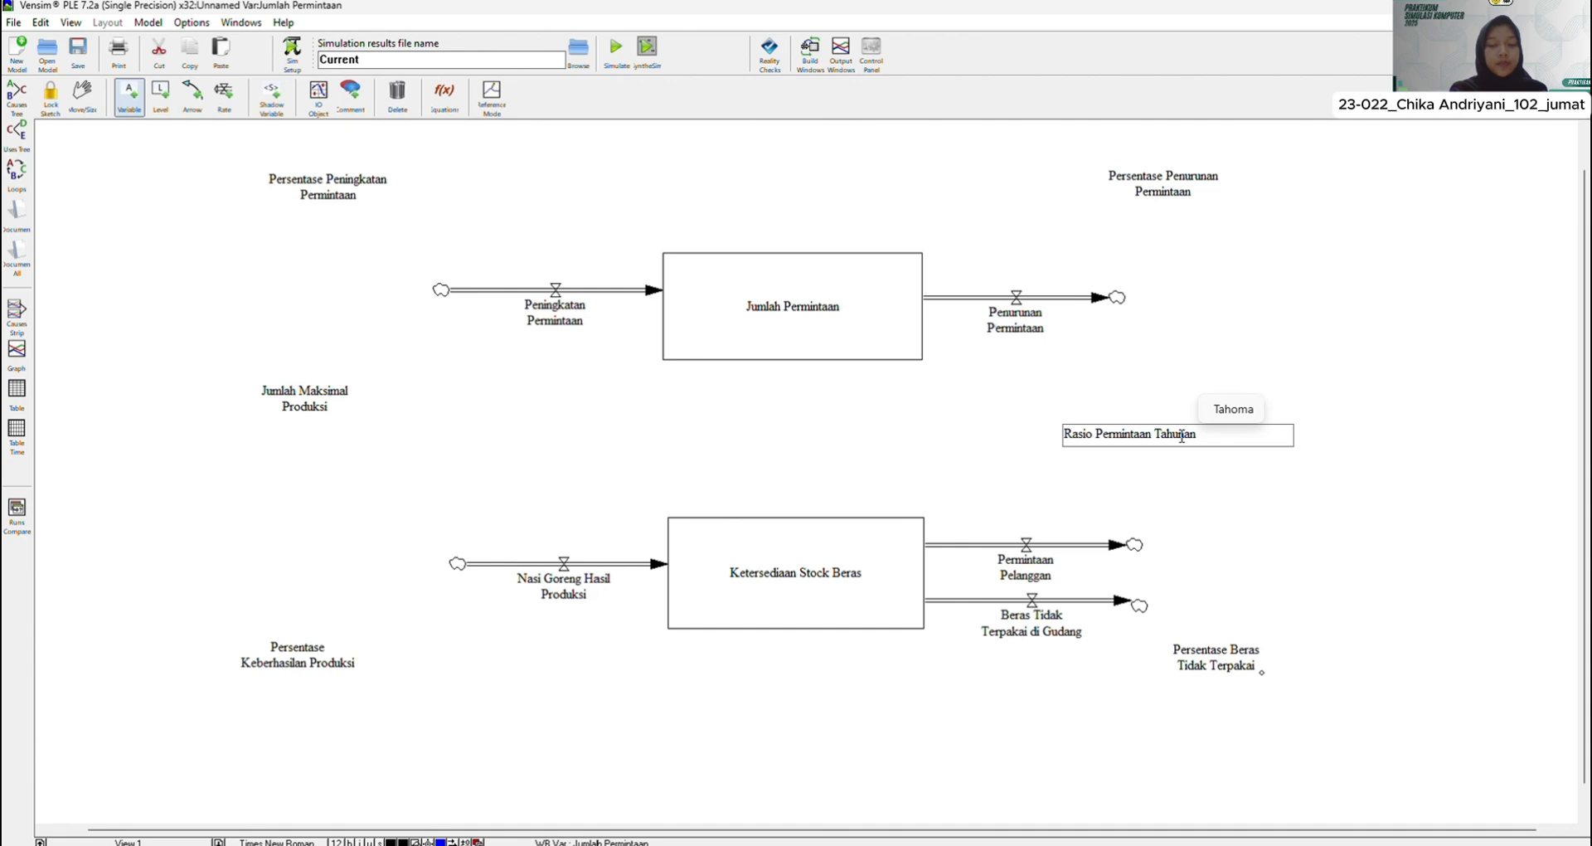
pyautogui.press('Return')
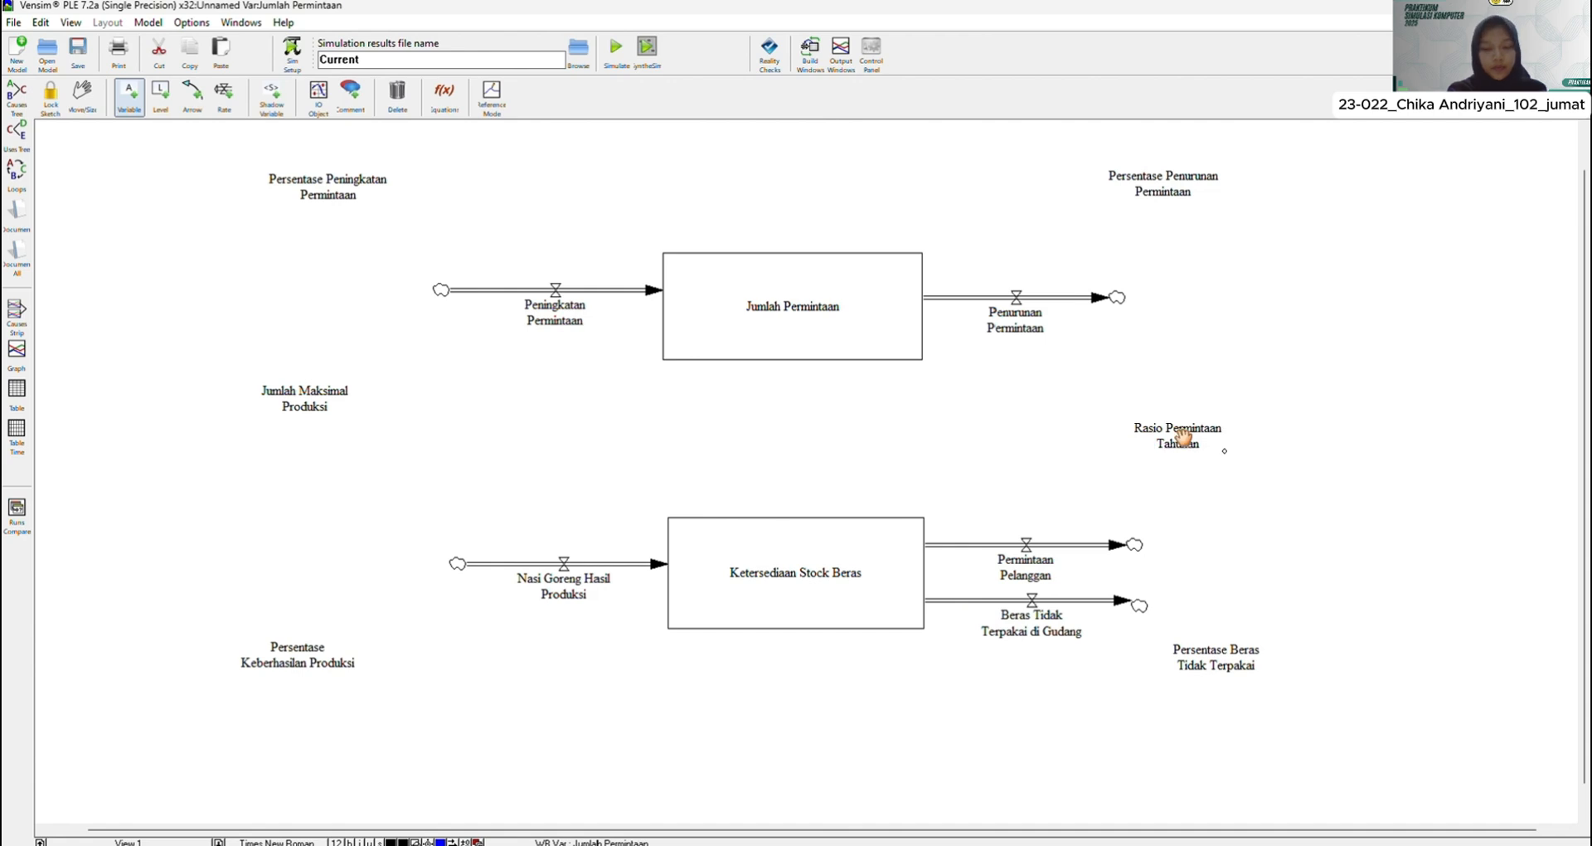
# Step: Shift Persentase Penurunan Permintaan and Rasio Permintaan Tahunan outward, and move Persentase Beras Tidak Terpakai and Persentase Keberhasilan Produksi slightly down and right
pyautogui.moveTo(1181, 197); pyautogui.dragTo(1235, 192)
pyautogui.moveTo(1186, 435); pyautogui.dragTo(1242, 431)
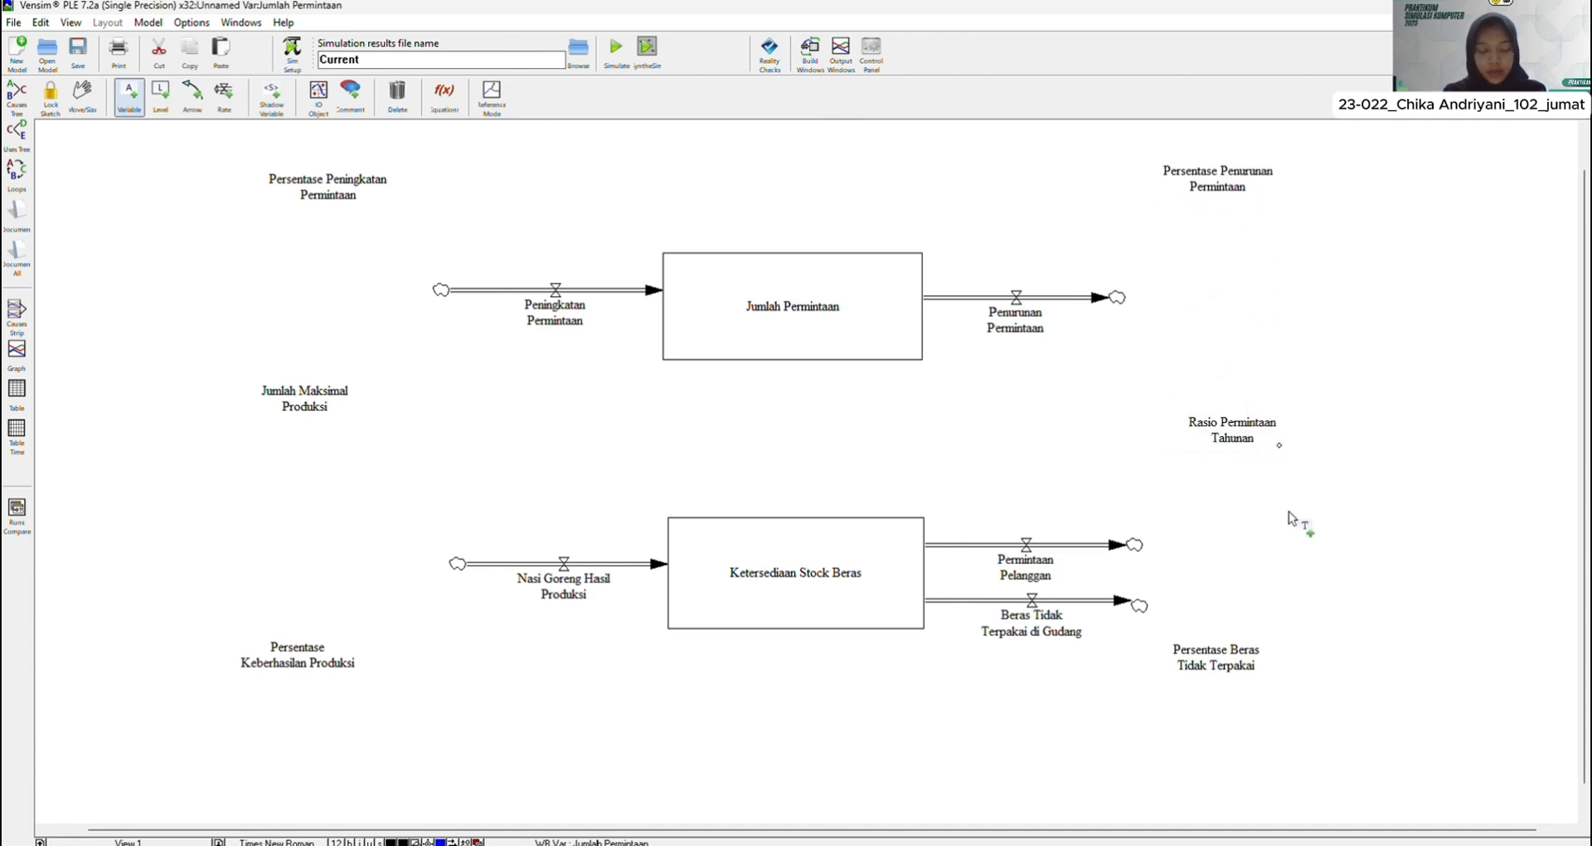
pyautogui.moveTo(1241, 668)
pyautogui.mouseDown()
pyautogui.moveTo(1271, 676)
pyautogui.moveTo(1230, 690)
pyautogui.mouseUp()
pyautogui.click(292, 656)
pyautogui.moveTo(290, 657)
pyautogui.mouseDown()
pyautogui.moveTo(290, 696)
pyautogui.moveTo(300, 674)
pyautogui.mouseUp()
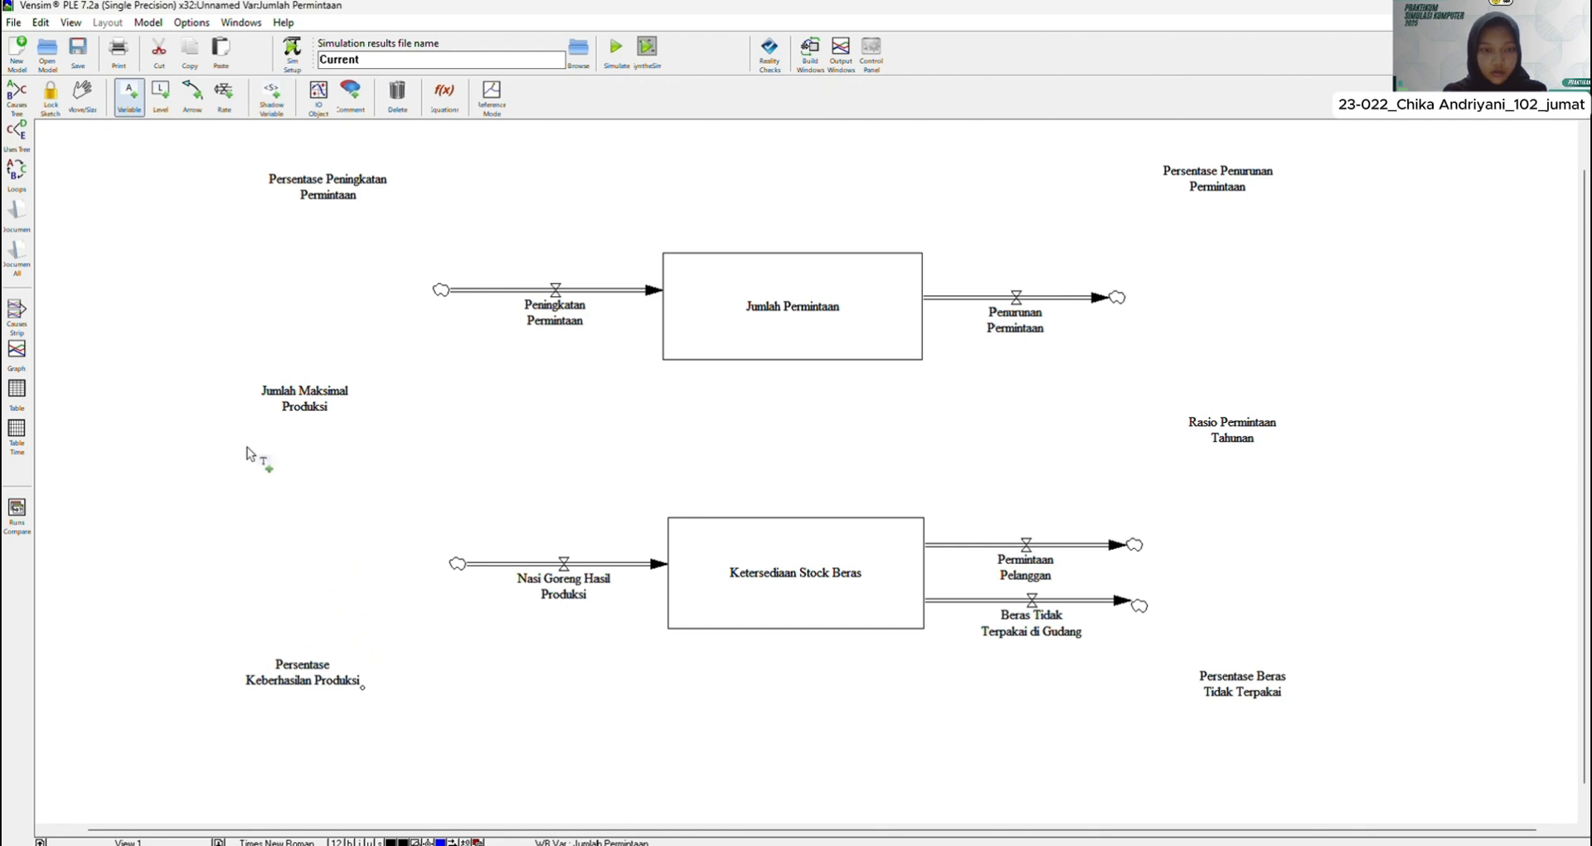
# Step: Draw an upward-curved arrow from Persentase Peningkatan Permintaan to the Peningkatan Permintaan inflow valve
pyautogui.click(190, 101)
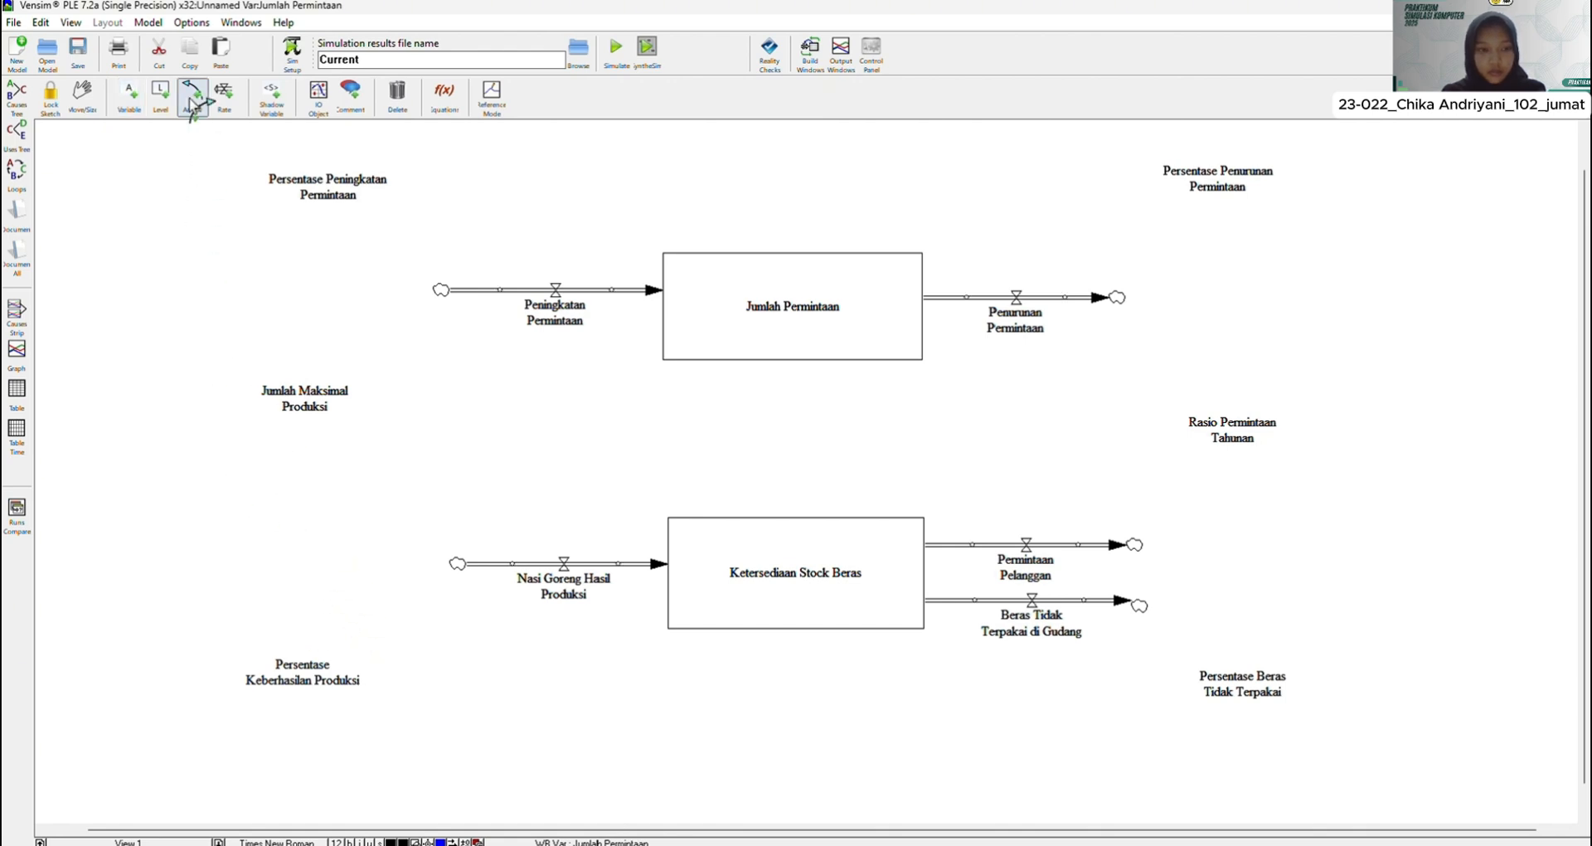
pyautogui.click(336, 190)
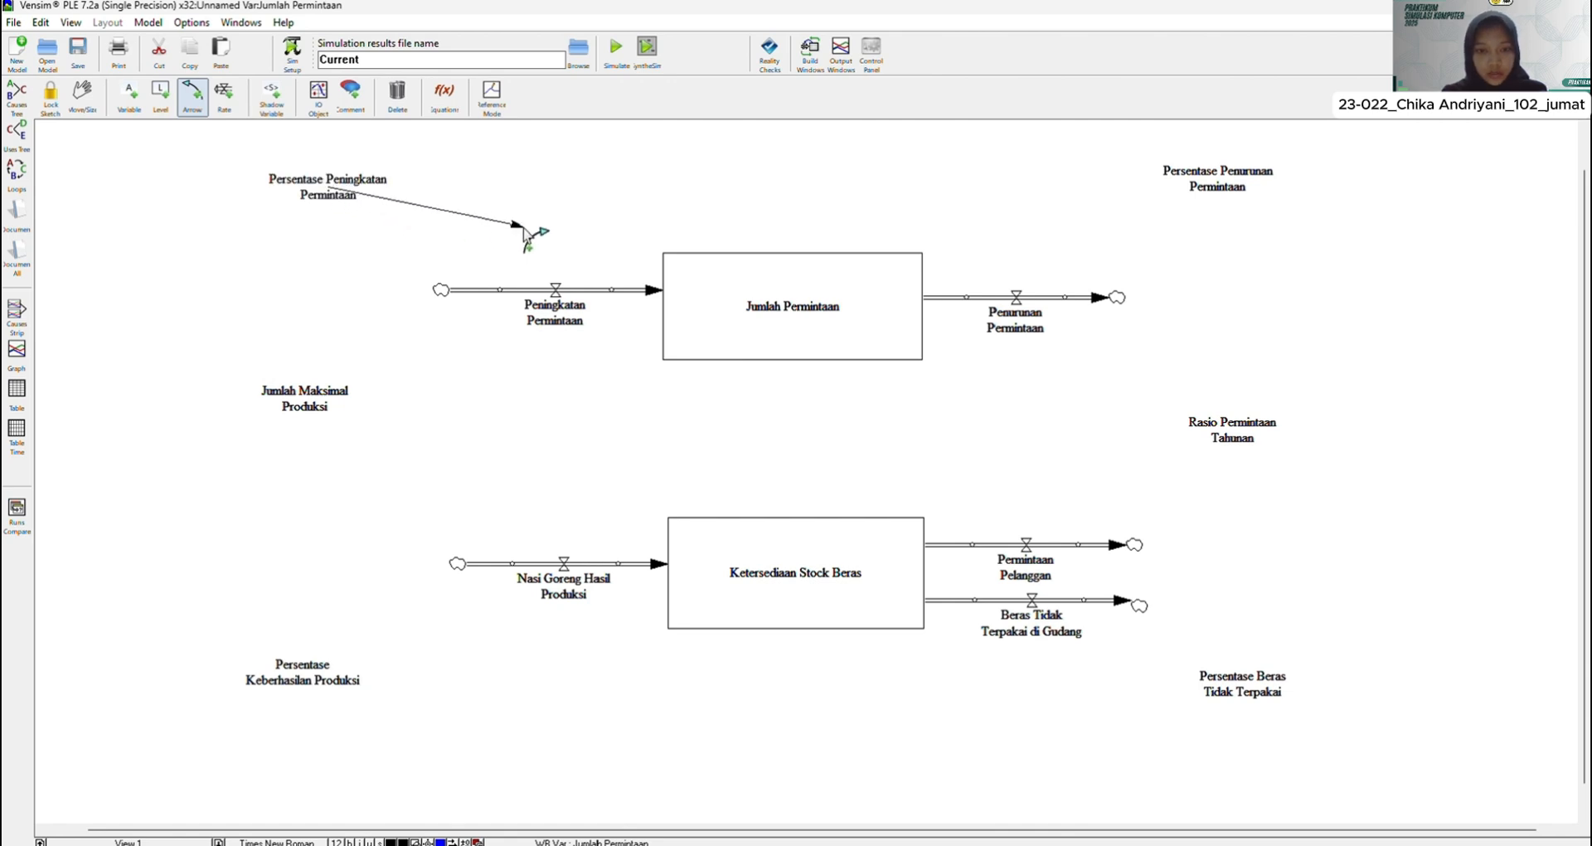
pyautogui.click(549, 289)
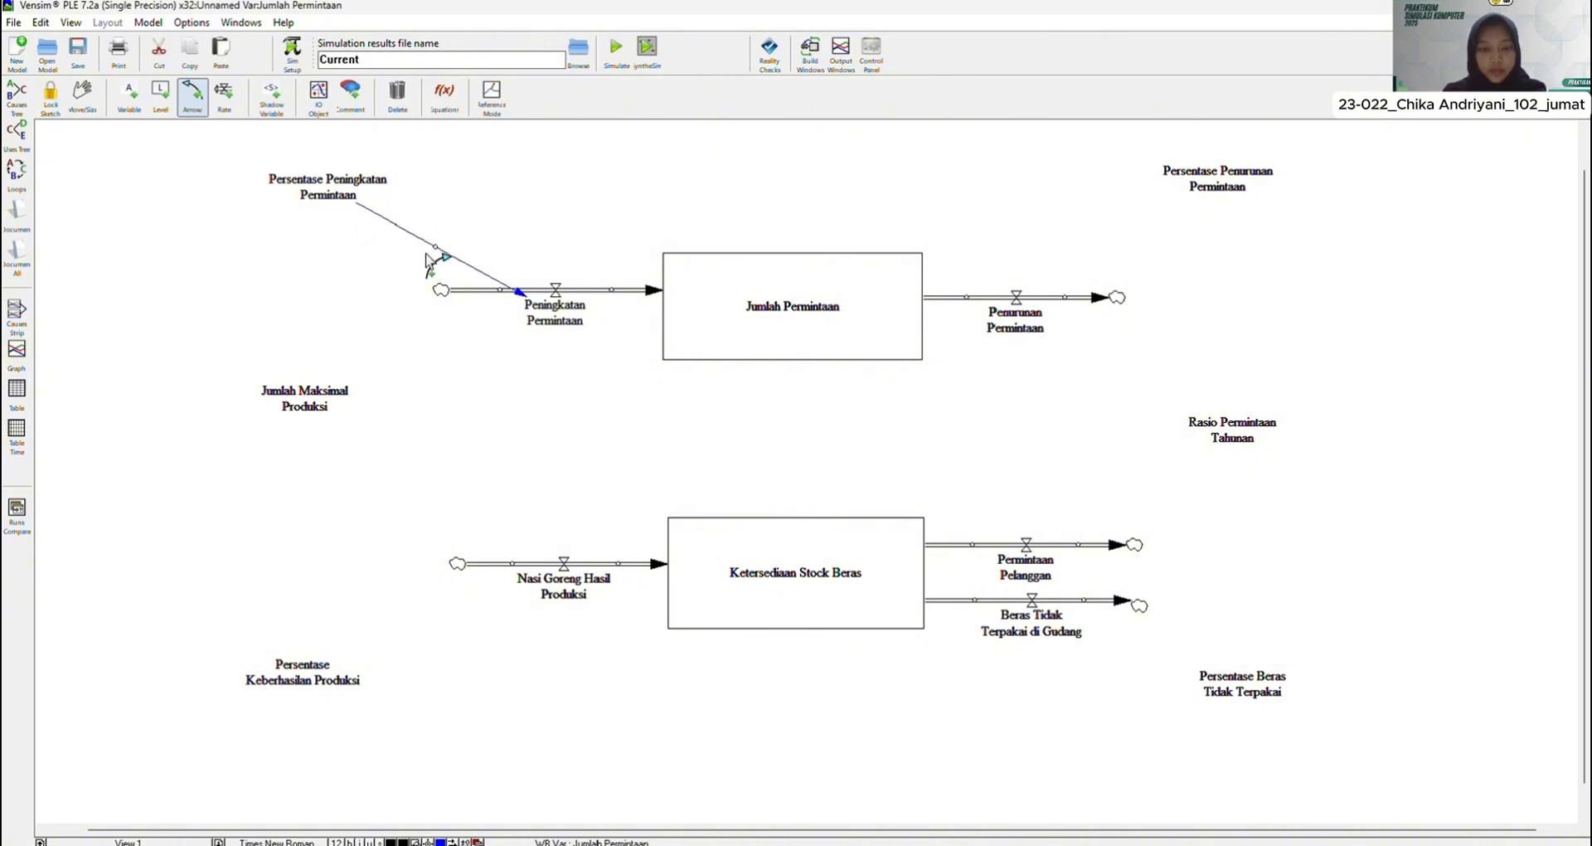
pyautogui.moveTo(427, 257); pyautogui.dragTo(511, 212)
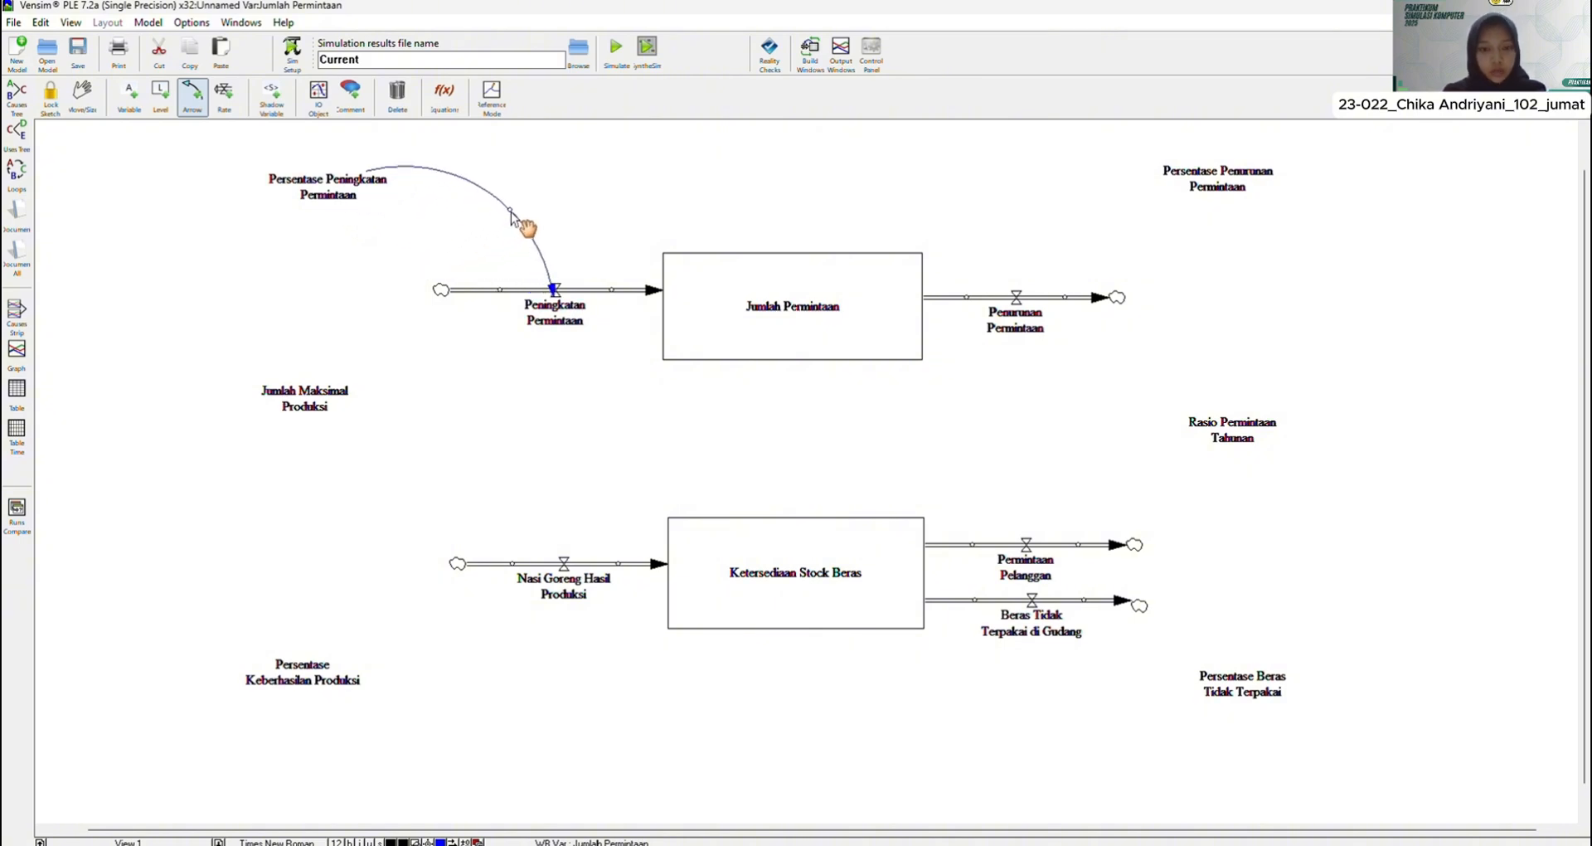
pyautogui.click(753, 299)
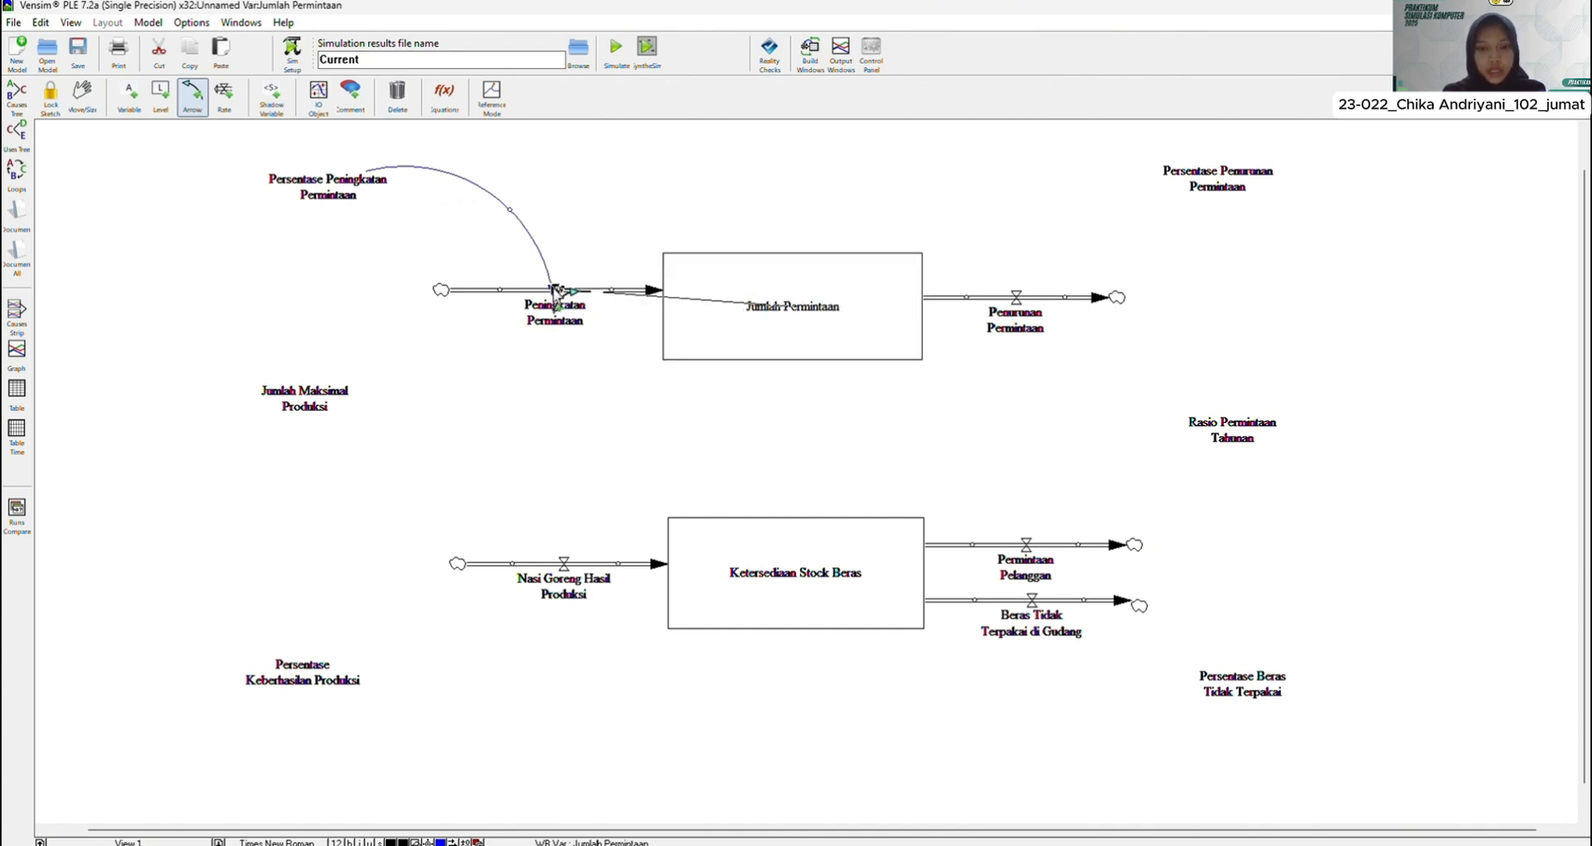
pyautogui.click(557, 291)
pyautogui.click(626, 311)
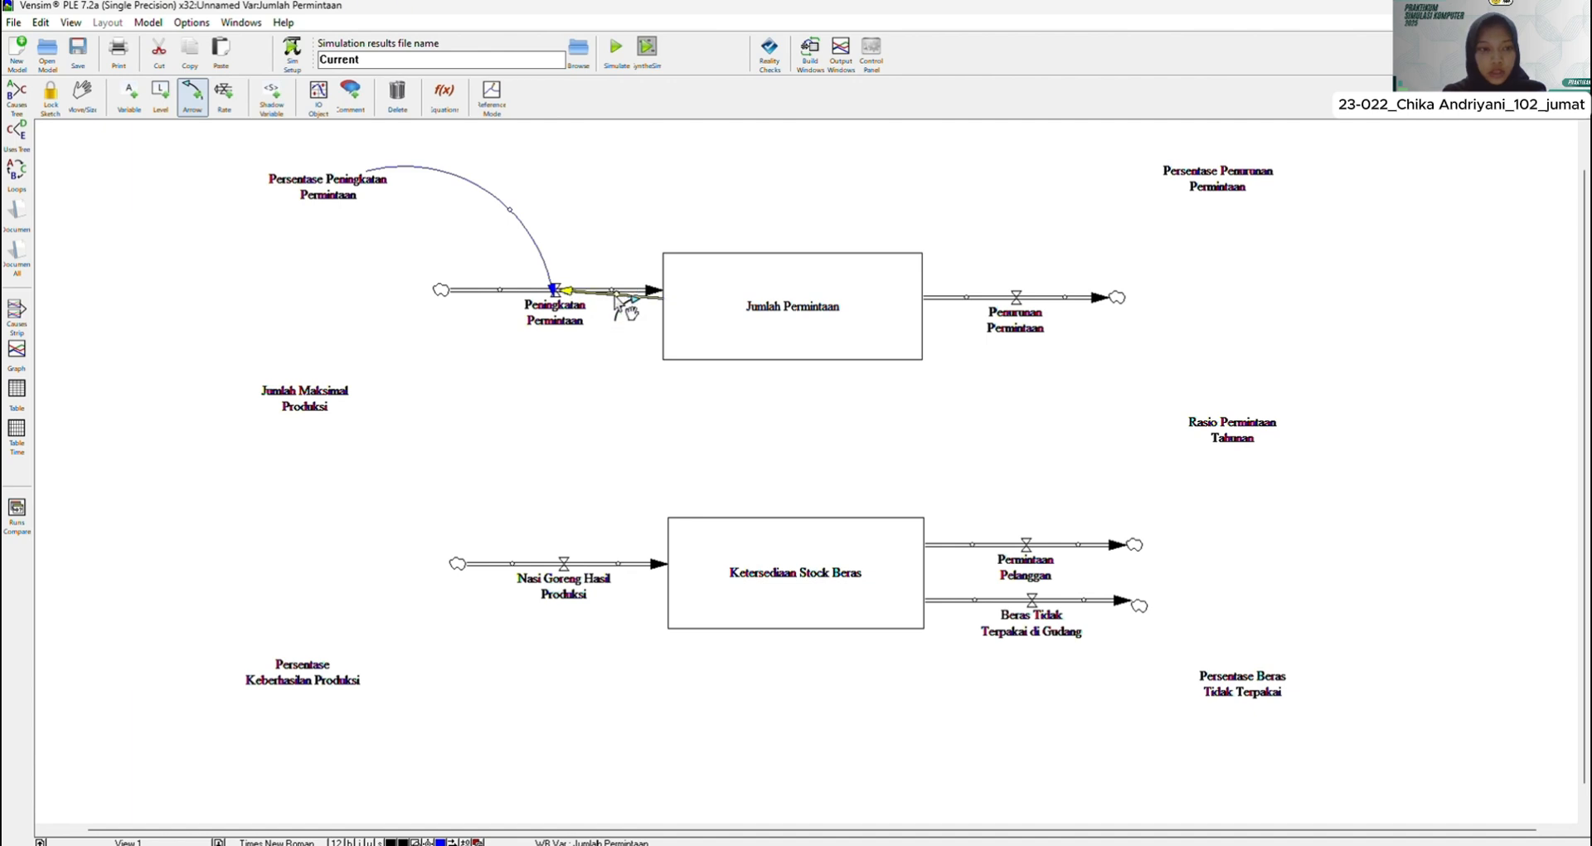
pyautogui.moveTo(616, 293); pyautogui.dragTo(625, 194)
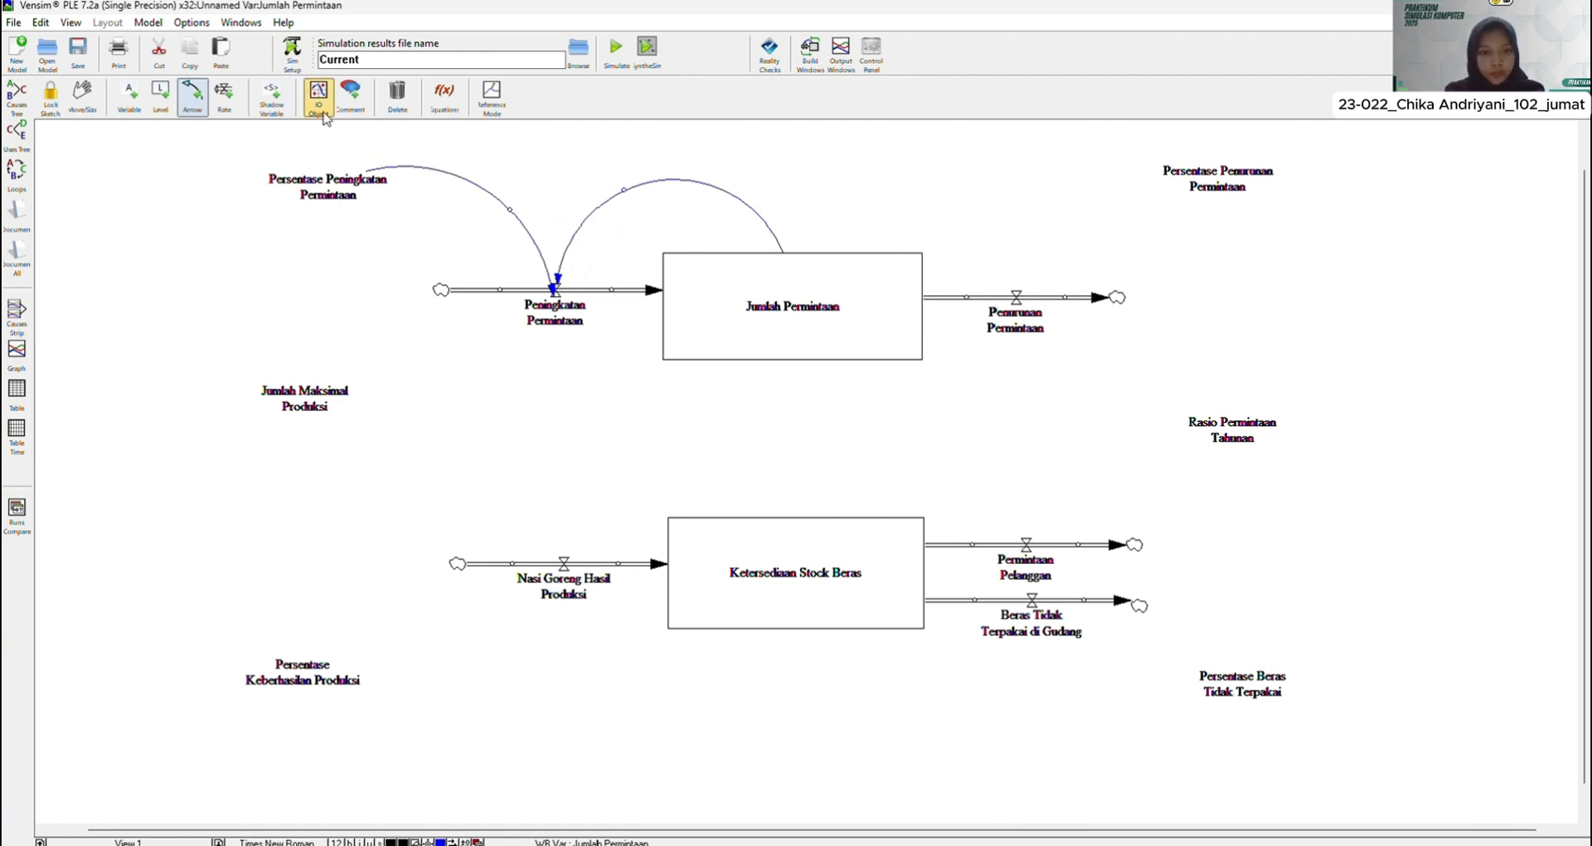
pyautogui.click(398, 96)
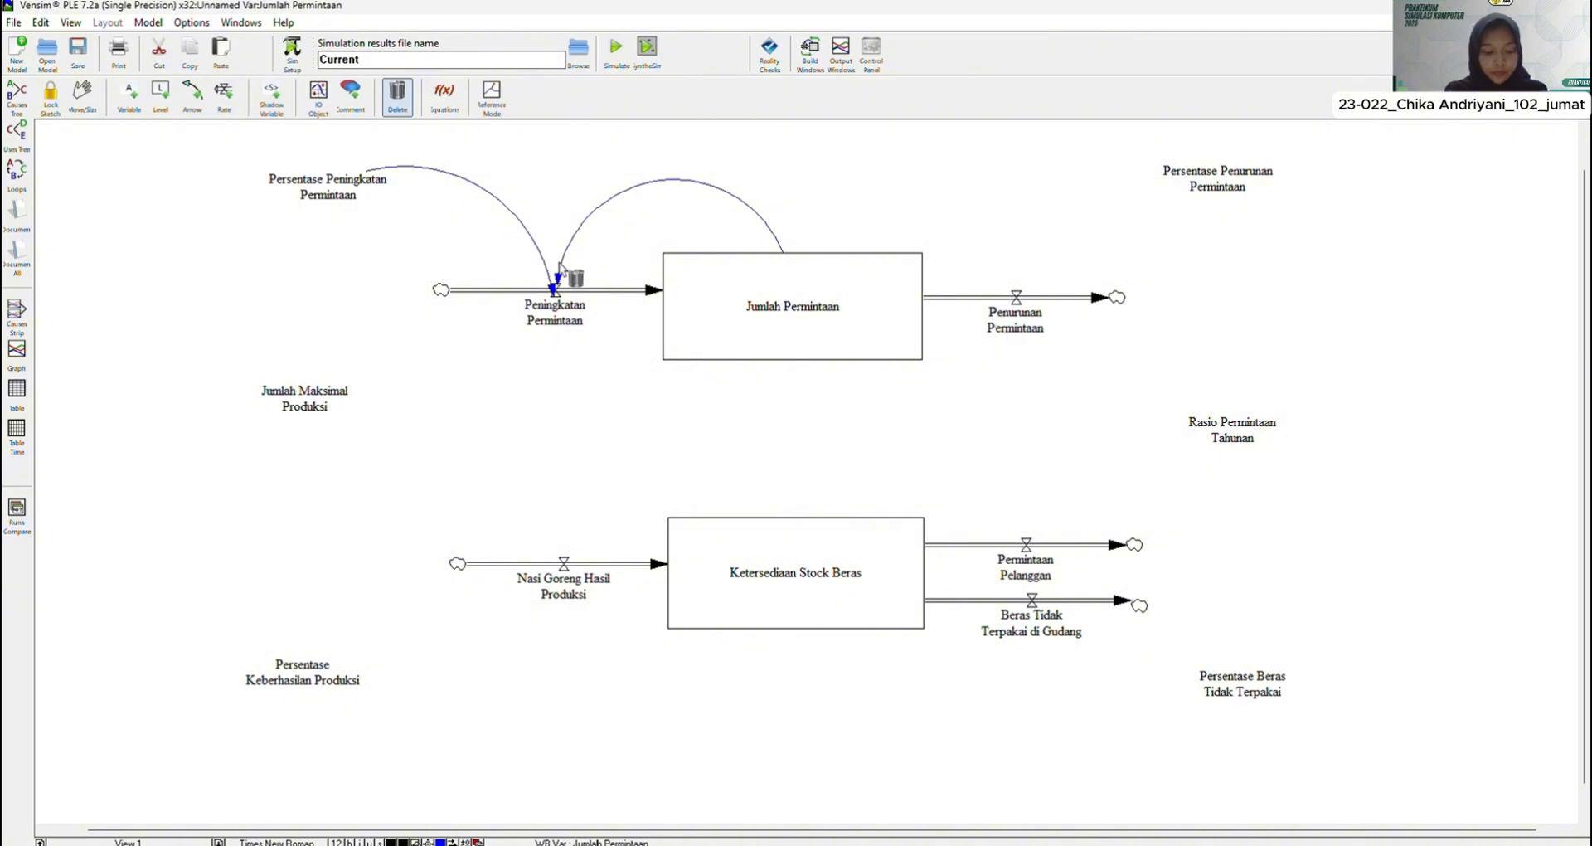
pyautogui.click(560, 272)
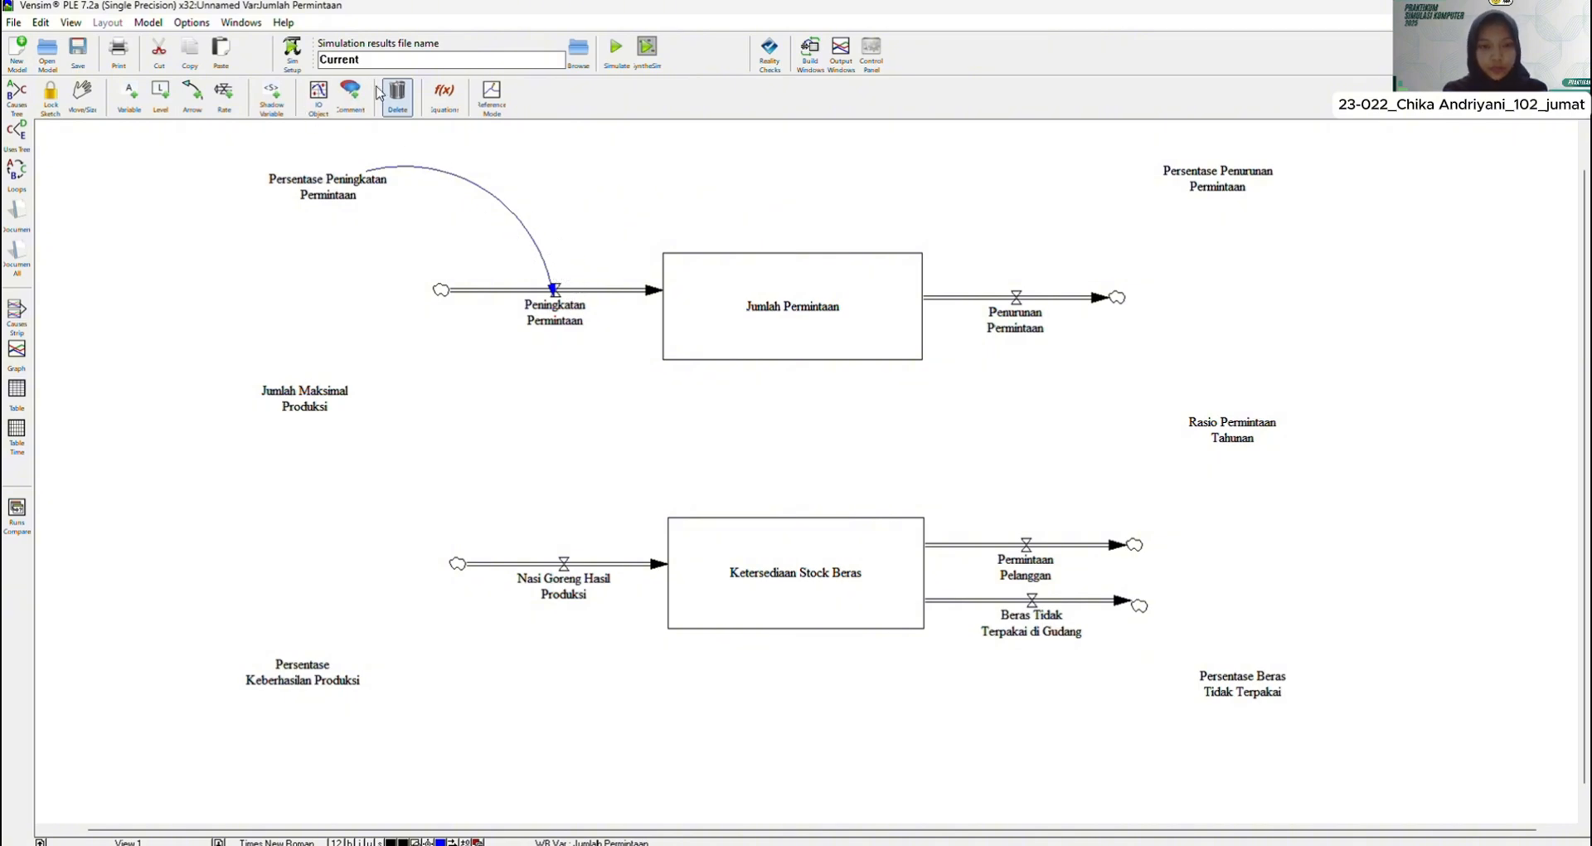
# Step: Draw an arrow from the Jumlah Permintaan stock to the Peningkatan Permintaan inflow valve, curved above the flow
pyautogui.click(193, 96)
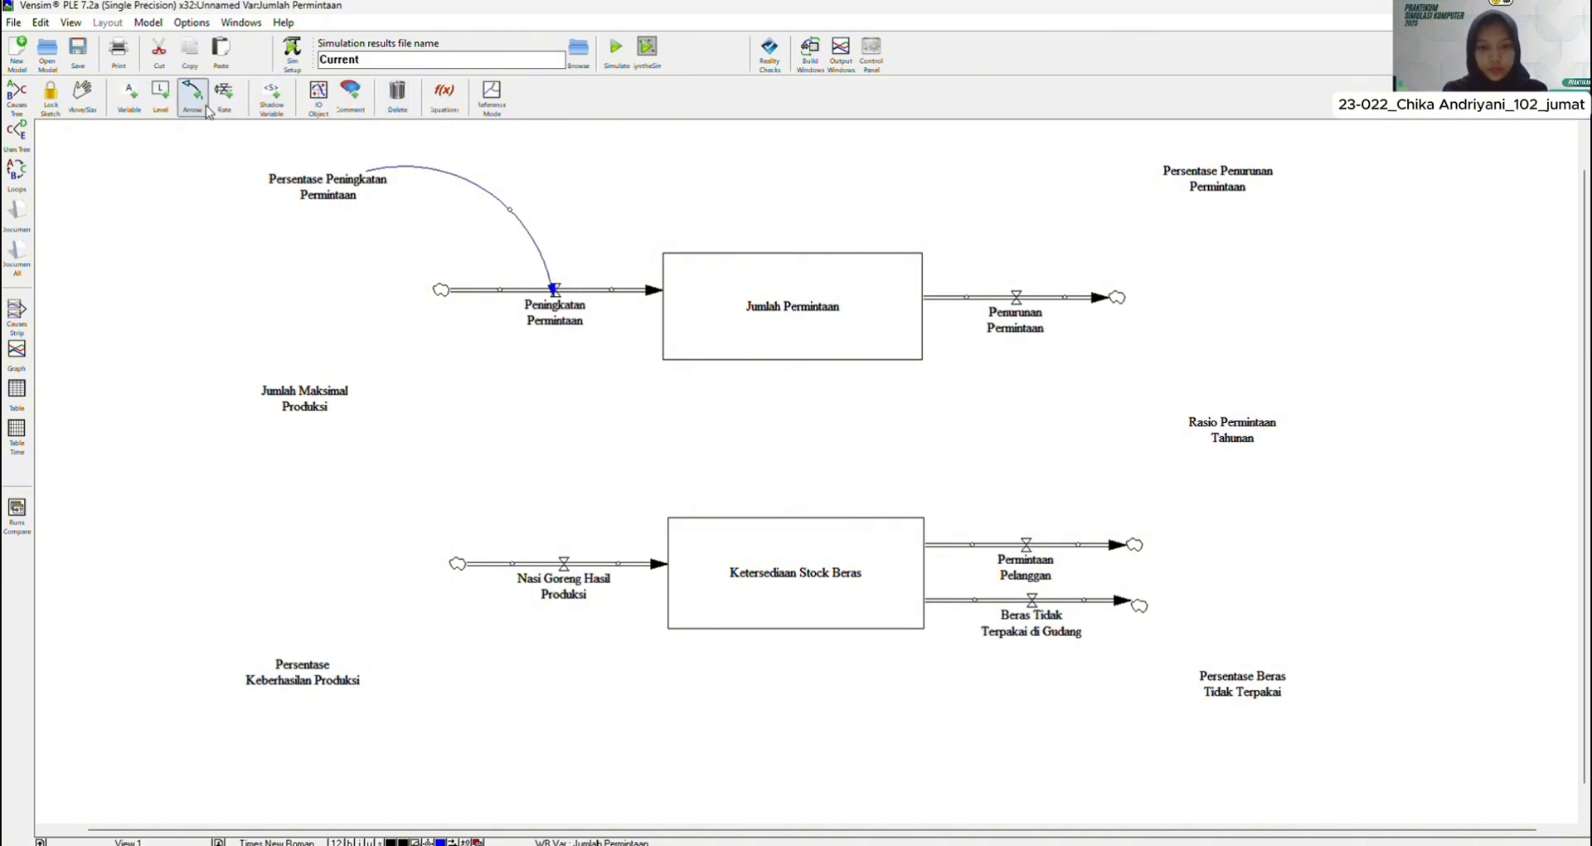
pyautogui.click(794, 303)
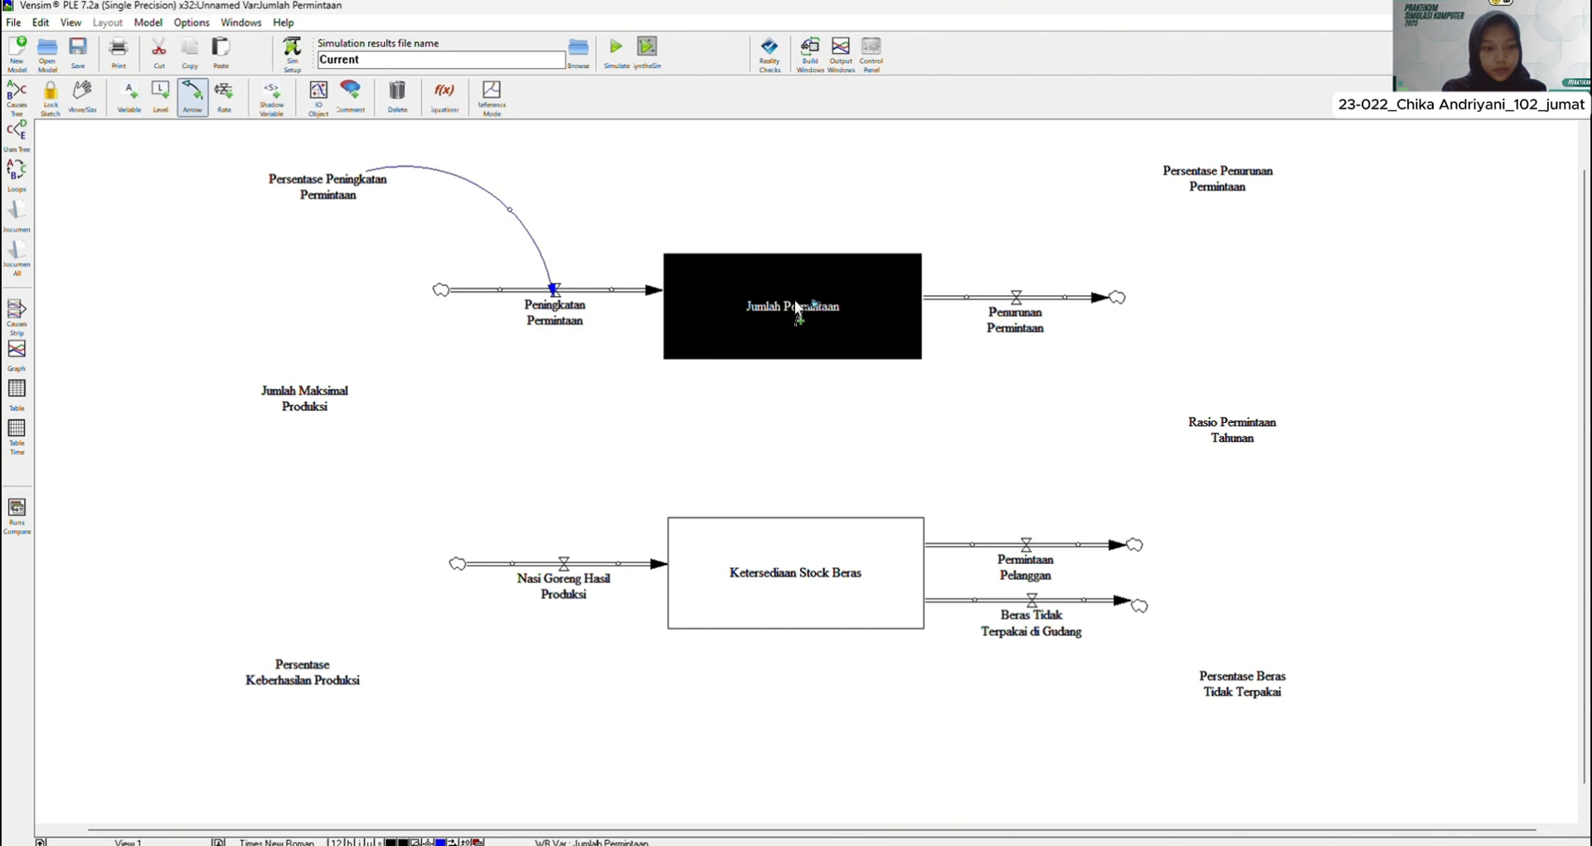
pyautogui.click(555, 290)
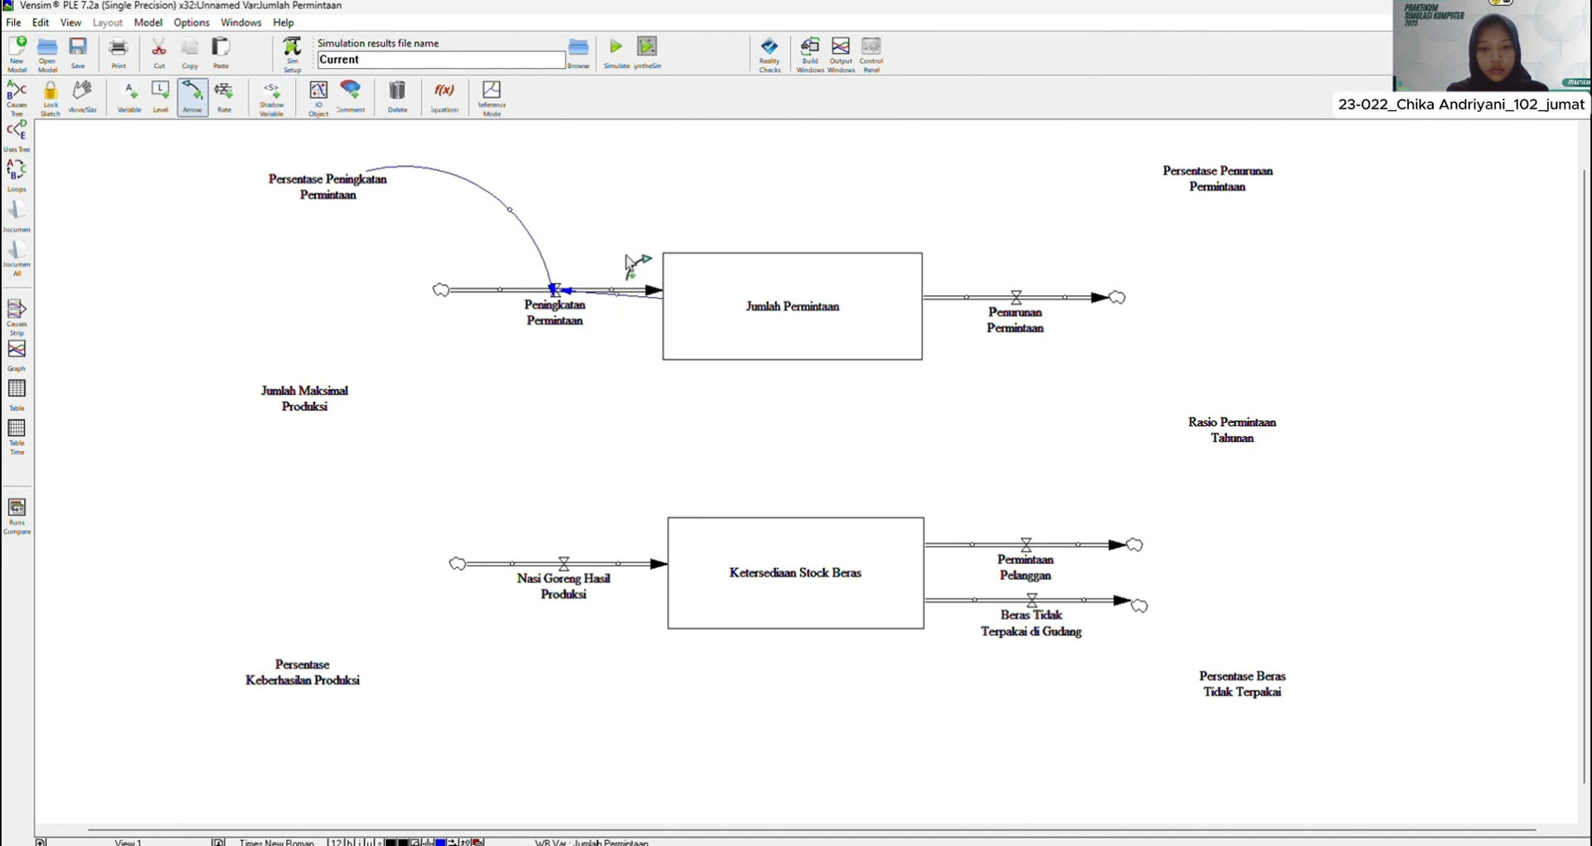
pyautogui.moveTo(613, 291); pyautogui.dragTo(627, 201)
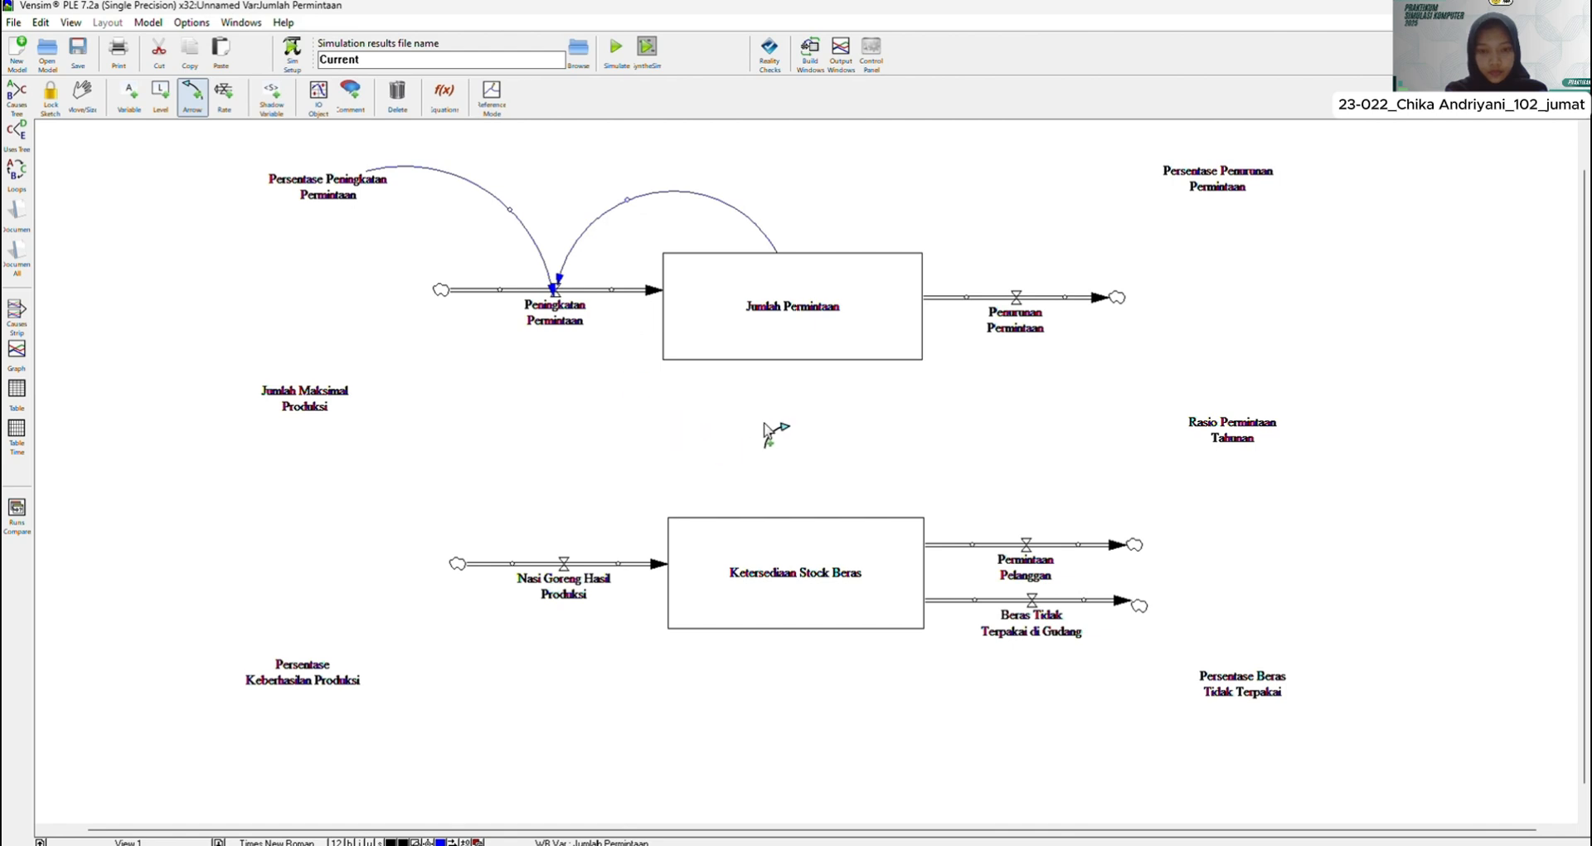
# Step: Draw upward-curved arrows from the Jumlah Permintaan stock and from Persentase Penurunan Permintaan to the Penurunan Permintaan outflow valve
pyautogui.click(790, 315)
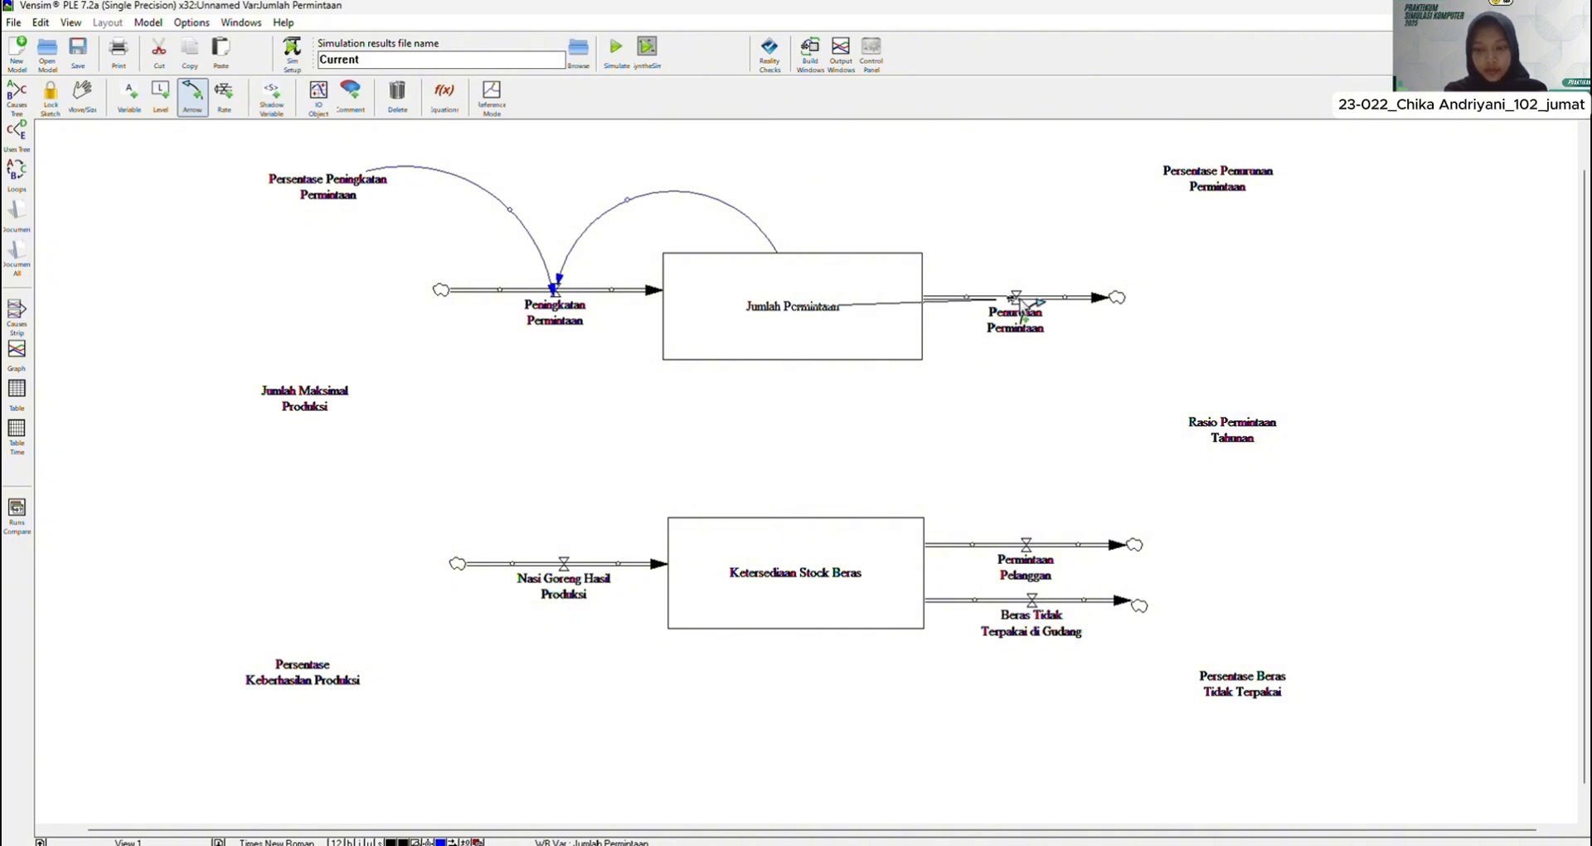
pyautogui.click(1019, 300)
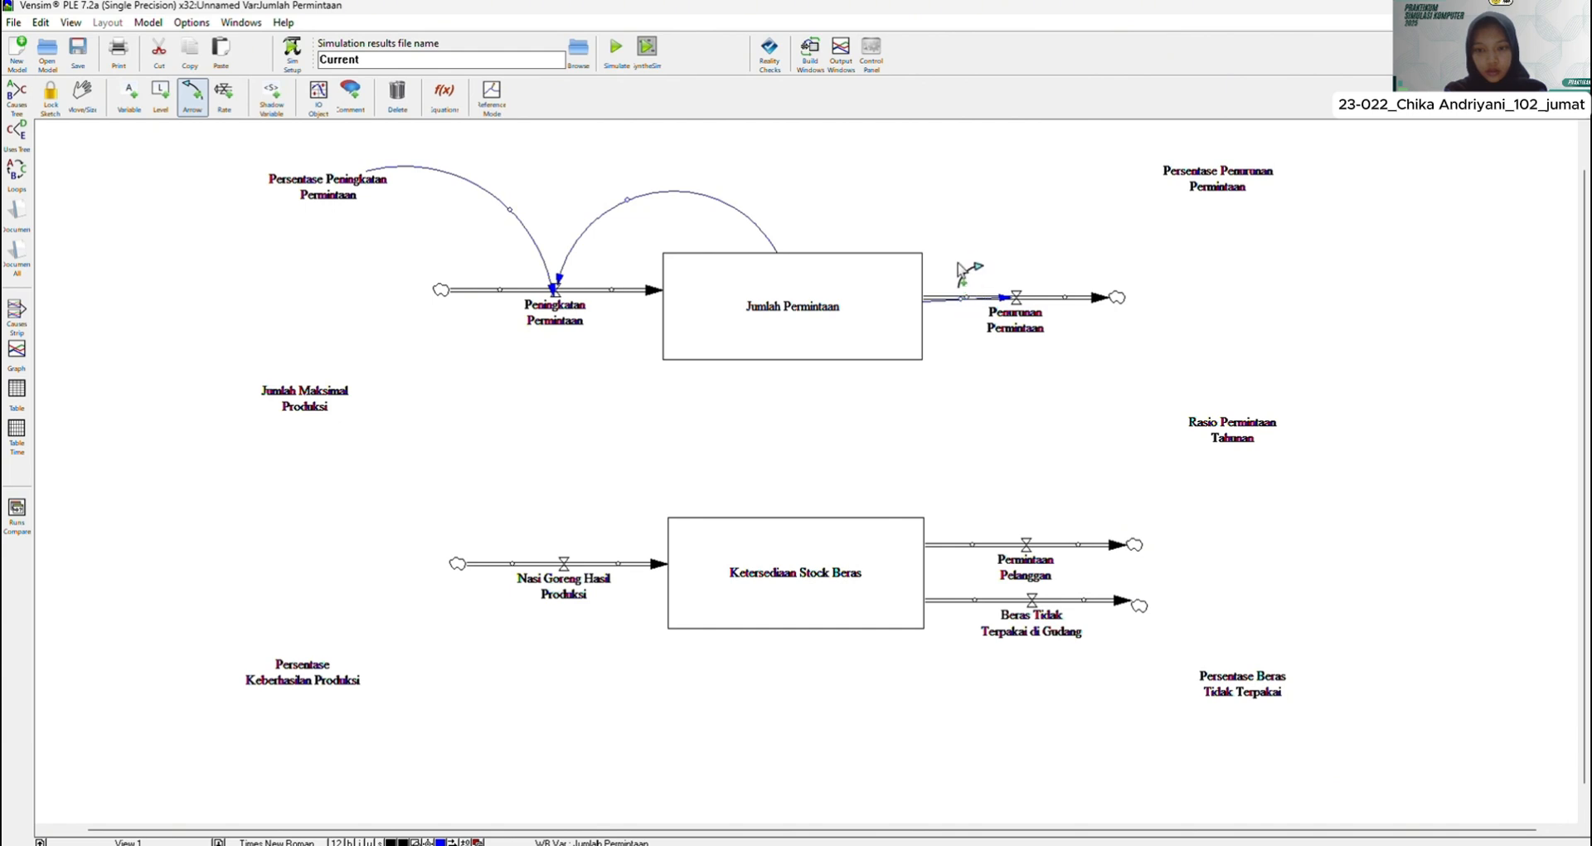
pyautogui.moveTo(962, 299); pyautogui.dragTo(964, 227)
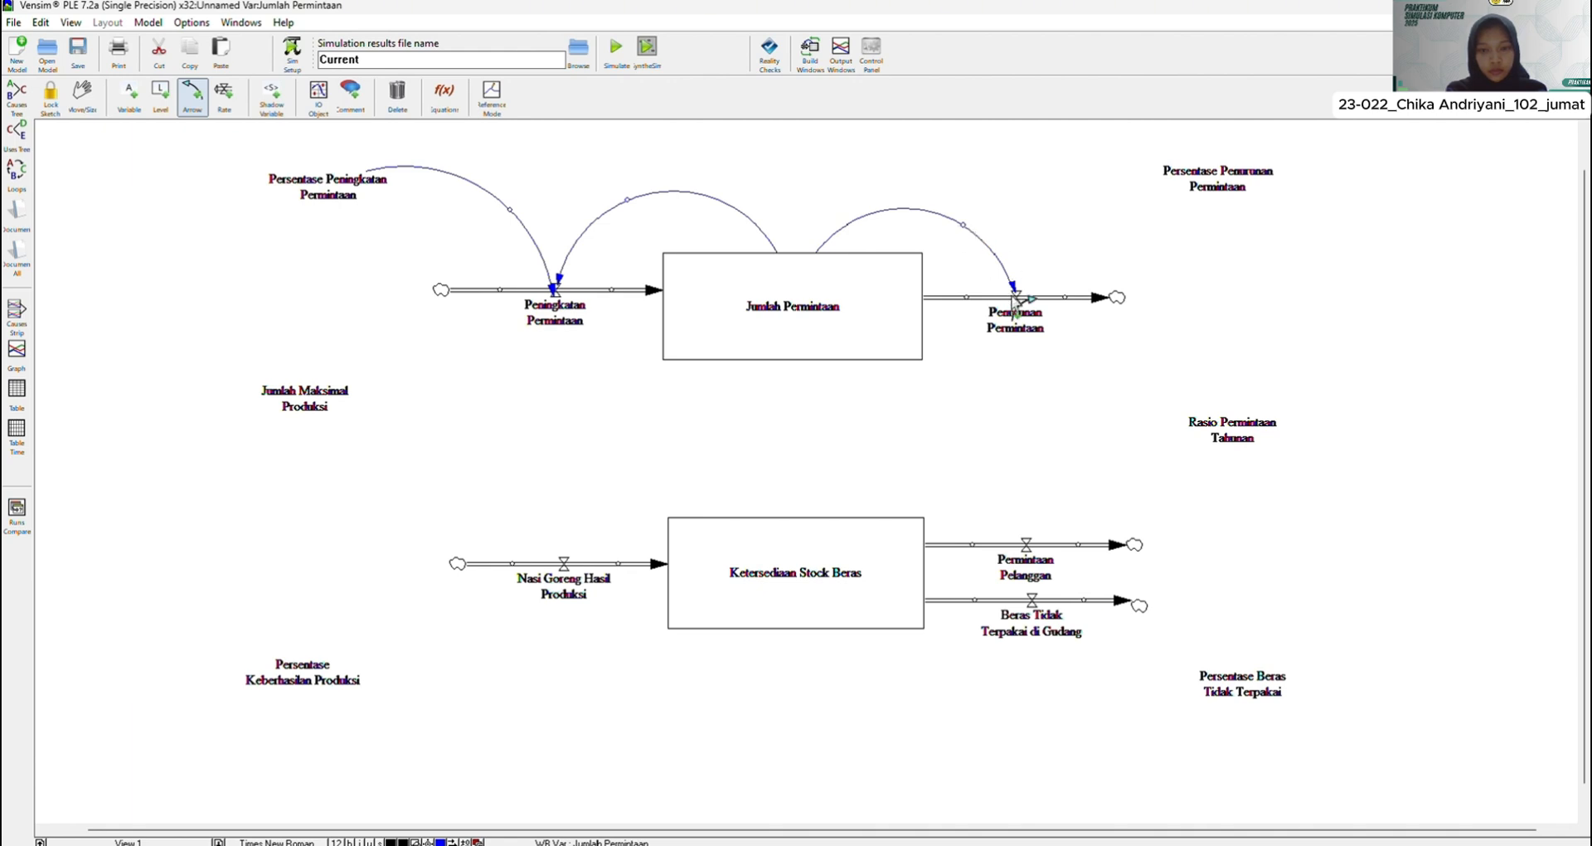
pyautogui.moveTo(1208, 192); pyautogui.dragTo(1023, 298)
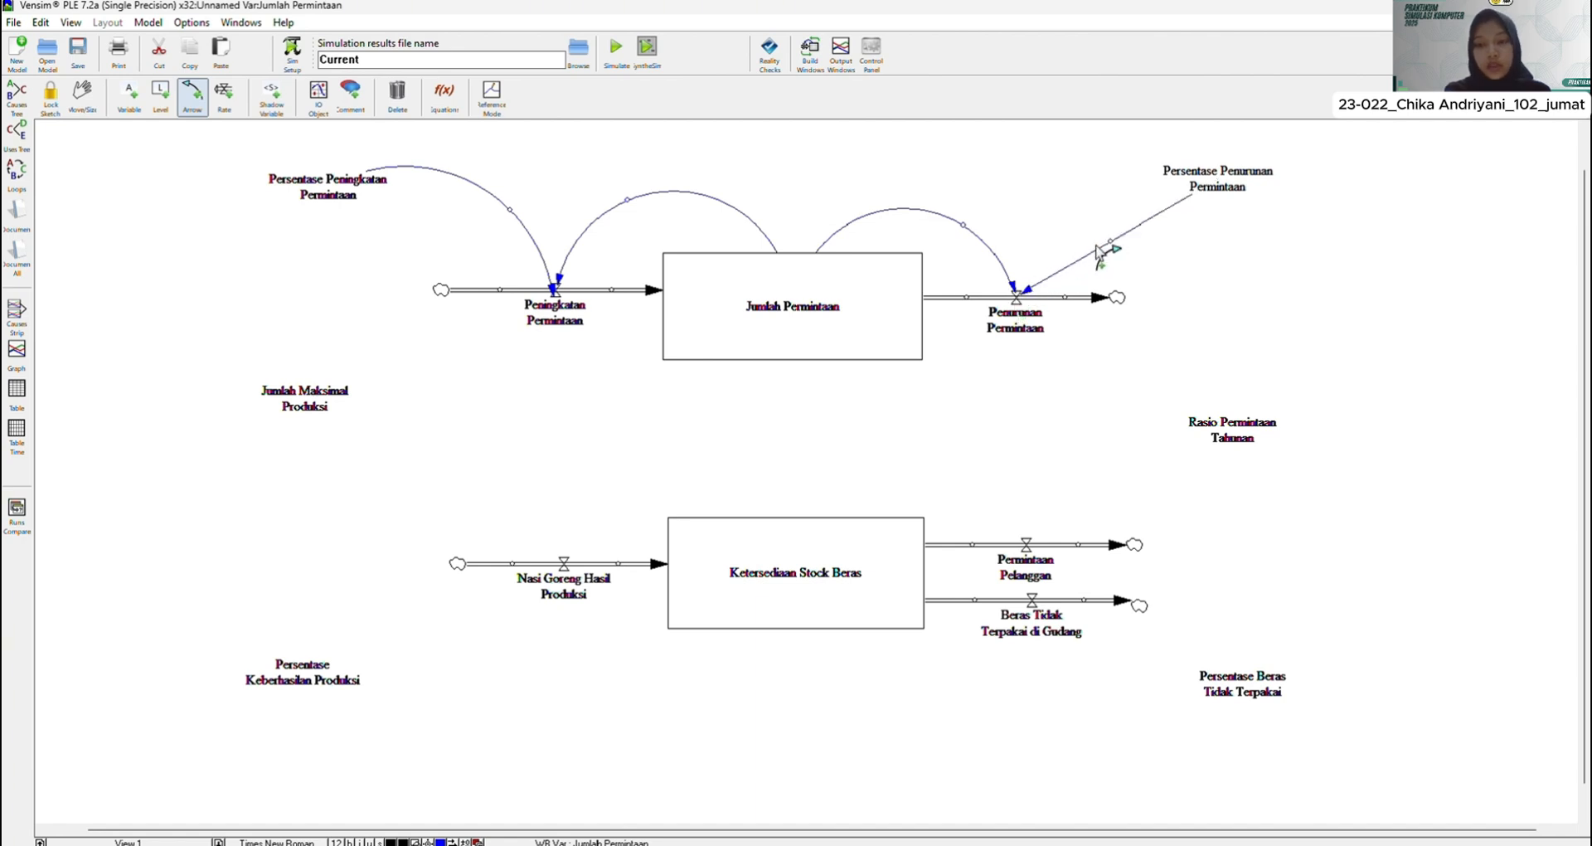
pyautogui.moveTo(1111, 242); pyautogui.dragTo(1078, 204)
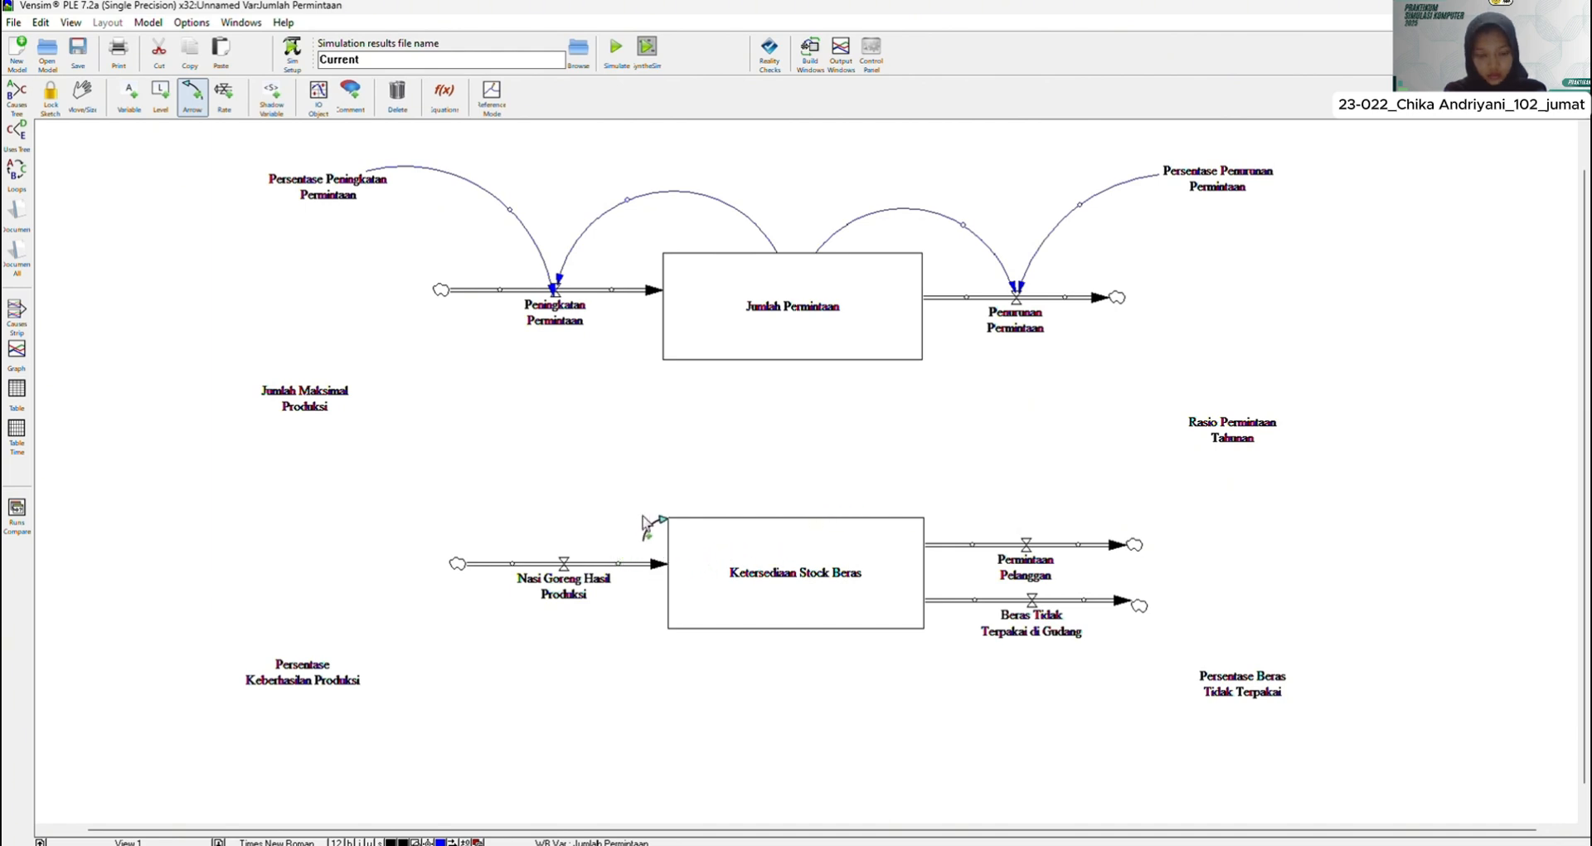
pyautogui.click(555, 310)
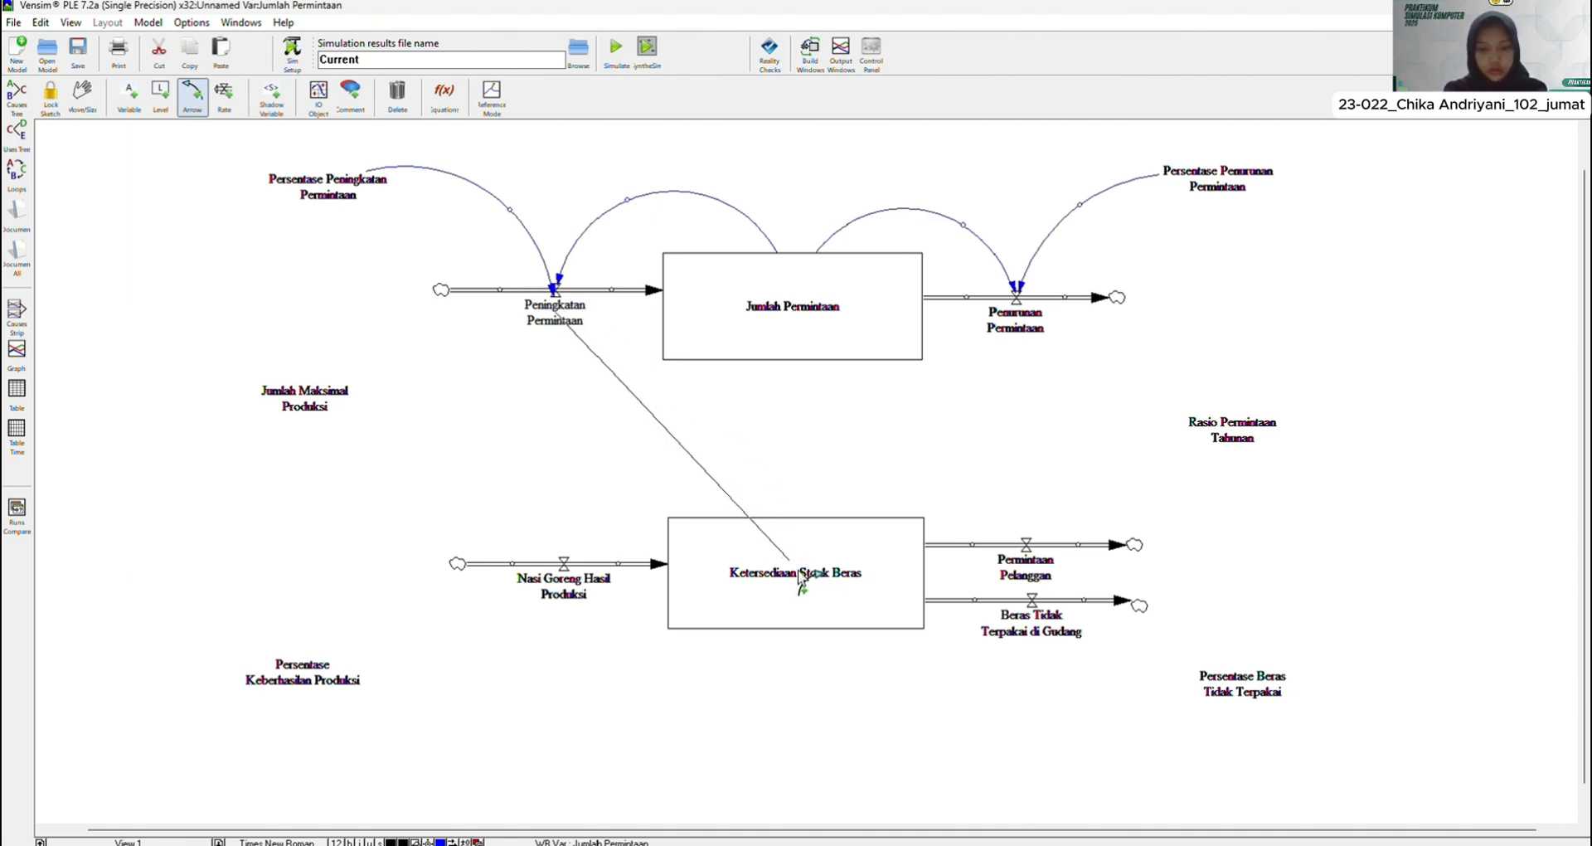
pyautogui.click(798, 572)
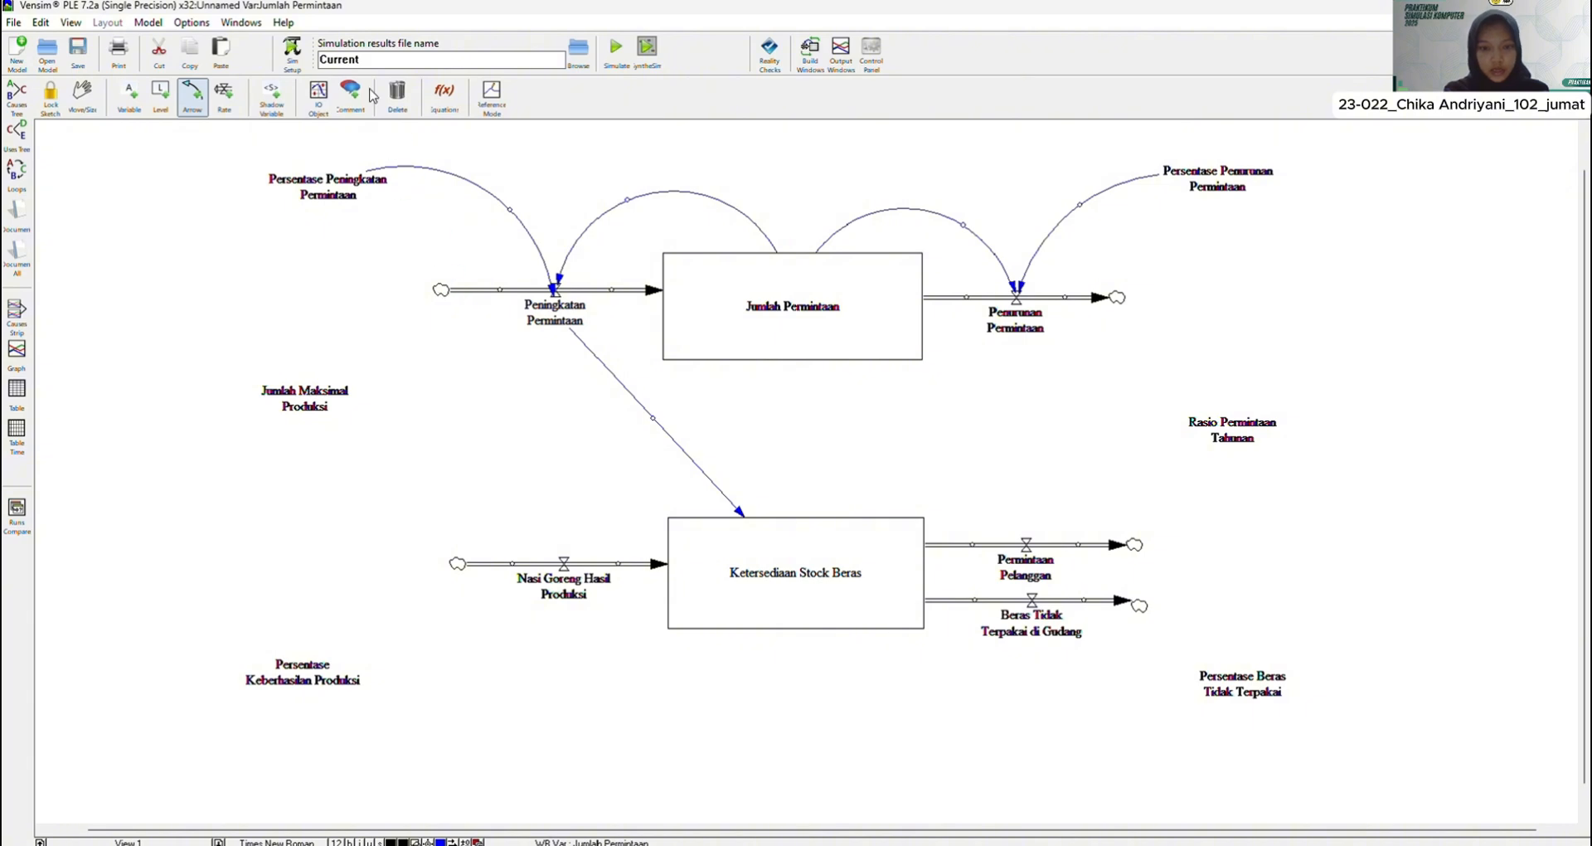
pyautogui.click(396, 97)
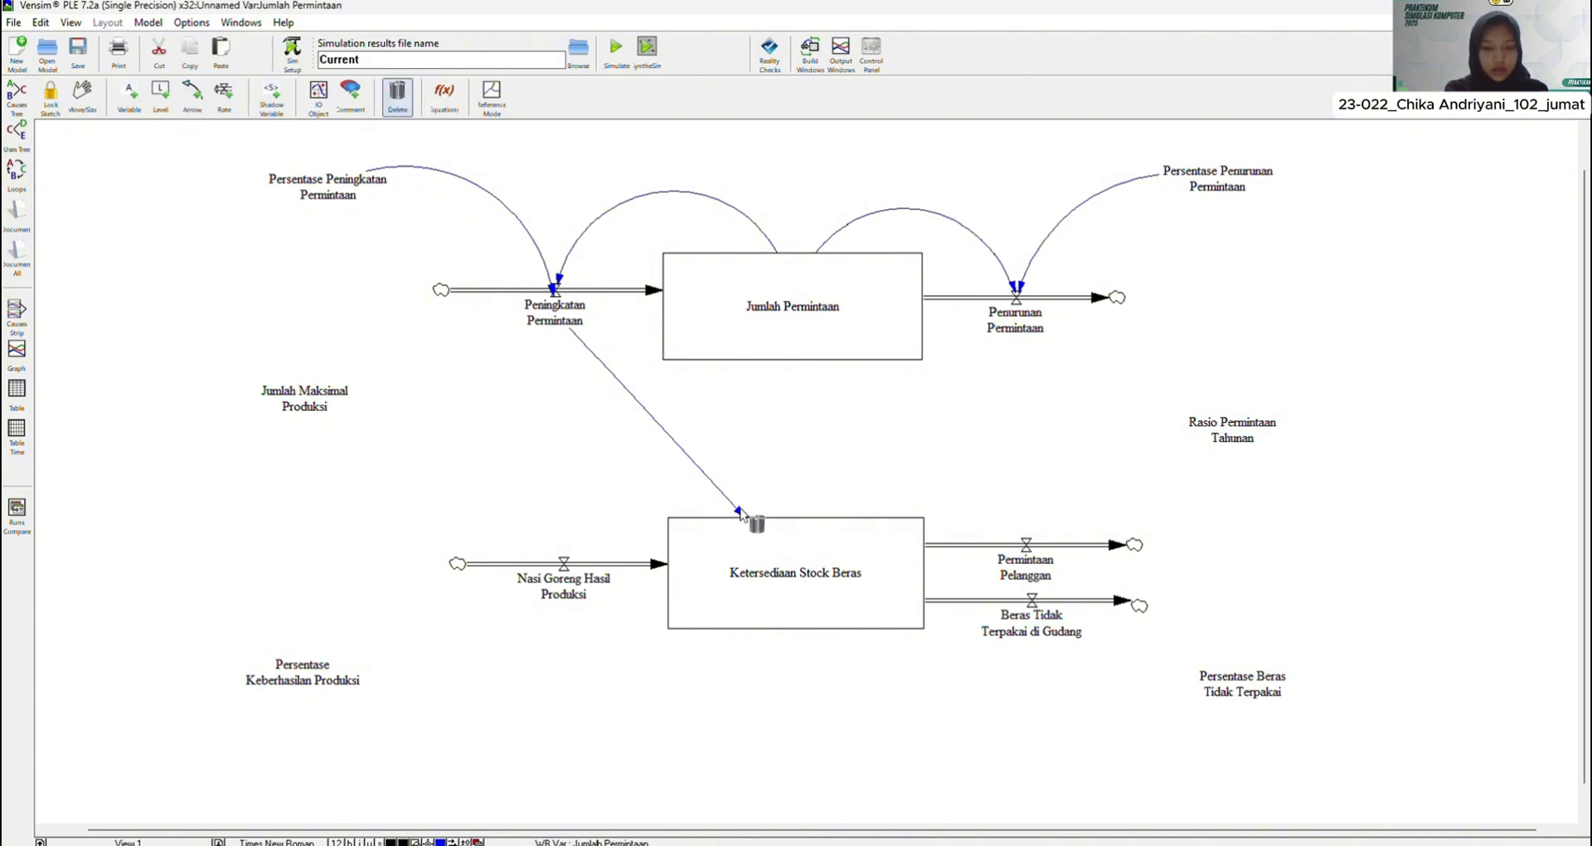
pyautogui.click(740, 515)
pyautogui.click(192, 94)
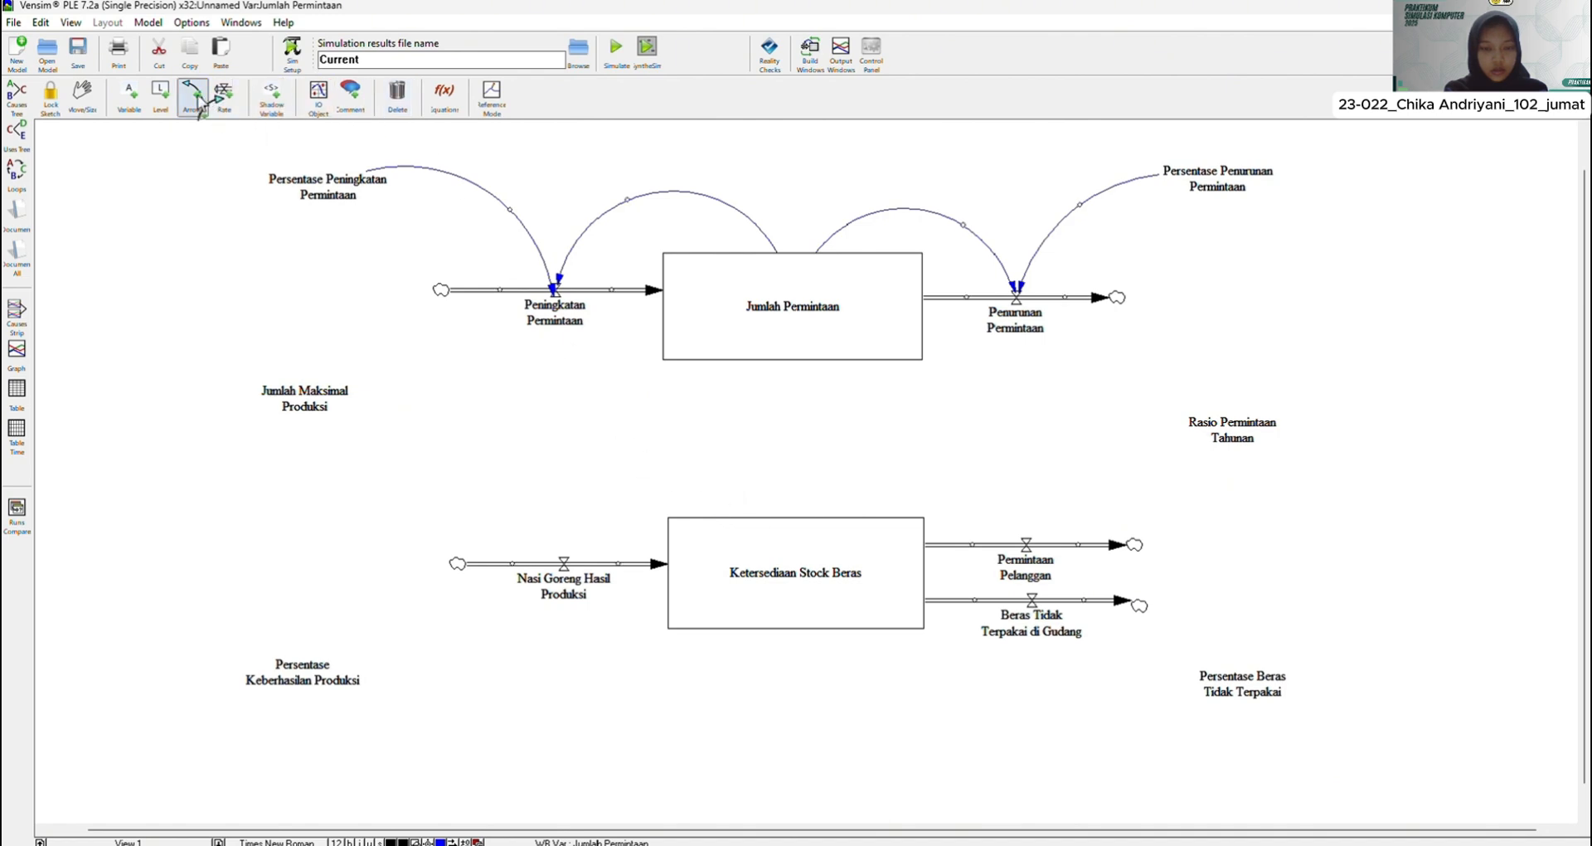
pyautogui.click(560, 321)
pyautogui.click(800, 307)
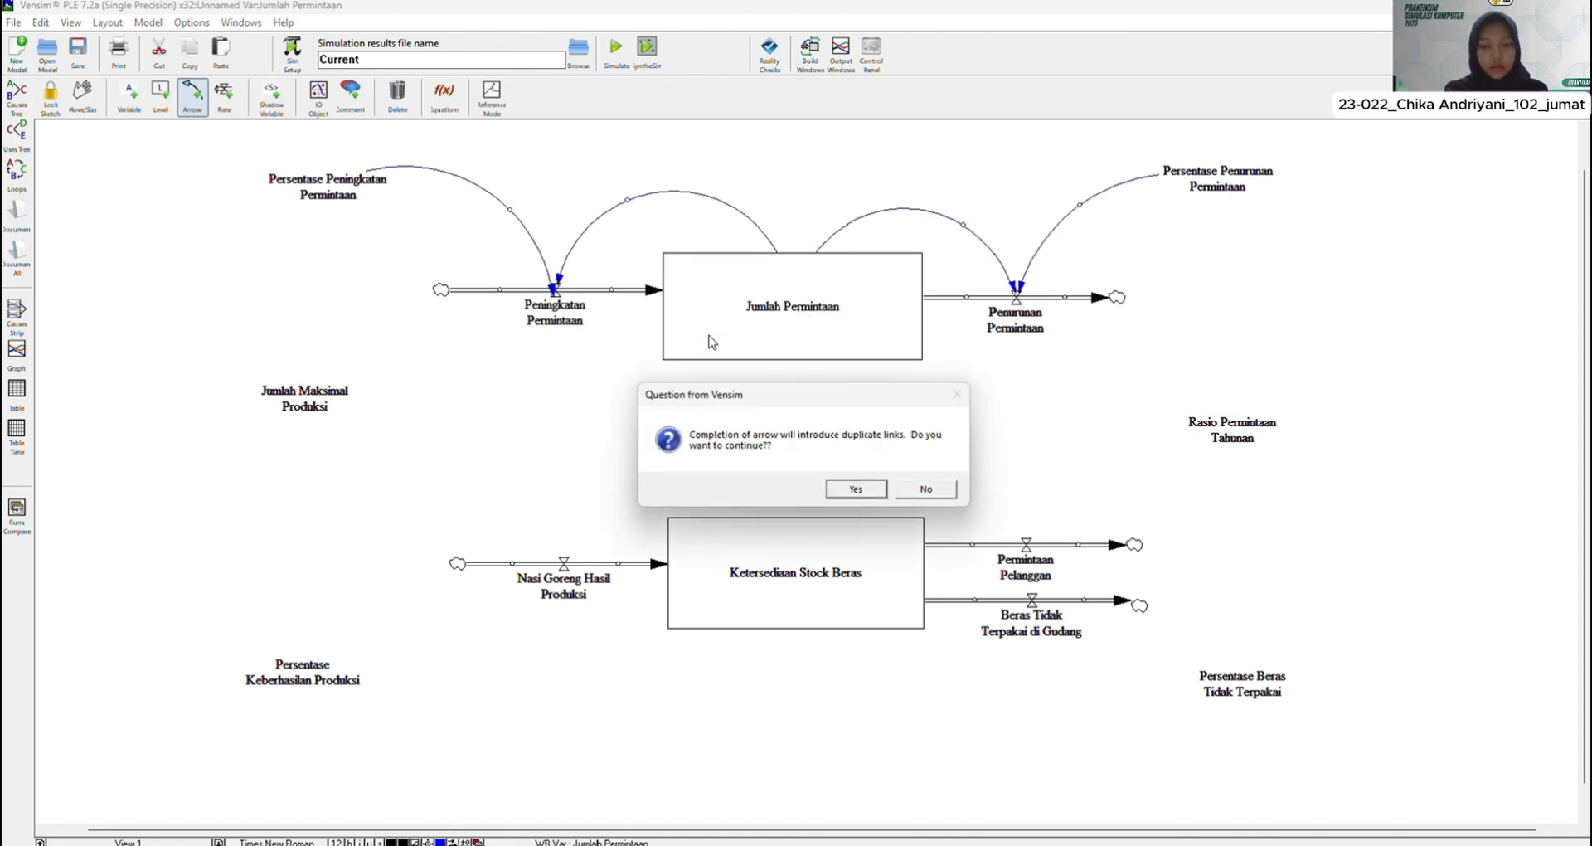
pyautogui.click(925, 488)
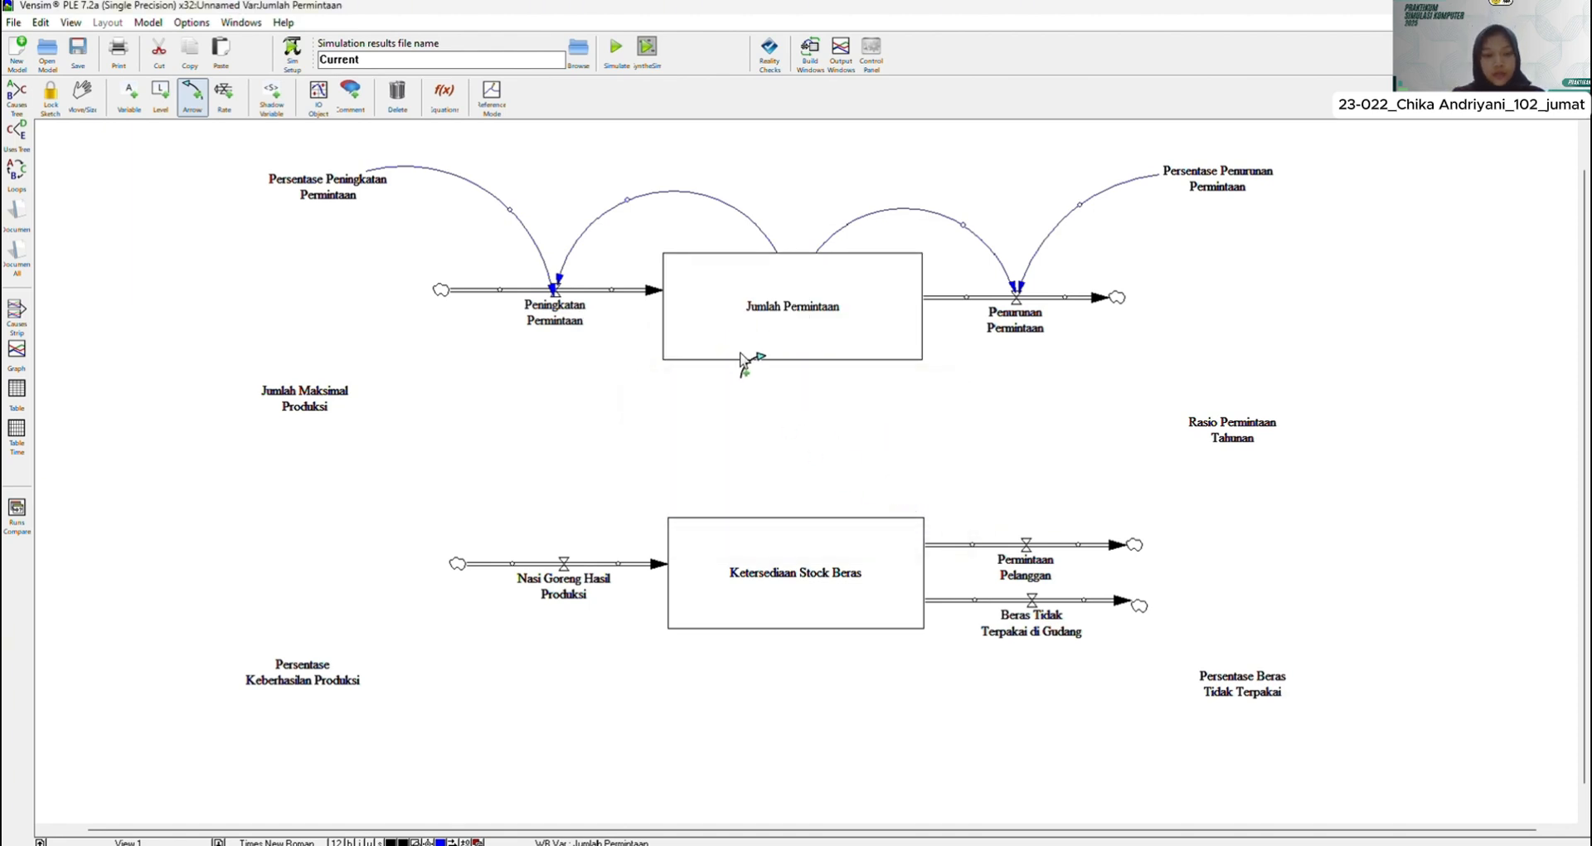
pyautogui.click(556, 315)
pyautogui.click(673, 434)
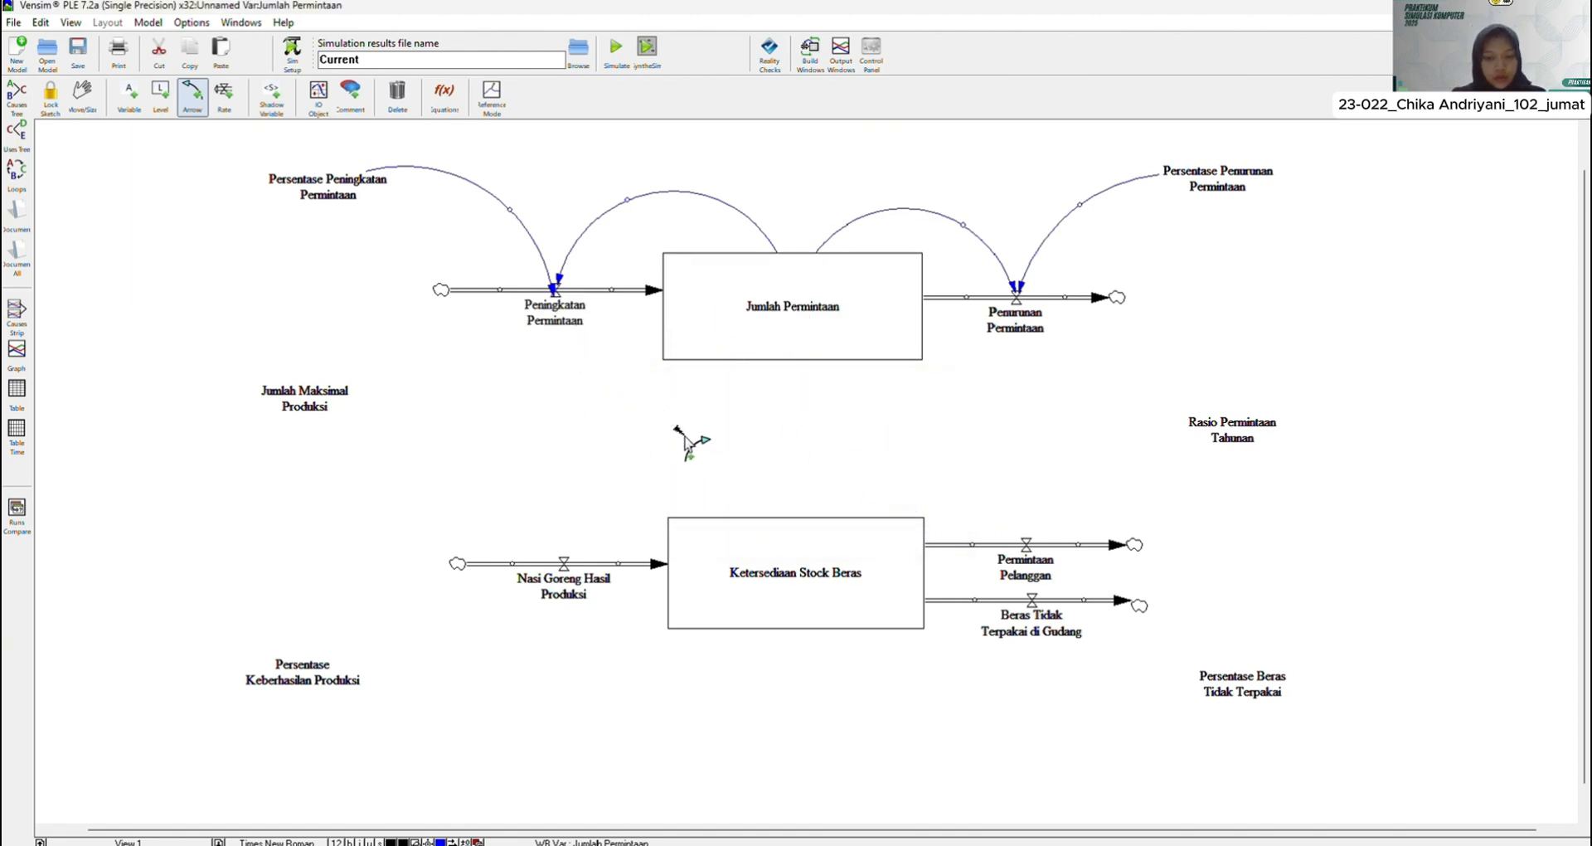
pyautogui.click(794, 312)
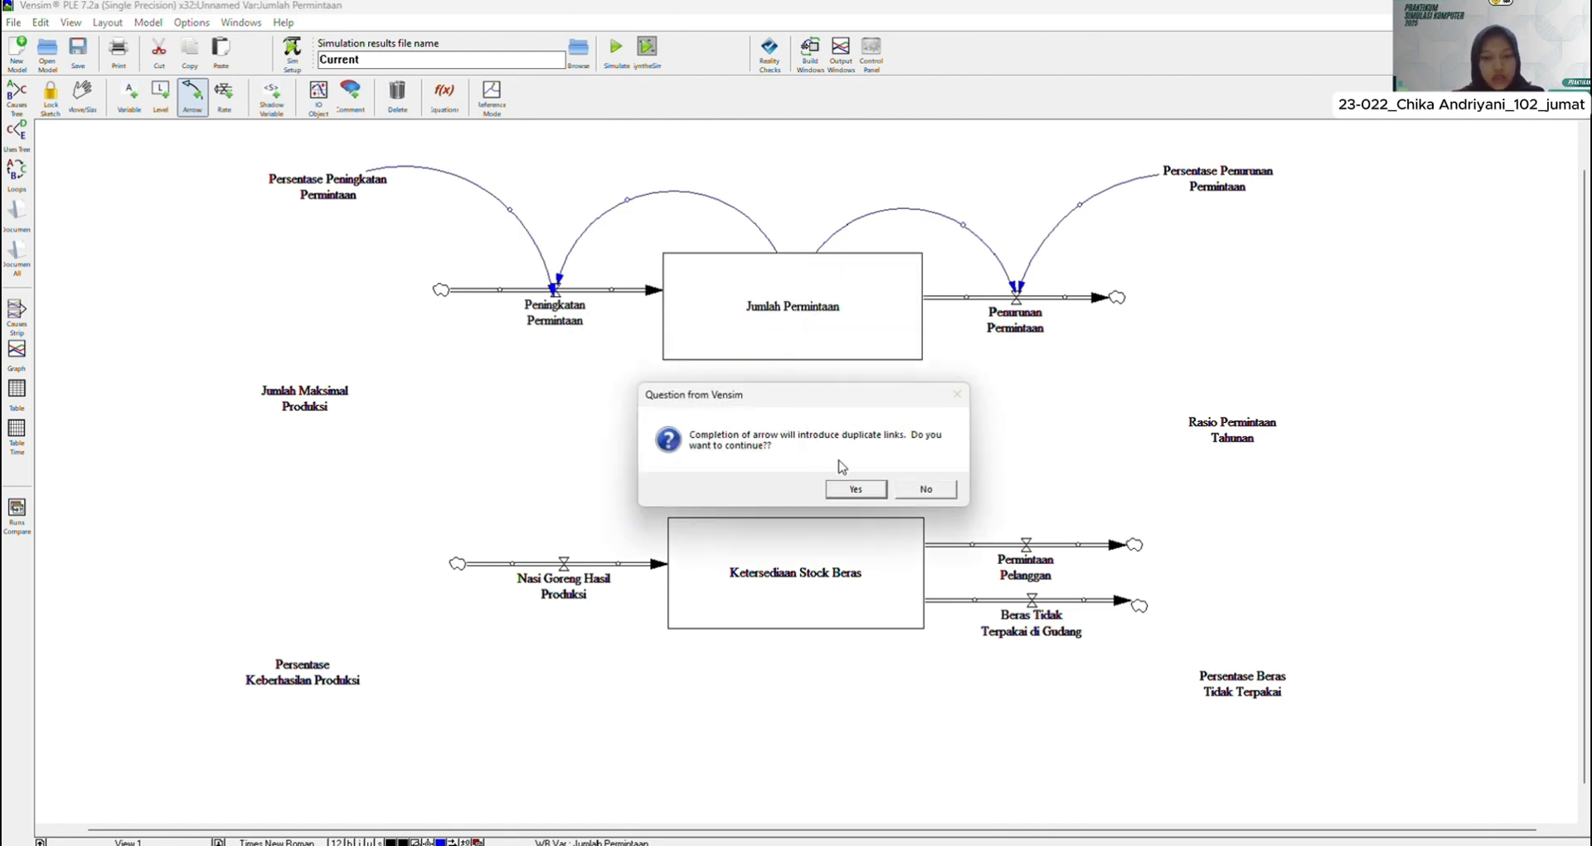
pyautogui.click(920, 490)
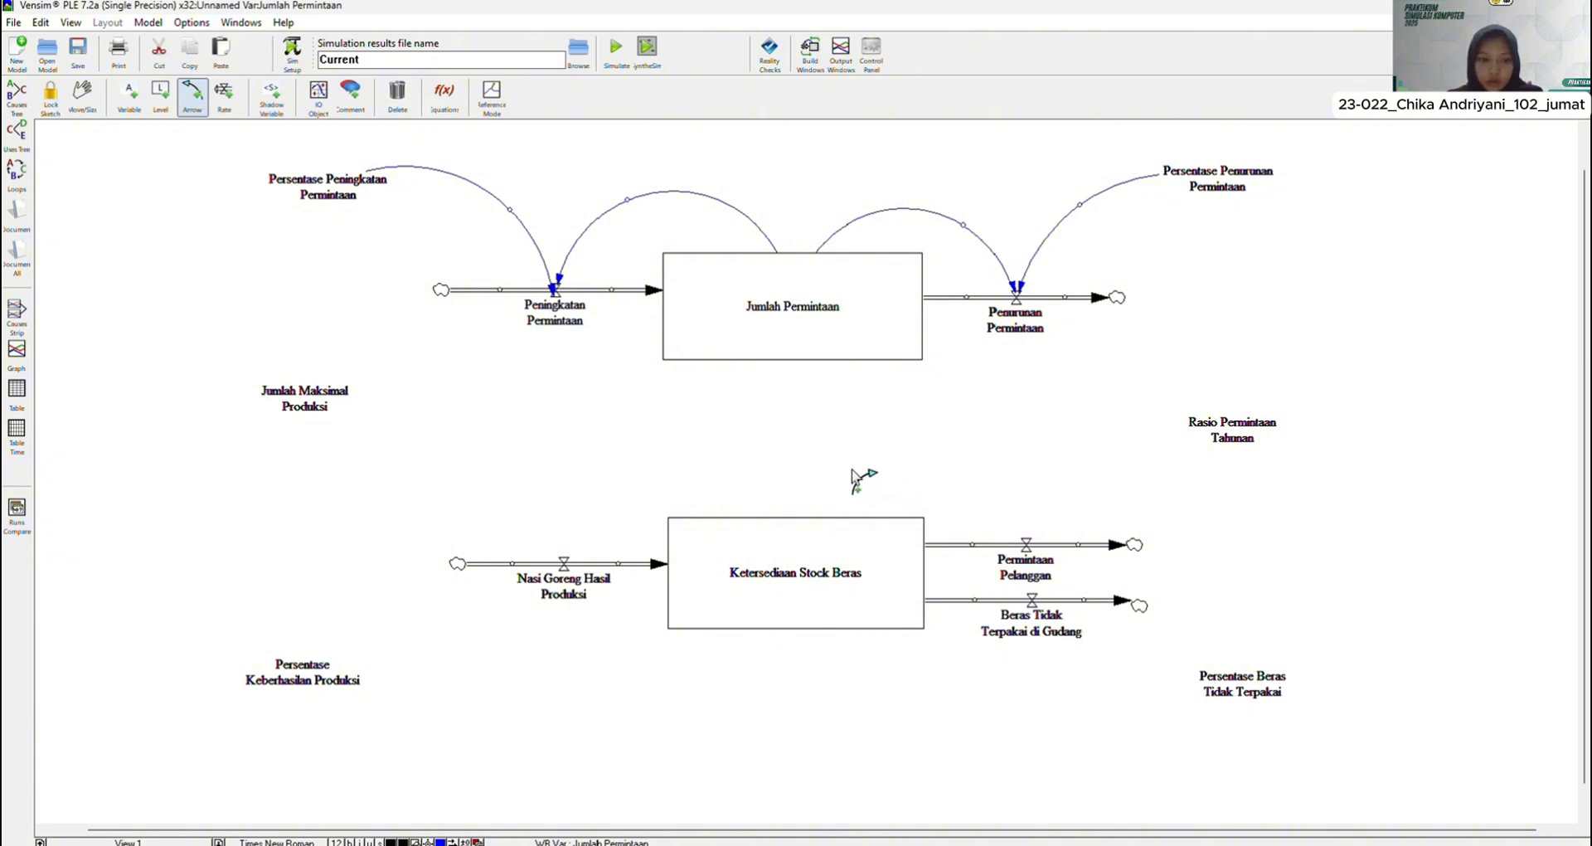
# Step: Draw curved arrows from Jumlah Maksimal Produksi and Persentase Keberhasilan Produksi to the Nasi Goreng Hasil Produksi inflow, bending above and below it
pyautogui.click(305, 400)
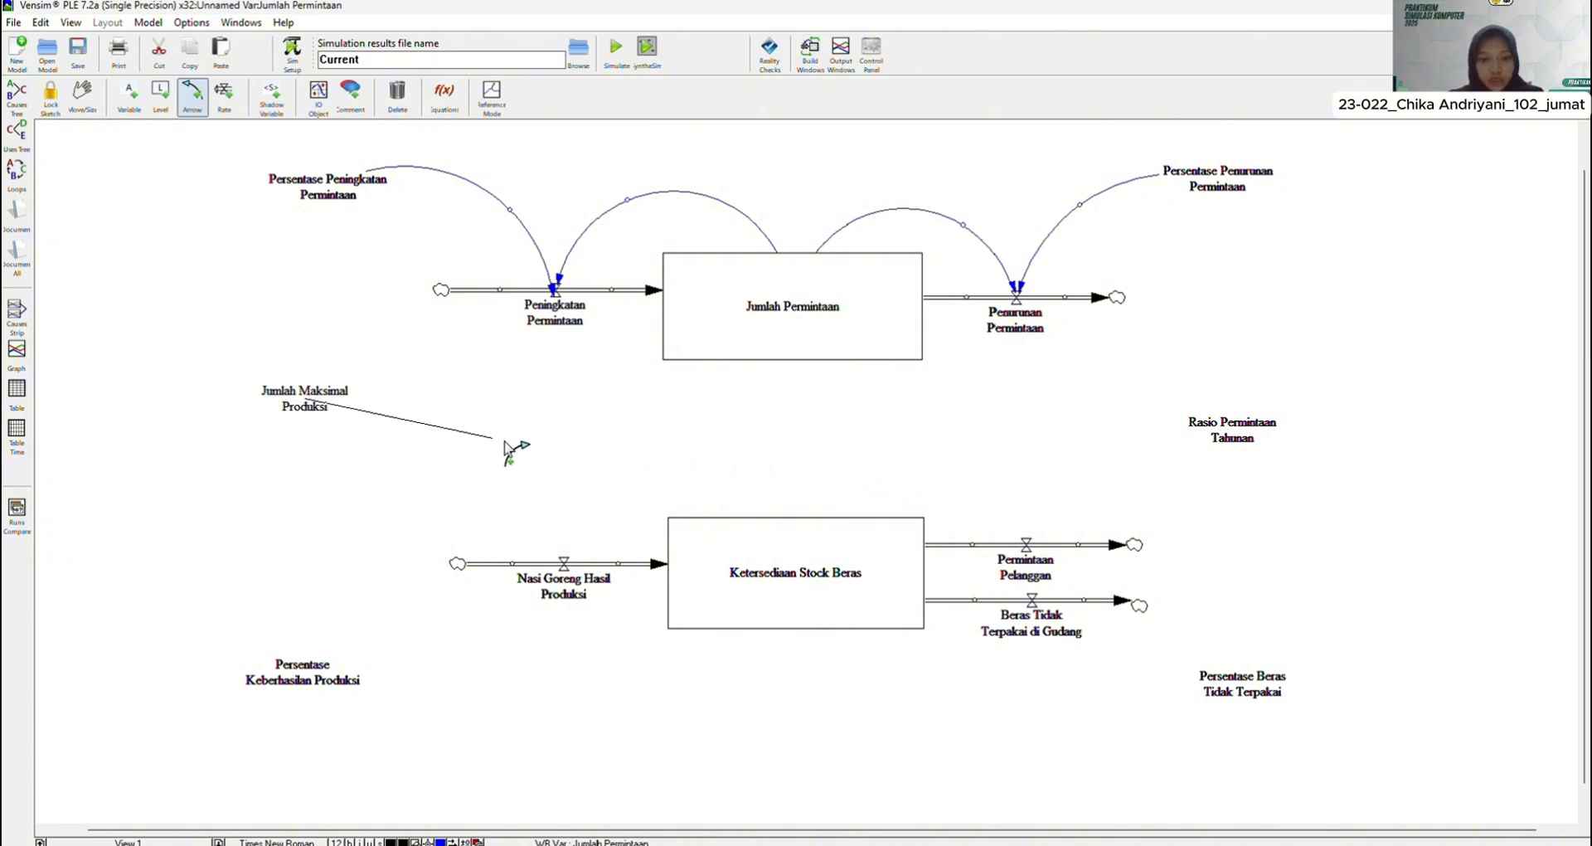
pyautogui.click(563, 561)
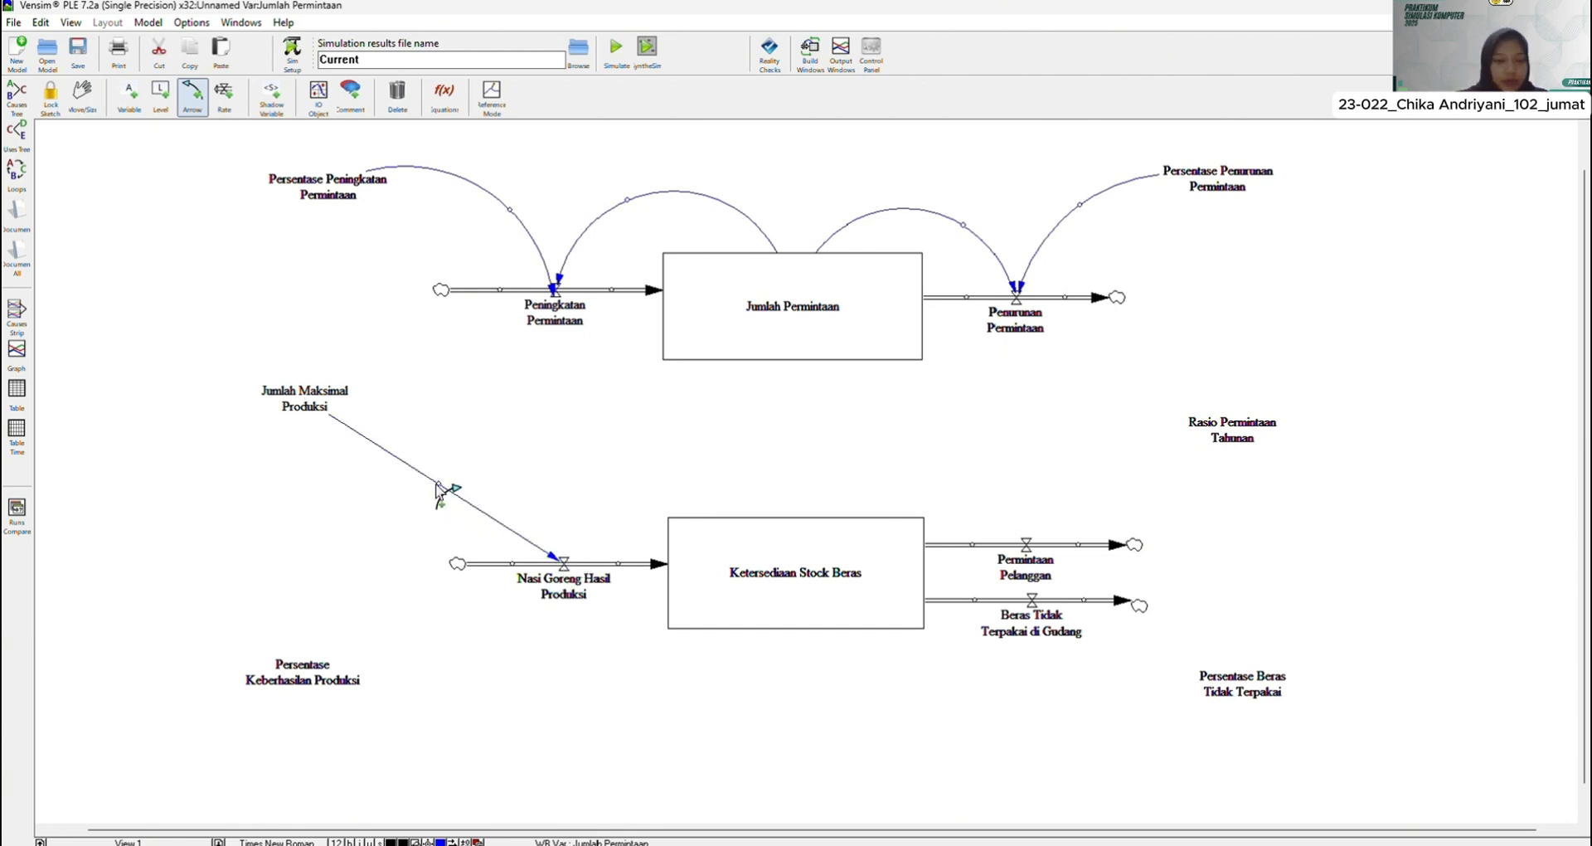
pyautogui.moveTo(443, 484); pyautogui.dragTo(515, 437)
pyautogui.click(340, 664)
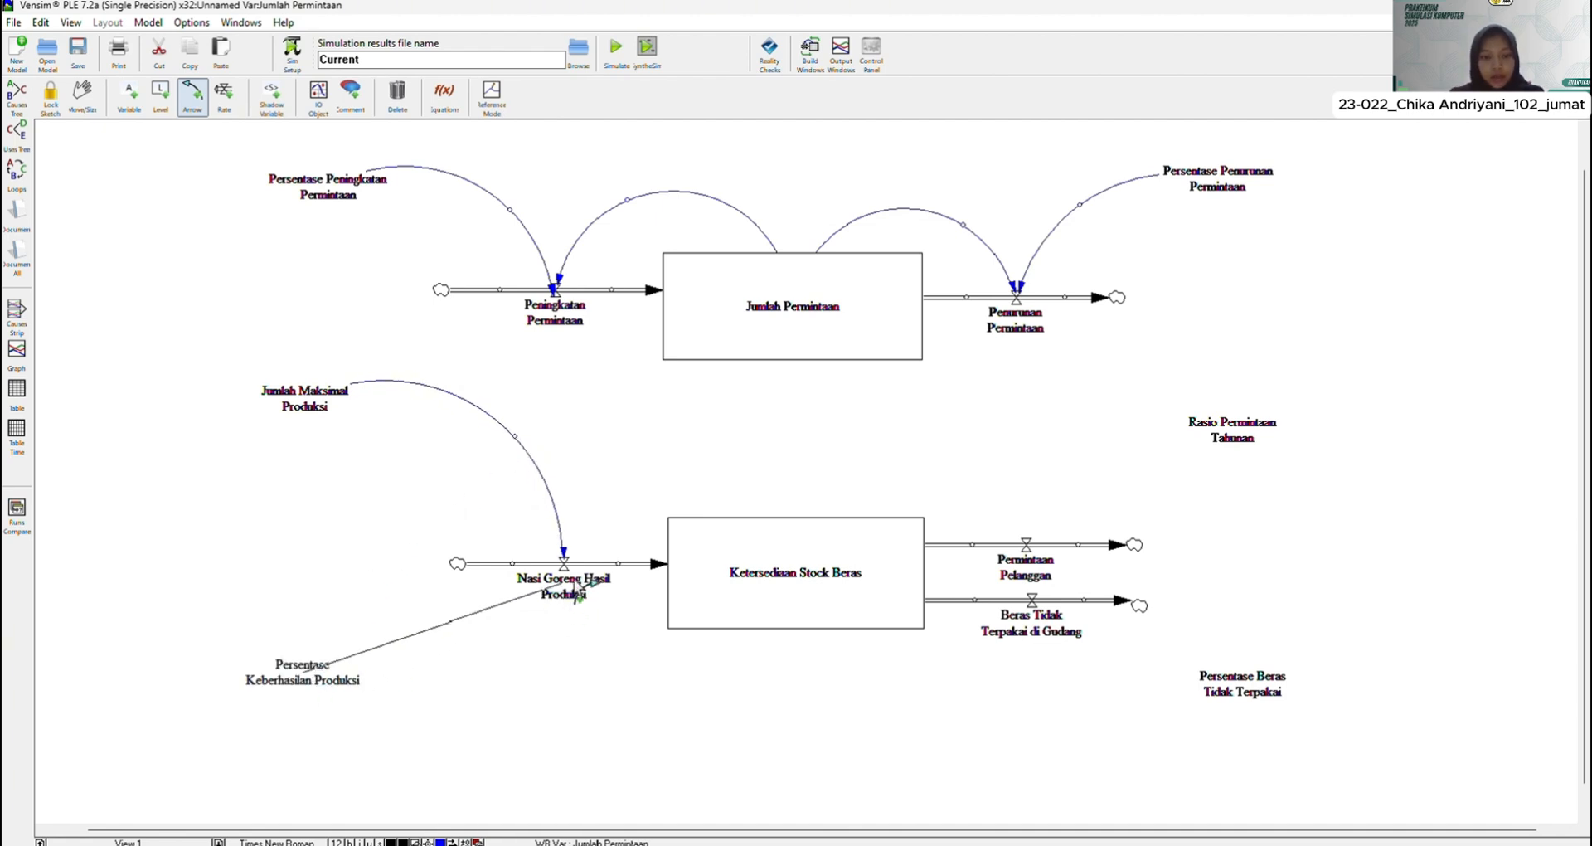
pyautogui.click(564, 580)
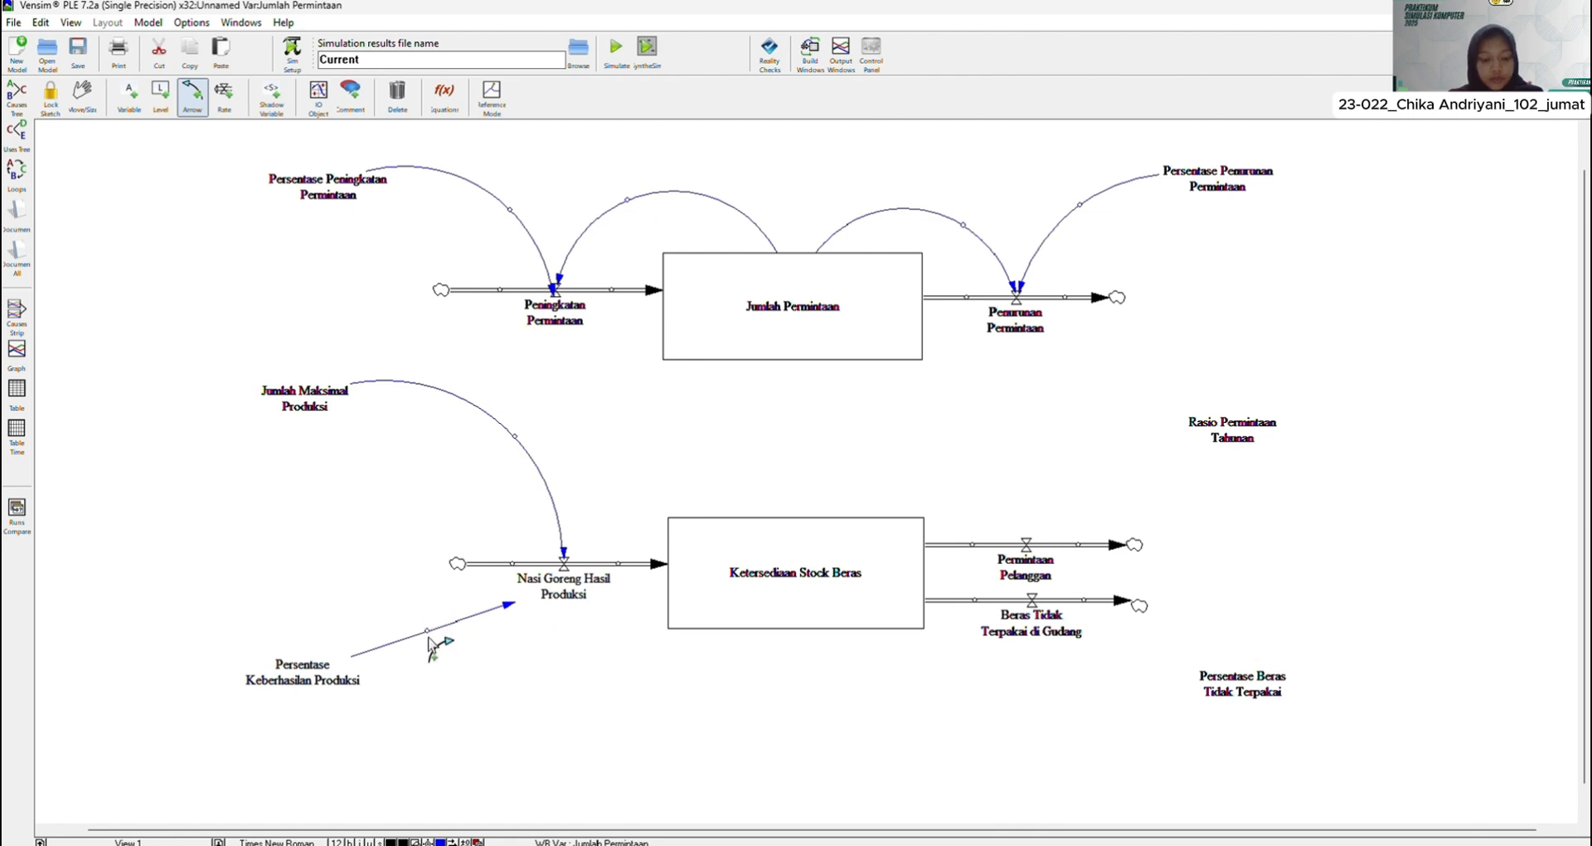
pyautogui.moveTo(427, 636); pyautogui.dragTo(453, 739)
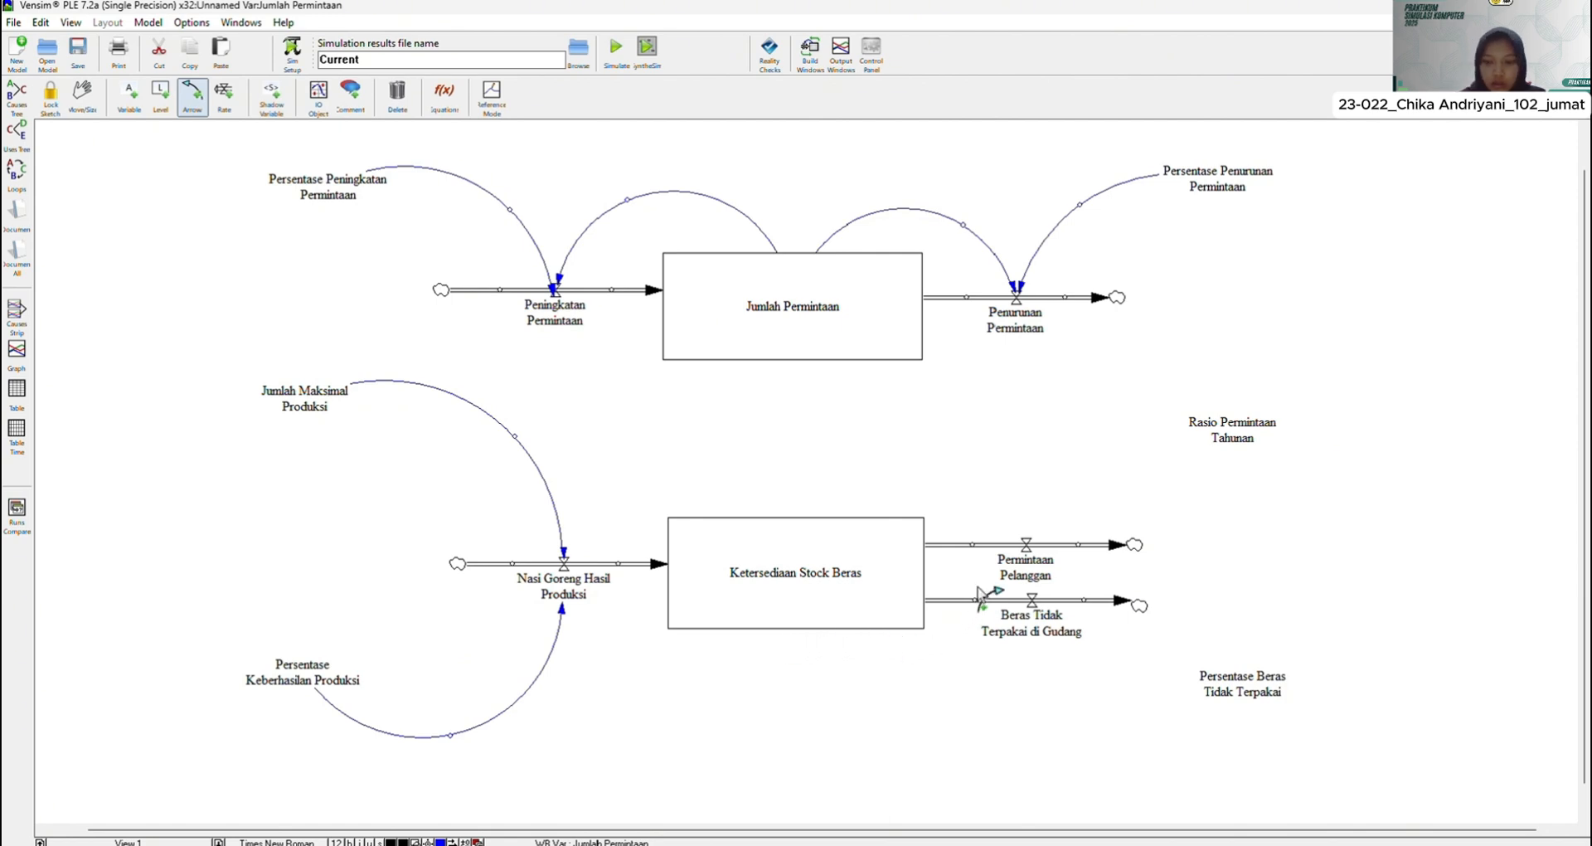
# Step: Draw curved arrows from Rasio Permintaan Tahunan to the Permintaan Pelanggan outflow and from Persentase Beras Tidak Terpakai to Beras Tidak Terpakai di Gudang
pyautogui.click(1234, 421)
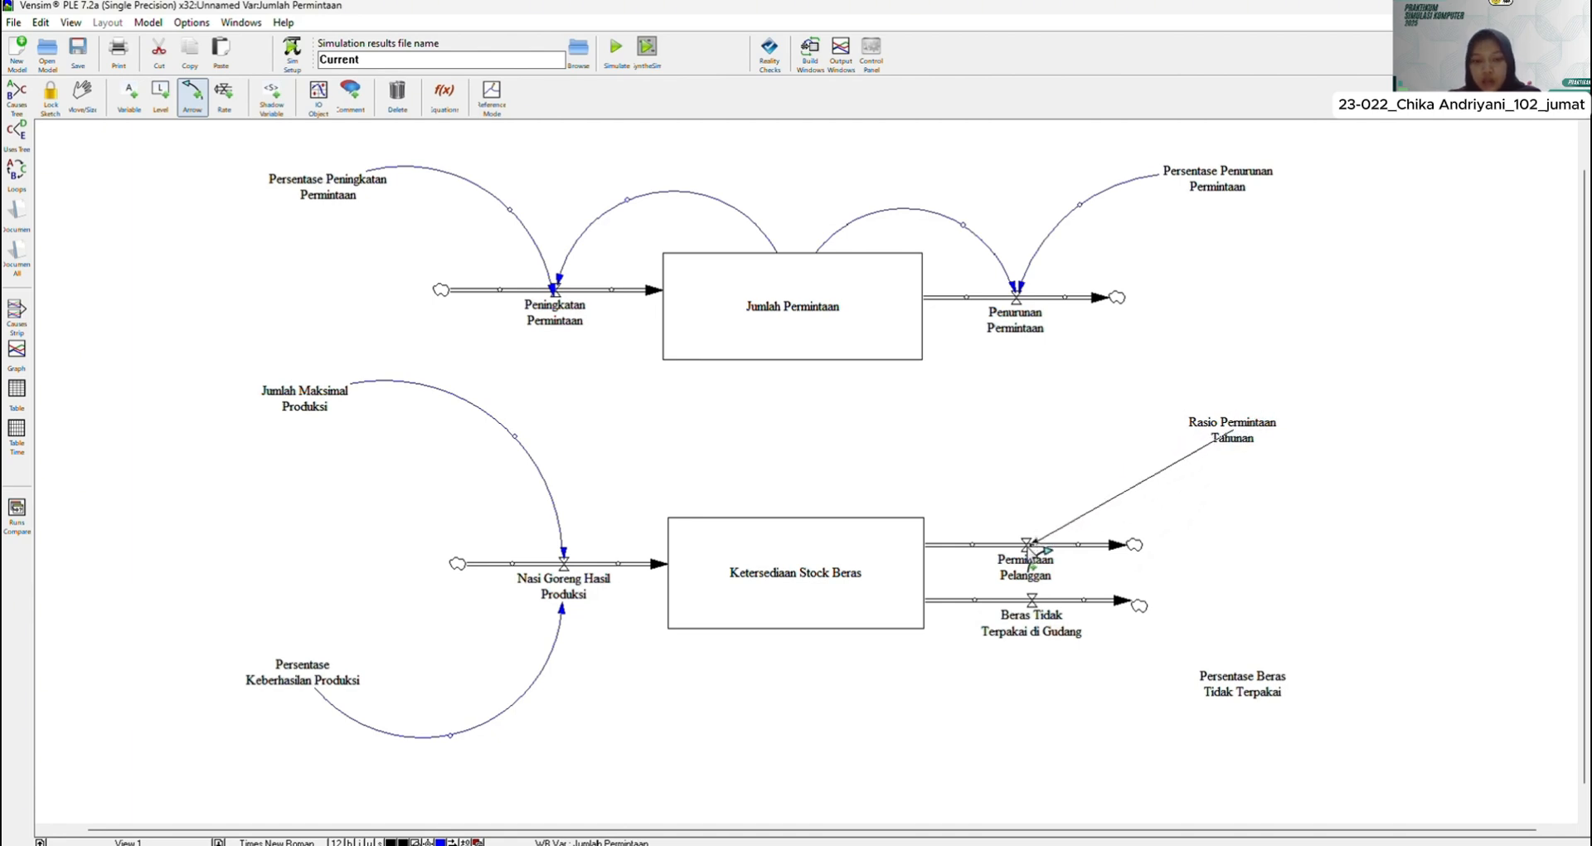
pyautogui.click(1028, 547)
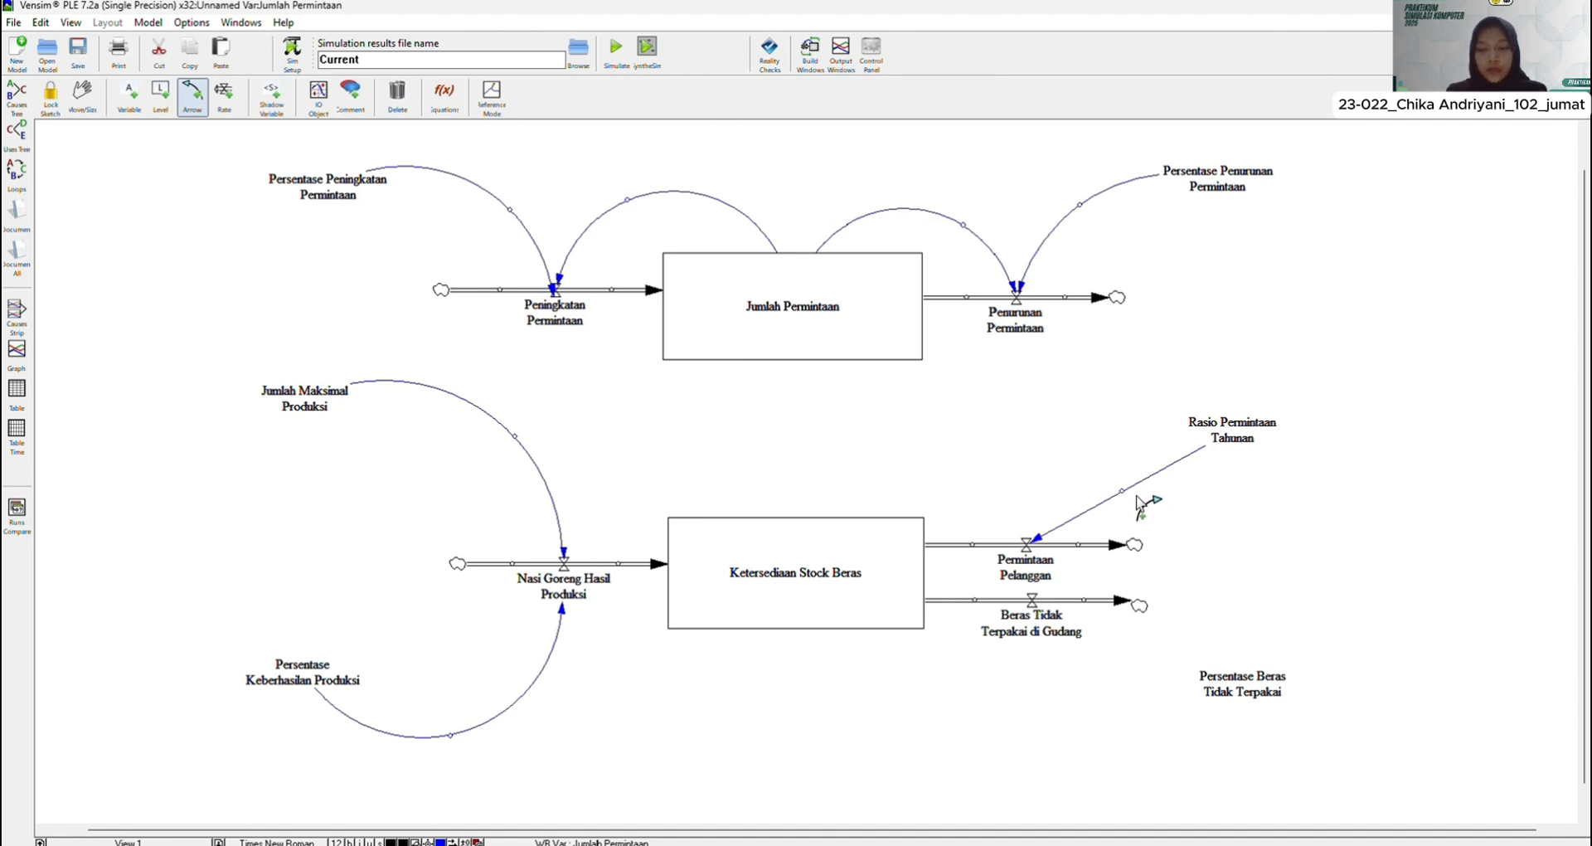
pyautogui.moveTo(1119, 490); pyautogui.dragTo(1078, 425)
pyautogui.click(1227, 683)
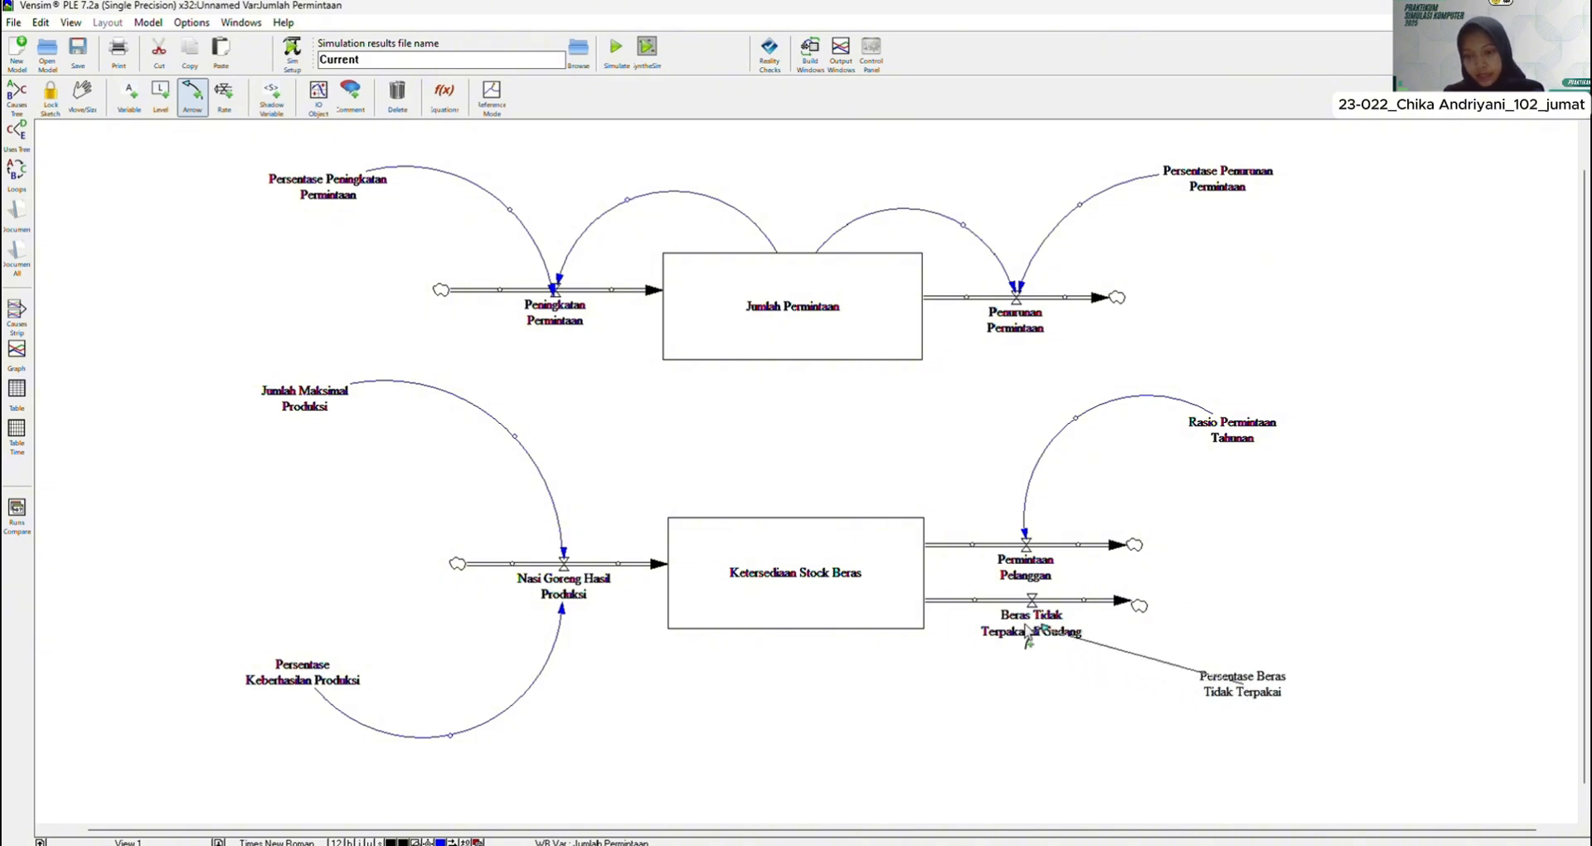
pyautogui.click(1031, 638)
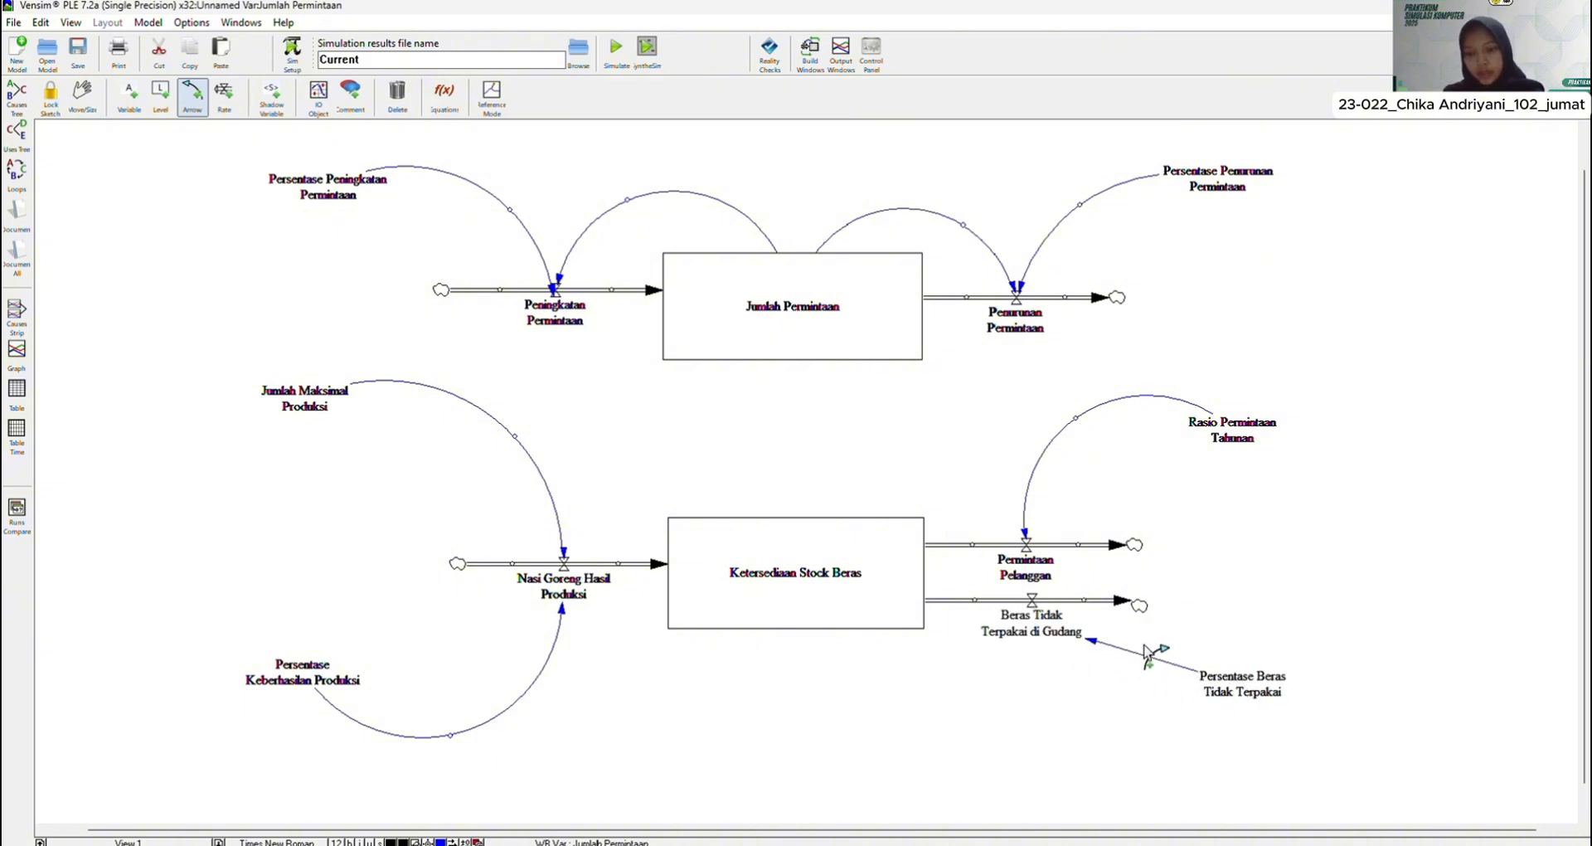
pyautogui.moveTo(1153, 661); pyautogui.dragTo(1129, 715)
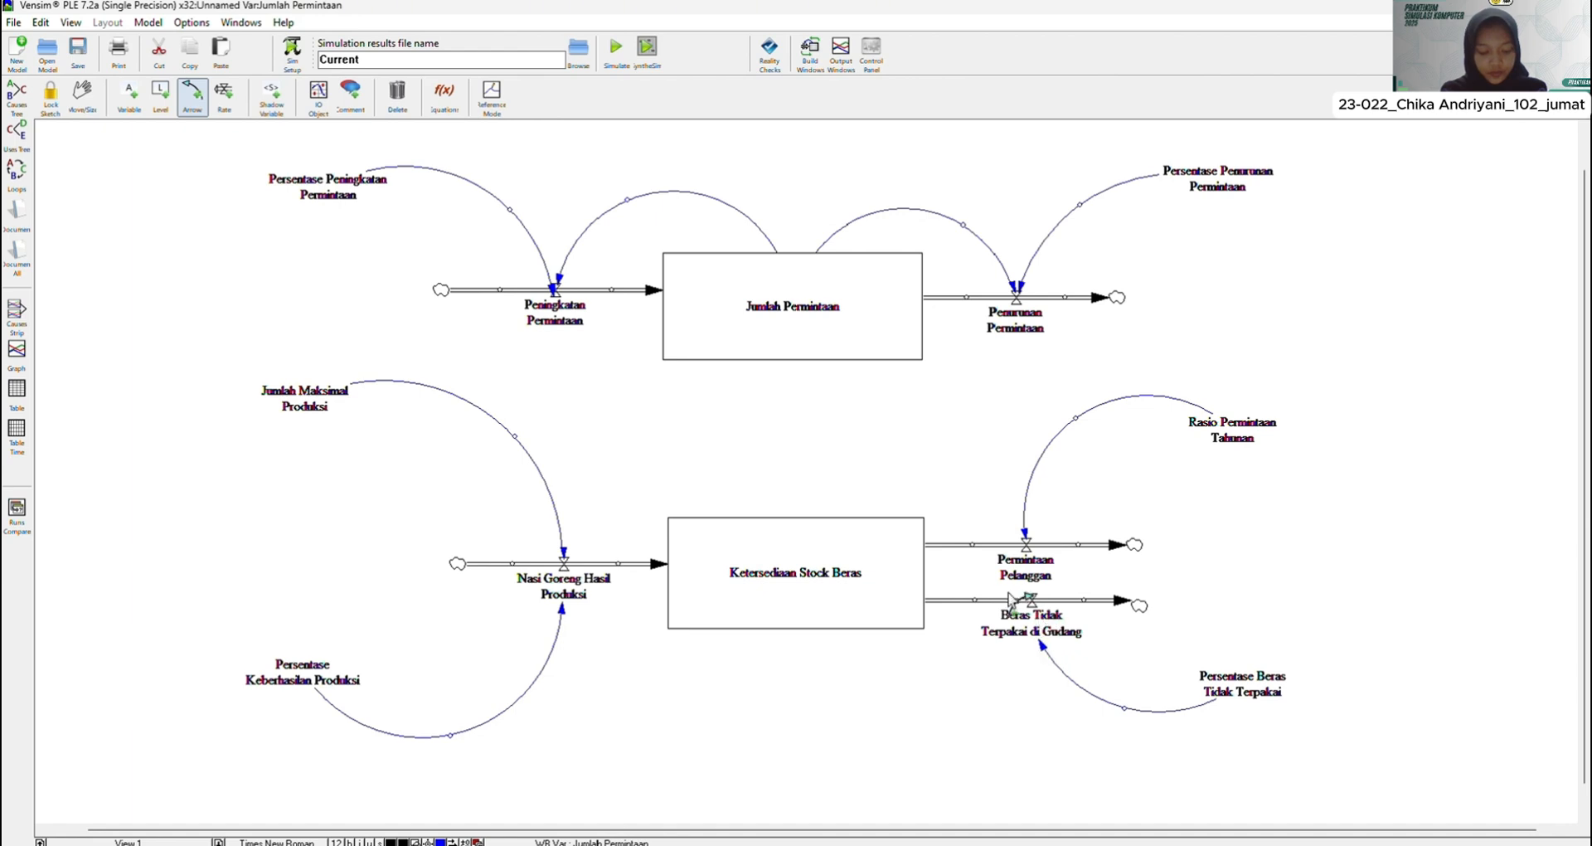
# Step: Draw downward-curved arrows from the Ketersediaan Stock Beras stock to Beras Tidak Terpakai di Gudang and from the Jumlah Permintaan stock to Permintaan Pelanggan
pyautogui.click(798, 574)
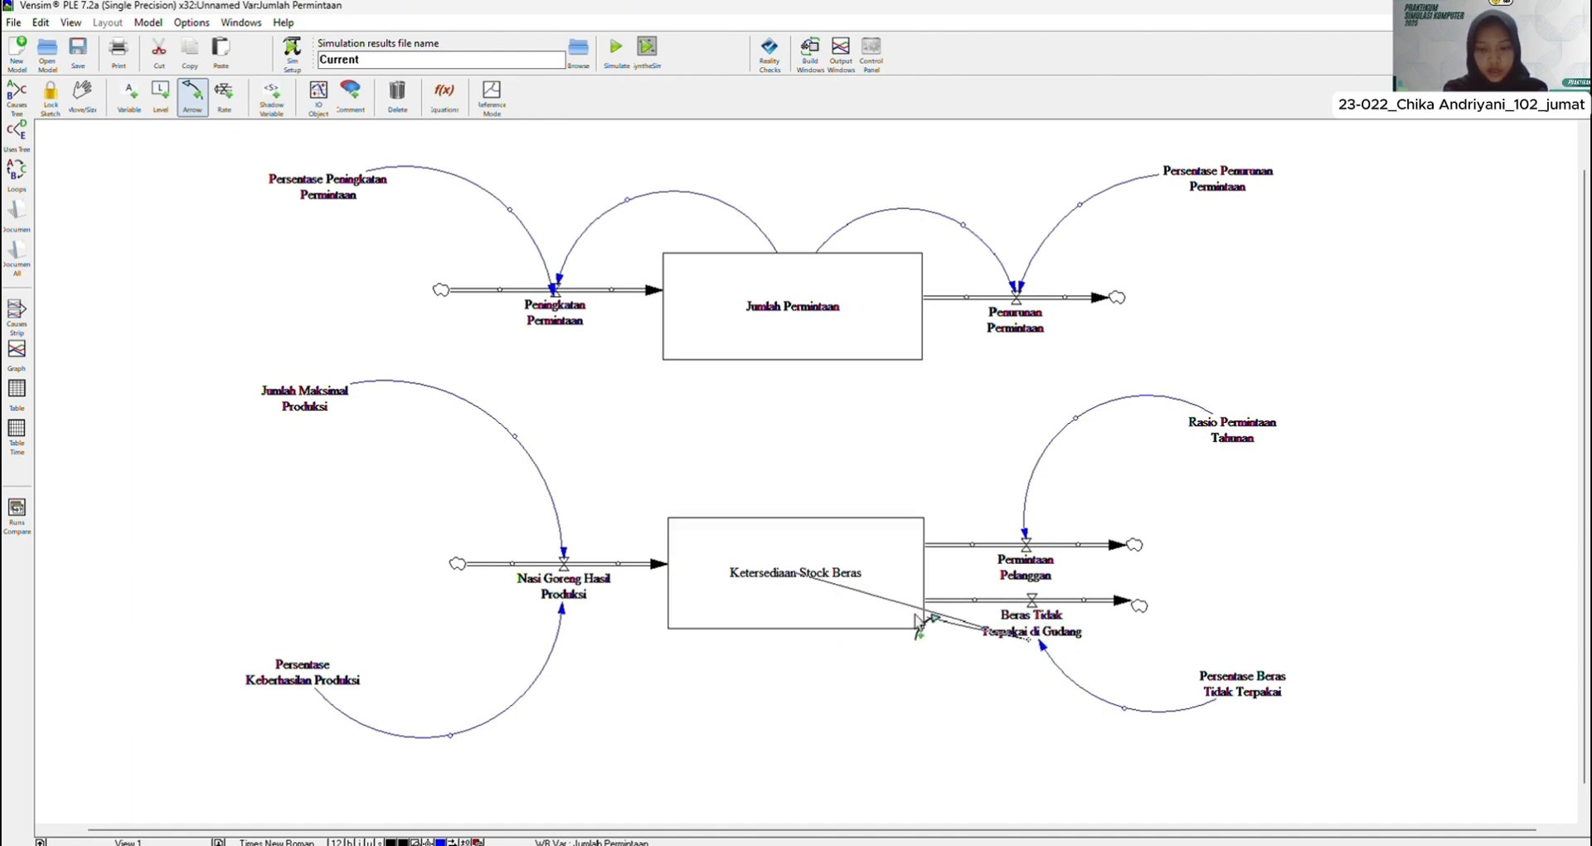
pyautogui.click(1028, 642)
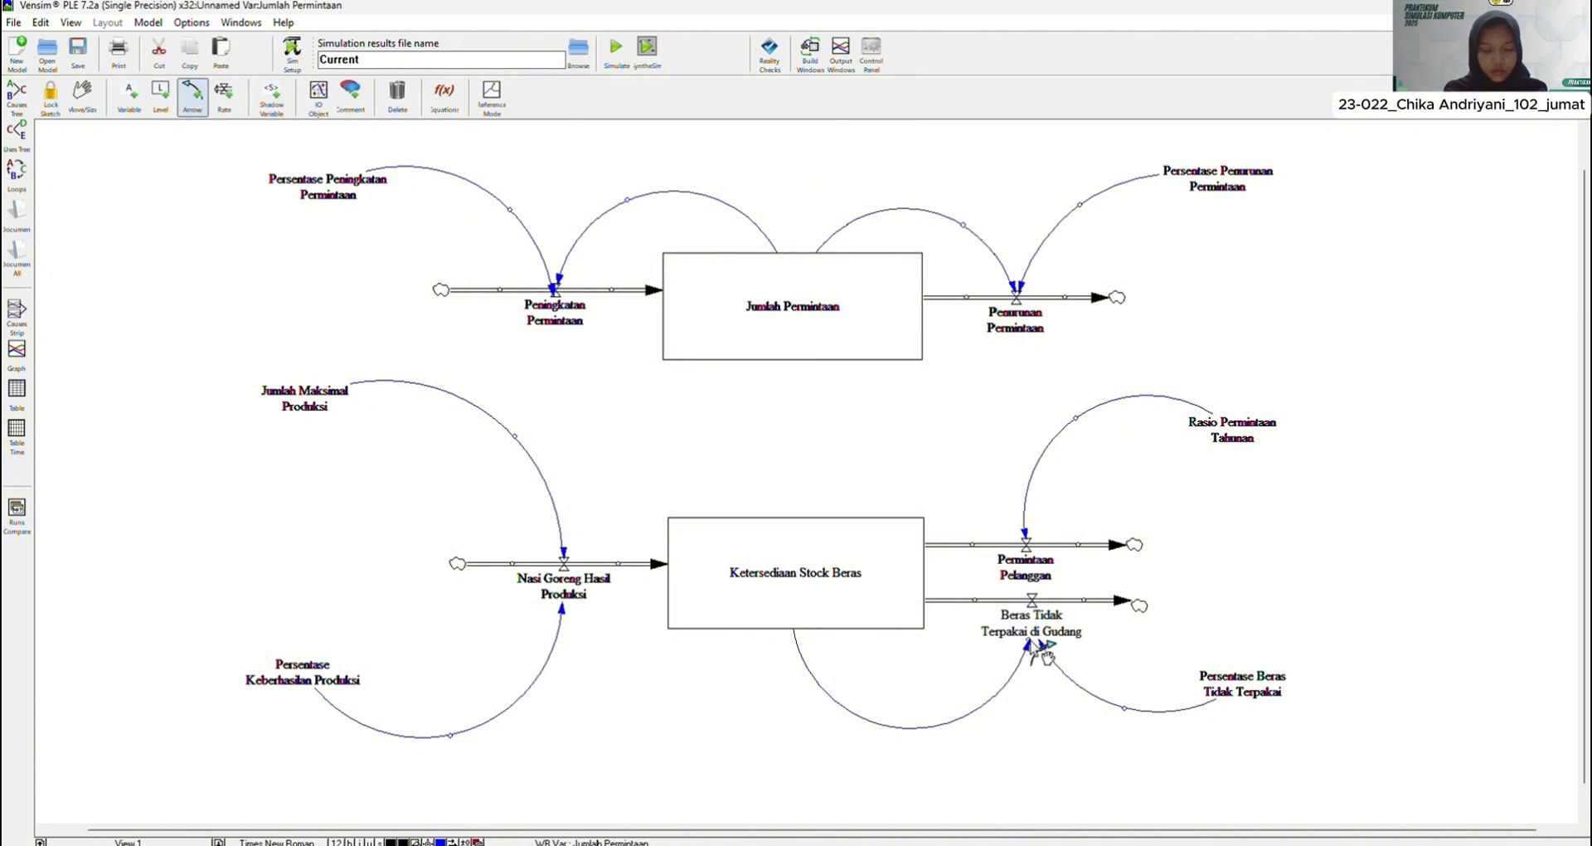
pyautogui.moveTo(1028, 640); pyautogui.dragTo(999, 663)
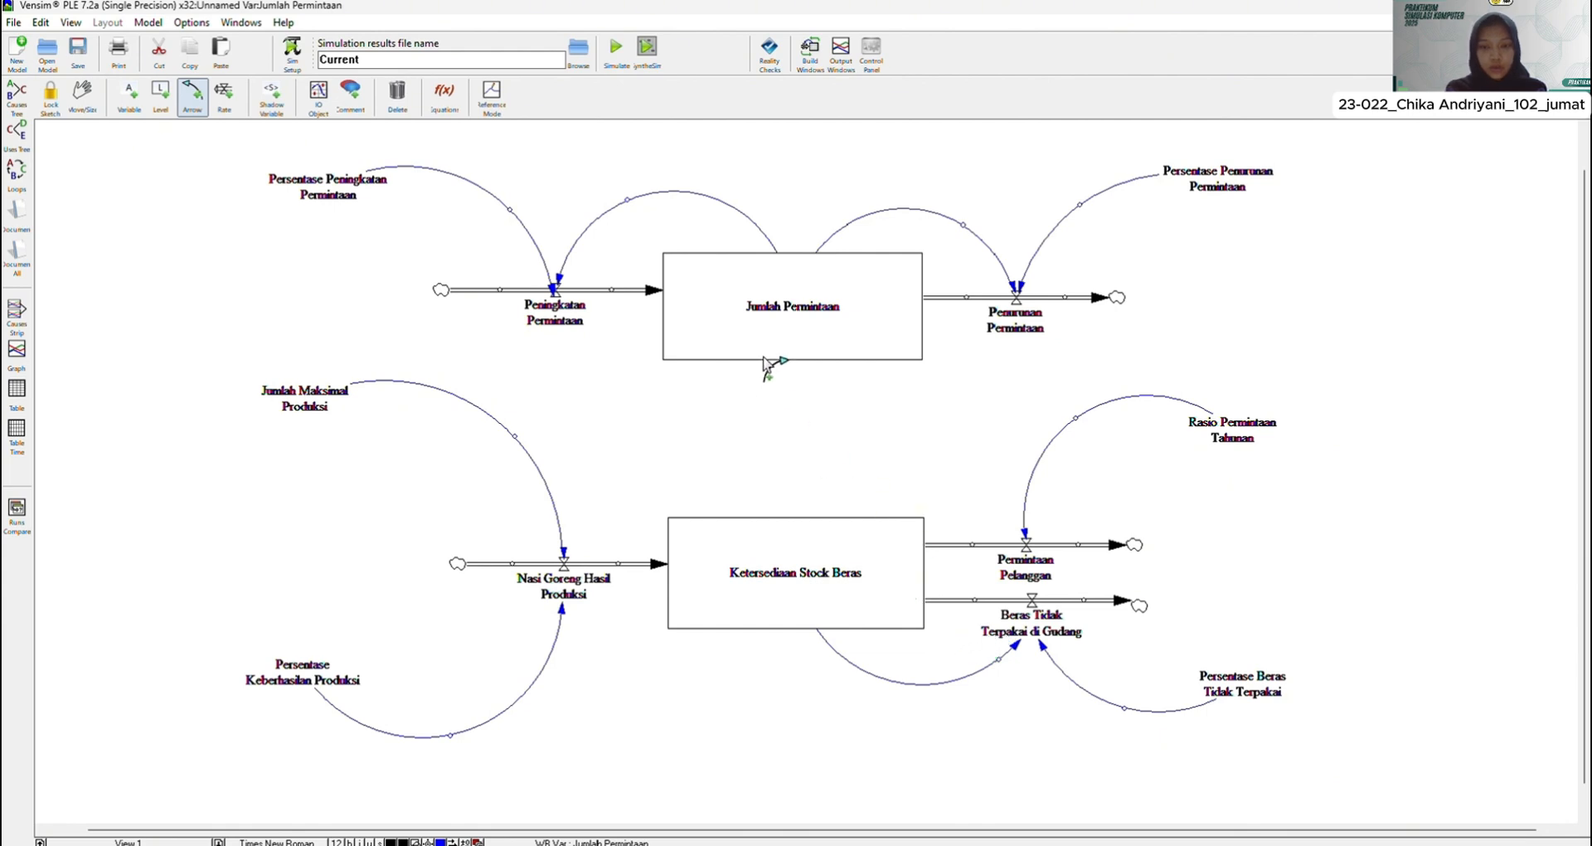
pyautogui.moveTo(788, 307); pyautogui.dragTo(1034, 554)
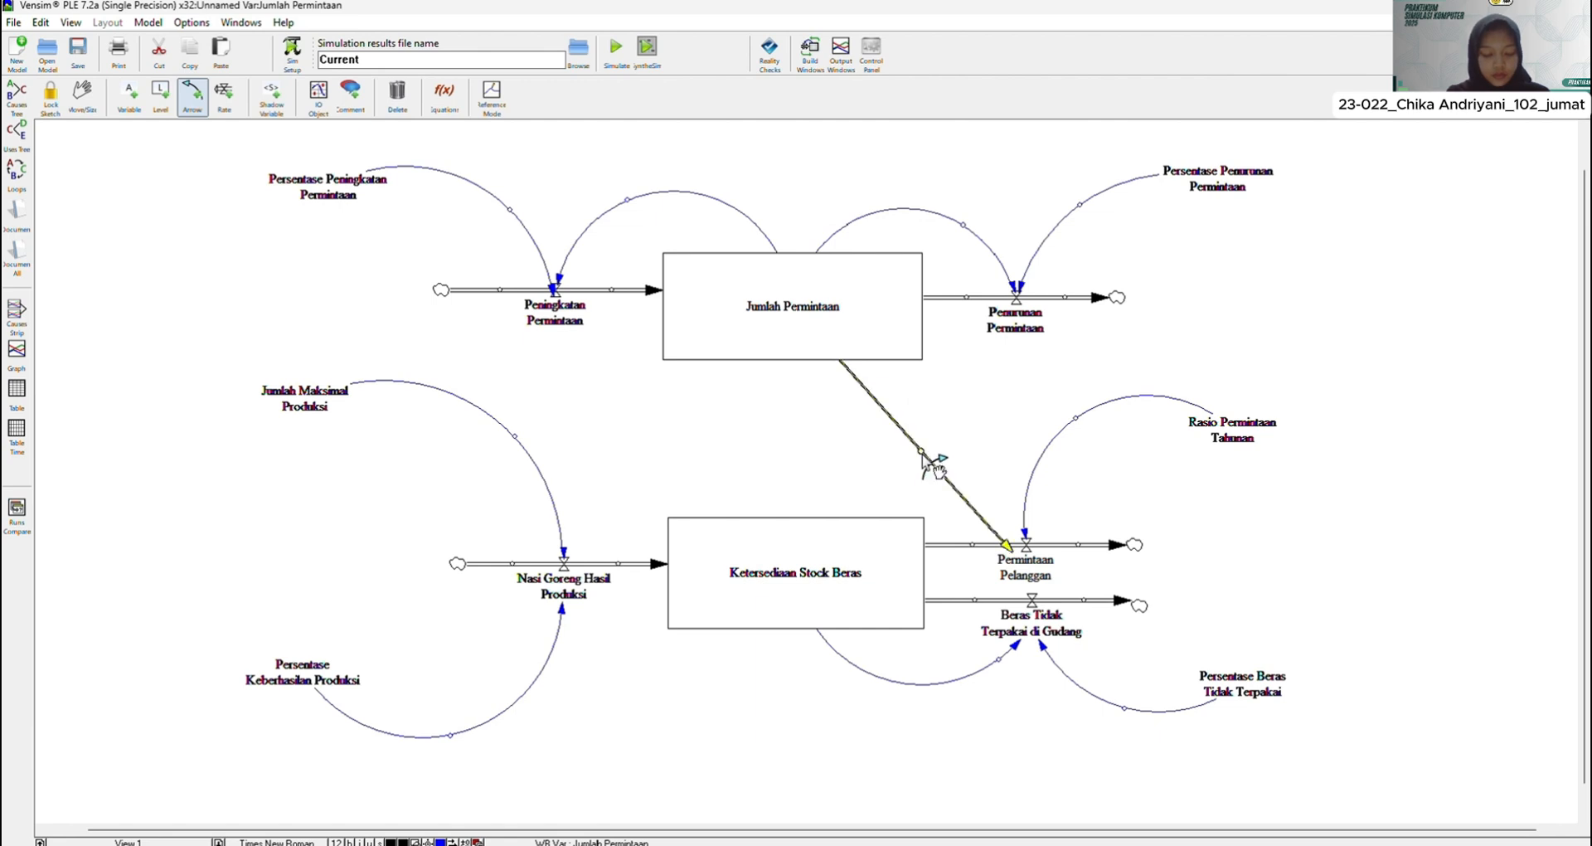
pyautogui.moveTo(922, 452); pyautogui.dragTo(895, 473)
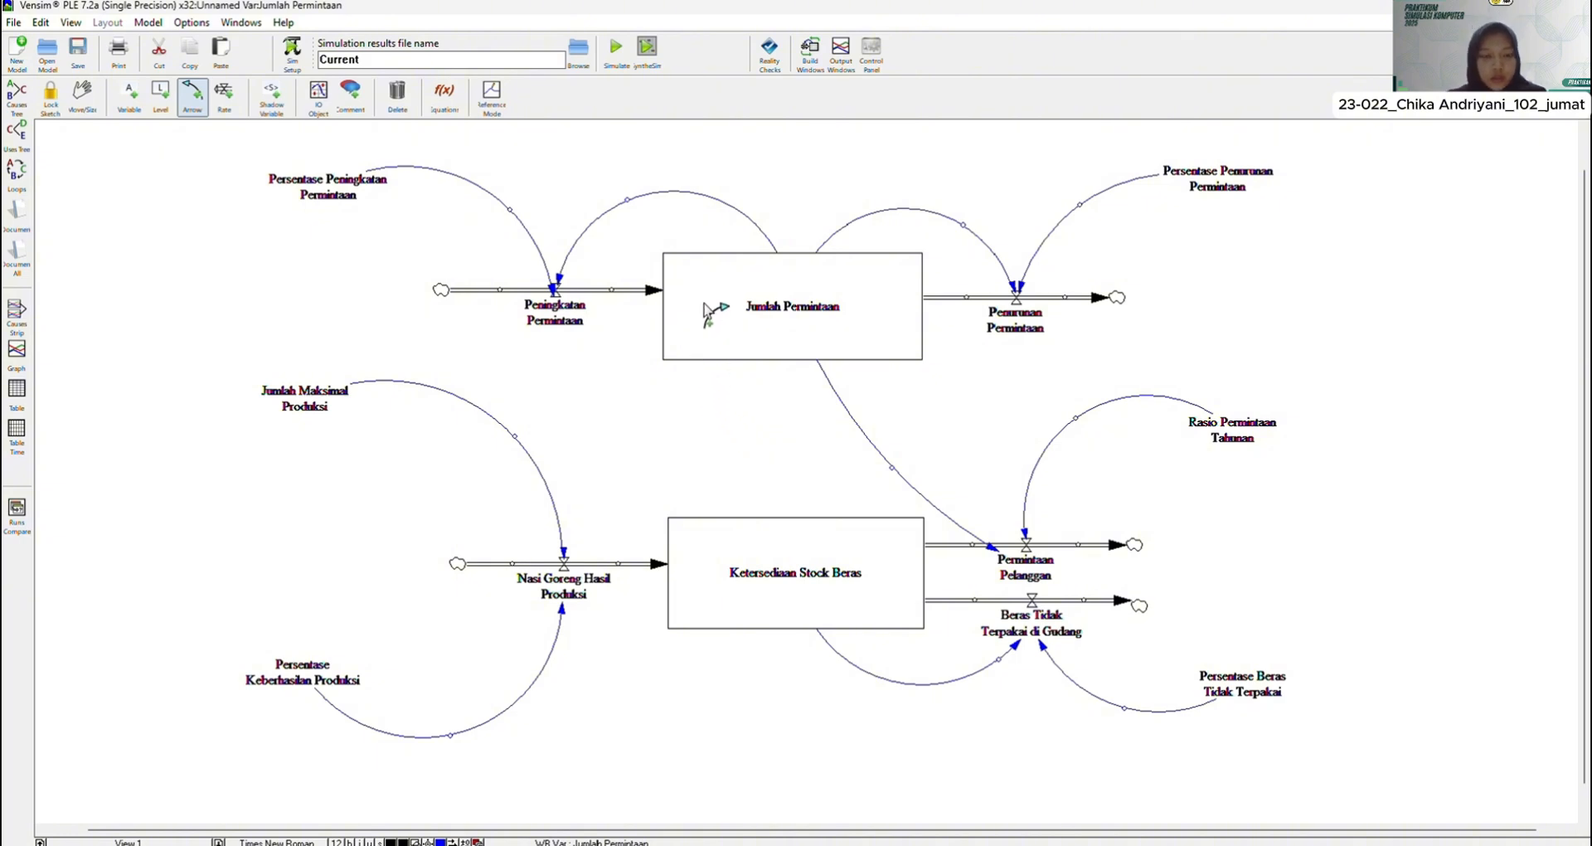
# Step: Examine the causes tree of the Ketersediaan Stock Beras stock without saving the sketch, and close it
pyautogui.click(95, 108)
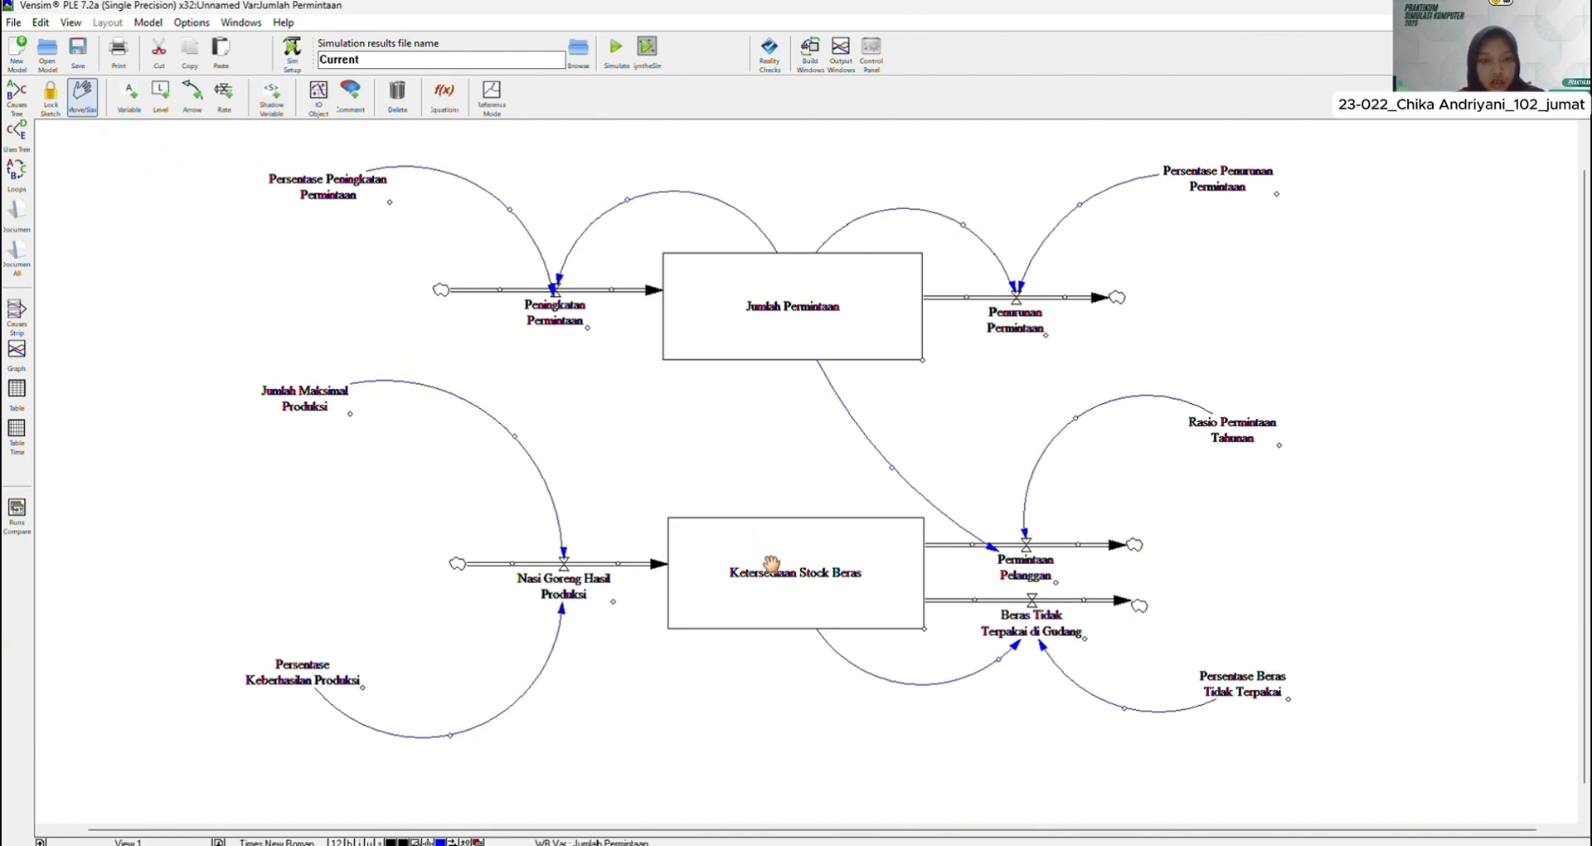
pyautogui.click(772, 563)
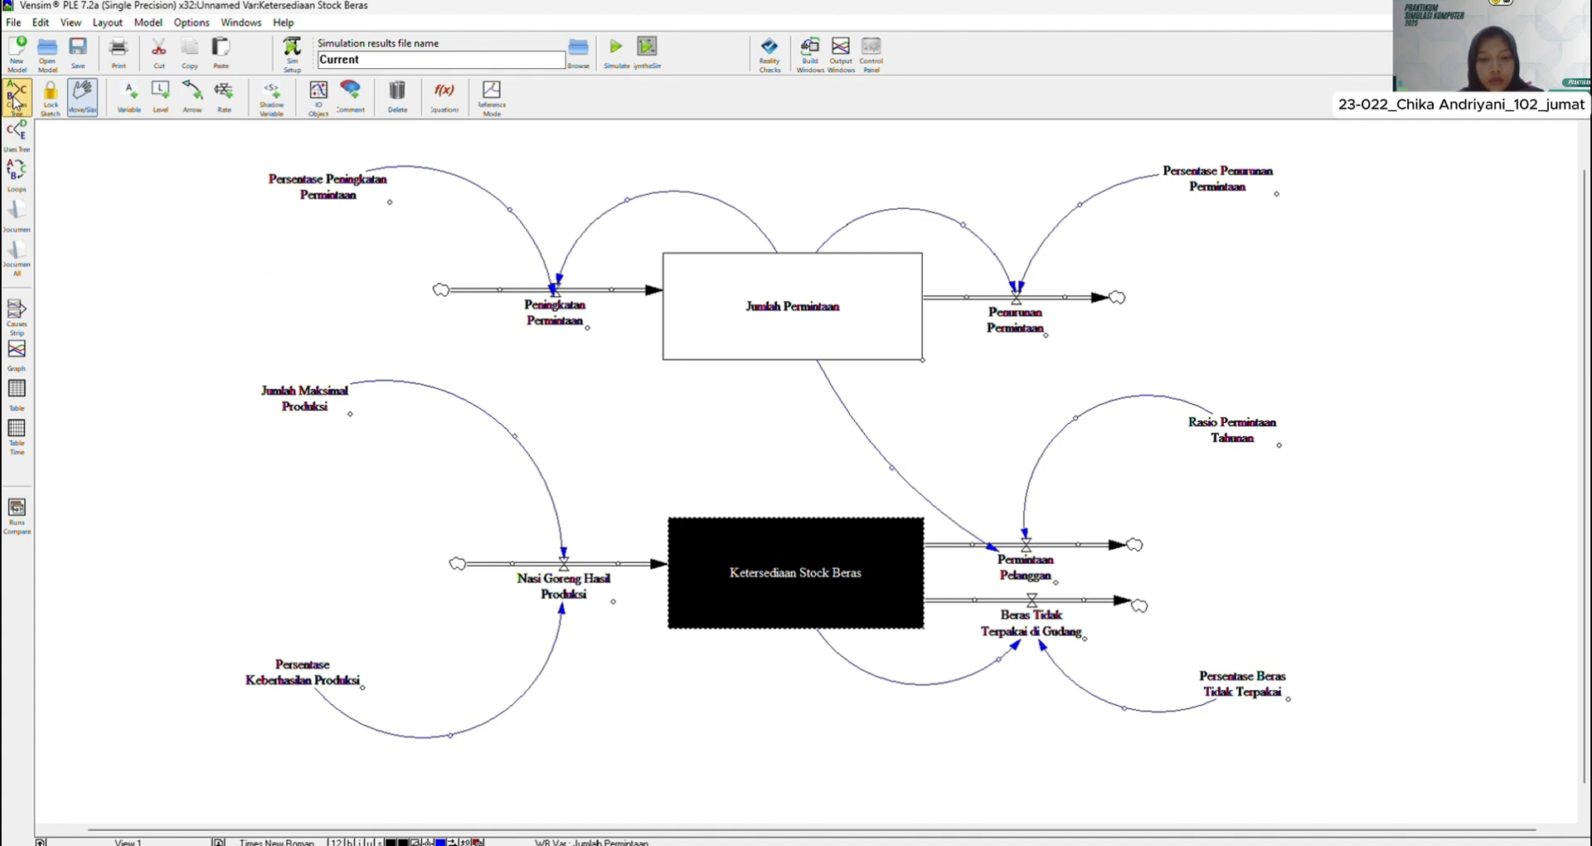
pyautogui.click(14, 100)
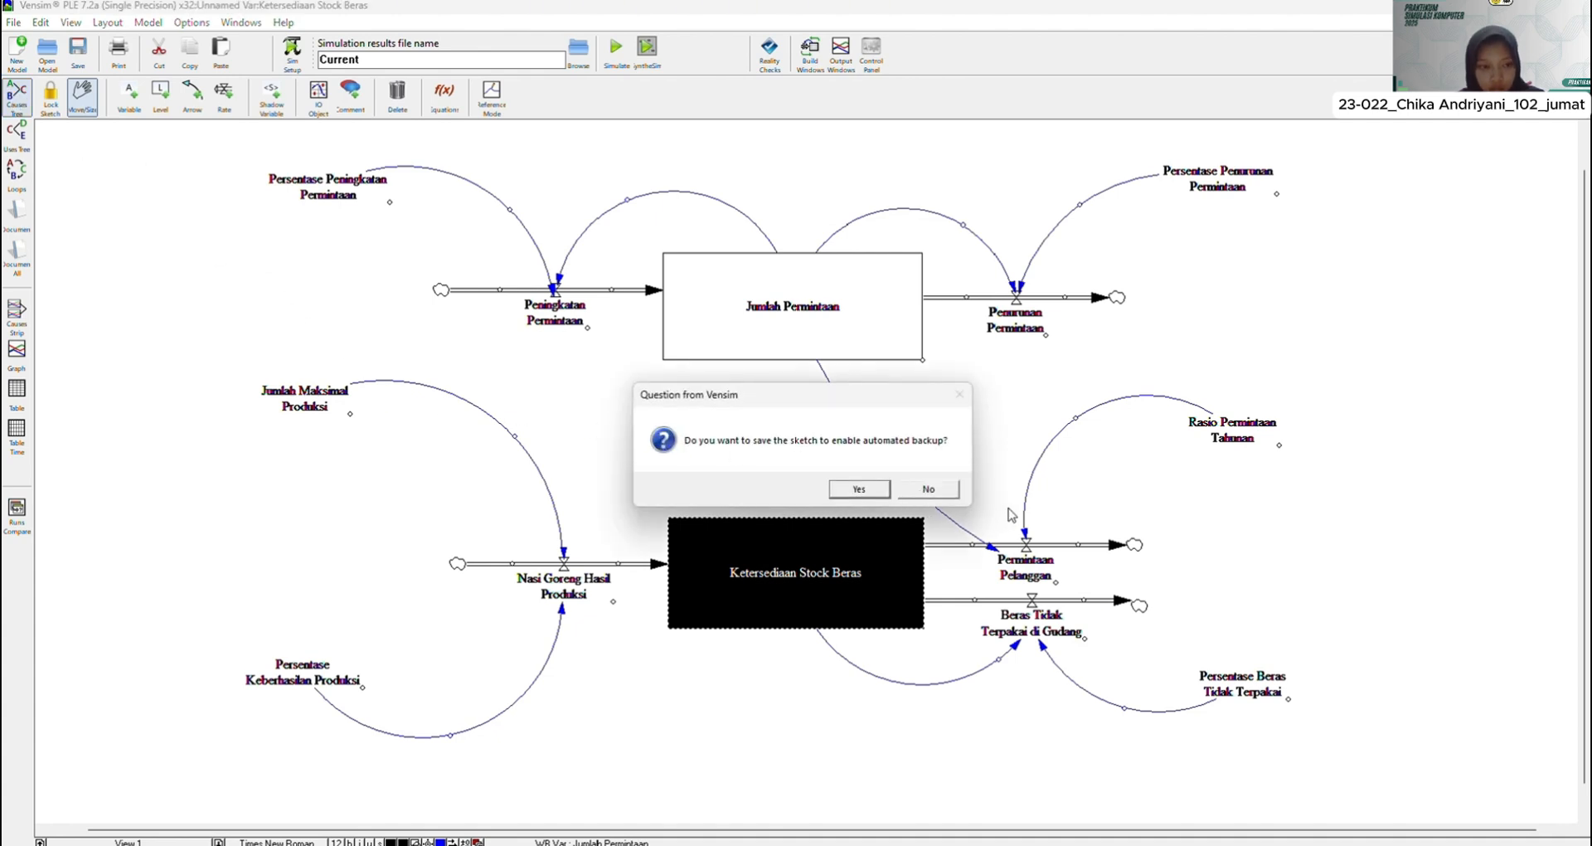
pyautogui.click(929, 489)
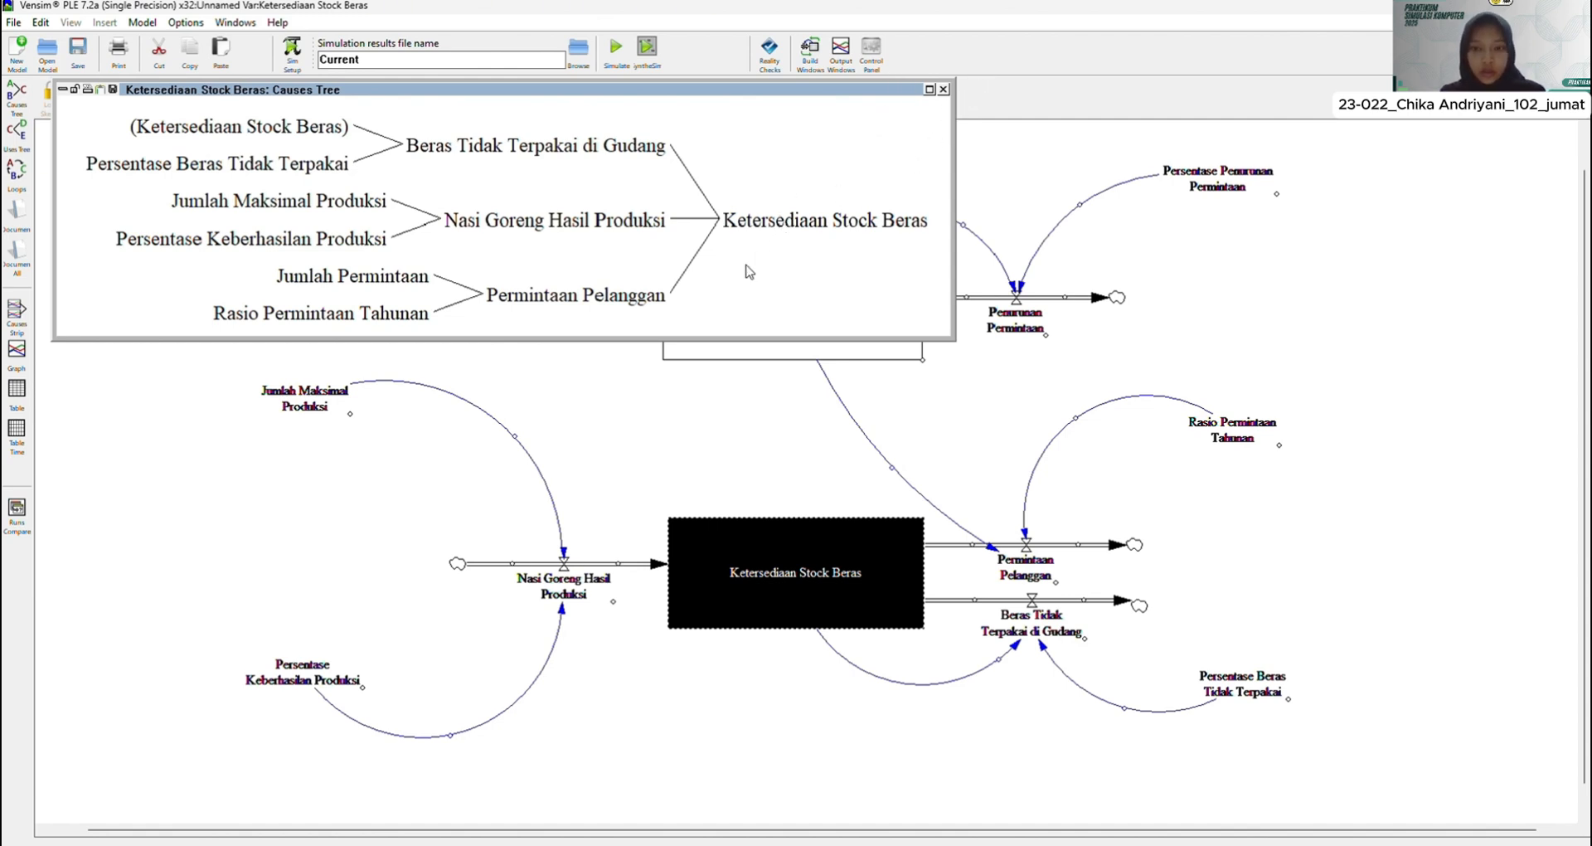
pyautogui.click(943, 89)
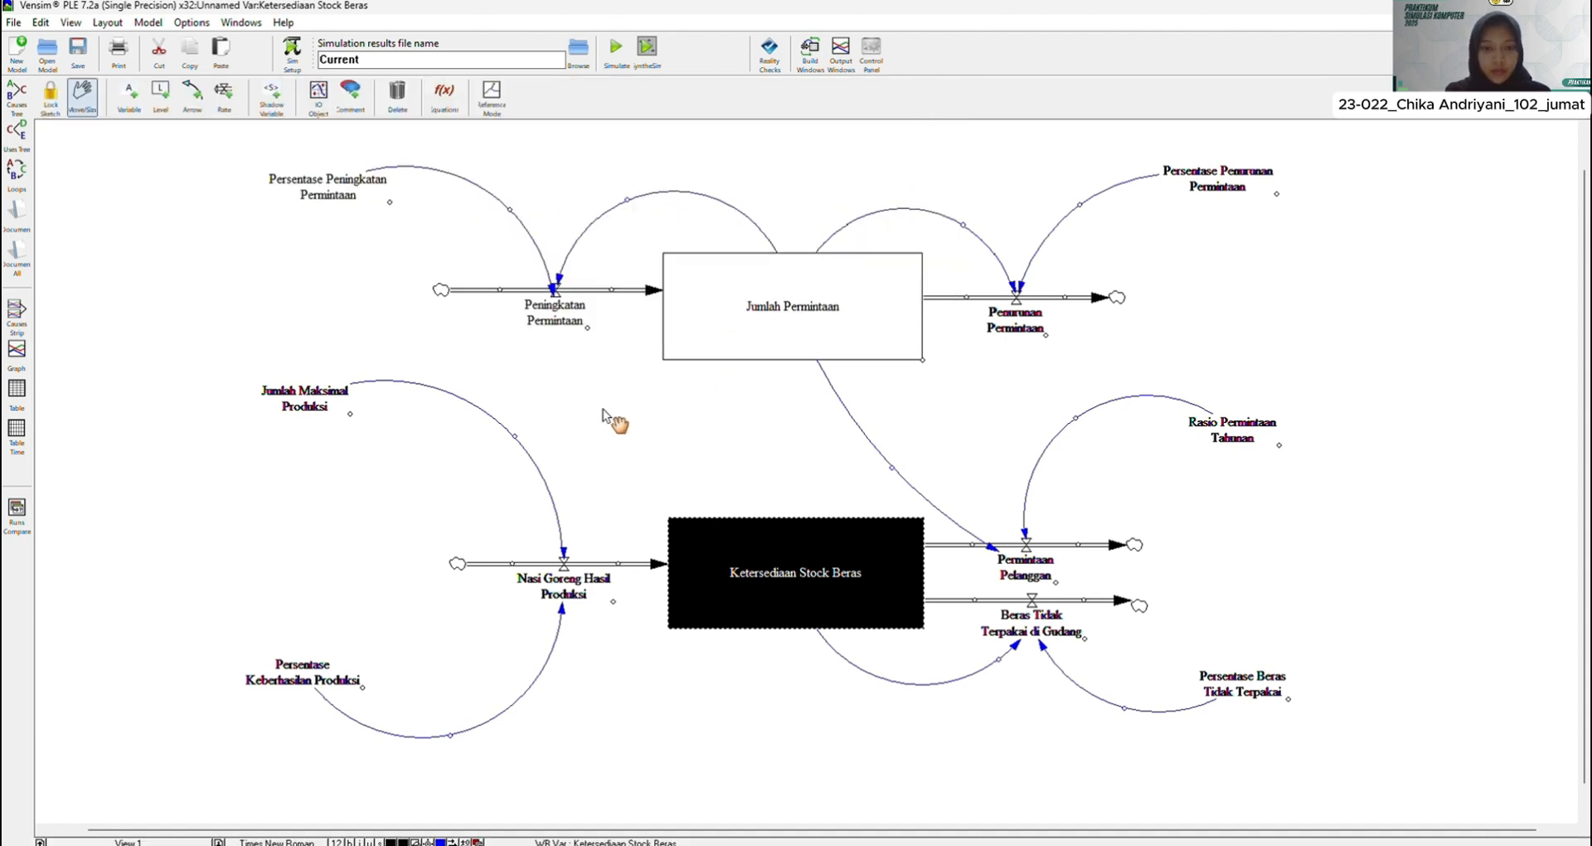
# Step: Set the Jumlah Permintaan stock's units to Unit and its initial value to 1500 in its equation
pyautogui.click(444, 95)
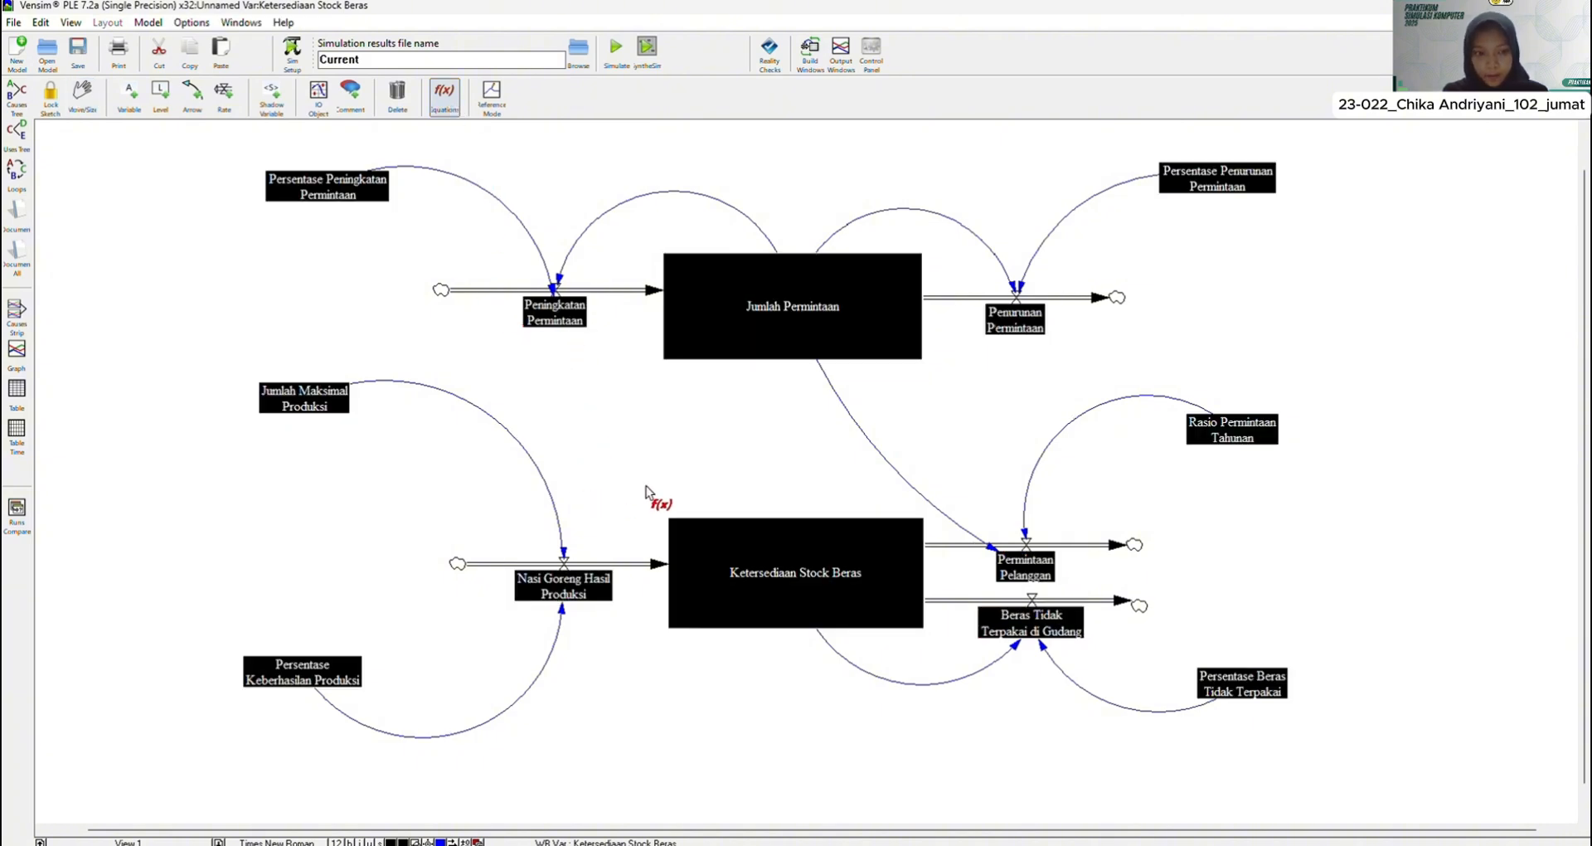
pyautogui.click(790, 318)
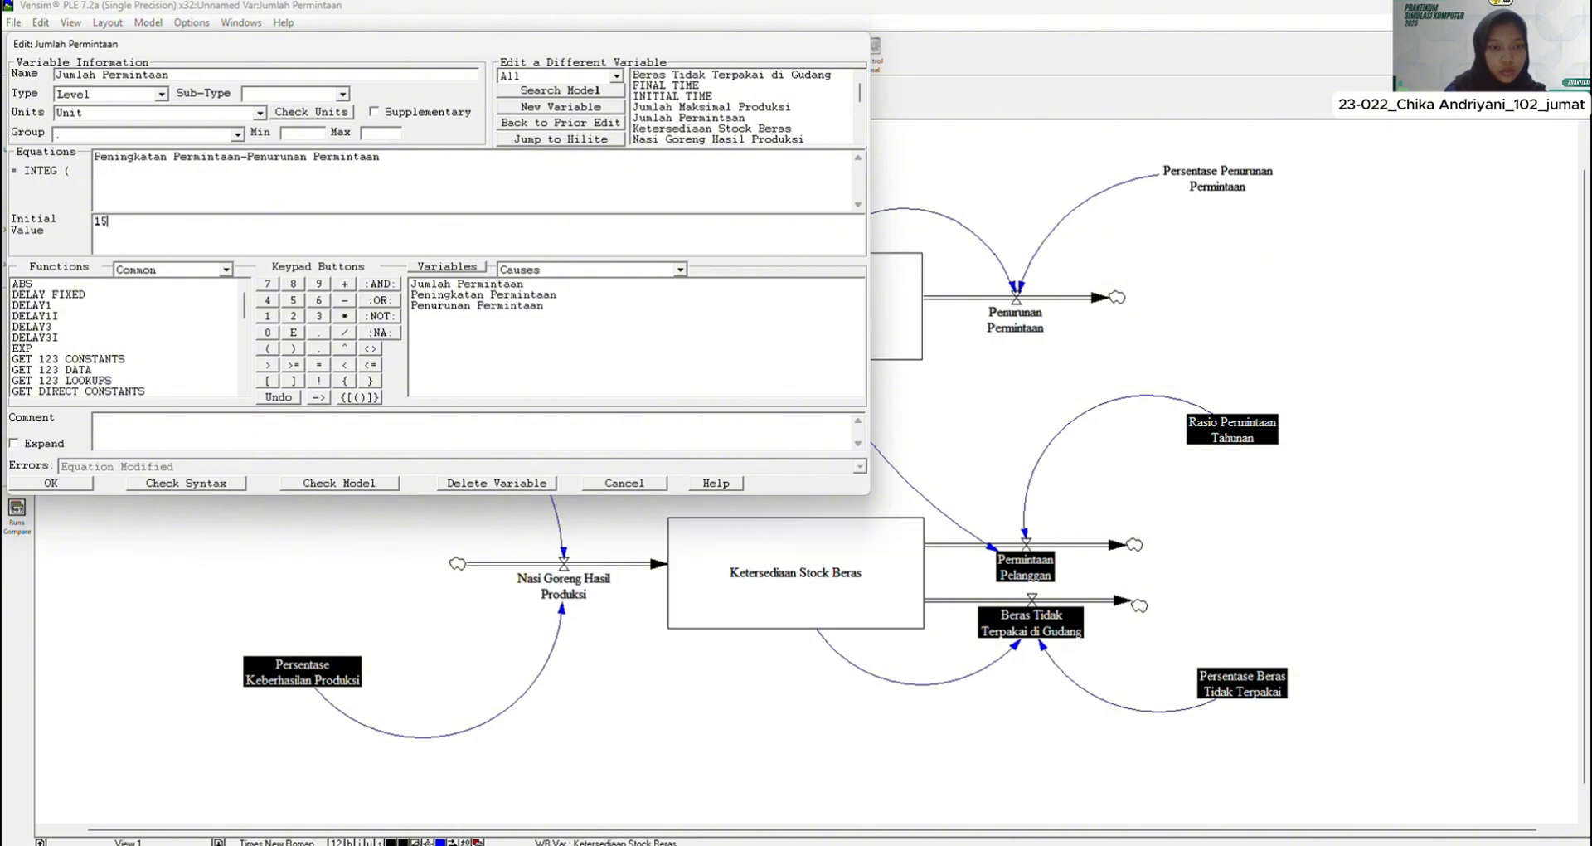
pyautogui.write('00')
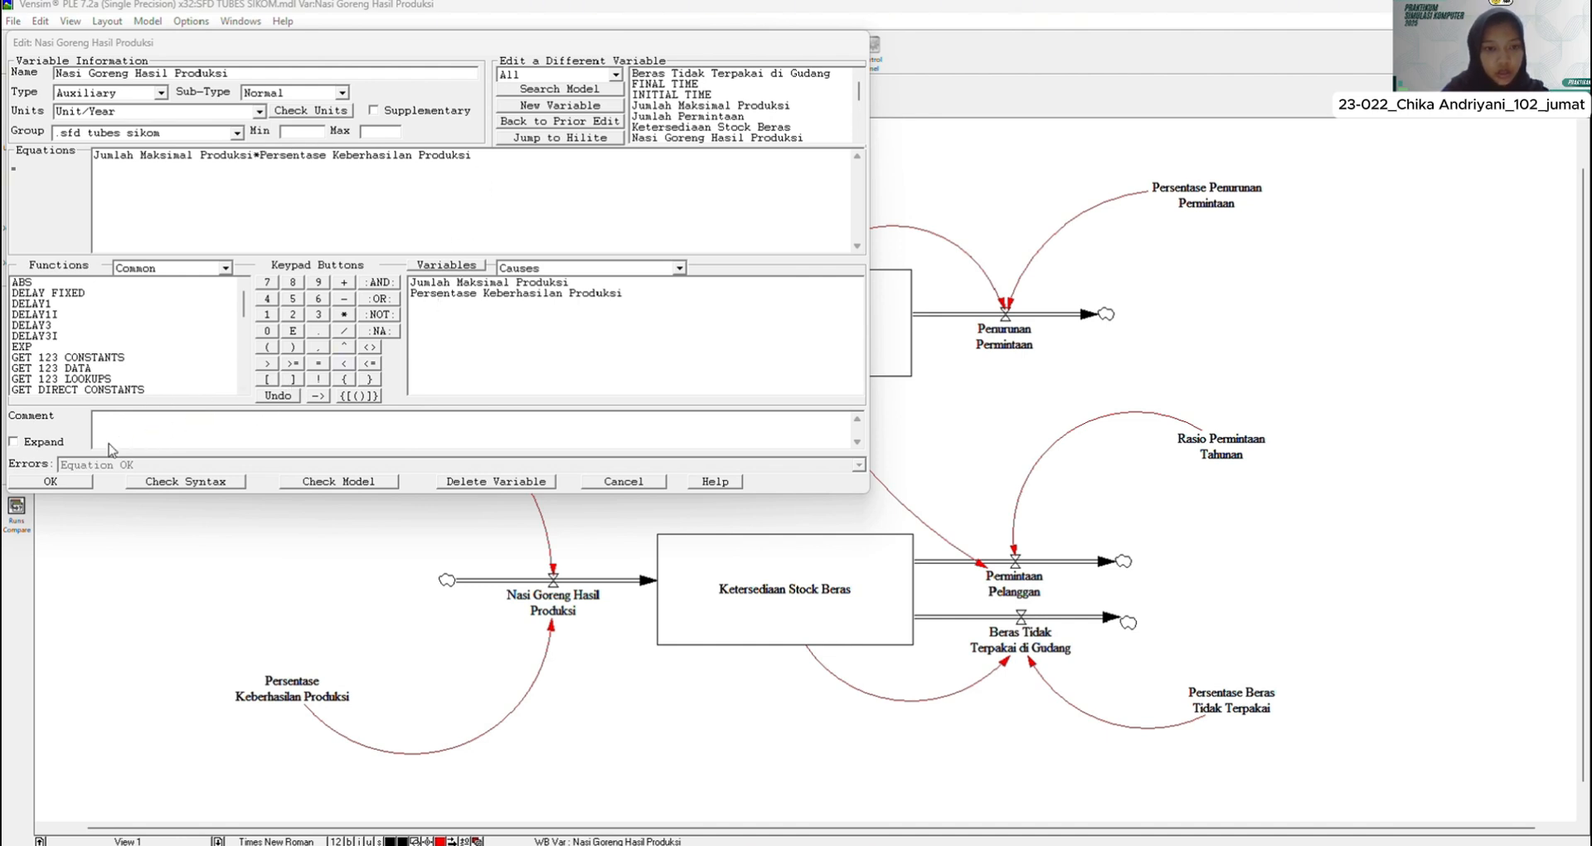
pyautogui.click(51, 481)
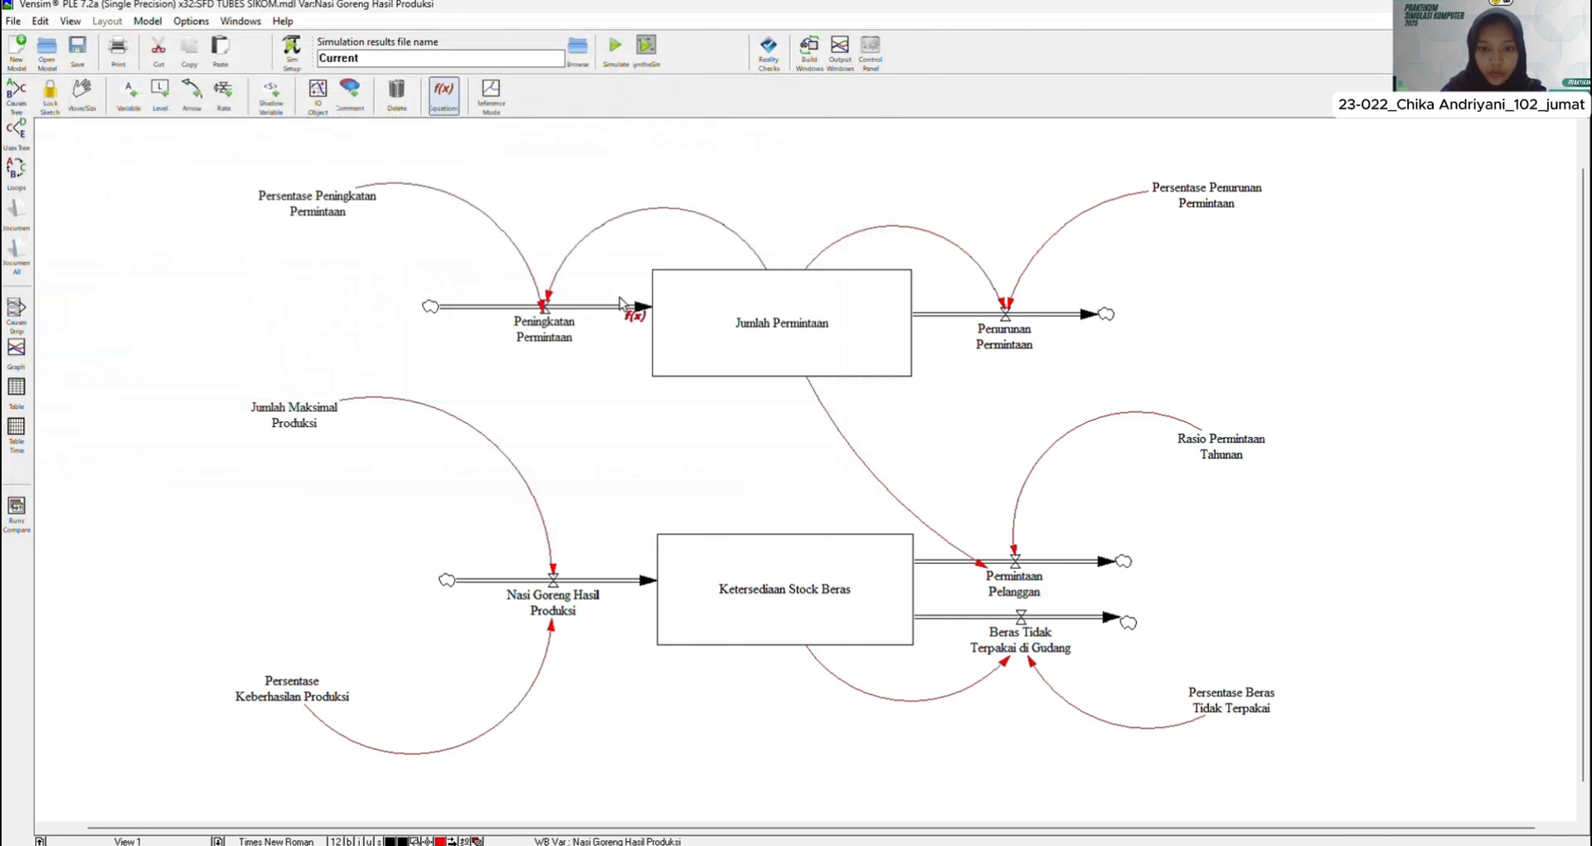
# Step: Set the units of the Peningkatan Permintaan inflow to Unit/Year
pyautogui.click(533, 330)
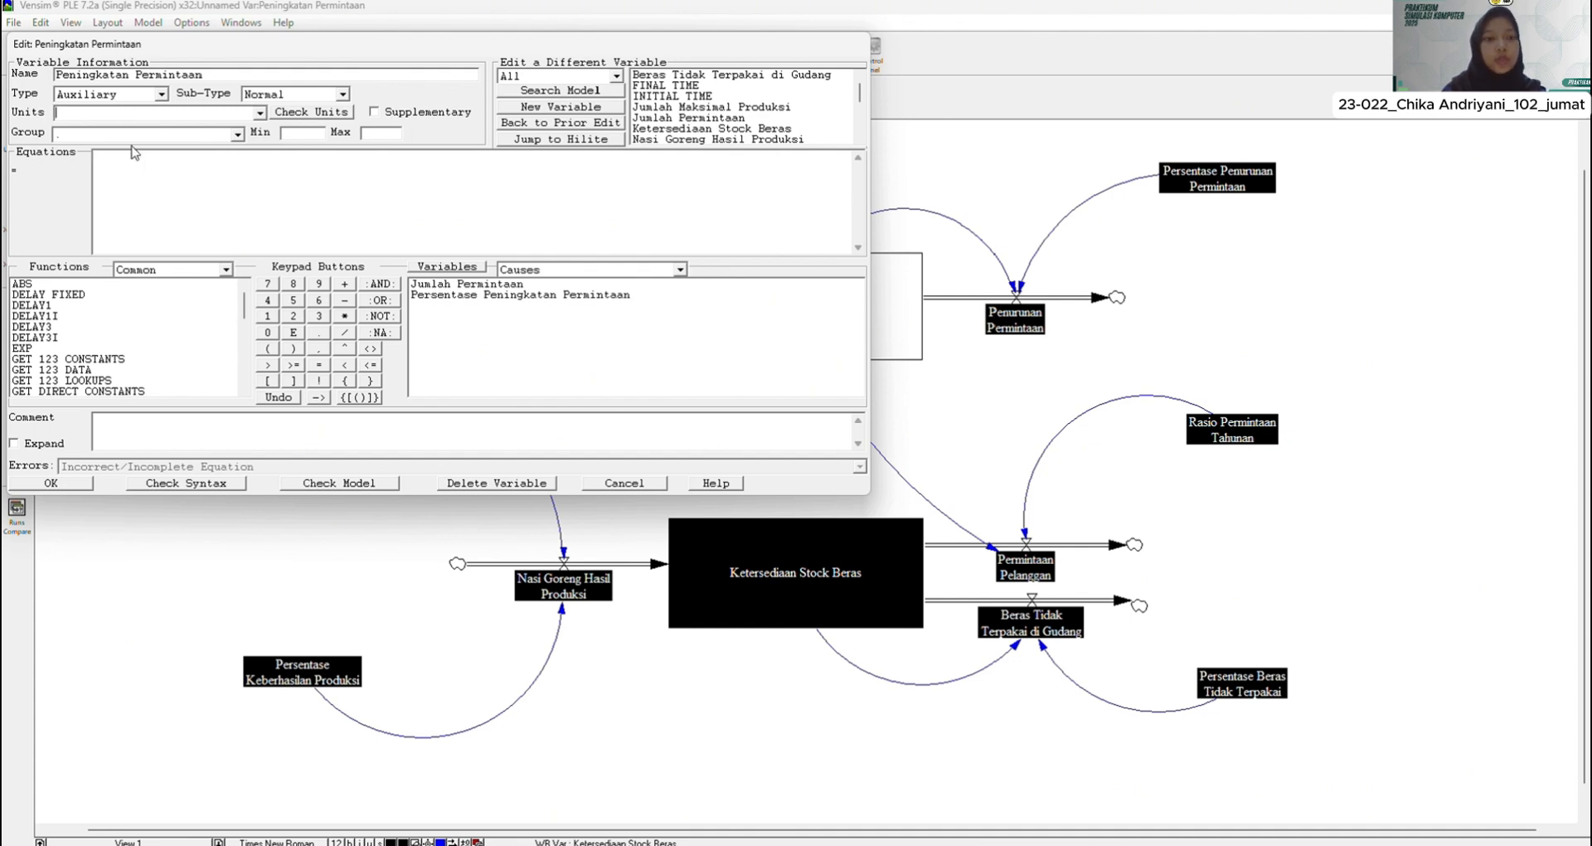
pyautogui.write('Unit/')
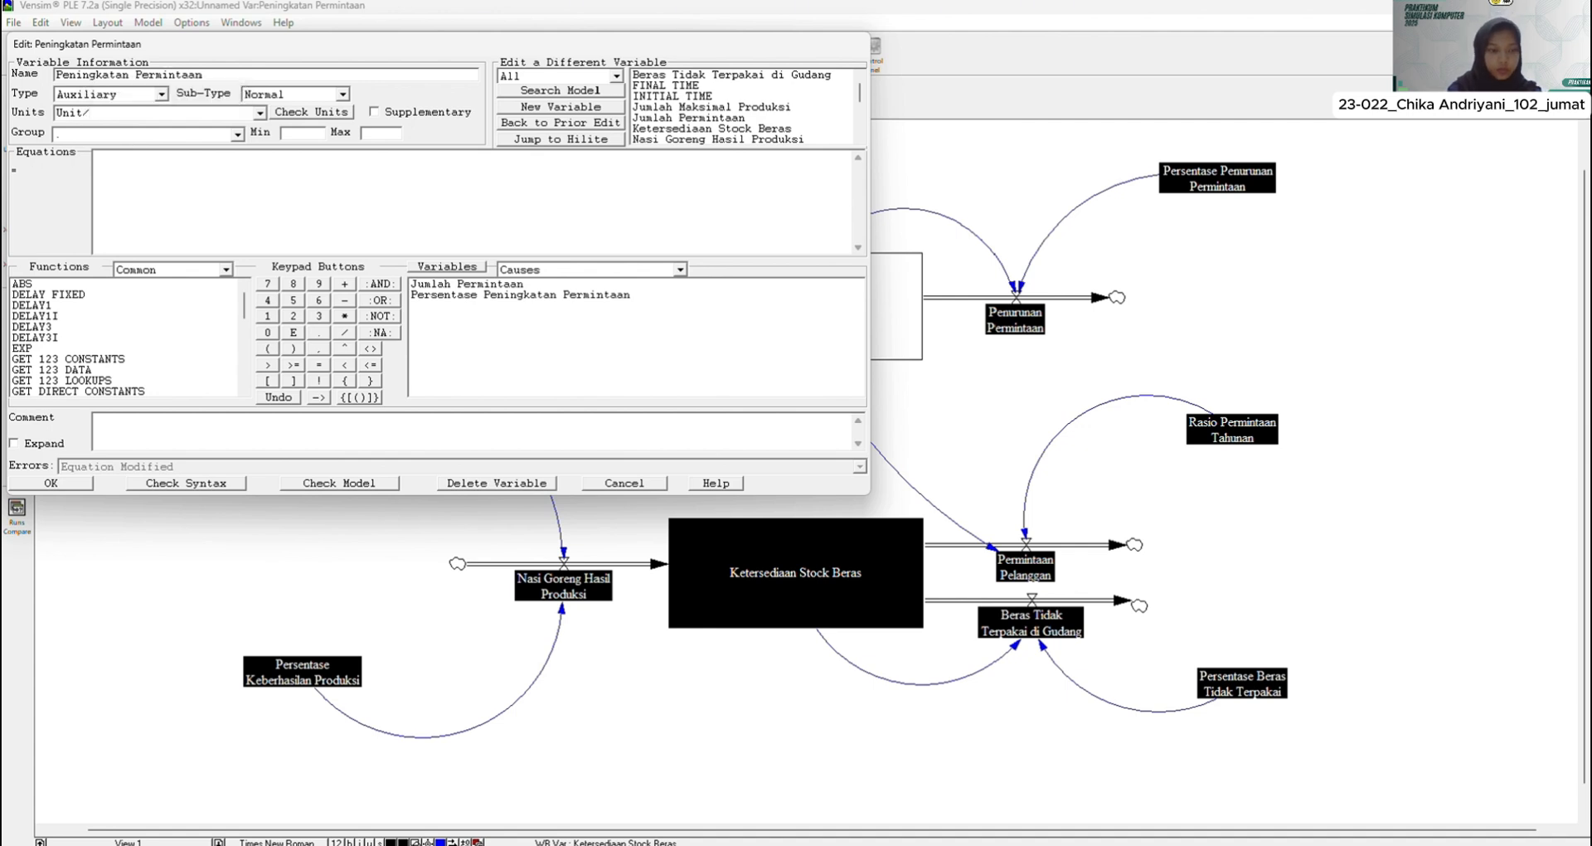
pyautogui.write('Year')
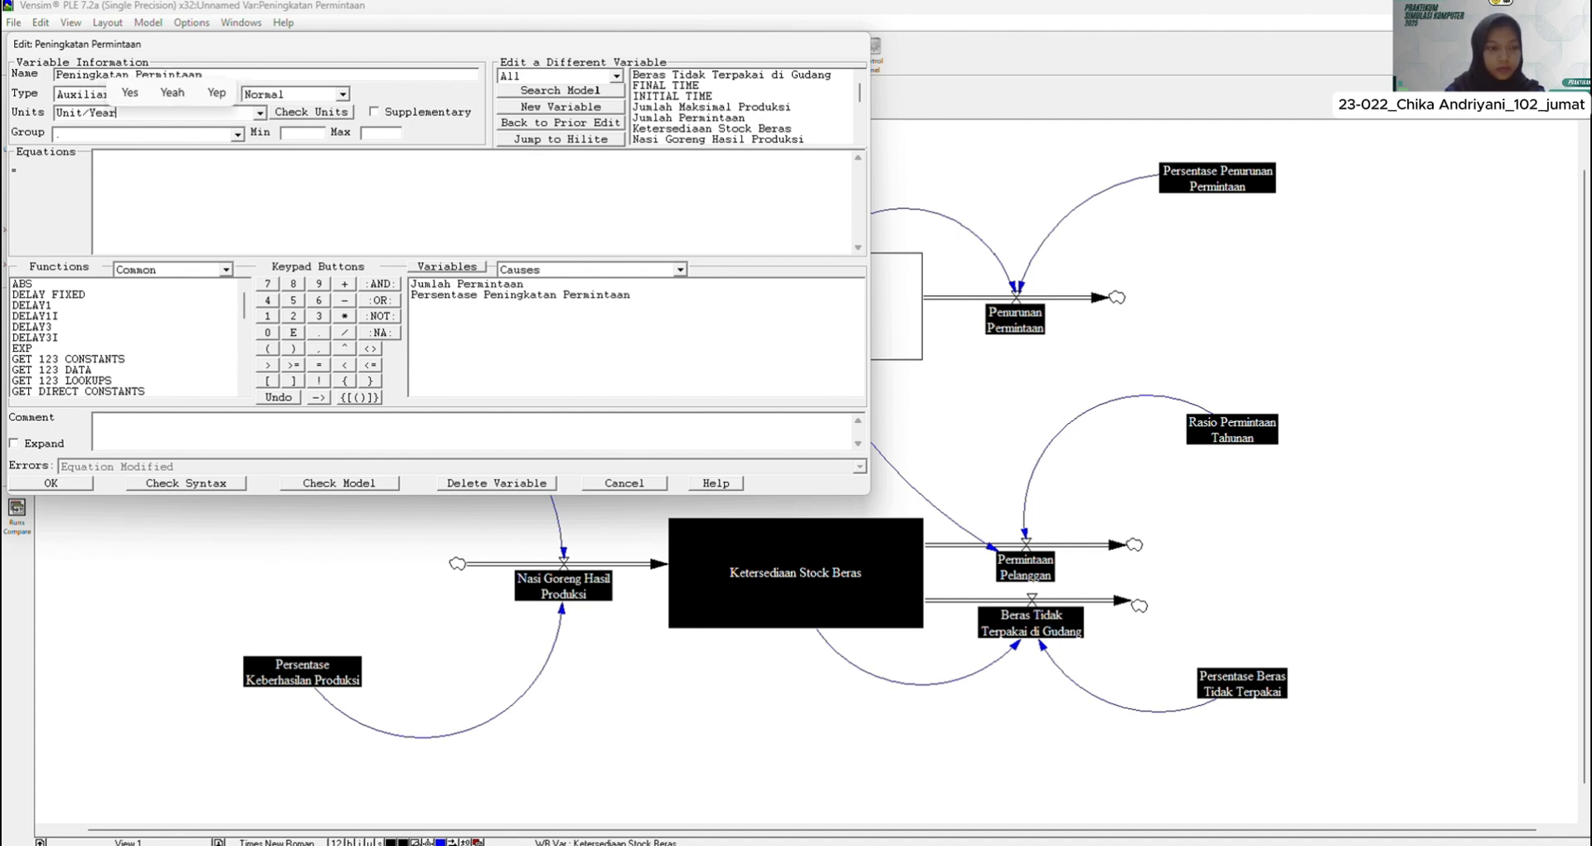
# Step: Define the Peningkatan Permintaan inflow's equation as Jumlah Permintaan*Persentase Peningkatan Permintaan, correcting any misspelled variable name
pyautogui.click(133, 165)
pyautogui.write('Jumlah')
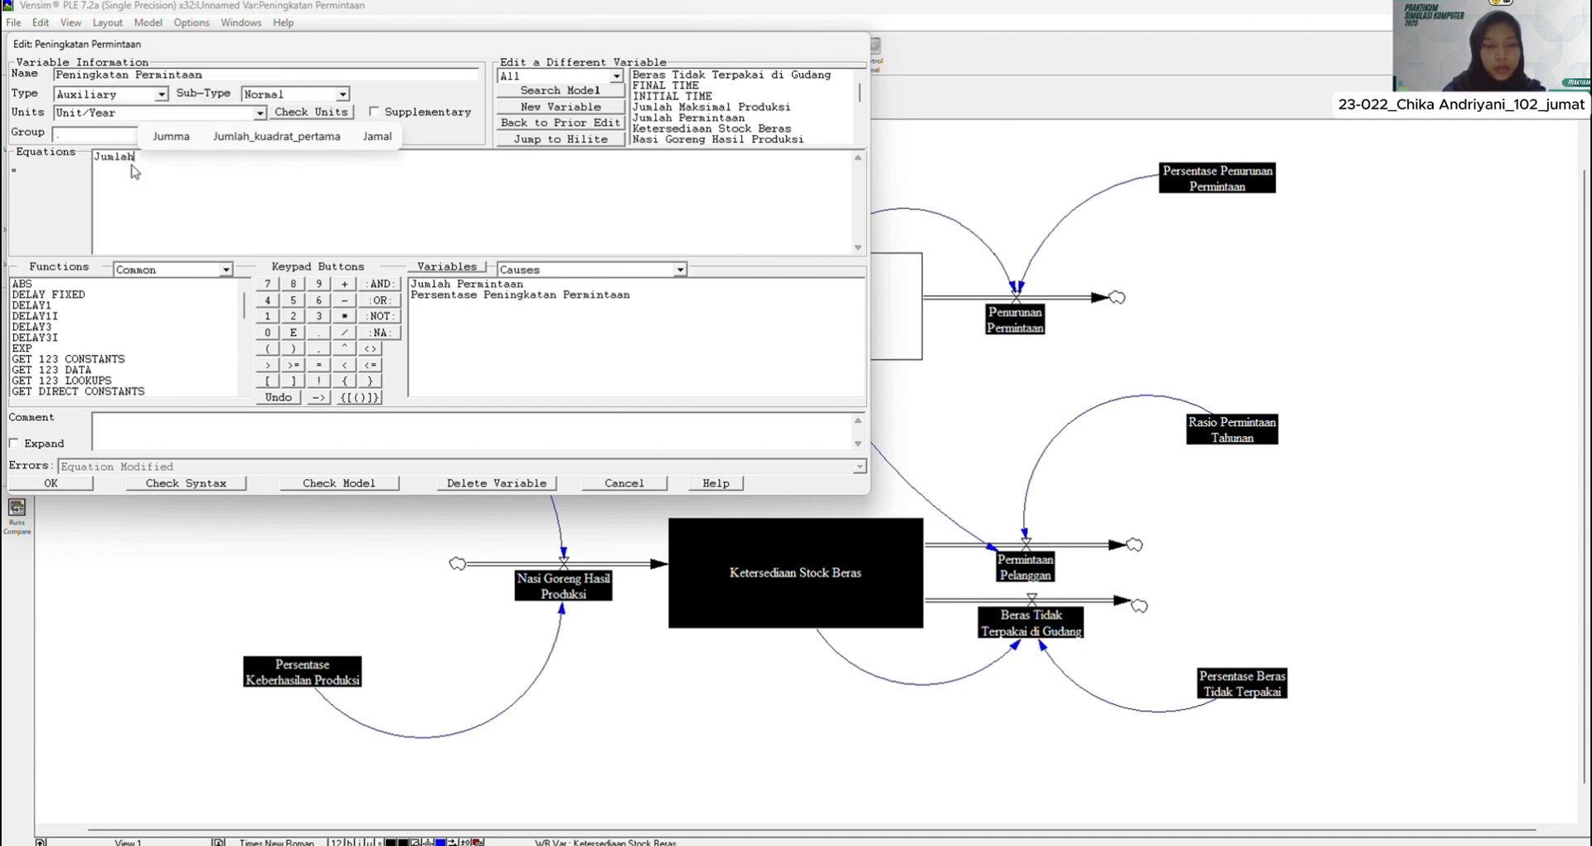
pyautogui.write(' Permintaan')
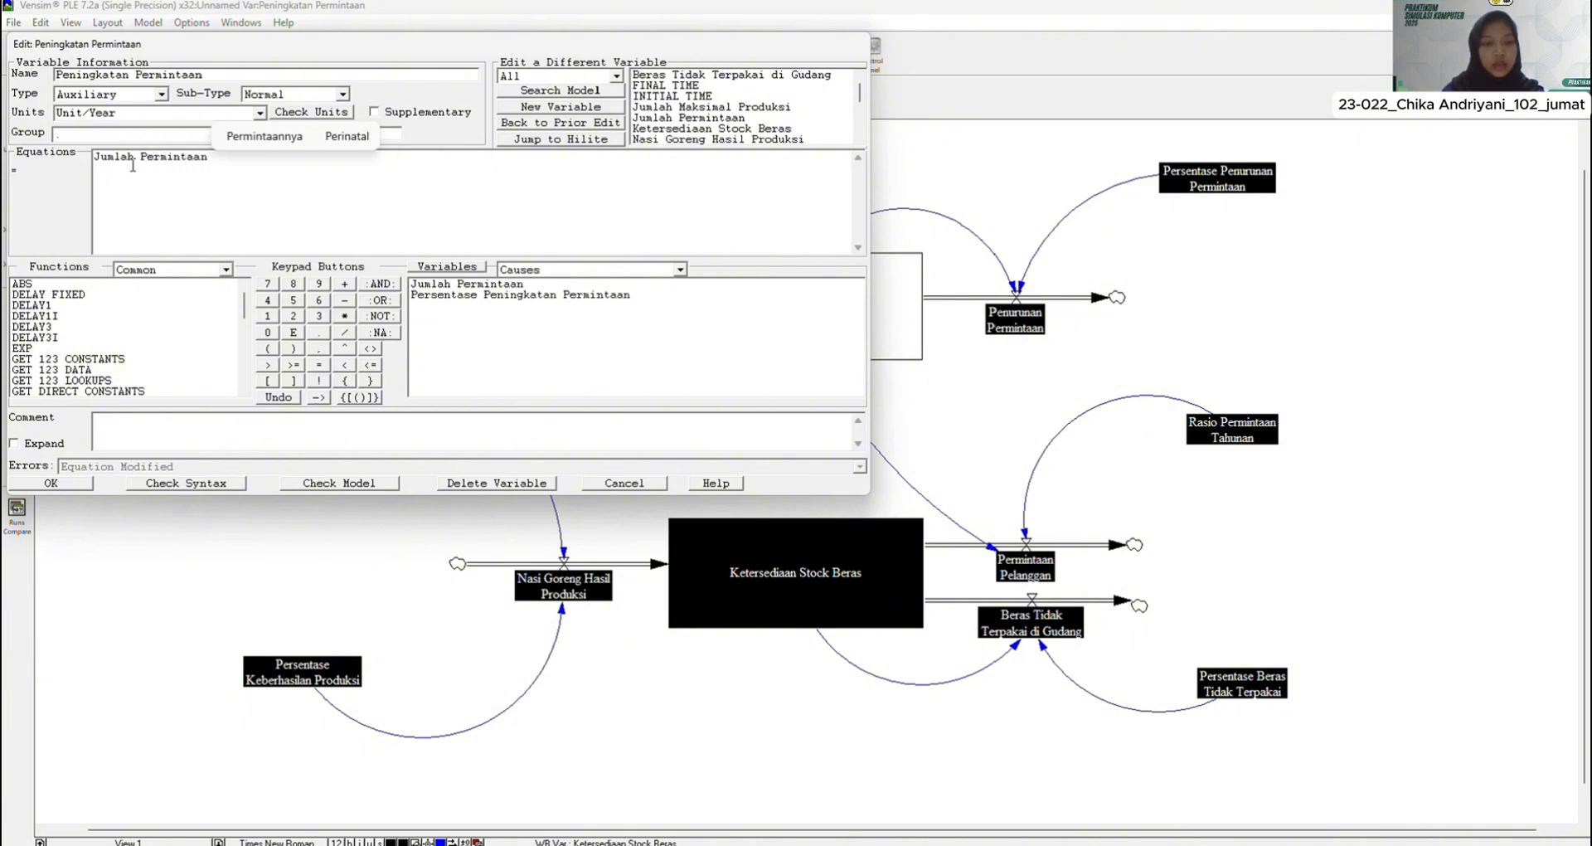
pyautogui.write('*')
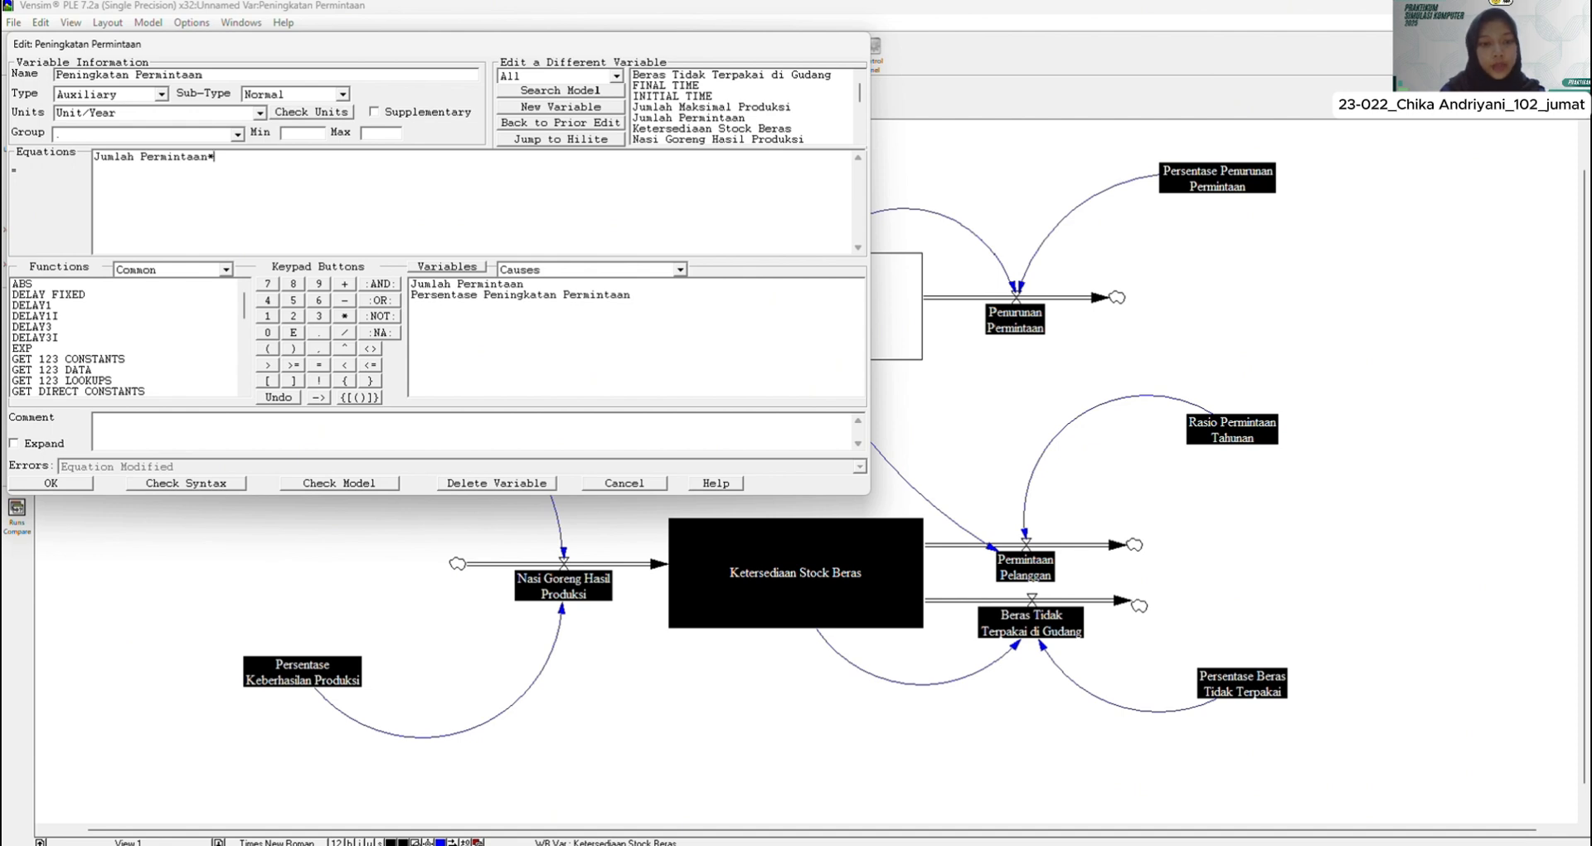
pyautogui.write('P')
pyautogui.write('e')
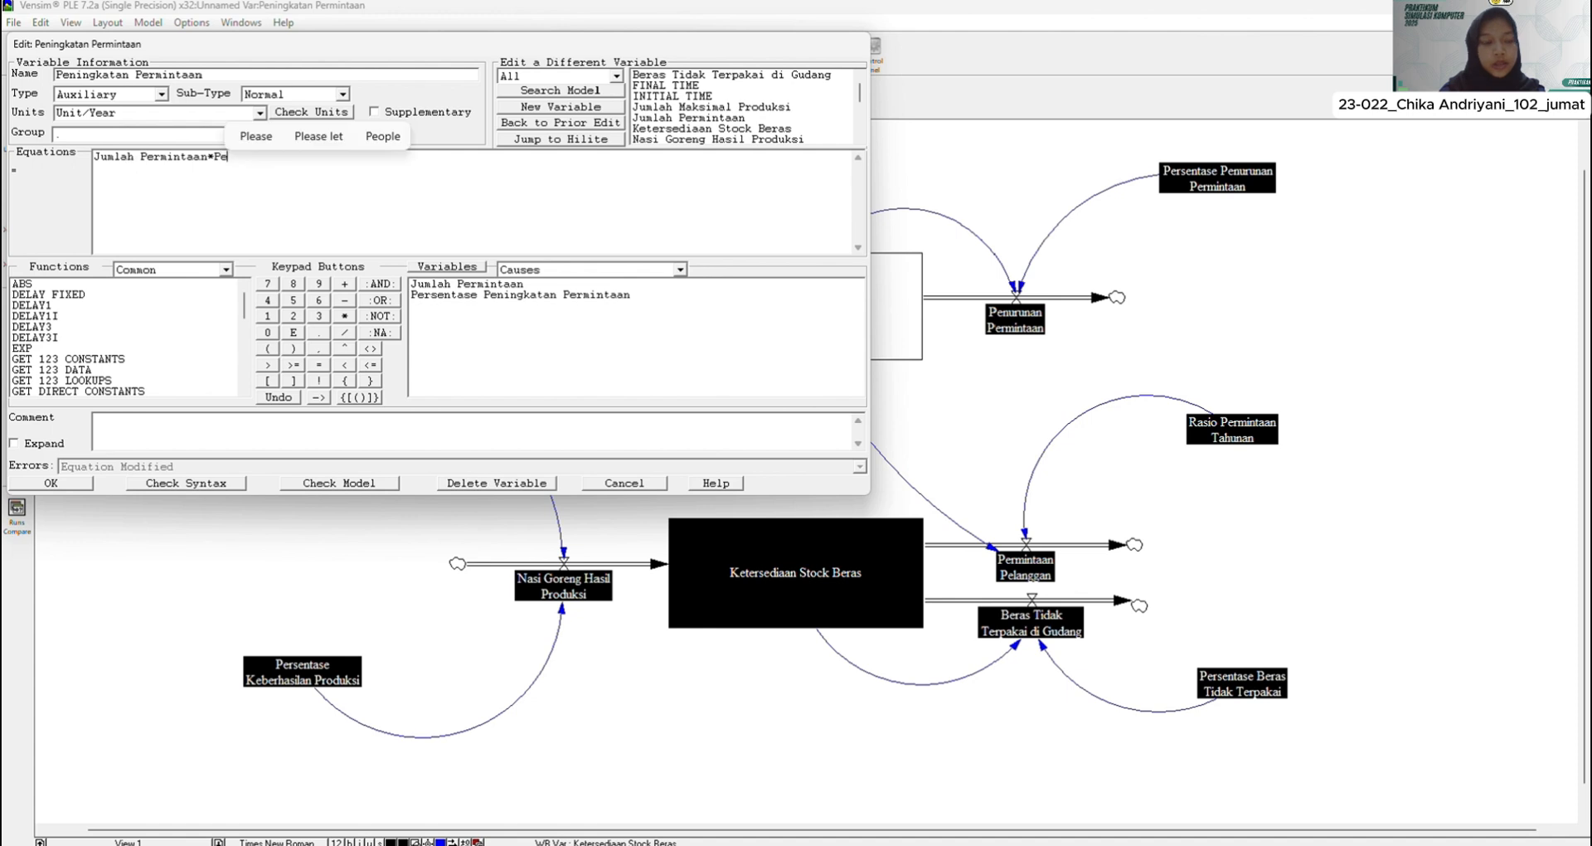
pyautogui.write('rsentase')
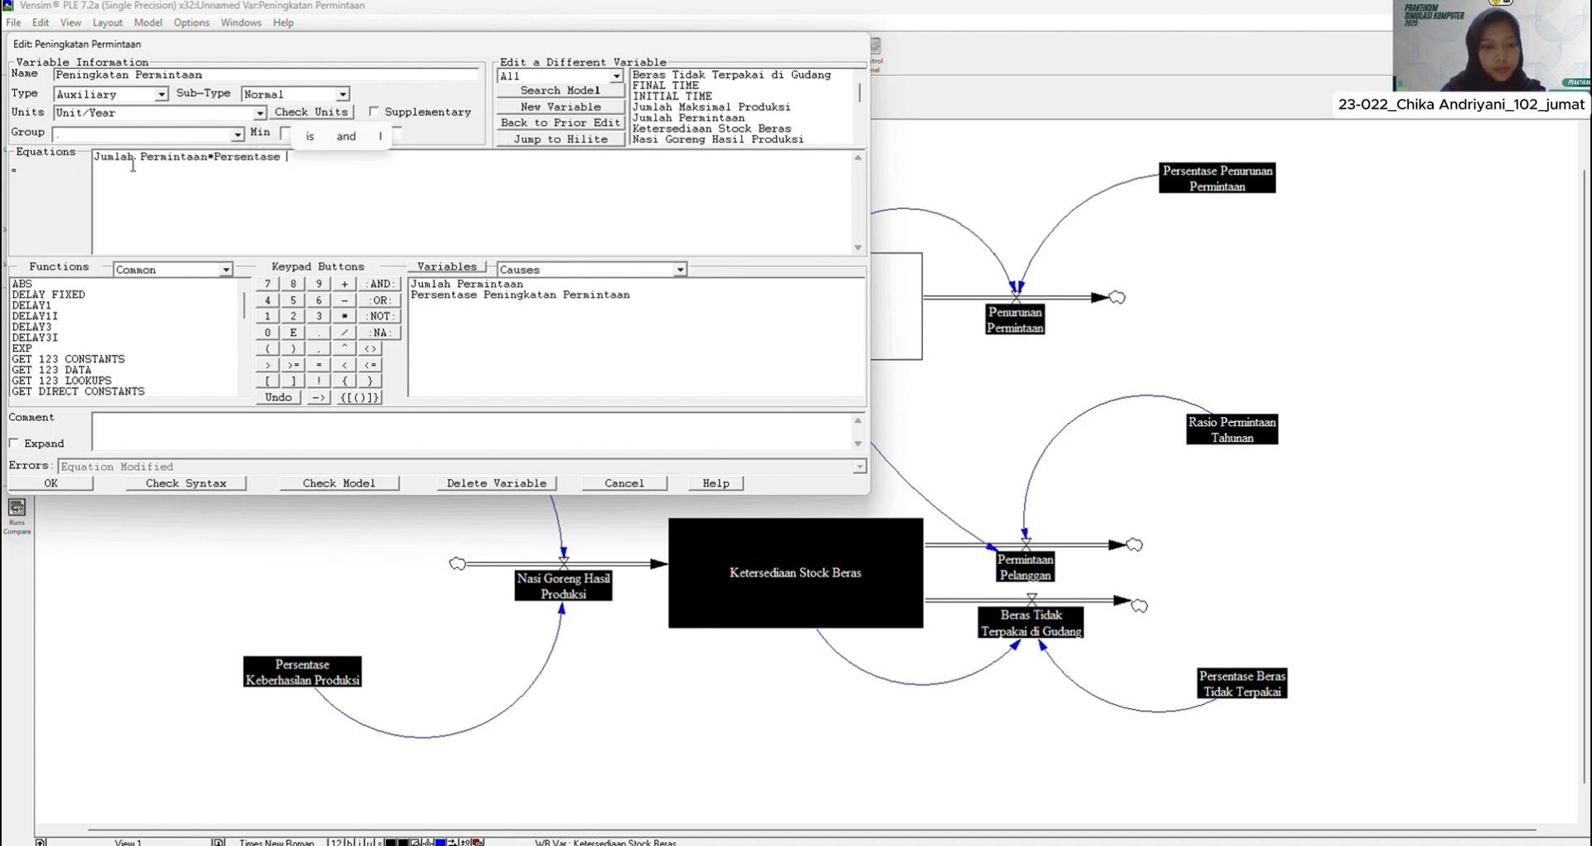
pyautogui.write(' P')
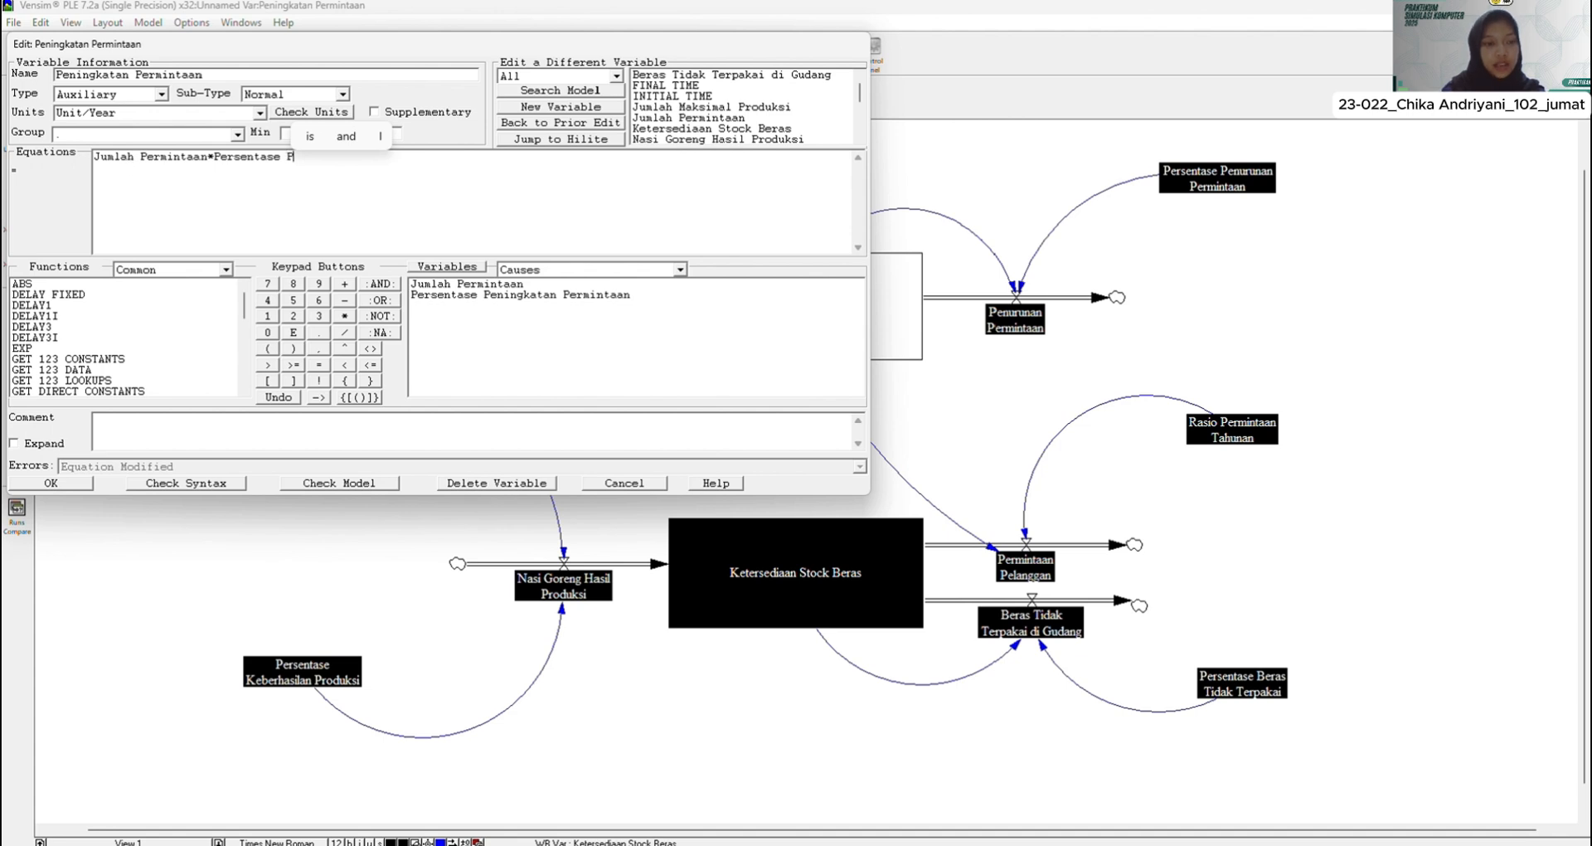
pyautogui.write('eningkatan ')
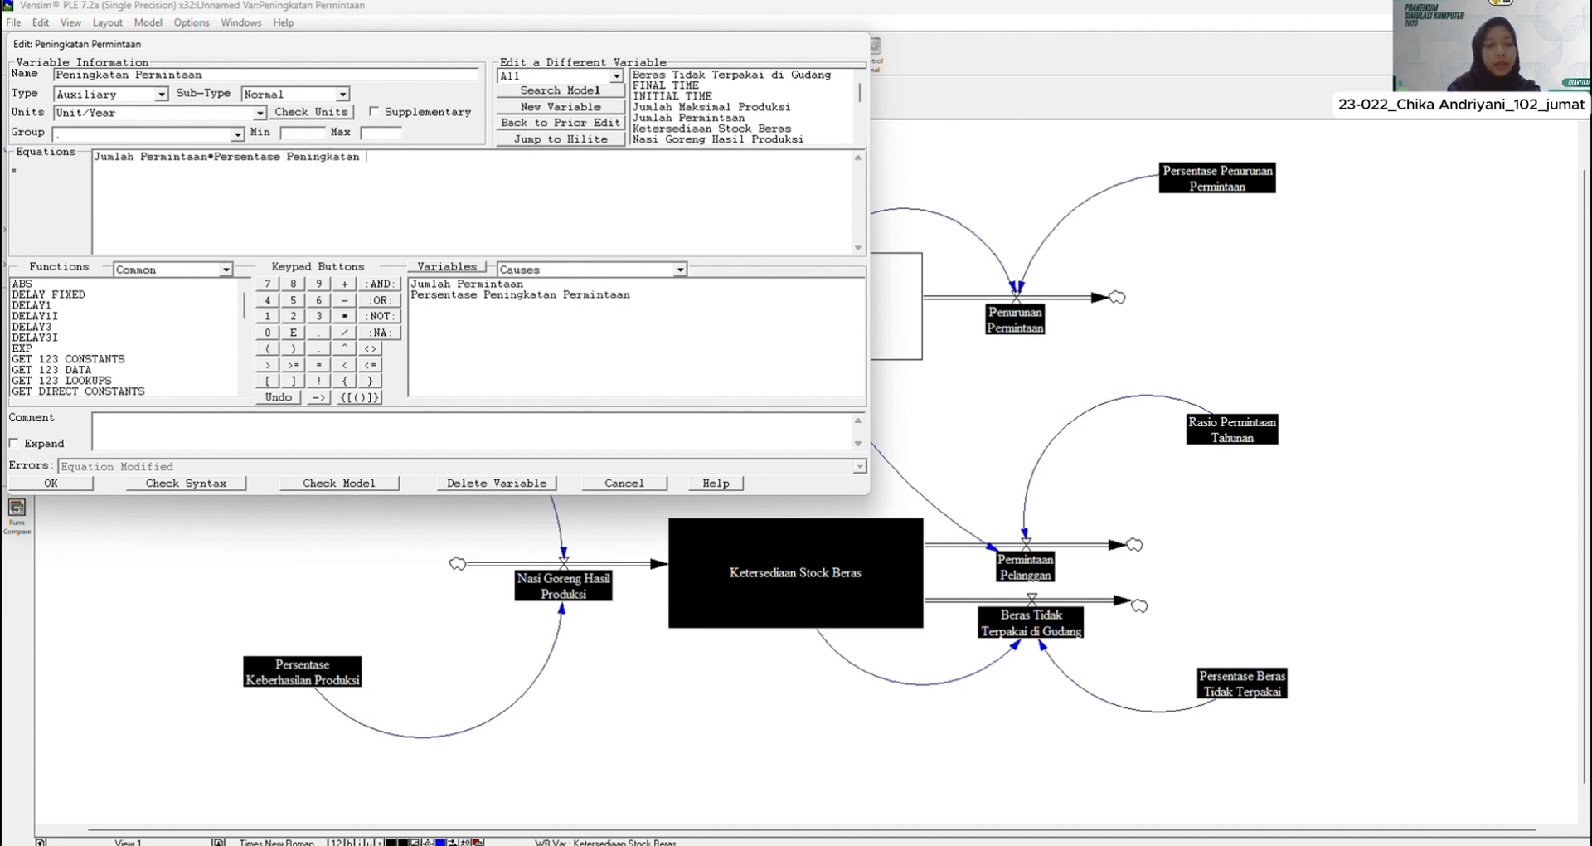
pyautogui.write('Permintan')
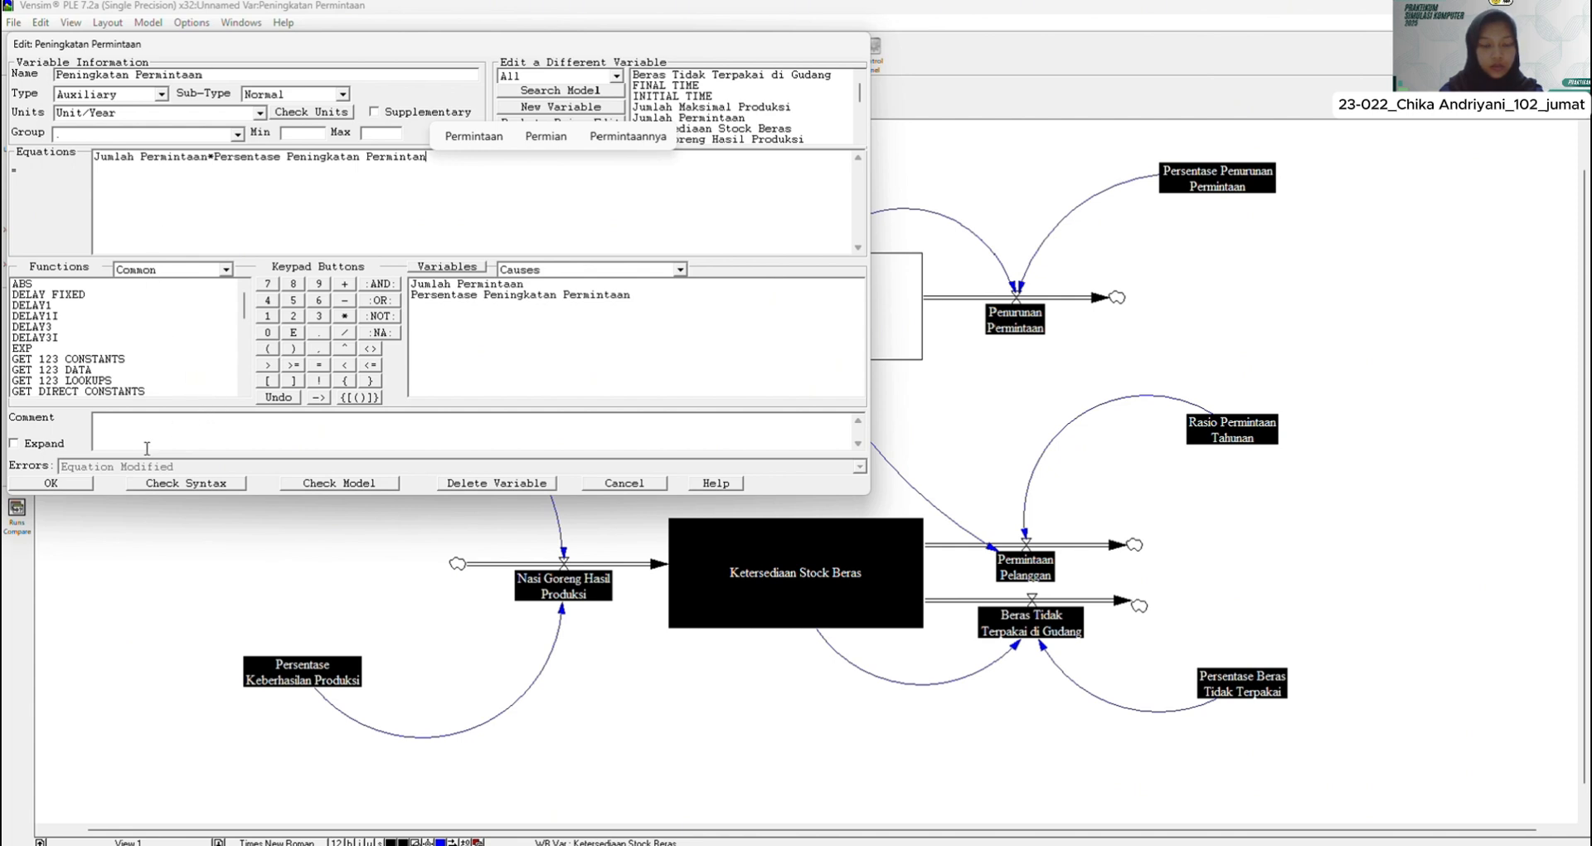
pyautogui.click(85, 484)
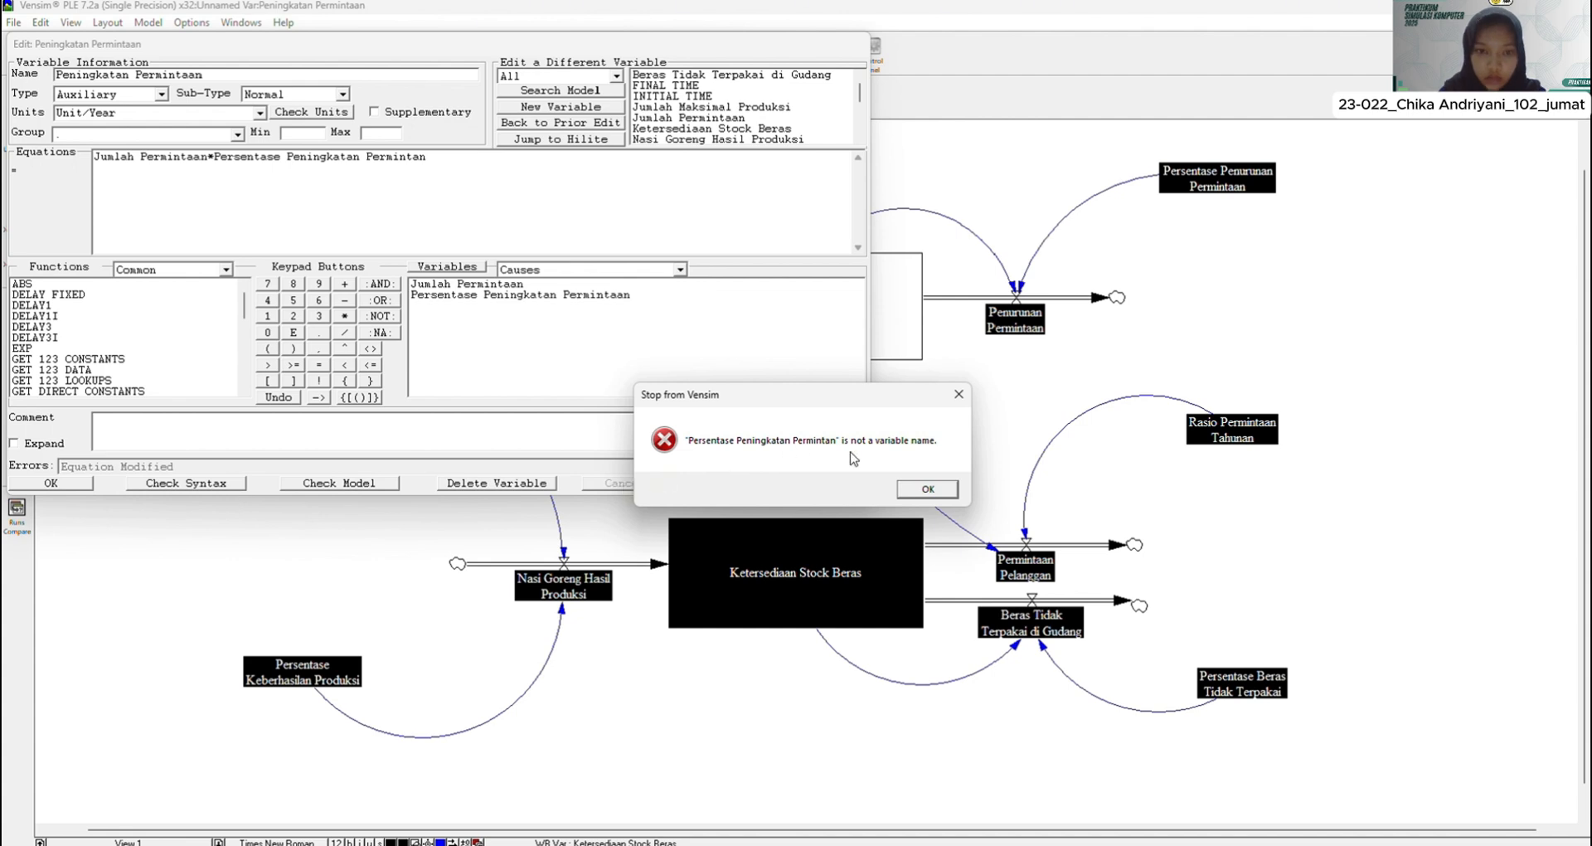
pyautogui.click(926, 489)
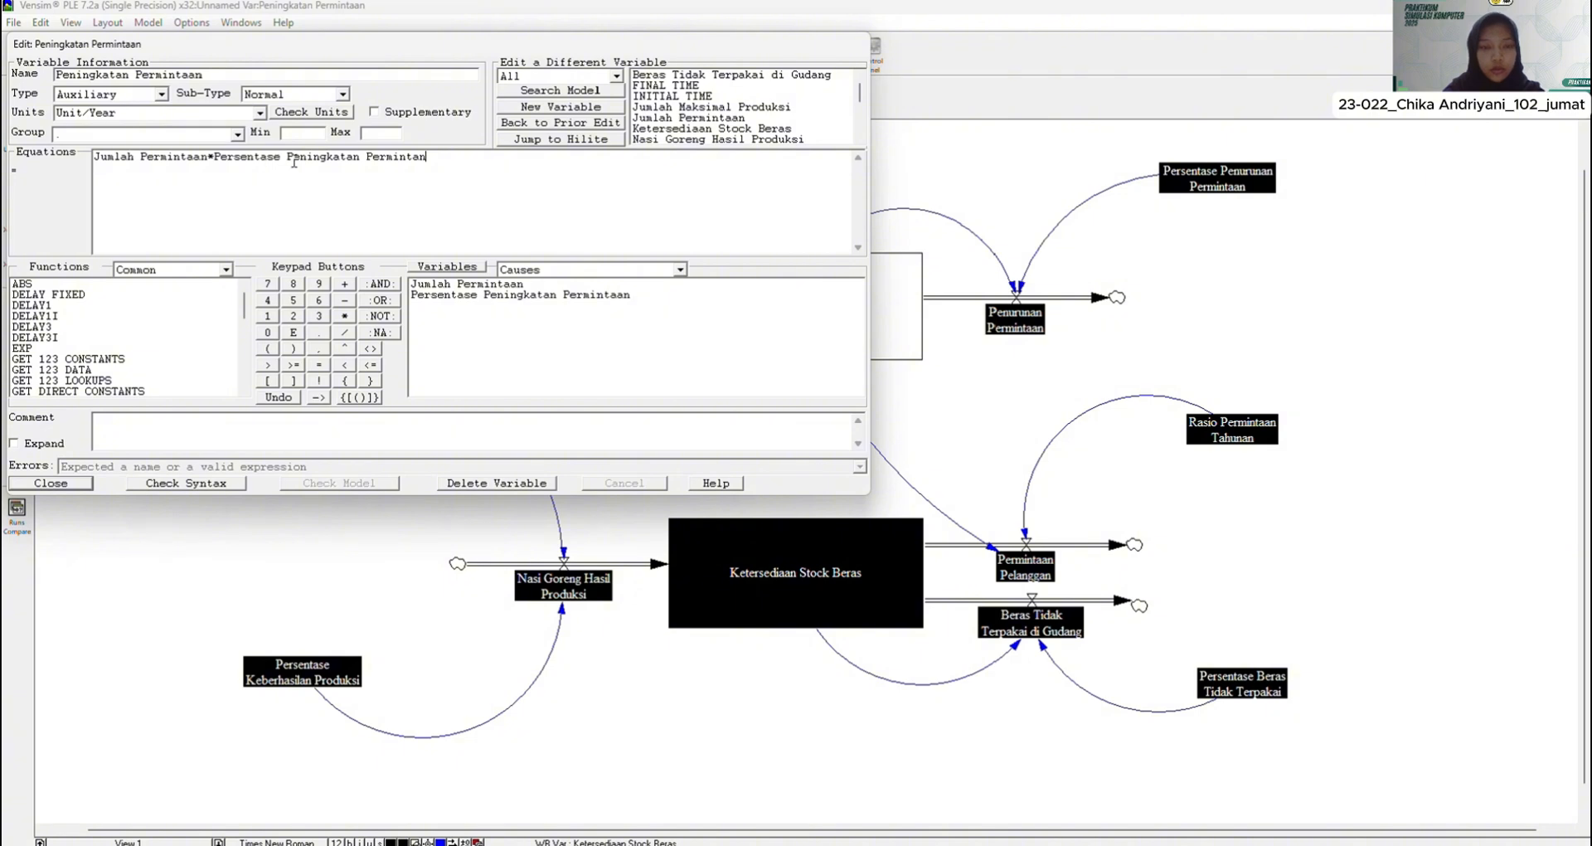
pyautogui.click(418, 157)
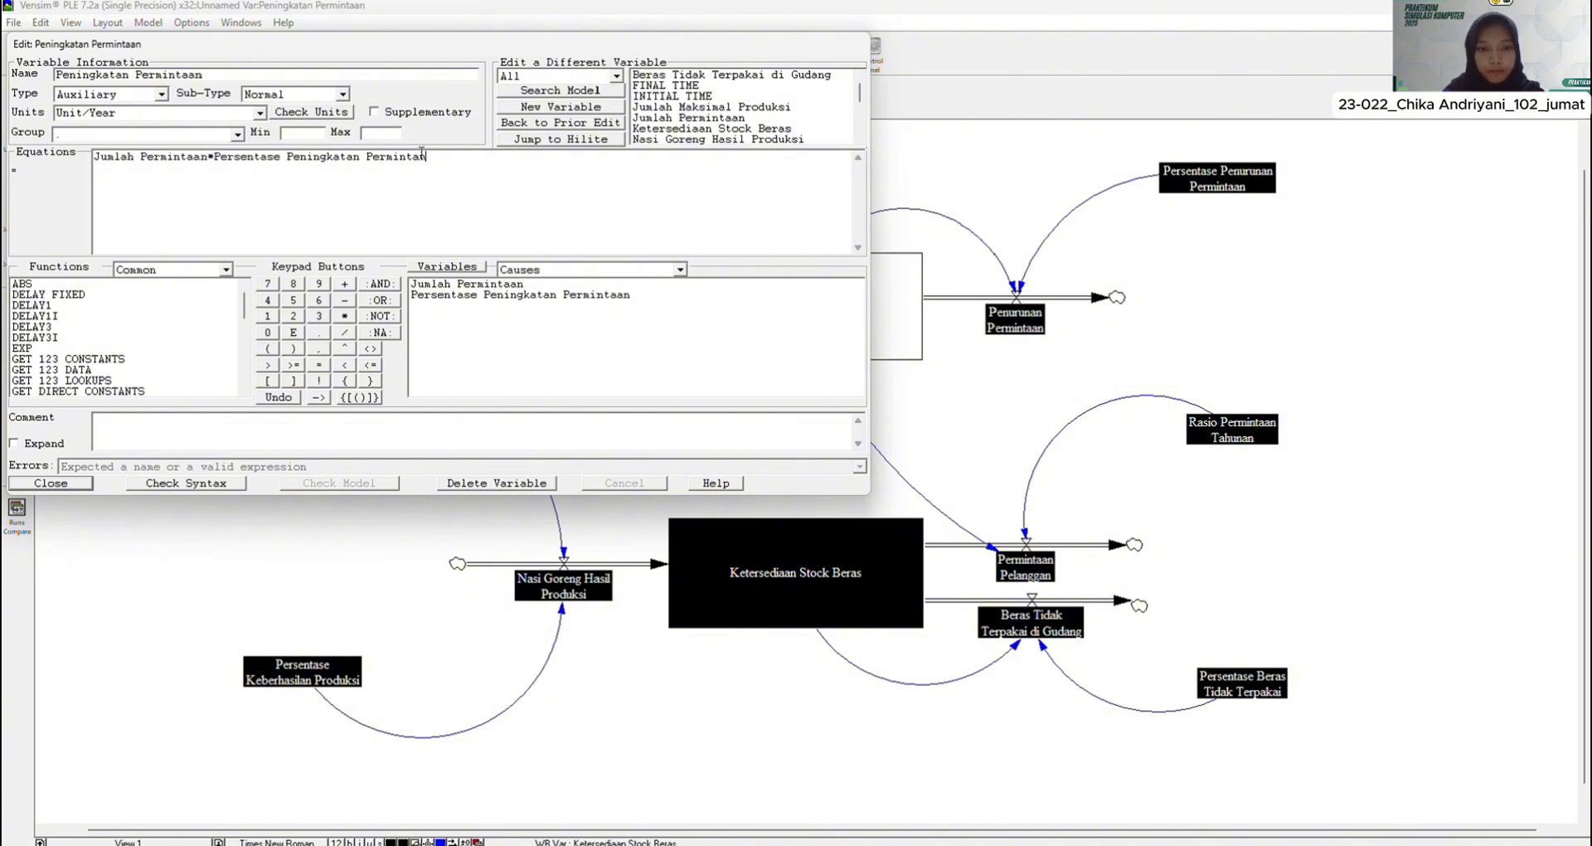
pyautogui.write('a')
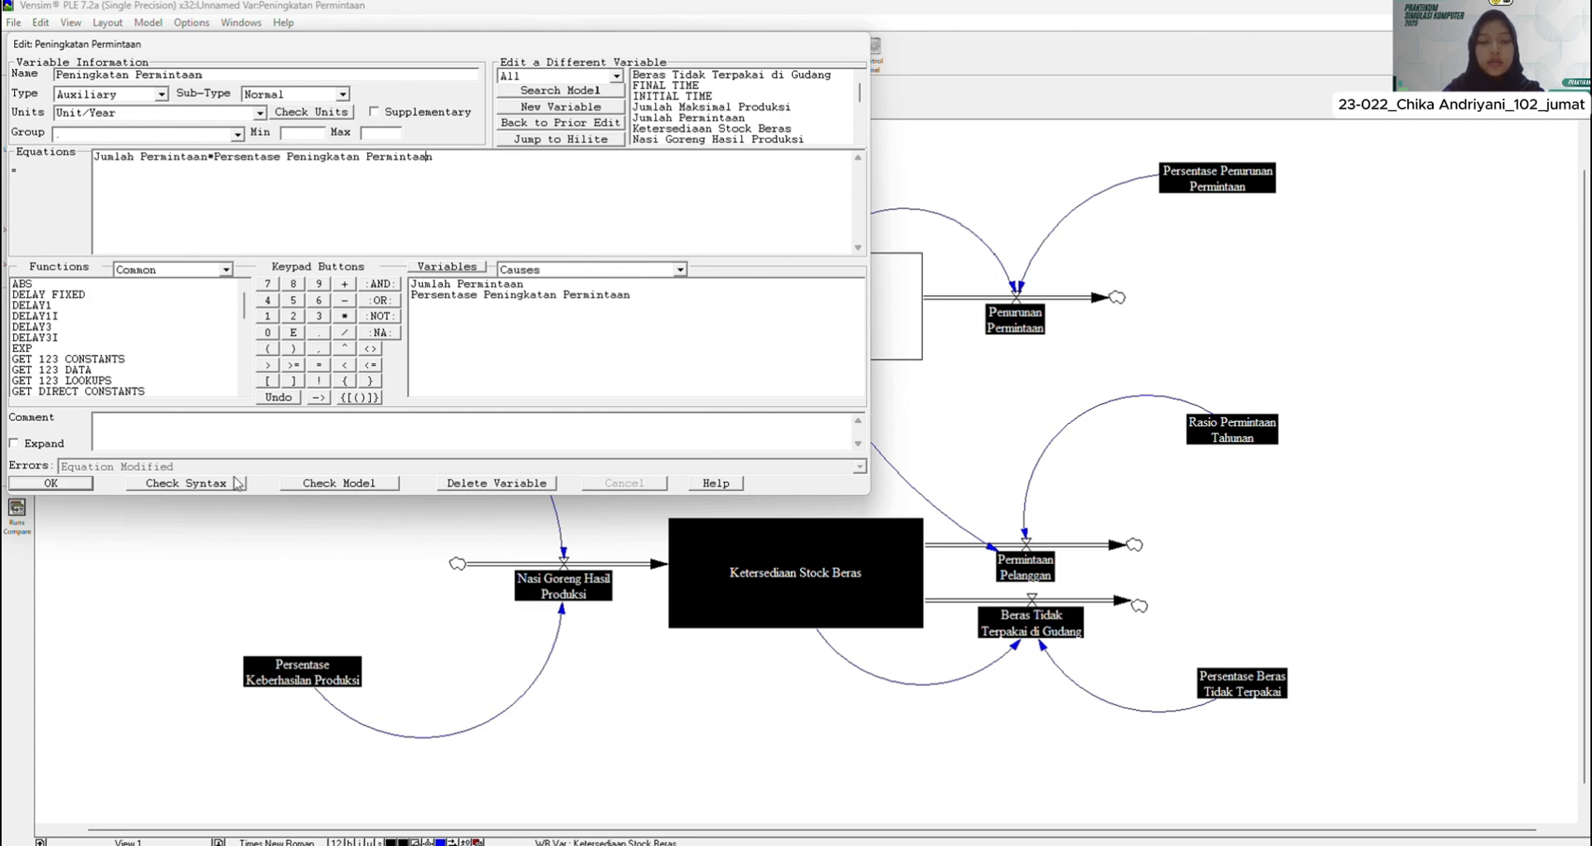
pyautogui.click(51, 484)
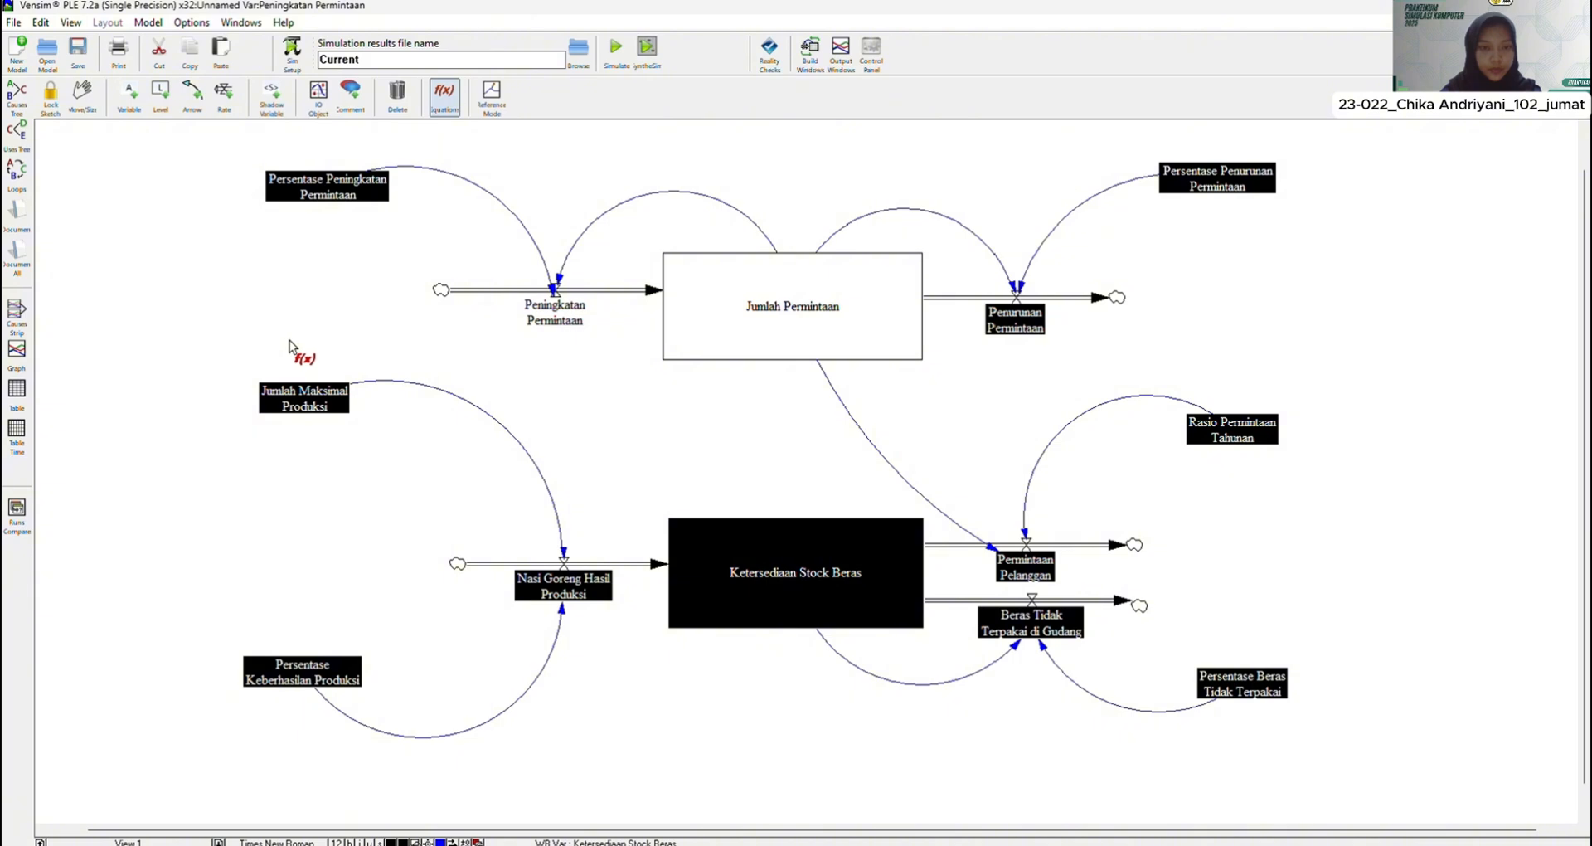
# Step: Set the Persentase Peningkatan Permintaan constant's units to Fraction/Year and its equation to 0.15
pyautogui.click(352, 192)
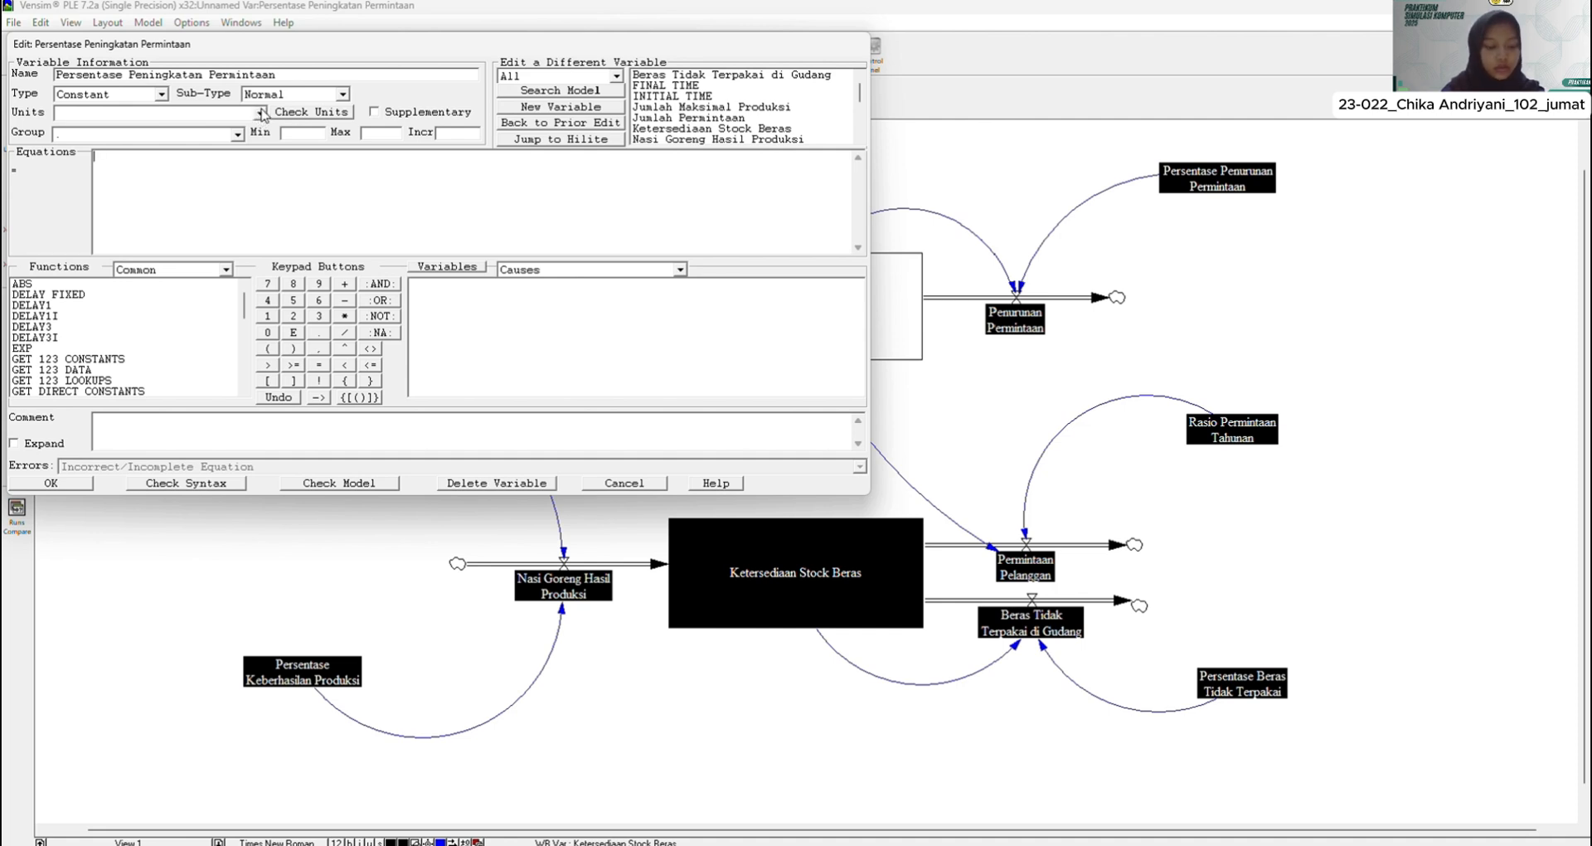
pyautogui.click(229, 112)
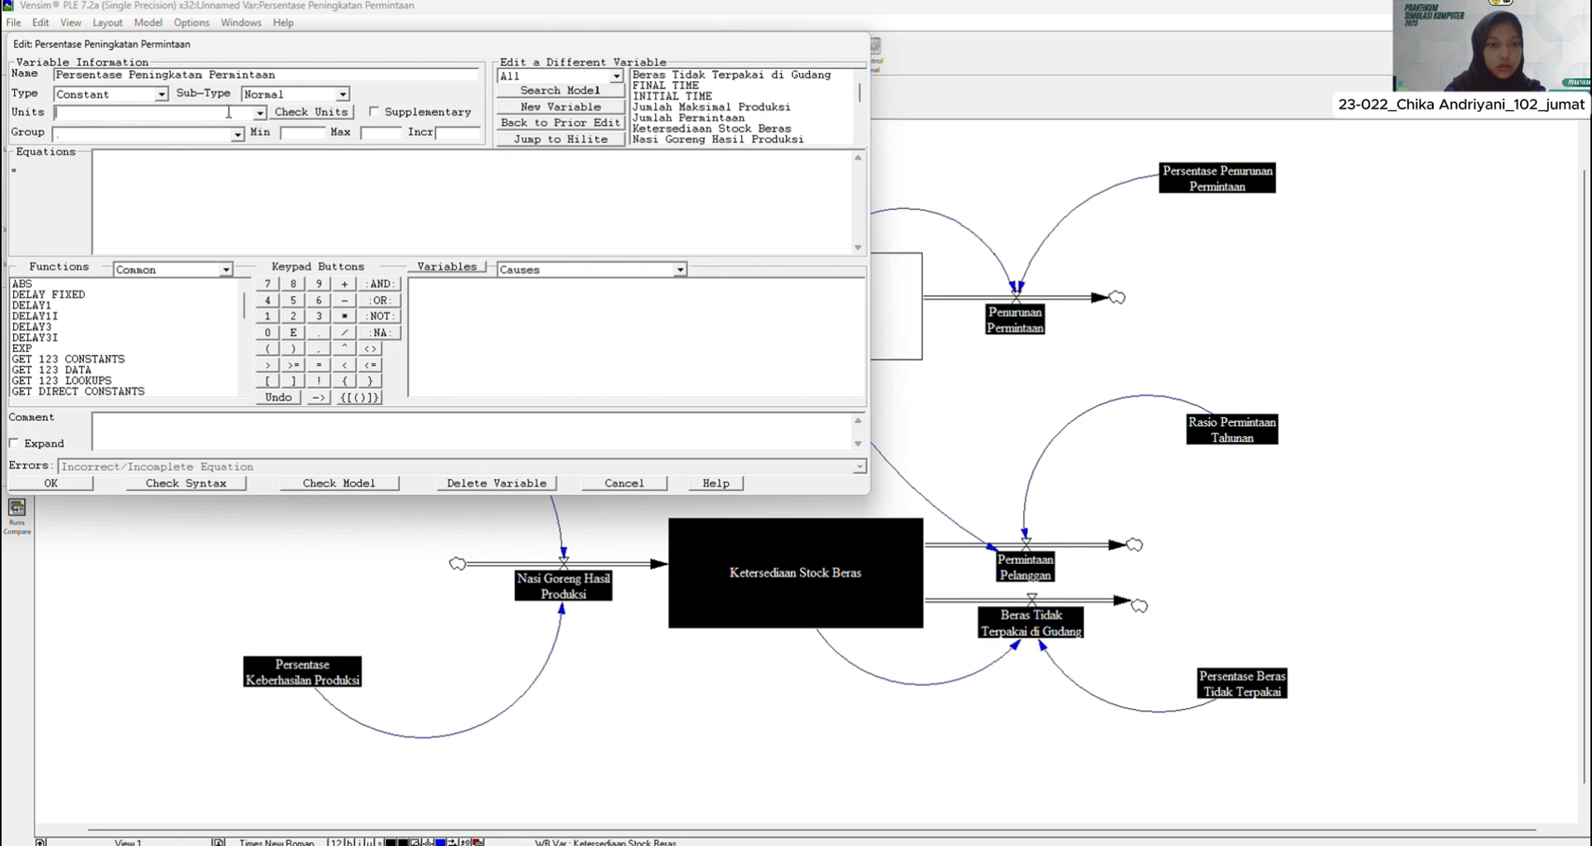
pyautogui.write('Fracti')
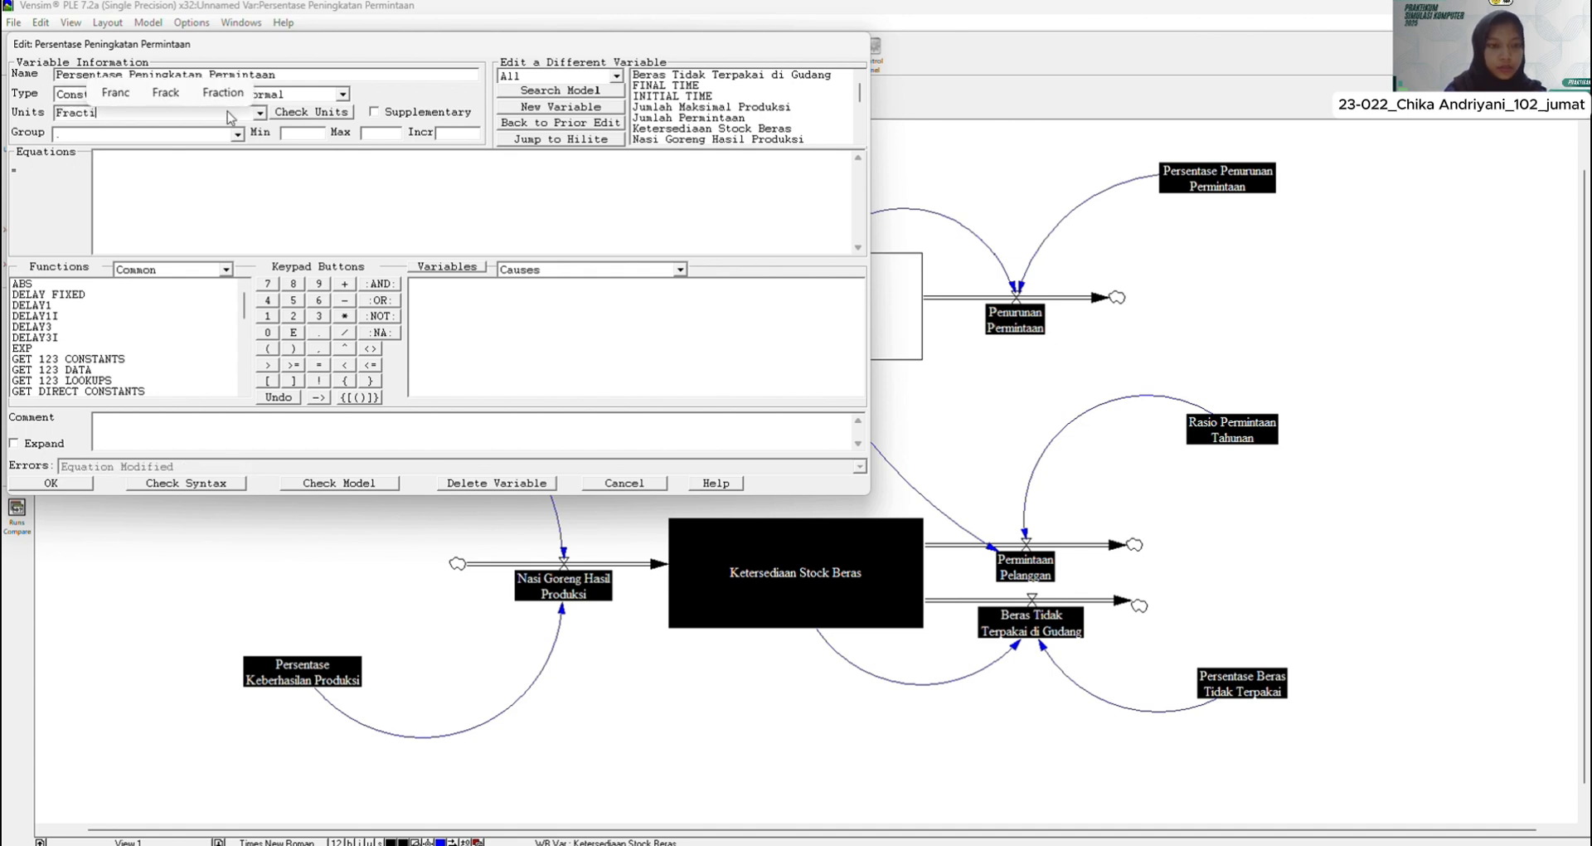
pyautogui.write('on/Year')
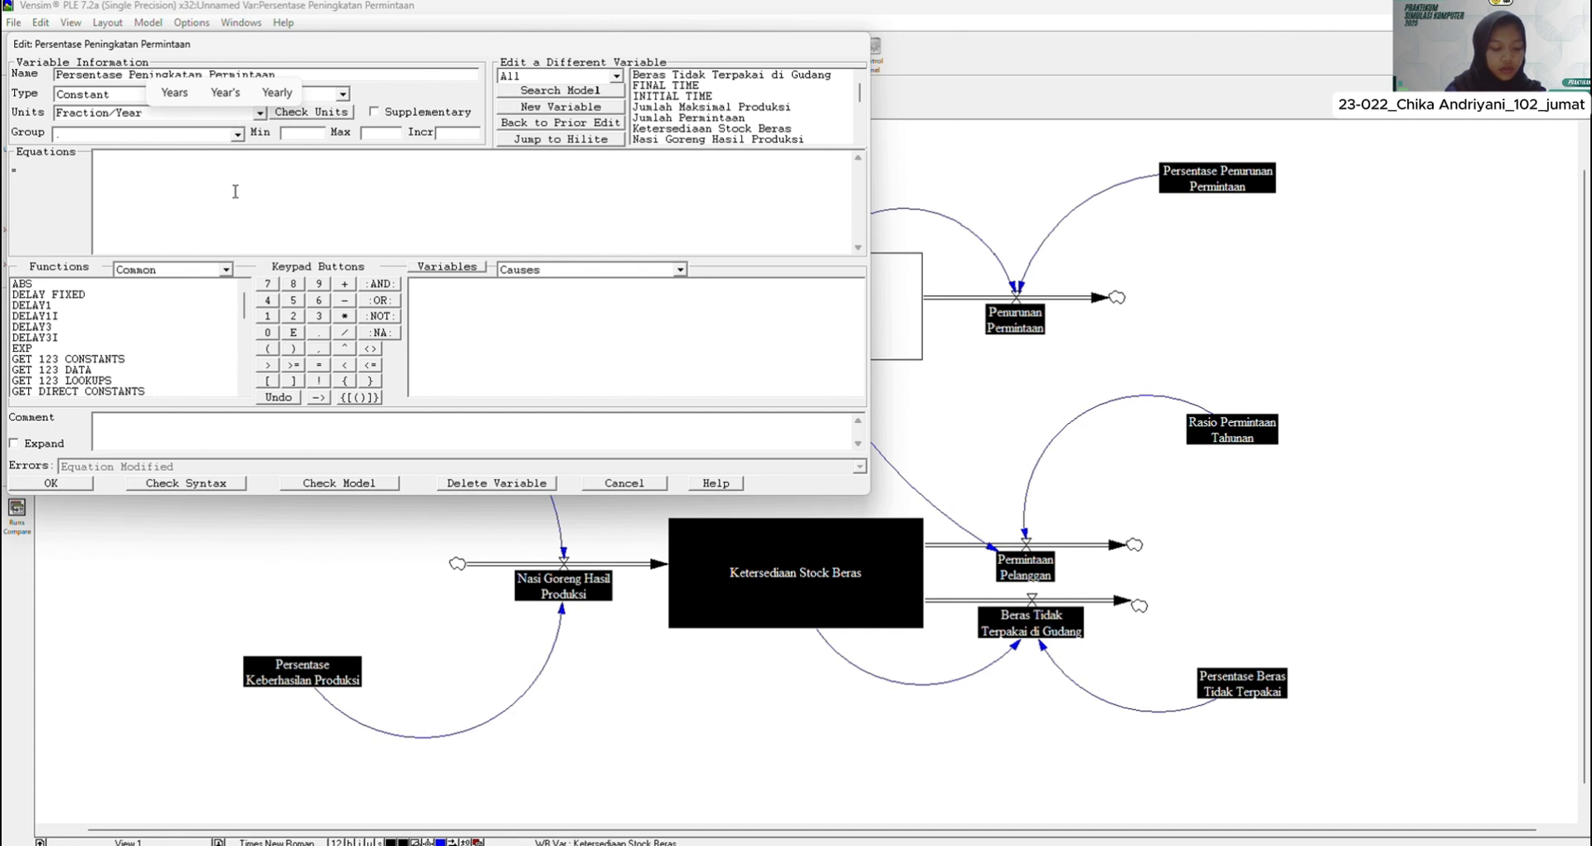
pyautogui.click(144, 168)
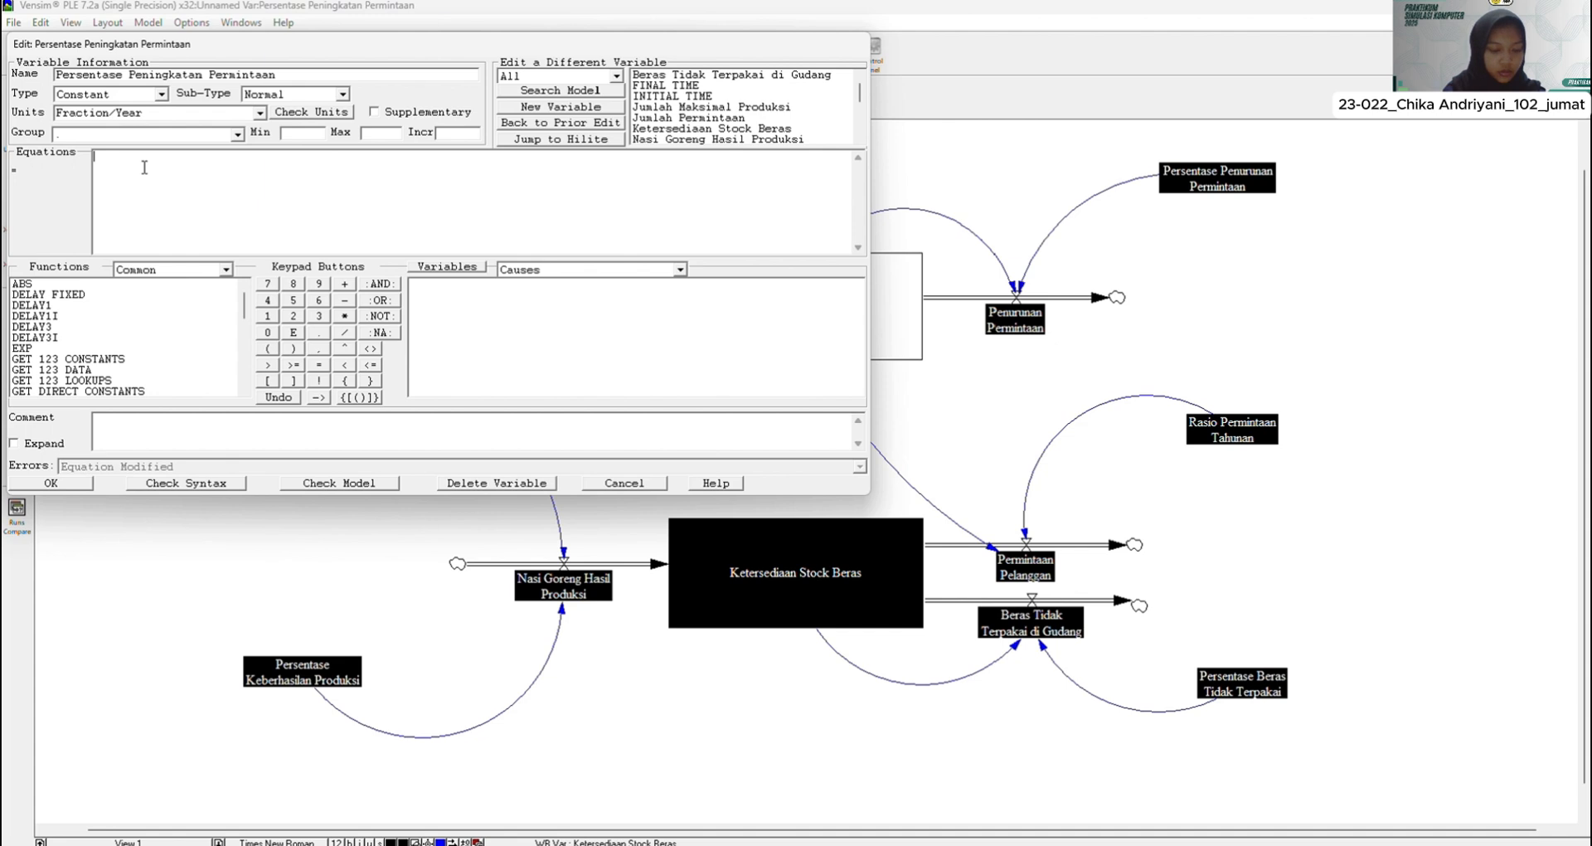
pyautogui.write('0')
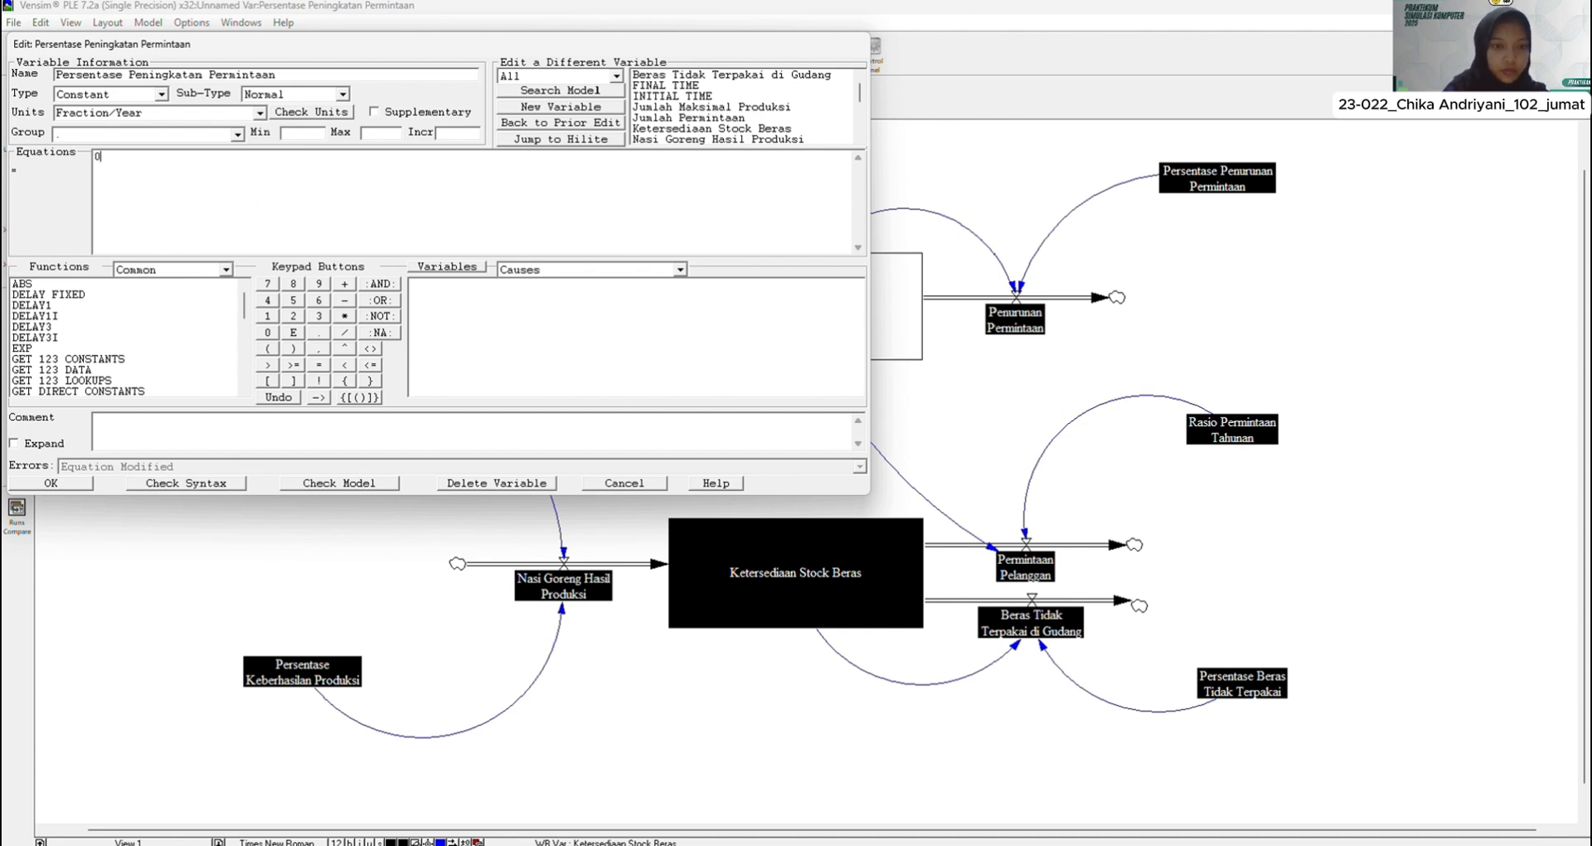
pyautogui.write('.15')
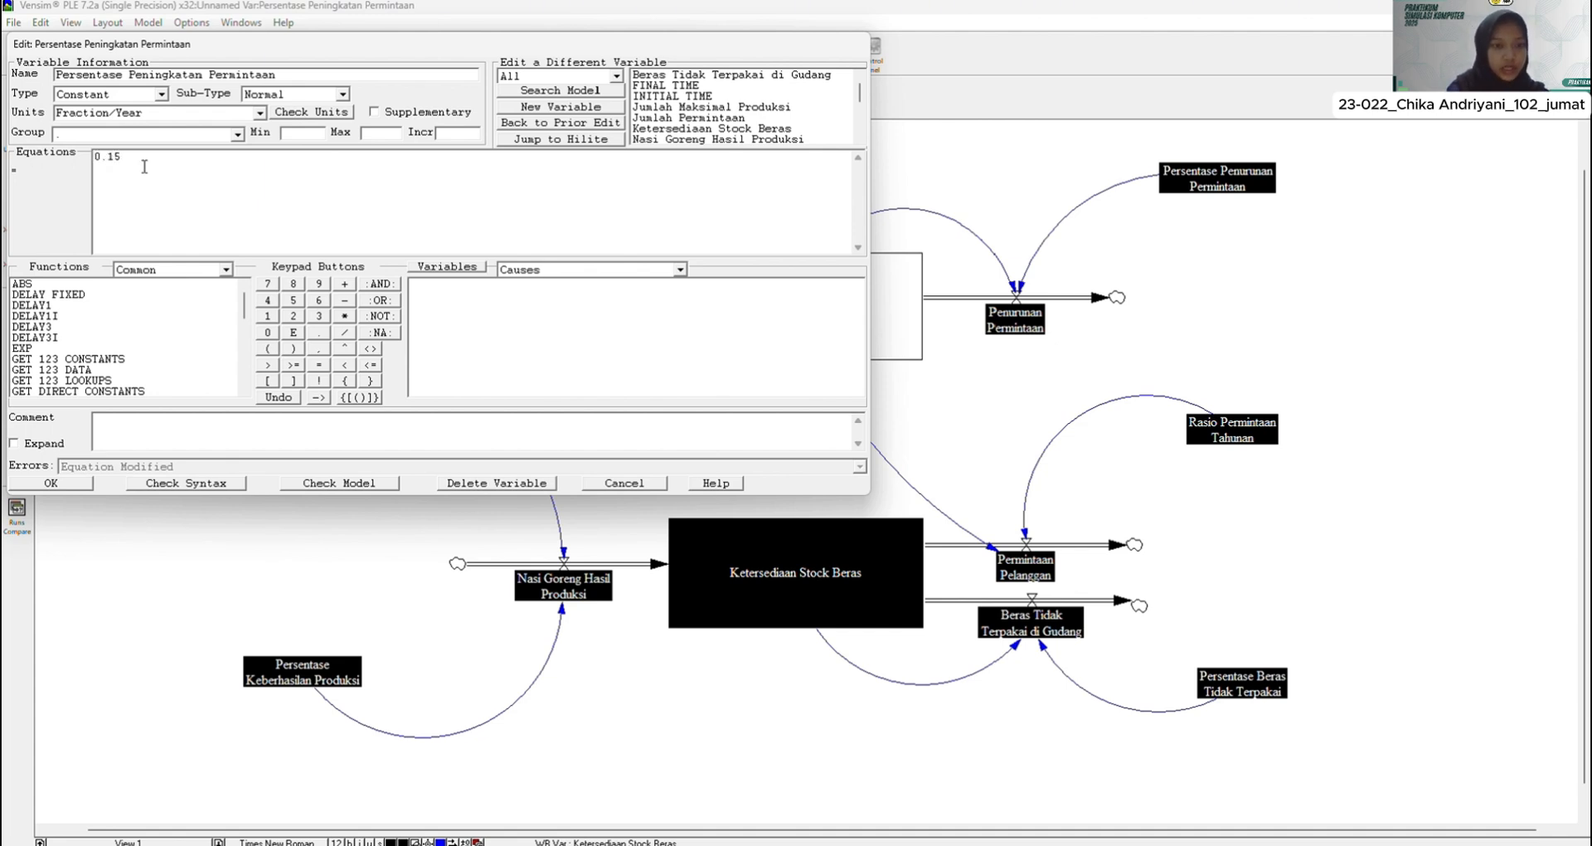
pyautogui.click(61, 488)
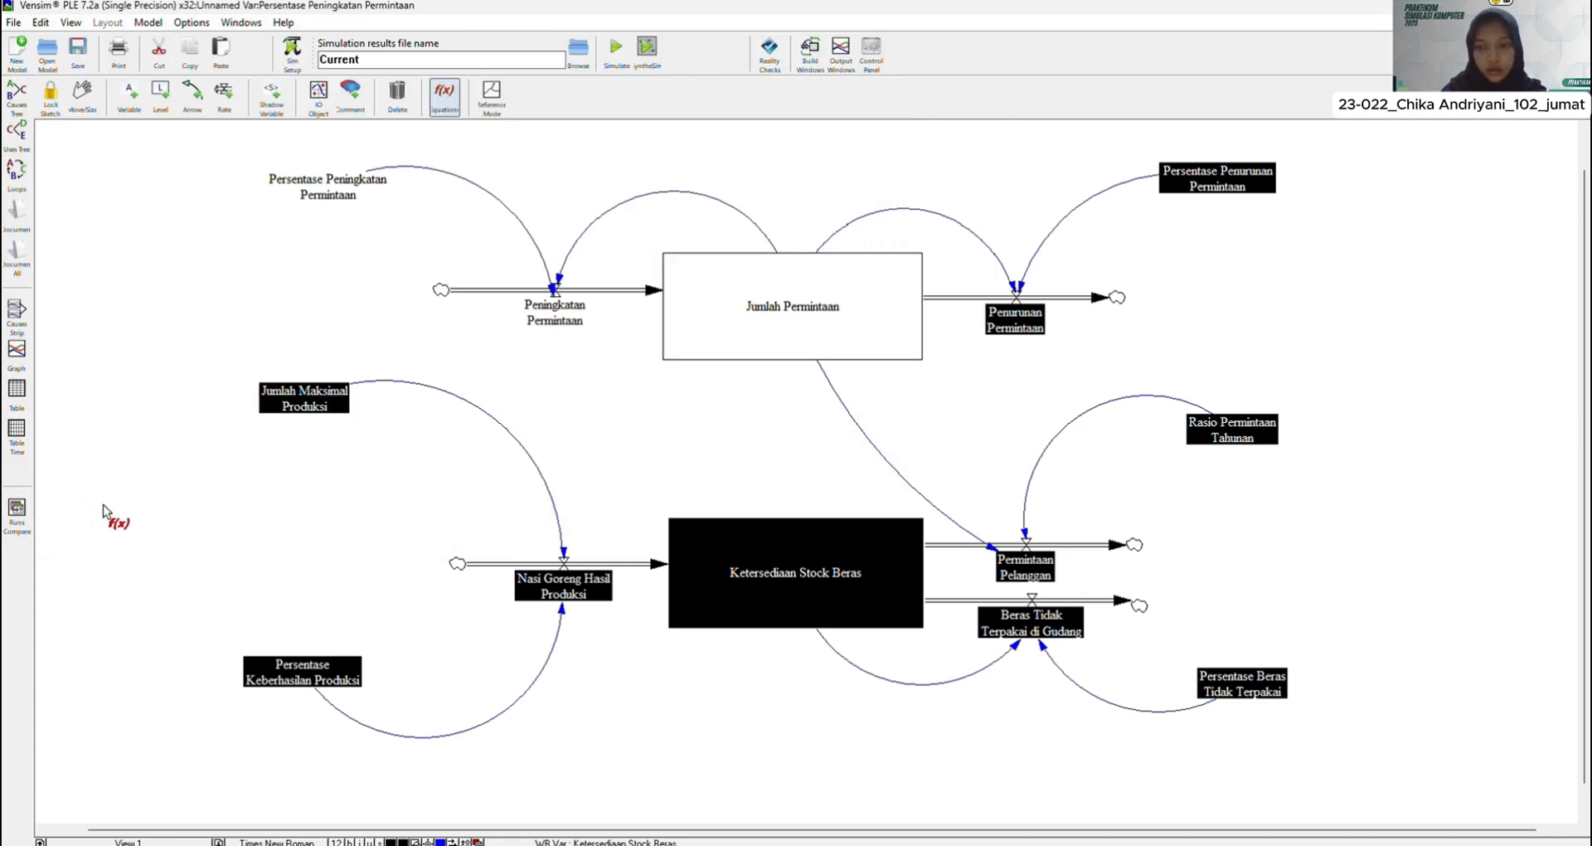
# Step: Set the Persentase Penurunan Permintaan constant's equation to 0.1 and its units to Fraction/Year
pyautogui.click(1204, 182)
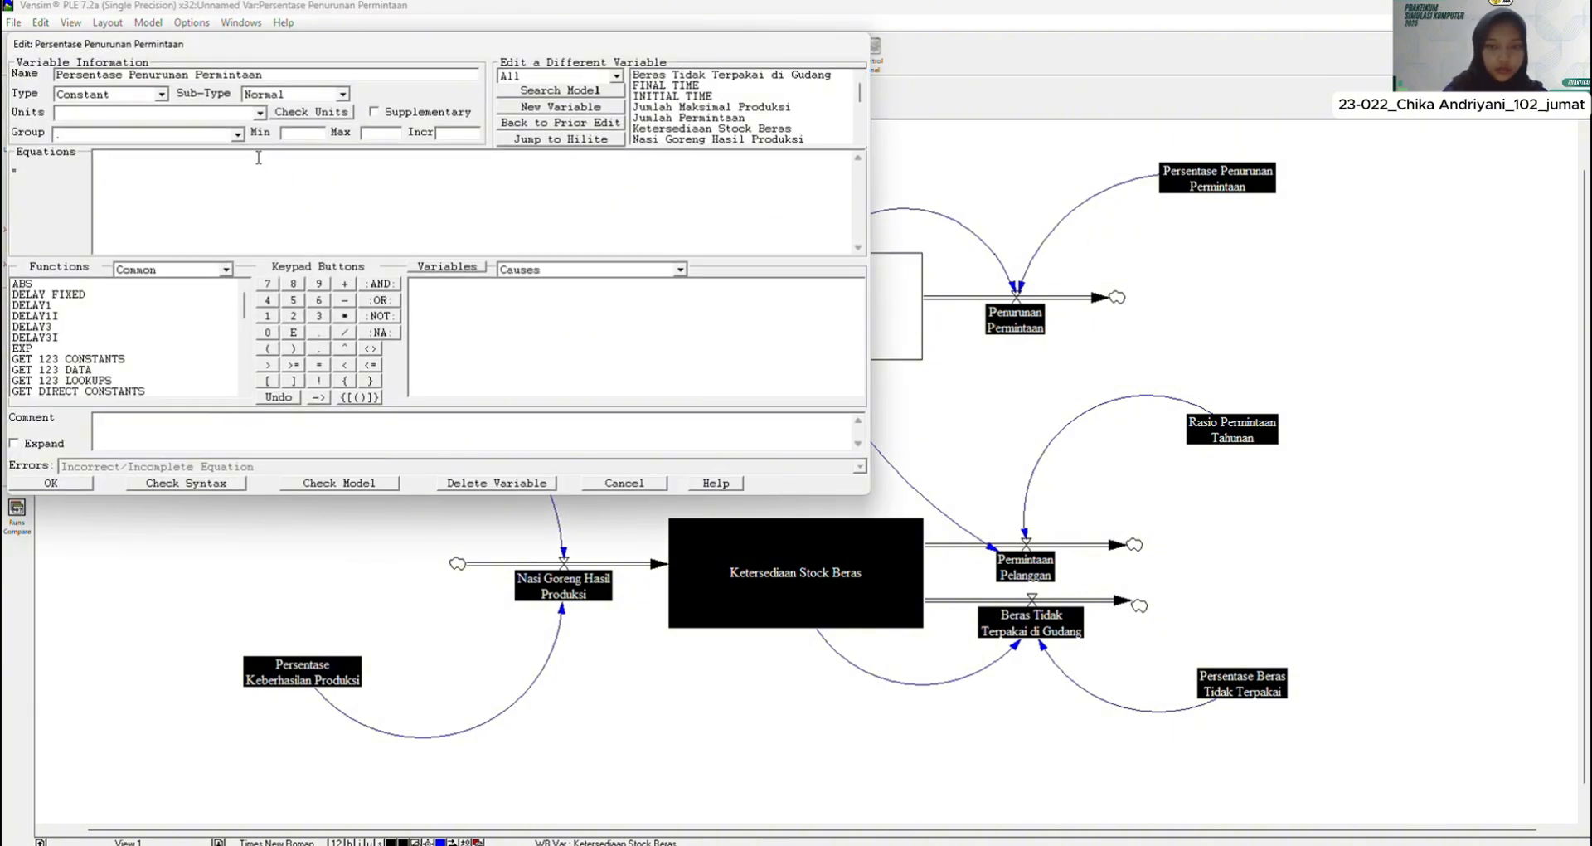
pyautogui.write('0.1')
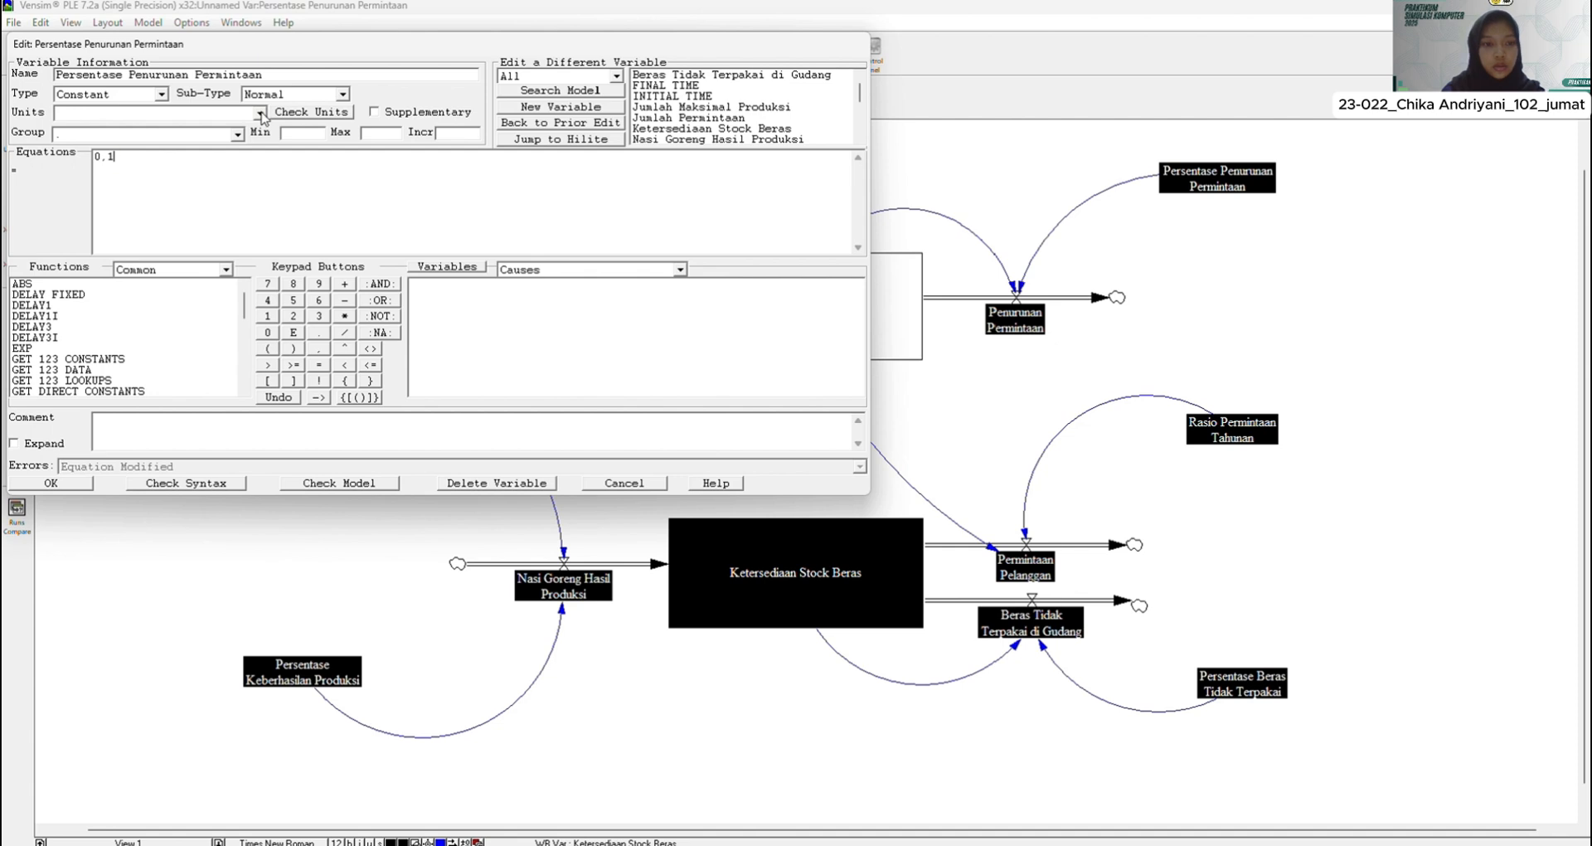
pyautogui.press('BackSpace')
pyautogui.press('BackSpace')
pyautogui.write('.')
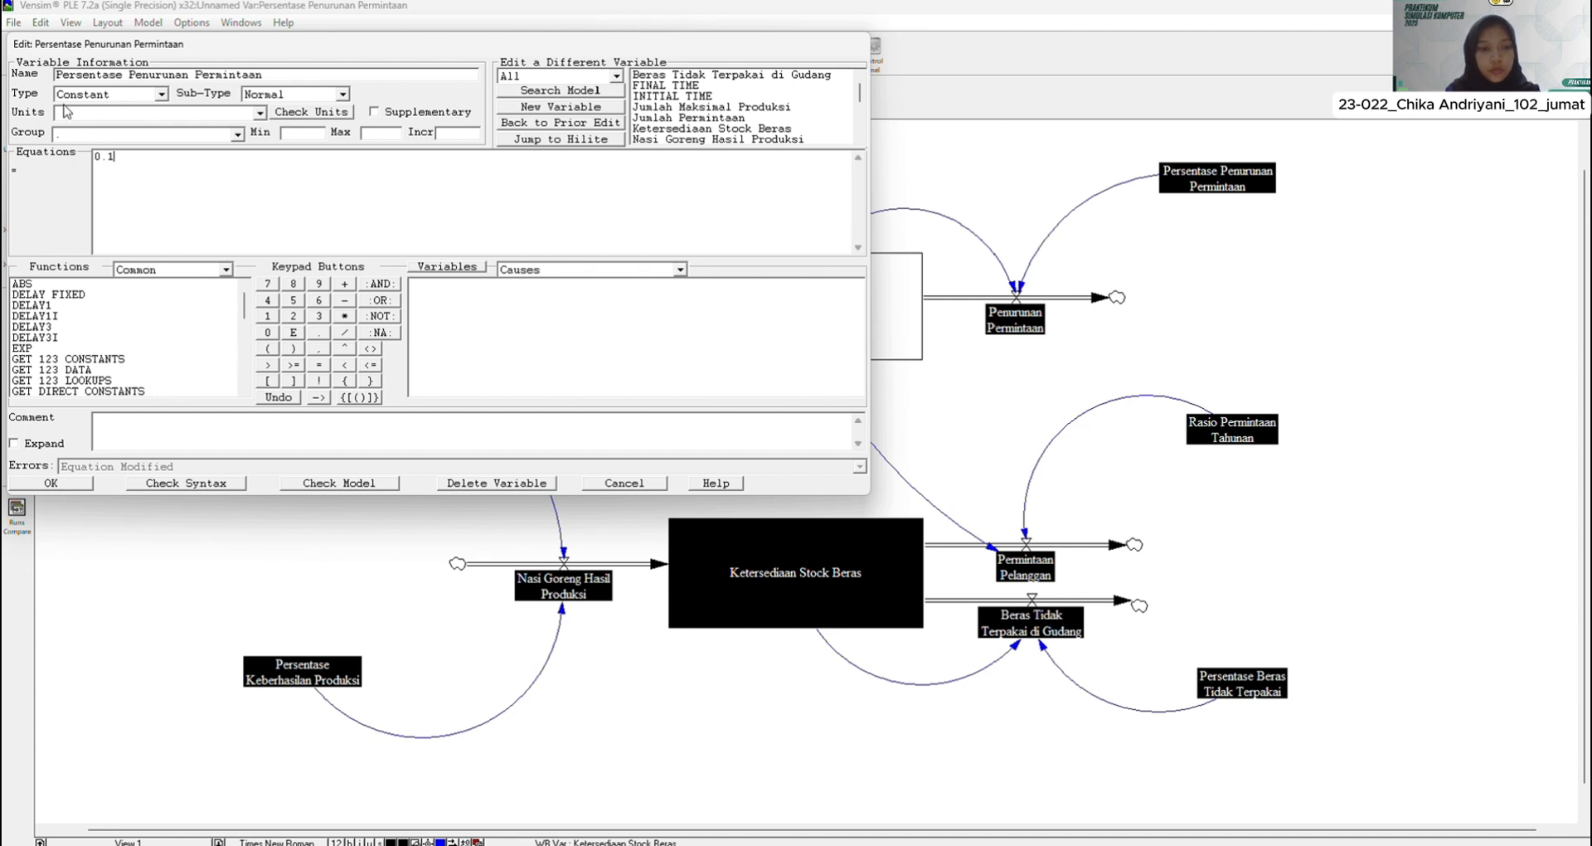
pyautogui.click(261, 112)
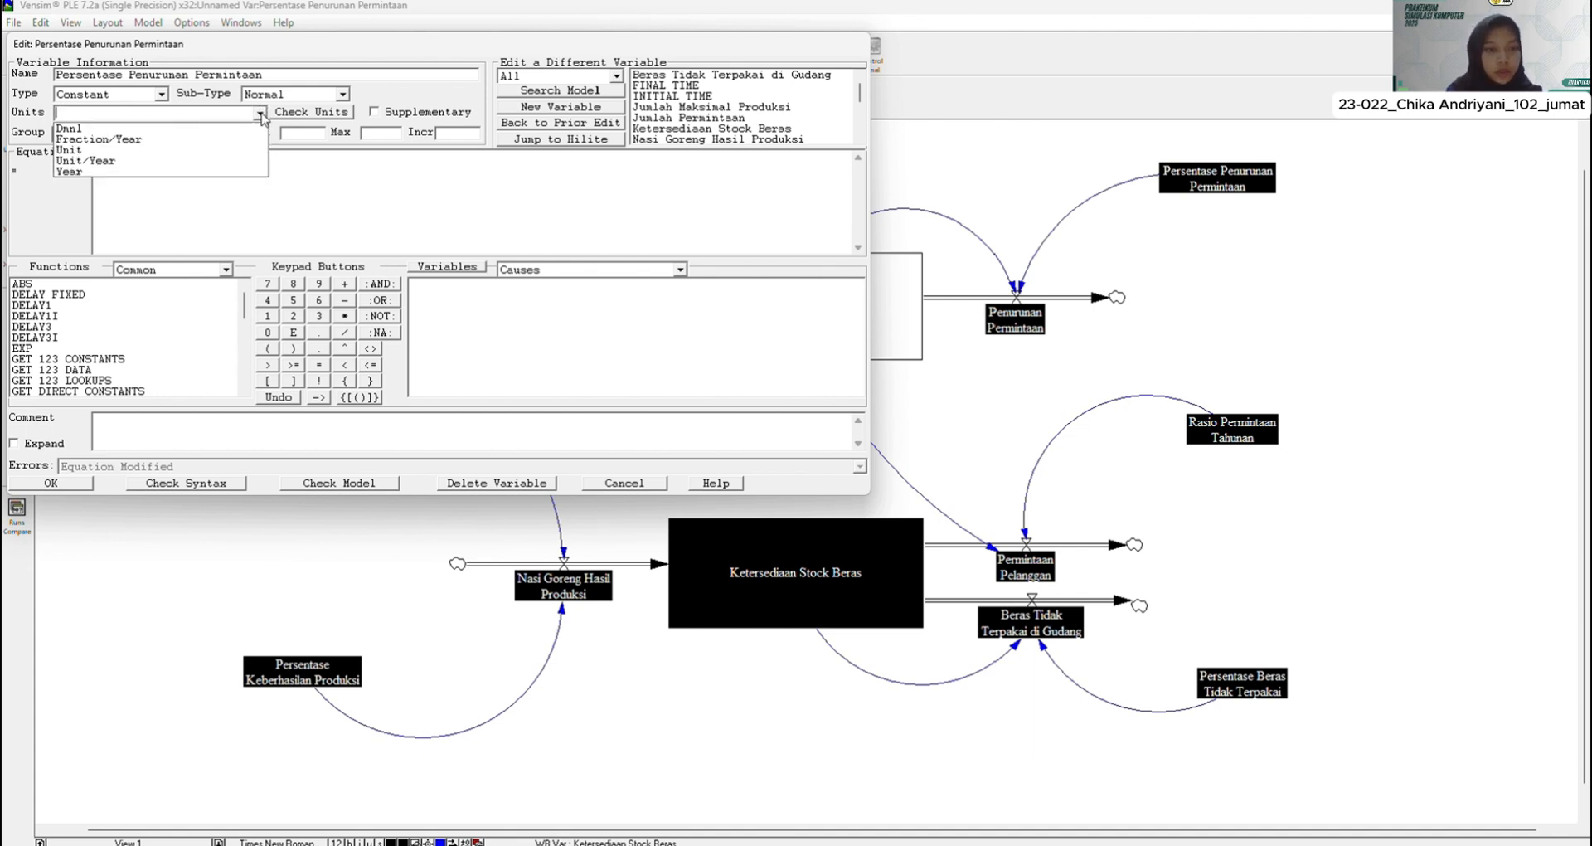
pyautogui.click(223, 140)
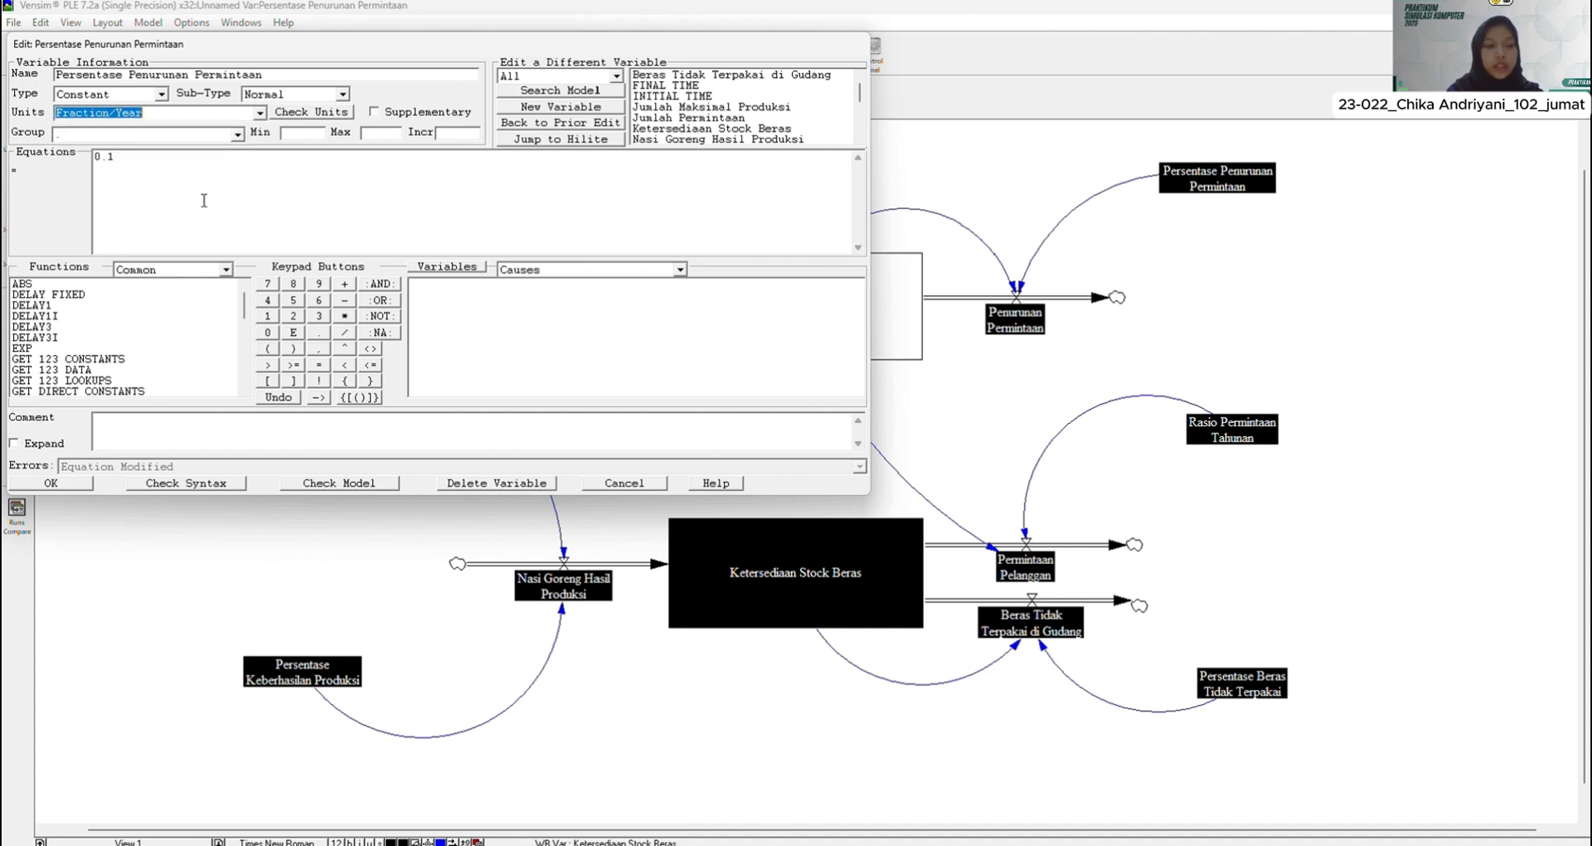
pyautogui.click(209, 113)
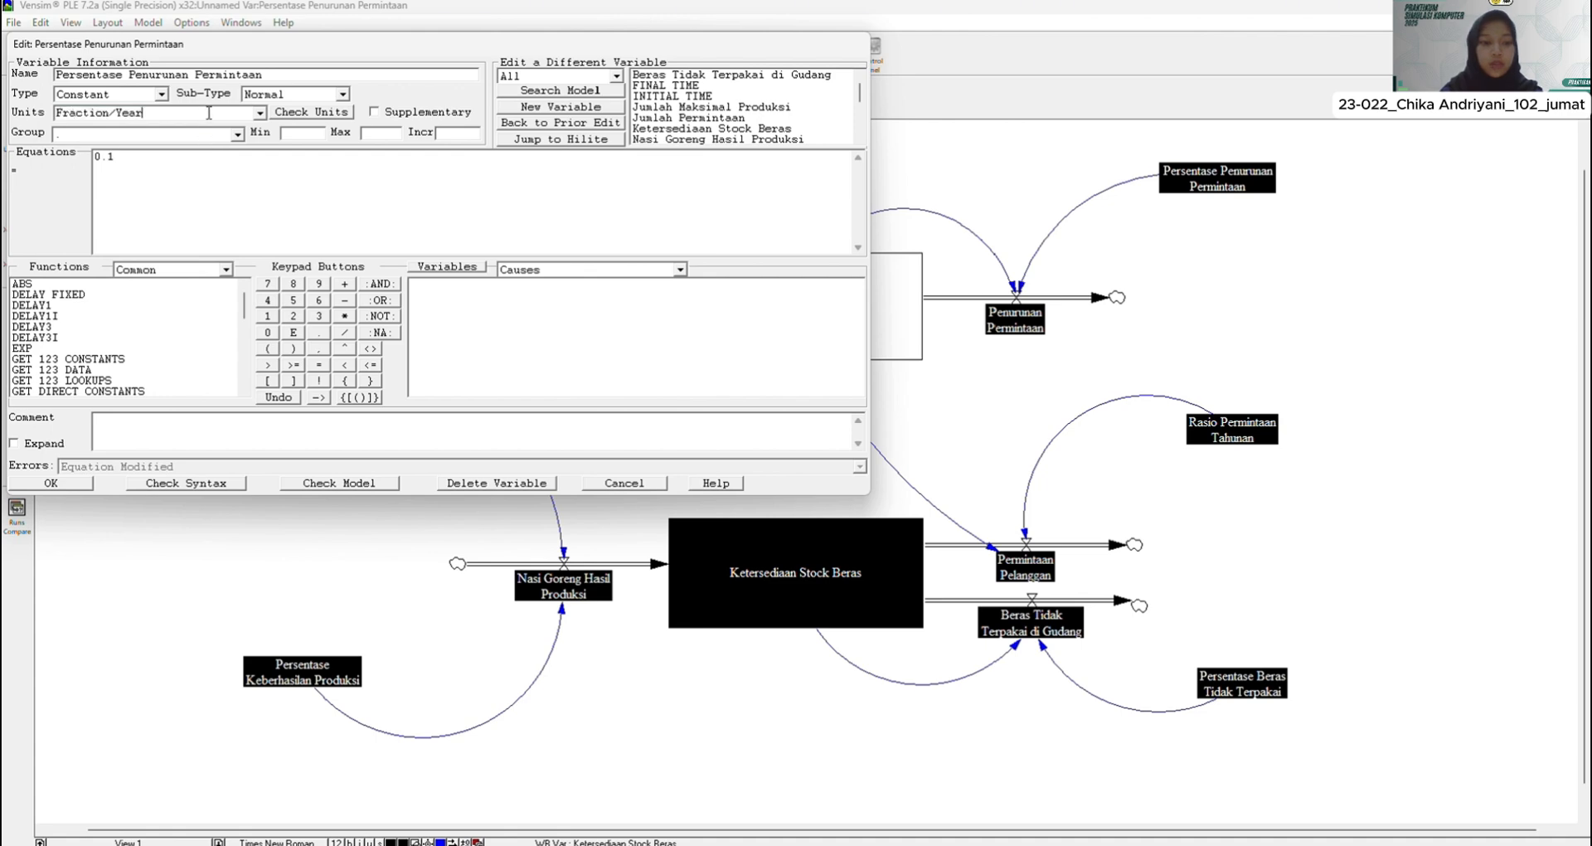
pyautogui.click(85, 482)
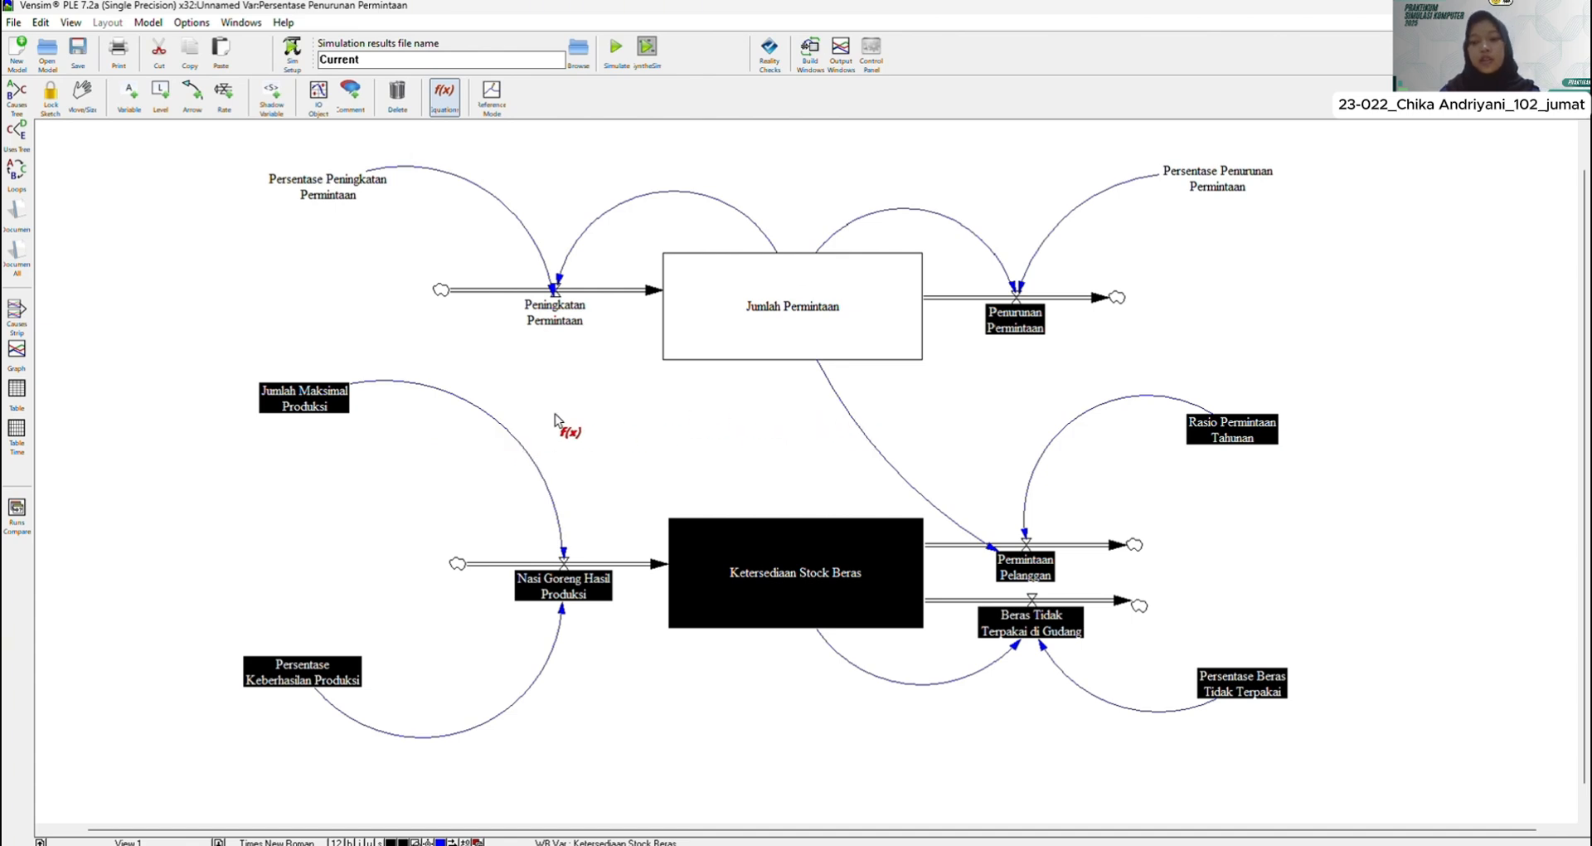
# Step: Set the Penurunan Permintaan outflow's units to Unit/Year and its equation to Jumlah Permintaan*Persentase Penurunan Permintaan
pyautogui.click(1014, 322)
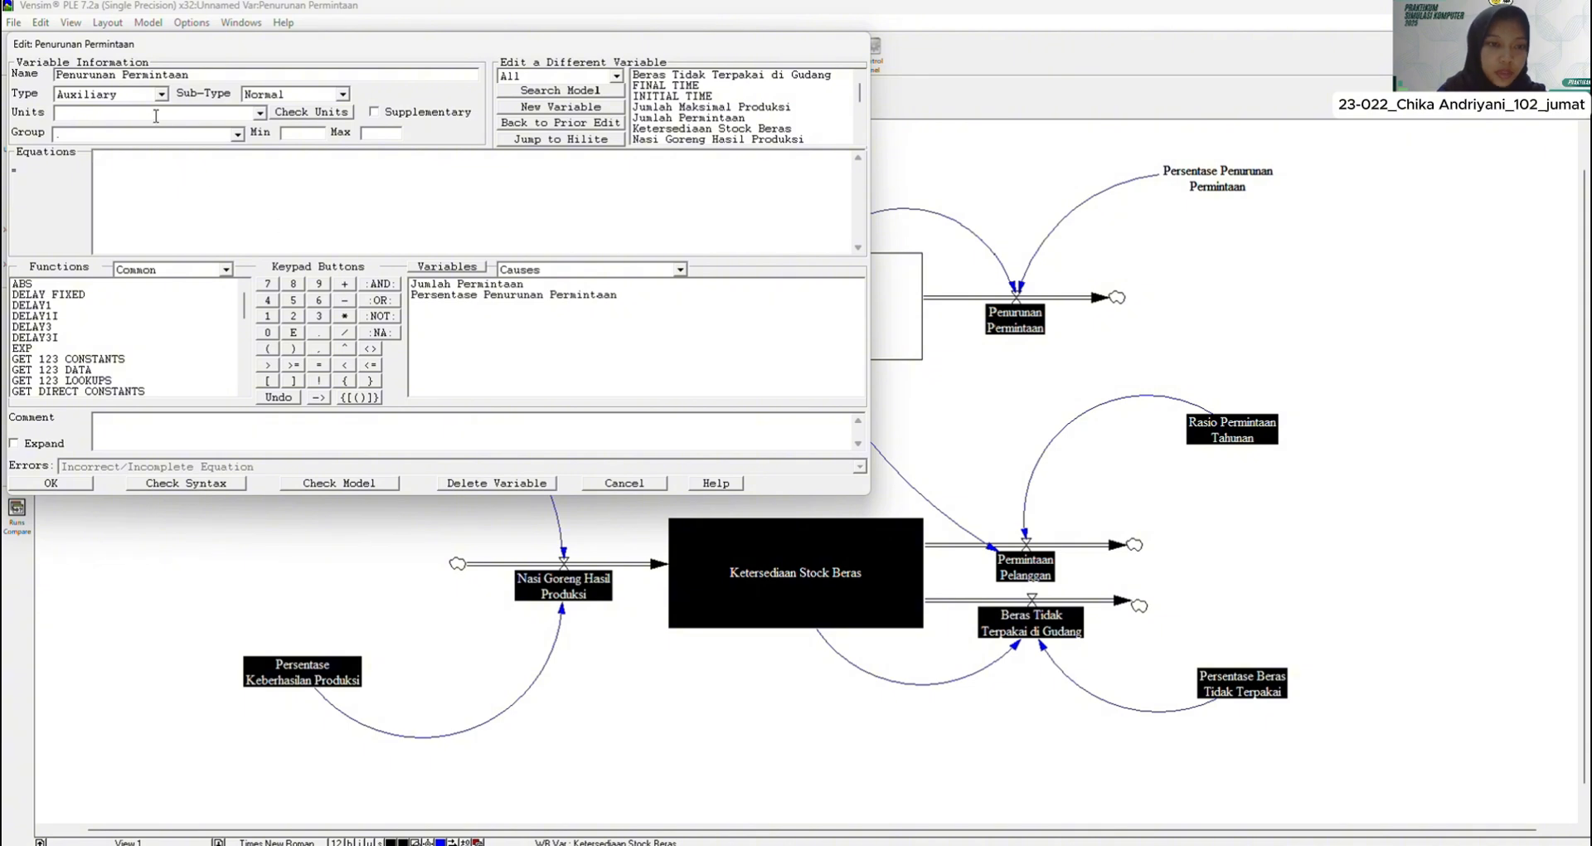
pyautogui.click(259, 112)
pyautogui.click(199, 173)
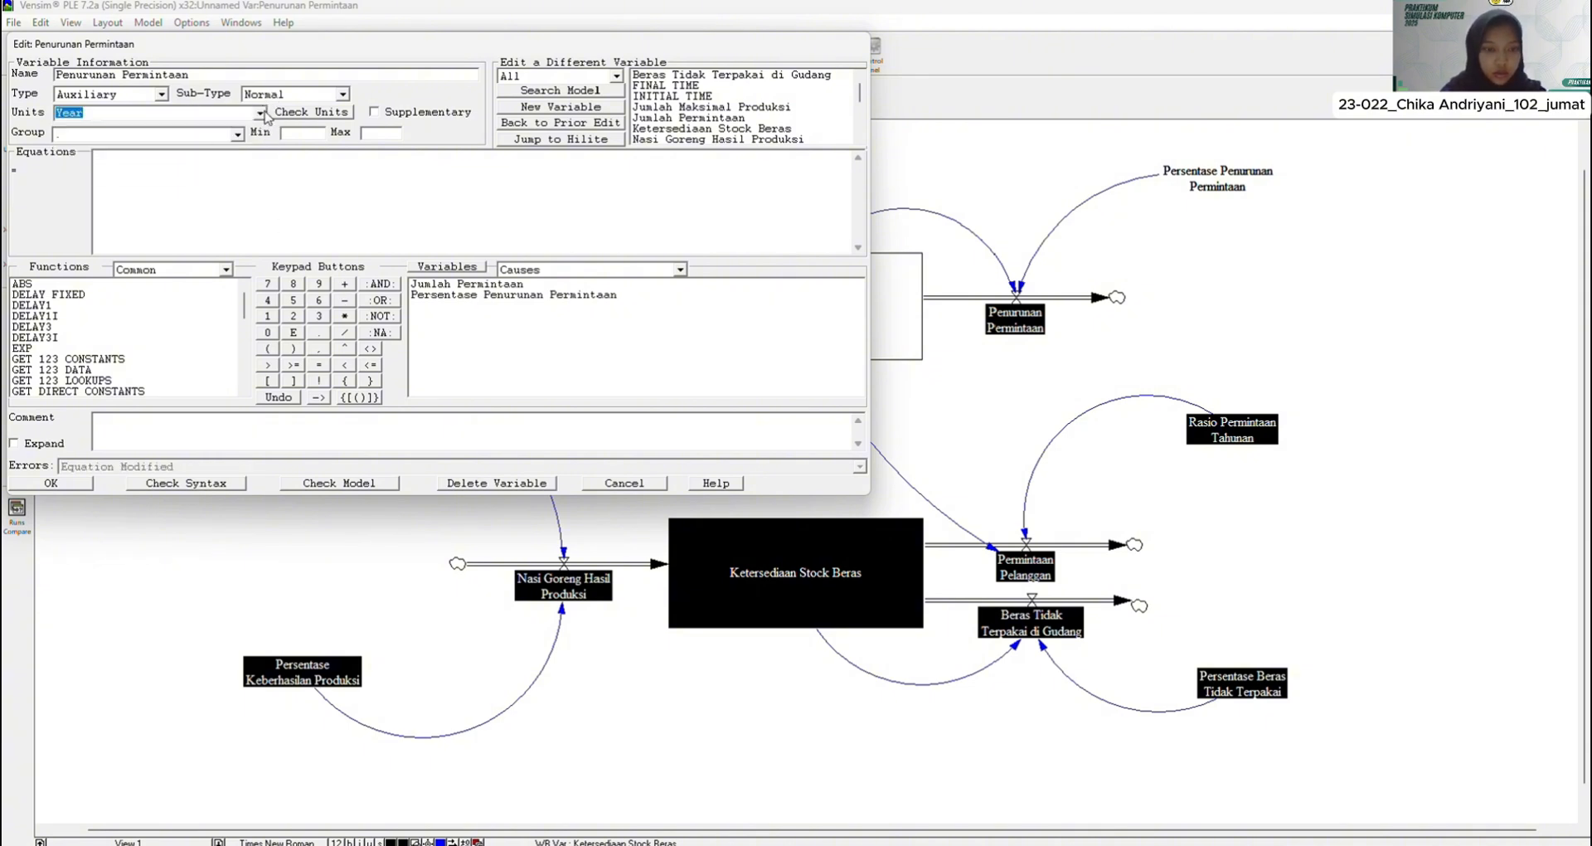
pyautogui.click(259, 112)
pyautogui.click(205, 161)
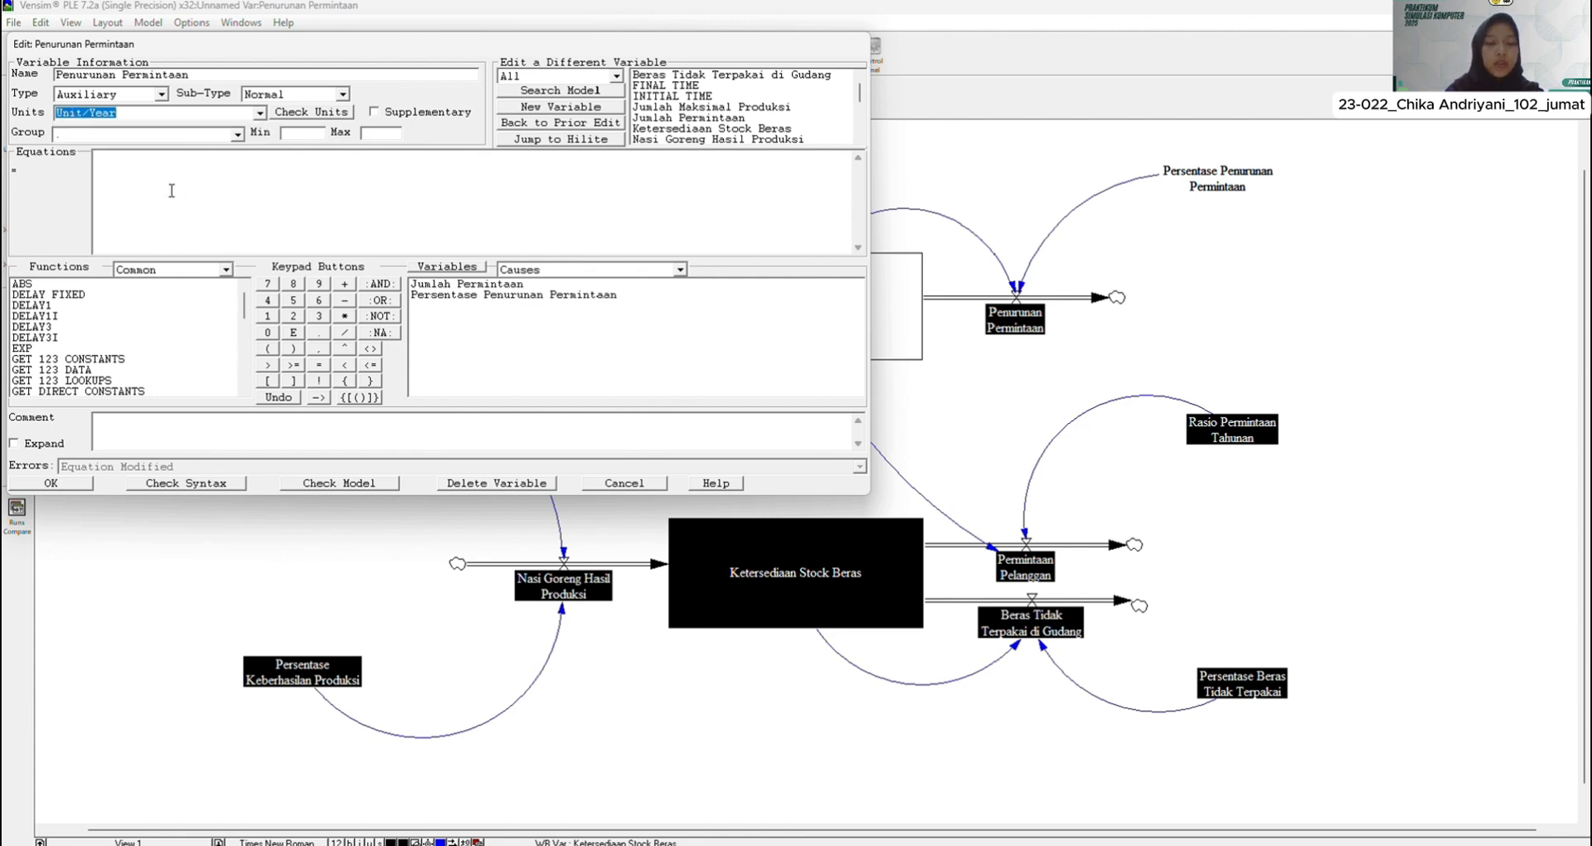
pyautogui.click(172, 152)
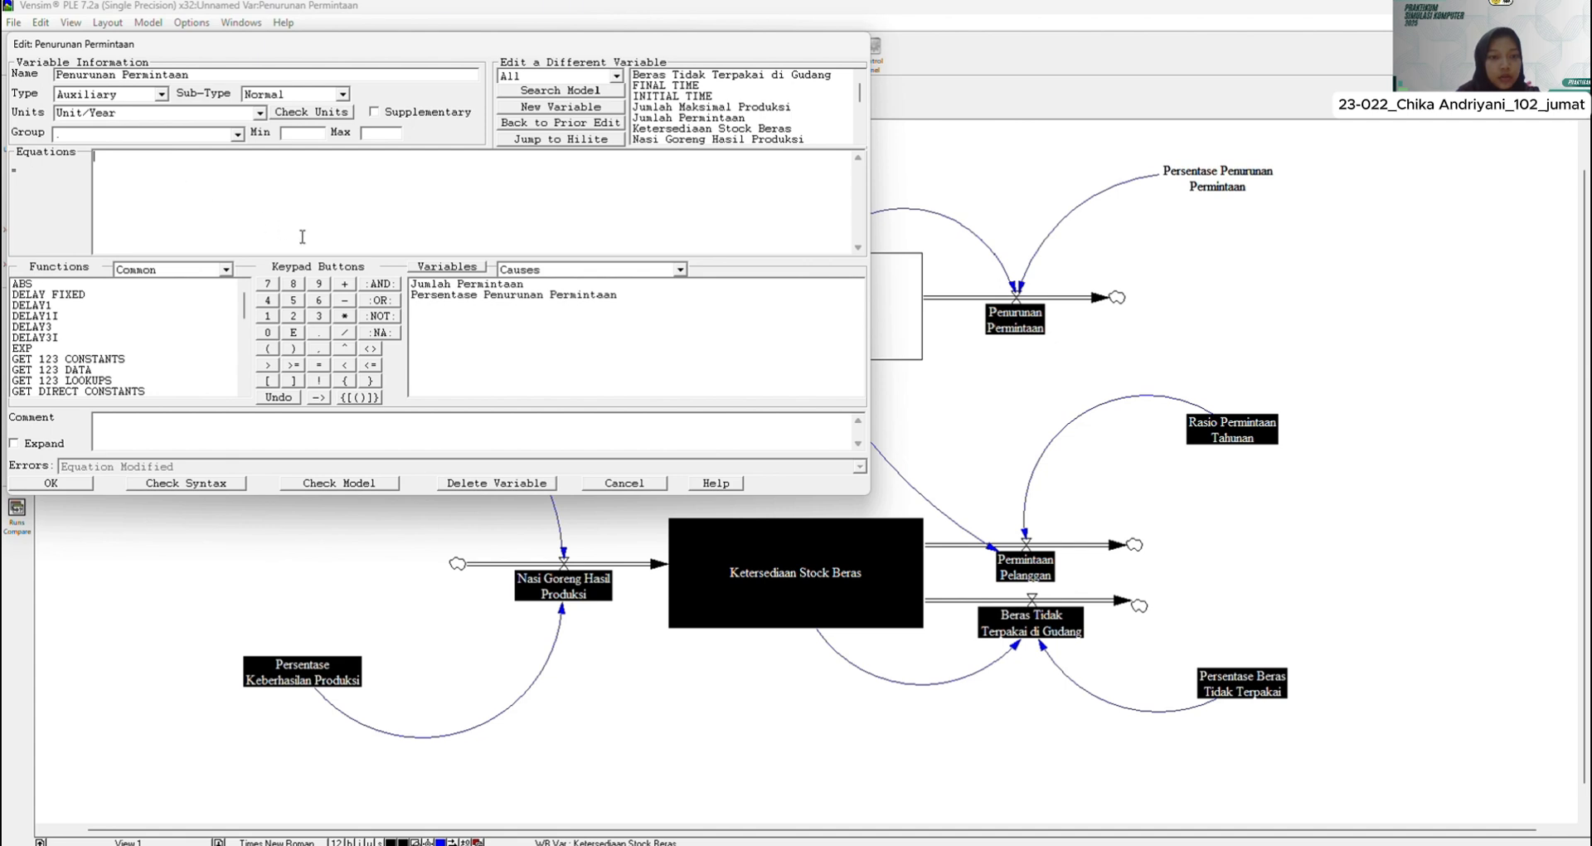
pyautogui.click(455, 286)
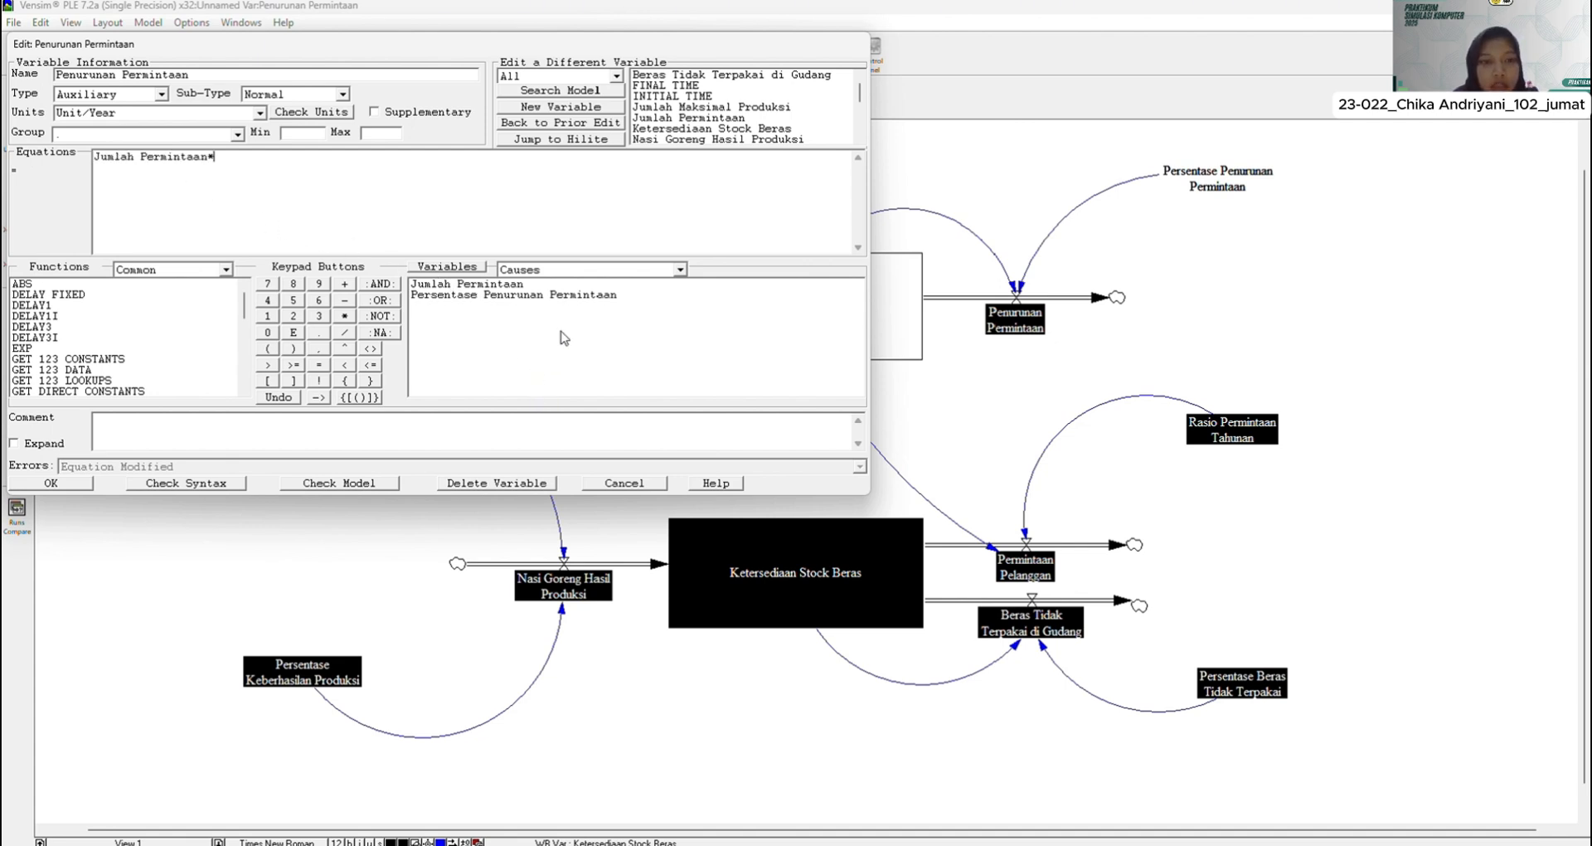
pyautogui.click(578, 295)
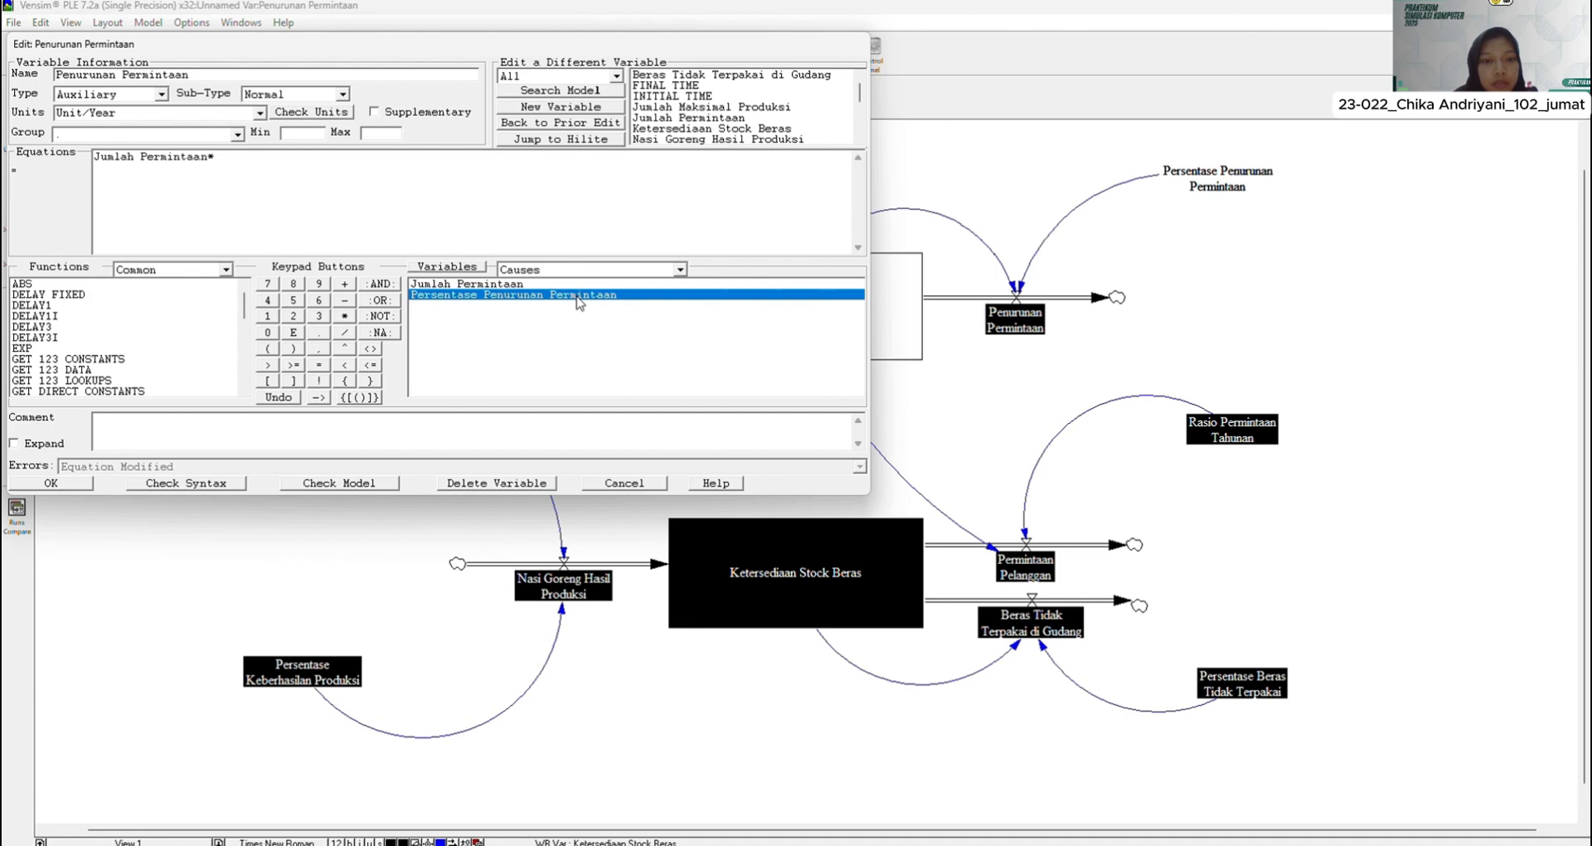
pyautogui.click(86, 485)
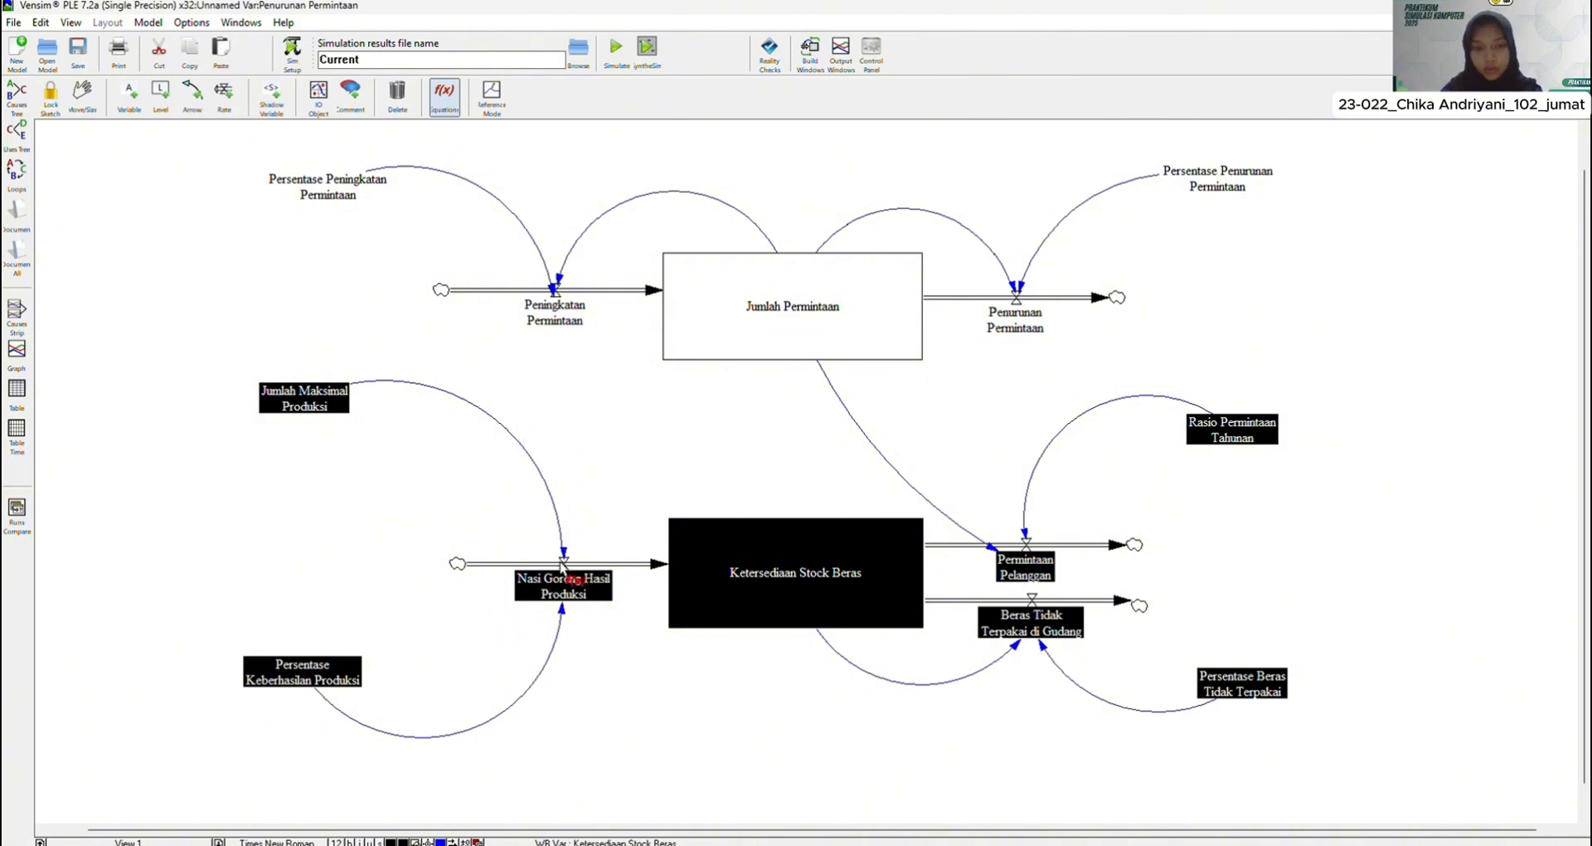
# Step: Set the Ketersediaan Stock Beras level's initial value to 1000 and its units to Unit
pyautogui.click(769, 565)
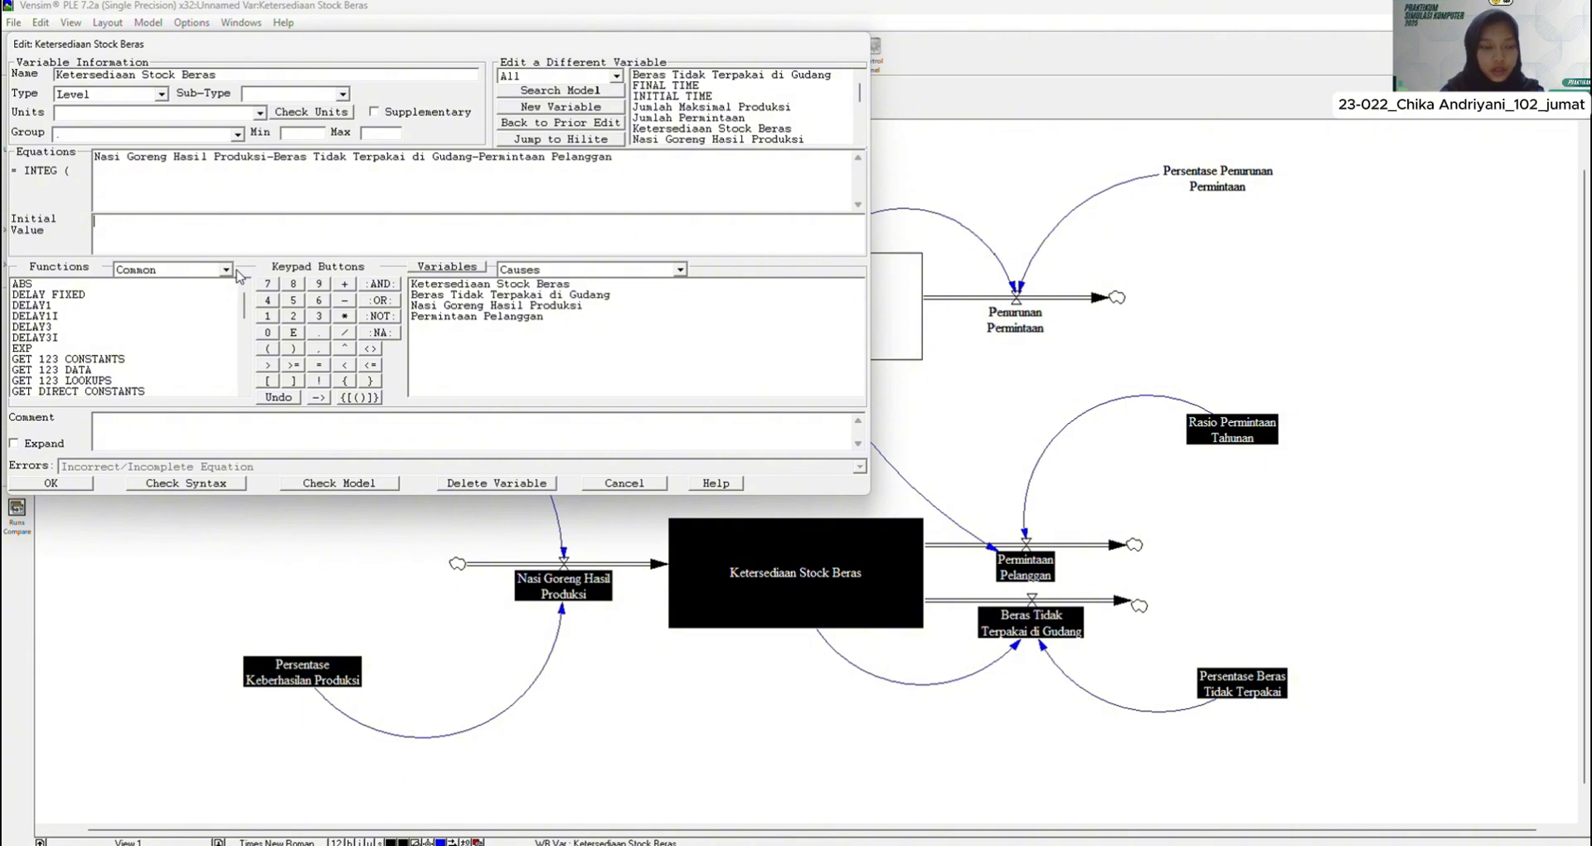
pyautogui.write('1000')
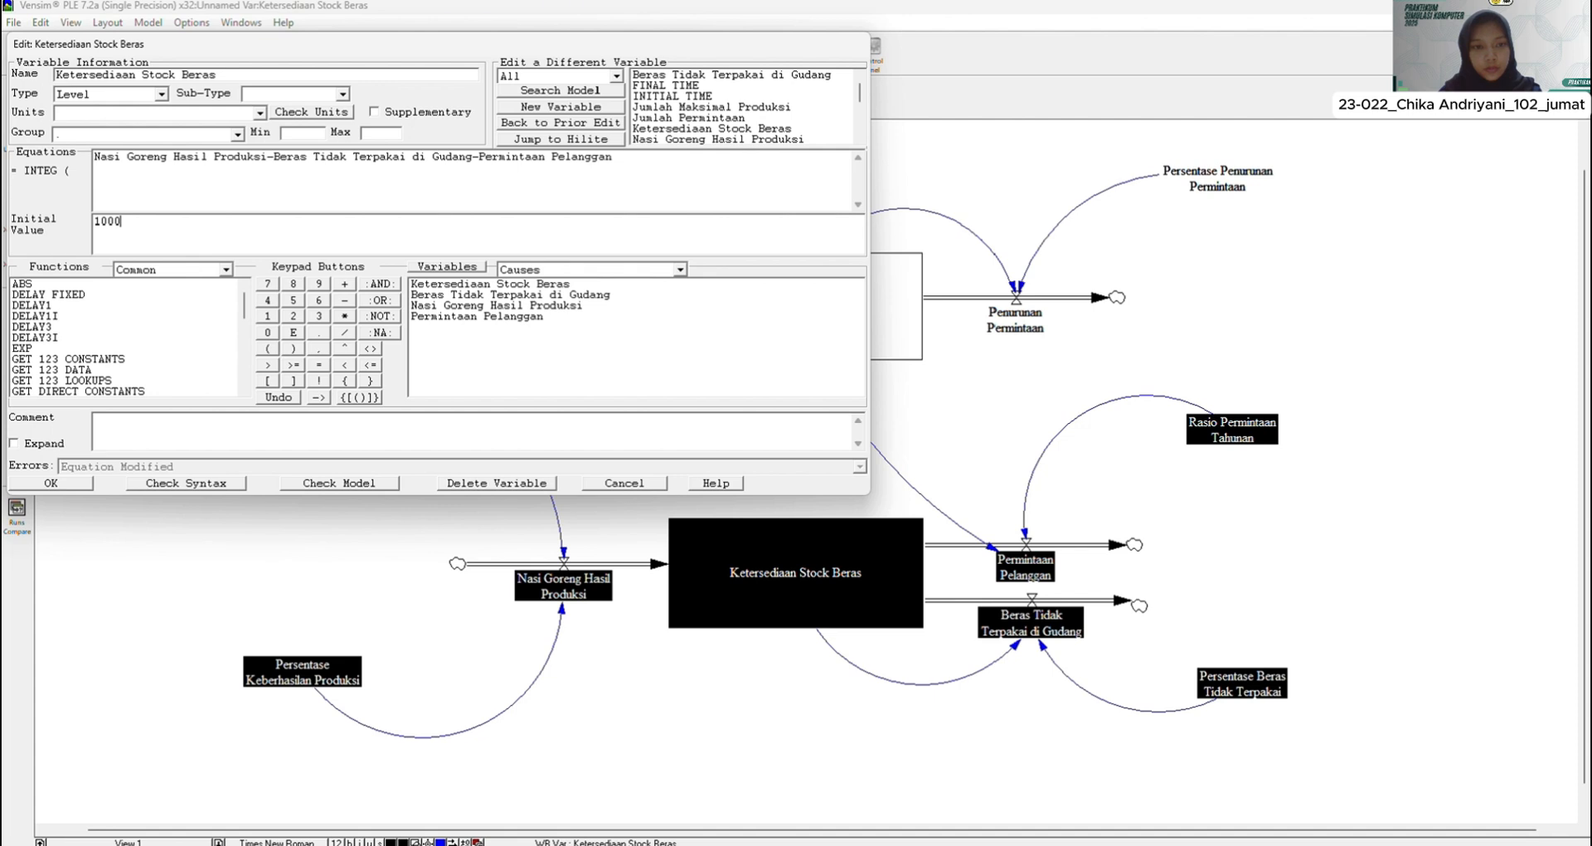
pyautogui.click(259, 112)
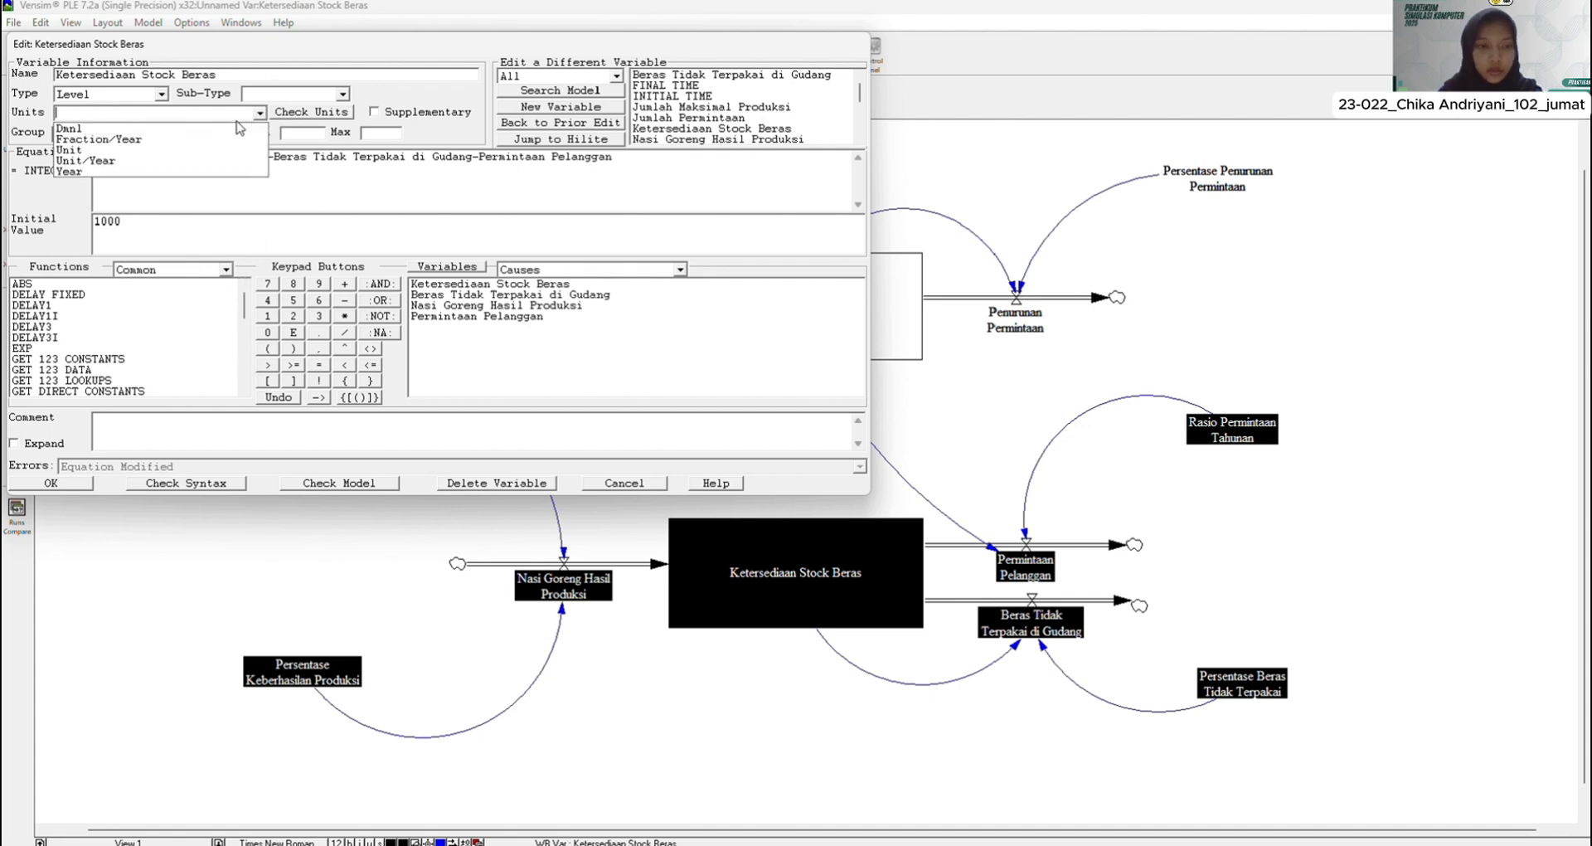
pyautogui.click(182, 150)
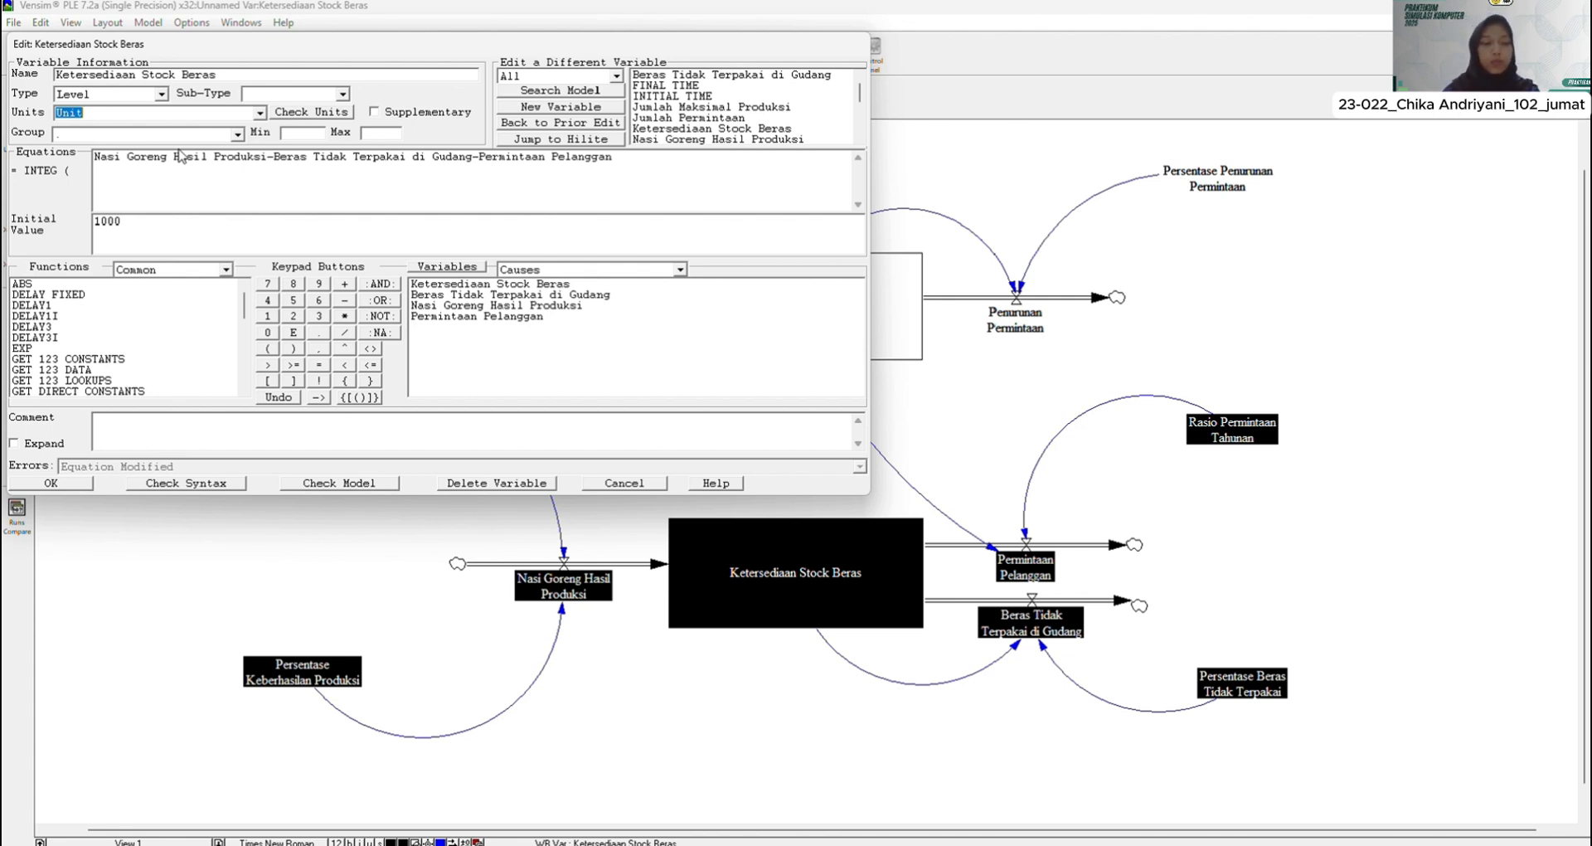
pyautogui.click(73, 484)
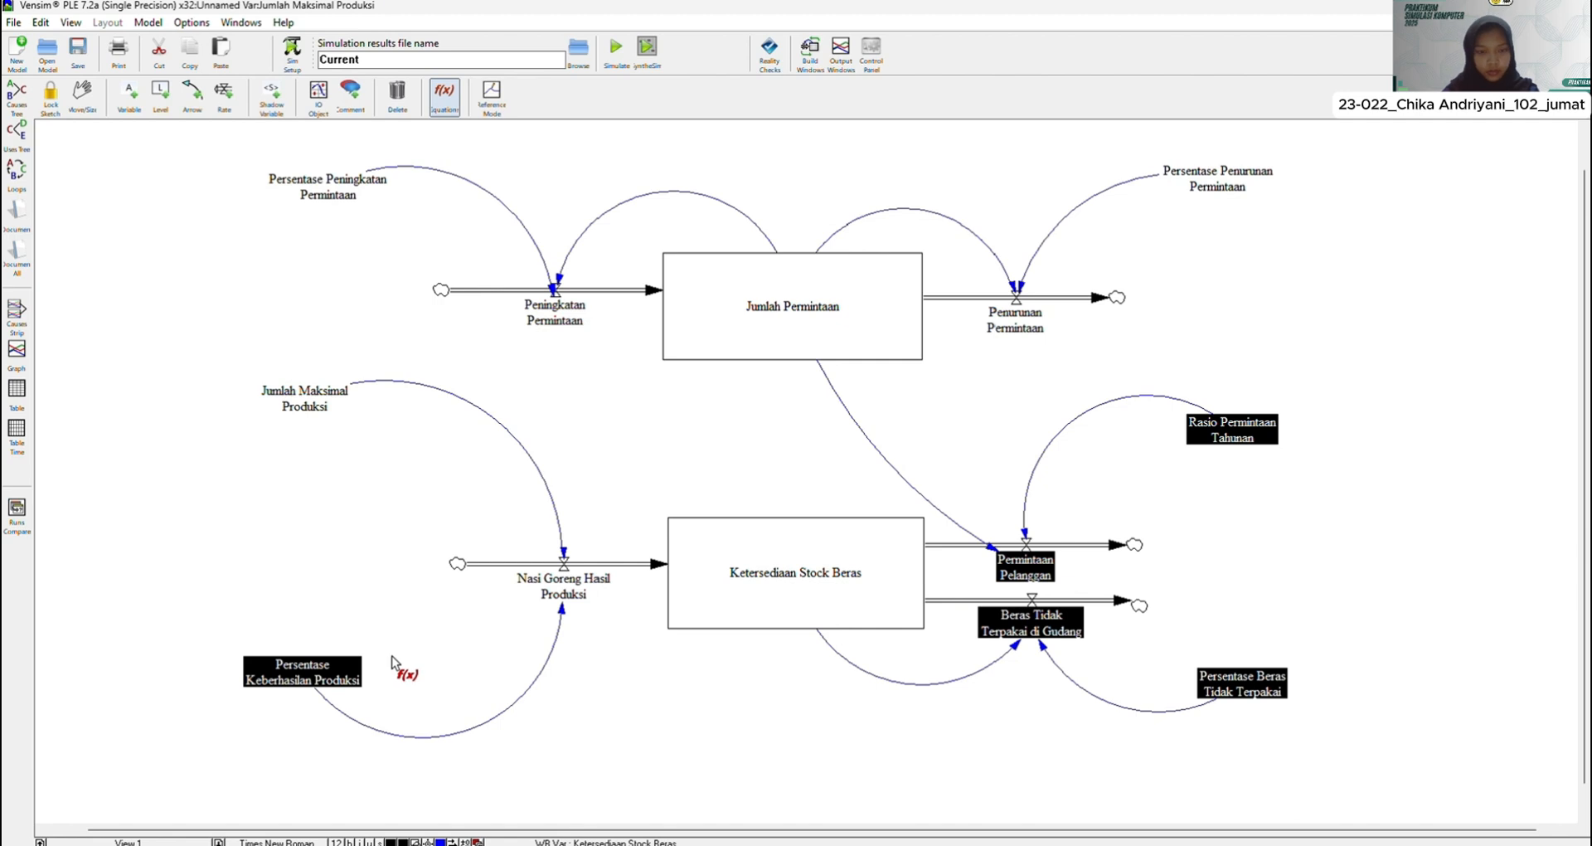
# Step: Set the Persentase Keberhasilan Produksi constant's units to Fraction and its equation to 0.95
pyautogui.click(308, 673)
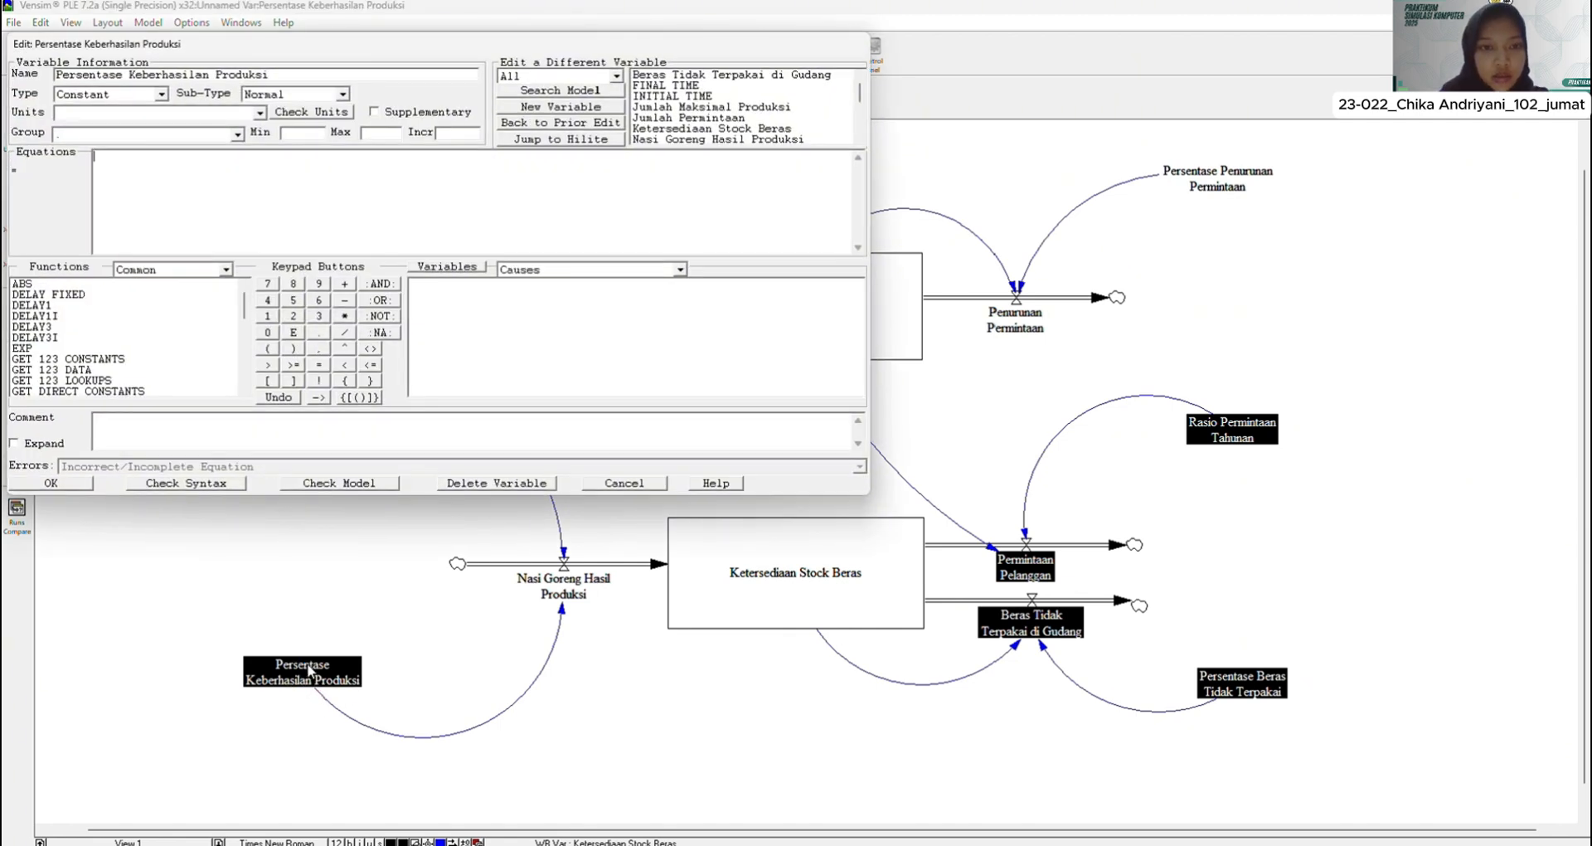
pyautogui.click(260, 114)
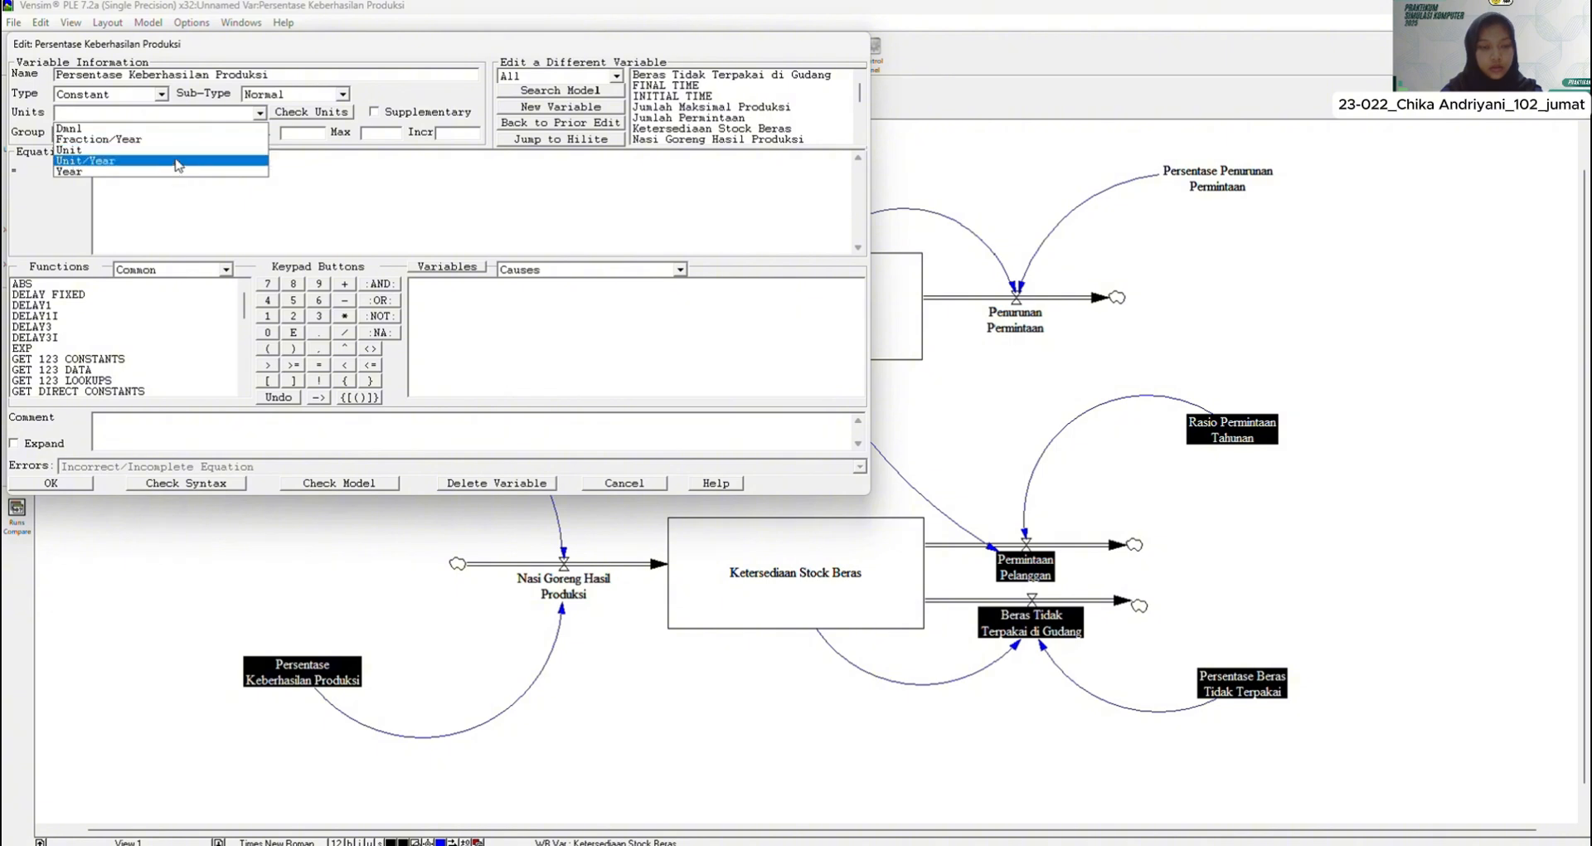
pyautogui.click(177, 114)
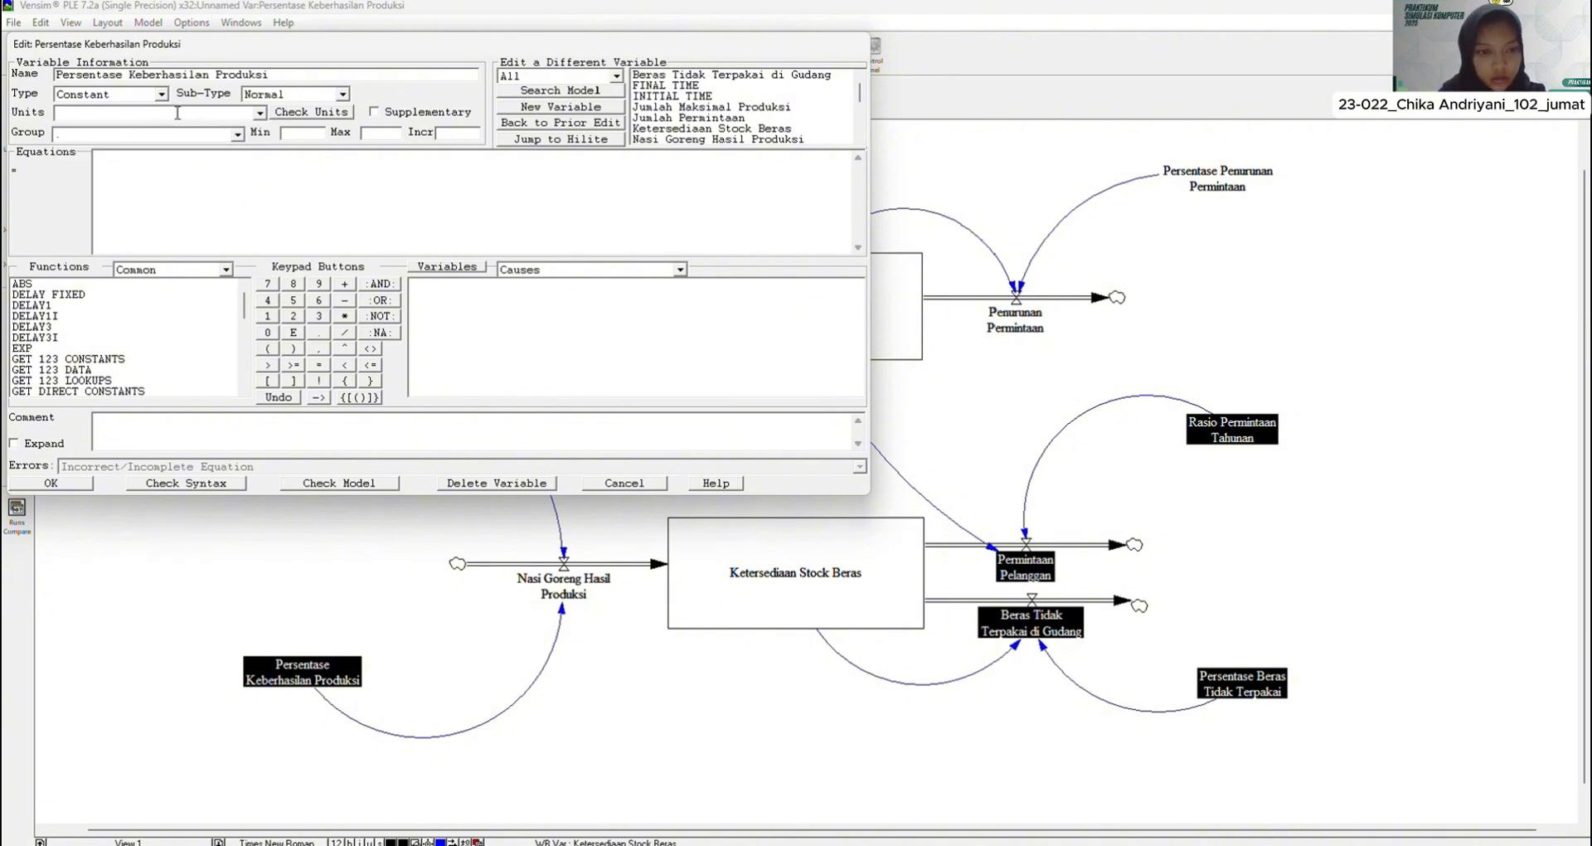
pyautogui.write('FR')
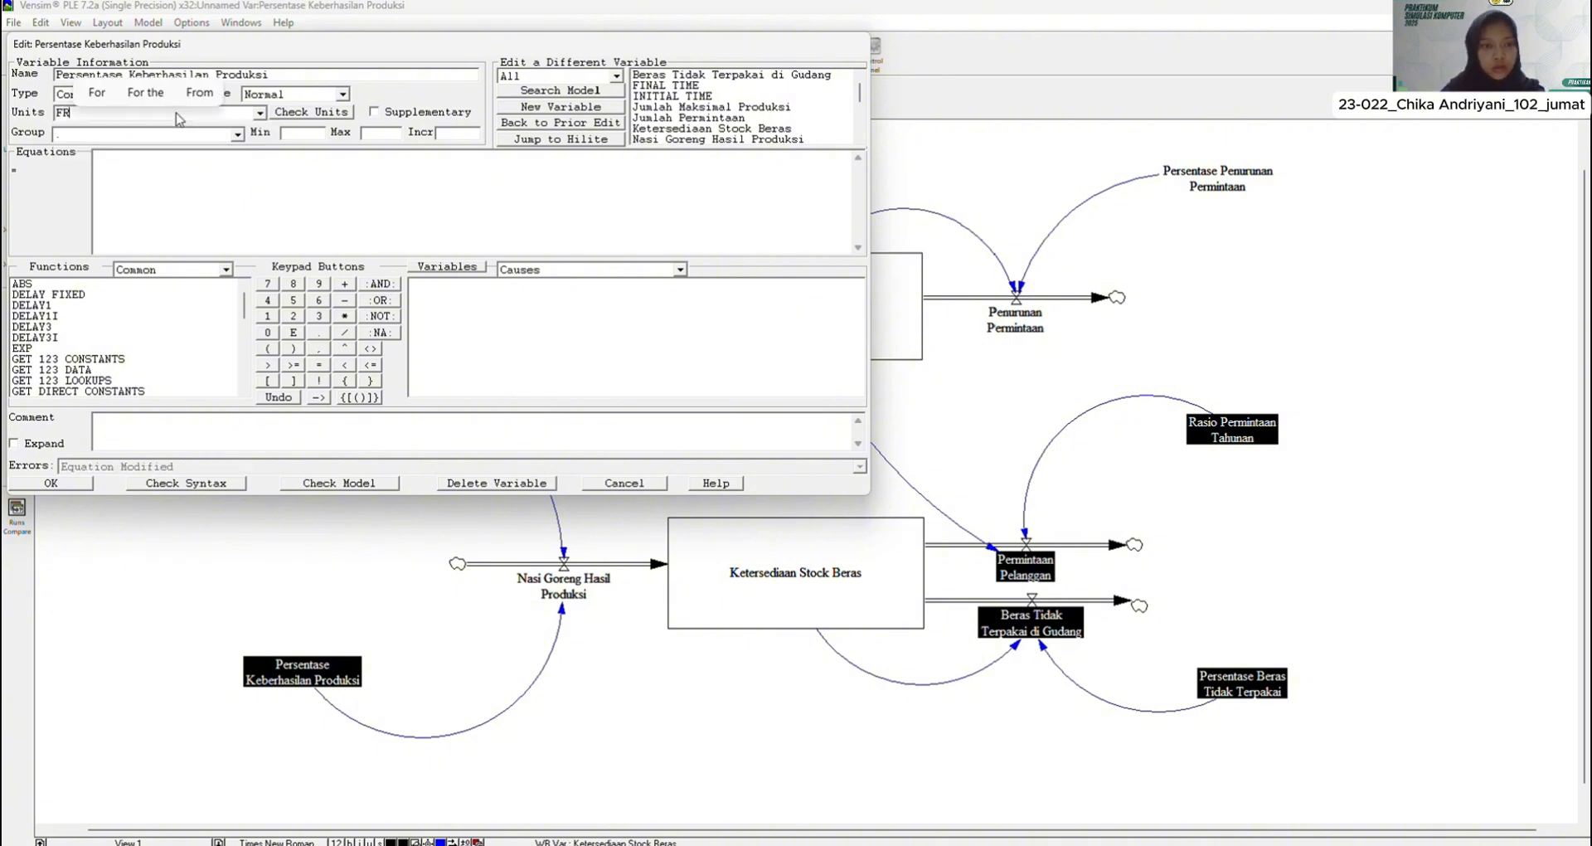
pyautogui.press('BackSpace')
pyautogui.write('r')
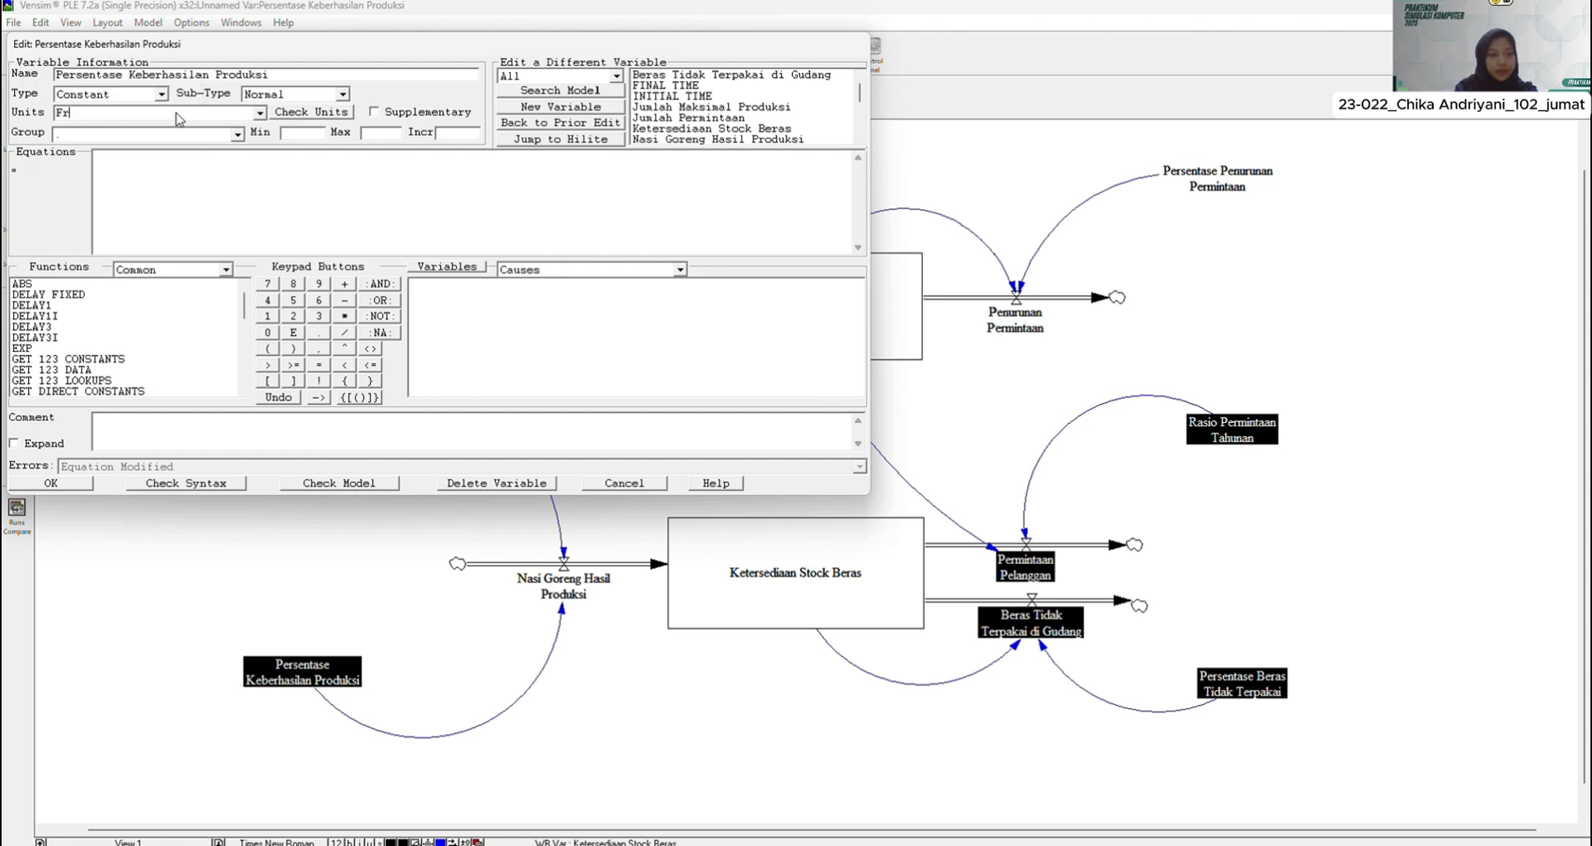
pyautogui.write('action')
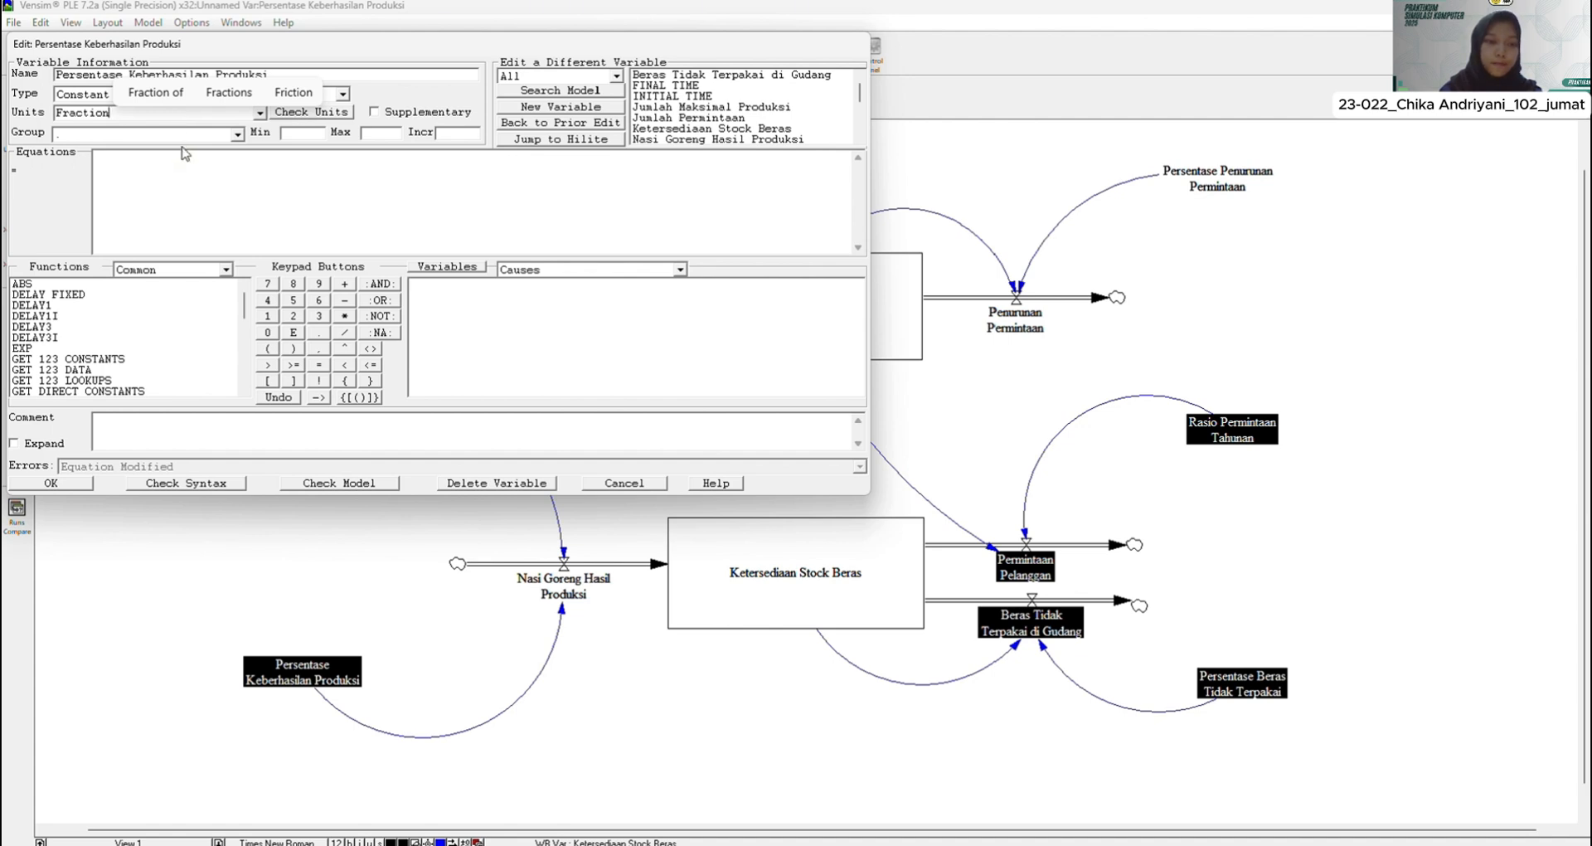
pyautogui.click(138, 168)
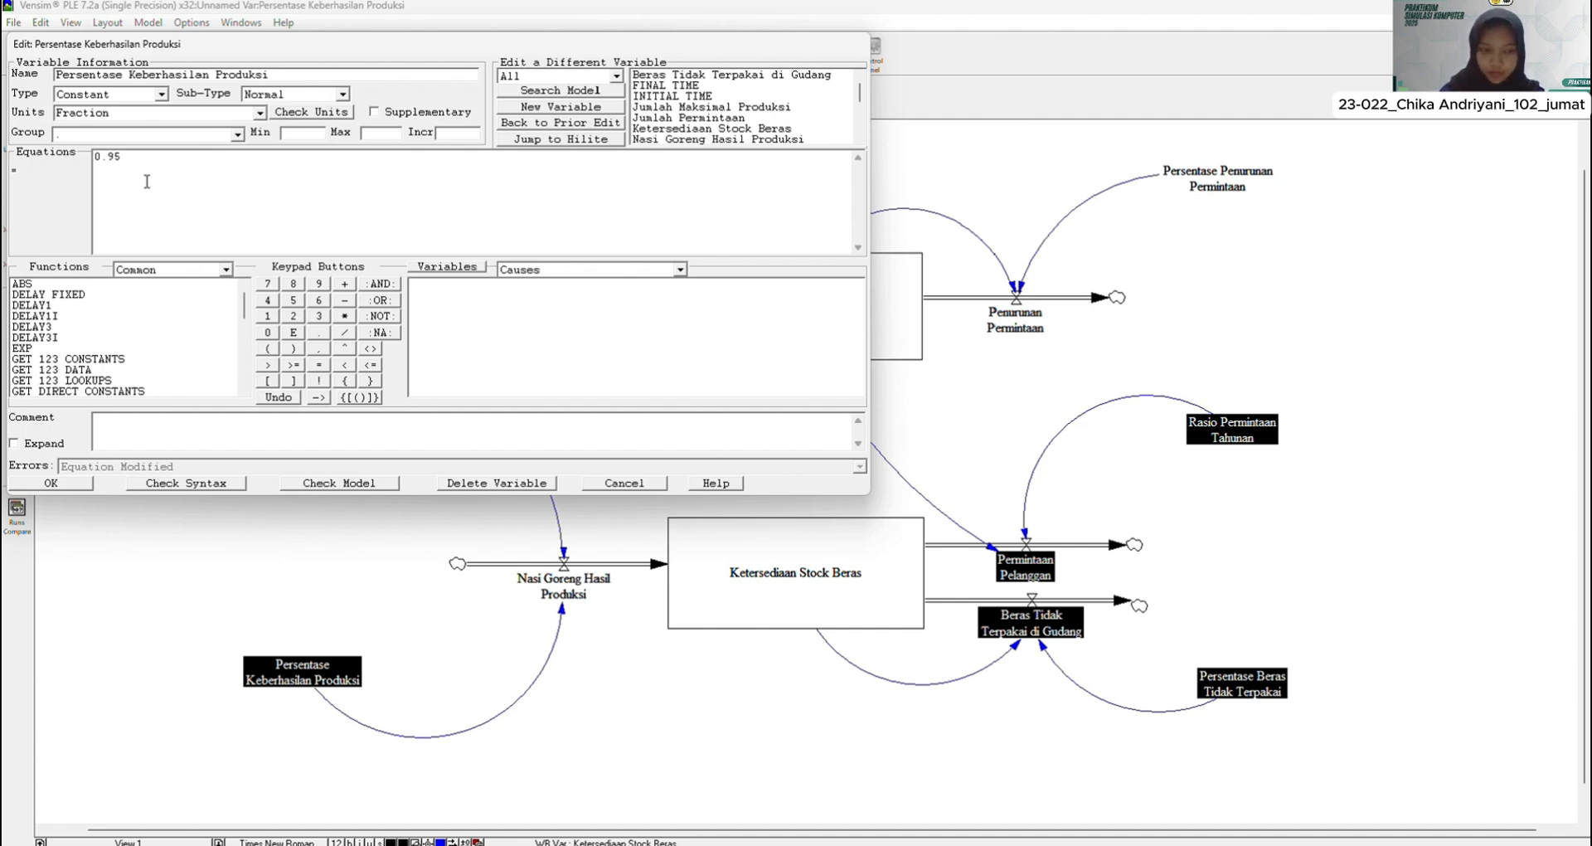
pyautogui.click(53, 483)
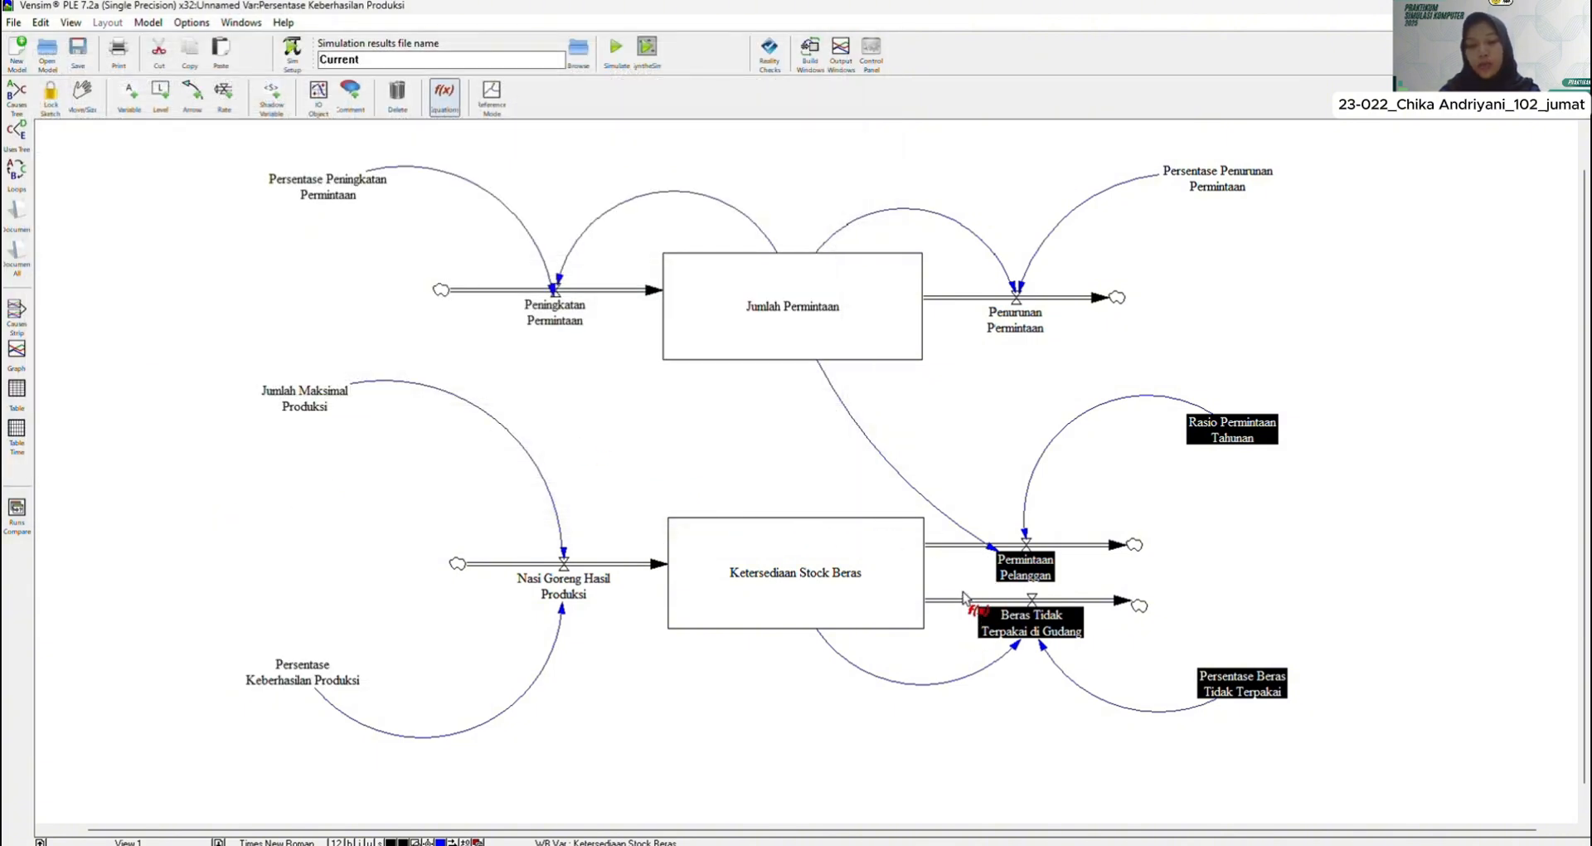
# Step: Define the Beras Tidak Terpakai di Gudang outflow as Ketersediaan Stock Beras*Persentase Beras Tidak Terpakai, with units Unit/Year
pyautogui.click(1018, 632)
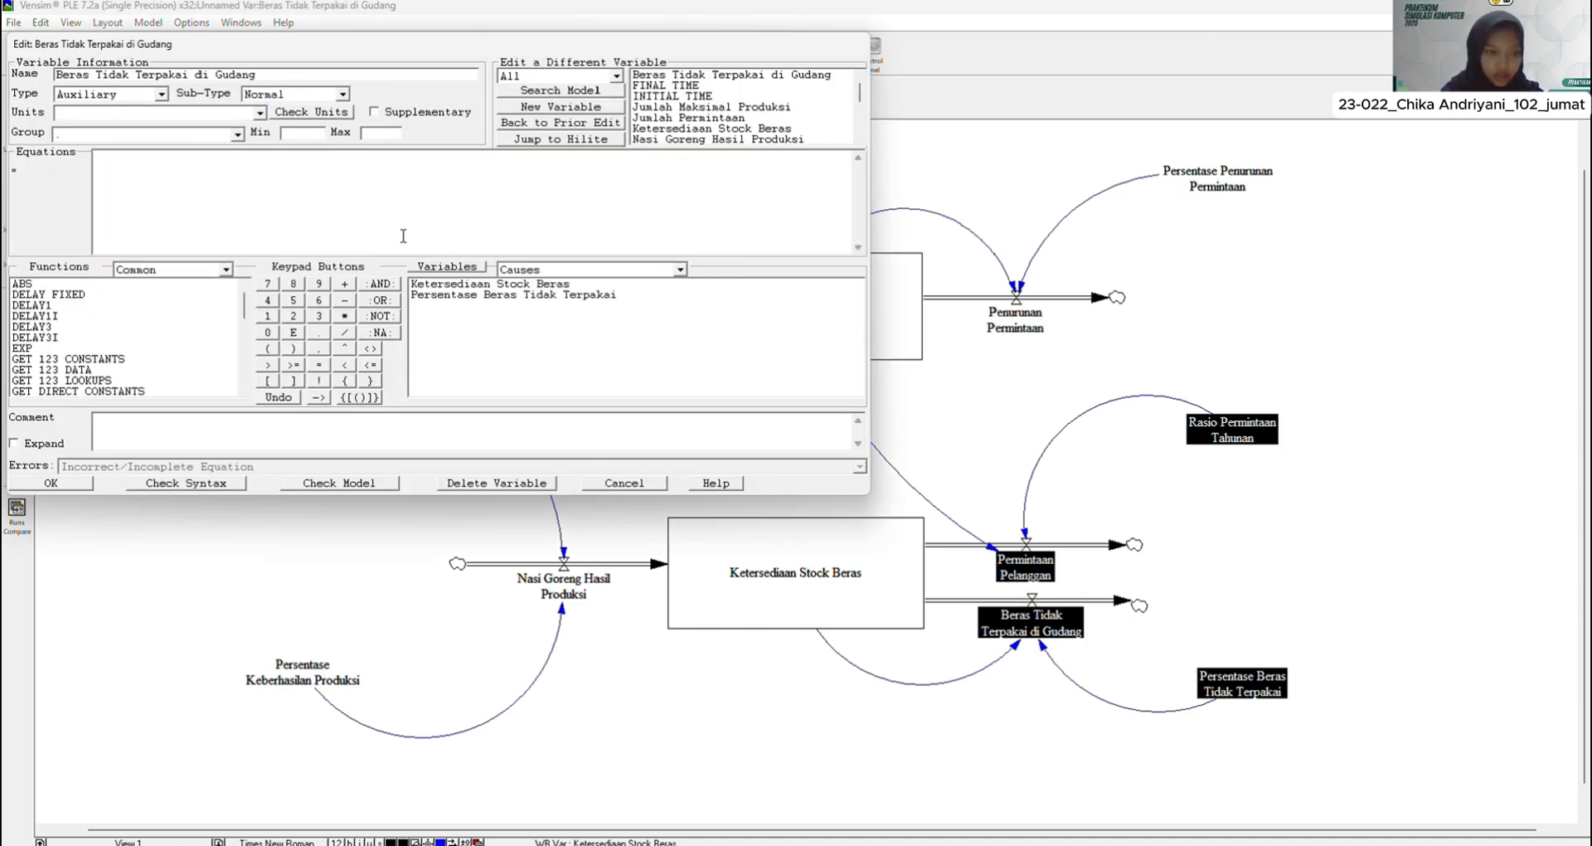
pyautogui.click(472, 285)
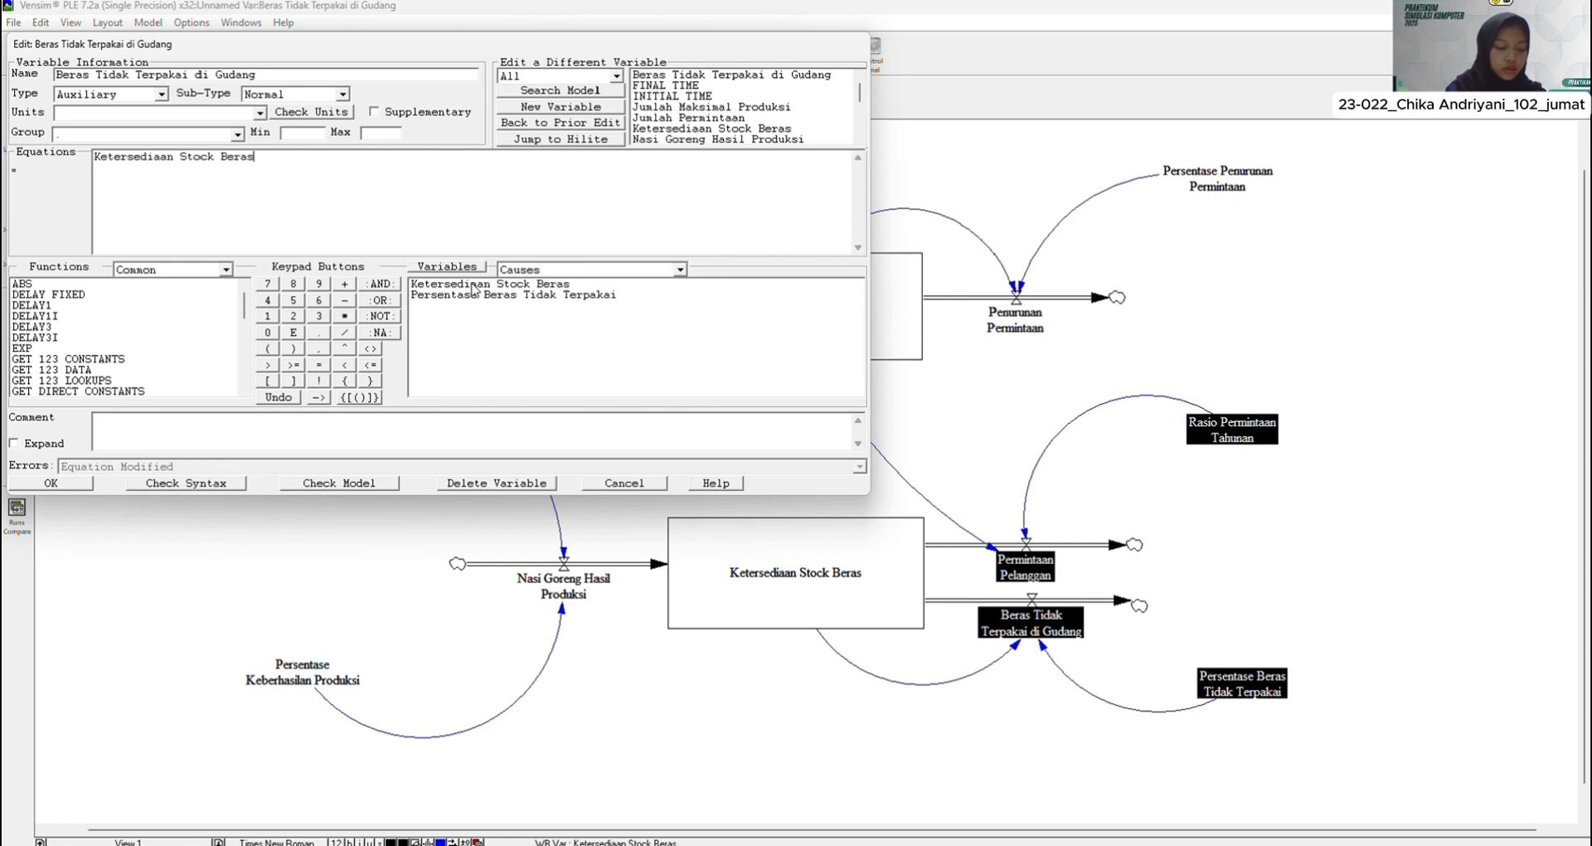
pyautogui.write('*')
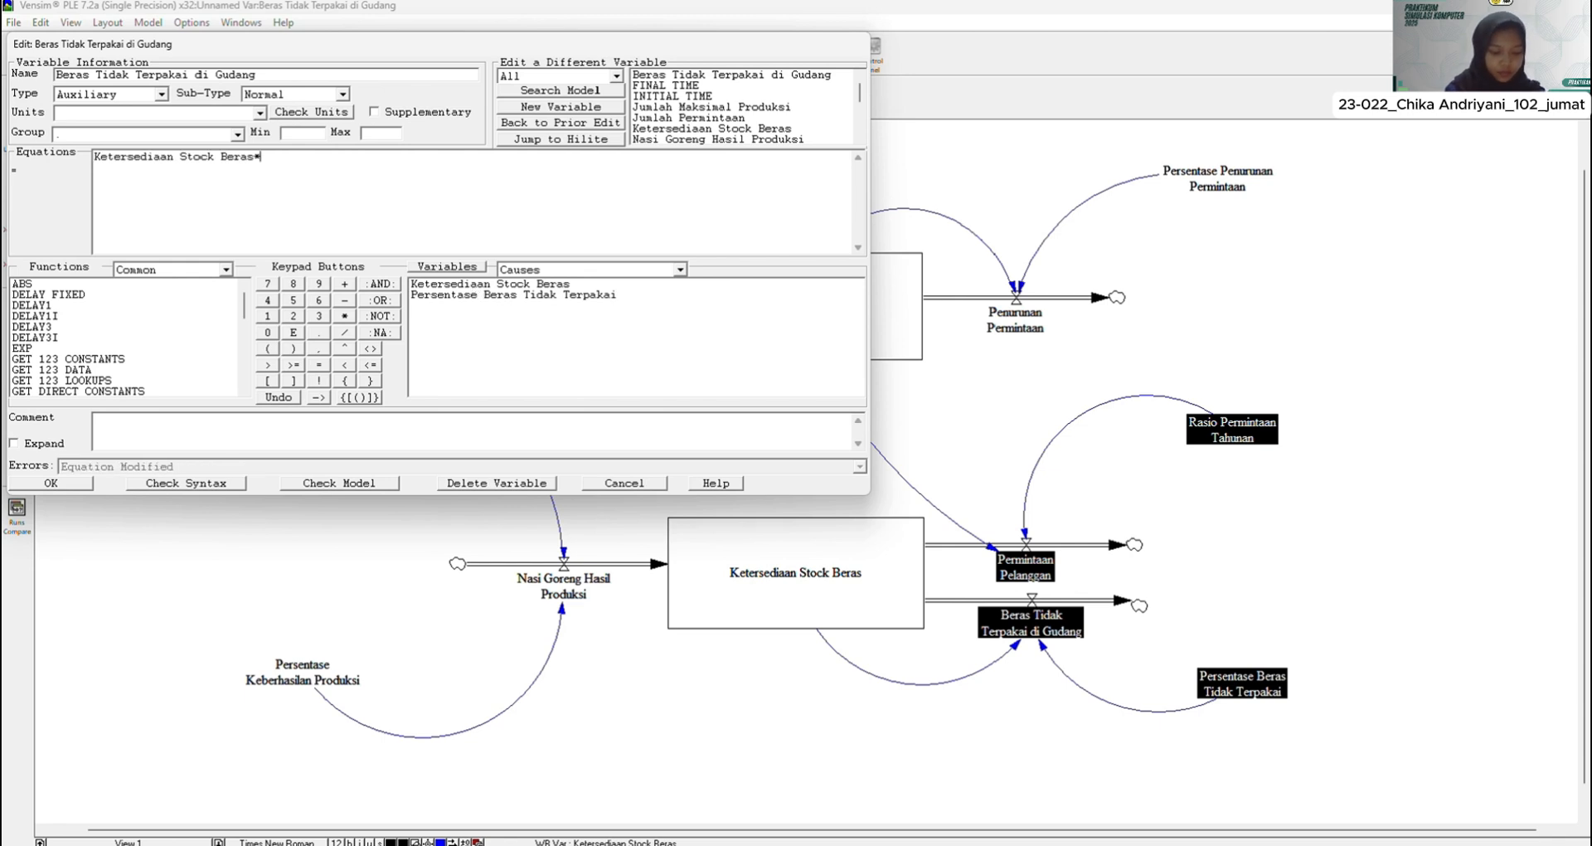
pyautogui.click(532, 297)
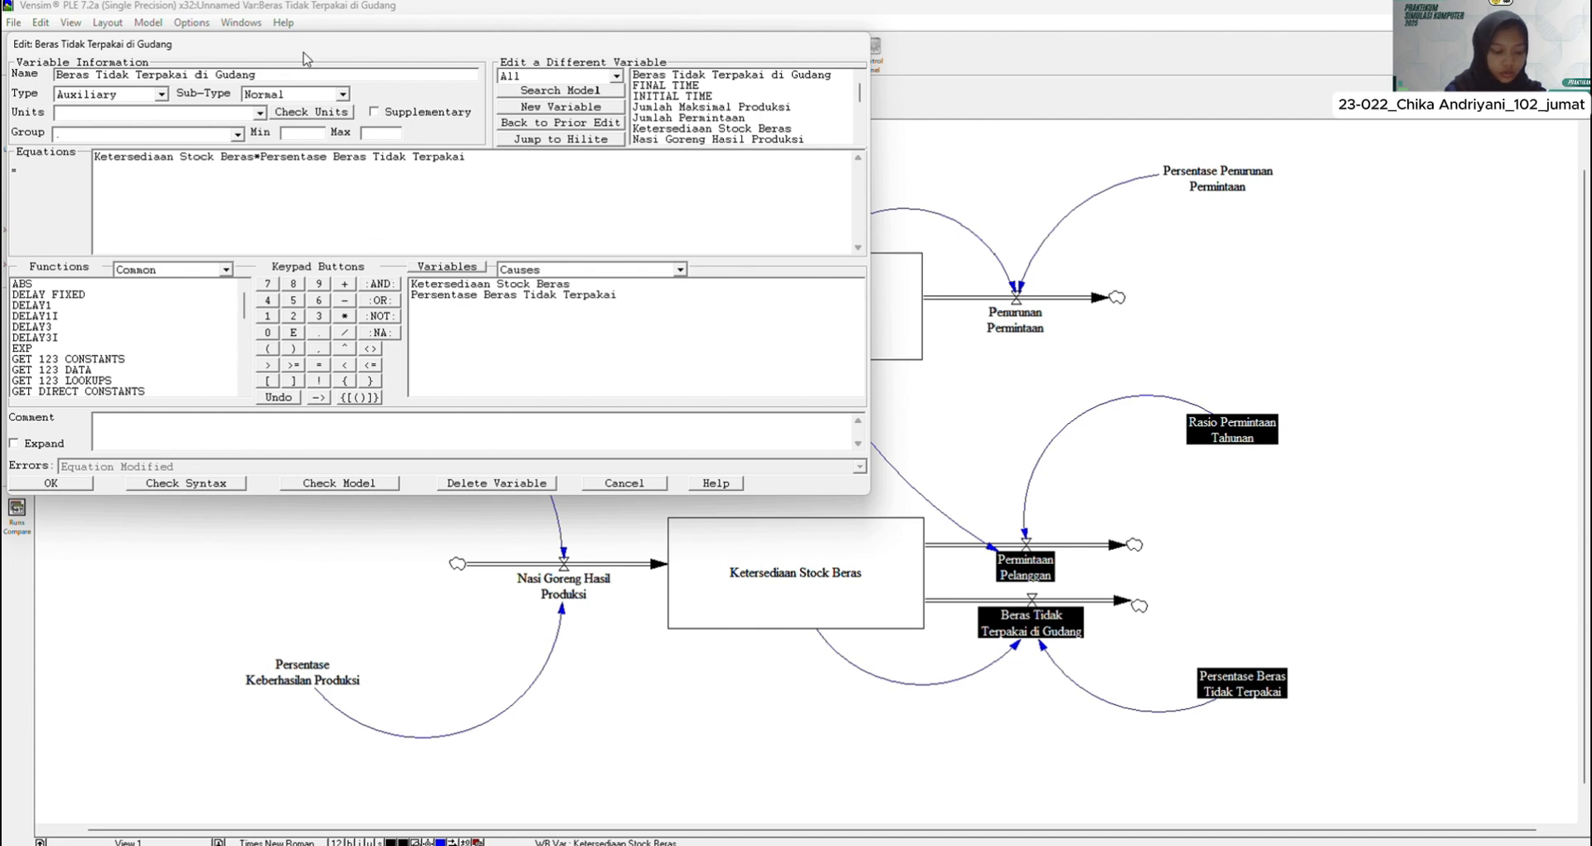
pyautogui.click(260, 112)
pyautogui.click(175, 171)
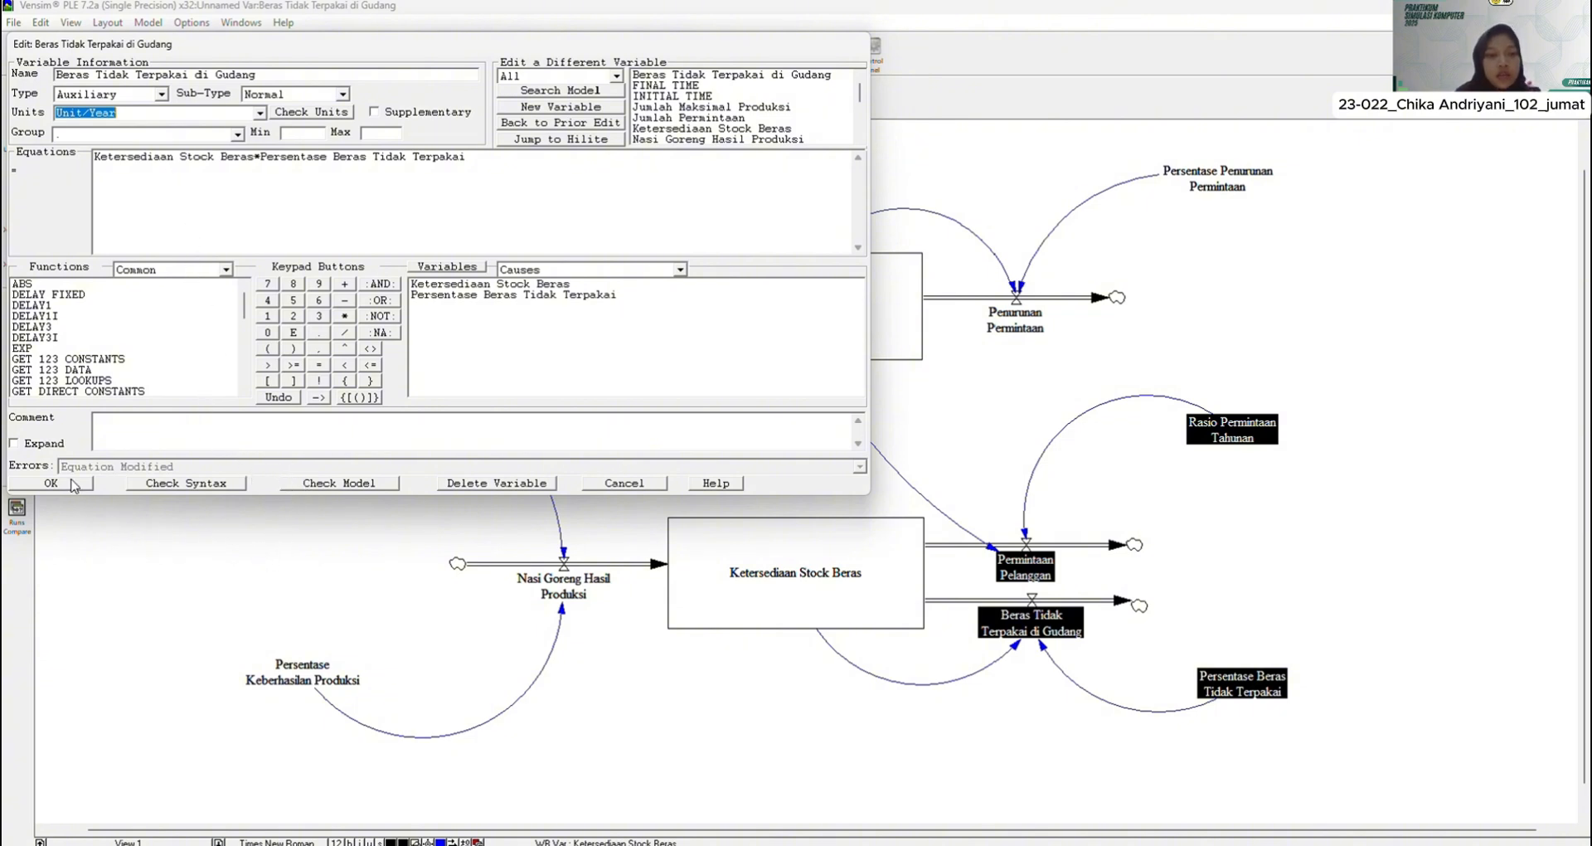
pyautogui.click(204, 111)
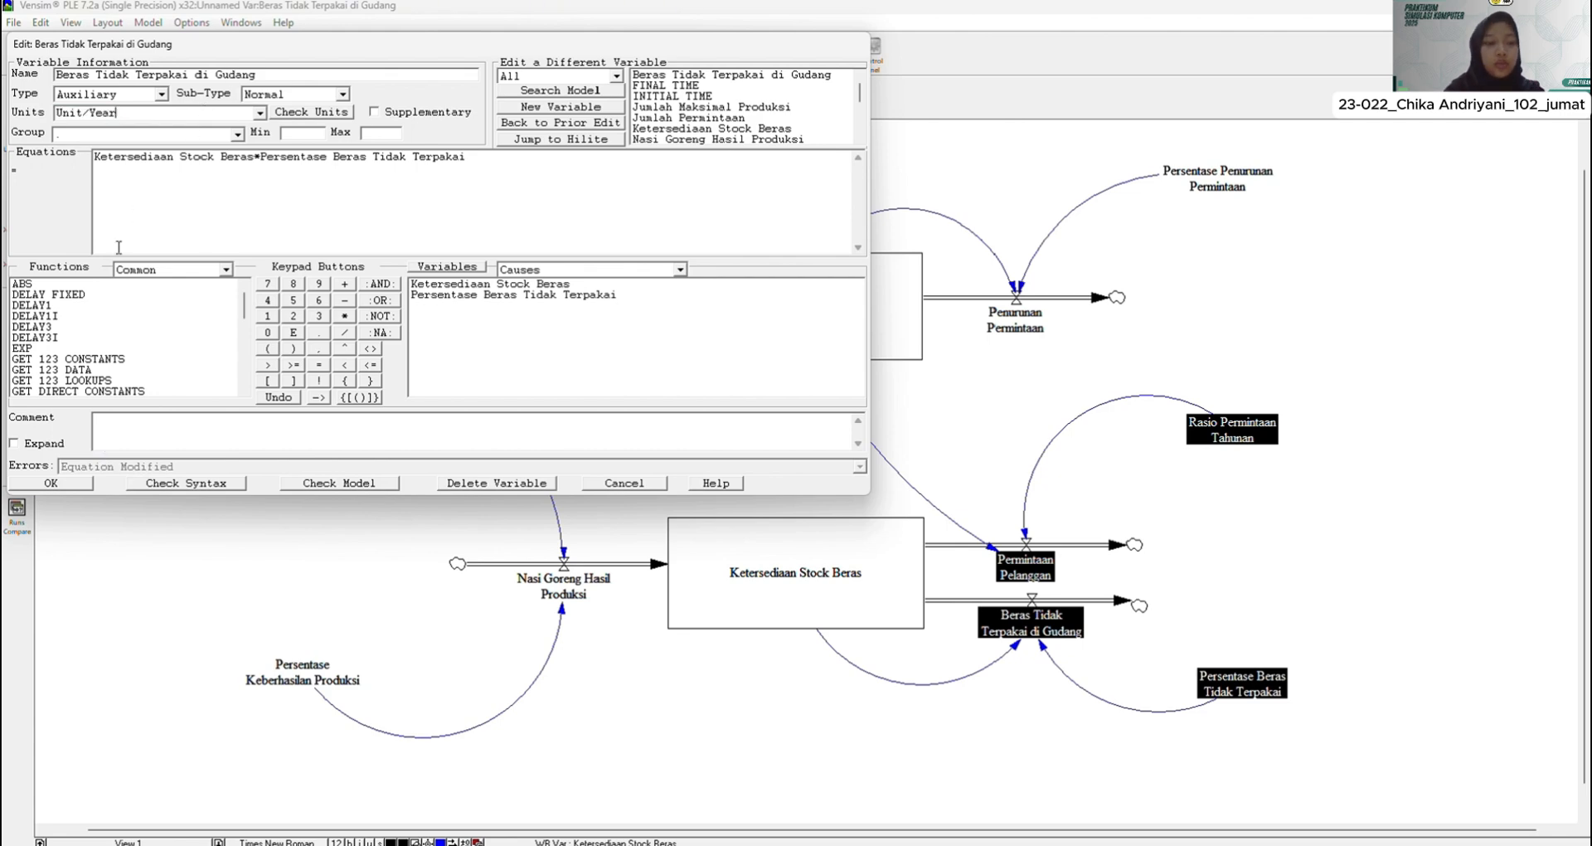
pyautogui.click(51, 483)
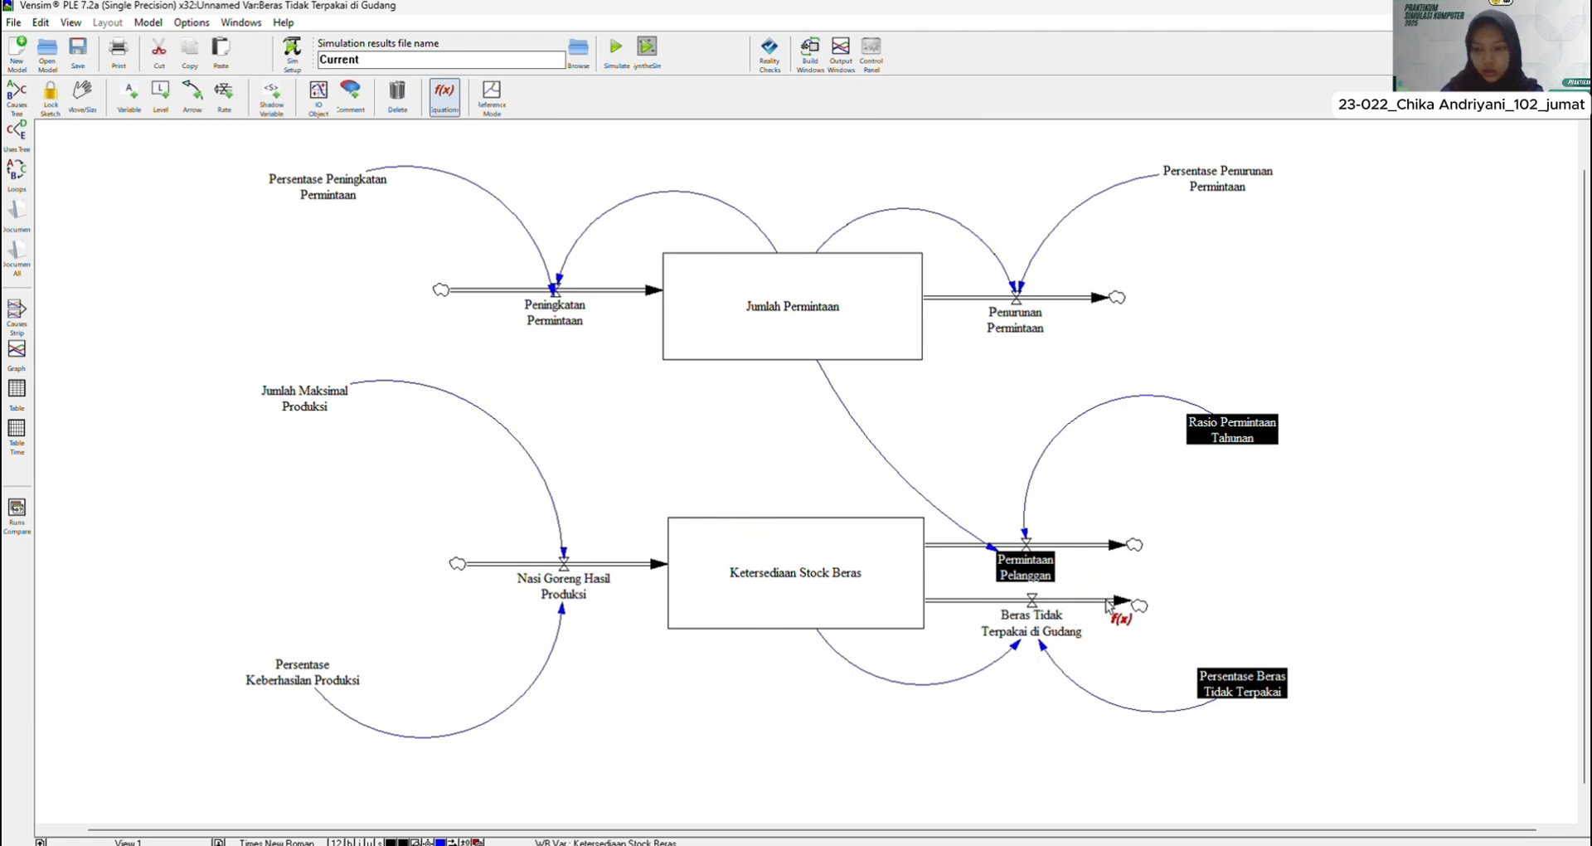
# Step: Set the Persentase Beras Tidak Terpakai constant's units to Fraction/Year and its equation to 0.02
pyautogui.click(1235, 685)
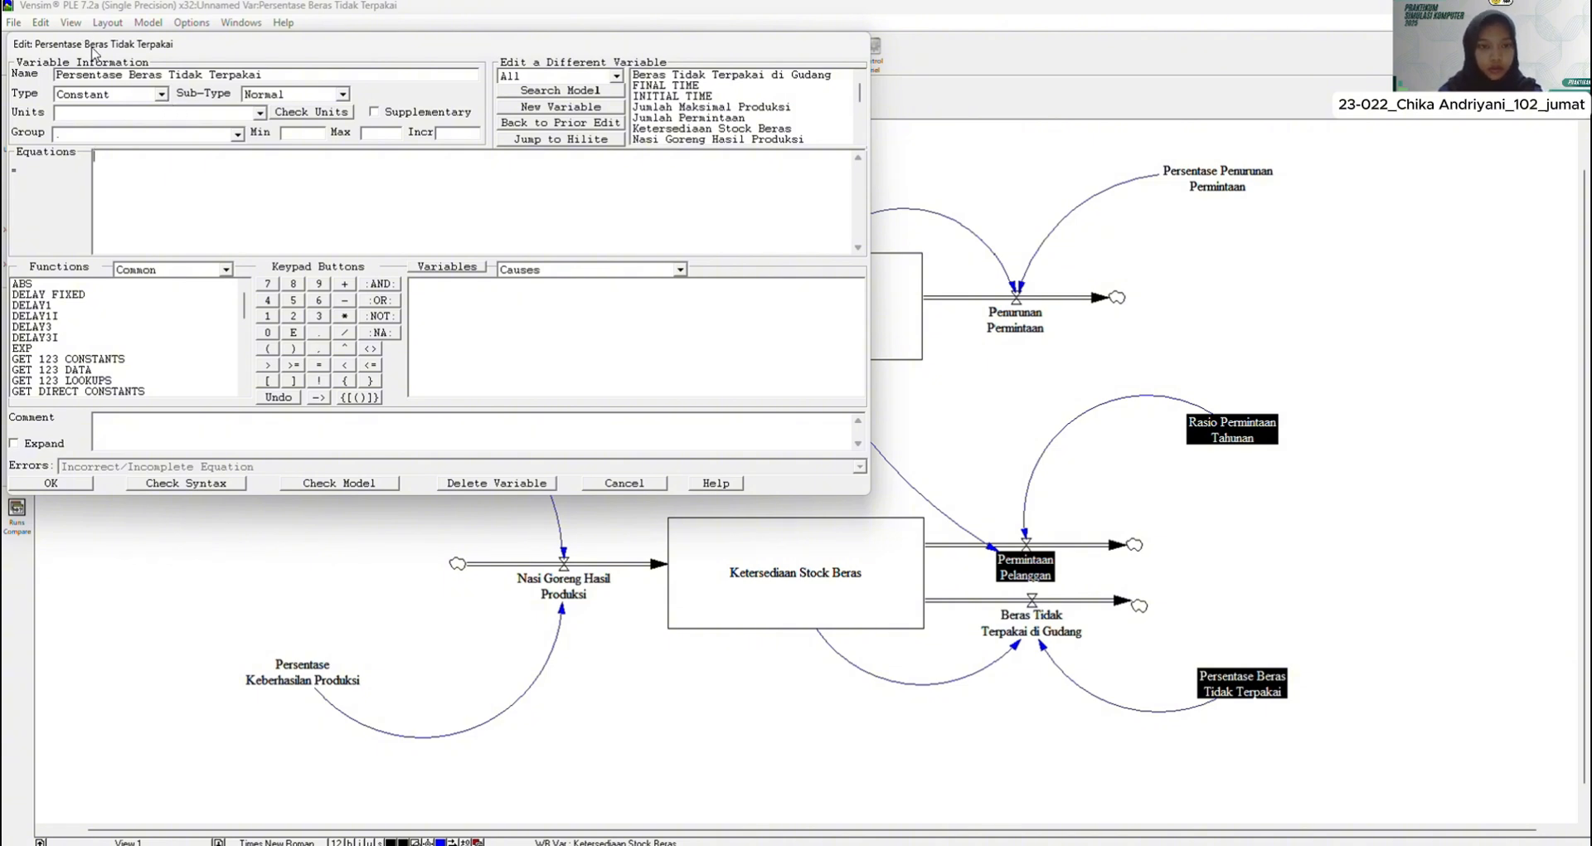
pyautogui.click(259, 114)
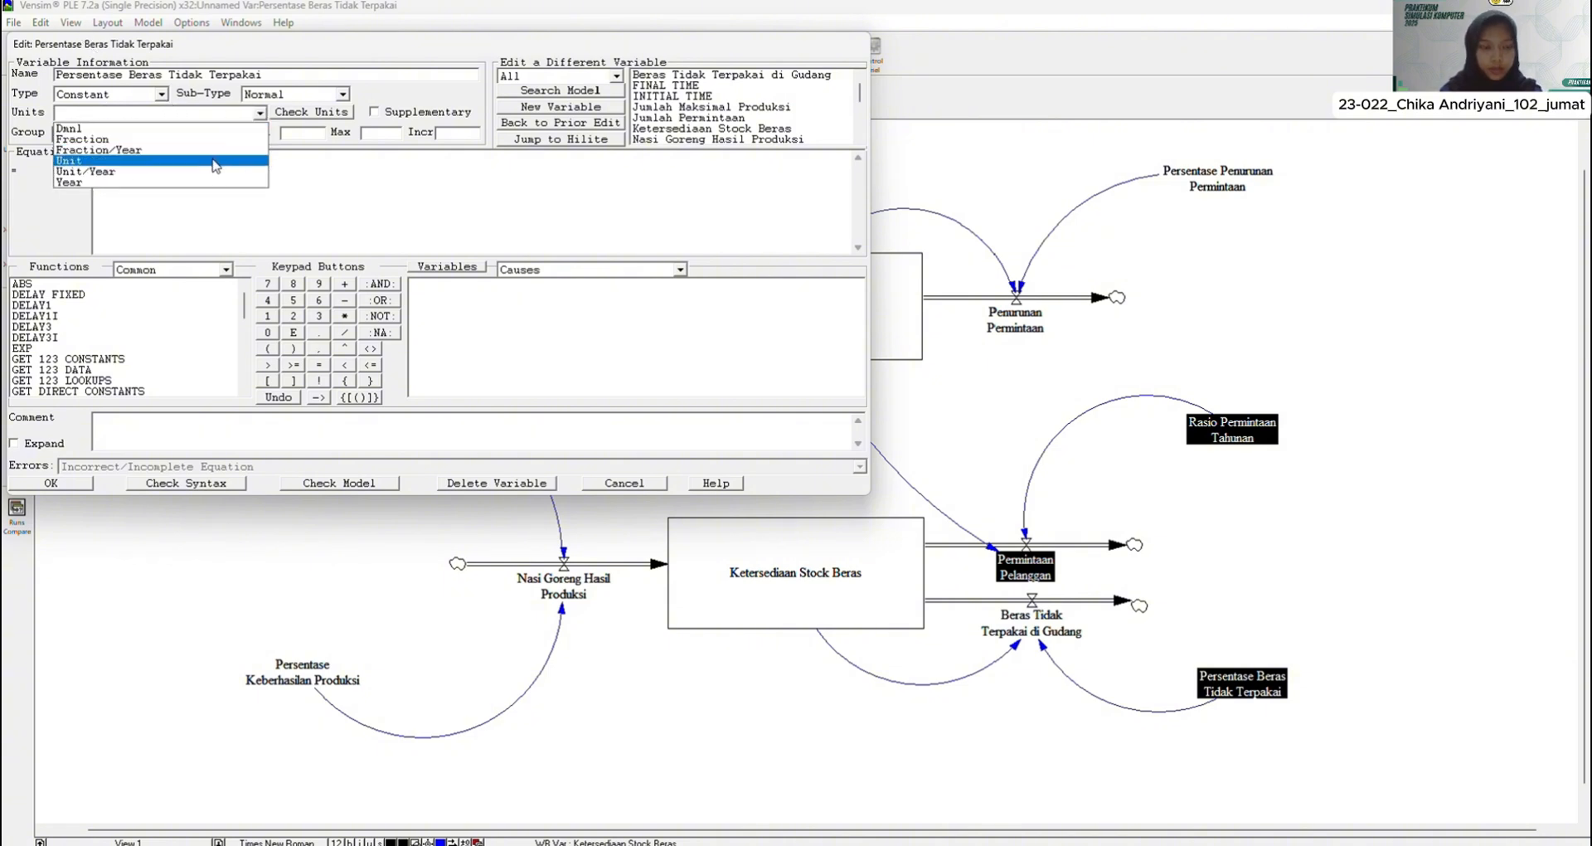
pyautogui.click(208, 150)
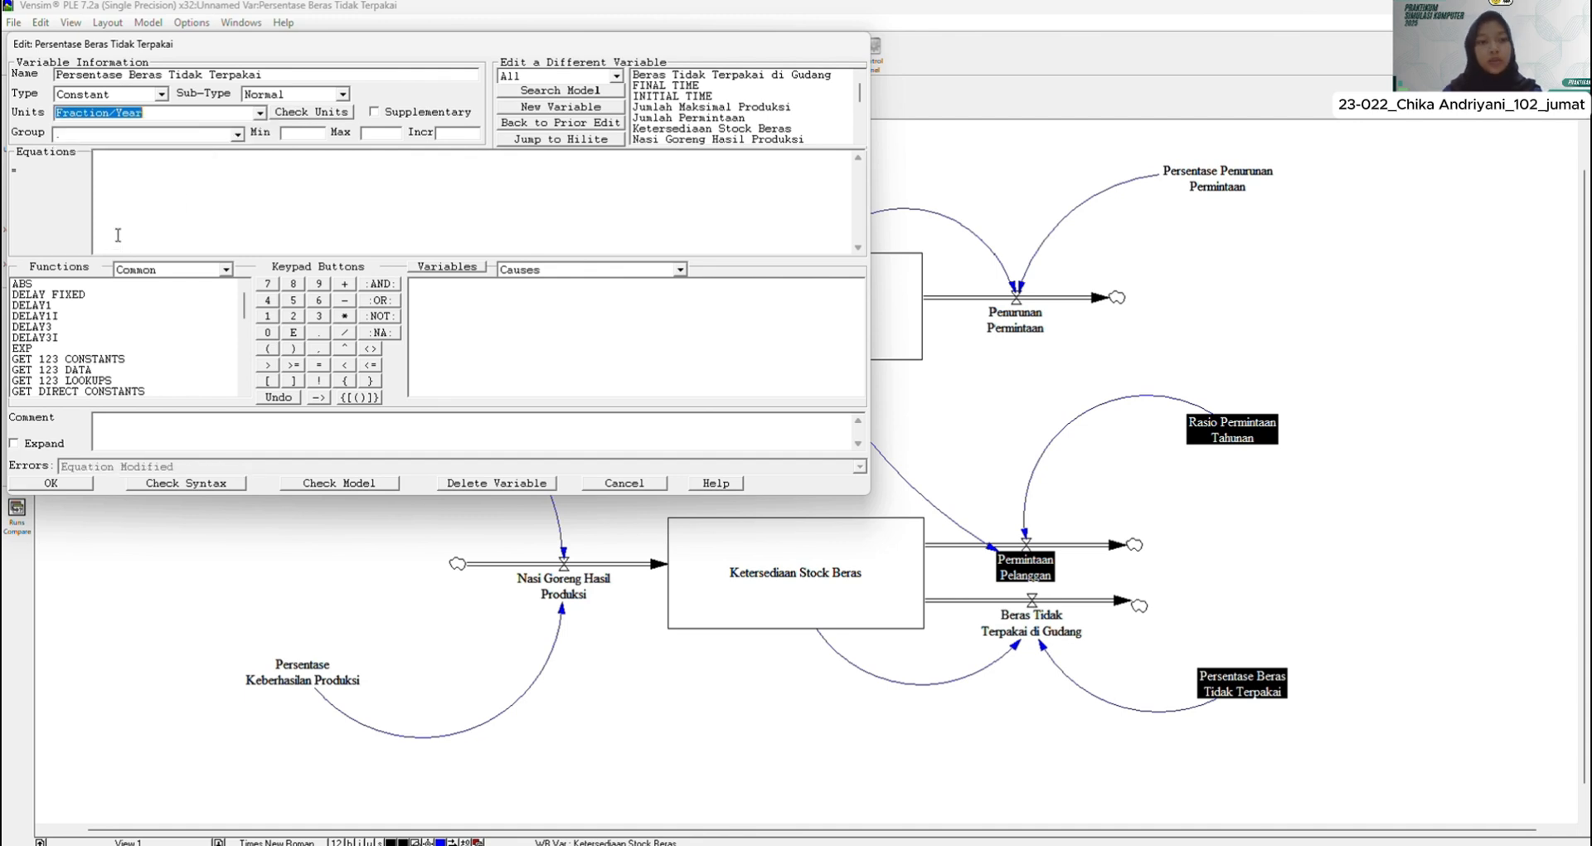
pyautogui.click(160, 168)
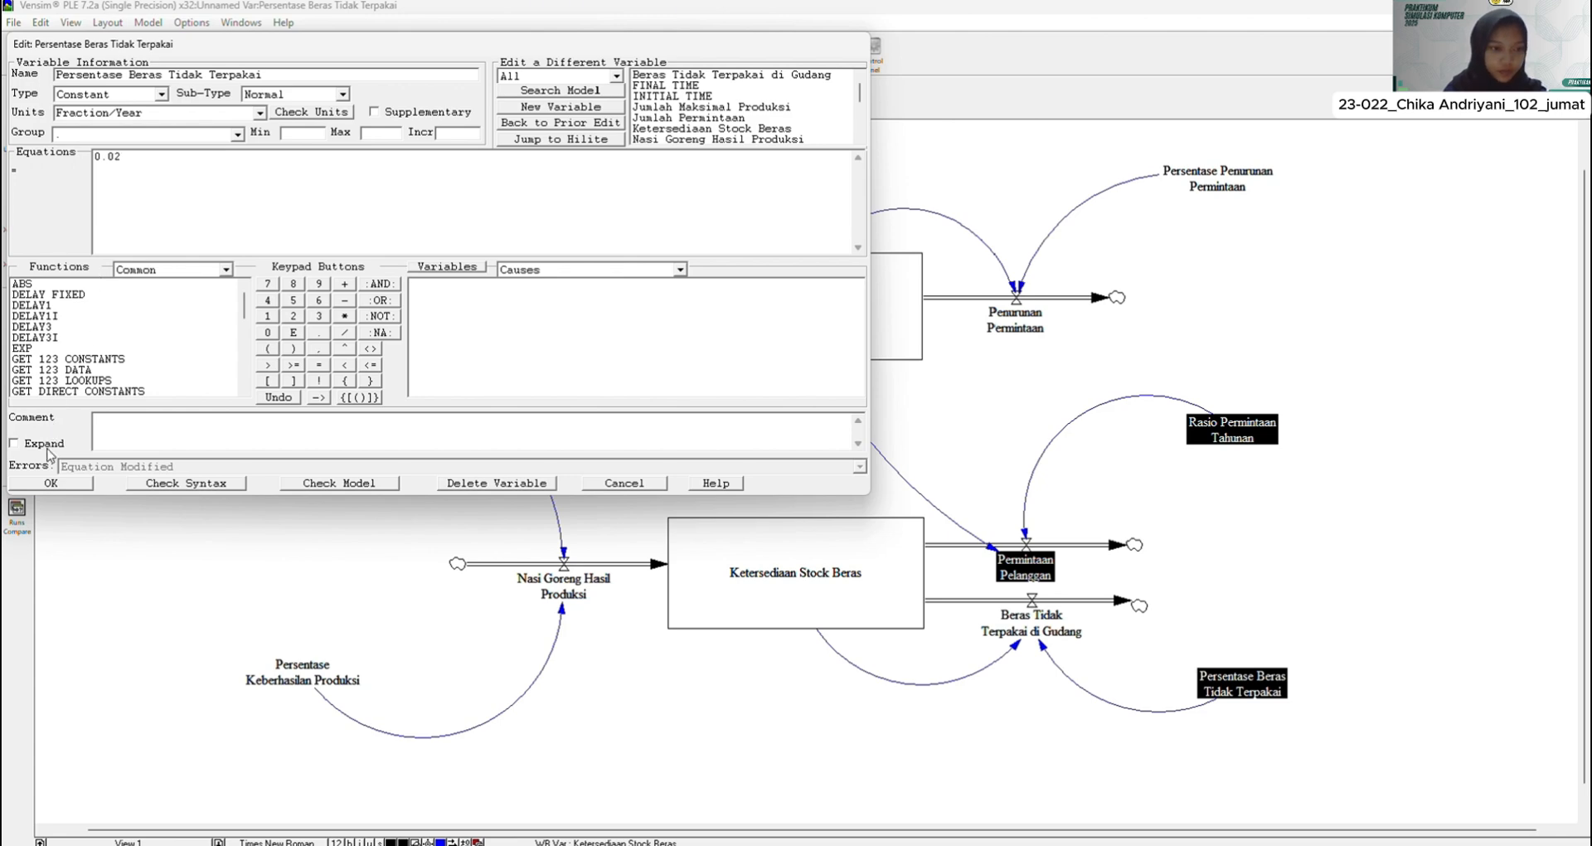
pyautogui.click(73, 487)
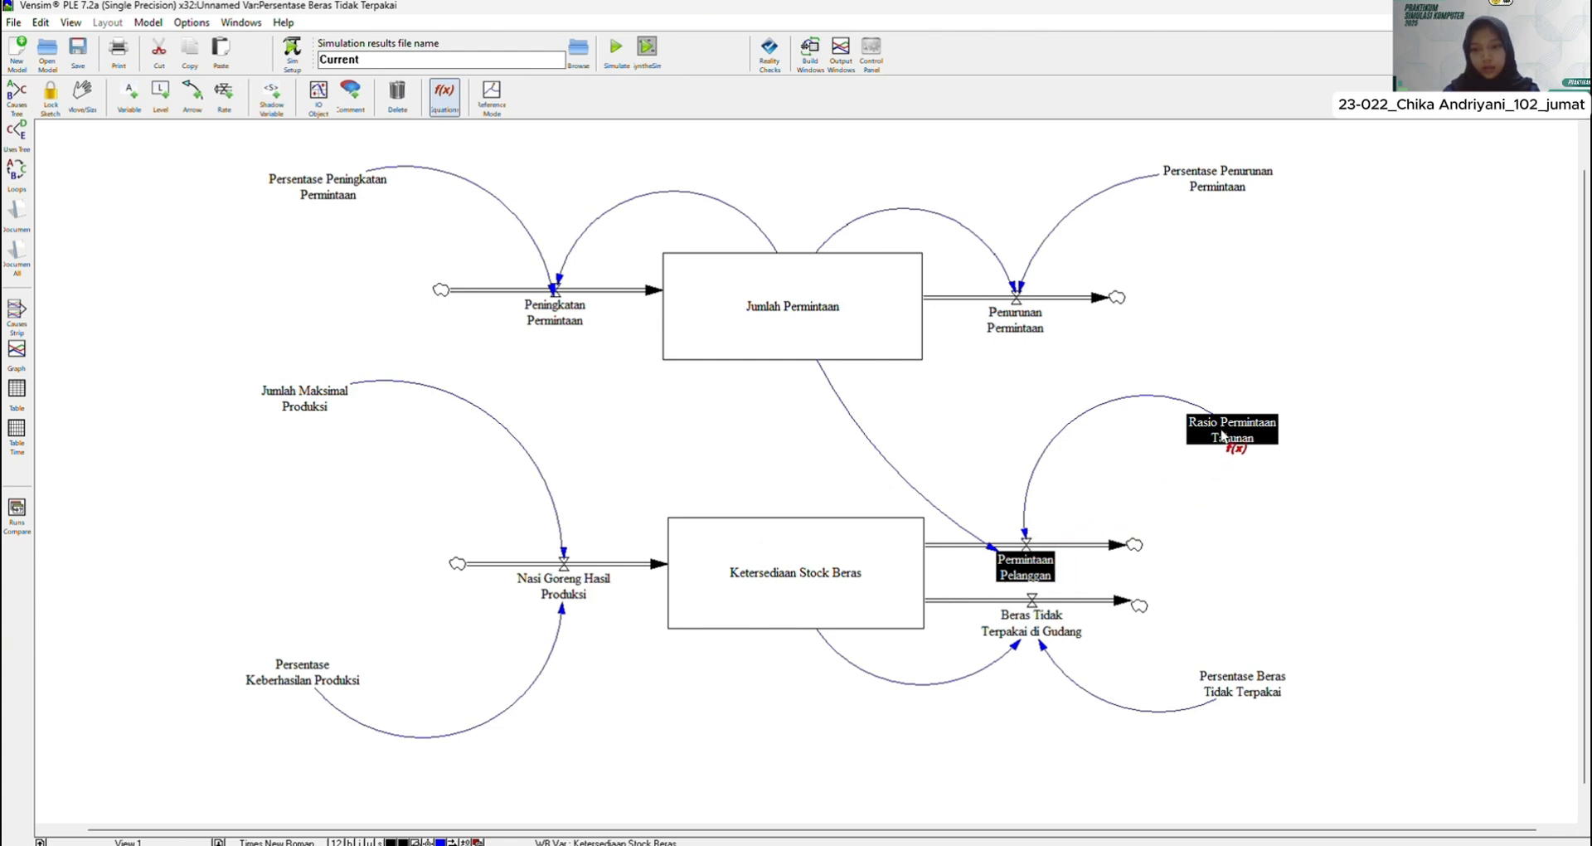
pyautogui.click(1029, 570)
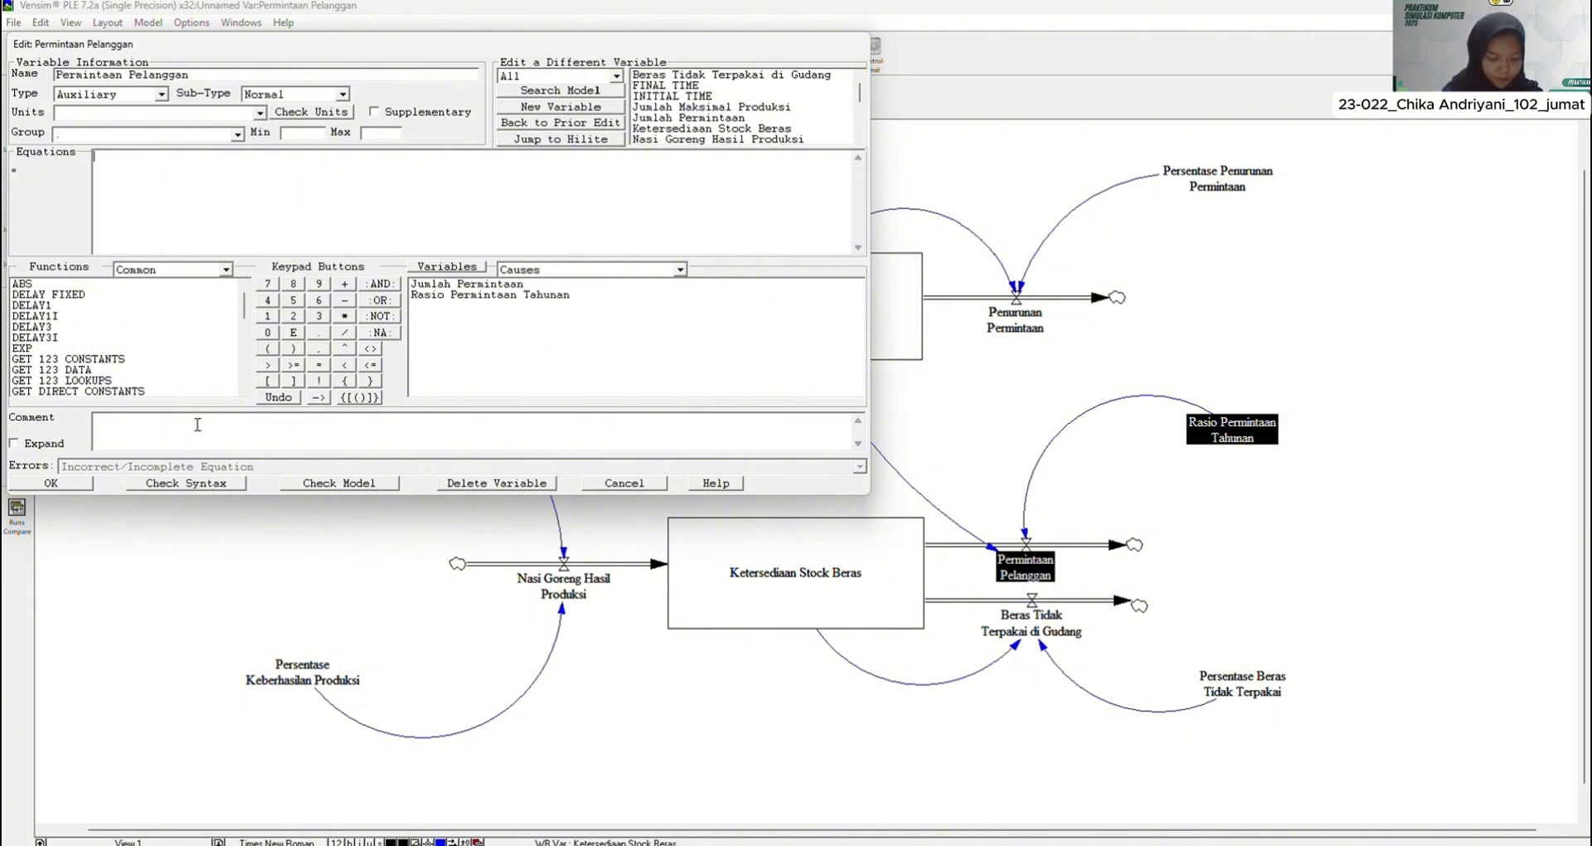
pyautogui.click(51, 482)
pyautogui.click(50, 482)
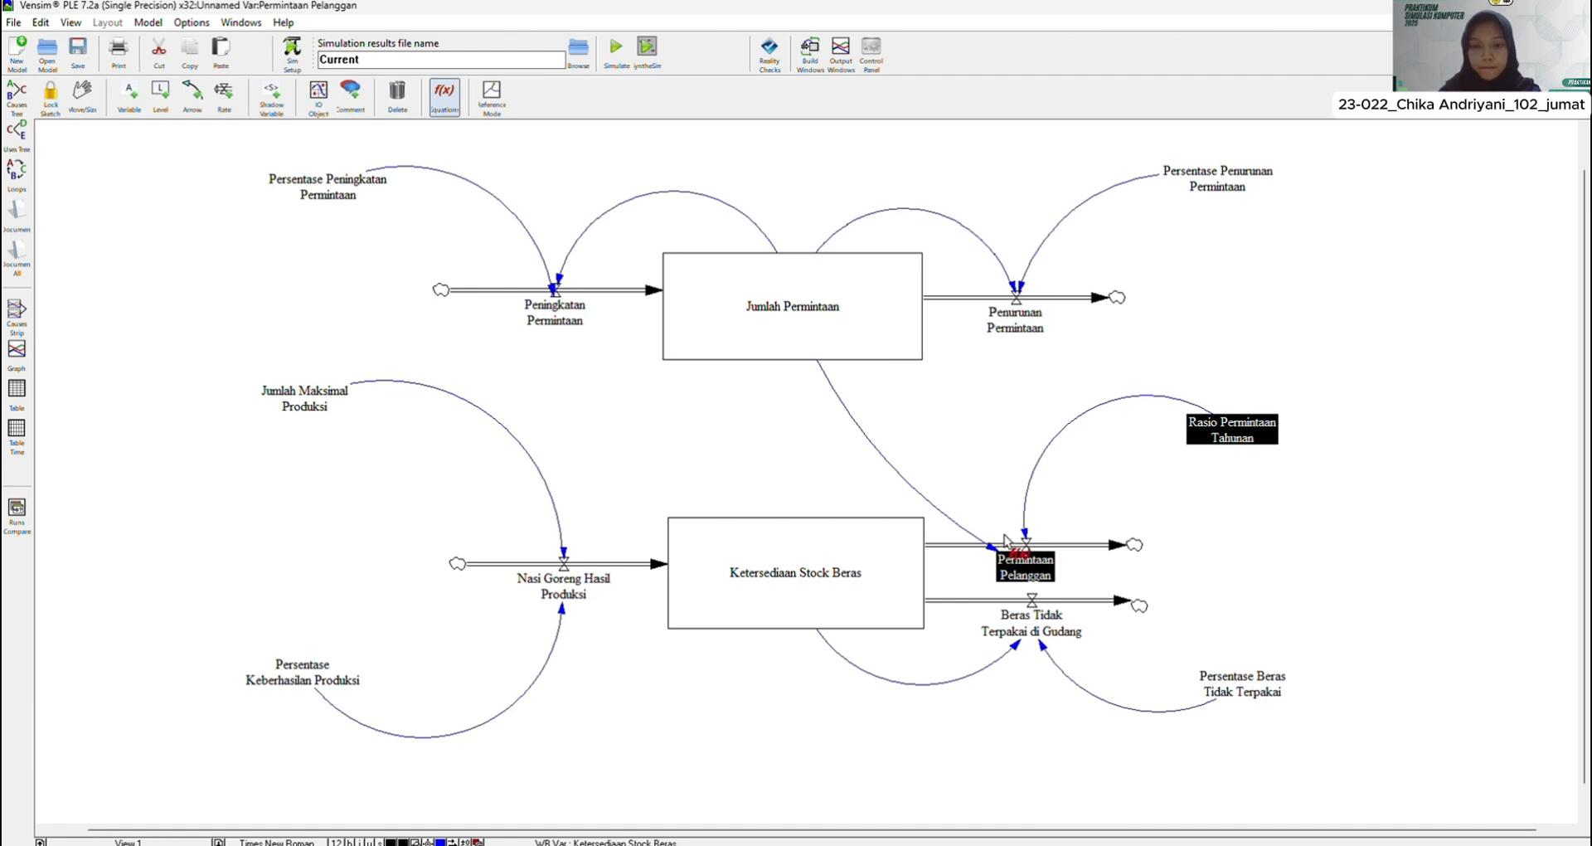
# Step: Set the Permintaan Pelanggan outflow's units to Unit/Year and its equation to Jumlah Permintaan*Rasio Permintaan Tahunan
pyautogui.click(1030, 570)
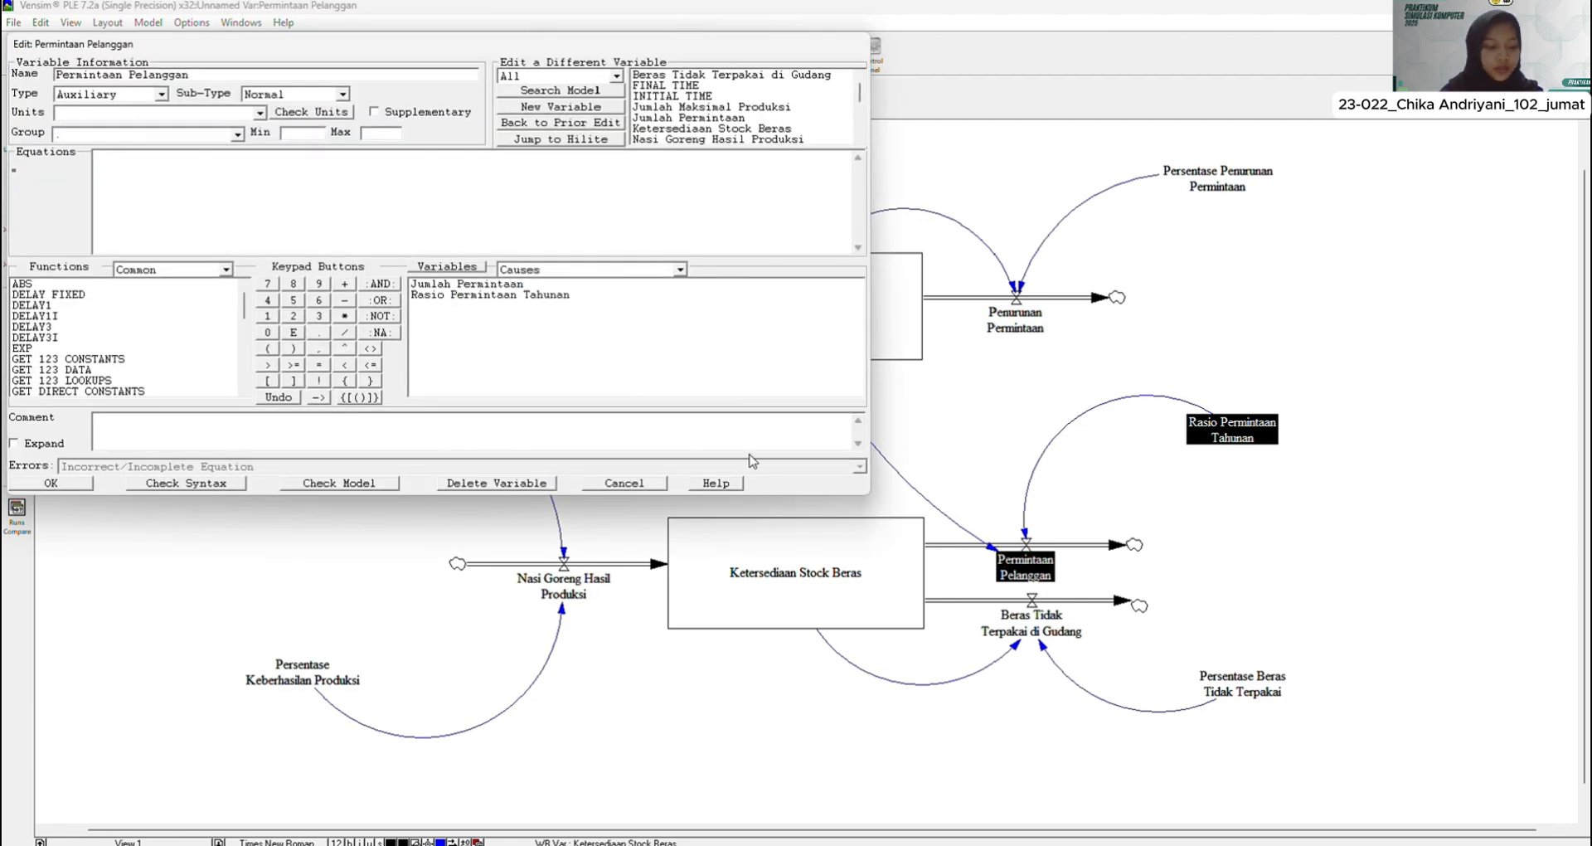
pyautogui.click(260, 113)
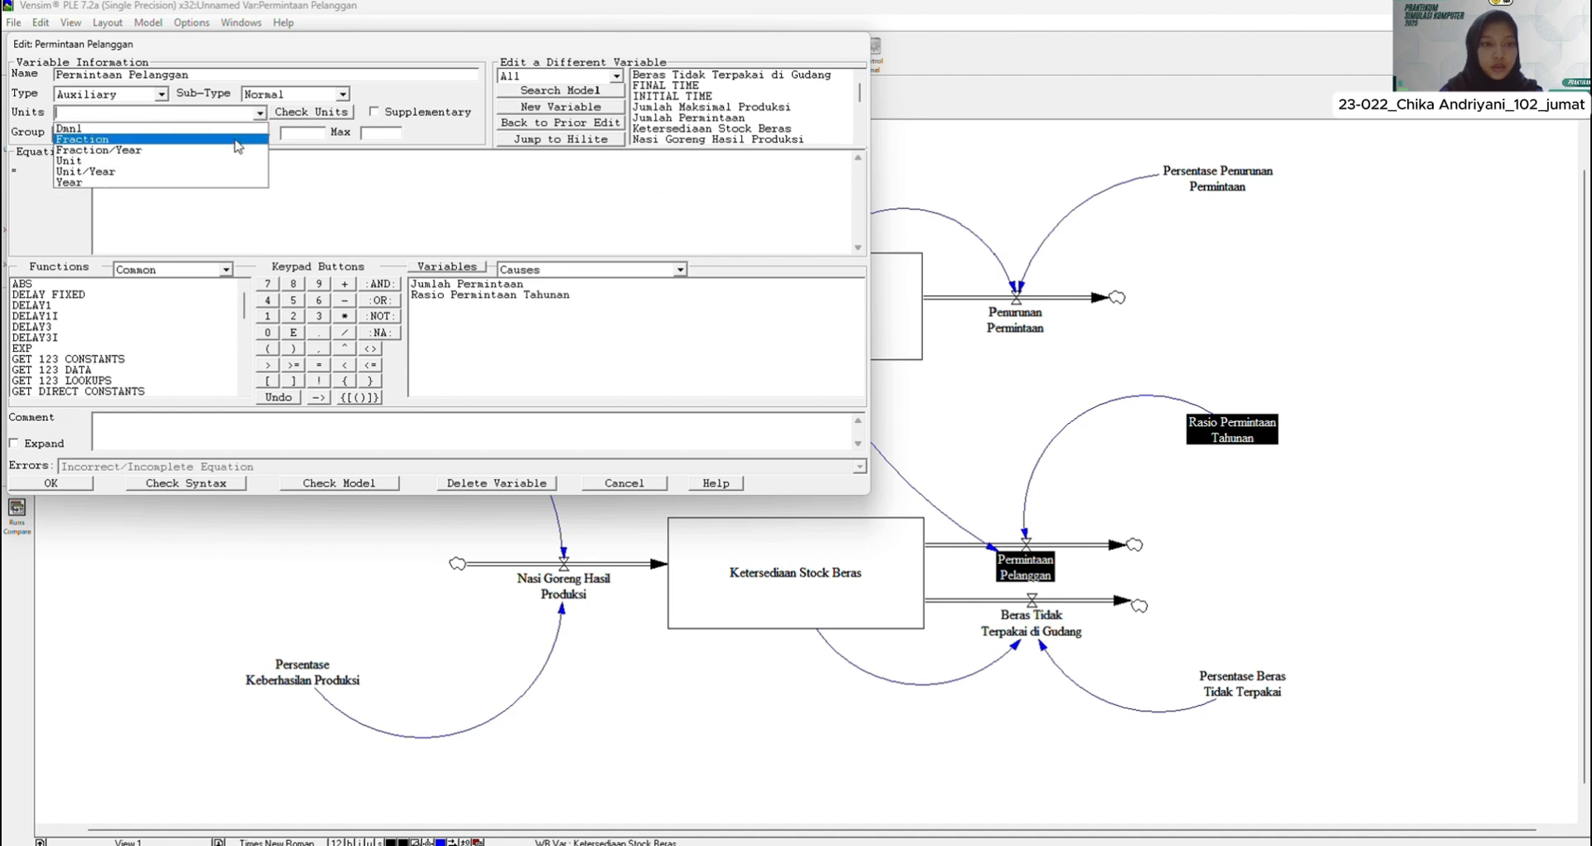
pyautogui.click(222, 171)
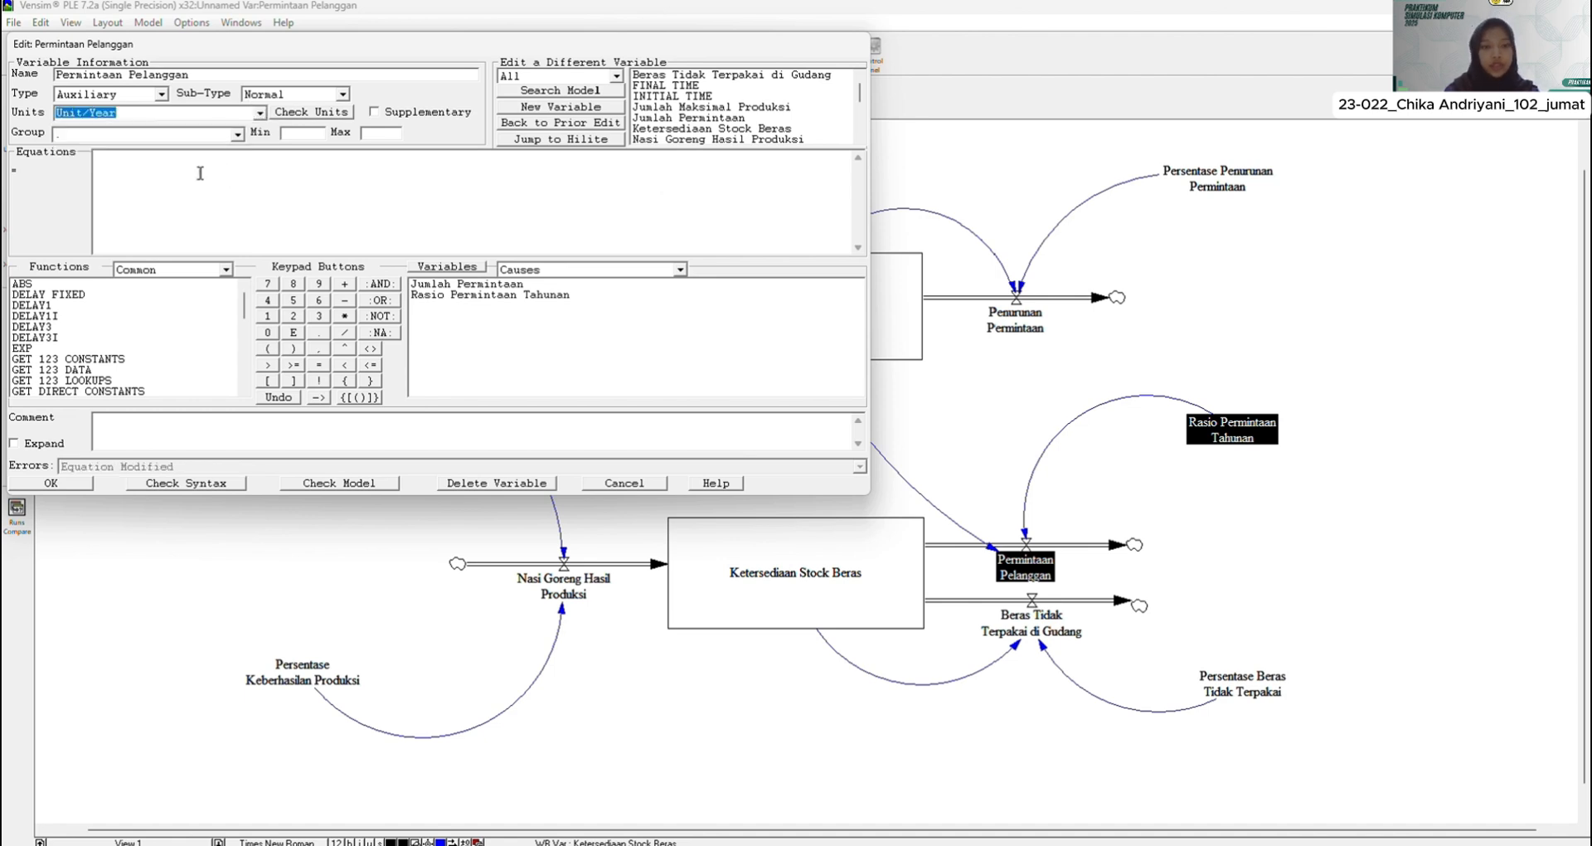
pyautogui.click(200, 172)
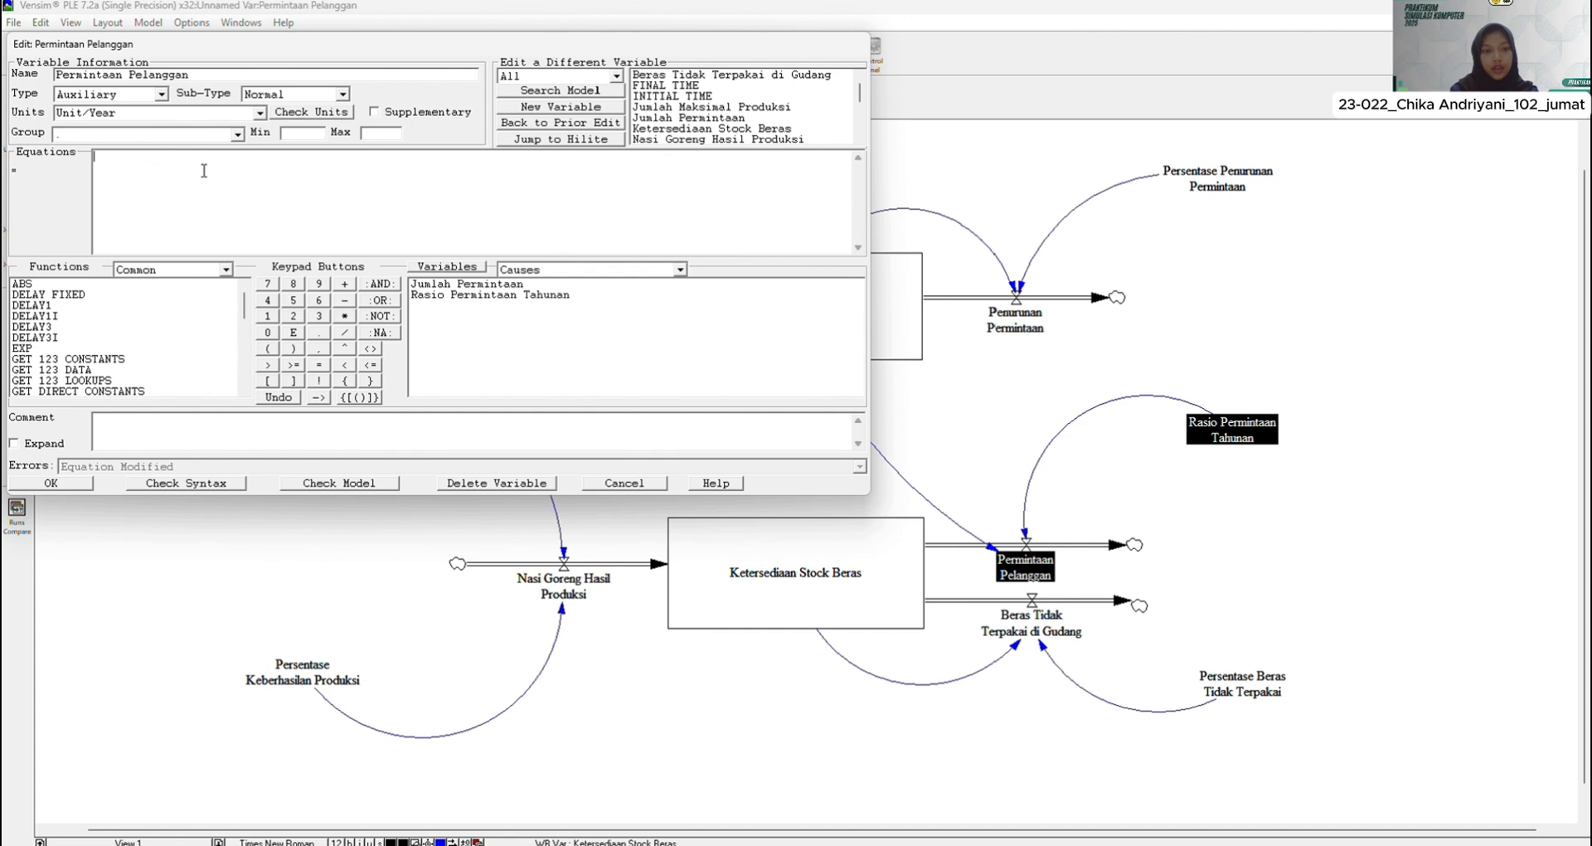
pyautogui.click(443, 286)
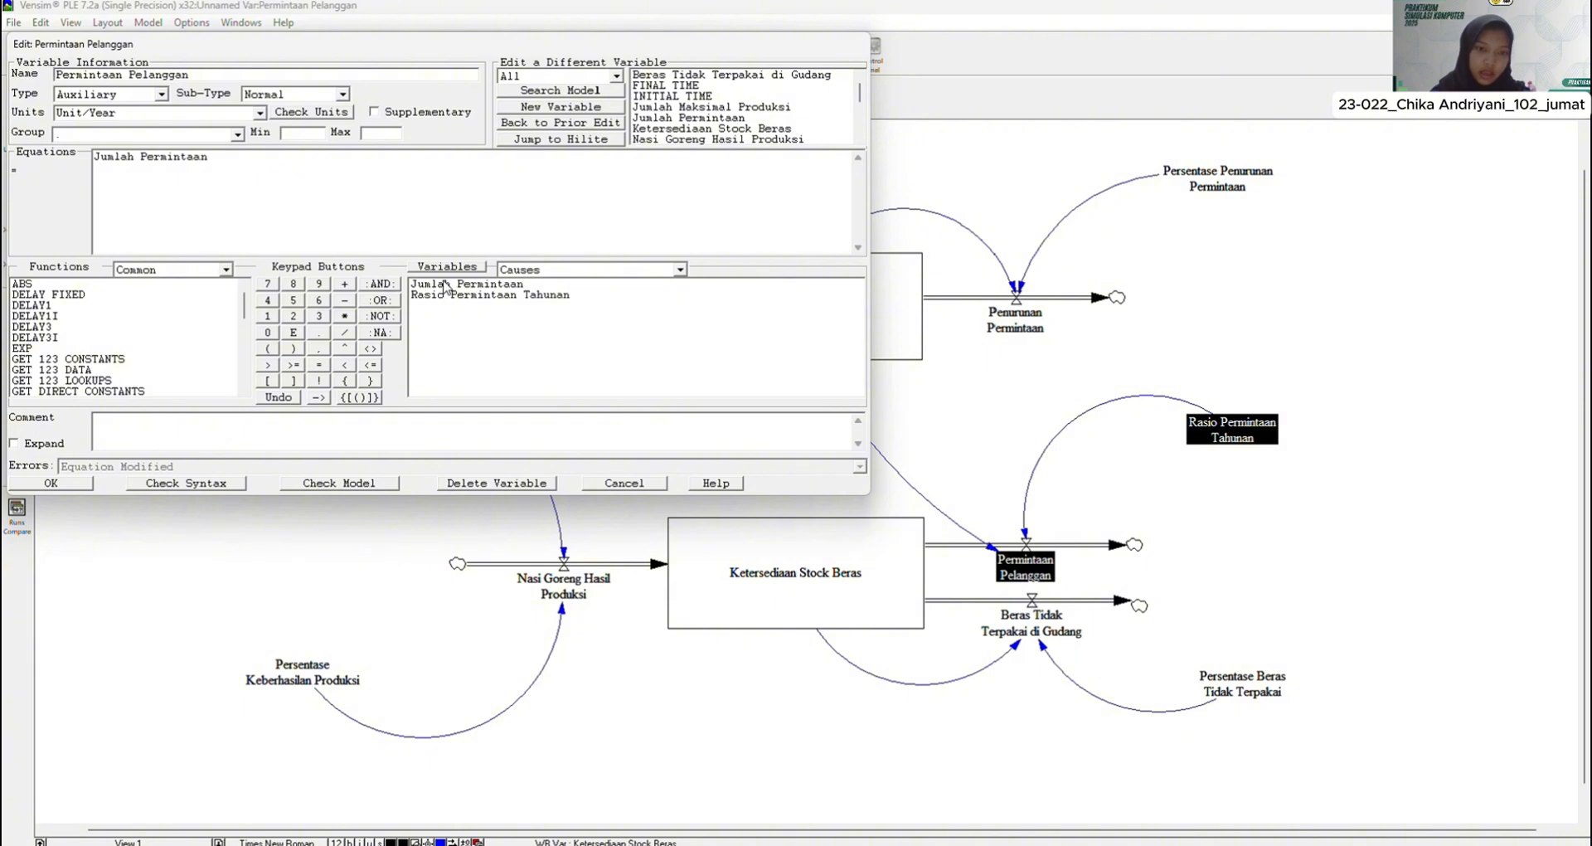
pyautogui.write('*')
pyautogui.click(443, 298)
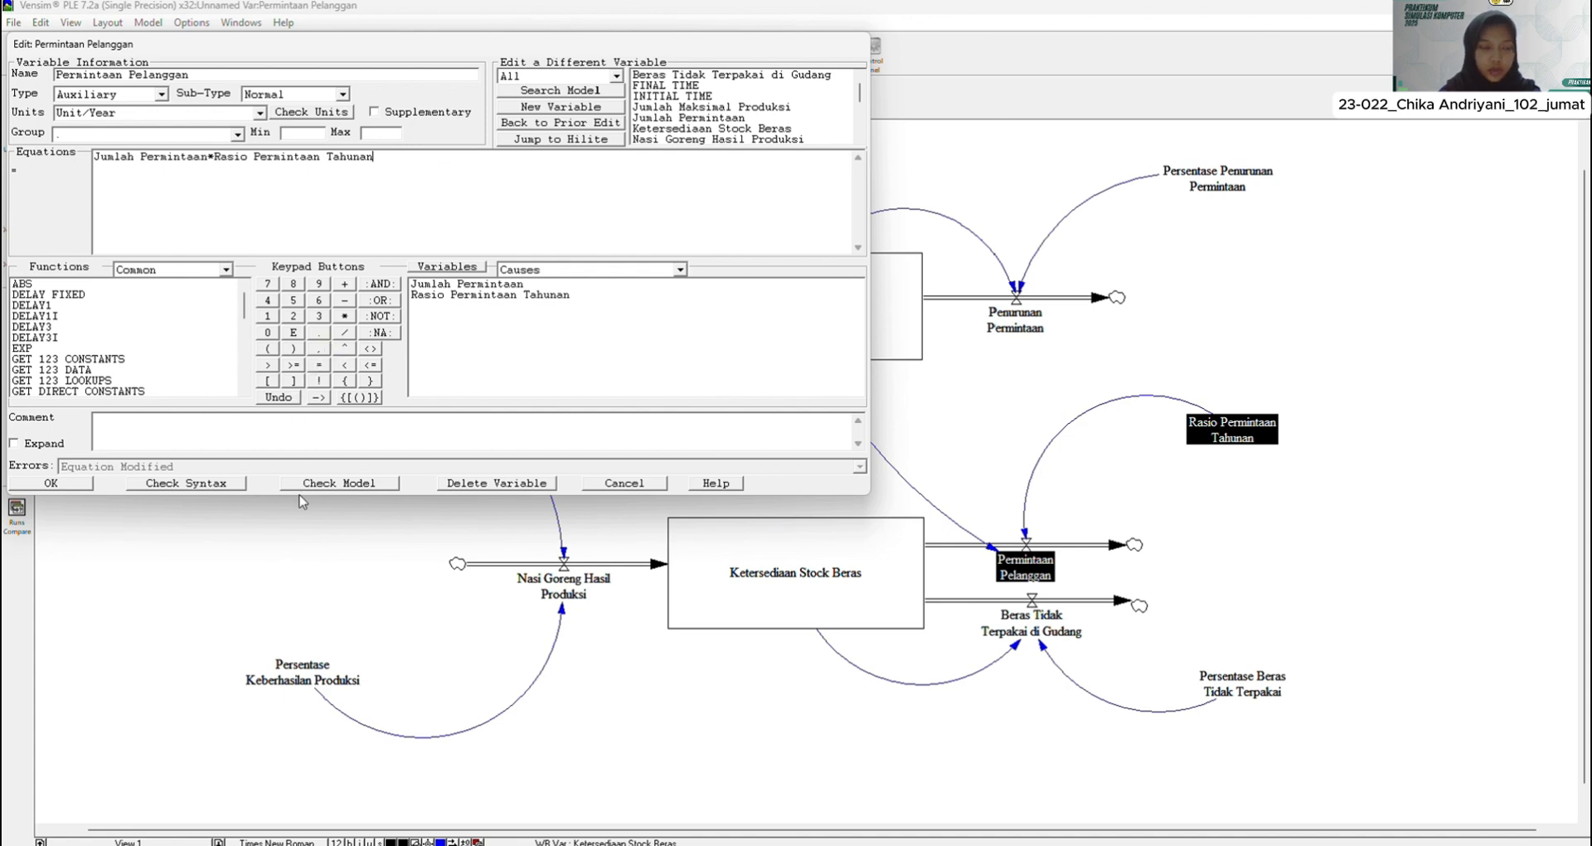
pyautogui.click(85, 488)
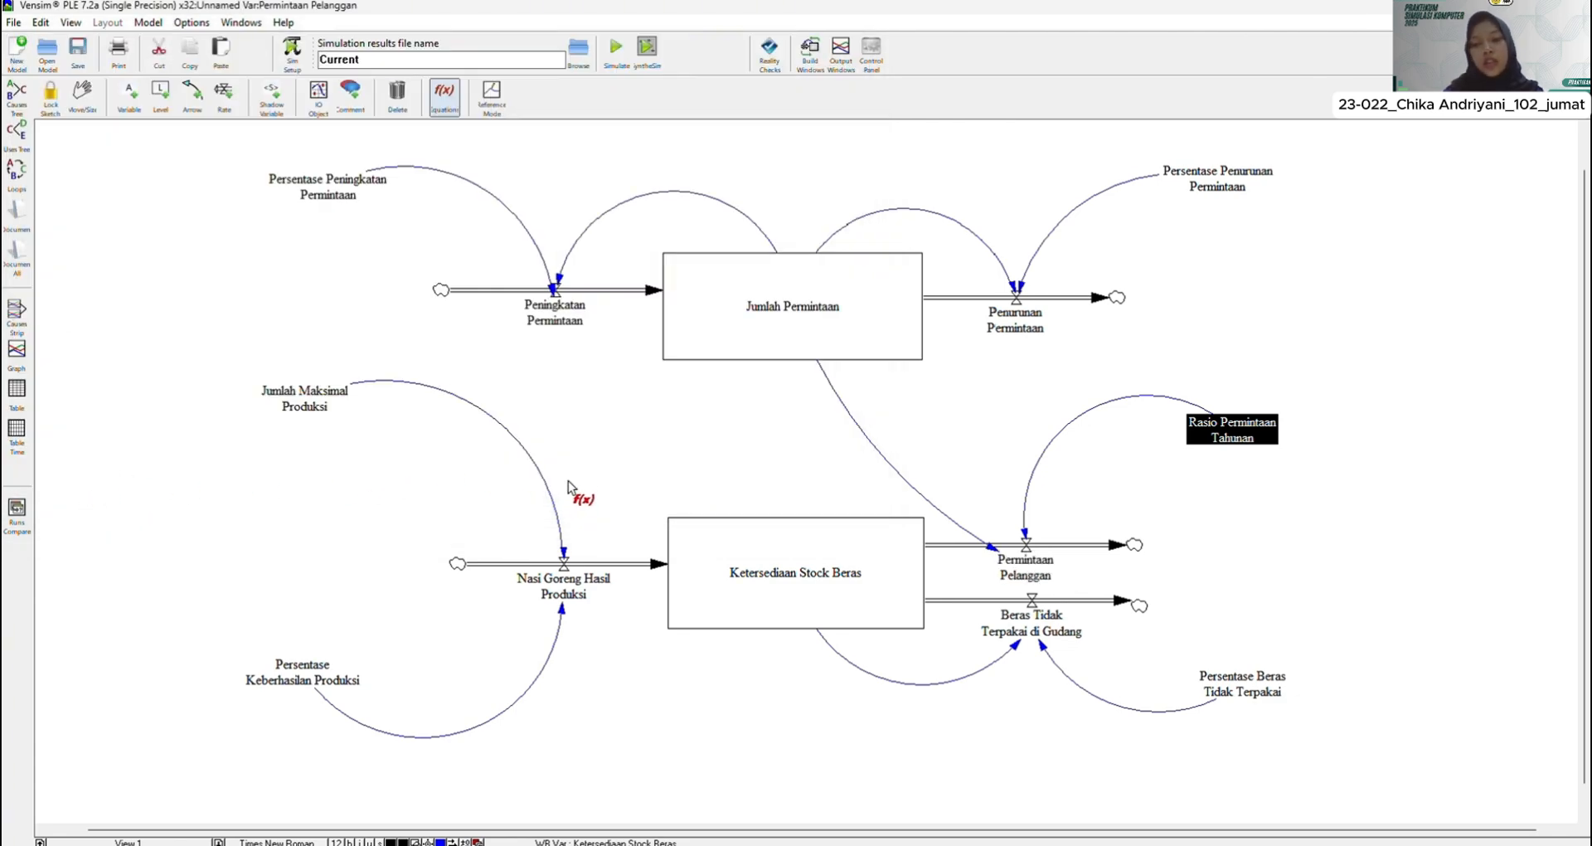
# Step: Set the Rasio Permintaan Tahunan constant's units to Fraction/Year and its equation to 1
pyautogui.click(1198, 428)
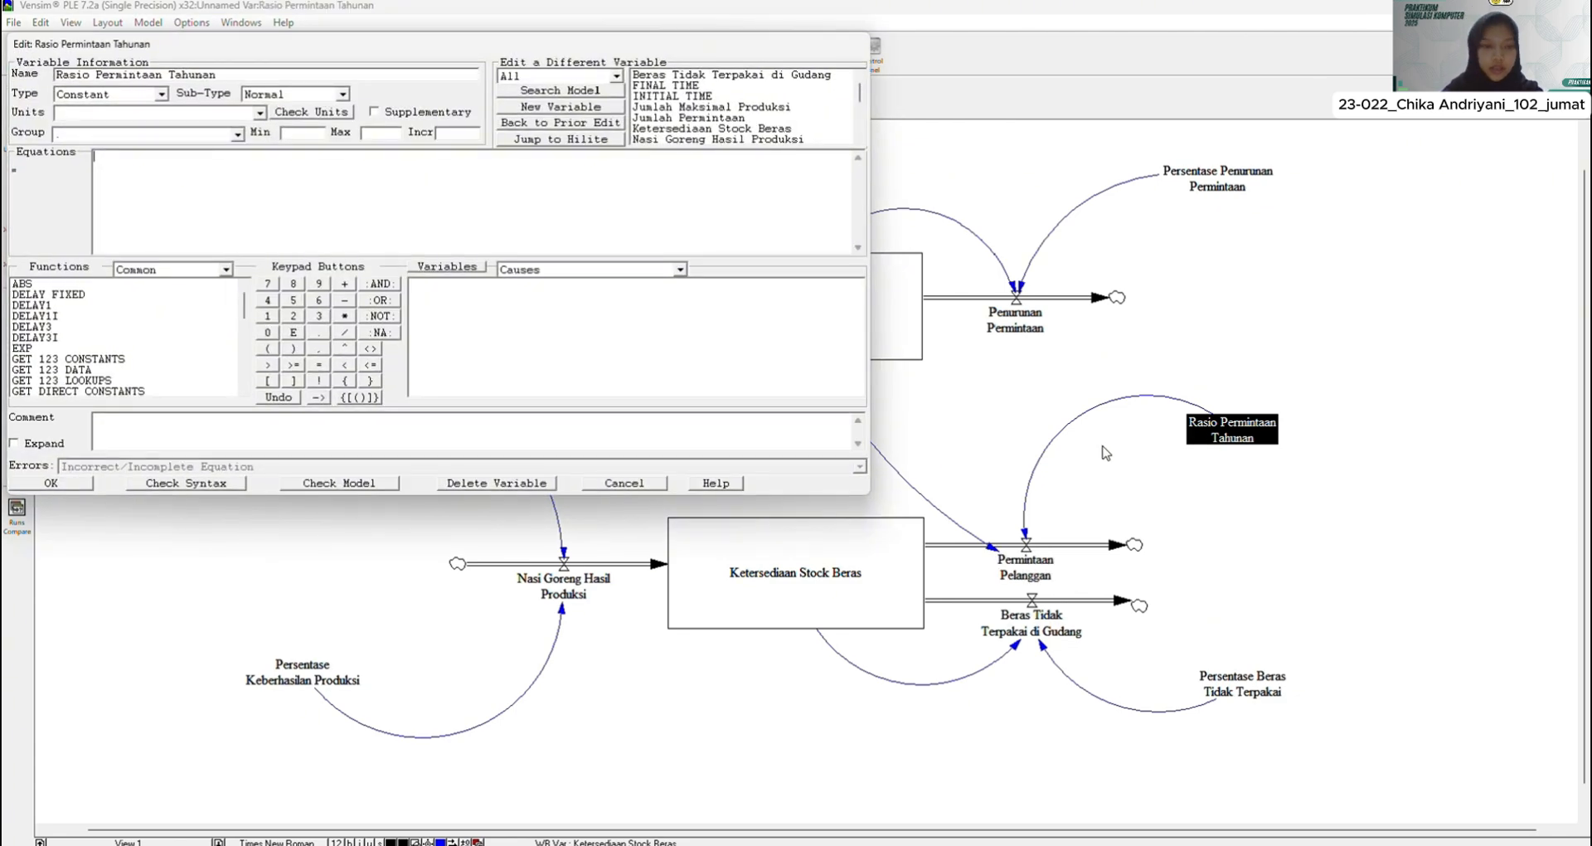
pyautogui.click(86, 484)
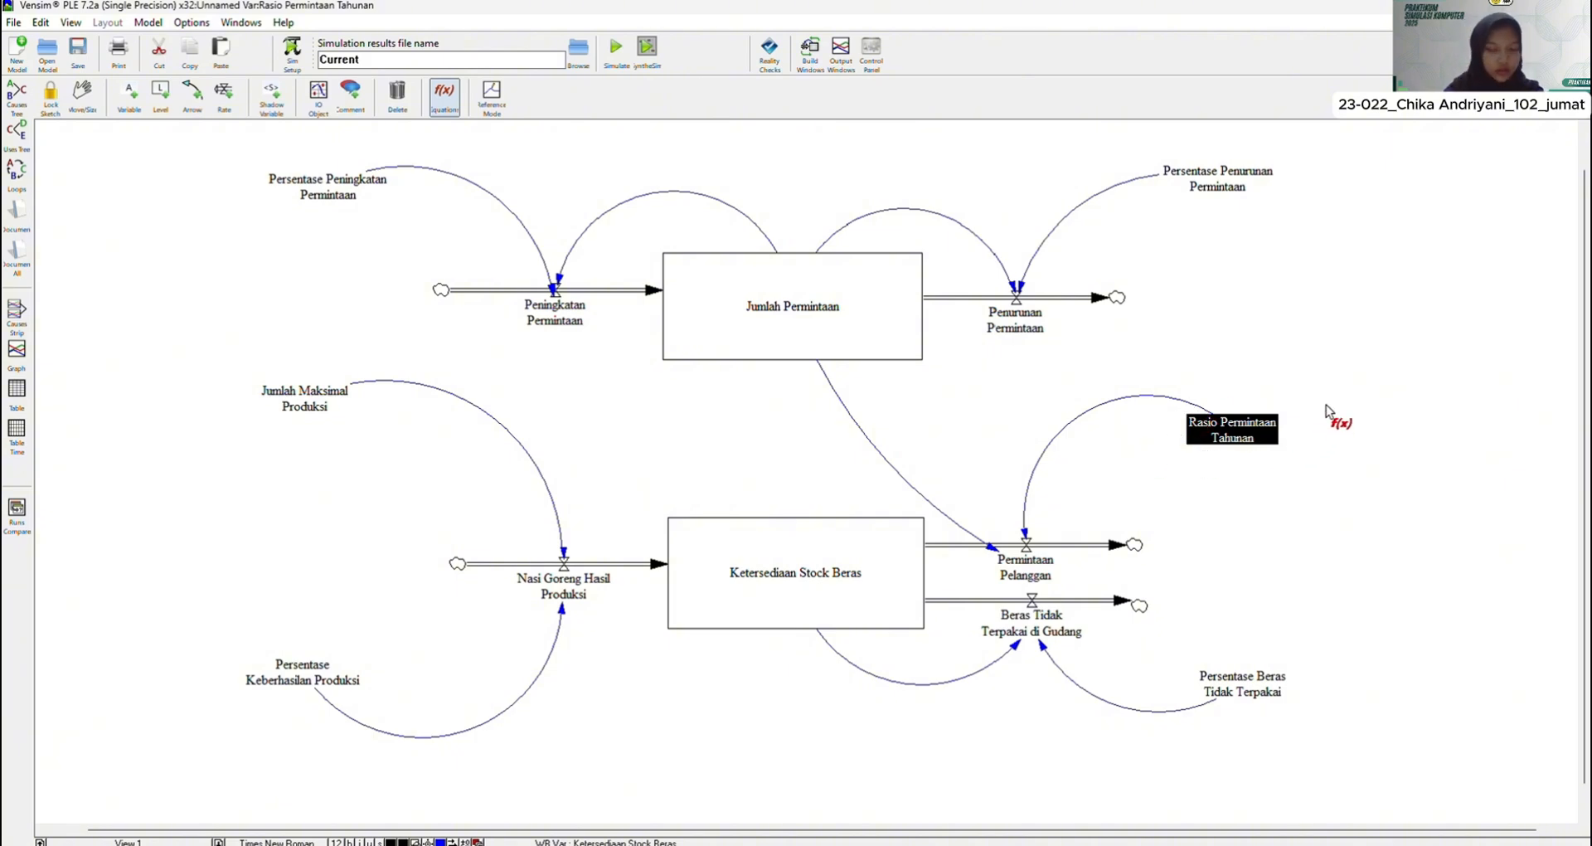
pyautogui.click(1246, 441)
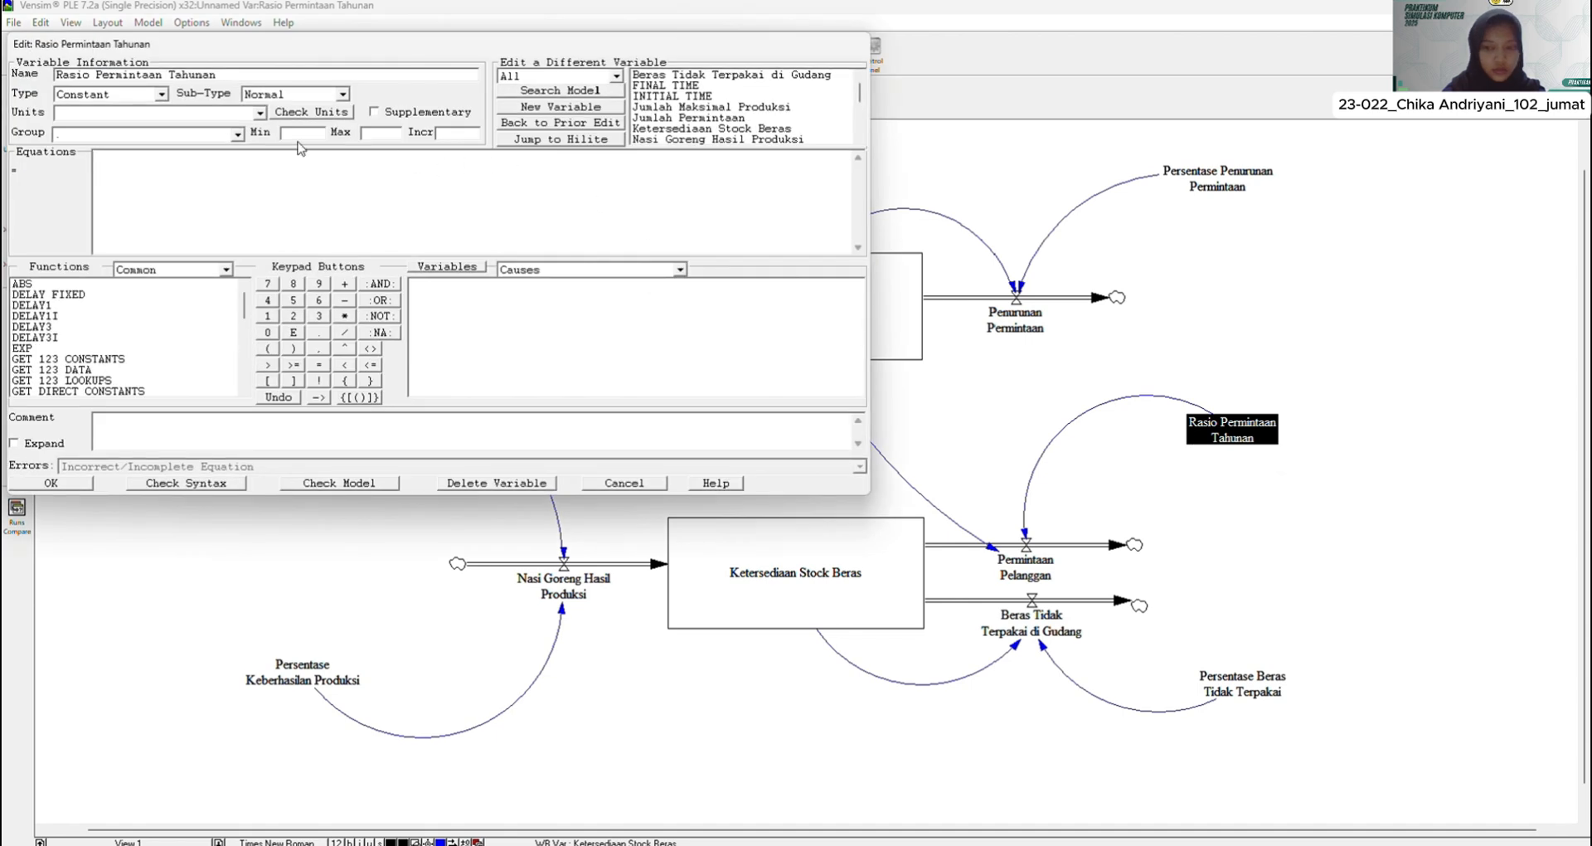
pyautogui.click(260, 112)
pyautogui.click(145, 150)
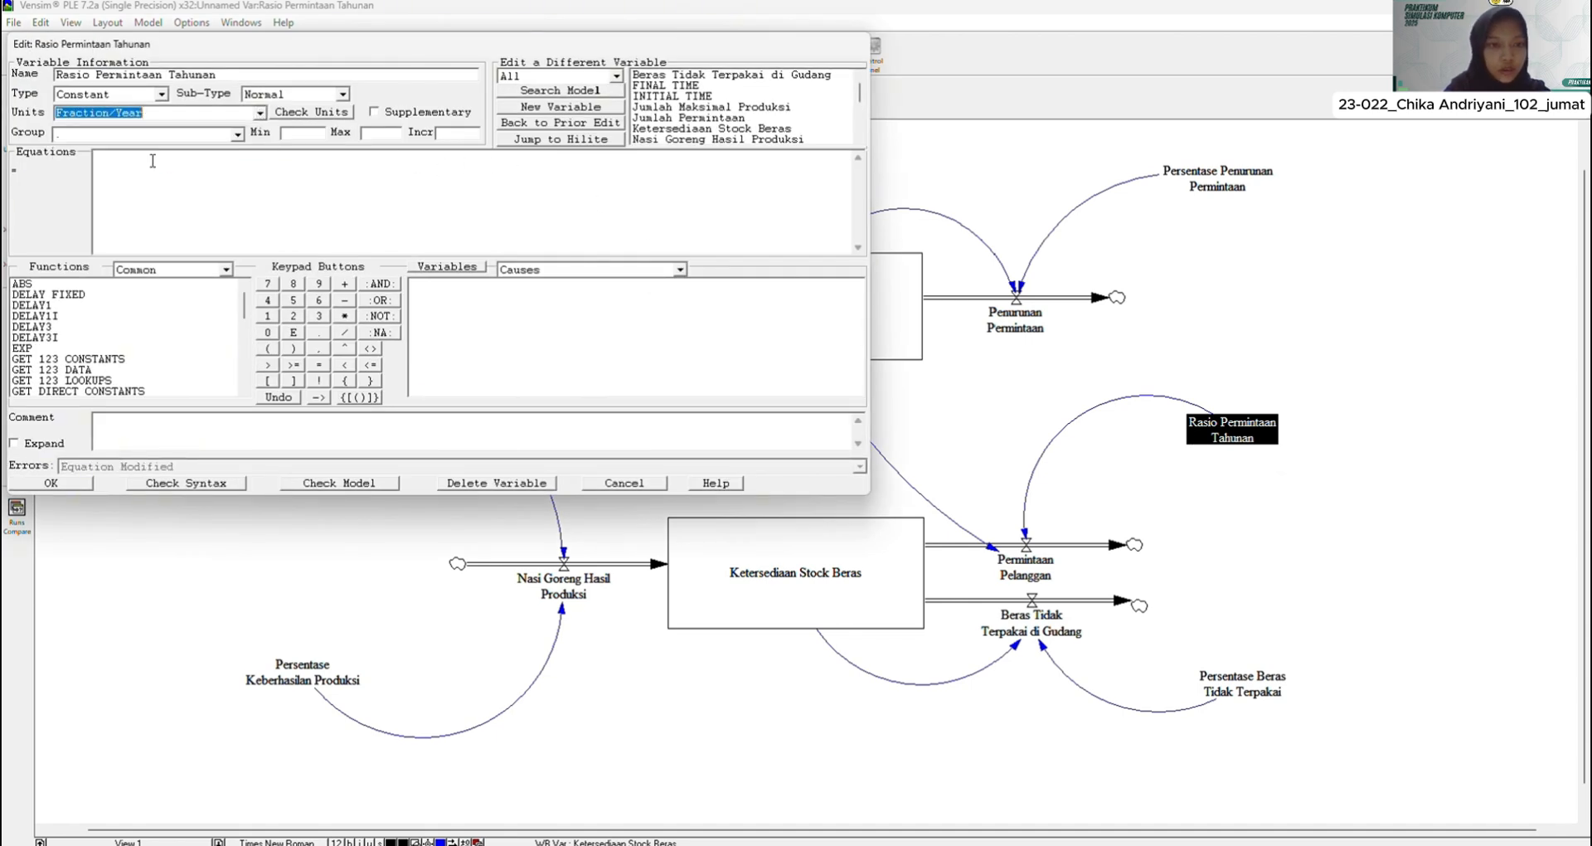
pyautogui.click(154, 166)
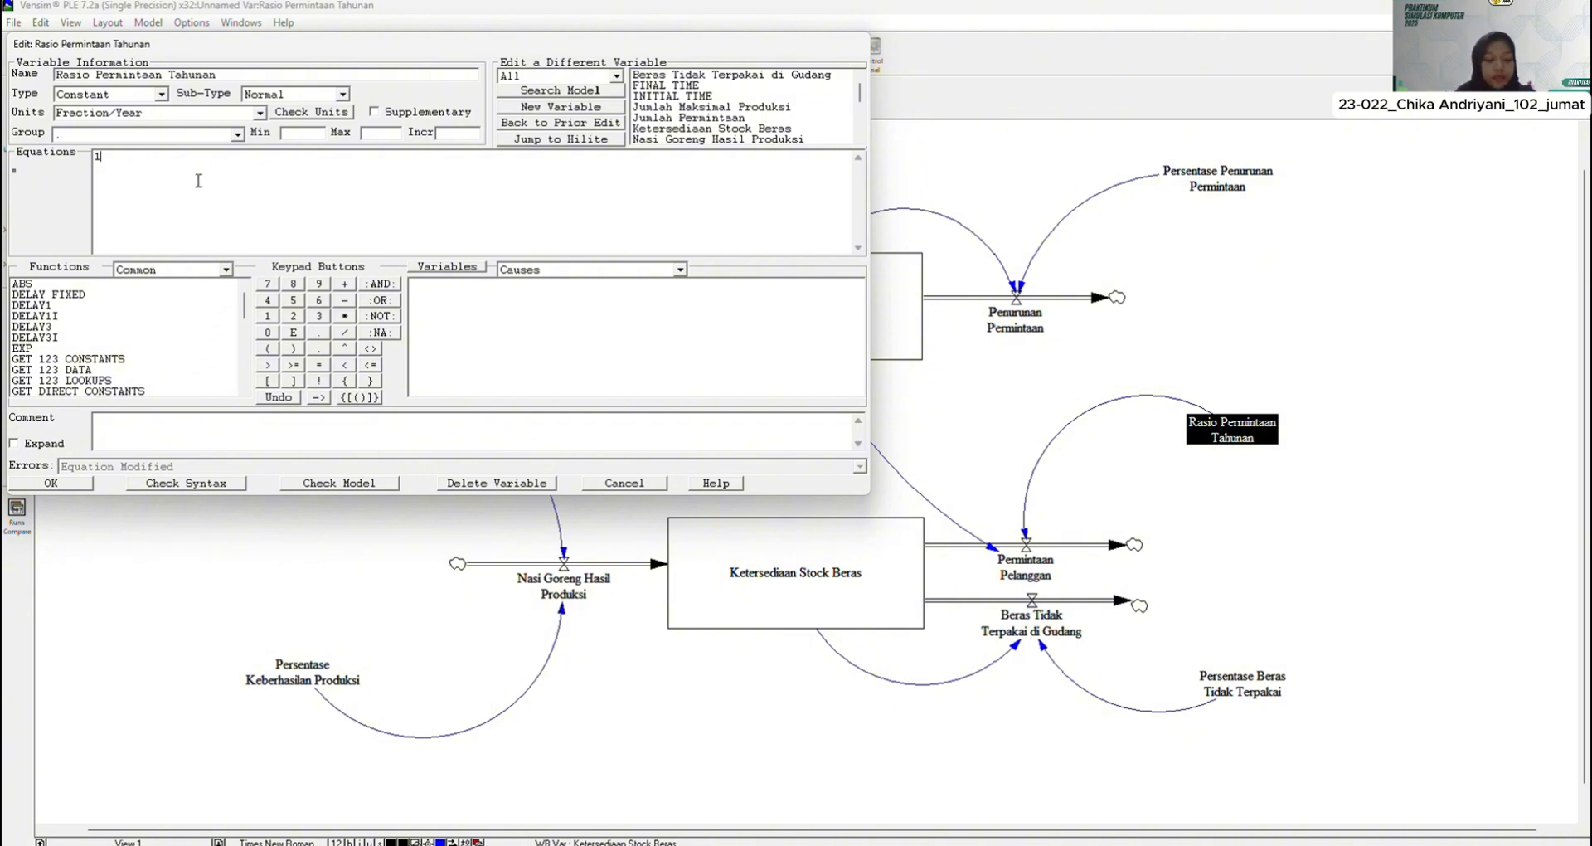
pyautogui.click(51, 484)
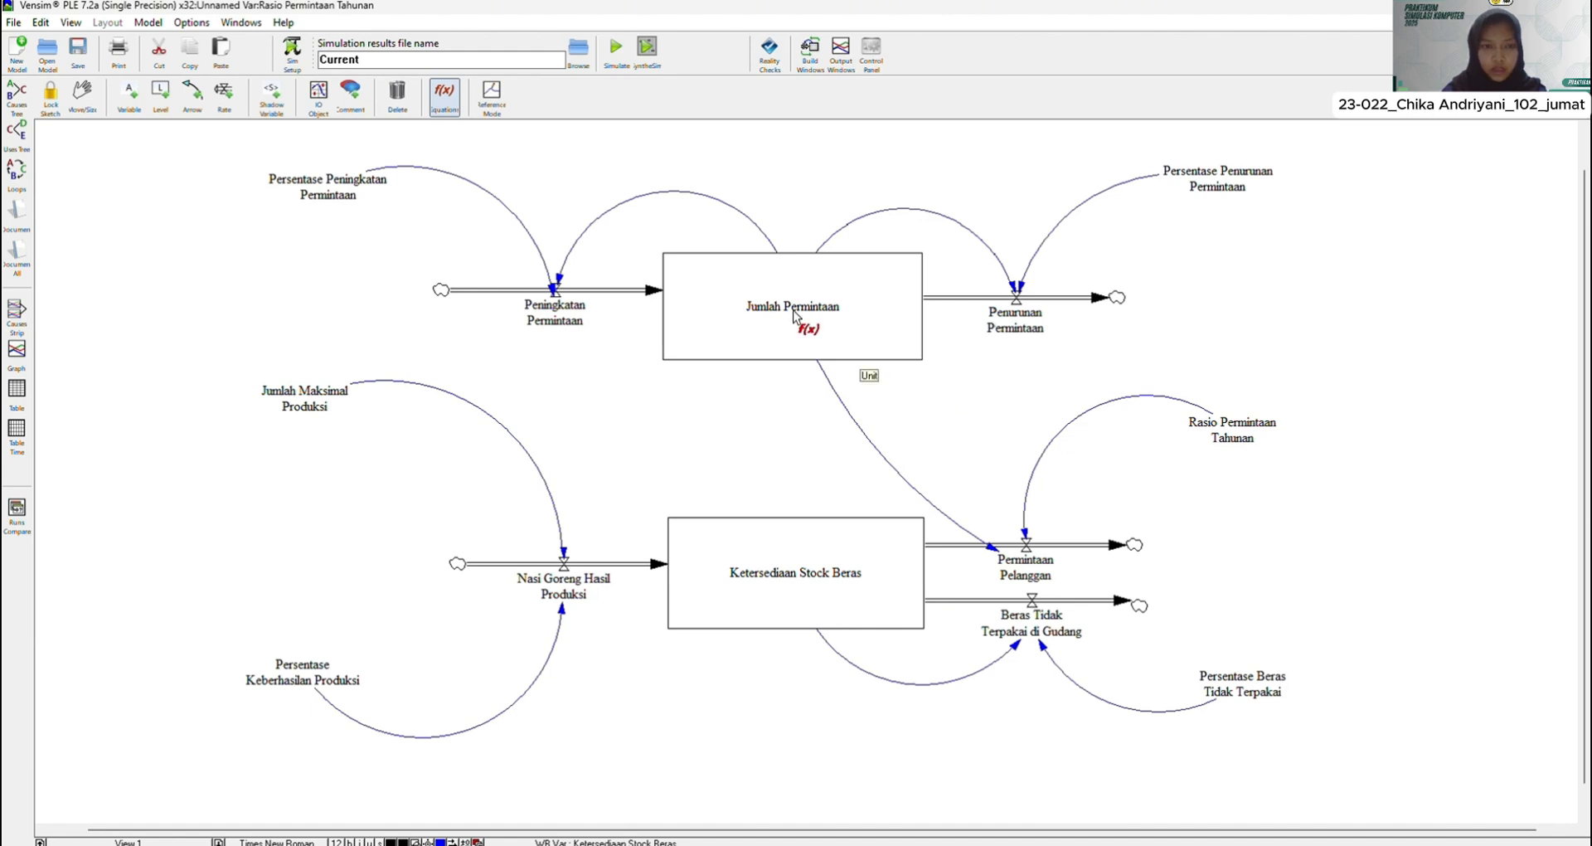
# Step: Run the model check on the completed stock and flow diagram and dismiss its message
pyautogui.click(149, 23)
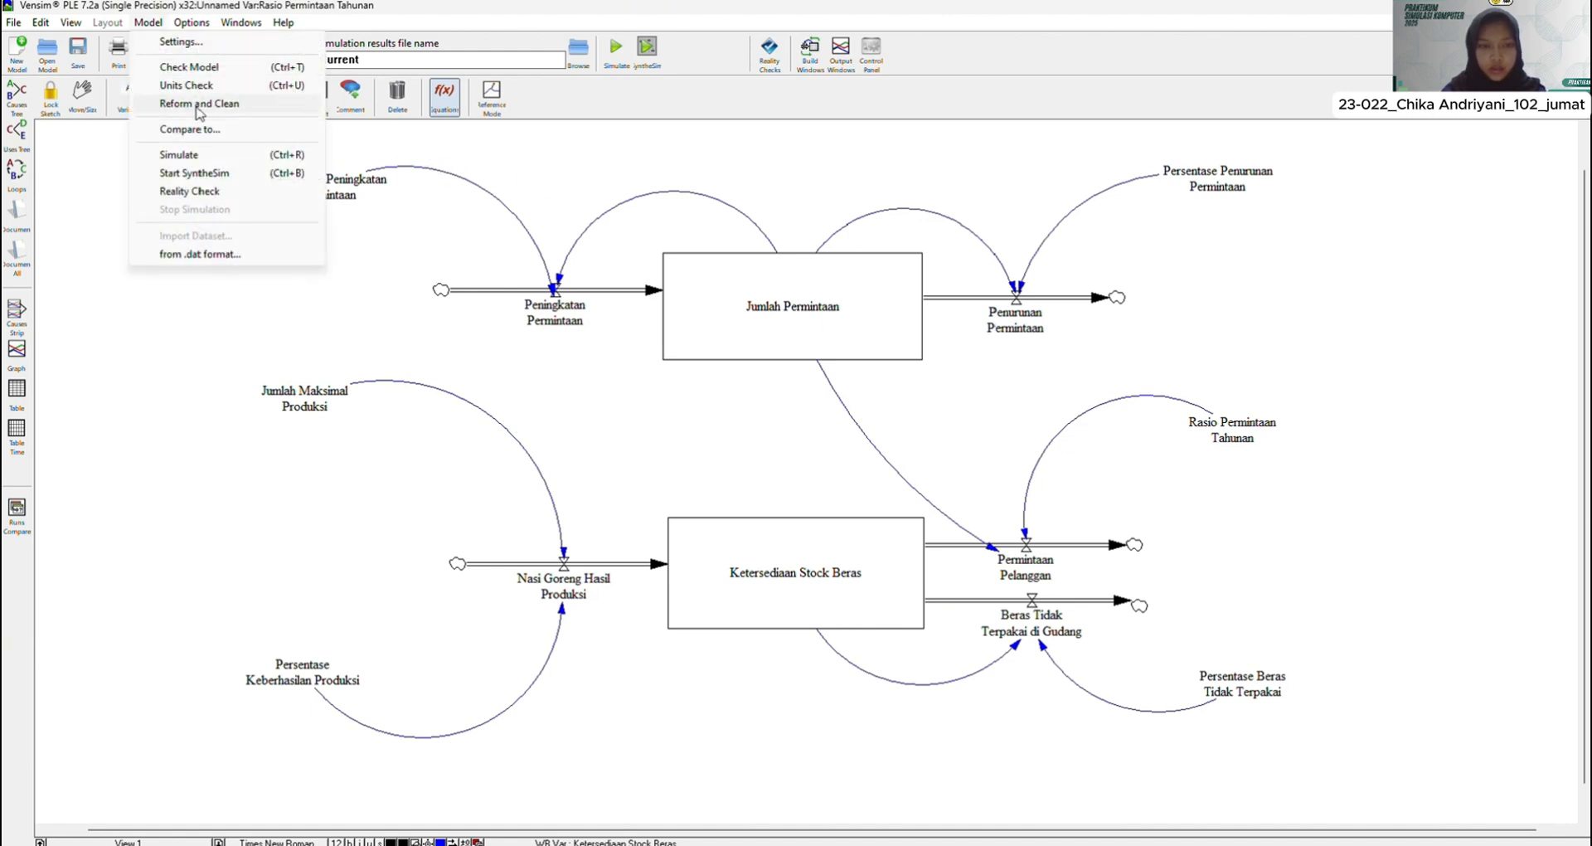
pyautogui.click(231, 70)
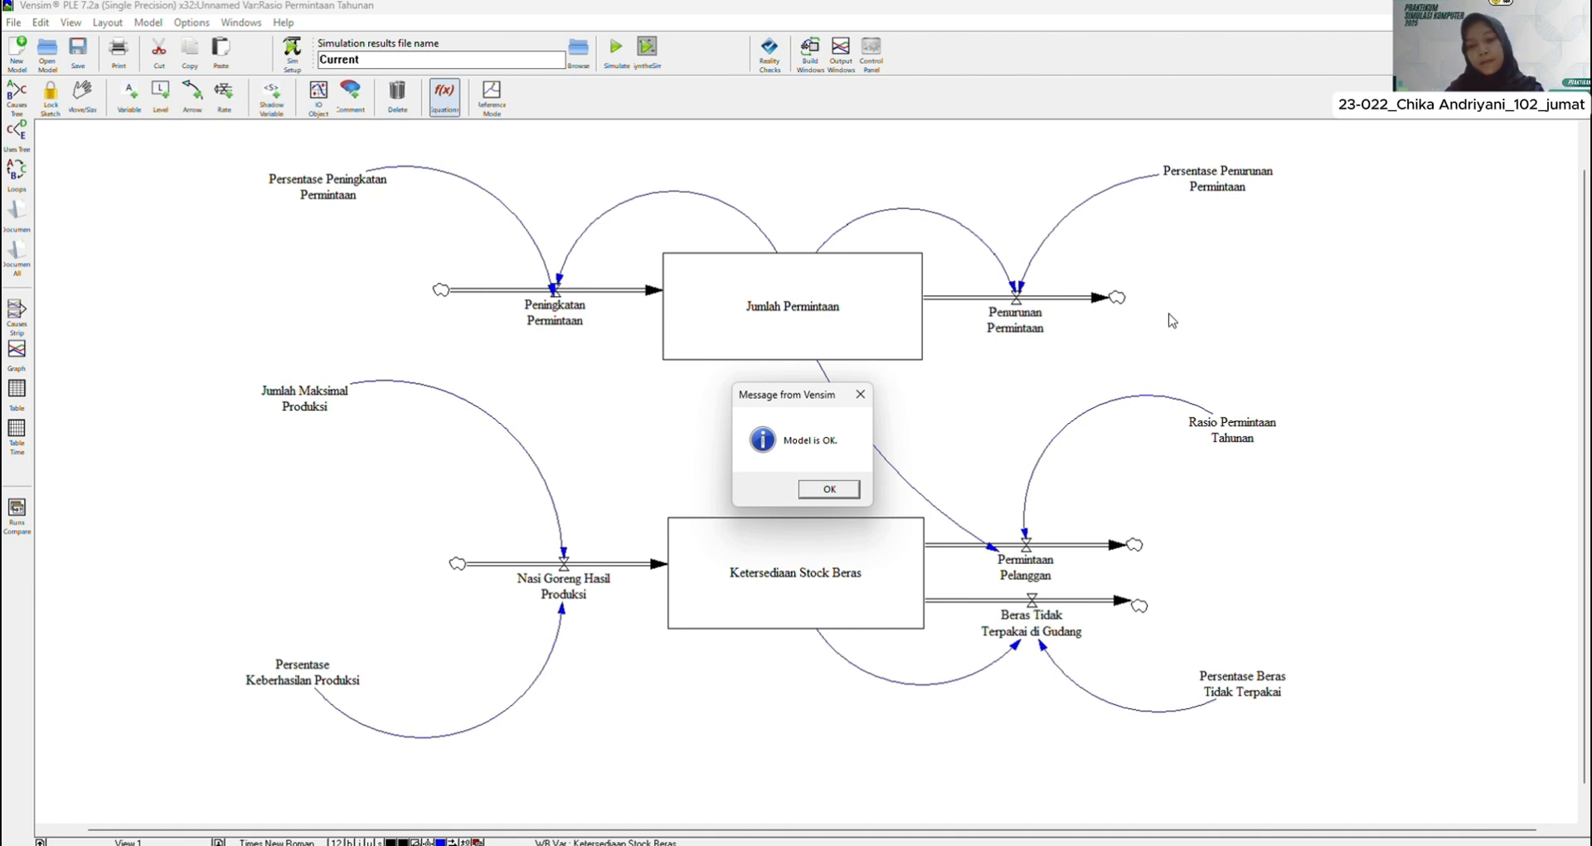
pyautogui.click(831, 490)
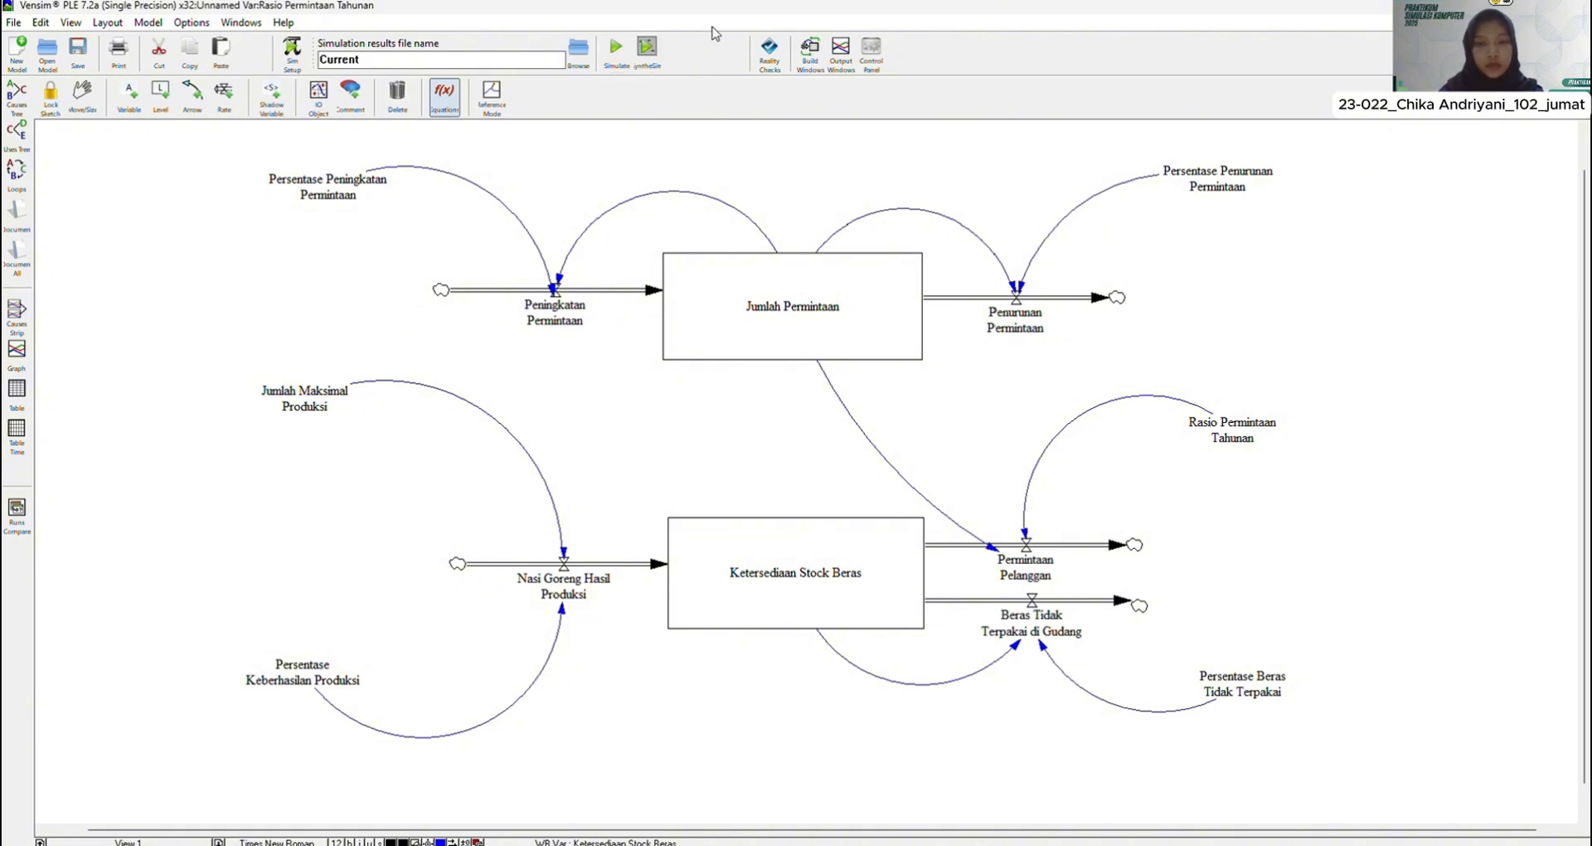
pyautogui.hotkey('ctrl', 'a')
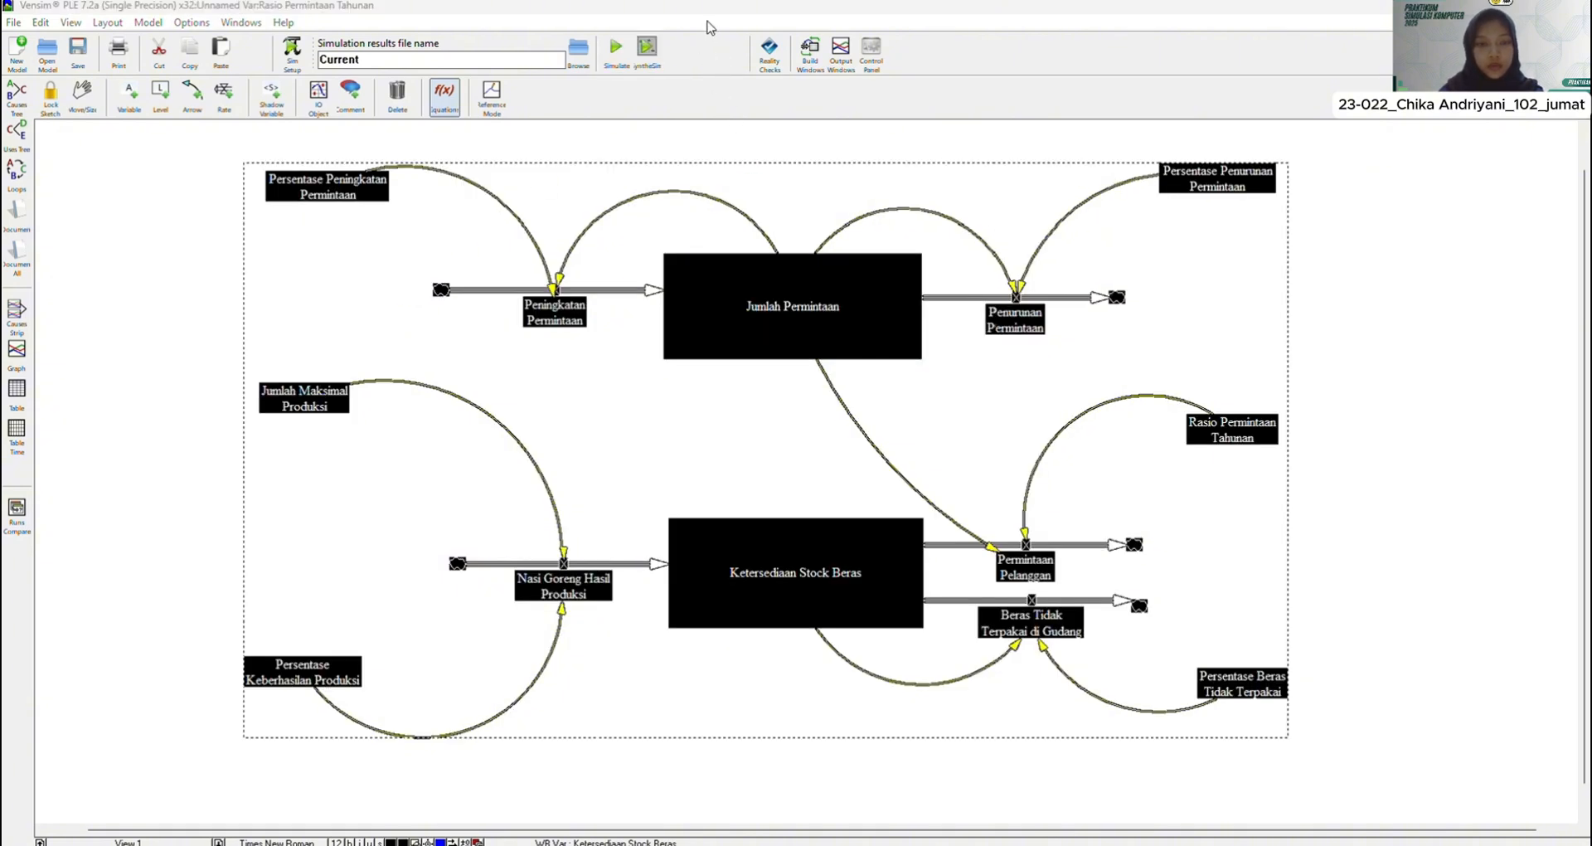
pyautogui.click(733, 134)
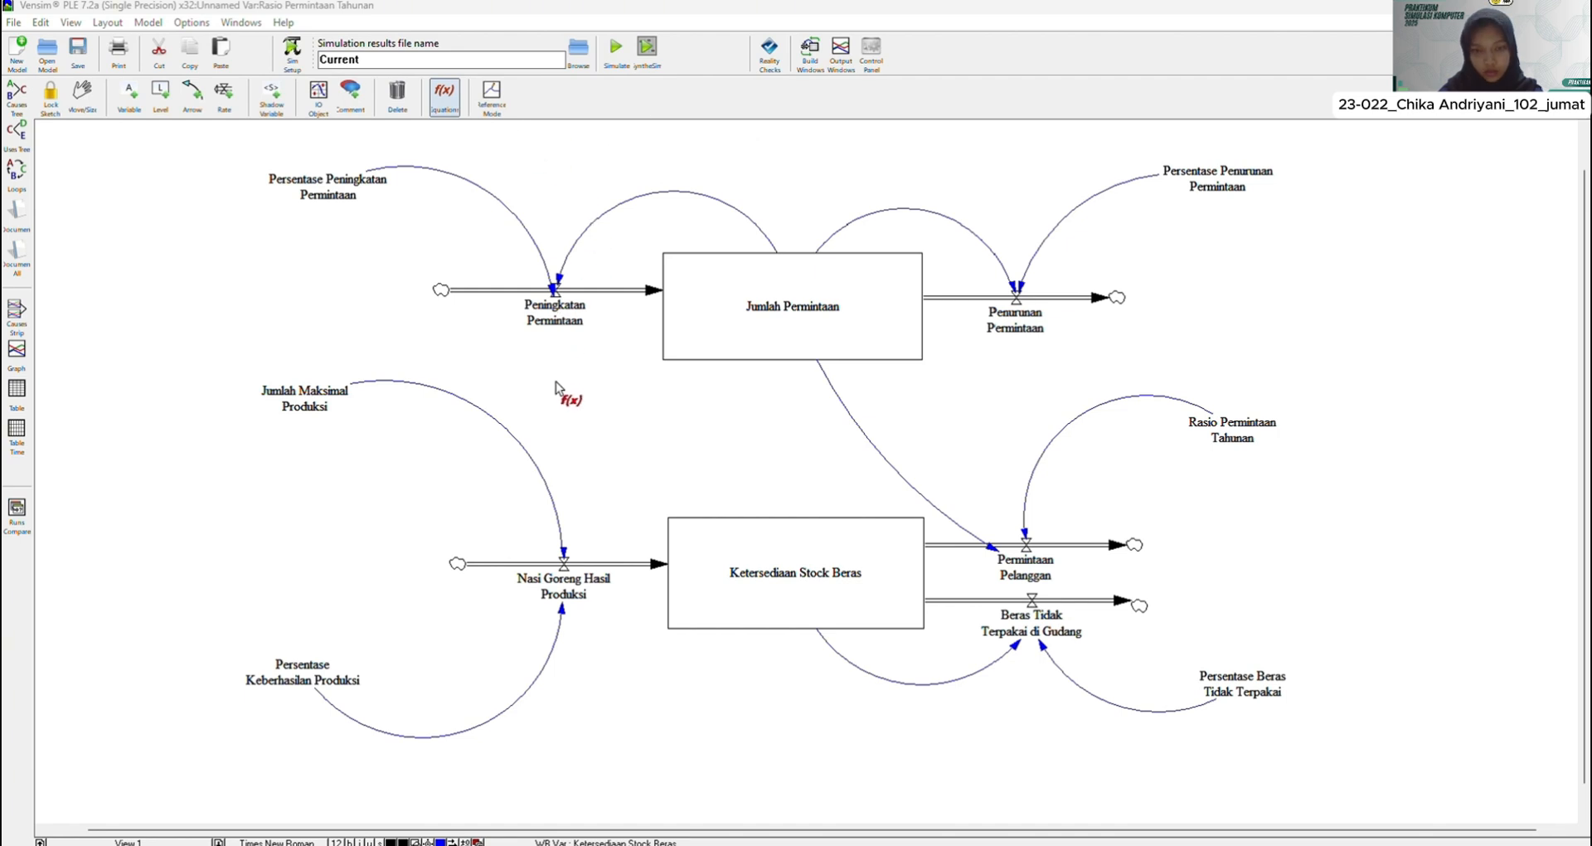
pyautogui.hotkey('ctrl', 'a')
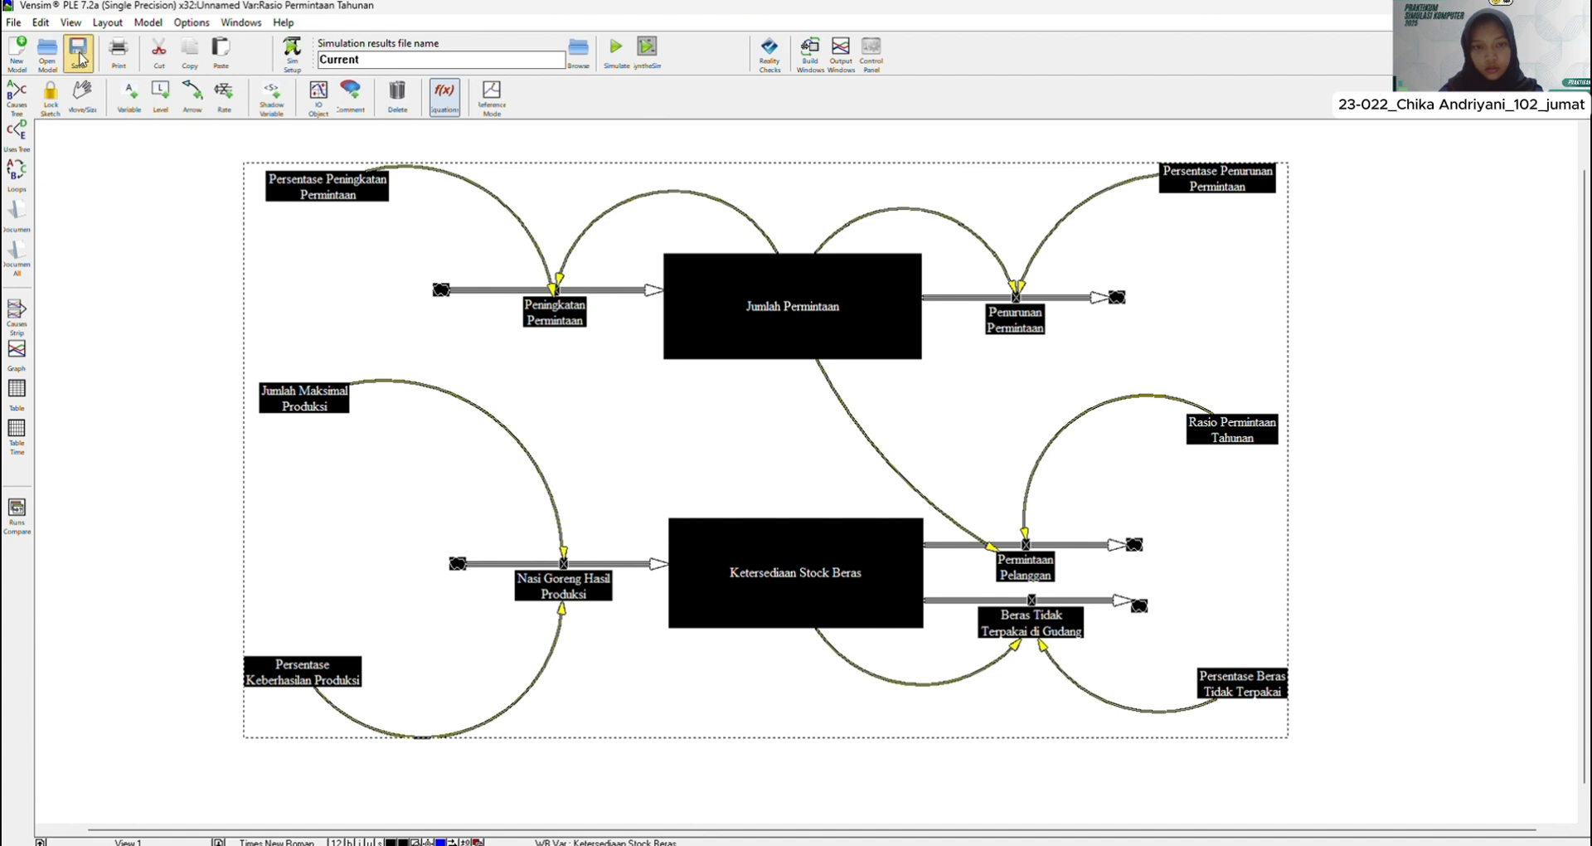
pyautogui.click(163, 26)
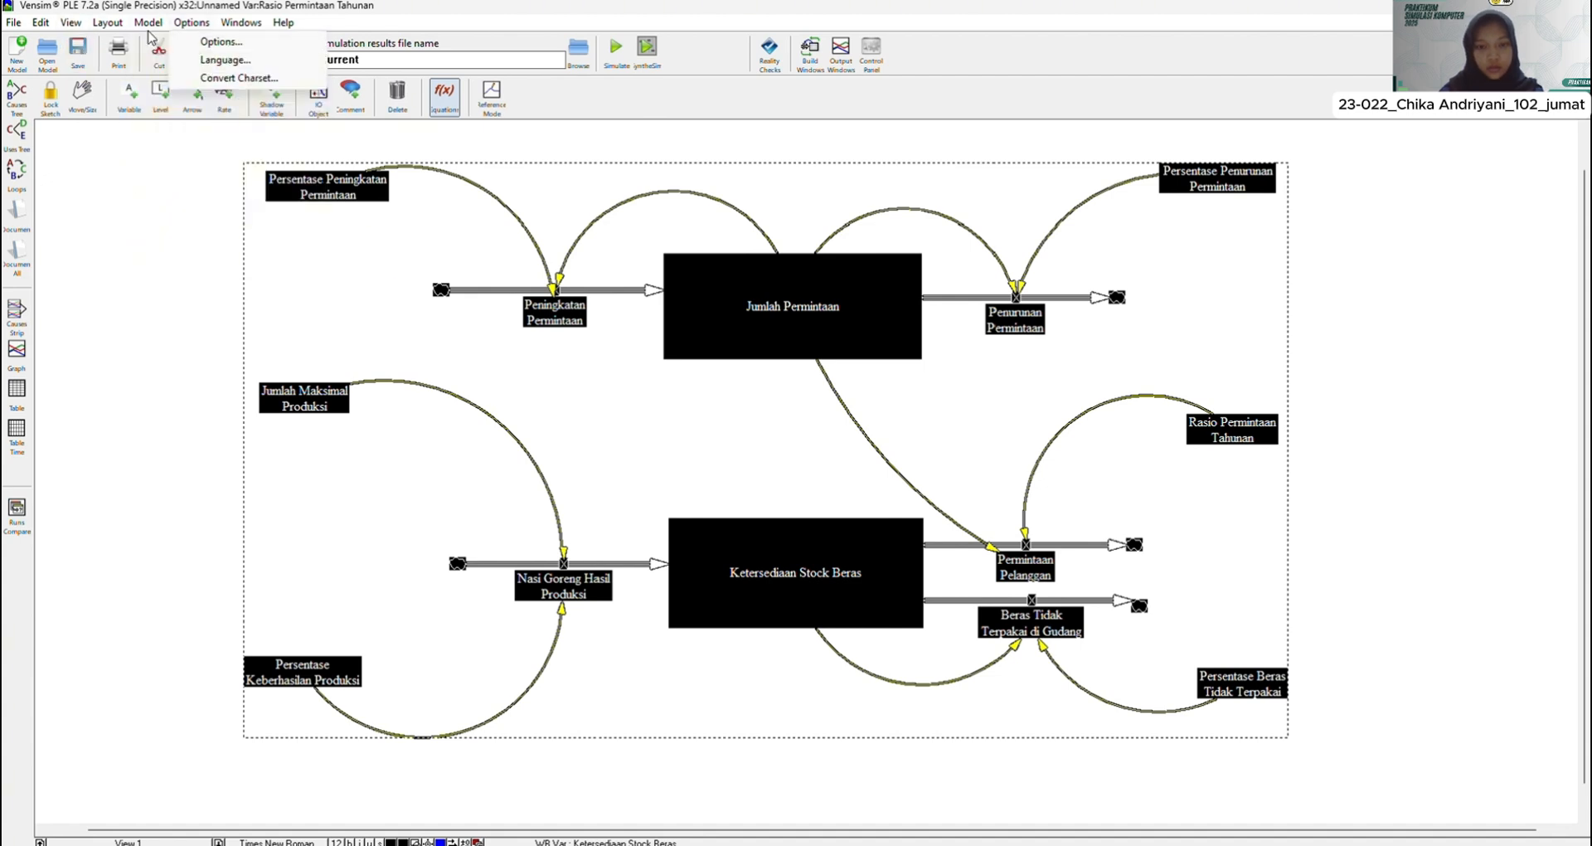
pyautogui.click(175, 68)
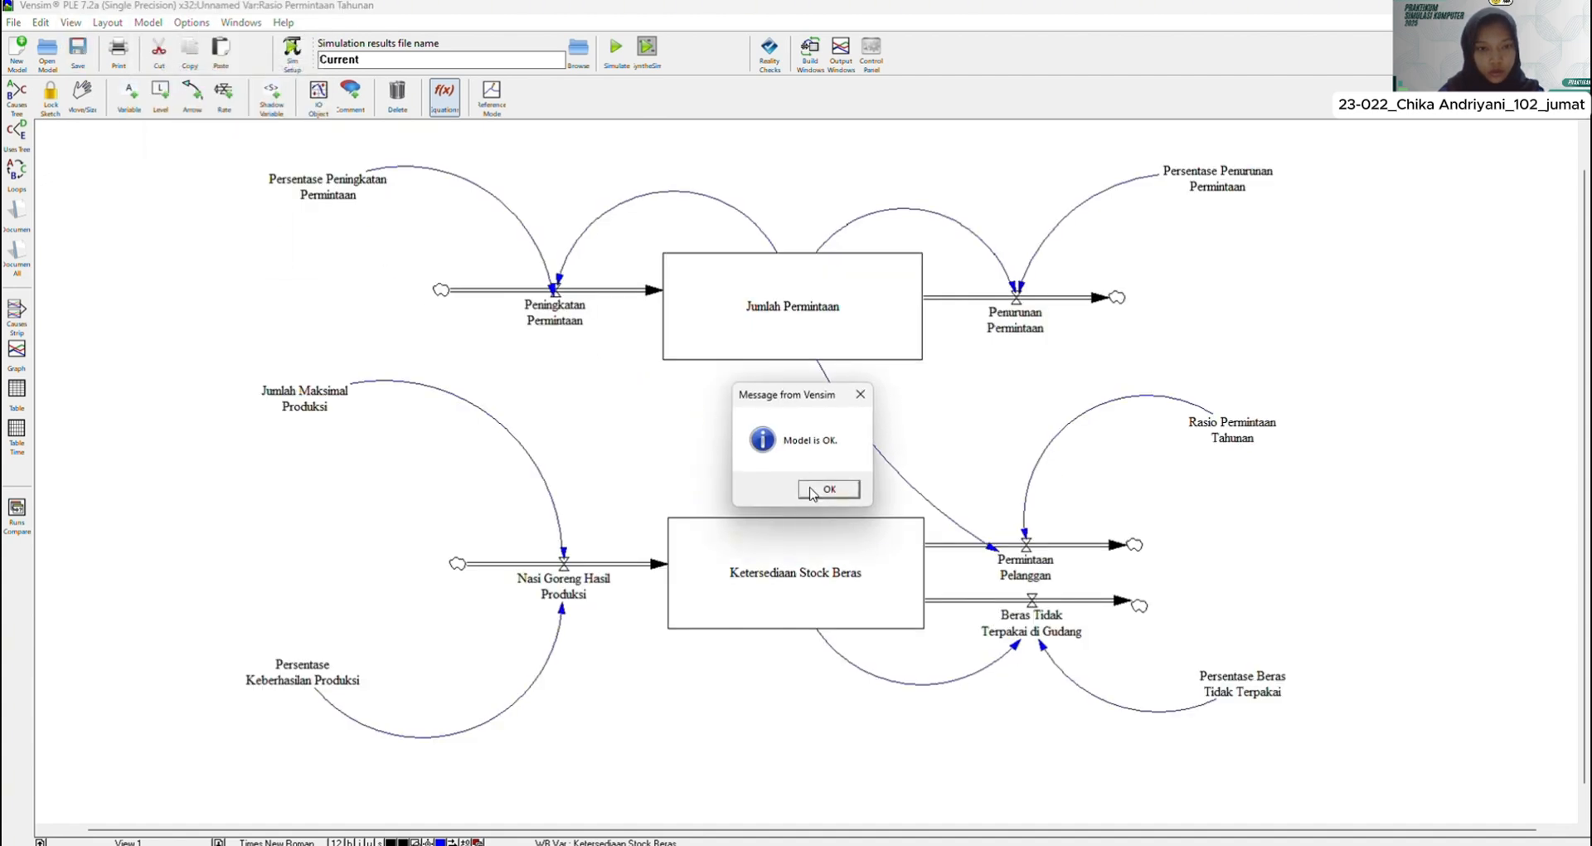
pyautogui.click(821, 490)
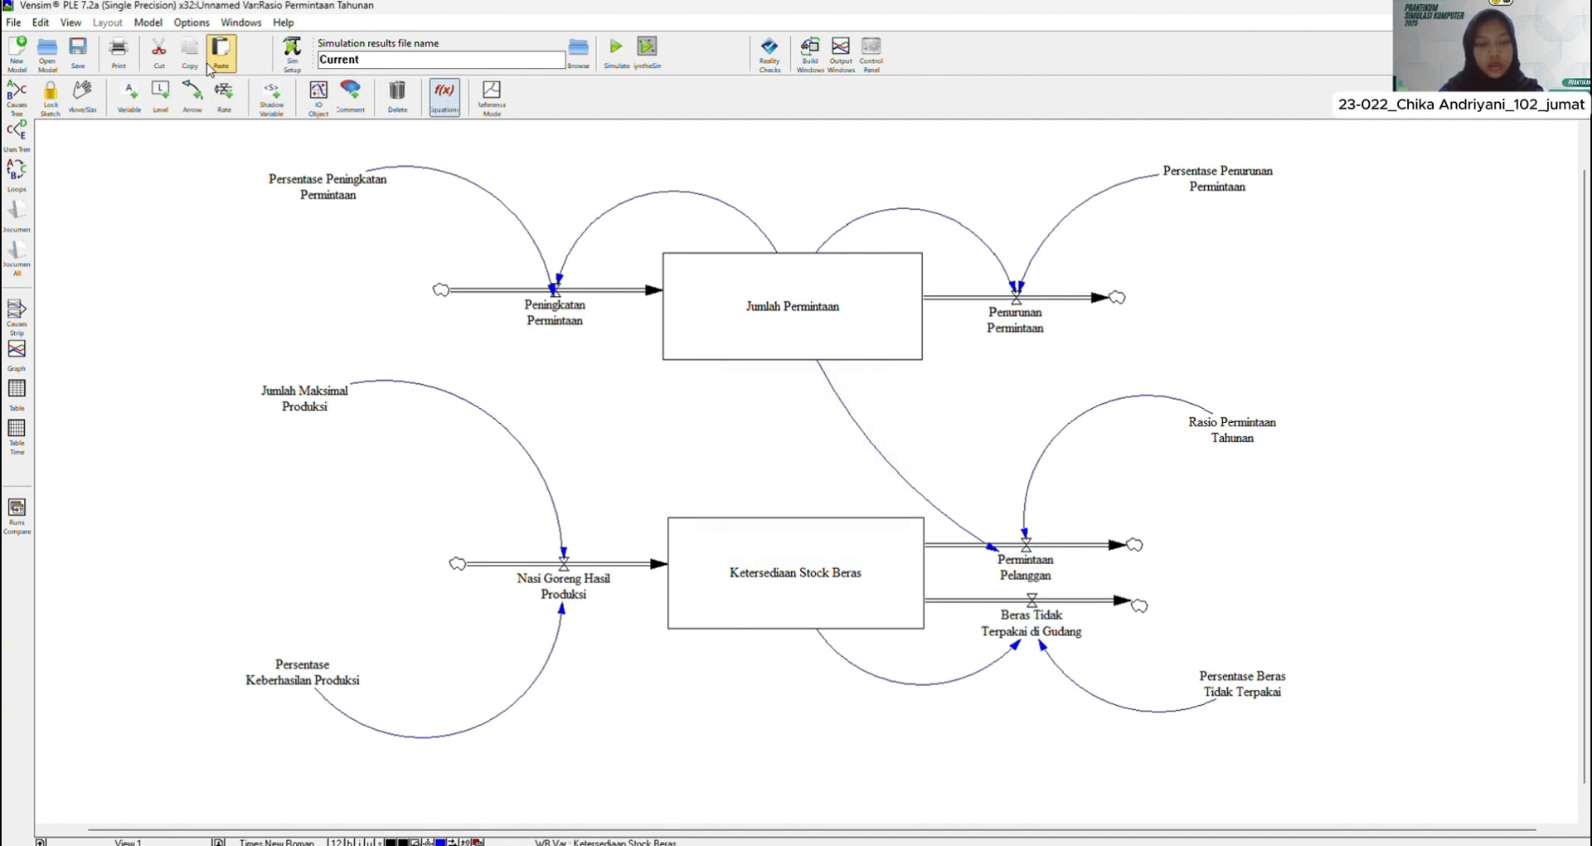
# Step: Run the units check on the model, declining to save the sketch for automated backup
pyautogui.click(160, 25)
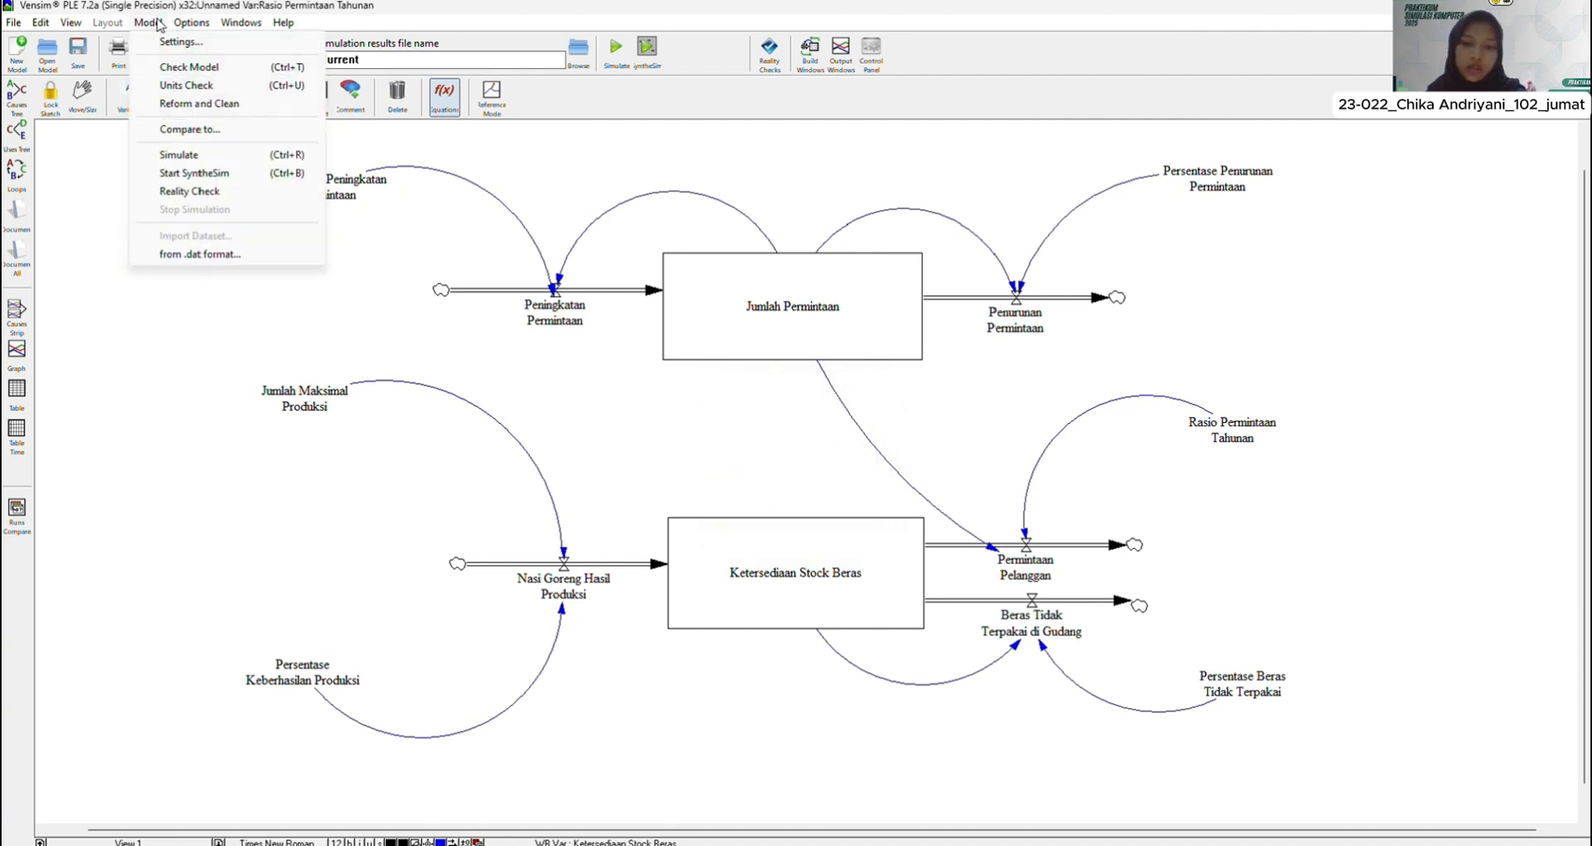
pyautogui.click(241, 155)
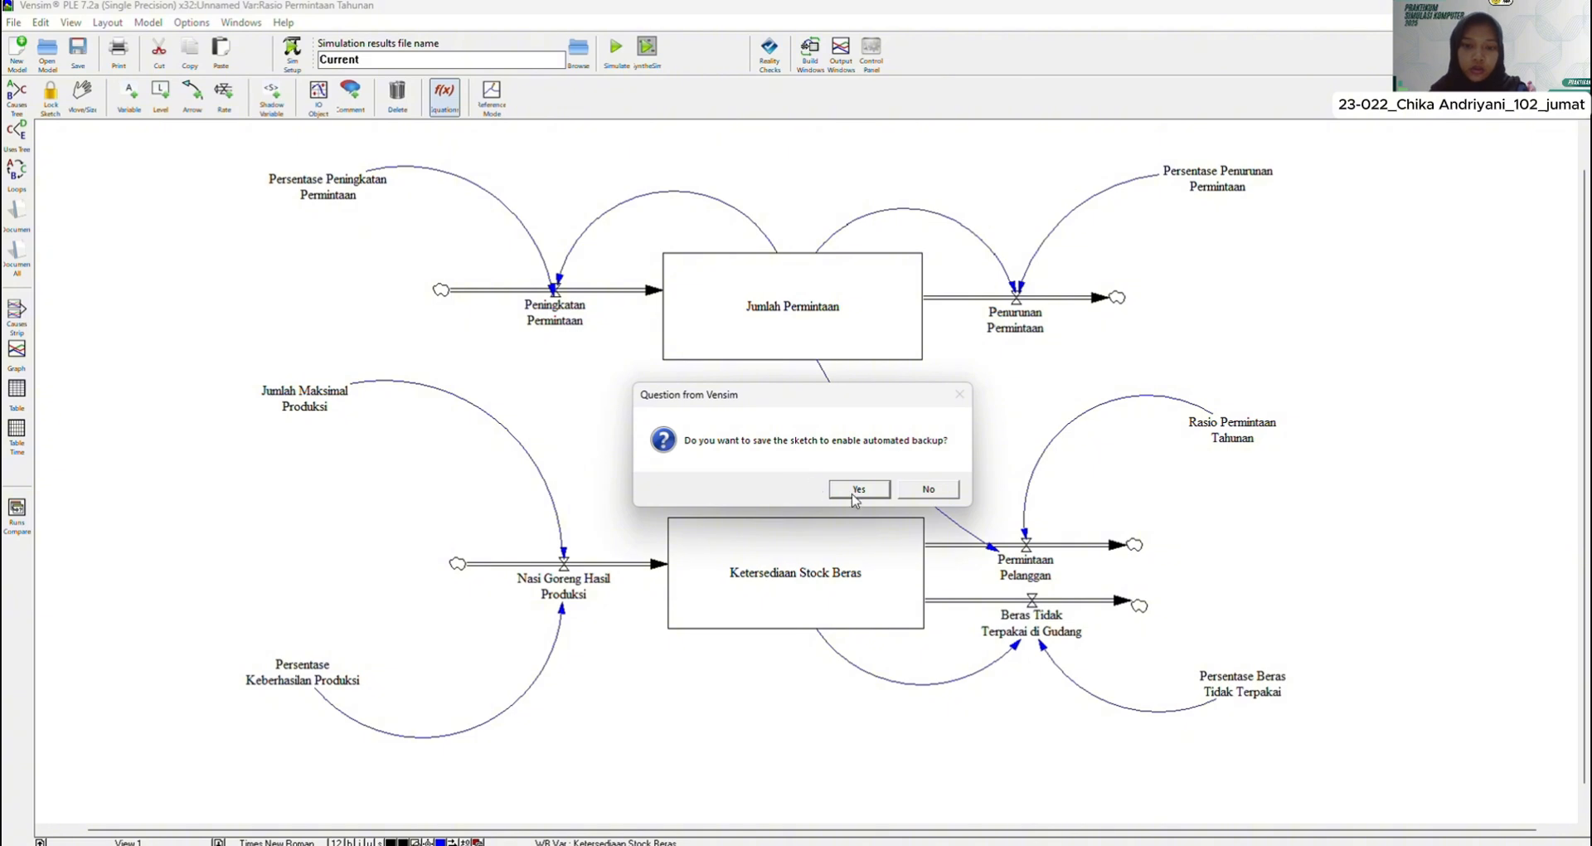
pyautogui.click(914, 493)
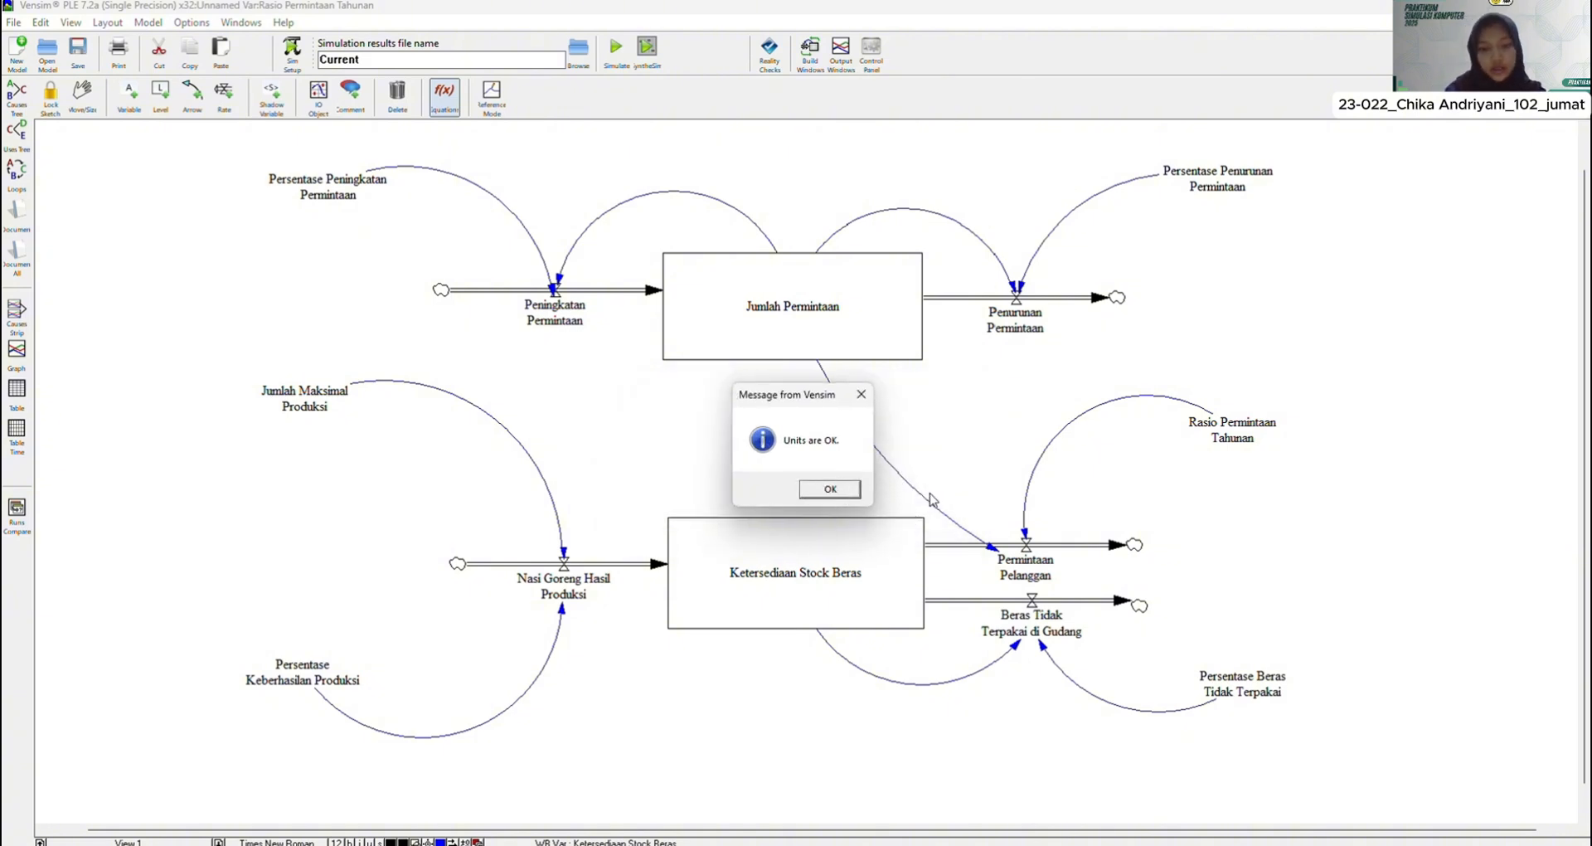
pyautogui.click(829, 489)
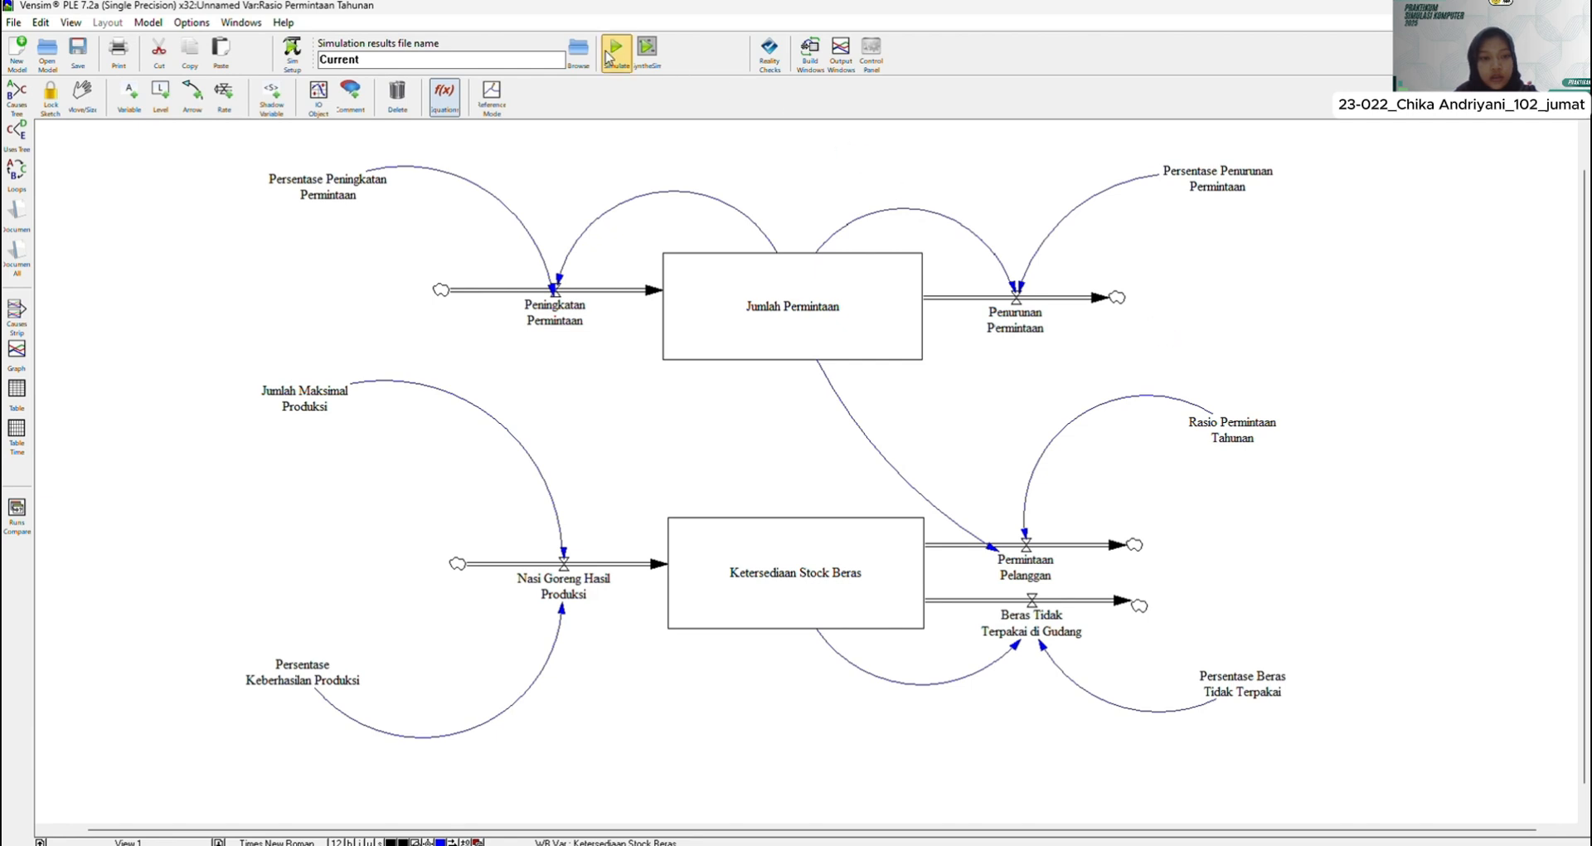
# Step: Change the default arrow color of the view from blue to red
pyautogui.click(81, 98)
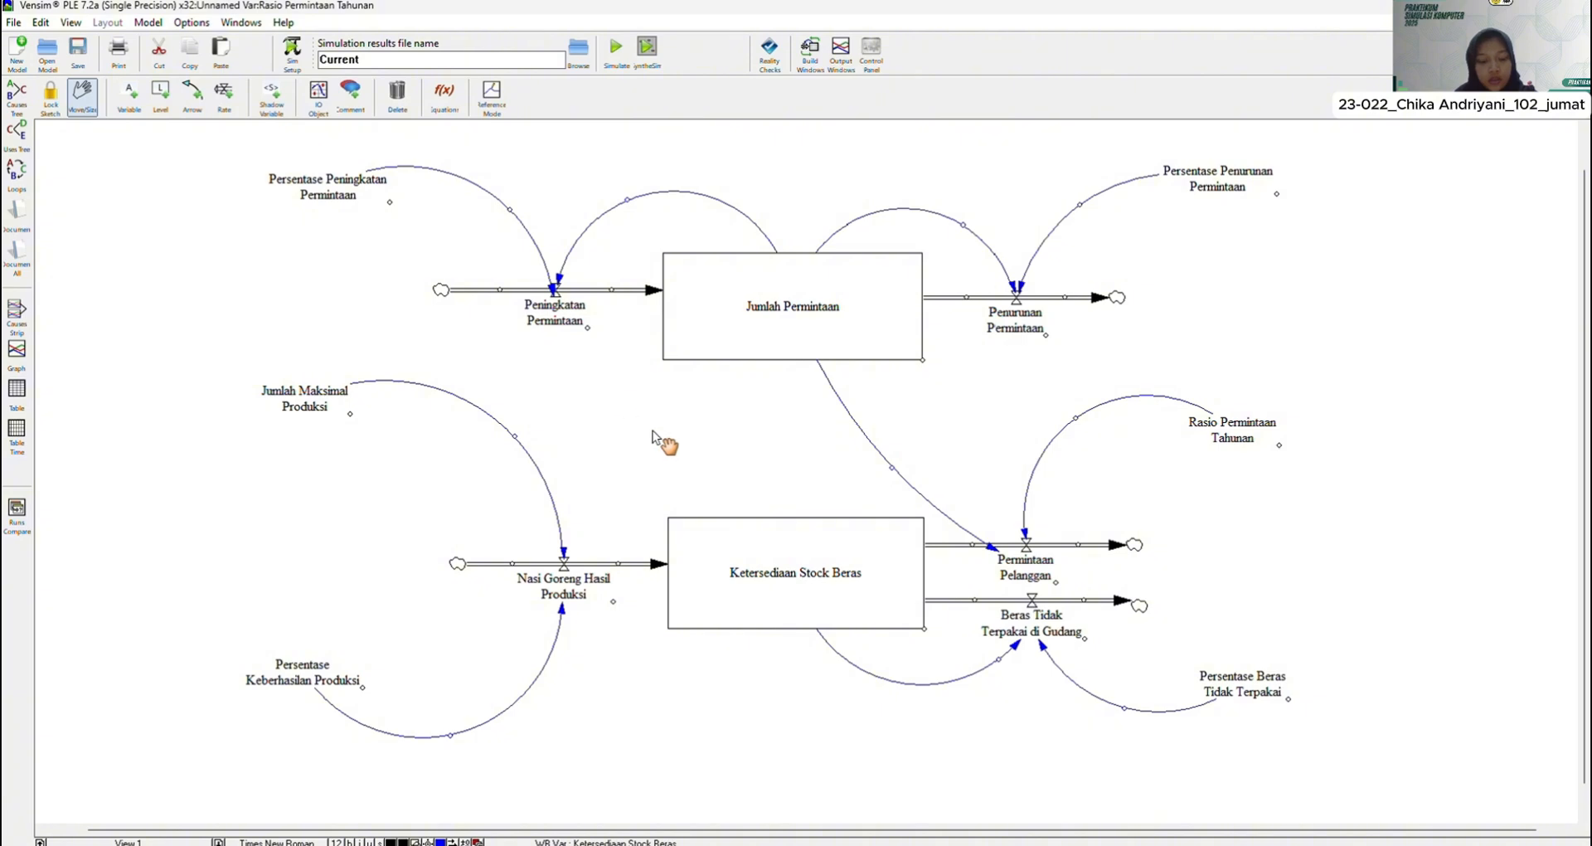
pyautogui.hotkey('ctrl', 'a')
pyautogui.rightClick(1377, 365)
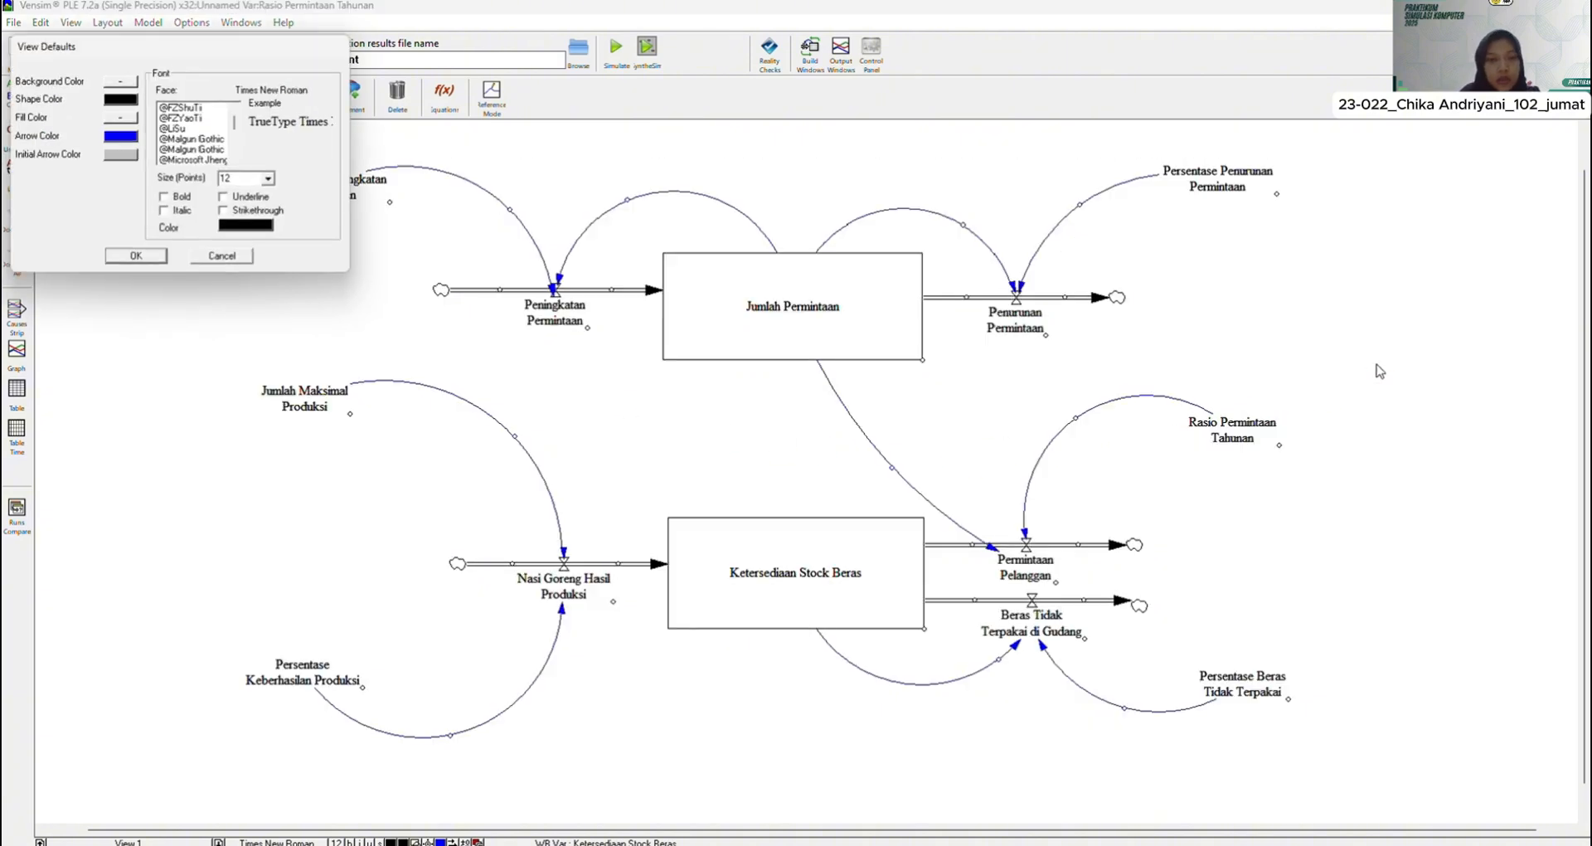
pyautogui.click(125, 139)
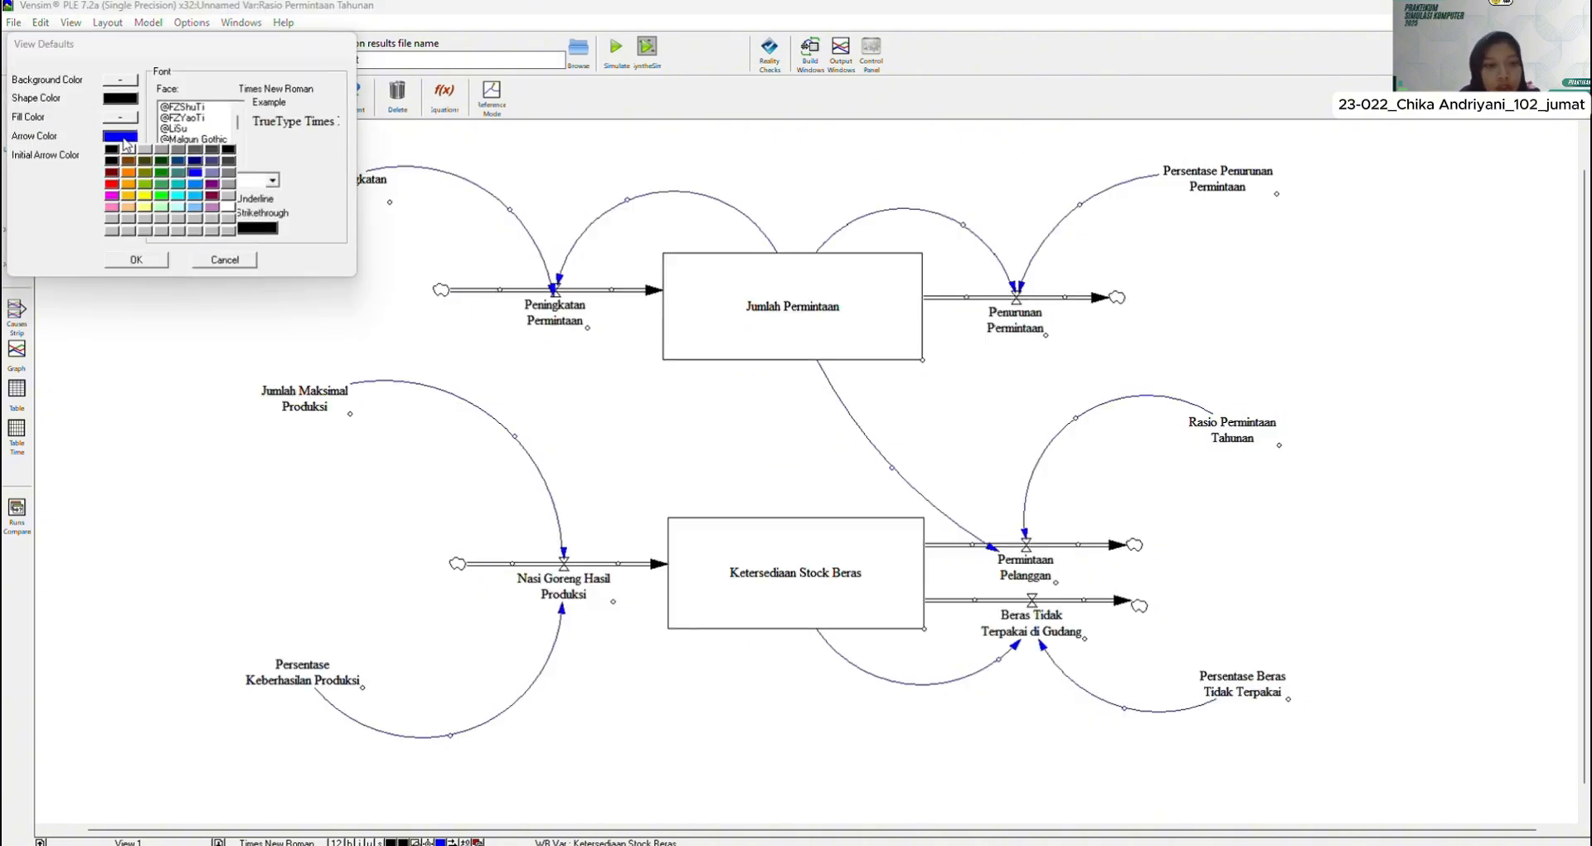
pyautogui.click(113, 184)
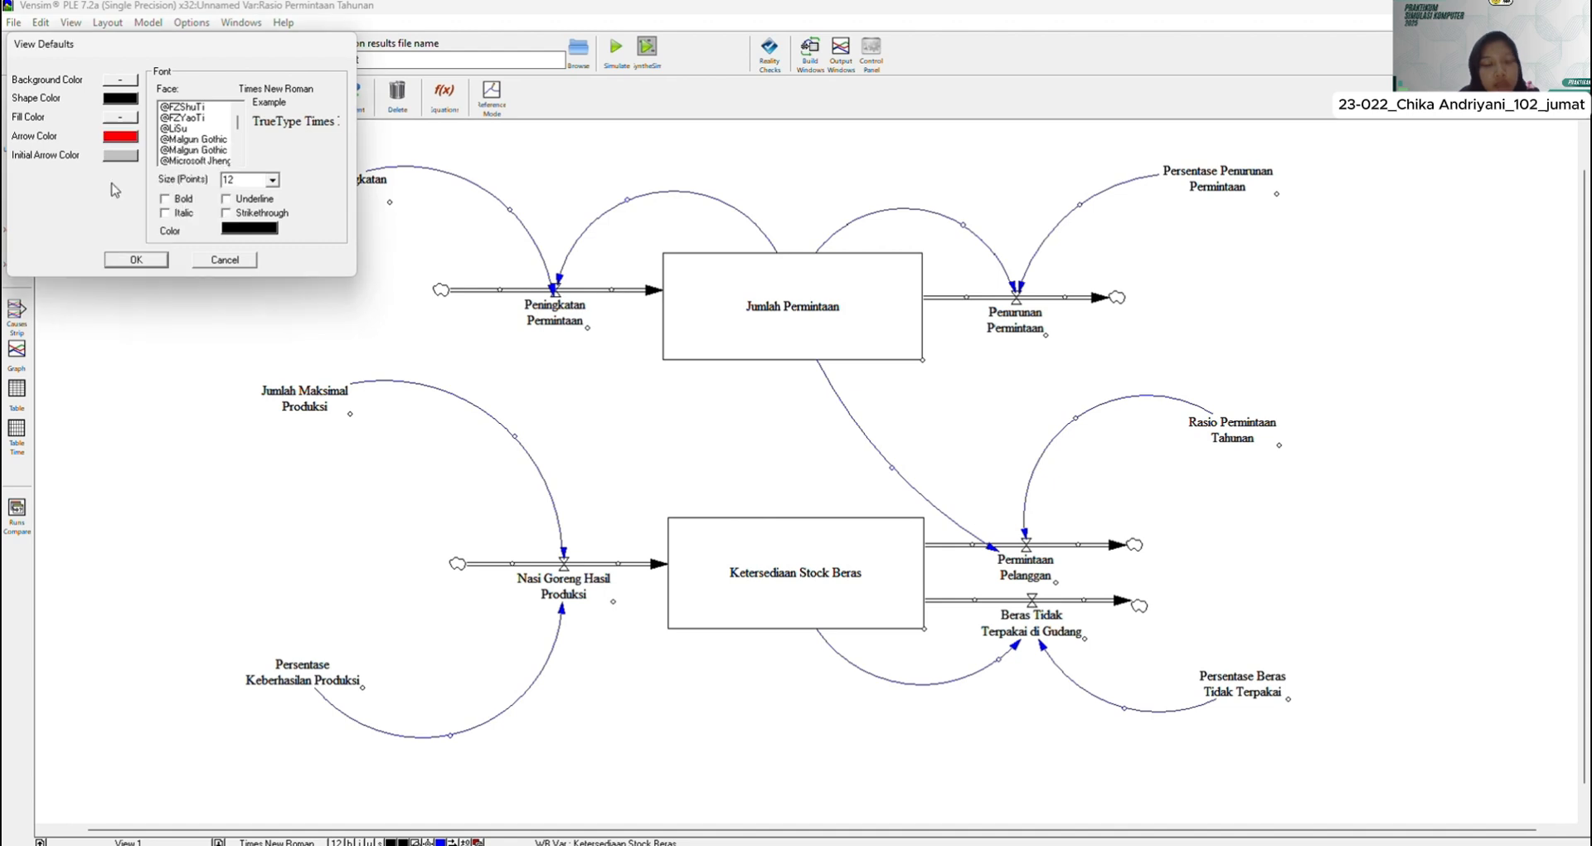
pyautogui.click(136, 260)
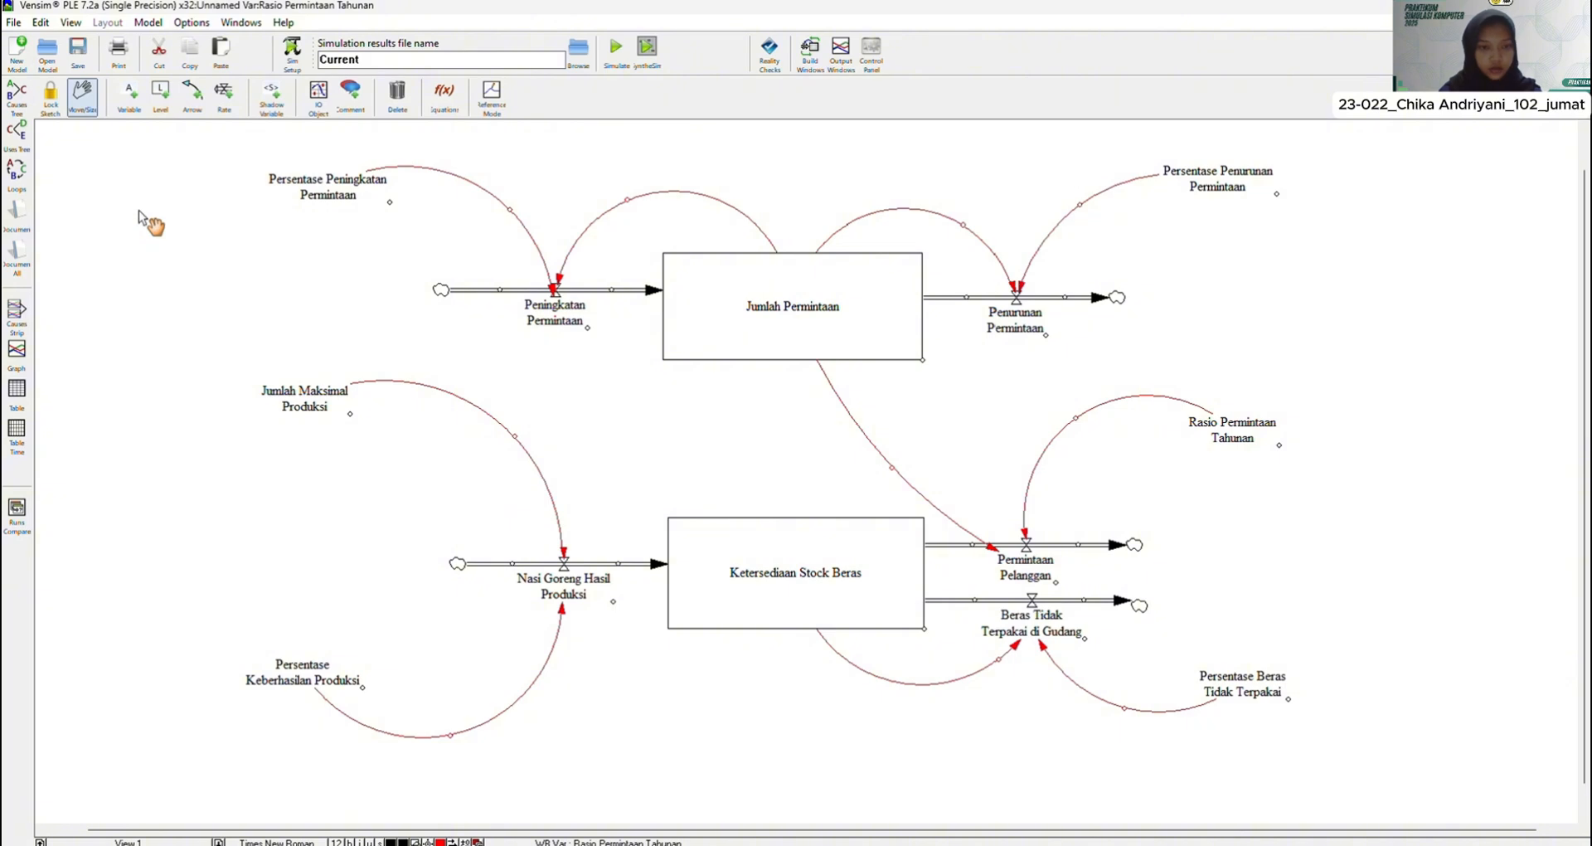
# Step: Simulate the model under the results name Current, declining to save the sketch for automated backup
pyautogui.hotkey('ctrl', 'a')
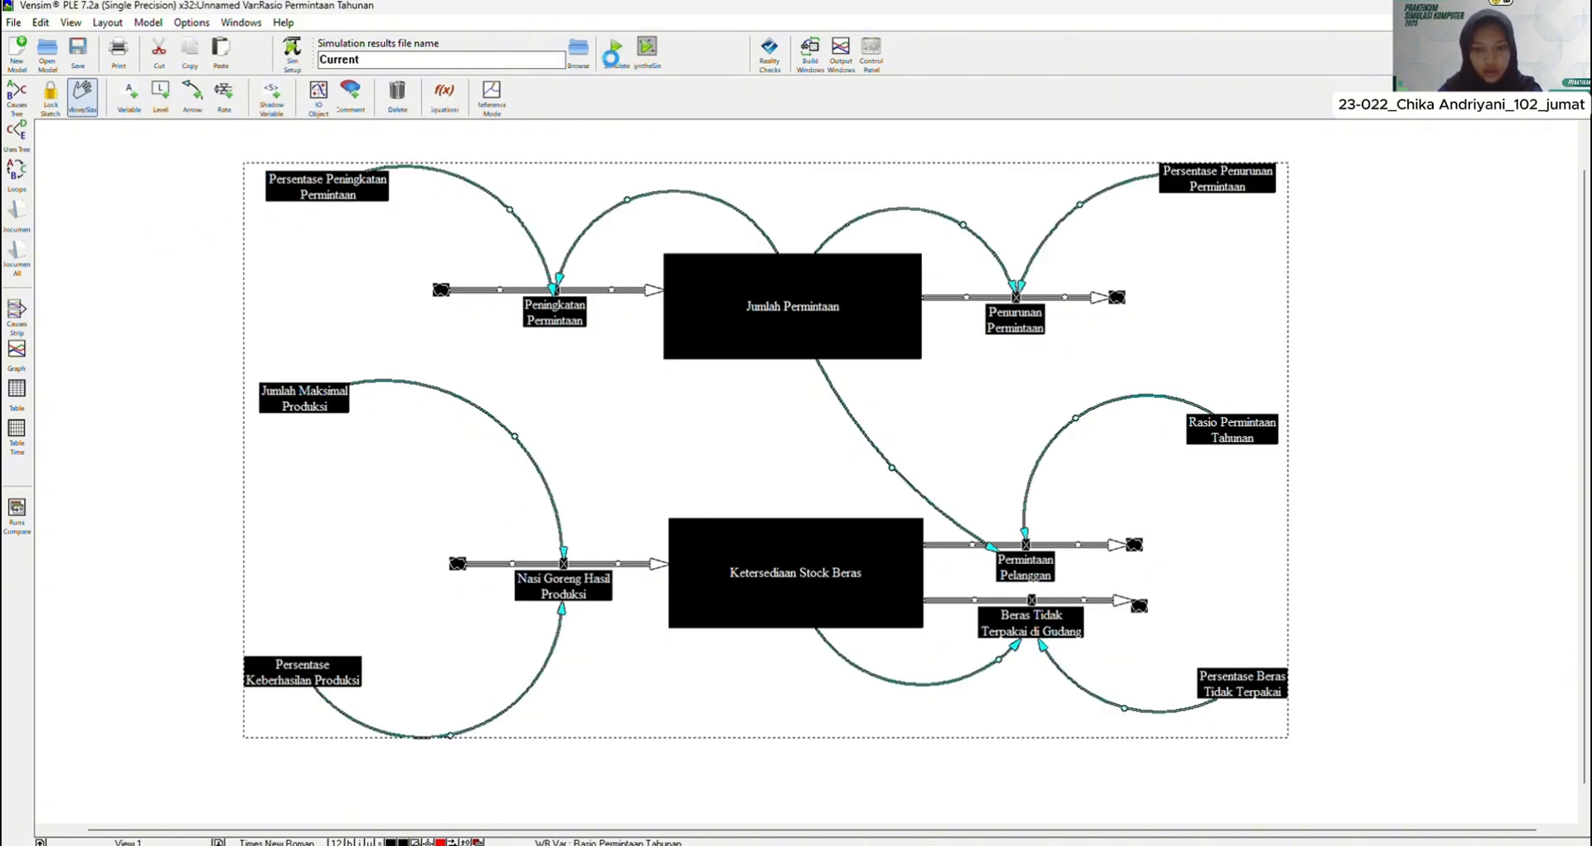
pyautogui.click(647, 48)
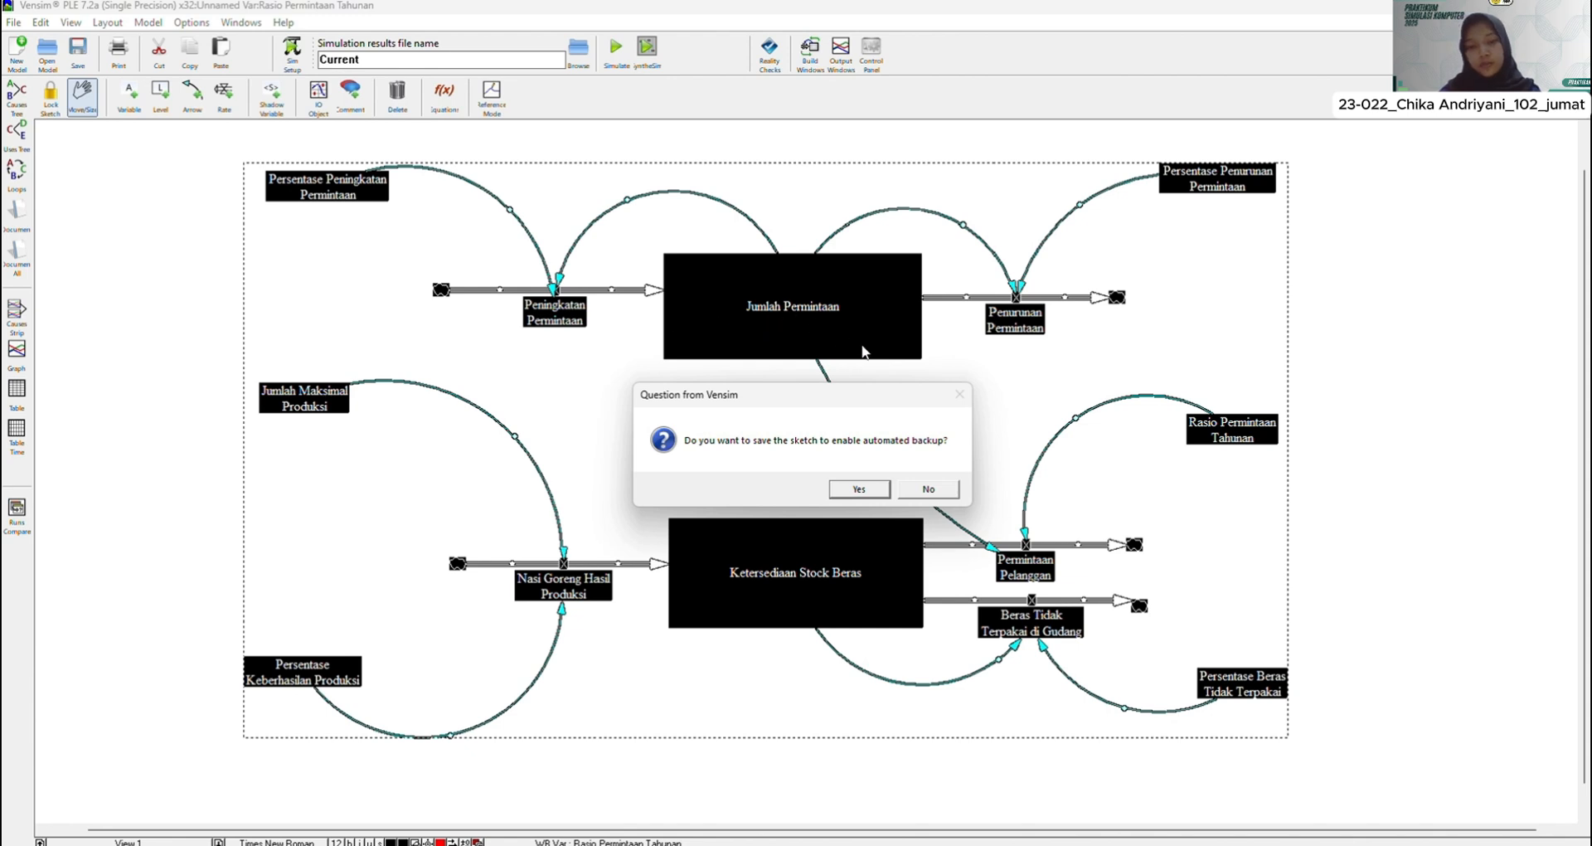
pyautogui.click(916, 492)
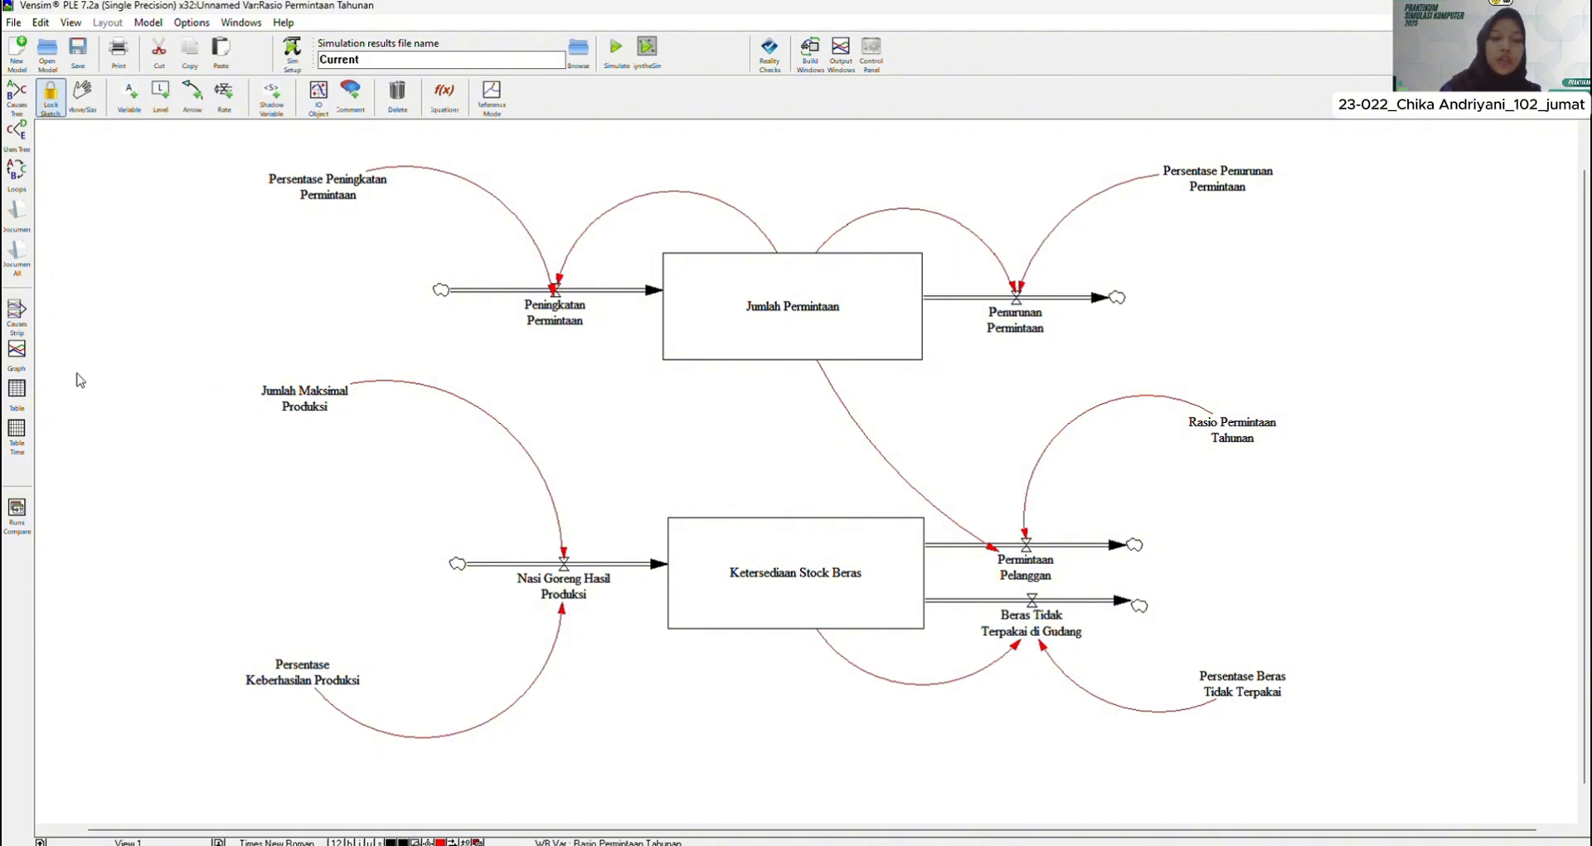
# Step: Graph all of the diagram's variables together, examine the enlarged curves and legend for 2021–2030, and close the graph
pyautogui.hotkey('ctrl', 'a')
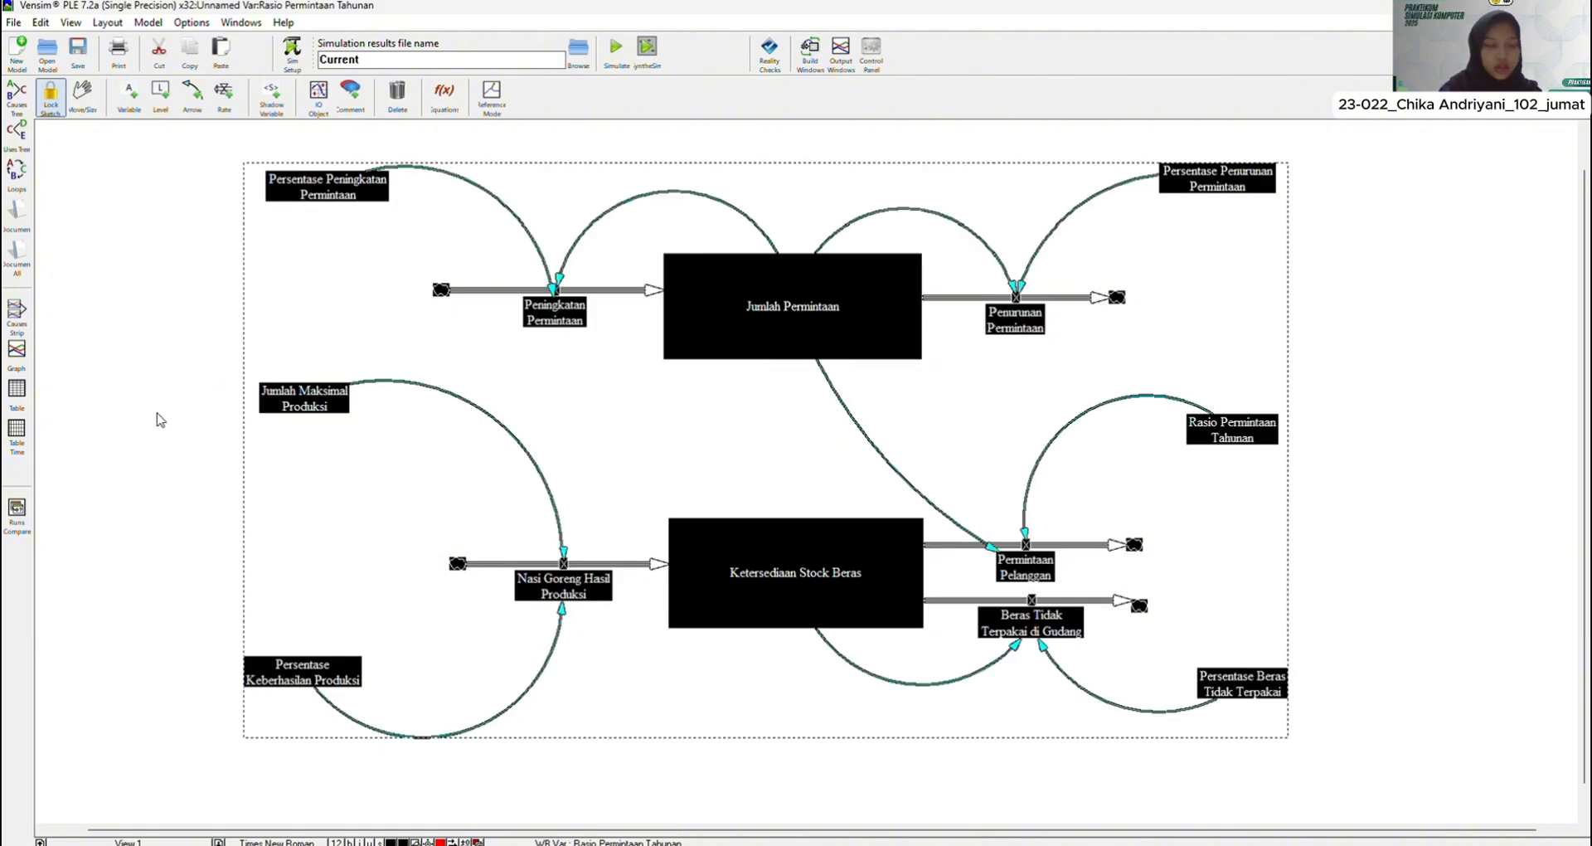
pyautogui.click(18, 358)
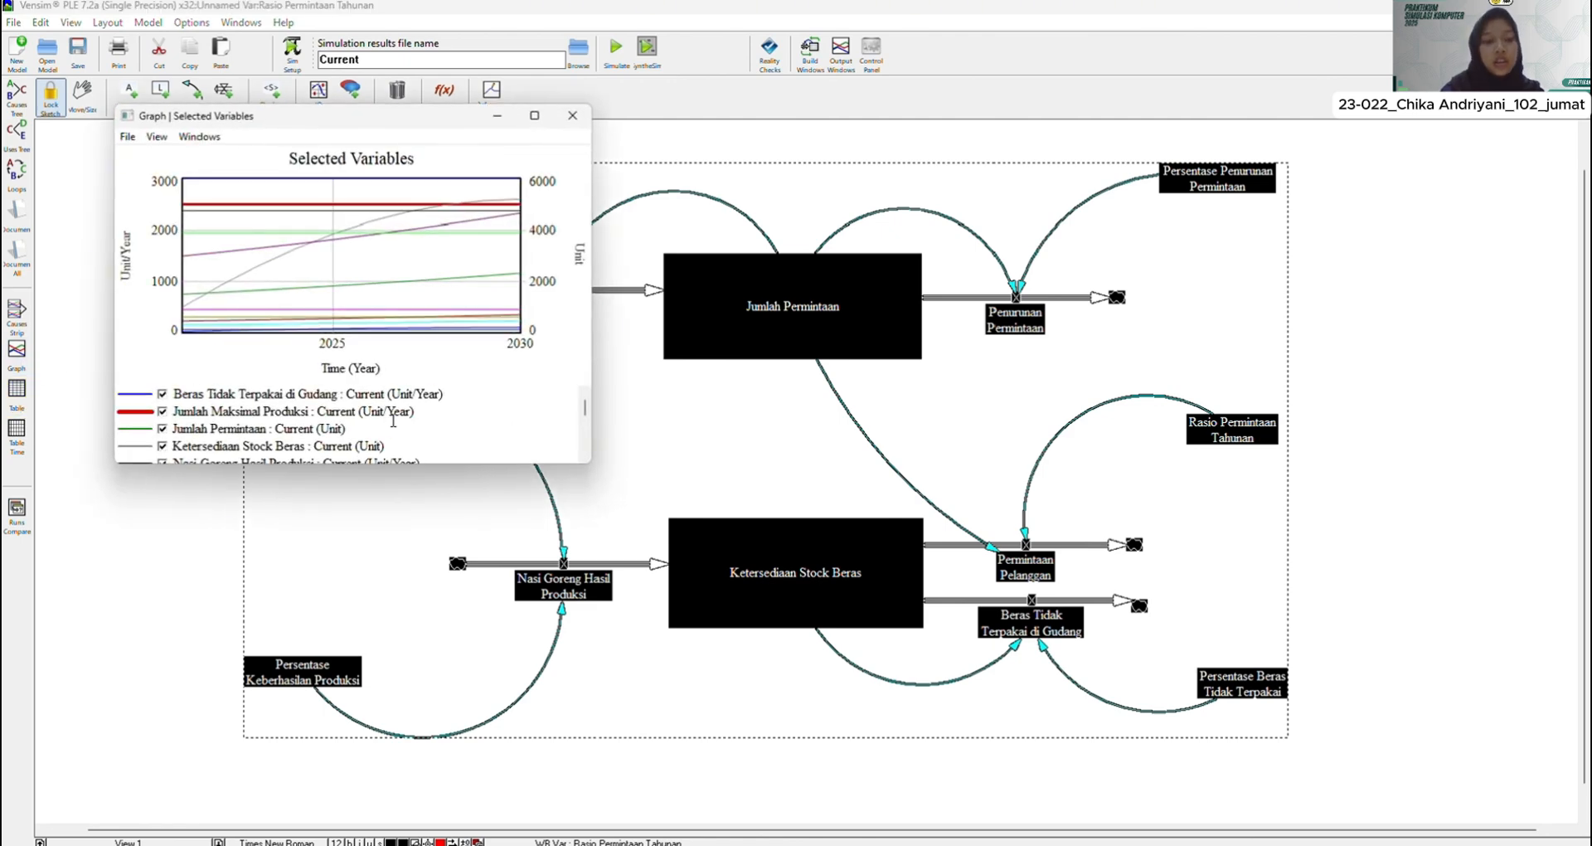
pyautogui.click(535, 116)
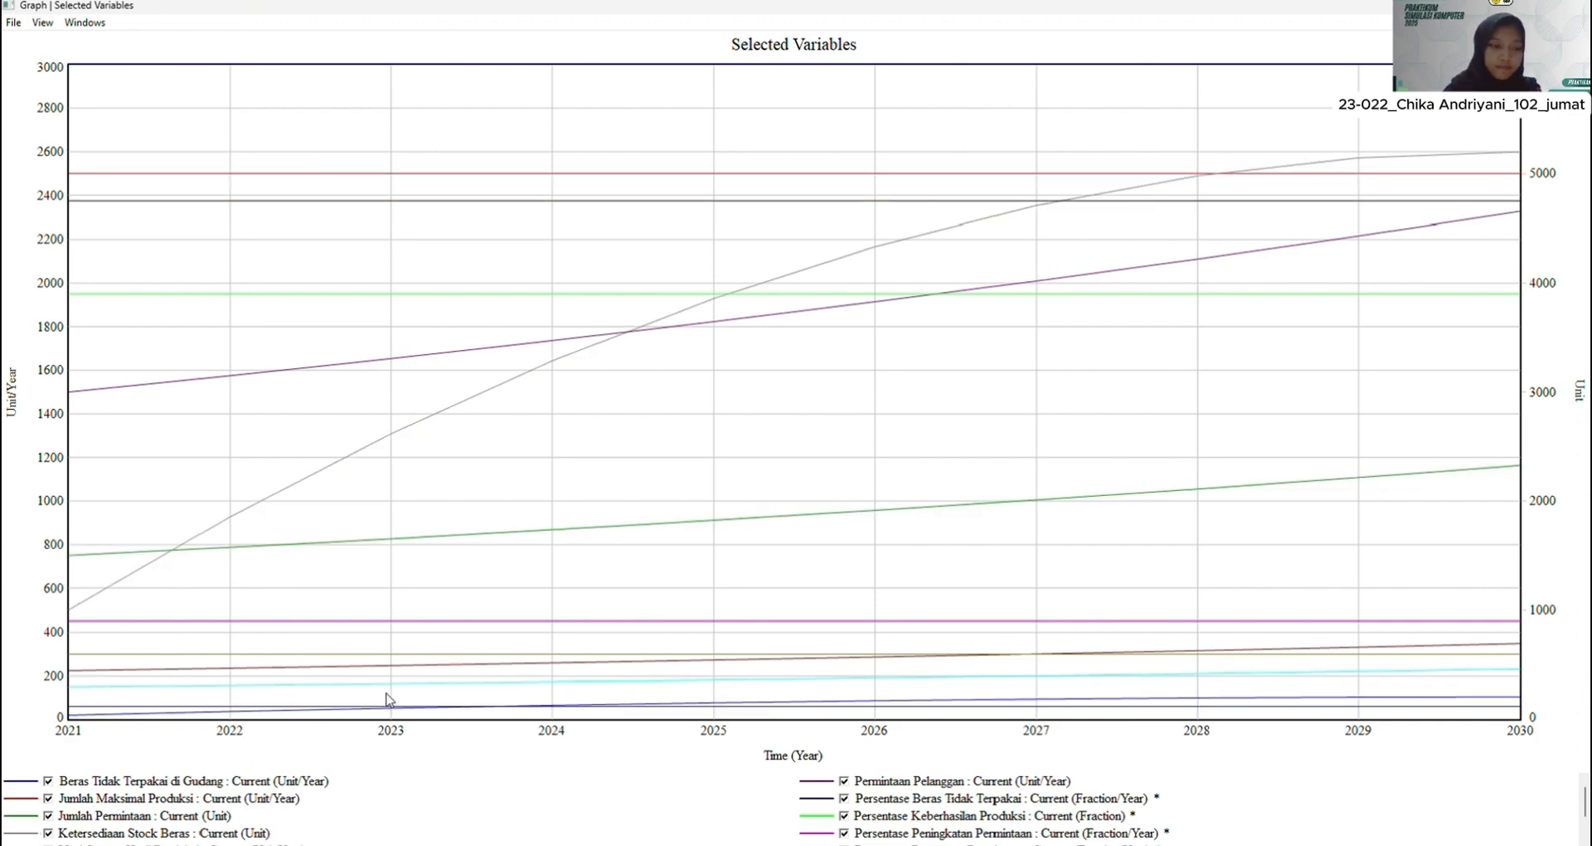
pyautogui.scroll(-1, 148, 809)
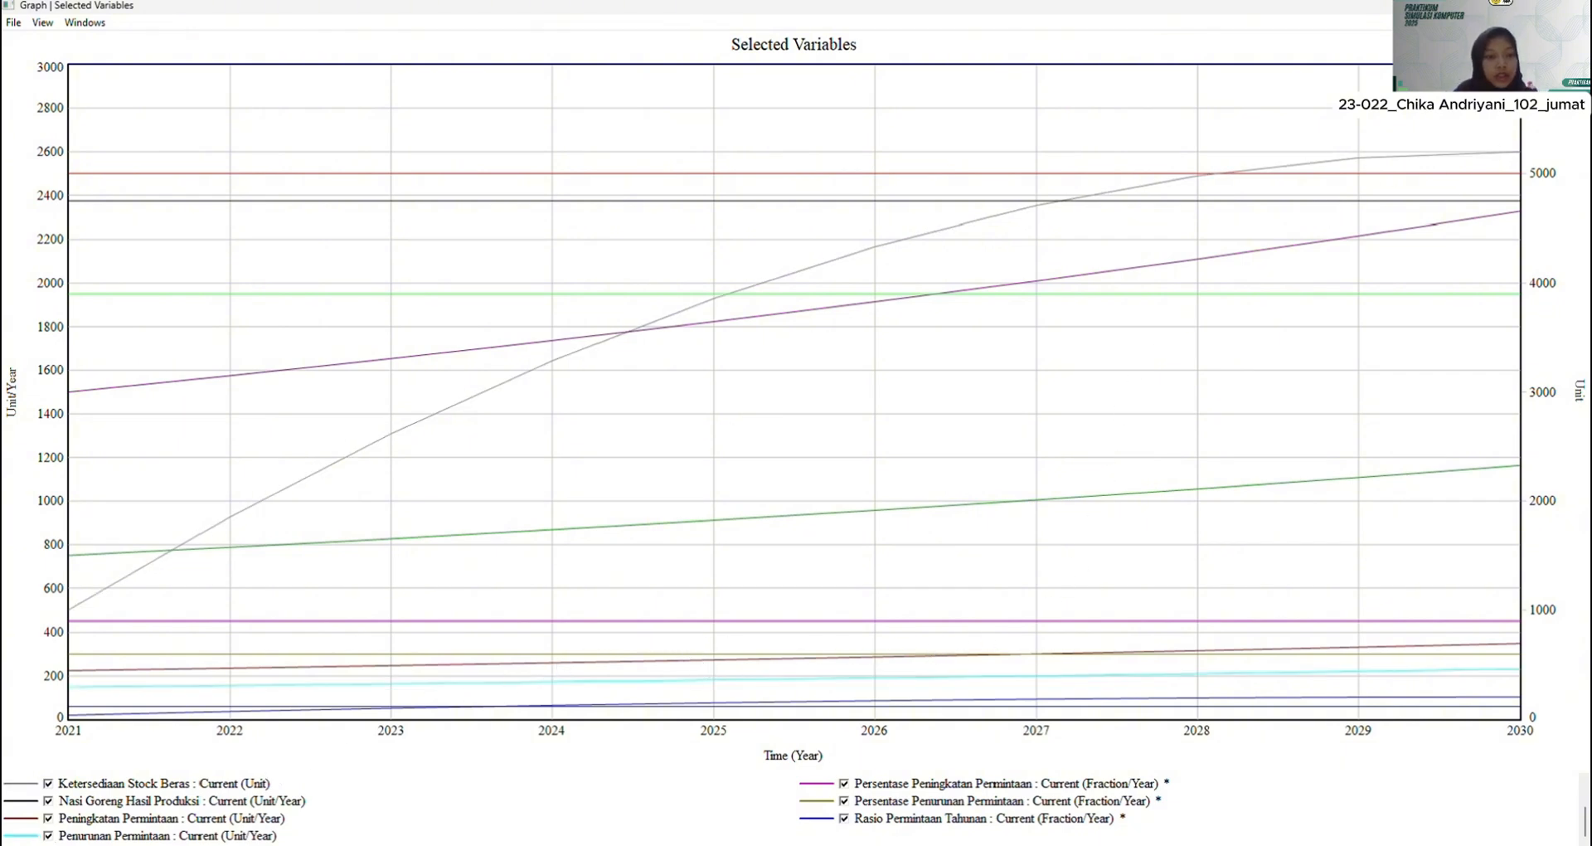
pyautogui.click(1572, 6)
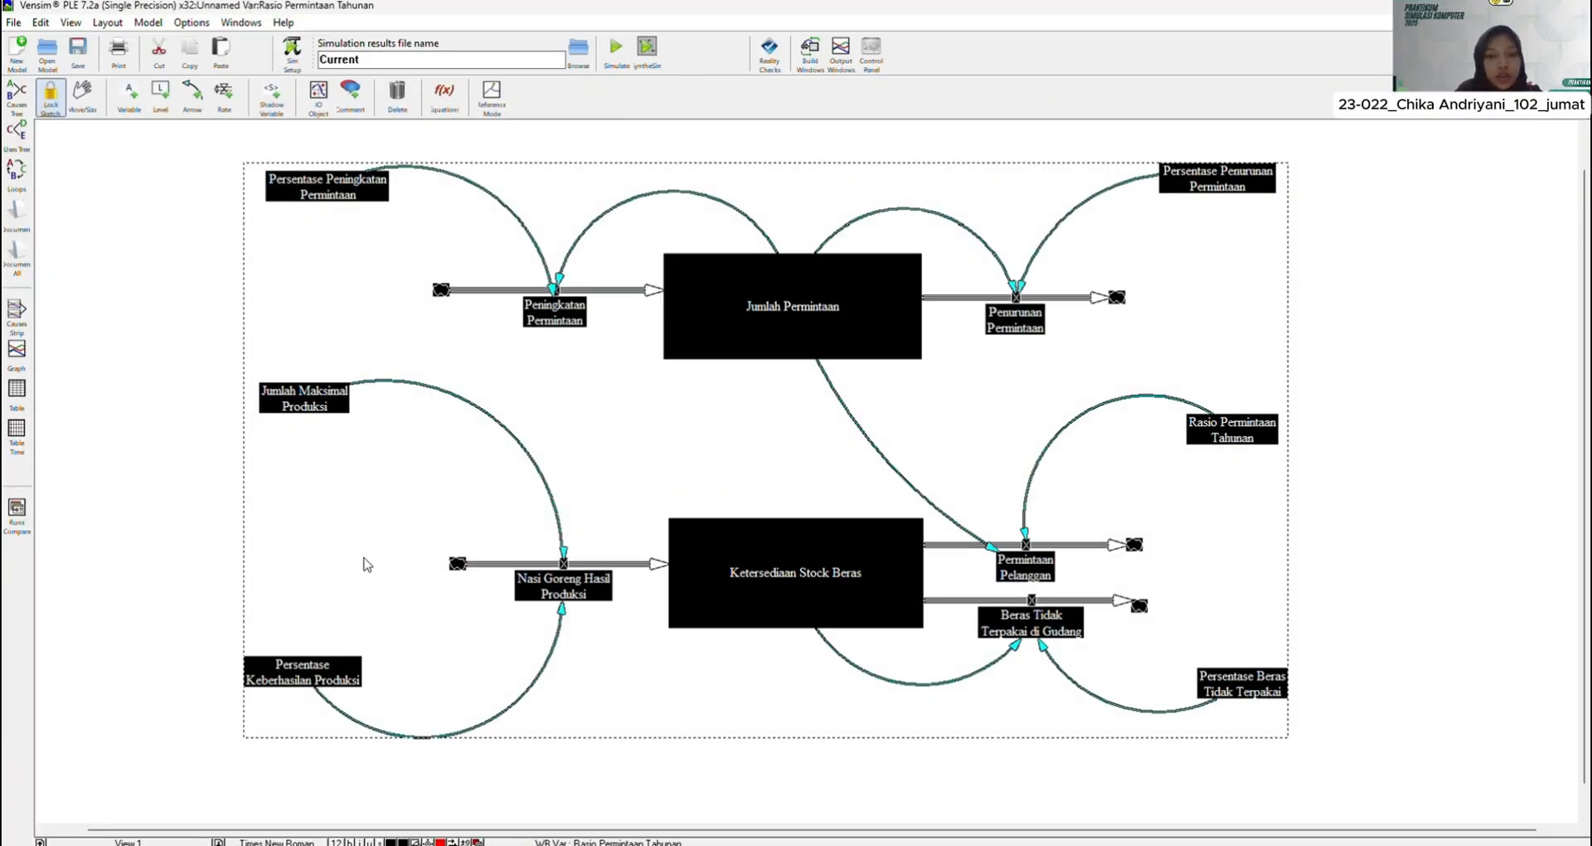
# Step: Tabulate the yearly results of all selected variables, examine the maximized table through 2030, and close it
pyautogui.click(17, 406)
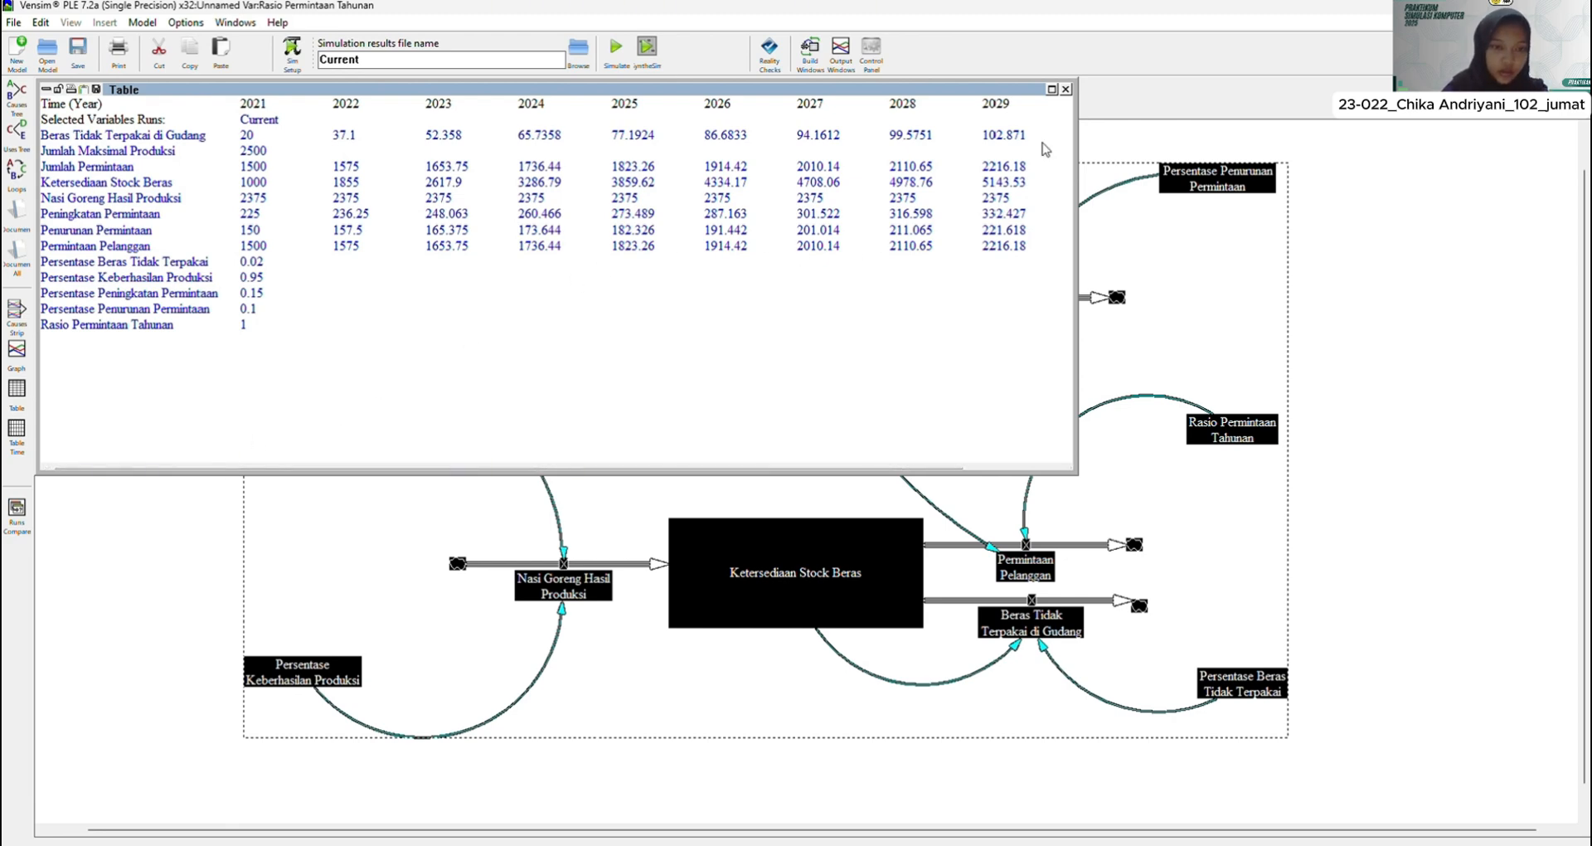
pyautogui.click(1052, 90)
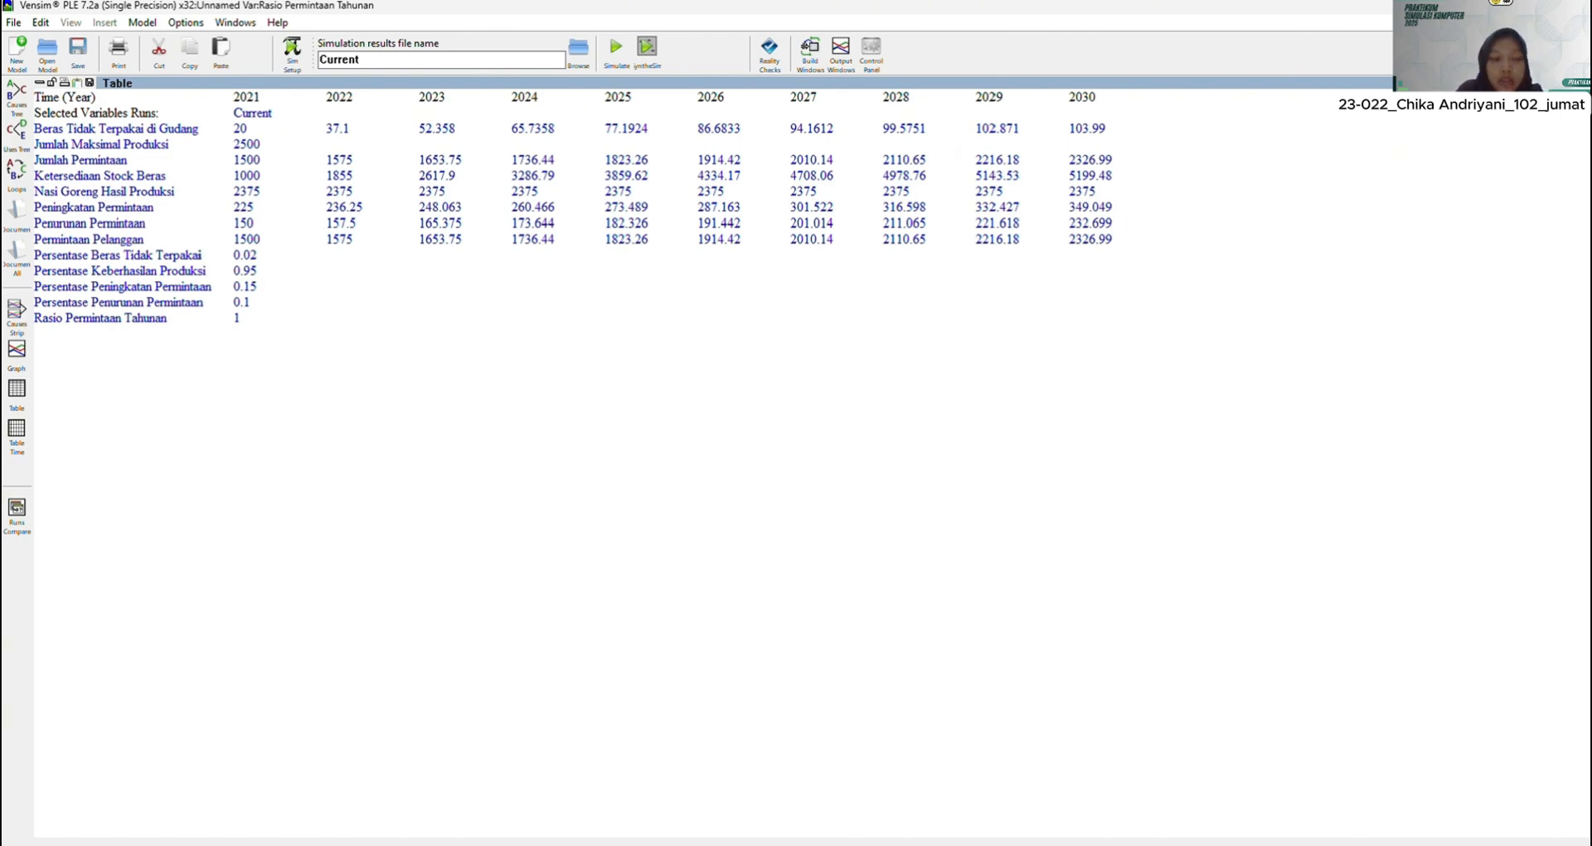
pyautogui.click(1582, 83)
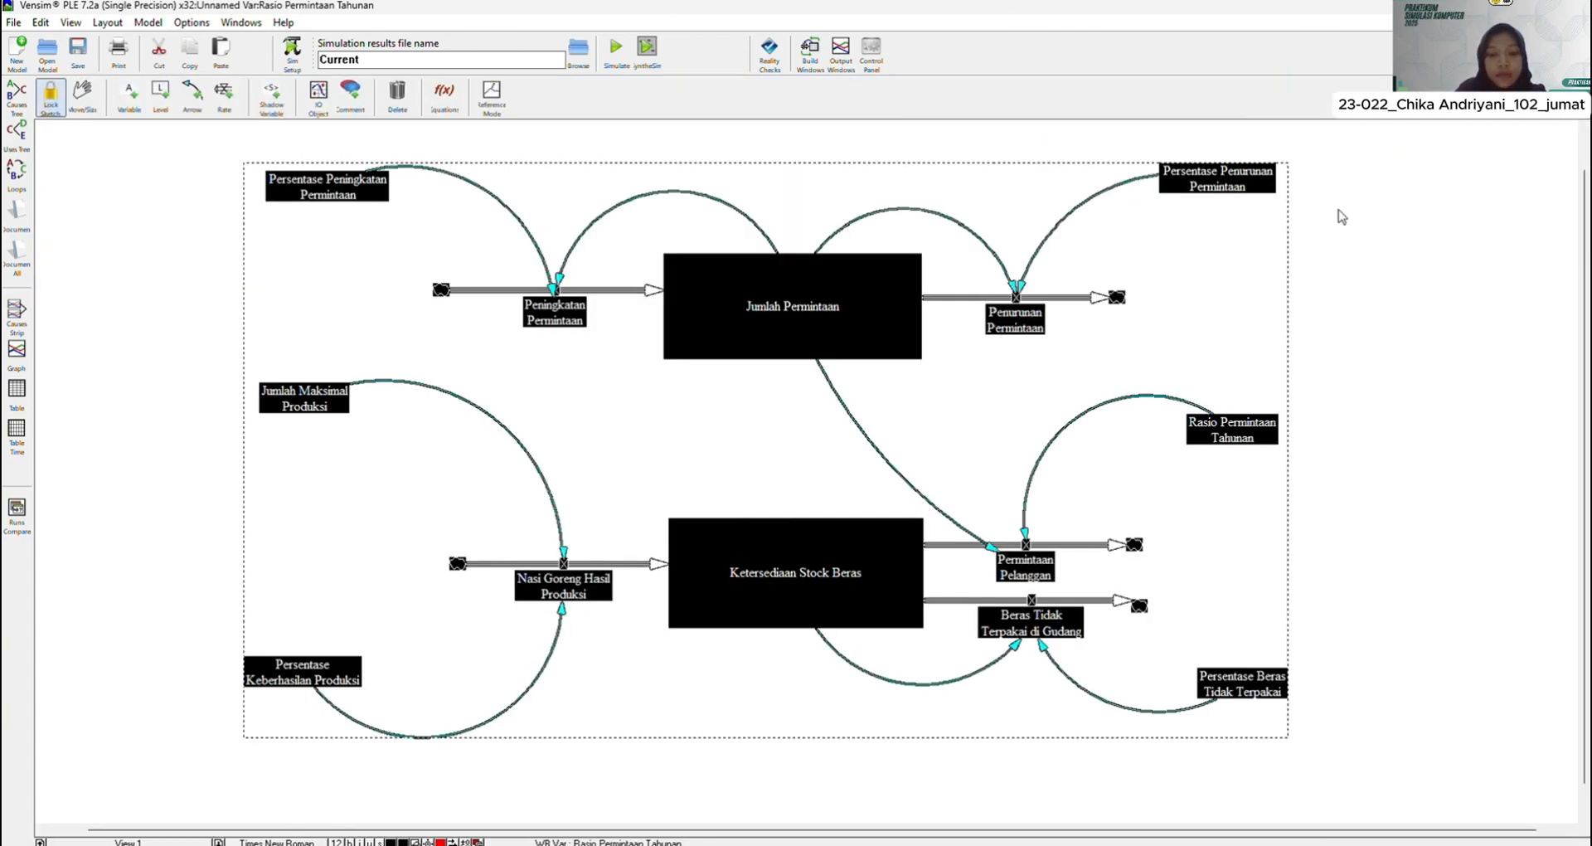
# Step: Deselect the whole diagram and save the model in the Downloads folder as SFD TUBES SIKOM in the text model format (.mdl)
pyautogui.click(1378, 296)
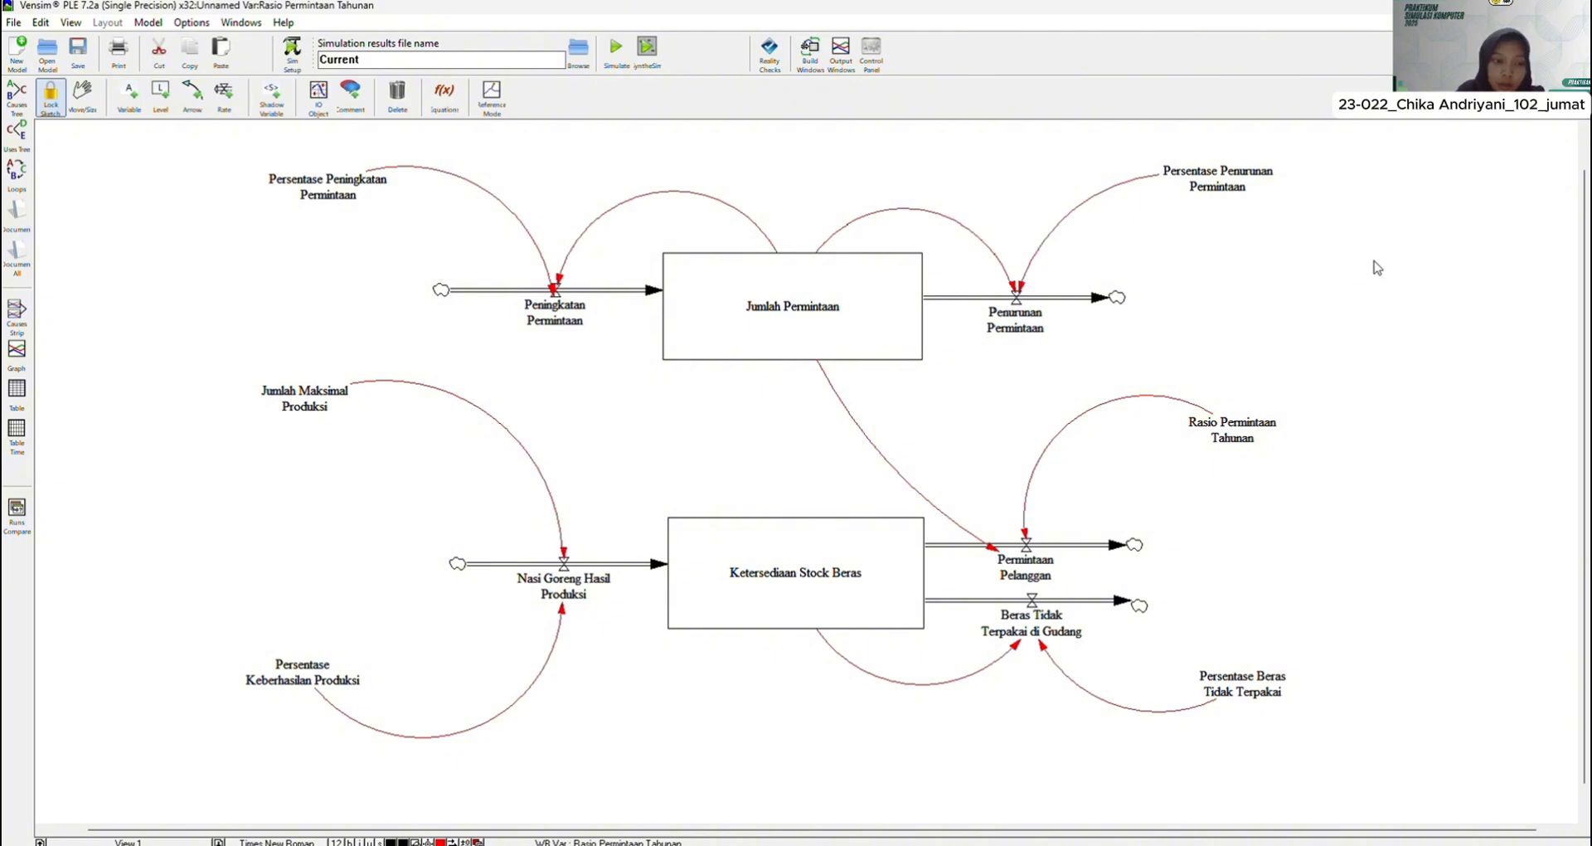
pyautogui.click(13, 23)
pyautogui.click(51, 121)
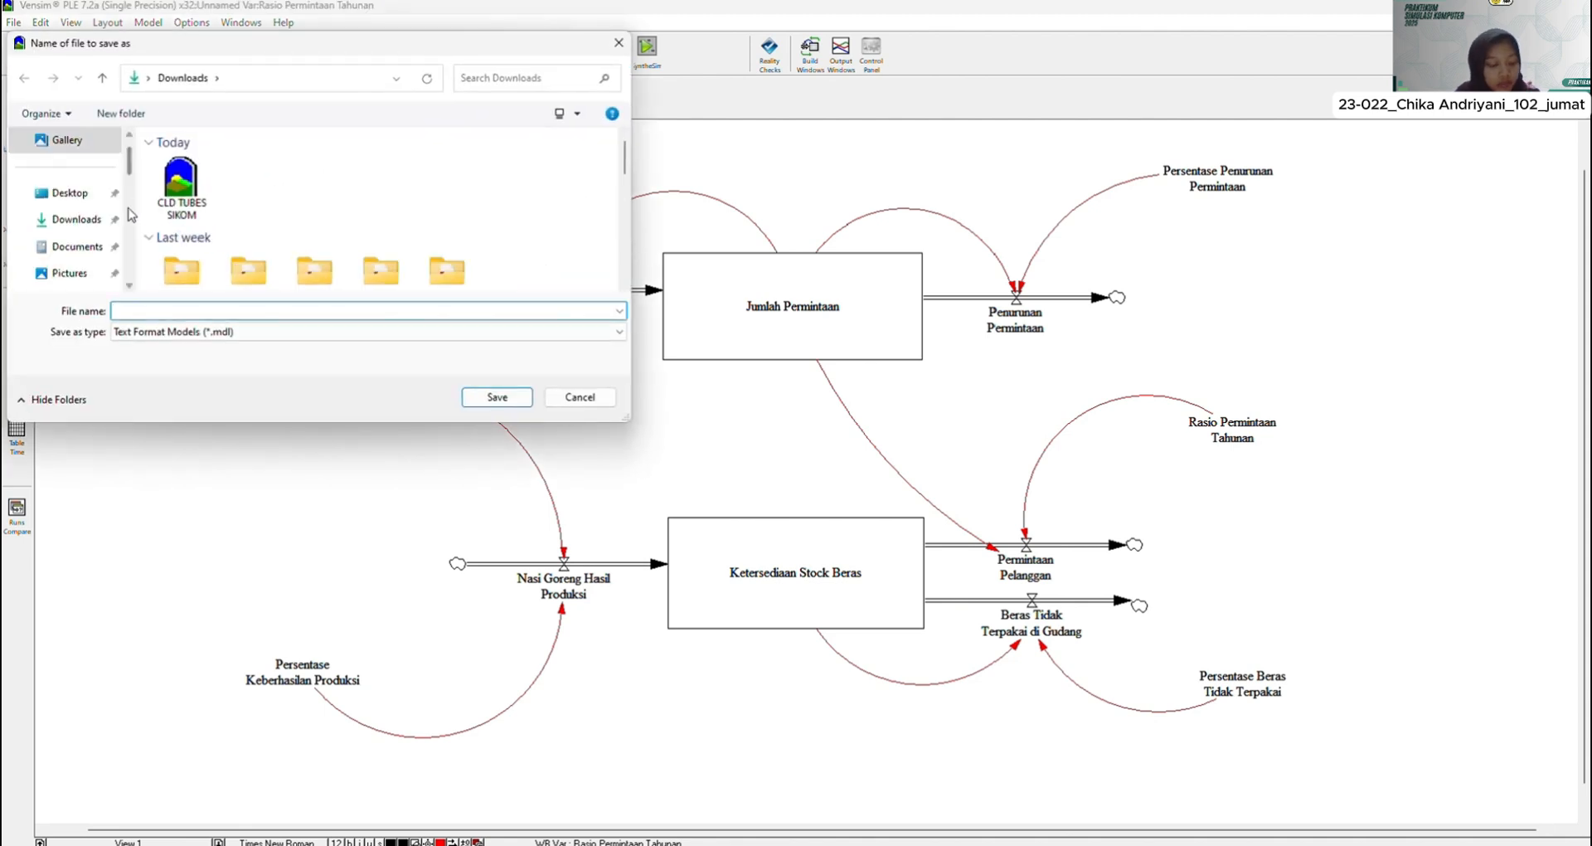
pyautogui.click(75, 219)
pyautogui.click(156, 310)
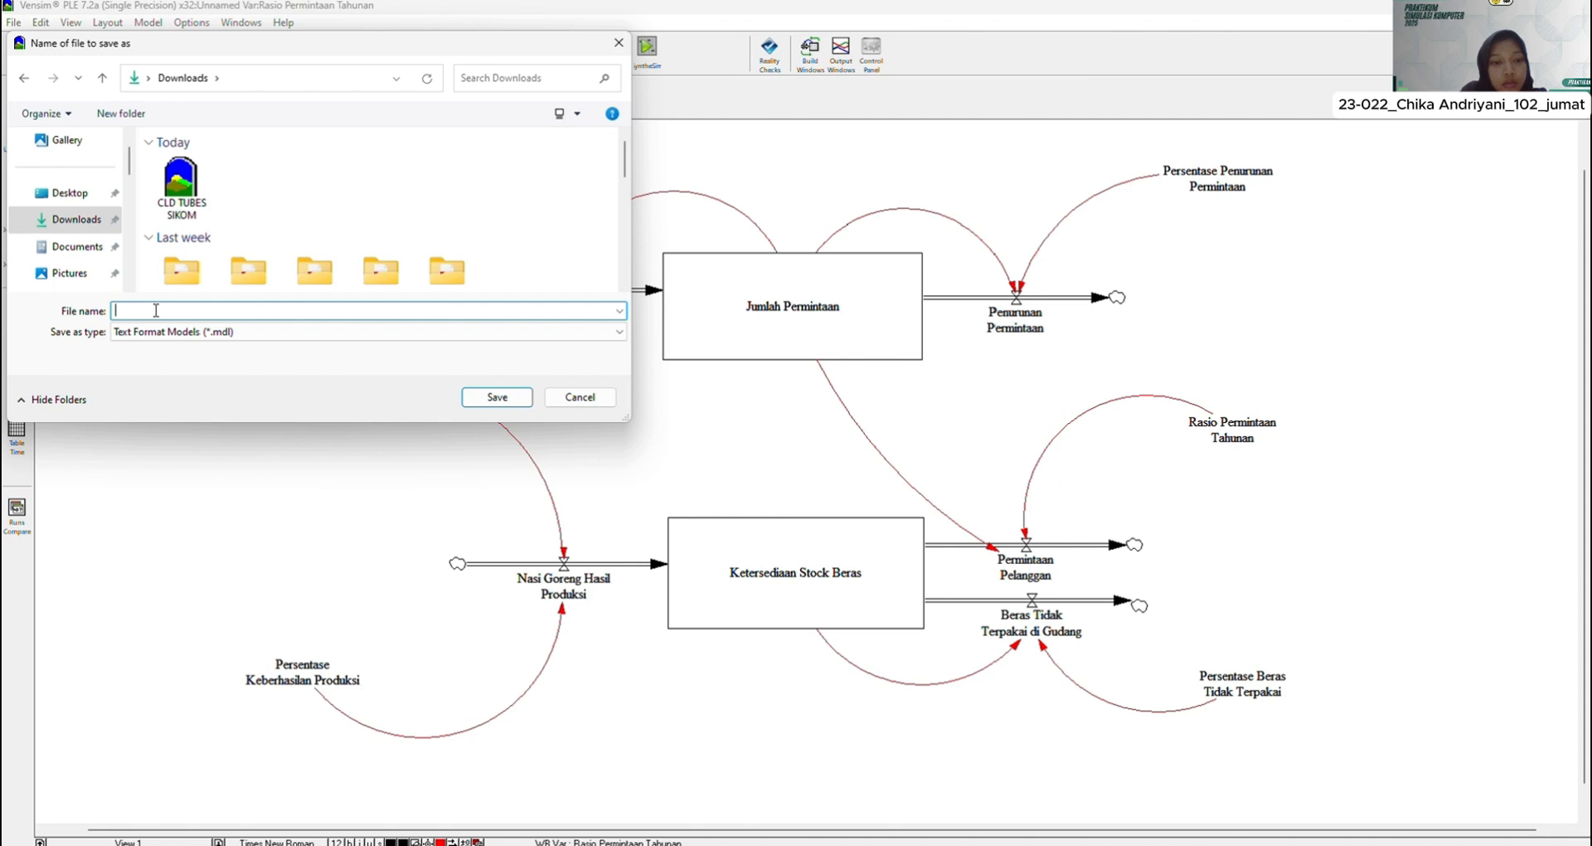
pyautogui.write('SFD')
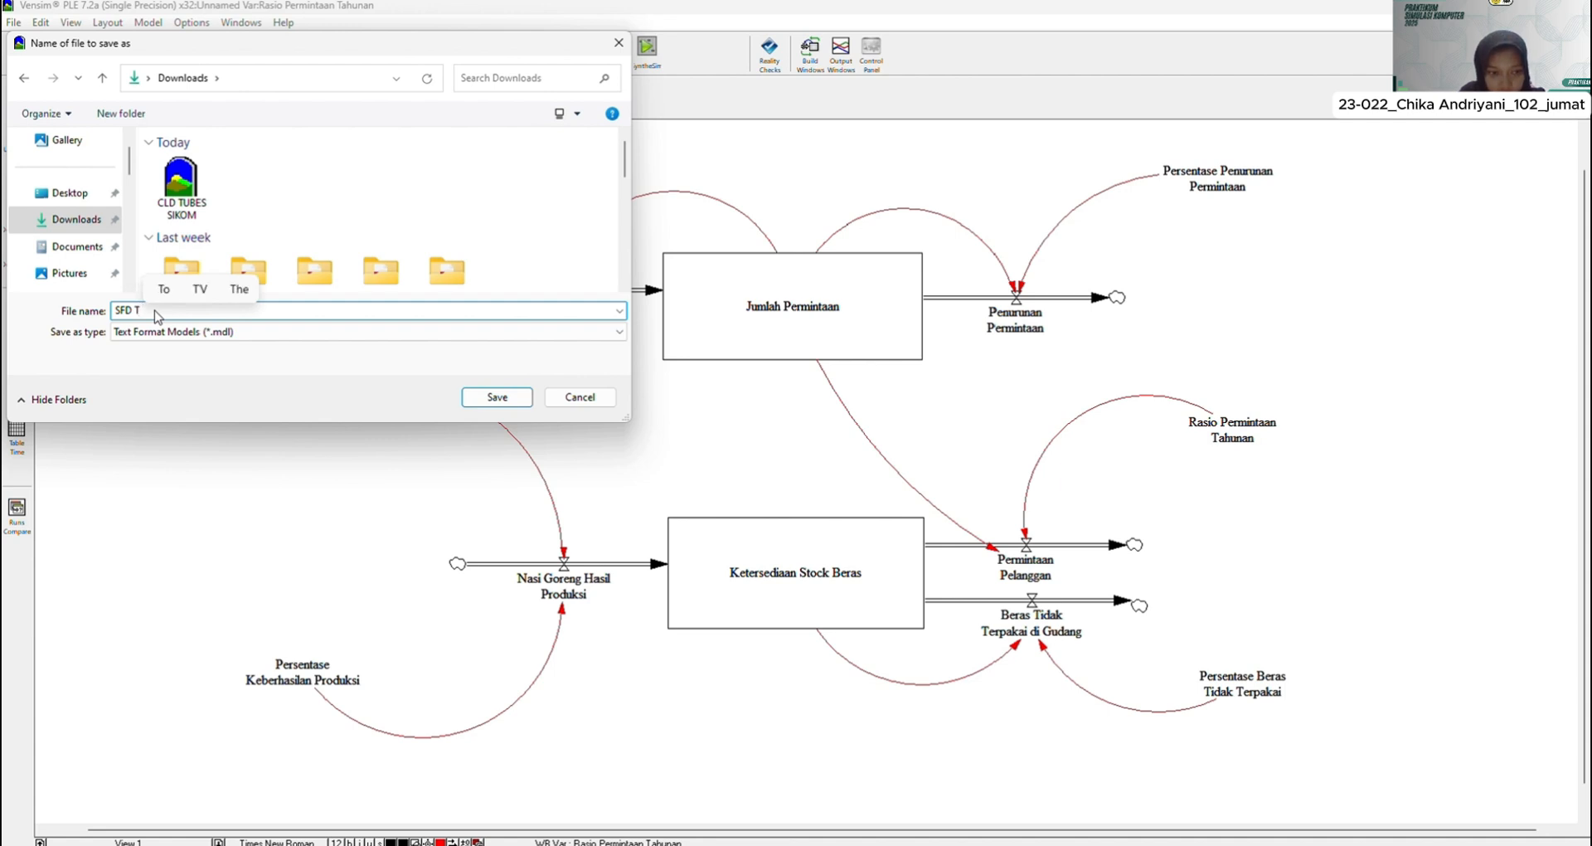
pyautogui.write(' TUBES ')
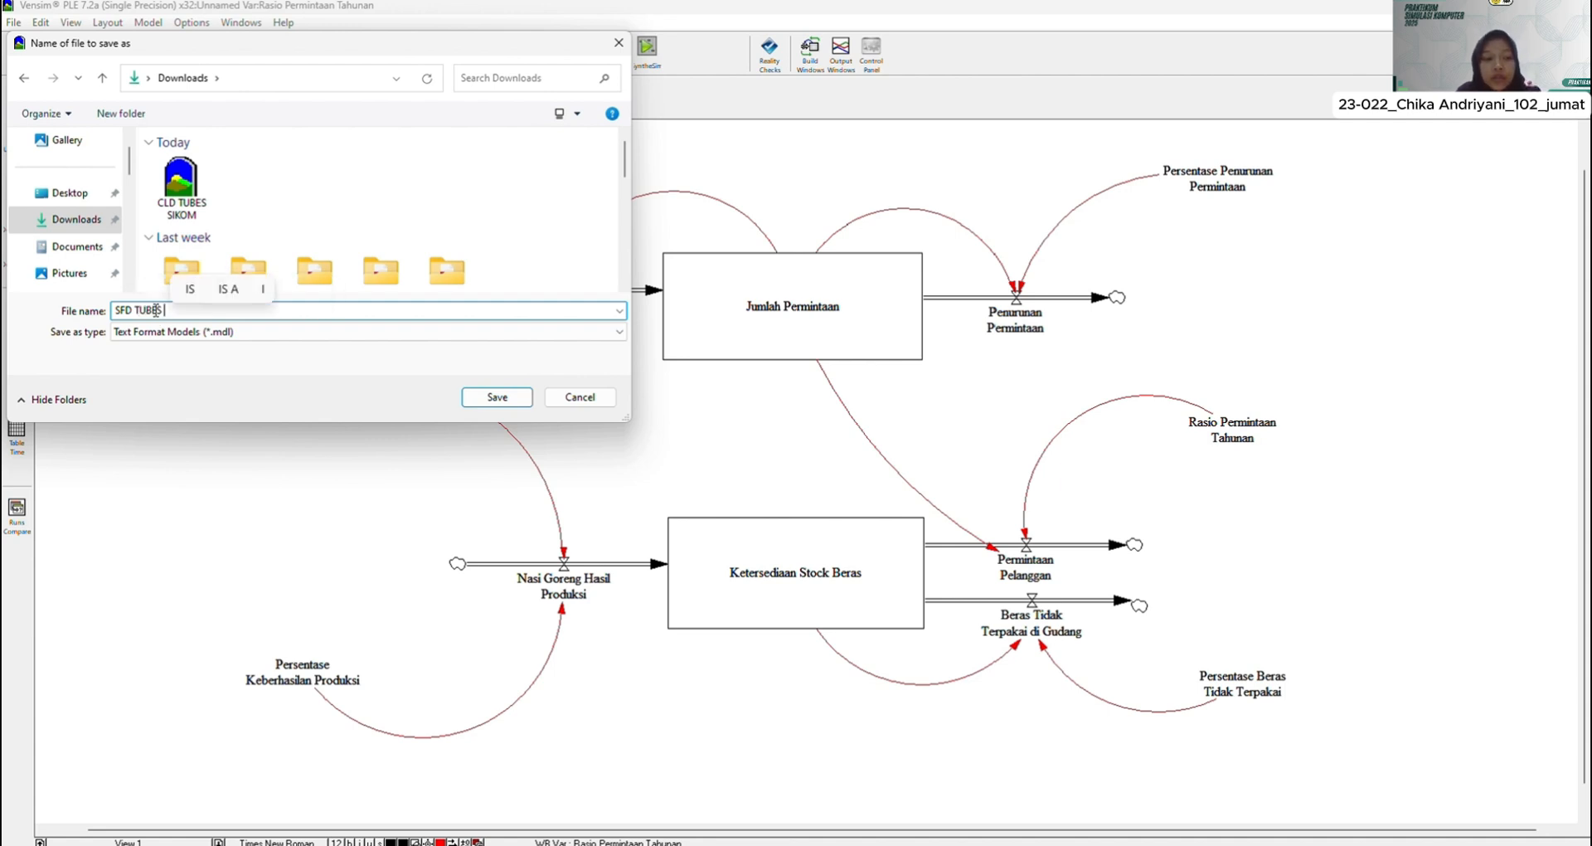
pyautogui.write('SIKOM')
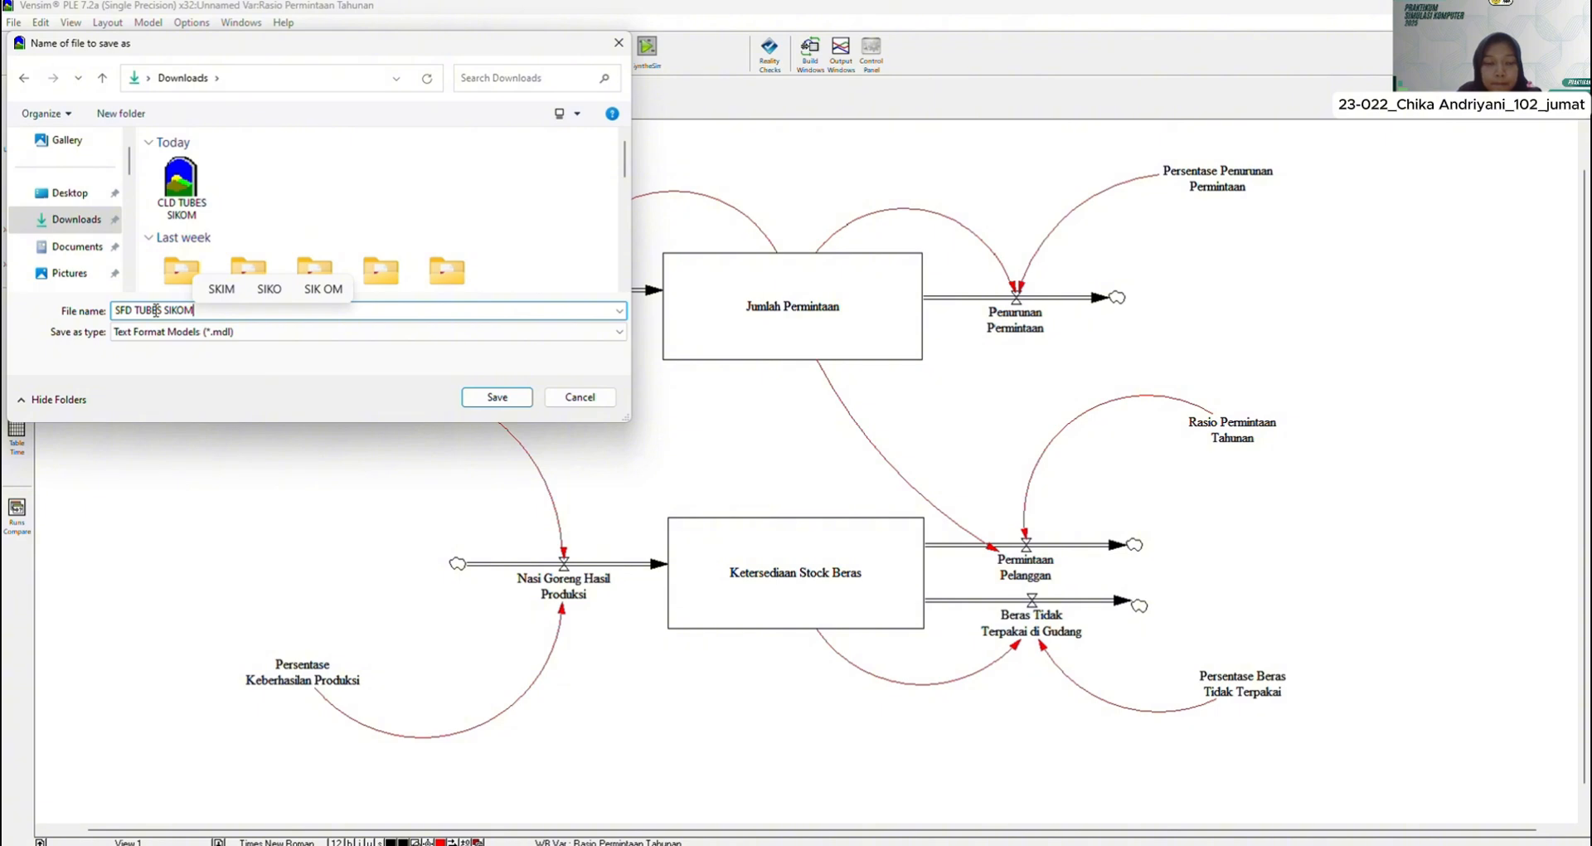
pyautogui.press('Return')
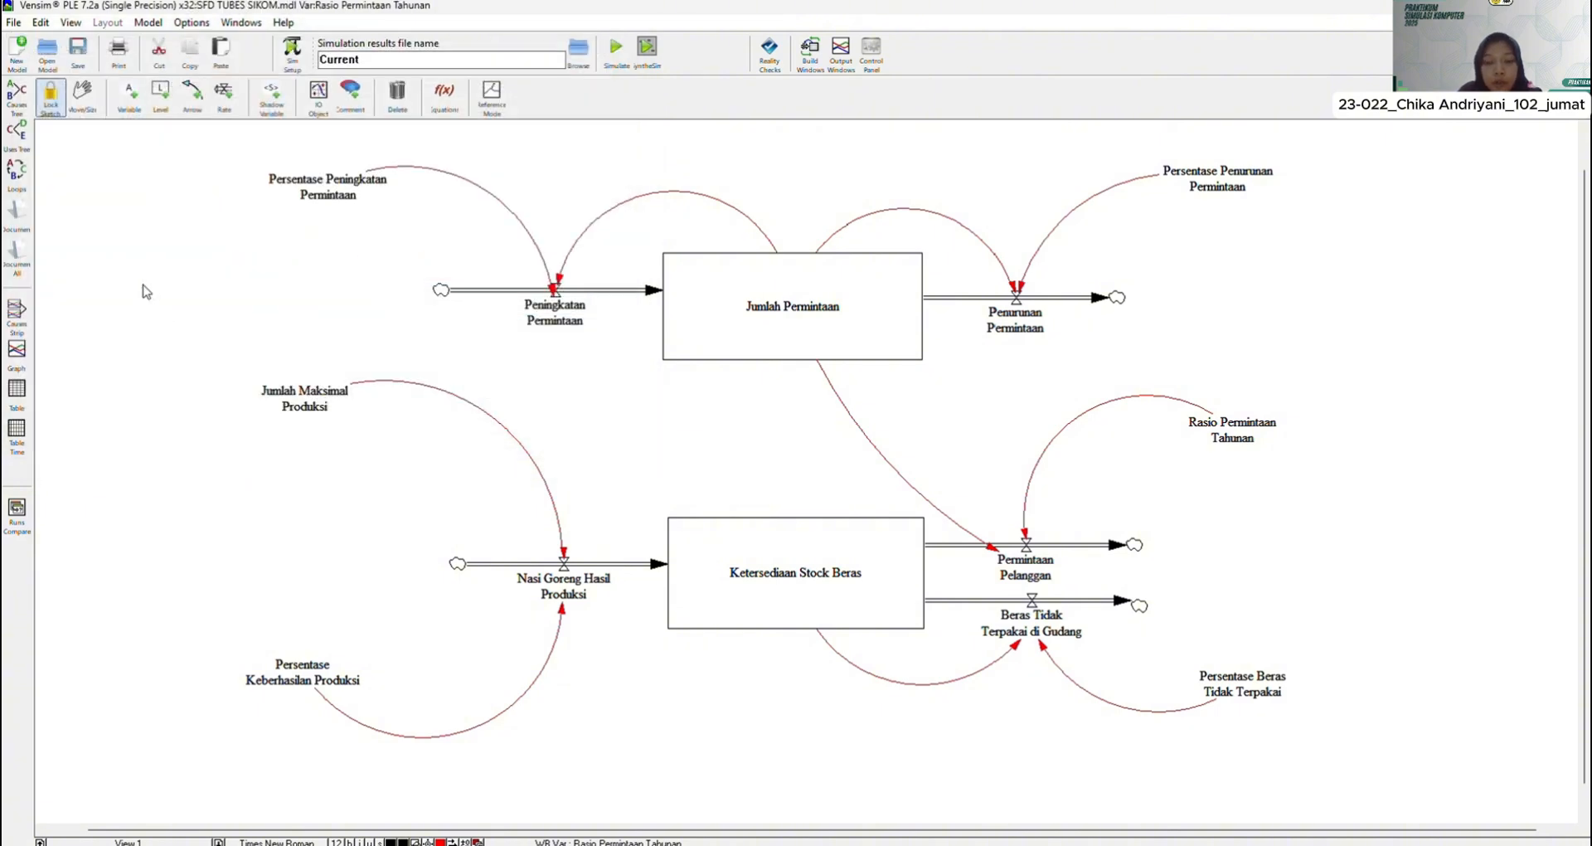